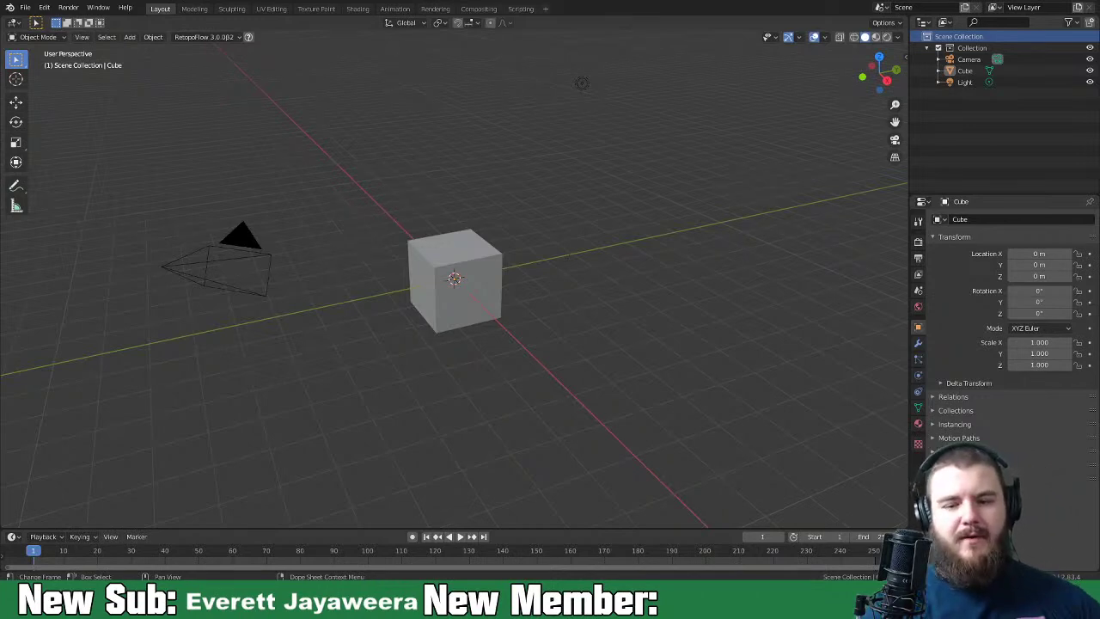
Step: Delete the default camera and light from the scene, keeping the cube
click(511, 267)
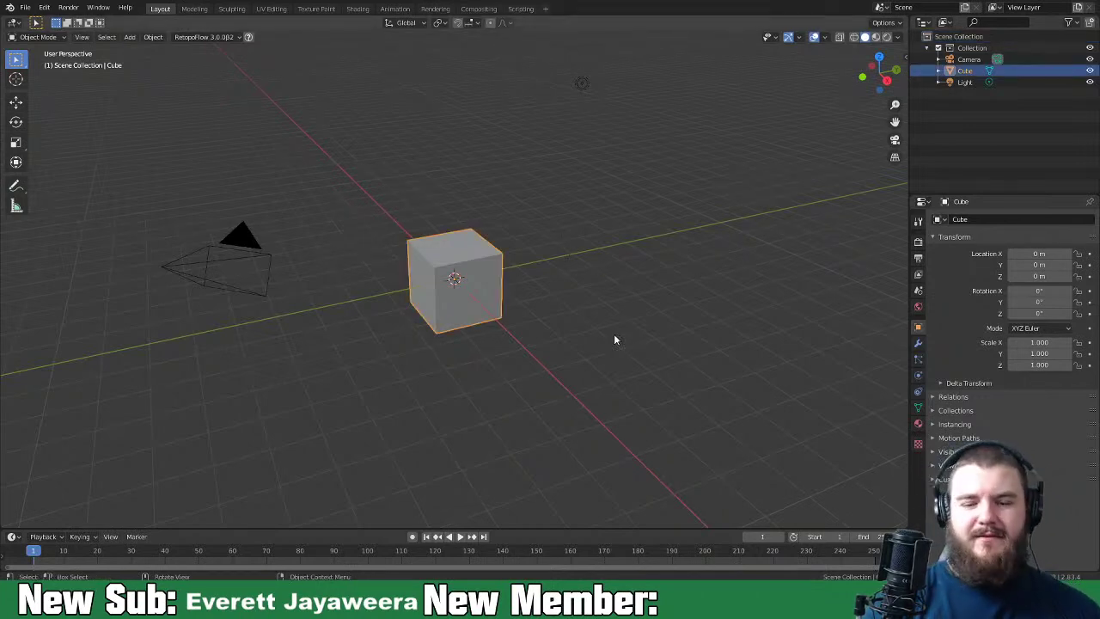
middle_drag(475, 350, 697, 334)
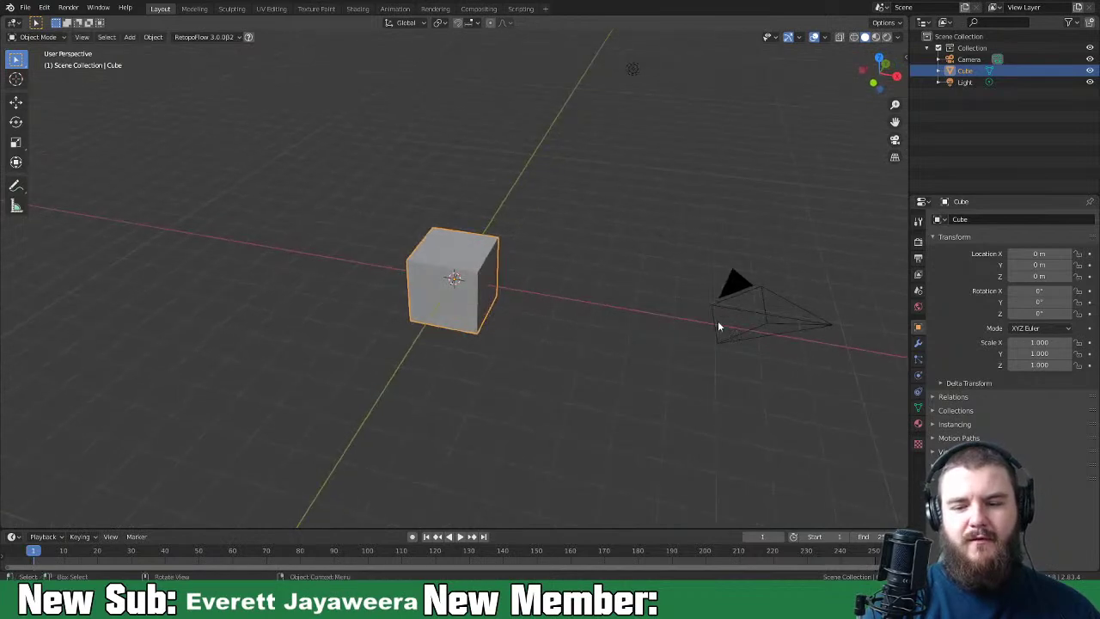
click(714, 318)
shift+click(632, 76)
key(x)
click(675, 221)
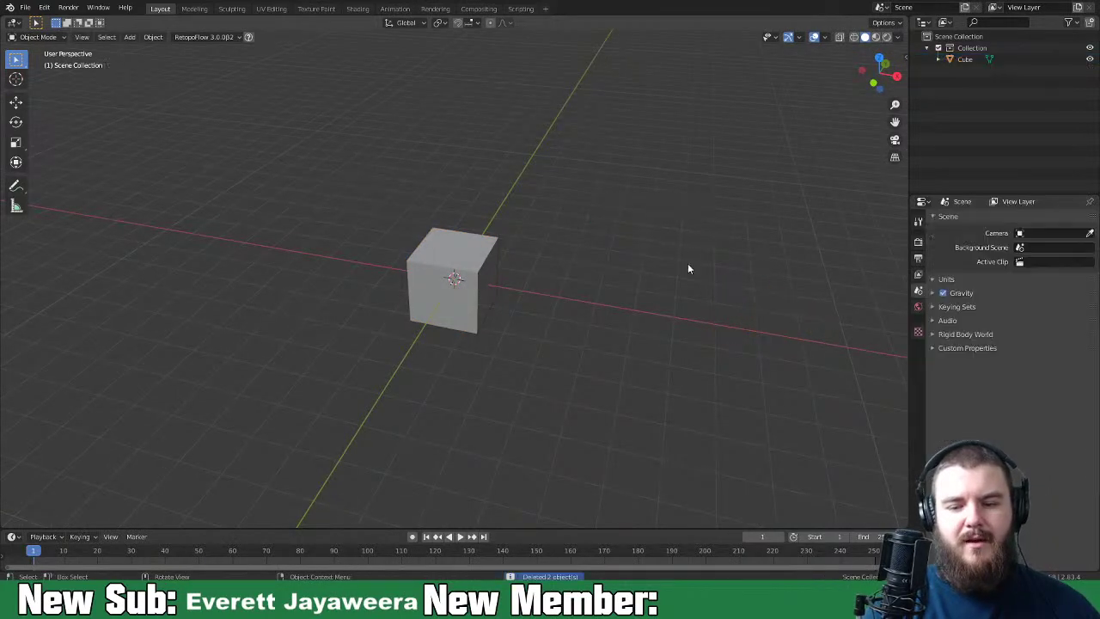
middle_drag(699, 342, 799, 240)
click(898, 37)
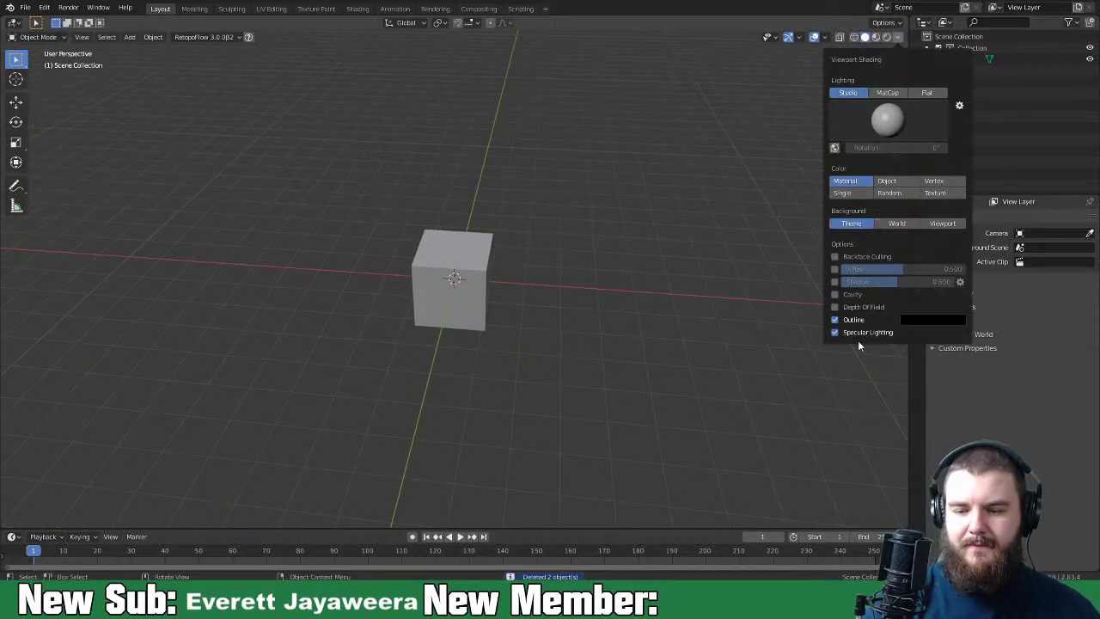
click(898, 37)
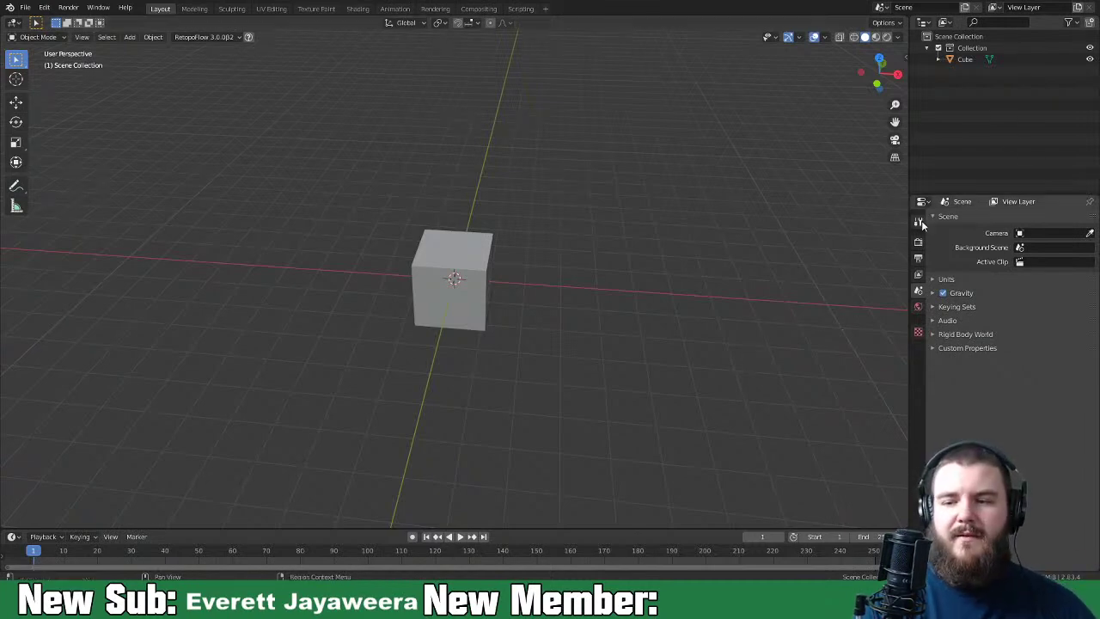
Step: Rename the Cube object as psyduck
double_click(965, 59)
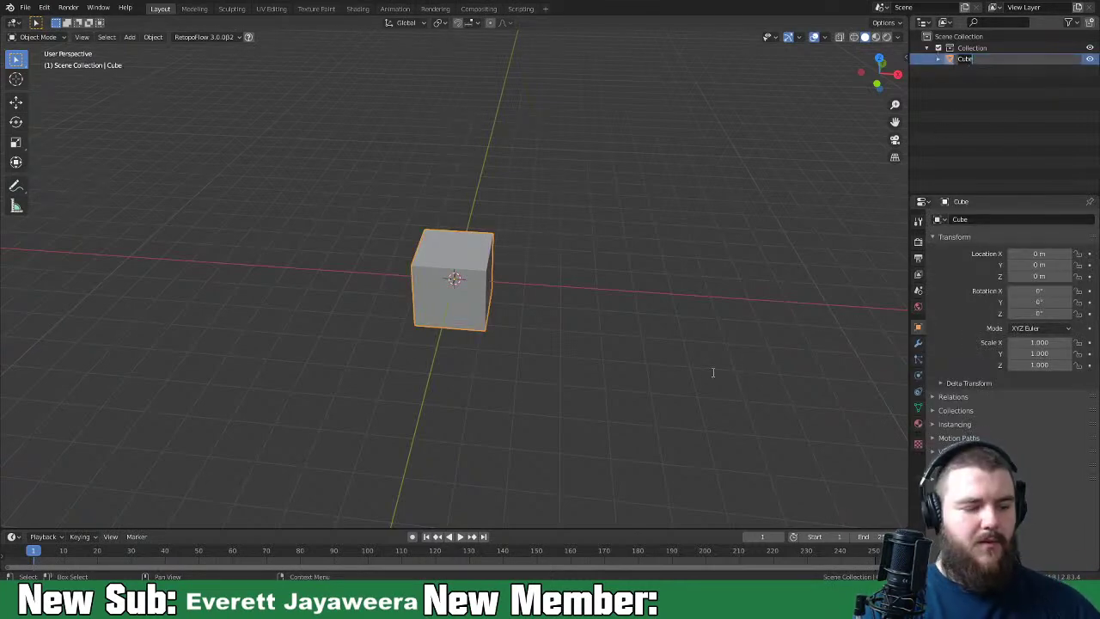
text(R)
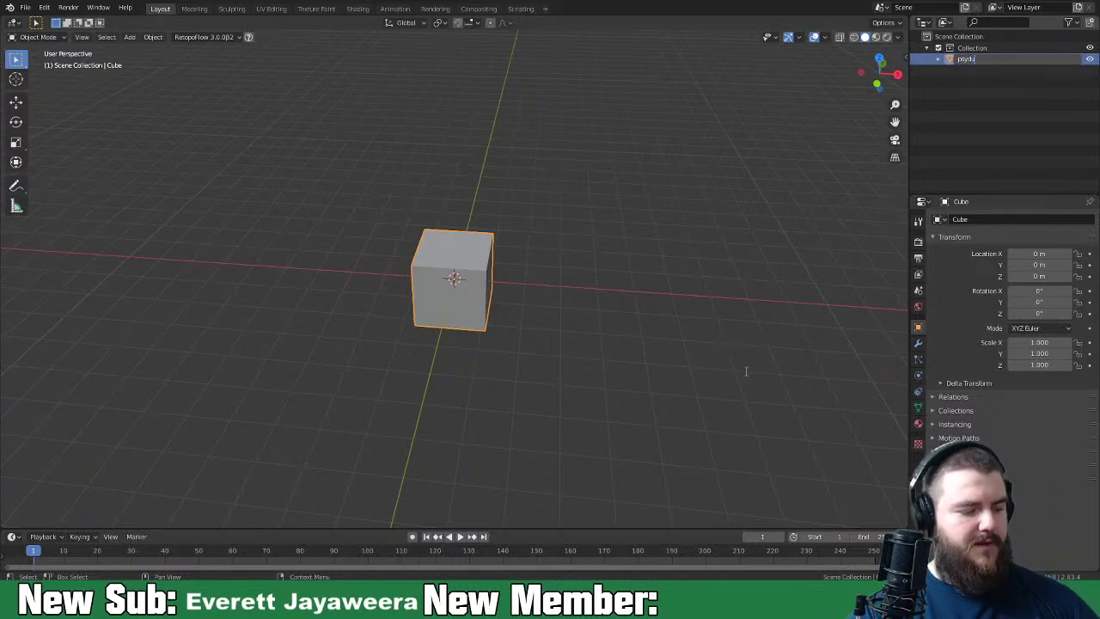
text(syduck)
key(Return)
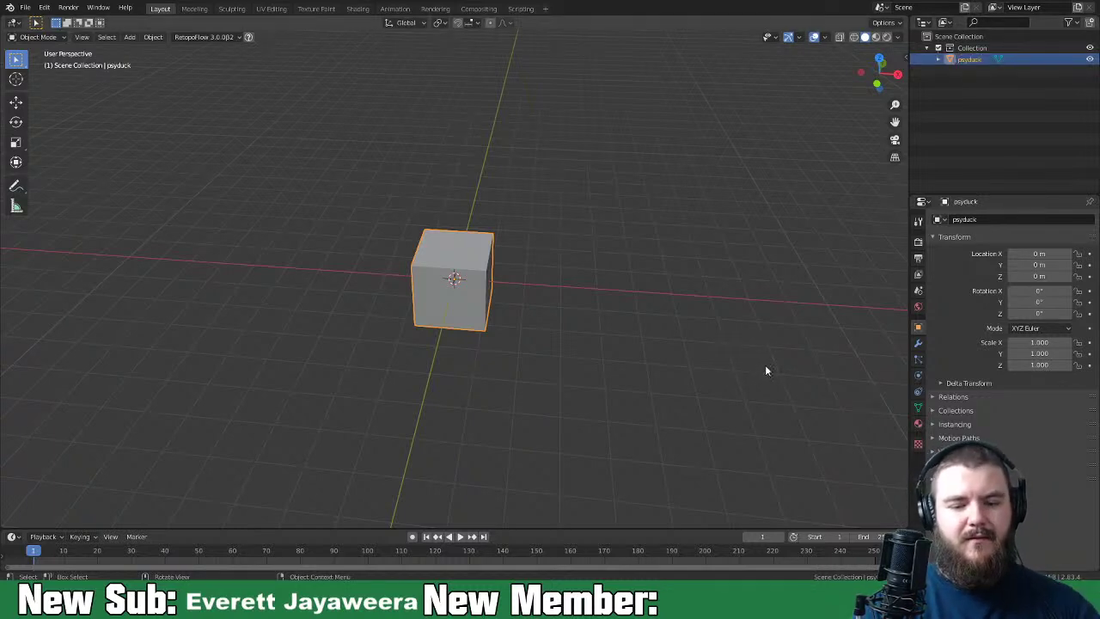
Step: Rename the collection containing the cube as psyduc
double_click(981, 46)
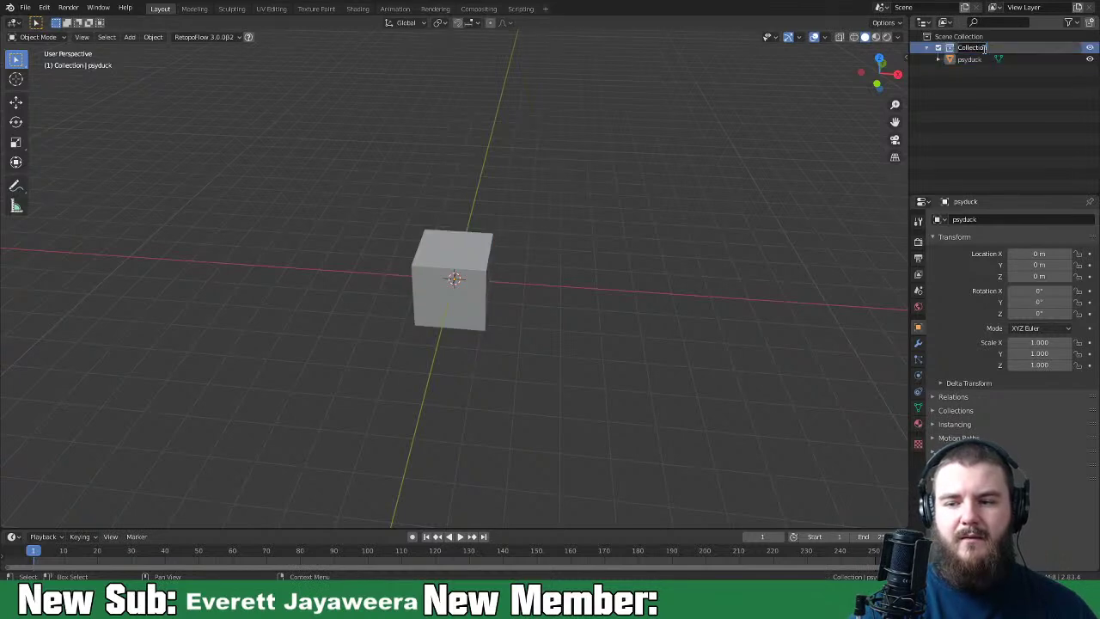
text(psyduc)
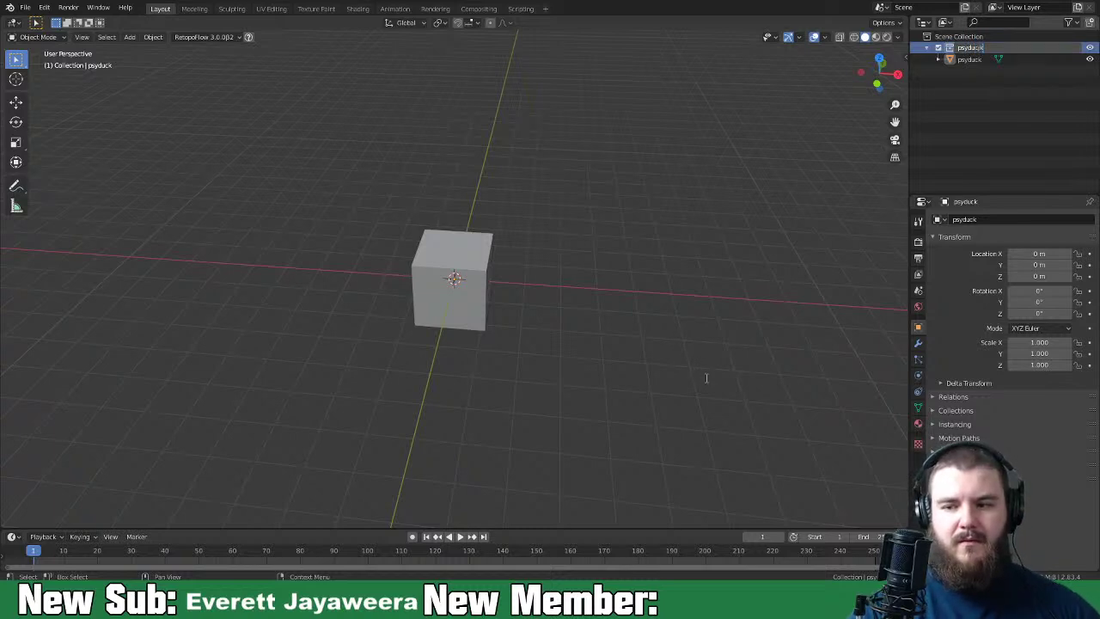
key(Return)
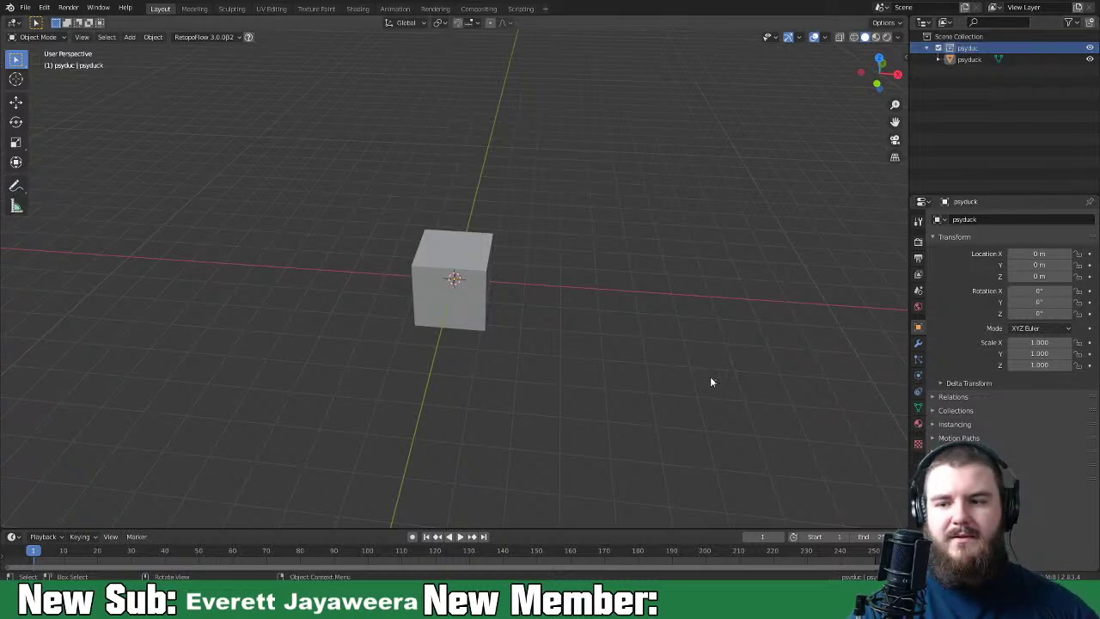
Step: Create a second collection directly under the Scene Collection and name it togepi
click(958, 36)
click(1078, 22)
double_click(974, 69)
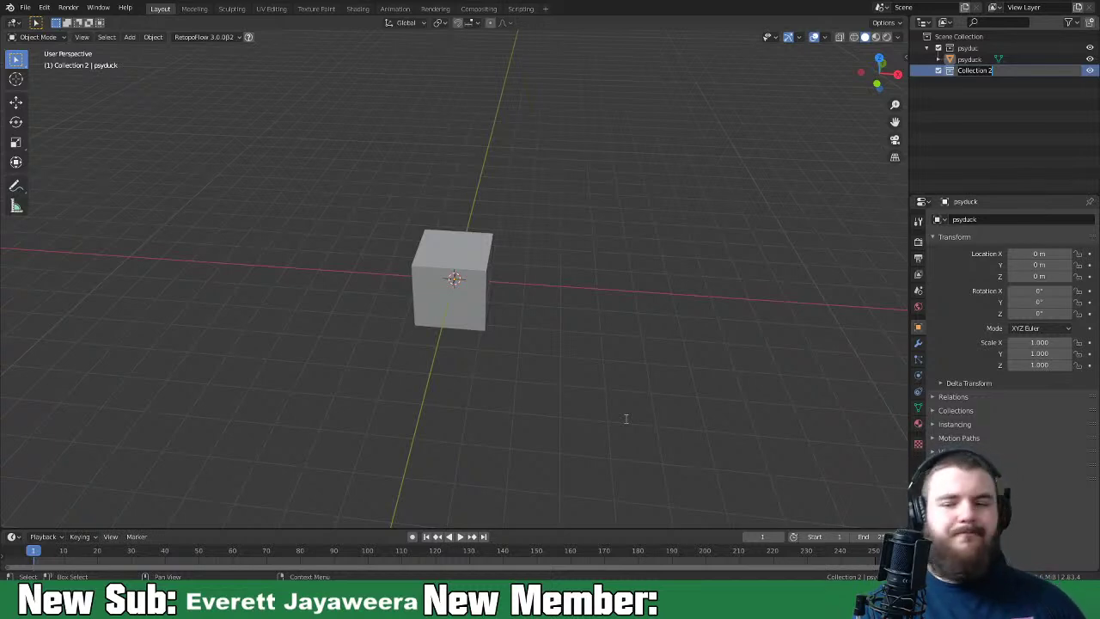
text(L)
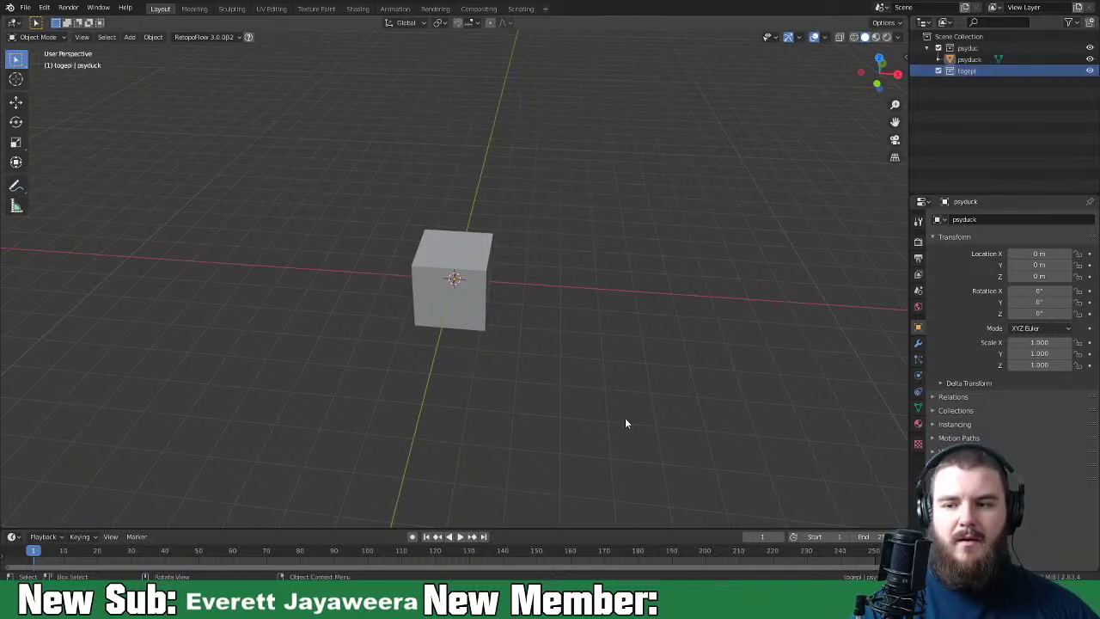
key(Return)
Step: Select the psyduck cube and enter Edit Mode in the front orthographic view
key(a)
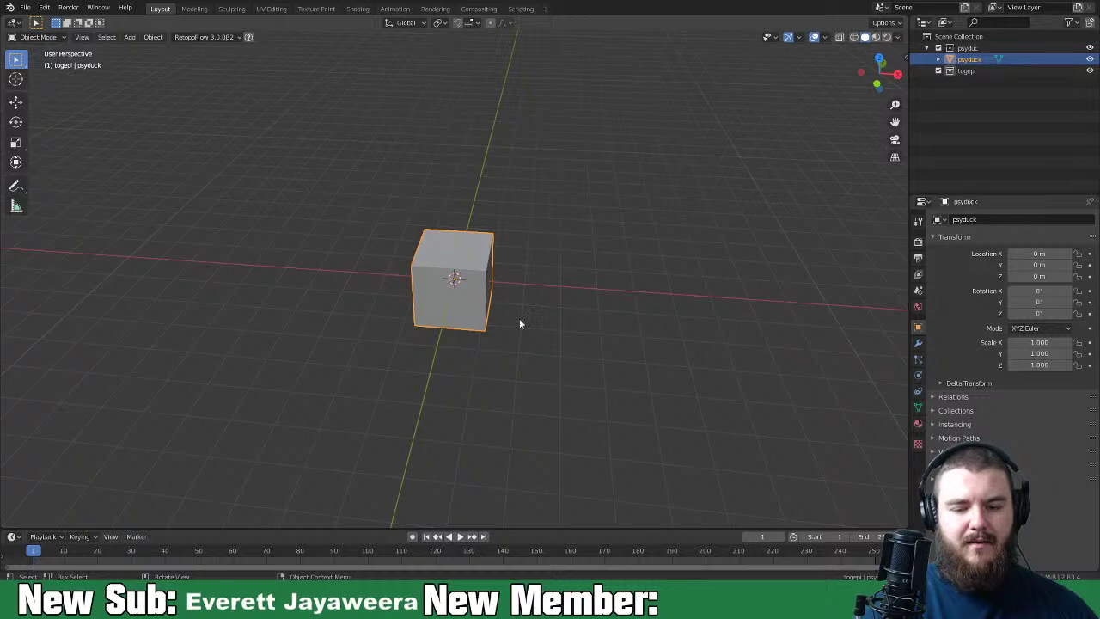
key(KP_1)
key(Tab)
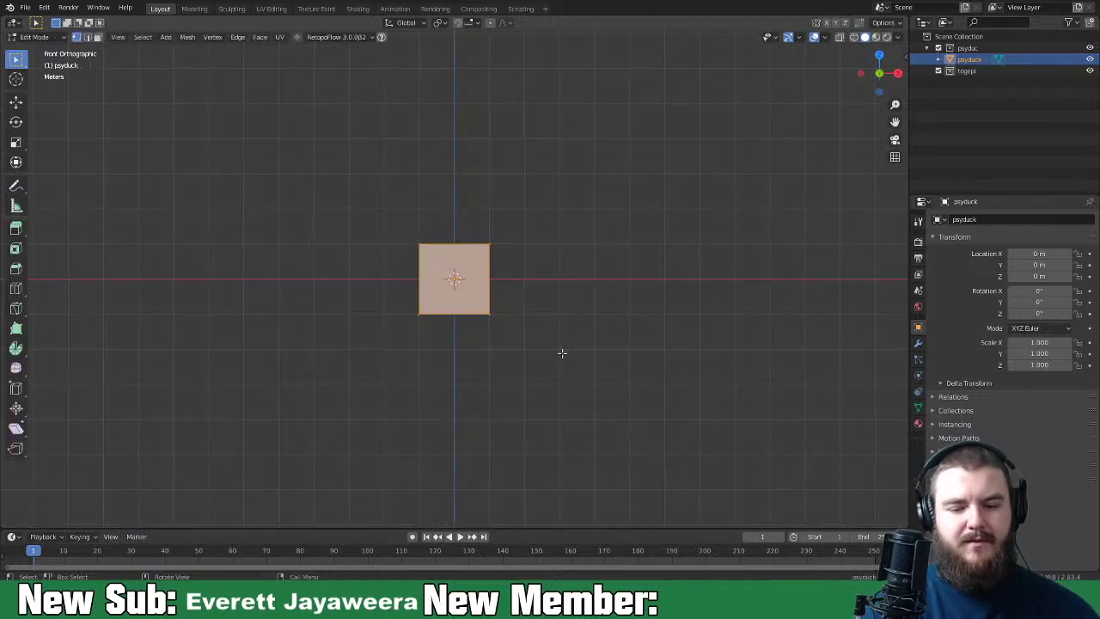
Step: Set the mouse size in the Screencast Keys settings to 40
key(n)
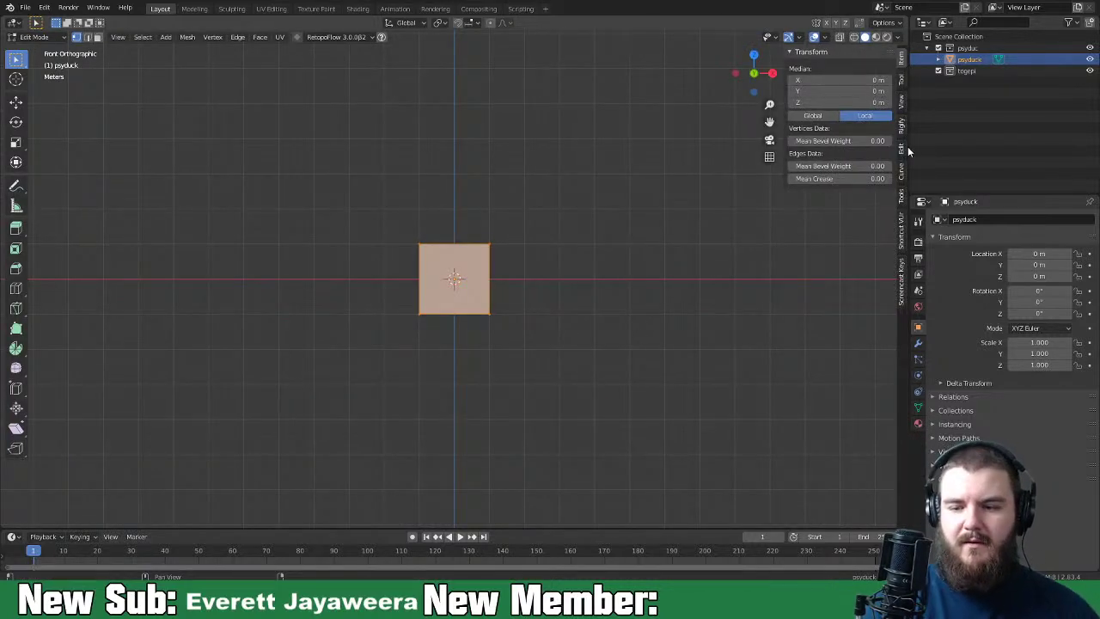
click(902, 284)
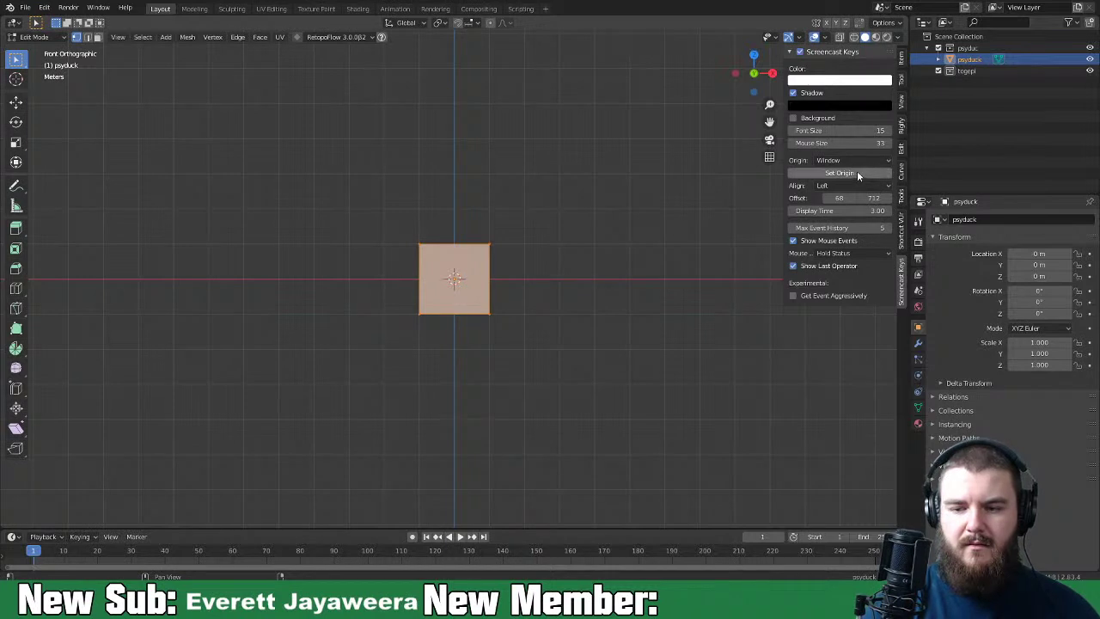
drag(871, 143, 893, 144)
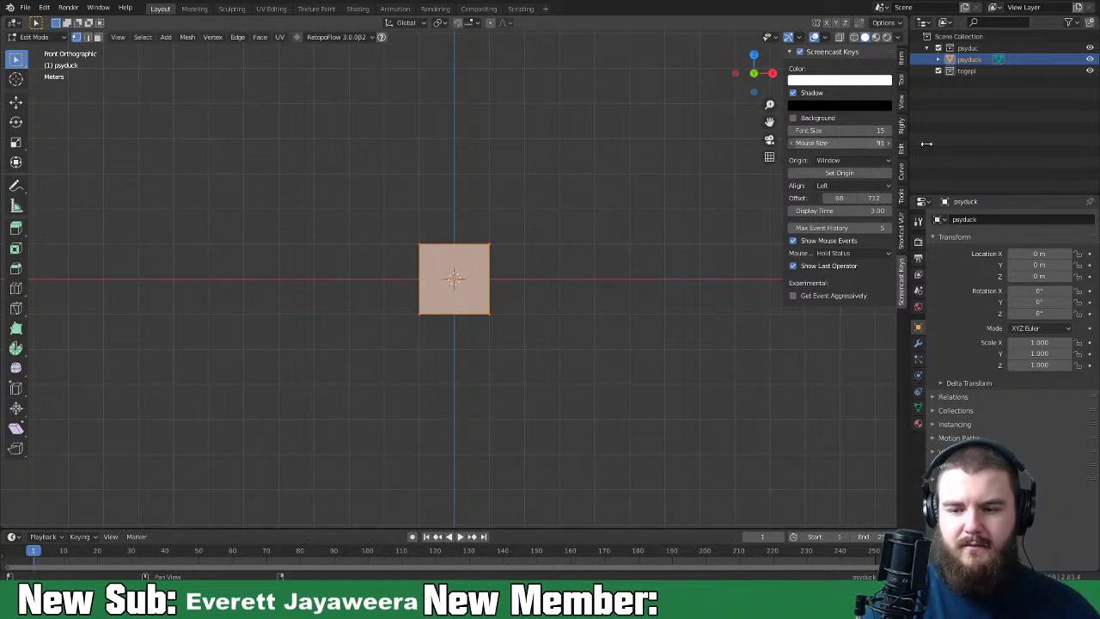
key(n)
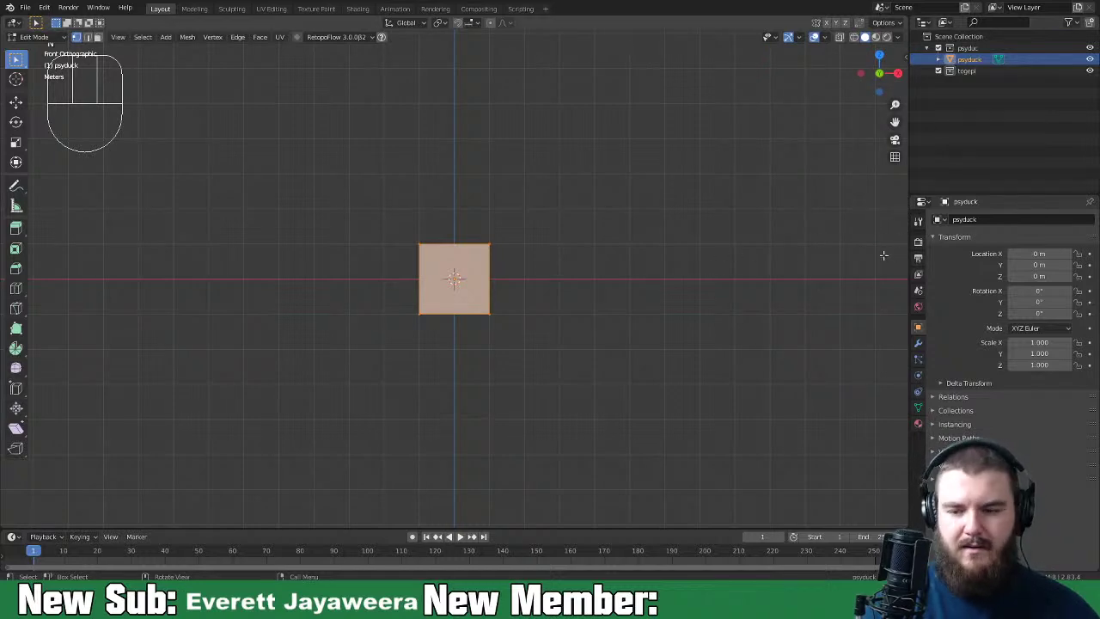
key(n)
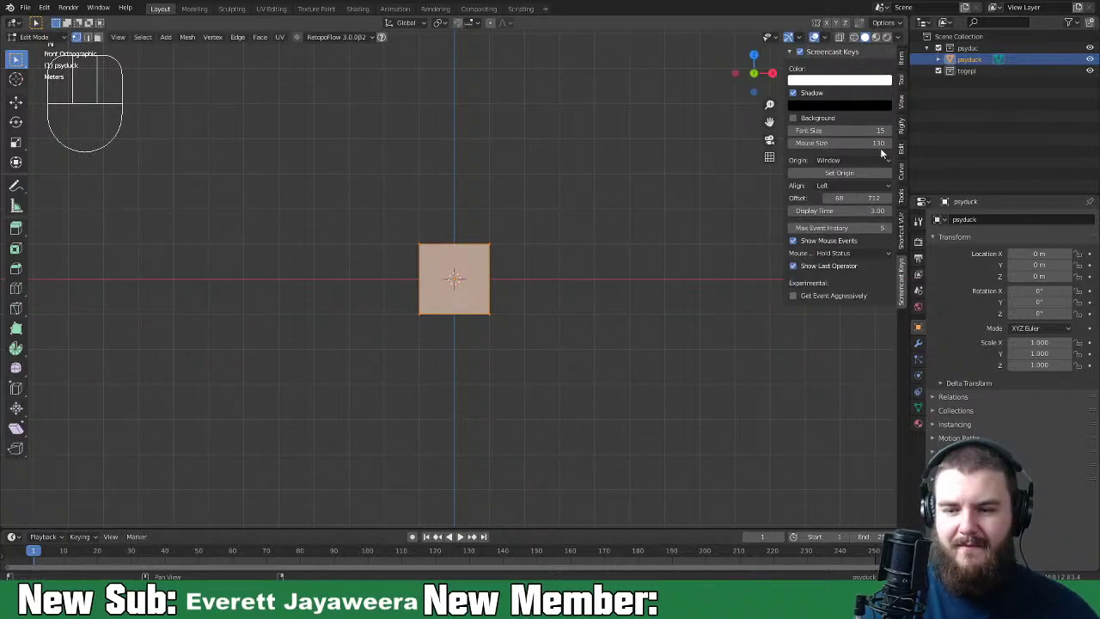
drag(882, 143, 818, 143)
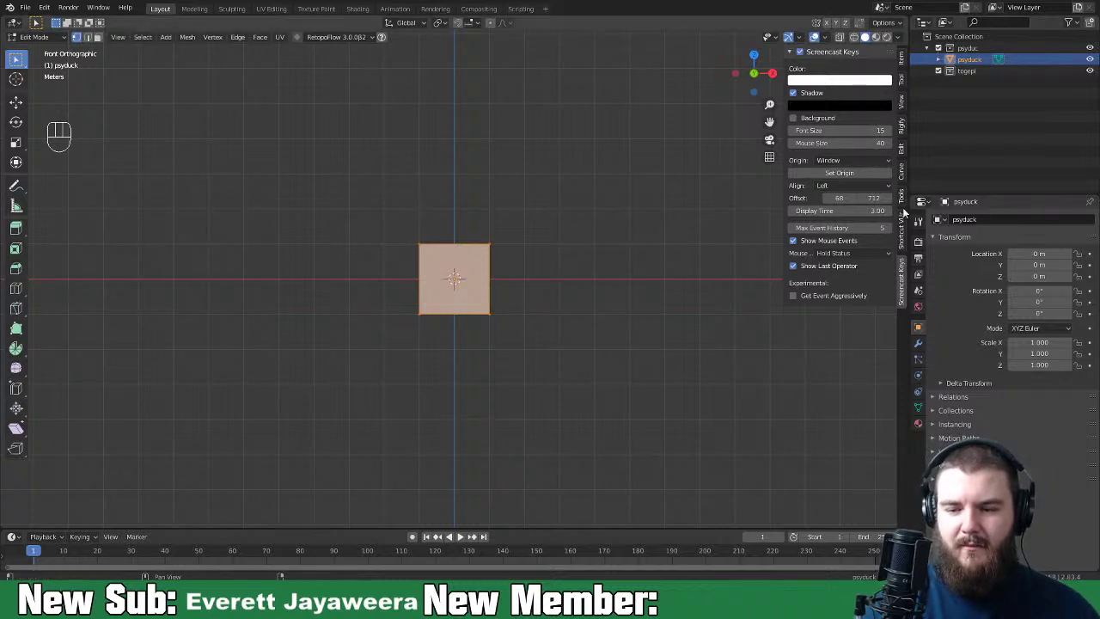
Step: Set the vertical offset of the Screencast Keys display to 681 and deselect the cube's mesh
drag(876, 198, 898, 198)
click(596, 344)
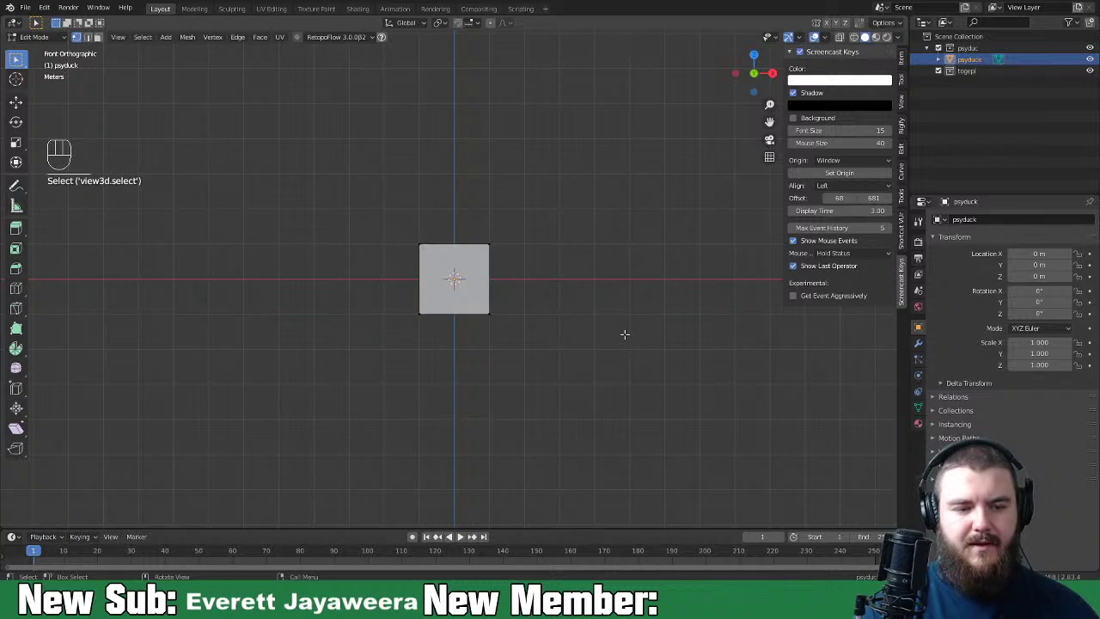
key(n)
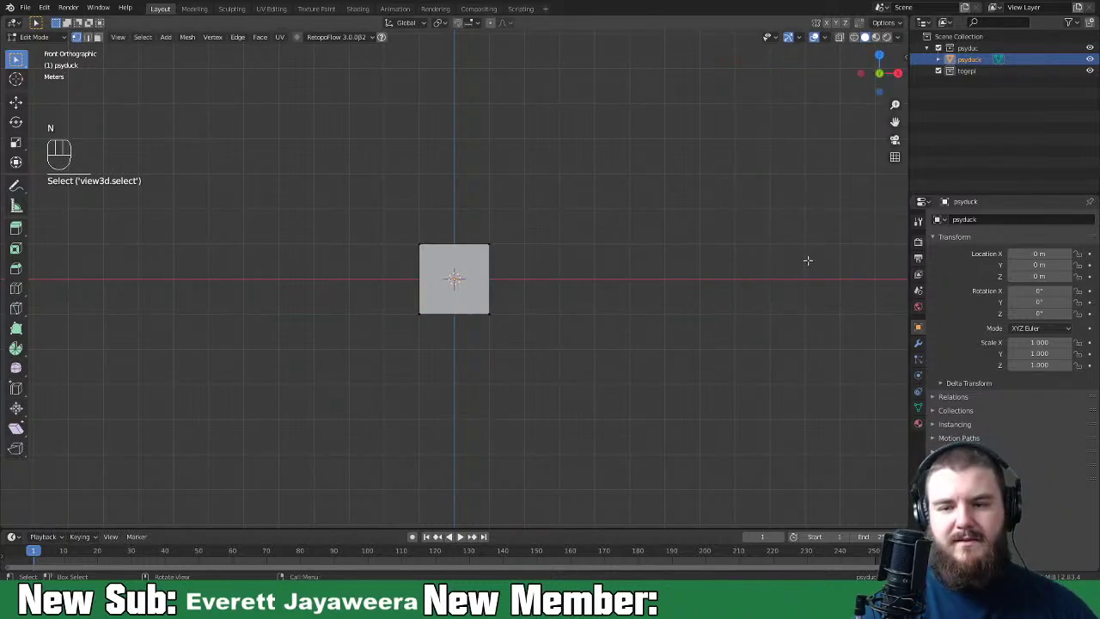
Step: Turn off the Navigate viewport gizmo and save the file
click(798, 37)
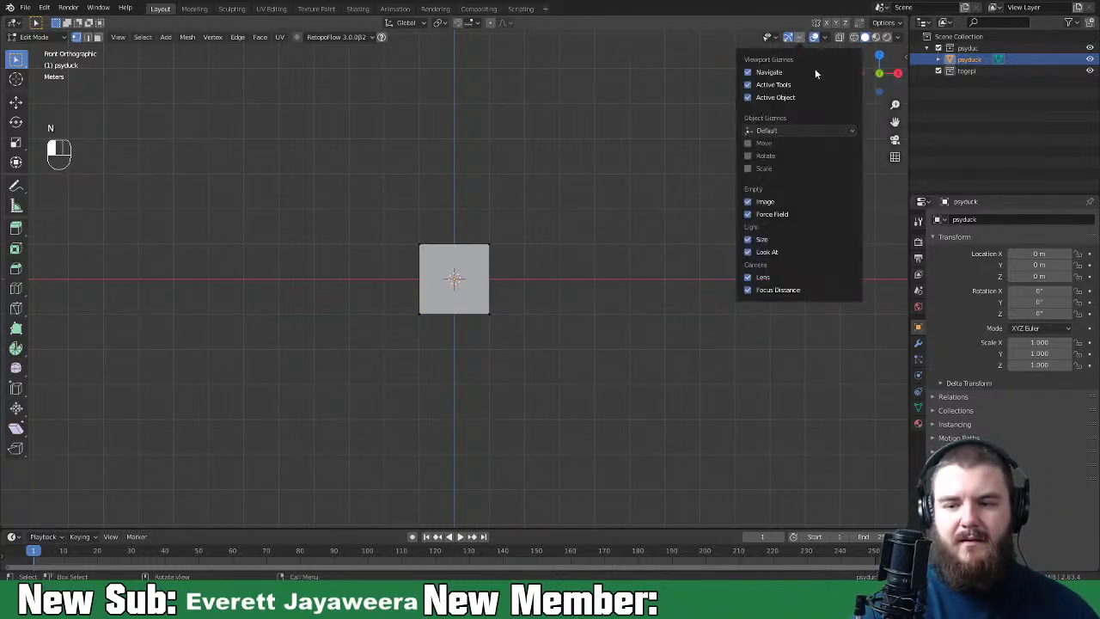
click(749, 74)
key(ctrl)
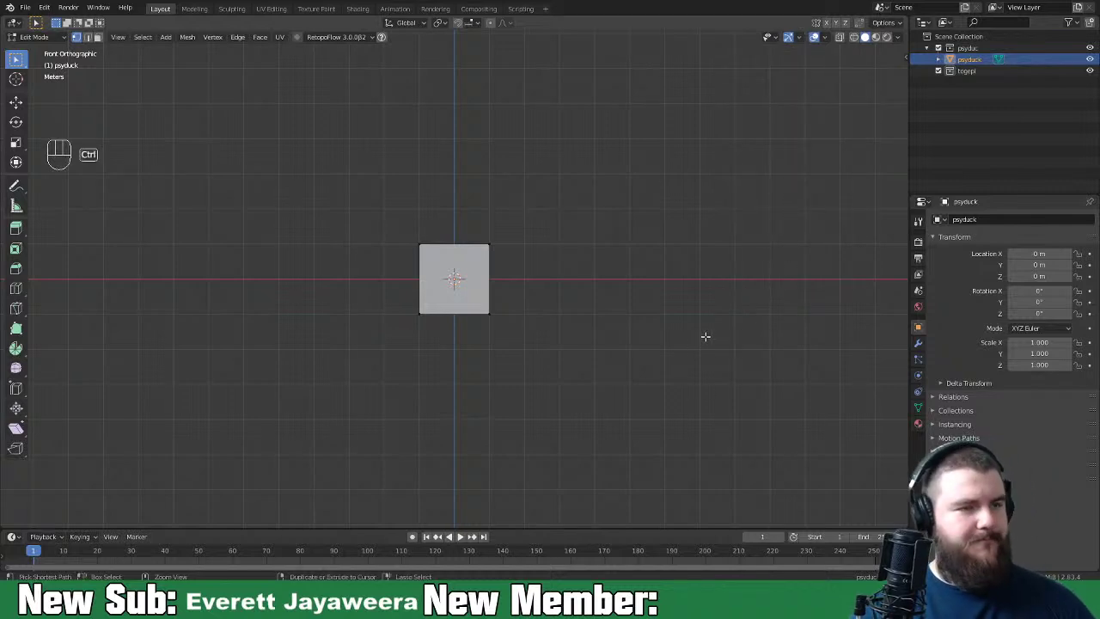
key(ctrl+s)
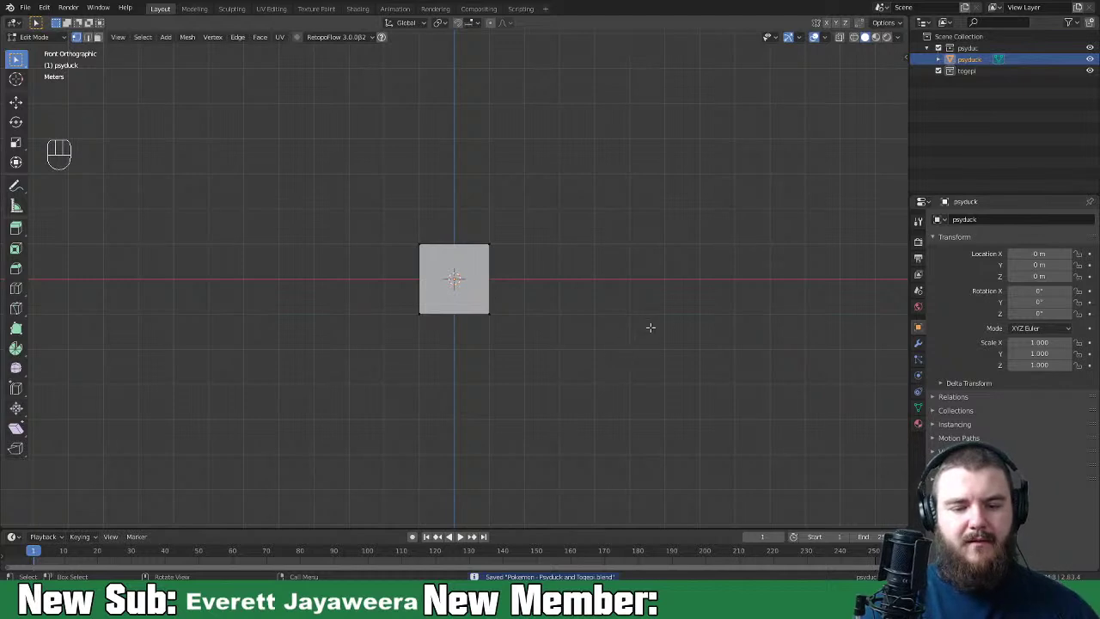
Step: Merge all of the psyduck cube's vertices into a single vertex at the center
key(a)
key(m)
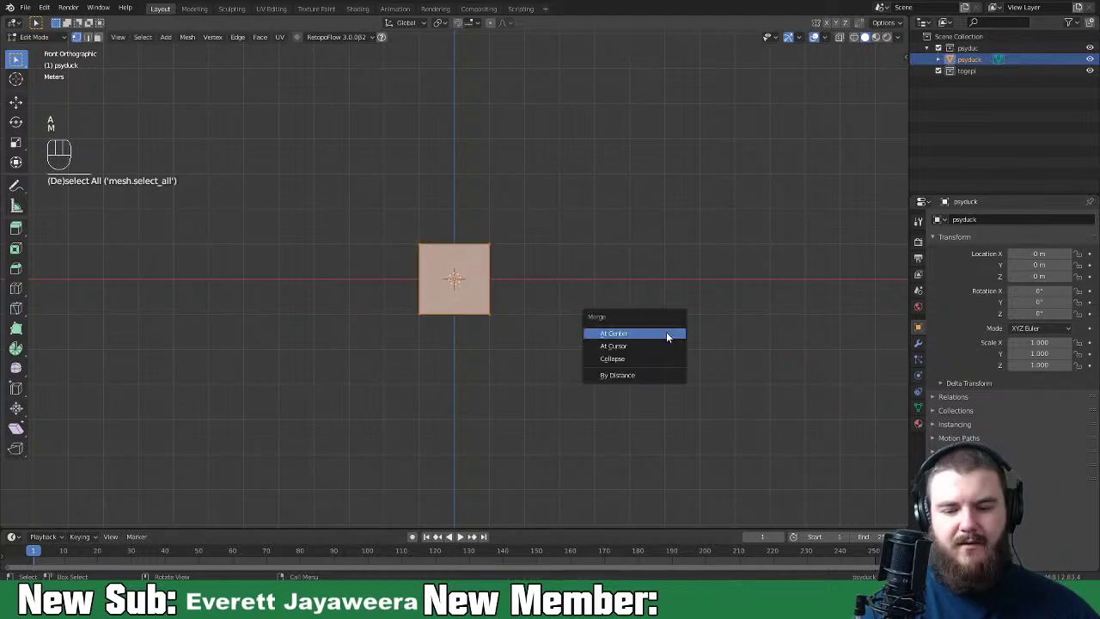
click(666, 334)
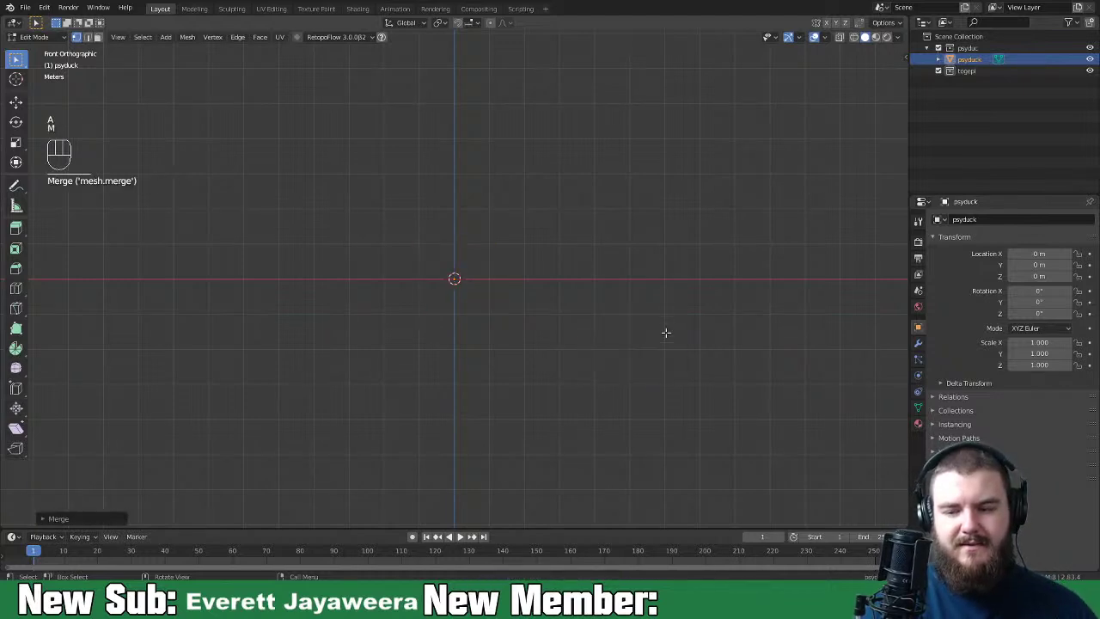
Step: Add a Skin modifier and then a Subdivision Surface modifier to the psyduck object
click(919, 343)
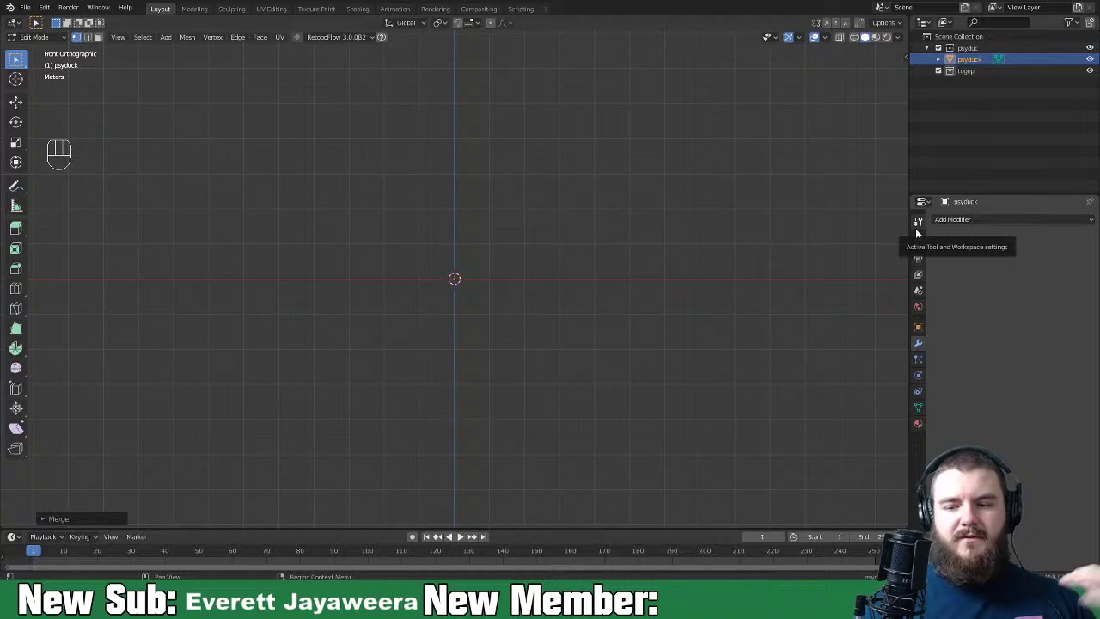
click(975, 219)
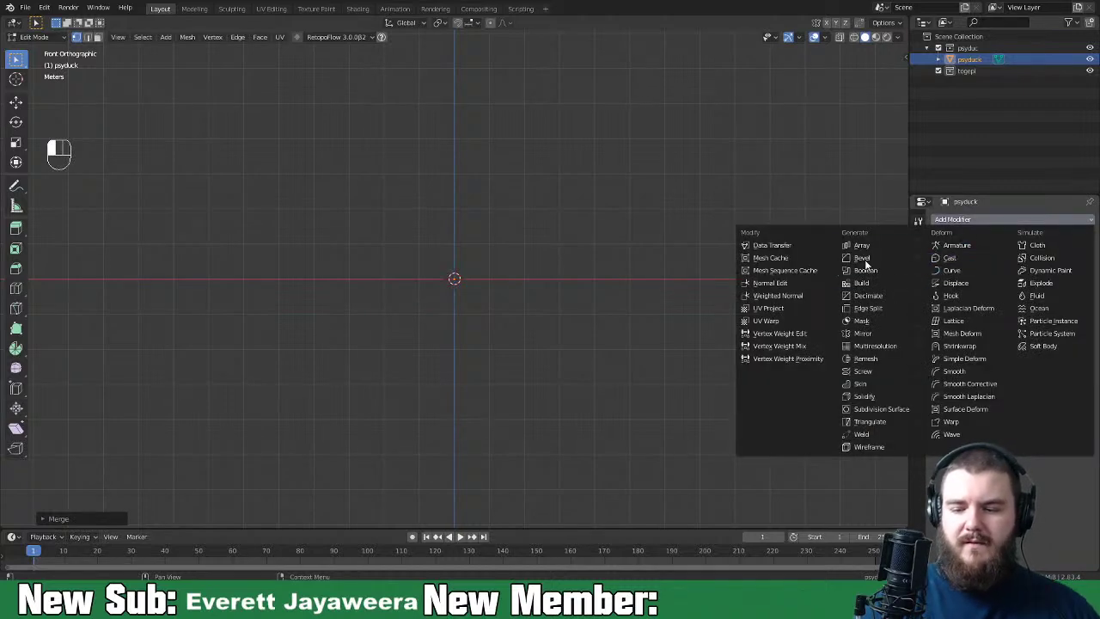
click(869, 398)
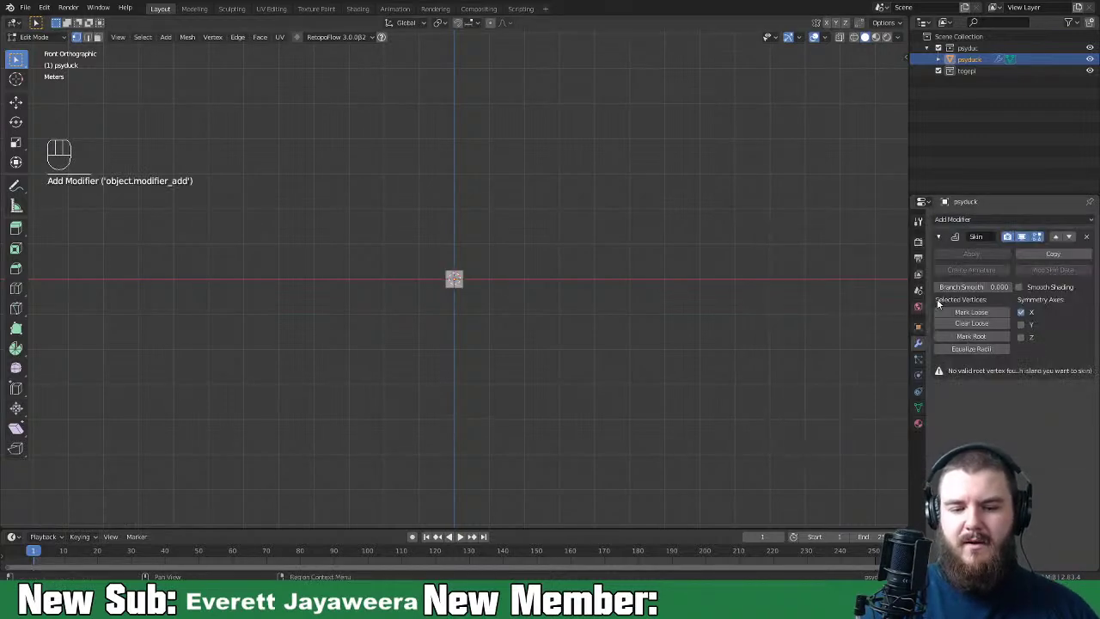
click(979, 221)
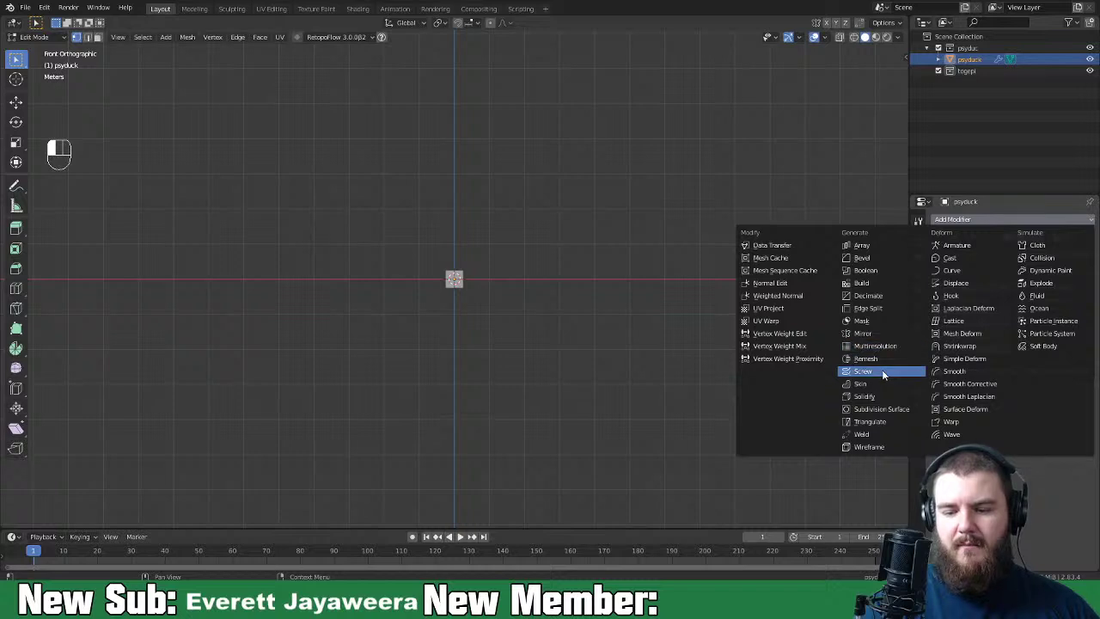
click(880, 410)
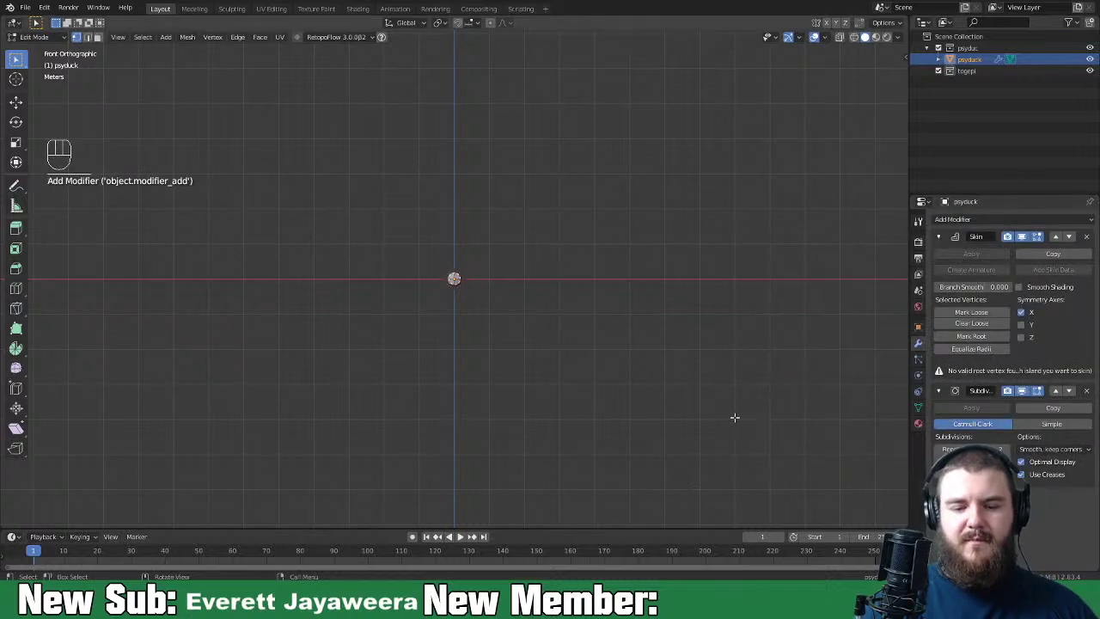
Step: Enlarge the skin radius of the psyduck object's single vertex with Skin Resize
key(ctrl+a)
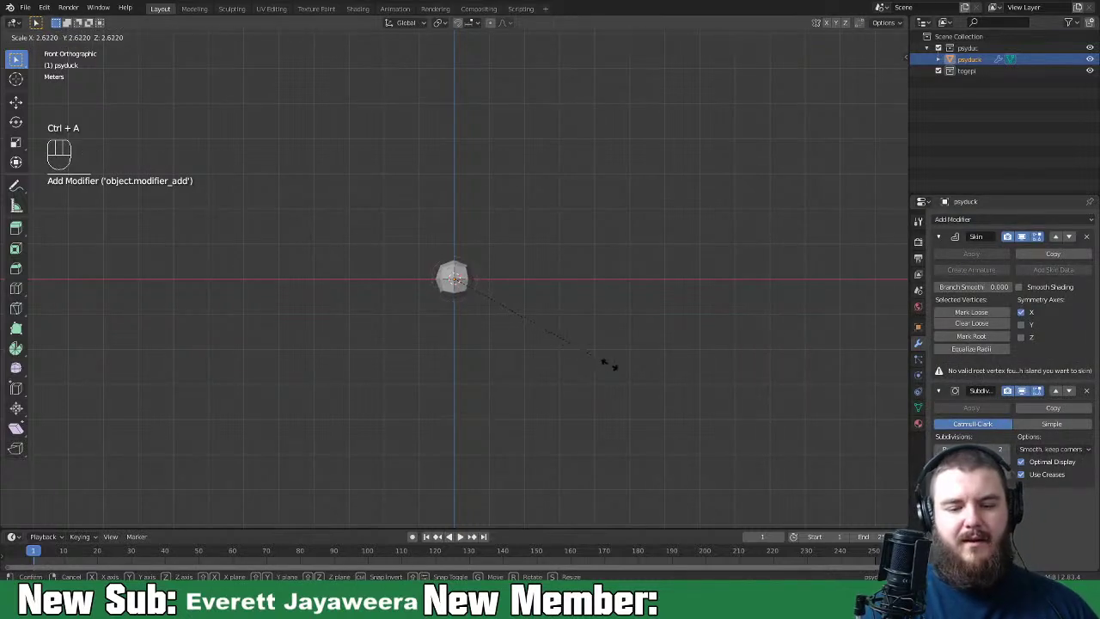
click(742, 345)
middle_drag(710, 366, 670, 358)
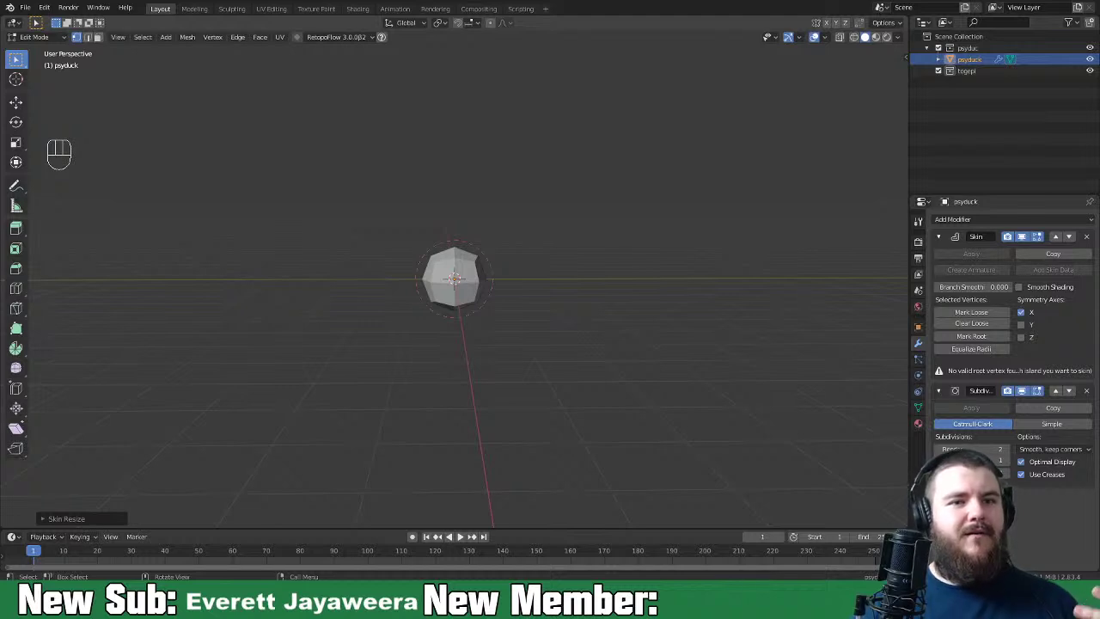
Step: In the right side view, extrude the single vertex straight up about 5 m along Z
middle_drag(653, 352, 567, 418)
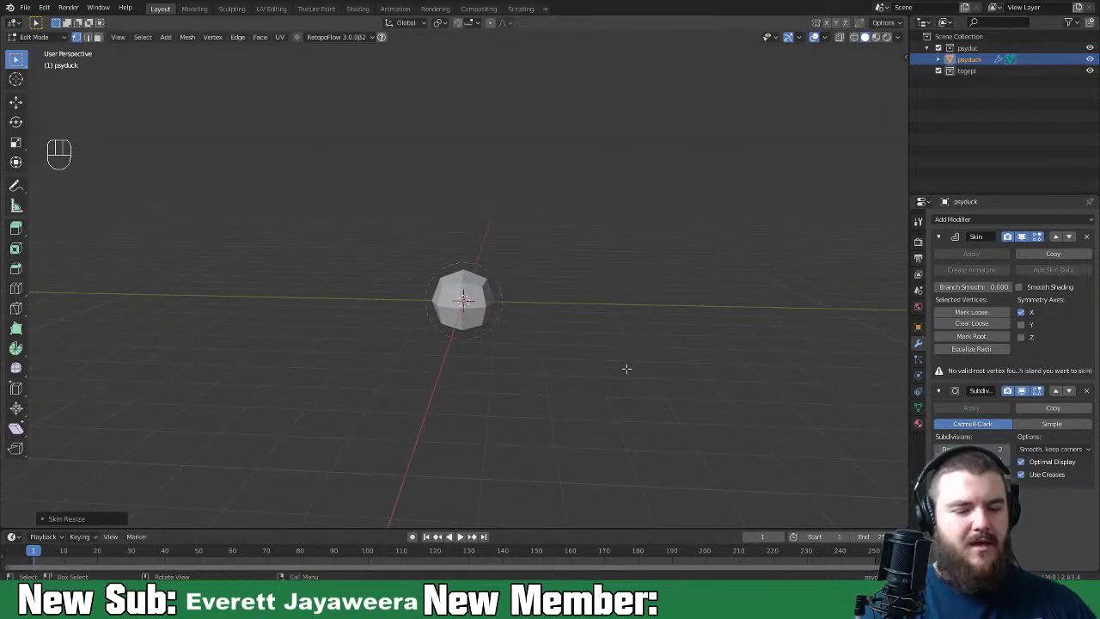
key(KP_3)
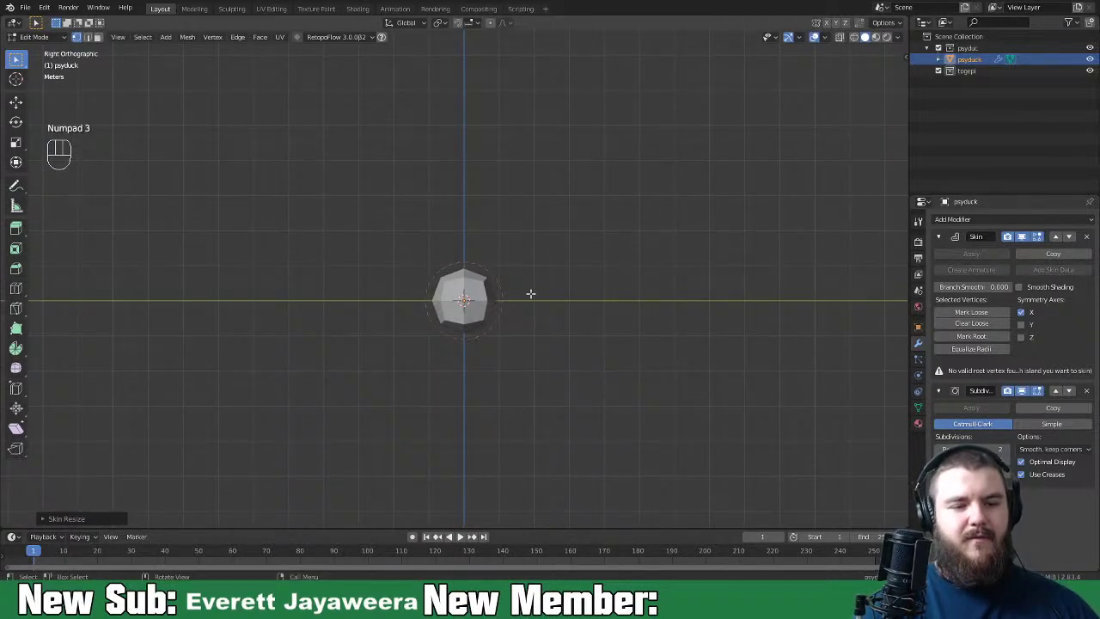
key(e)
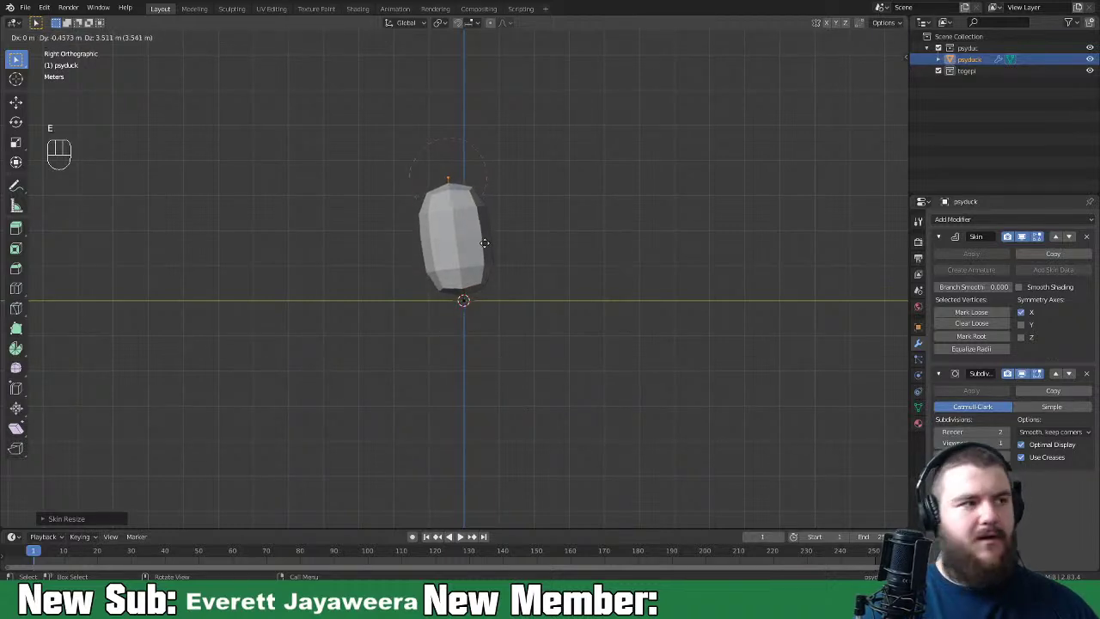
key(z)
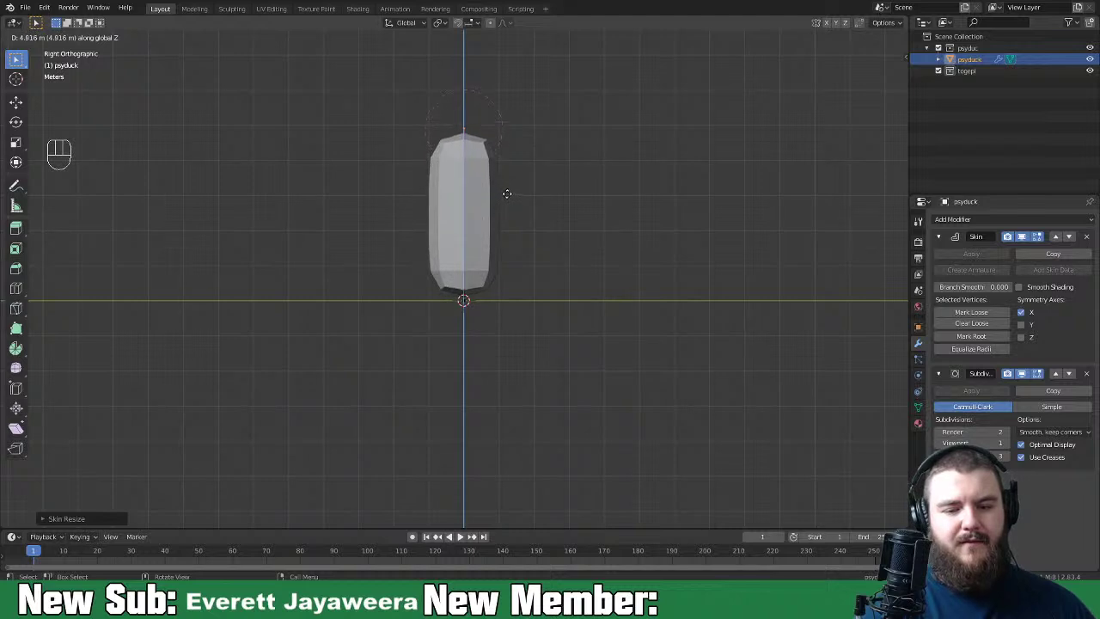
click(510, 188)
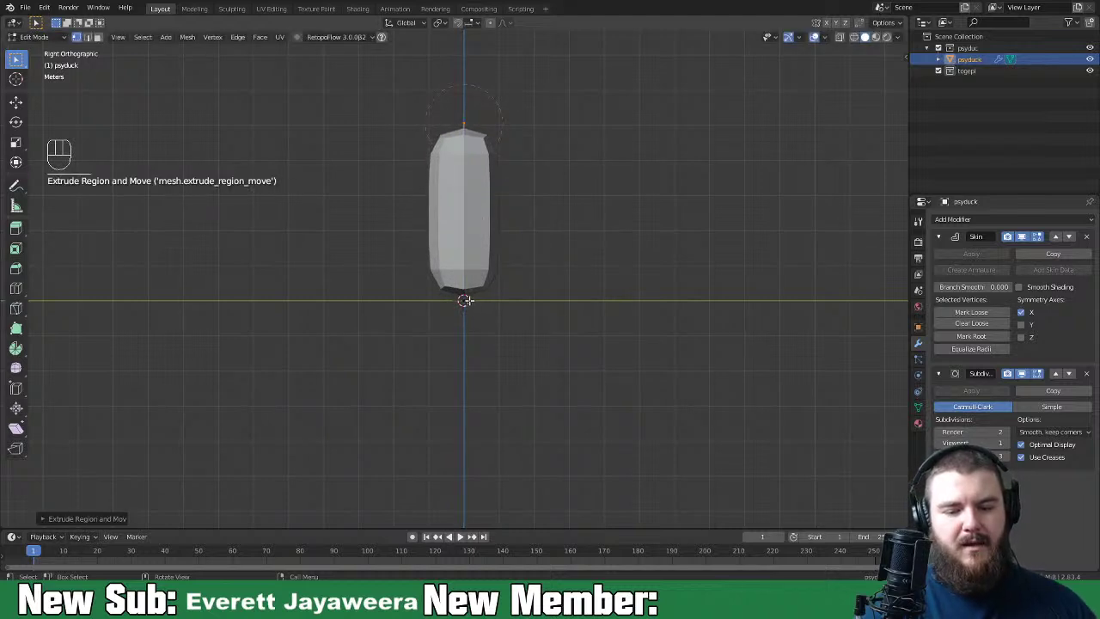
Step: Extrude the origin vertex down about 1 m along Z and mark the origin vertex as the skin root
key(e)
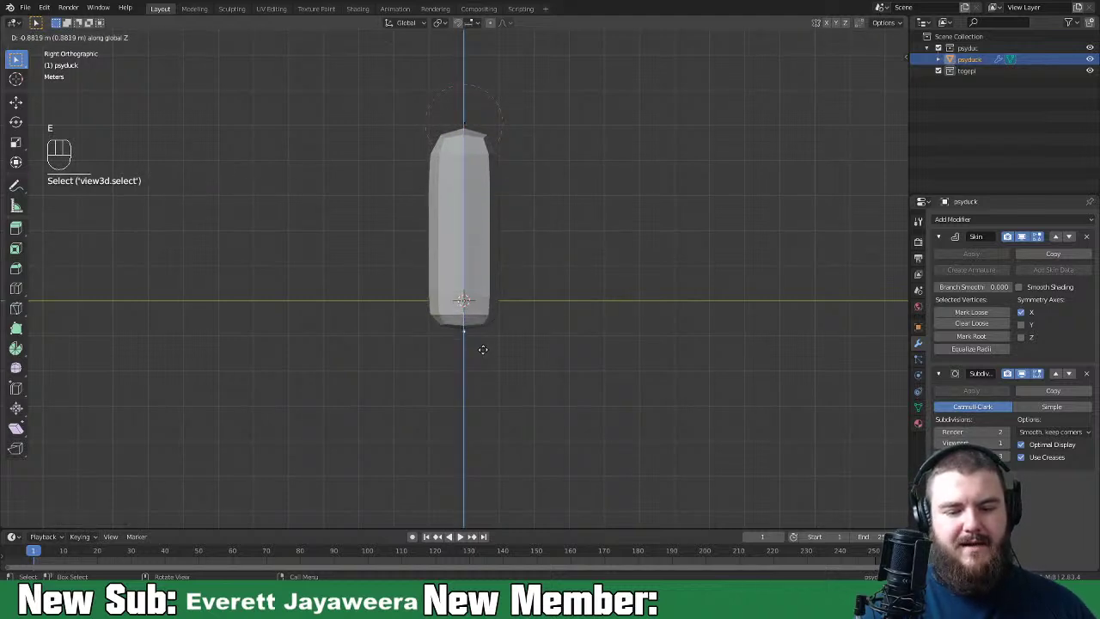
click(483, 353)
click(498, 272)
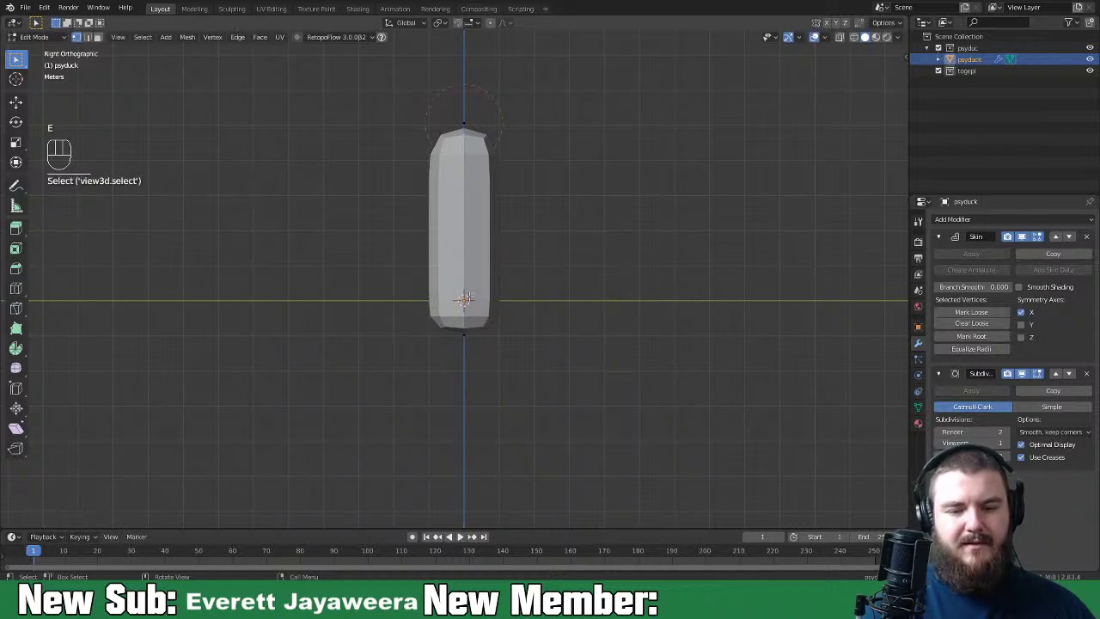
click(980, 335)
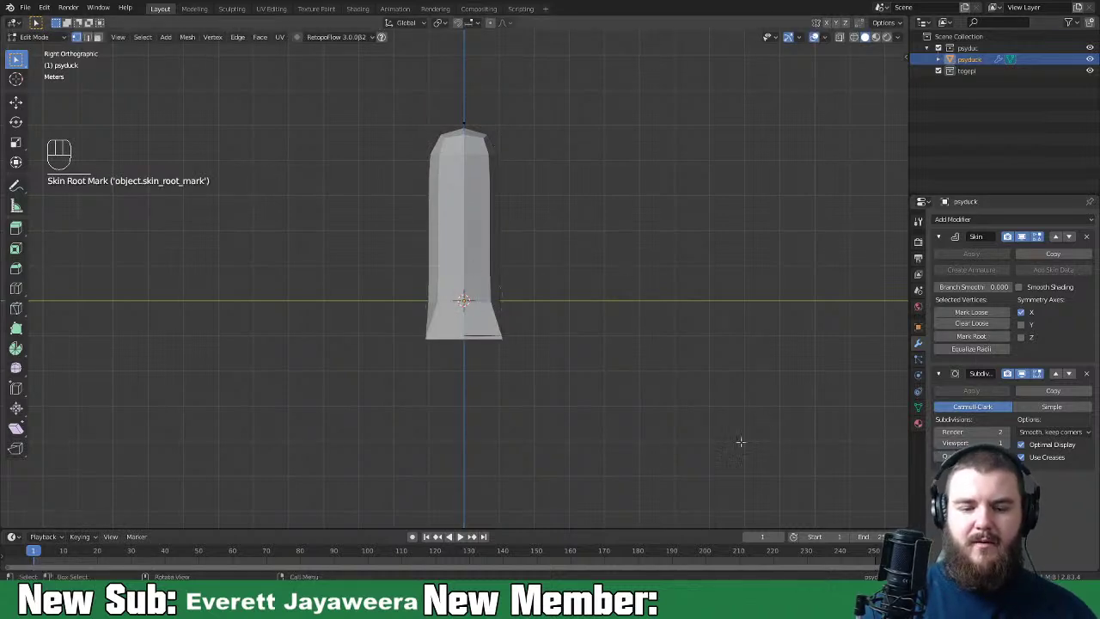
Step: Move the bottom vertex of the body down about 1.1 m along Z
click(471, 346)
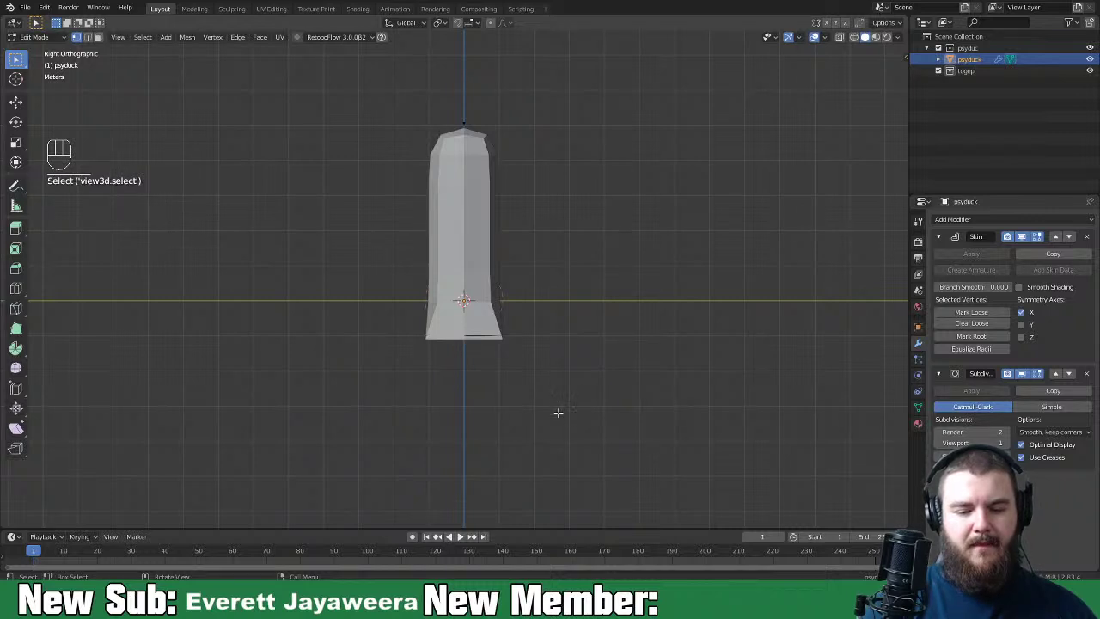
key(g)
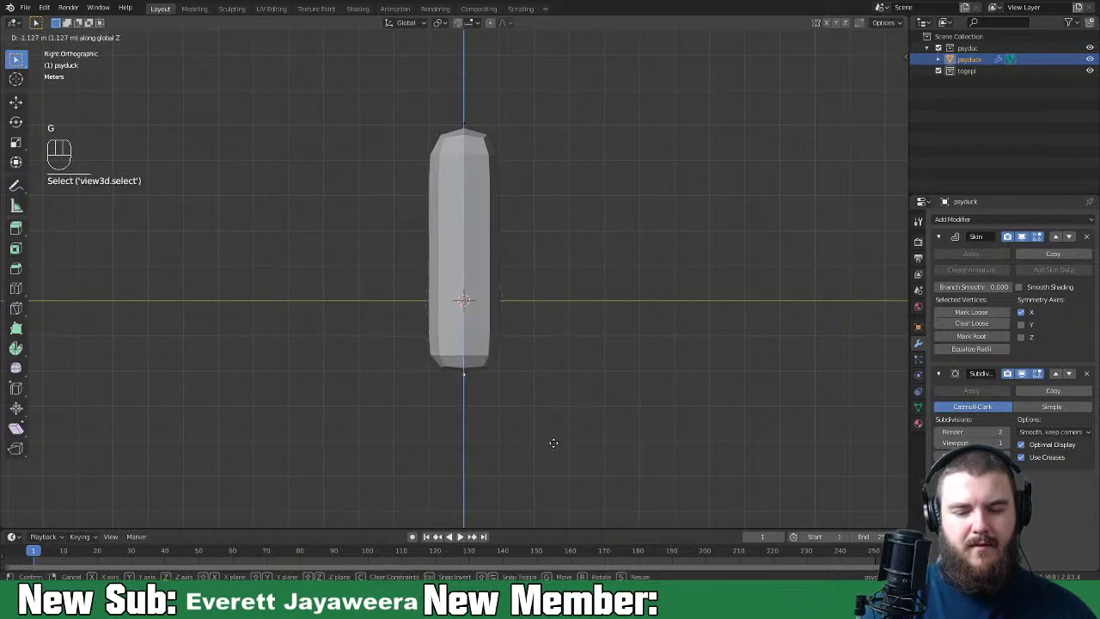
click(557, 434)
Step: In the front view, annotate a rounded, bottom-heavy outline of Psyduck's body around the mesh
middle_drag(564, 388, 695, 399)
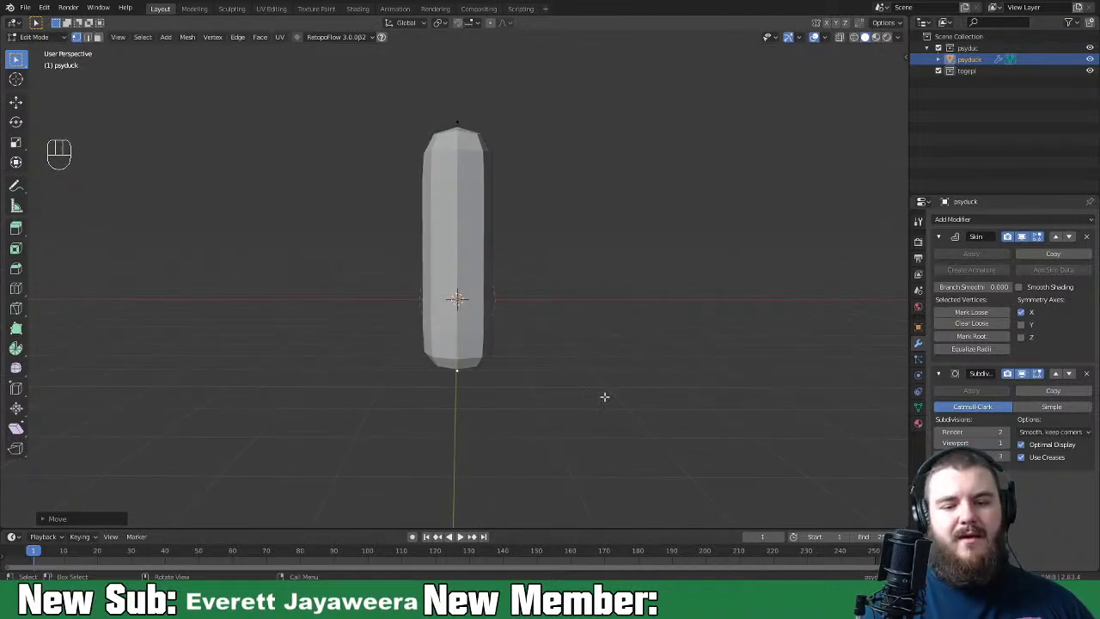
key(KP_1)
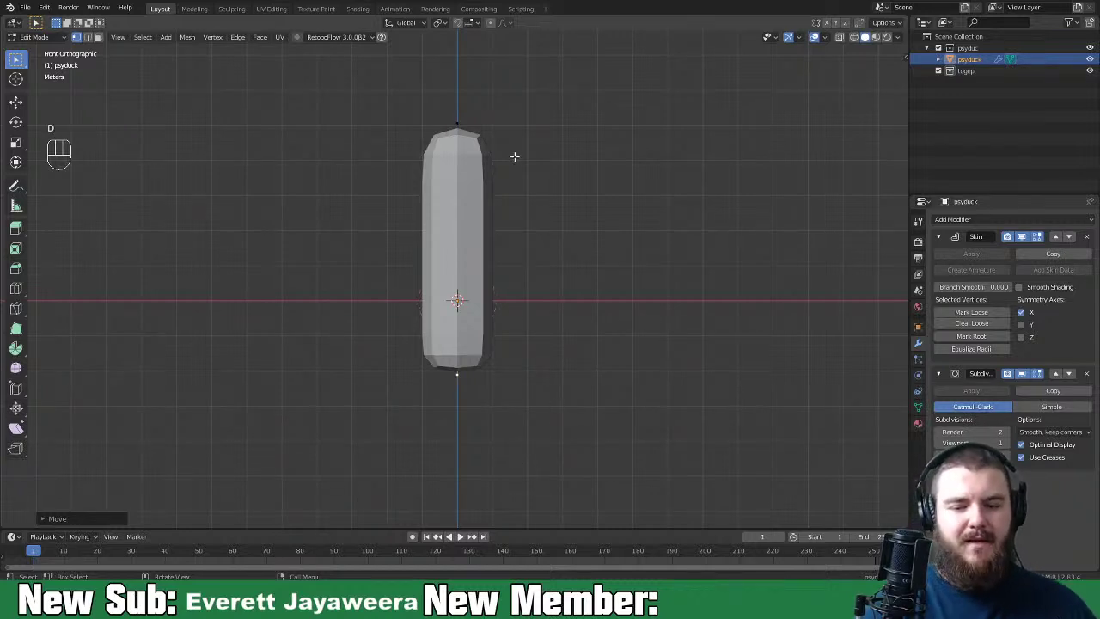
key(d)
mouse_move(520, 147)
mouse_down()
mouse_move(562, 229)
mouse_move(574, 319)
mouse_move(566, 360)
mouse_move(529, 381)
mouse_move(463, 391)
mouse_move(375, 377)
mouse_move(318, 322)
mouse_move(347, 236)
mouse_move(409, 167)
mouse_move(515, 154)
mouse_up()
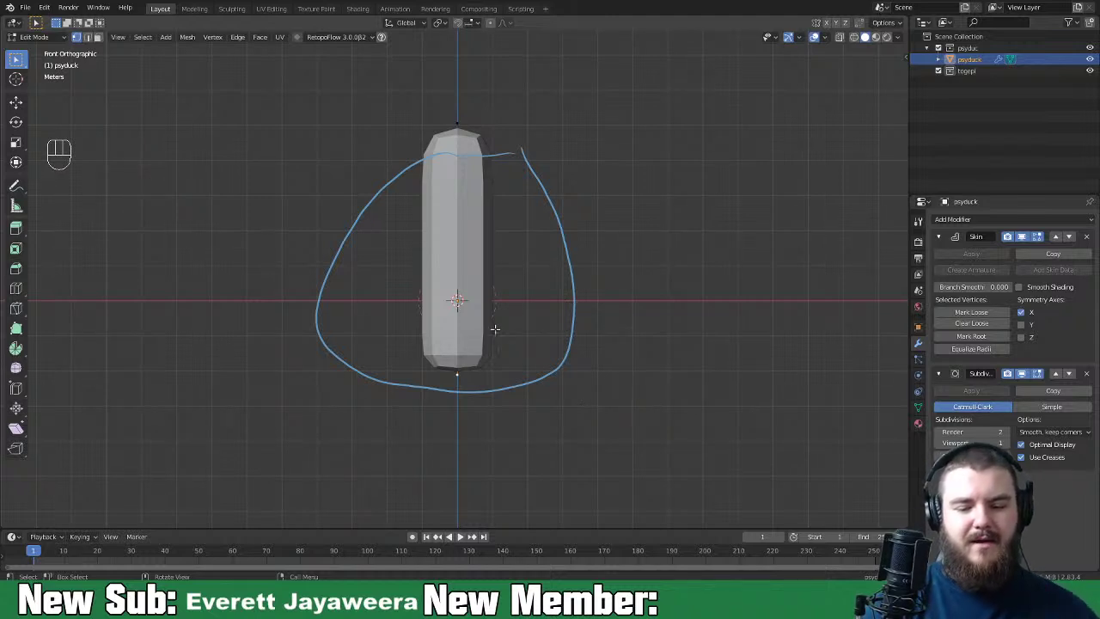
Step: Select all of the body's vertices and enlarge their skin radius together with Skin Resize
key(a)
key(ctrl+a)
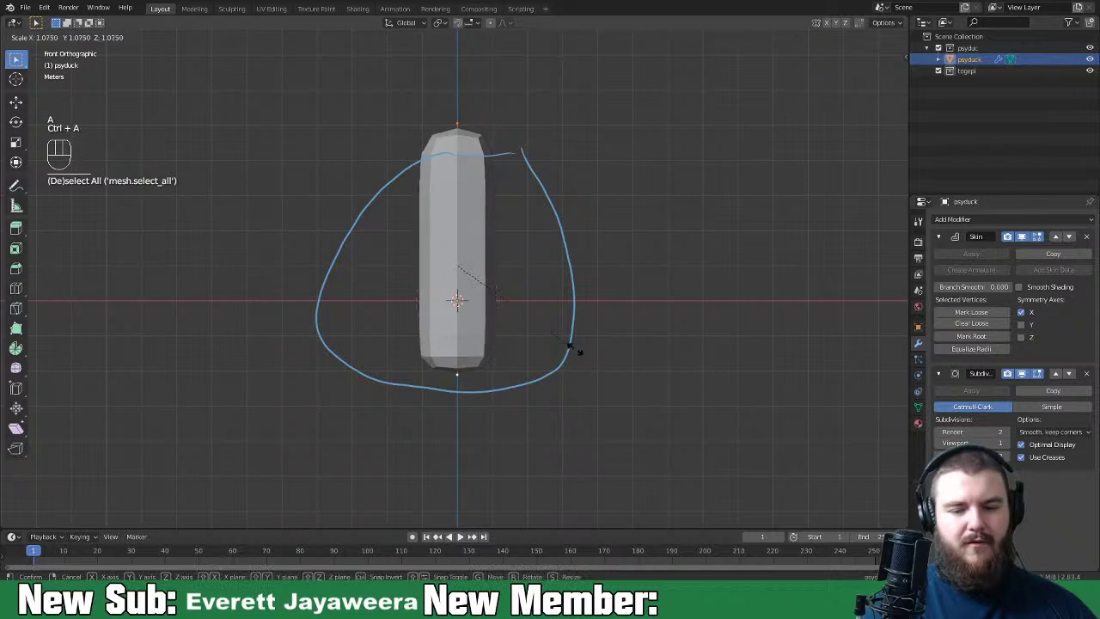
click(550, 353)
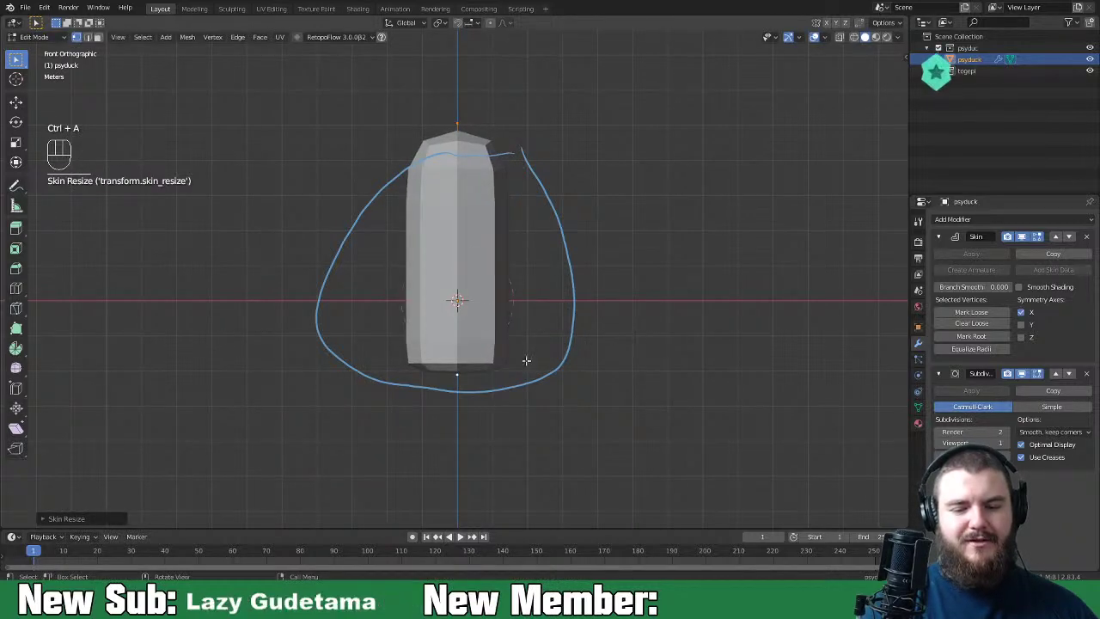
Step: Move the top vertex down about 1 m along Z to the top of the annotated outline
click(459, 303)
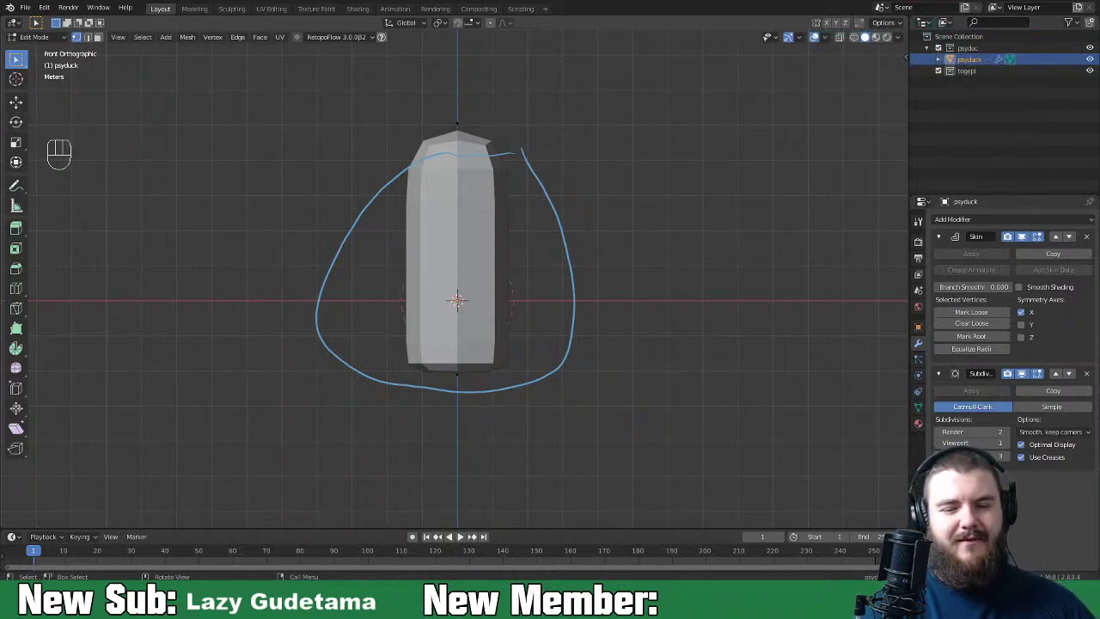
click(457, 123)
key(g)
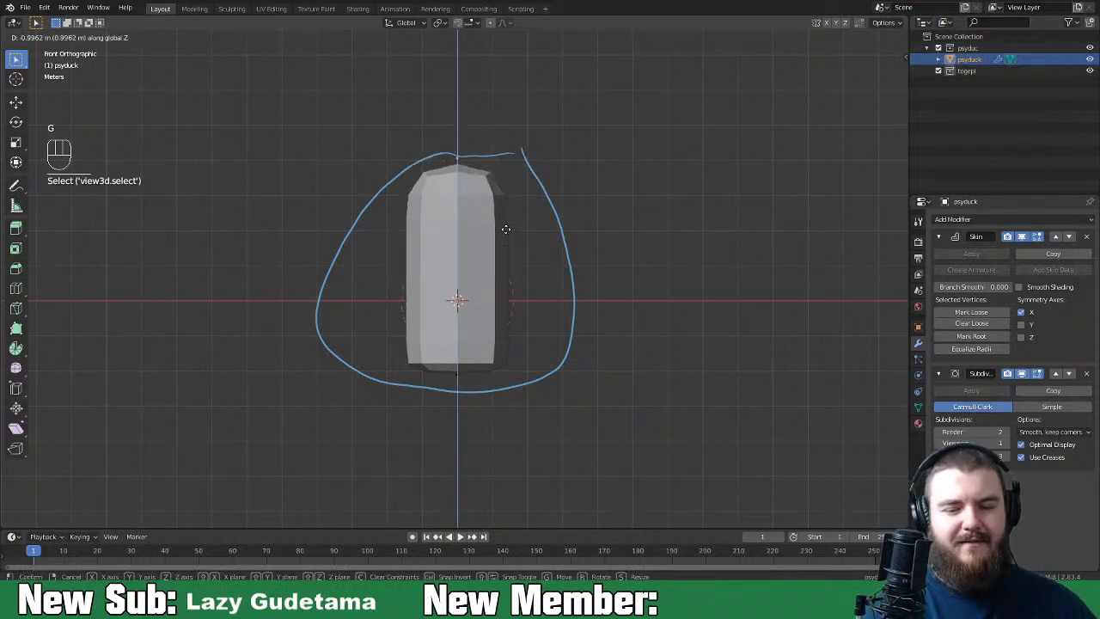
click(511, 227)
Step: Move the bottom vertex down along Z to the bottom of the annotated outline
click(462, 303)
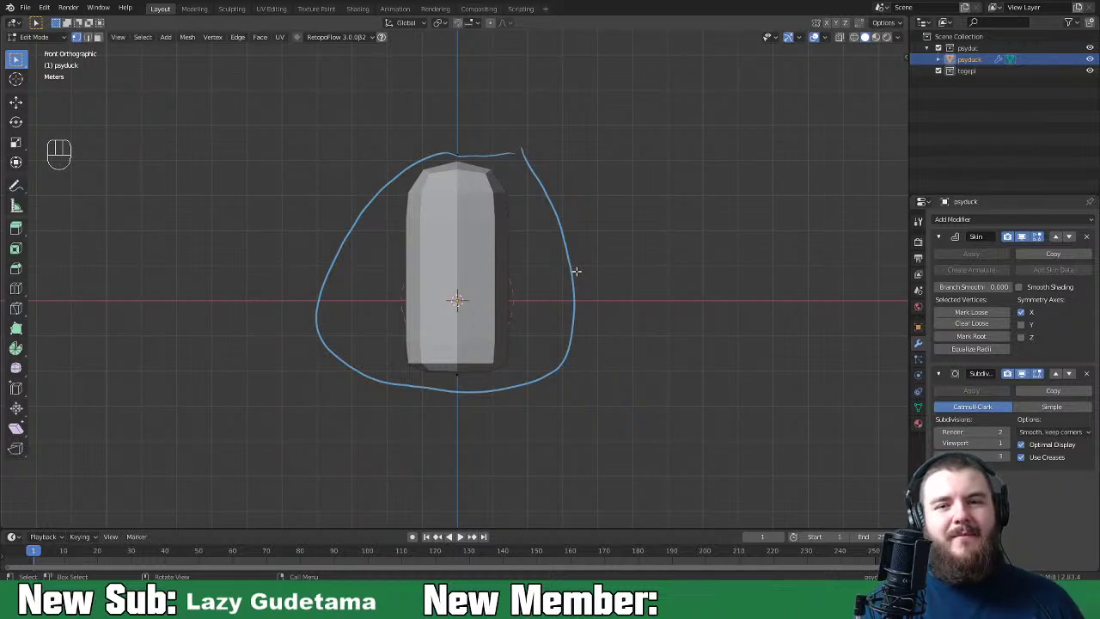
click(457, 374)
key(g)
key(z)
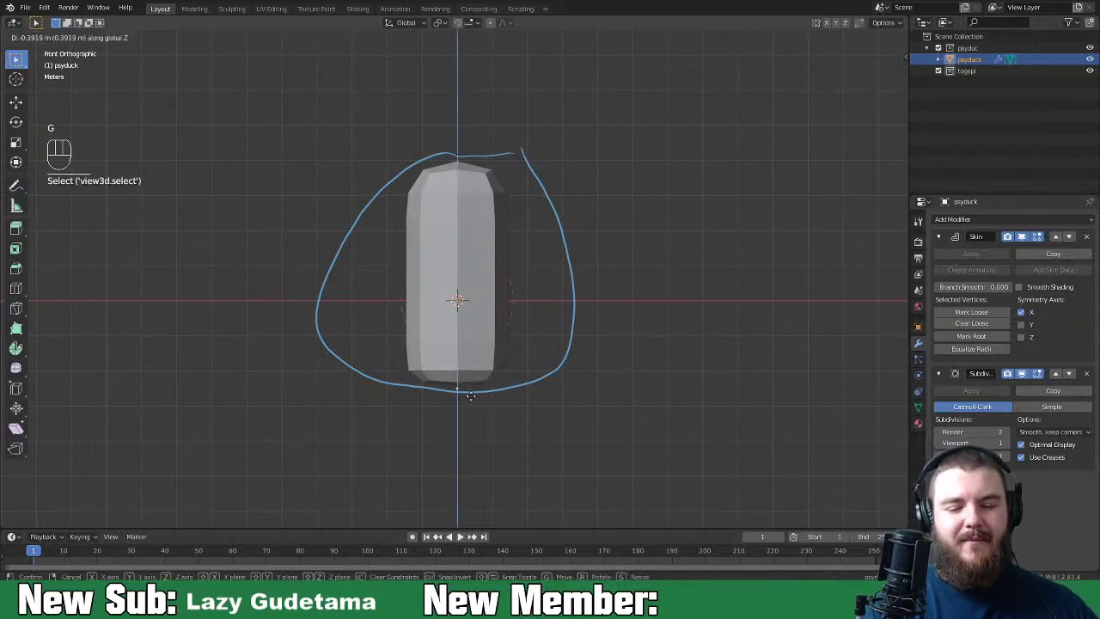
click(476, 405)
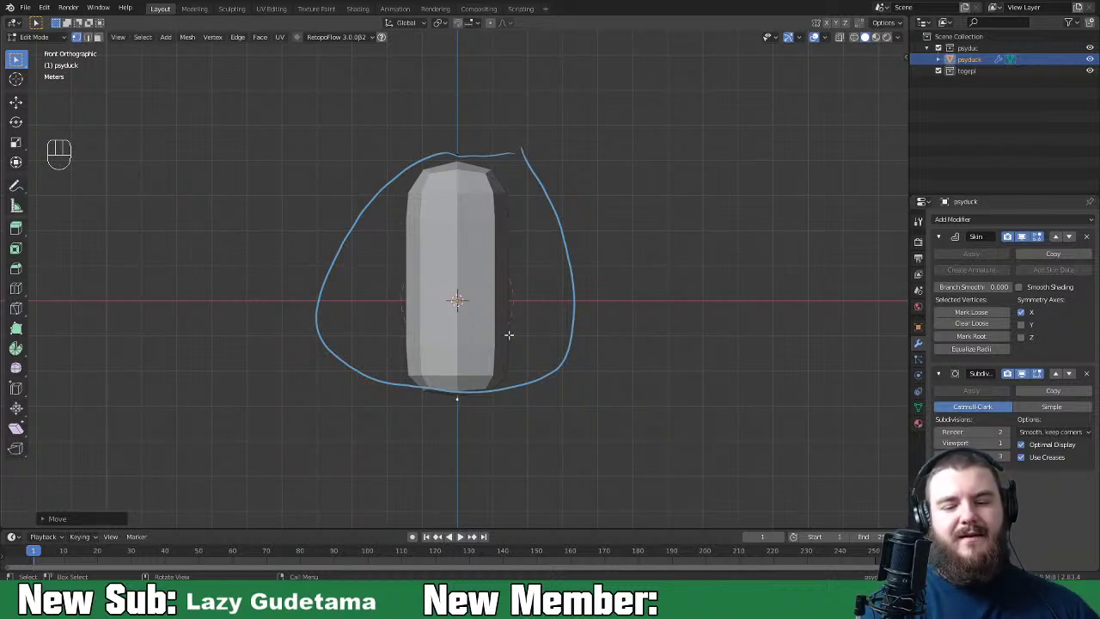
Step: Widen the body's middle by enlarging the skin radius of the vertex at the origin
click(460, 304)
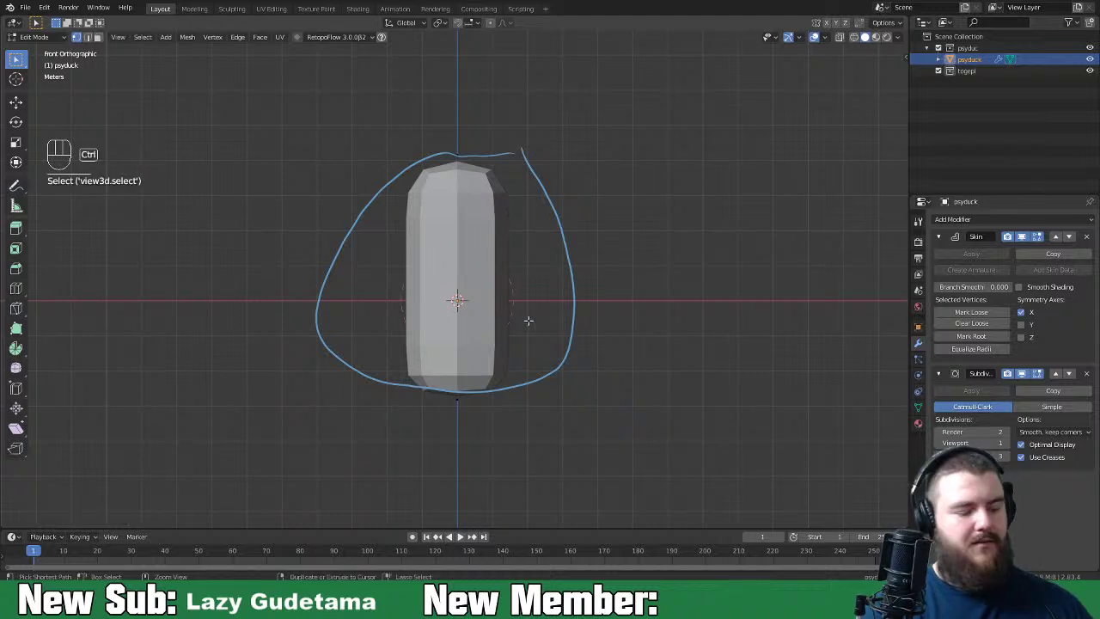
key(ctrl+a)
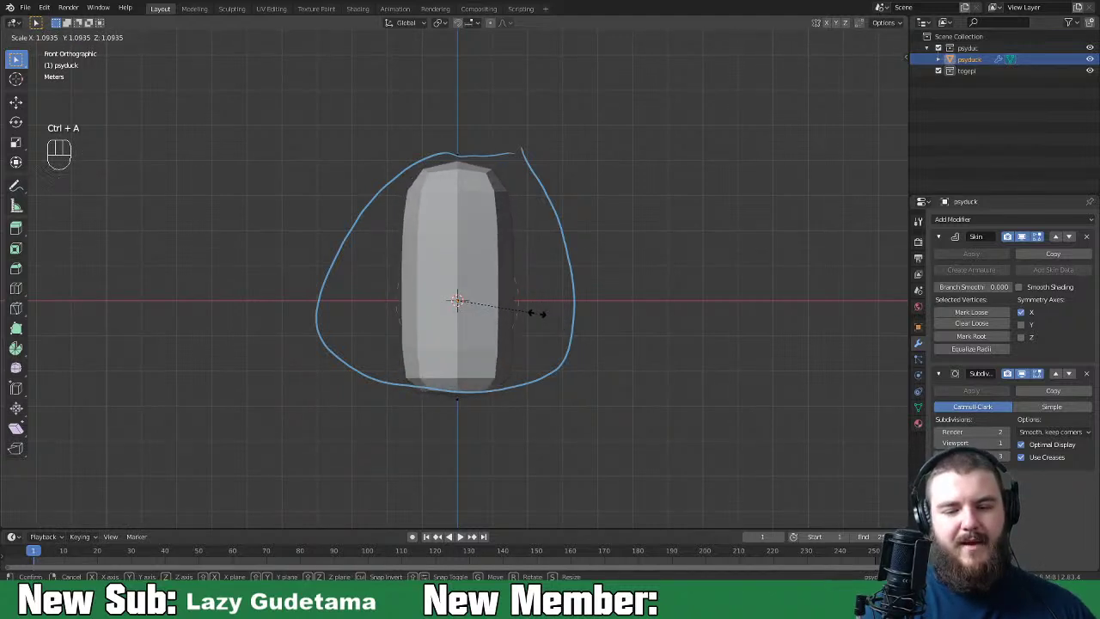
click(546, 316)
Step: Mark the bottom vertex as the skin root and enlarge the middle vertex's skin radius toward the outline's width
middle_drag(505, 395, 483, 395)
click(462, 401)
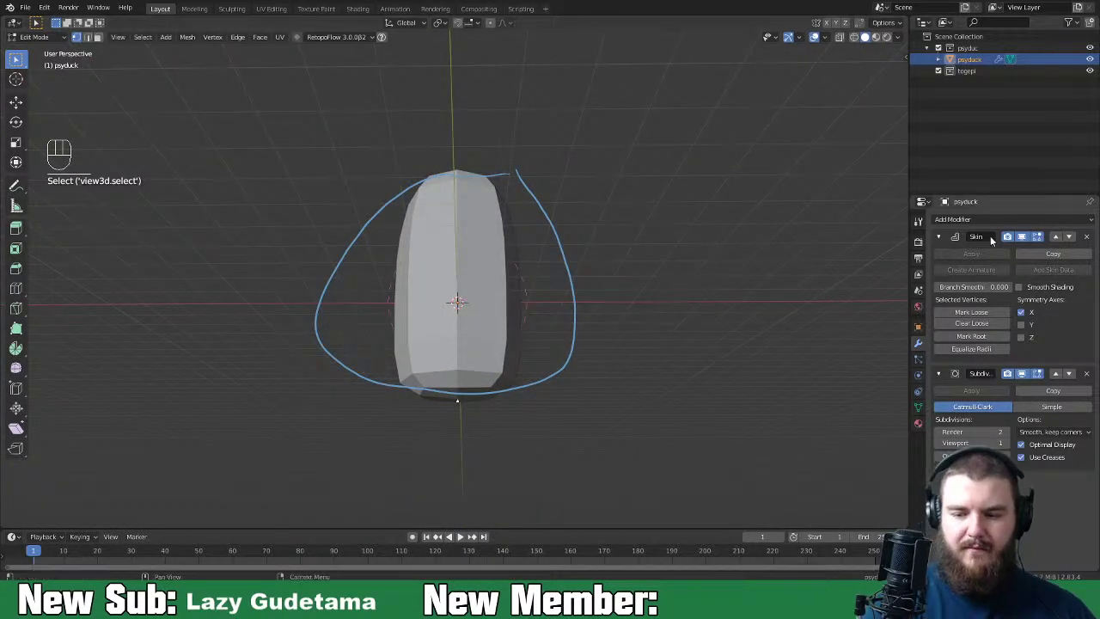
click(971, 336)
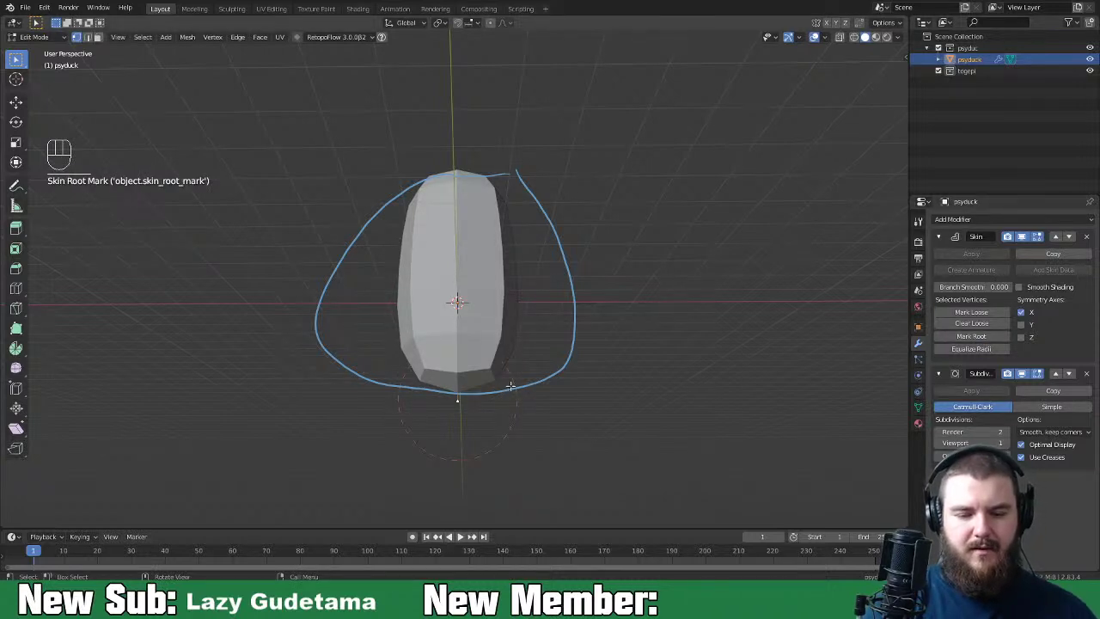
click(462, 310)
key(ctrl+a)
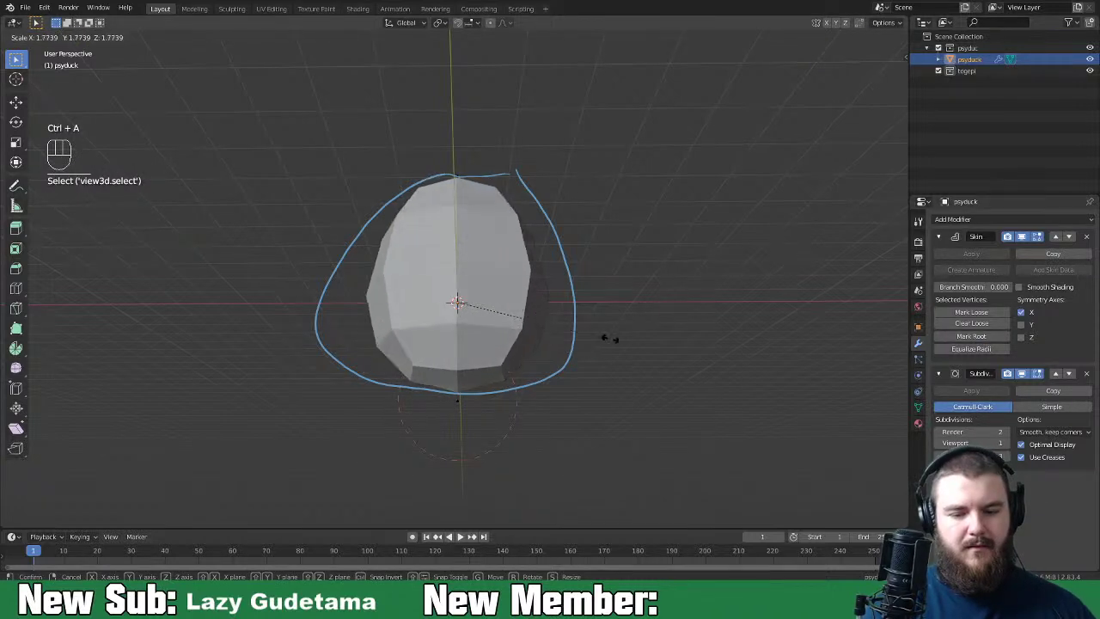
click(640, 331)
Step: Switch to wireframe shading in front view and move the middle and bottom vertices down about 0.75 m along Z
key(KP_1)
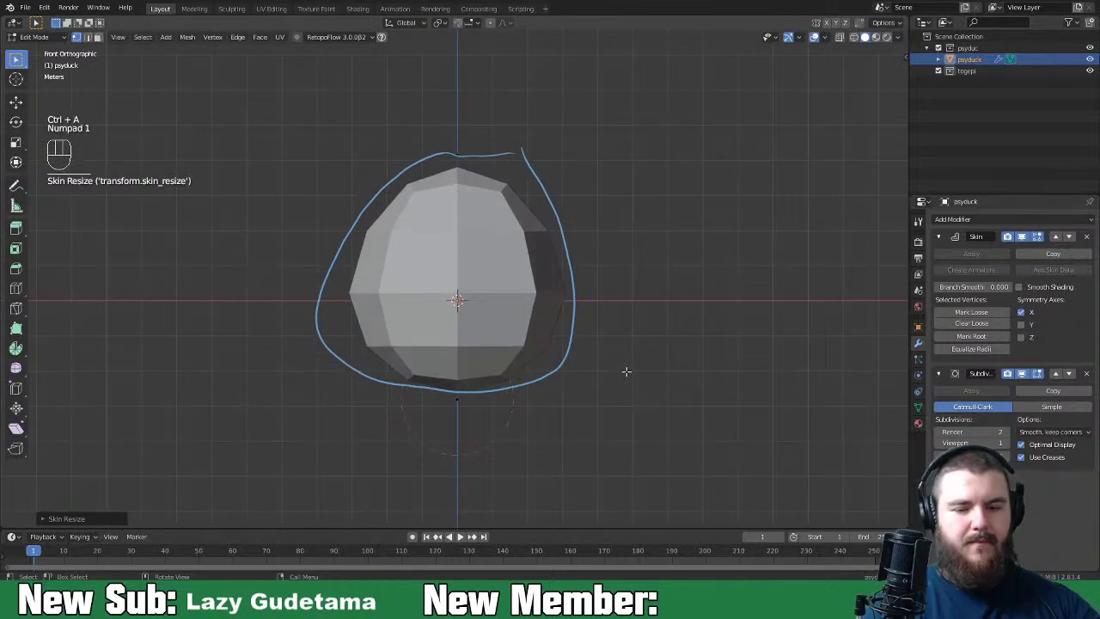
click(854, 37)
click(456, 396)
key(g)
key(z)
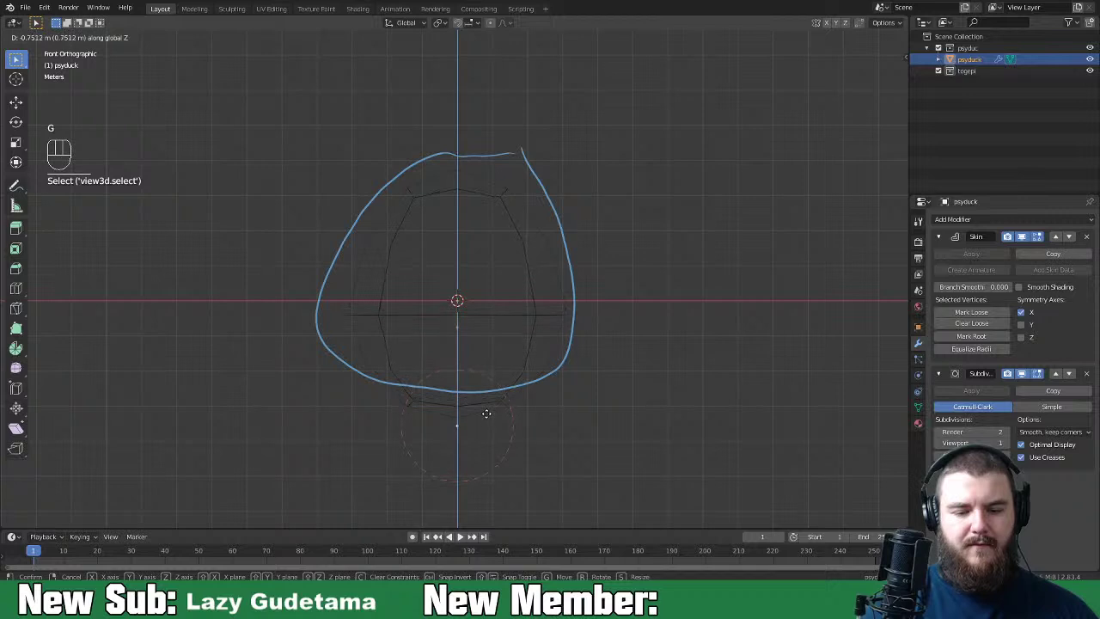
click(486, 414)
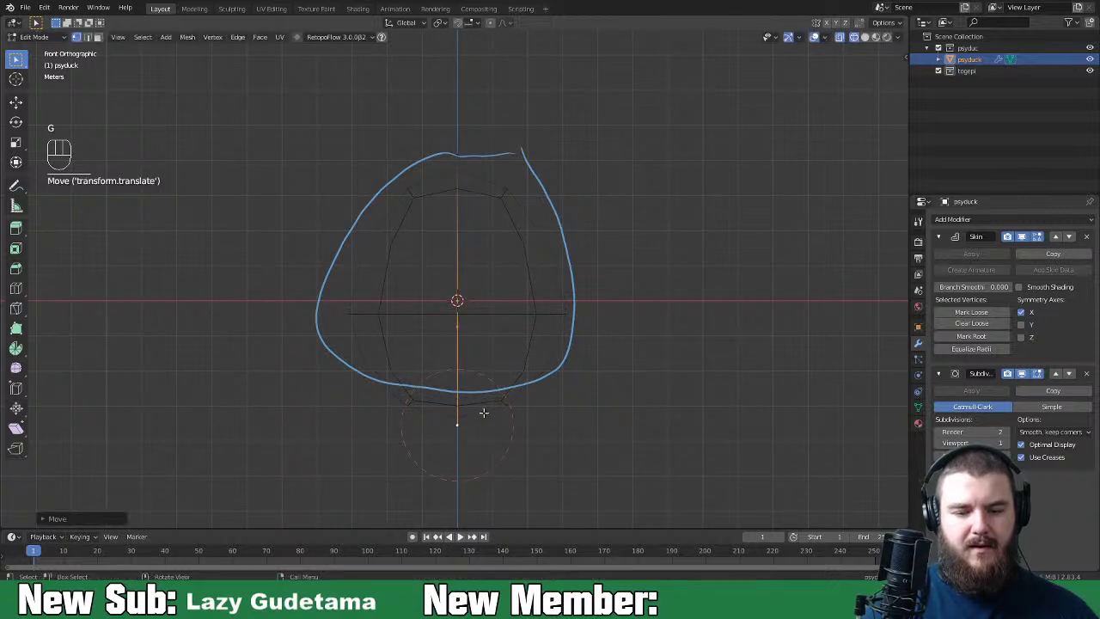
Step: Subdivide the edge between the middle and bottom vertices, and then the edge between the top and middle vertices
right_click(516, 298)
click(543, 298)
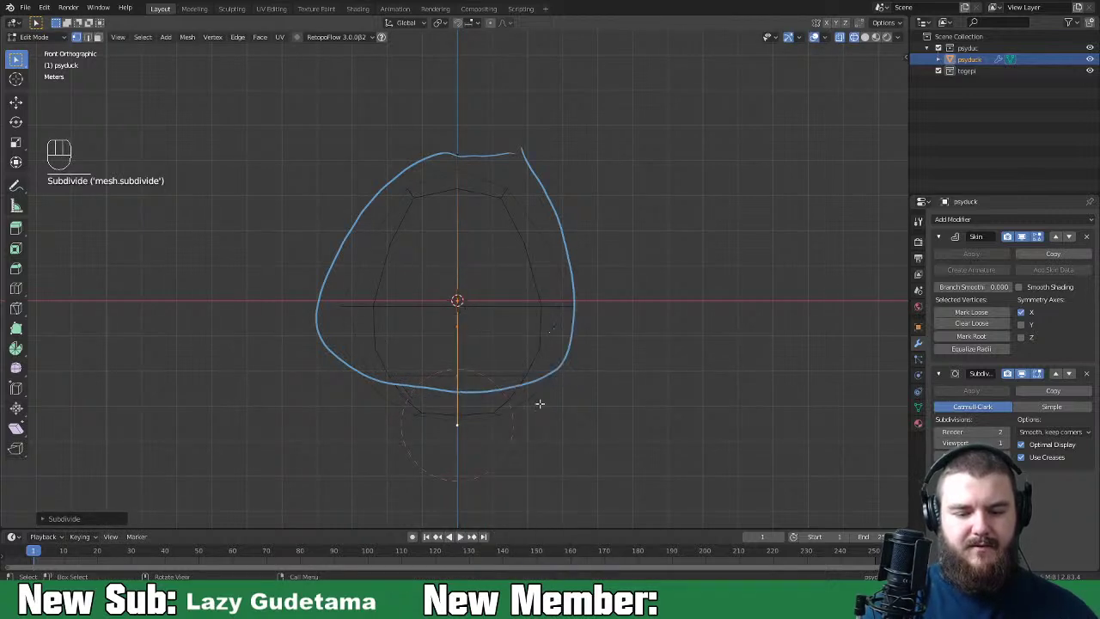
click(464, 376)
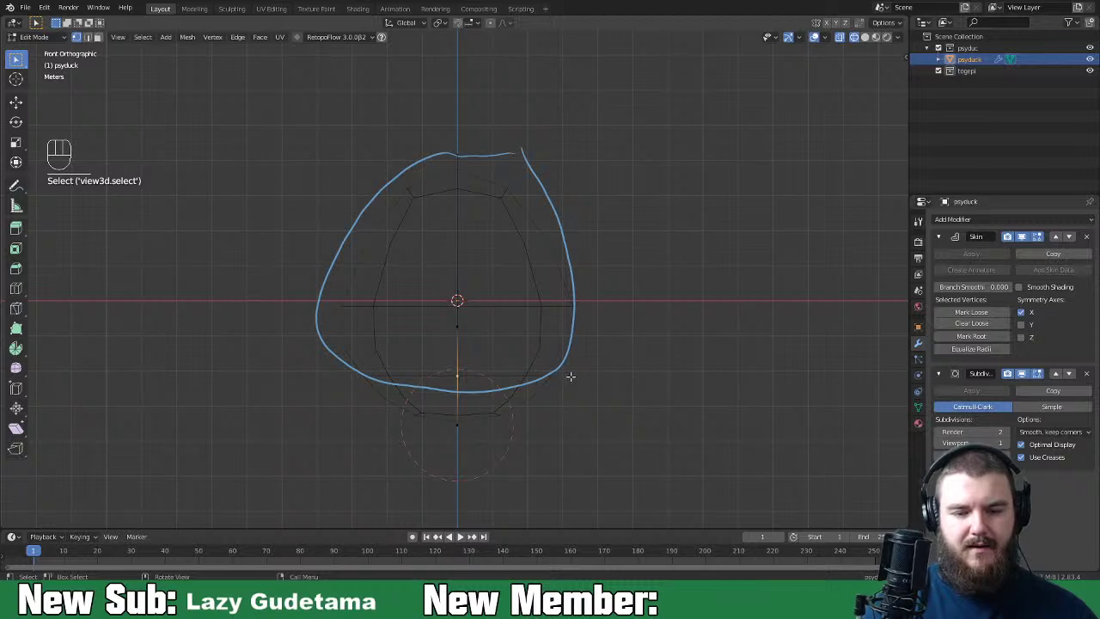
click(460, 158)
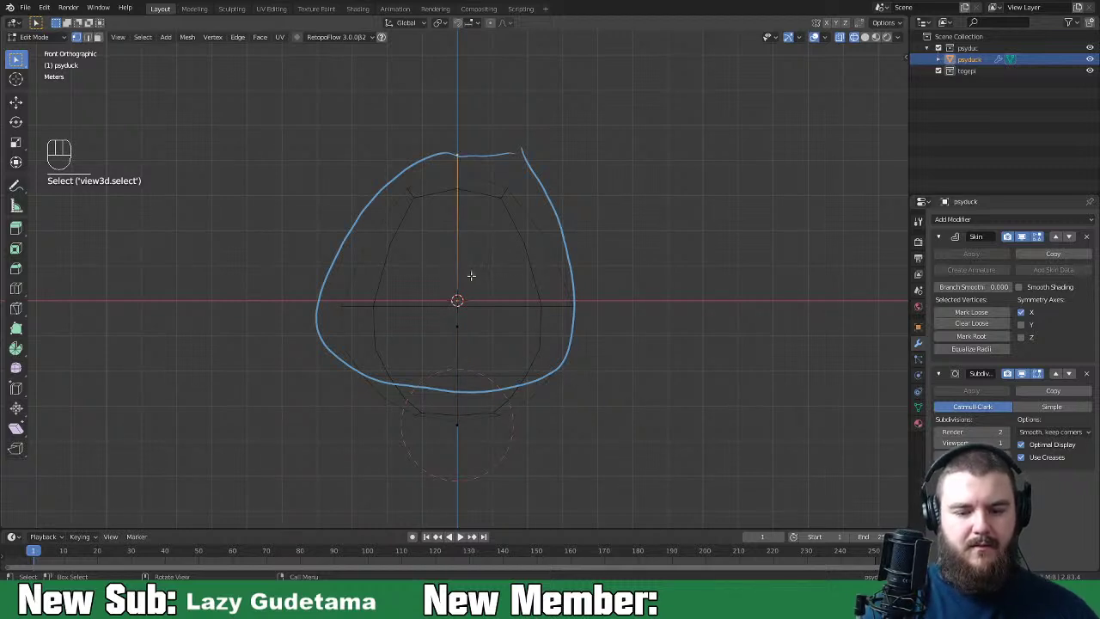
shift+click(457, 326)
right_click(507, 260)
click(543, 262)
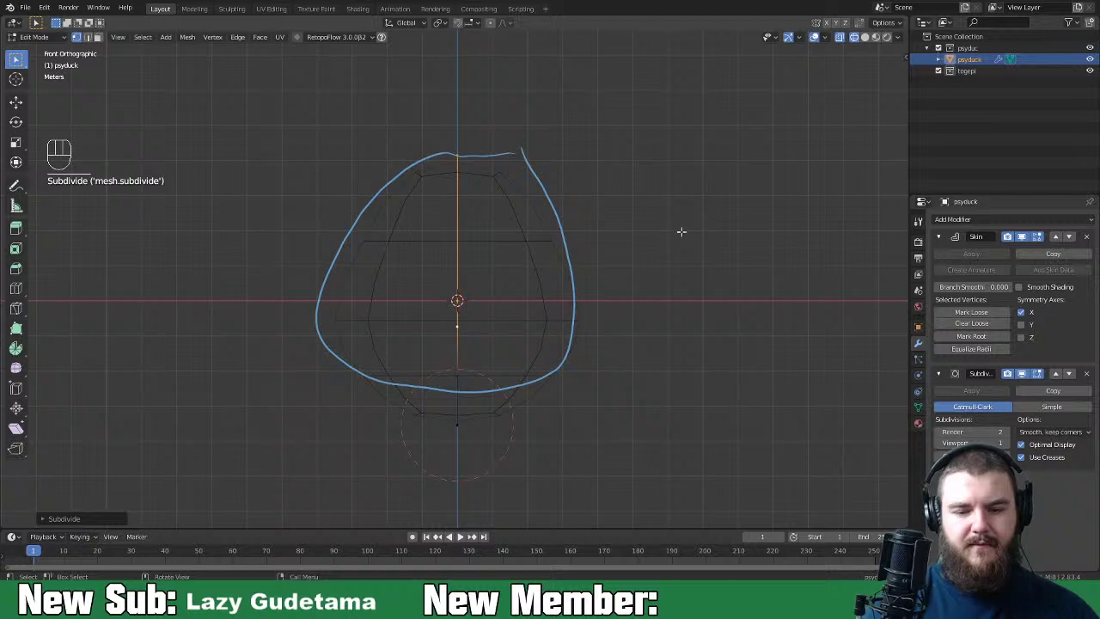
Step: Return the viewport to solid shading and select the body's bottom vertex in the front view
mouse_move(621, 276)
middle_down()
mouse_move(631, 295)
mouse_move(660, 274)
mouse_move(705, 284)
mouse_move(699, 270)
mouse_move(607, 319)
mouse_move(607, 308)
middle_up()
click(865, 37)
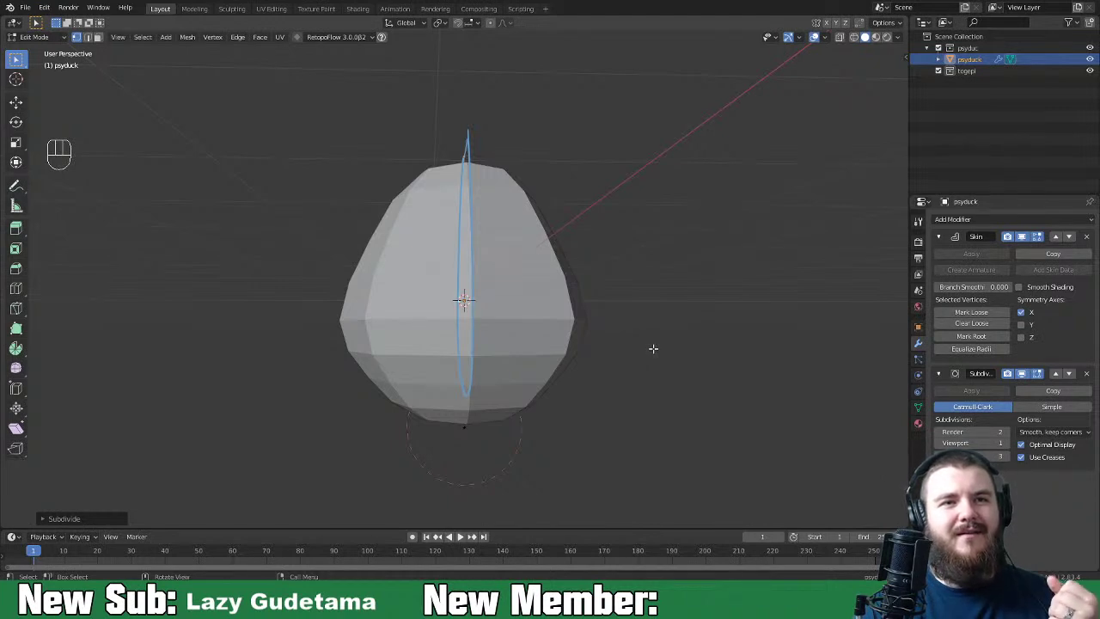
middle_drag(592, 383, 727, 359)
key(KP_1)
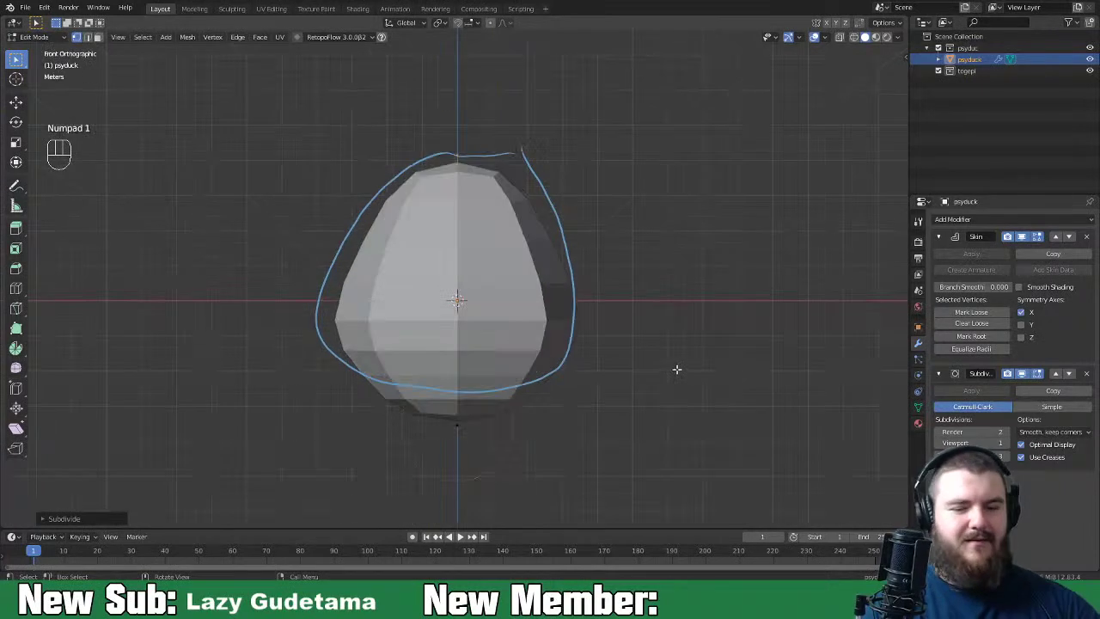
click(504, 425)
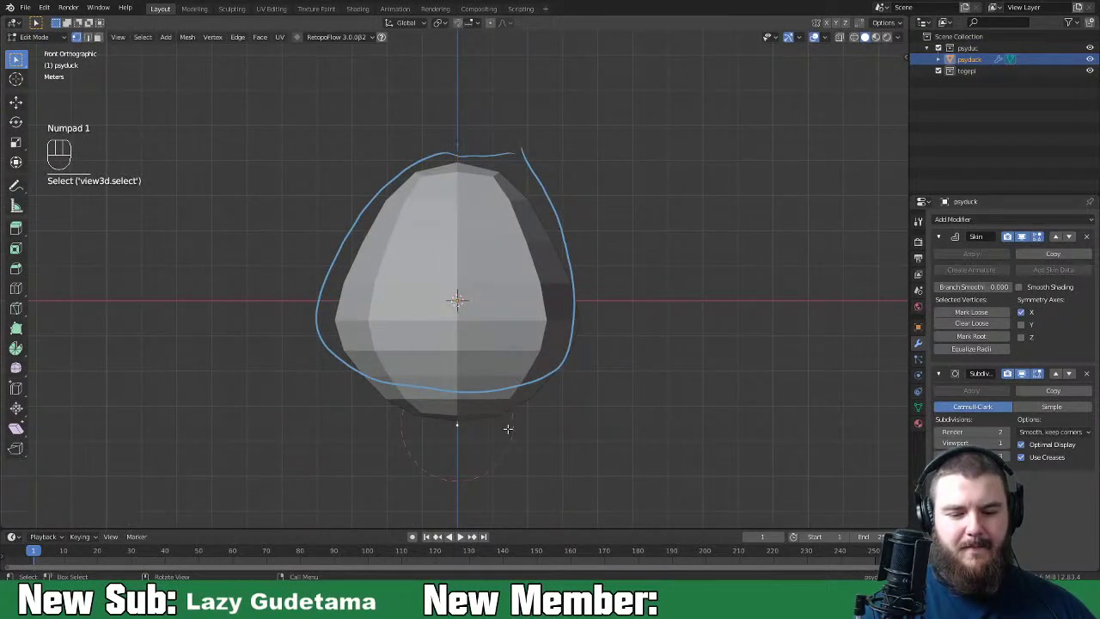
Step: Shrink the bottom vertex's skin radius to about 0.65 of its size and erase the annotated outline with the viewport in wireframe shading
key(ctrl+a)
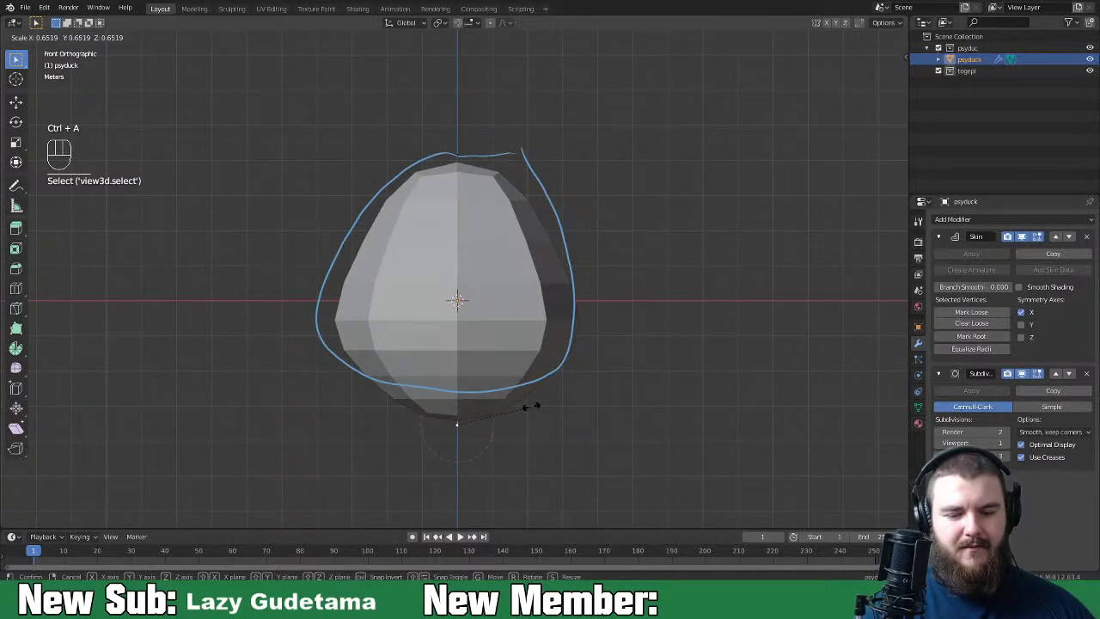
click(541, 405)
key(shift+z)
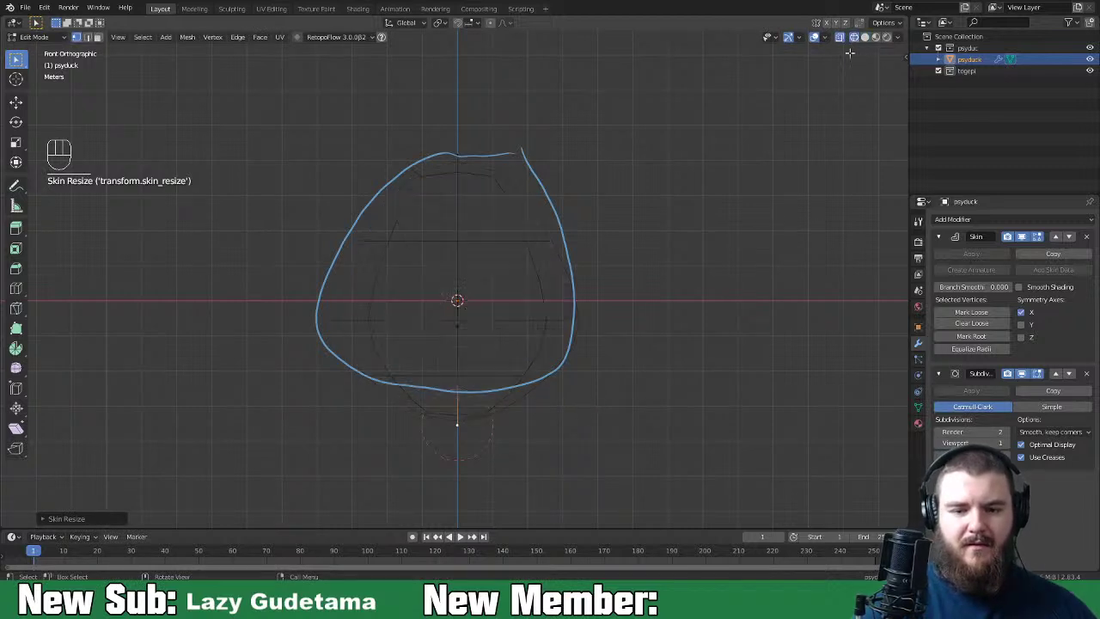
mouse_move(574, 398)
right_down()
mouse_move(542, 385)
mouse_move(579, 243)
mouse_move(496, 155)
mouse_move(373, 239)
mouse_move(372, 368)
mouse_move(509, 391)
right_up()
Step: Move the body's middle vertex up in the front view and scale its skin radius by about 0.89
click(464, 336)
key(g)
click(619, 352)
key(ctrl+a)
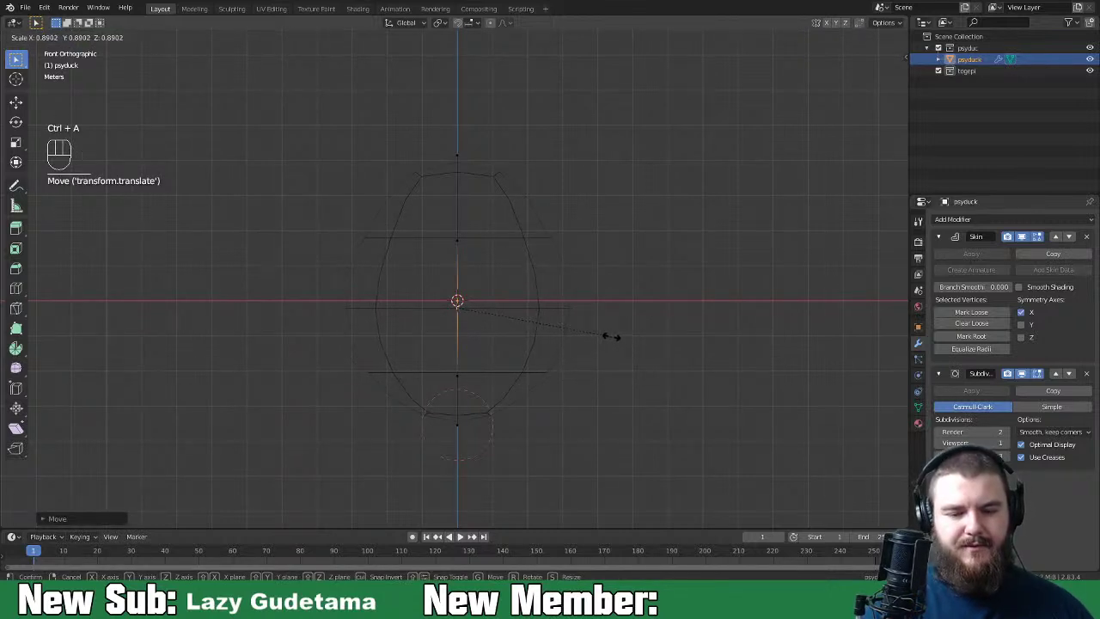
click(607, 346)
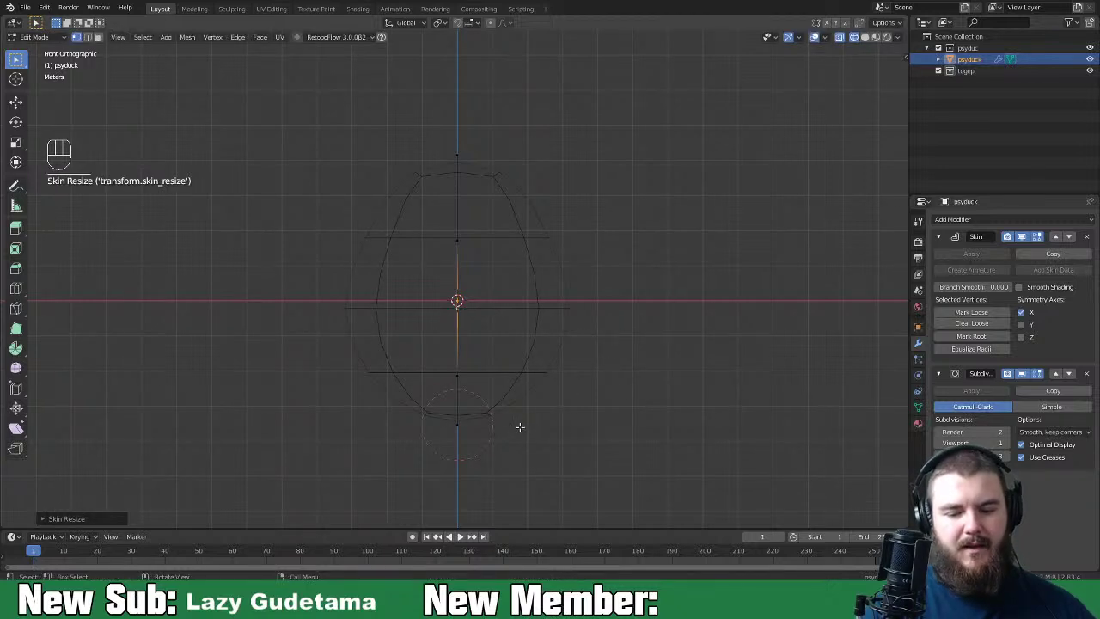
Step: Enlarge the skin radius of the vertex above the bottom one by about 1.32, and flatten it along Y by about 0.78
click(462, 376)
key(ctrl+a)
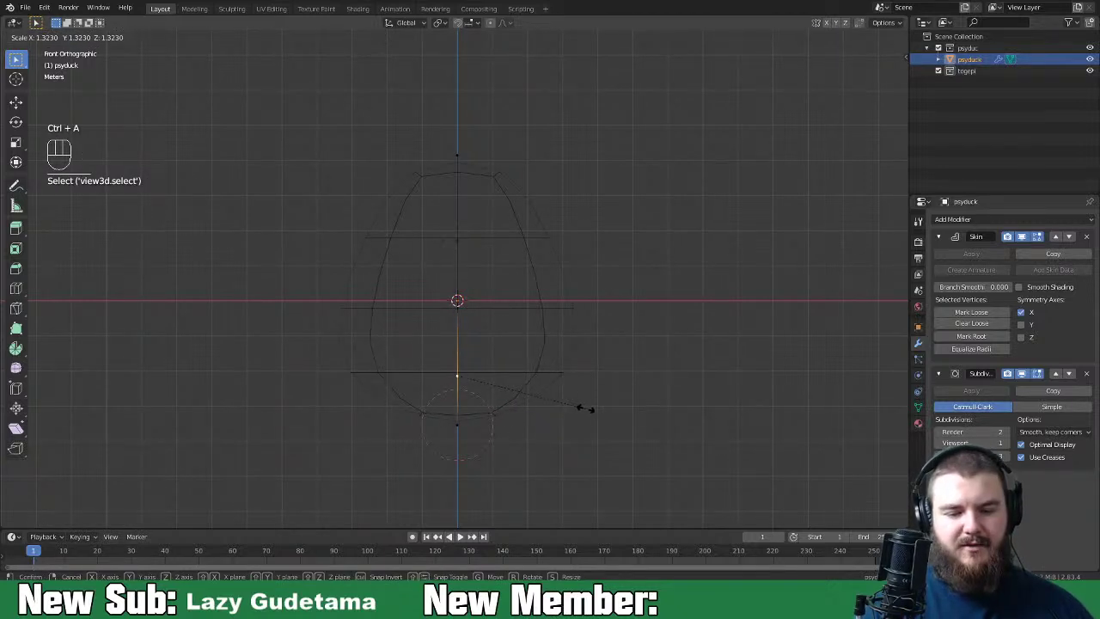
click(585, 407)
middle_drag(624, 362, 589, 403)
key(ctrl+a)
key(x)
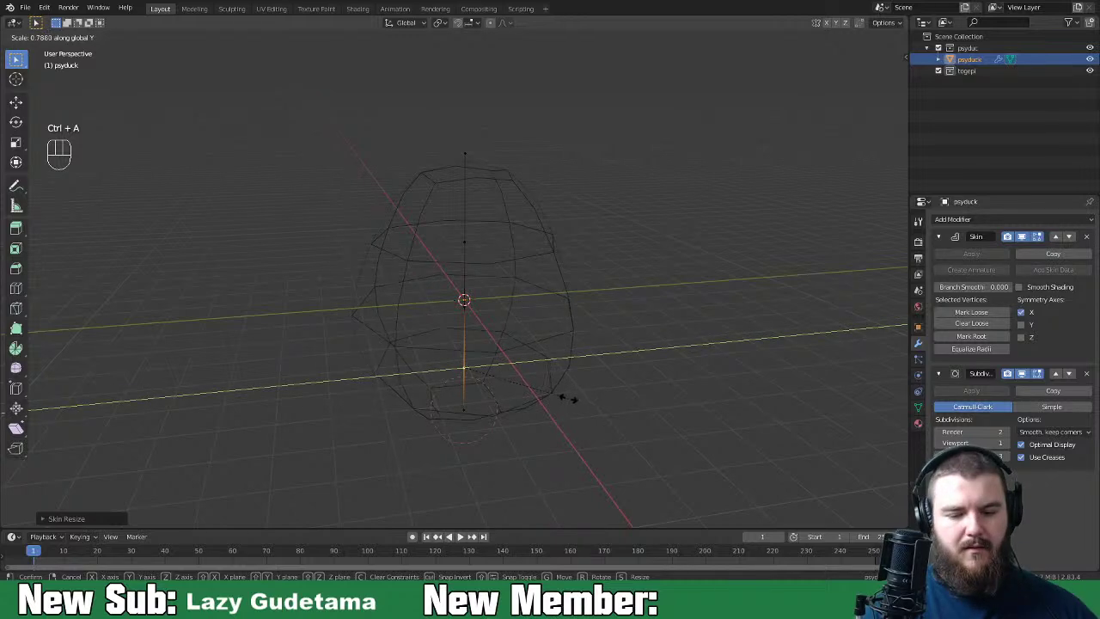
click(562, 399)
Step: Reduce the middle vertex's skin radius along Y, and scale it by about 0.87 along X
click(464, 313)
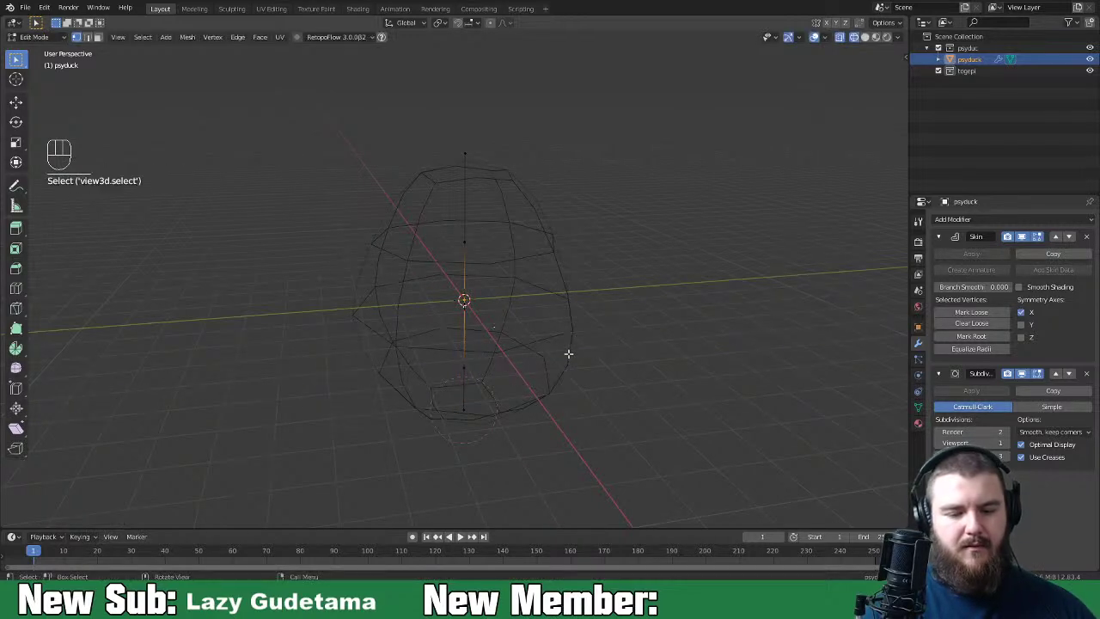
key(ctrl+a)
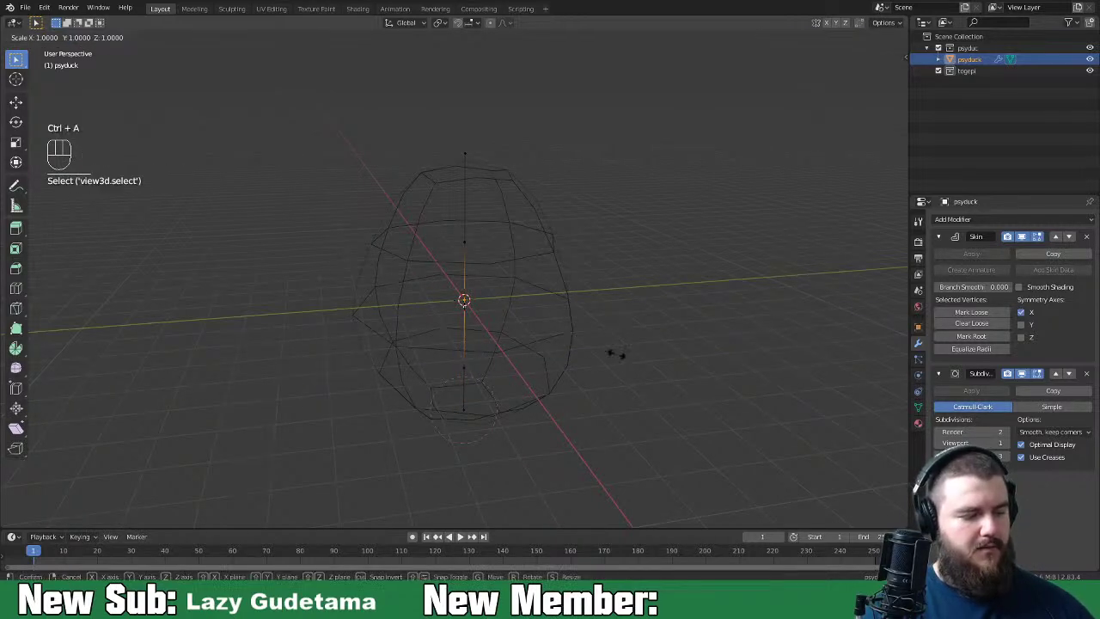
key(y)
click(591, 348)
middle_drag(590, 348, 729, 354)
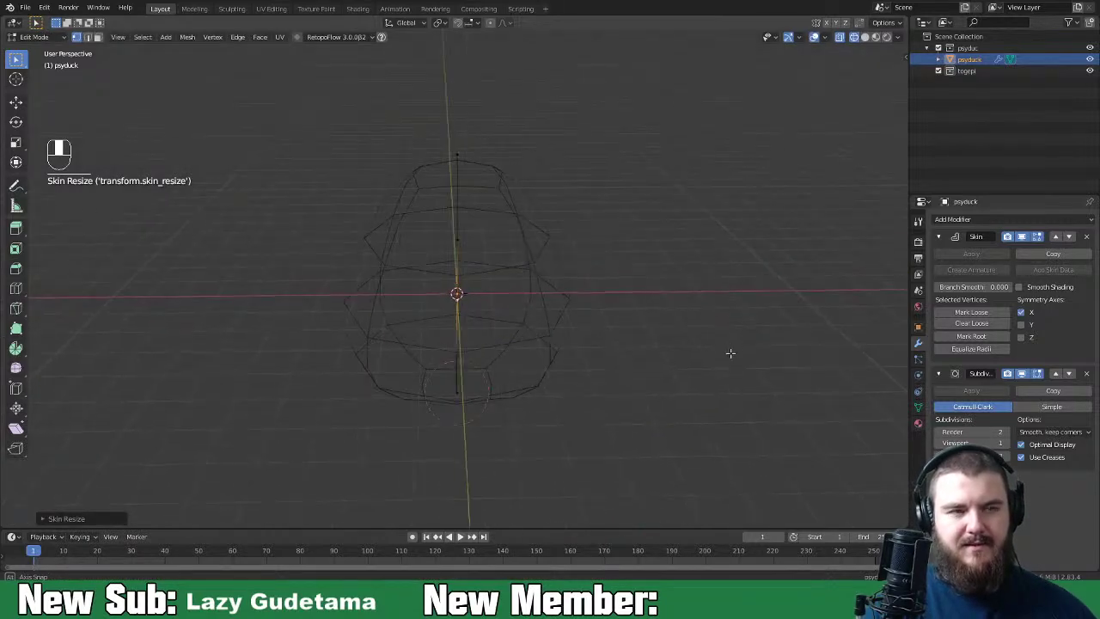
middle_drag(559, 373, 624, 346)
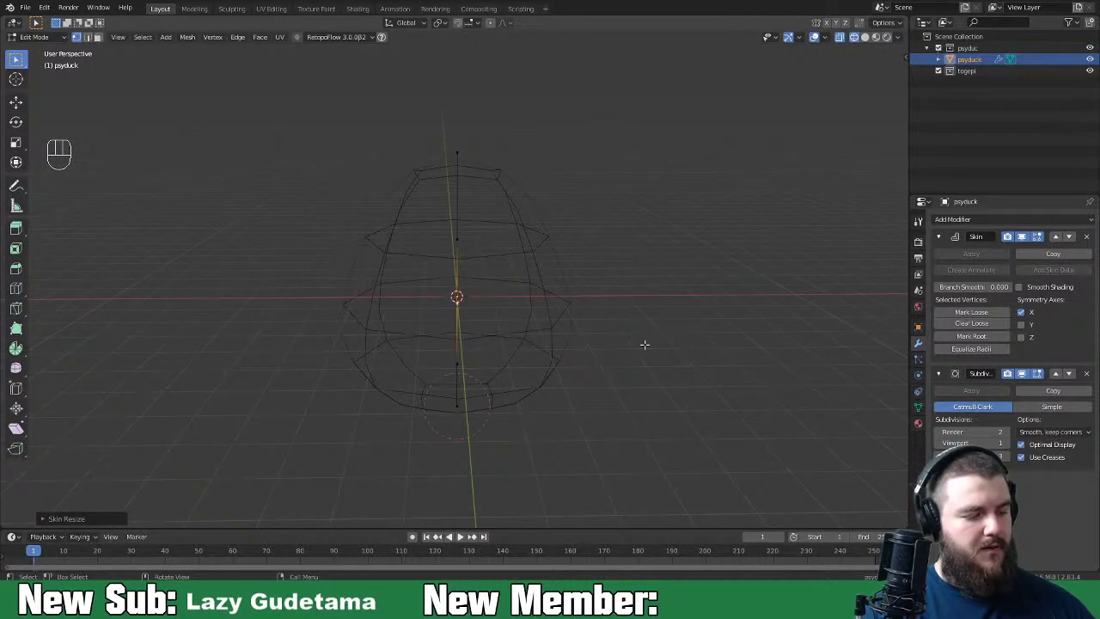
key(ctrl+a)
key(x)
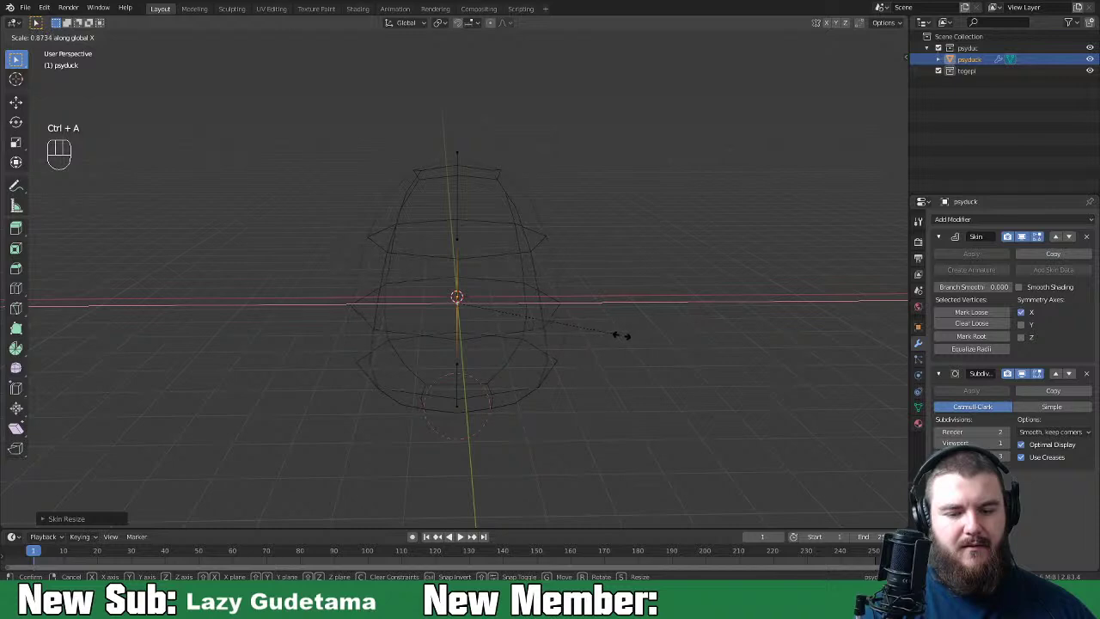
click(610, 330)
Step: Scale the skin radius of the two uppermost vertices by about 0.88 along X and move both down in the front view
click(457, 154)
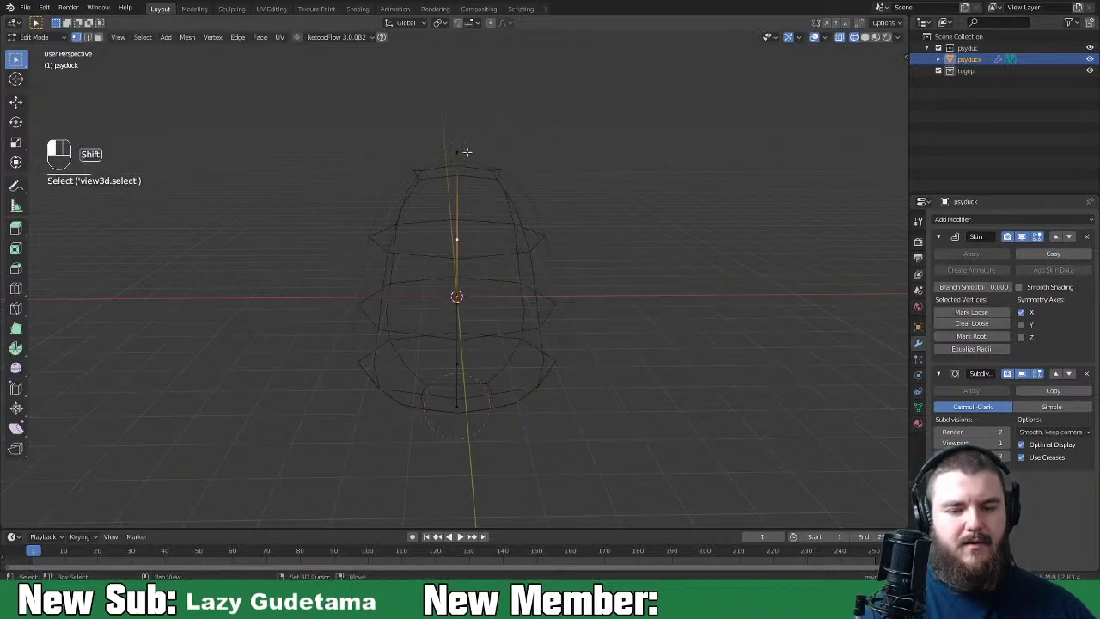
key(ctrl+a)
key(x)
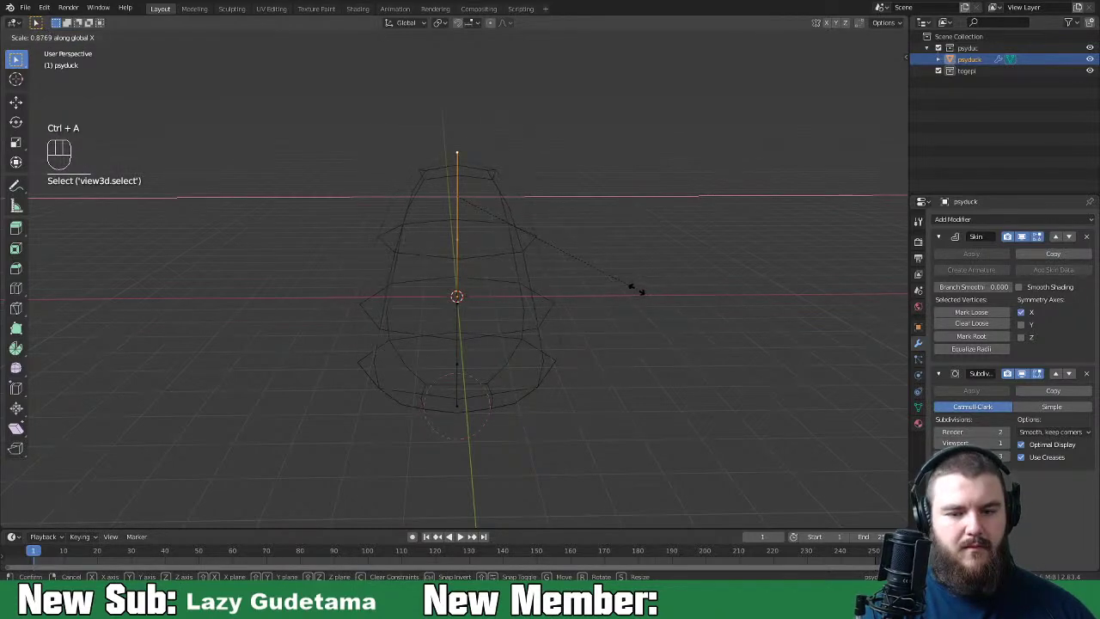
click(634, 291)
middle_drag(644, 340, 647, 311)
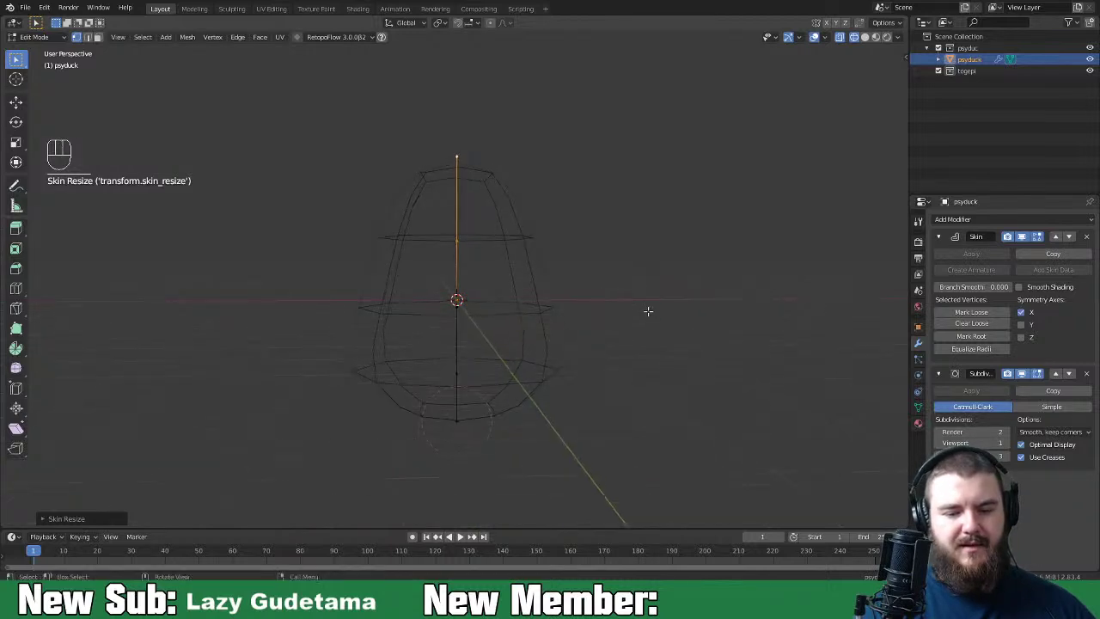
key(KP_1)
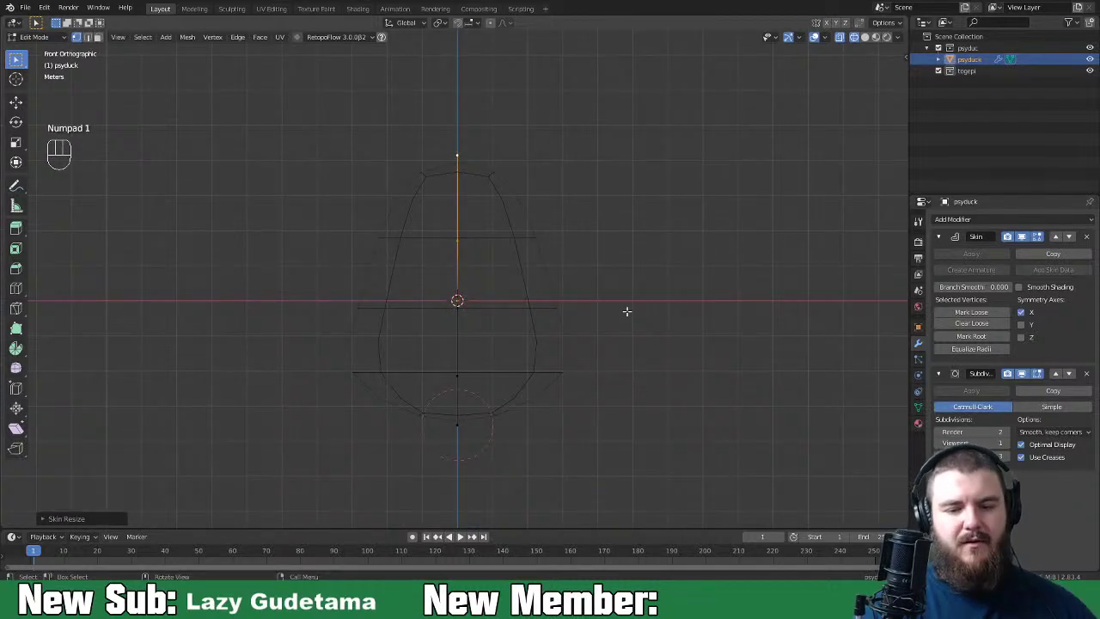
key(g)
click(632, 326)
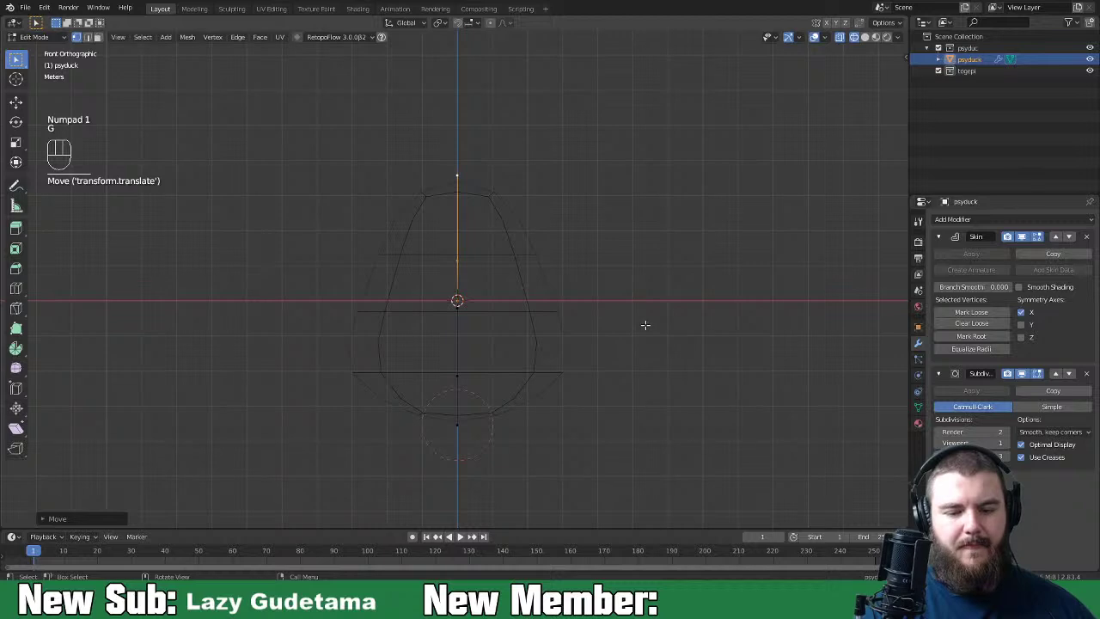
Step: Leave edit mode, switch the viewport to solid shading and check the egg-shaped body from several angles
key(Tab)
middle_drag(673, 327, 797, 151)
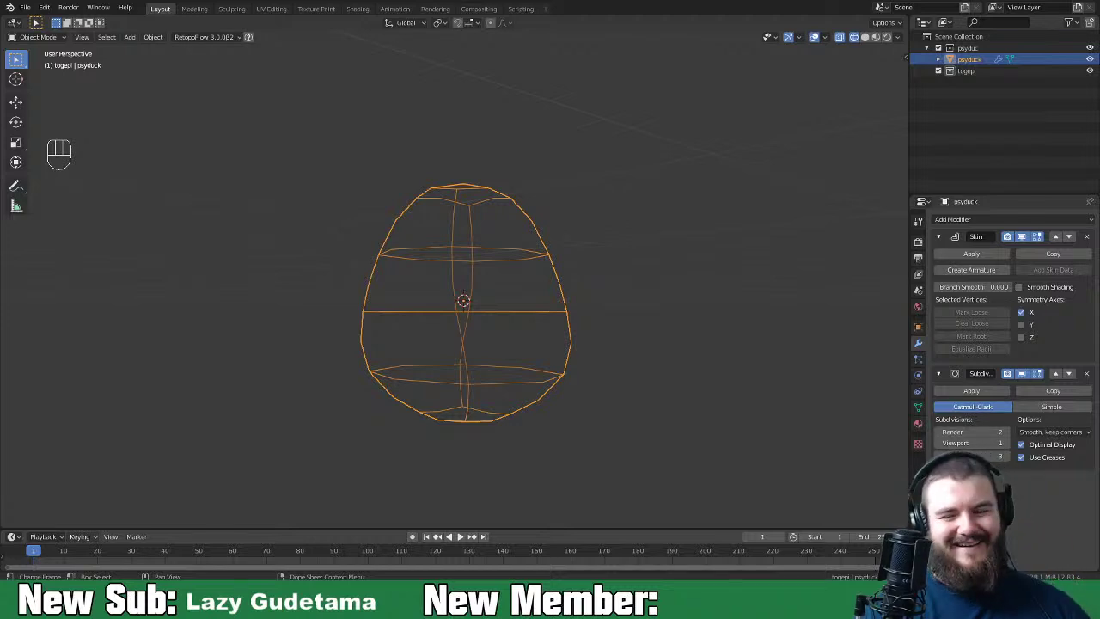
key(shift+z)
mouse_move(581, 396)
middle_down()
mouse_move(658, 405)
mouse_move(661, 435)
mouse_move(519, 437)
mouse_move(570, 462)
mouse_move(709, 413)
mouse_move(753, 410)
mouse_move(658, 435)
mouse_move(638, 421)
middle_up()
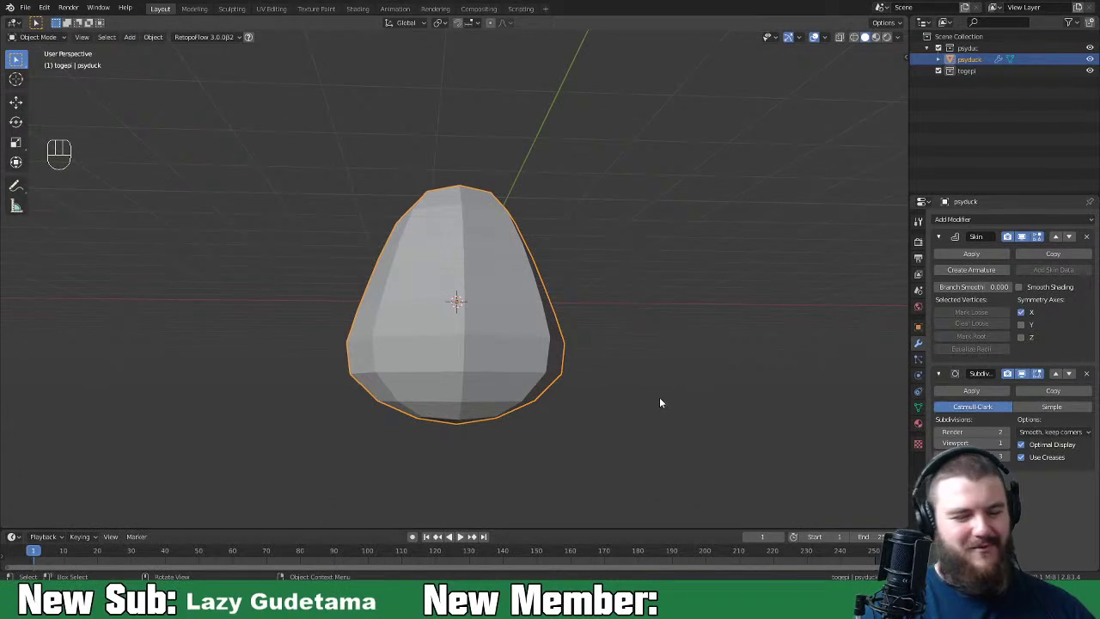
Step: Scale the skin radius of the vertex above the bottom one by about 0.9 in edit mode, and check the body in object mode
key(KP_1)
key(Tab)
click(486, 378)
key(ctrl+a)
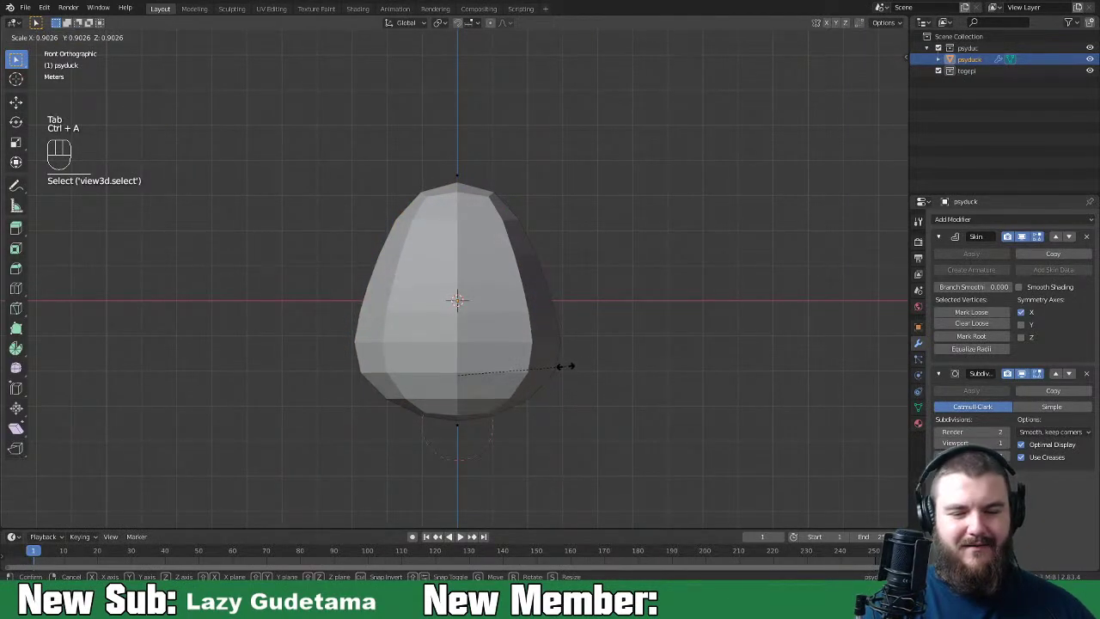
click(567, 365)
key(Tab)
mouse_move(648, 354)
middle_down()
mouse_move(553, 392)
mouse_move(663, 364)
mouse_move(649, 367)
middle_up()
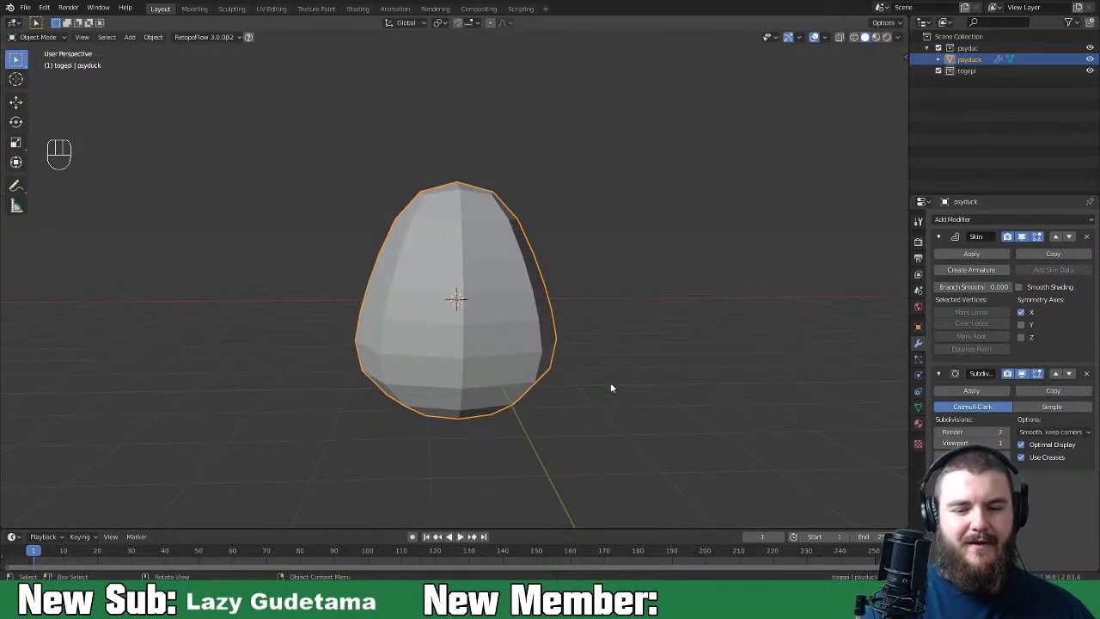
Step: Move all of the body's vertices up along Z until its base sits just above the world origin, and return to object mode
key(Tab)
key(a)
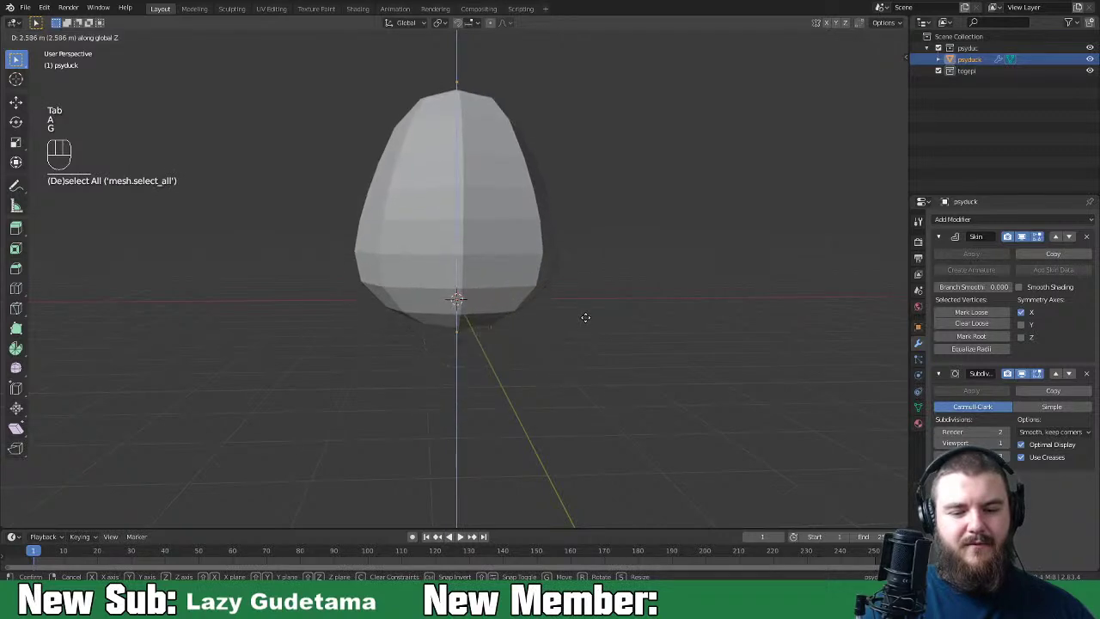
click(593, 284)
key(KP_1)
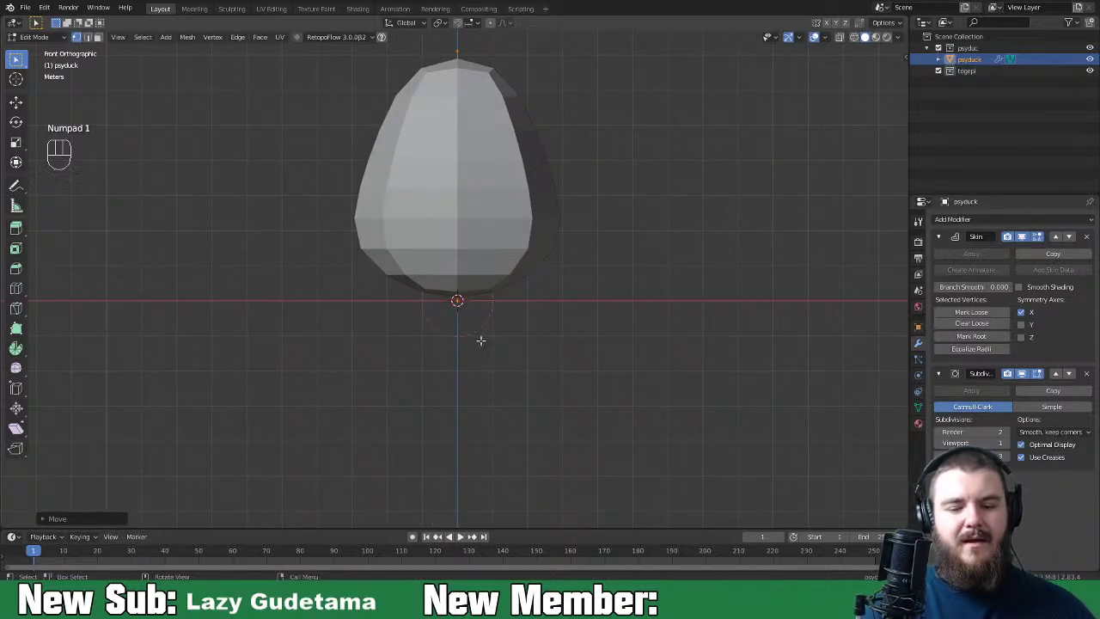
key(g)
click(525, 354)
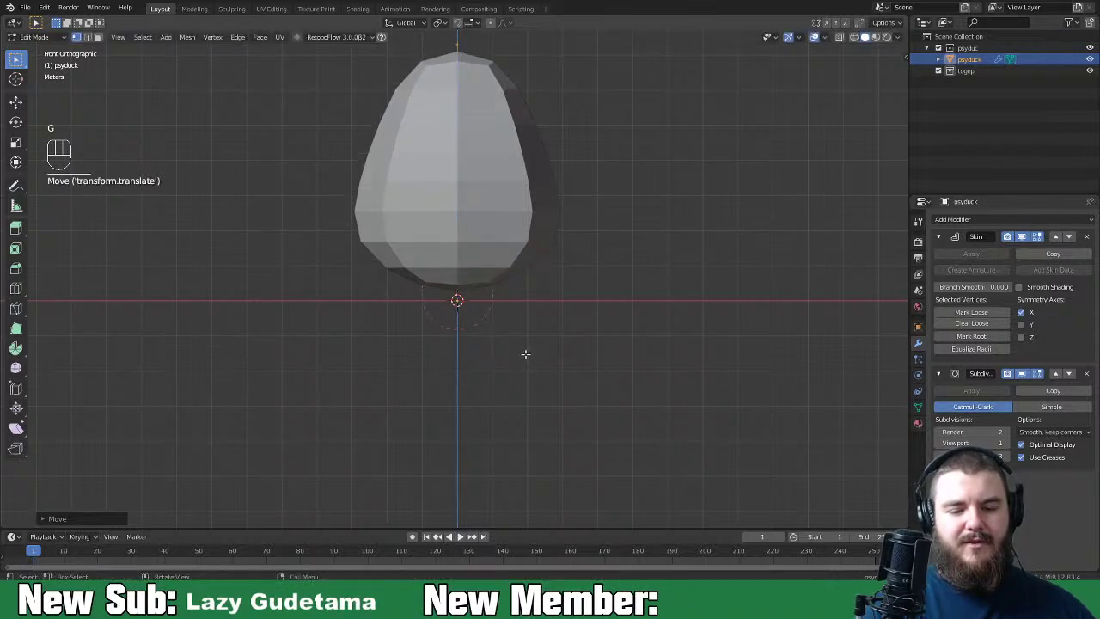
key(Tab)
middle_drag(588, 348, 558, 386)
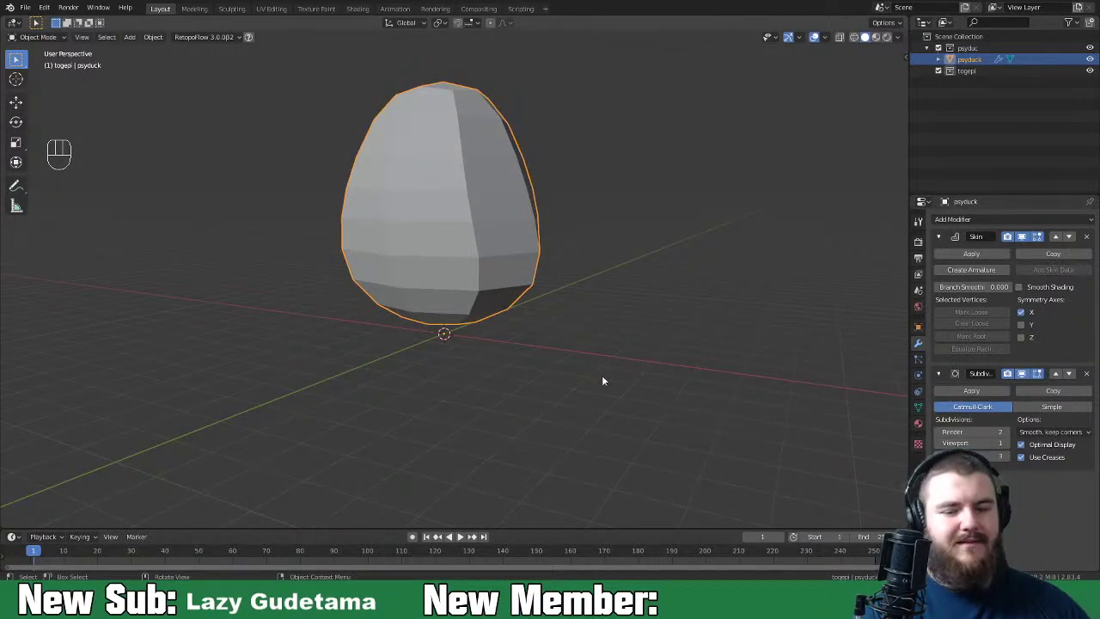
Step: Hide the psyduck object and add a plane mesh at the origin in the togepi collection
key(h)
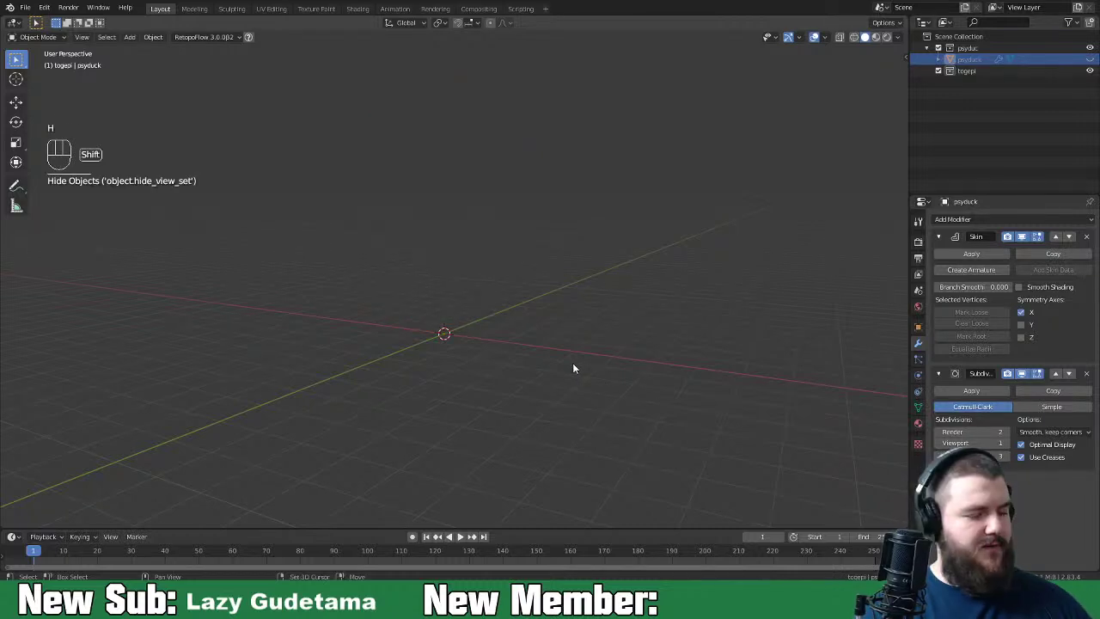
key(shift+a)
mouse_move(574, 365)
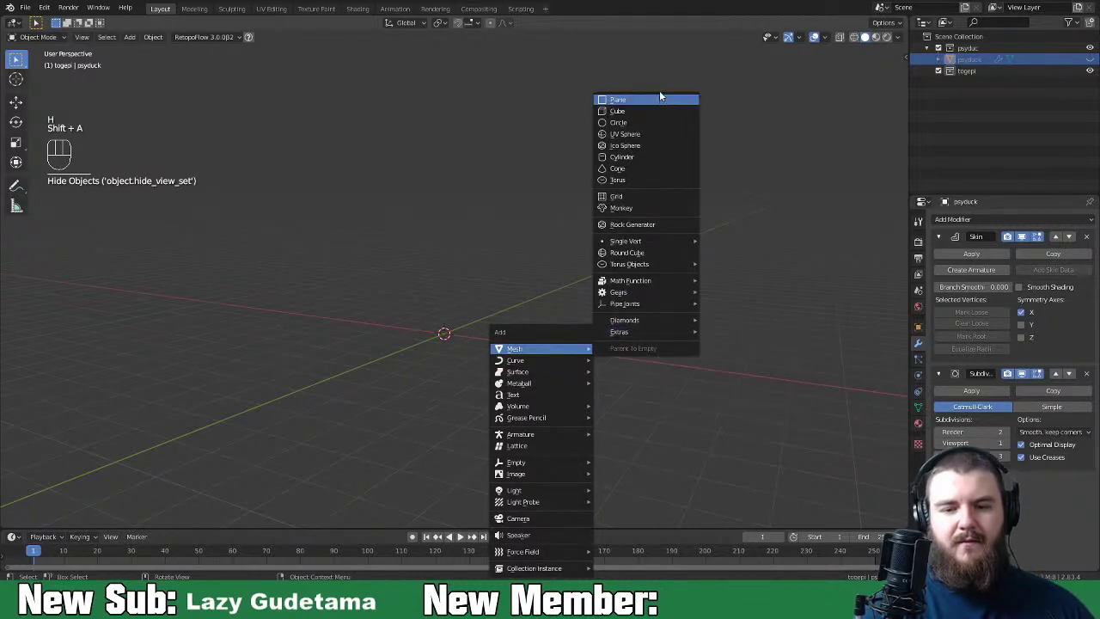
click(659, 98)
Step: Edit the plane in top view and divide it with five evenly spaced loop cuts parallel to the Y axis
key(KP_7)
key(Tab)
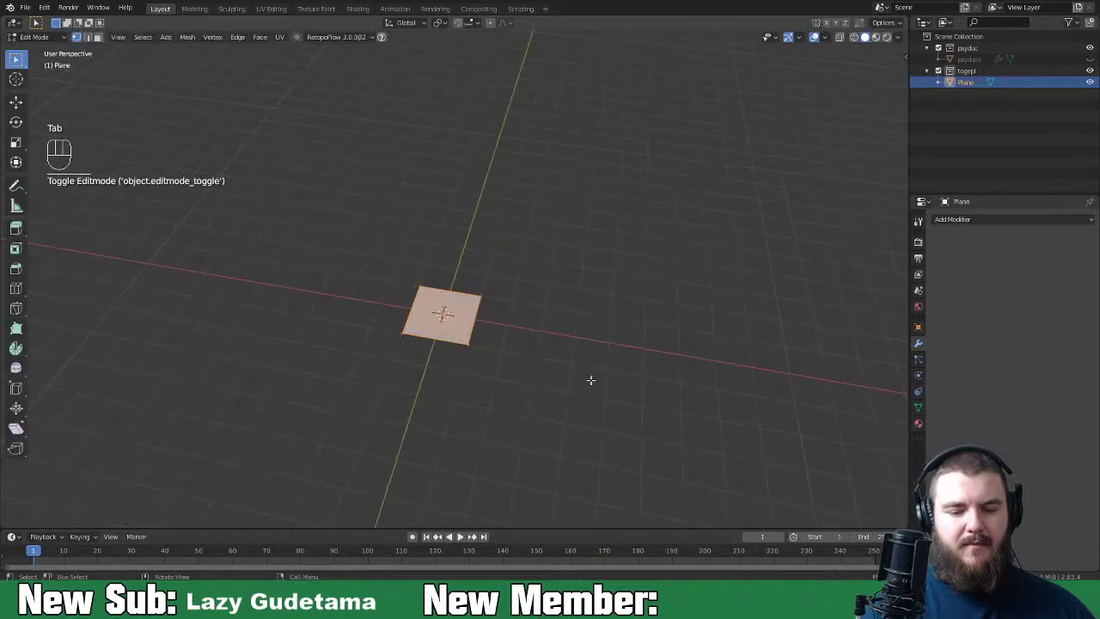
key(KP_7)
mouse_move(537, 364)
shift+middle_down()
mouse_move(609, 358)
mouse_move(544, 363)
shift+middle_up()
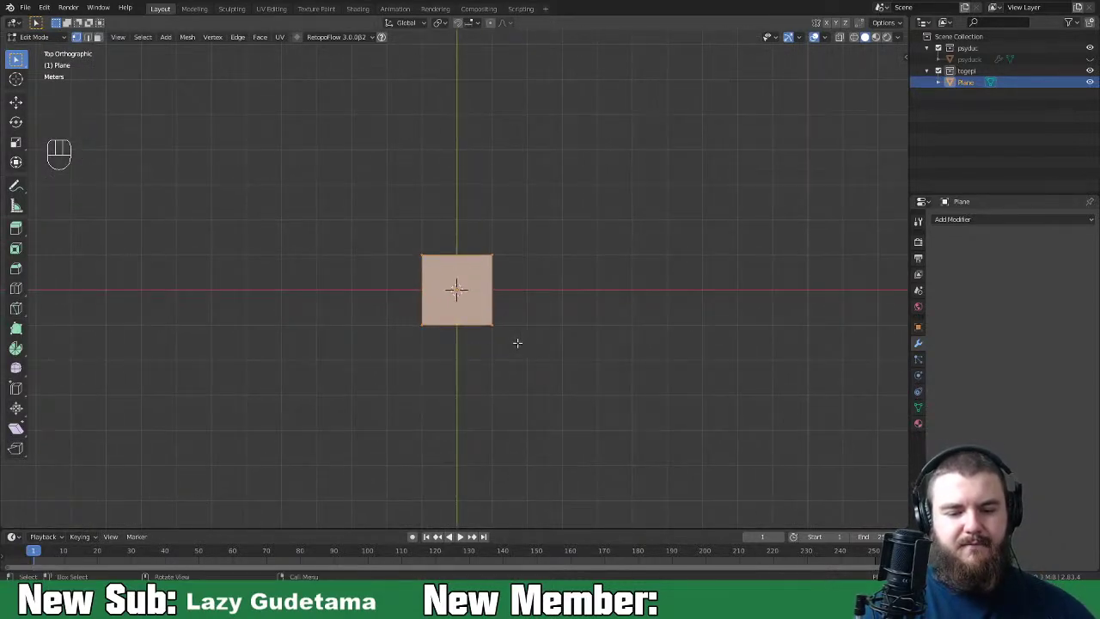
key(ctrl+r)
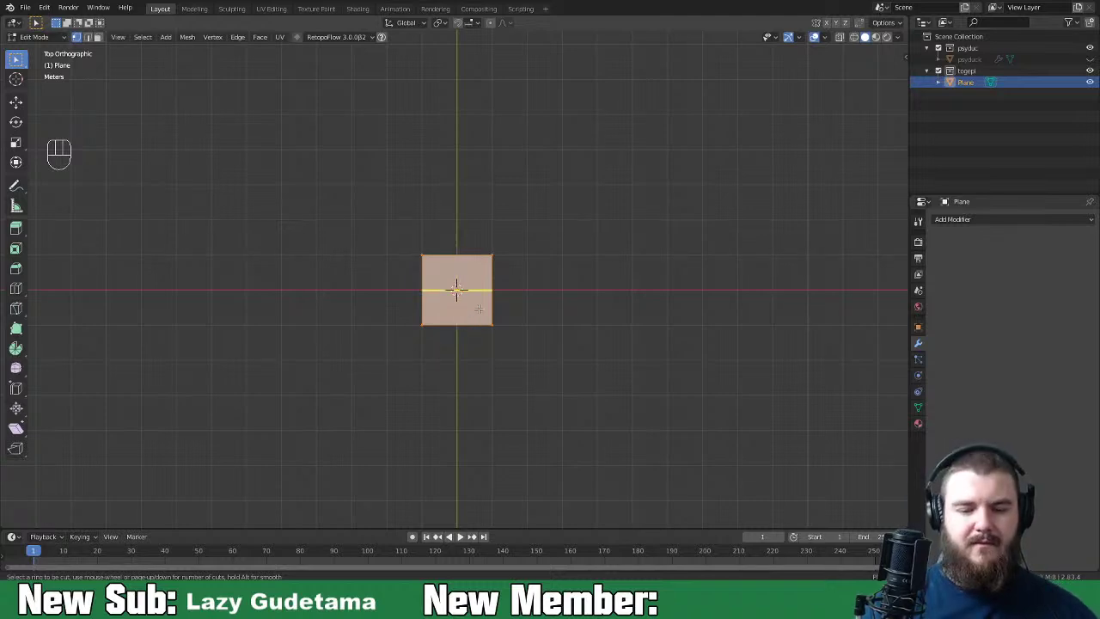
scroll(470, 337, up, 1)
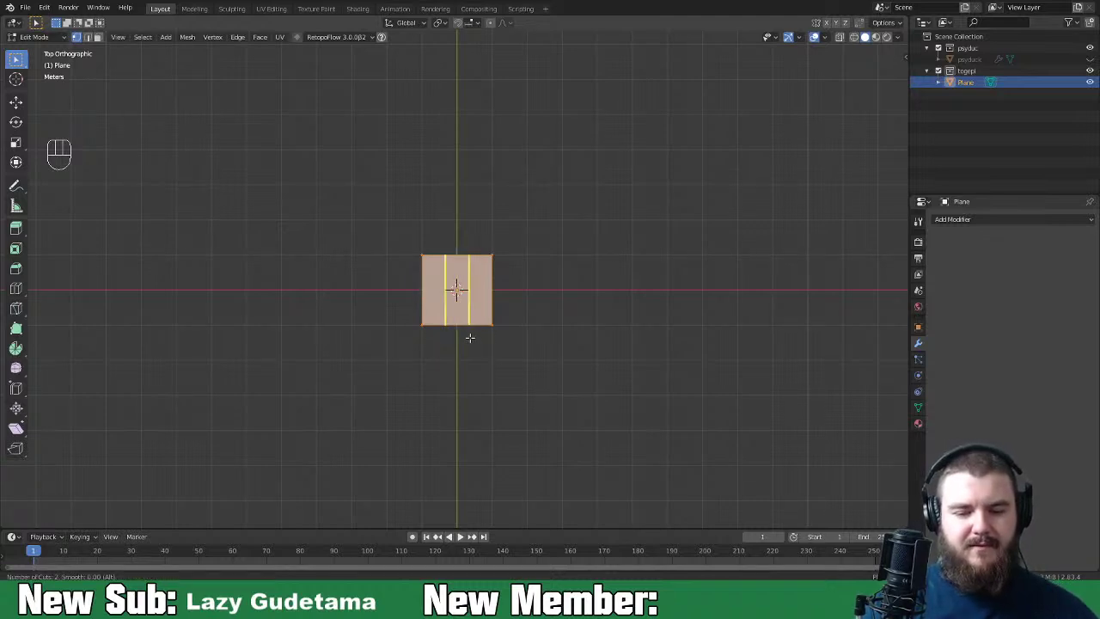
scroll(466, 338, up, 1)
scroll(463, 337, up, 1)
scroll(462, 337, up, 1)
click(461, 338)
right_click(460, 341)
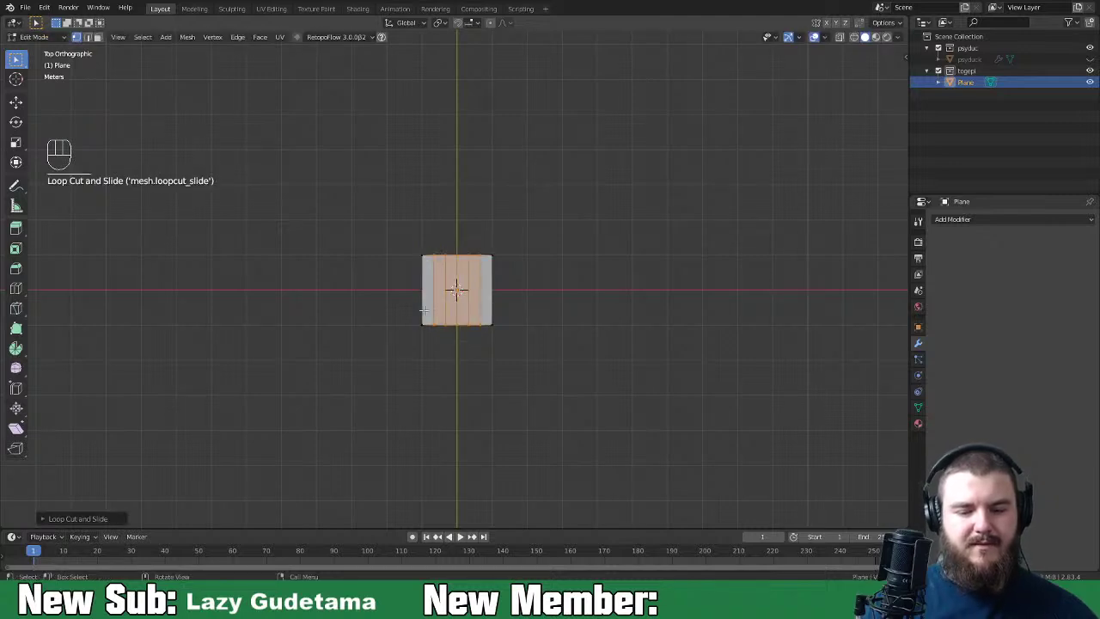
Step: Select the three alternate inner vertices on the plane's front edge and move them about 0.5 m along negative Y to form spikes
key(2)
click(481, 331)
key(1)
click(452, 331)
shift+click(453, 334)
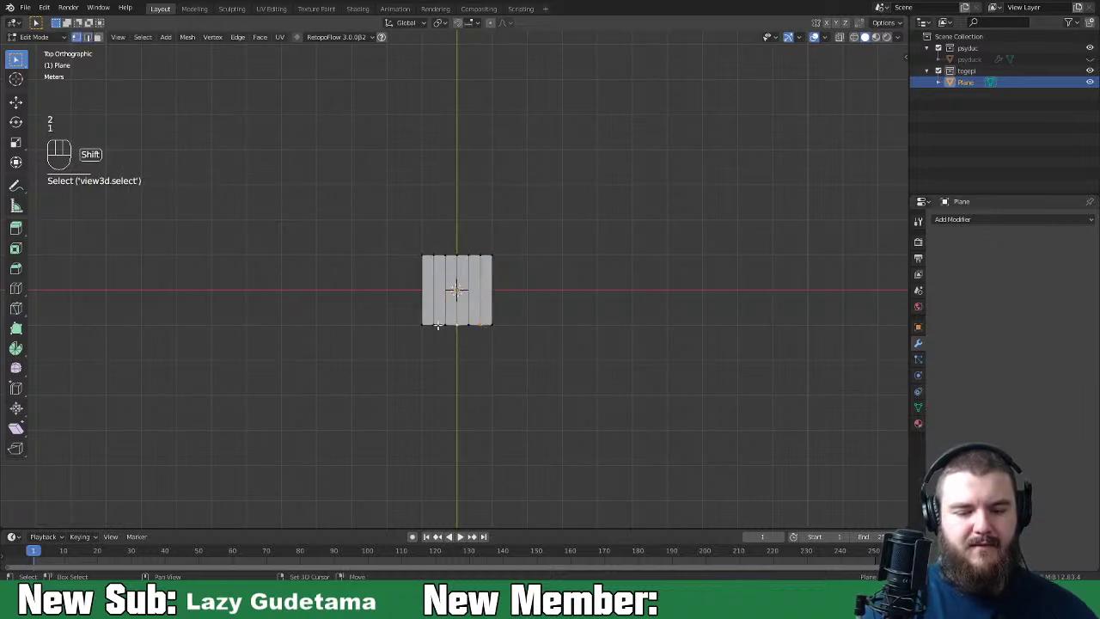
key(g)
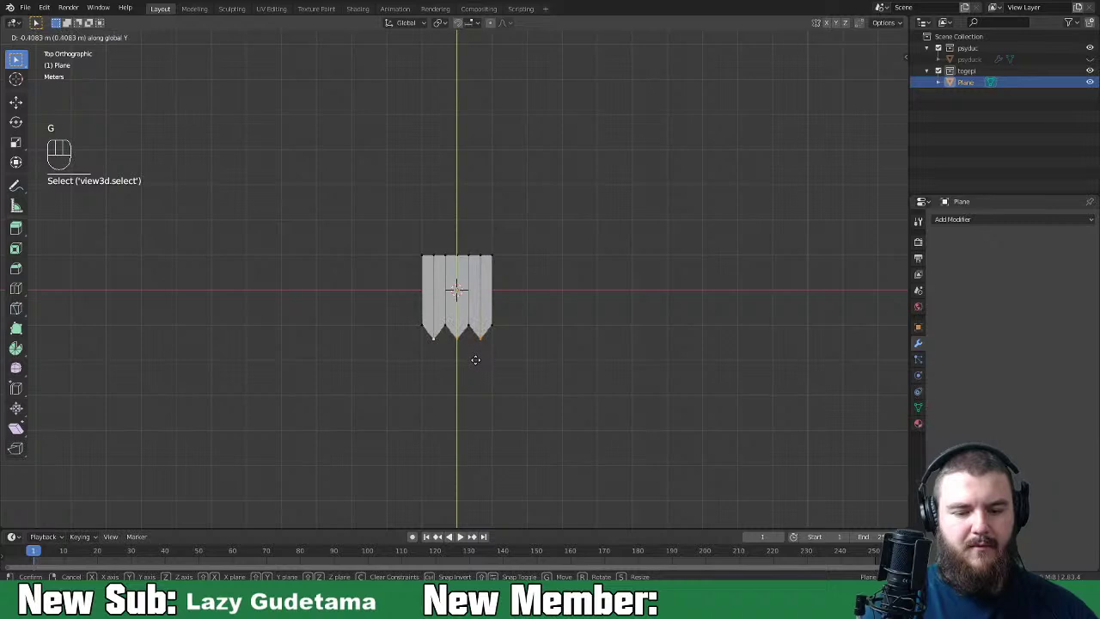
click(475, 364)
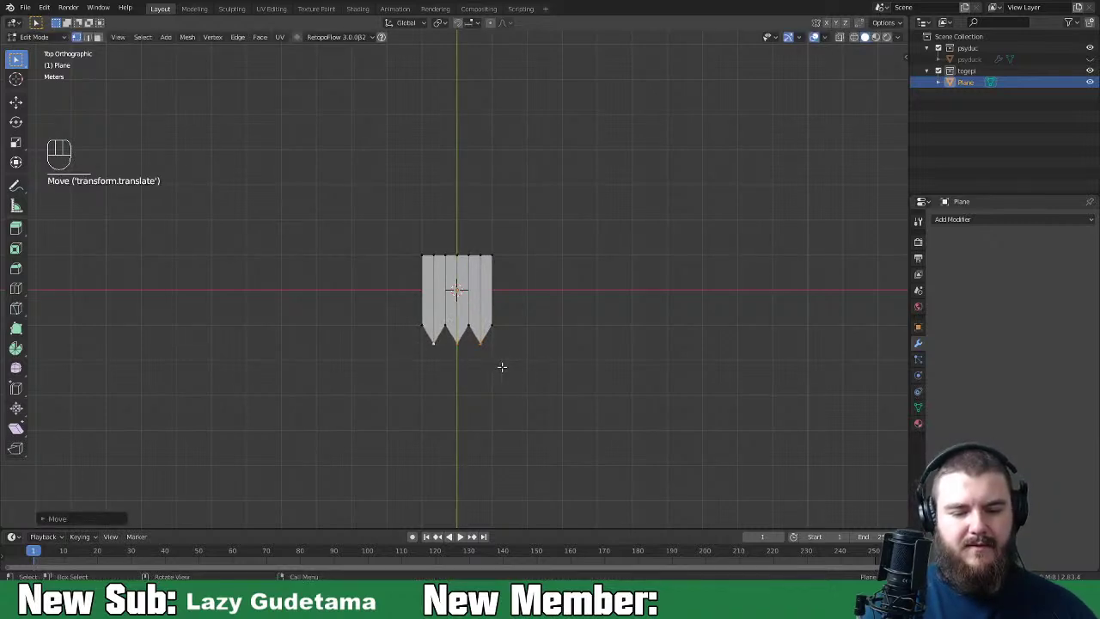
Step: Scale the three spike tips along X to spread the outer two slightly apart
key(s)
key(x)
click(537, 366)
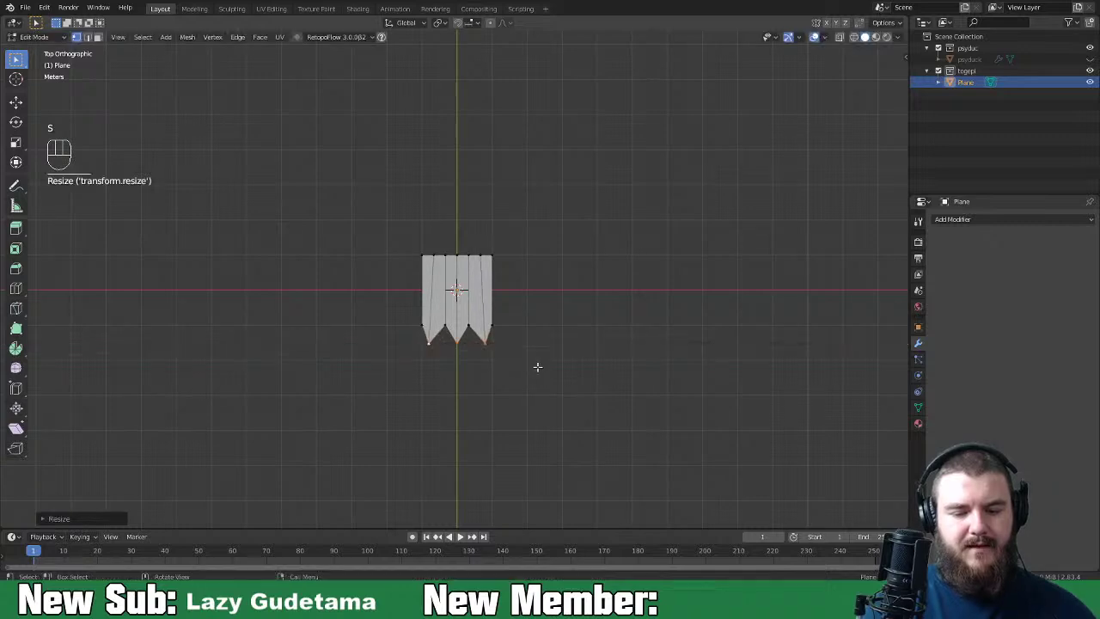
Step: Select the plane's two outer front corner vertices and scale them outward along X by about 1.15
shift+click(495, 326)
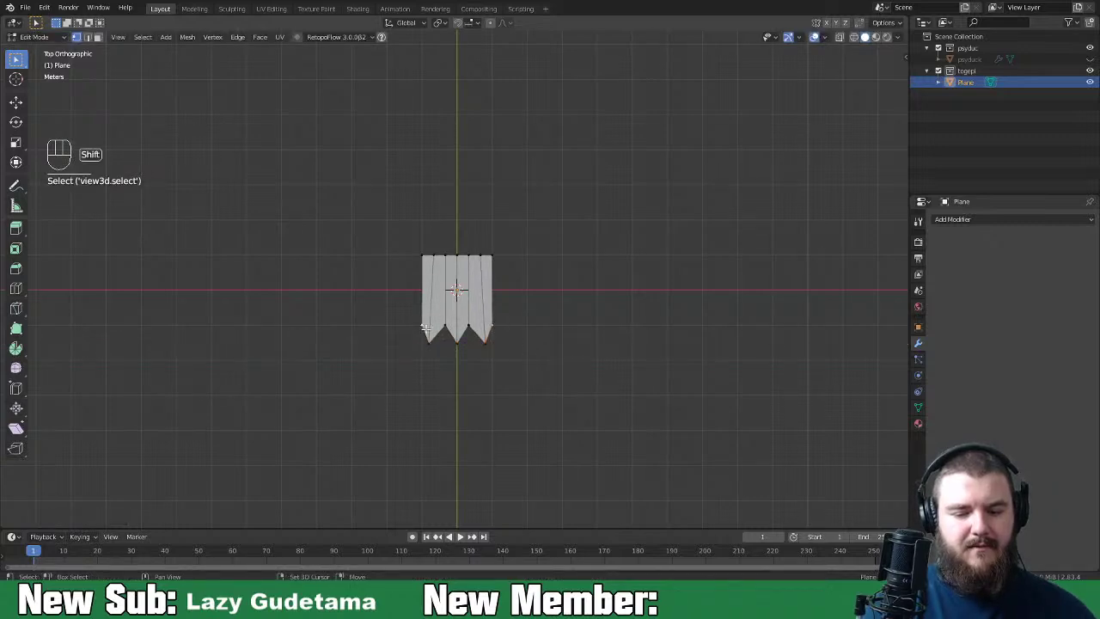
key(x)
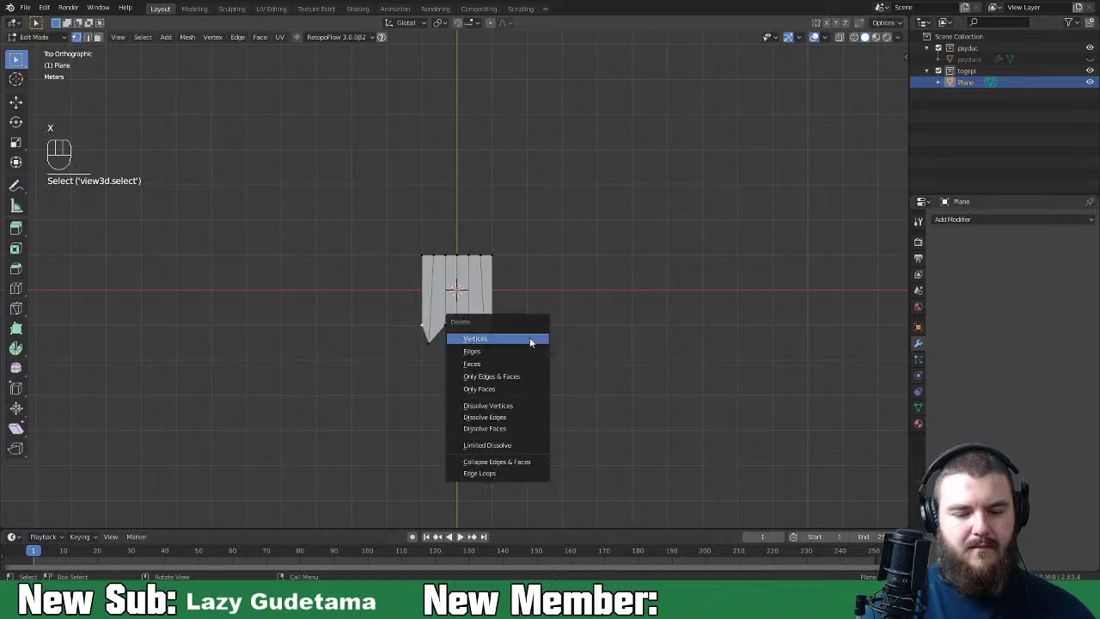
key(x)
key(s)
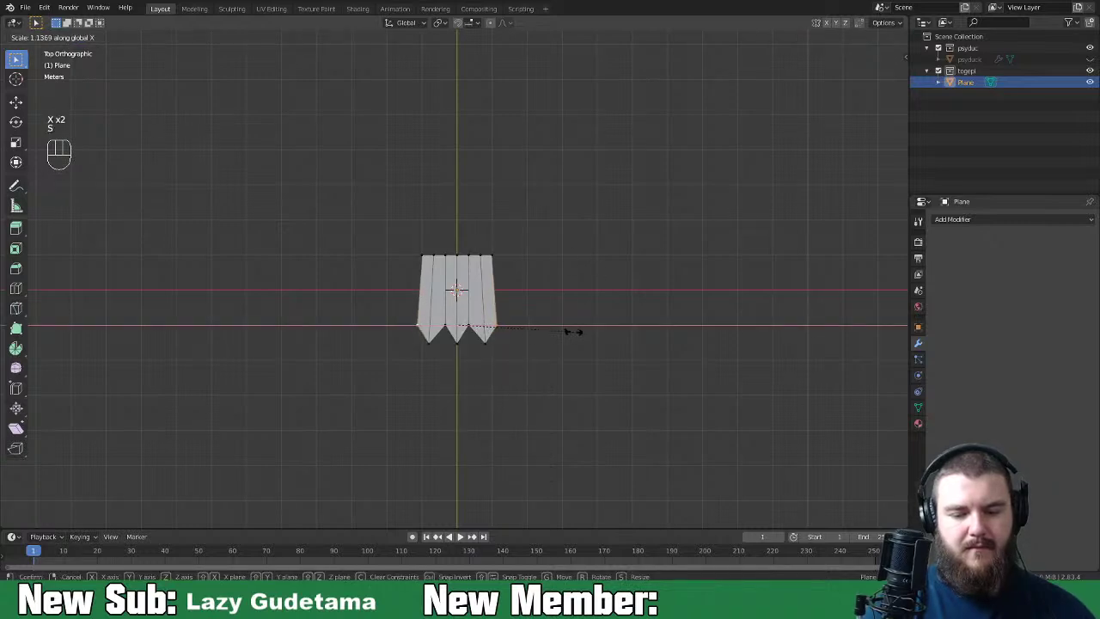
click(574, 330)
Step: Add one loop cut across all strips of the foot, midway between its front and back edges
key(ctrl+r)
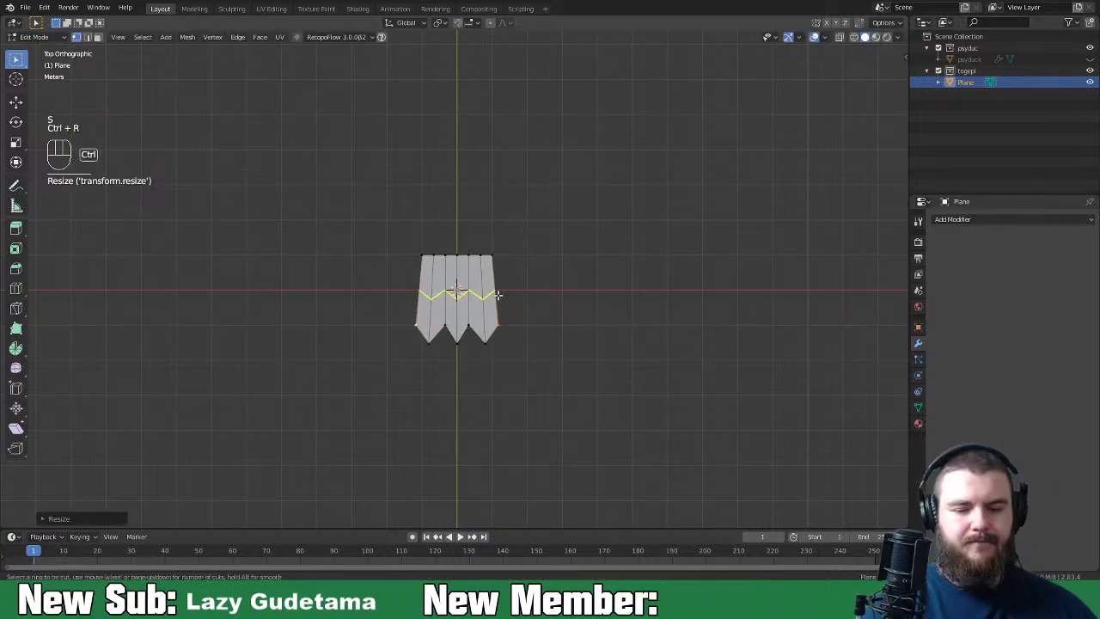
click(499, 293)
click(506, 297)
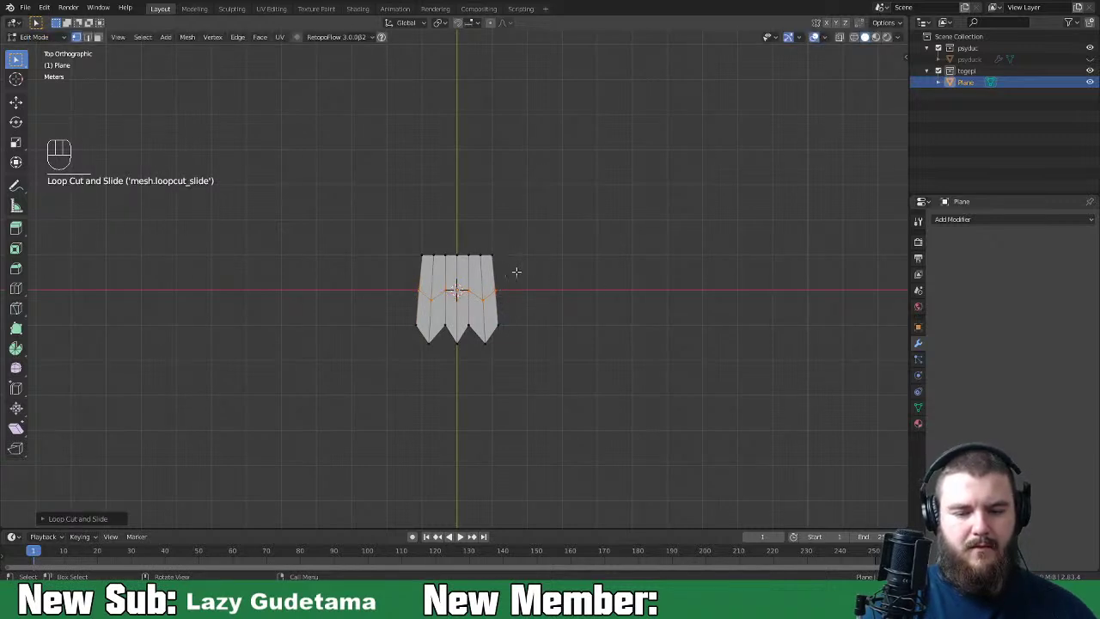
Step: Turn on proportional editing and pull the middle vertex of the foot's back edge about 1.7 m along Y to round the heel
click(536, 276)
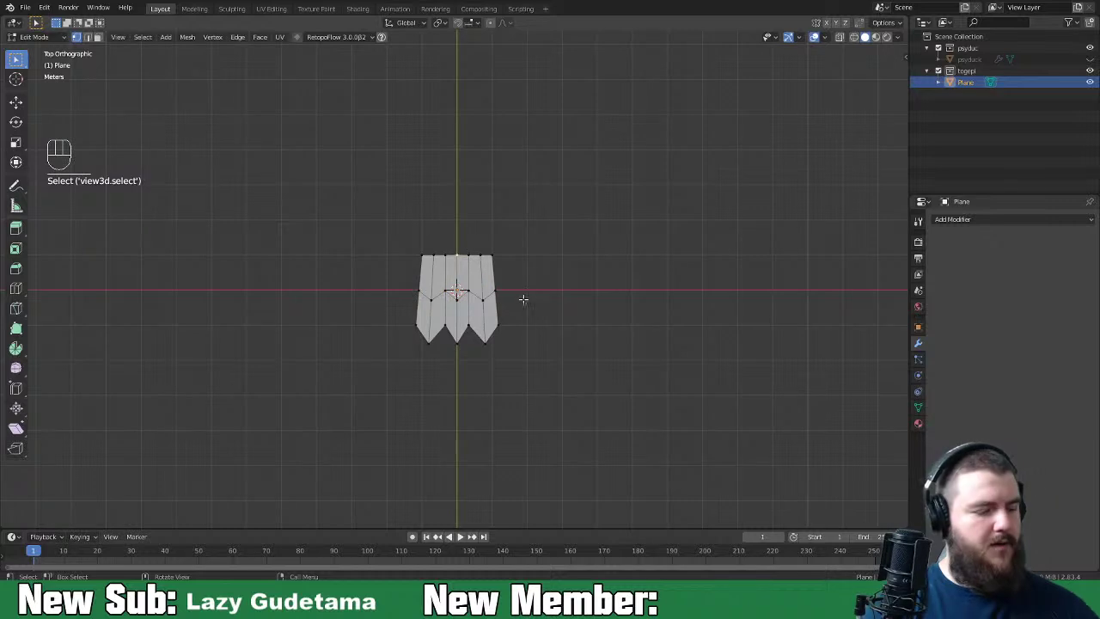
key(o)
key(f)
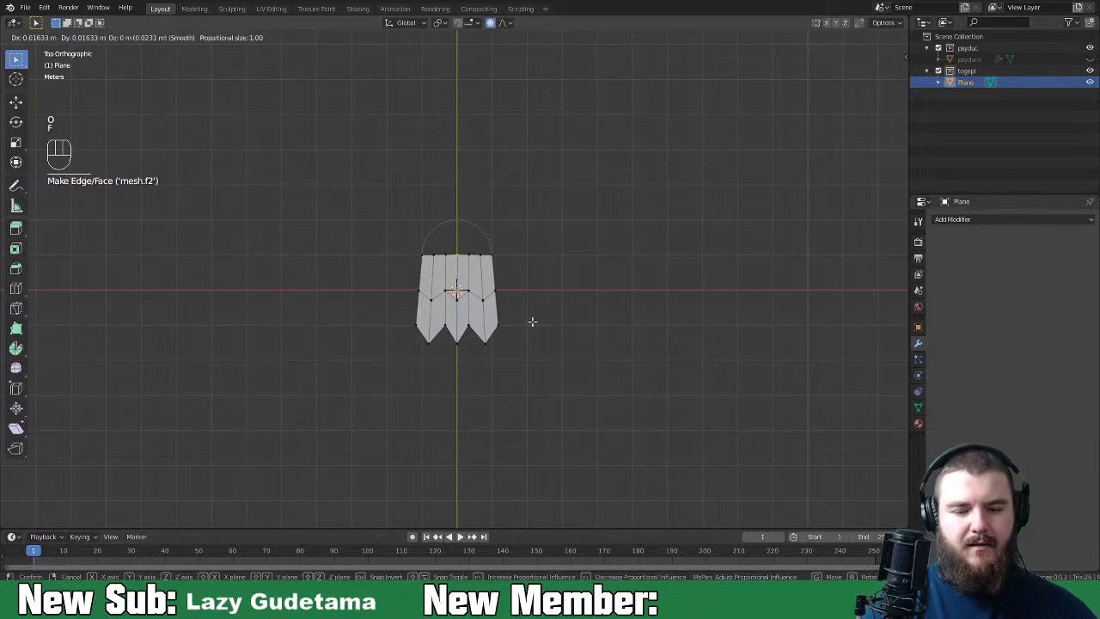
key(y)
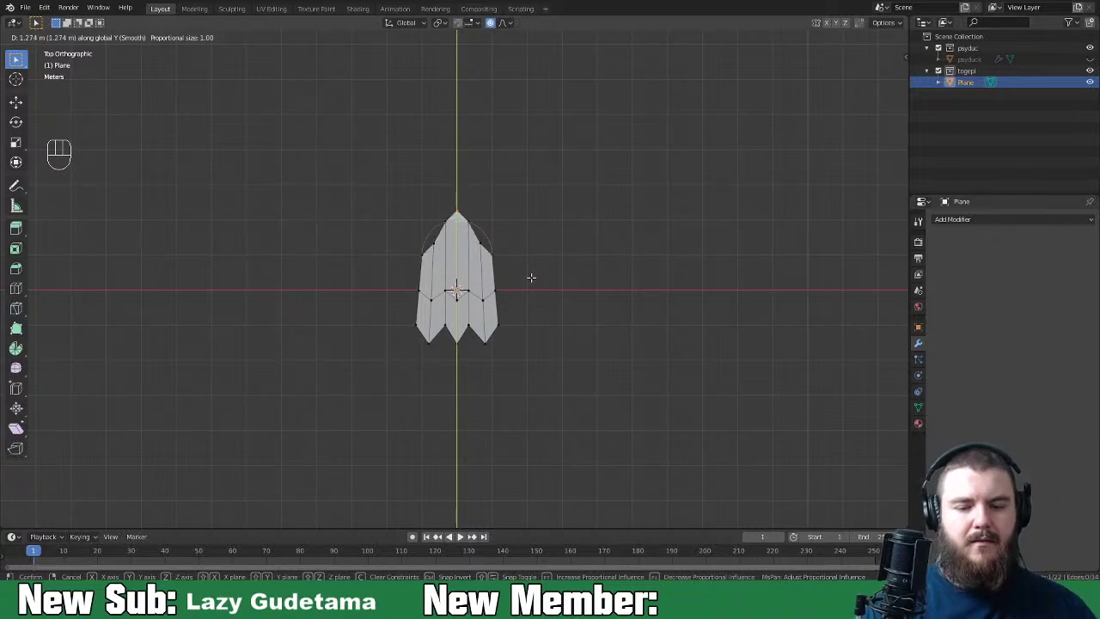
scroll(513, 265, down, 3)
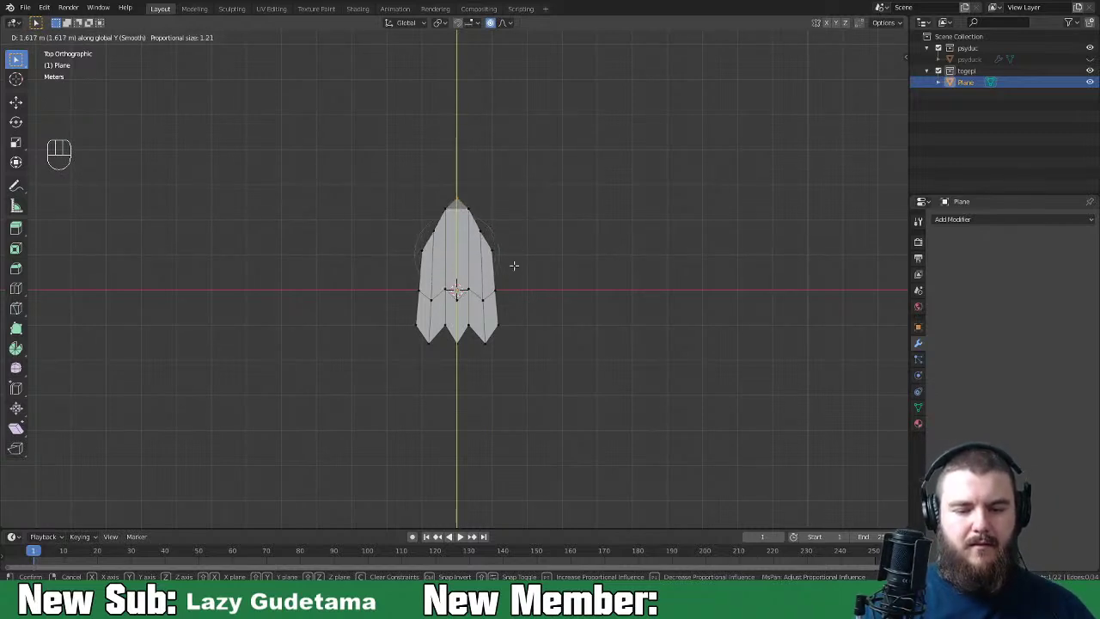
scroll(517, 262, down, 1)
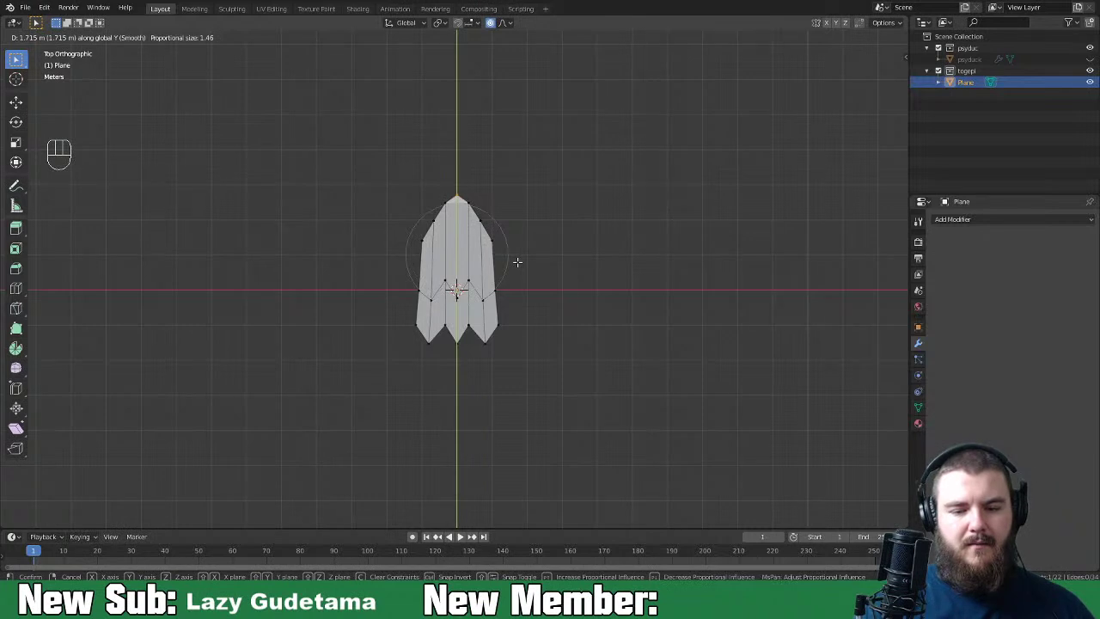
click(521, 266)
middle_drag(558, 275, 550, 180)
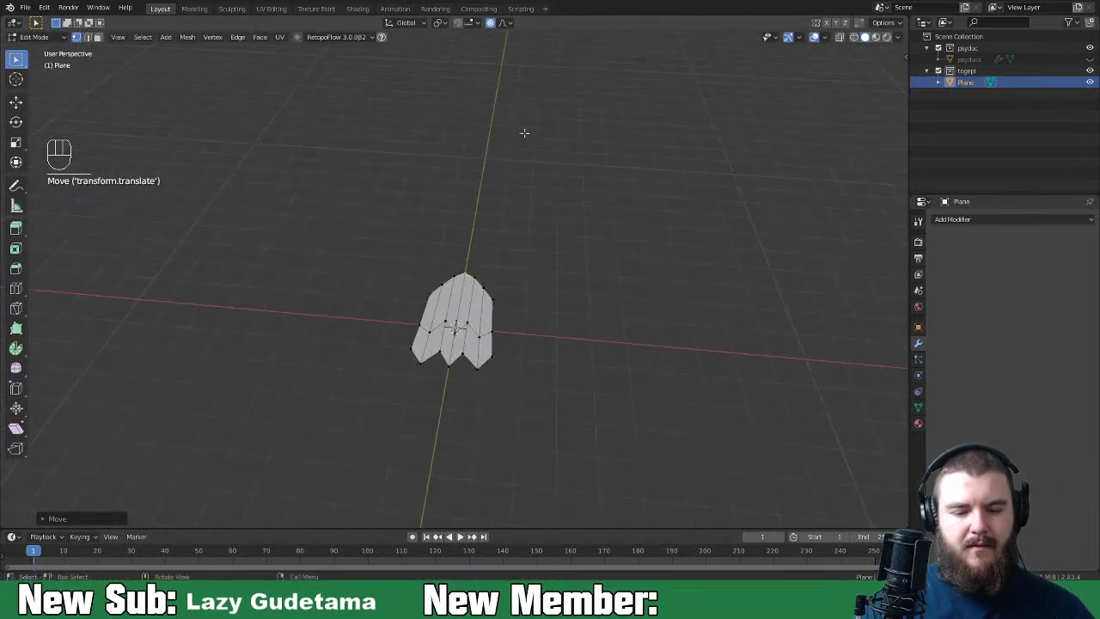
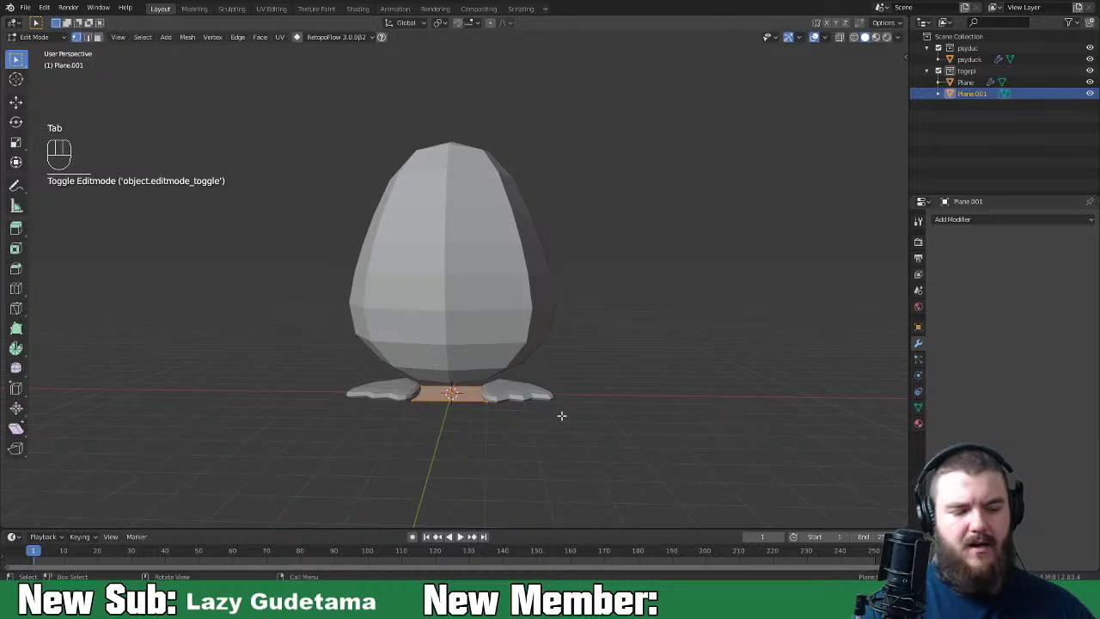
Step: Reduce the new plane to an edge extruded along X from its merged vertex, and add Skin and Subdivision Surface modifiers
click(562, 415)
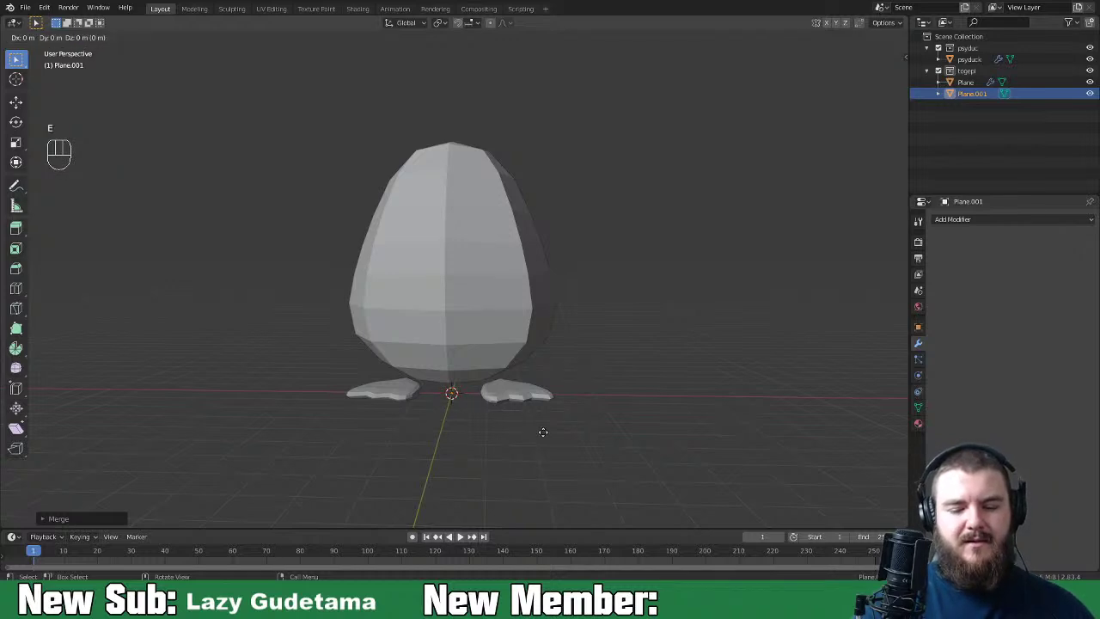
click(651, 431)
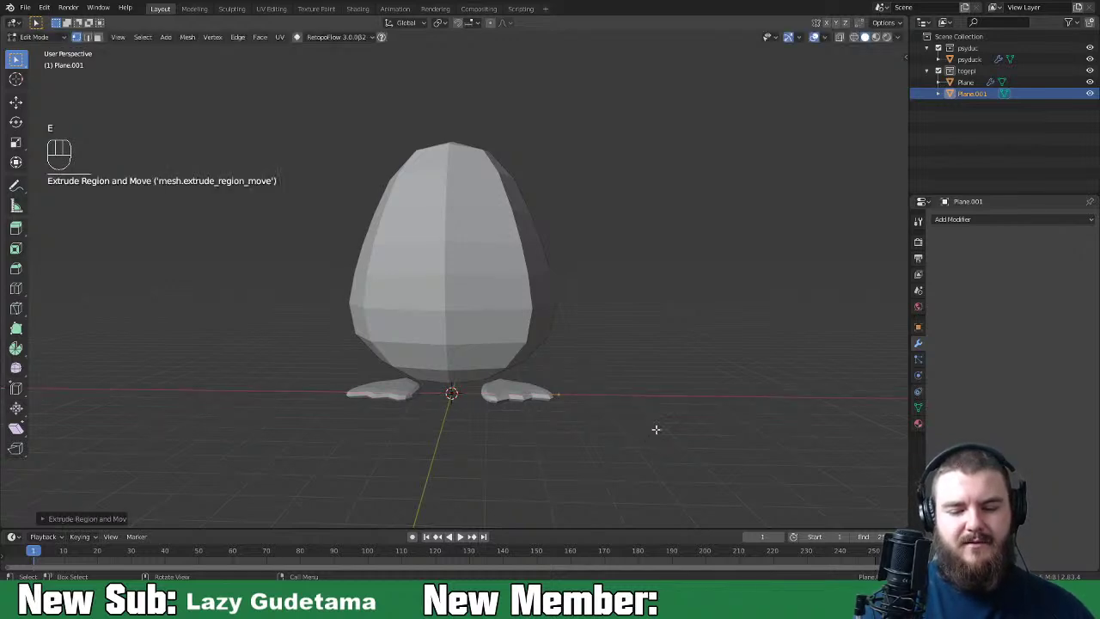
click(976, 220)
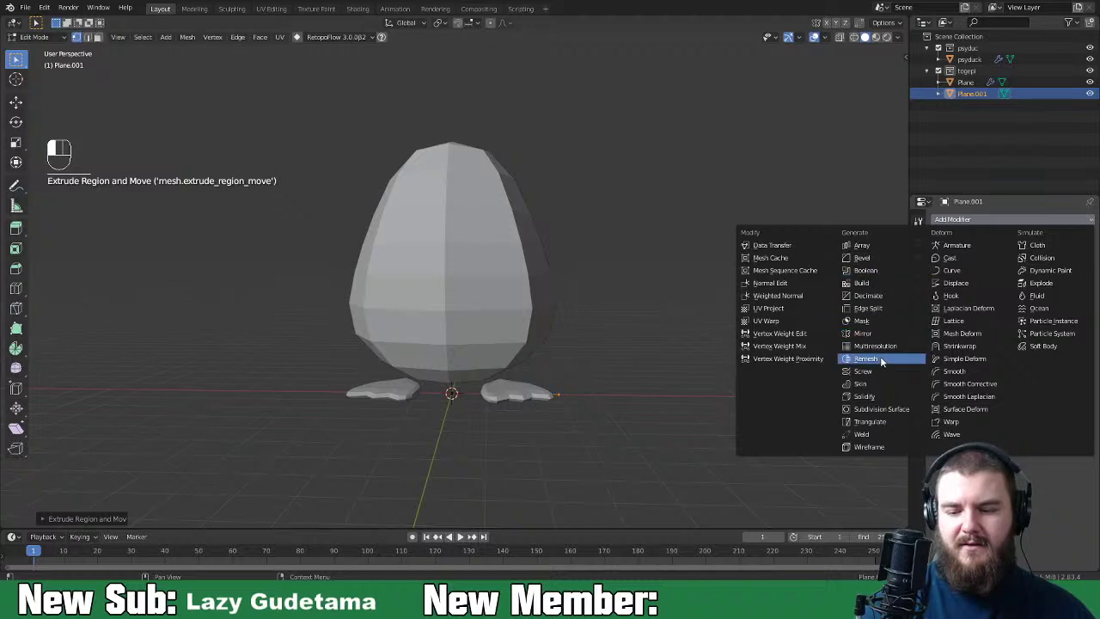
click(860, 383)
click(1007, 220)
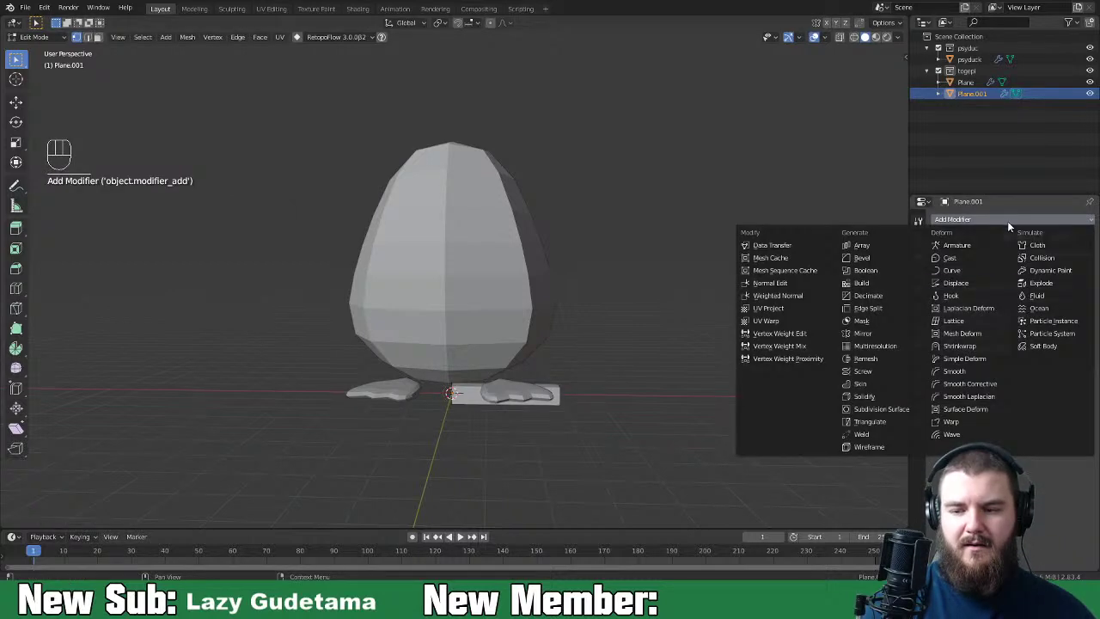
click(877, 410)
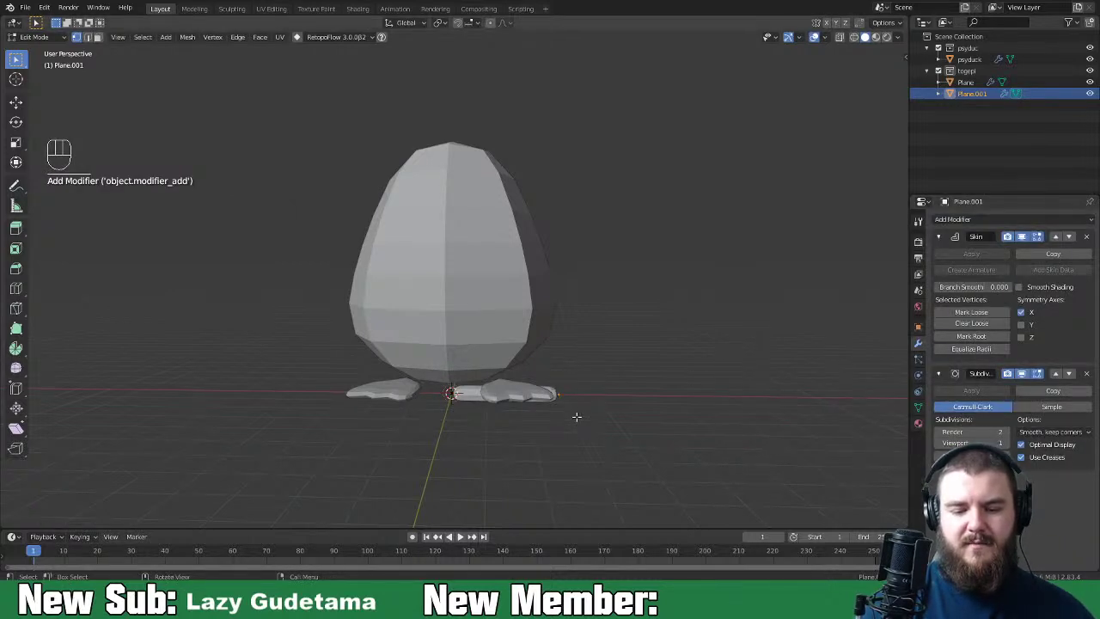
Step: Subdivide the arm's edge and move its new middle vertex about 0.45 m along negative X
shift+click(532, 414)
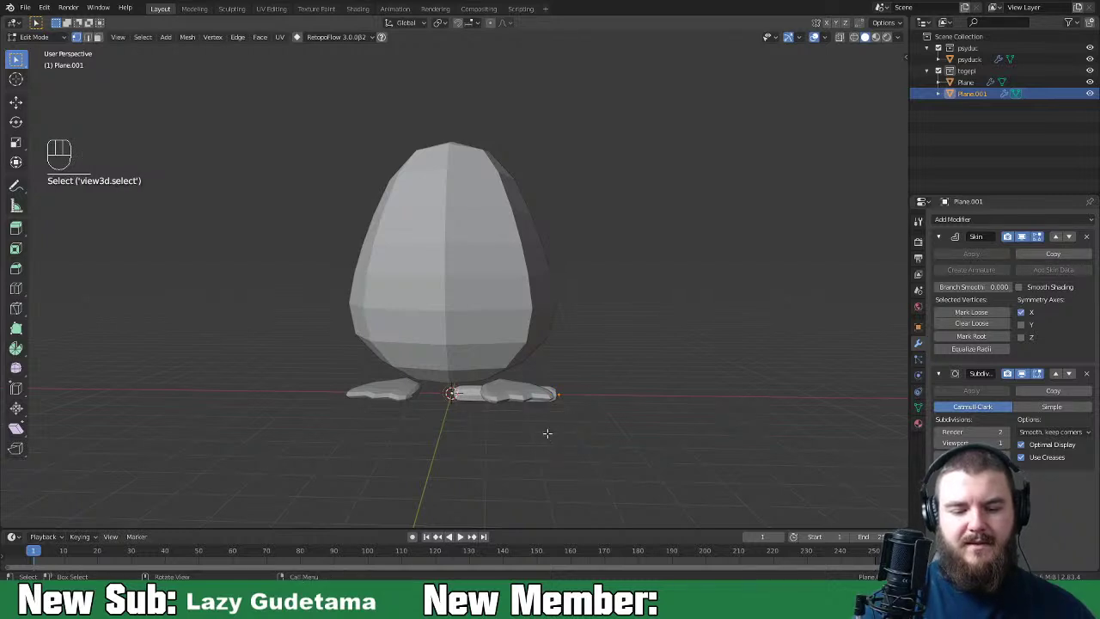
right_click(547, 419)
click(536, 300)
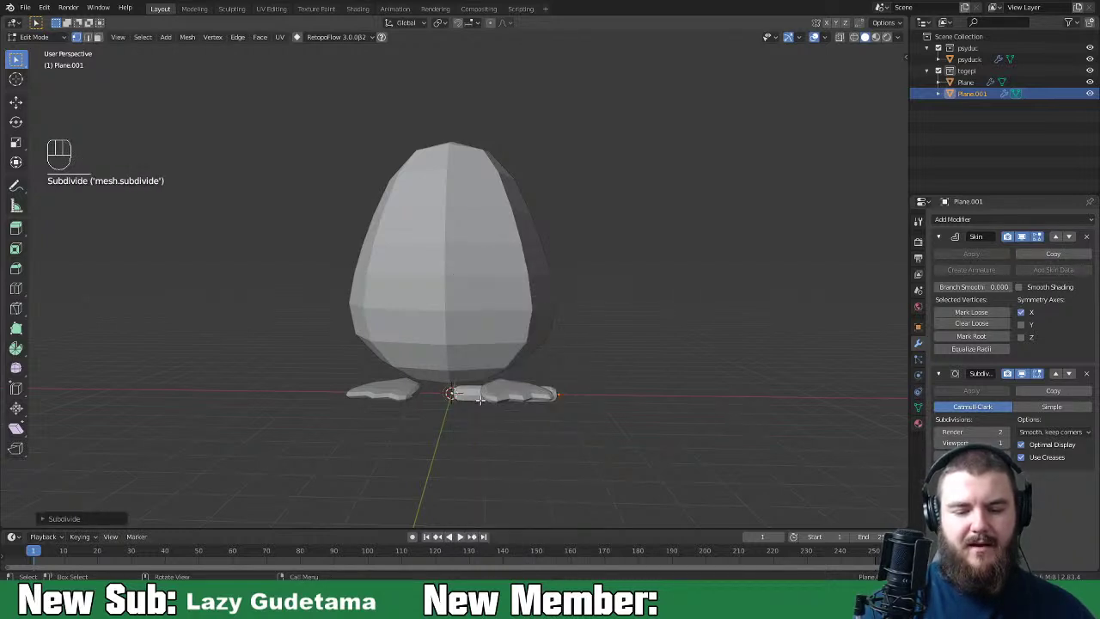
key(g)
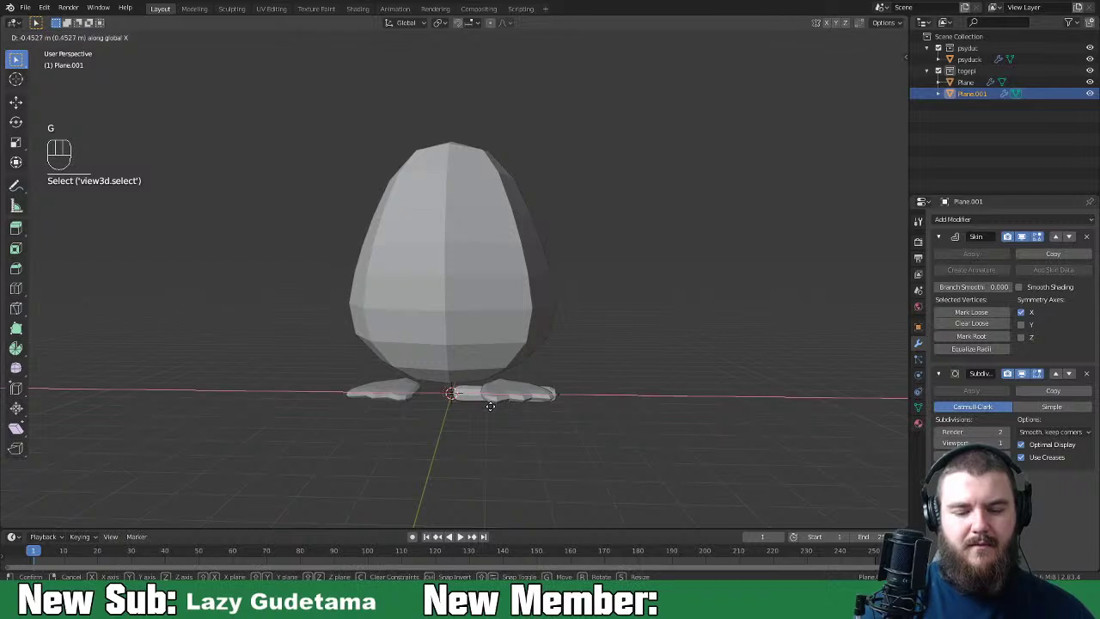
click(493, 407)
key(Tab)
Step: In front view, place the arm's inner end against the upper side of the body and rotate the arm downward
middle_drag(522, 416, 537, 417)
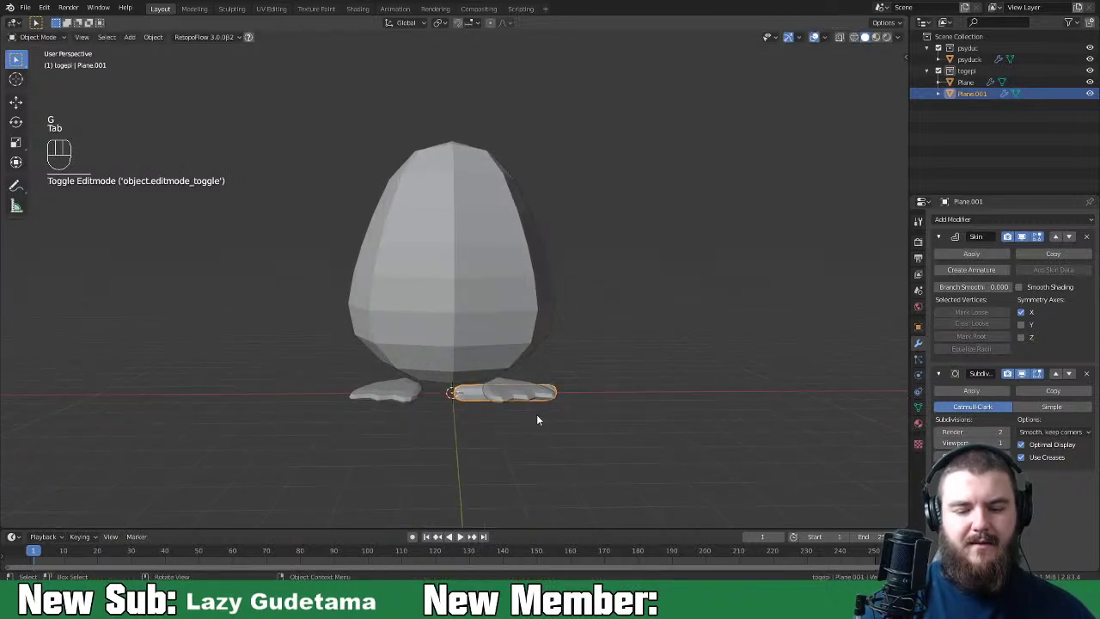
key(KP_1)
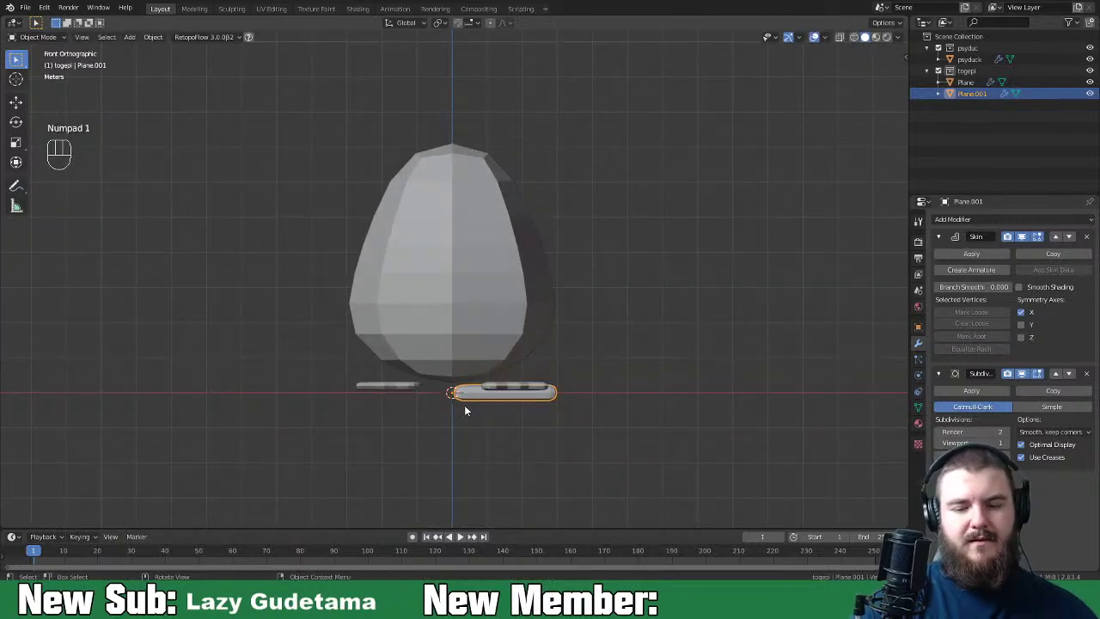
key(g)
click(544, 237)
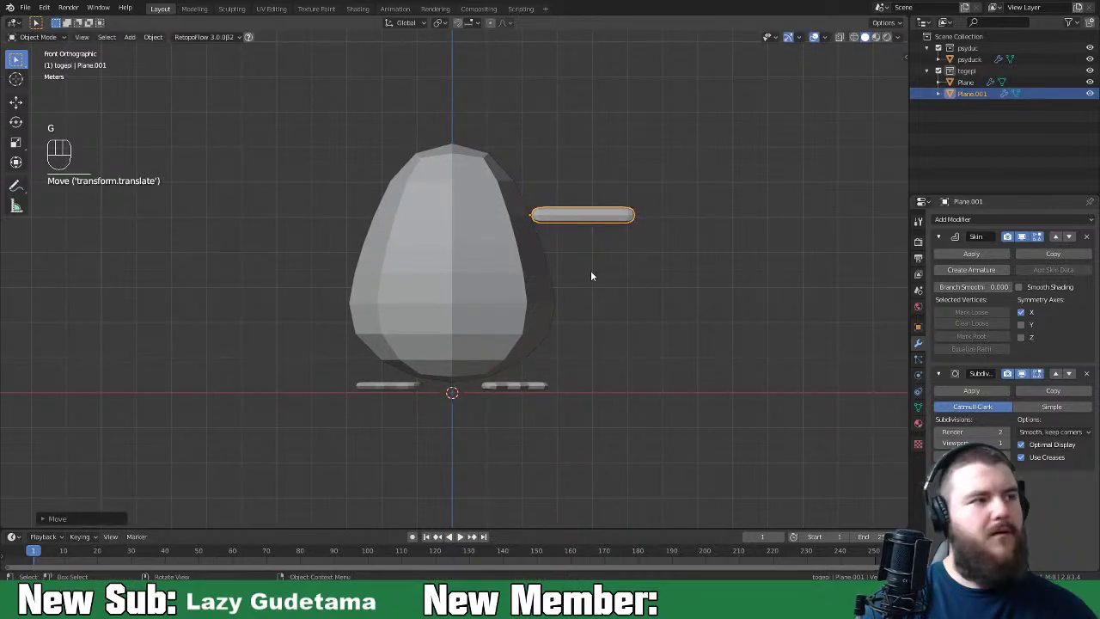
key(r)
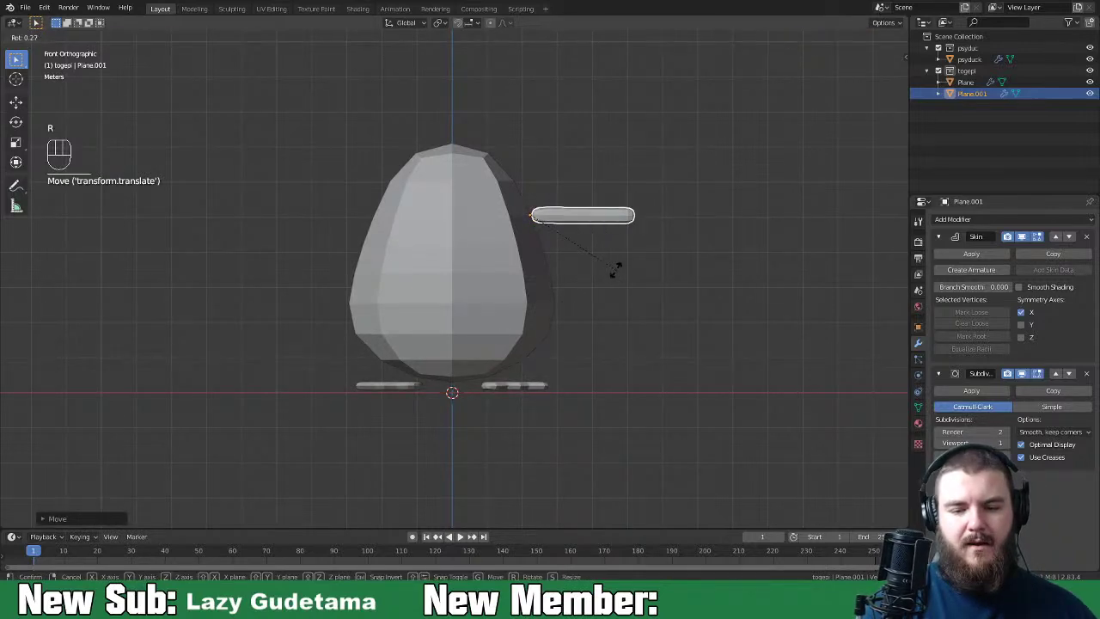
click(584, 319)
Step: Edit the arm in wireframe shading and enlarge the skin radius at its inner vertex
middle_drag(584, 320, 585, 376)
key(Tab)
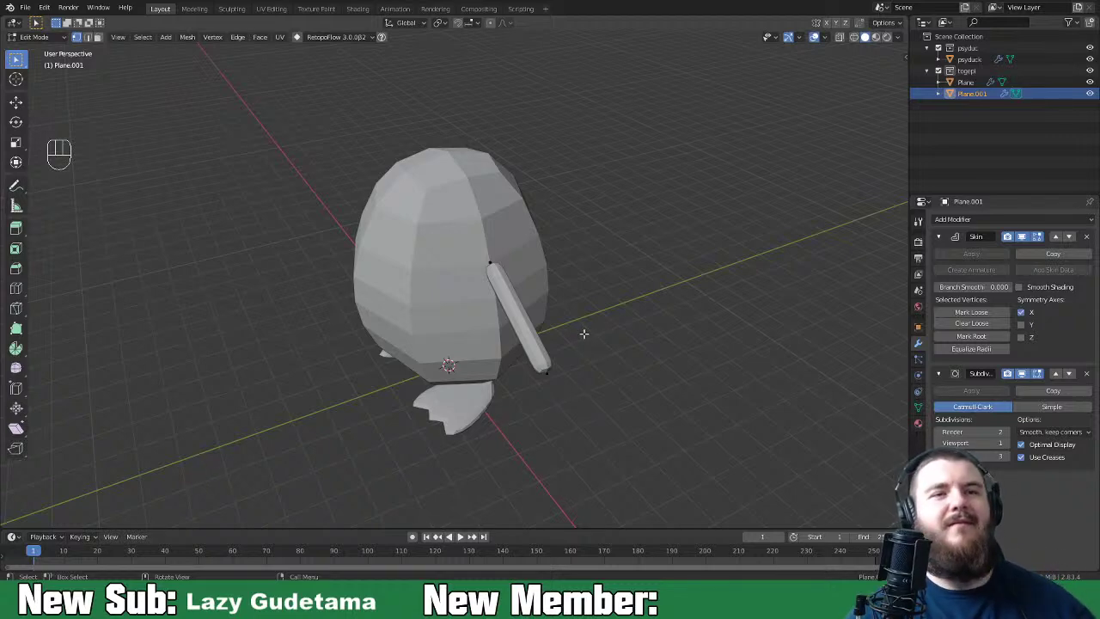
middle_drag(564, 356, 596, 325)
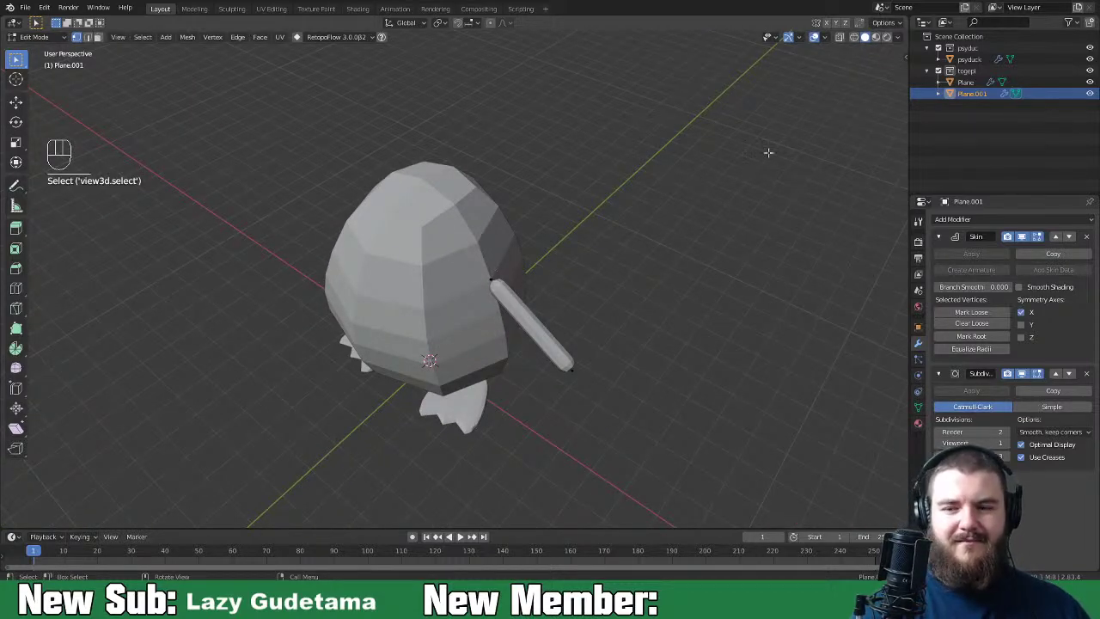
click(853, 38)
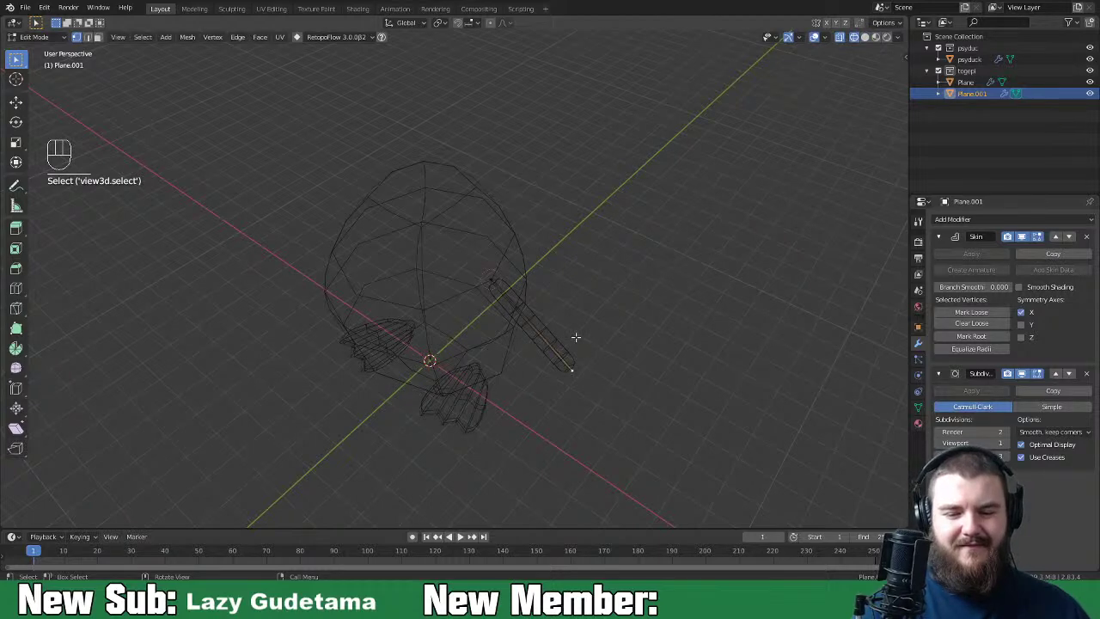
click(502, 279)
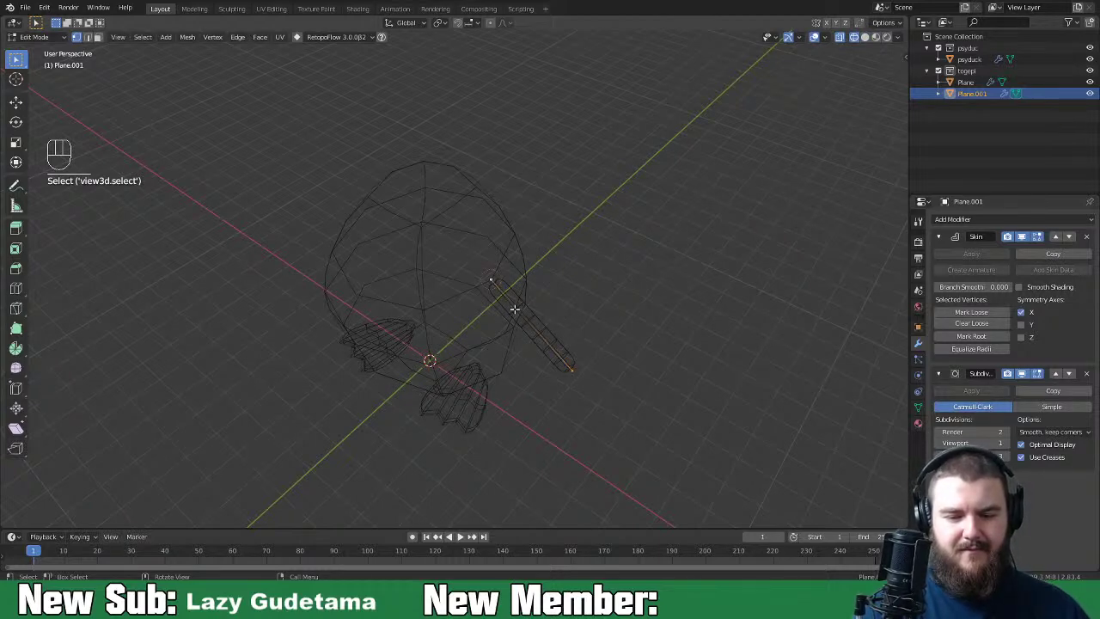
middle_drag(568, 335, 601, 318)
key(ctrl+a)
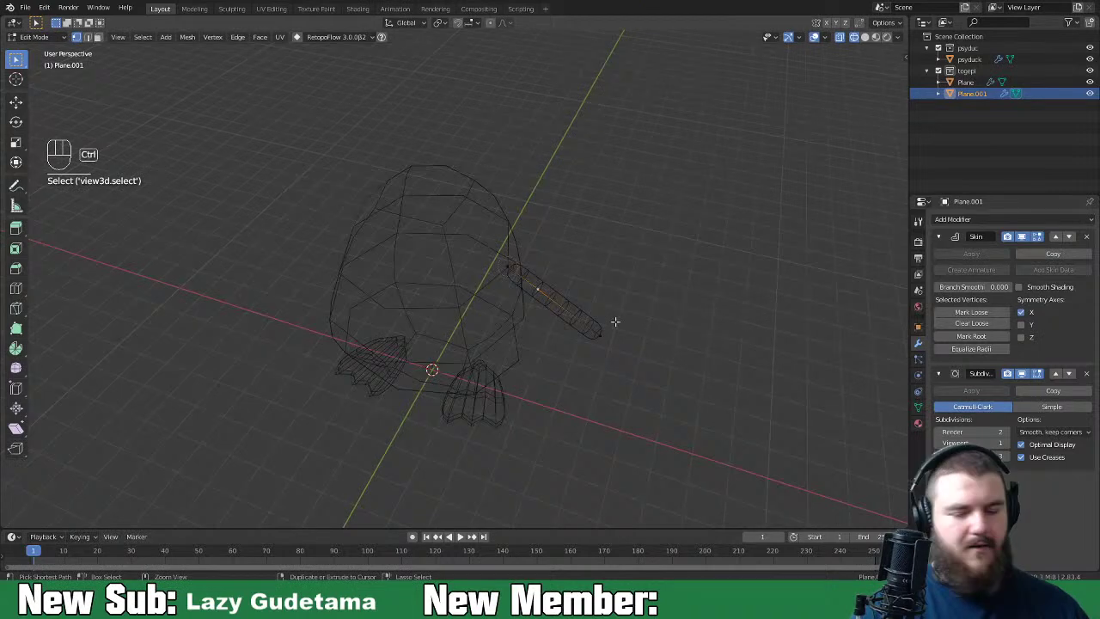
click(692, 301)
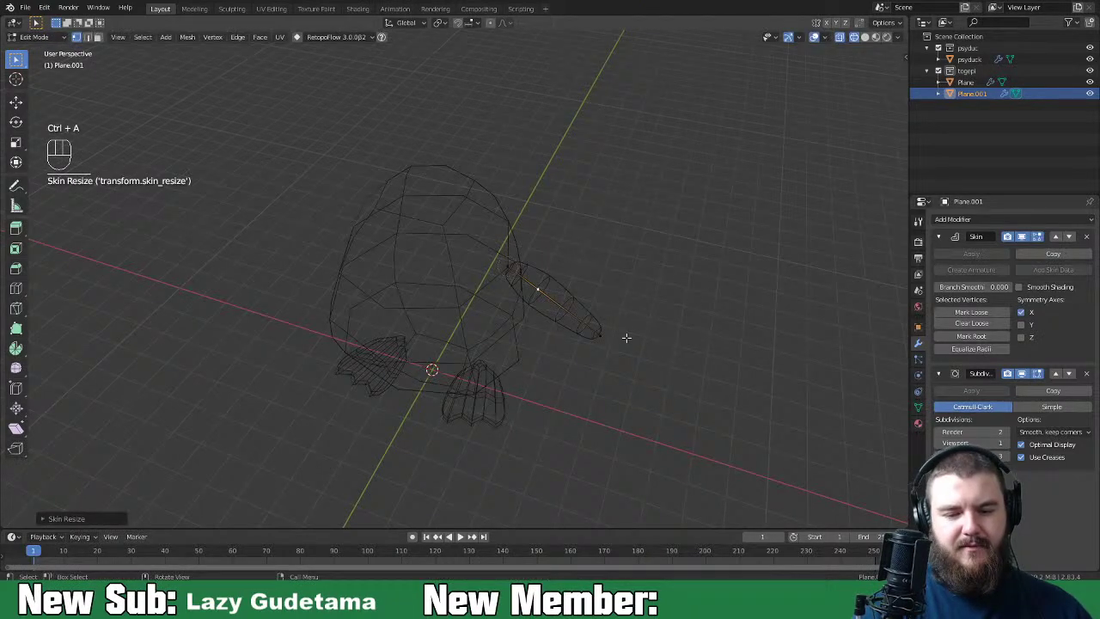
Step: Slide the arm's inner vertex along its edge about halfway towards the shoulder end
key(g)
key(g)
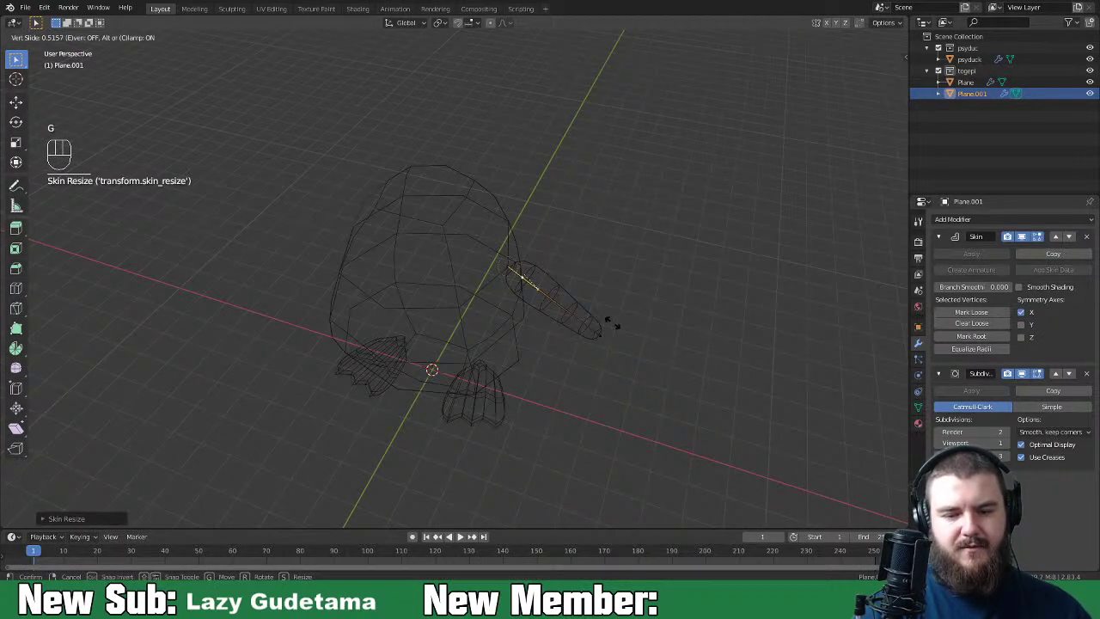
click(612, 322)
Step: Select the arm's shoulder end vertex and enlarge its skin radius
middle_drag(618, 321, 652, 267)
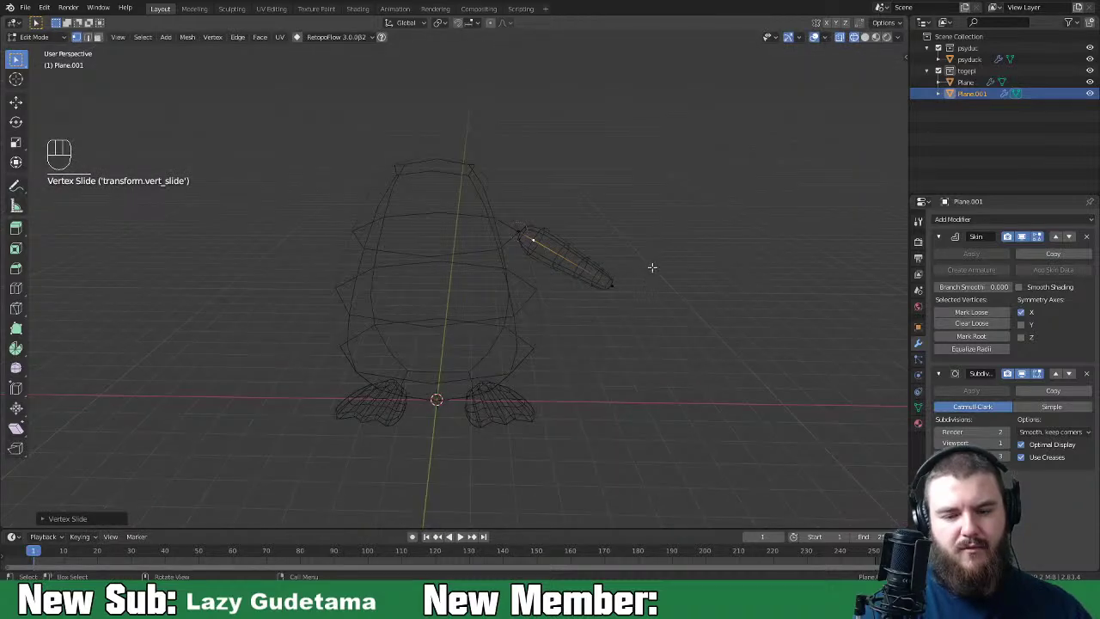
mouse_move(650, 307)
middle_down()
mouse_move(638, 300)
mouse_move(642, 310)
middle_up()
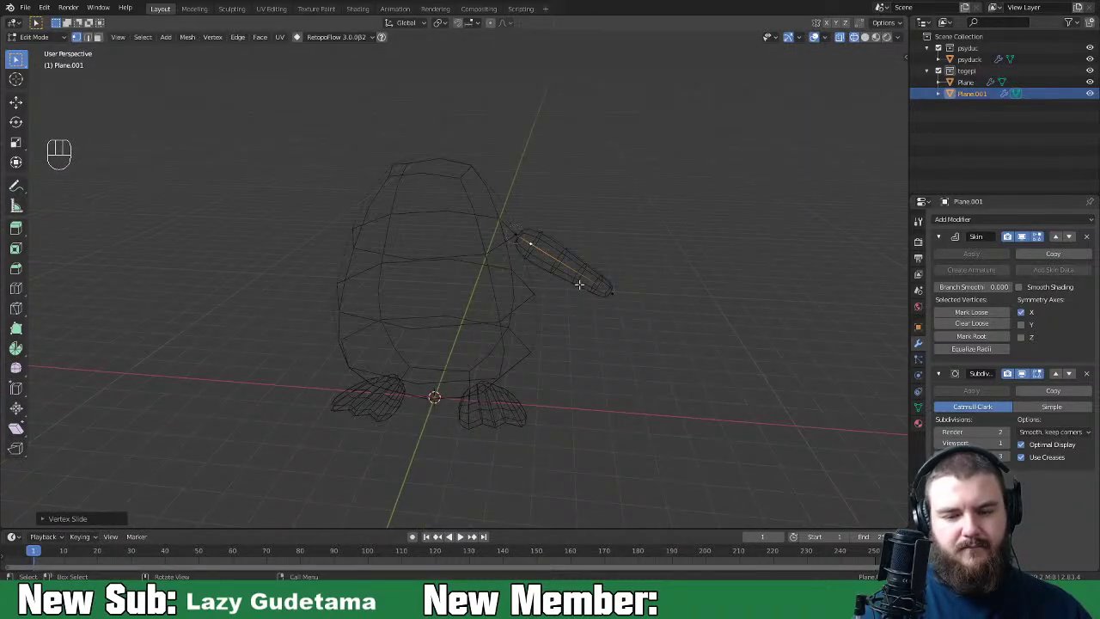
click(515, 233)
key(ctrl+a)
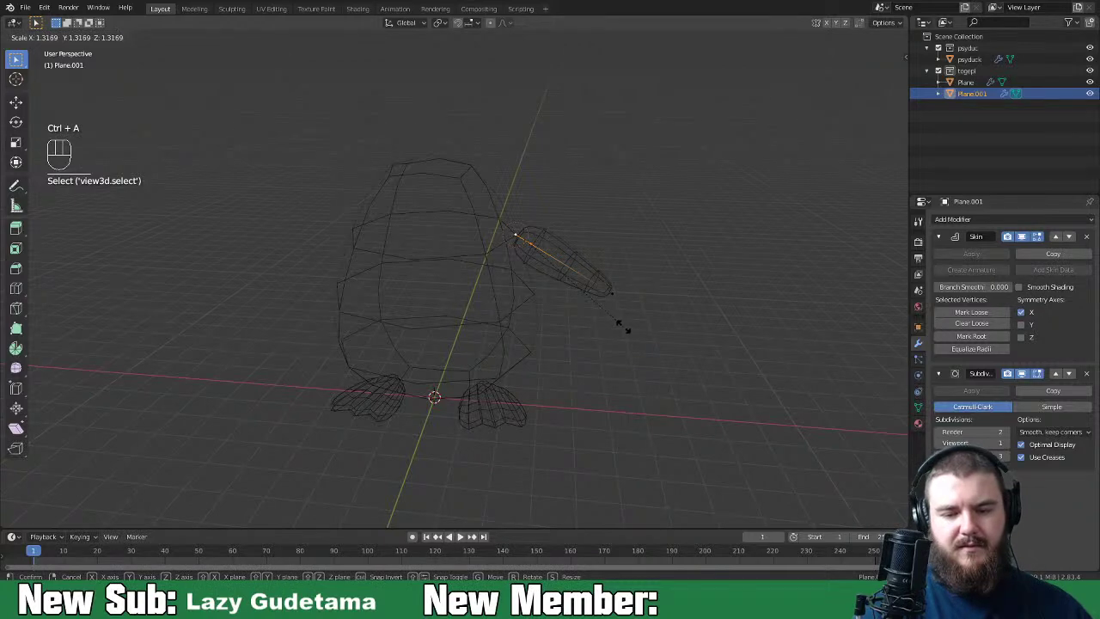
click(632, 335)
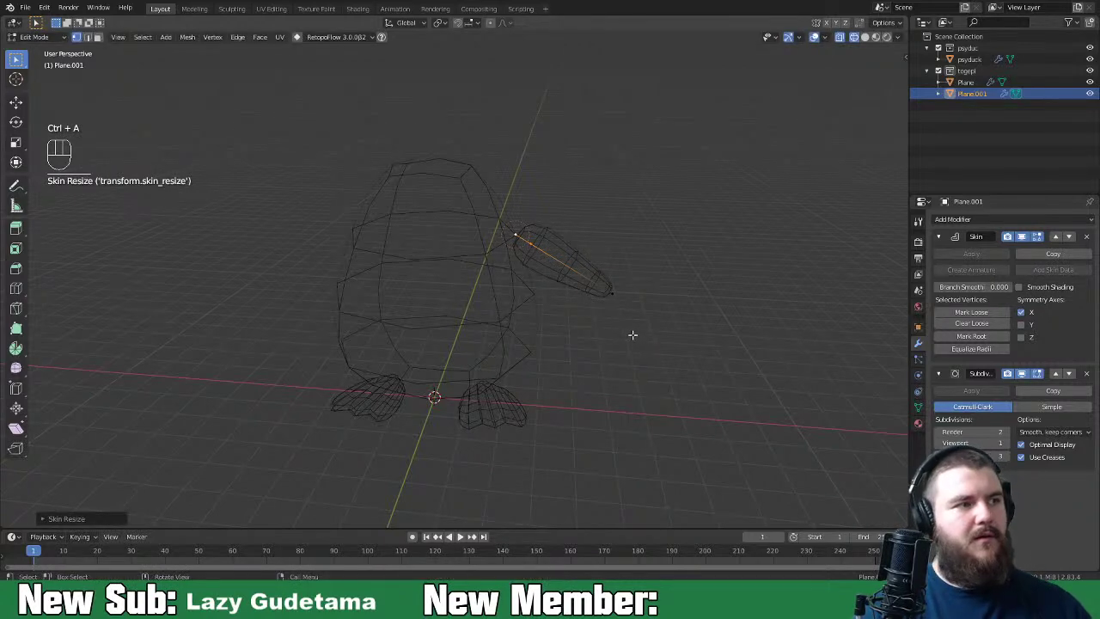
Step: Enlarge the skin radius of the arm's outer tip vertex, finishing the edit in Object Mode
middle_drag(638, 307, 659, 332)
click(612, 297)
key(ctrl+a)
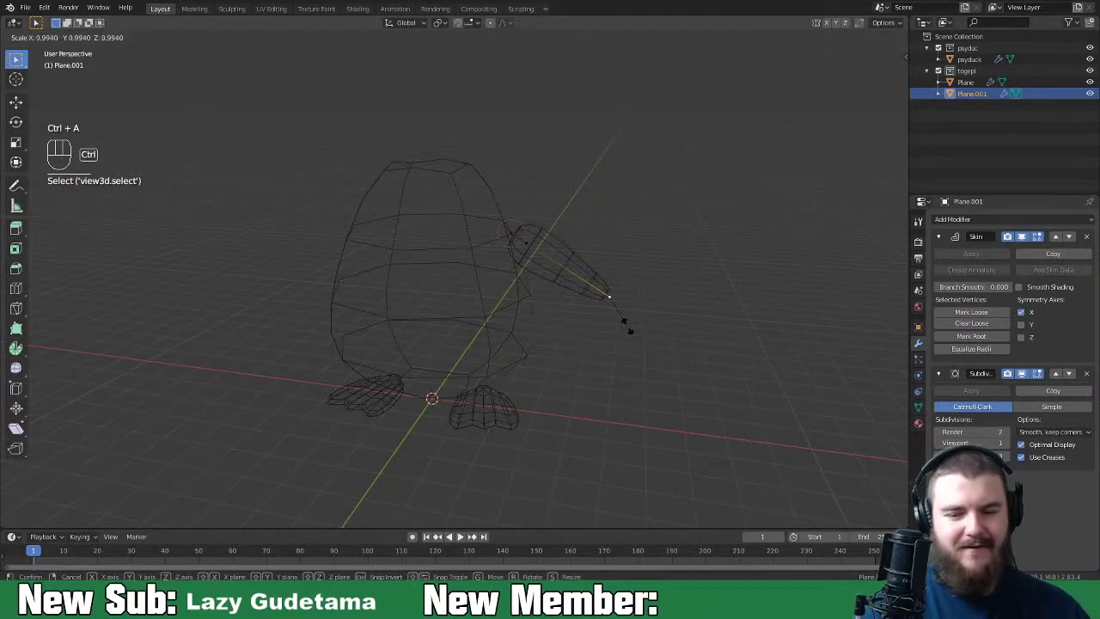
click(643, 324)
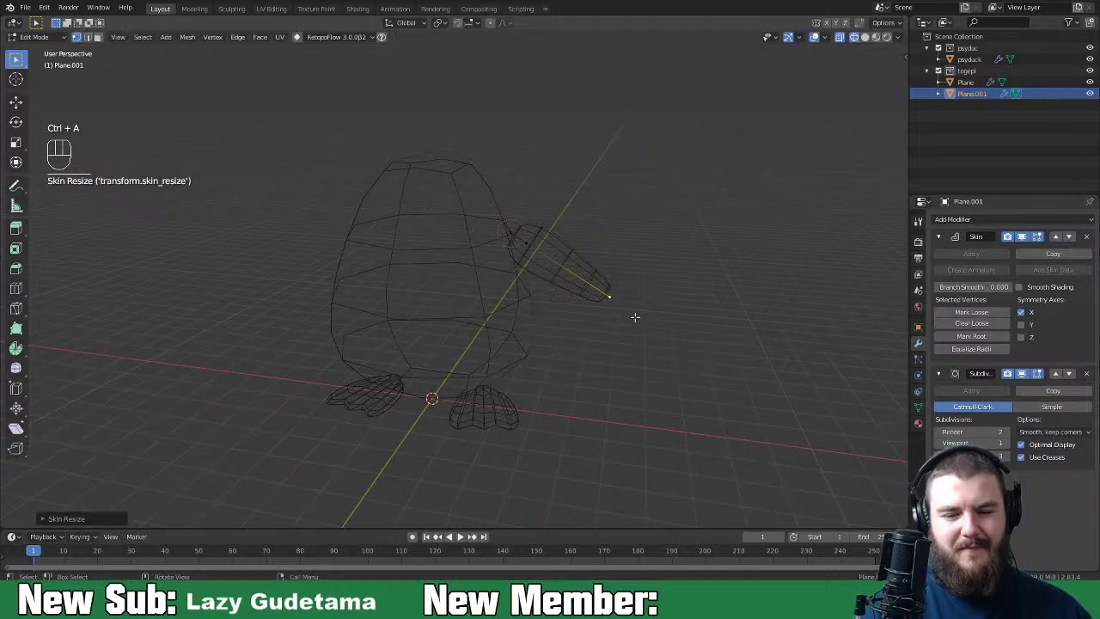
key(Tab)
middle_drag(634, 317, 658, 298)
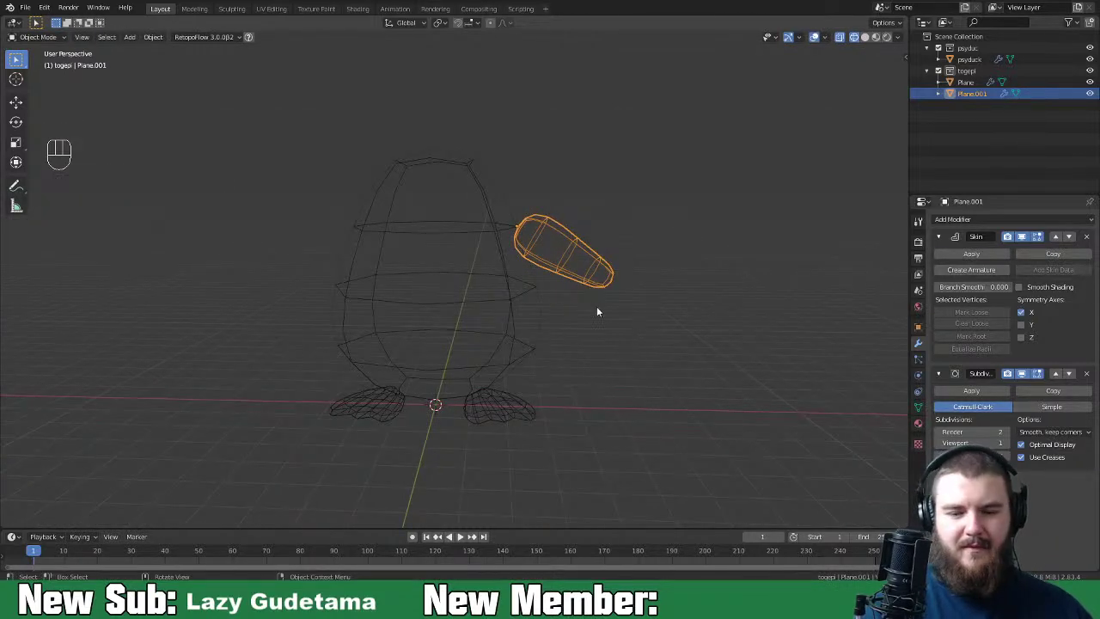
Step: Edit the body's spine and narrow its skin to about 0.91 along the X axis
click(534, 347)
key(Tab)
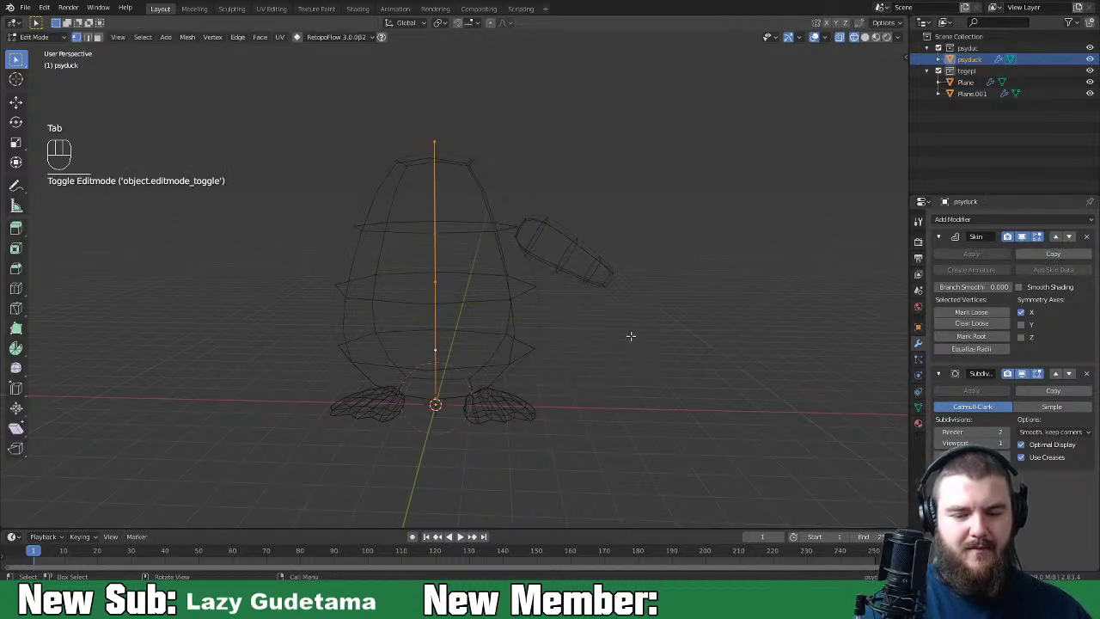
key(ctrl+a)
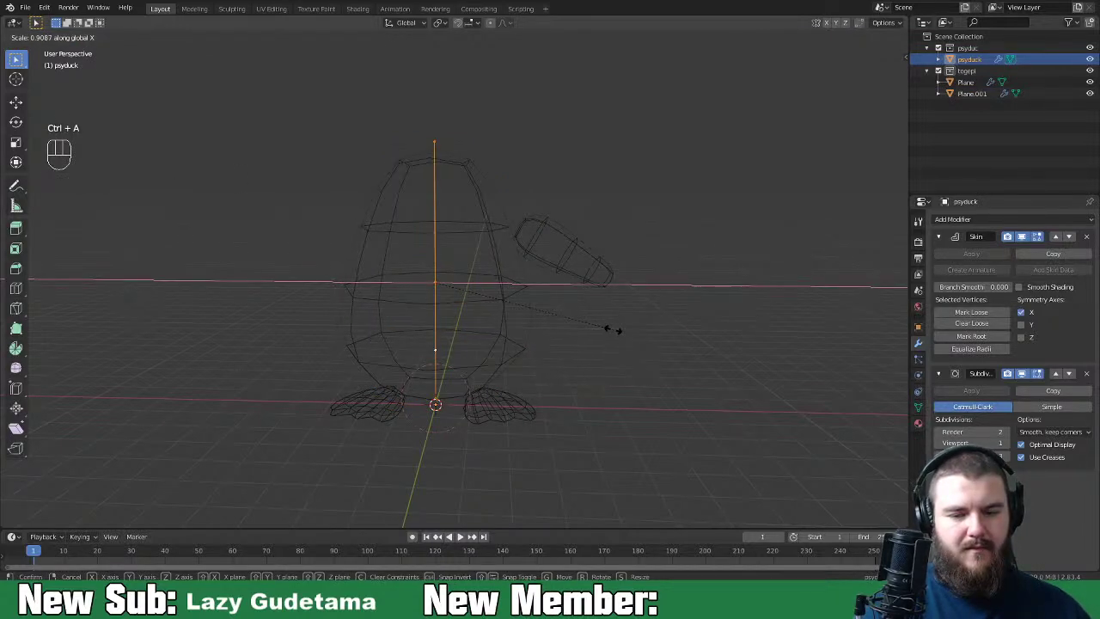
click(611, 334)
middle_drag(611, 334, 635, 306)
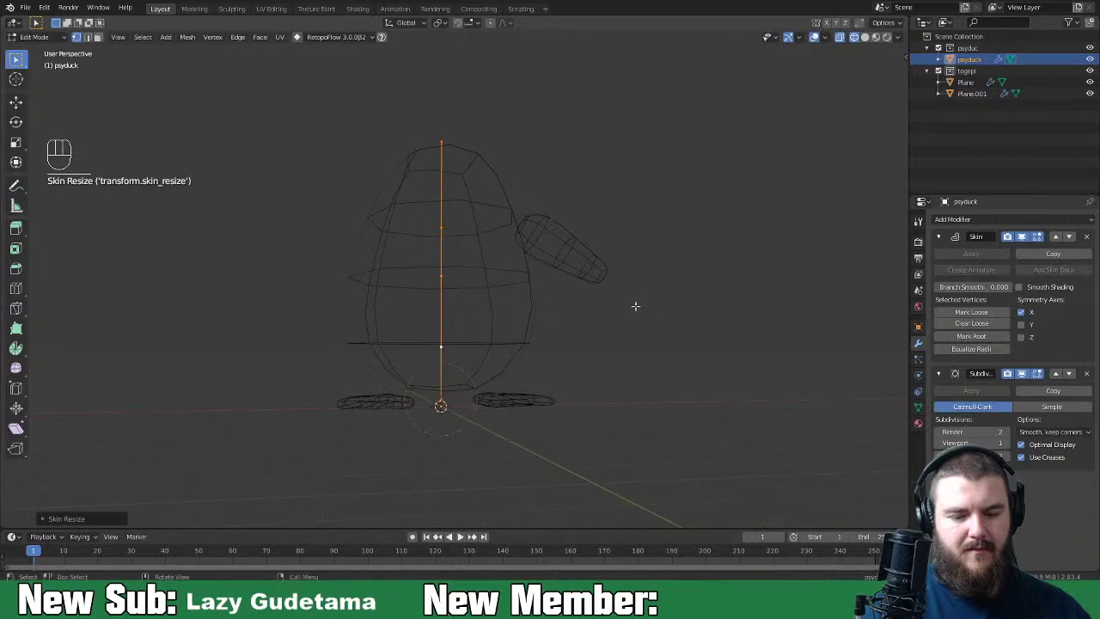
Step: Raise the body's lowest spine vertex along Z to make room for the legs above the feet
click(443, 404)
key(g)
key(z)
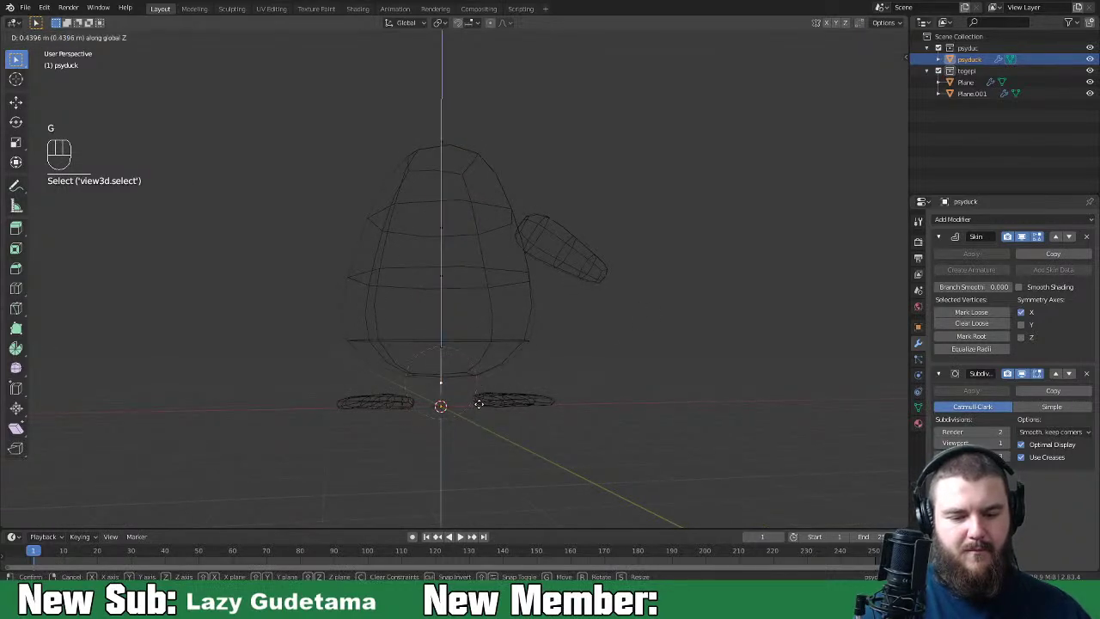
click(480, 401)
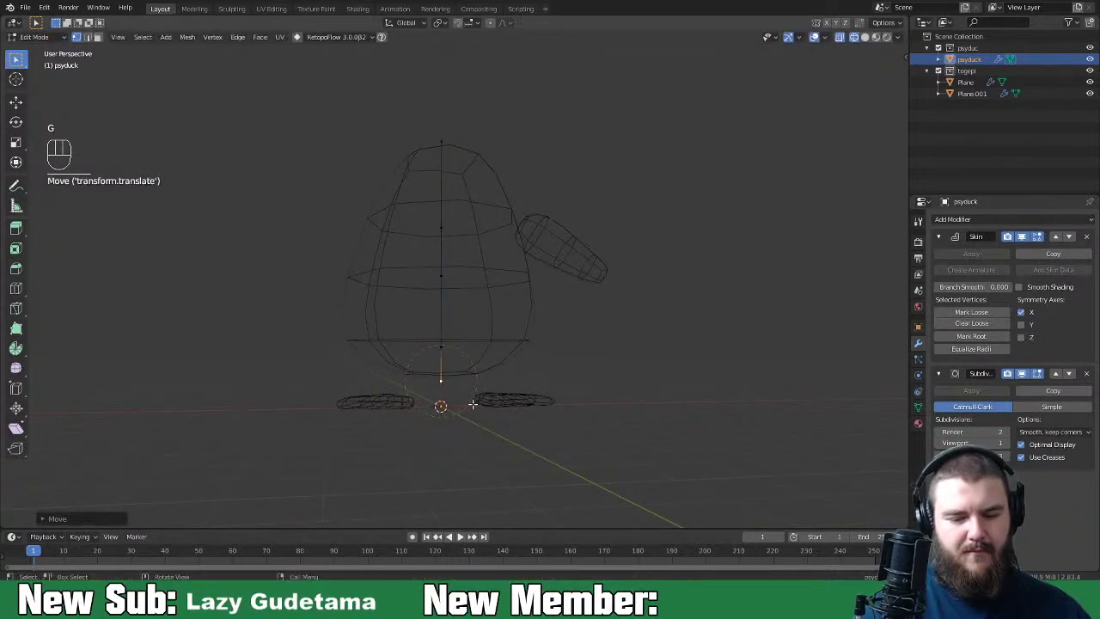
key(g)
key(z)
key(z)
click(466, 398)
middle_drag(466, 398, 455, 393)
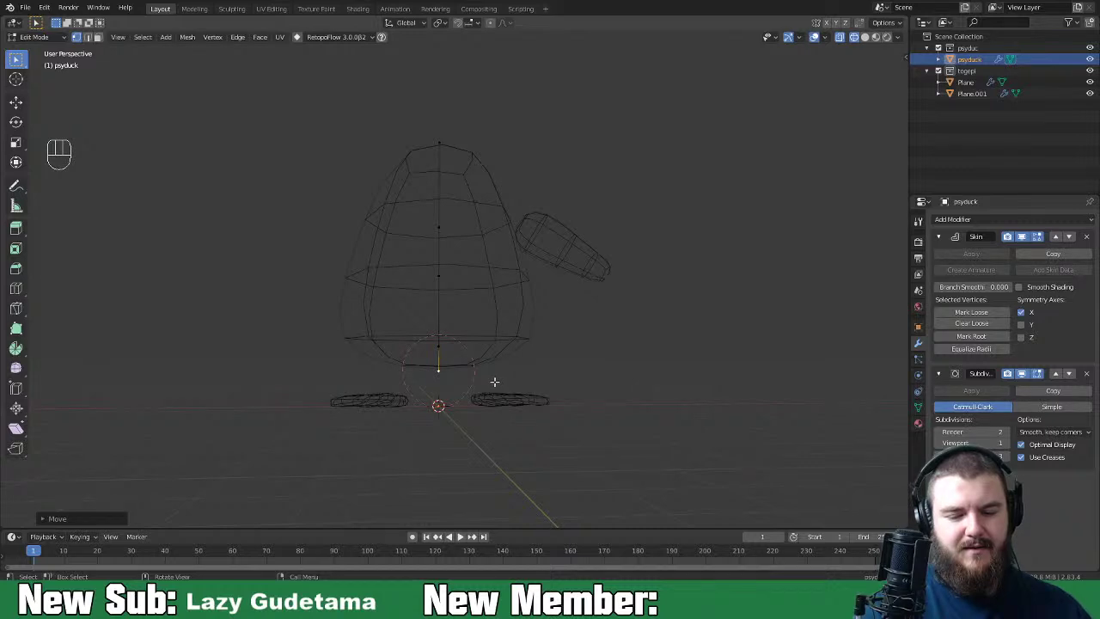
Step: In front view, extrude one hip vertex towards each foot from the body's lowest spine vertex
key(KP_1)
key(e)
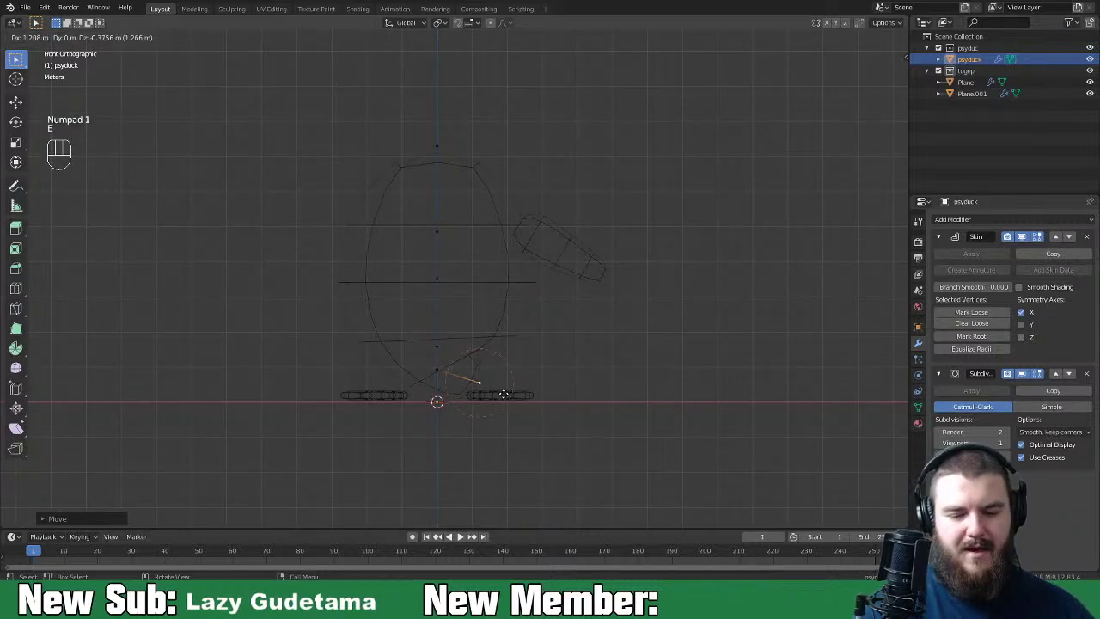
click(502, 397)
click(436, 370)
key(e)
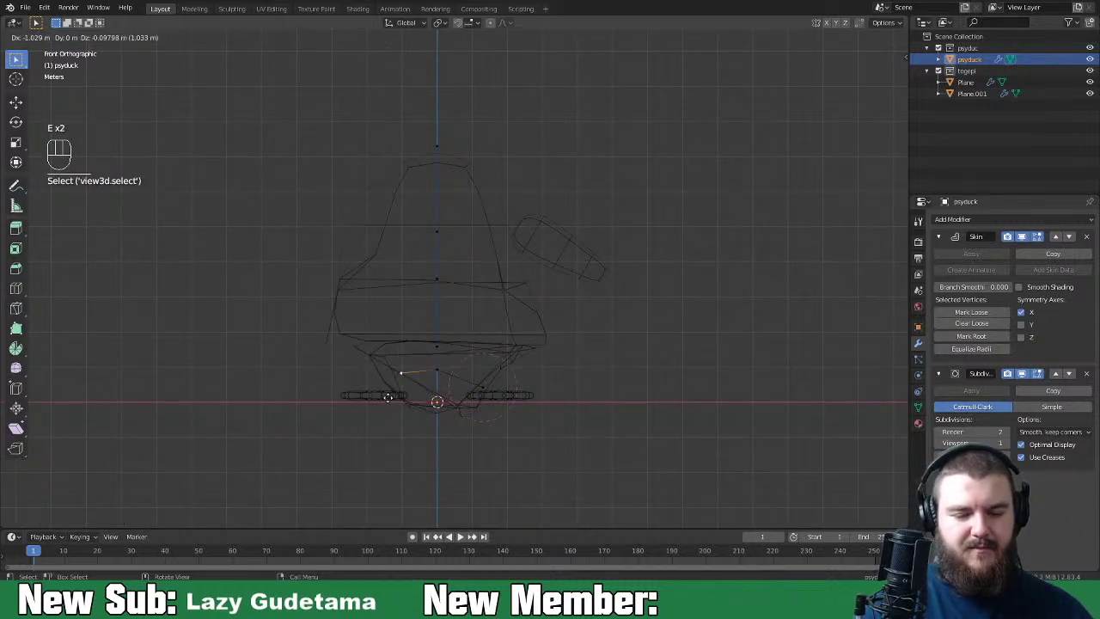
click(398, 401)
Step: Mark the body's lowest spine vertex as the skin root and as loose
click(437, 370)
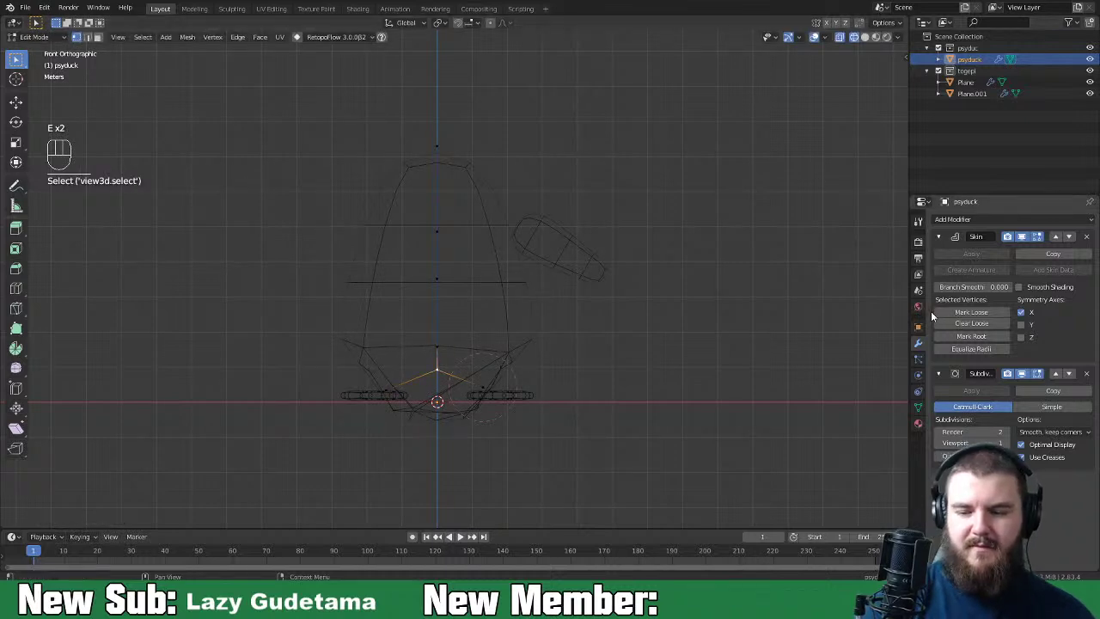
click(976, 337)
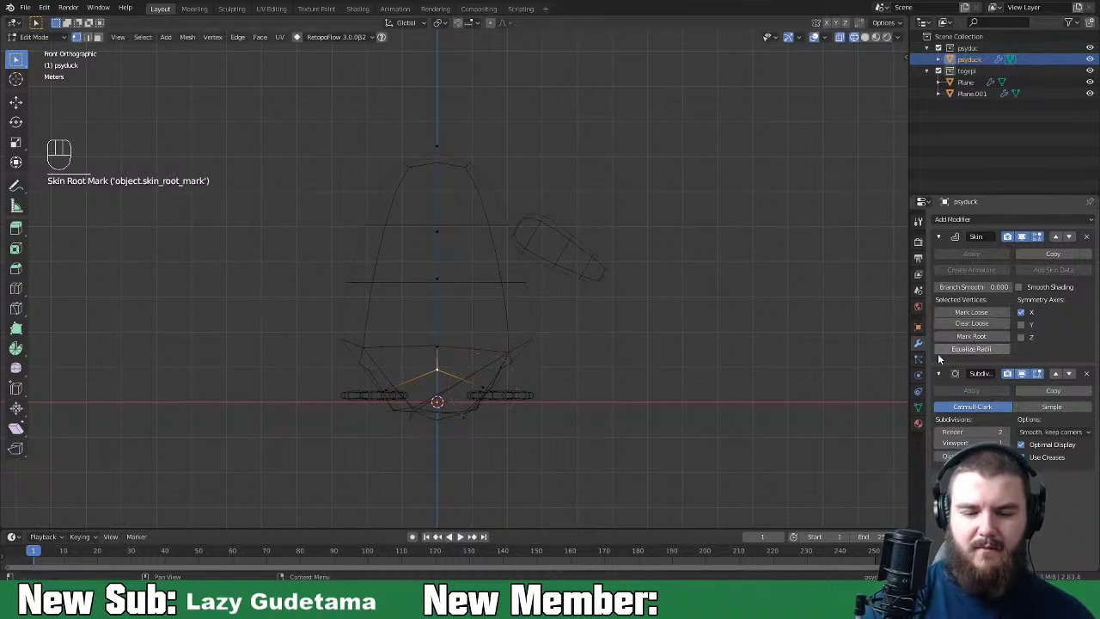
click(972, 312)
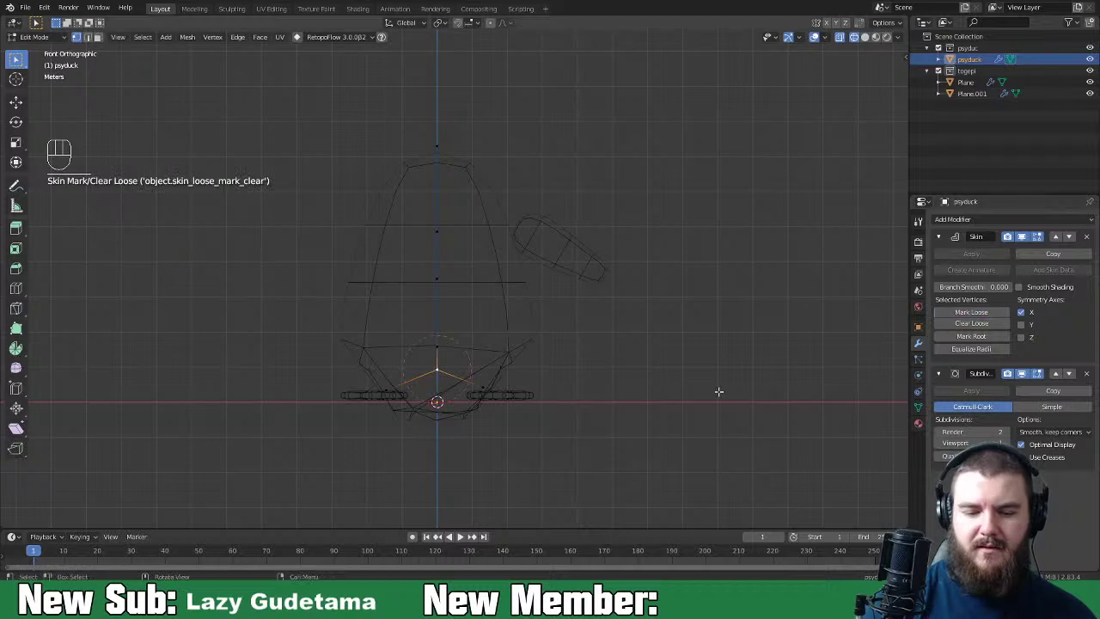
Step: Shrink the skin radius of the two hip vertices and raise them along Z
click(487, 387)
key(ctrl+a)
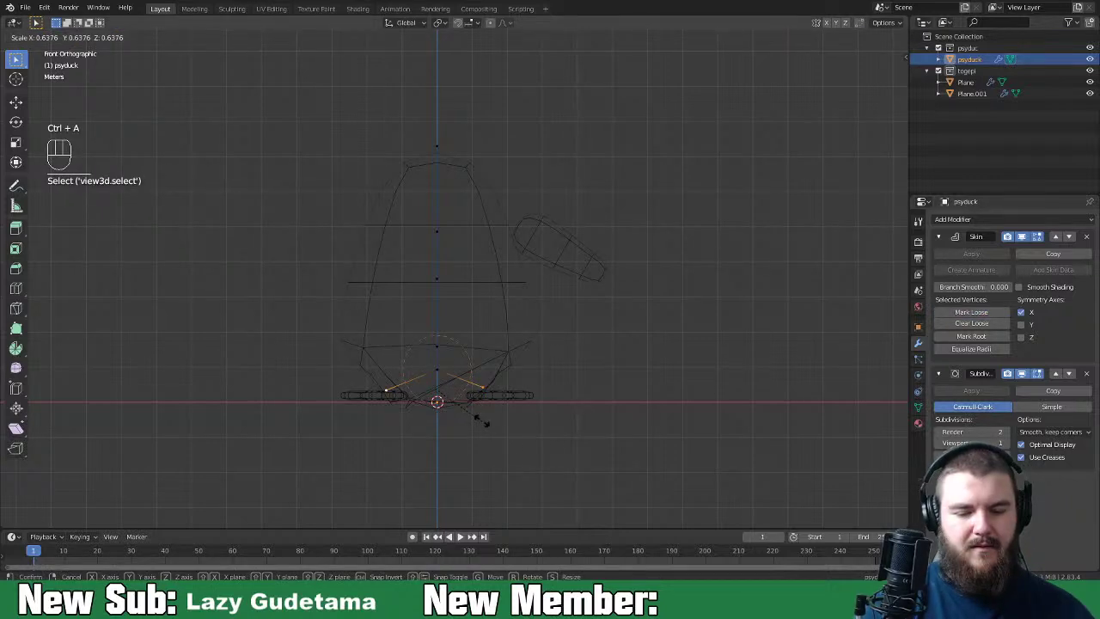
click(470, 417)
key(g)
key(z)
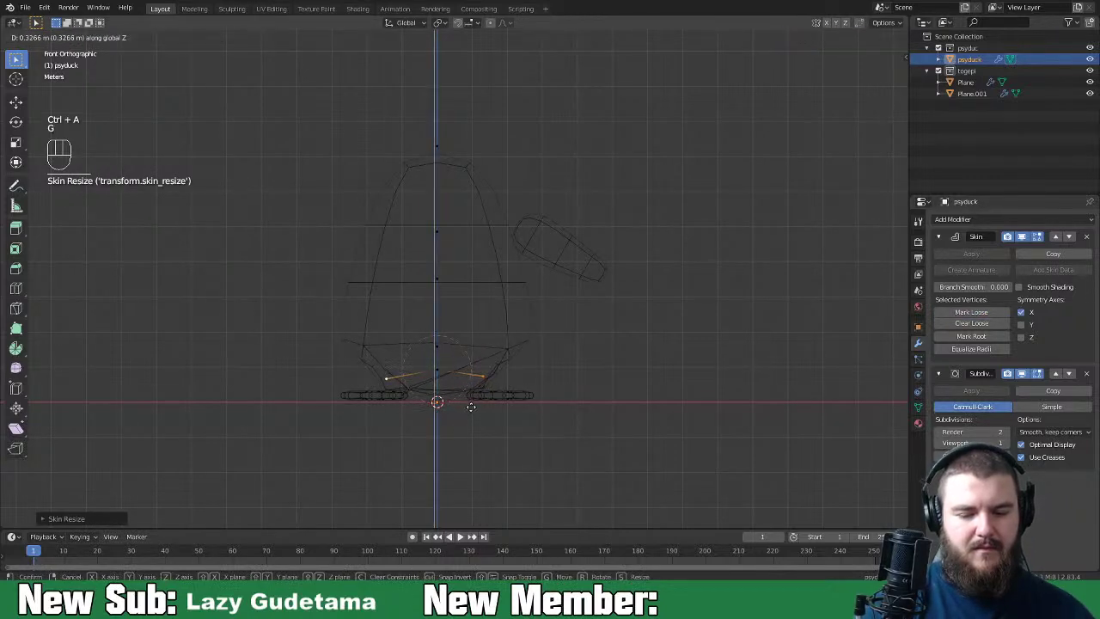
click(473, 405)
Step: Extrude both hip vertices straight down into the feet and spread the new ends along X
key(e)
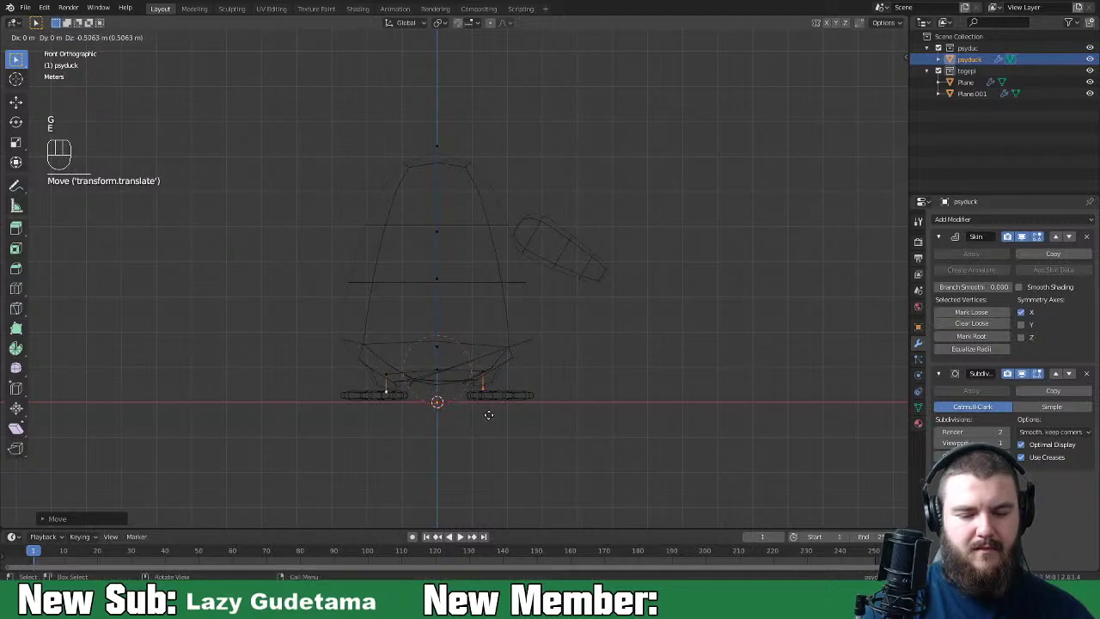
click(489, 421)
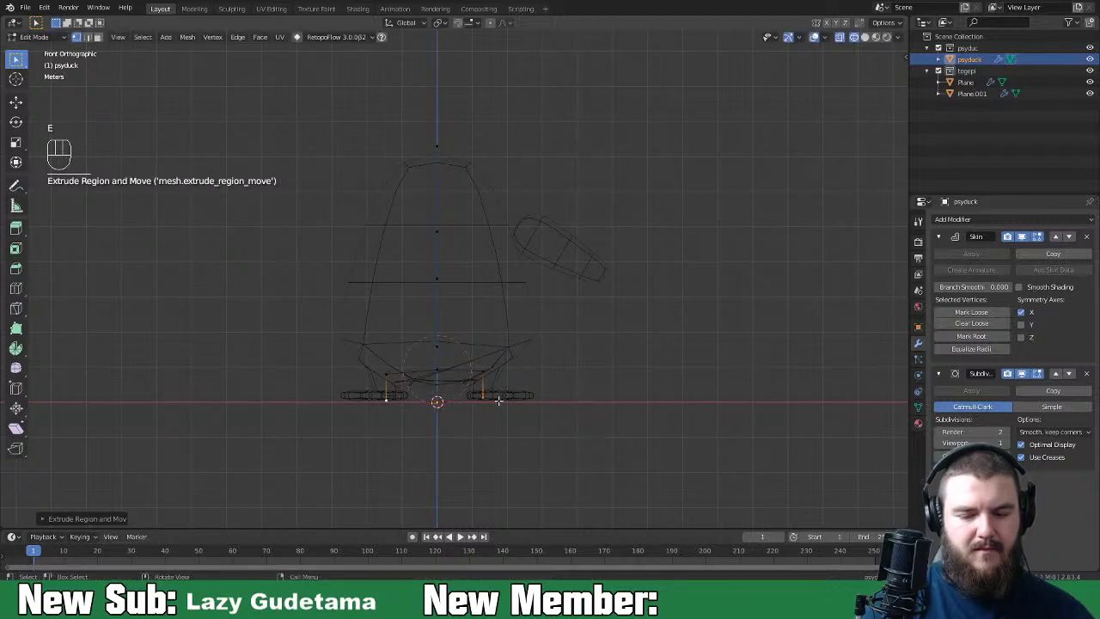
key(s)
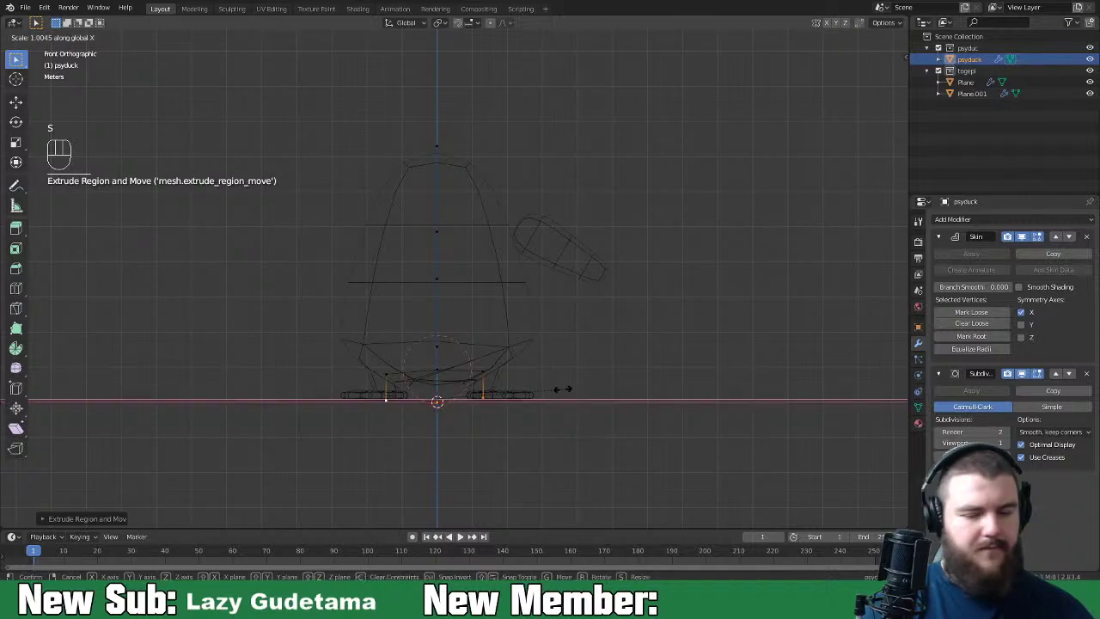
click(592, 383)
Step: Spread the two hip vertices apart along X by a factor of about 1.2
click(483, 371)
shift+click(393, 369)
key(s)
key(x)
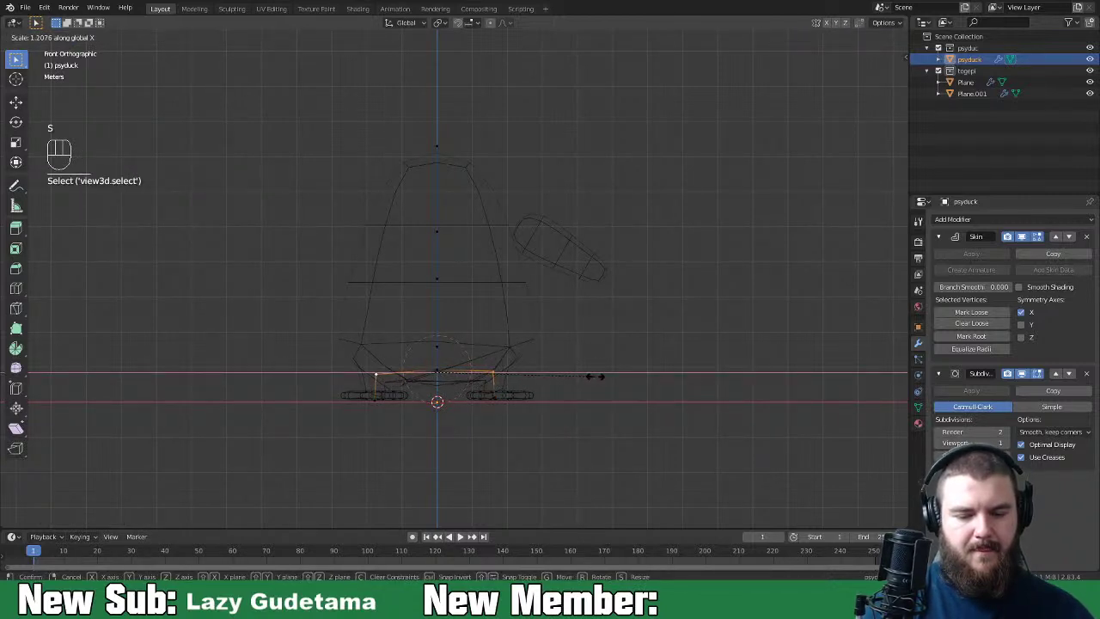
click(598, 379)
Step: Enlarge the skin radius of the two lower leg vertices at the feet
middle_drag(596, 378, 404, 403)
key(Tab)
key(Tab)
click(494, 421)
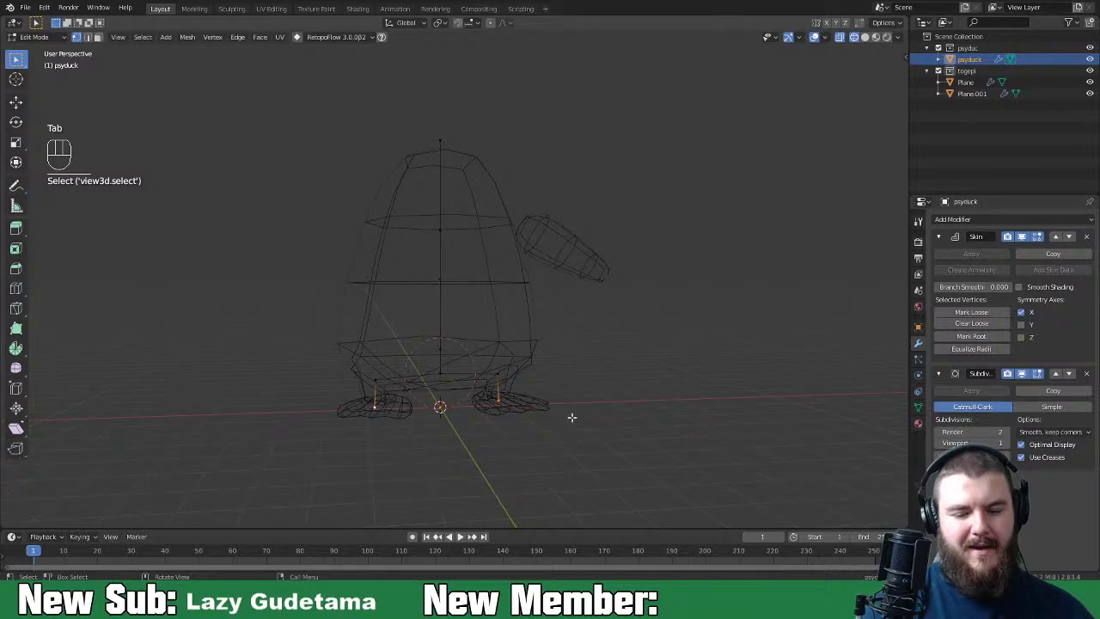
key(ctrl+a)
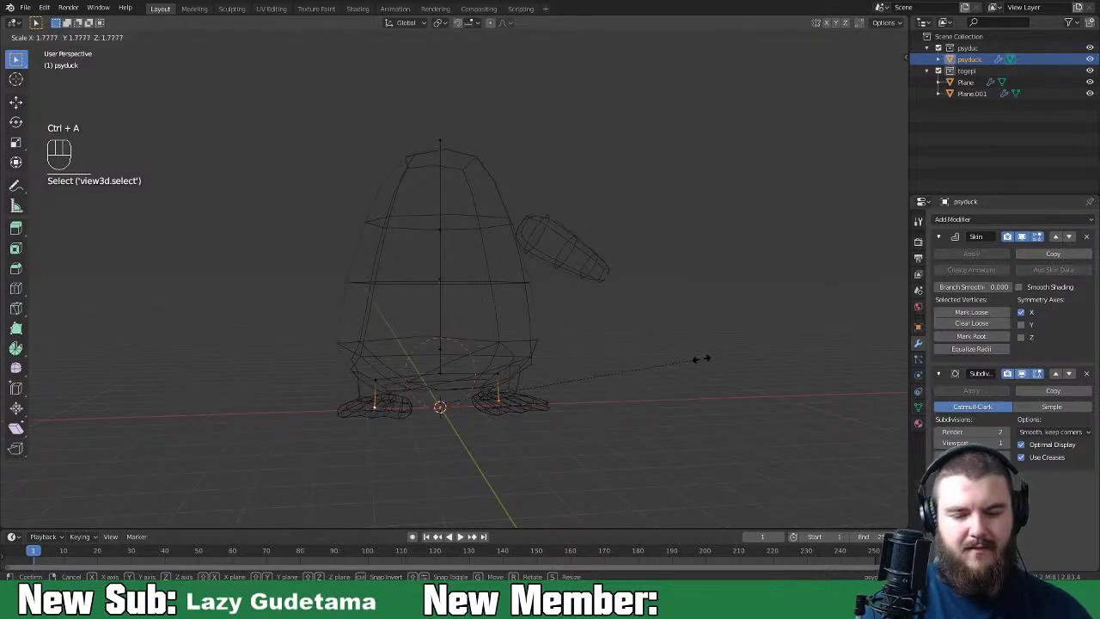
click(615, 364)
Step: Select both hip vertices and enlarge their skin radius
click(497, 378)
shift+click(375, 380)
middle_drag(398, 386, 582, 377)
key(ctrl+a)
click(653, 382)
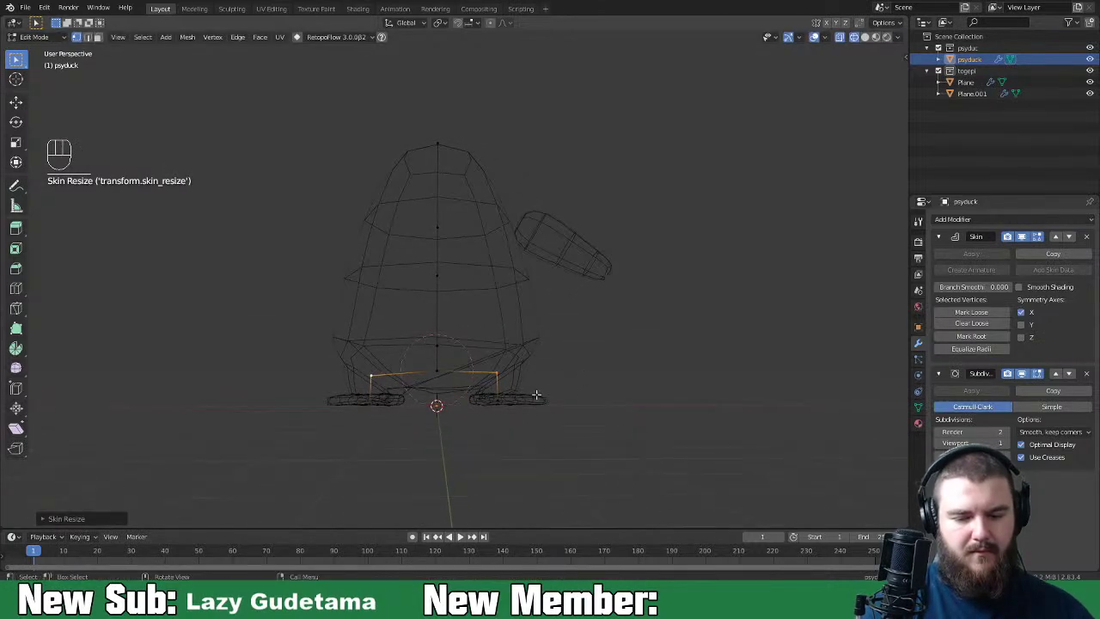
Step: Raise the hip vertices together with the two lowest spine vertices slightly along Z
click(501, 402)
mouse_move(491, 409)
middle_down()
mouse_move(471, 437)
mouse_move(486, 430)
middle_up()
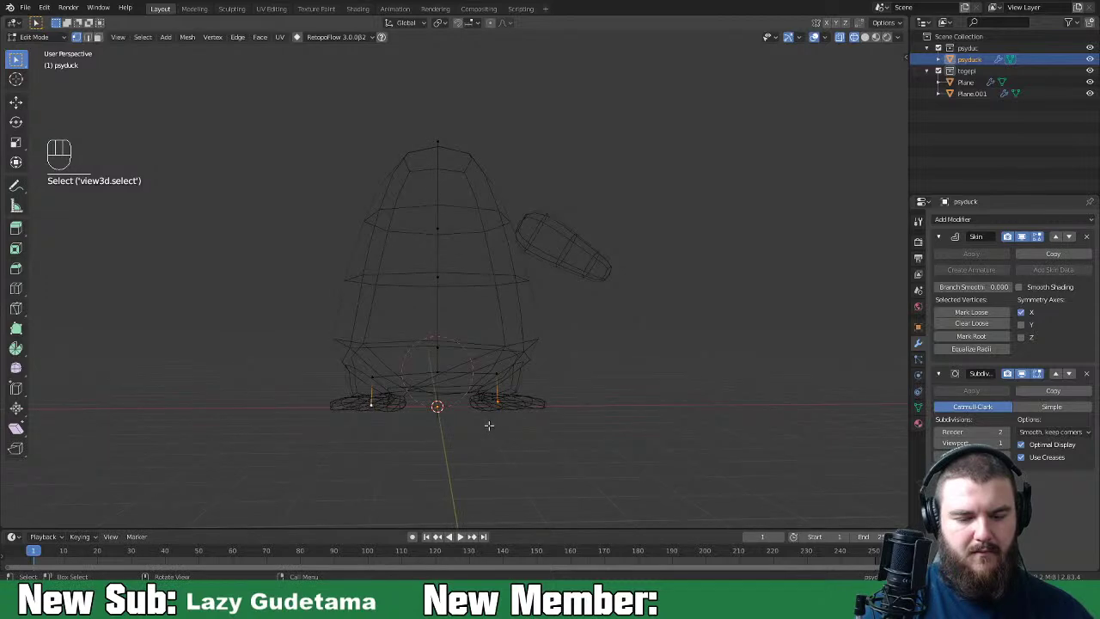
shift+click(439, 372)
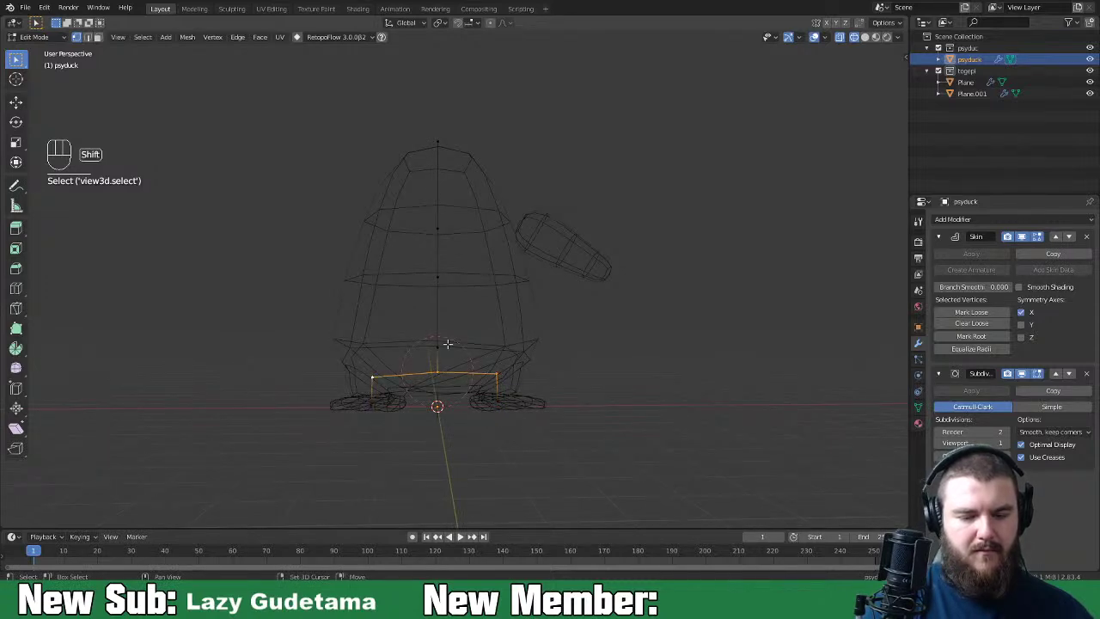
key(g)
key(z)
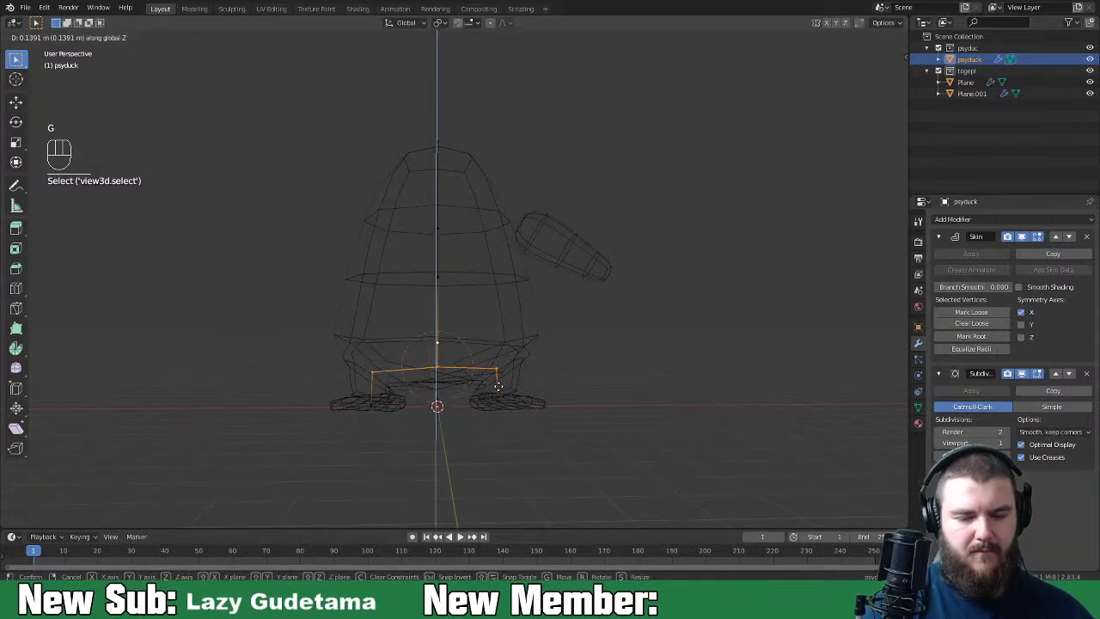
click(499, 387)
Step: Select the two hip vertices and bring them slightly closer together along X
middle_drag(507, 382, 481, 374)
click(459, 368)
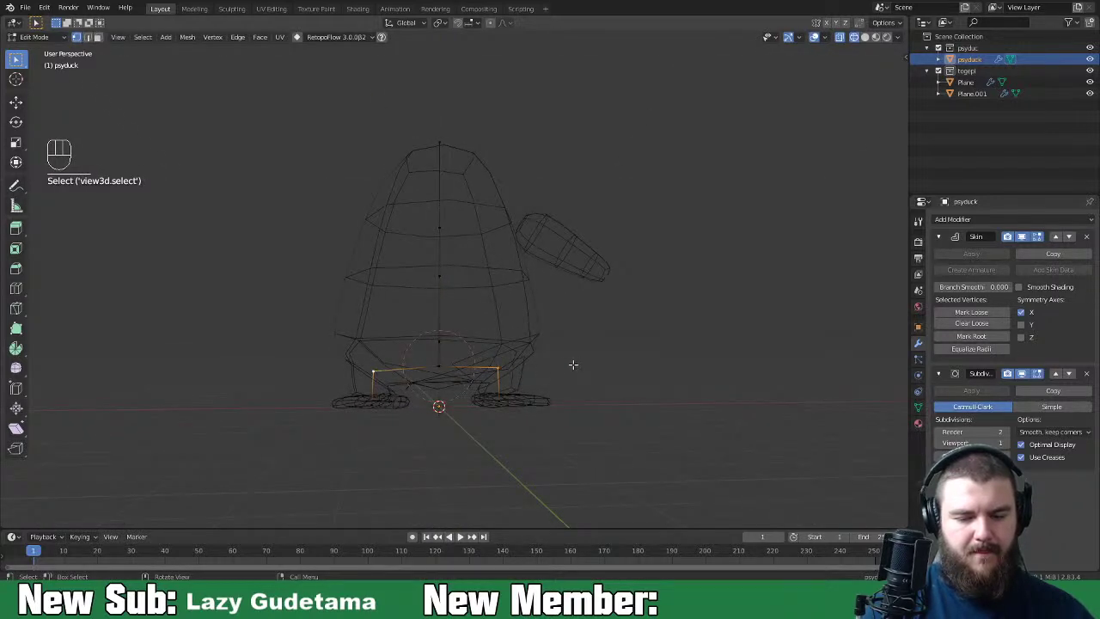
key(g)
key(Escape)
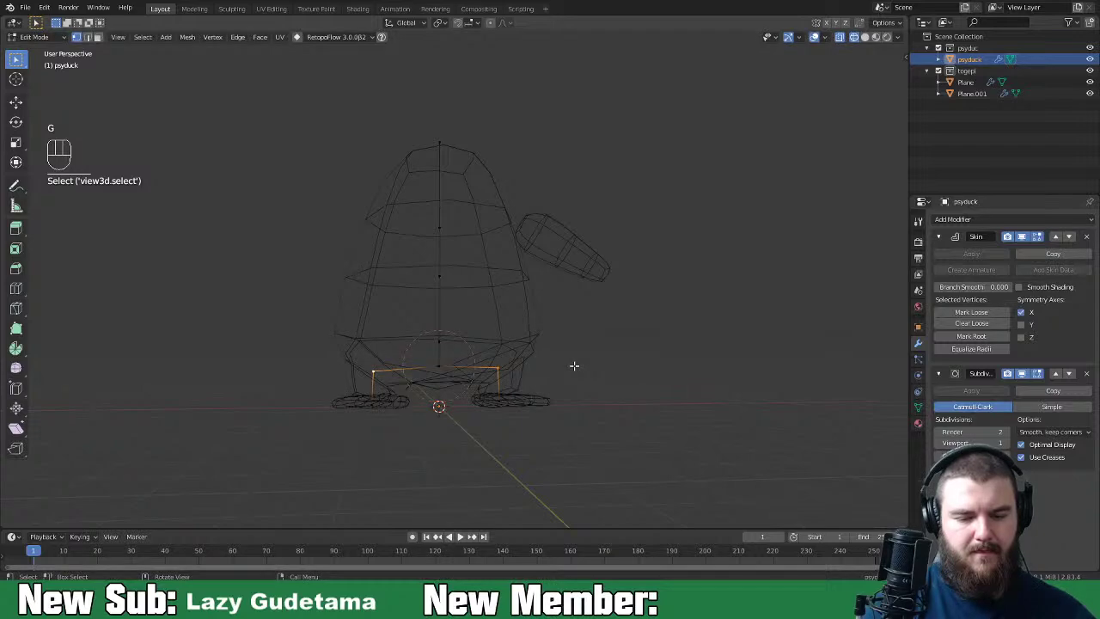
key(s)
key(x)
click(571, 350)
middle_drag(580, 366, 614, 347)
Step: Return to Object Mode in solid shading and lower the feet slightly along Z
key(Tab)
click(864, 37)
middle_drag(679, 352, 696, 378)
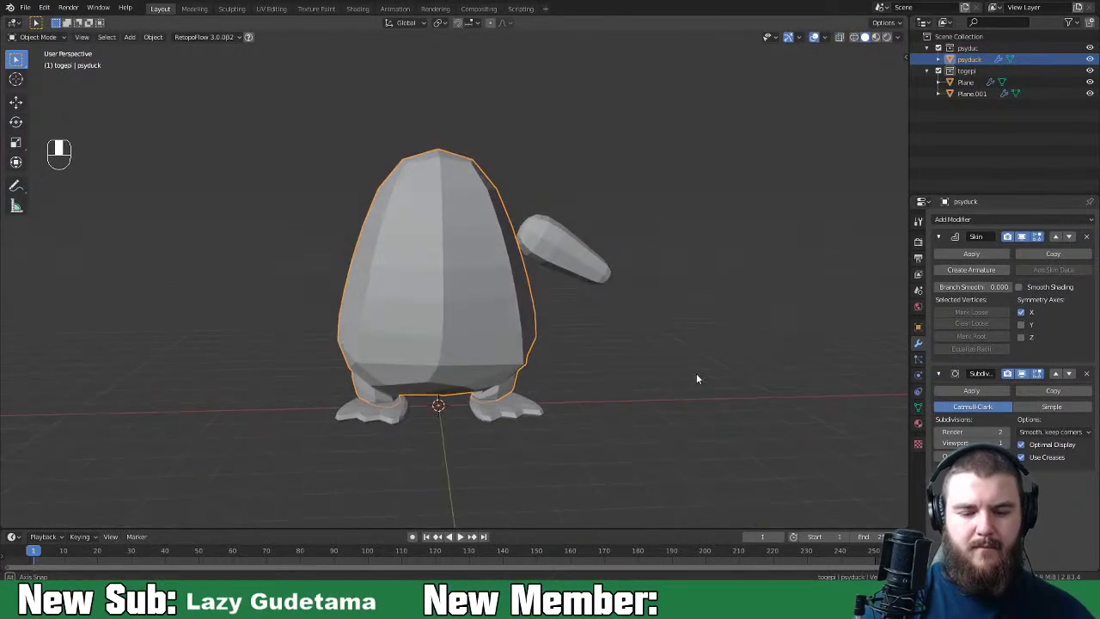
click(511, 413)
key(g)
key(z)
click(559, 407)
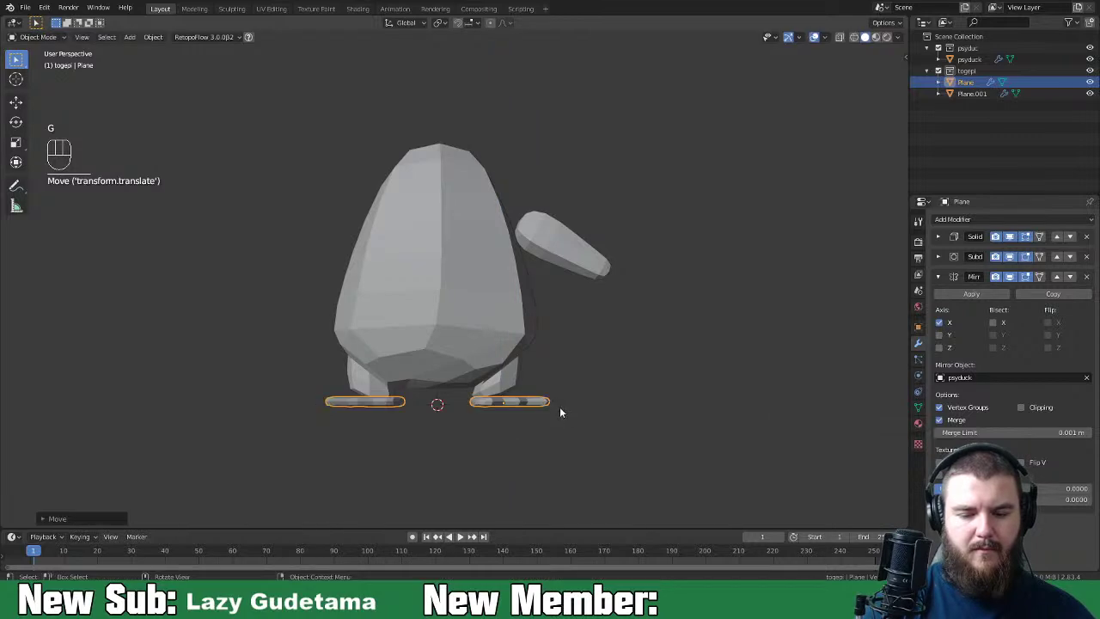
Step: Edit the body, move the two lower leg vertices to the feet and spread them along X by about 1.19
click(550, 404)
key(Tab)
click(507, 406)
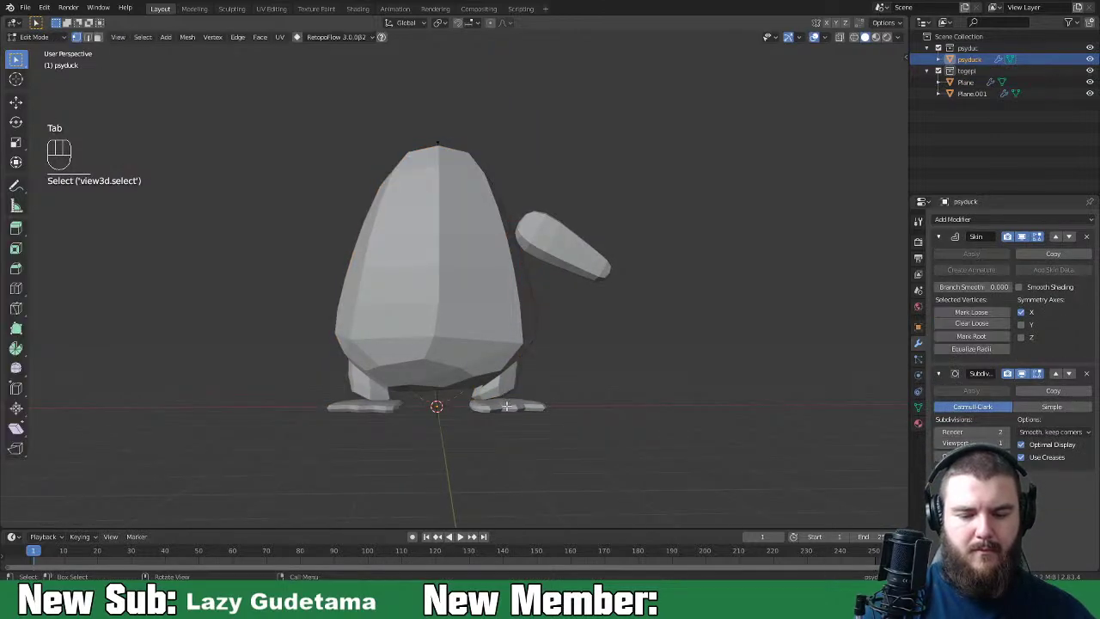
shift+click(504, 406)
key(g)
click(522, 408)
key(s)
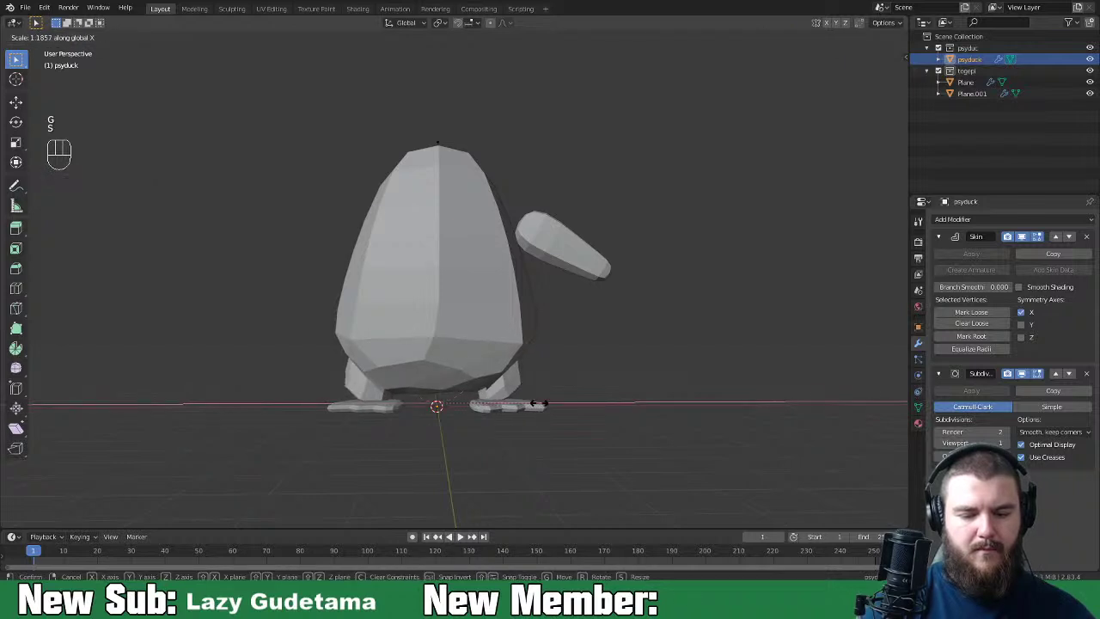
click(539, 403)
Step: Try to rotate one lower leg vertex in front view, and switch to wireframe shading
mouse_move(545, 401)
middle_down()
mouse_move(499, 413)
mouse_move(422, 400)
mouse_move(545, 412)
mouse_move(562, 401)
middle_up()
click(489, 400)
key(KP_1)
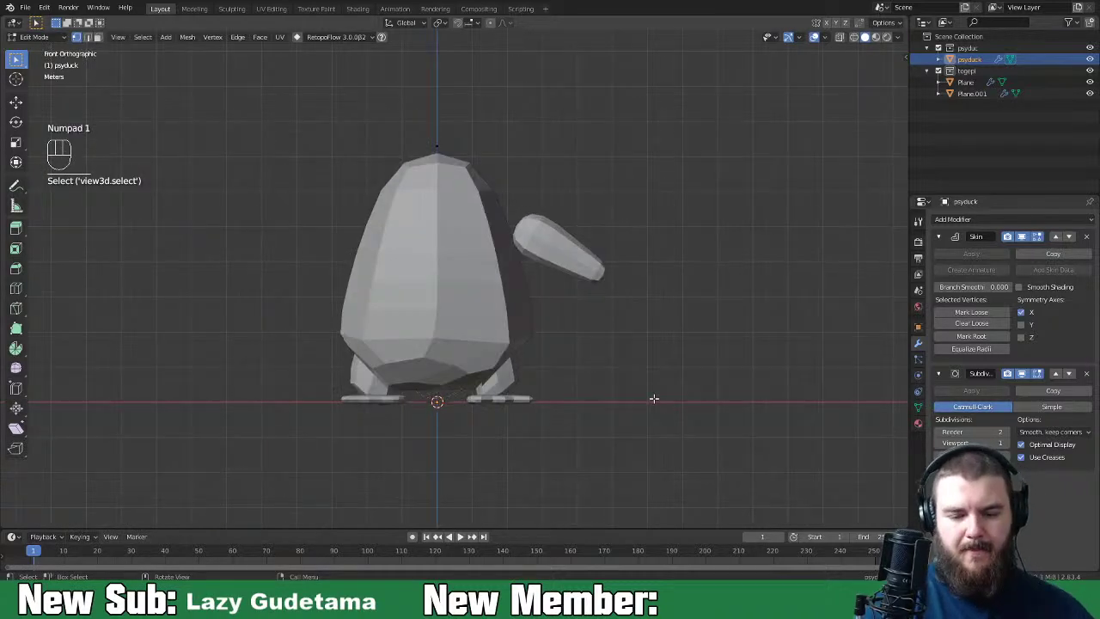
key(r)
click(645, 412)
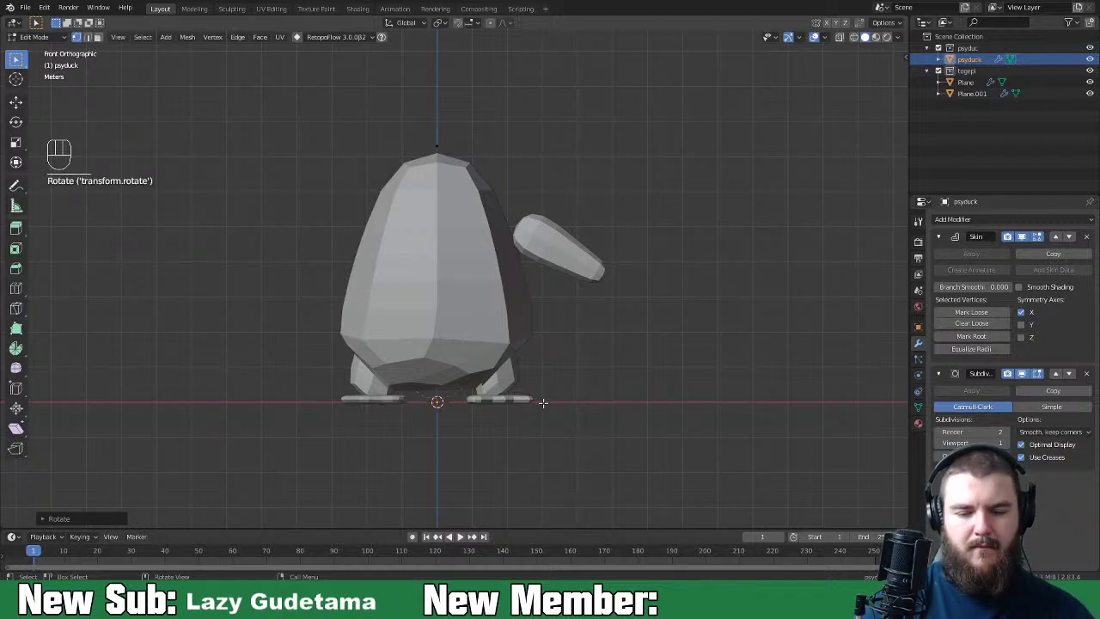
key(shift+z)
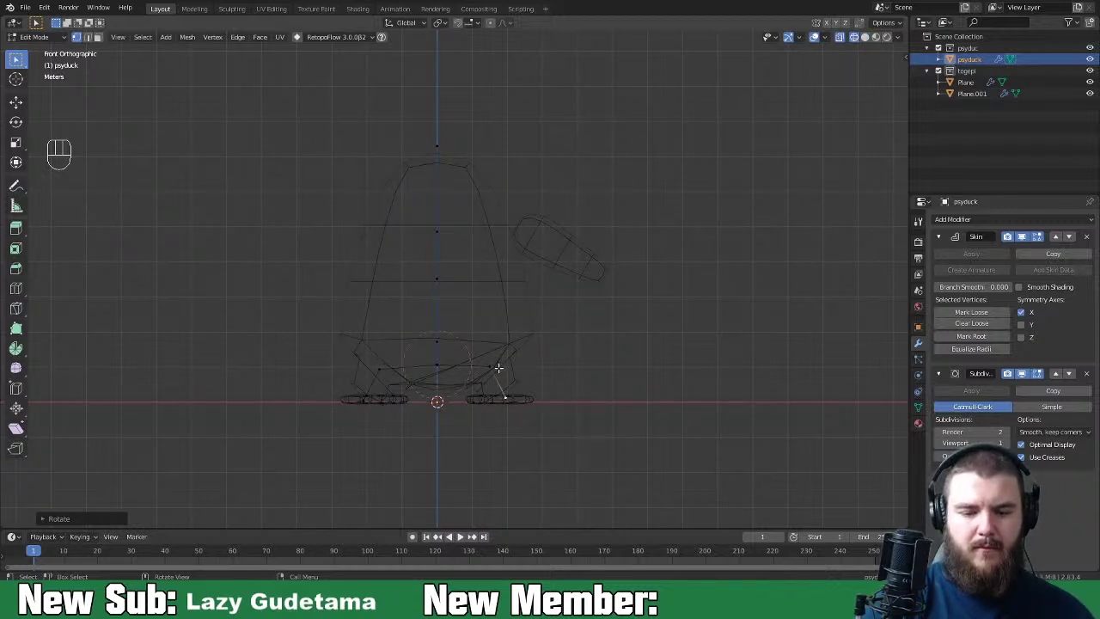
Step: Move the ankle and knee vertices of one leg so its lower segment stands upright over the foot in front view
click(515, 391)
key(g)
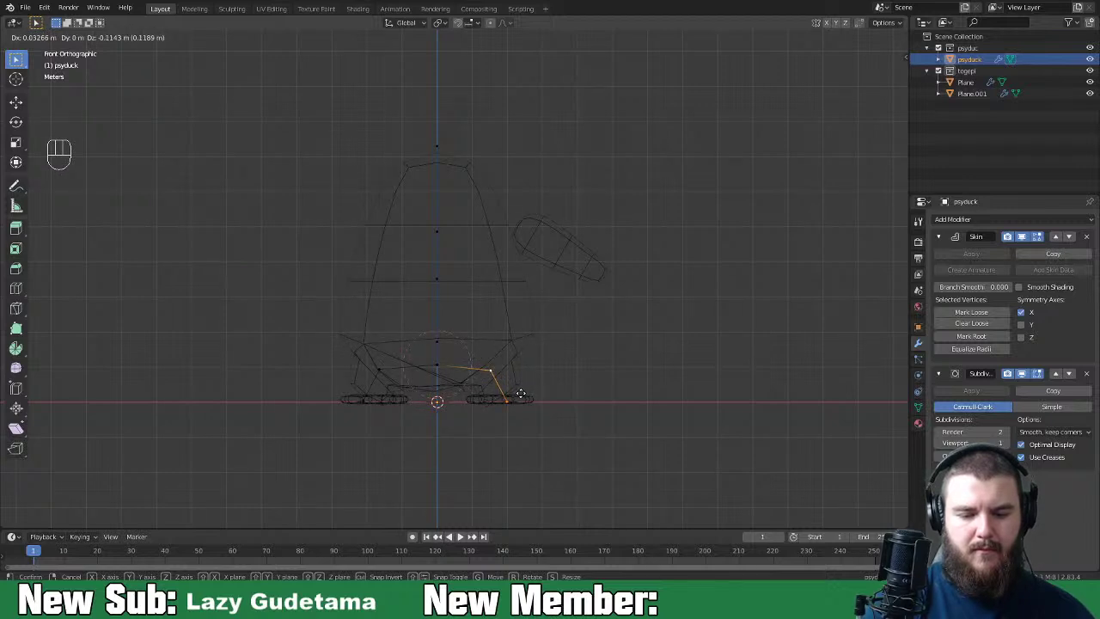
click(512, 394)
click(507, 396)
key(g)
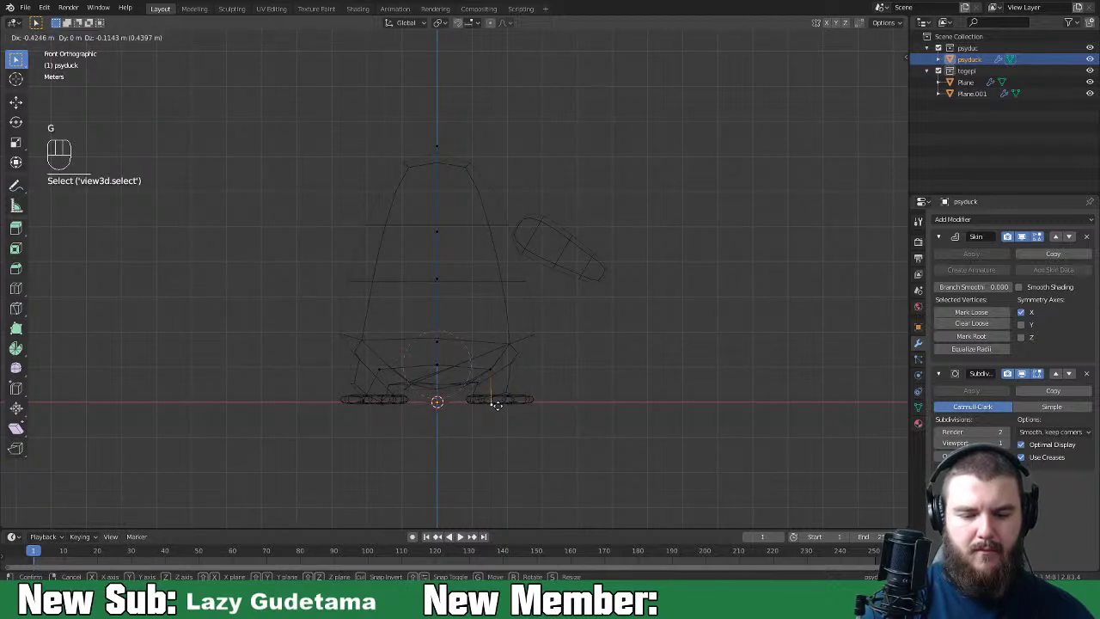
click(493, 396)
click(491, 371)
key(g)
click(502, 375)
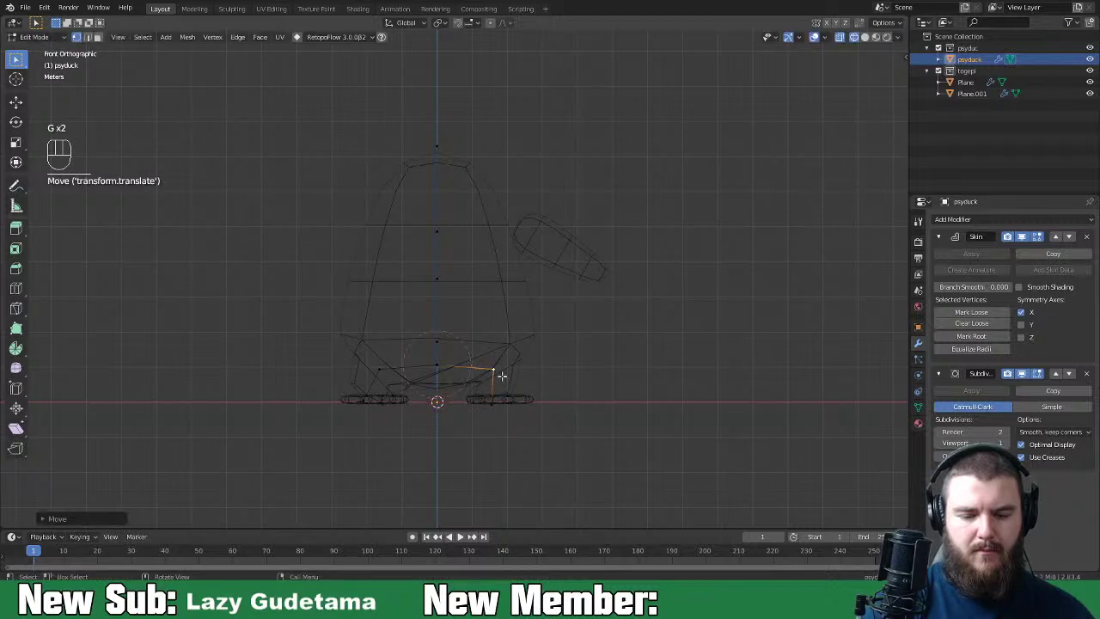
Step: Scale the knee and ankle vertex pair of each leg along X to line them up vertically
click(495, 401)
key(s)
key(x)
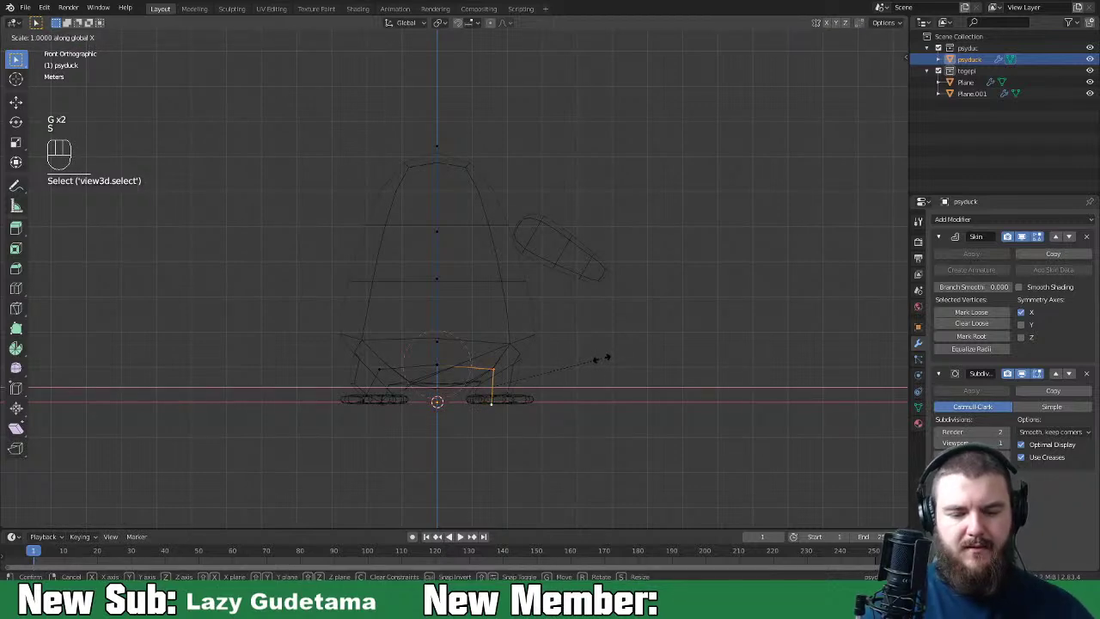
click(471, 397)
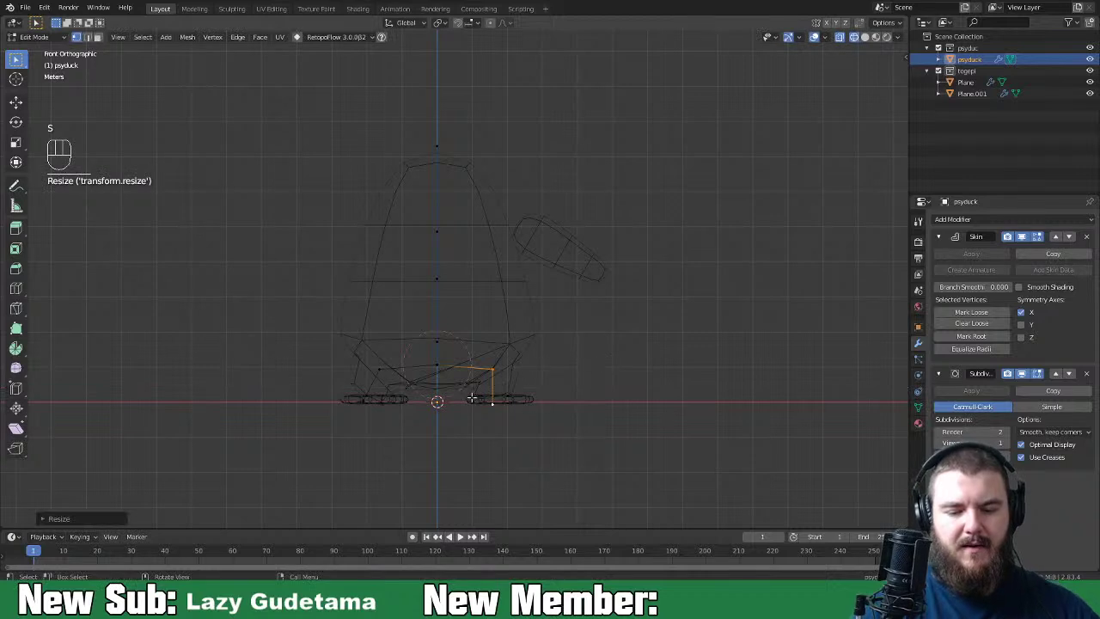
click(380, 367)
key(s)
key(x)
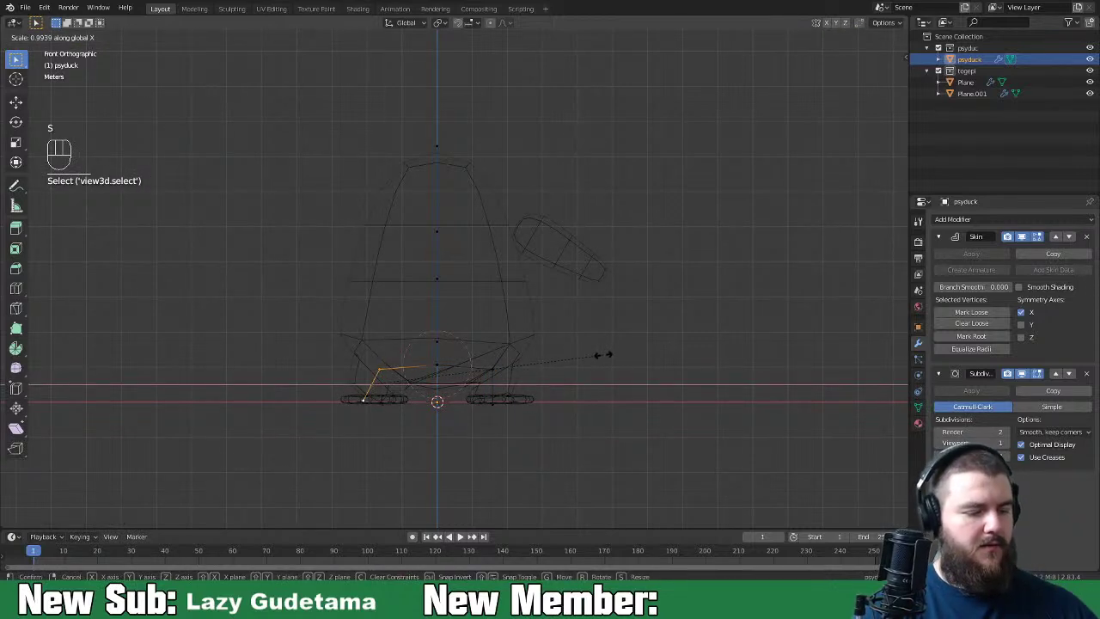
click(603, 356)
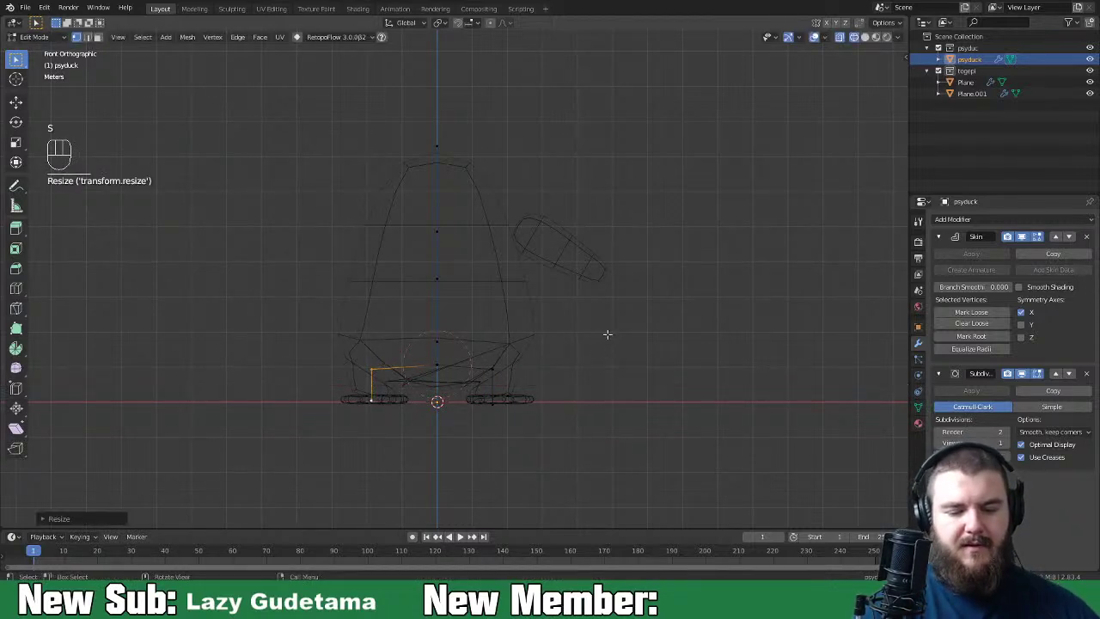
Step: Select both ankle vertices and raise them slightly along Z to the level of the feet
middle_drag(551, 416, 507, 446)
click(864, 37)
mouse_move(692, 256)
middle_down()
mouse_move(655, 355)
mouse_move(712, 327)
mouse_move(819, 338)
mouse_move(773, 351)
middle_up()
middle_drag(698, 356, 499, 422)
click(498, 373)
shift+click(370, 379)
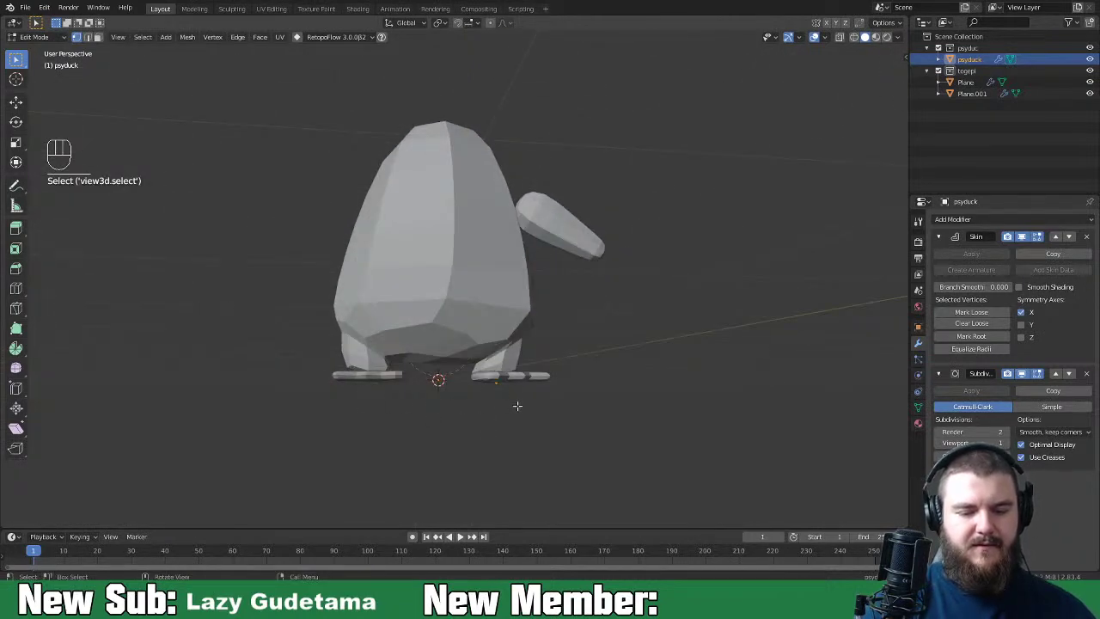
click(854, 37)
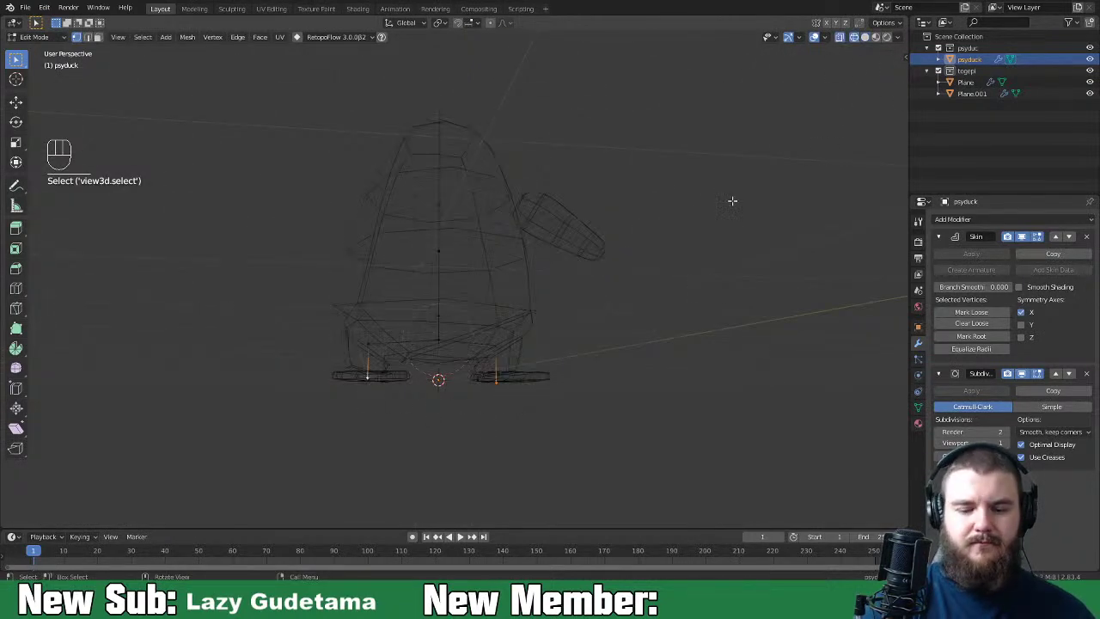
key(g)
key(z)
click(533, 401)
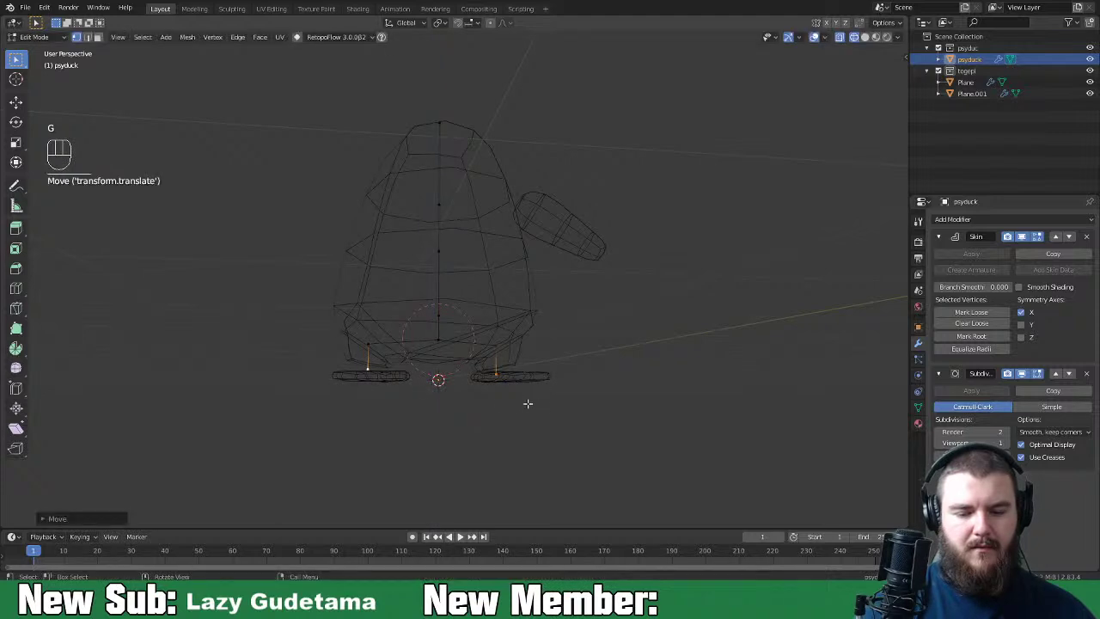
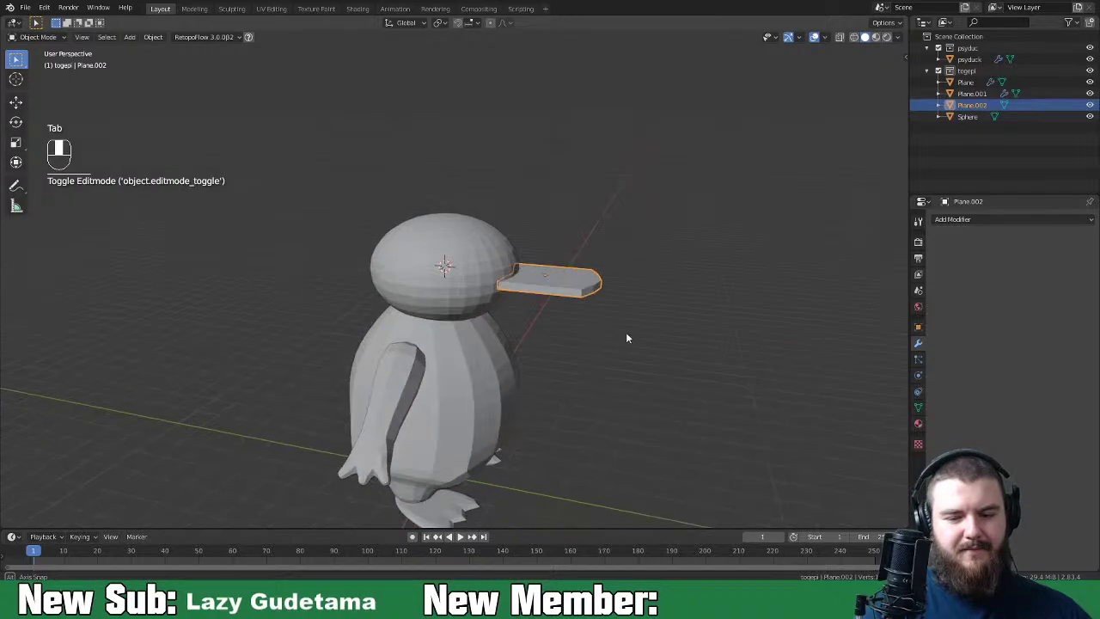
Step: Lower the beak object slightly along Z against the head
key(g)
key(z)
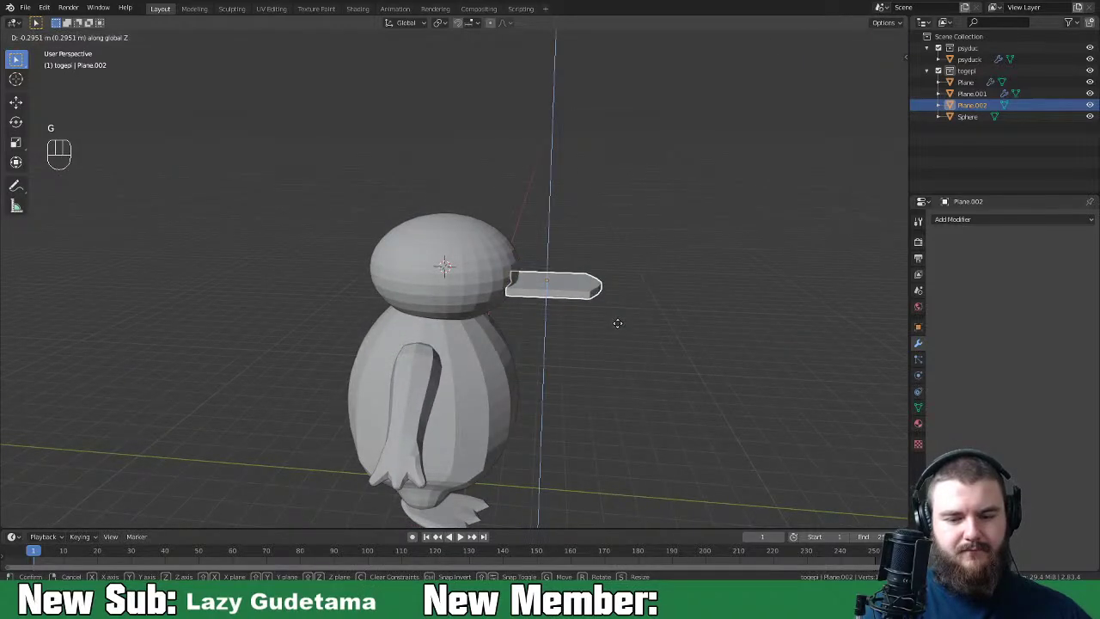
click(616, 330)
Step: Bend the beak's side edges down about 0.2 m along Z using smooth proportional editing with size 0.75
middle_drag(663, 307, 552, 335)
key(Tab)
key(3)
click(445, 296)
key(g)
key(z)
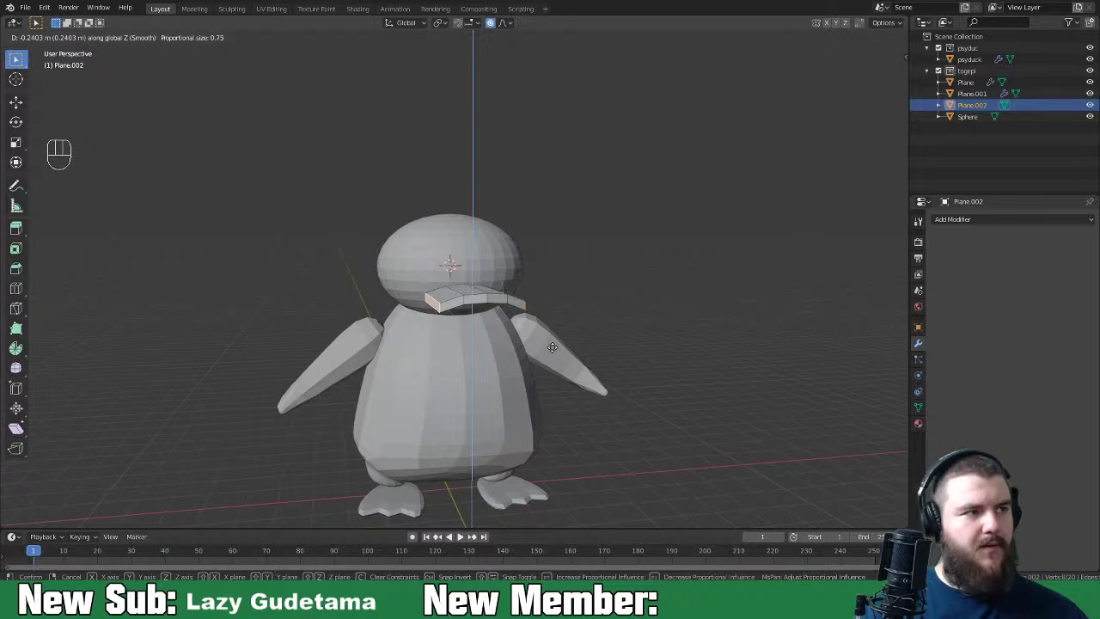
click(559, 344)
Step: Return to Object Mode and move the beak along Y further into the head
middle_drag(558, 343, 437, 384)
scroll(437, 384, up, 2)
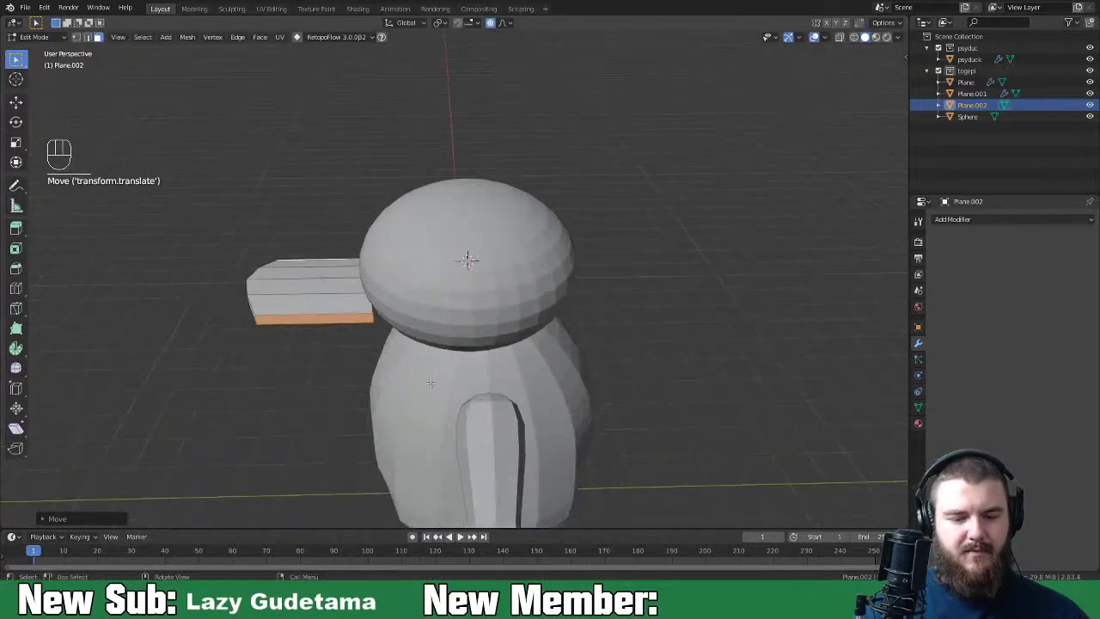
key(Tab)
key(g)
key(y)
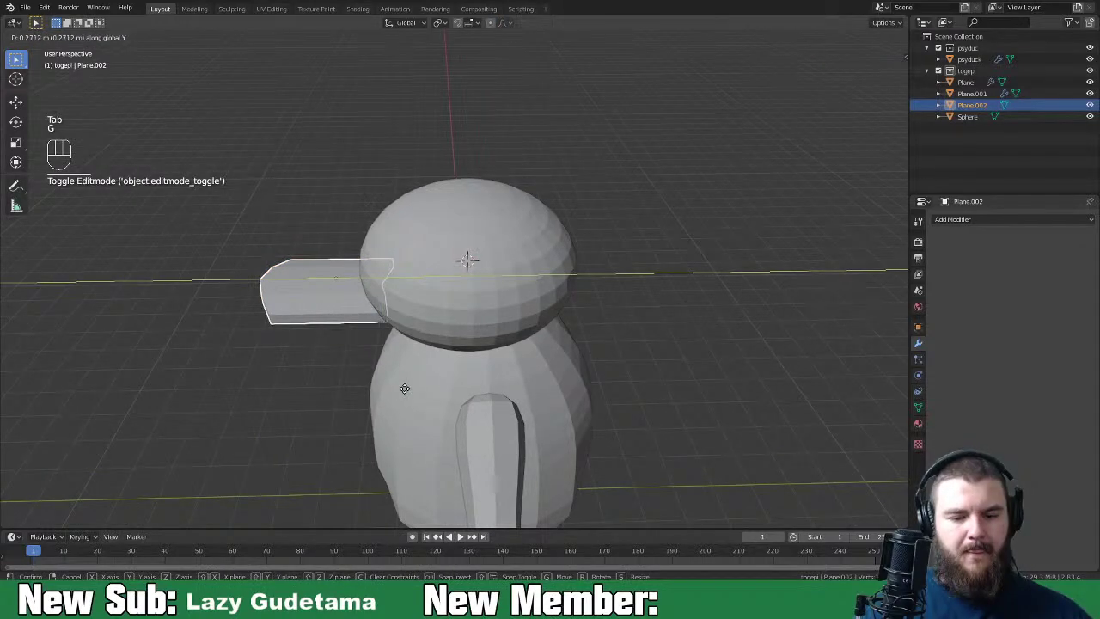
click(411, 384)
Step: Edit the beak and bevel its two front corner edges with an offset of 0.695 m
middle_drag(414, 382, 455, 391)
key(Tab)
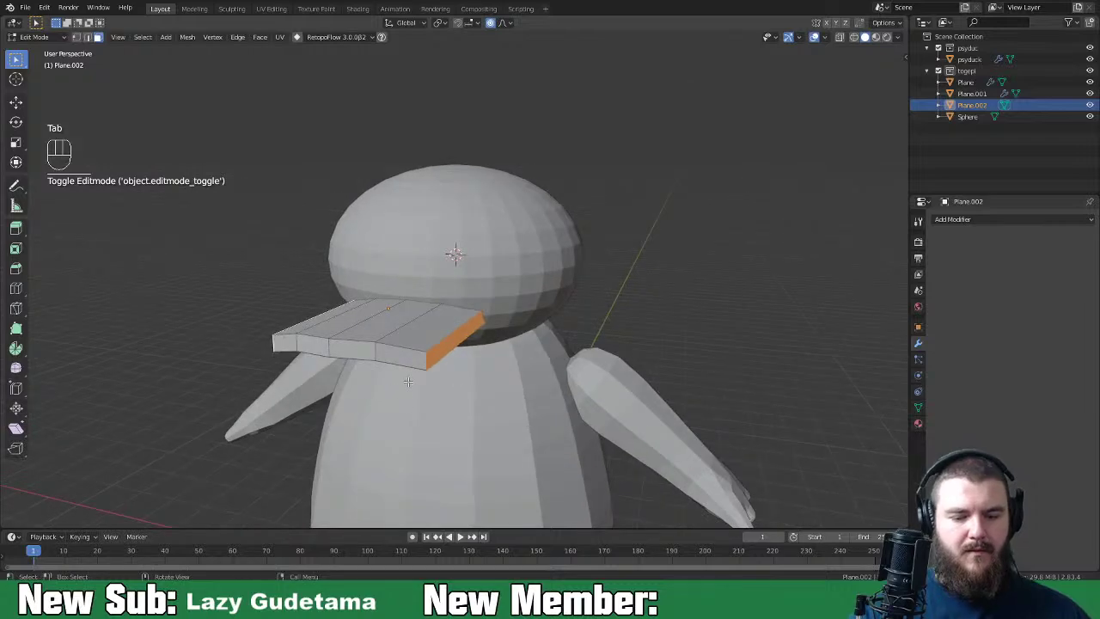
click(352, 348)
middle_drag(546, 359, 491, 386)
click(420, 381)
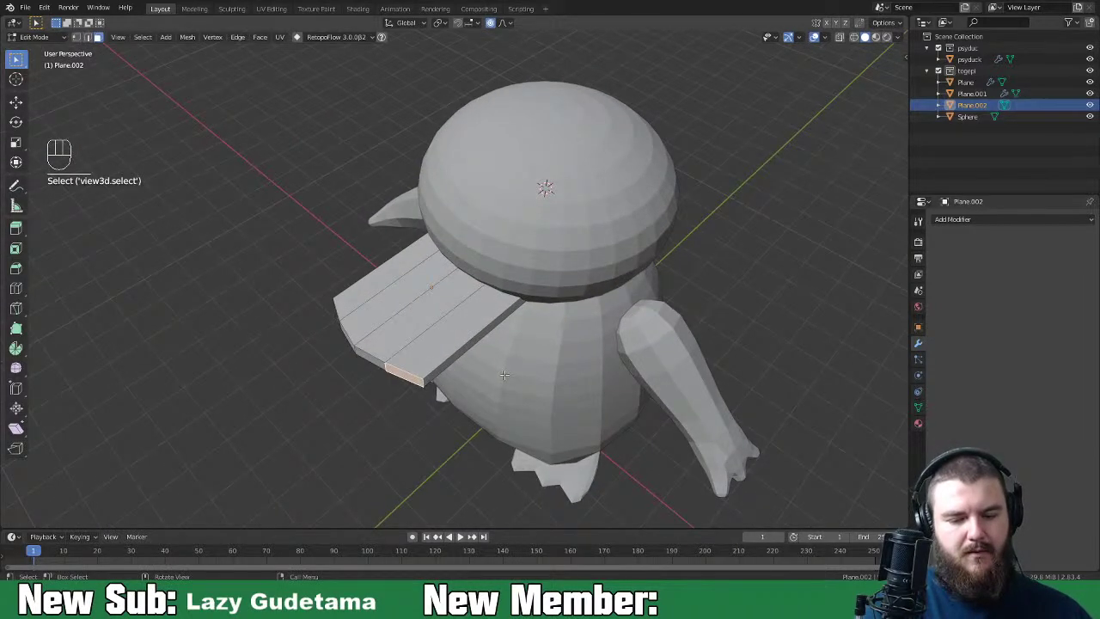
key(2)
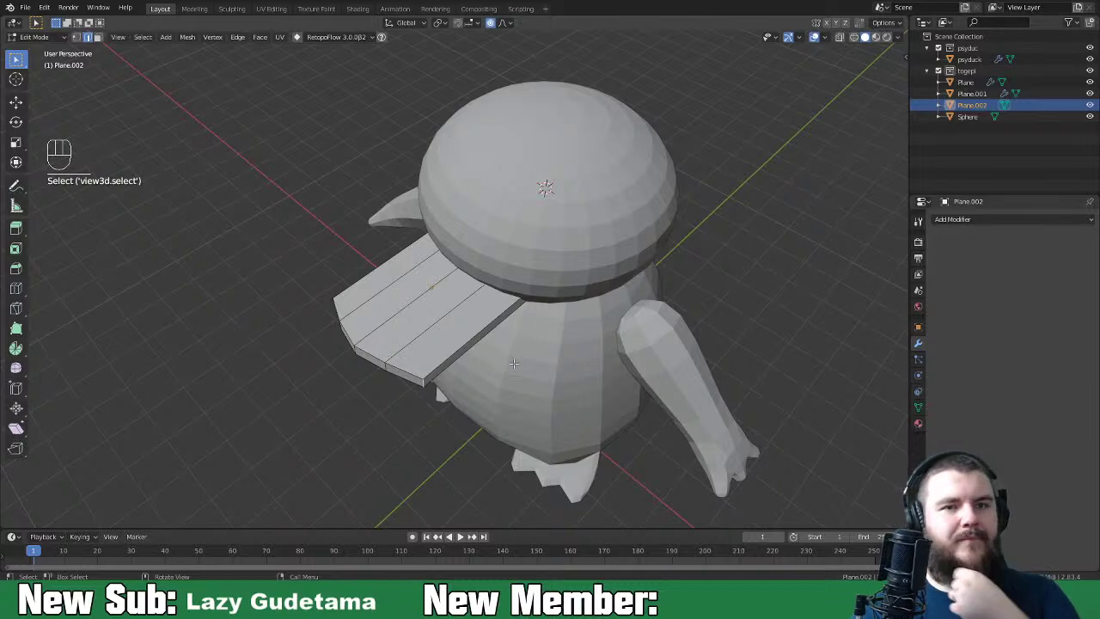
middle_drag(518, 366, 563, 311)
click(560, 311)
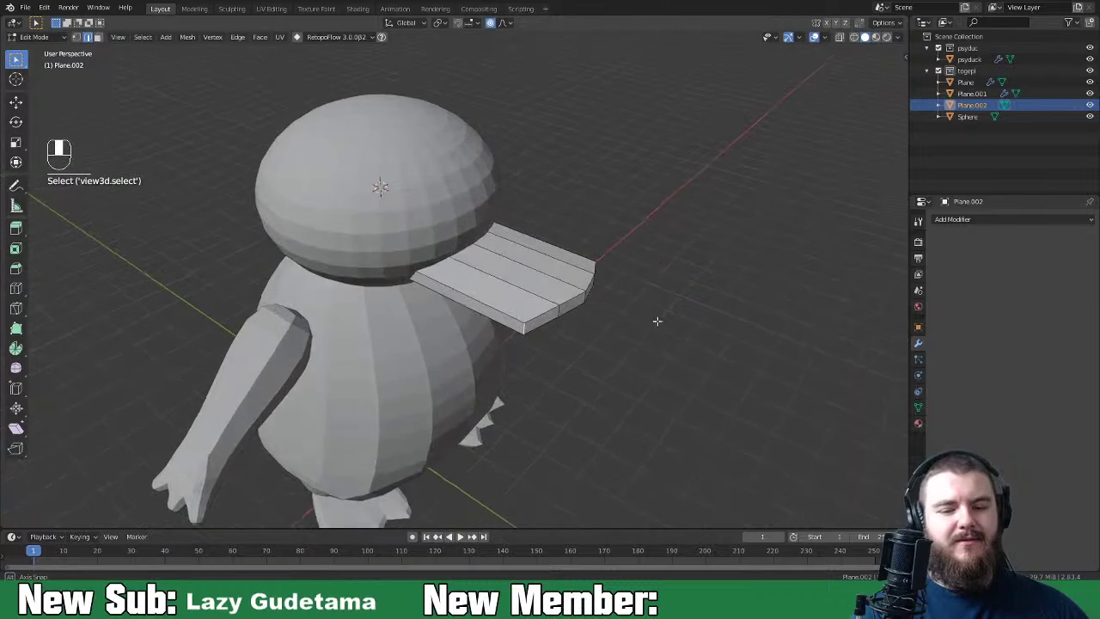
key(ctrl+b)
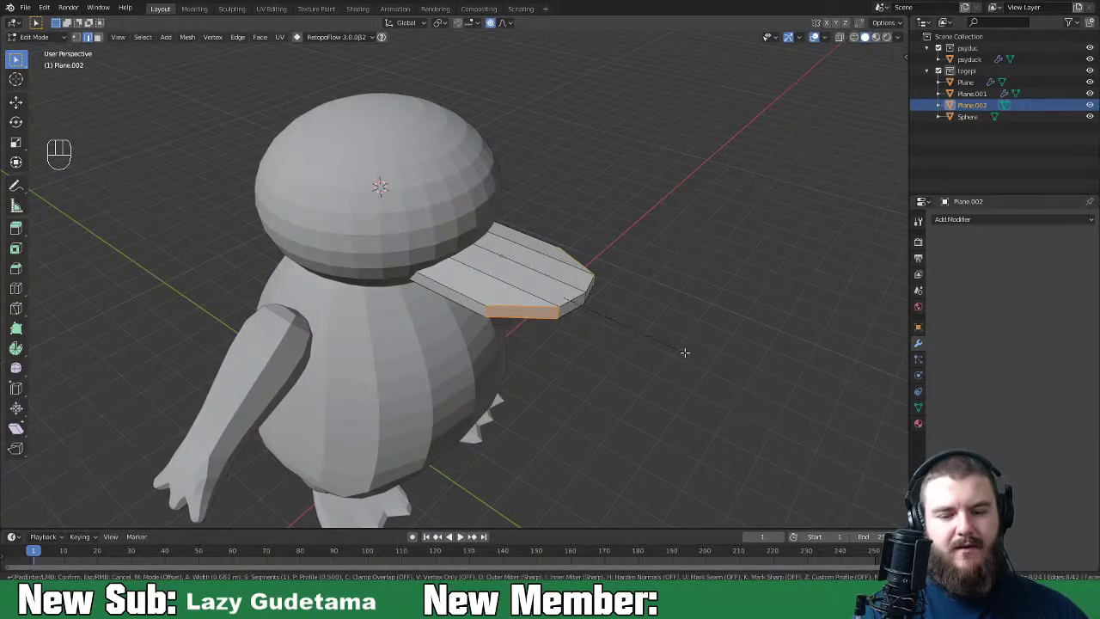
click(684, 352)
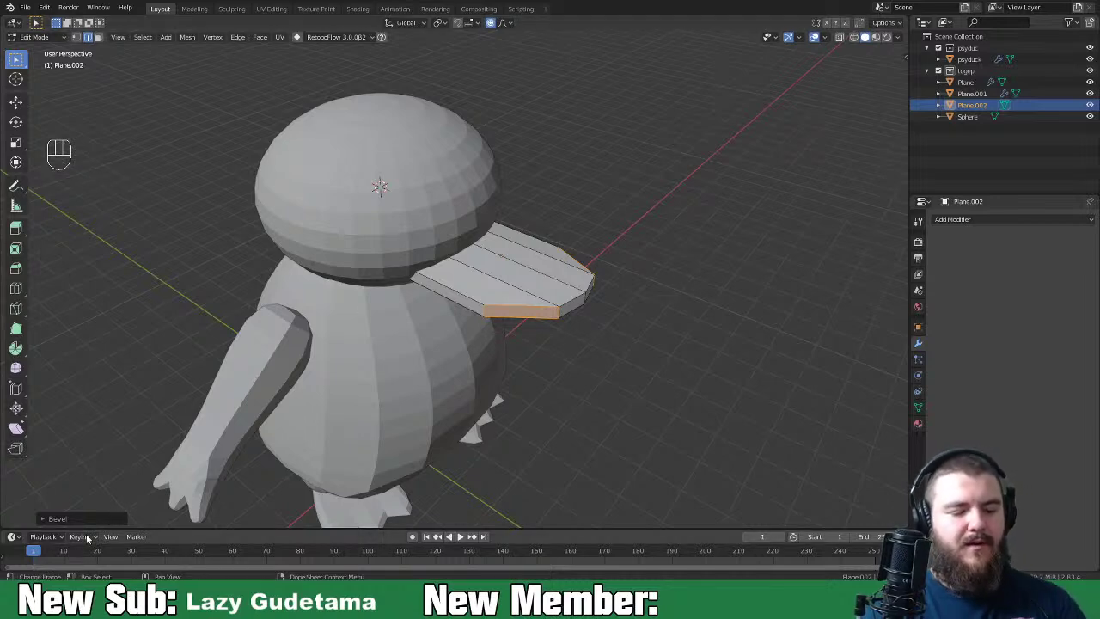
Step: Round the beak's corner bevel by setting its segments to 3
click(51, 518)
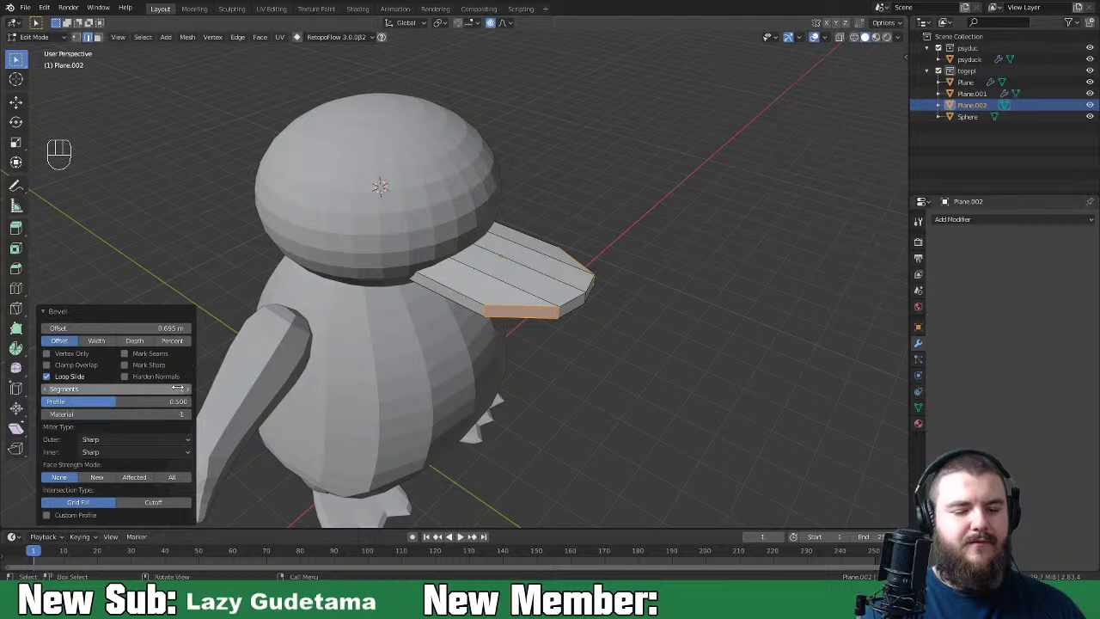
click(188, 389)
click(189, 389)
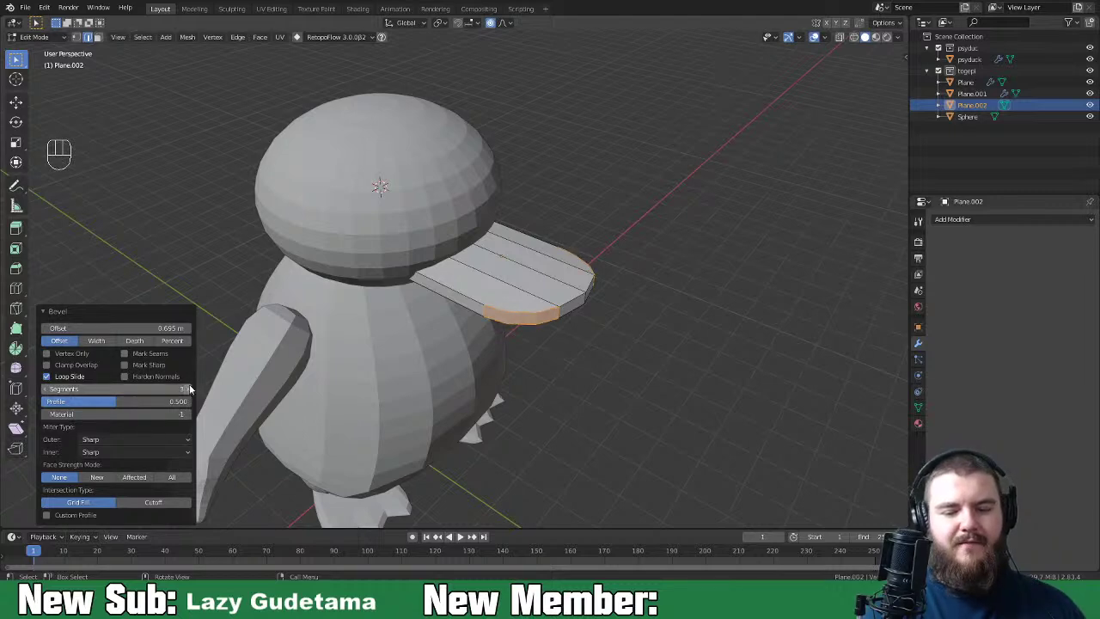
Step: Connect opposite side vertices across the beak's top face with two cross edges through the rounded front
middle_drag(594, 259, 684, 311)
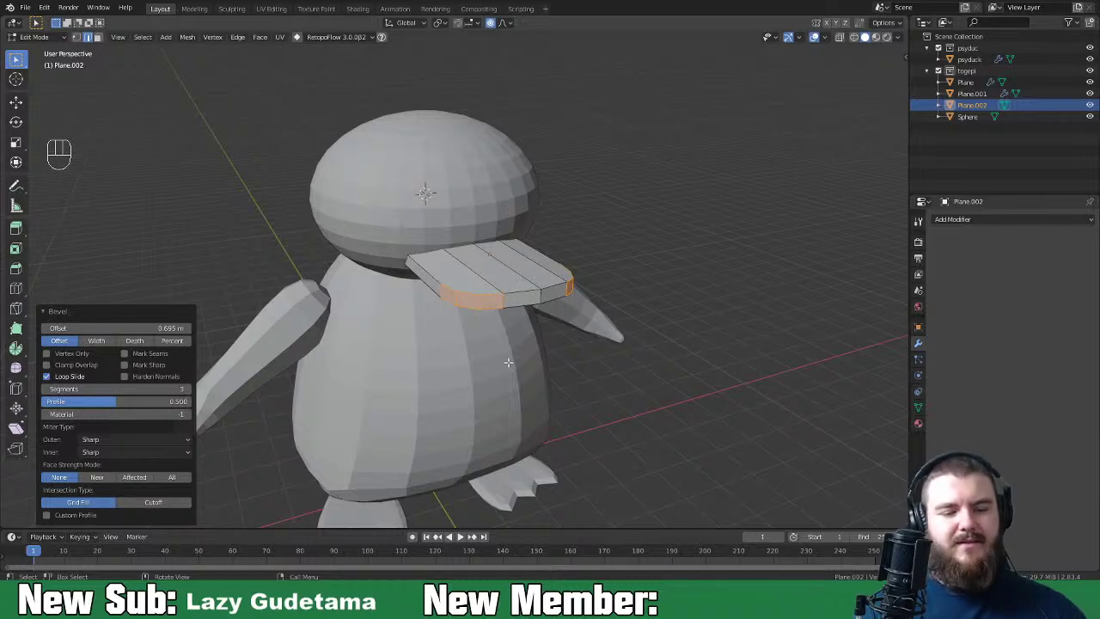
middle_drag(624, 339, 610, 309)
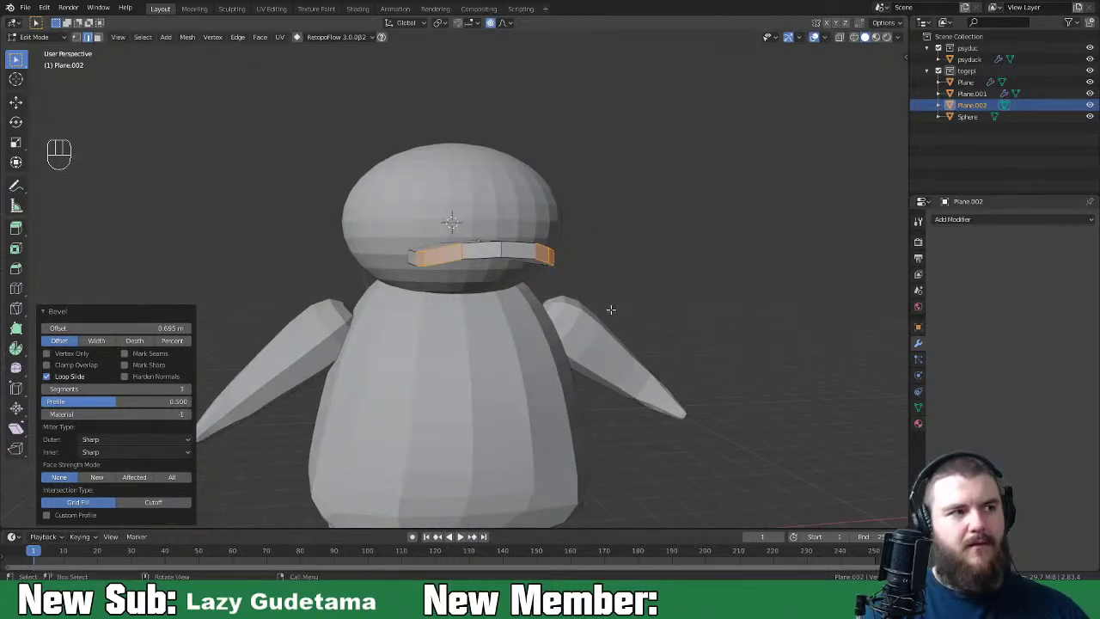
middle_drag(590, 348, 496, 374)
key(ctrl+r)
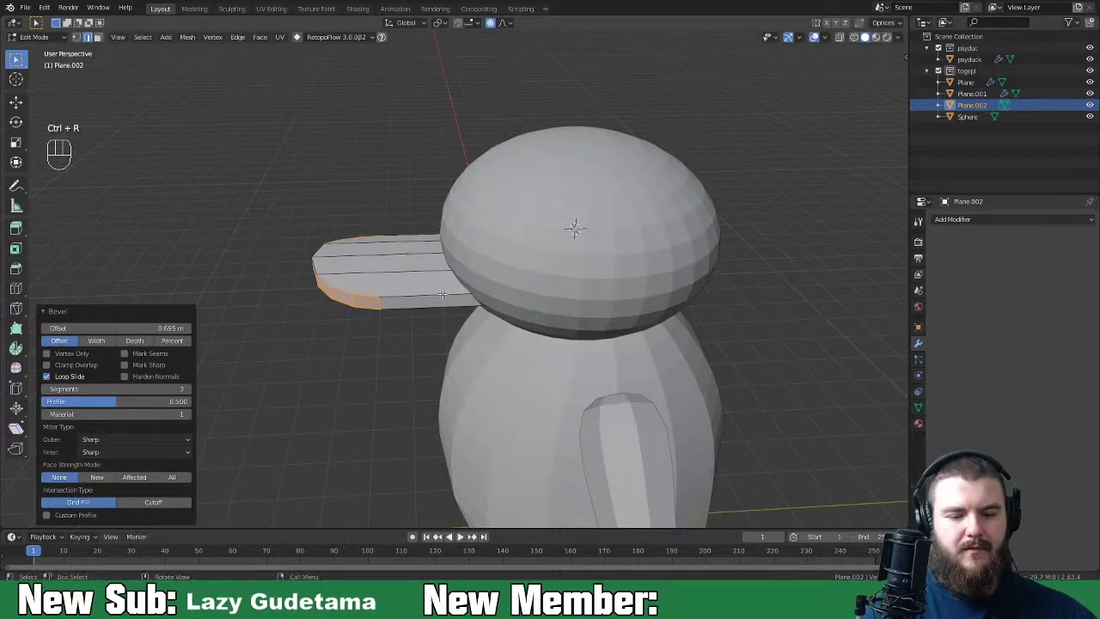
middle_drag(415, 319, 558, 305)
key(1)
click(451, 351)
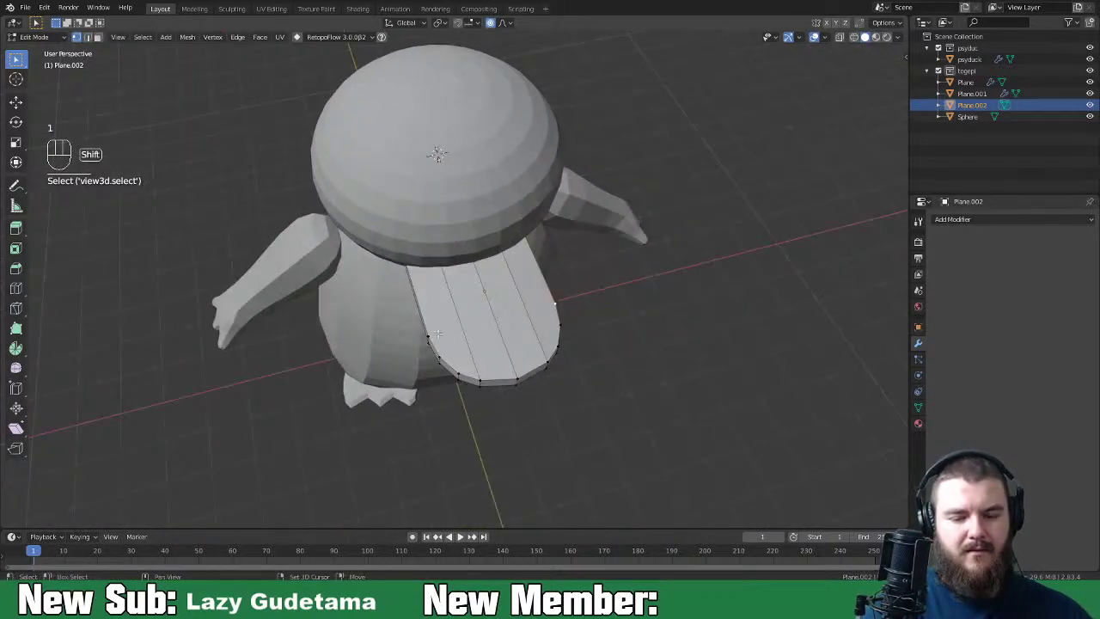
key(j)
middle_drag(600, 343, 587, 370)
click(547, 337)
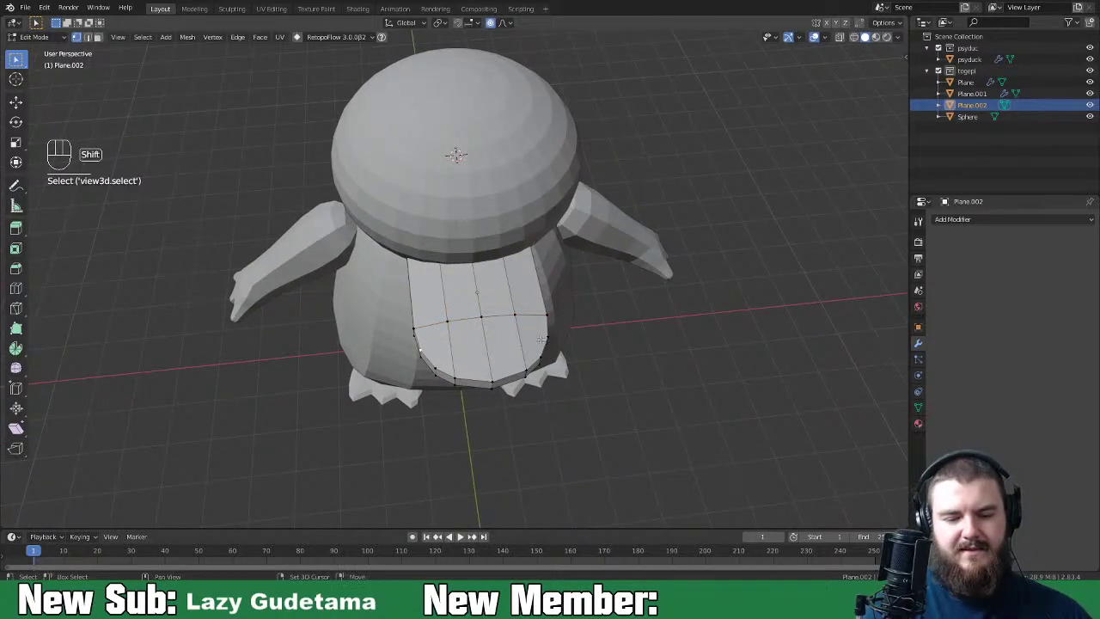
key(j)
Step: Connect the matching opposite side vertices across the underside of the beak
middle_drag(594, 338, 583, 235)
click(435, 211)
shift+click(549, 232)
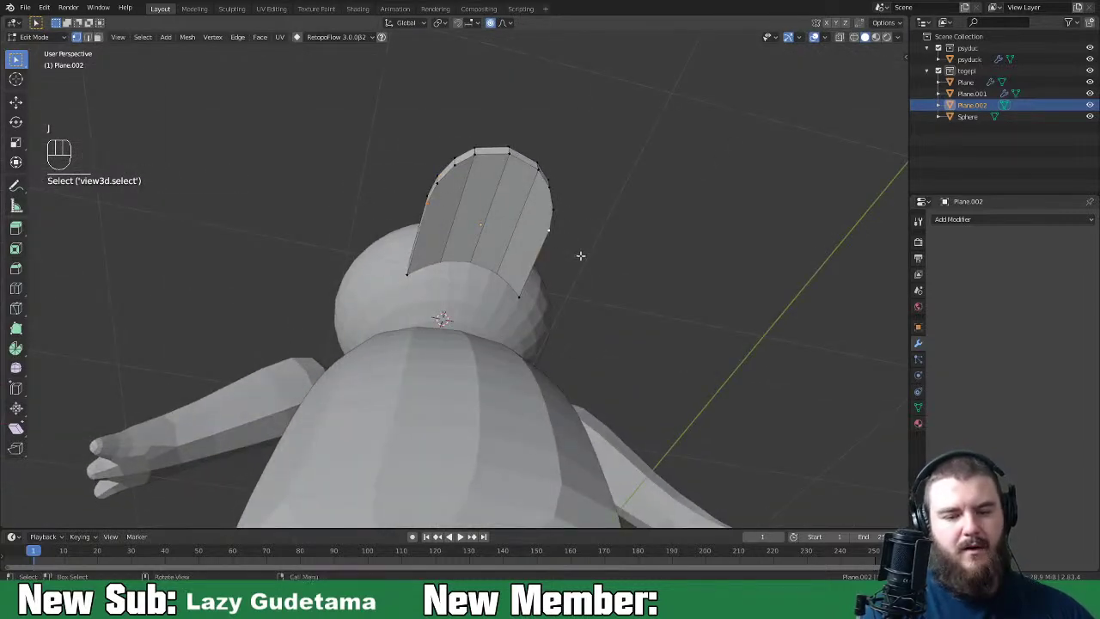
key(j)
click(546, 225)
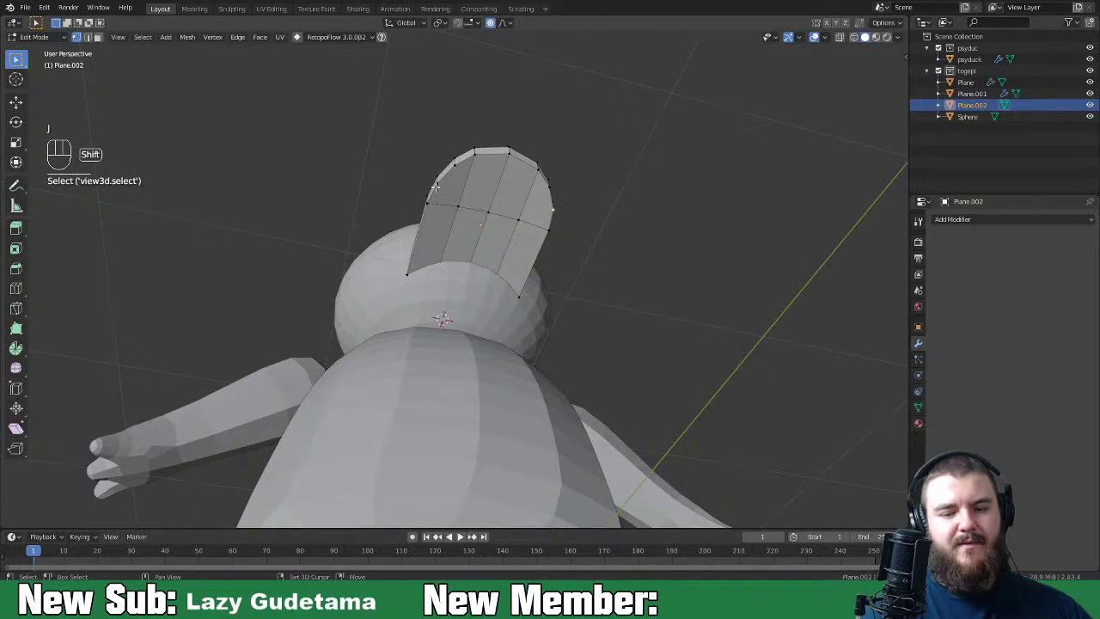
key(j)
click(548, 185)
middle_drag(625, 222, 488, 335)
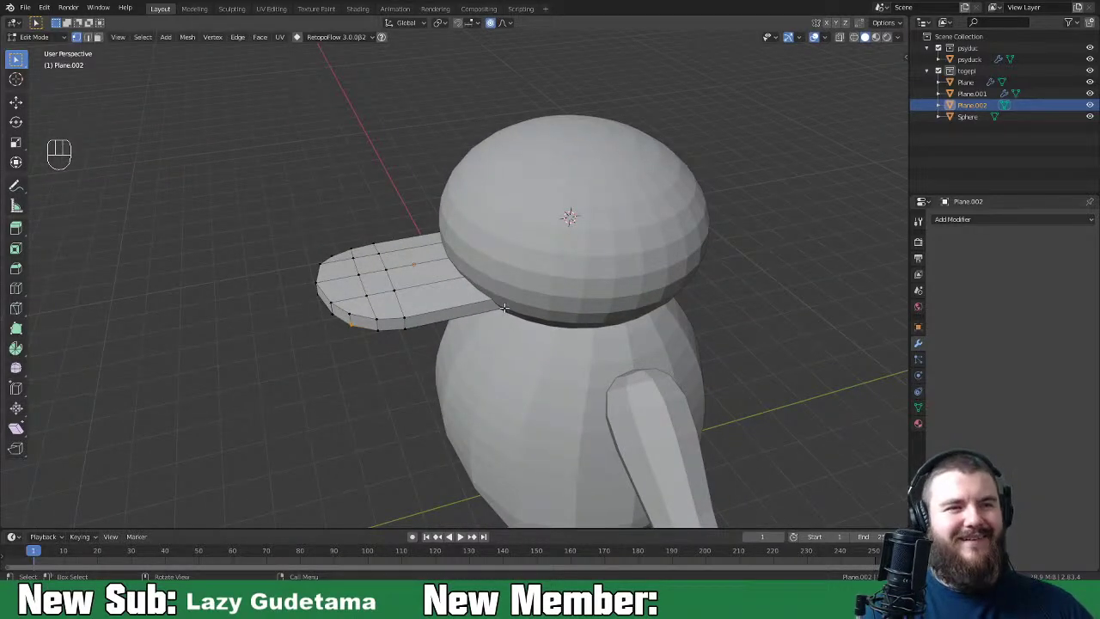
Step: Add a loop cut near the beak's base and raise its top centre vertex 0.205 m along Z with proportional editing
key(ctrl+r)
drag(462, 315, 476, 308)
click(440, 258)
middle_drag(440, 258, 490, 283)
key(g)
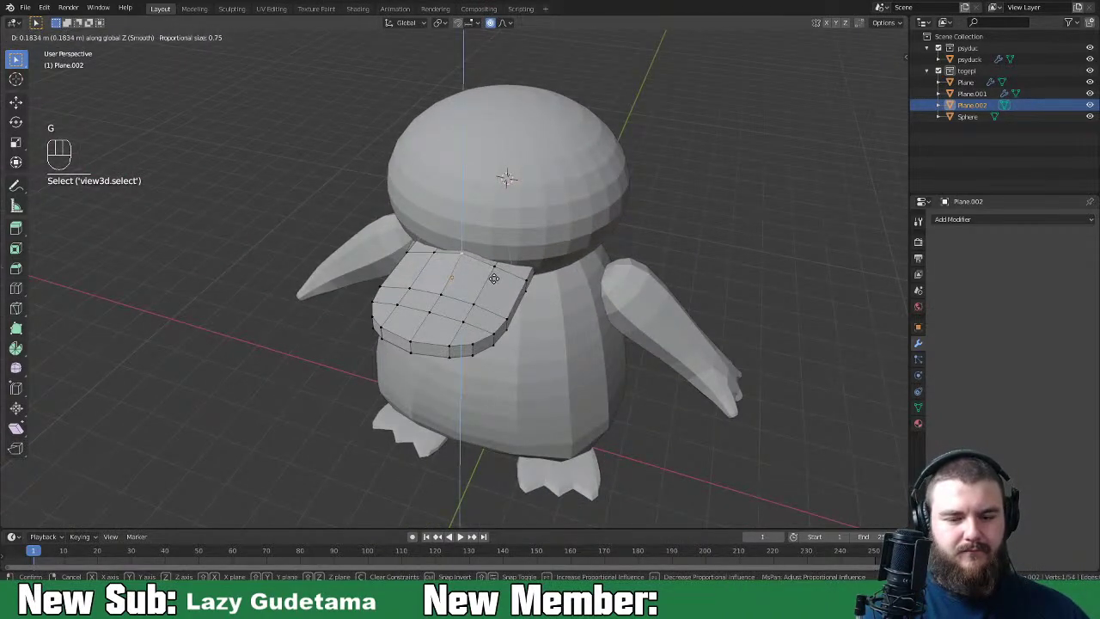
click(494, 278)
Step: Raise the centre vertex midway along the beak's top by 0.107 m along Z with proportional editing
middle_drag(494, 278, 530, 274)
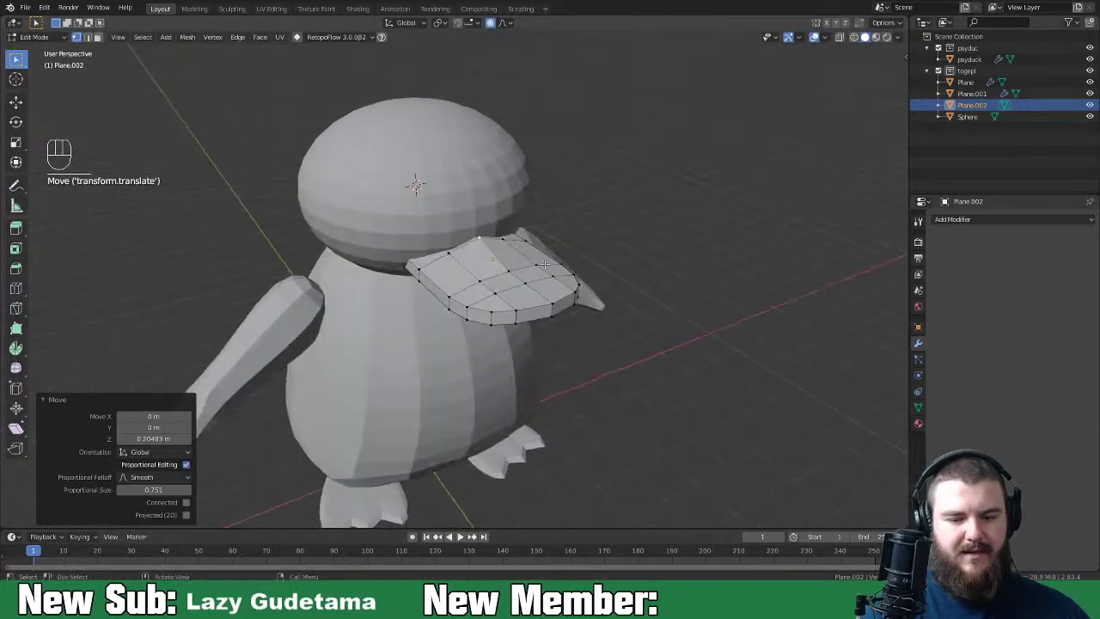
click(530, 273)
key(g)
key(z)
click(535, 270)
mouse_move(535, 270)
middle_down()
mouse_move(685, 229)
mouse_move(613, 228)
mouse_move(525, 273)
middle_up()
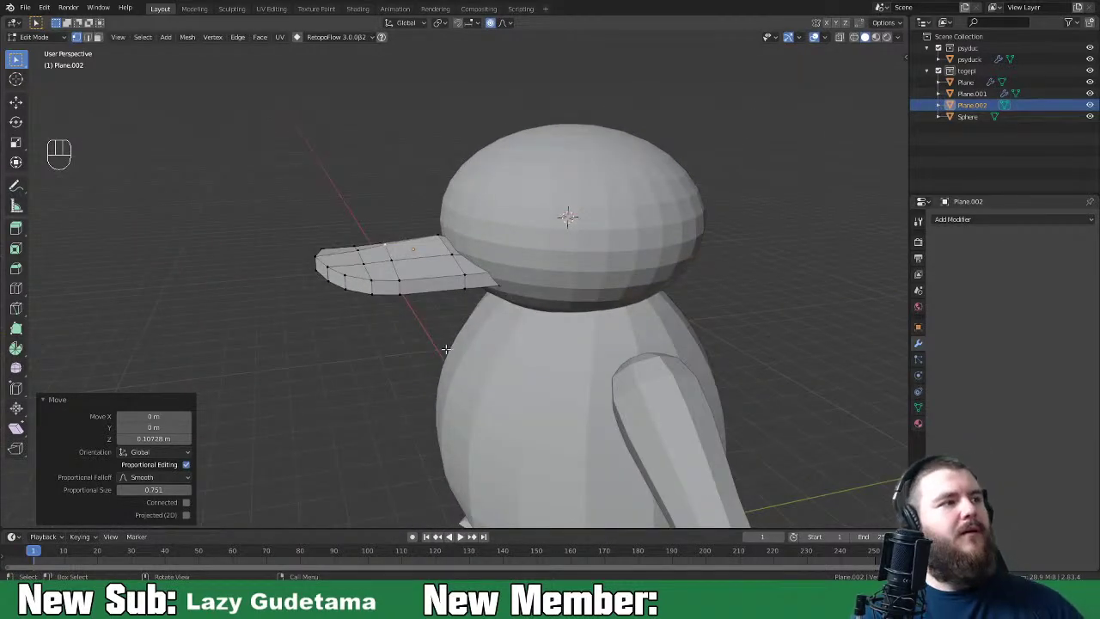
middle_drag(495, 316, 472, 267)
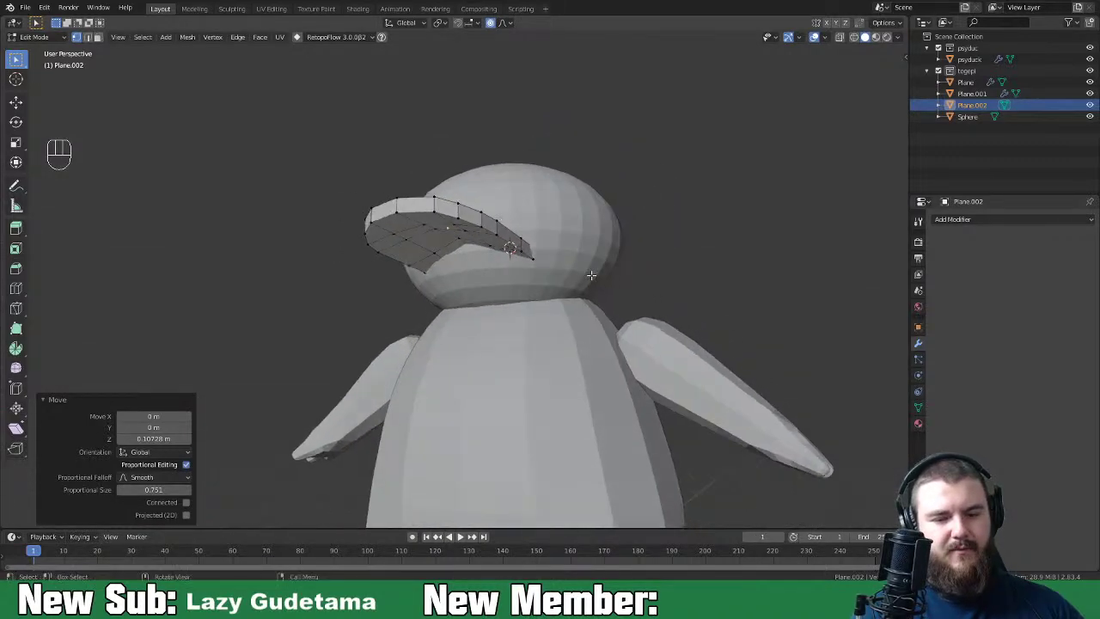
Step: Lower the centre edge at the back of the beak's underside by about 0.14 m along Z
key(3)
key(2)
middle_drag(472, 267, 470, 247)
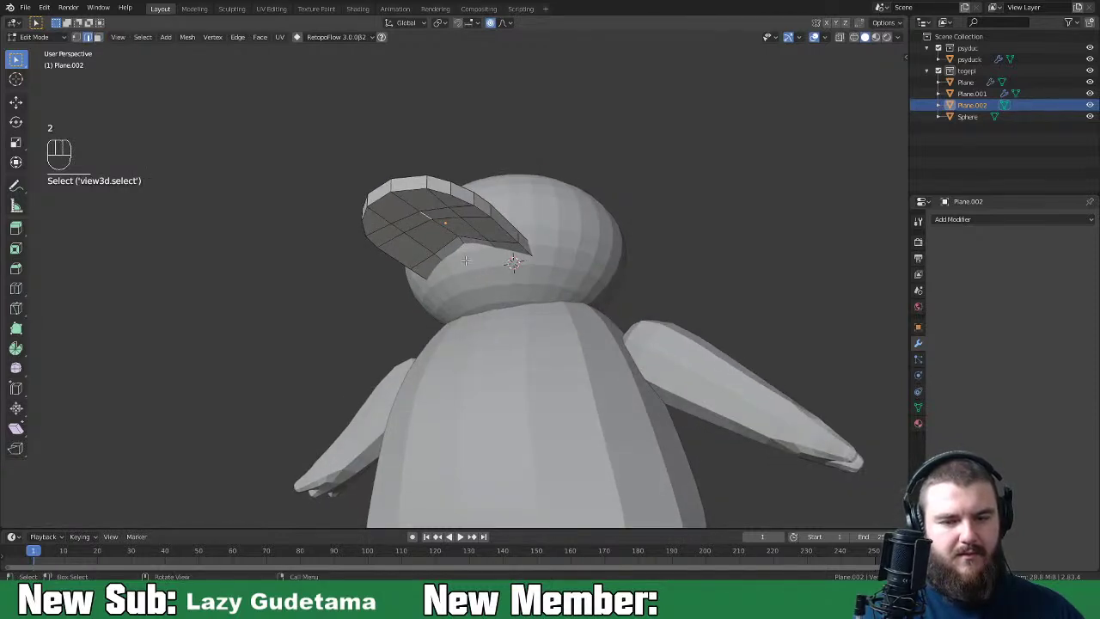
key(shift)
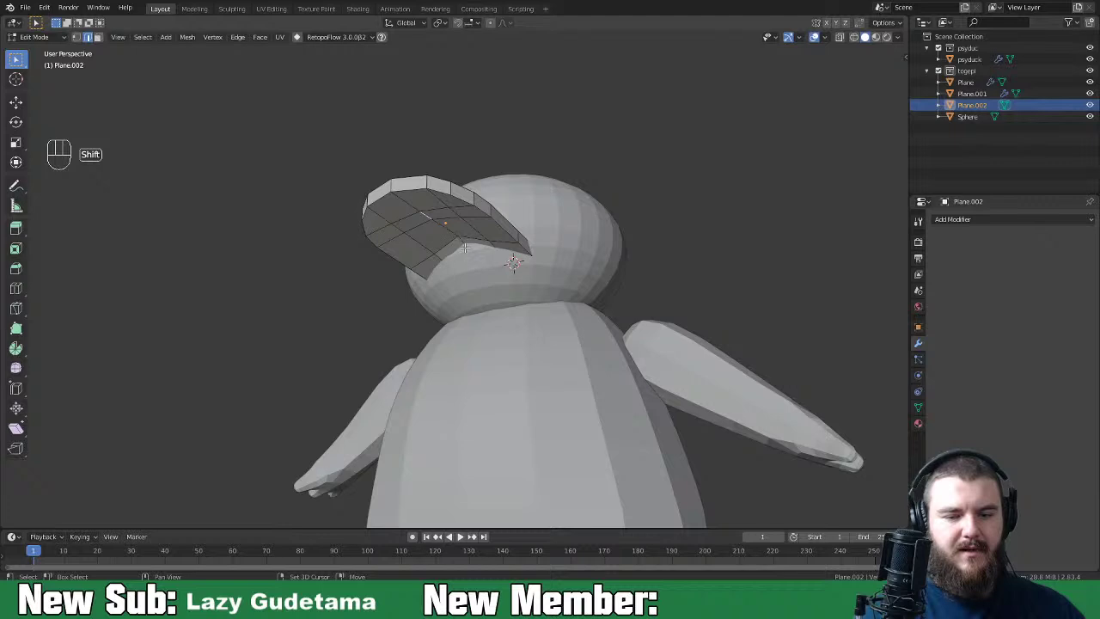
key(1)
click(458, 237)
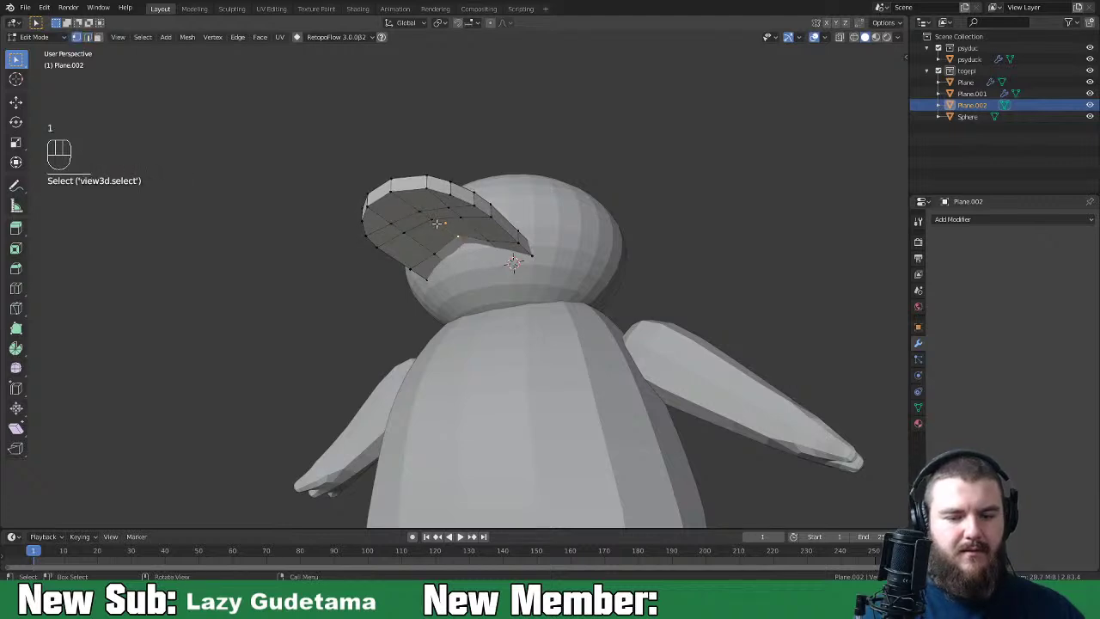
key(g)
key(z)
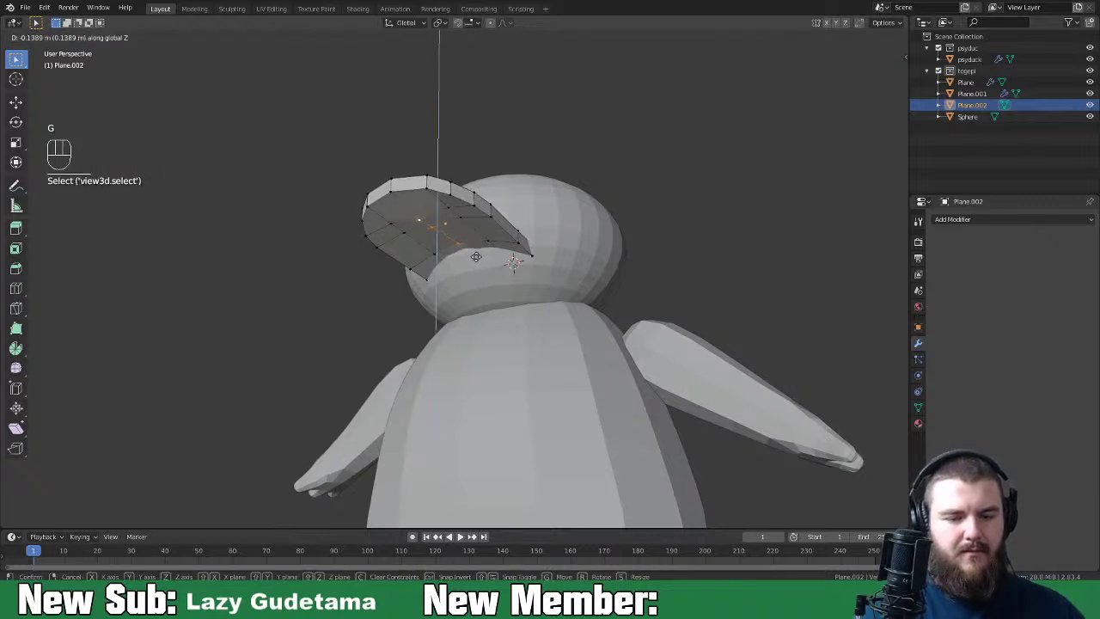
click(476, 256)
Step: Lower an underside edge beside the beak's centre line by about 0.083 m along Z
middle_drag(476, 256, 523, 227)
click(523, 228)
key(2)
click(509, 219)
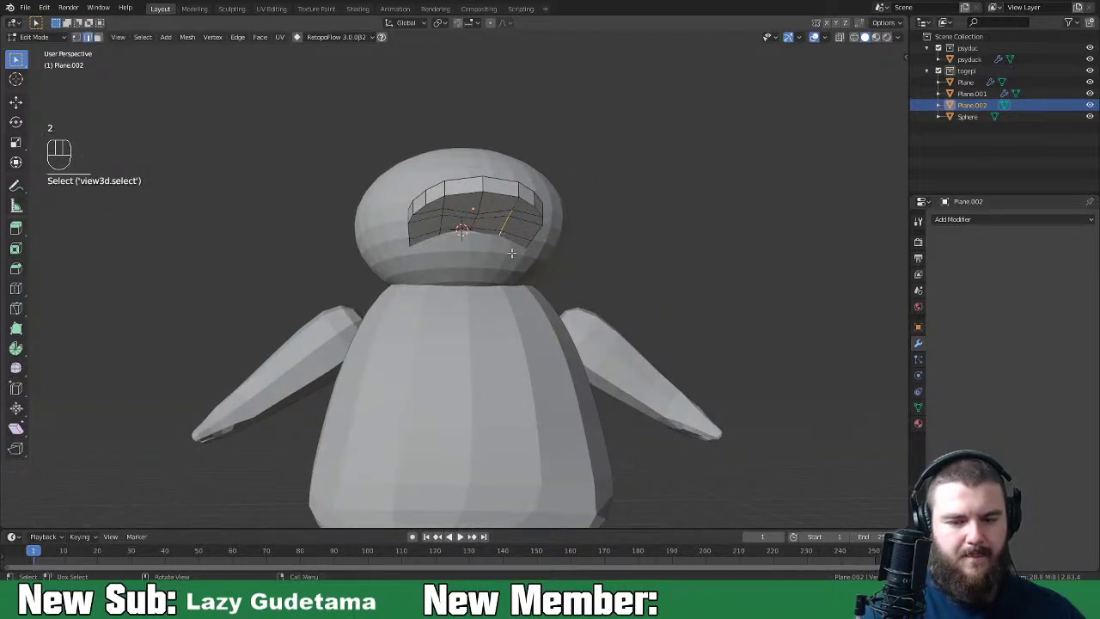
key(g)
key(z)
click(512, 257)
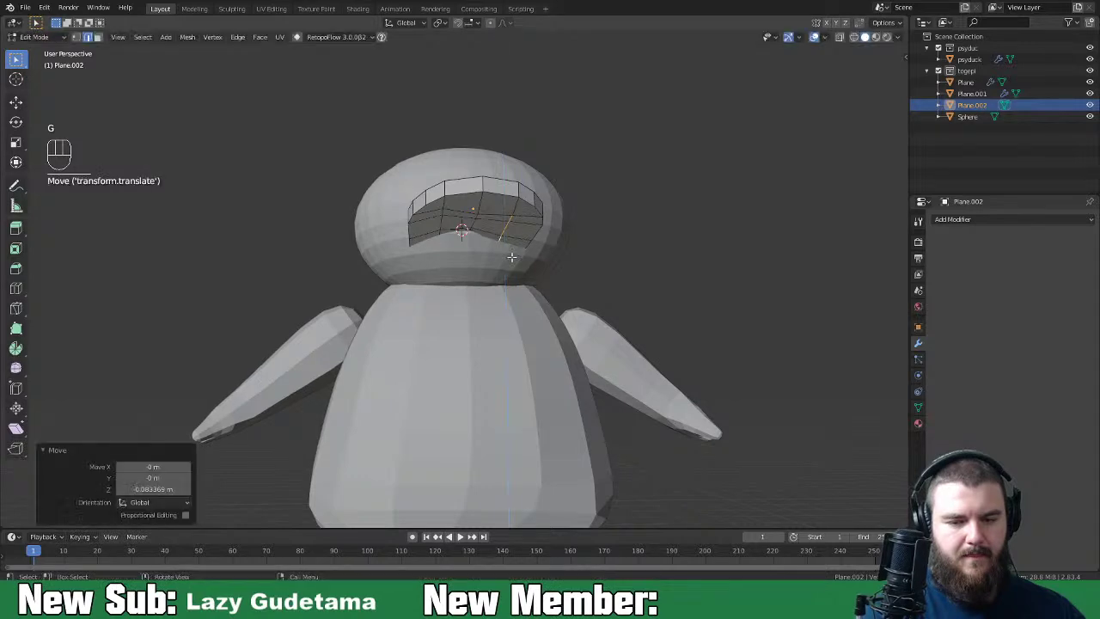
Step: Lower the matching underside edge on the opposite side of the beak's centre line along Z
click(443, 213)
ctrl+click(442, 225)
key(g)
key(z)
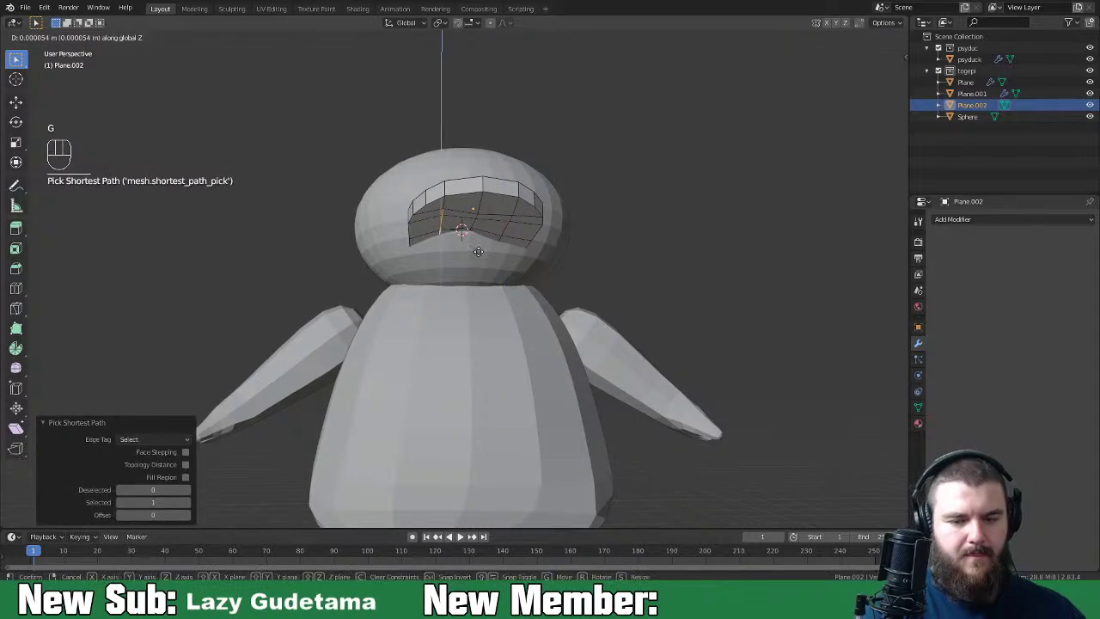
click(478, 254)
Step: Raise a rear vertex on the beak's underside by about 0.059 m along Z
middle_drag(478, 254, 538, 244)
key(1)
click(535, 263)
key(g)
key(z)
click(445, 271)
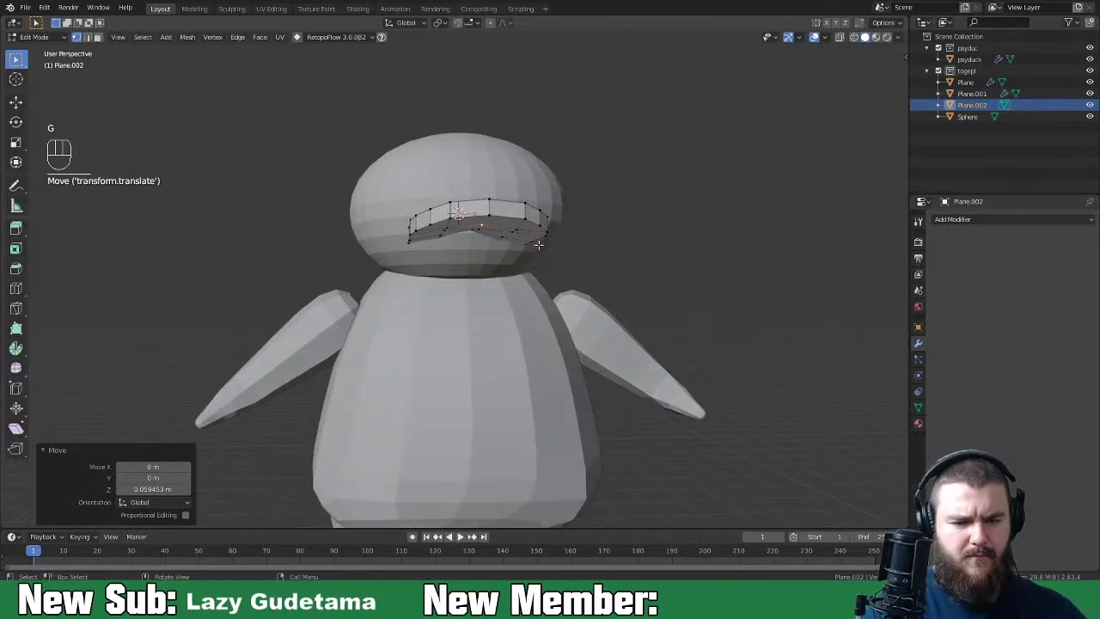
Step: Leave Edit Mode and inspect the beak's shape on Psyduck from the front and the side
middle_drag(526, 329, 657, 320)
key(Tab)
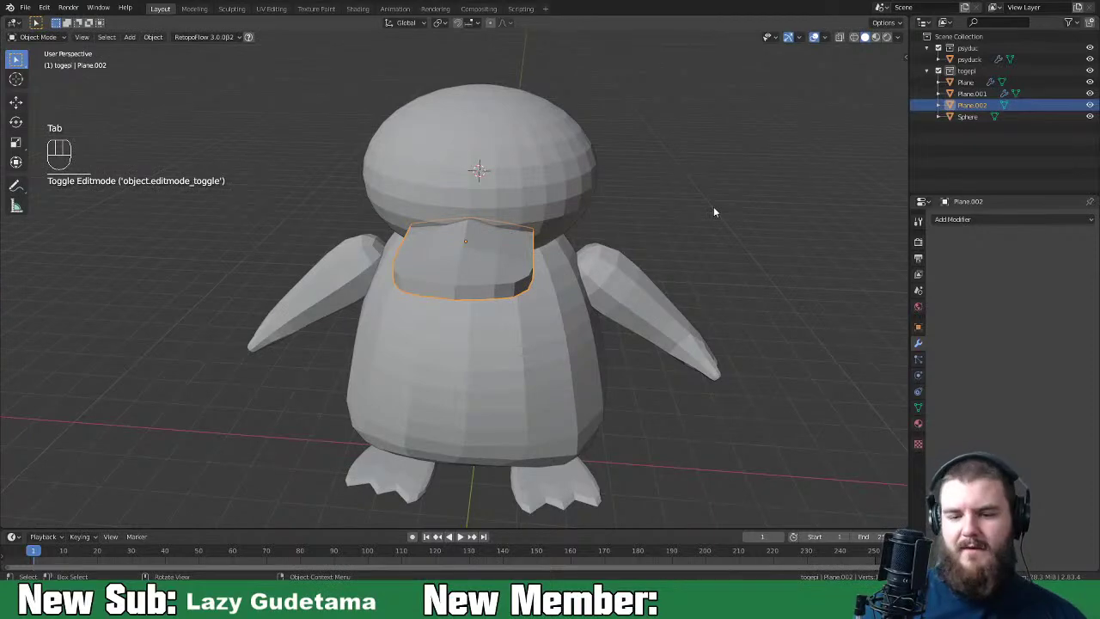
middle_drag(489, 403, 495, 335)
scroll(509, 426, up, 4)
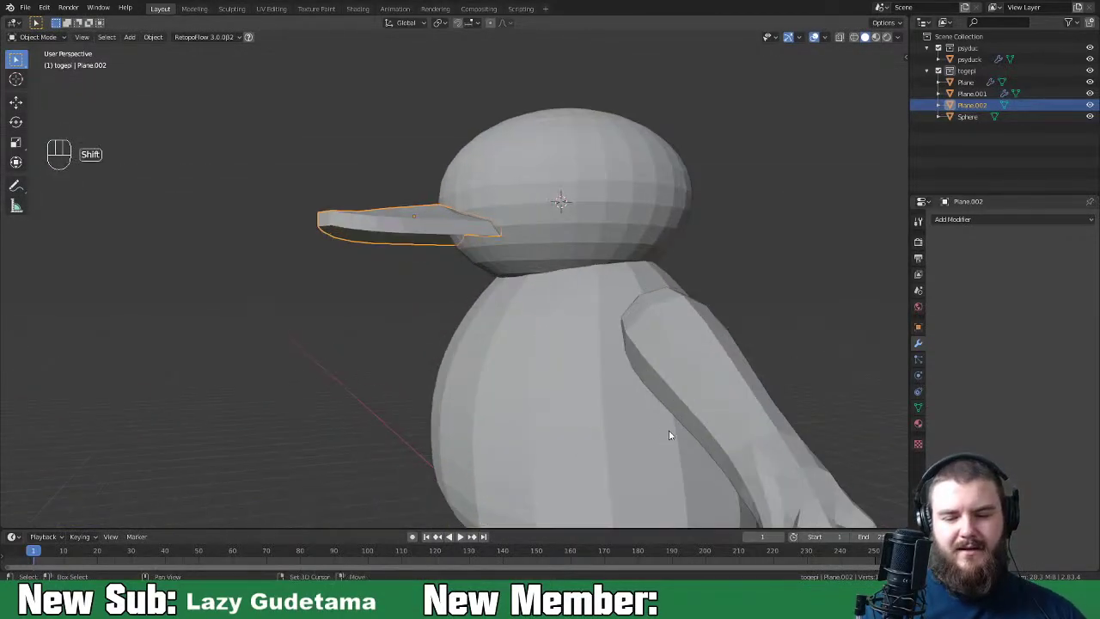
scroll(601, 376, down, 4)
middle_drag(596, 378, 529, 362)
scroll(561, 390, down, 2)
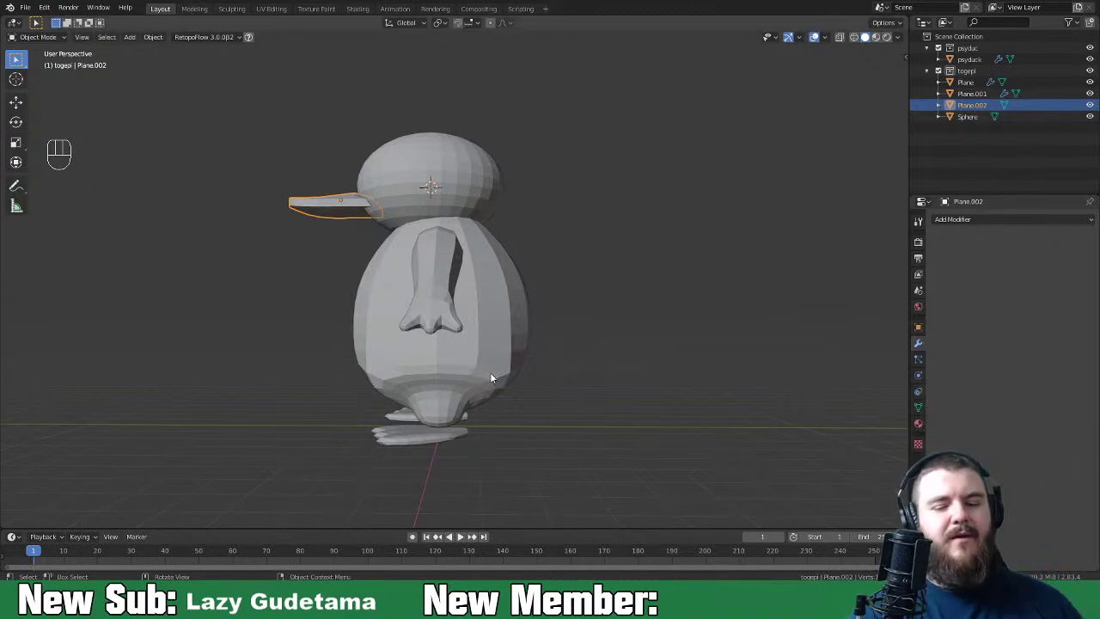
middle_drag(542, 389, 485, 354)
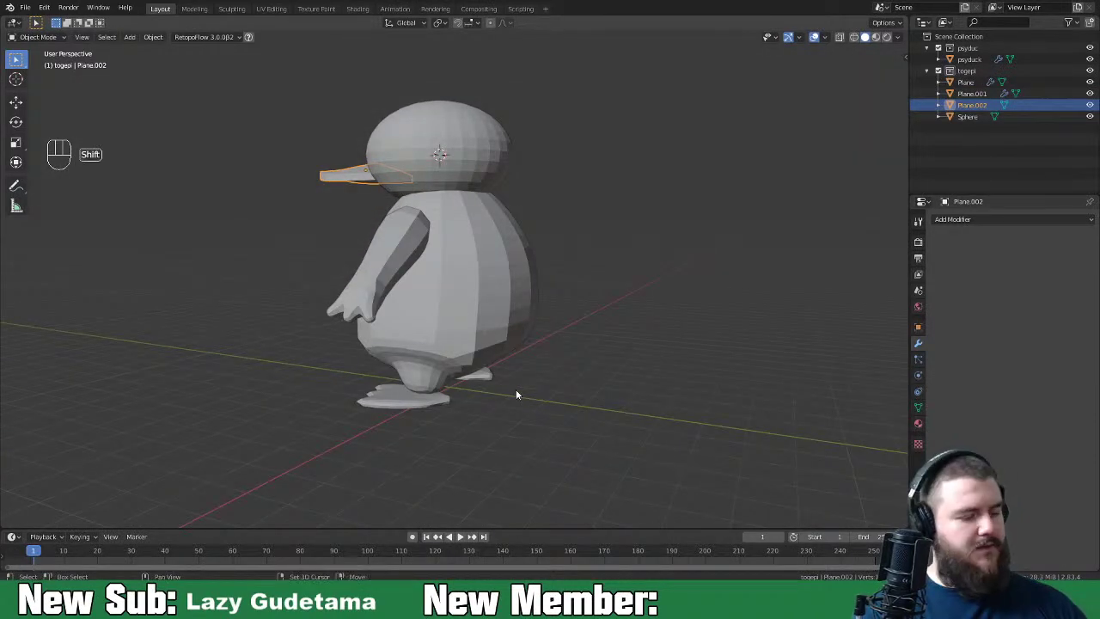
Step: Add a plane at the world origin and merge its vertices at centre into a single point
key(shift+c)
mouse_move(533, 383)
middle_down()
mouse_move(559, 387)
mouse_move(539, 397)
middle_up()
key(shift+a)
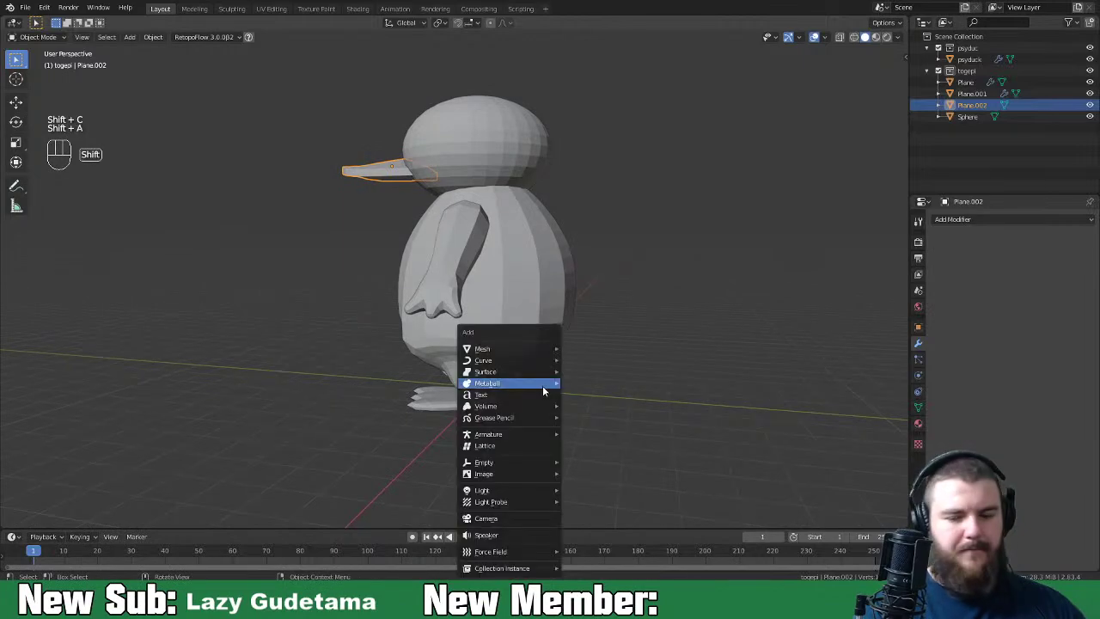
mouse_move(516, 348)
click(639, 98)
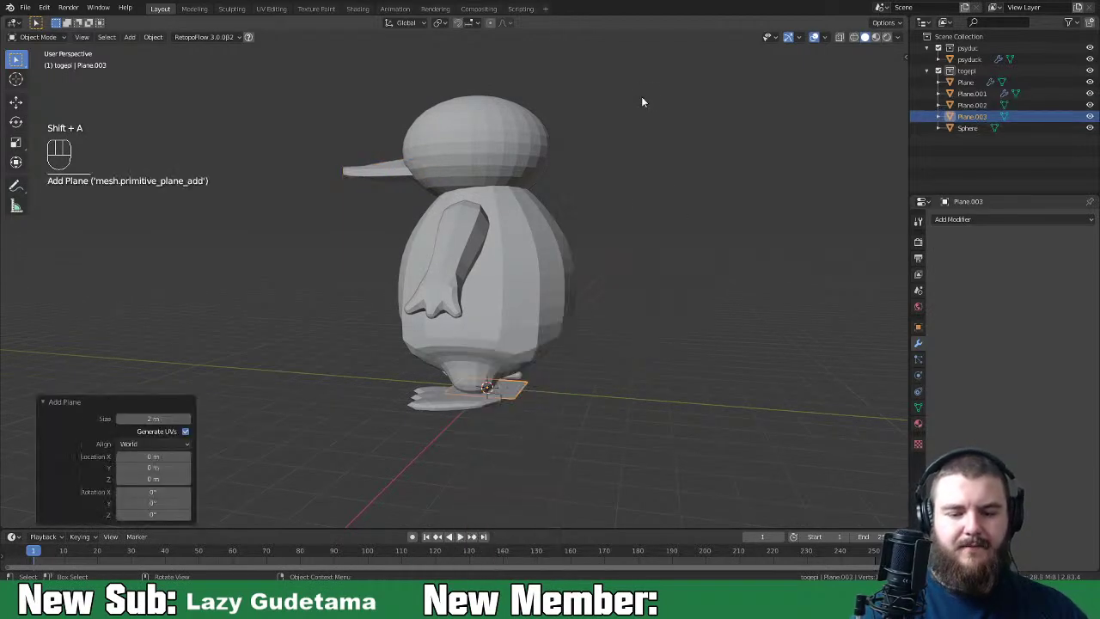
key(Tab)
key(m)
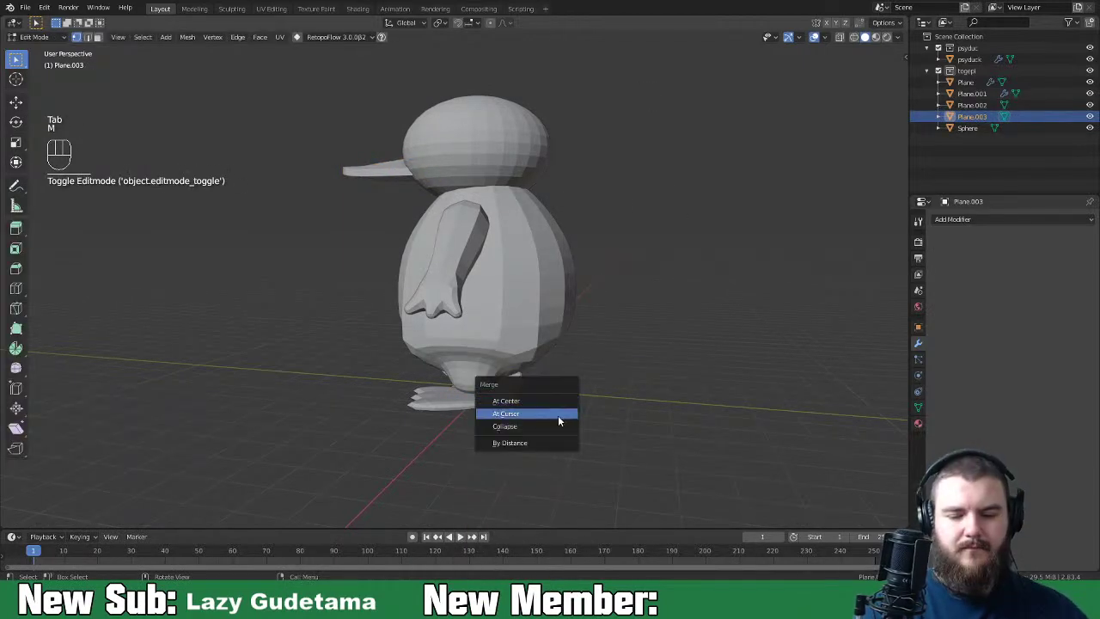
click(562, 400)
Step: Add a Skin modifier and a Subdivision Surface modifier to the single-vertex object
click(953, 224)
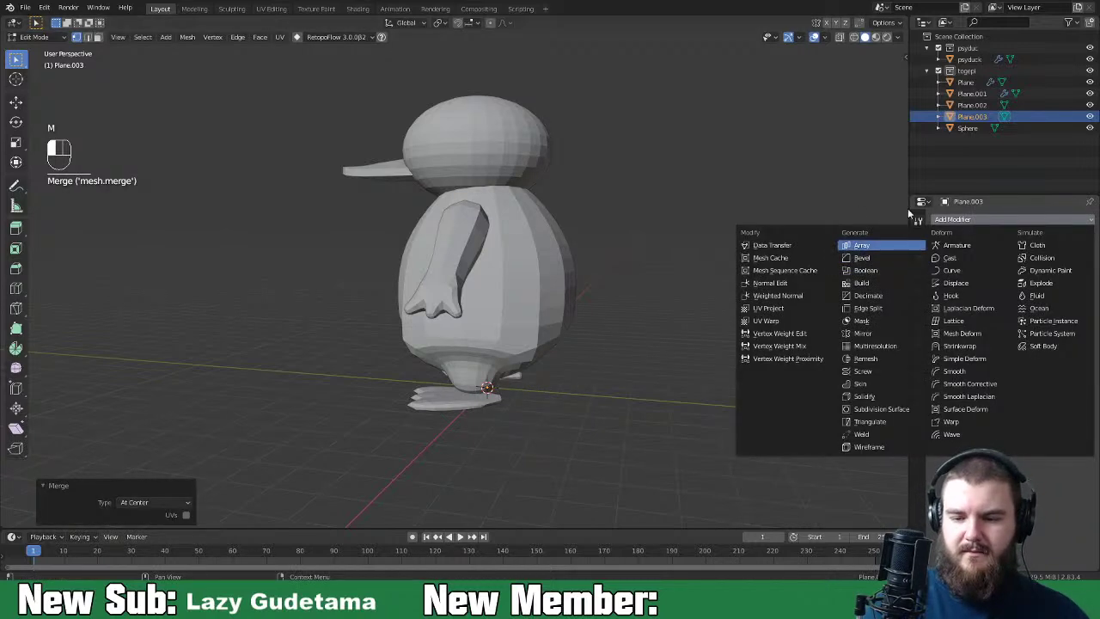
click(887, 384)
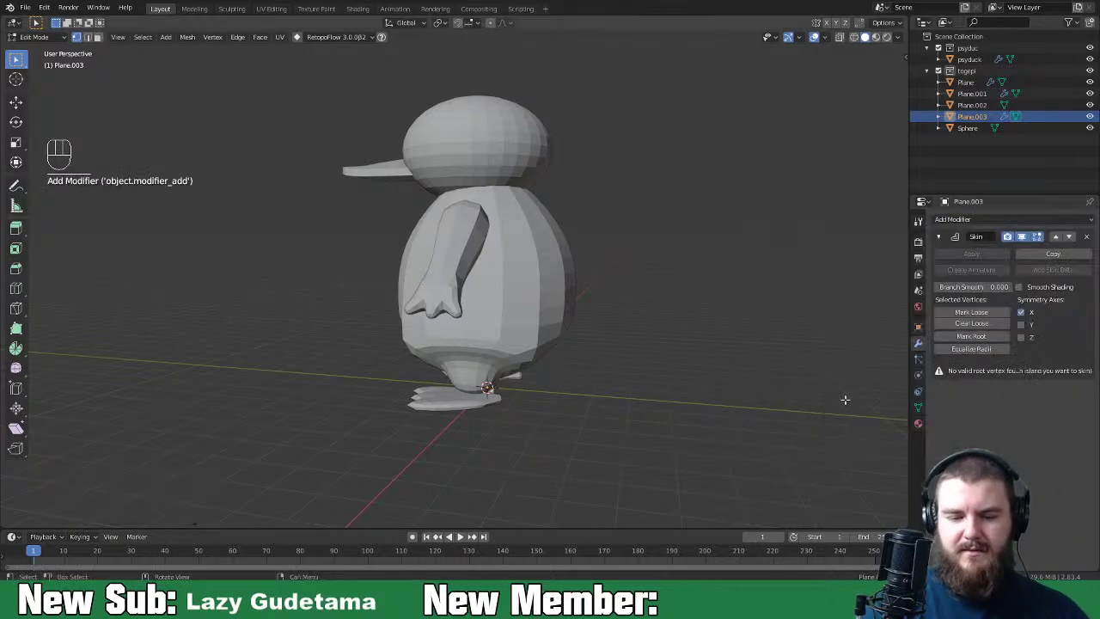
click(996, 222)
click(886, 409)
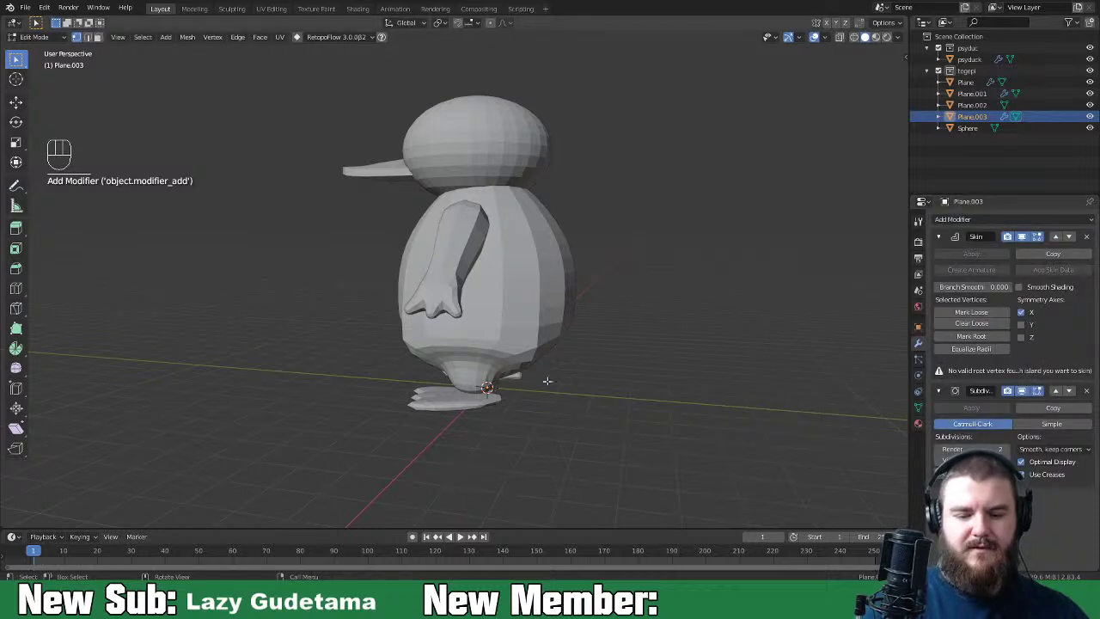
Step: Extrude the vertex about 2.59 m along Y to form a tail and mark a skin root on it
key(e)
key(y)
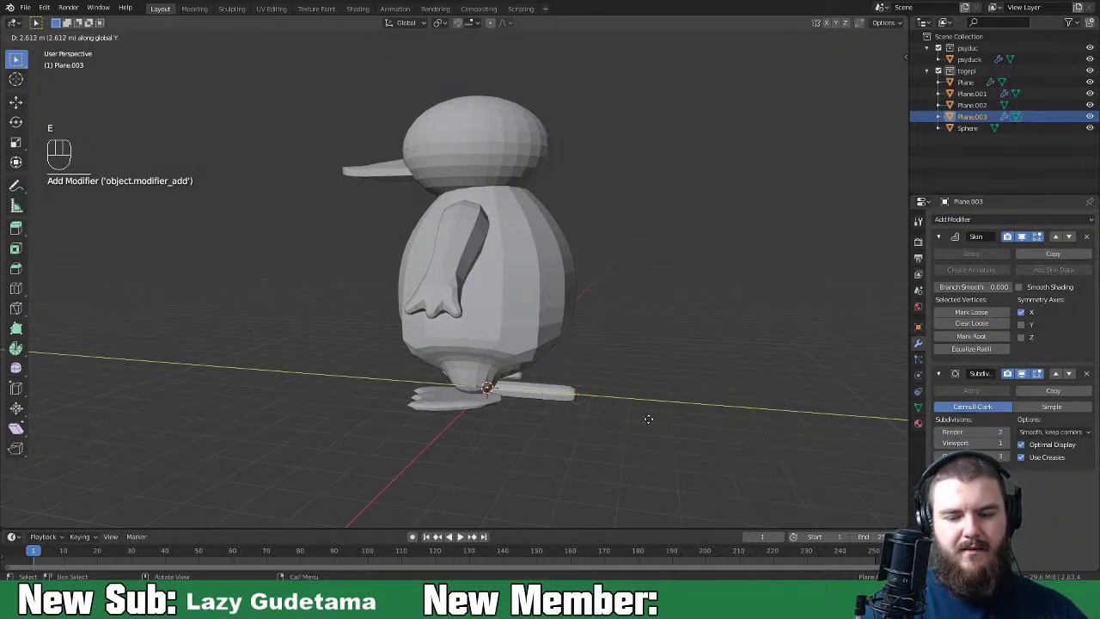
click(646, 412)
click(559, 403)
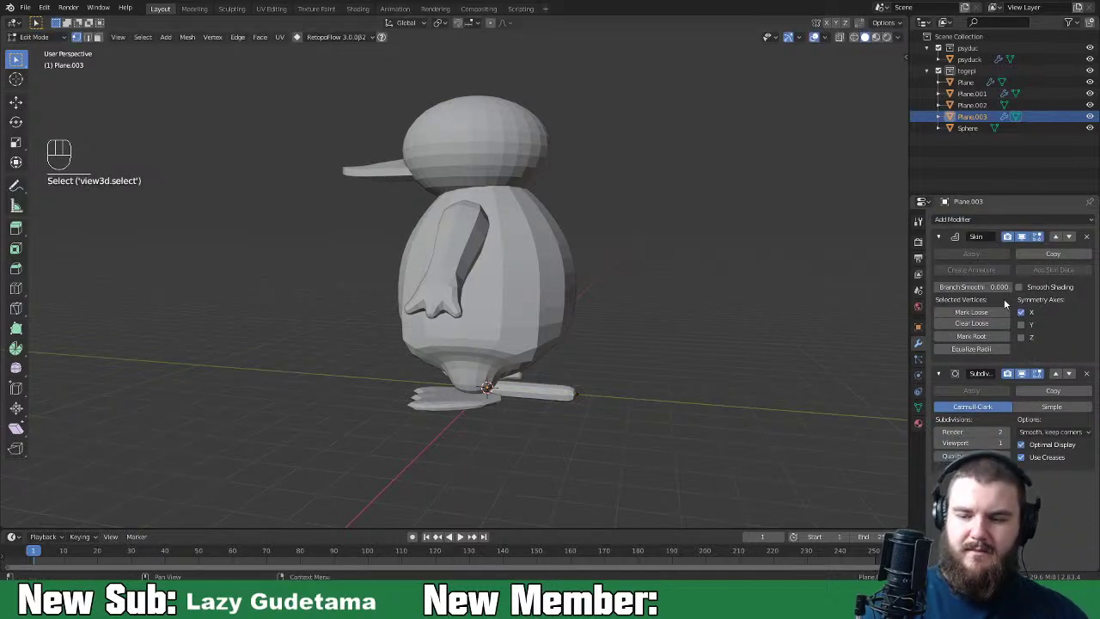
click(995, 336)
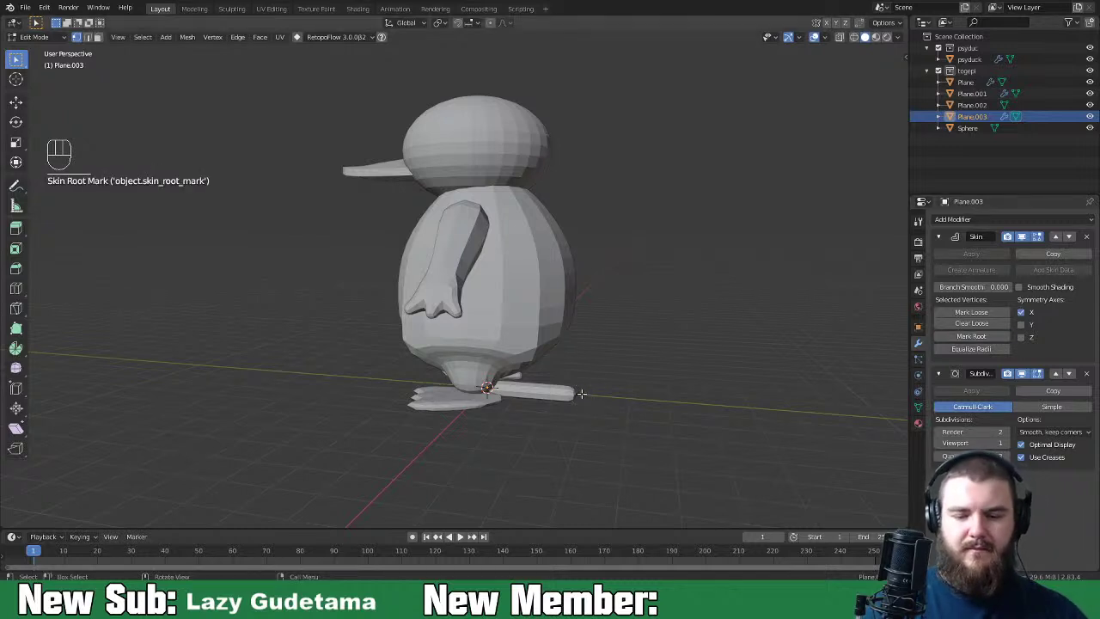
Step: In Object Mode, move the tail 1.768 m along Y and rotate it -29.7° about X
key(Tab)
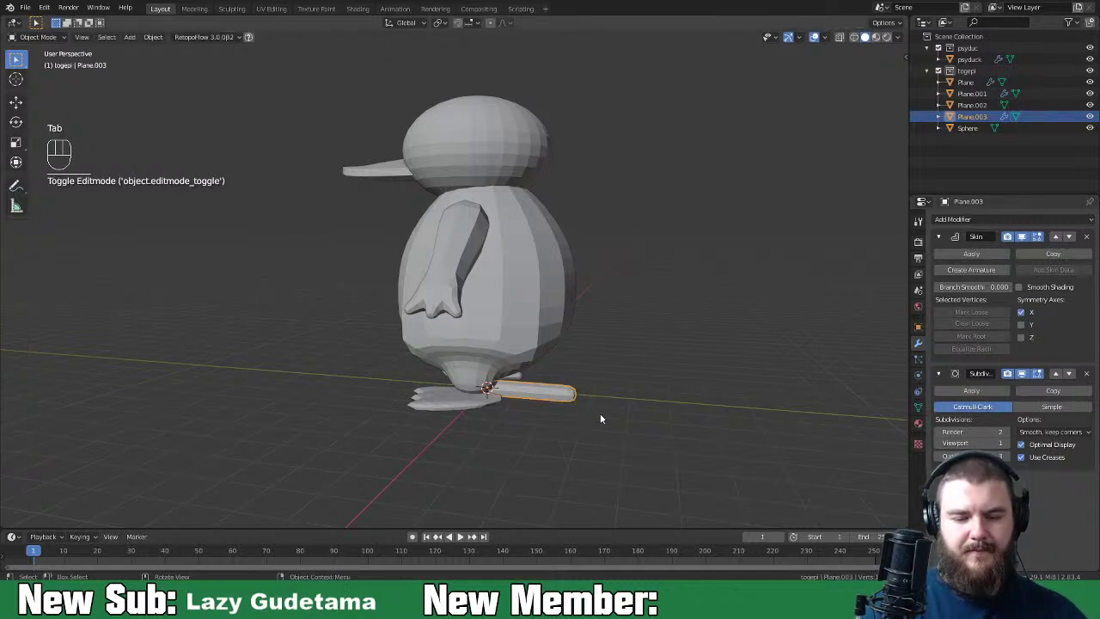
middle_drag(600, 419, 607, 418)
key(g)
key(y)
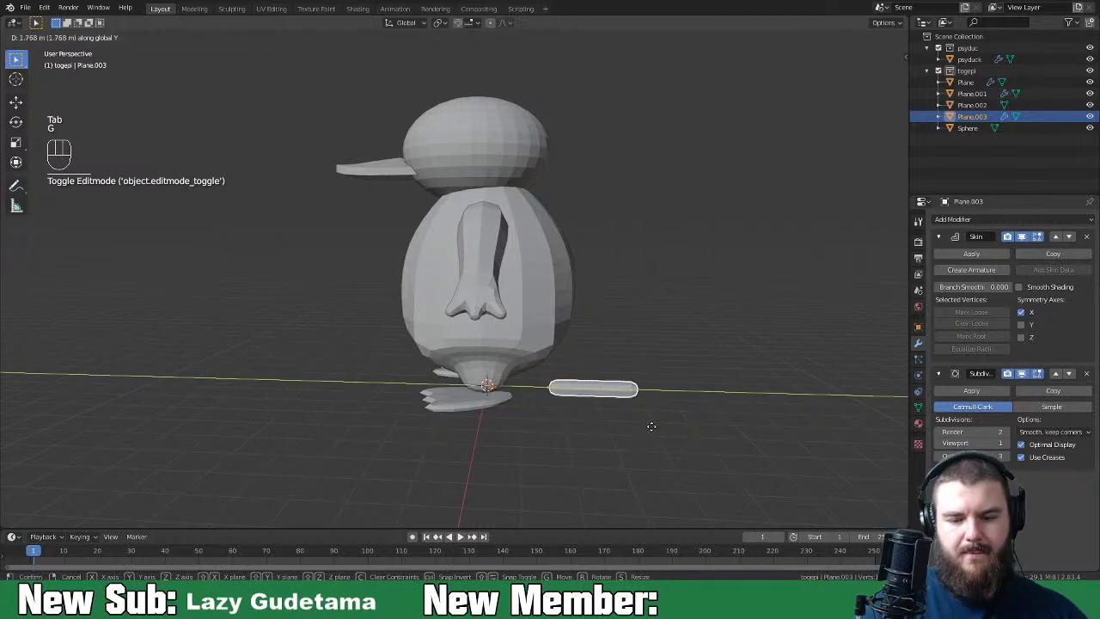
click(651, 426)
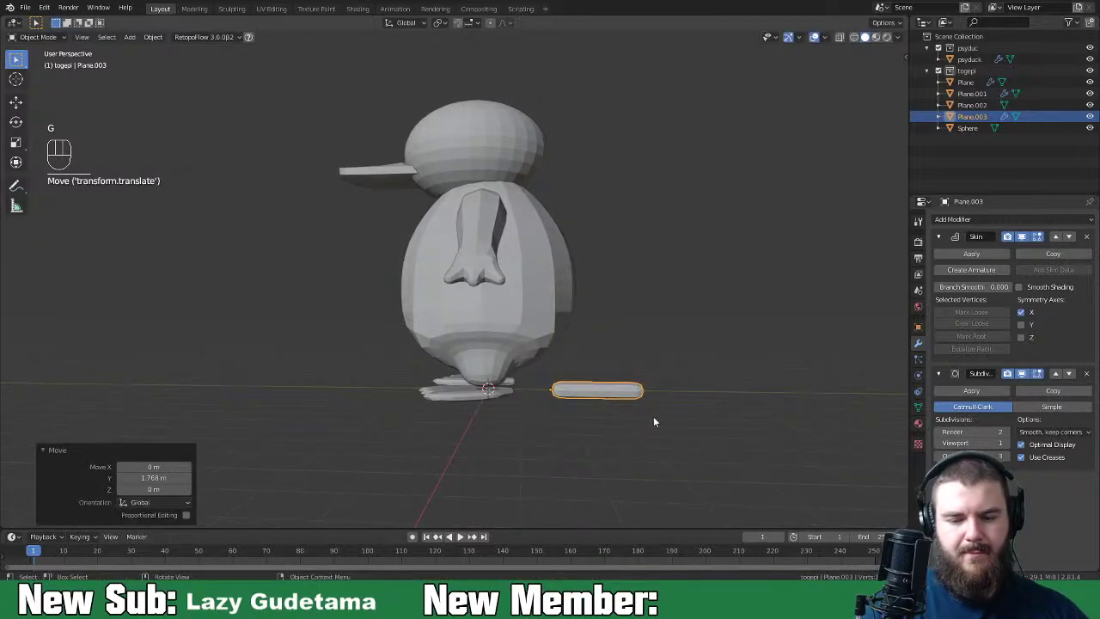
key(r)
click(616, 450)
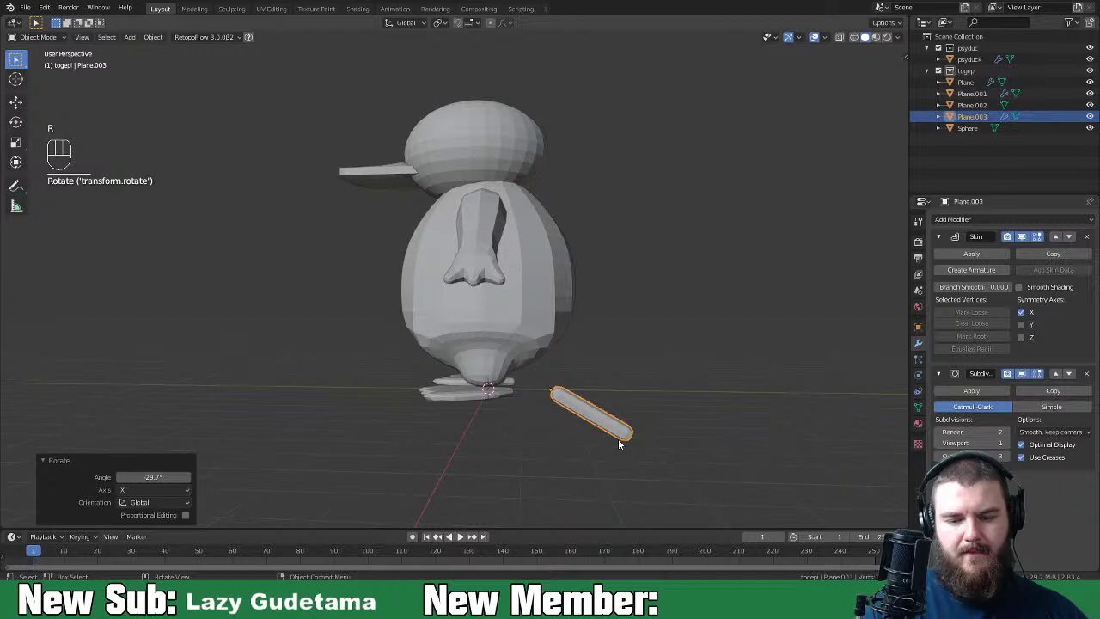
Step: Raise the tail and position it against Psyduck's lower back, checking the placement in the right orthographic view
key(g)
click(625, 386)
key(KP_3)
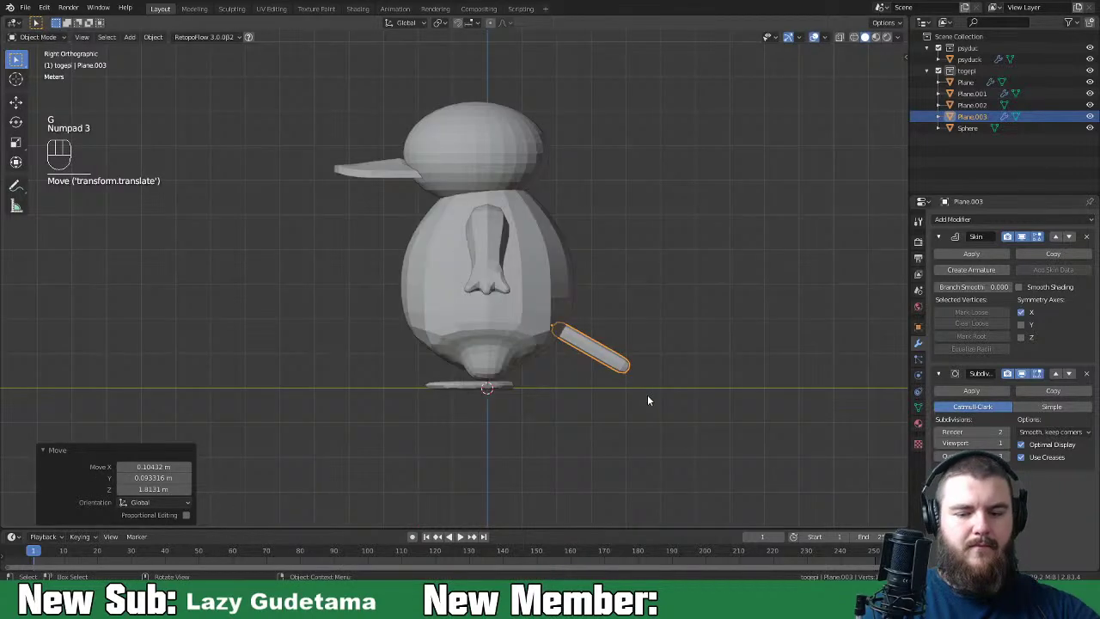
key(g)
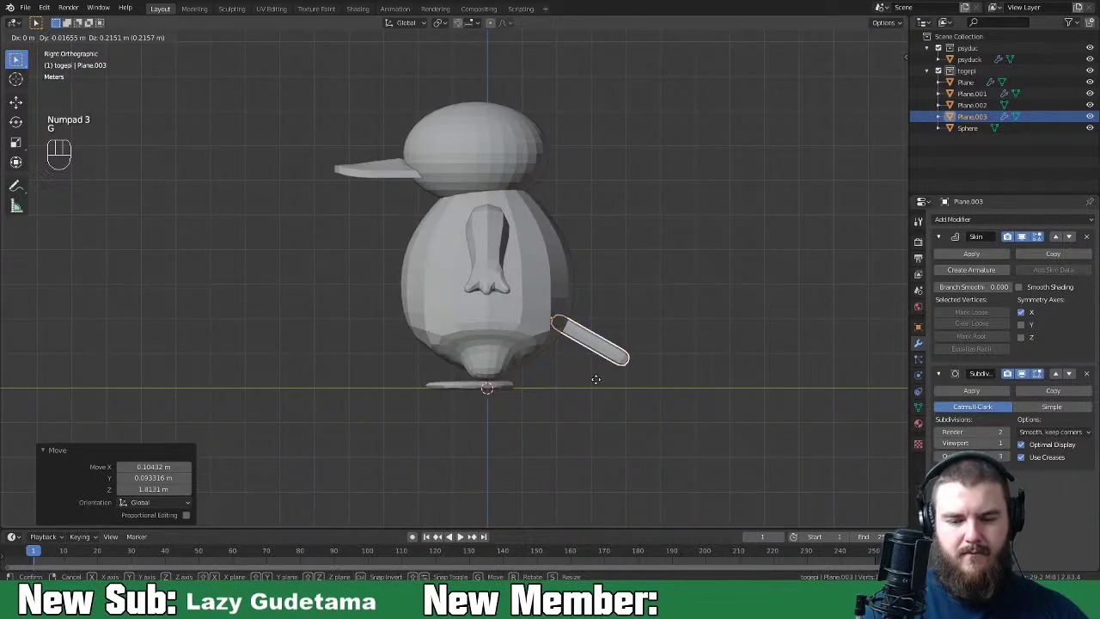
click(597, 379)
Step: Thicken the whole tail by scaling the skin radius of all its vertices by 2.414
key(Tab)
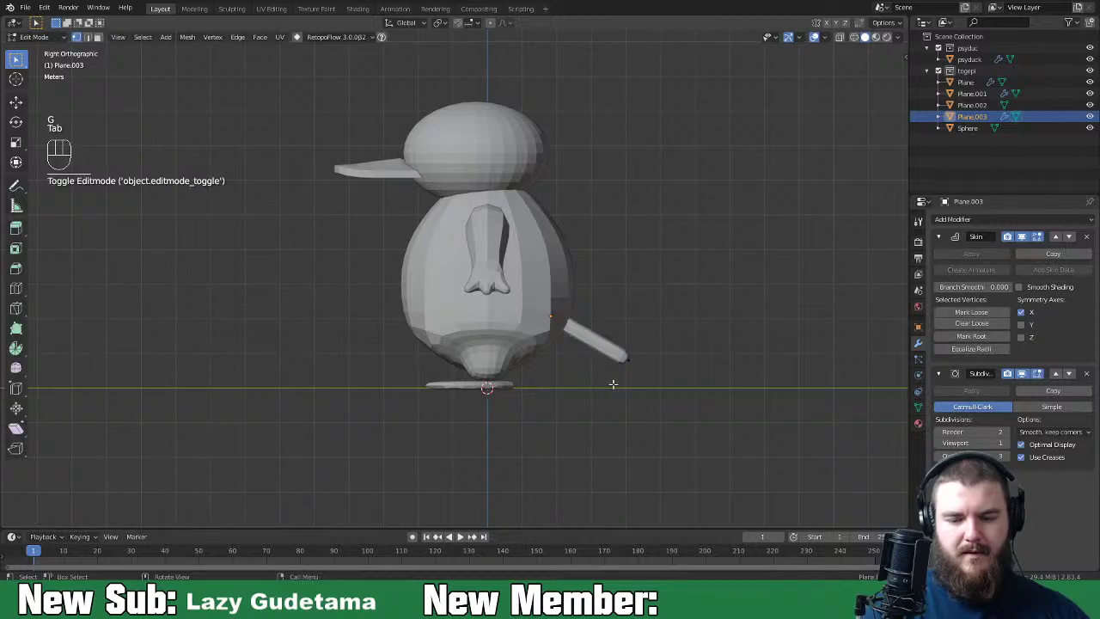
key(a)
key(ctrl+a)
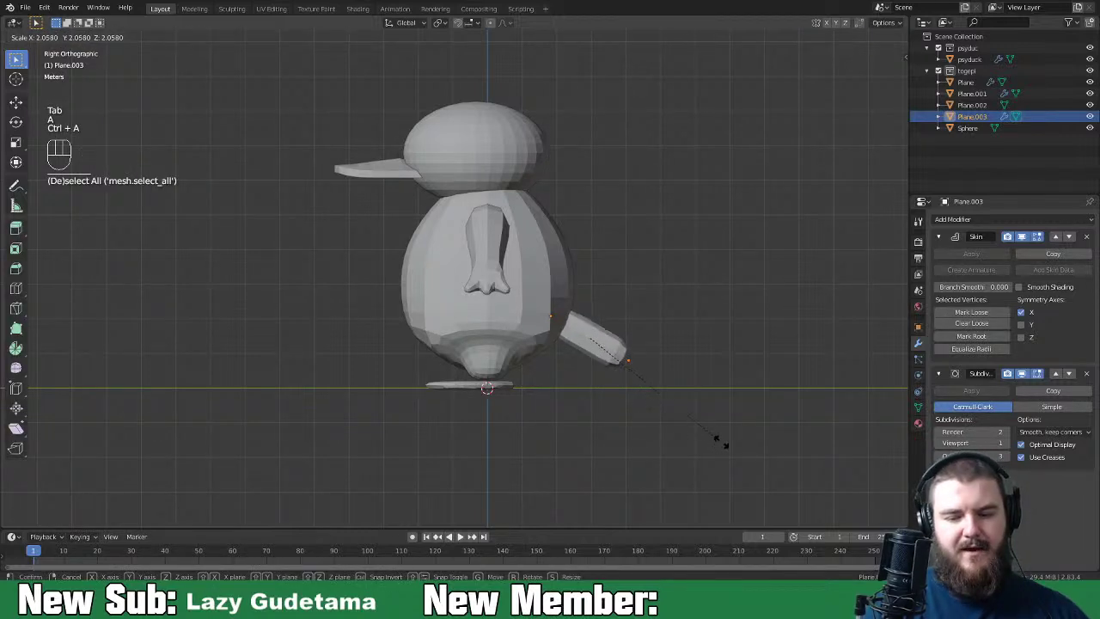
click(755, 440)
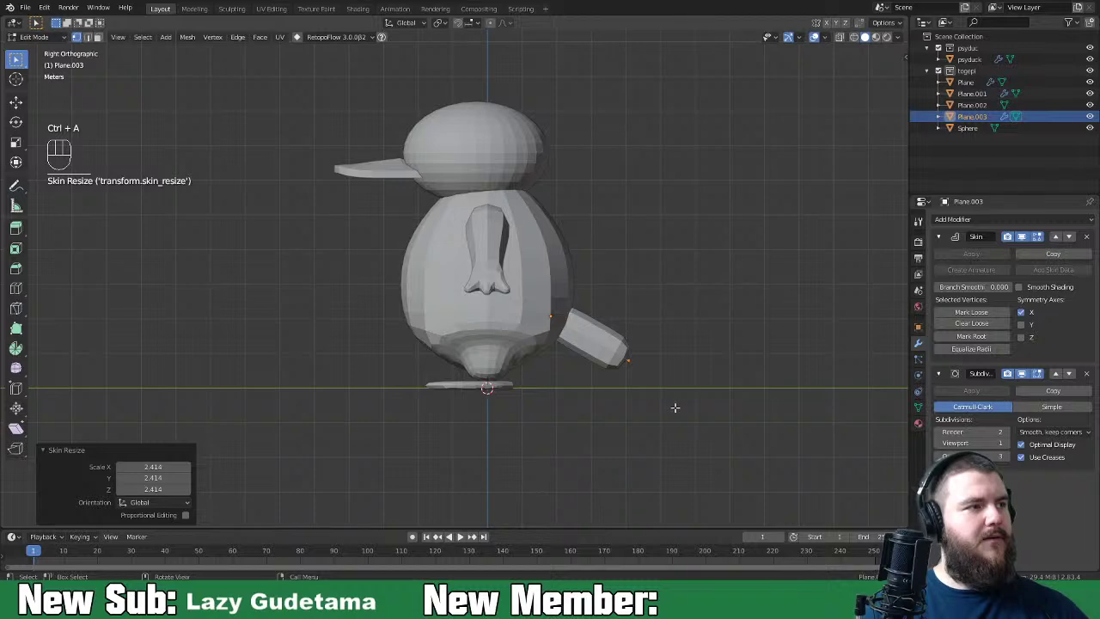
Step: Centre the tail on the body by setting its X location to 0 m
middle_drag(675, 399, 571, 429)
key(Tab)
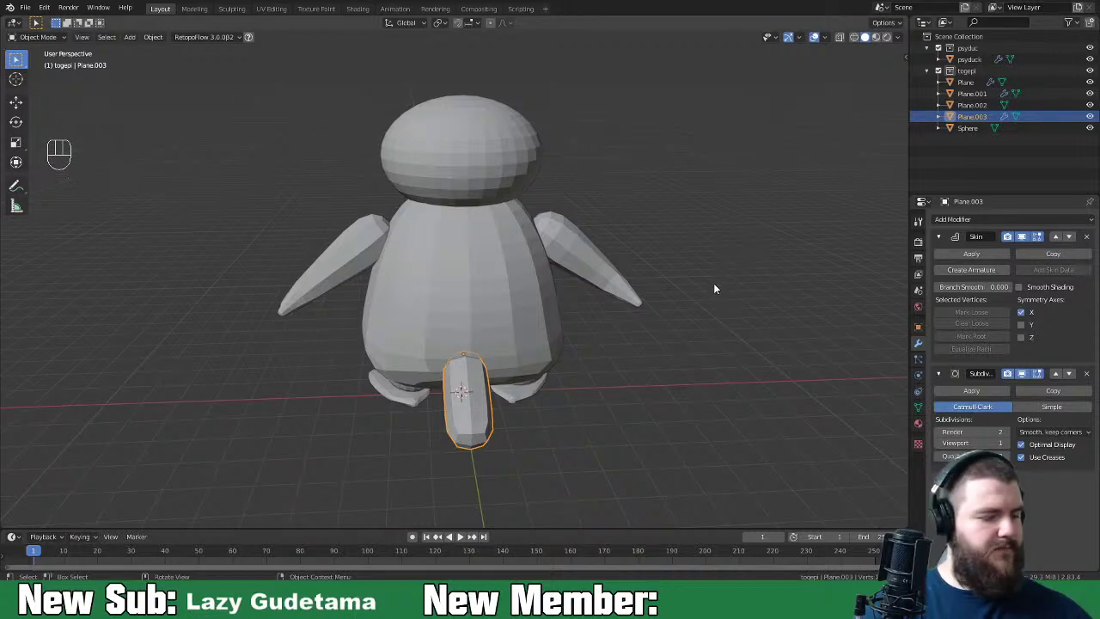
key(n)
click(902, 60)
click(858, 80)
text(0)
key(Return)
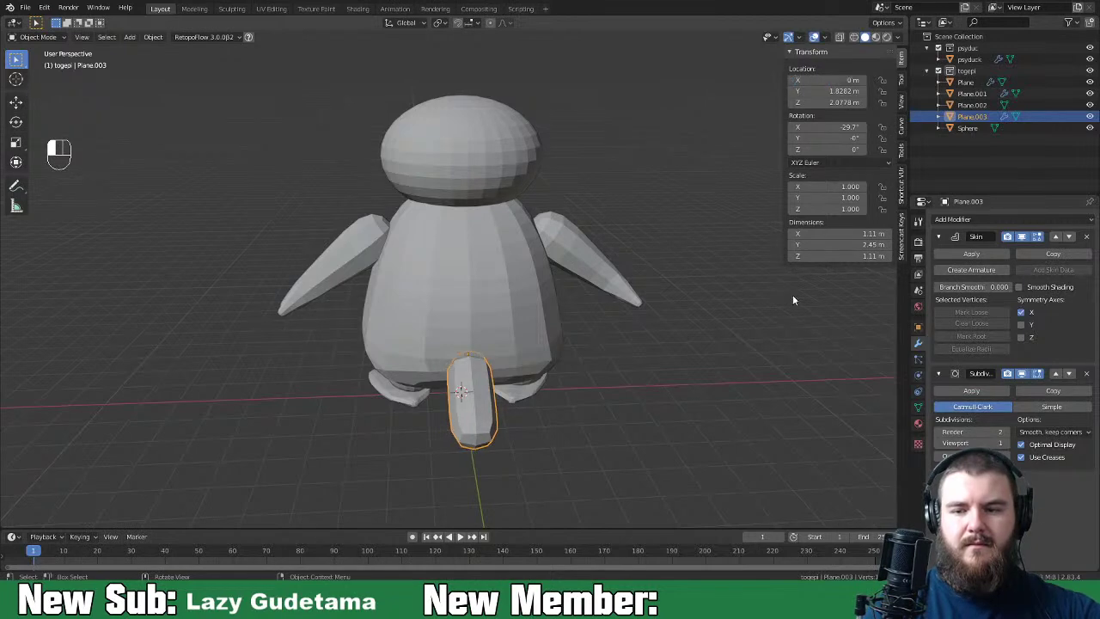
Step: Taper the tail by scaling the skin radius of its tip vertex by 0.319
click(483, 417)
mouse_move(629, 392)
middle_down()
mouse_move(590, 360)
mouse_move(614, 376)
mouse_move(471, 428)
mouse_move(610, 437)
mouse_move(608, 391)
middle_up()
key(Tab)
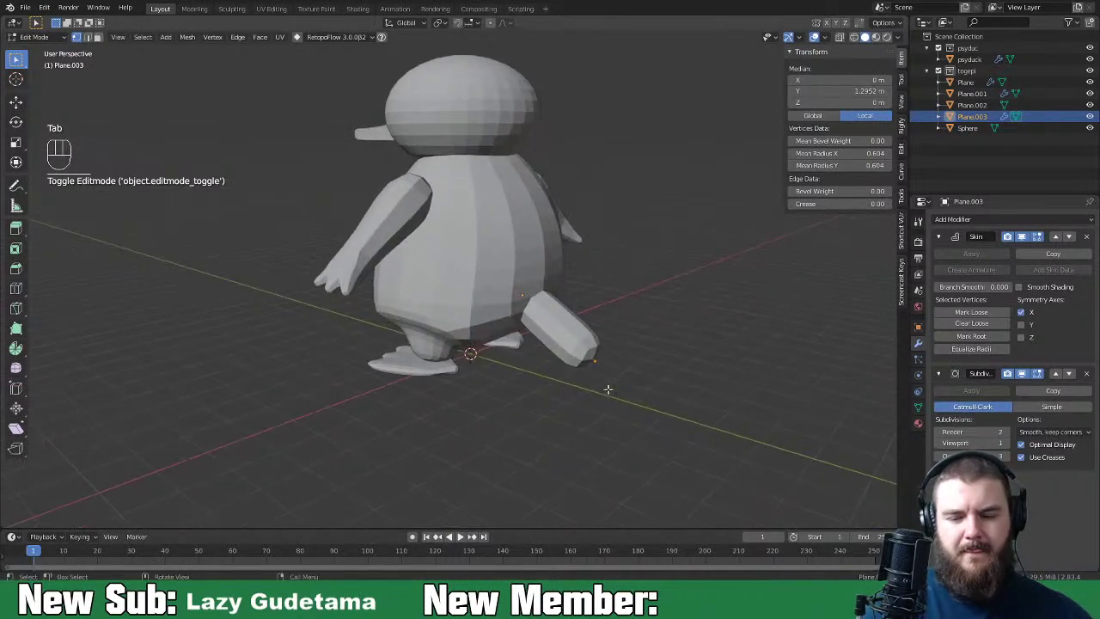
ctrl+click(605, 388)
key(ctrl+a)
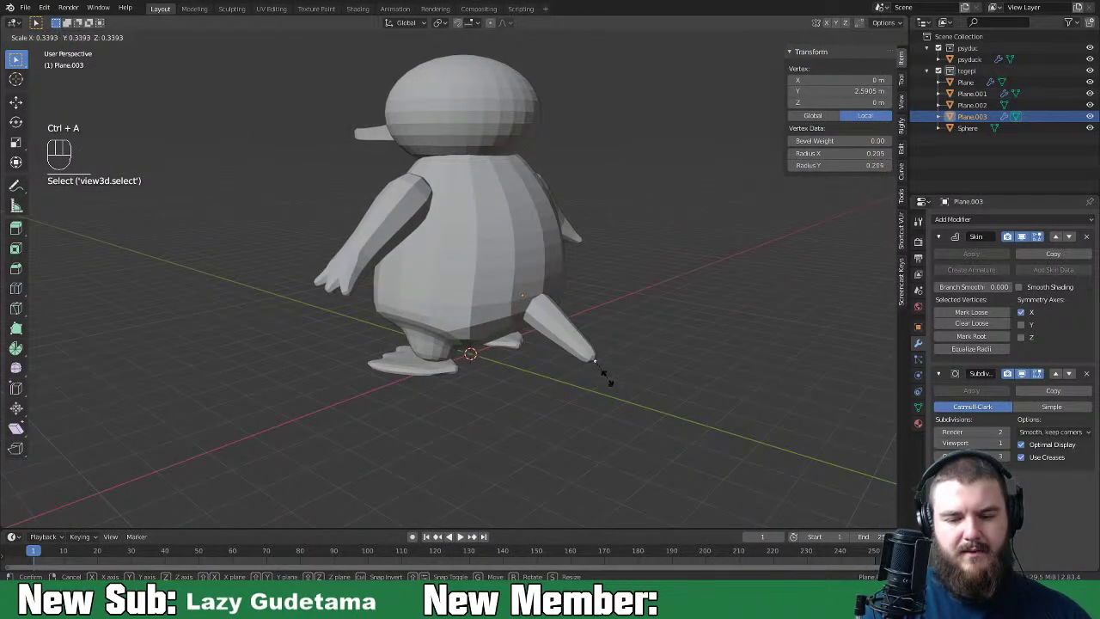
click(604, 384)
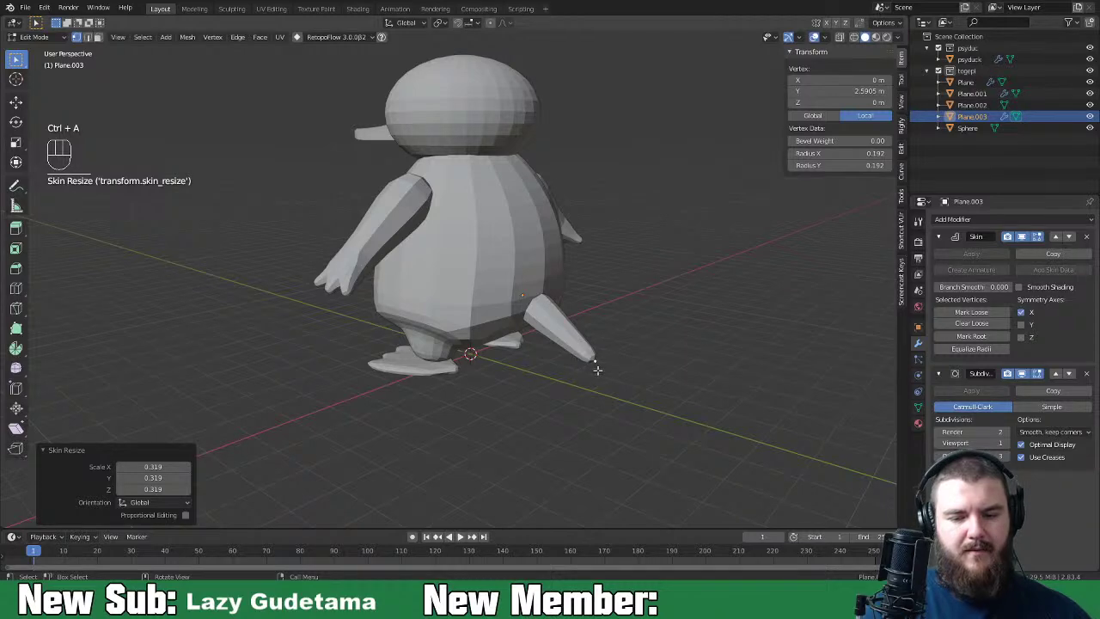
Step: Subdivide the tail's single edge with two cuts and turn on X-ray display
shift+click(524, 293)
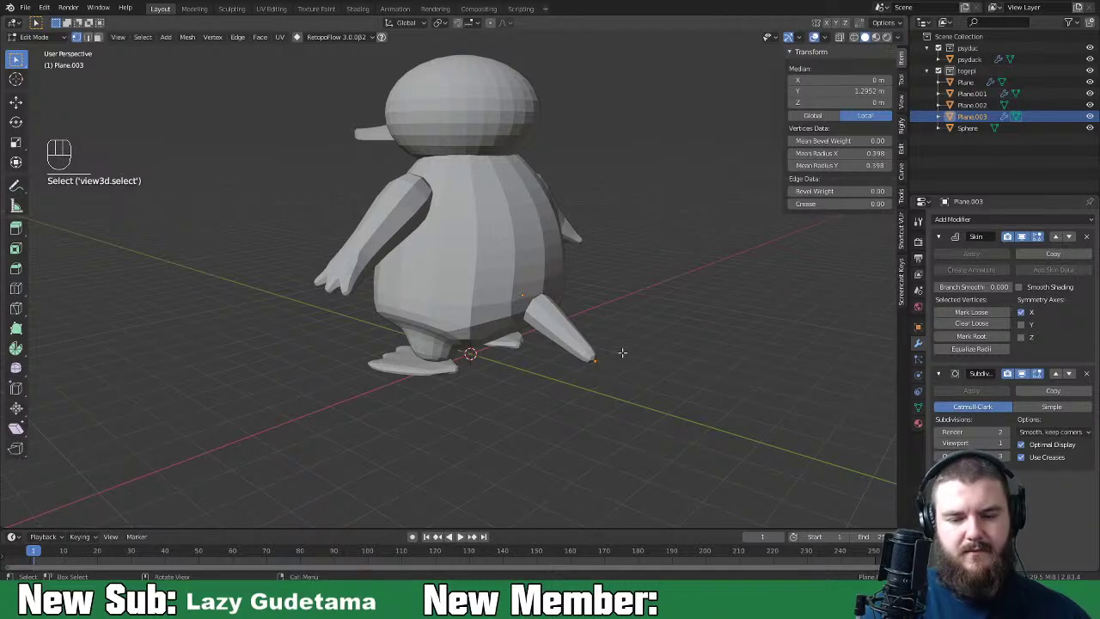
right_click(632, 315)
click(628, 297)
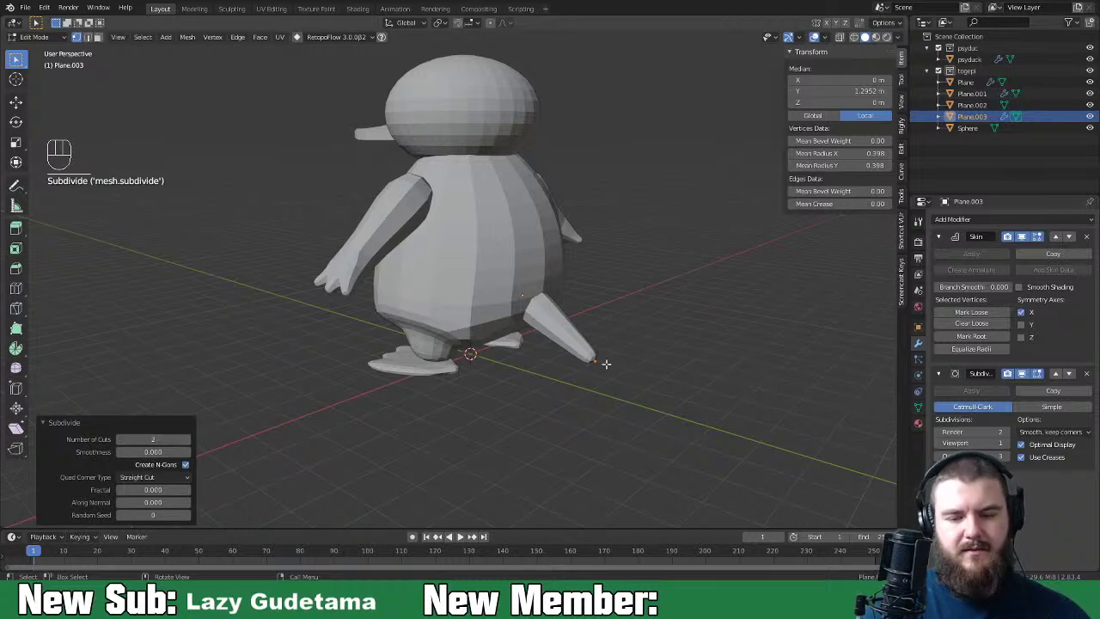
click(840, 37)
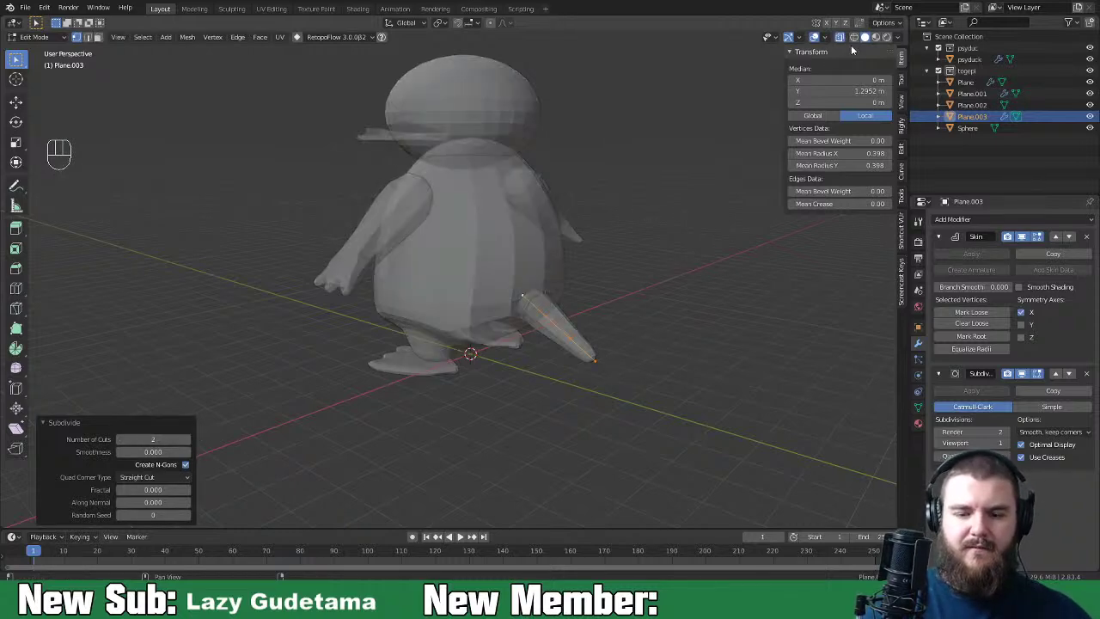
Step: Adjust the skin radius of individual tail vertices to refine the taper, scaling the tip vertex by 0.668
click(598, 364)
key(ctrl+a)
click(619, 348)
click(600, 343)
key(ctrl+a)
click(649, 347)
click(603, 362)
middle_drag(603, 362, 654, 374)
key(ctrl+a)
click(644, 363)
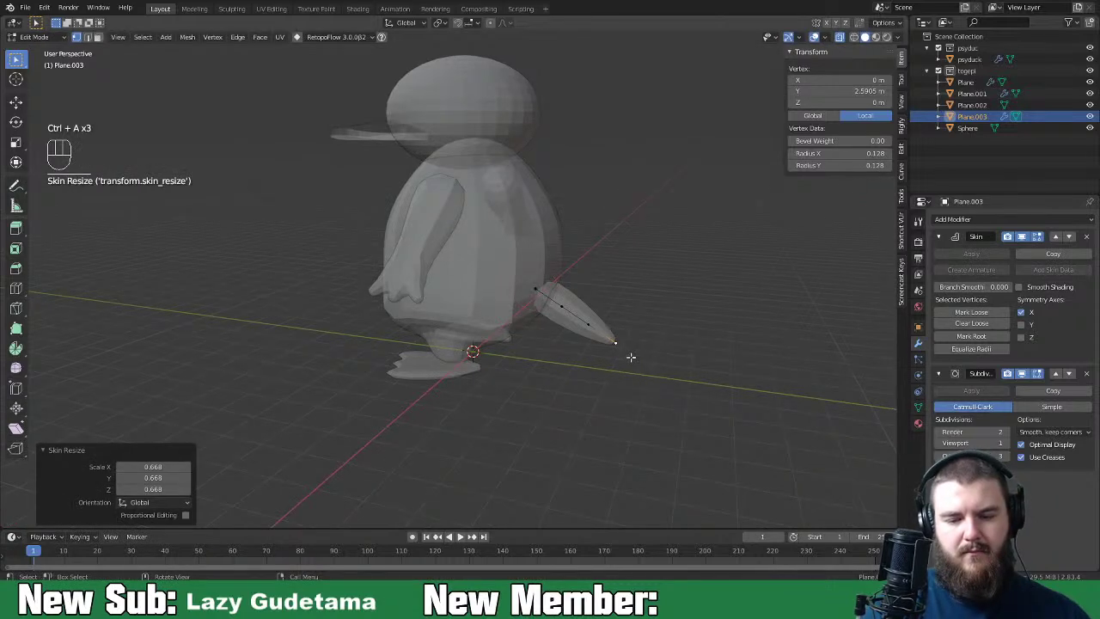
Step: Raise the tail's tip vertex by about 0.43 m and rotate the end segment by -16.1° to curl it upward
middle_drag(646, 345, 667, 343)
key(g)
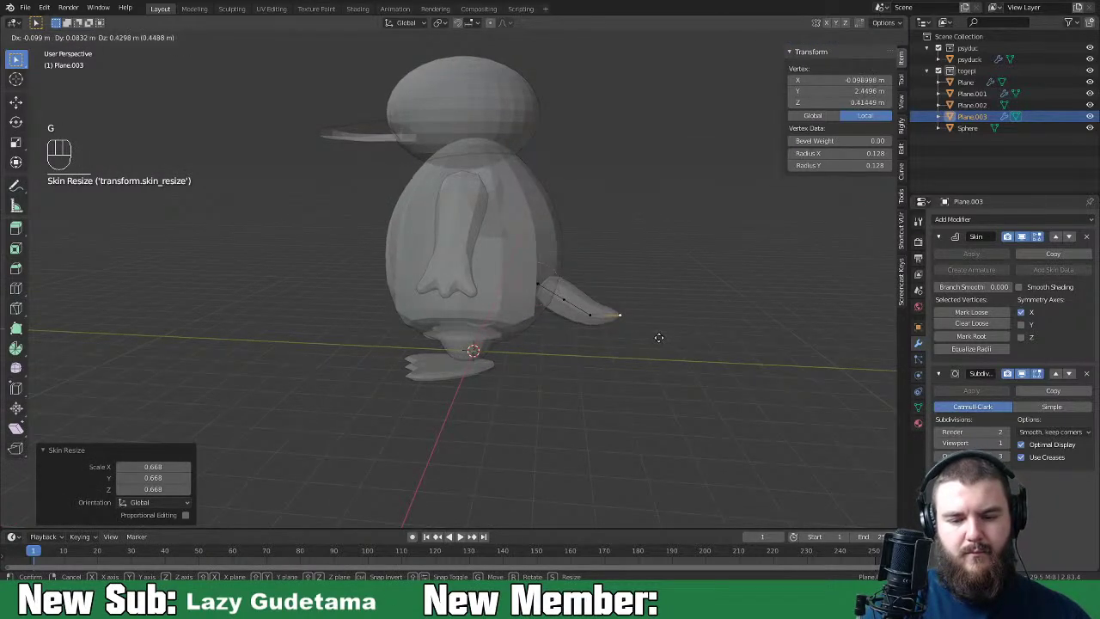
click(660, 336)
click(599, 327)
shift+click(630, 328)
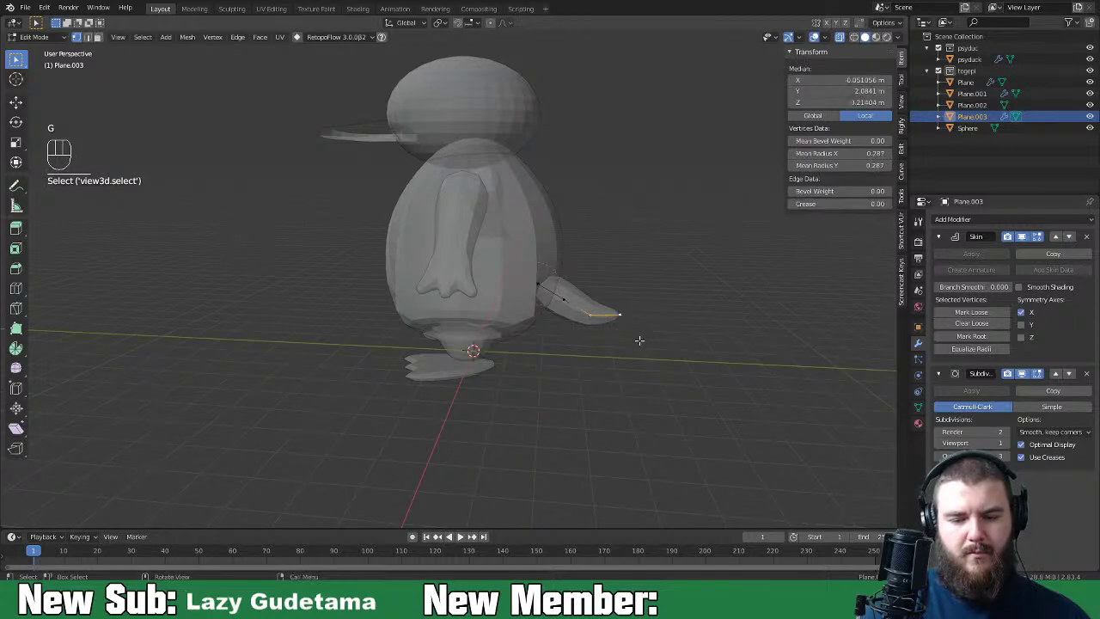
key(r)
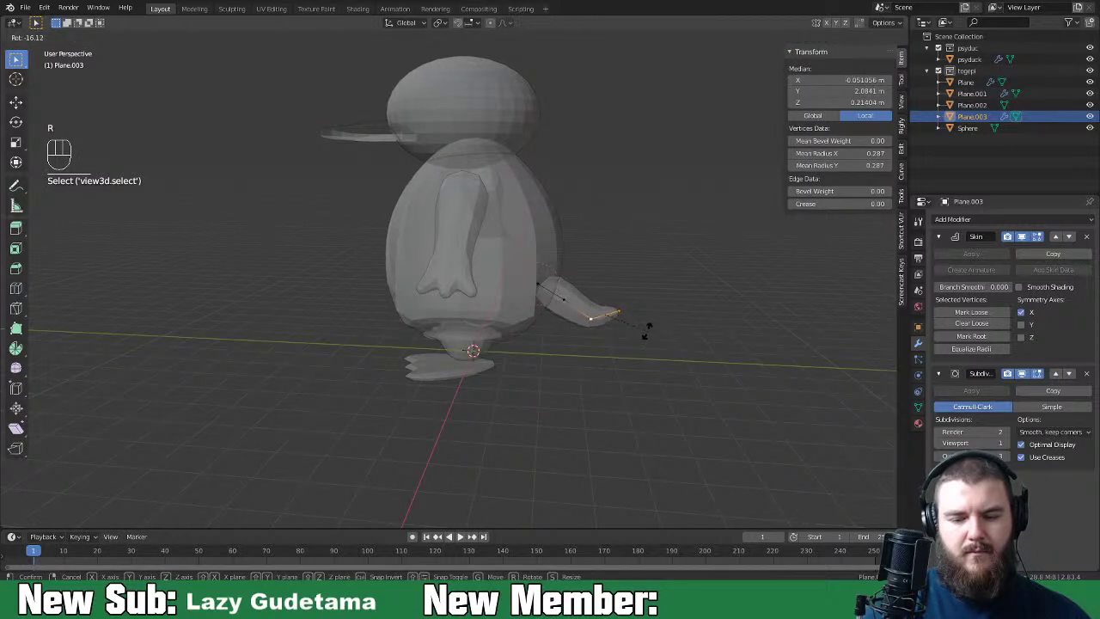
click(646, 331)
Step: Raise the tail's end segment by about 0.4 m in the right orthographic view and return to Object Mode
middle_drag(647, 334, 583, 347)
key(KP_3)
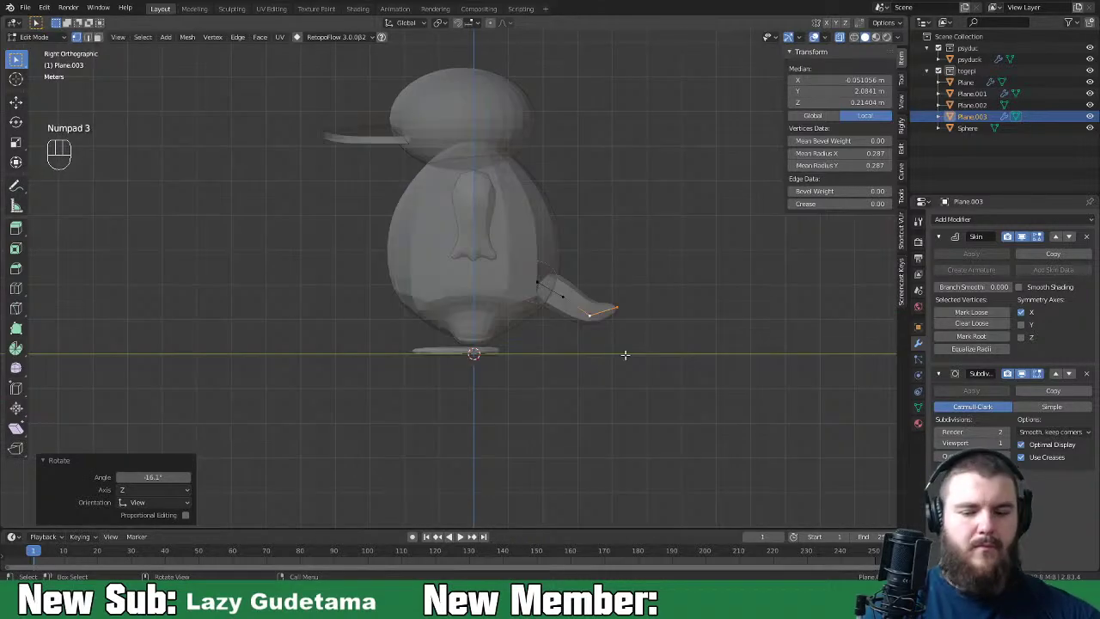
key(g)
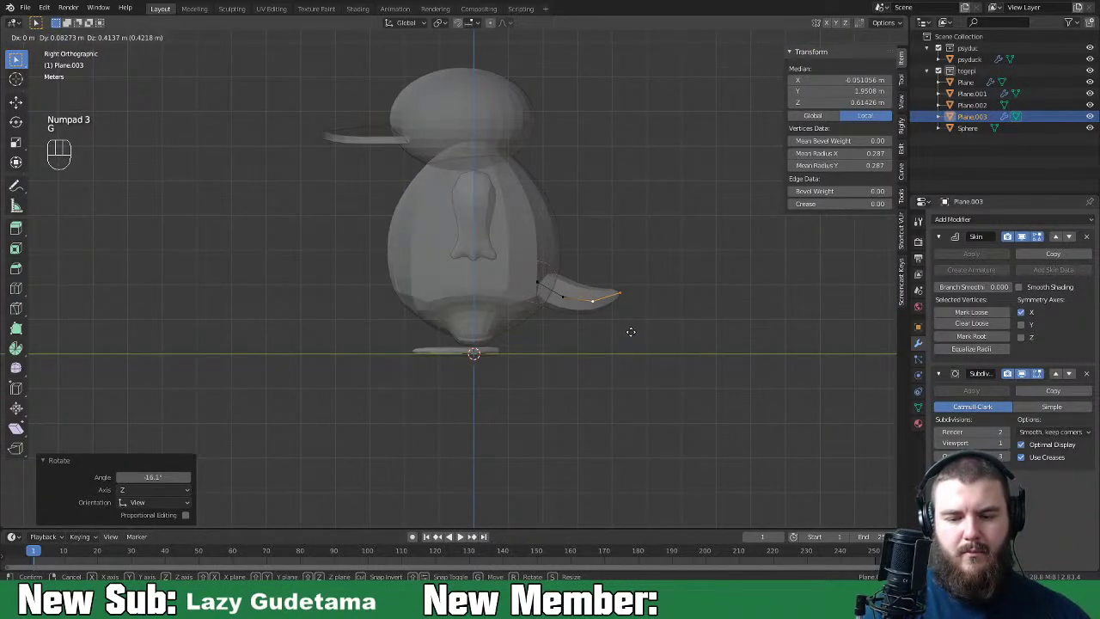
click(634, 333)
key(Tab)
middle_drag(682, 340, 708, 352)
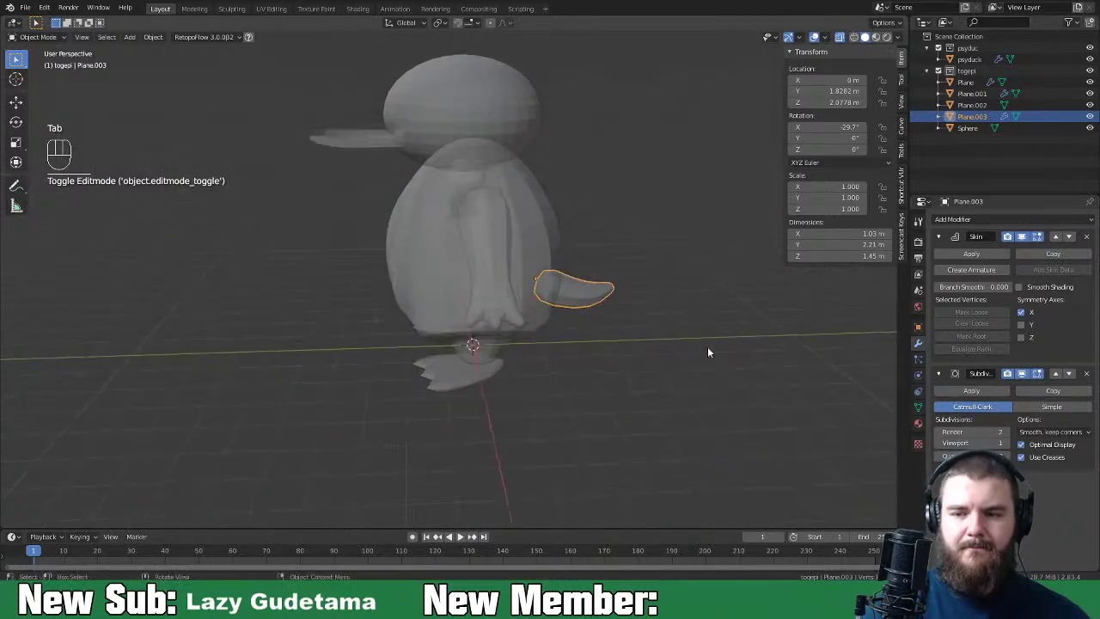
Step: Move Plane, Plane.001, Plane.002, Plane.003 and Sphere into the psyduc collection and exclude the togepi collection from the view layer
click(966, 82)
shift+click(971, 93)
shift+click(972, 105)
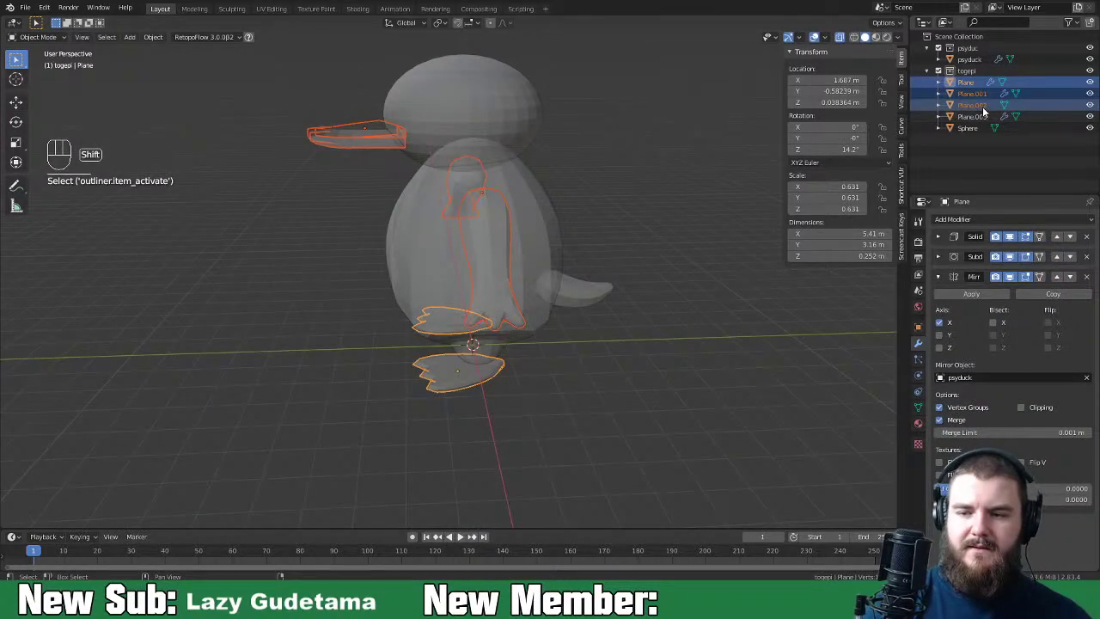
shift+click(983, 116)
shift+click(969, 127)
drag(969, 127, 971, 52)
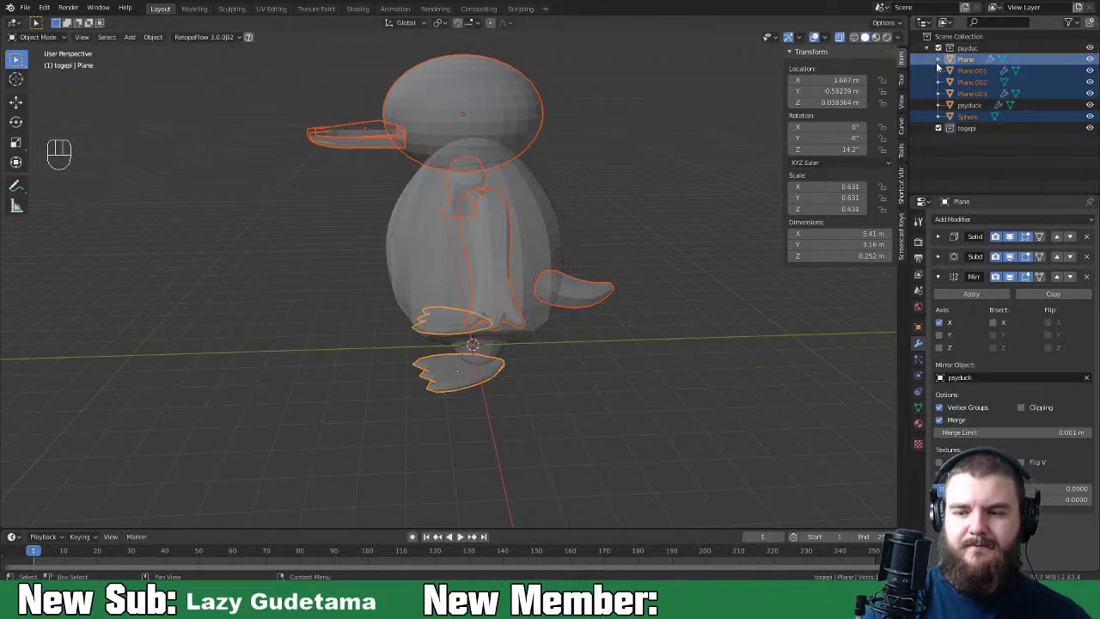
click(939, 127)
middle_drag(722, 277, 552, 376)
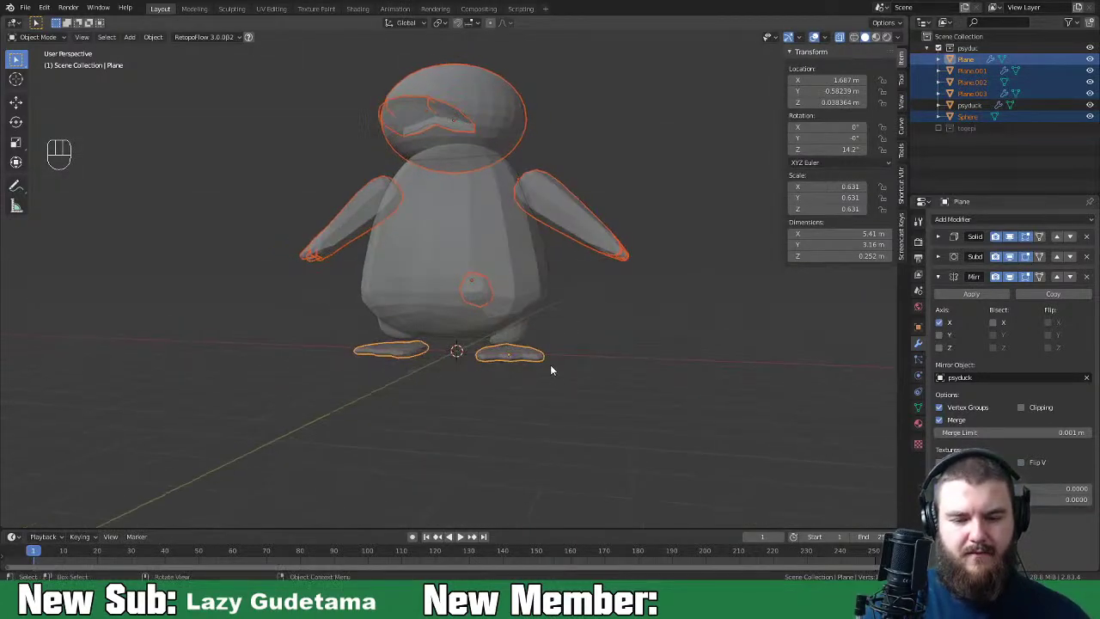
click(554, 334)
middle_drag(554, 335, 627, 386)
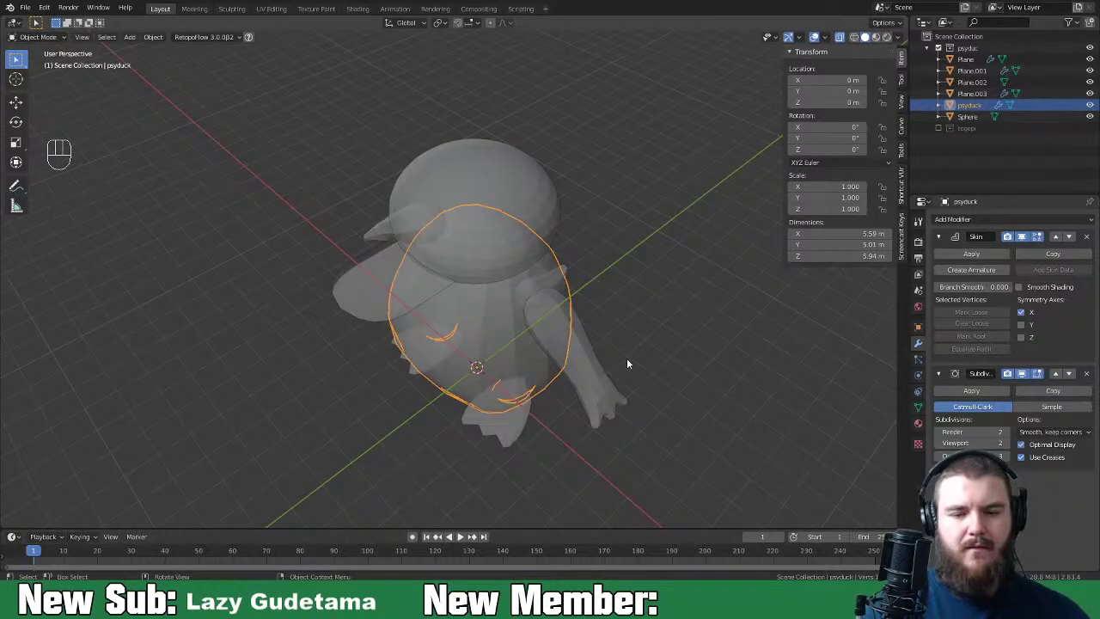
middle_drag(628, 364, 652, 362)
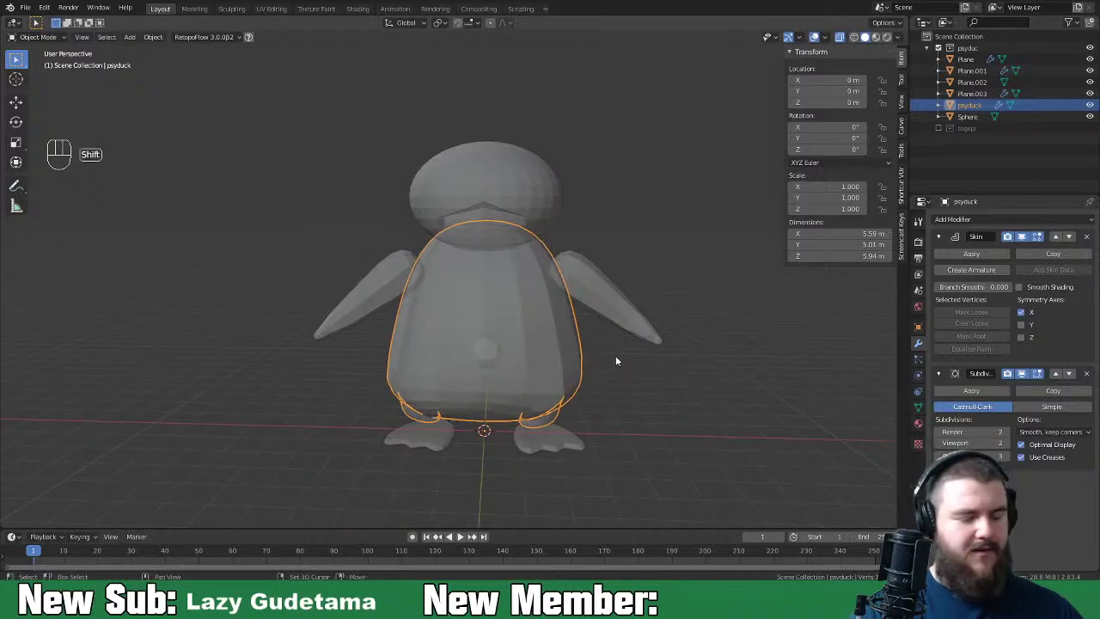
key(shift+a)
mouse_move(623, 349)
click(707, 100)
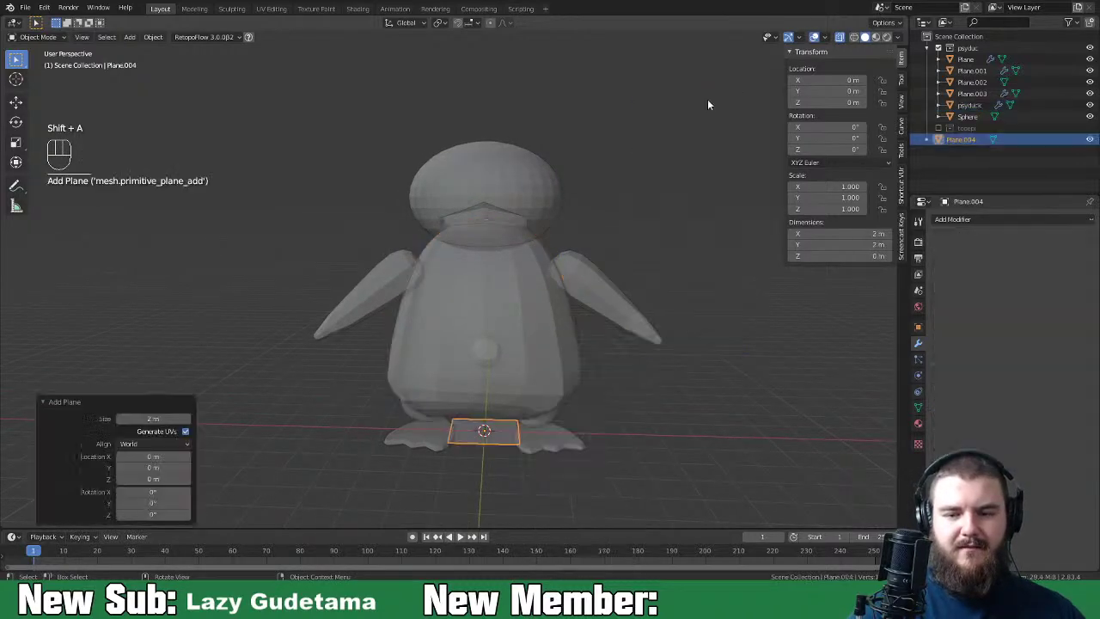
key(x)
click(607, 354)
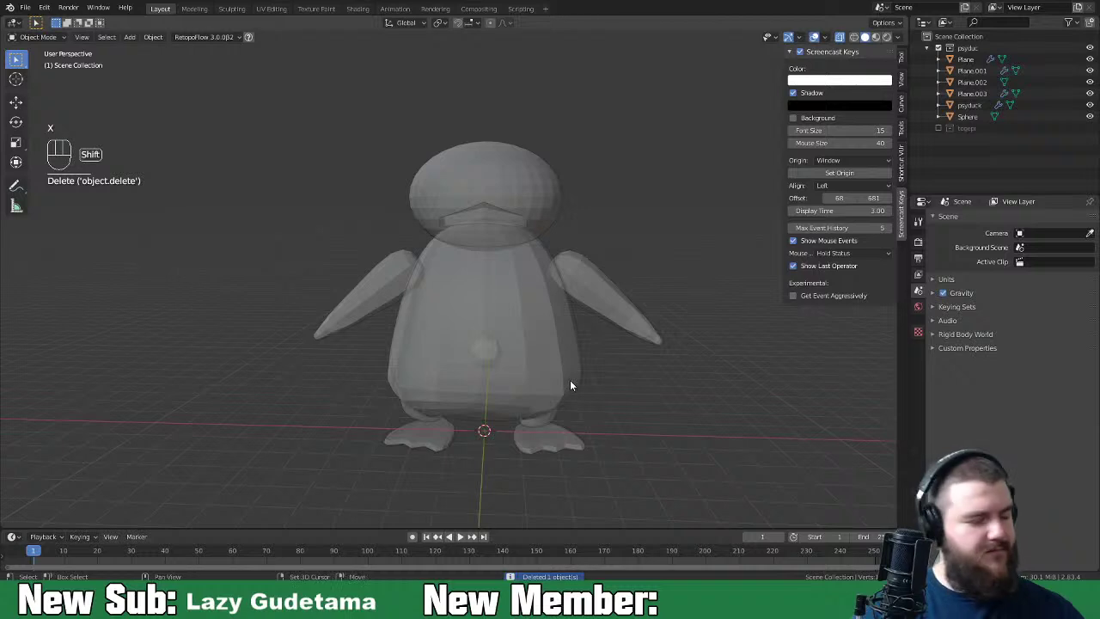
Step: Add a UV sphere for the eye and raise it along Z by about 7.15 m to head height
key(shift+a)
mouse_move(651, 332)
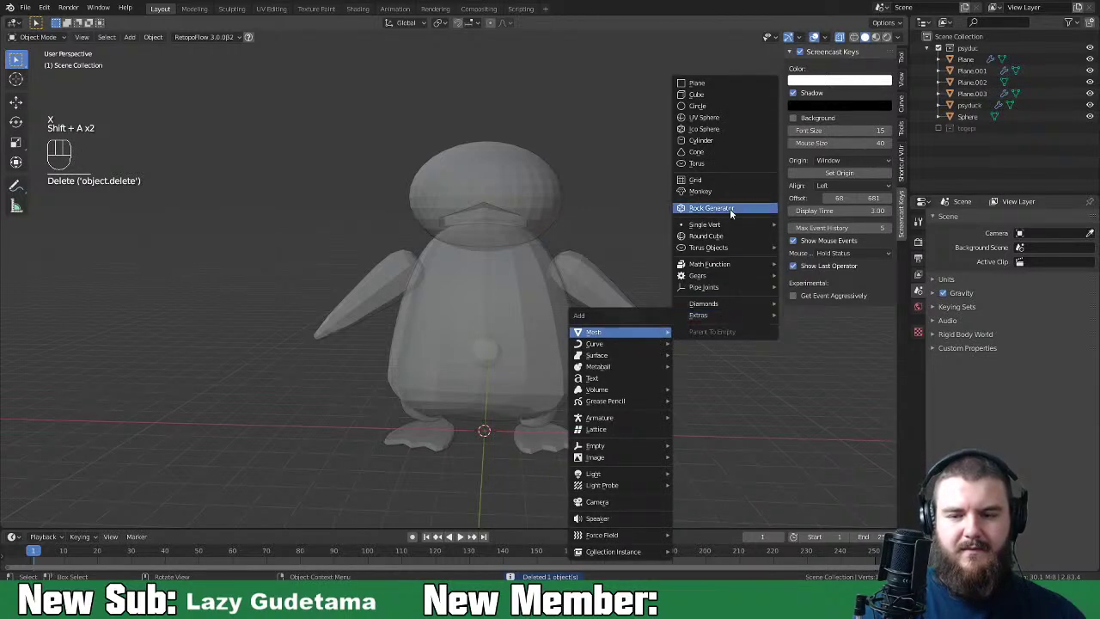
click(735, 117)
key(g)
key(z)
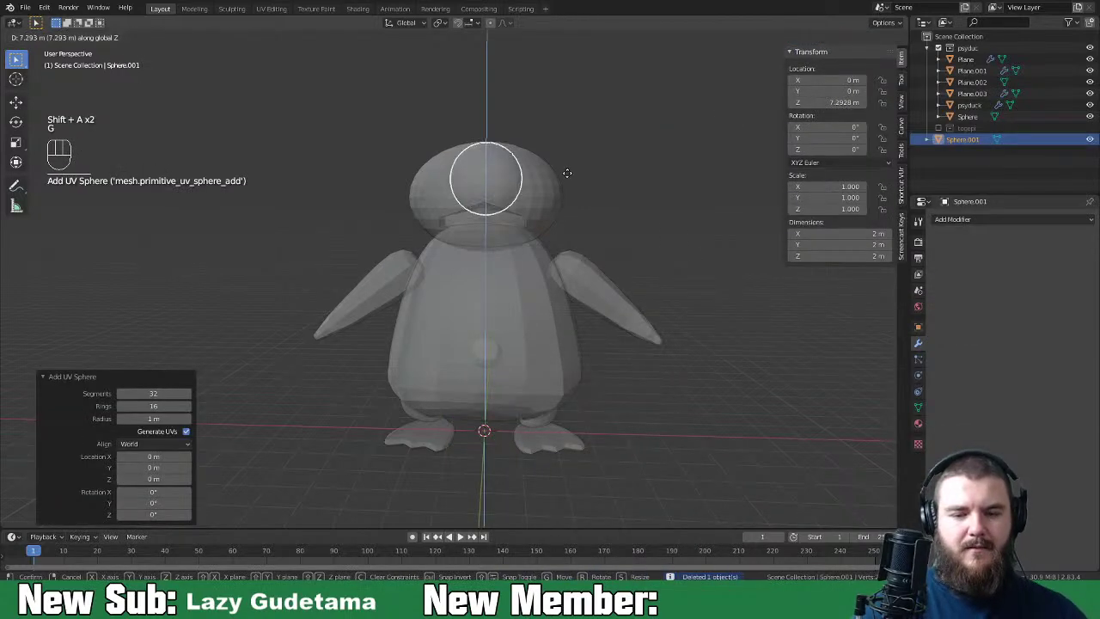
click(567, 178)
Step: Add a Mirror modifier to the eye sphere with the psyduck body as the mirror object
click(975, 219)
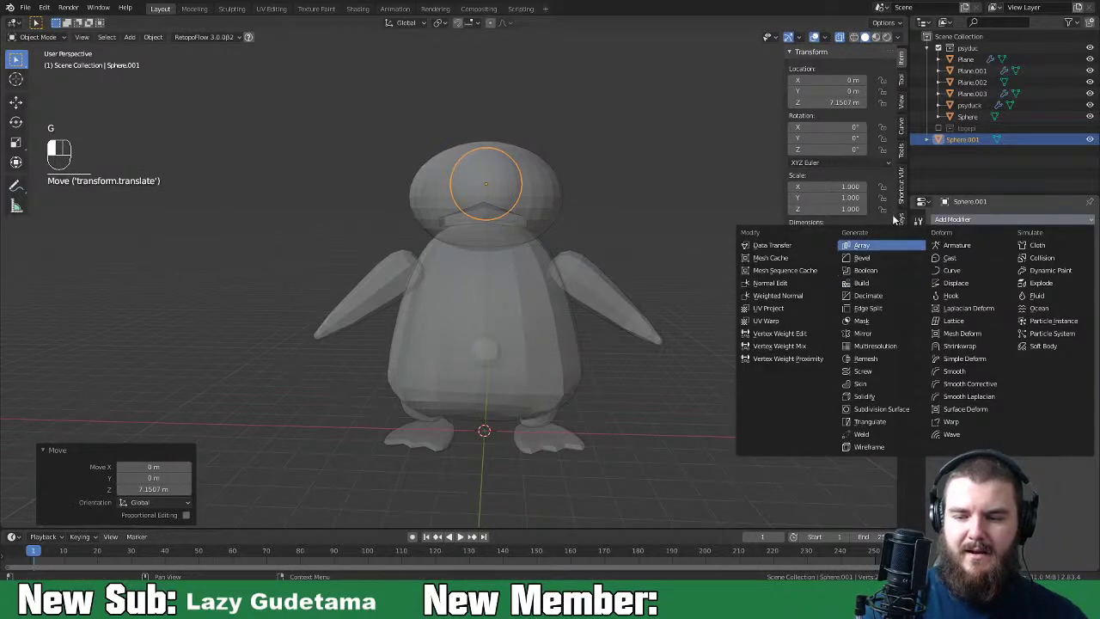
click(890, 333)
click(1086, 337)
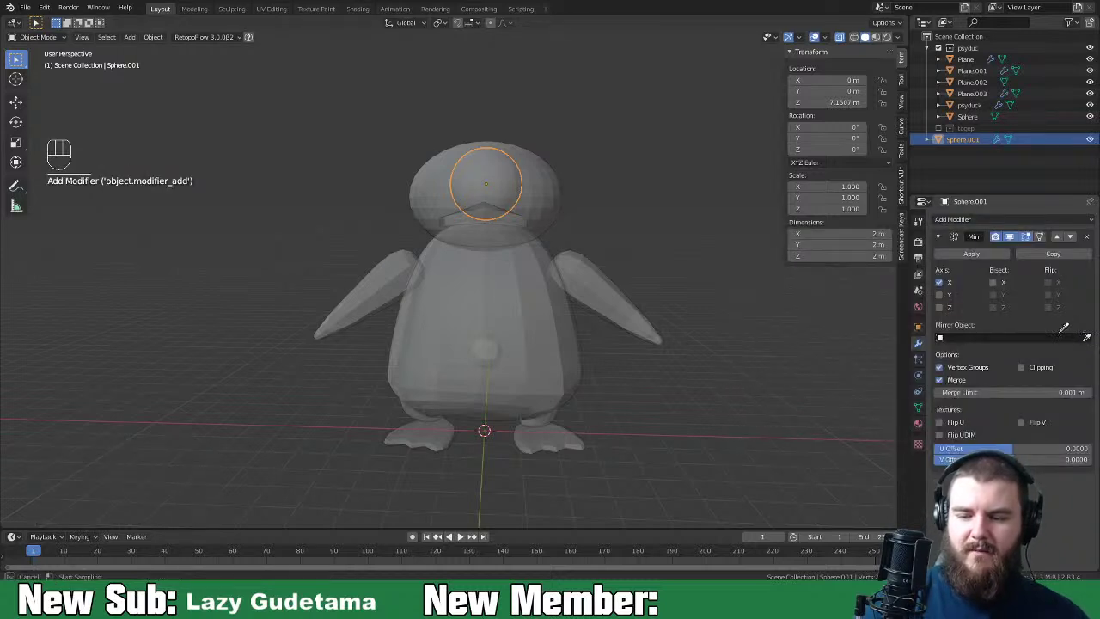
click(551, 346)
middle_drag(564, 403, 503, 215)
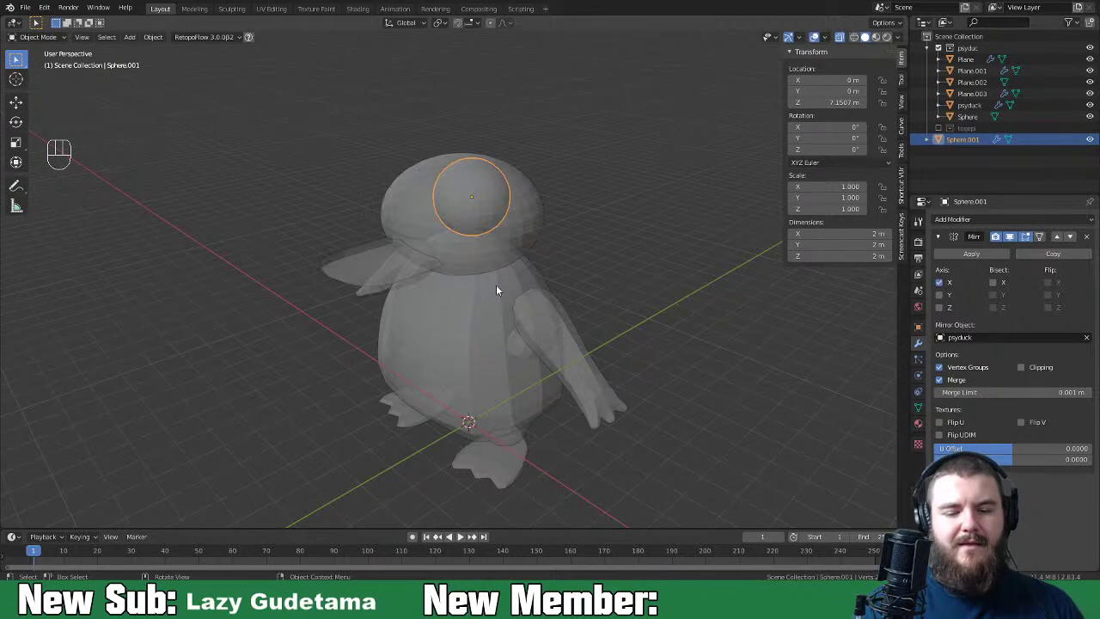
middle_drag(496, 284, 495, 285)
Step: Move the eye sphere along Y by about 2.05 m to the front of the head
click(497, 378)
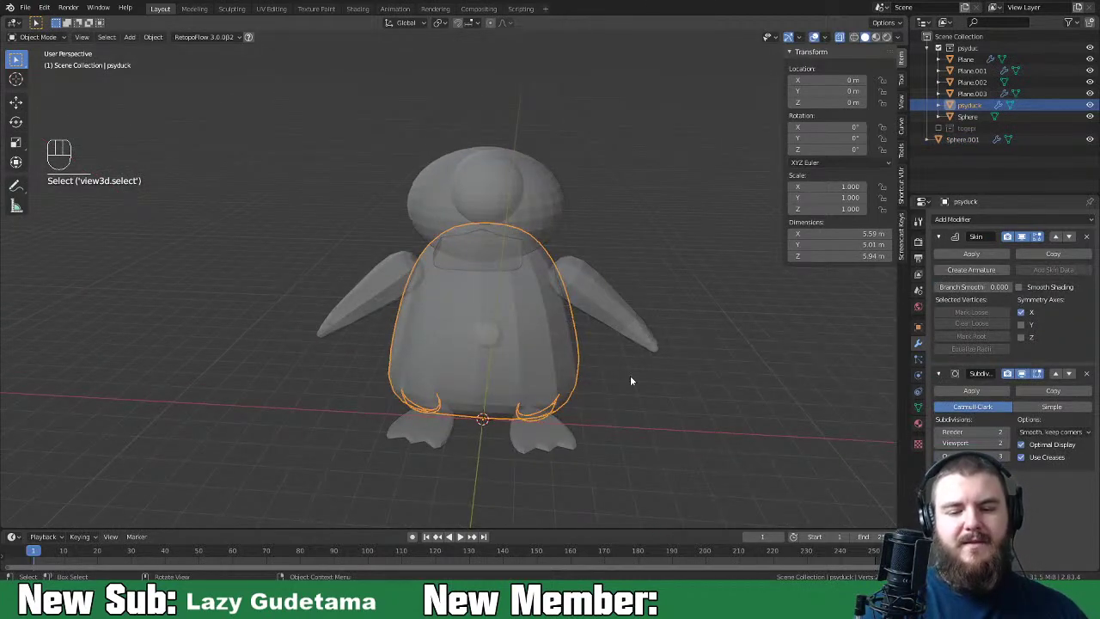
click(503, 195)
click(504, 197)
middle_drag(562, 236, 639, 254)
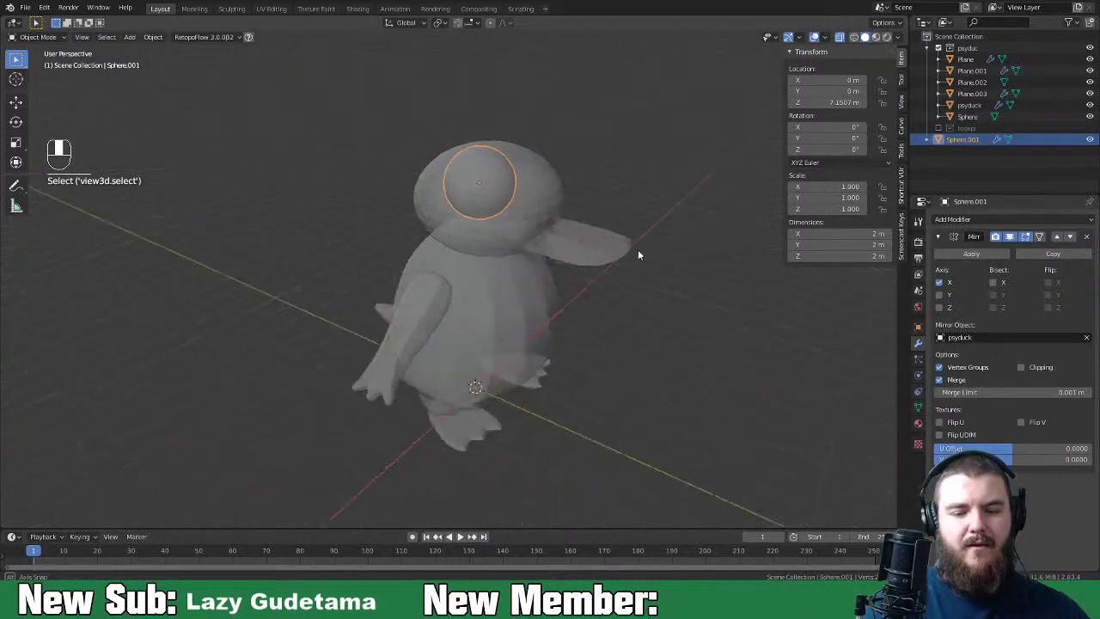
key(g)
key(y)
click(622, 276)
Step: Move the eye sideways along X by about 1.39 m and scale it uniformly by 0.513
middle_drag(622, 276, 585, 300)
key(g)
key(x)
click(629, 277)
key(s)
click(623, 246)
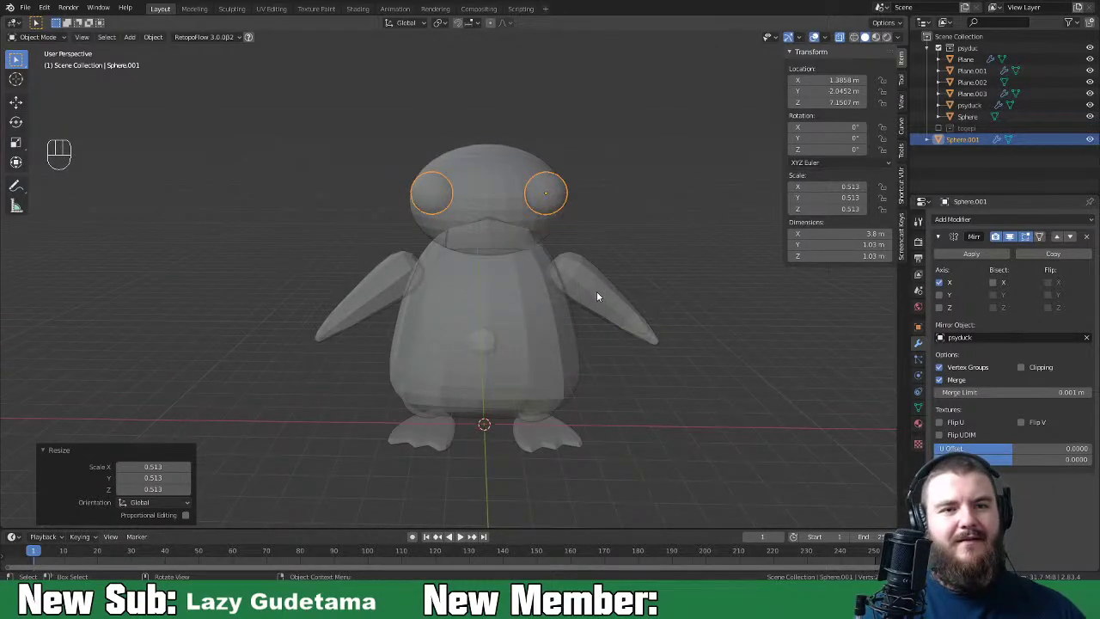
Step: Widen the eyes along X to a scale of about 0.593, turn off X-ray, and flatten them along Z by 0.904
middle_drag(611, 297, 631, 286)
key(s)
key(x)
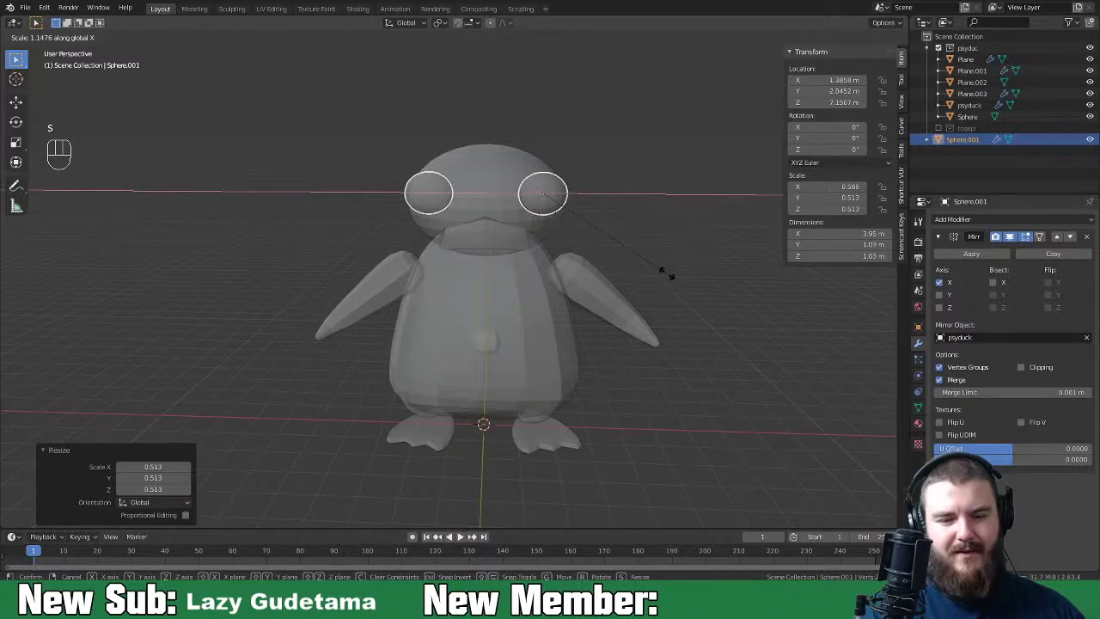
click(669, 271)
mouse_move(669, 272)
middle_down()
mouse_move(637, 276)
mouse_move(662, 283)
mouse_move(657, 275)
mouse_move(641, 306)
middle_up()
click(840, 40)
key(s)
key(z)
click(650, 268)
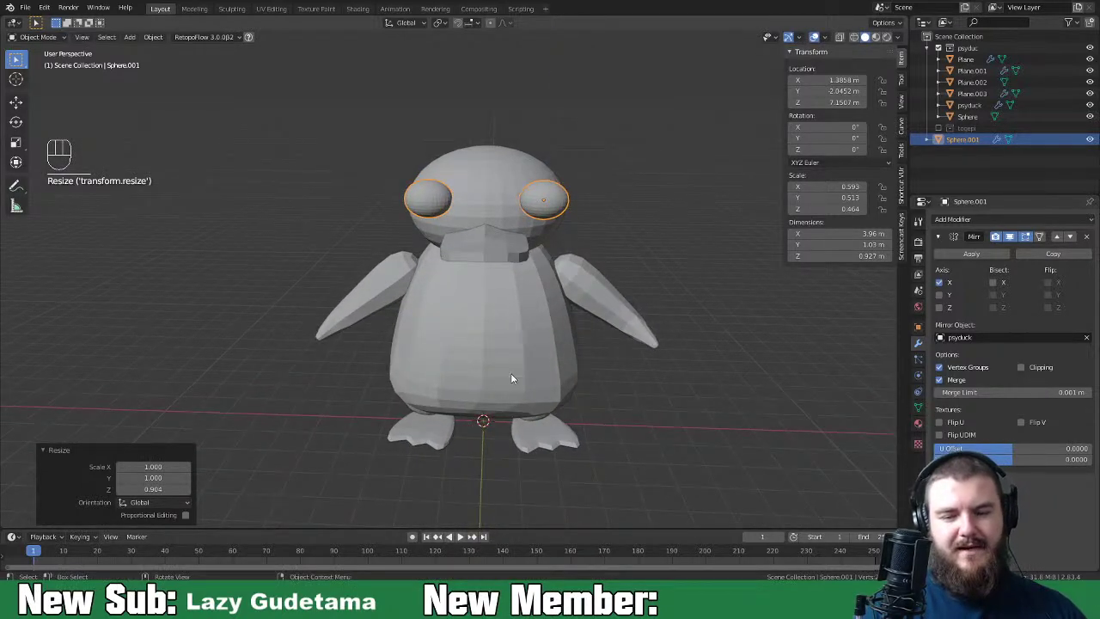
Step: Bring the eyes closer together by about 0.38 m along X and scale them uniformly by 0.765
key(g)
key(x)
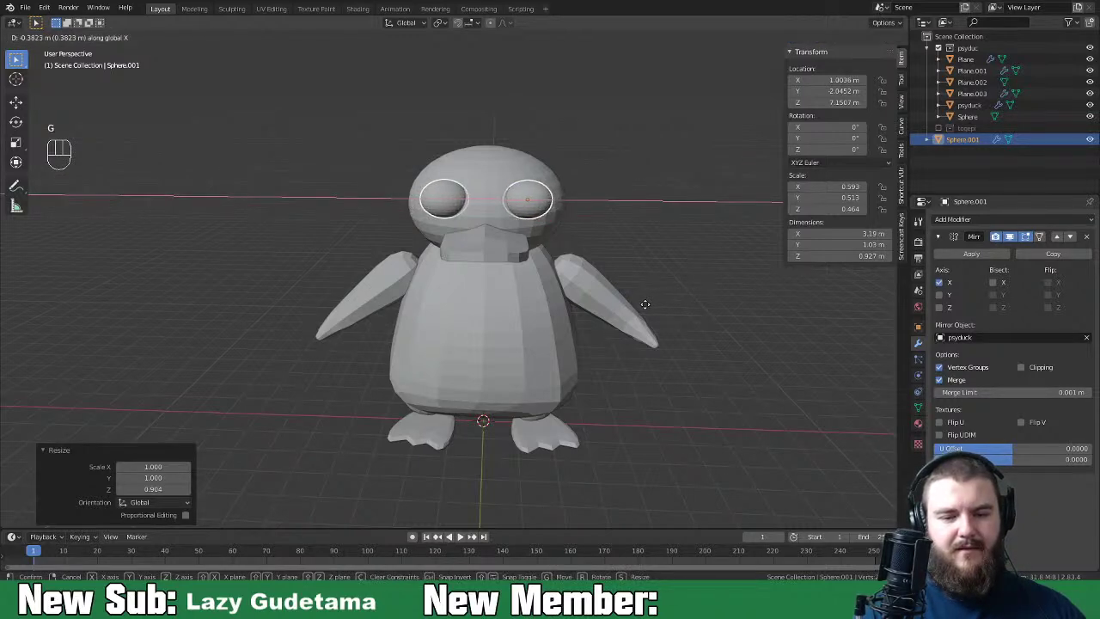
click(644, 304)
middle_drag(646, 307, 584, 369)
key(s)
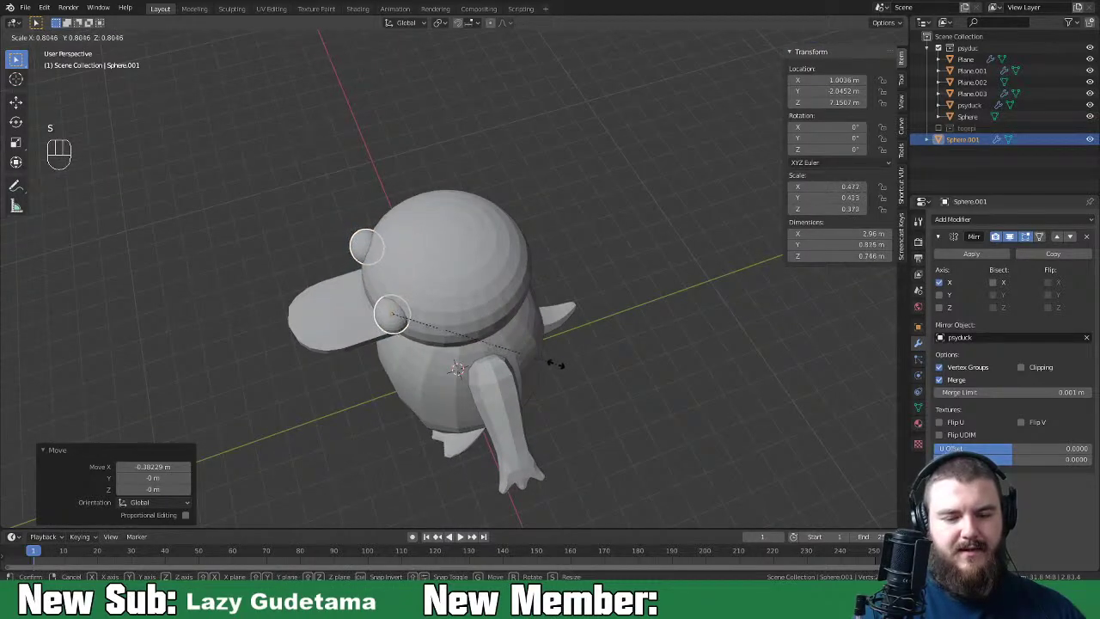
click(548, 366)
middle_drag(589, 349, 633, 342)
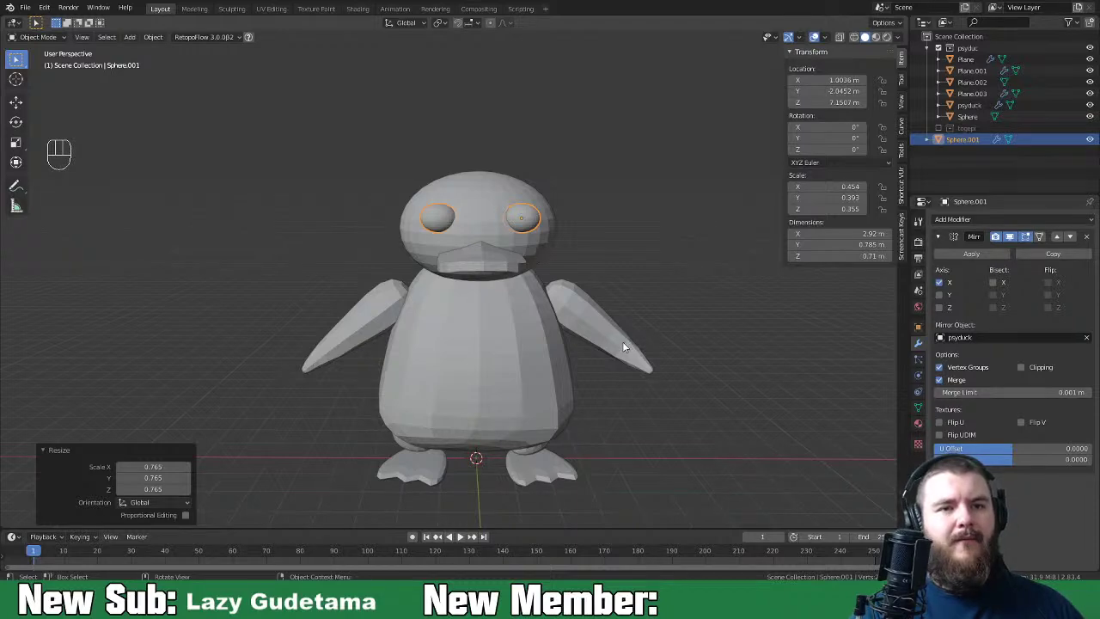
Step: Lower the eyes to a Z location of about 6.79 m and move them inward by about 0.11 m along X
key(g)
key(z)
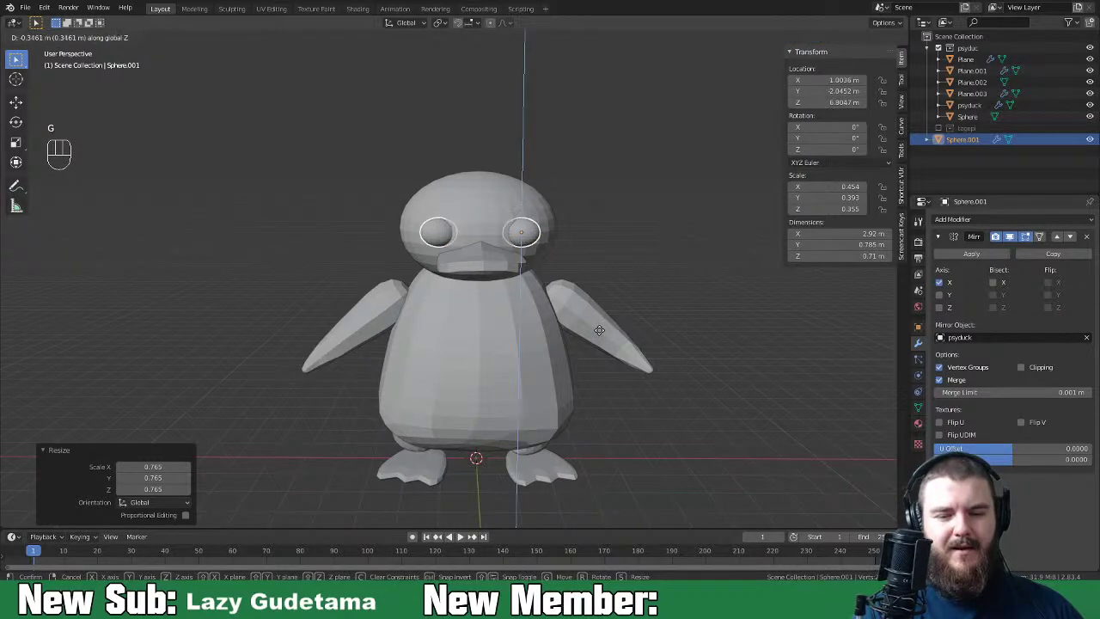
click(598, 330)
middle_drag(632, 325, 570, 360)
key(g)
click(624, 336)
Step: Push the eyes forward by about 0.115 m along Y and raise them by about 0.09 m along Z
key(g)
key(x)
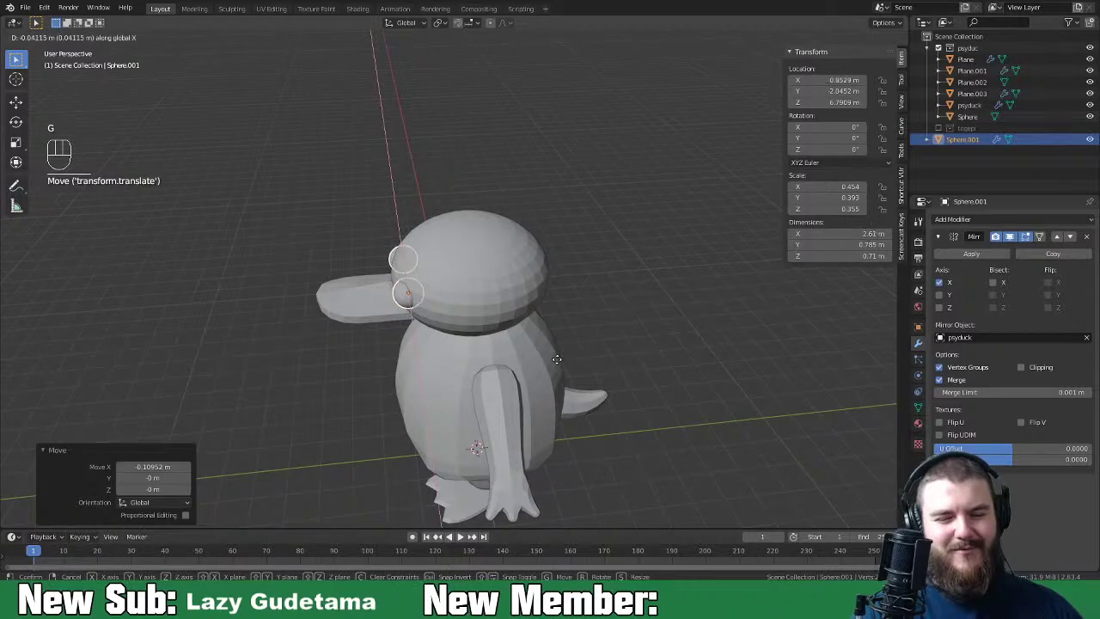
key(y)
click(557, 358)
middle_drag(557, 358, 650, 363)
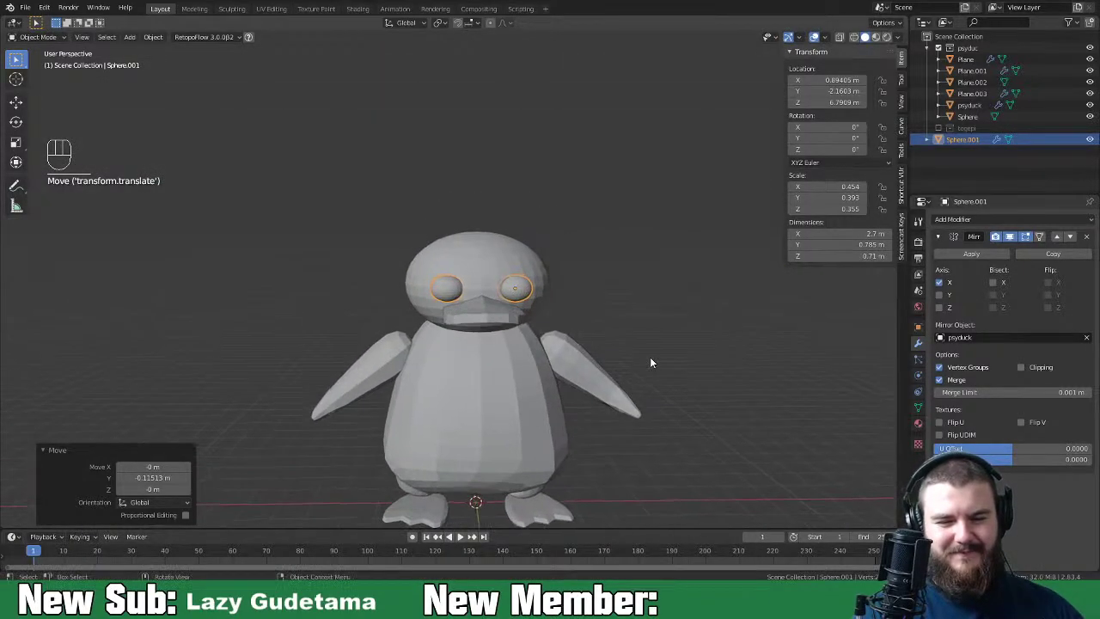
key(g)
key(z)
click(616, 359)
Step: Rotate the eyes about 7.13° around global Z and 90° around X
middle_drag(658, 319, 624, 384)
key(r)
key(z)
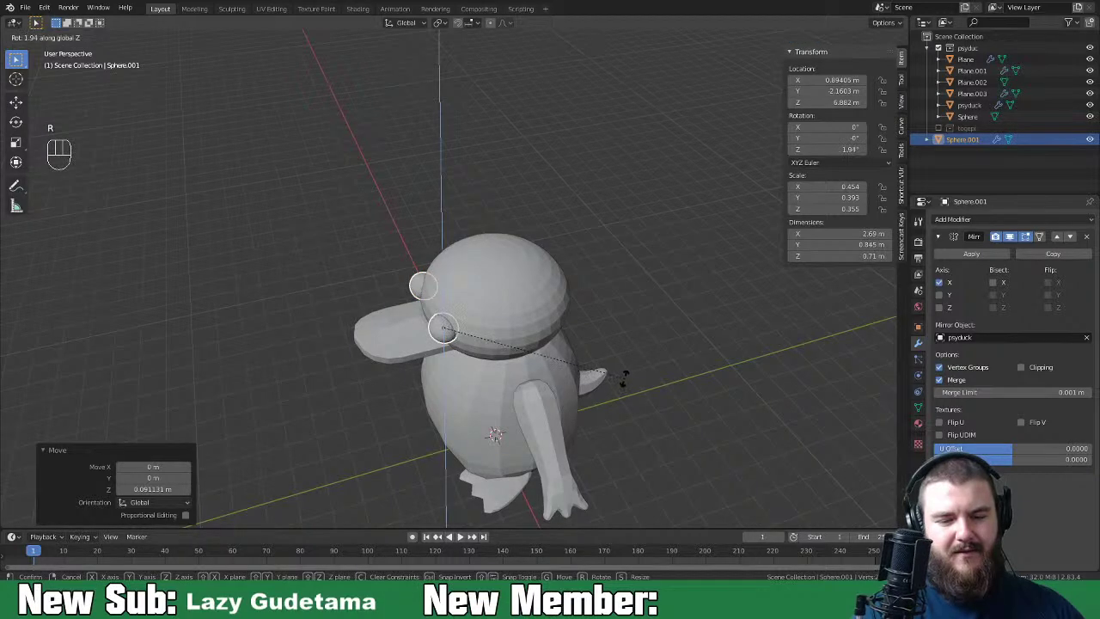
click(626, 360)
mouse_move(615, 359)
middle_down()
mouse_move(728, 322)
mouse_move(745, 301)
mouse_move(673, 327)
mouse_move(607, 372)
middle_up()
key(r)
key(x)
click(609, 371)
Step: Turn the eyes around global Z by 4.96° and by a further 13.6° so they follow the head's curve
middle_drag(608, 371, 668, 373)
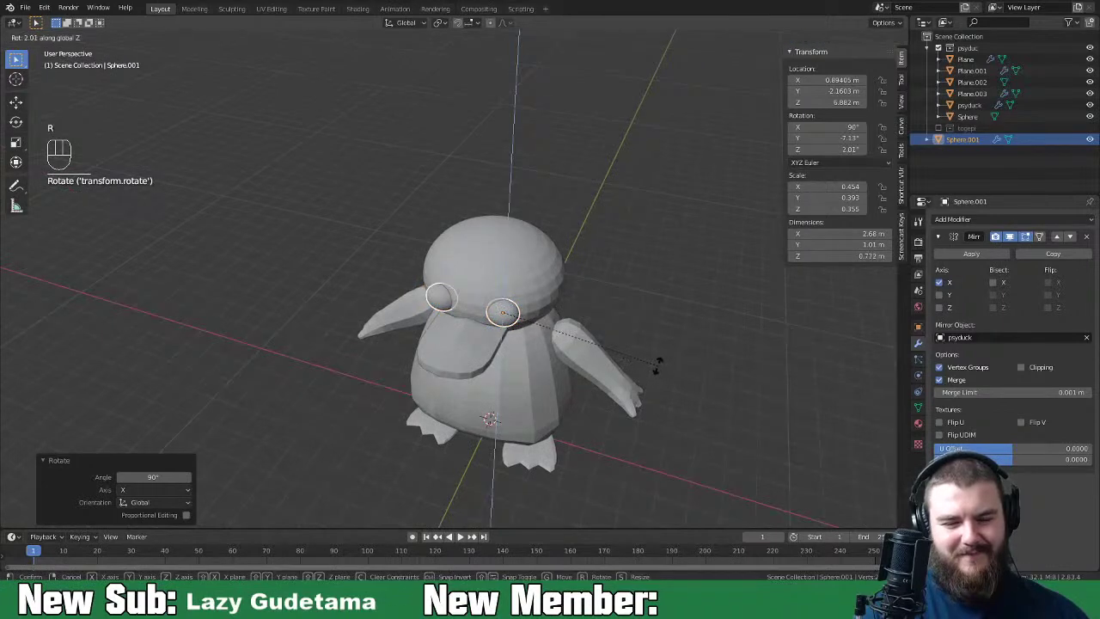
key(r)
key(z)
click(670, 347)
mouse_move(670, 348)
middle_down()
mouse_move(696, 311)
mouse_move(672, 357)
middle_up()
key(r)
key(z)
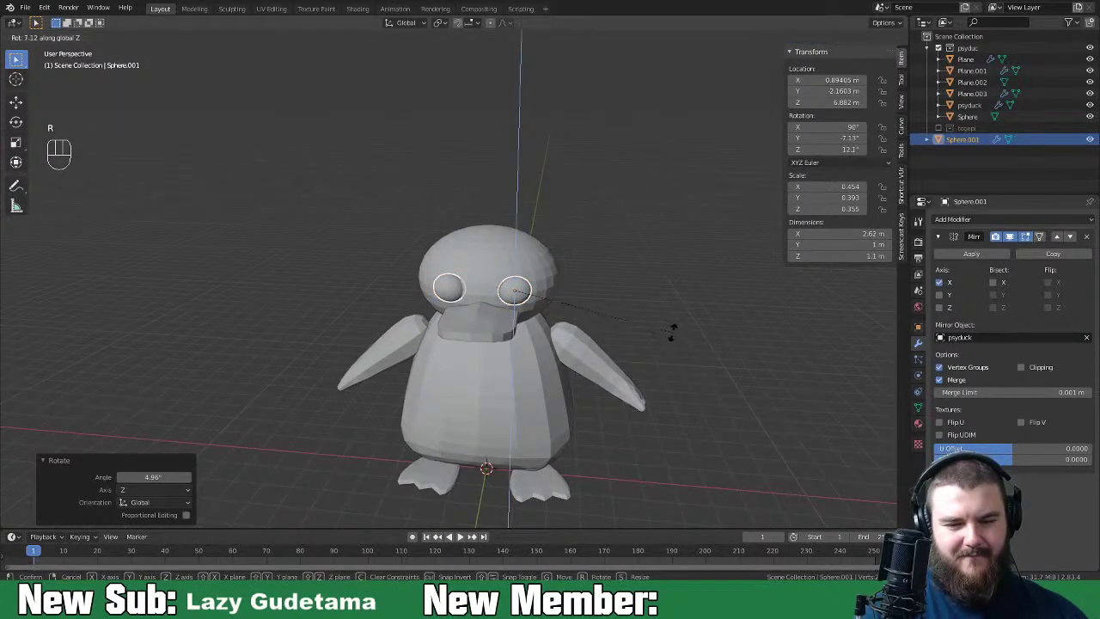
click(670, 314)
middle_drag(672, 316, 646, 322)
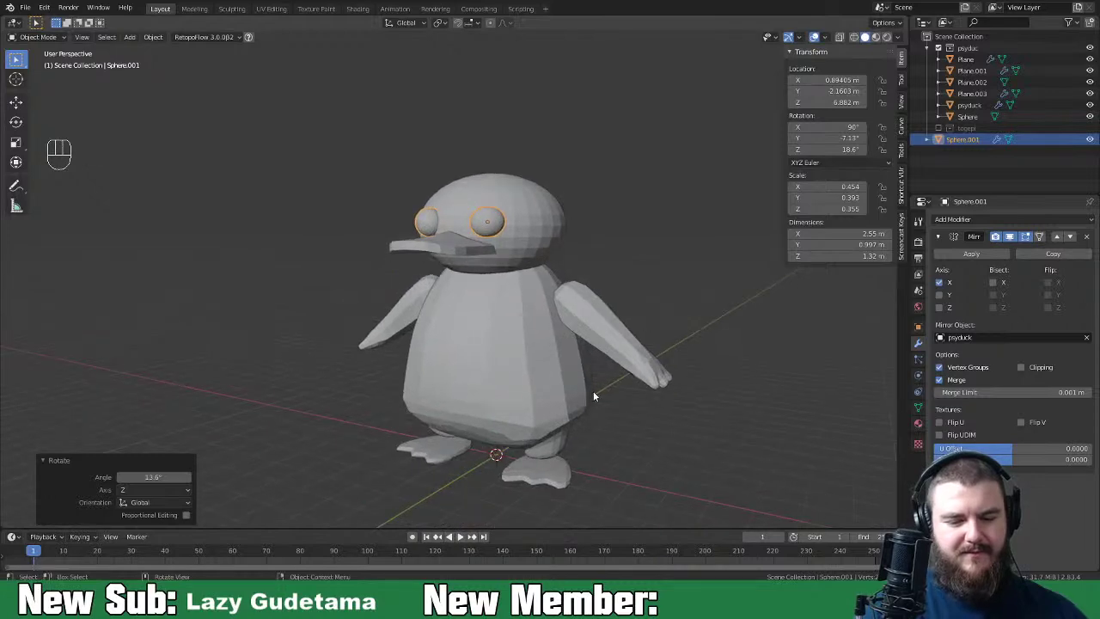
Step: Add a plane and raise it above the head to a Z location of about 9.06 m
key(shift+a)
mouse_move(600, 348)
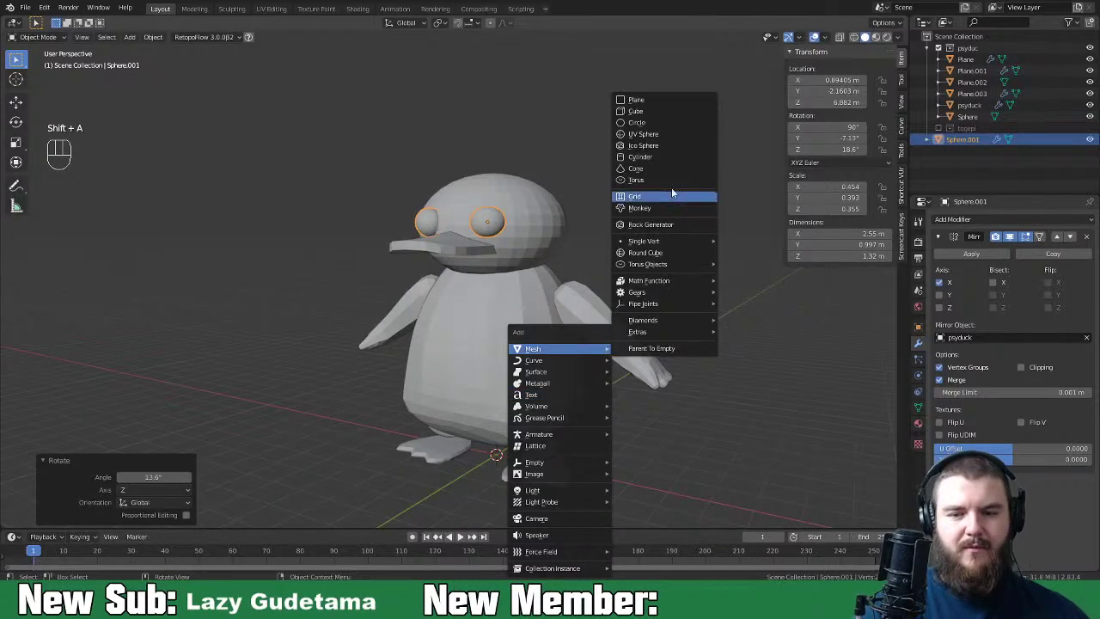
click(665, 100)
key(g)
key(z)
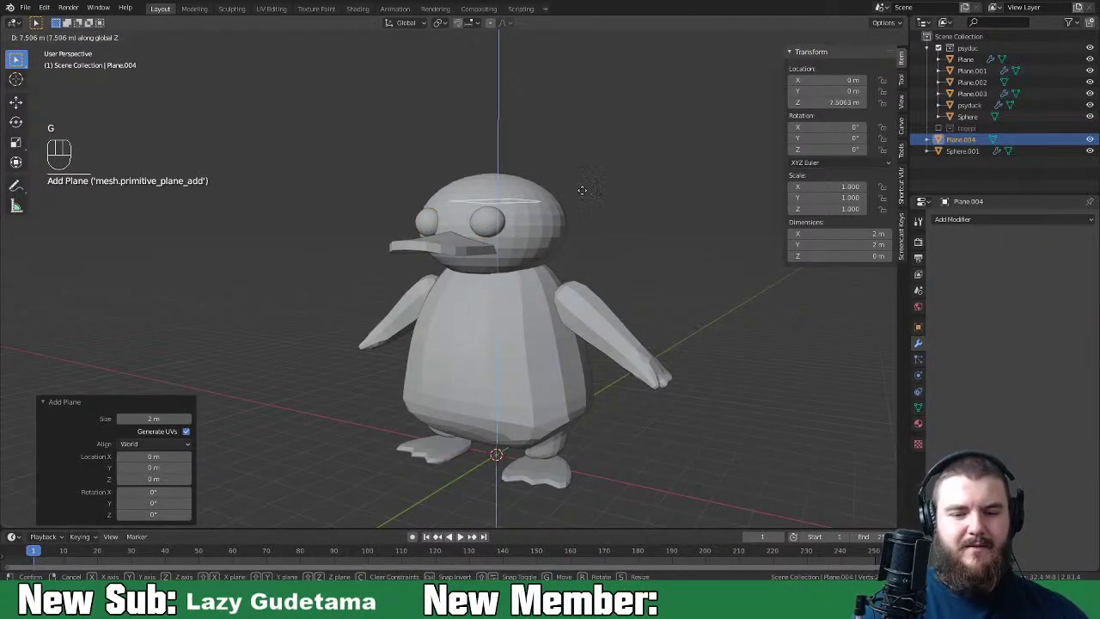
click(594, 143)
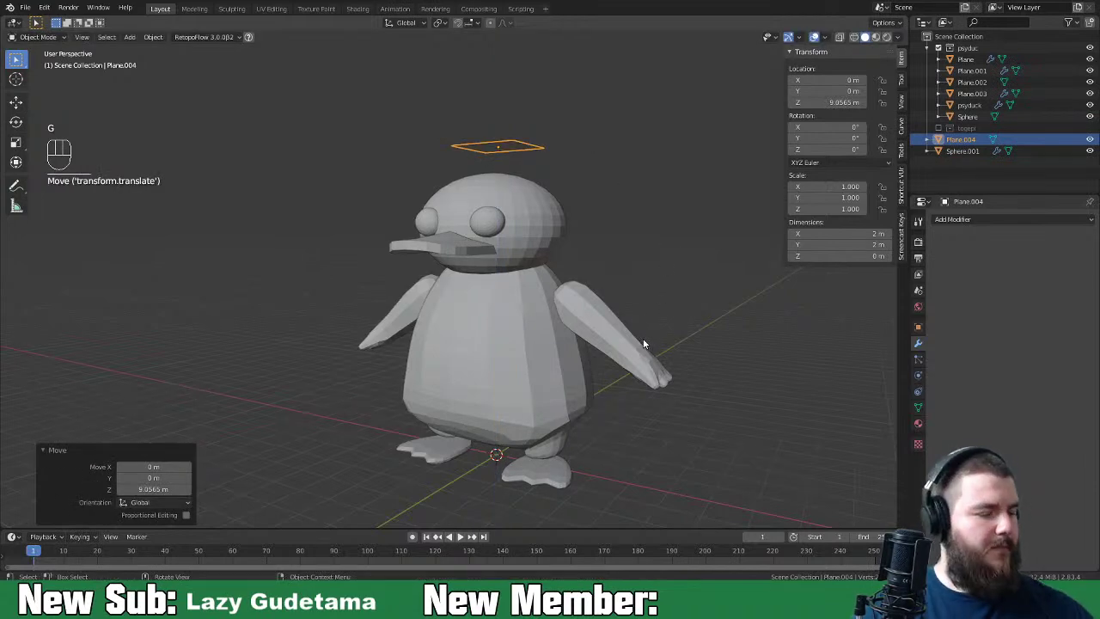
Step: Stand the plane's mesh upright with a 90° rotation around X and scale it uniformly by 0.415
key(Tab)
text(rx)
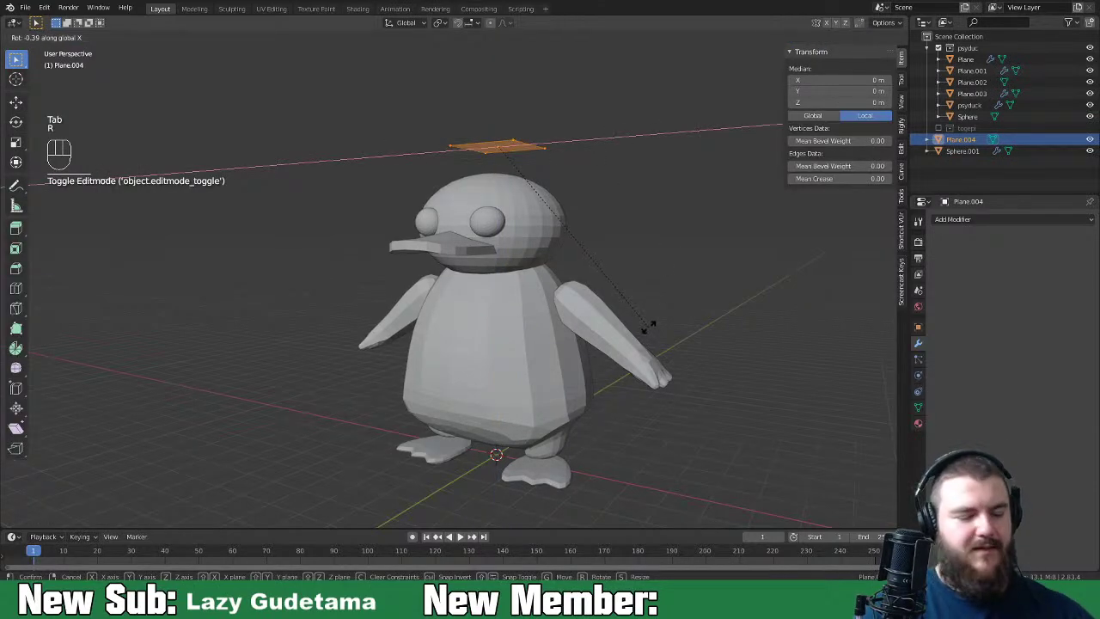
text(90)
key(Return)
middle_drag(649, 326, 697, 343)
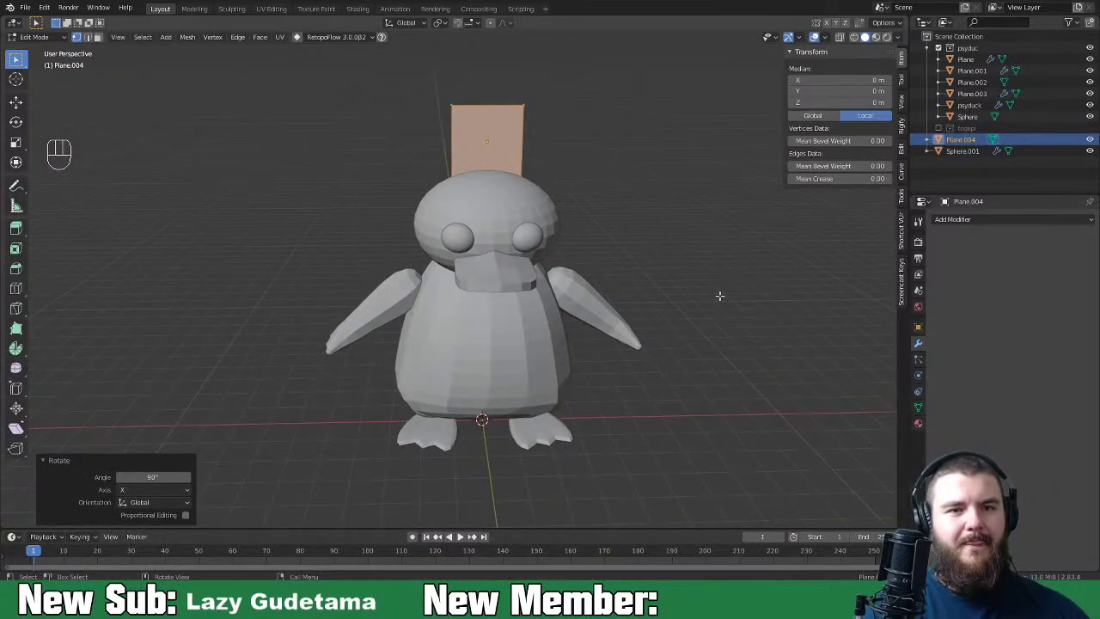
mouse_move(719, 294)
shift+middle_down()
mouse_move(719, 329)
mouse_move(717, 312)
shift+middle_up()
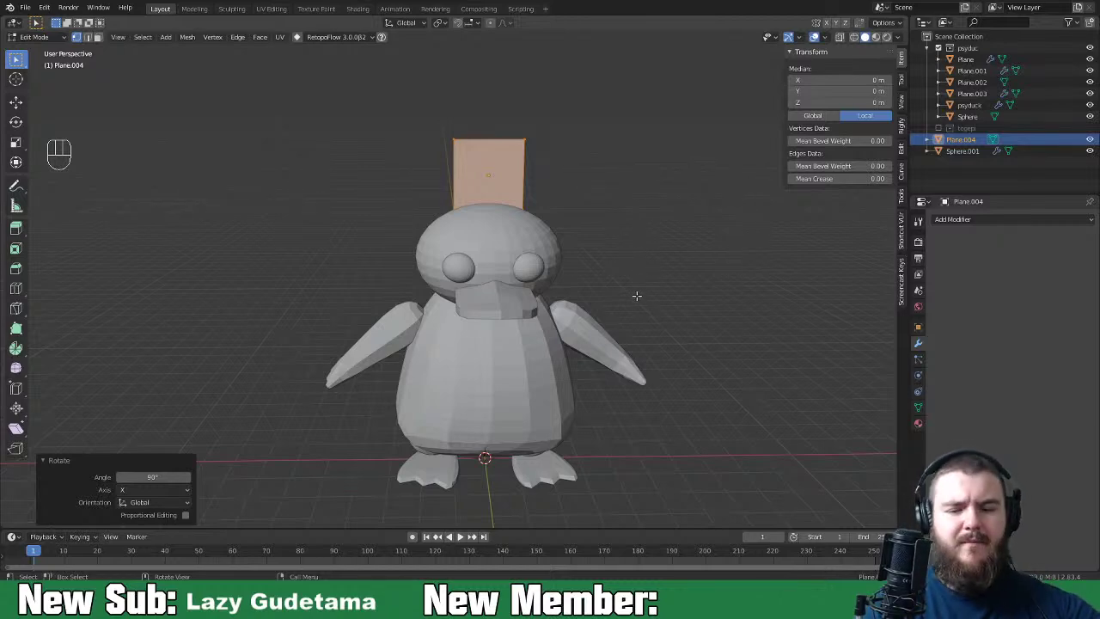
key(KP_1)
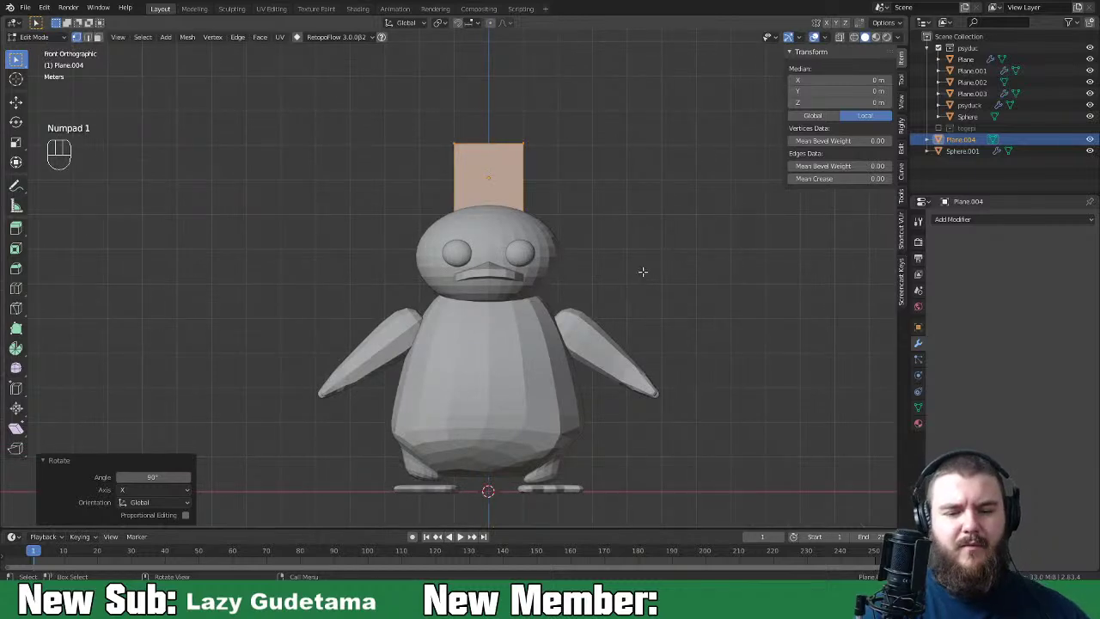
key(s)
click(568, 209)
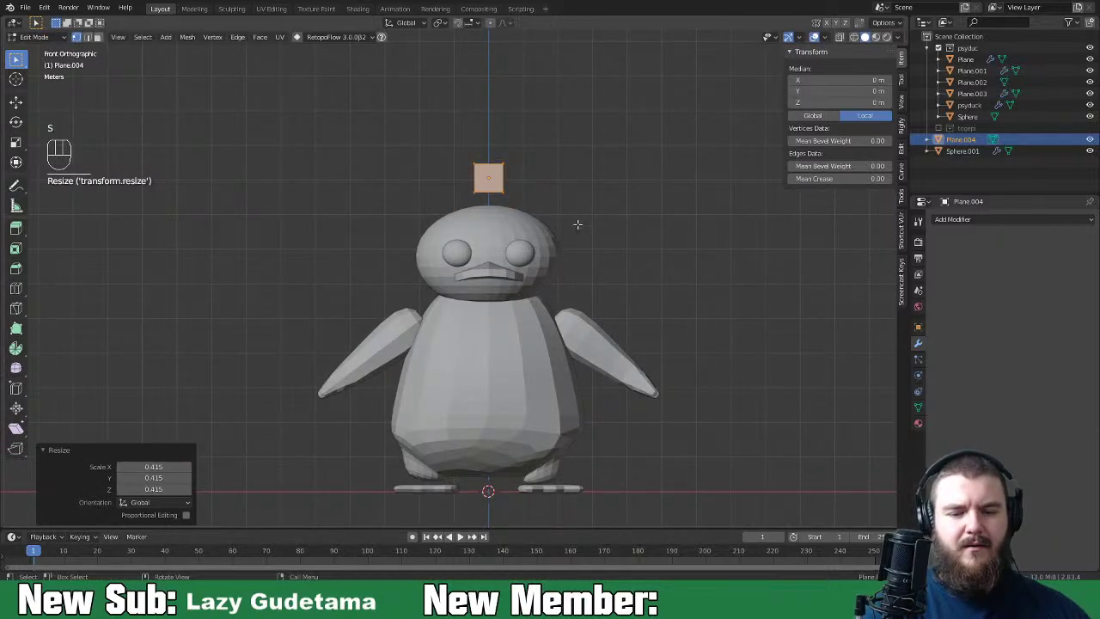
Step: Lower the plane to a Z location of about 8.56 m and move it forward by about 0.279 m along Y
key(Tab)
key(g)
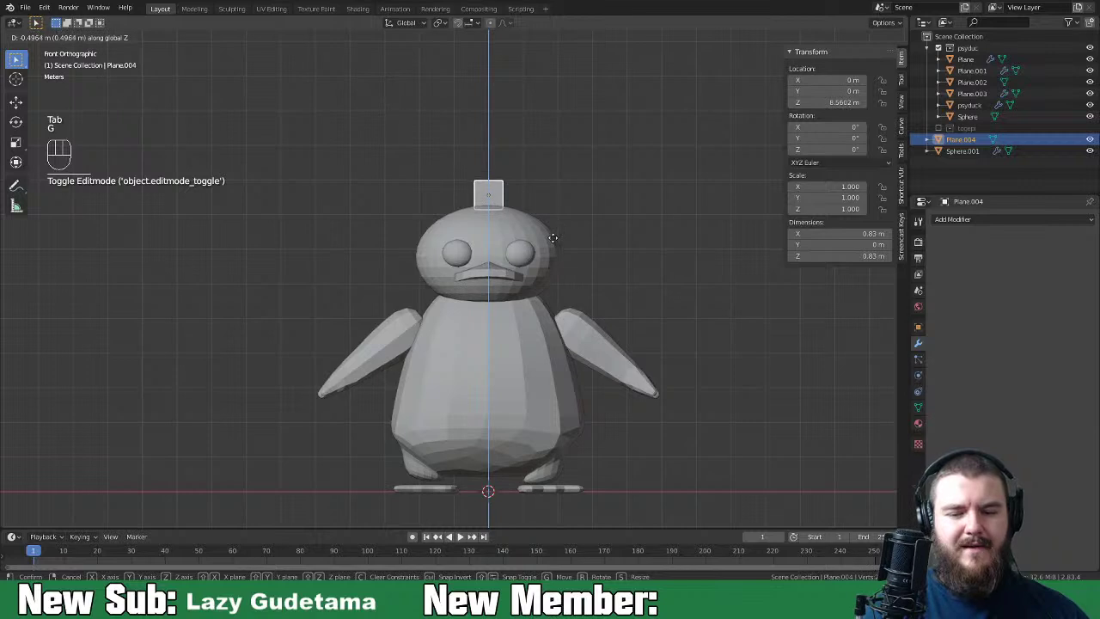
click(564, 248)
middle_drag(564, 244, 580, 292)
key(g)
key(y)
click(567, 290)
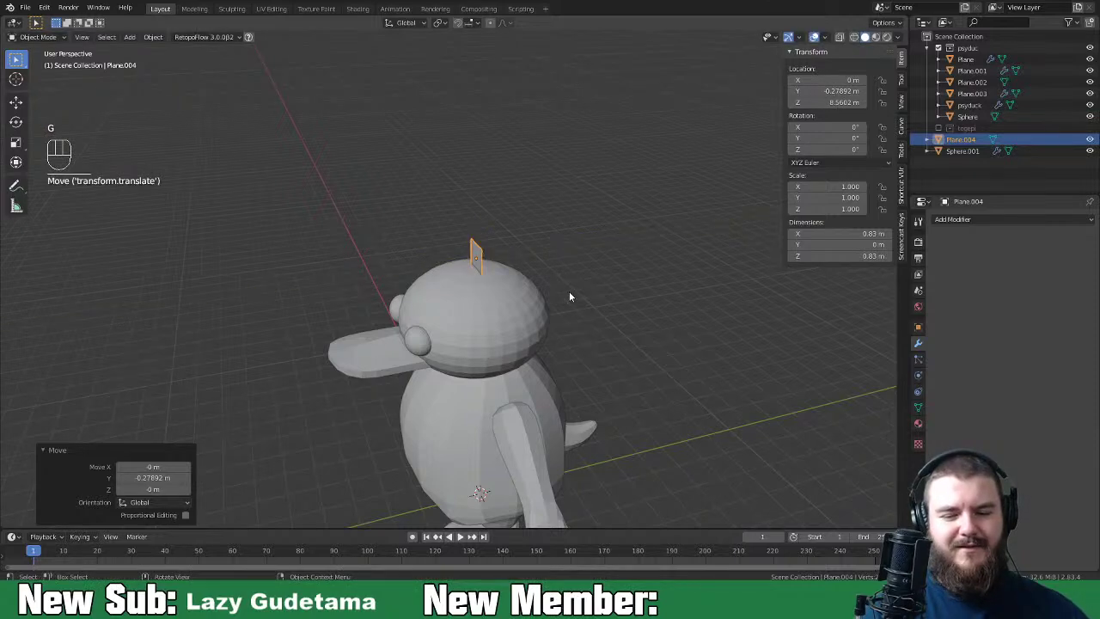
Step: Narrow the plane's mesh along X by 0.586 and raise it about 0.414 m along Z above its origin
key(KP_1)
key(Tab)
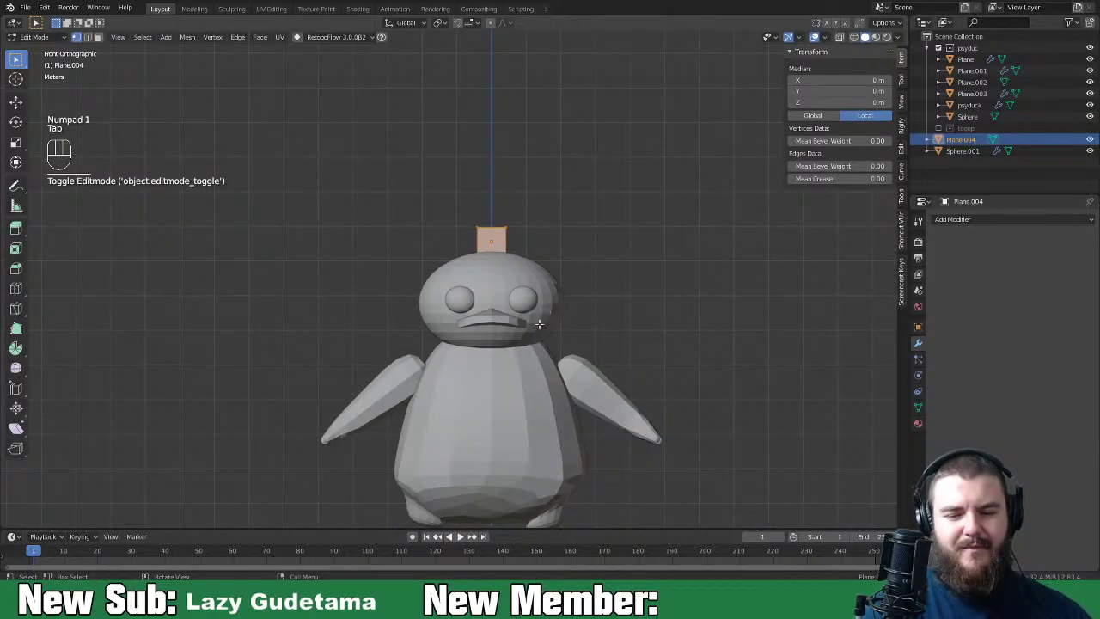
key(s)
key(x)
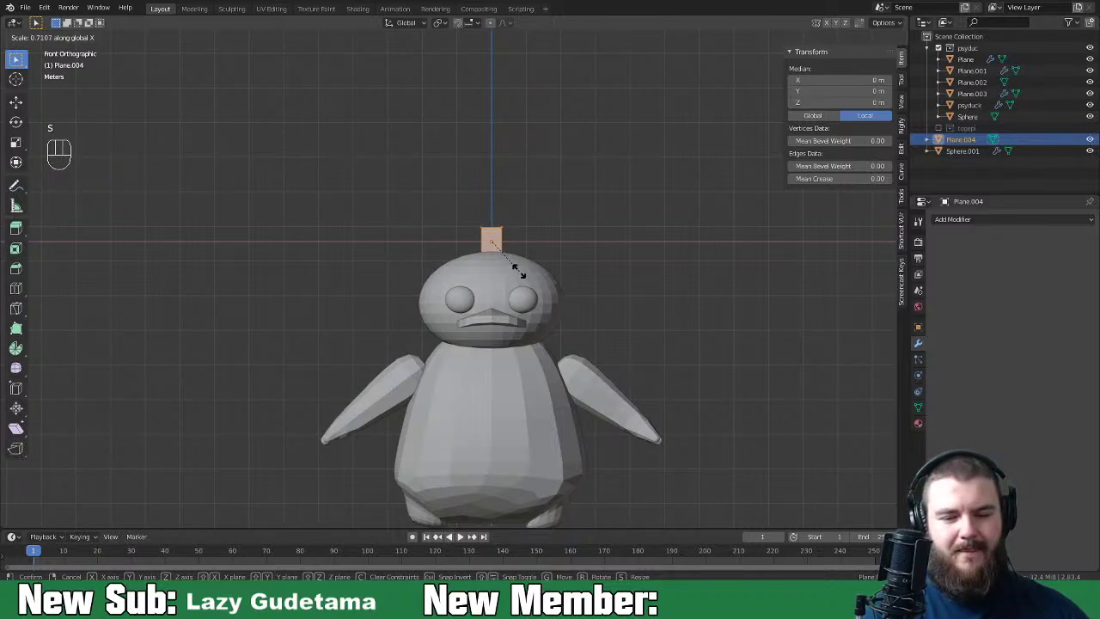
click(527, 264)
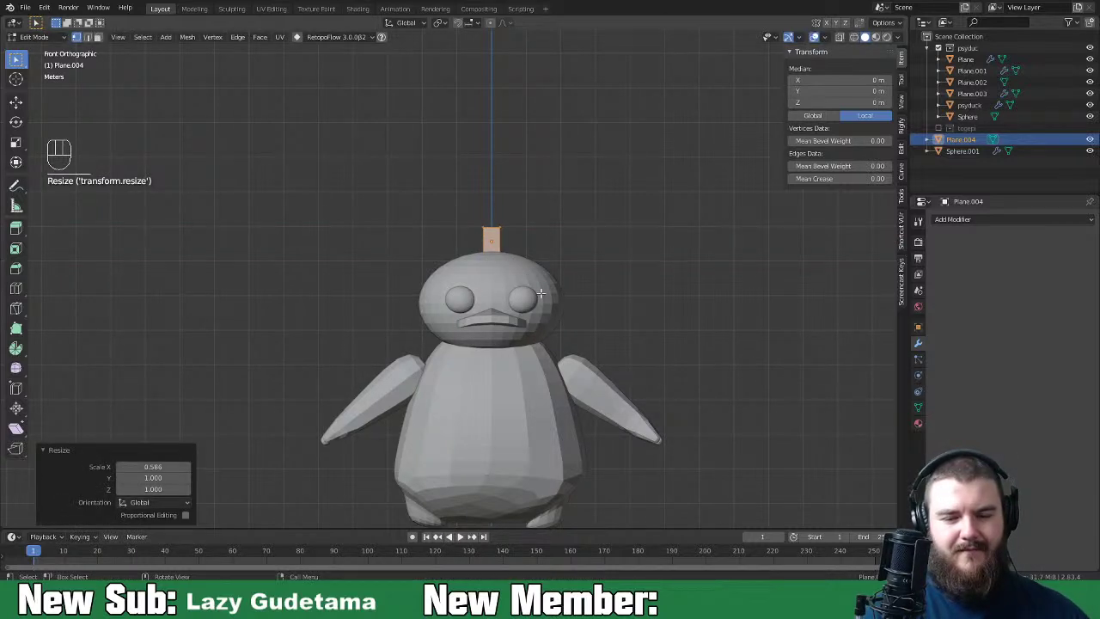
key(g)
key(z)
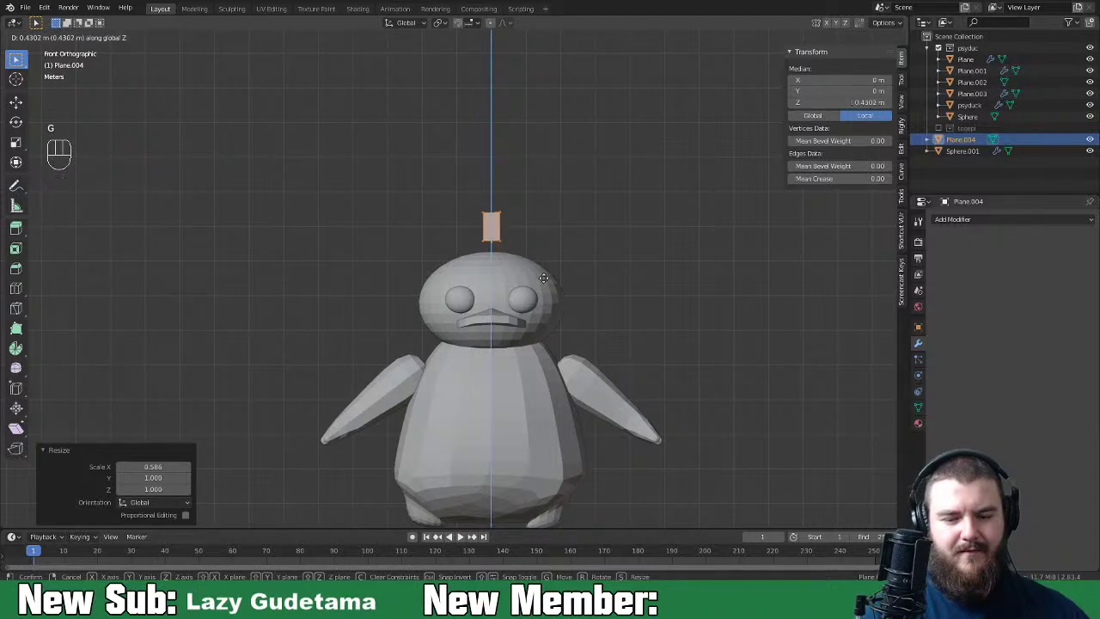
click(544, 278)
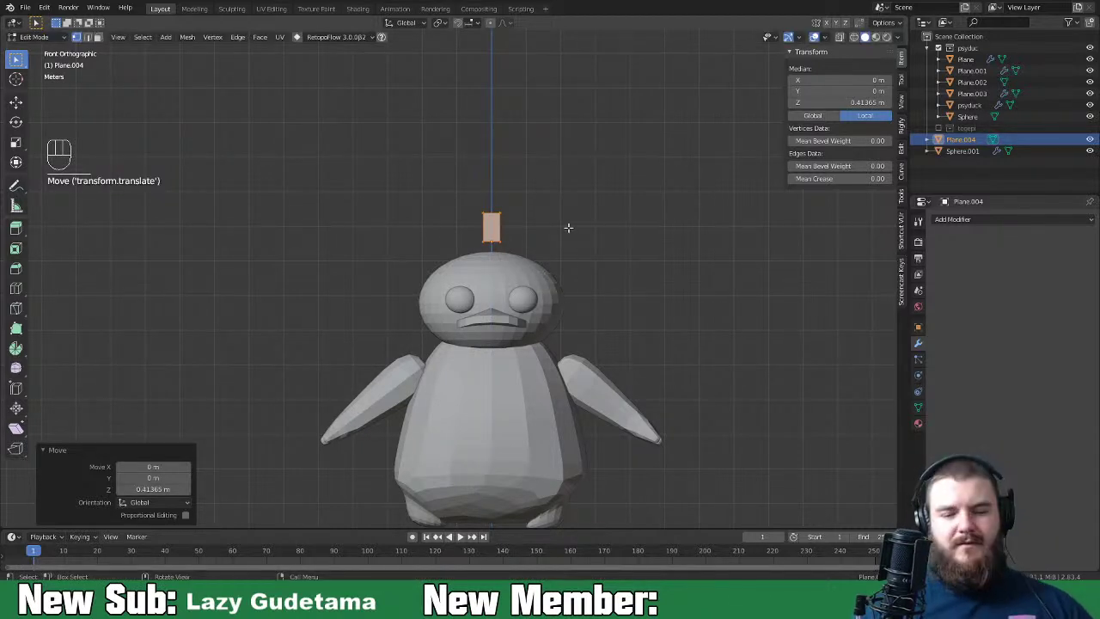
Step: Move Plane.004 and Sphere.001 into the psyduc collection
scroll(619, 351, up, 3)
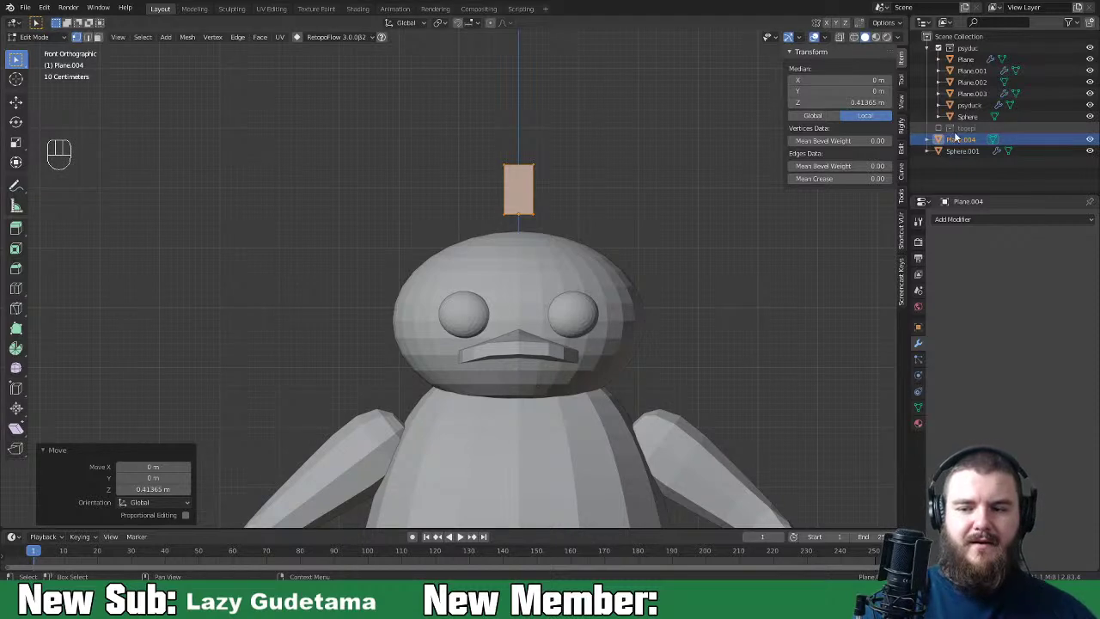
ctrl+click(950, 150)
drag(943, 148, 965, 48)
click(966, 48)
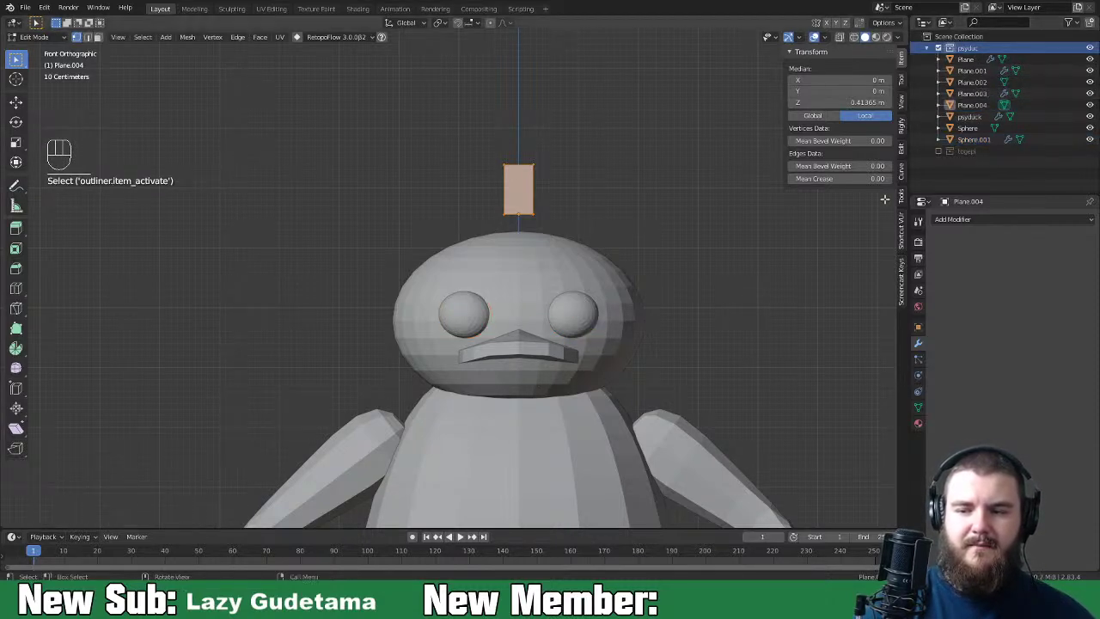
Step: Lower the plane by about 0.335 m along Z so its base meets the top of the head
key(Tab)
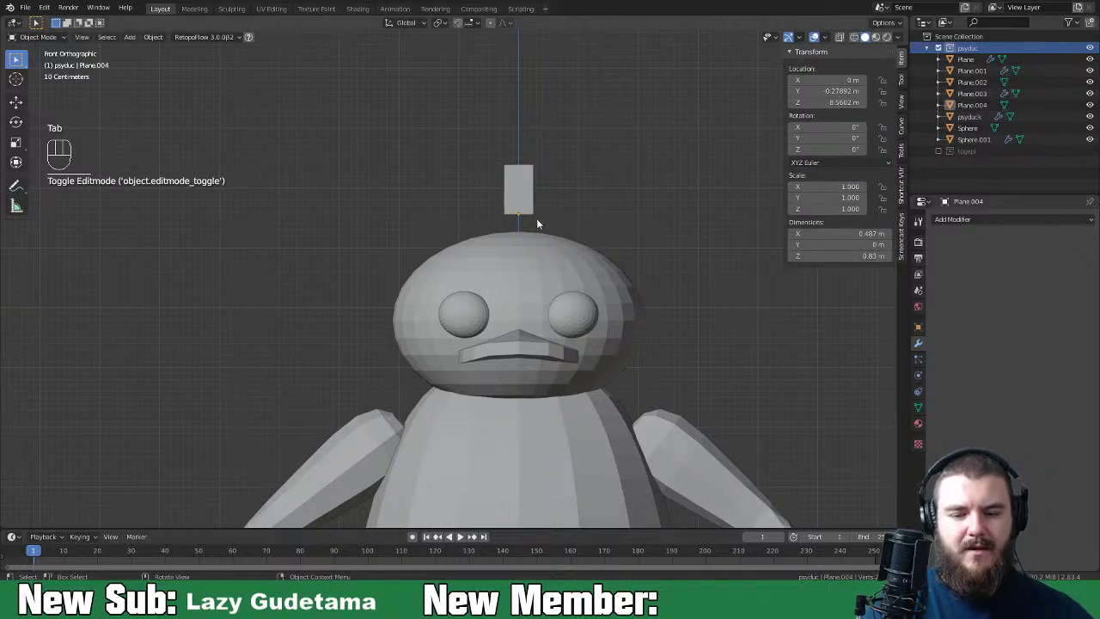
click(551, 225)
key(g)
click(560, 250)
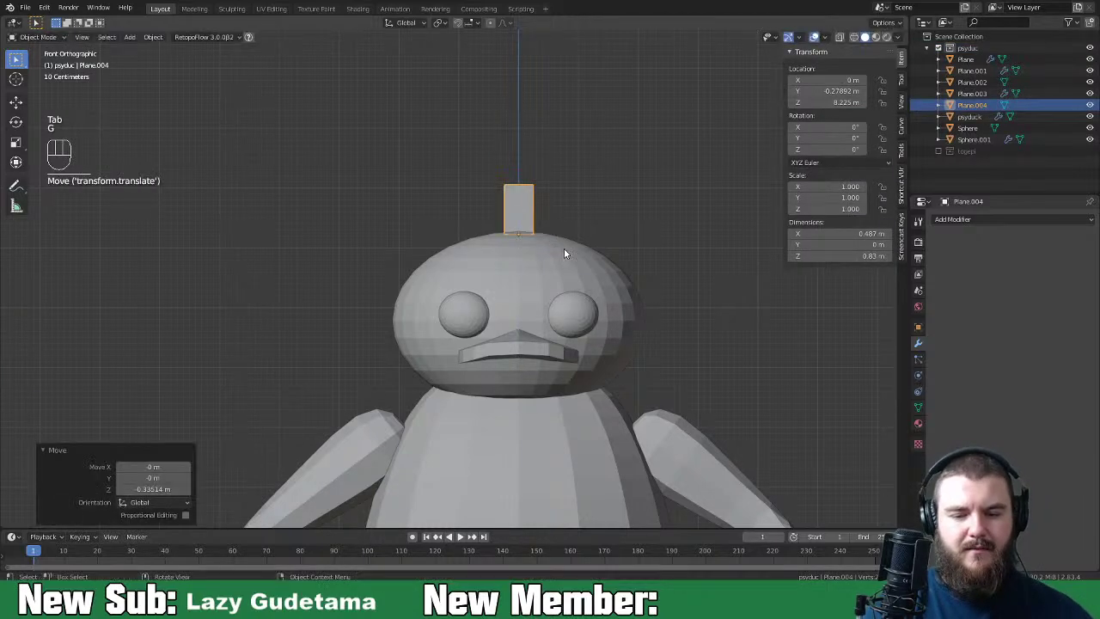
Step: Narrow the plane's mesh along X to a width of about 0.337 m
key(Tab)
key(s)
key(x)
key(x)
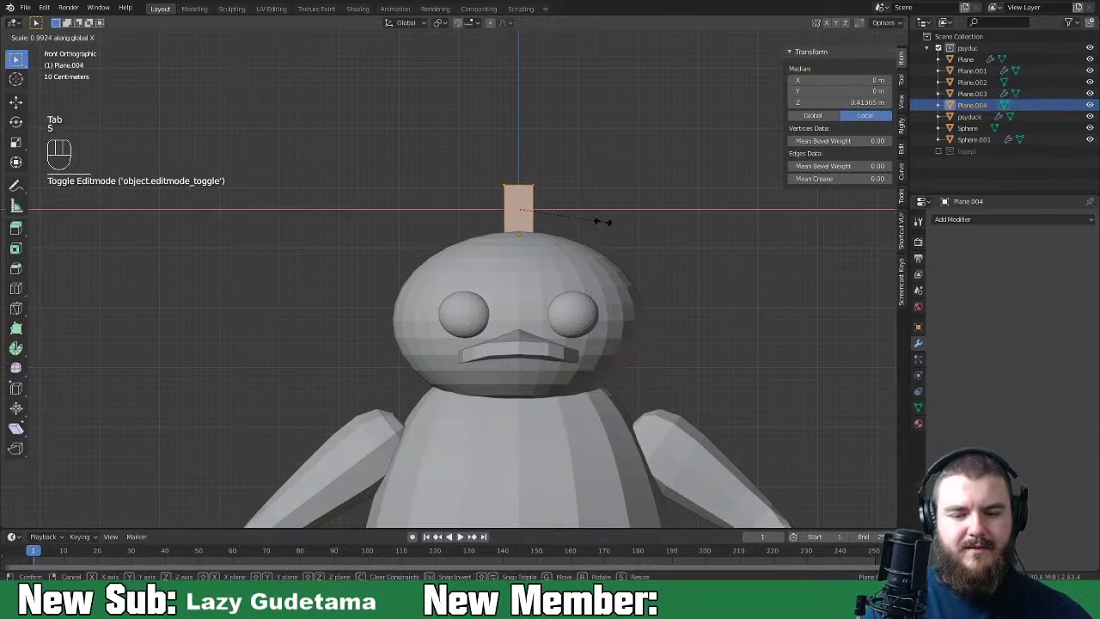
click(576, 221)
key(Tab)
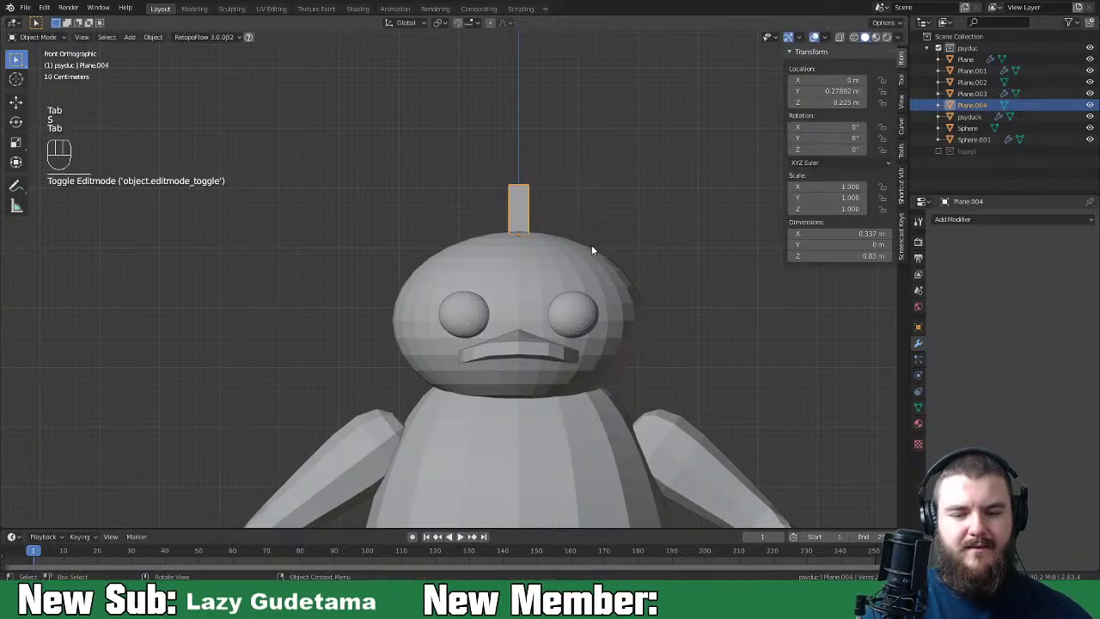
Step: Tilt the strip to a Y rotation of about -21.9° and move it to about X -0.163 m, Z 8.244 m
key(r)
click(584, 239)
key(g)
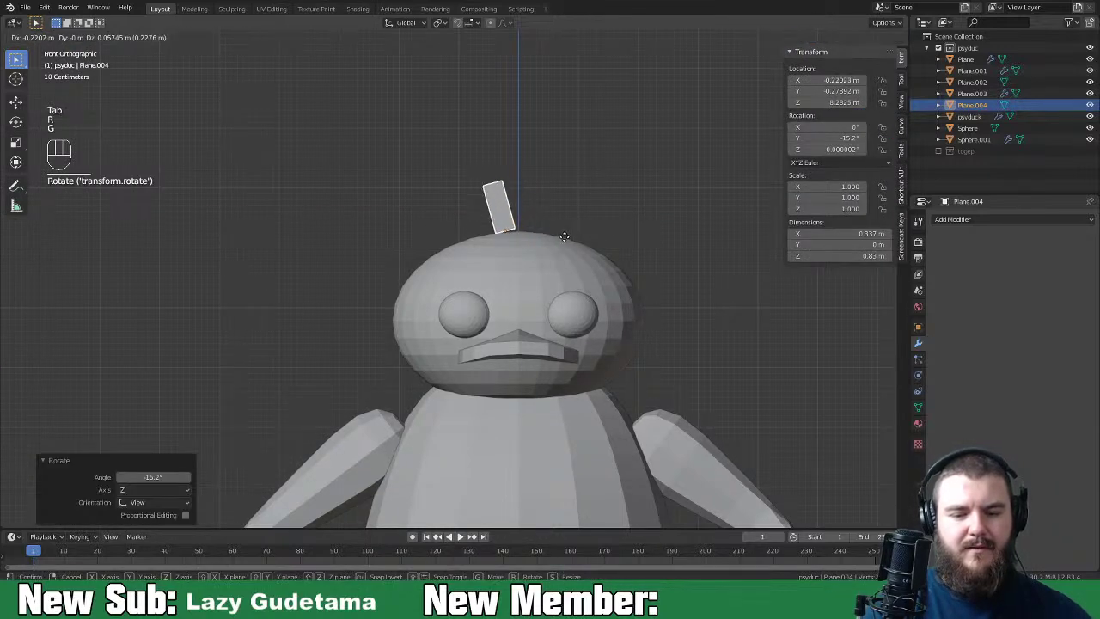
click(585, 250)
key(r)
click(585, 238)
Step: Add a Solidify modifier to the hair strip with a thickness of 0.06 m
click(991, 222)
click(991, 222)
click(976, 215)
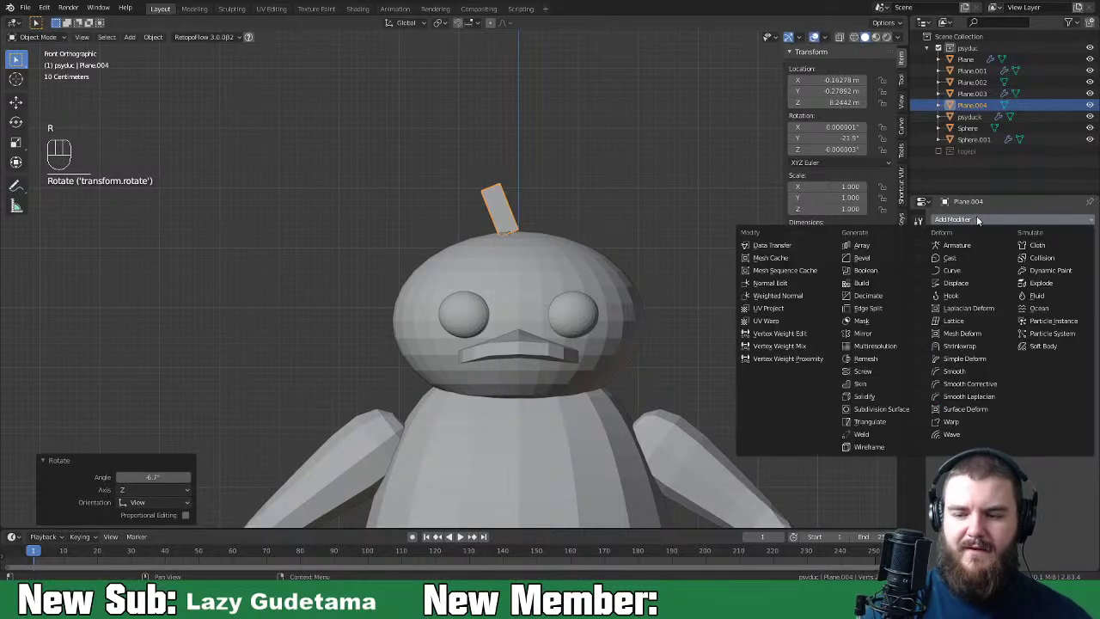
click(884, 396)
middle_drag(825, 339, 627, 365)
drag(997, 282, 1004, 282)
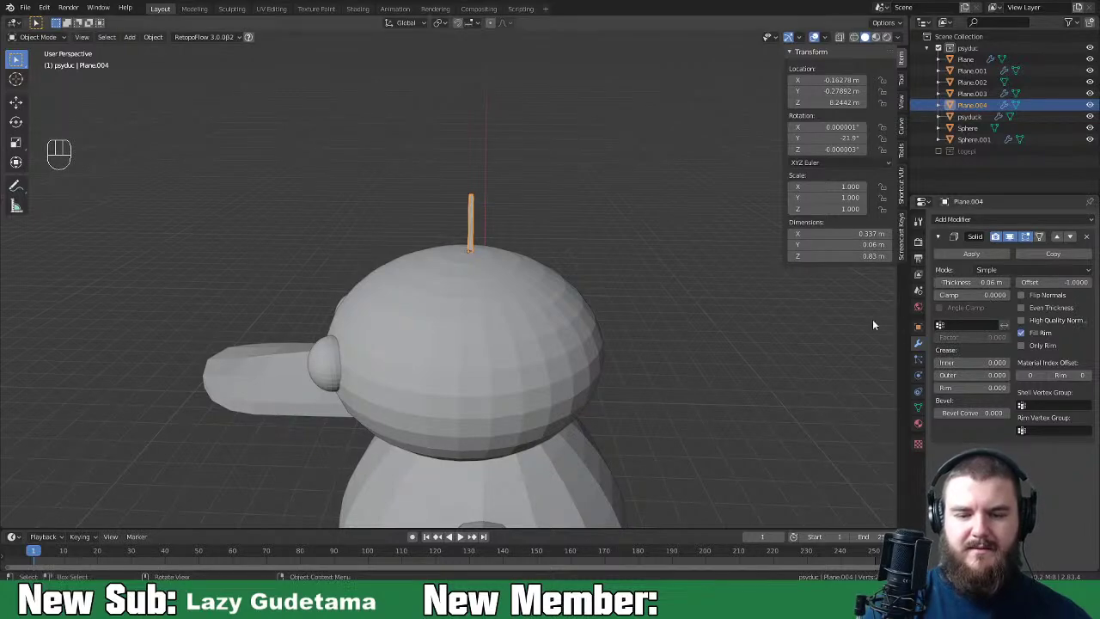
Step: Select the top edge of the hair strip's mesh and view it from the front
middle_drag(539, 307, 562, 336)
key(Tab)
middle_drag(505, 247, 618, 268)
key(2)
click(521, 232)
key(KP_1)
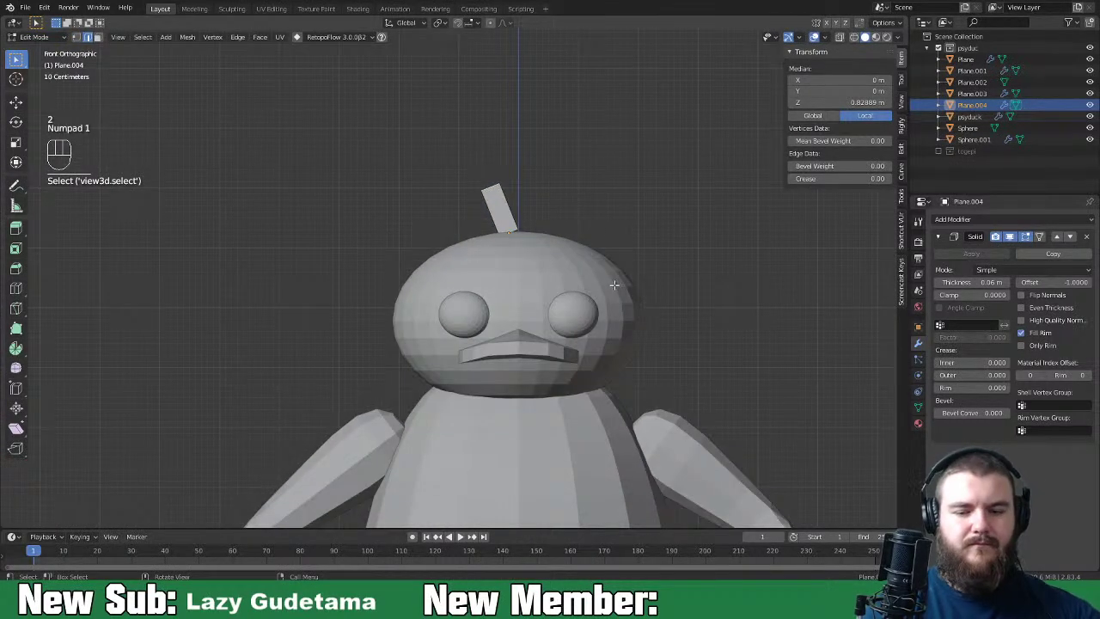
key(g)
key(z)
key(z)
key(x)
key(x)
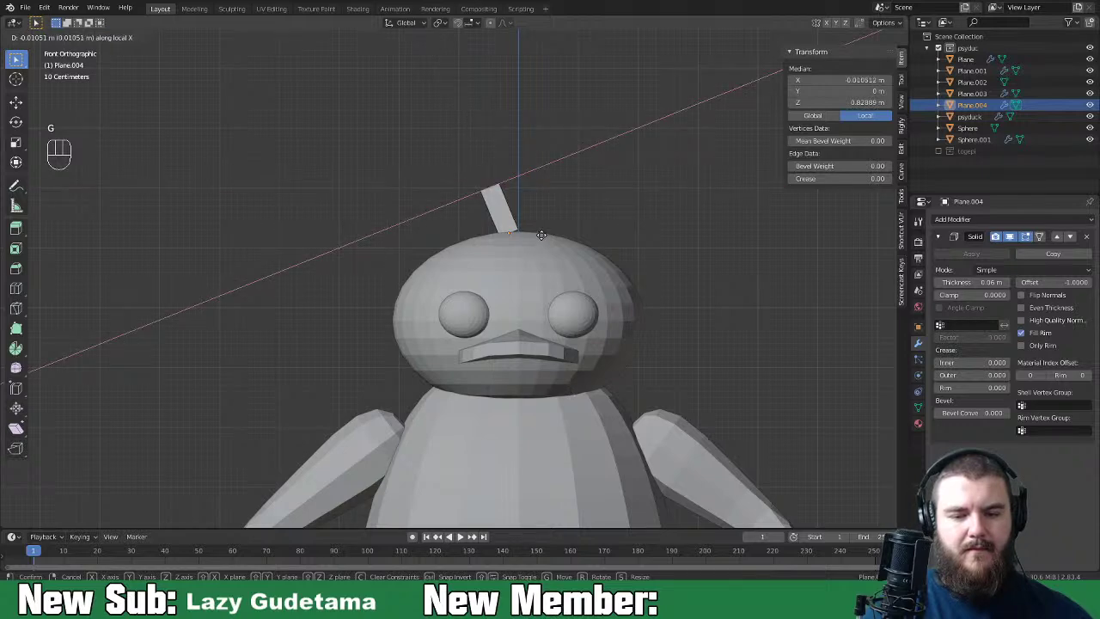
right_click(541, 234)
Step: Lengthen the hair strip by moving its top edge about 0.496 m along local Z
key(g)
key(z)
key(z)
click(543, 207)
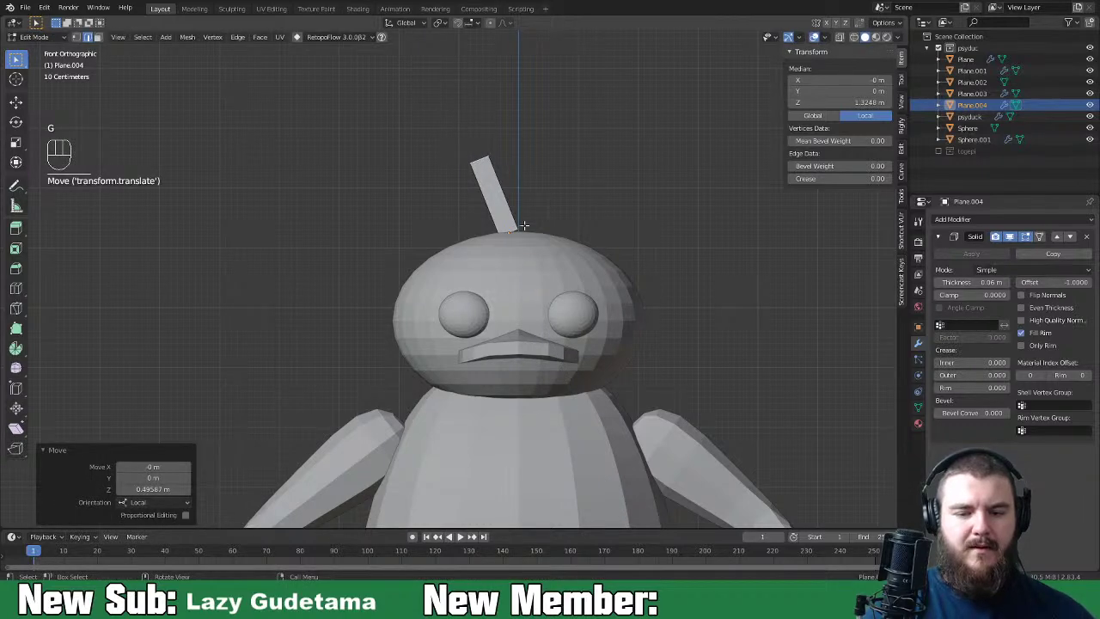
Step: Add three evenly spaced loop cuts across the hair strip without sliding them
key(ctrl+r)
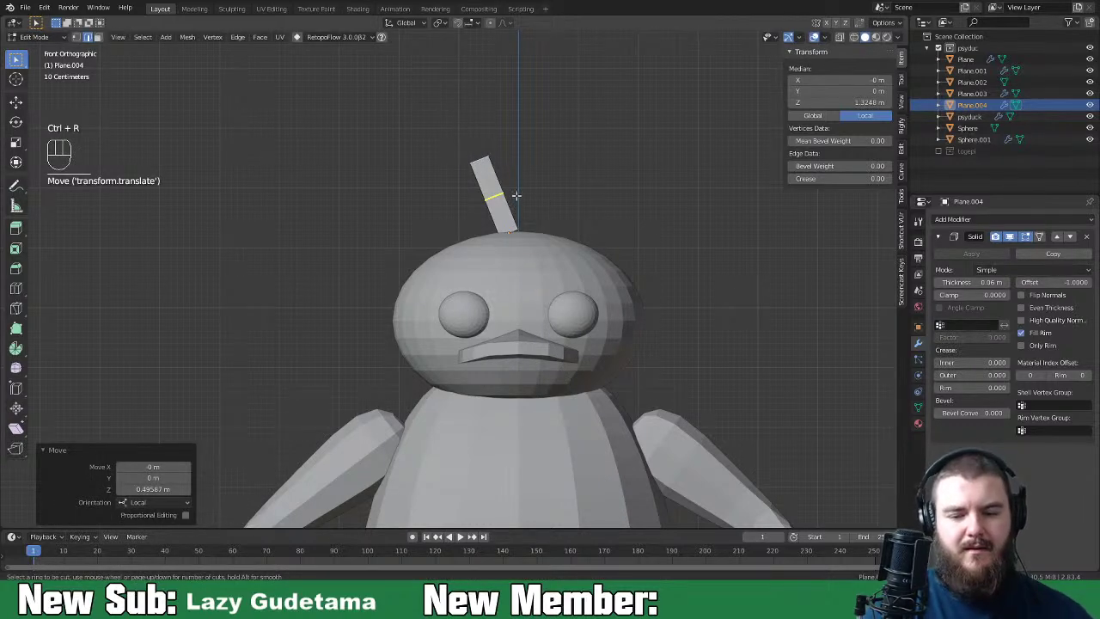
scroll(517, 195, up, 1)
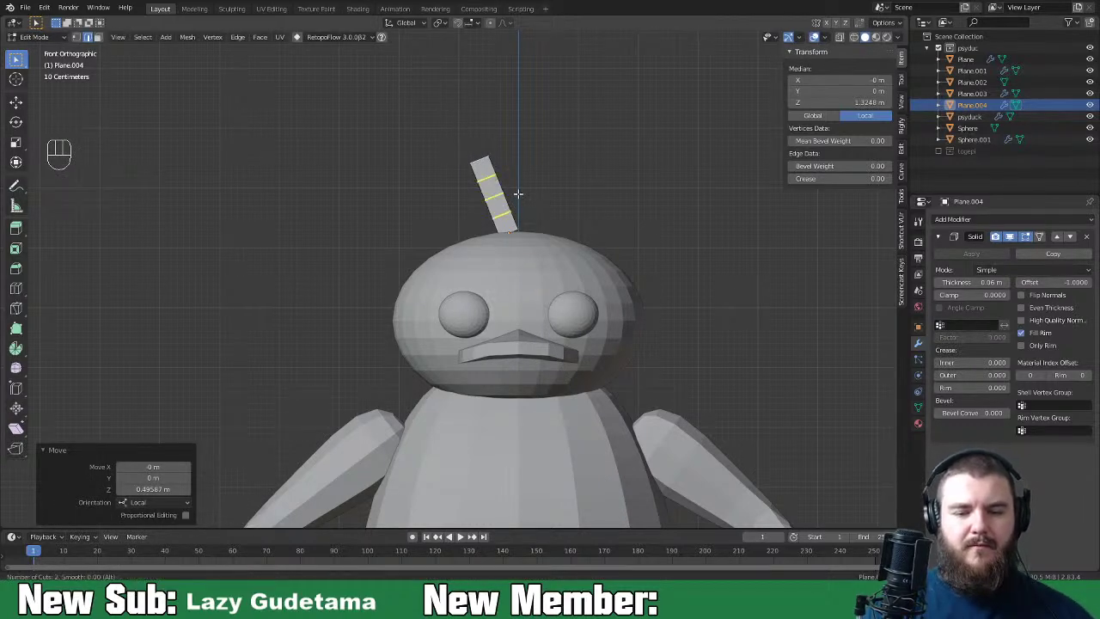
scroll(519, 194, up, 1)
click(519, 194)
right_click(519, 194)
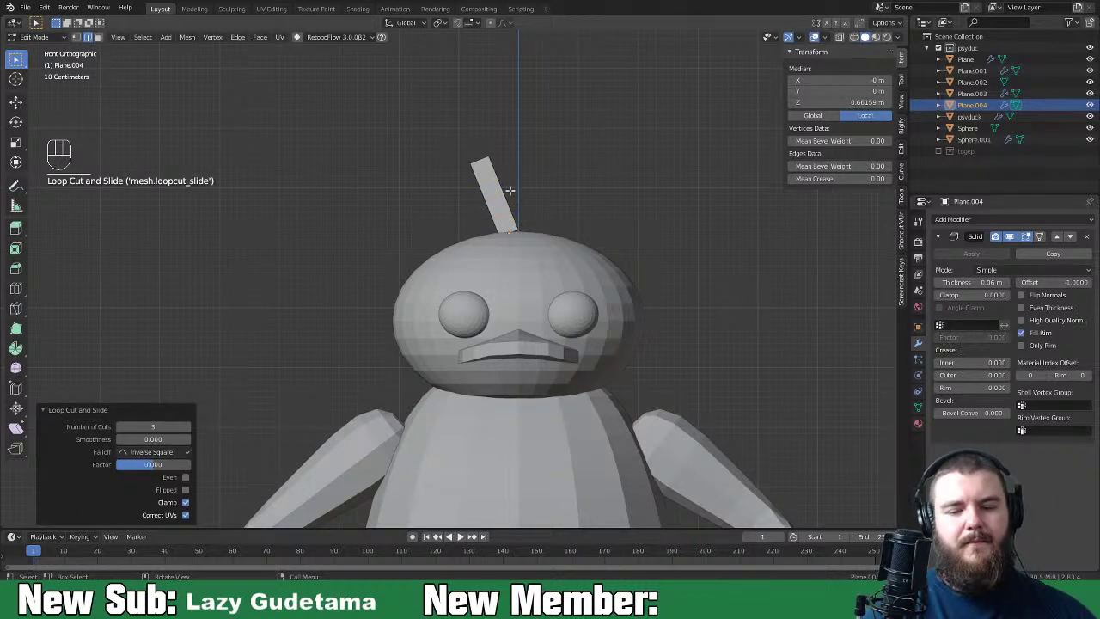
middle_drag(587, 224, 504, 267)
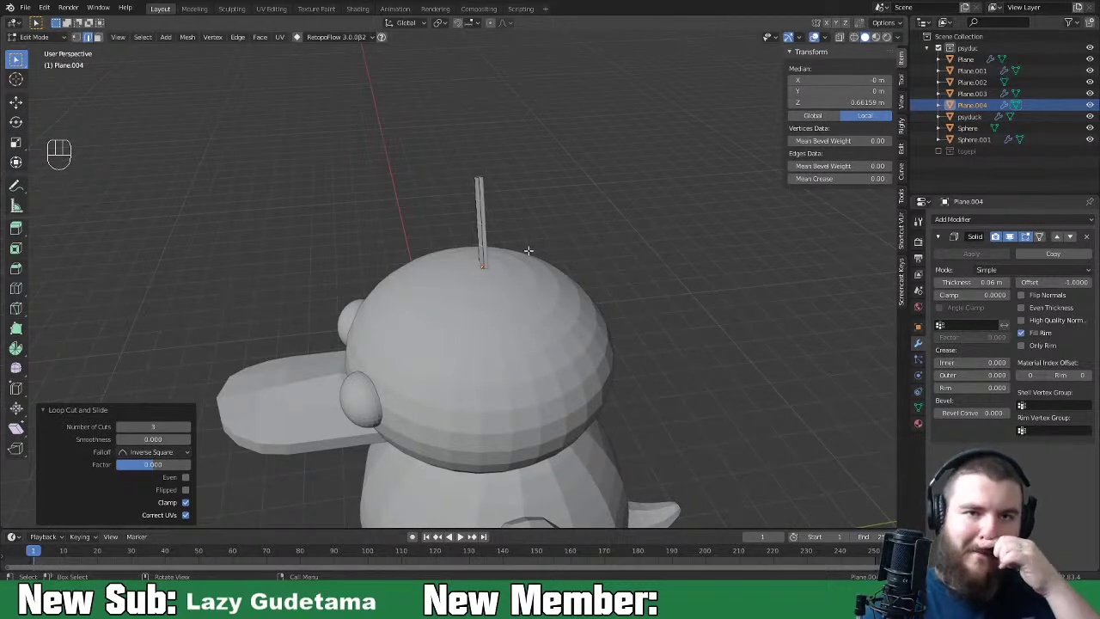
Step: Select the top edge of the hair strip and enable proportional editing
middle_drag(511, 206, 496, 200)
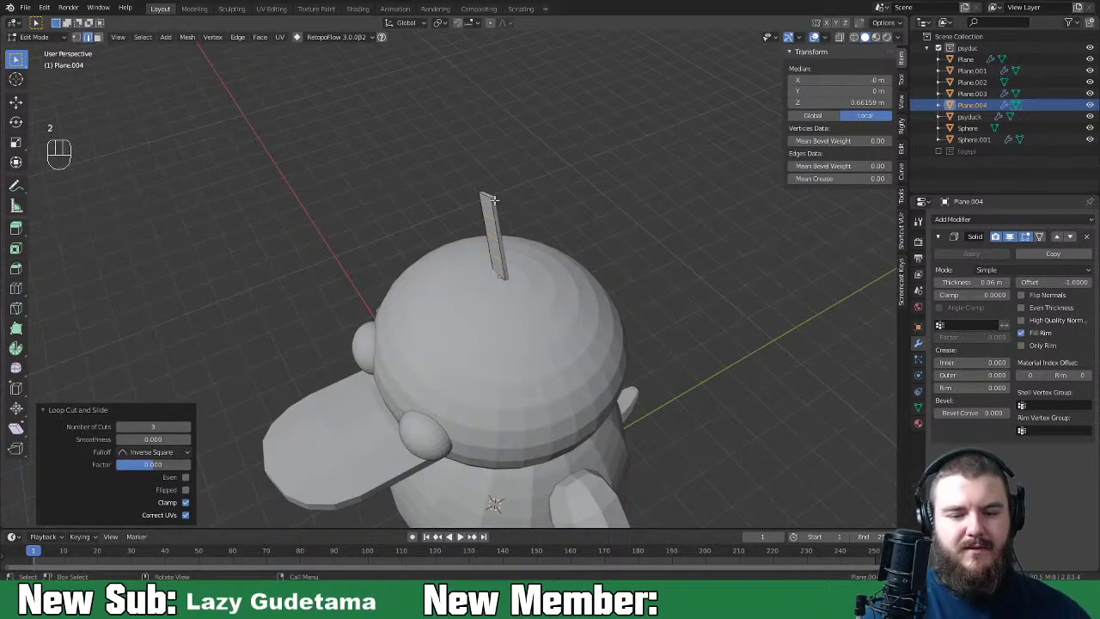
click(491, 196)
middle_drag(546, 250, 555, 238)
key(o)
key(g)
key(y)
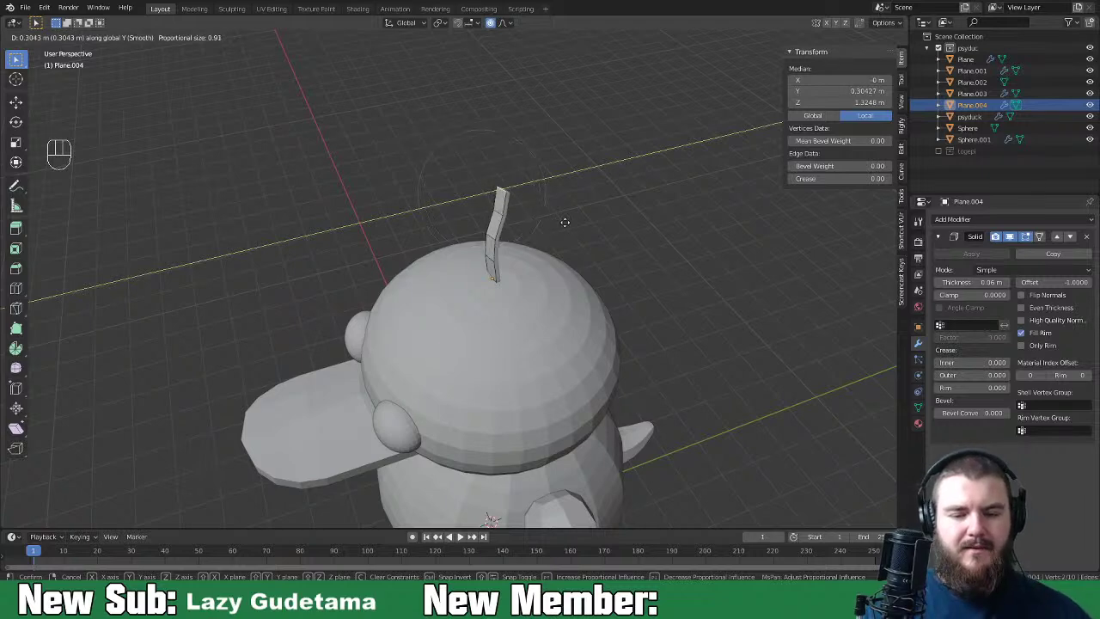
scroll(560, 232, down, 2)
key(Escape)
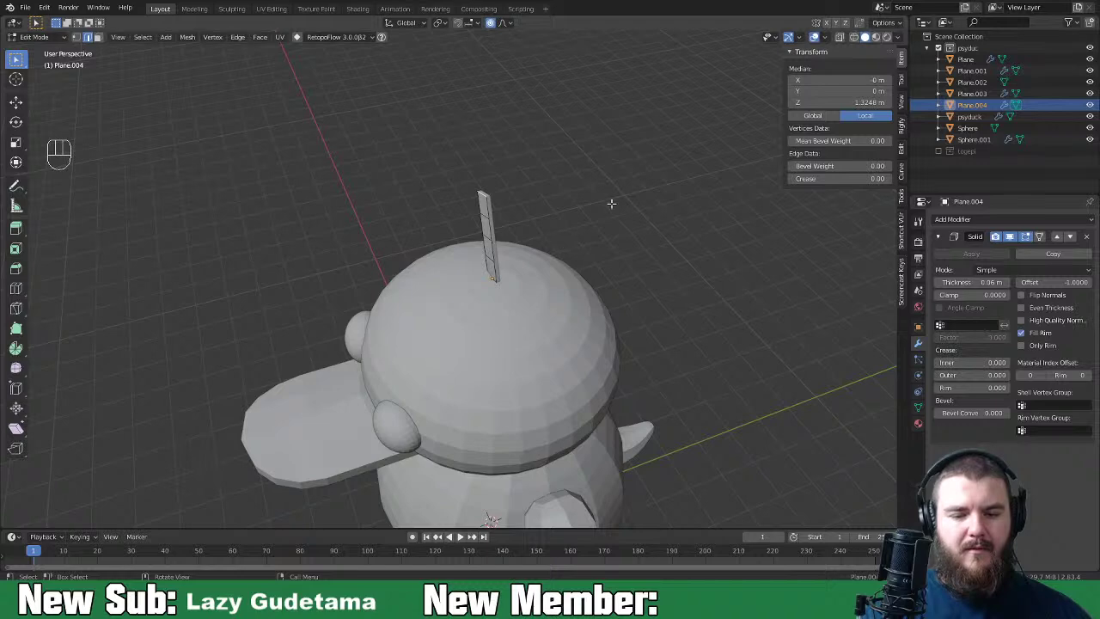
Step: Bend the hair strip by rotating its top edge about -39.7° around local X with a proportional size of 1.1
middle_drag(652, 225, 634, 218)
key(r)
key(x)
key(x)
scroll(628, 241, down, 1)
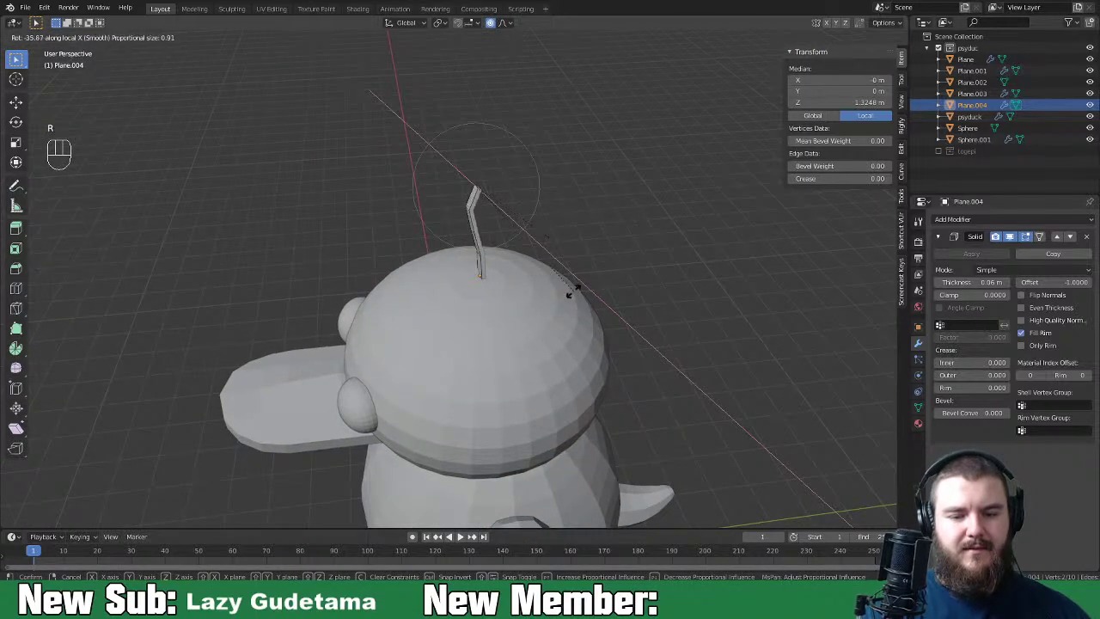
scroll(556, 289, down, 1)
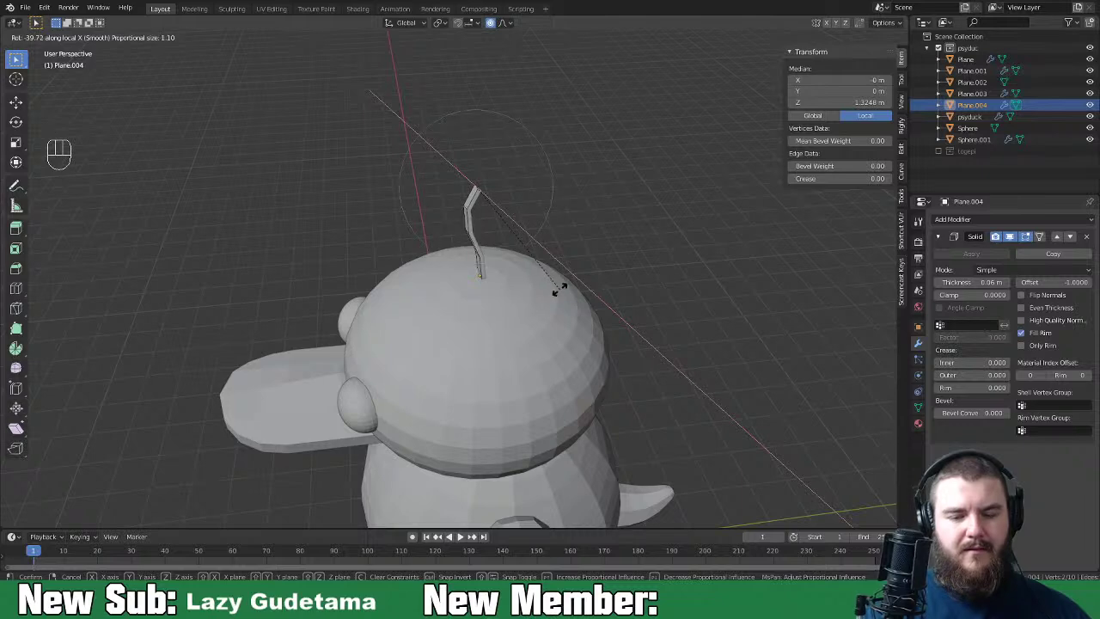
click(556, 289)
Step: Curve the strip backward by moving its top edge about 0.349 m along global Y, and return to Object Mode
key(g)
key(y)
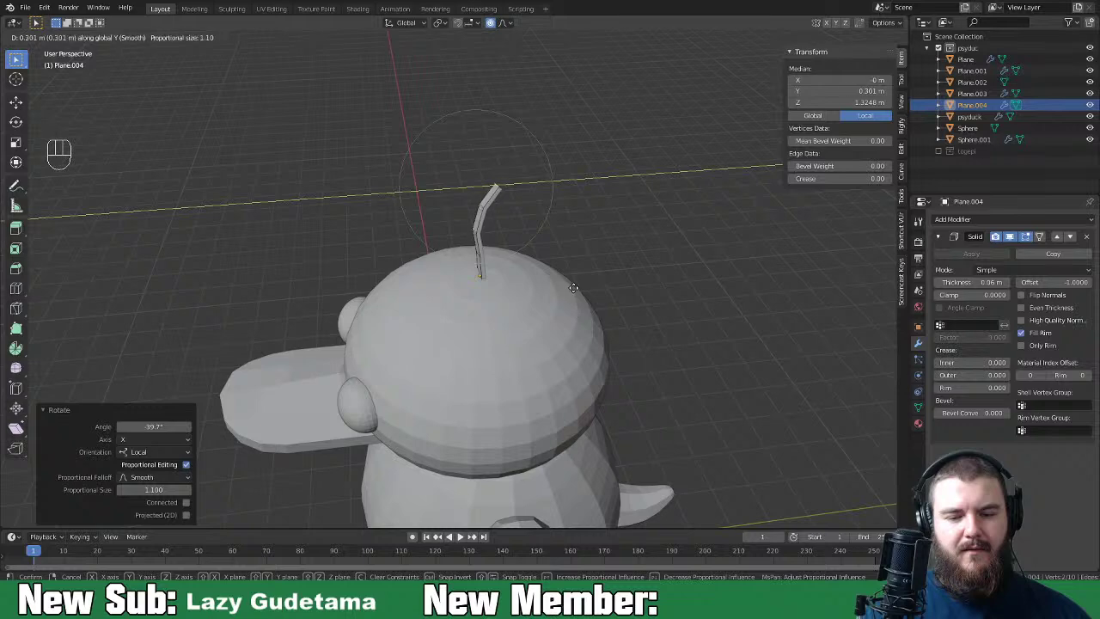
click(571, 290)
key(Tab)
Step: Duplicate the hair strand about 0.268 m along X and rotate the copy about 25.7° around global Y
middle_drag(588, 354, 703, 346)
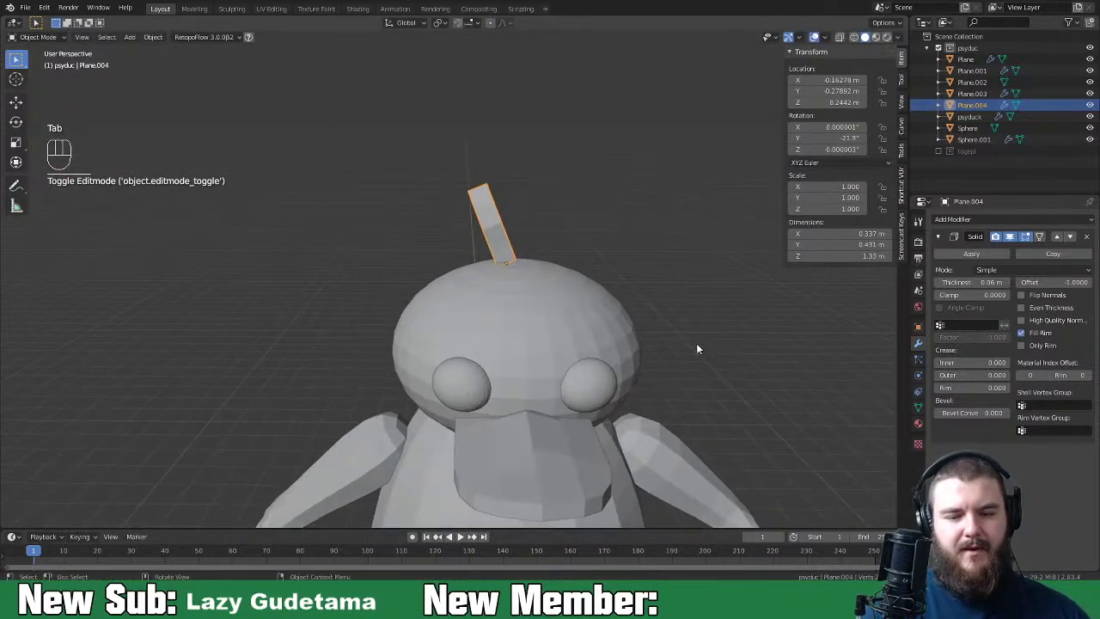
key(shift+d)
key(x)
click(548, 262)
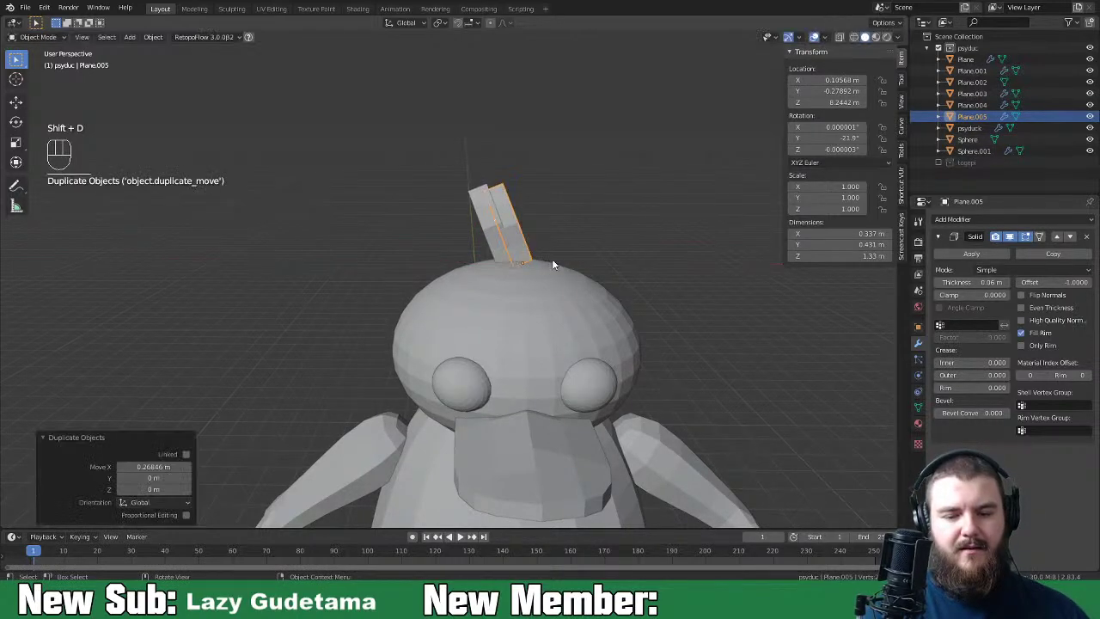
key(r)
key(y)
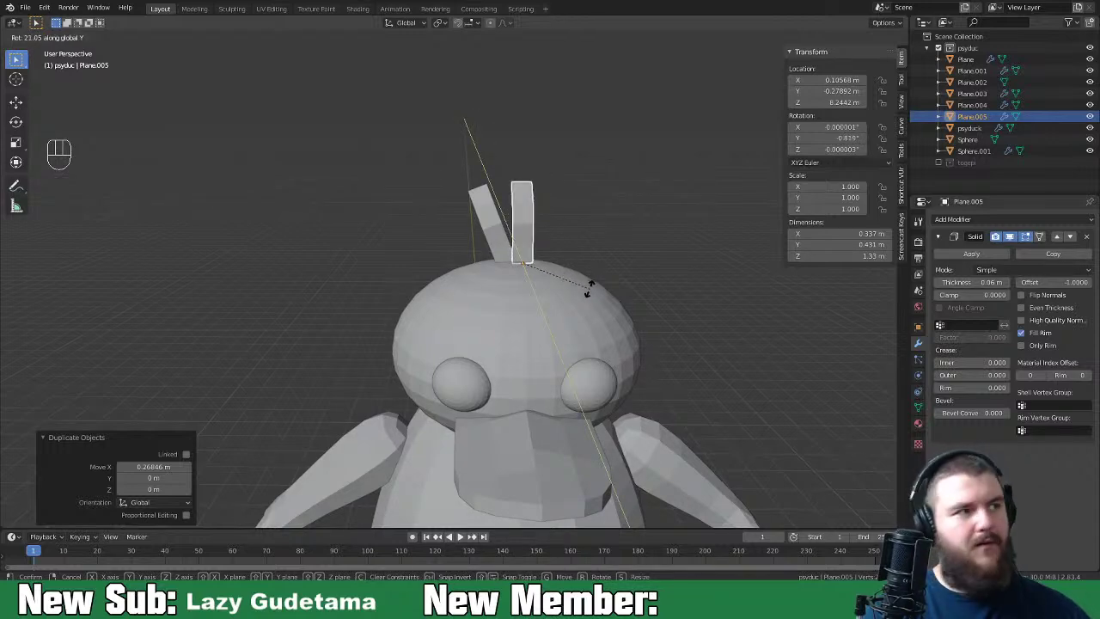
click(584, 296)
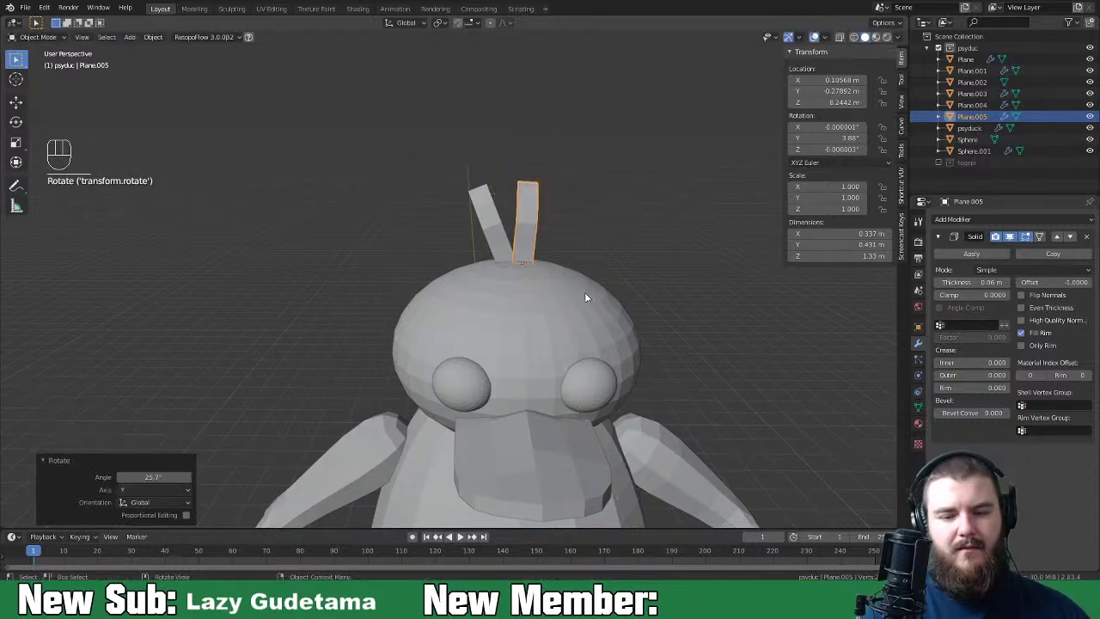
Step: Duplicate the second strand in place and rotate the copy about 36.8° around global Y
key(shift+d)
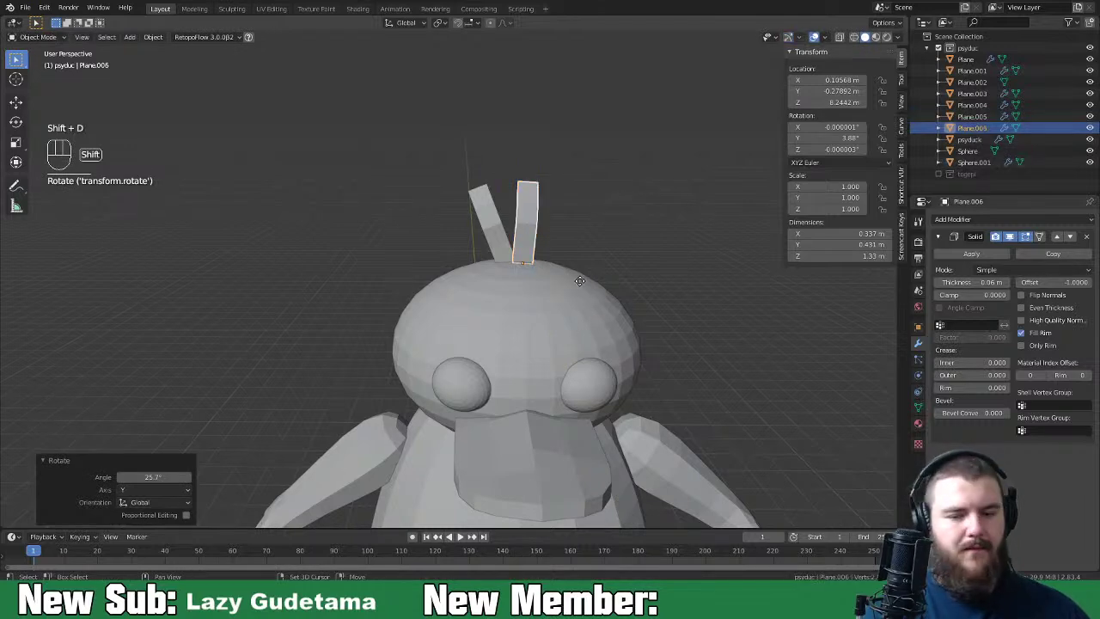
key(y)
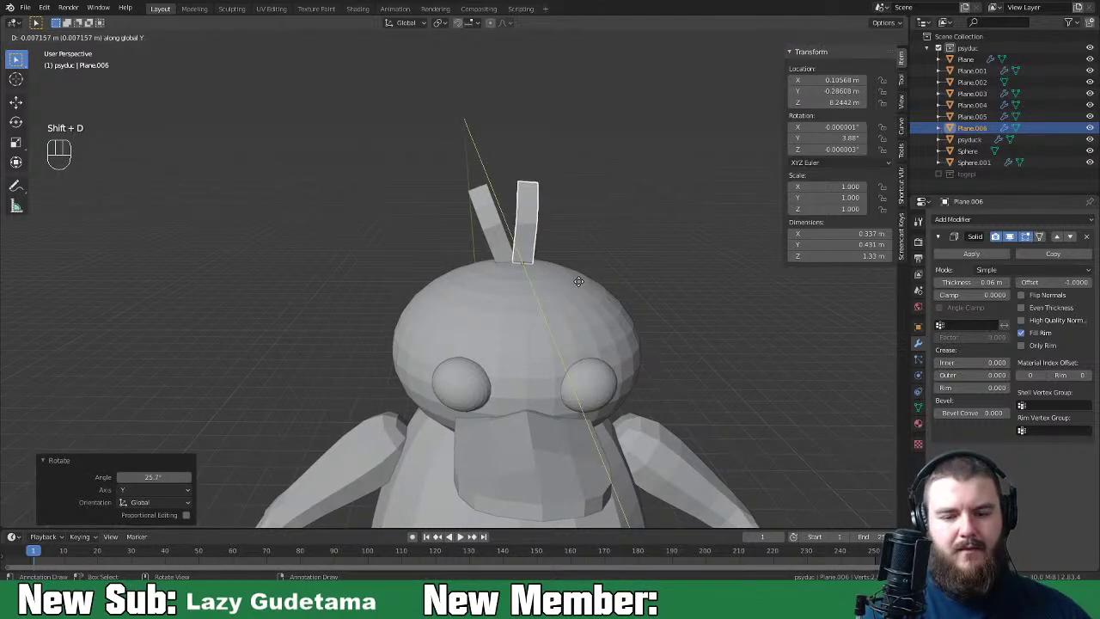
right_click(579, 288)
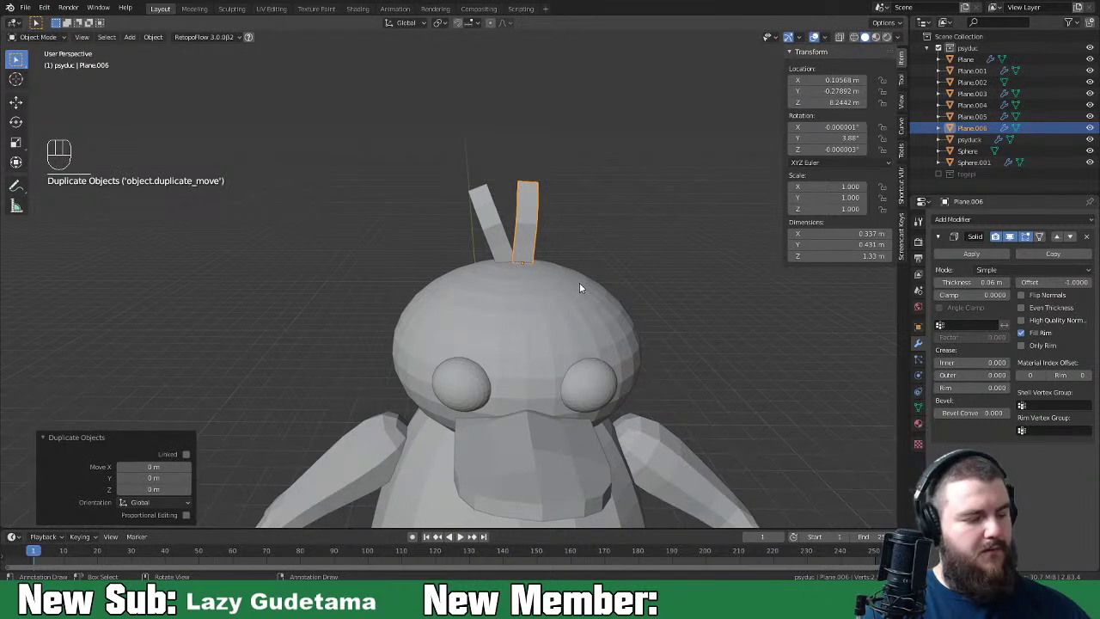
key(r)
key(y)
click(553, 308)
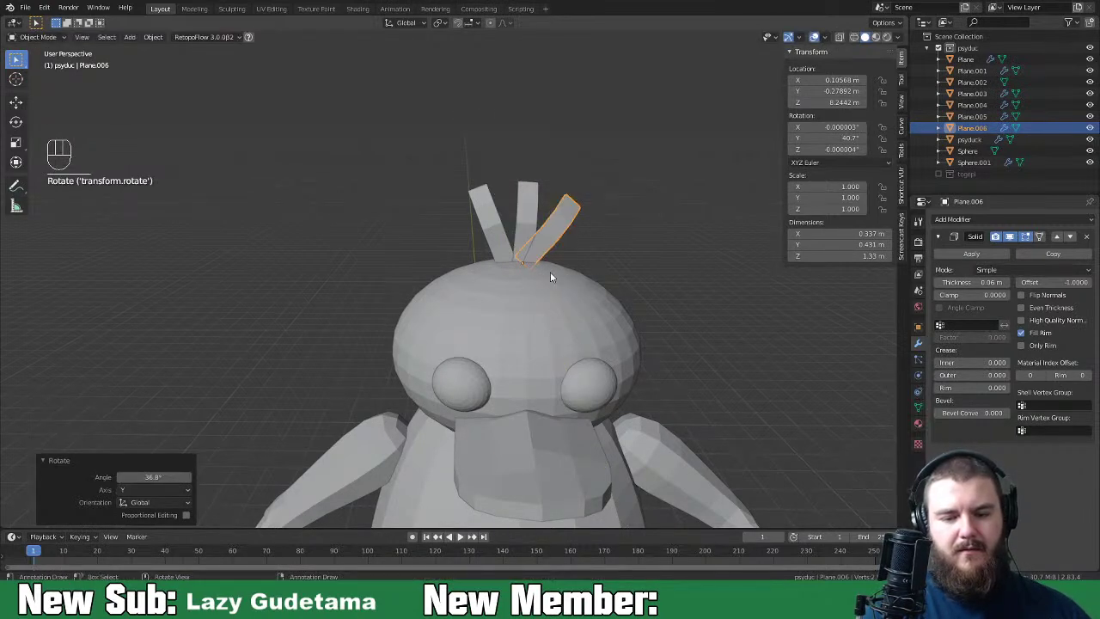
Step: Move the third strand about 0.115 m along X, away from the middle strand
key(g)
key(x)
click(591, 281)
Step: Select the middle hair strand and move it about -0.087 m along global Y
middle_drag(591, 281, 540, 298)
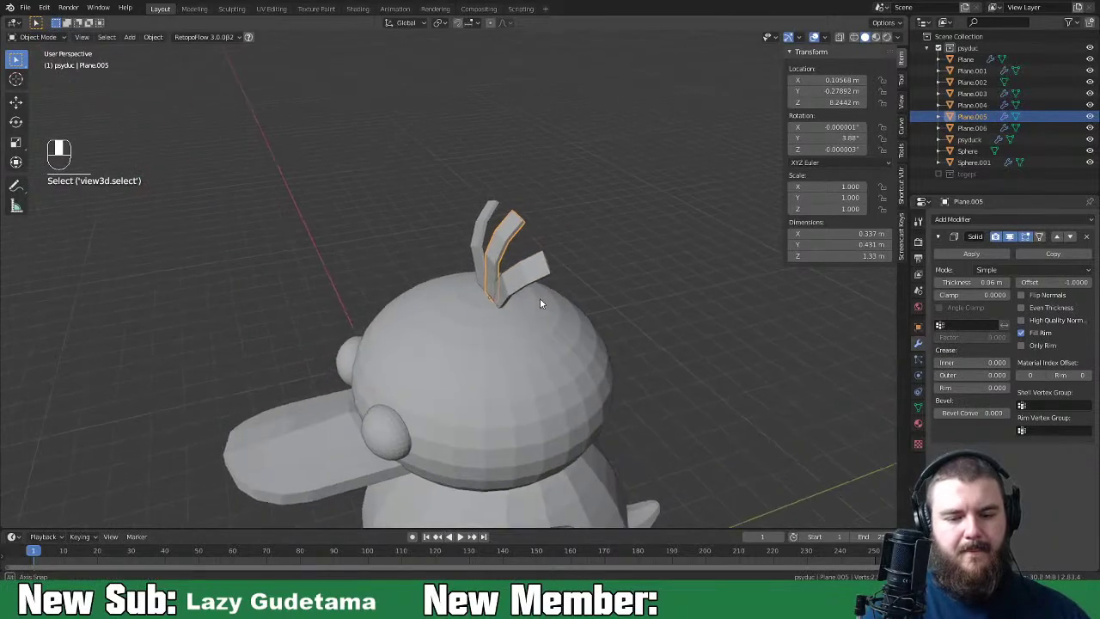
click(537, 298)
key(g)
key(y)
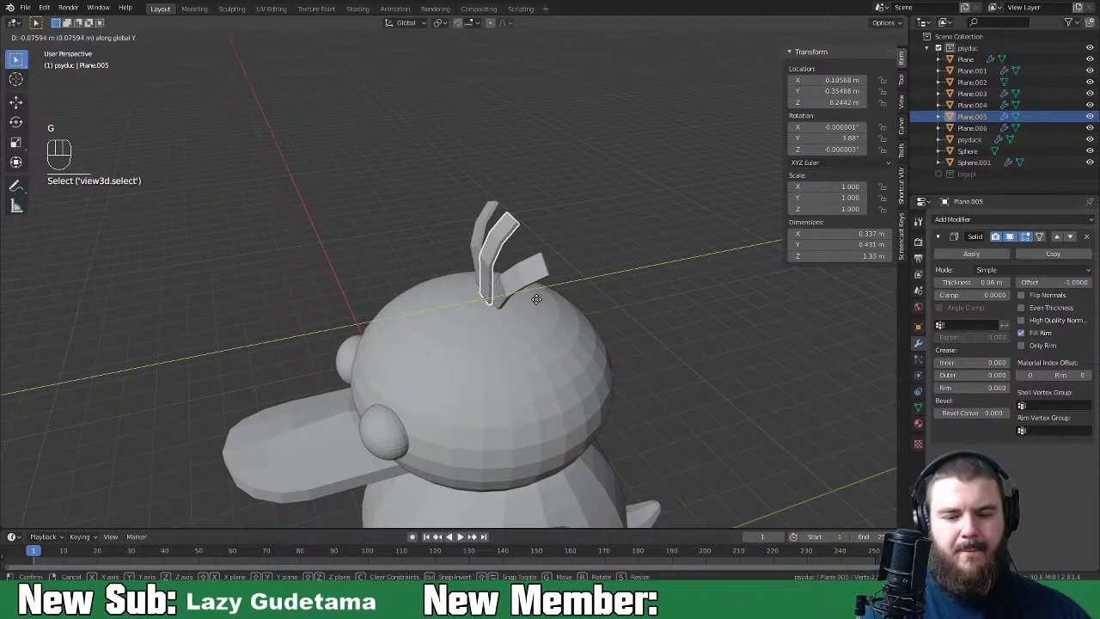
click(534, 300)
mouse_move(535, 300)
middle_down()
mouse_move(522, 296)
mouse_move(571, 293)
mouse_move(541, 293)
middle_up()
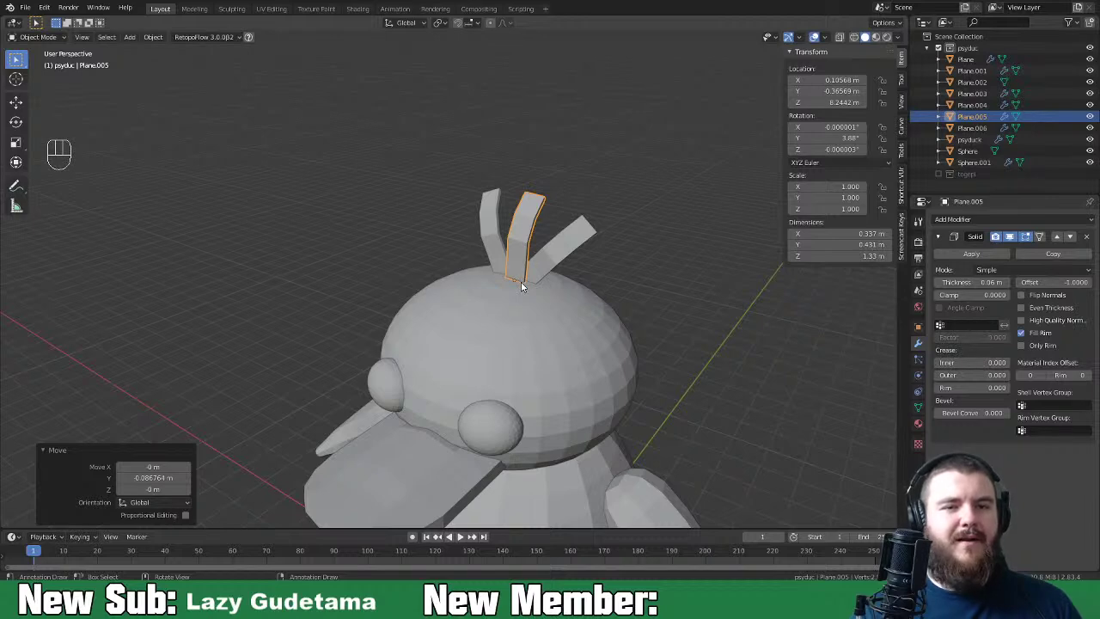
Step: Reduce the middle strand's bend by moving its top edge about -0.168 m along Y with proportional size 1.1
scroll(521, 286, down, 3)
middle_drag(522, 286, 732, 336)
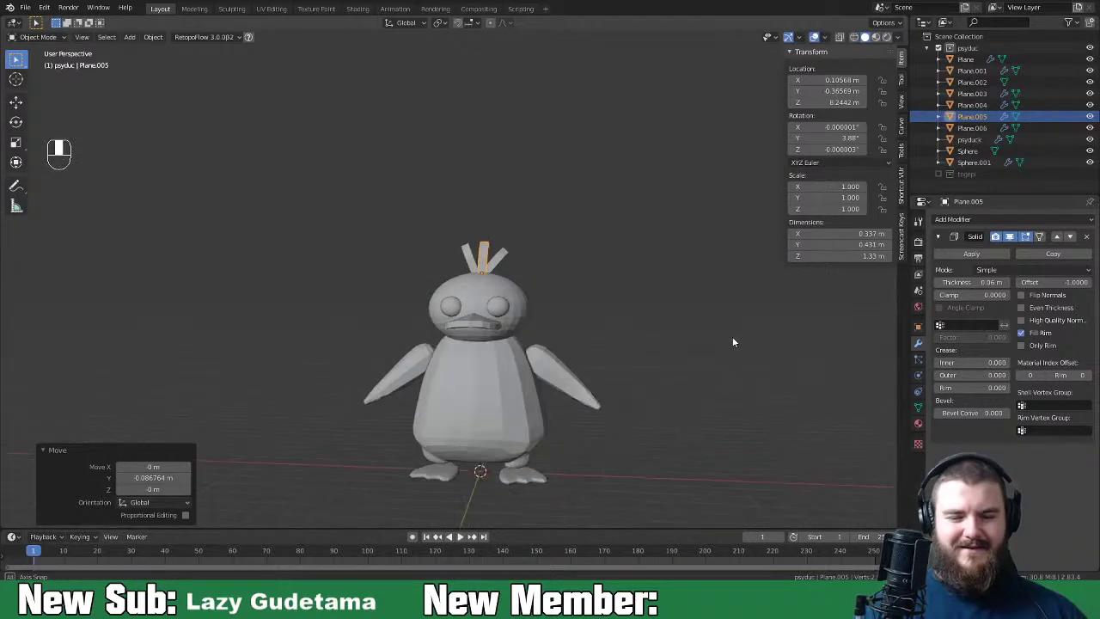
scroll(733, 342, up, 3)
middle_drag(699, 386, 461, 267)
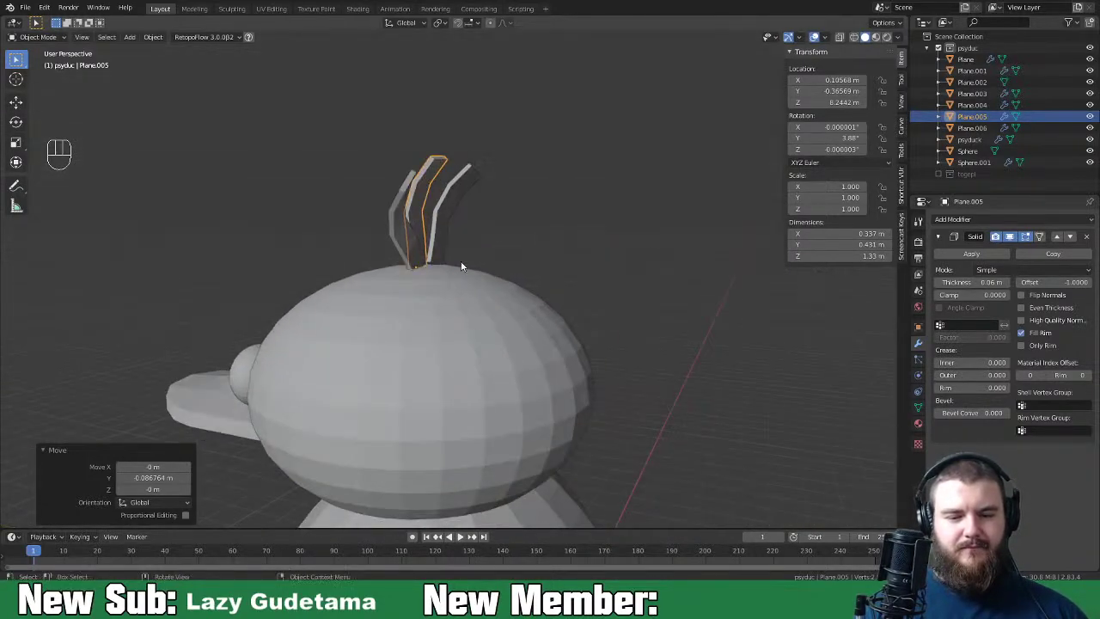
click(424, 229)
middle_drag(571, 227, 553, 276)
key(Tab)
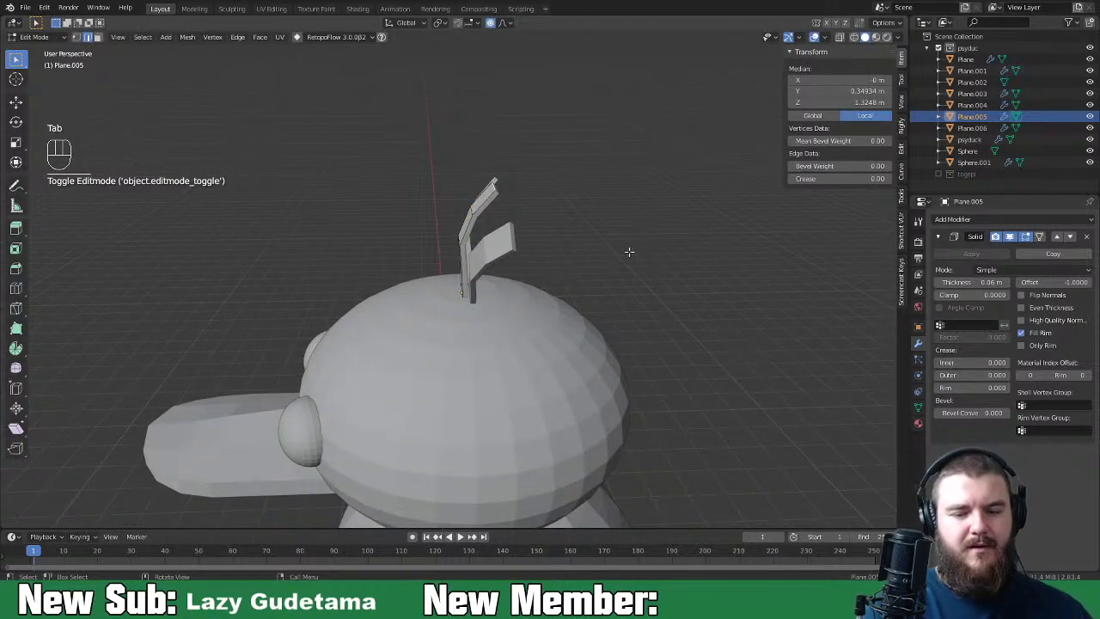
key(g)
key(y)
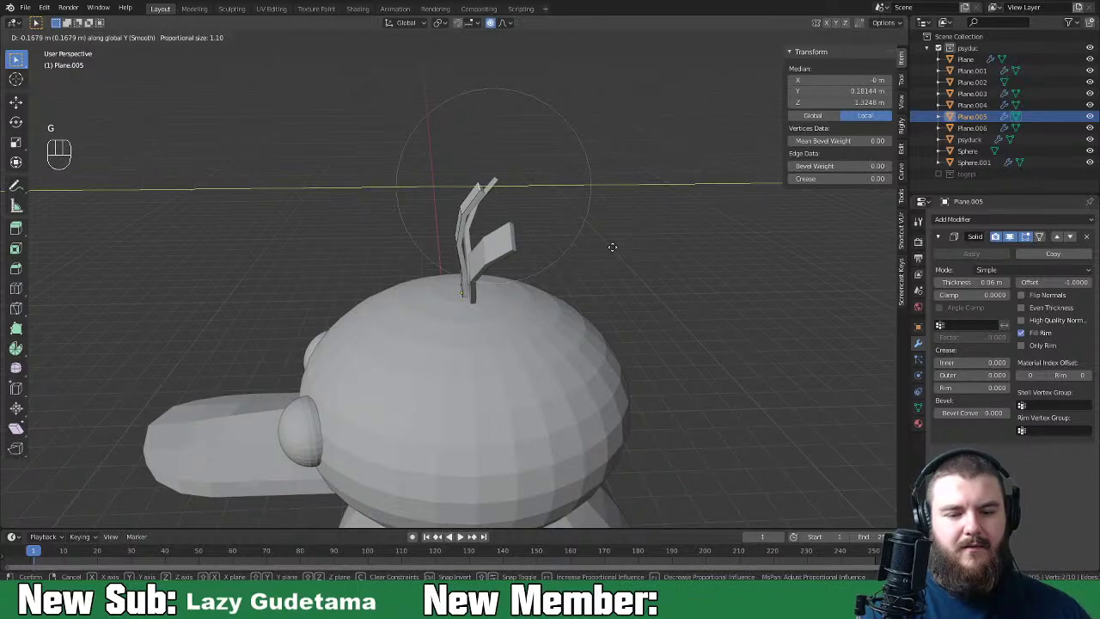
click(614, 248)
Step: Shift the middle strand's top edge slightly further toward negative Y with a proportional size of 0.68
key(g)
key(y)
scroll(602, 202, up, 3)
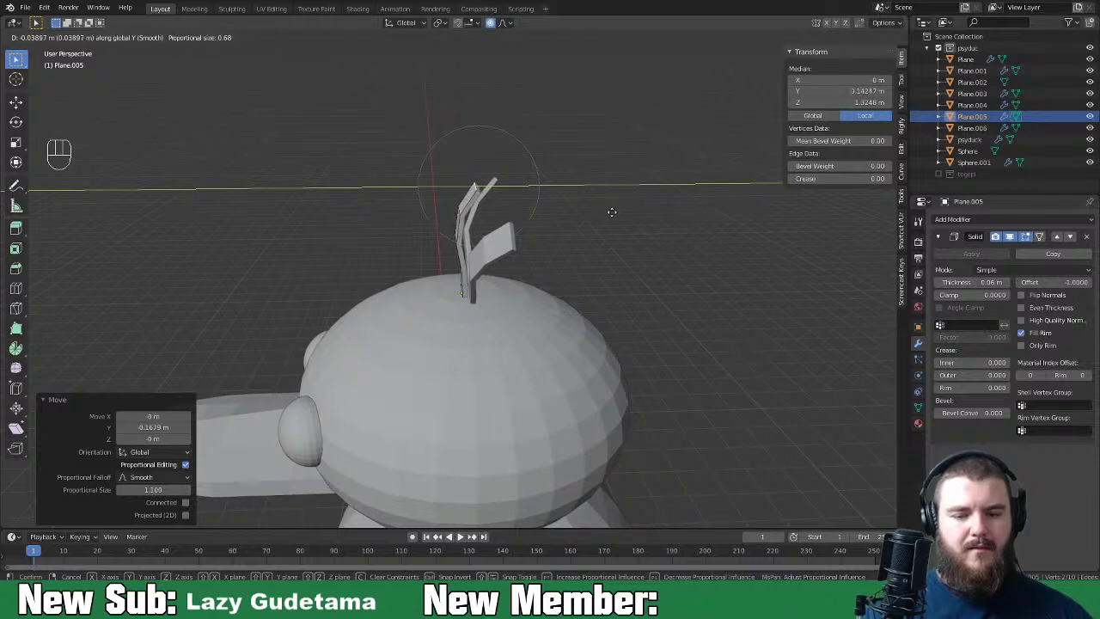
click(584, 229)
middle_drag(585, 229, 452, 213)
key(Tab)
Step: Shorten the left strand by moving its tip about 0.057 m in X, -0.211 m in Y and -0.226 m in Z with proportional editing
click(496, 201)
key(Tab)
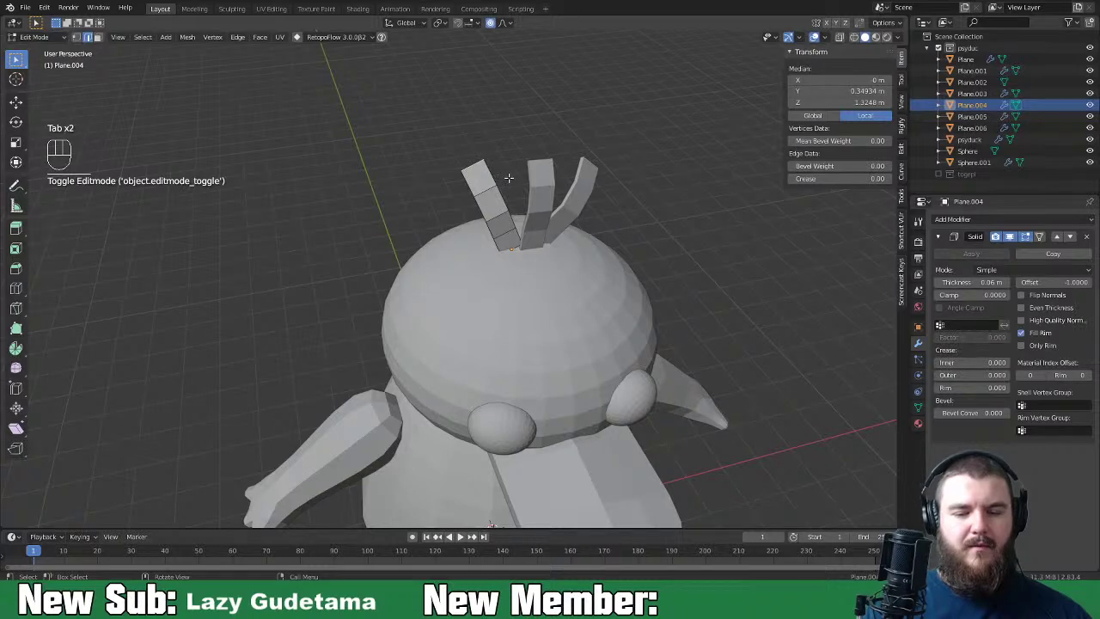
key(g)
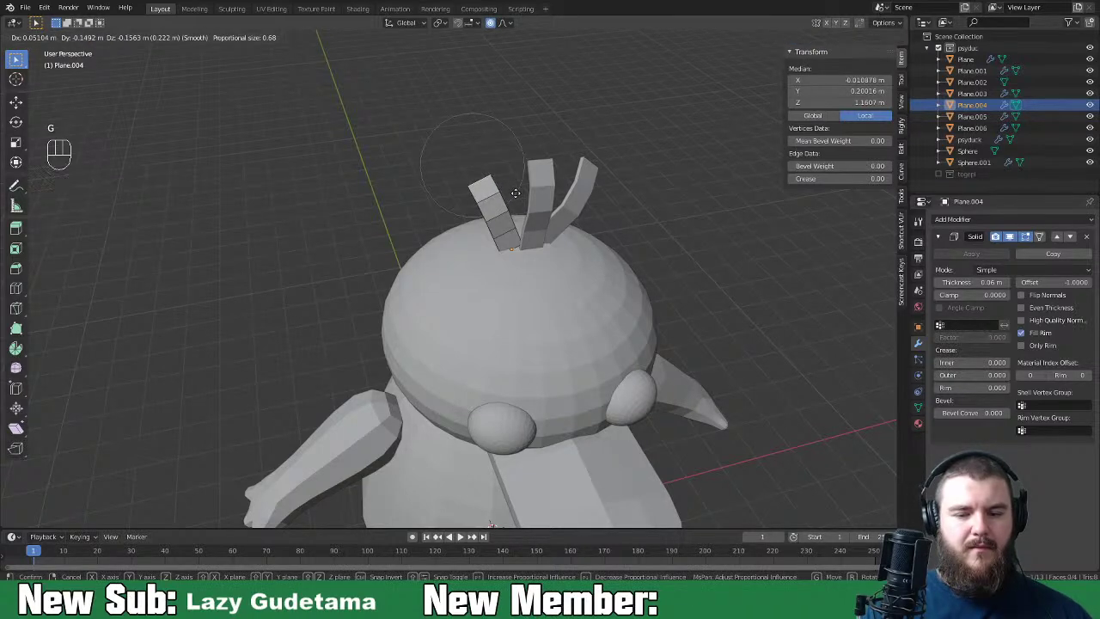
click(527, 195)
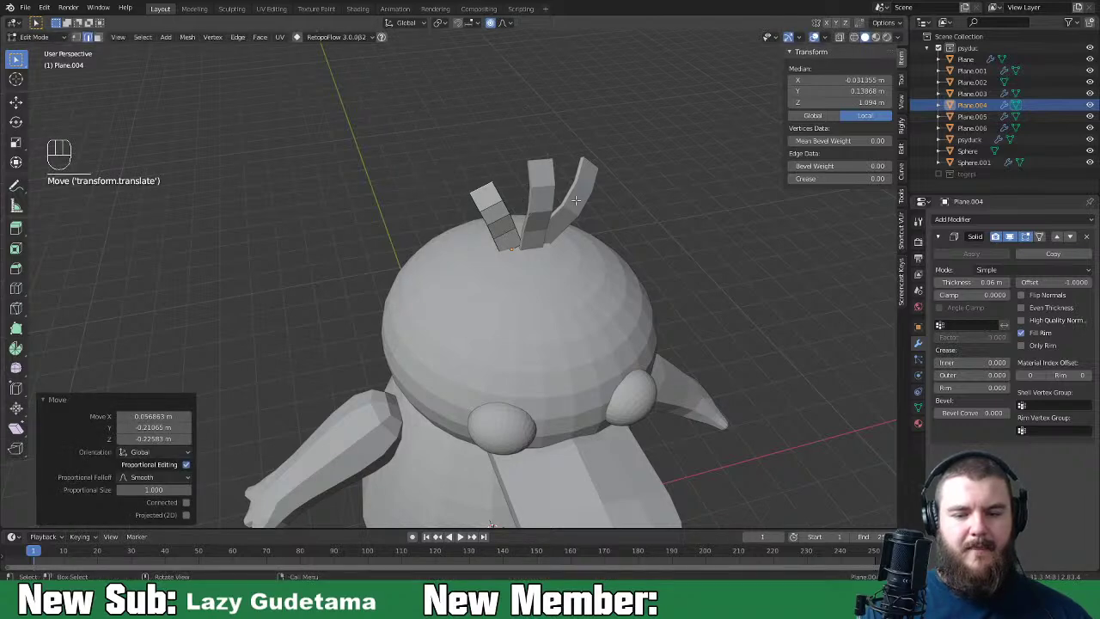
key(Tab)
Step: Taper the left strand by scaling its base edge to about 0.6 along local X
middle_drag(565, 177, 536, 290)
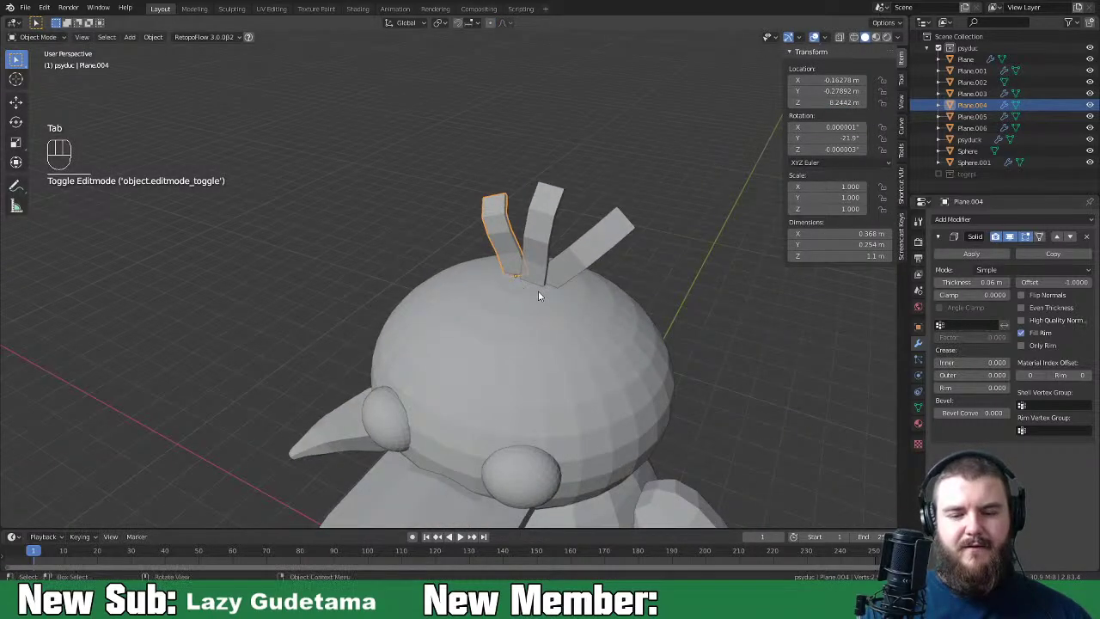
middle_drag(521, 253, 576, 251)
key(Tab)
click(521, 257)
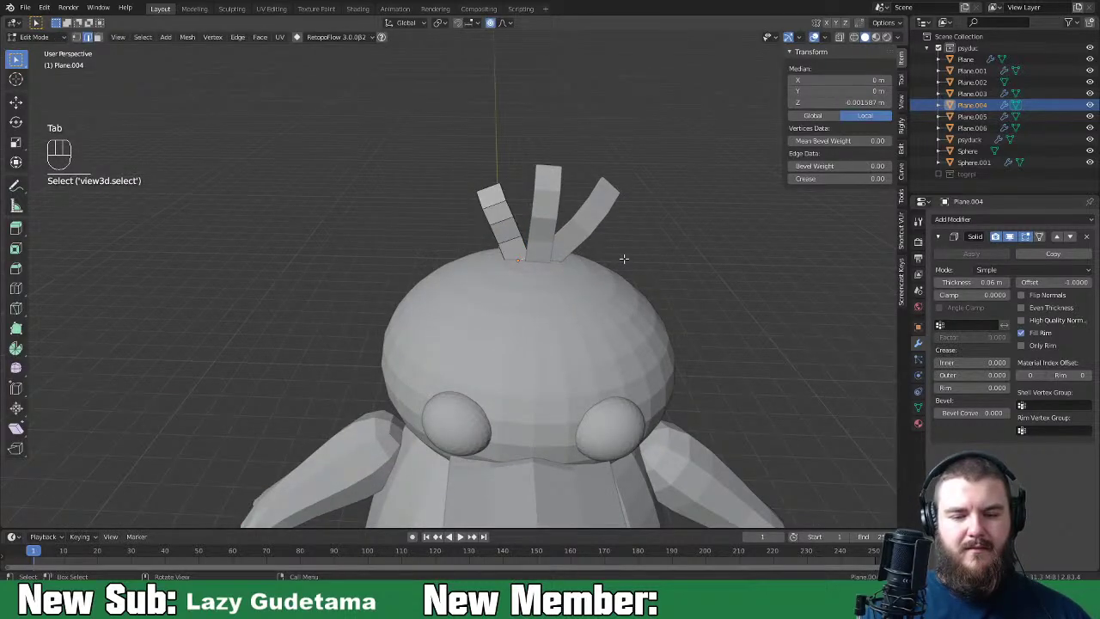
key(s)
key(x)
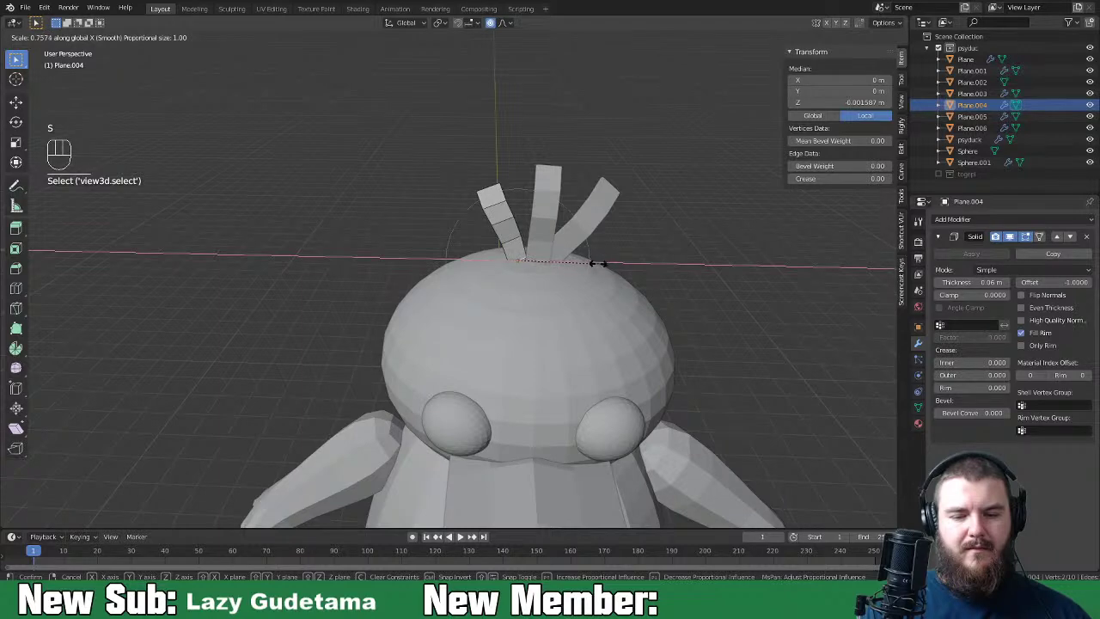
key(x)
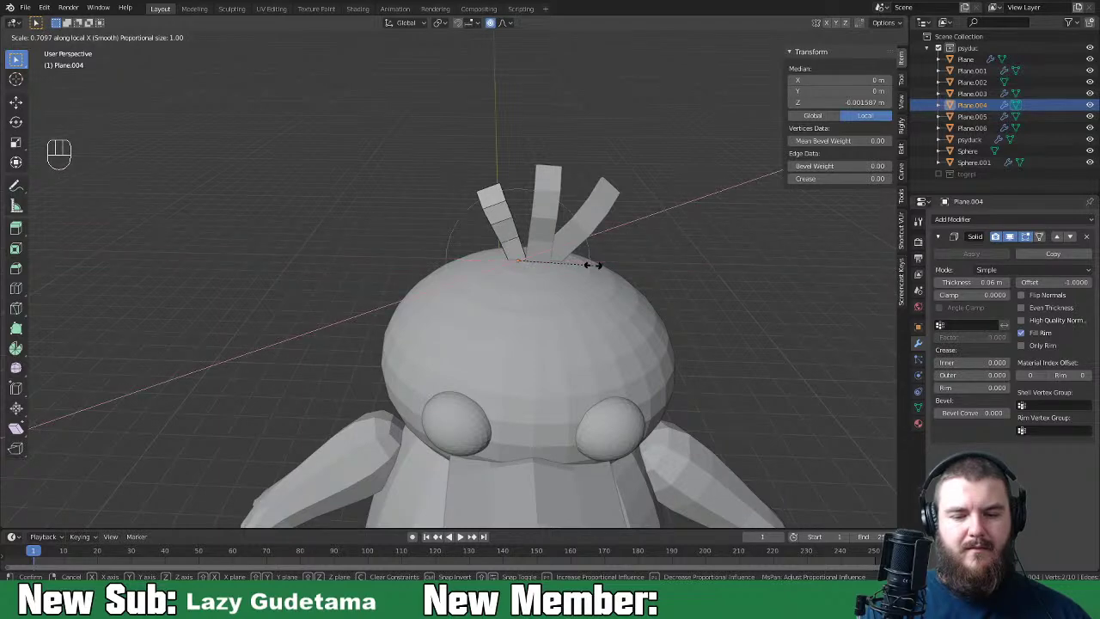
click(583, 266)
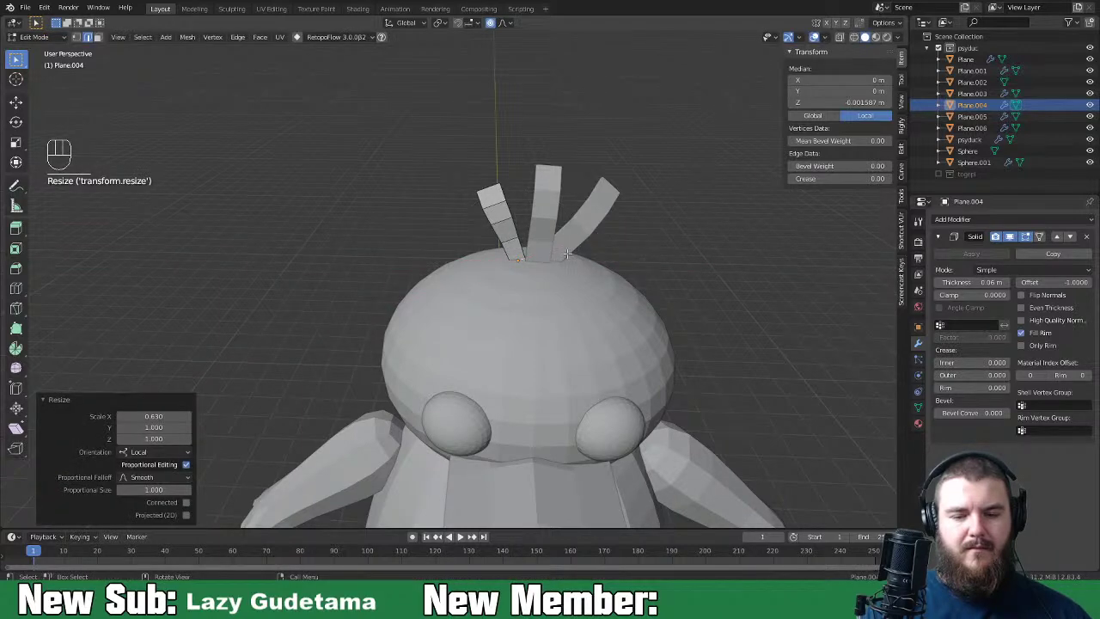
Step: Taper the middle strand by scaling down its base edge uniformly with a proportional size of 1.21
key(Tab)
click(552, 244)
key(Tab)
click(540, 266)
key(s)
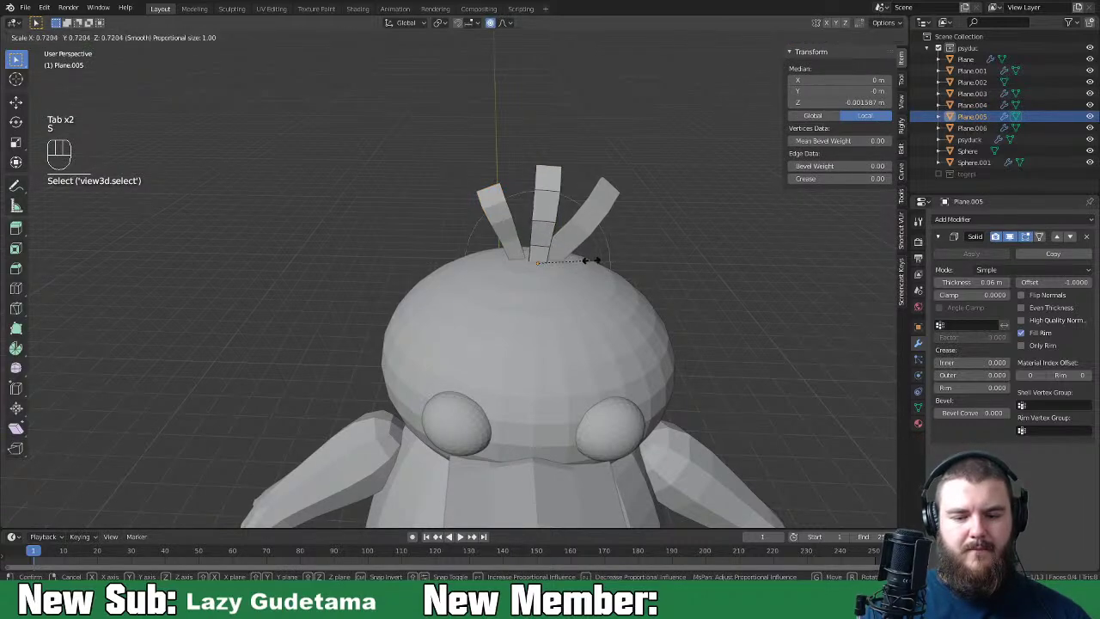
scroll(587, 260, down, 1)
scroll(586, 261, down, 1)
click(583, 265)
key(Tab)
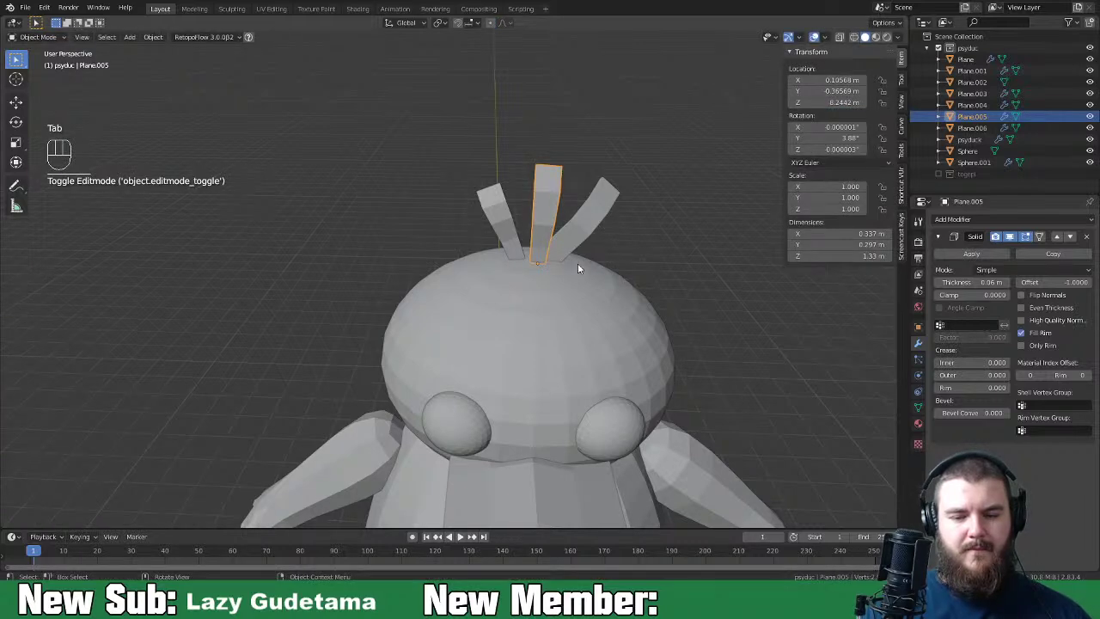
Step: Taper the right strand by scaling down its base edge uniformly with a proportional size of 1.21
click(570, 246)
key(Tab)
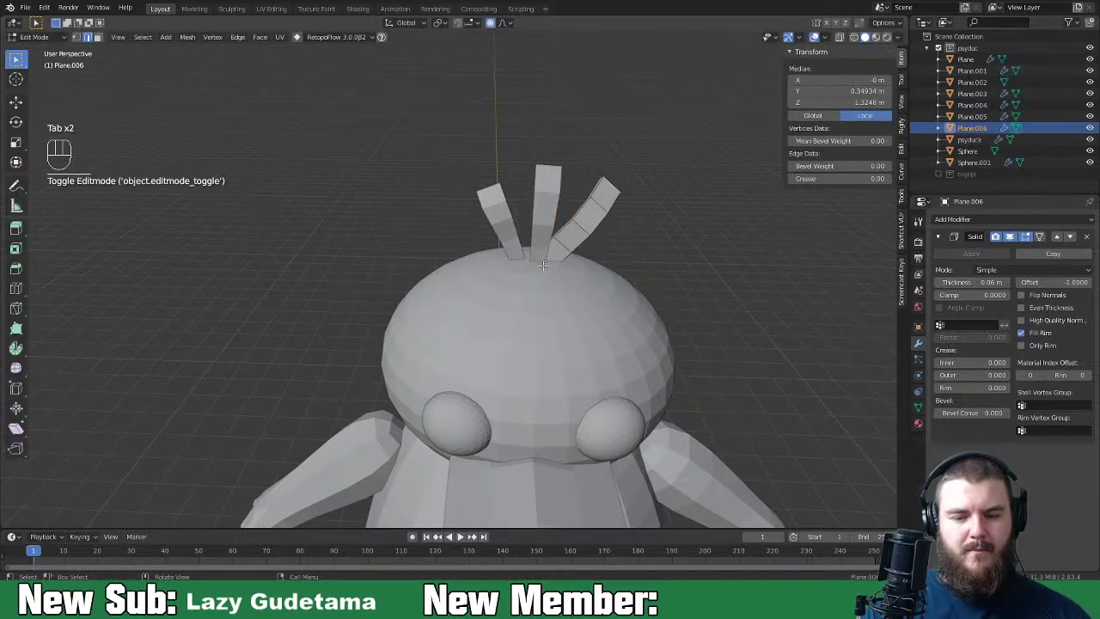
click(547, 265)
key(s)
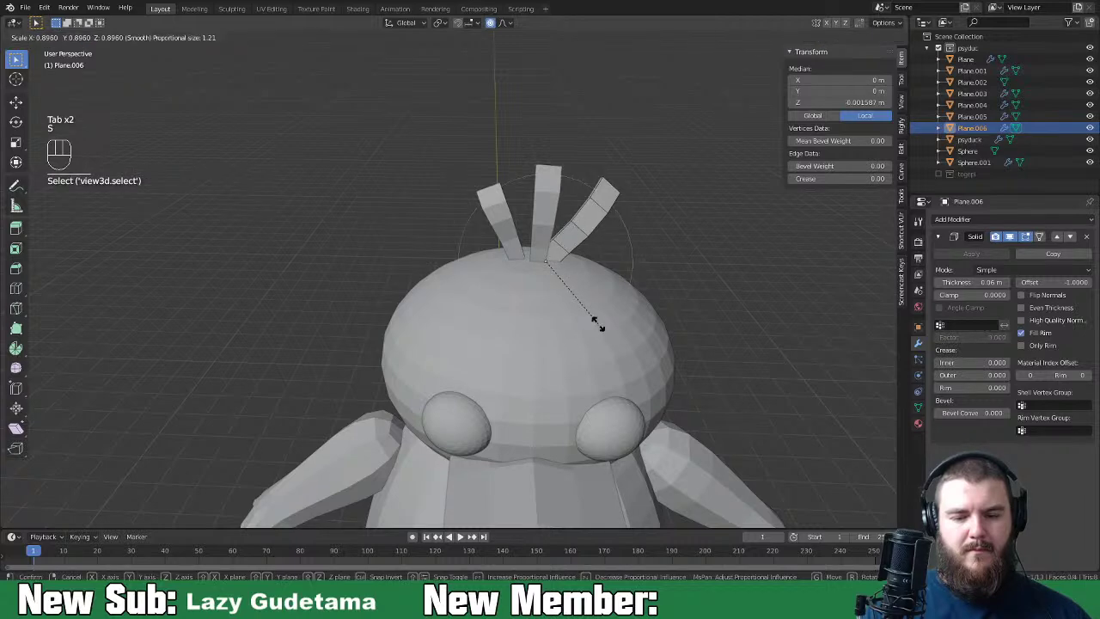
click(581, 309)
key(Tab)
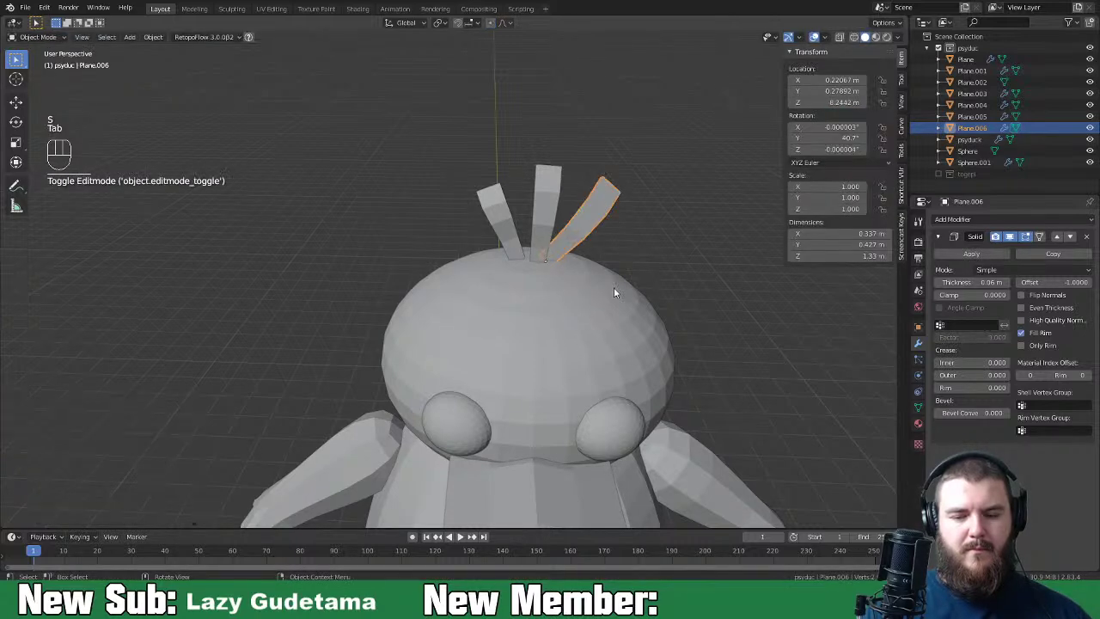
Step: Scale the right hair strand down uniformly to 0.842 and save the file
key(s)
click(638, 261)
middle_drag(635, 261, 707, 256)
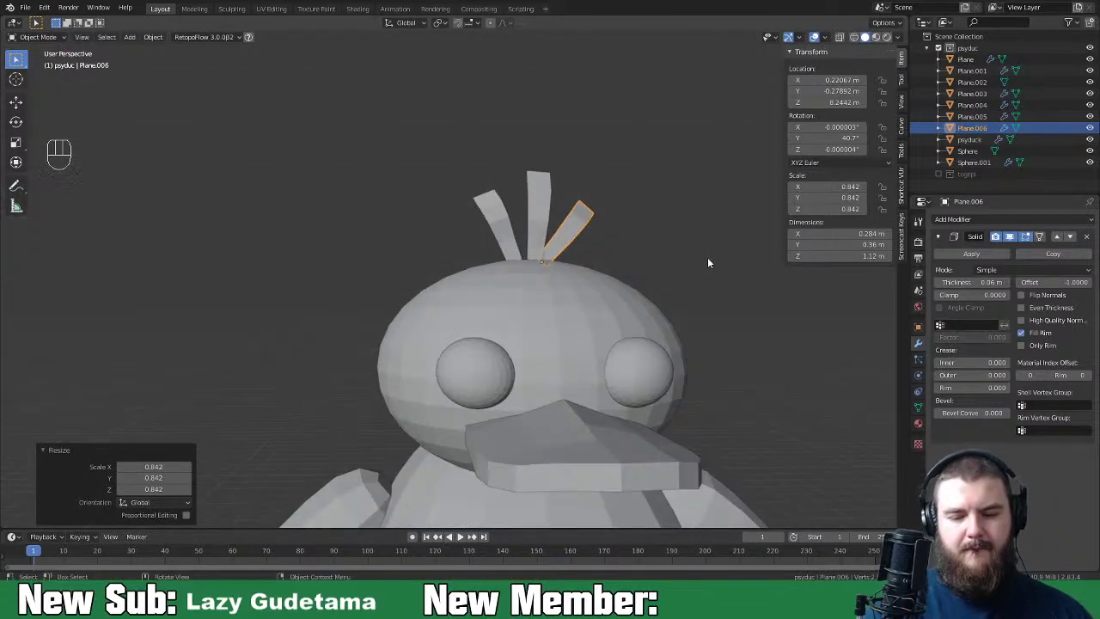
scroll(596, 303, down, 5)
middle_drag(623, 339, 588, 236)
scroll(625, 353, up, 2)
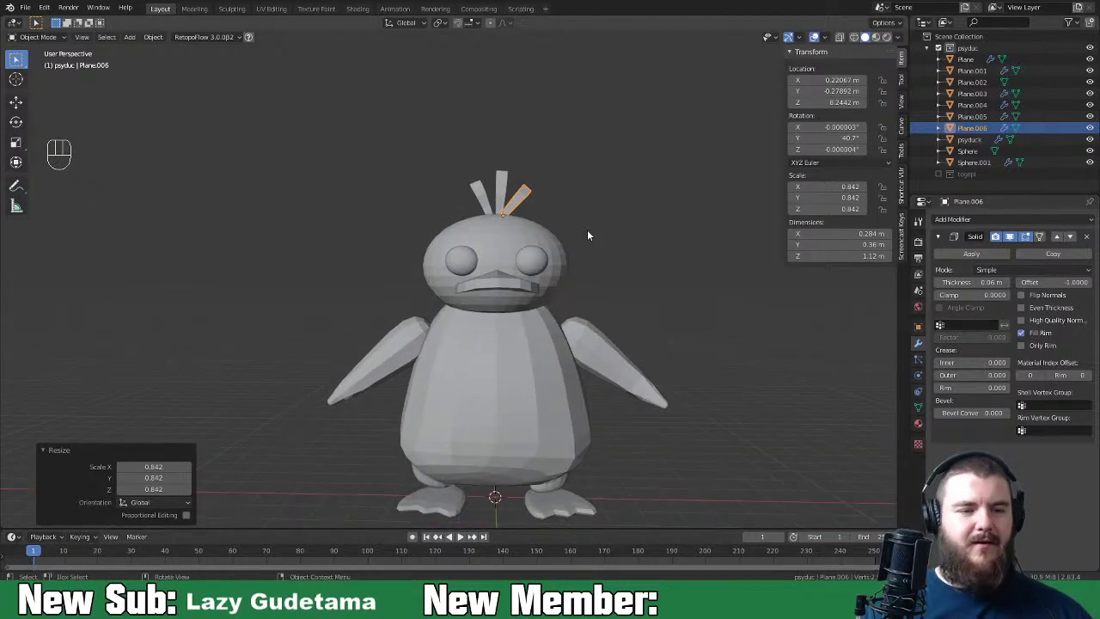
key(ctrl+s)
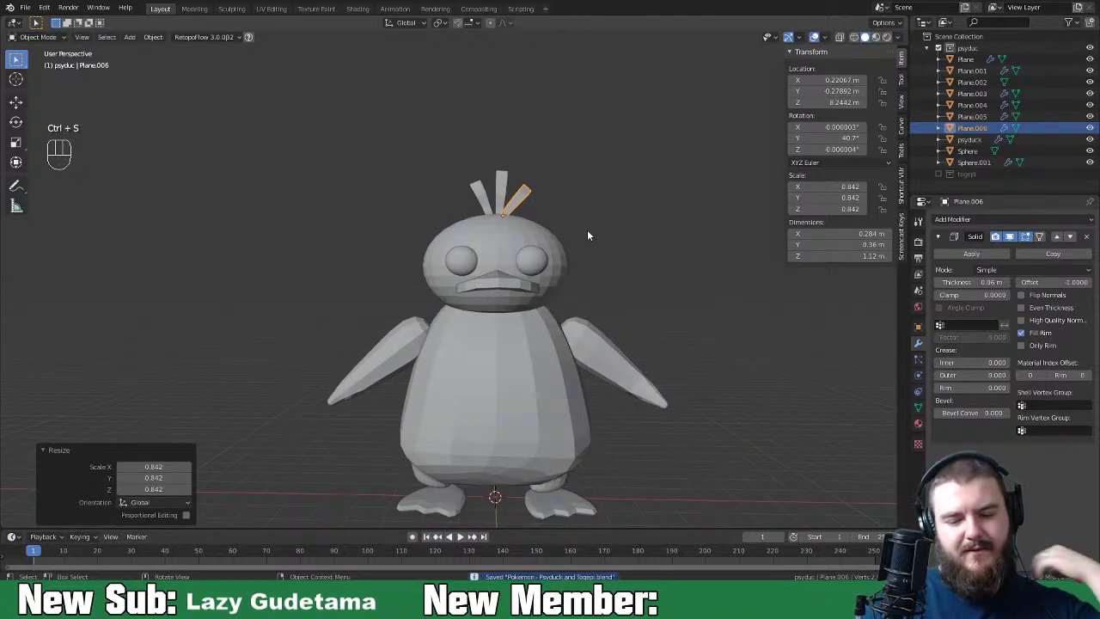
Step: Apply the Skin and Subdivision modifiers on Psyduck's body
click(591, 421)
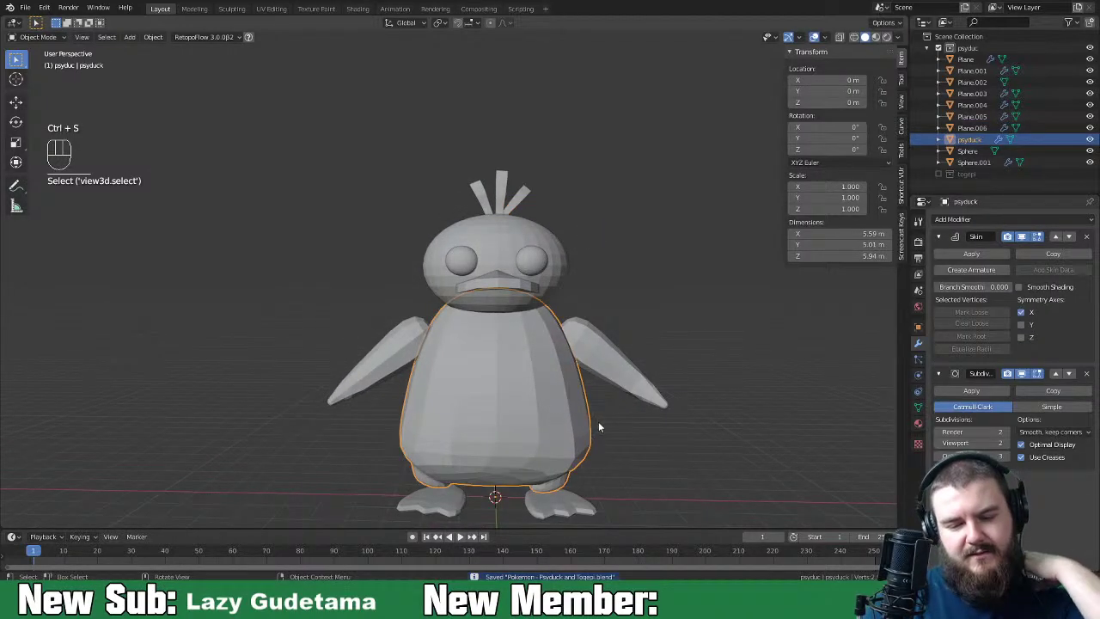
click(981, 255)
click(972, 255)
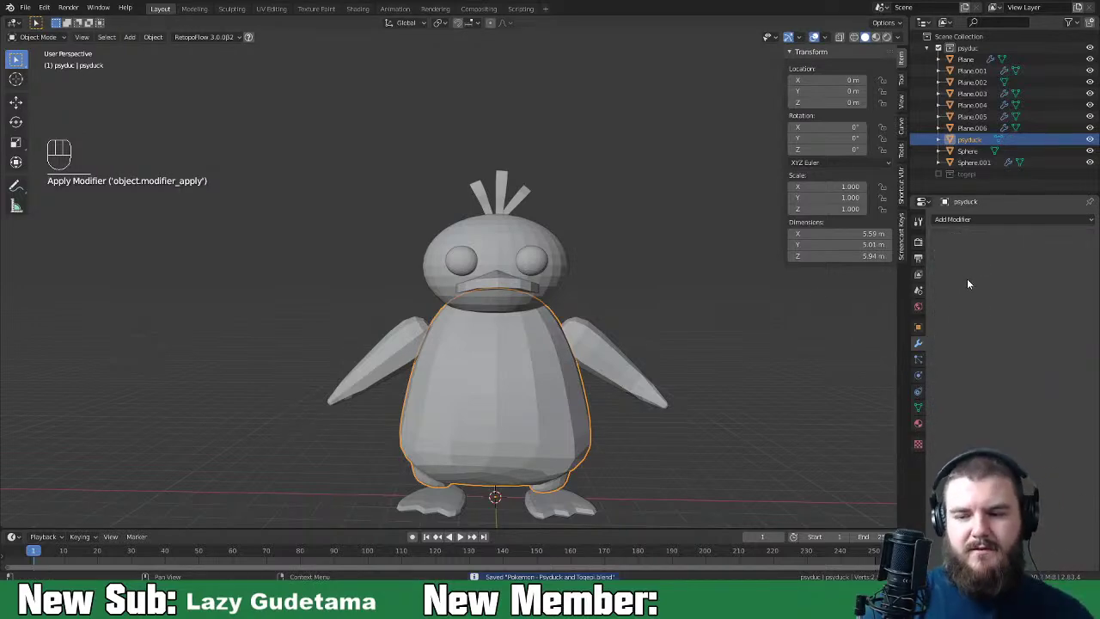
Step: Add six Boolean modifiers with the Difference operation to Psyduck's body and collapse the first two
click(986, 220)
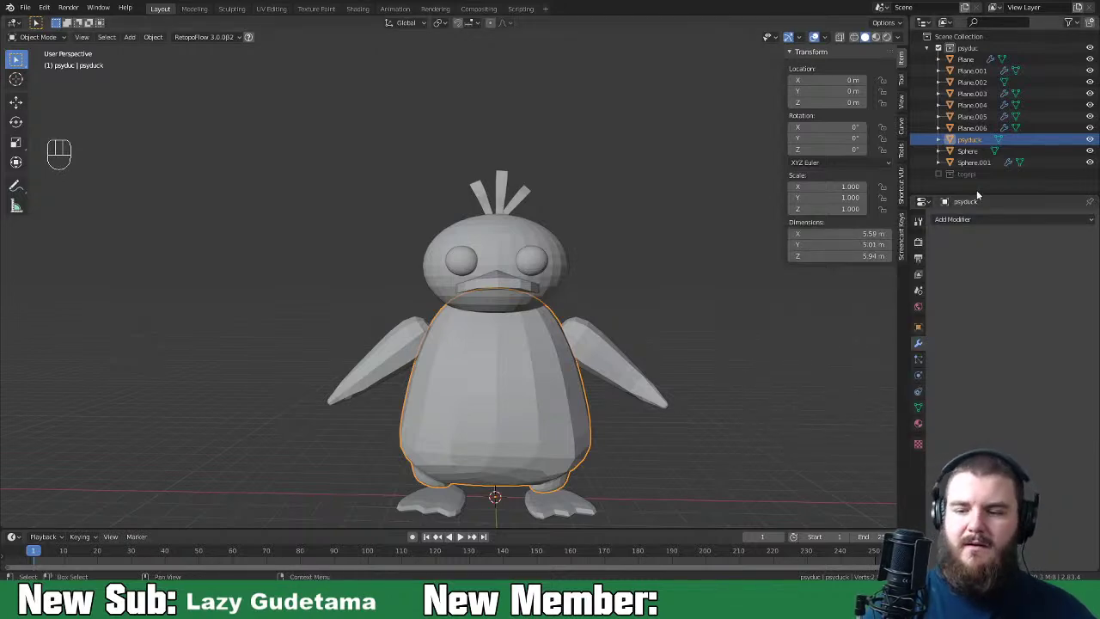
click(971, 219)
click(860, 284)
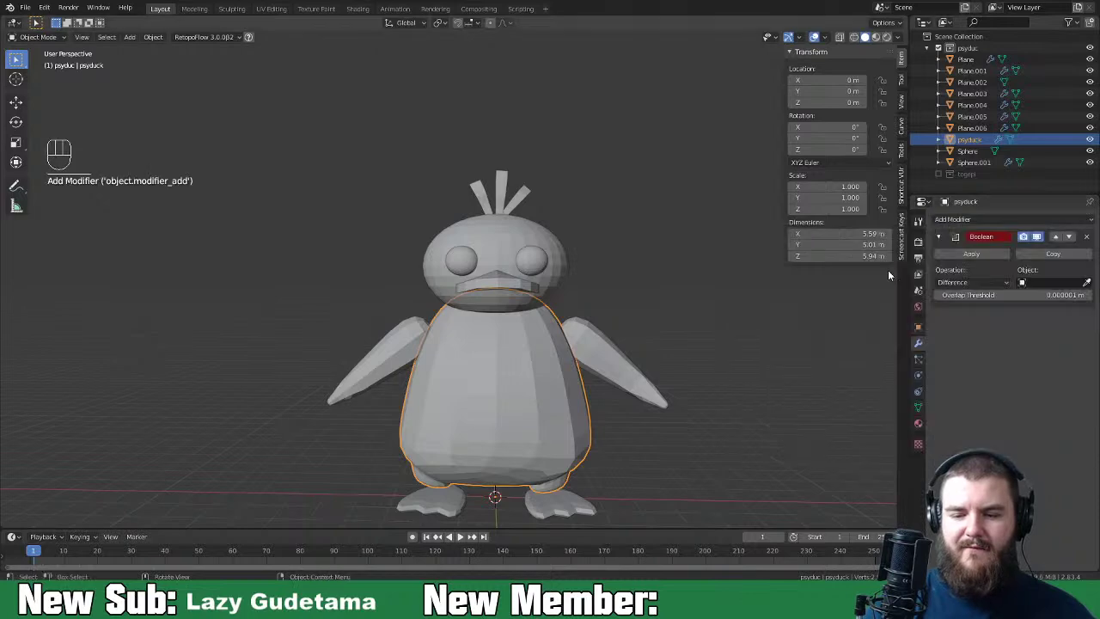
click(971, 219)
click(866, 270)
click(971, 219)
click(898, 270)
click(971, 219)
click(898, 271)
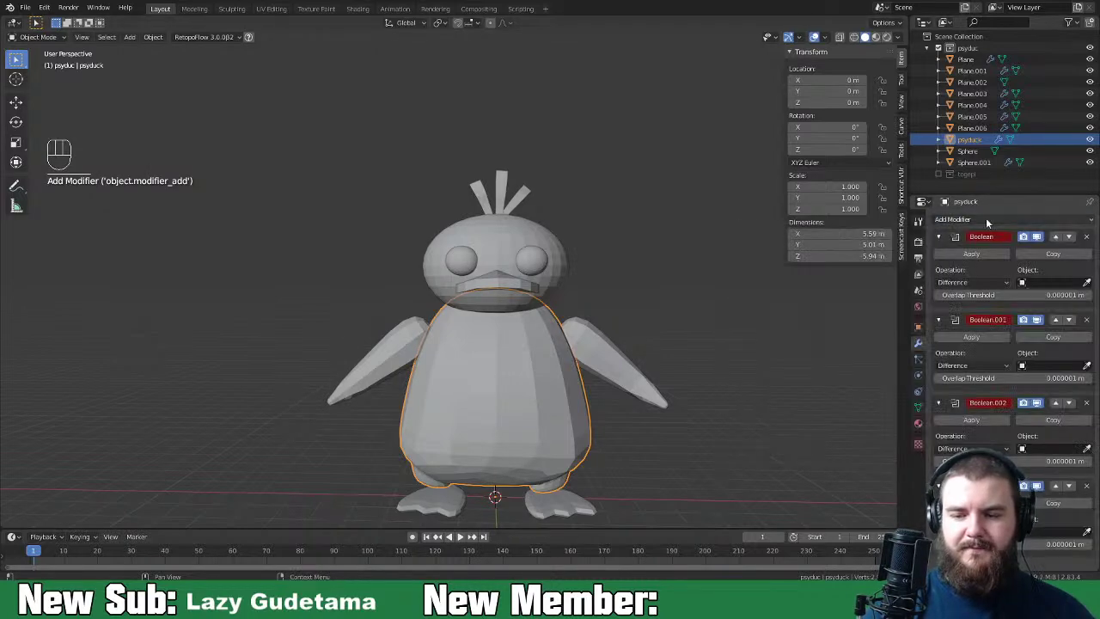
click(986, 222)
click(898, 273)
click(971, 219)
click(902, 270)
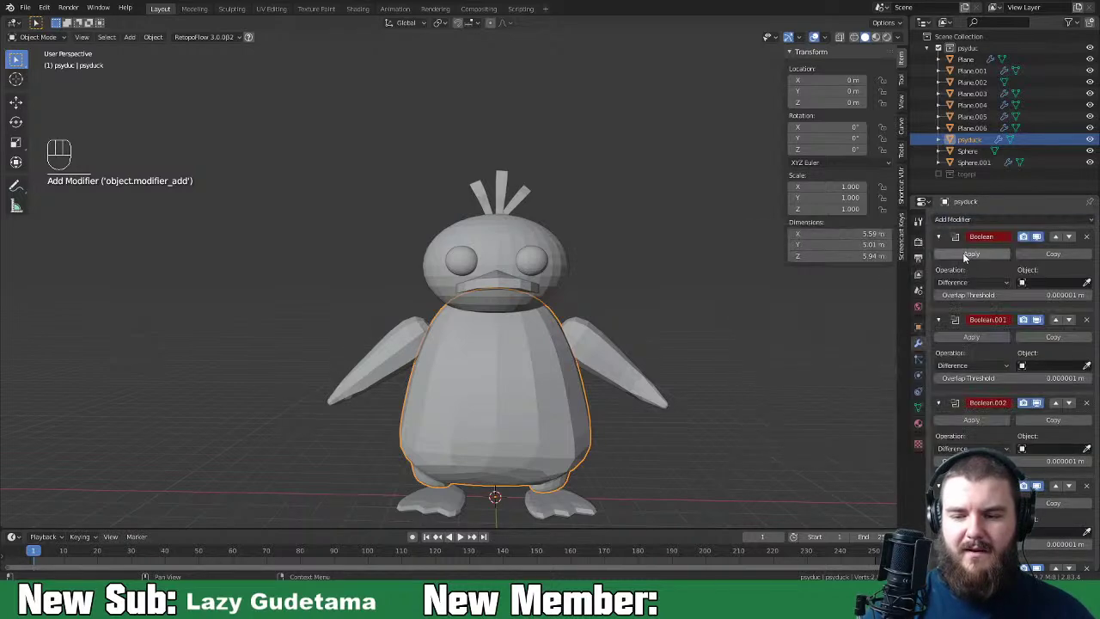
click(944, 242)
click(945, 256)
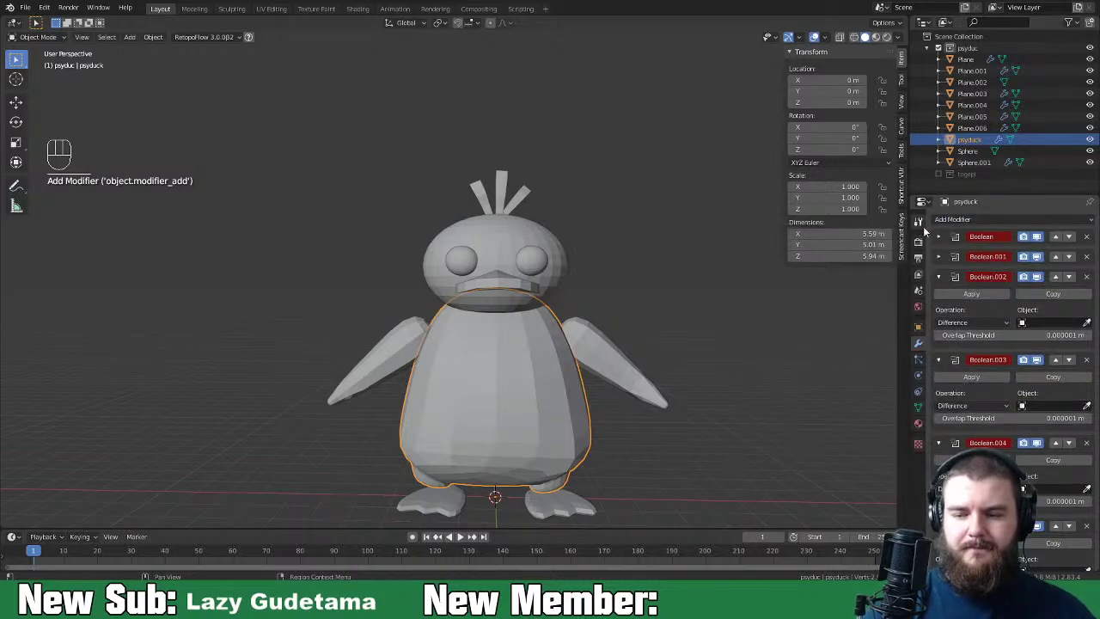
Step: Switch to the Sculpting workspace with Psyduck's body as the active object
click(918, 222)
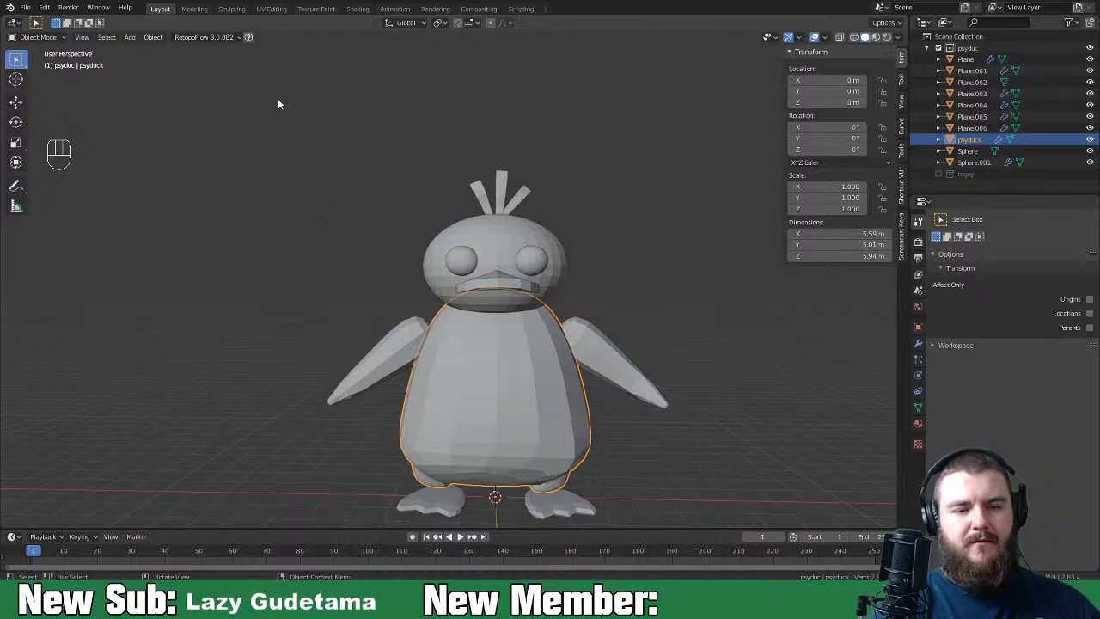
click(231, 8)
scroll(636, 194, down, 5)
scroll(640, 161, up, 2)
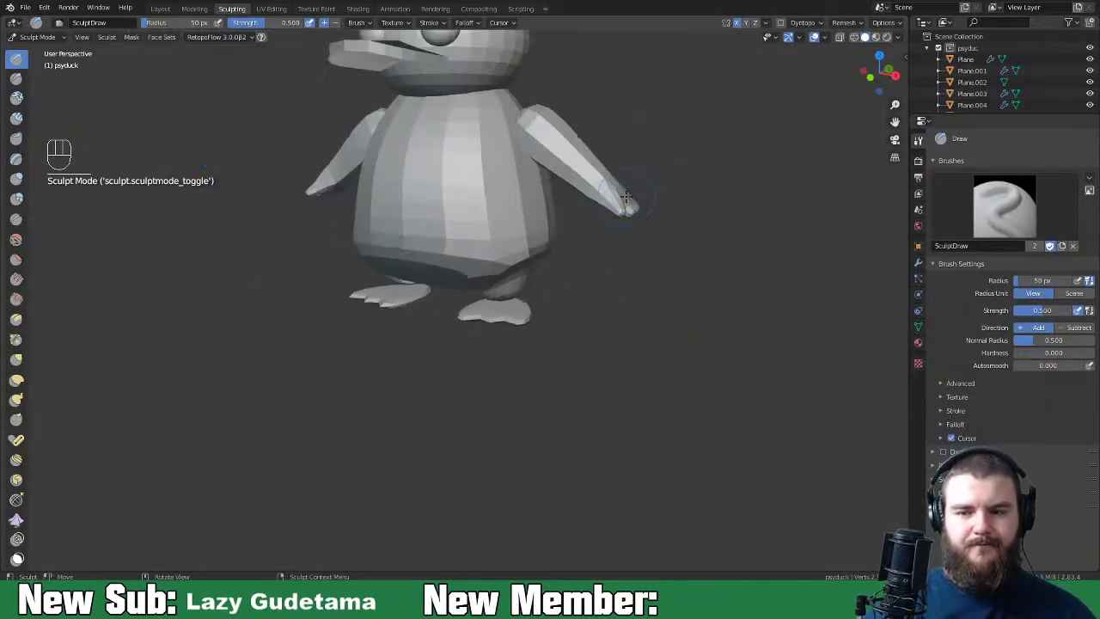
shift+middle_drag(707, 206, 739, 290)
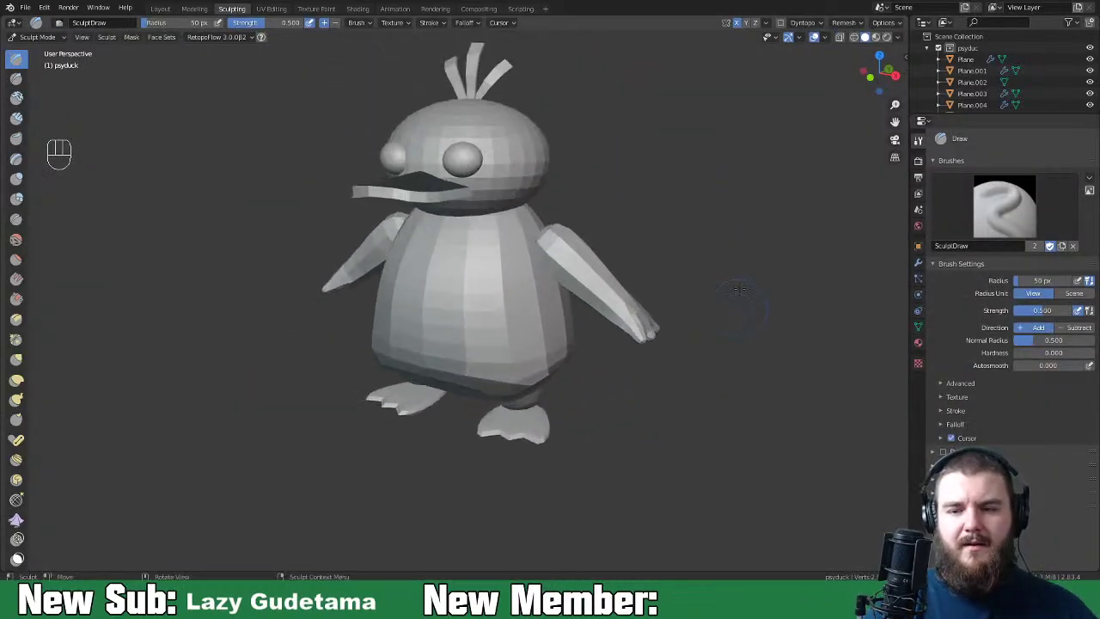
Step: Enable dynamic topology on the body and set its detailing method to Brush Detail
click(782, 26)
click(802, 22)
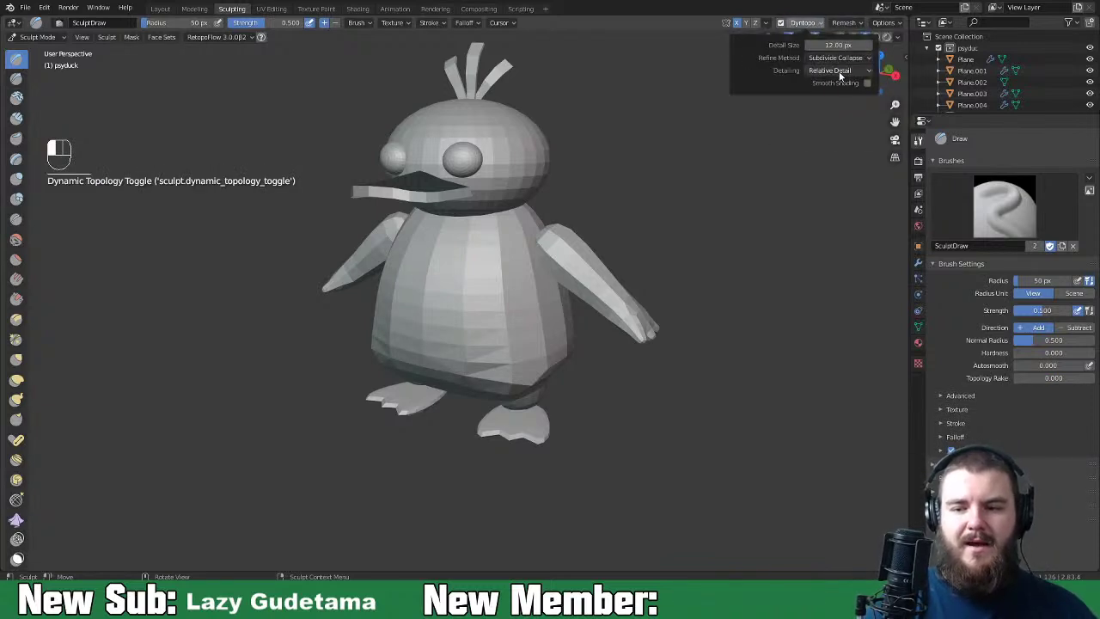
click(846, 72)
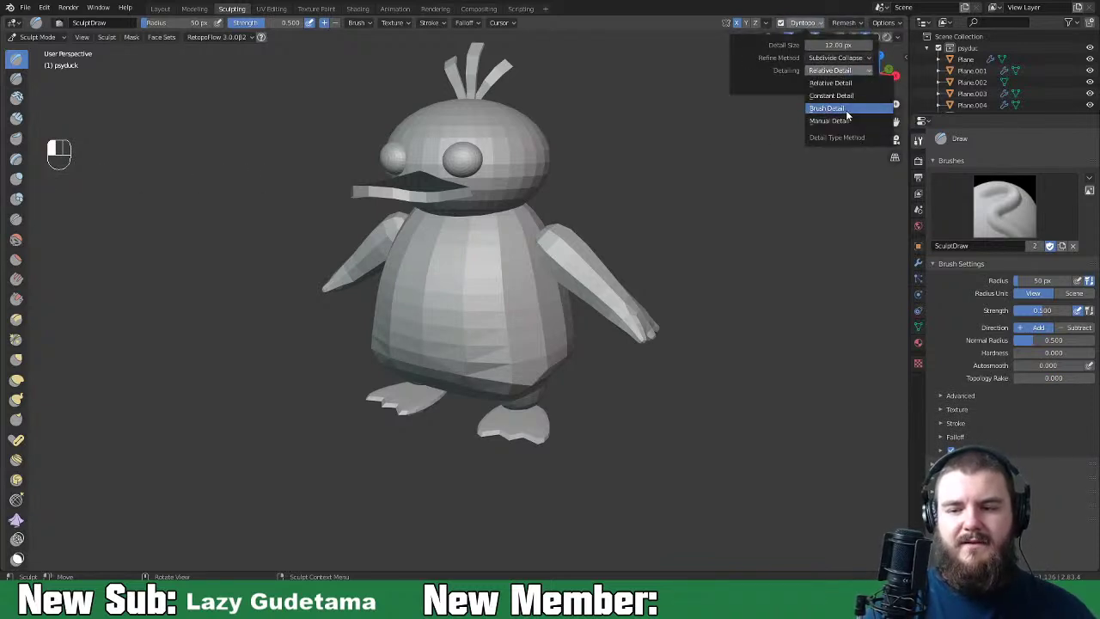
click(851, 113)
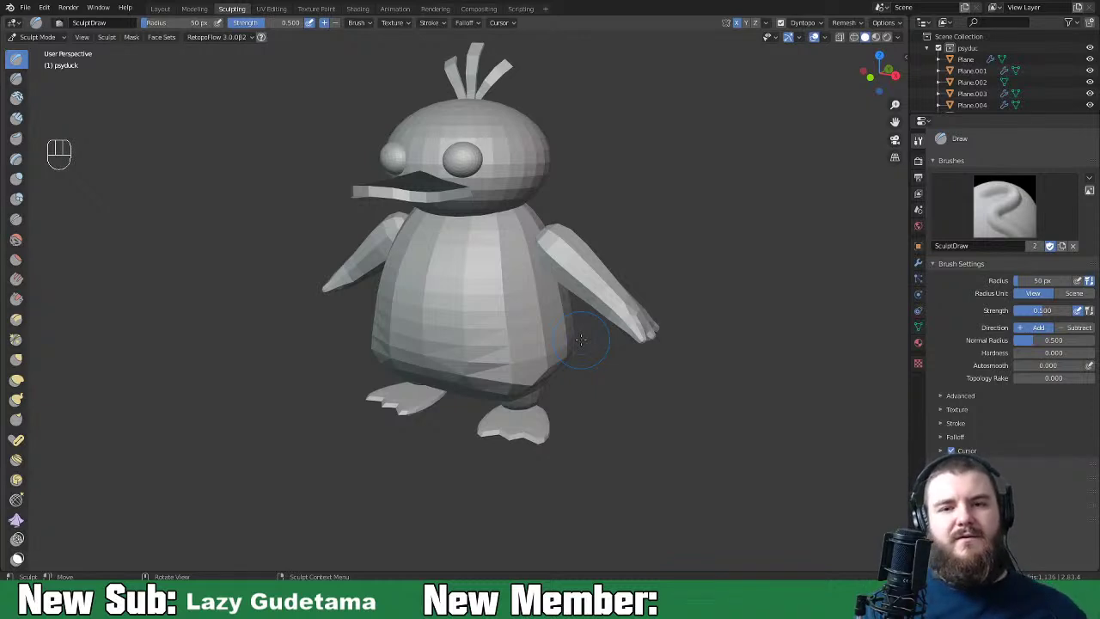
Step: Choose the Inflate brush with a radius of 109 px and inflate the front of the belly and chest
middle_drag(581, 339, 510, 369)
scroll(510, 368, up, 8)
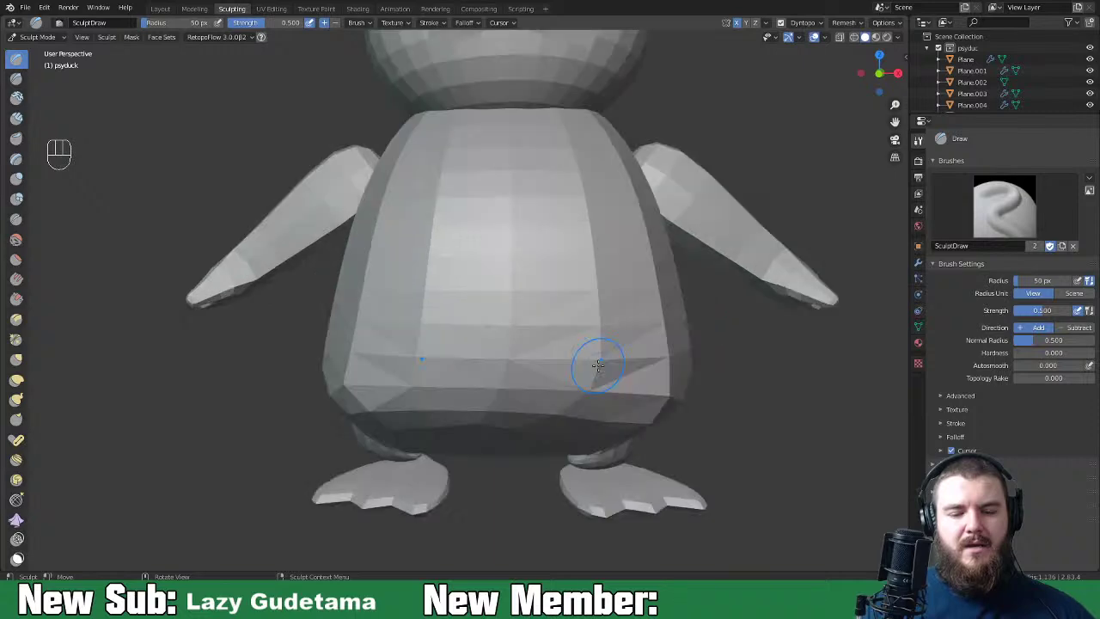
scroll(619, 346, down, 6)
scroll(626, 344, up, 2)
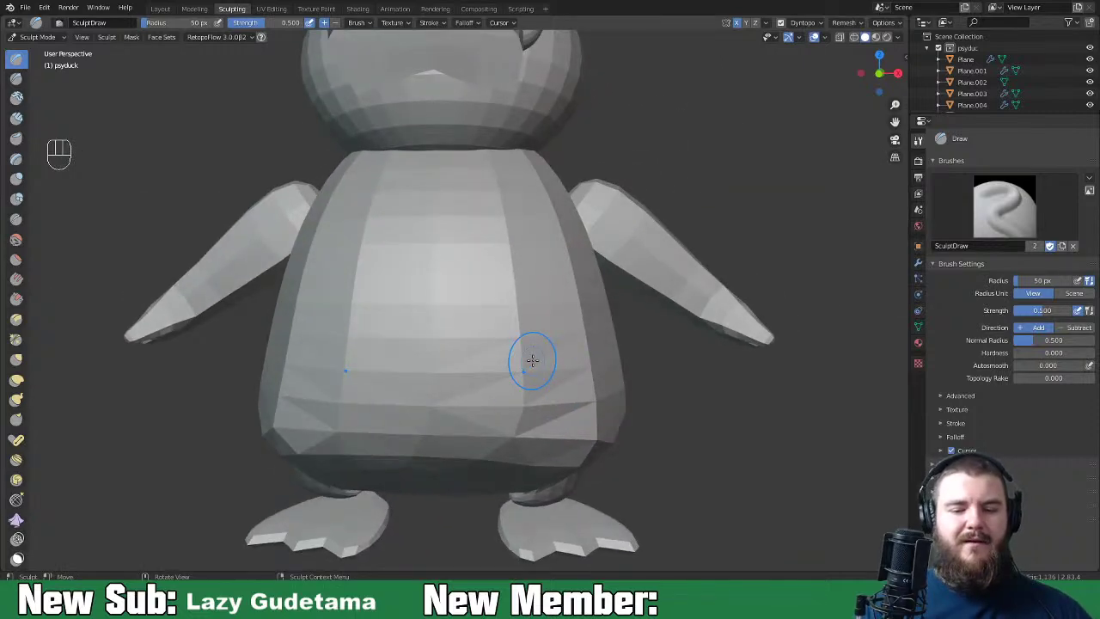
key(i)
key(f)
middle_drag(605, 324, 533, 363)
mouse_move(494, 369)
mouse_down()
mouse_move(449, 332)
mouse_move(408, 192)
mouse_up()
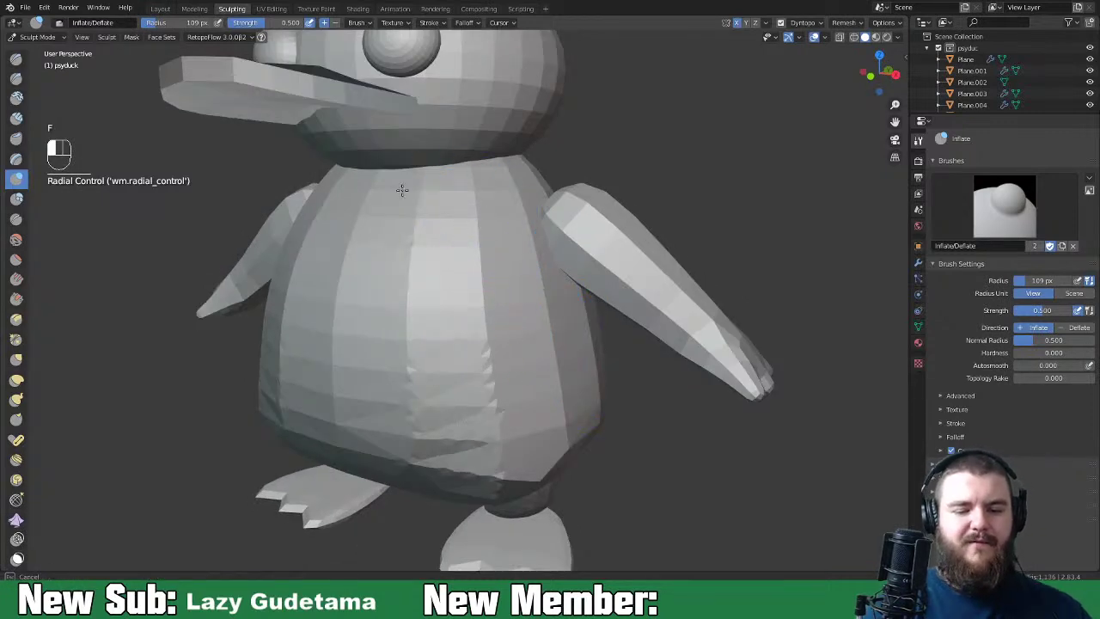
Step: Inflate the sides and back of the body all around, and smooth the front of the belly
middle_drag(550, 437, 421, 203)
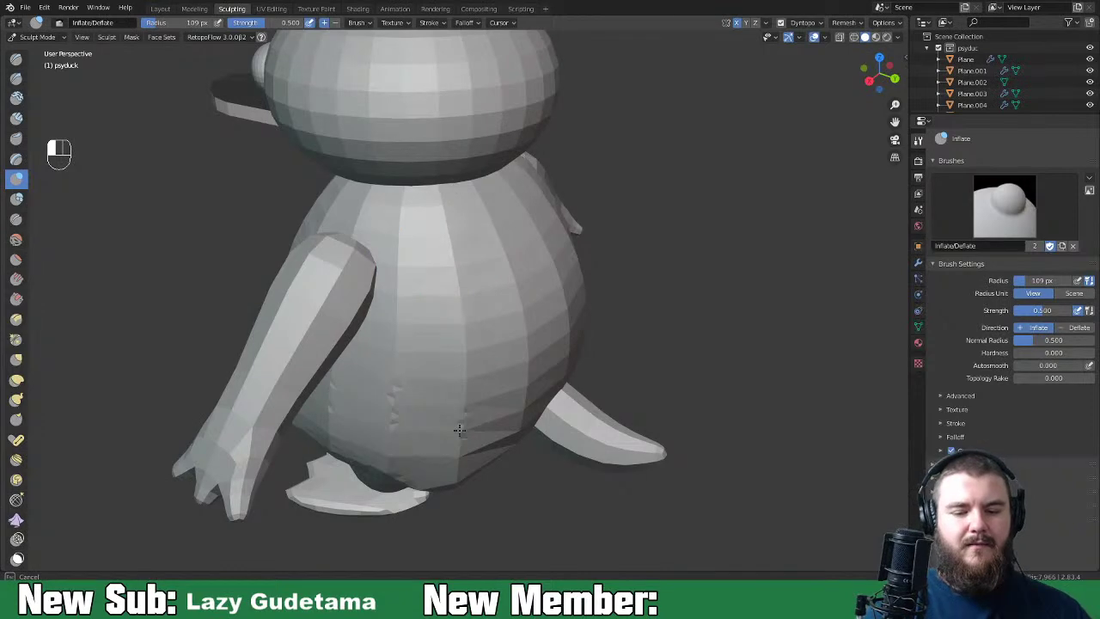
middle_drag(490, 288, 524, 253)
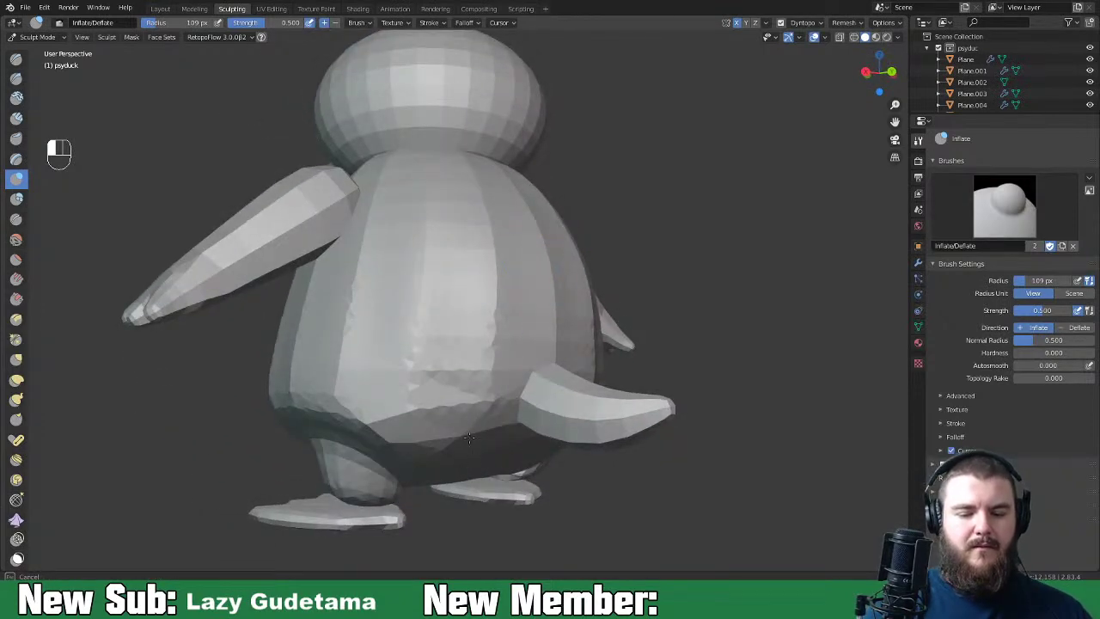
middle_drag(346, 450, 541, 442)
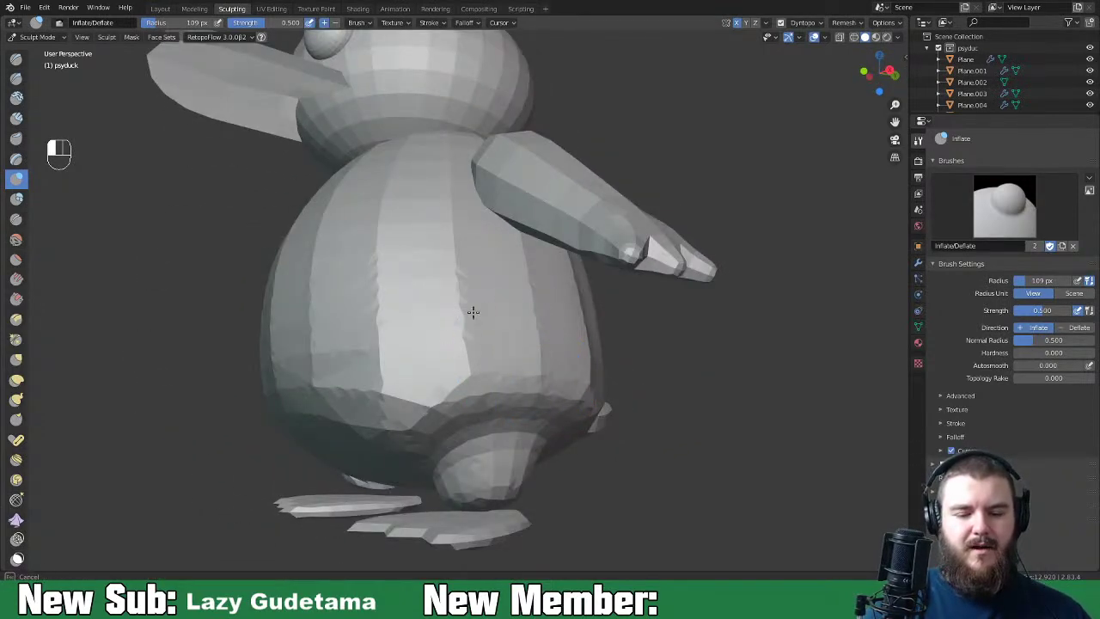
middle_drag(387, 226, 486, 183)
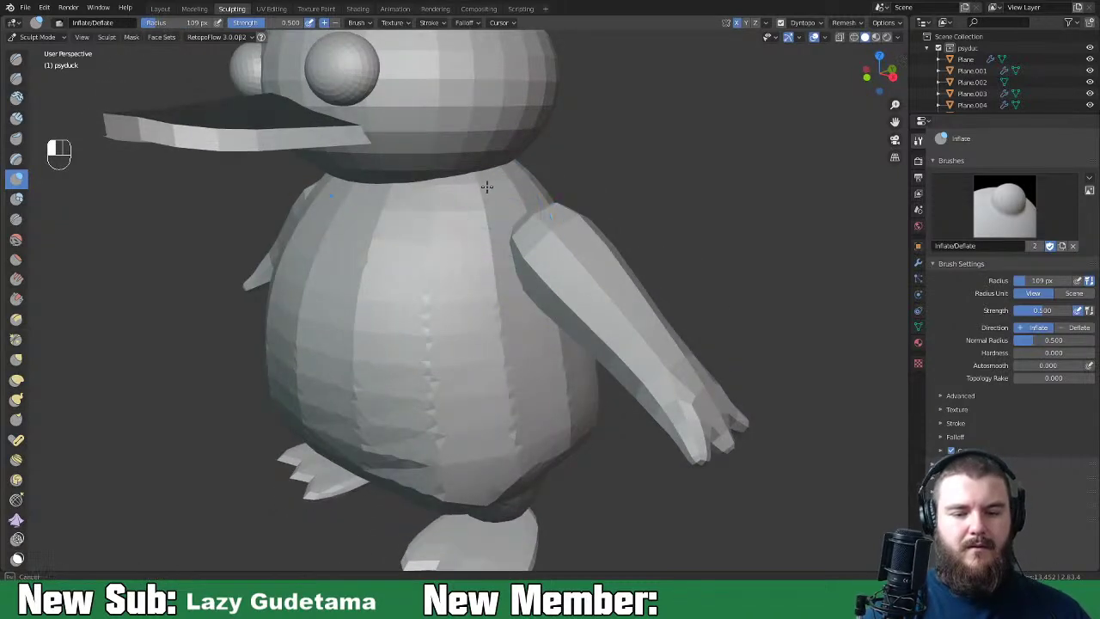
click(427, 343)
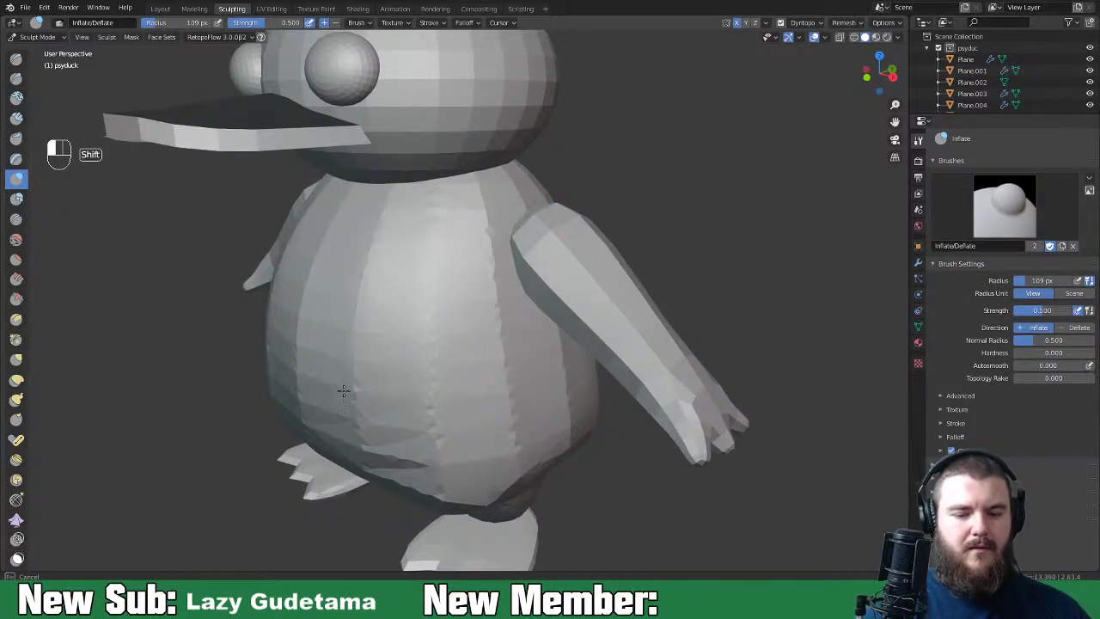
Step: Lower the Inflate brush's strength for further sculpting of the body
right_click(604, 273)
right_click(684, 249)
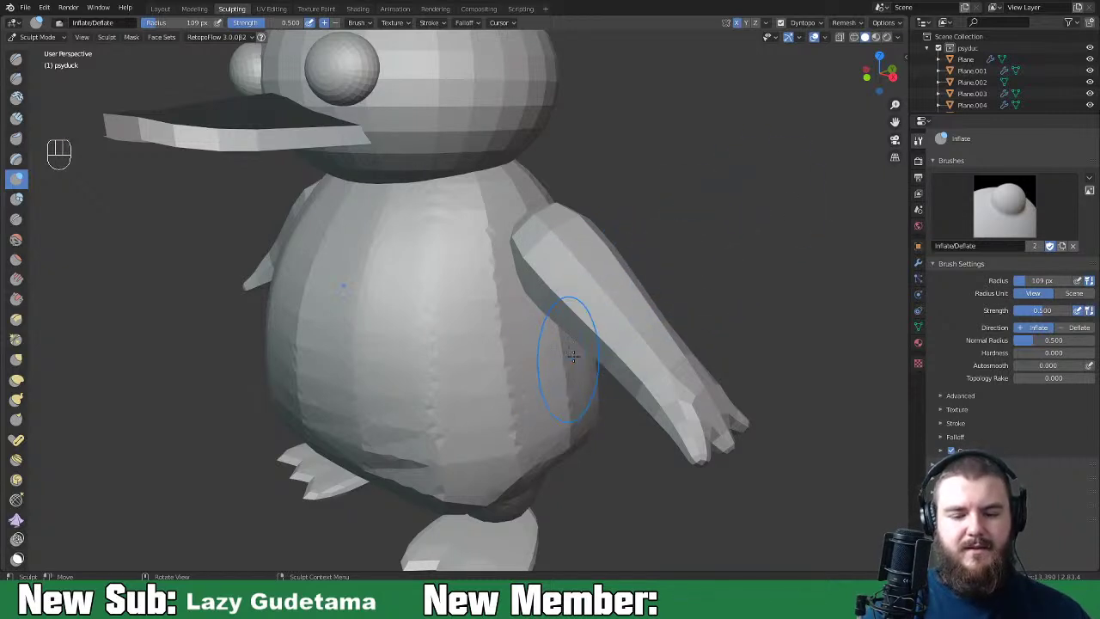
key(shift+f)
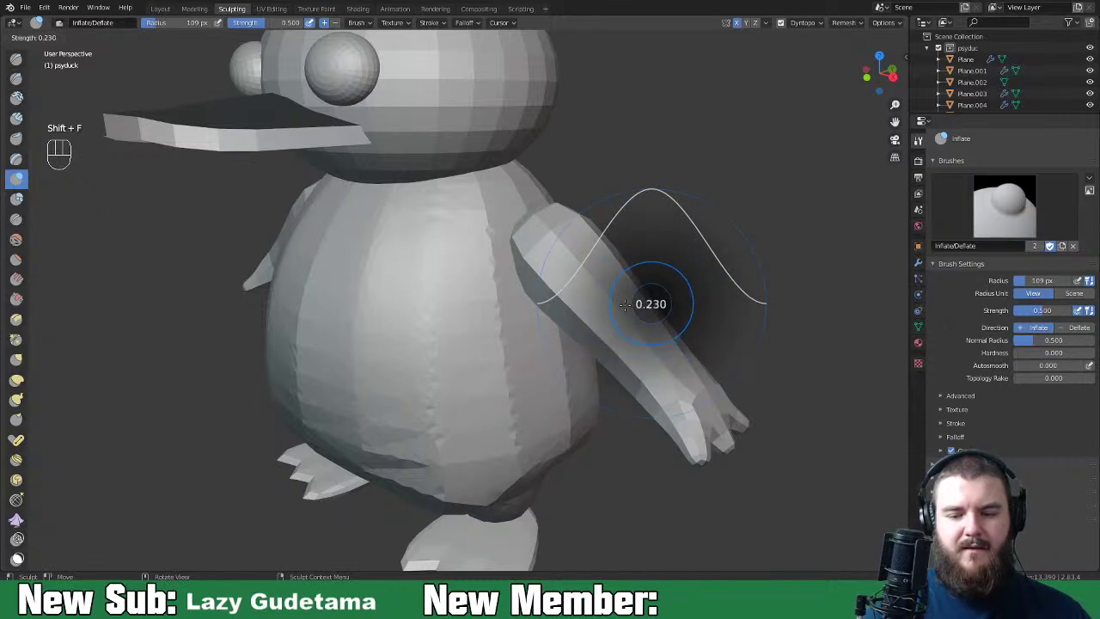
Step: Set the Inflate brush strength to 0.224 and smooth the faceted lower belly and underside of the body around the legs
click(625, 304)
middle_drag(658, 295, 580, 332)
drag(580, 331, 521, 406)
drag(550, 336, 585, 355)
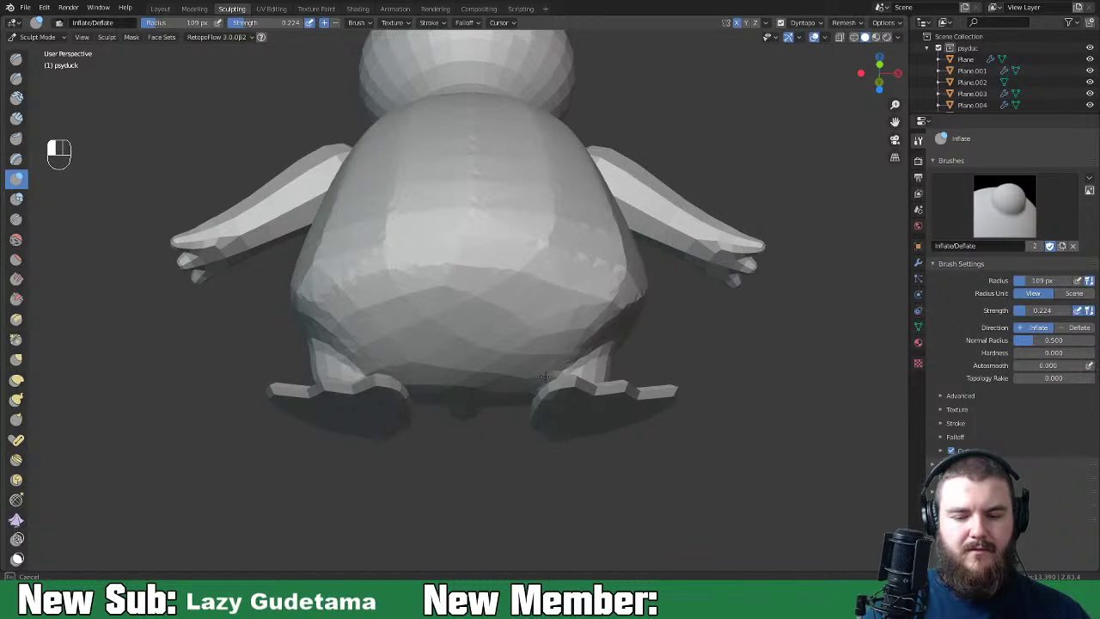
mouse_move(466, 225)
mouse_down()
mouse_move(456, 238)
mouse_move(484, 347)
mouse_up()
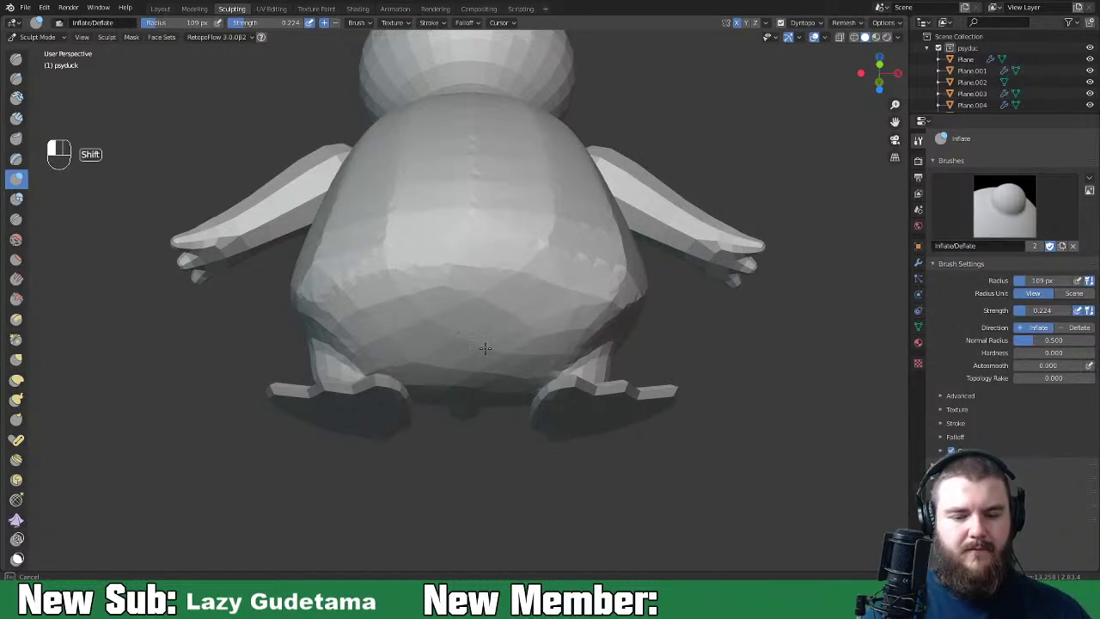
middle_drag(609, 338, 612, 308)
mouse_move(574, 393)
shift+mouse_down()
mouse_move(555, 389)
mouse_move(601, 398)
shift+mouse_up()
Step: Reshape the lower body where it meets the leg using the Grab brush with a 126 px radius
mouse_move(590, 394)
middle_down()
mouse_move(606, 434)
mouse_move(595, 408)
middle_up()
key(g)
key(f)
click(595, 409)
right_click(562, 417)
drag(582, 412, 577, 429)
middle_drag(604, 400, 473, 381)
drag(473, 380, 523, 400)
middle_drag(523, 400, 490, 410)
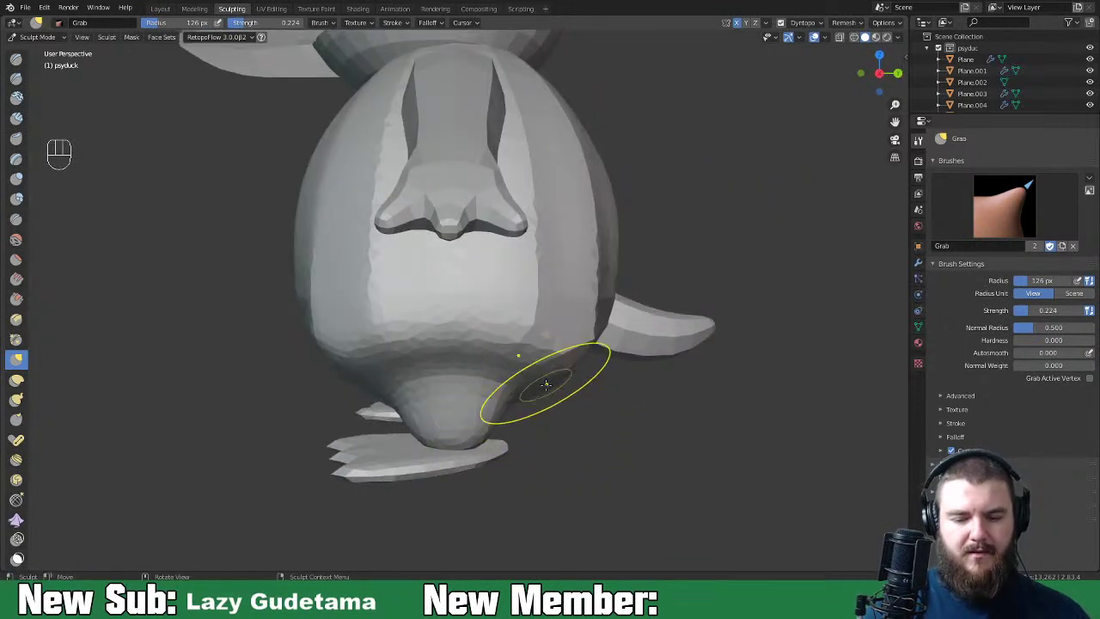
Step: Reshape the back of the body above the tail with the Grab brush, enlarging its radius to 283 px
middle_drag(642, 350, 670, 389)
middle_drag(693, 333, 670, 332)
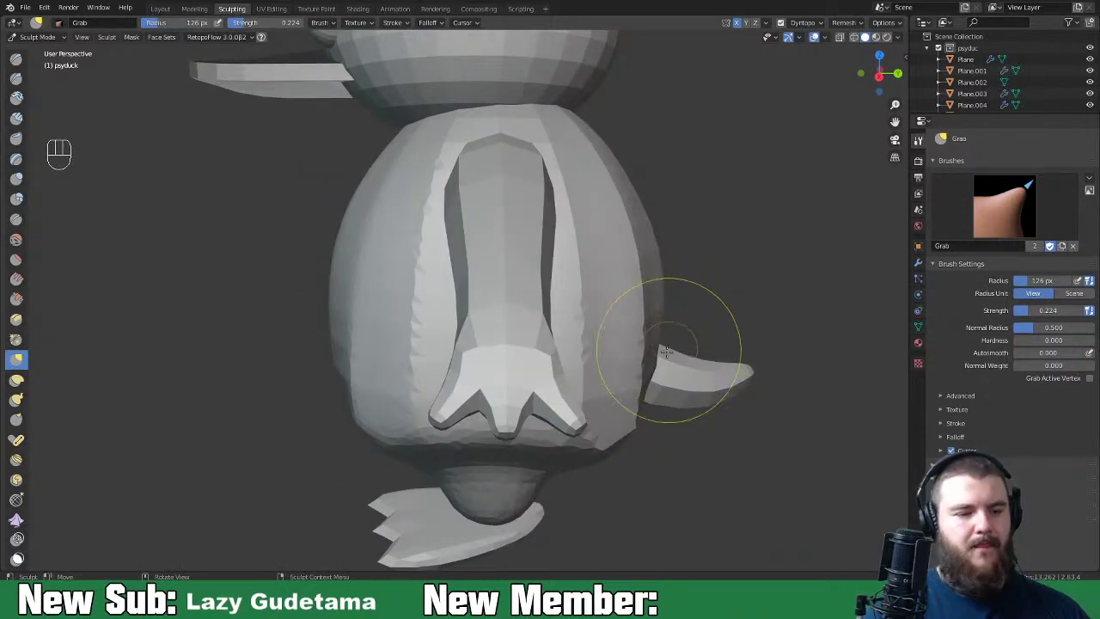
key(g)
key(f)
click(693, 375)
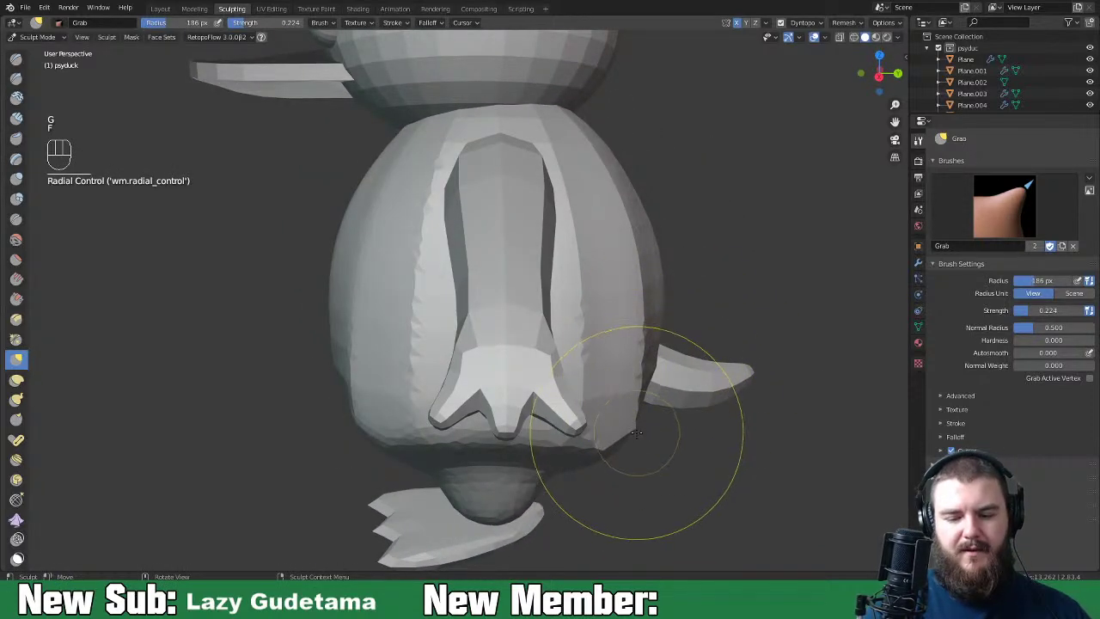
middle_drag(631, 425, 651, 273)
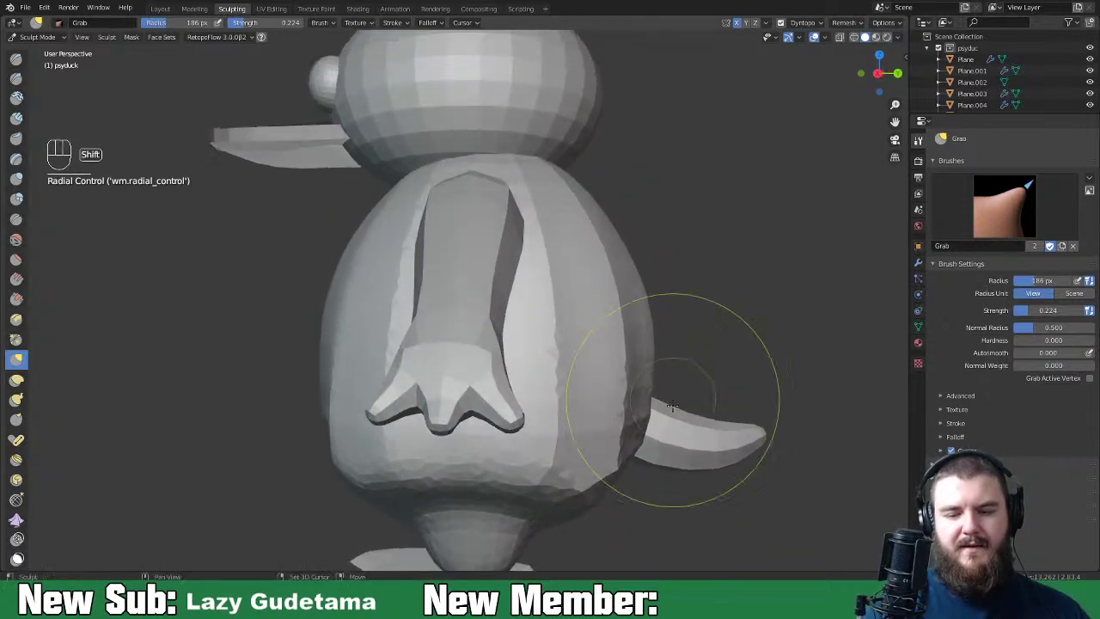
key(f)
click(644, 325)
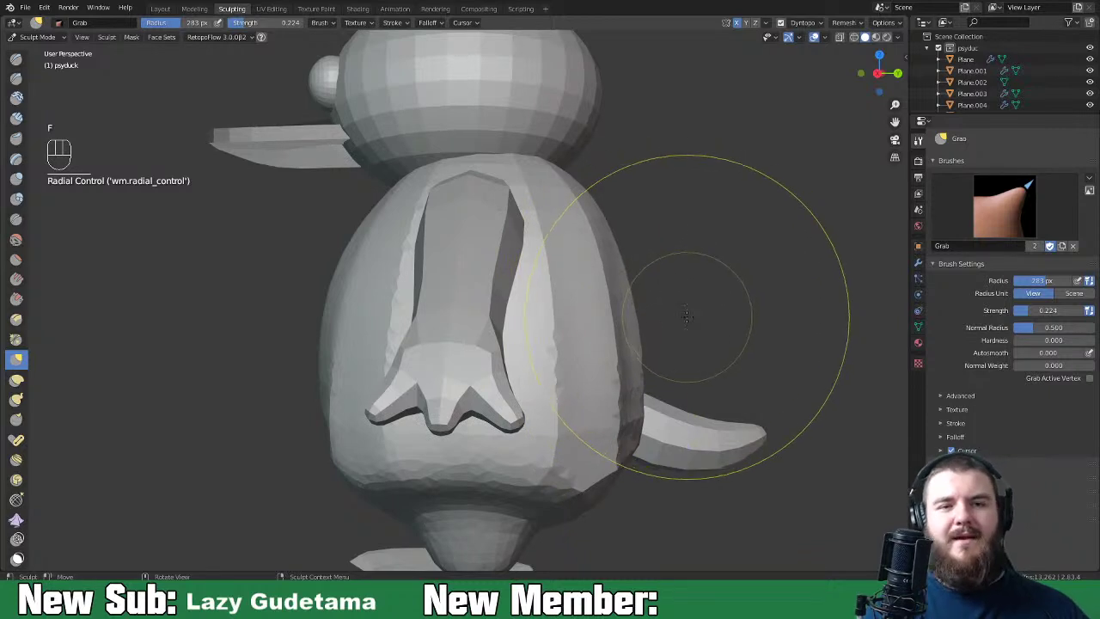
middle_drag(686, 317, 607, 273)
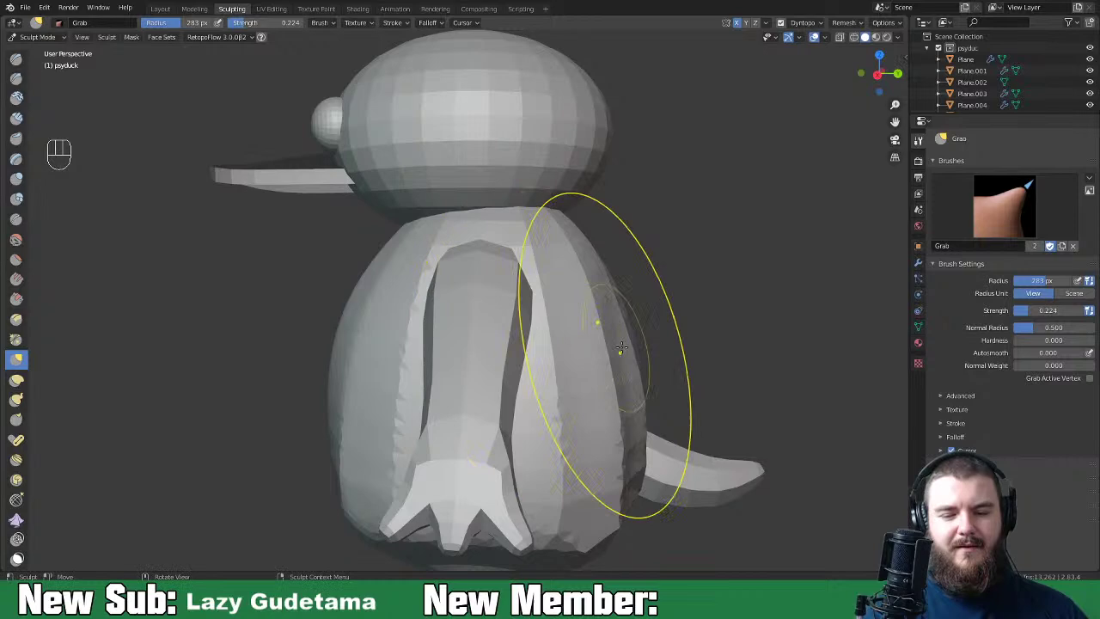
mouse_move(601, 386)
middle_down()
mouse_move(541, 381)
mouse_move(651, 417)
mouse_move(620, 400)
mouse_move(626, 393)
middle_up()
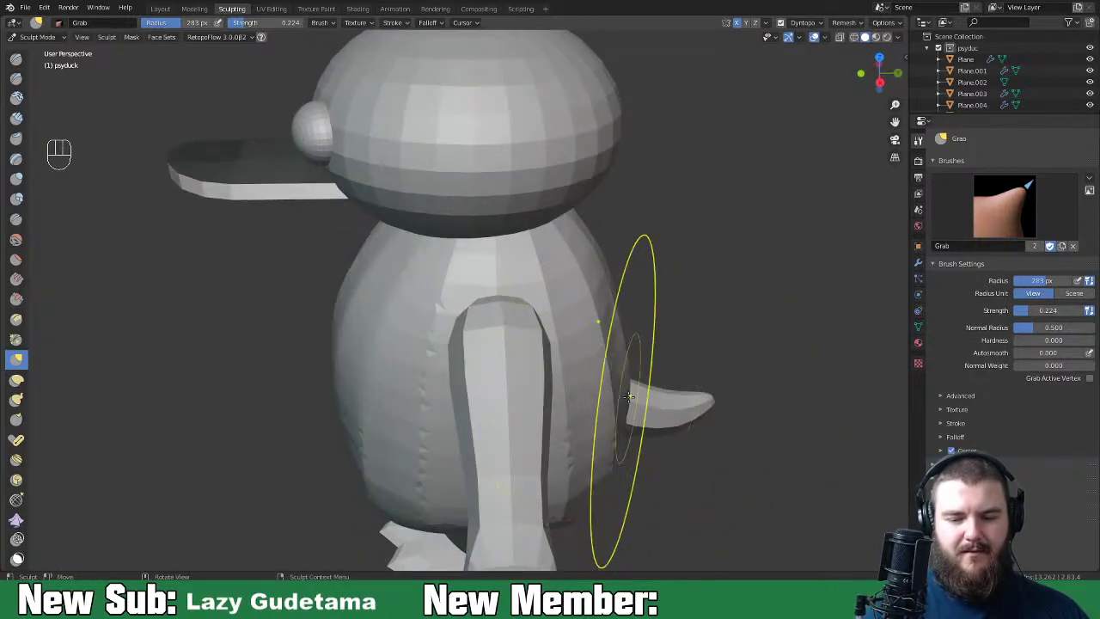
mouse_move(602, 429)
middle_down()
mouse_move(721, 352)
mouse_move(688, 363)
mouse_move(773, 327)
mouse_move(859, 318)
mouse_move(683, 348)
mouse_move(662, 319)
mouse_move(713, 318)
mouse_move(738, 302)
middle_up()
Step: Switch to the Inflate brush with a 135 px radius and smooth the faceted back from the tail up to the neck
key(i)
key(f)
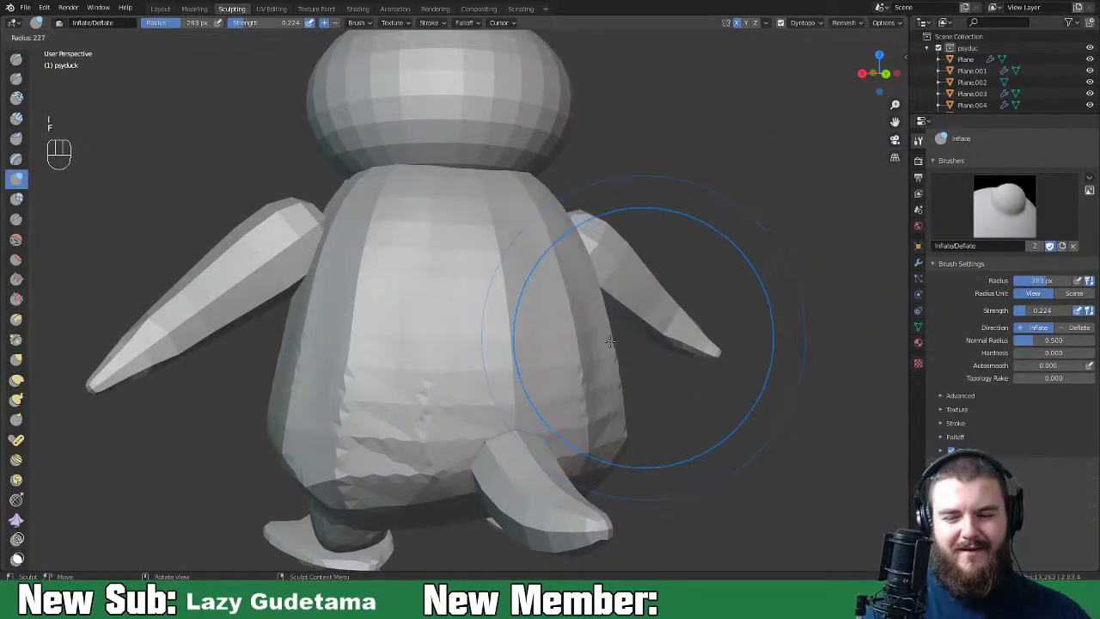
click(561, 353)
shift+middle_drag(560, 353, 658, 364)
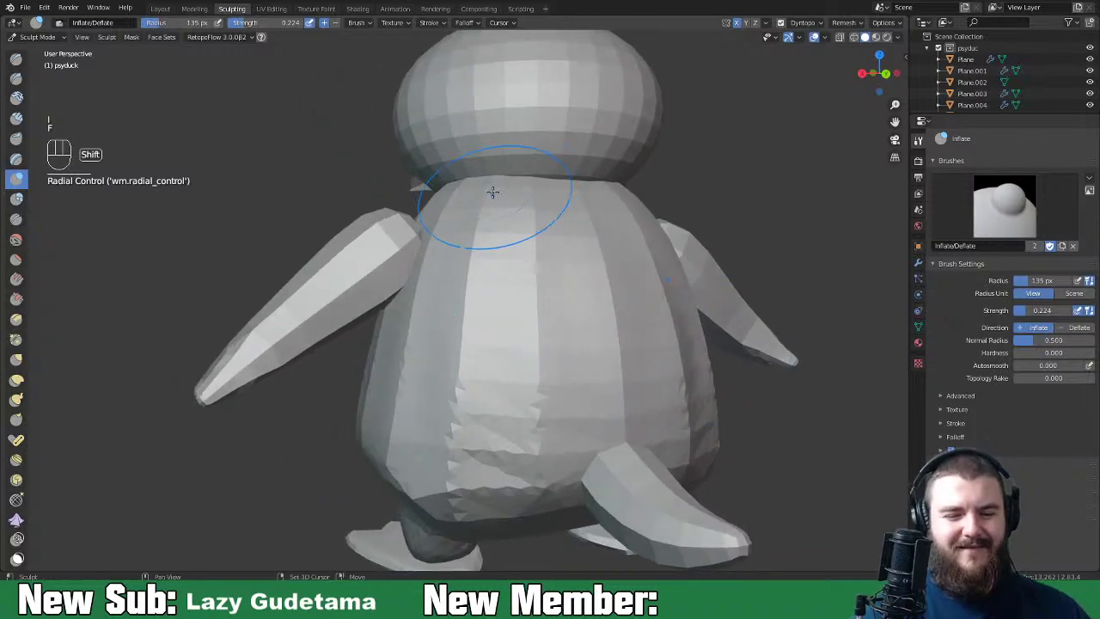
mouse_move(462, 501)
mouse_down()
mouse_move(506, 335)
mouse_move(502, 203)
mouse_up()
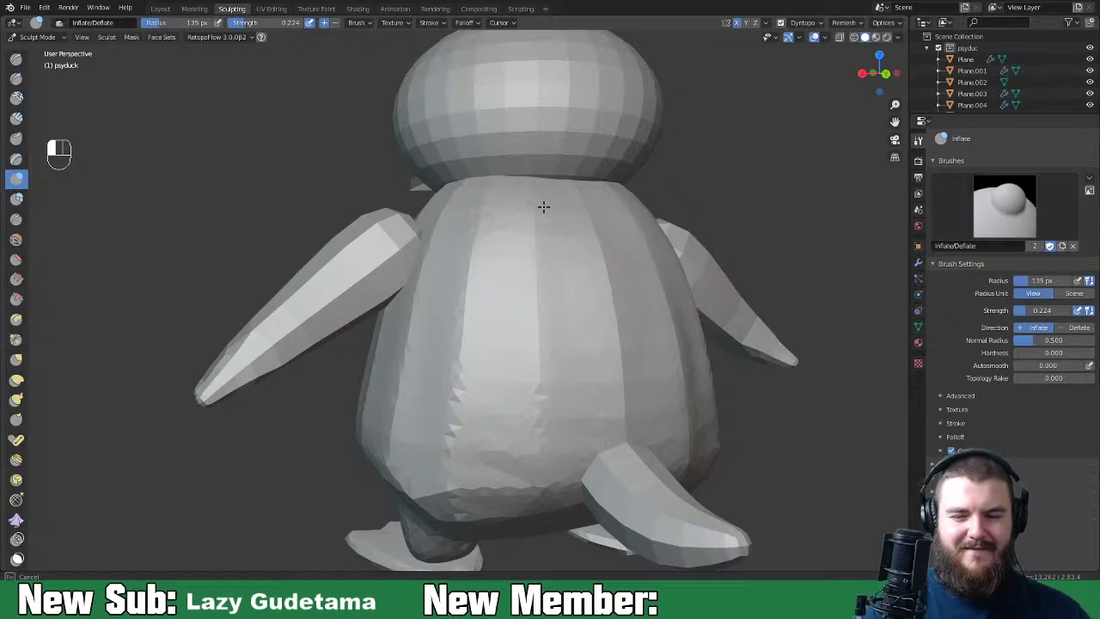
Step: Smooth the side and front of the belly to remove the remaining hard facets and seams
mouse_move(403, 358)
middle_down()
mouse_move(506, 370)
mouse_move(555, 346)
middle_up()
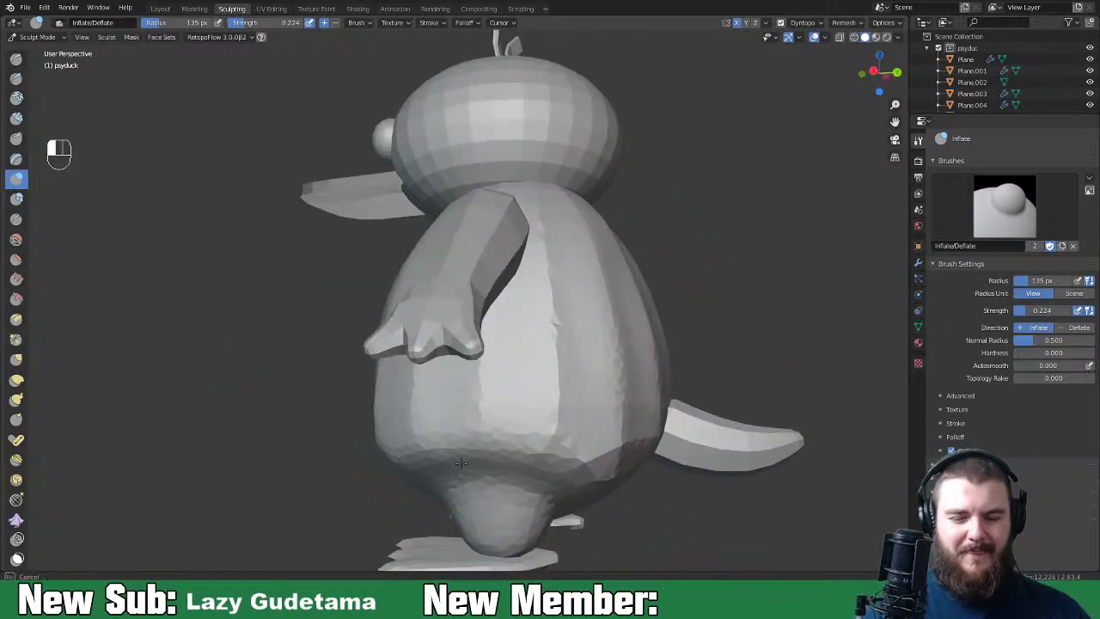
middle_drag(485, 248, 478, 238)
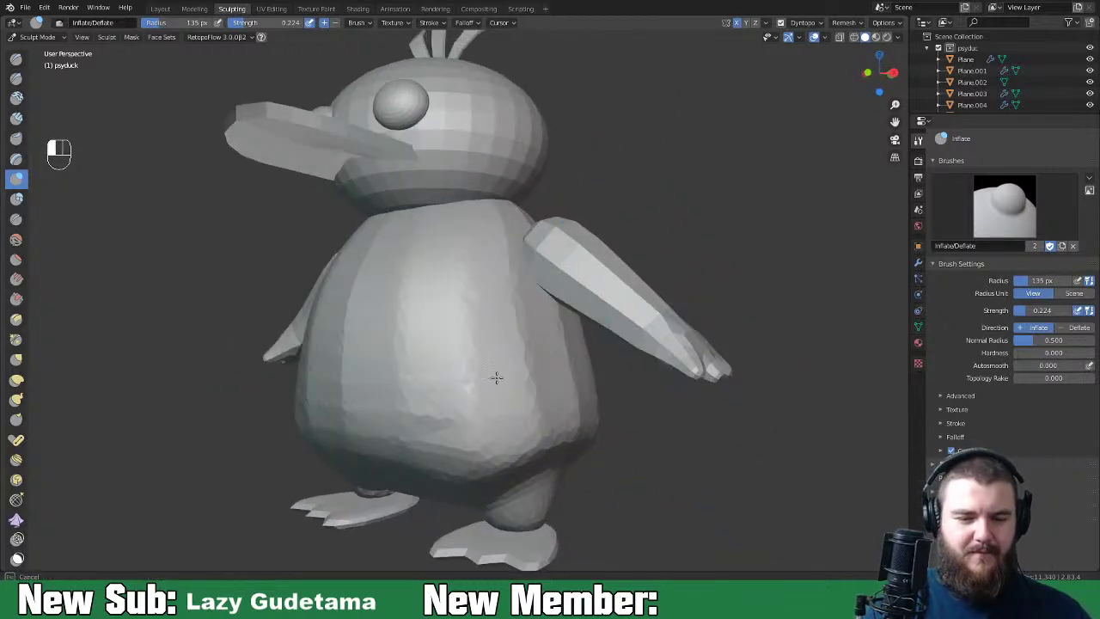
middle_drag(430, 363, 491, 332)
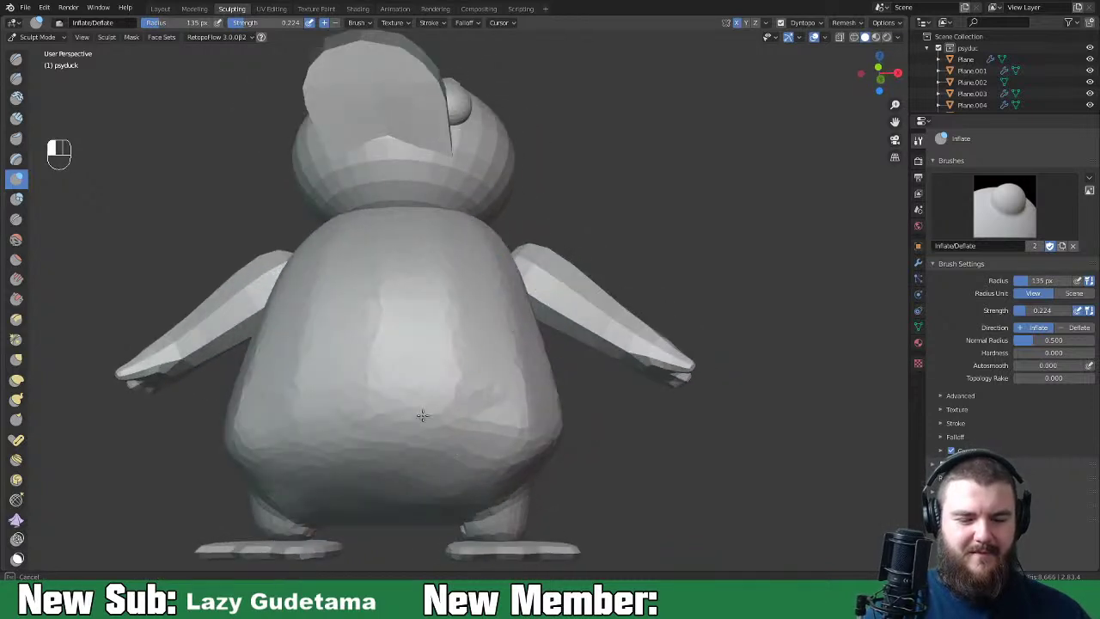
shift+middle_drag(459, 212, 462, 212)
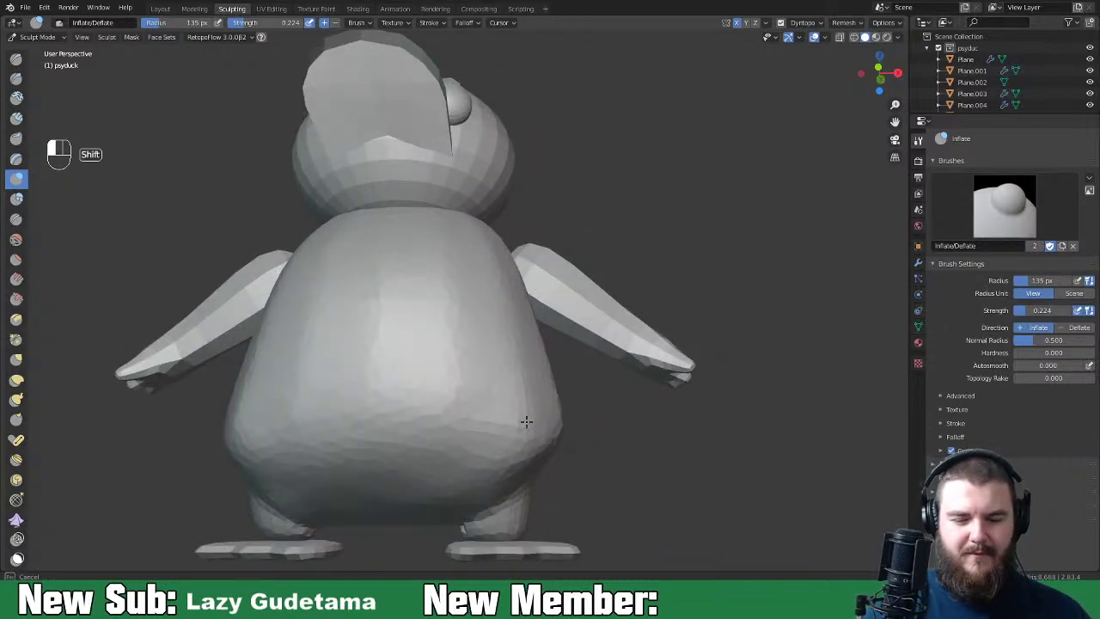
middle_drag(554, 462, 519, 335)
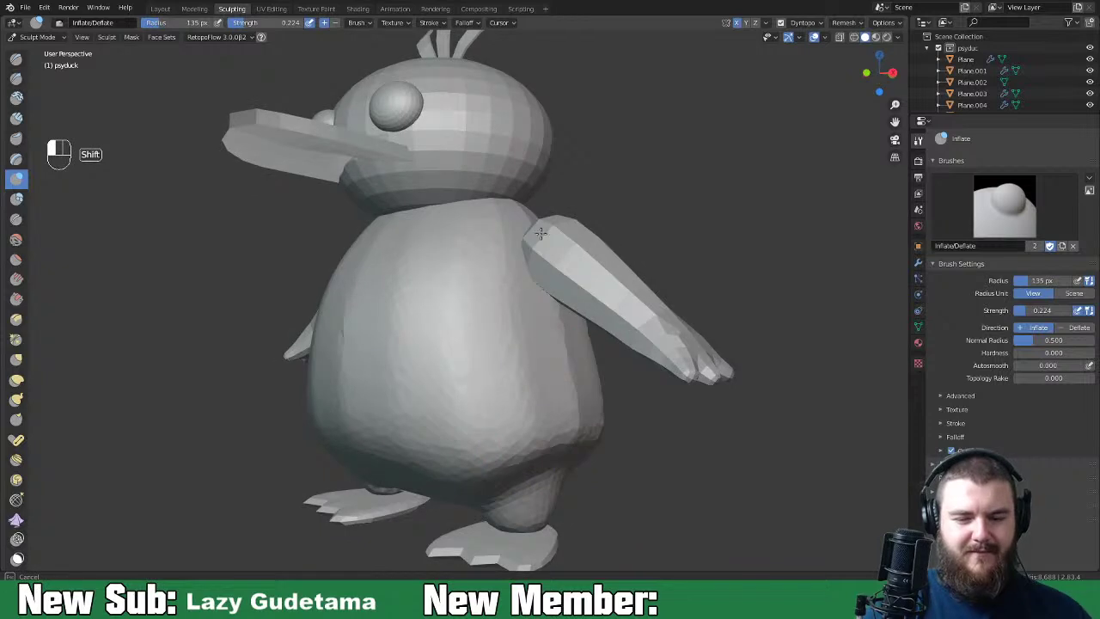
middle_drag(540, 233, 544, 297)
Step: Smooth the body's flank behind the arm and the rest of the back, and save the file
key(shift)
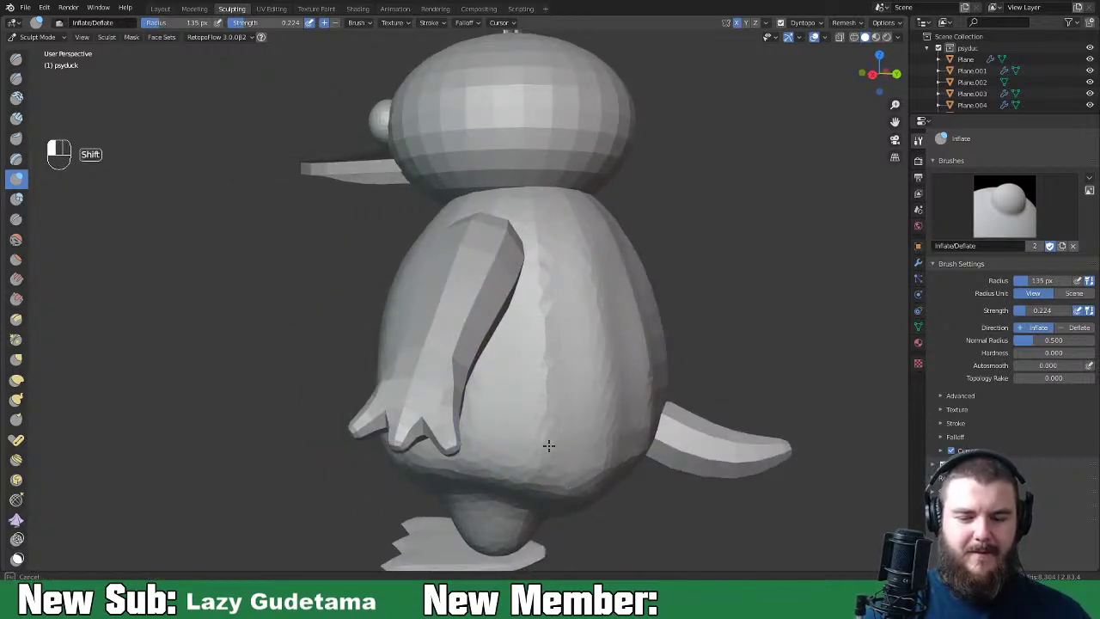
middle_drag(626, 344, 559, 240)
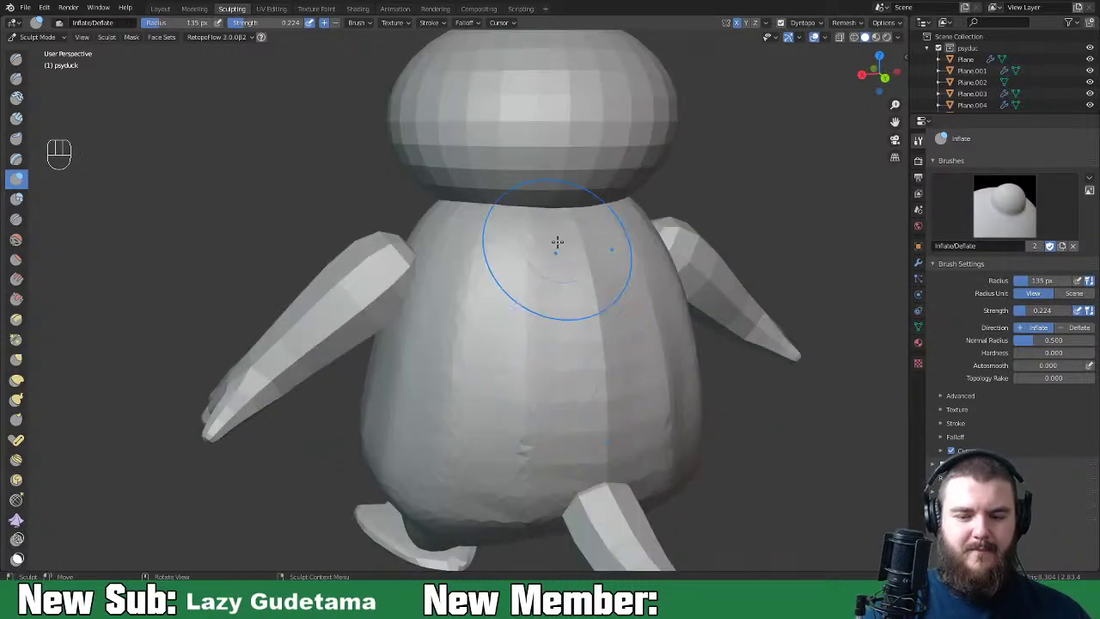
key(shift)
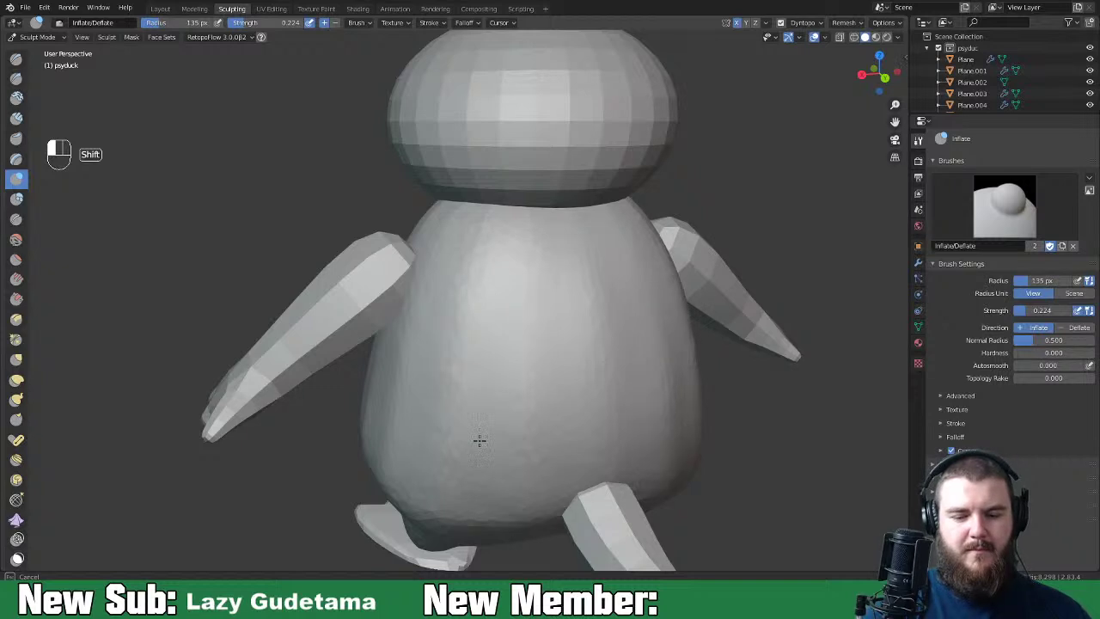
key(KP_1)
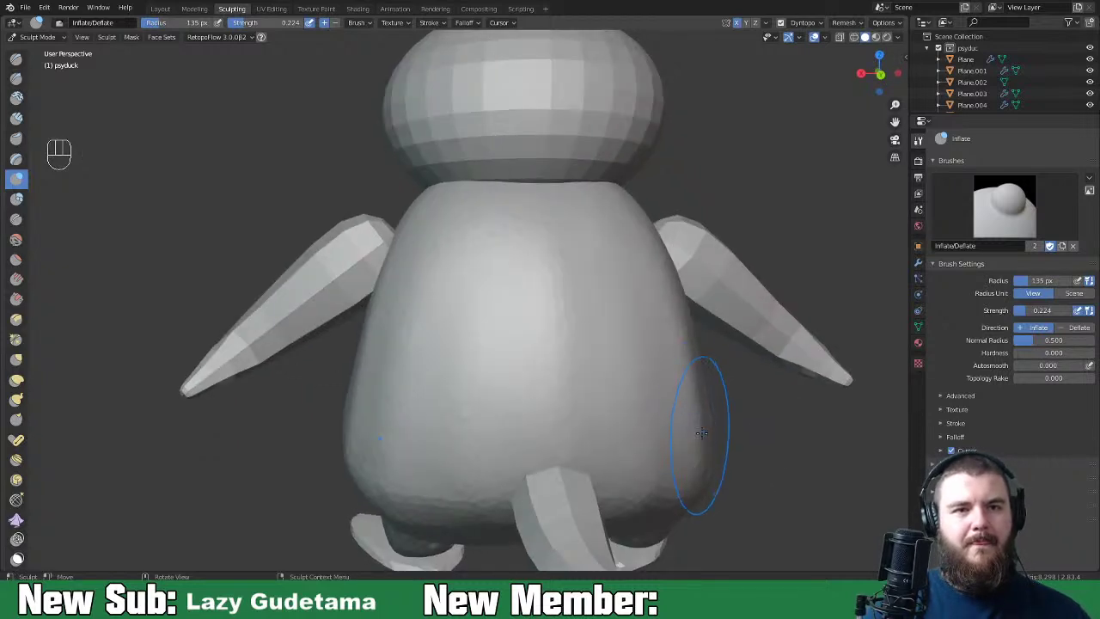
key(ctrl+KP_1)
key(ctrl+s)
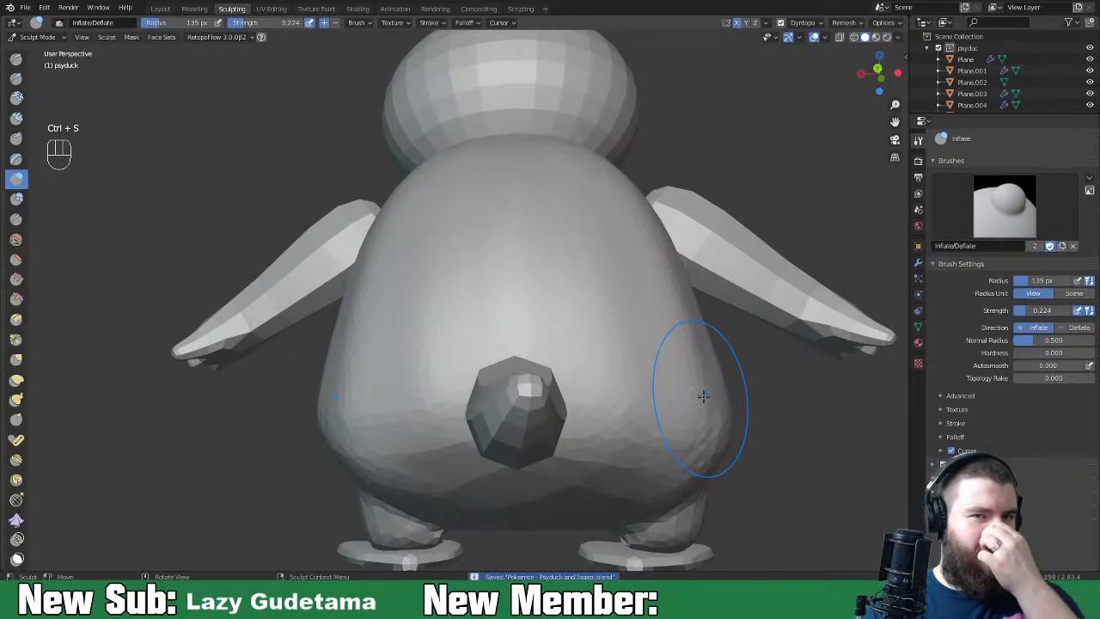
Step: Adjust the hip contour above the leg using the Grab brush with a 92 px radius
mouse_move(678, 408)
middle_down()
mouse_move(803, 371)
mouse_move(670, 412)
mouse_move(649, 359)
mouse_move(641, 402)
mouse_move(756, 498)
mouse_move(750, 455)
mouse_move(799, 434)
mouse_move(631, 367)
middle_up()
key(g)
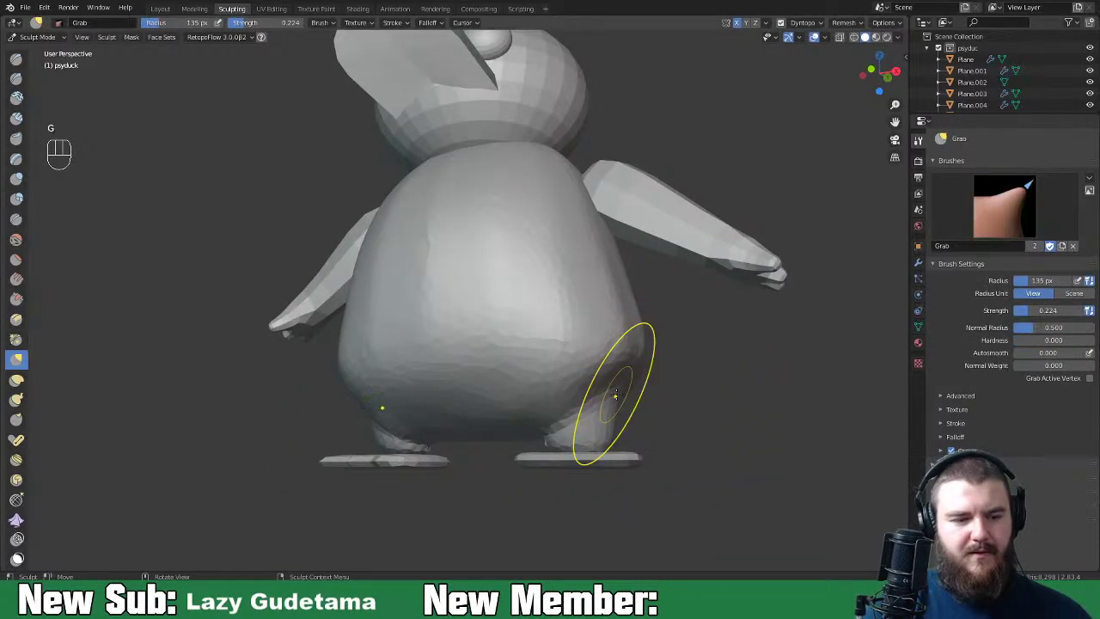
key(f)
click(563, 404)
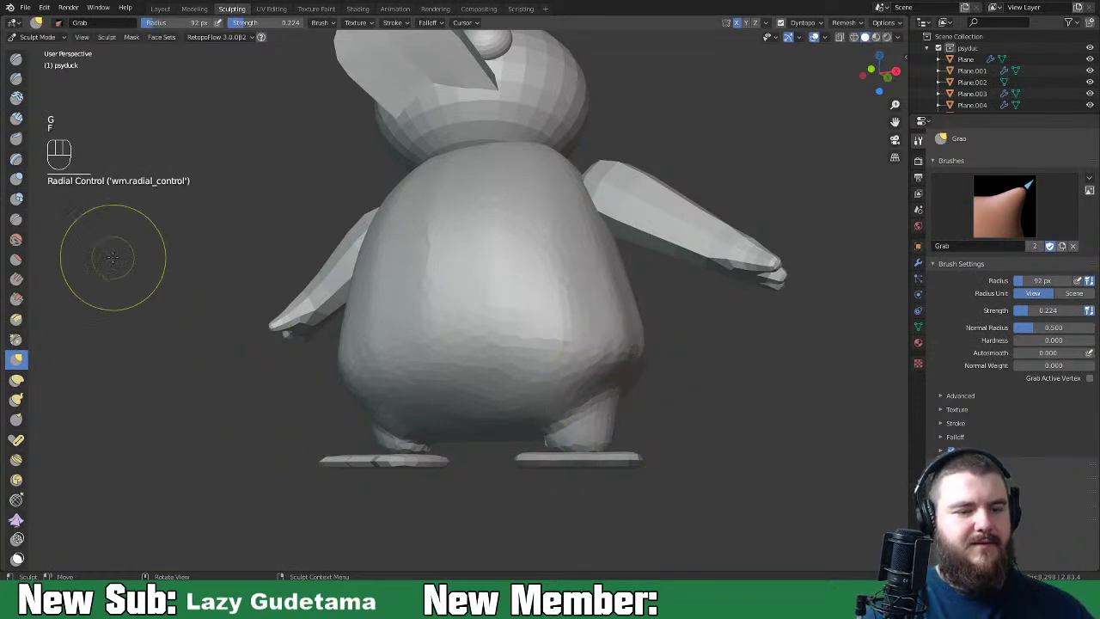
Step: Choose the Clay Strips brush with a 58 px radius and start building up the joint between leg and body
key(space)
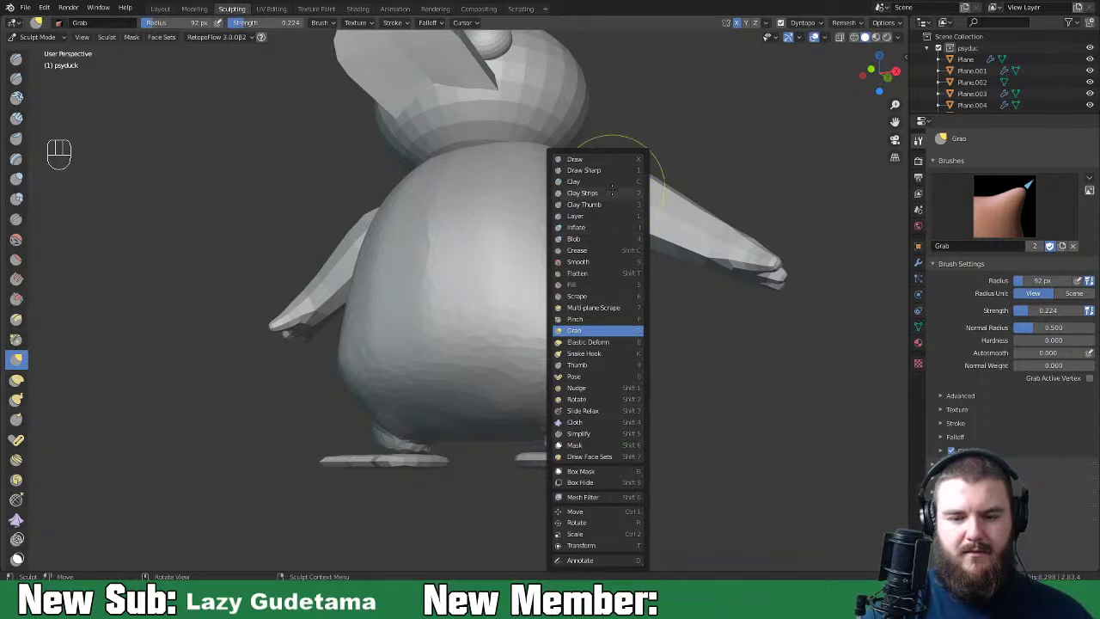
click(593, 192)
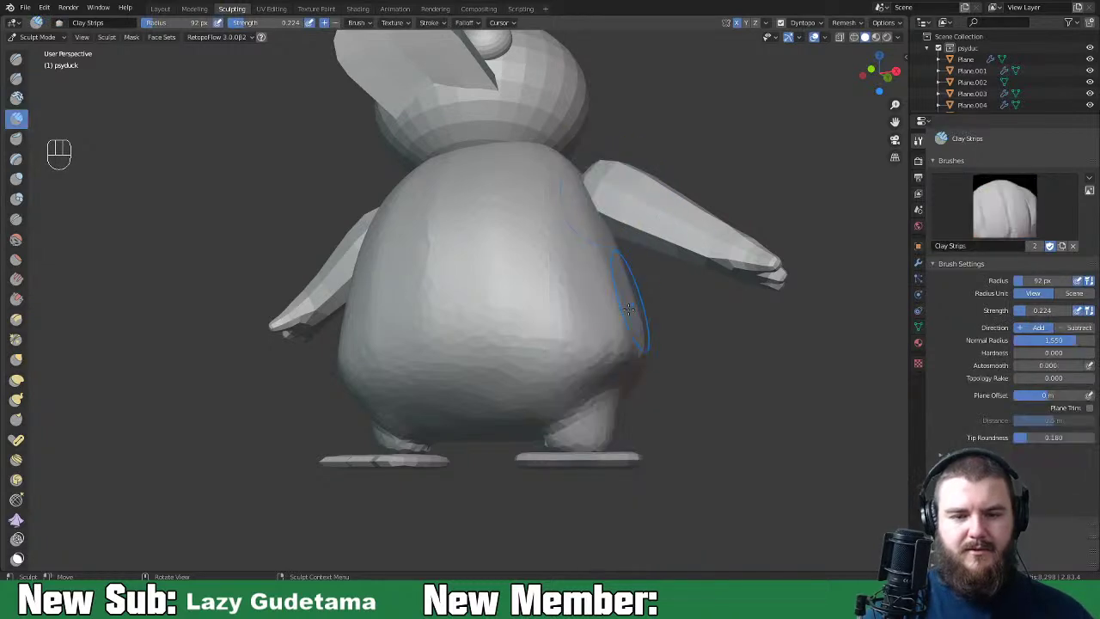
right_click(710, 324)
key(f)
click(658, 361)
mouse_move(658, 361)
middle_down()
mouse_move(633, 356)
mouse_move(582, 375)
middle_up()
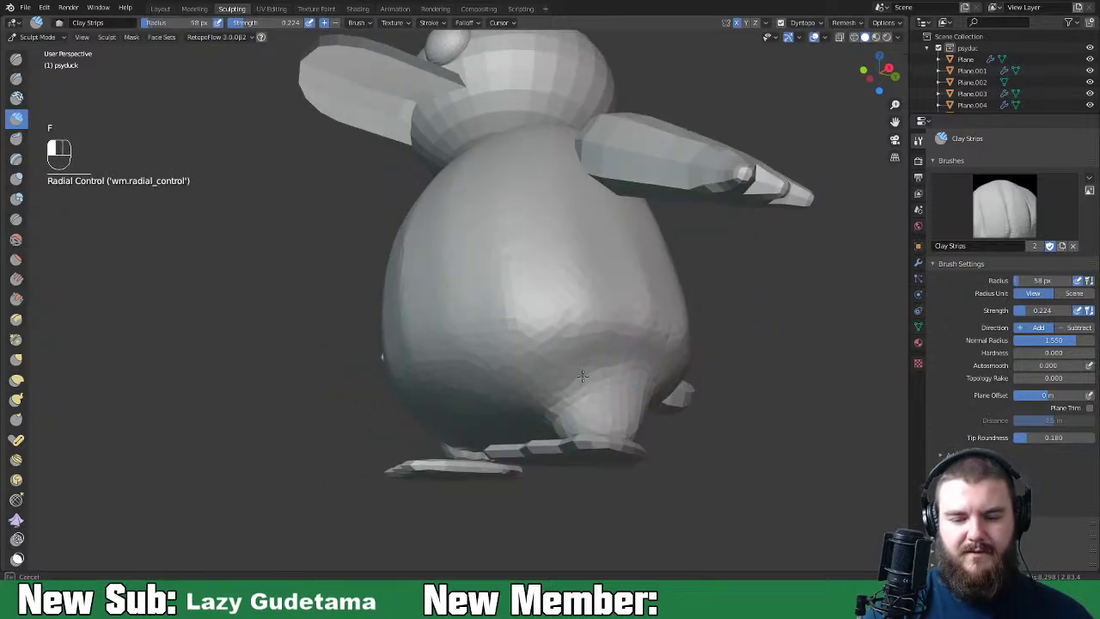
Step: Fill out the thigh and hip all around the leg with Clay Strips at a 77 px radius, smoothing the transition into the body
key(f)
click(654, 339)
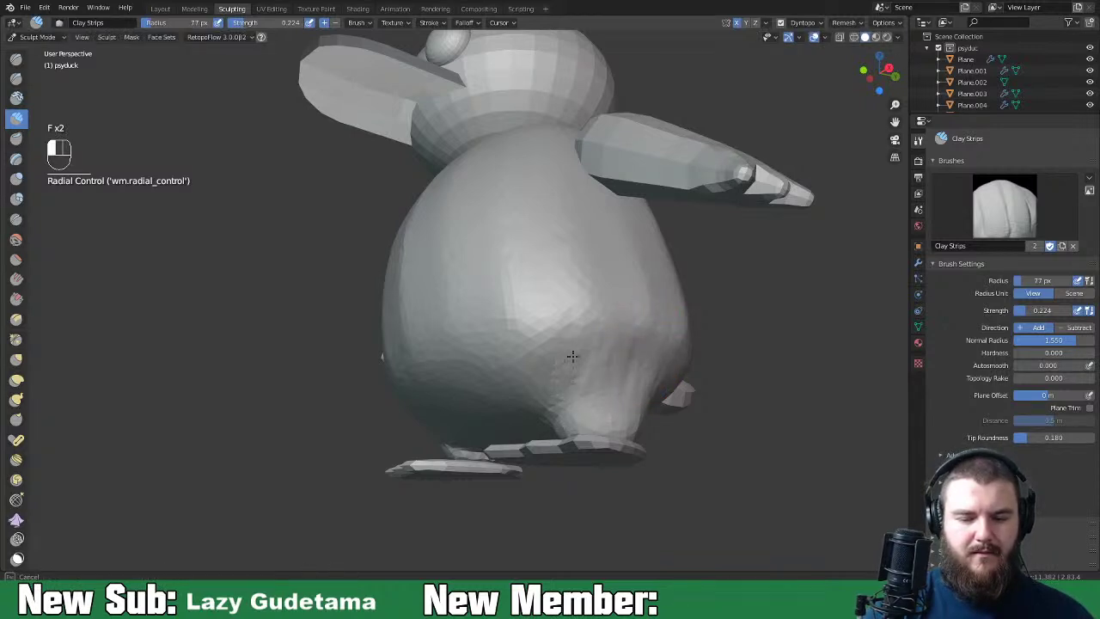
middle_drag(665, 361, 647, 361)
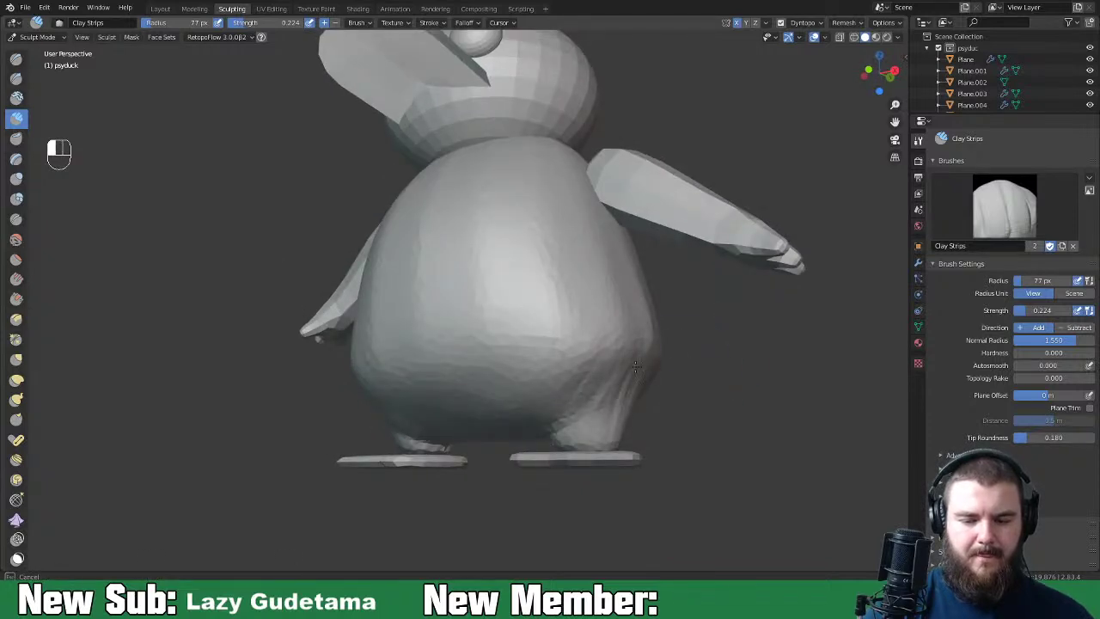
middle_drag(605, 422, 633, 378)
mouse_move(665, 412)
middle_down()
mouse_move(644, 309)
mouse_move(601, 356)
middle_up()
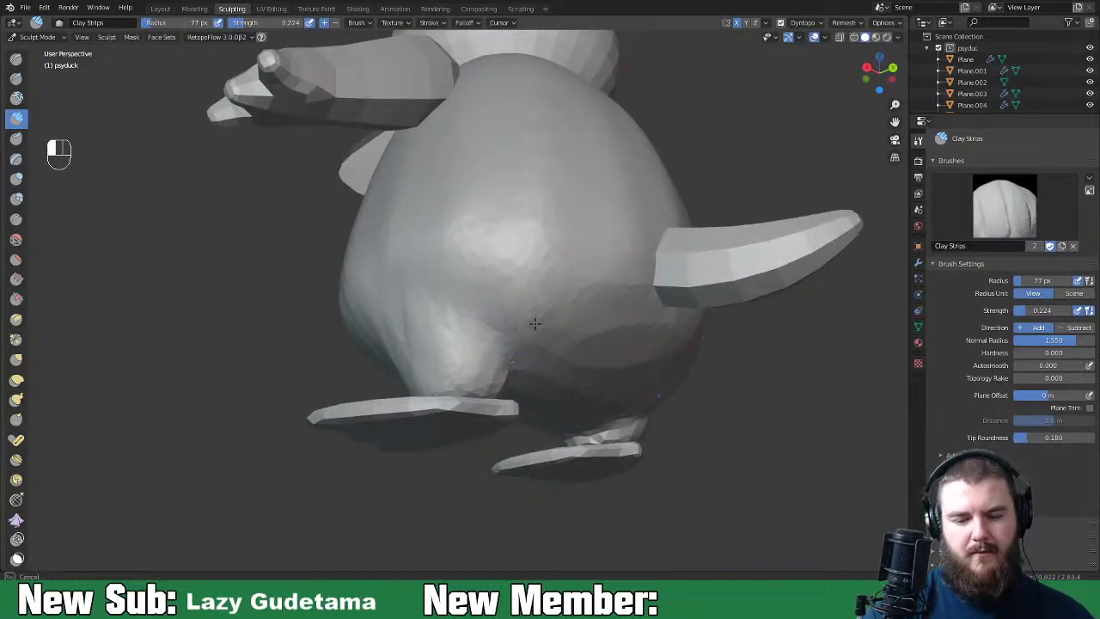
mouse_move(423, 286)
middle_down()
mouse_move(562, 300)
mouse_move(647, 341)
middle_up()
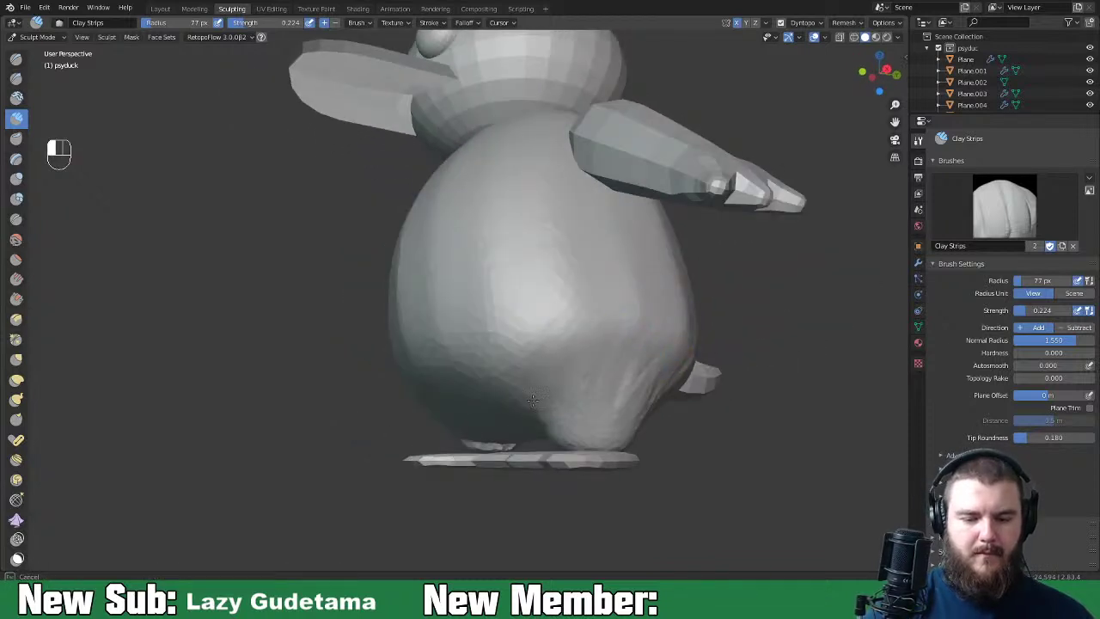
middle_drag(547, 371, 641, 343)
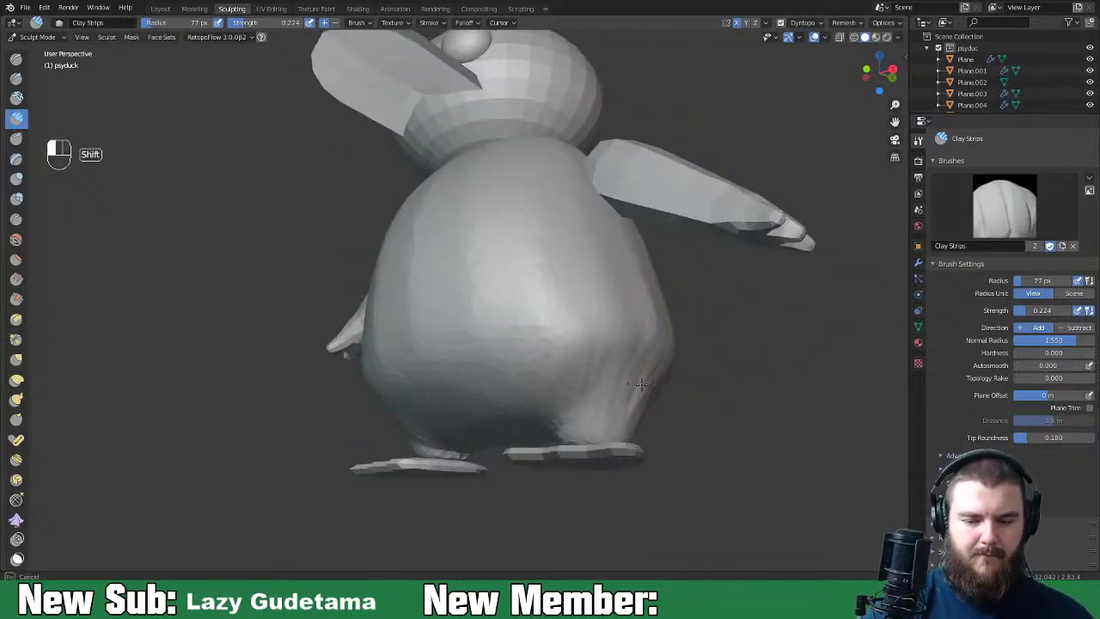
Step: Refine the outer silhouette of the hip from the front using the Grab brush with a 146 px radius
mouse_move(670, 326)
middle_down()
mouse_move(683, 359)
mouse_move(662, 349)
middle_up()
key(g)
key(f)
click(705, 372)
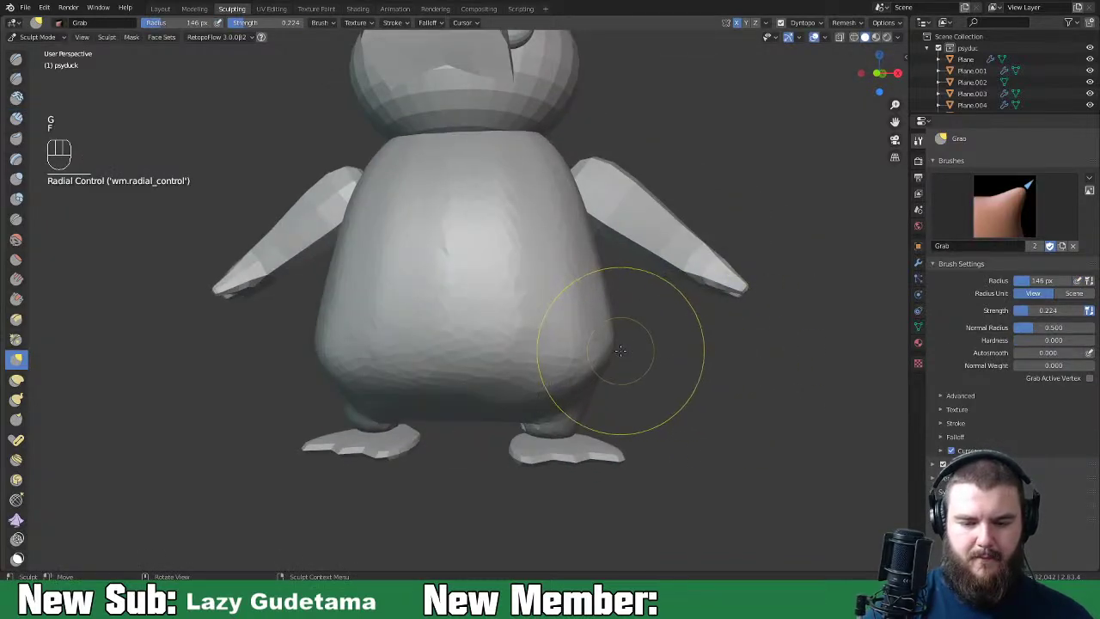
drag(597, 356, 605, 355)
Step: Hide the feet object named Plane to expose the undersides of the legs
mouse_move(596, 373)
middle_down()
mouse_move(556, 378)
mouse_move(541, 356)
mouse_move(559, 274)
middle_up()
mouse_move(536, 387)
middle_down()
mouse_move(682, 354)
mouse_move(685, 395)
middle_up()
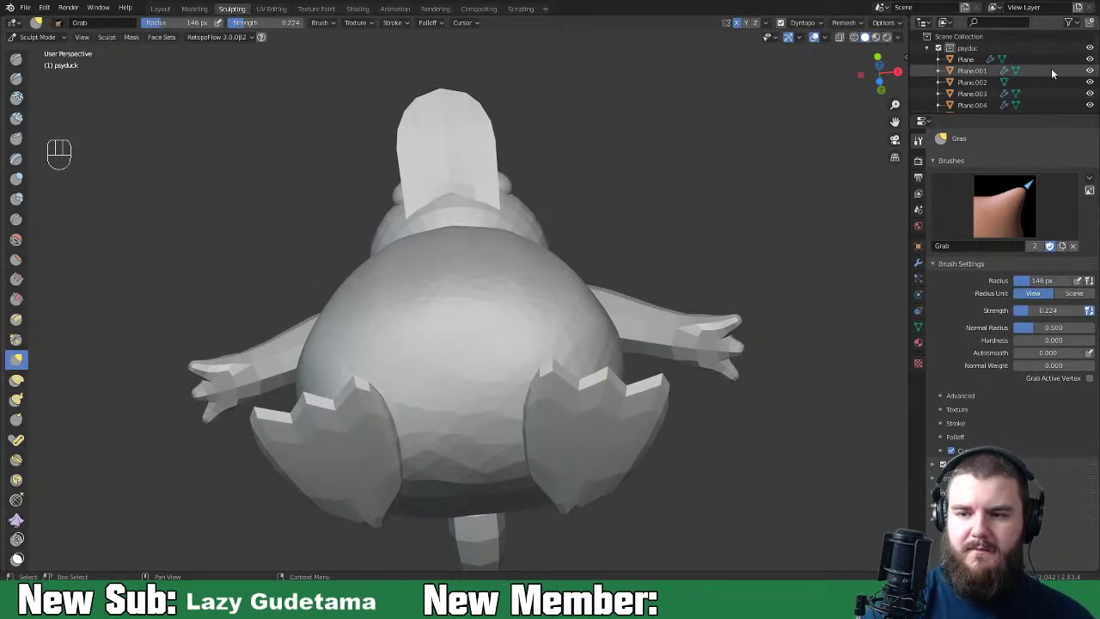
click(1089, 59)
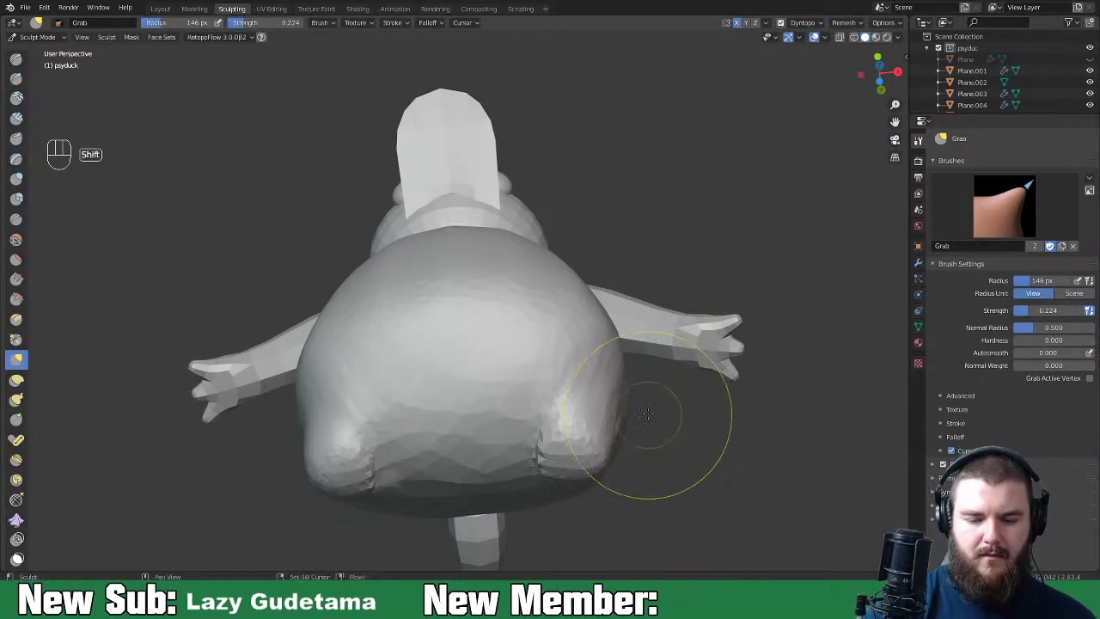
Step: Reshape the rear underside of the body behind the legs with the Grab brush at a 146 px radius
middle_drag(662, 442, 594, 393)
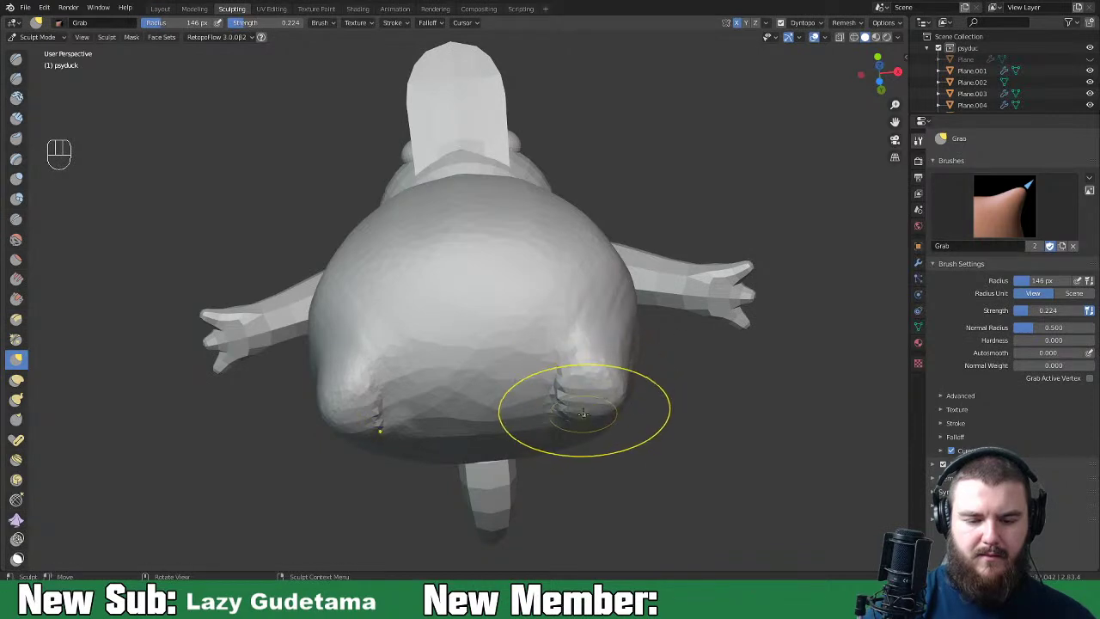
mouse_move(585, 396)
middle_down()
mouse_move(640, 249)
mouse_move(603, 256)
middle_up()
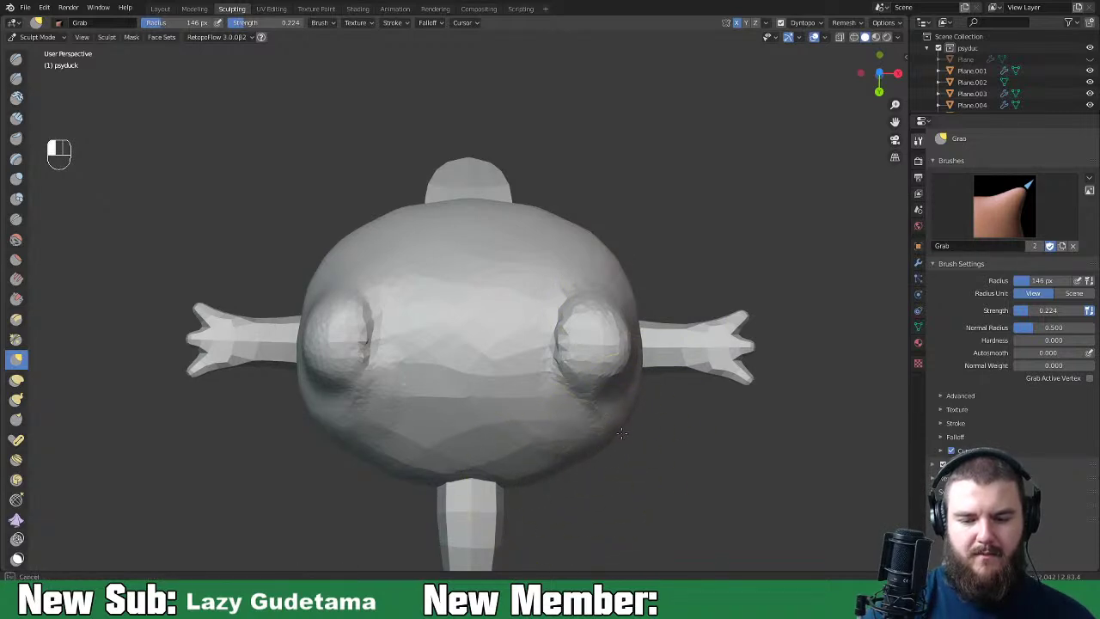
drag(590, 453, 505, 488)
mouse_move(505, 488)
middle_down()
mouse_move(823, 344)
mouse_move(670, 361)
middle_up()
Step: Choose the Inflate brush and make it use the 92 px unified radius shared between brushes
key(i)
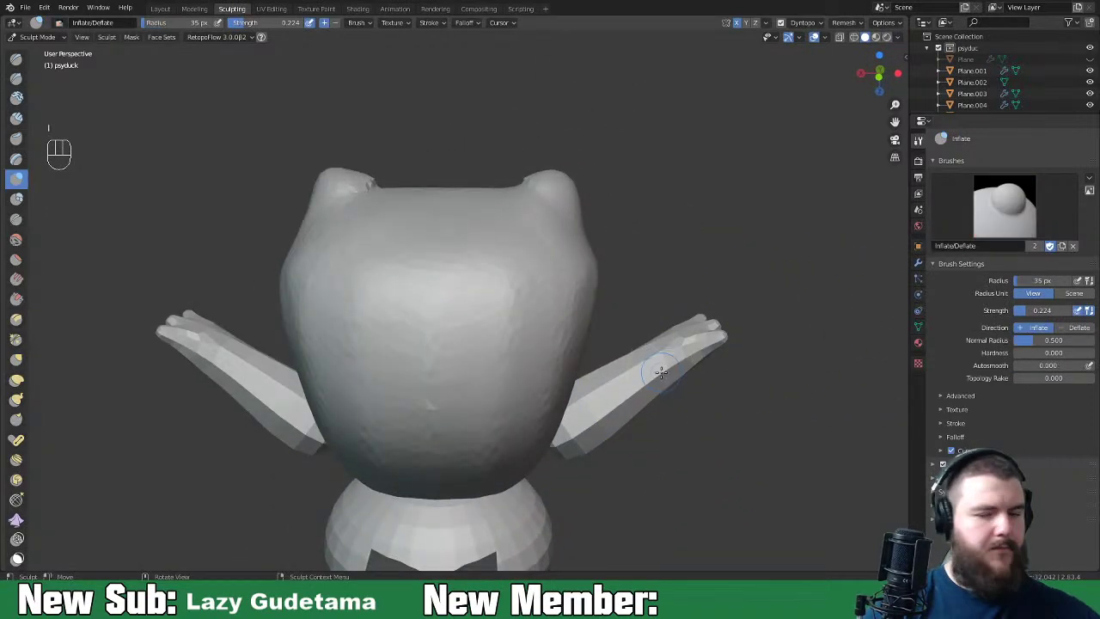
mouse_move(568, 274)
middle_down()
mouse_move(540, 331)
mouse_move(618, 344)
mouse_move(731, 338)
middle_up()
key(f)
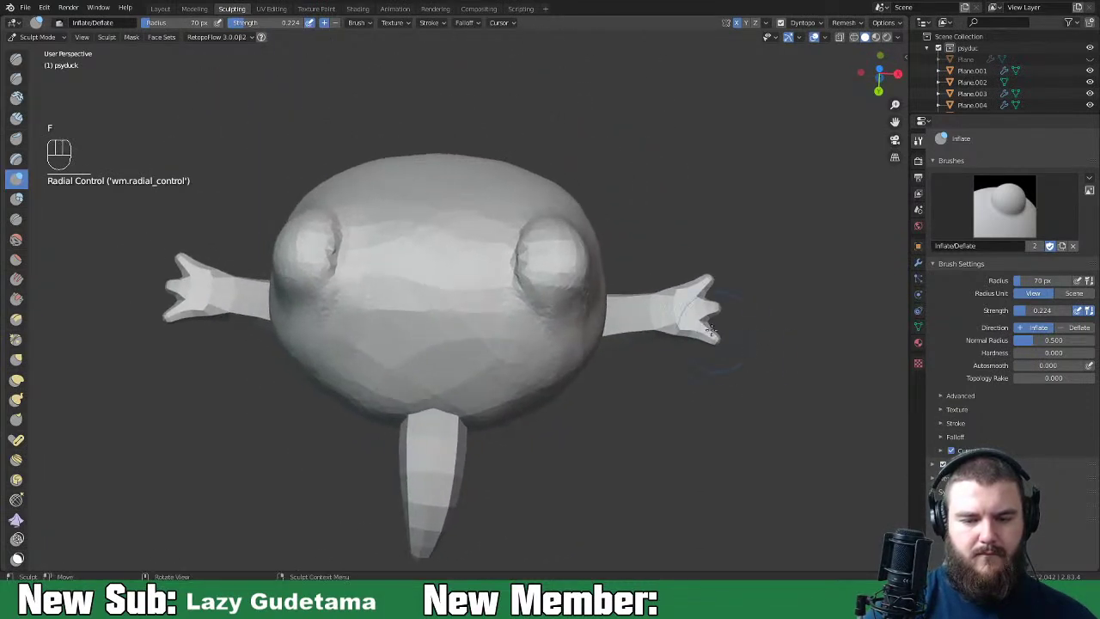
right_click(644, 348)
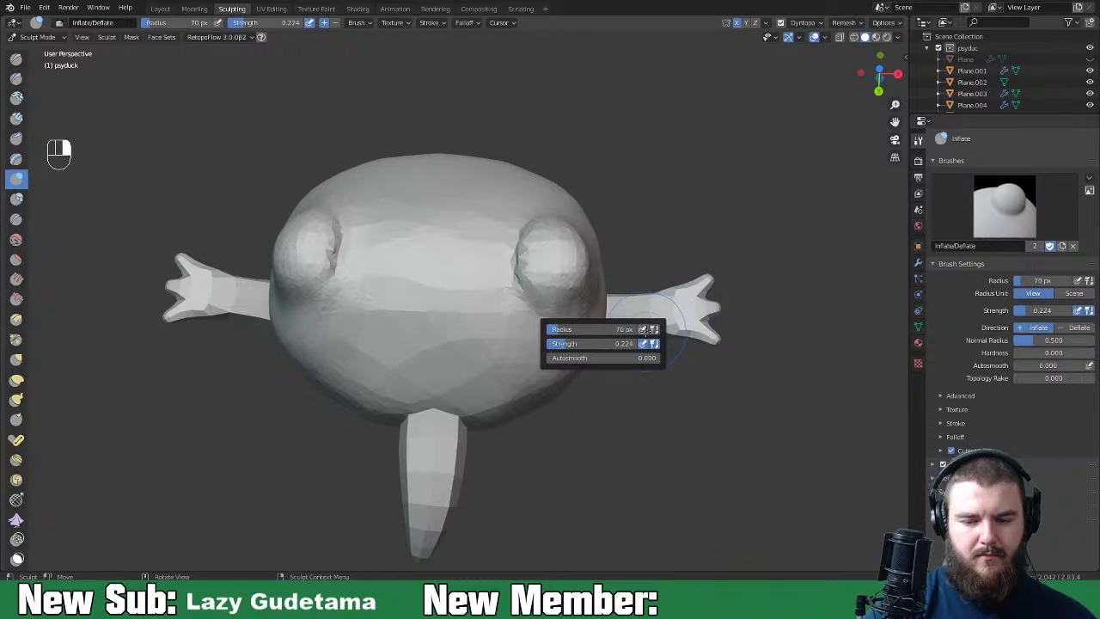
click(643, 330)
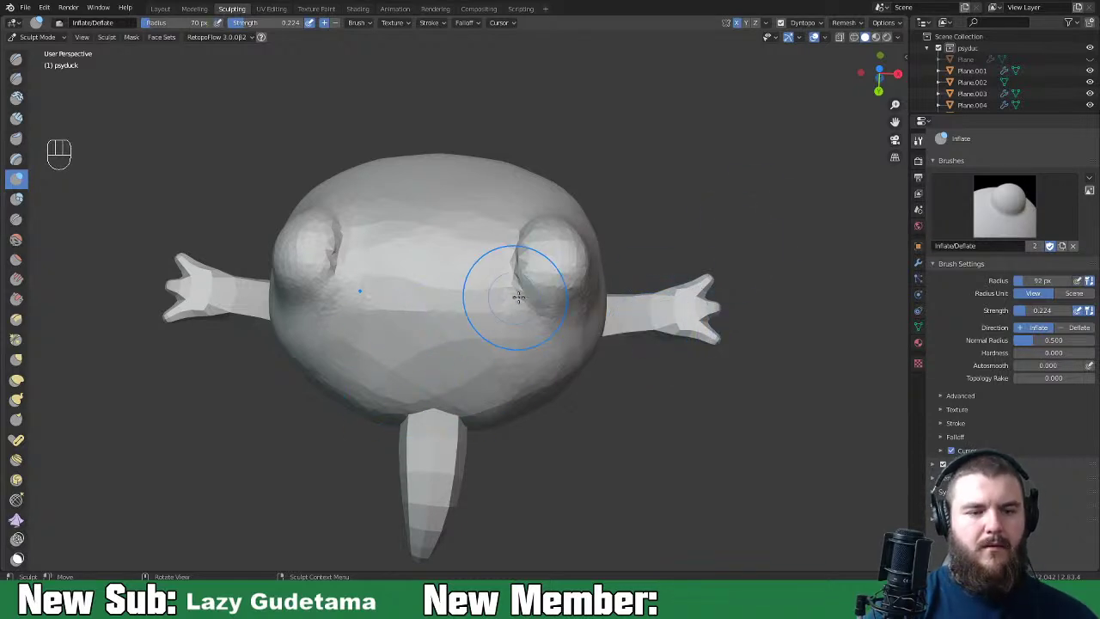
Step: Make the Smooth and Clay Strips brushes use the same unified 92 px radius, ending with Clay Strips active
key(space)
key(s)
key(space)
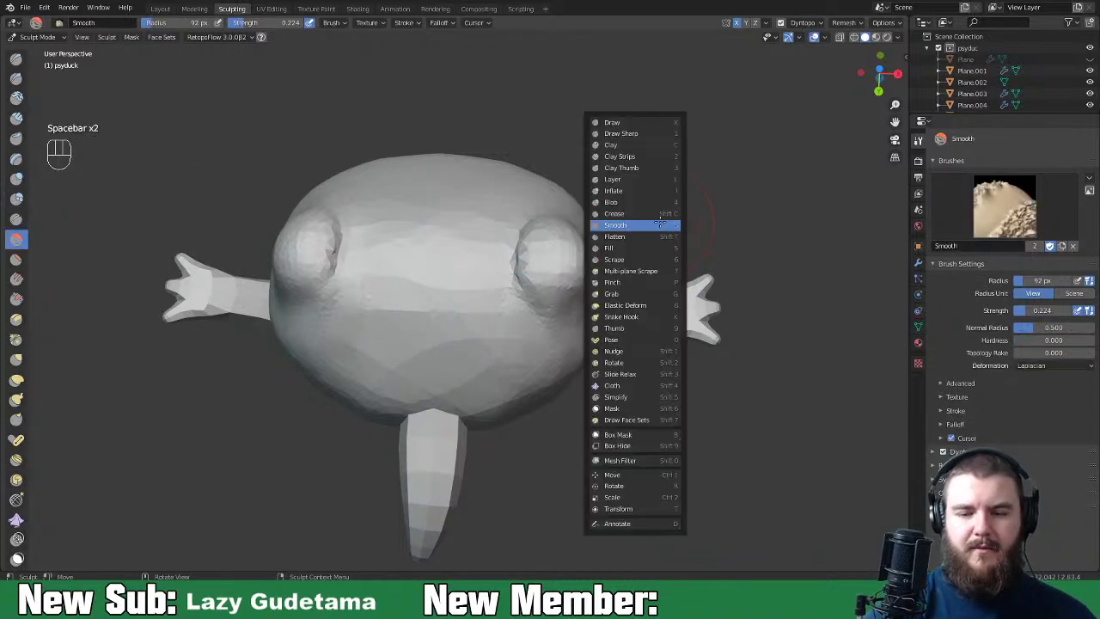
right_click(712, 286)
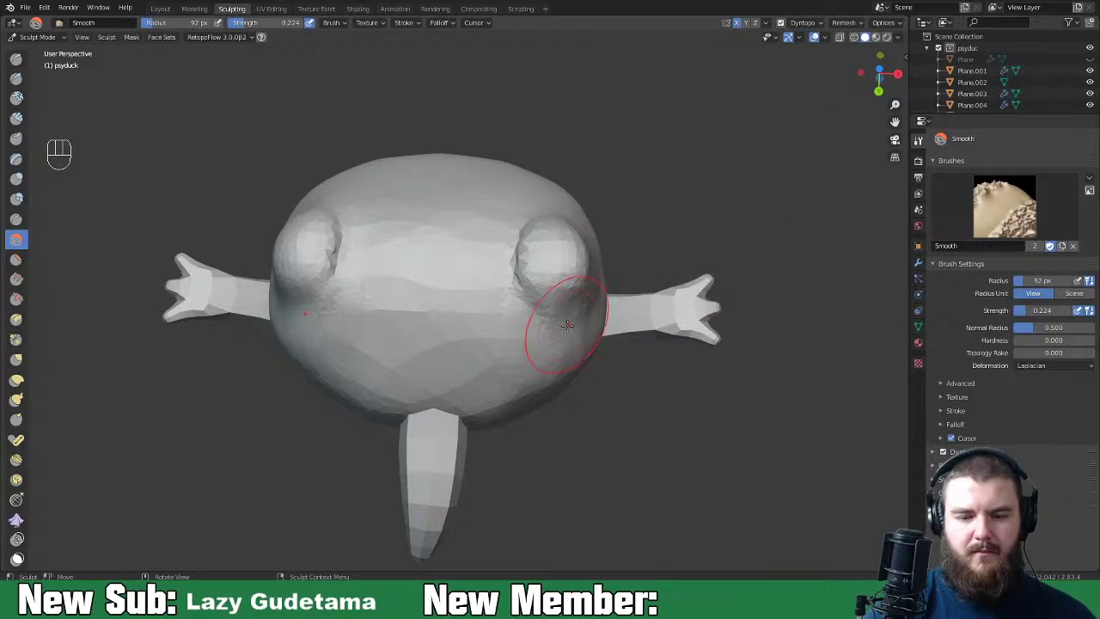
right_click(664, 288)
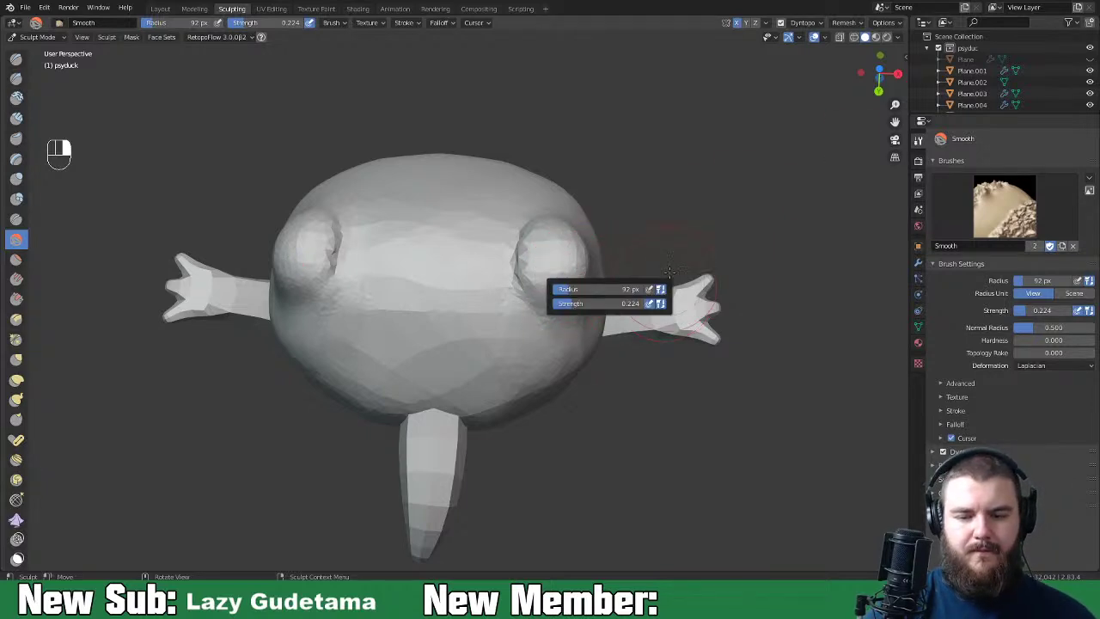
key(space)
click(689, 179)
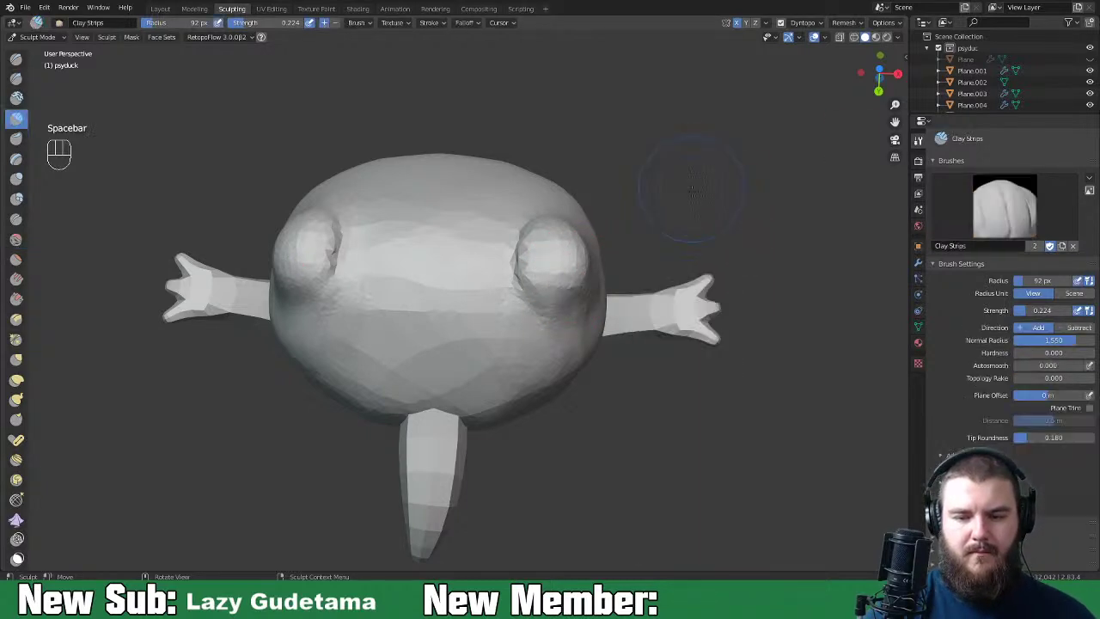
right_click(700, 252)
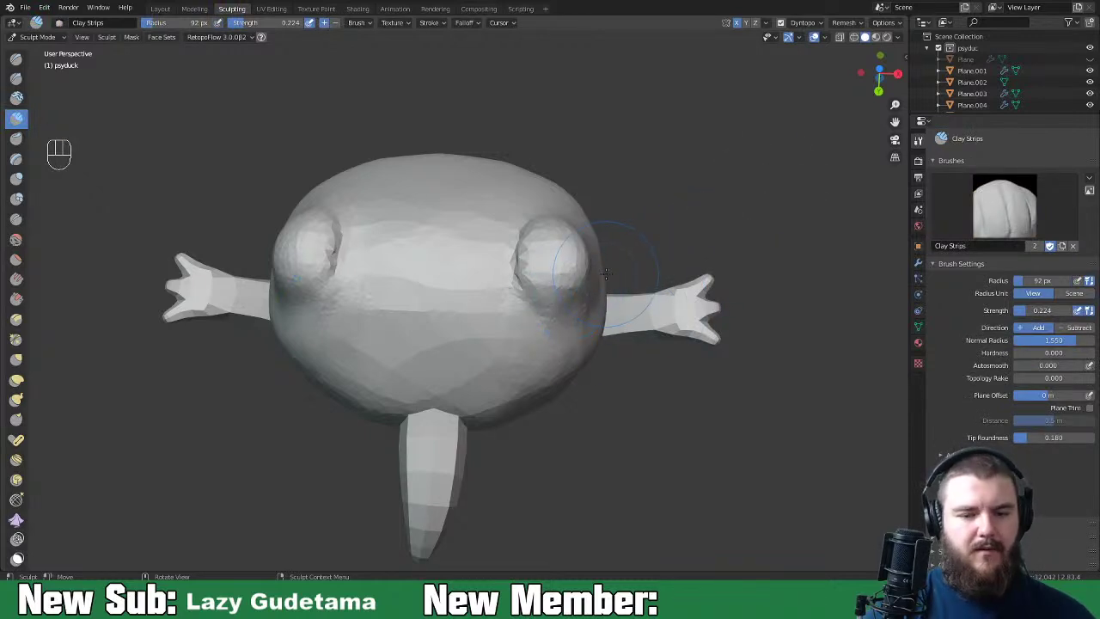
middle_drag(588, 286, 620, 316)
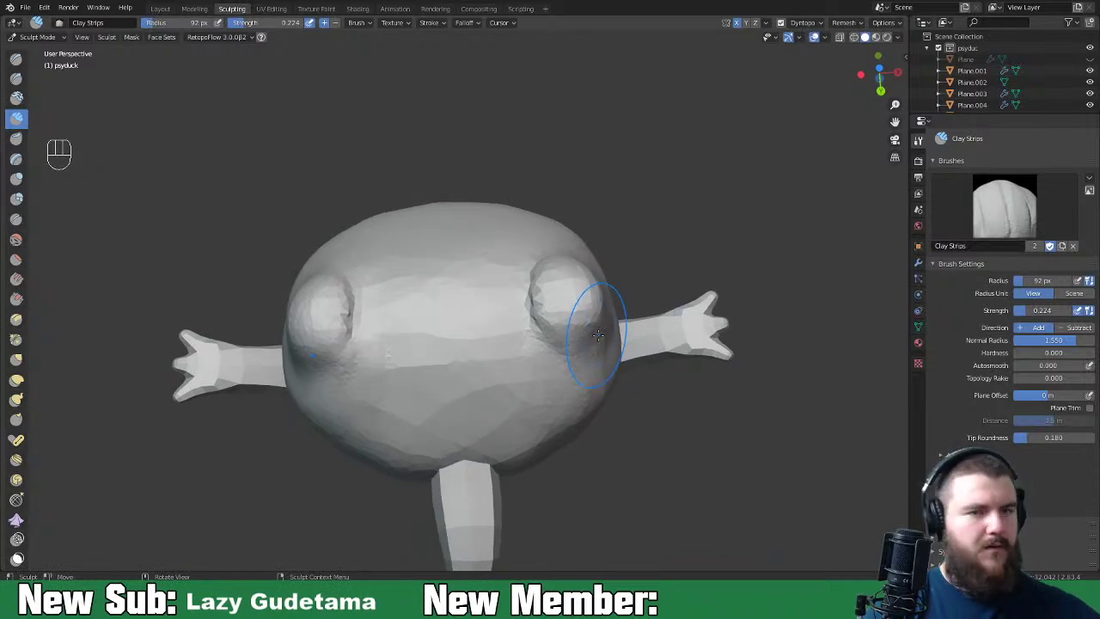
Step: Round out the leg stumps and fill the creases around them with the Inflate brush at a 66 px radius
key(i)
key(f)
key(f)
mouse_move(581, 294)
middle_down()
mouse_move(561, 270)
mouse_move(587, 295)
mouse_move(527, 328)
middle_up()
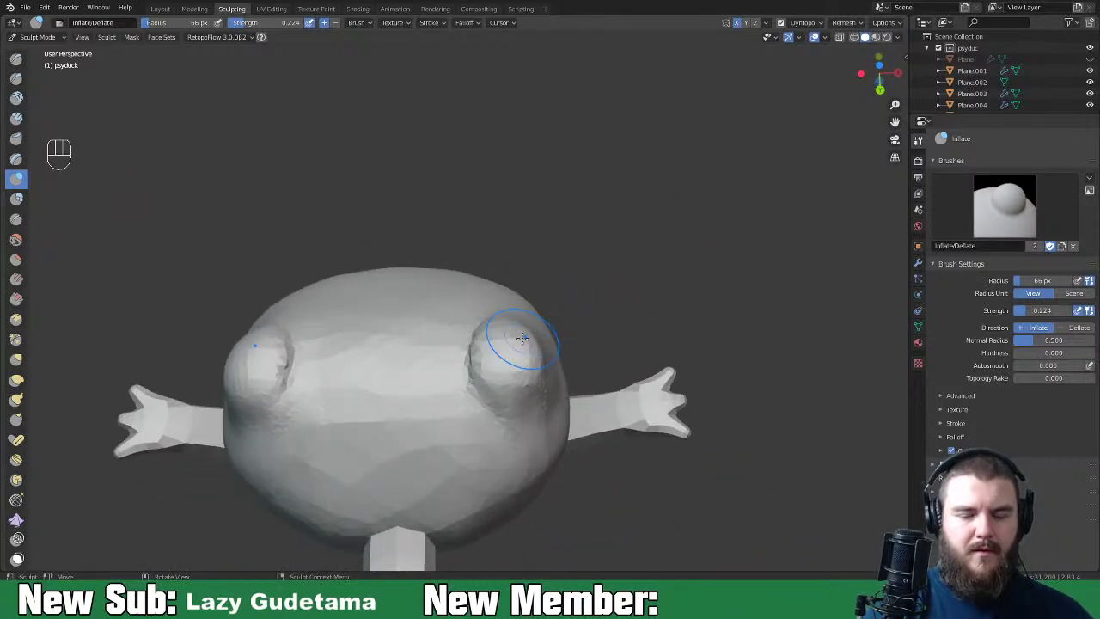
middle_drag(537, 335, 509, 326)
middle_drag(501, 376, 539, 350)
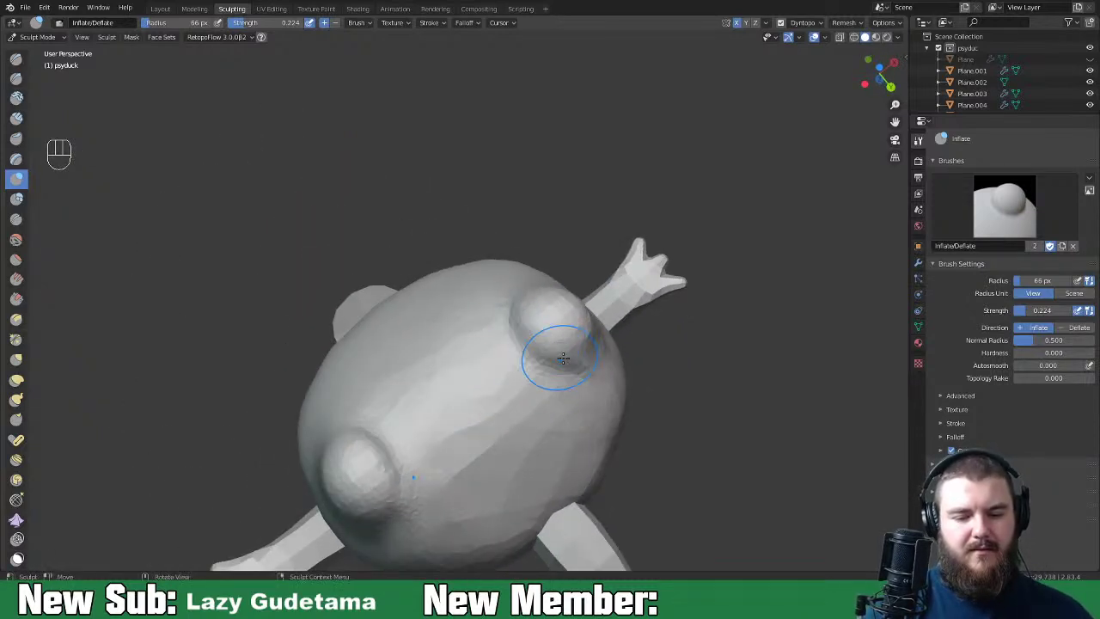
mouse_move(596, 301)
middle_down()
mouse_move(590, 246)
mouse_move(620, 223)
mouse_move(633, 246)
mouse_move(503, 318)
middle_up()
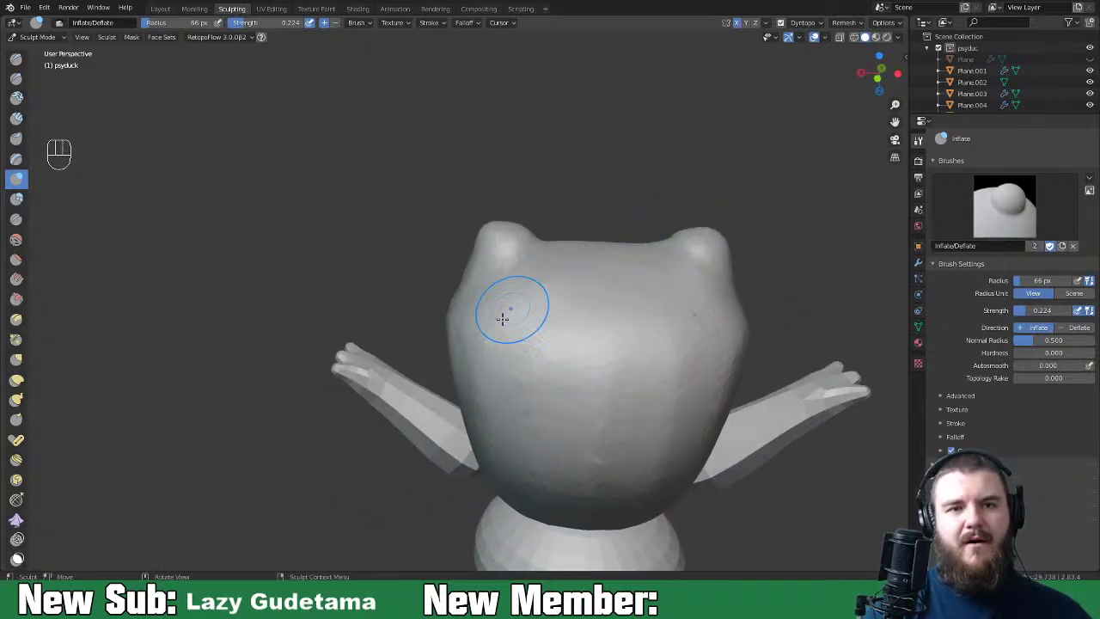
Step: Adjust the shape of the legs from the side with the Grab brush at a 107 px radius, smoothing their joint with the body
key(g)
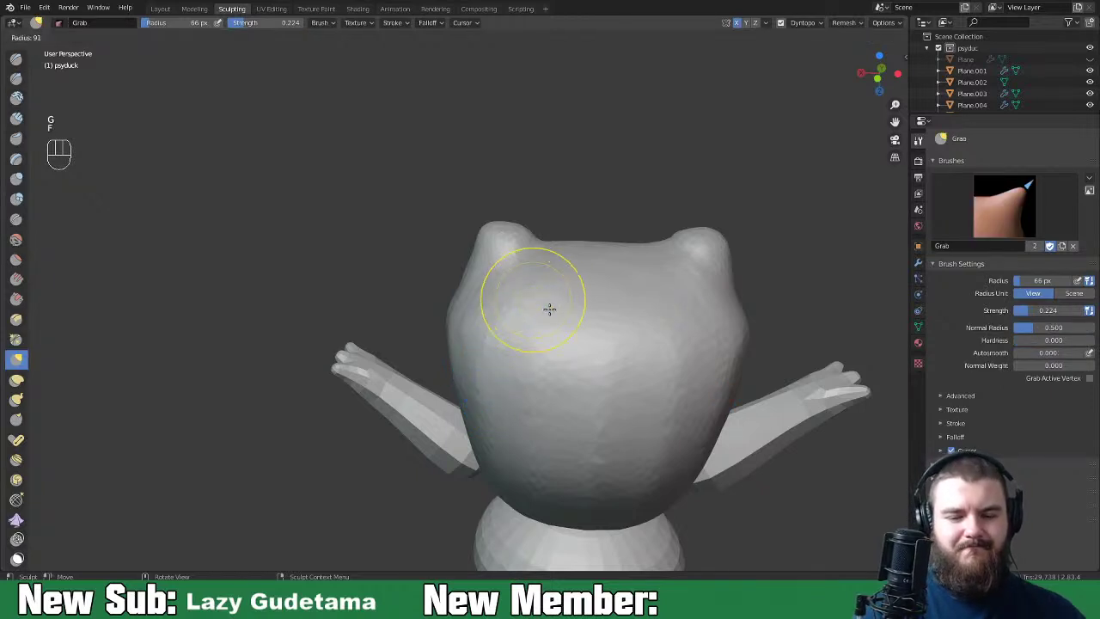
key(f)
click(602, 307)
mouse_move(601, 306)
middle_down()
mouse_move(607, 289)
mouse_move(697, 296)
middle_up()
drag(503, 255, 503, 260)
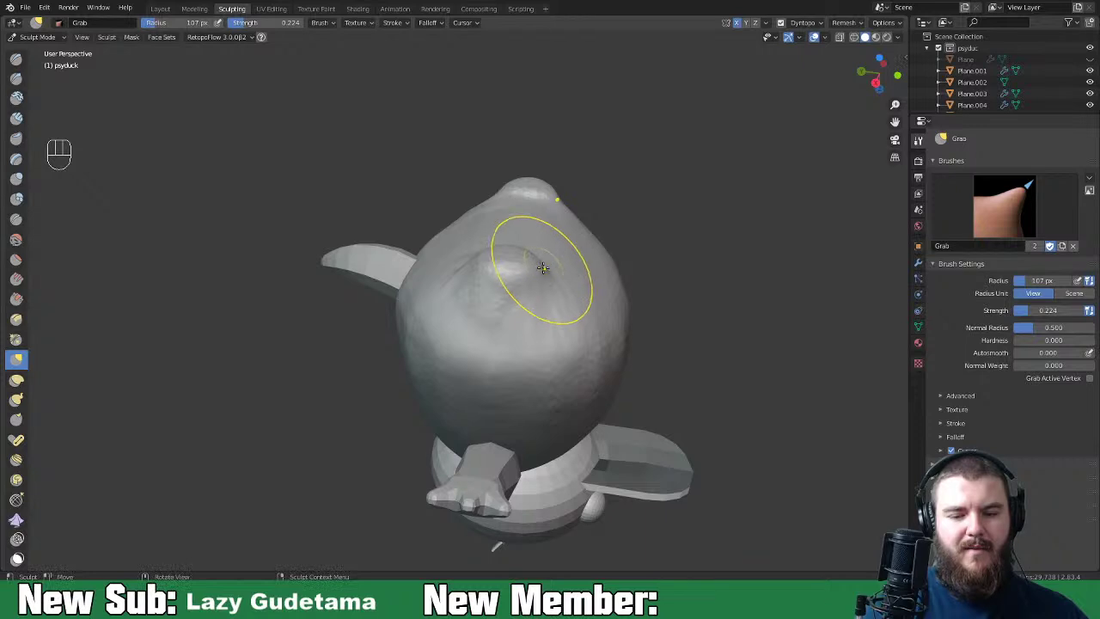
drag(472, 268, 510, 283)
middle_drag(510, 282, 497, 323)
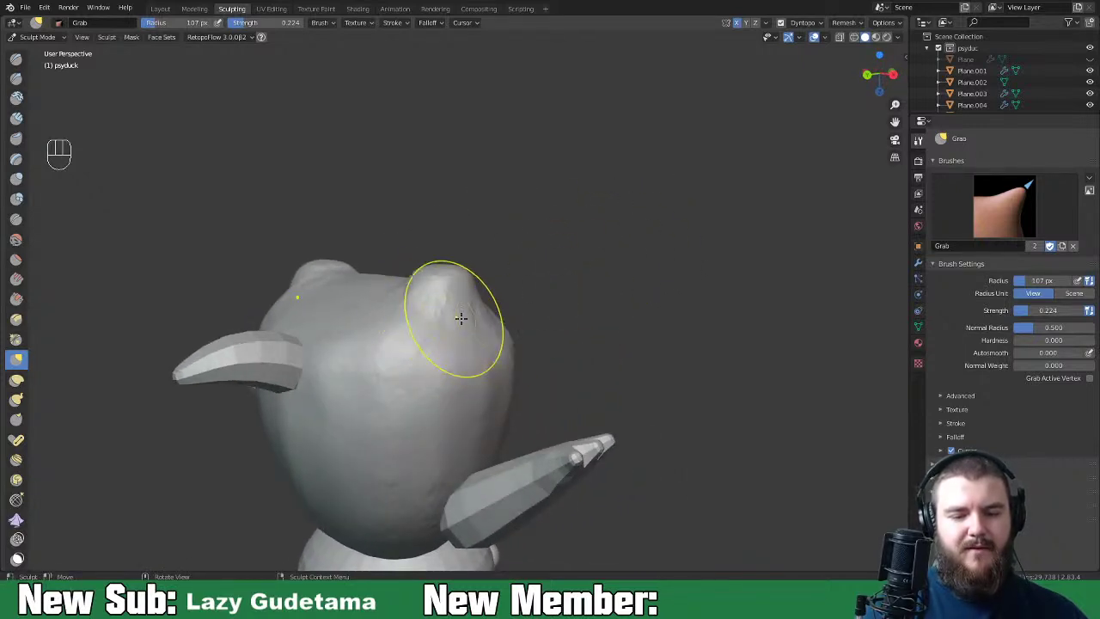
shift+drag(424, 295, 403, 351)
middle_drag(403, 351, 627, 343)
Step: Add volume around the legs and the underside near the tail with the Inflate brush at a 75 px radius
key(space)
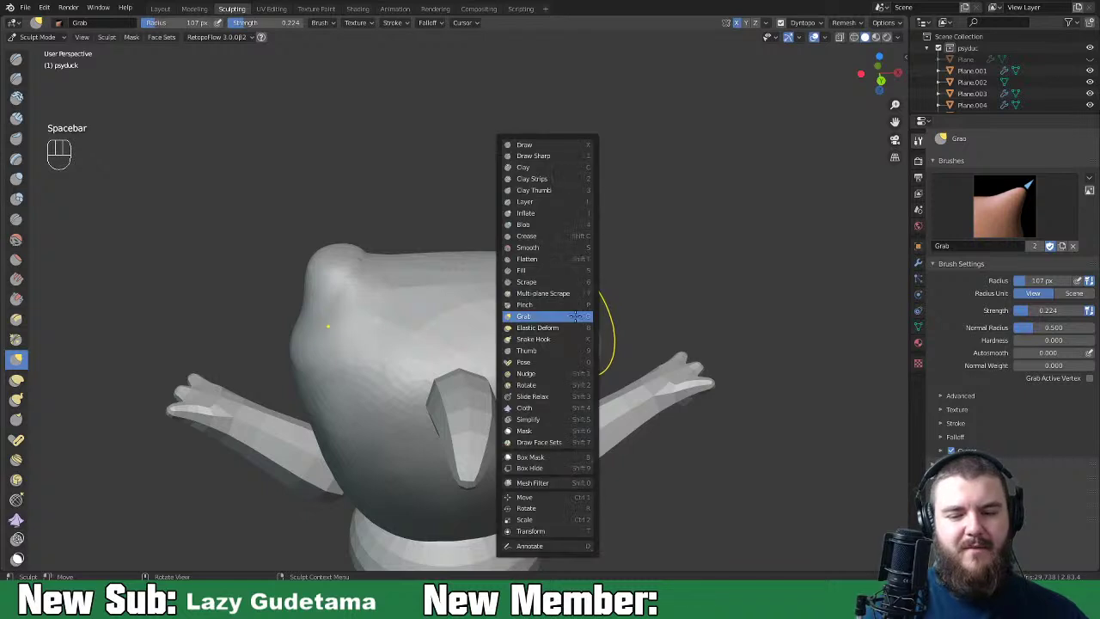
click(525, 213)
key(f)
click(478, 317)
middle_drag(478, 317, 486, 373)
key(f)
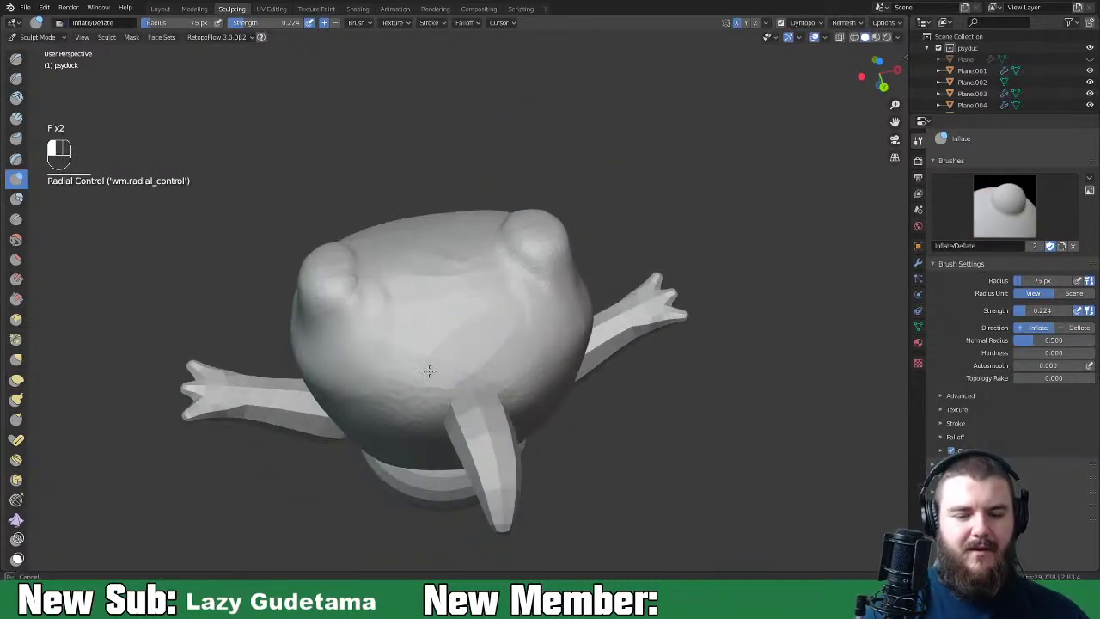
middle_drag(535, 332, 516, 372)
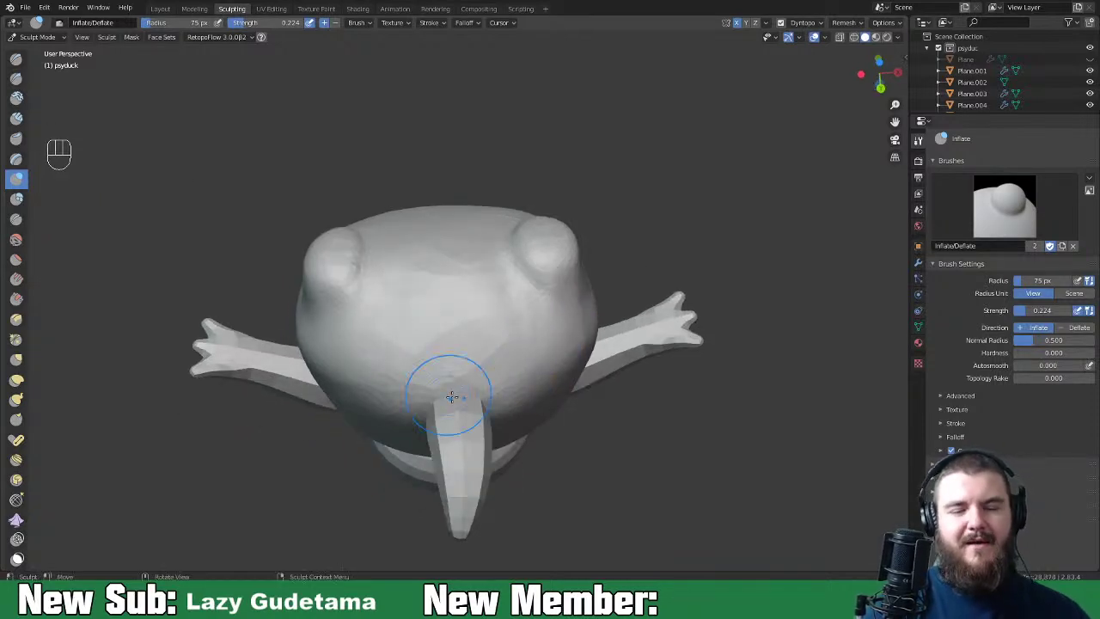
Step: Smooth the underside between the legs and the transition from thighs to body from all sides
mouse_move(580, 314)
middle_down()
mouse_move(550, 330)
mouse_move(455, 344)
mouse_move(515, 336)
mouse_move(504, 459)
middle_up()
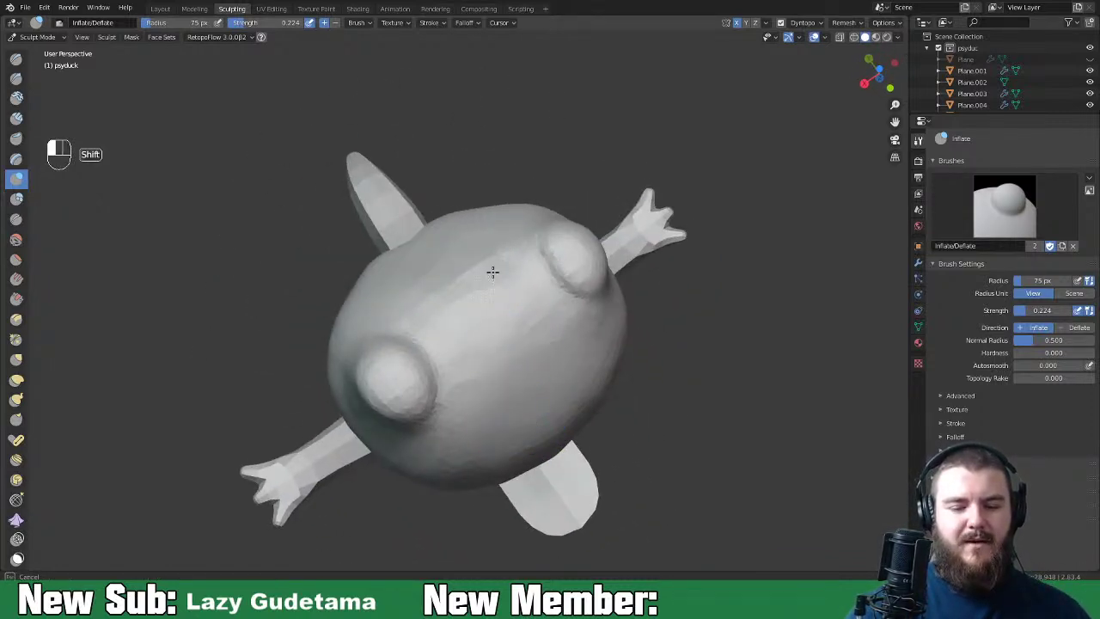
mouse_move(581, 368)
middle_down()
mouse_move(585, 346)
mouse_move(506, 371)
middle_up()
middle_drag(516, 450, 591, 336)
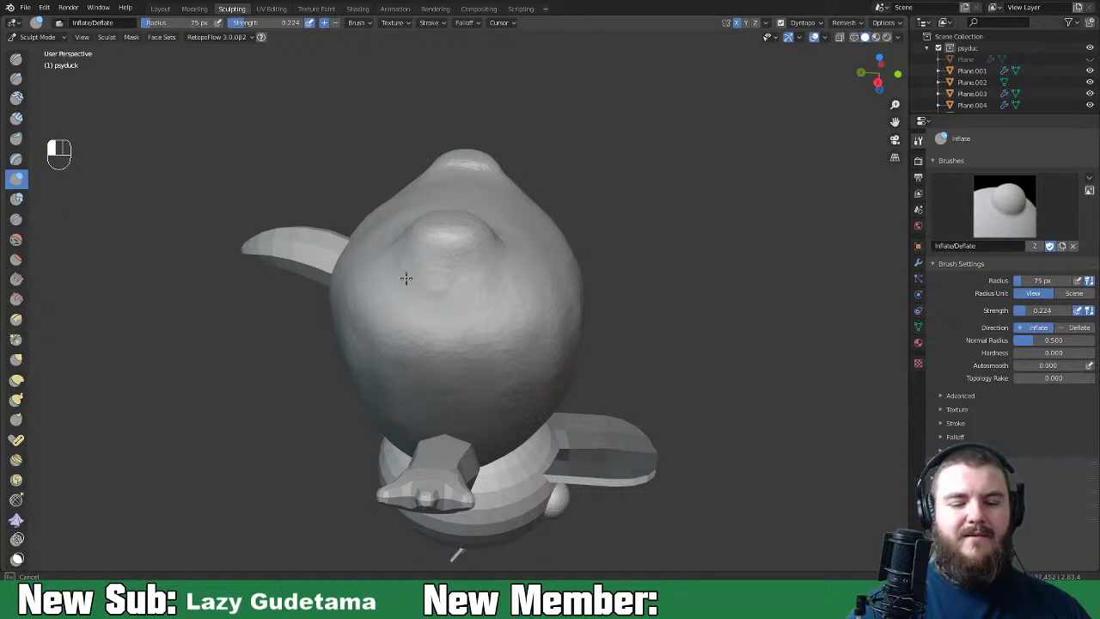
key(shift)
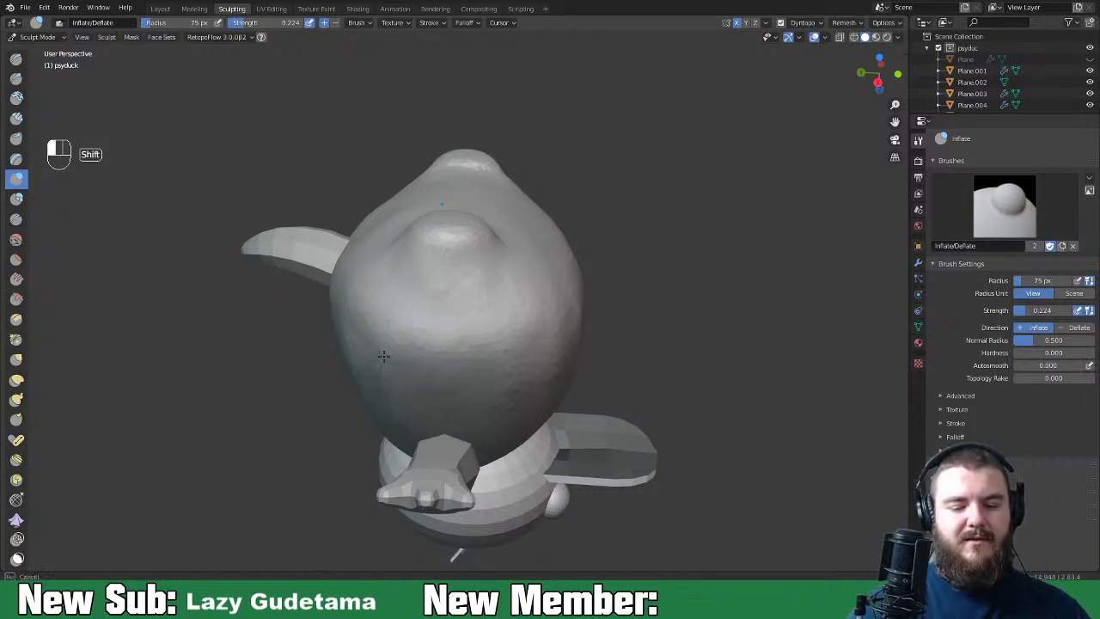
middle_drag(521, 318, 589, 300)
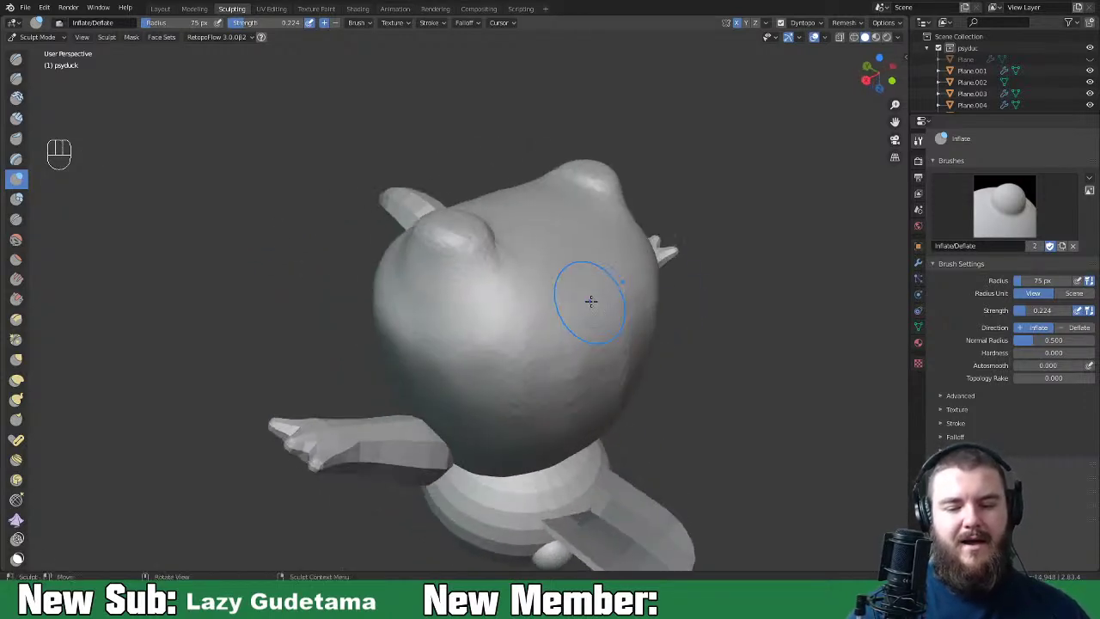
mouse_move(615, 426)
middle_down()
mouse_move(699, 294)
mouse_move(652, 300)
mouse_move(662, 287)
mouse_move(613, 275)
middle_up()
drag(613, 275, 603, 286)
middle_drag(670, 294, 694, 305)
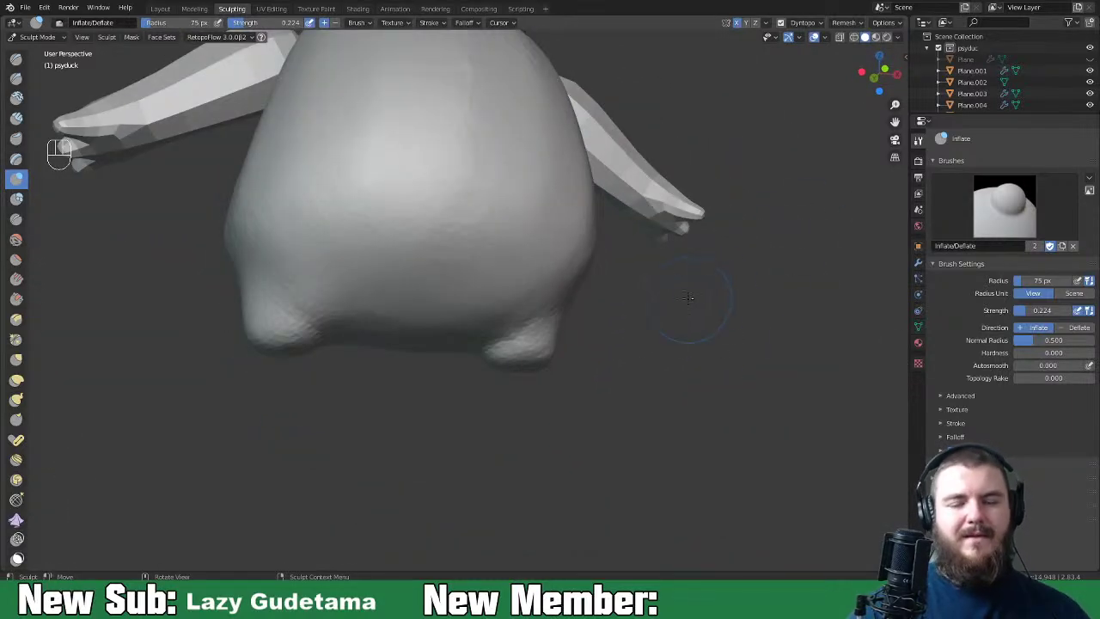
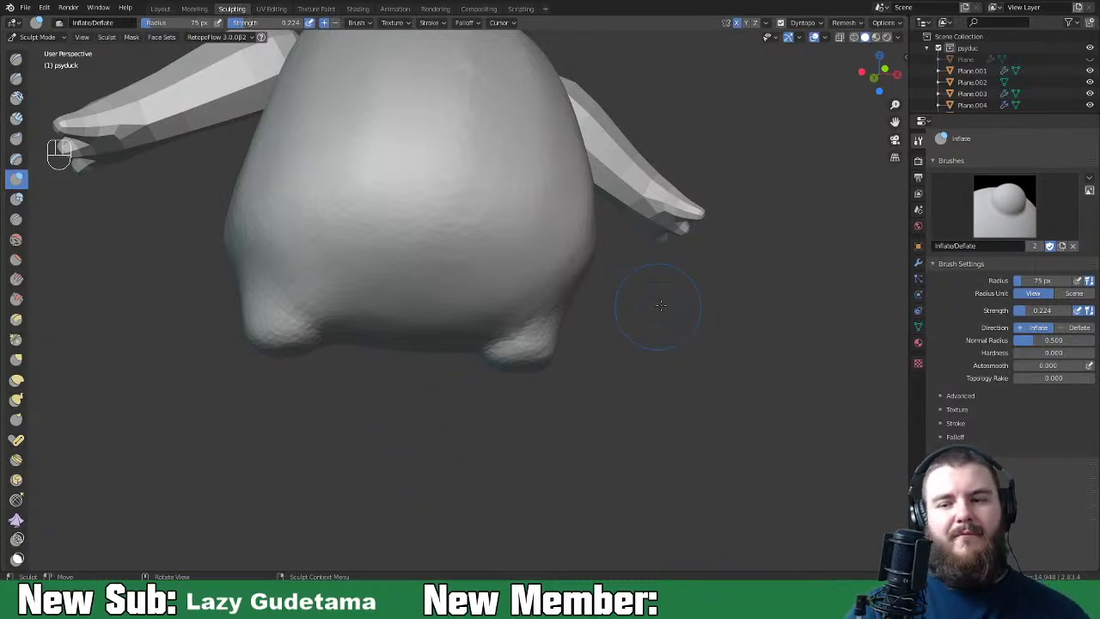
Step: Unhide the feet and check the whole figure's proportions from the front and side
key(alt+h)
alt+drag(571, 357, 649, 270)
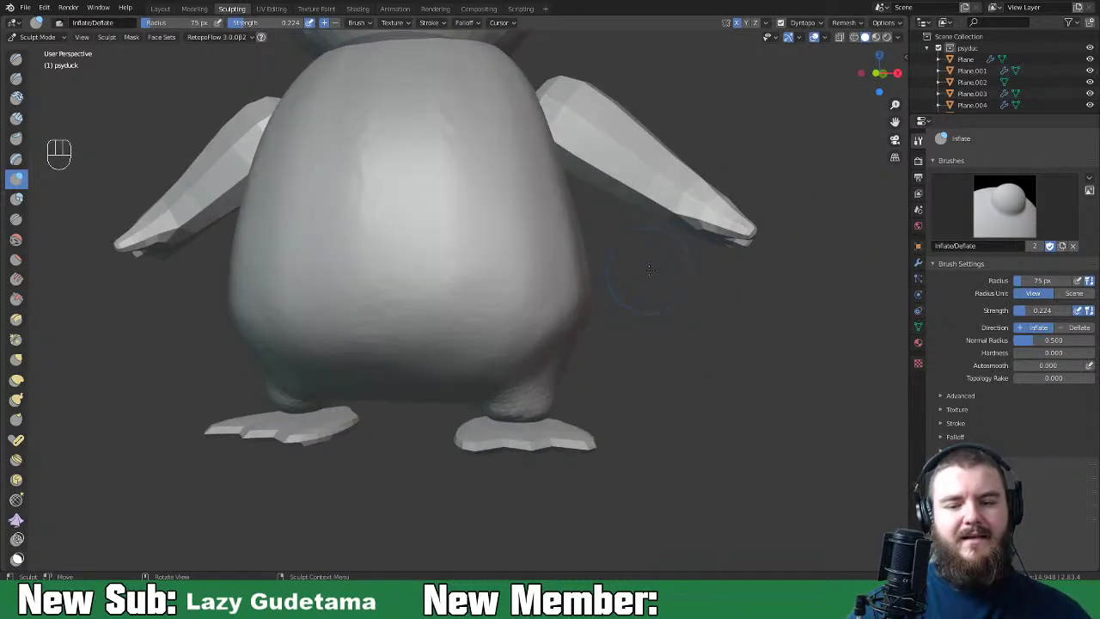
scroll(648, 270, down, 5)
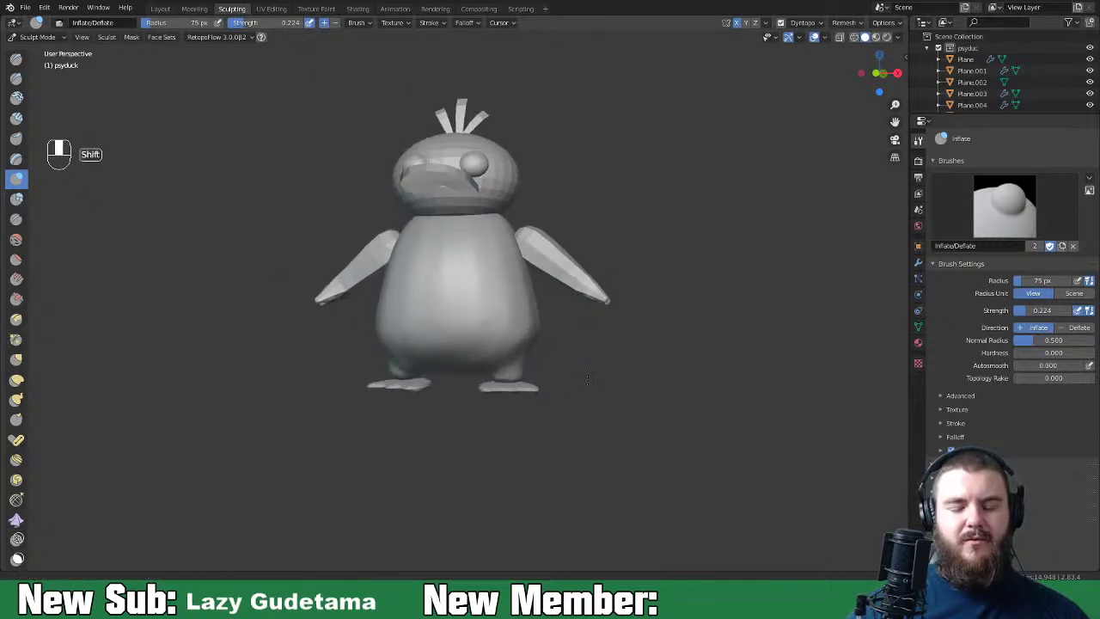
scroll(597, 421, up, 2)
alt+drag(597, 421, 625, 321)
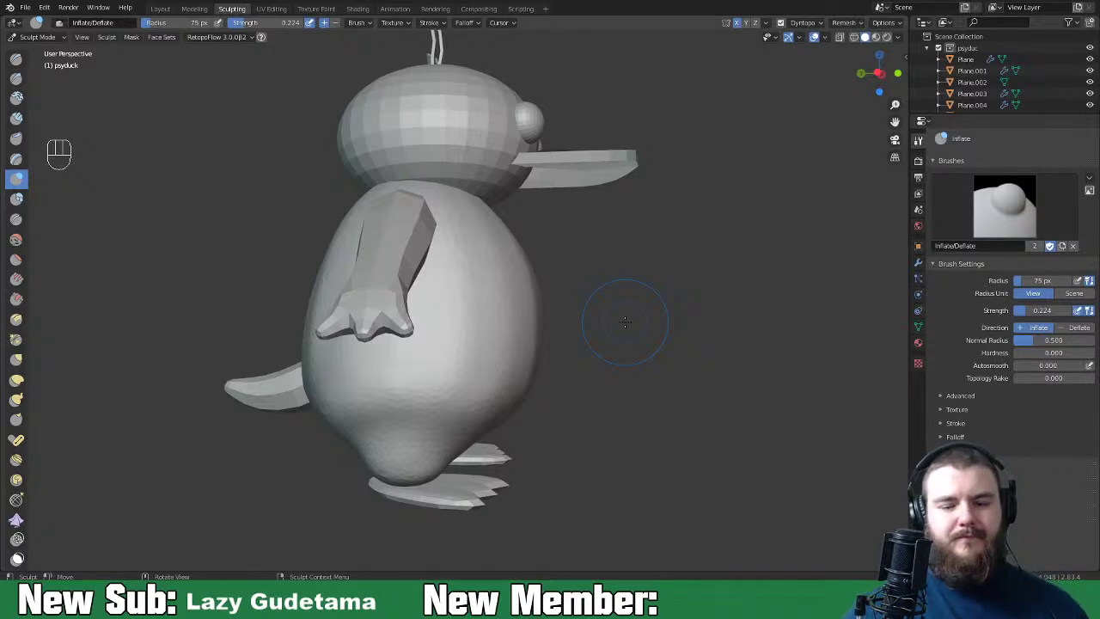
alt+drag(618, 371, 591, 340)
mouse_move(588, 315)
middle_down()
mouse_move(611, 405)
mouse_move(598, 391)
middle_up()
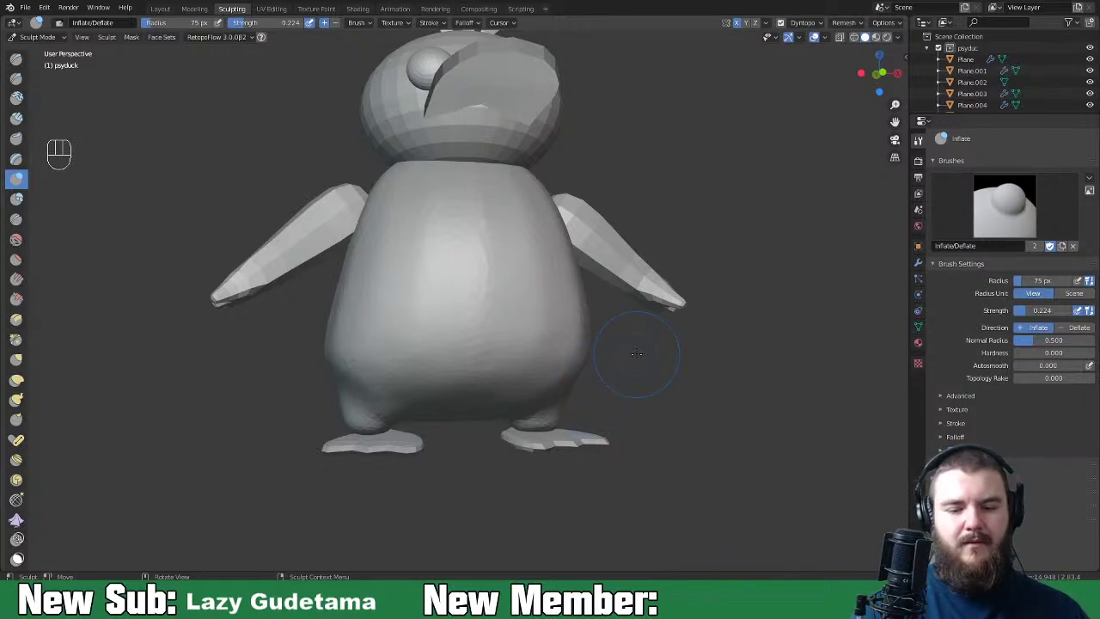
Step: Switch to Object Mode and raise the feet object along the Z axis to meet the legs
key(ctrl+Tab)
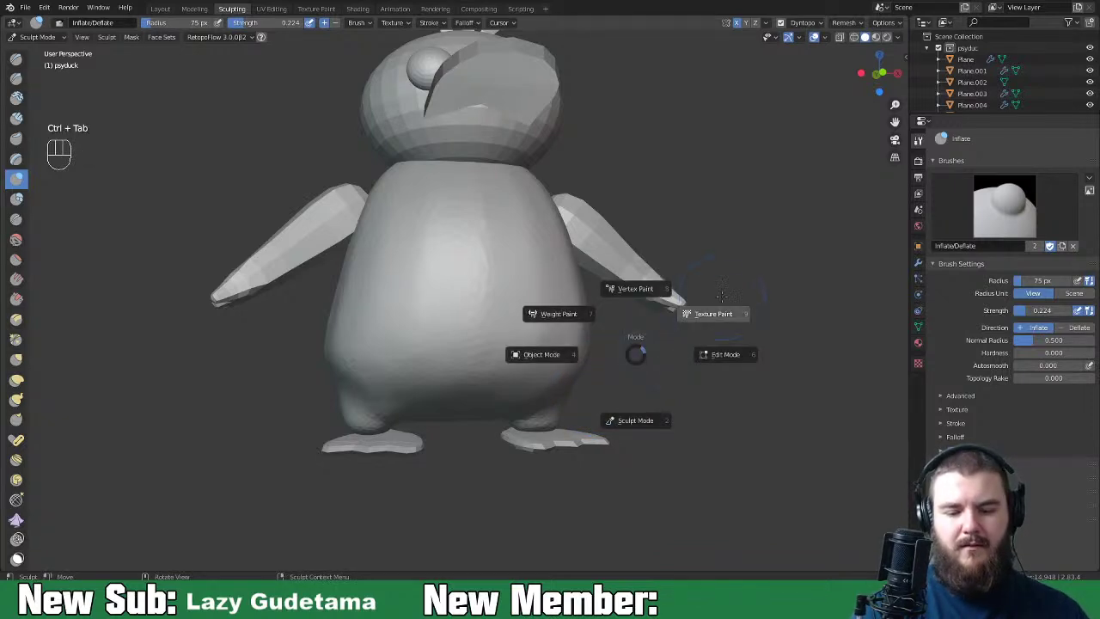
click(557, 354)
middle_drag(567, 387, 578, 421)
click(585, 418)
key(g)
key(z)
click(576, 420)
Step: Shift the feet along the X axis to align them under the legs, and check their placement around the model
key(g)
key(x)
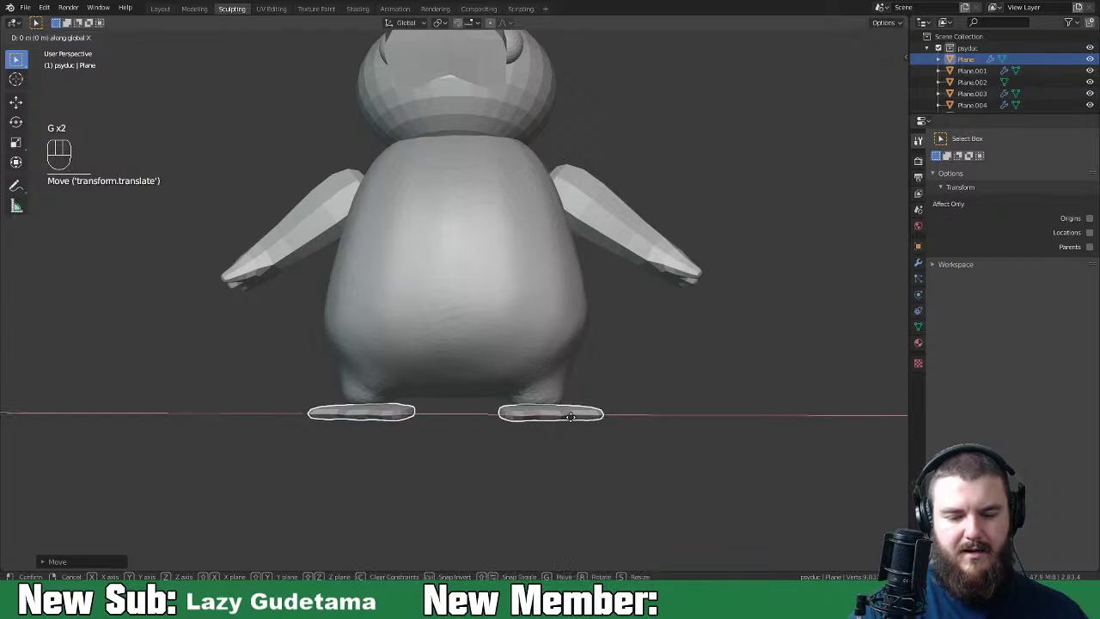
click(577, 416)
middle_drag(577, 416, 668, 387)
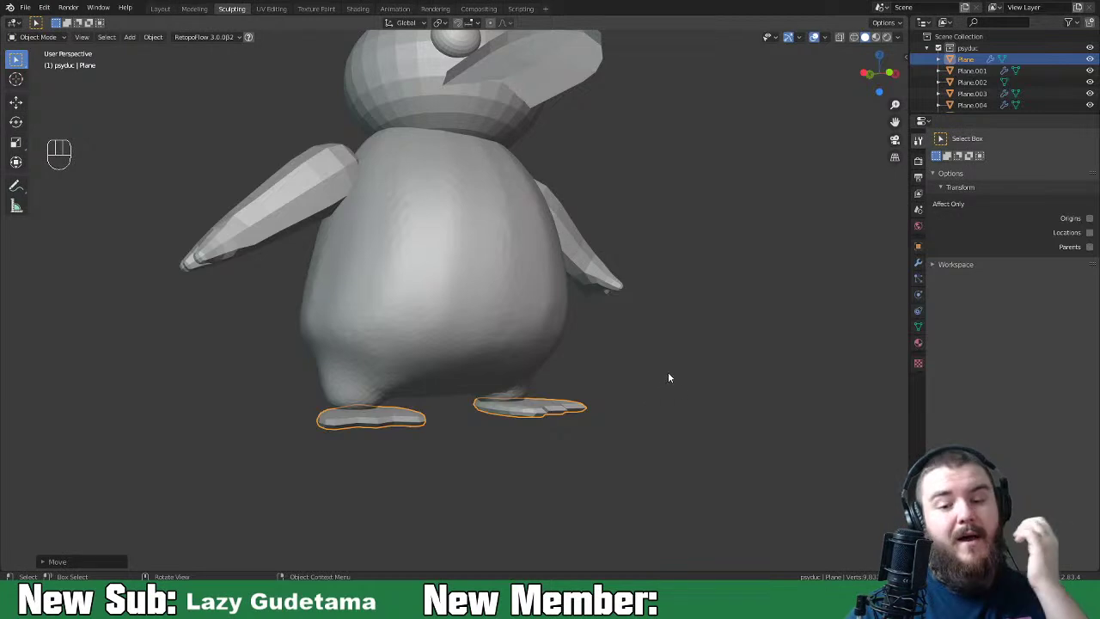
middle_drag(668, 375, 644, 386)
middle_drag(676, 331, 720, 360)
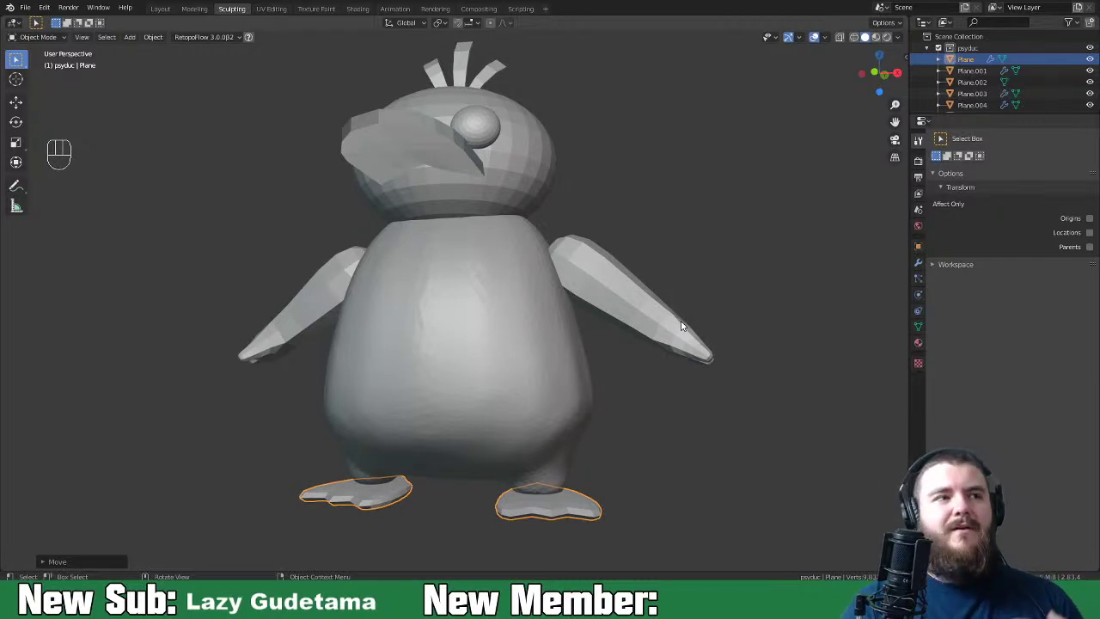
Step: Select the body and assign the head's Sphere as the target object of its first Boolean modifier
middle_drag(681, 326, 582, 356)
click(518, 318)
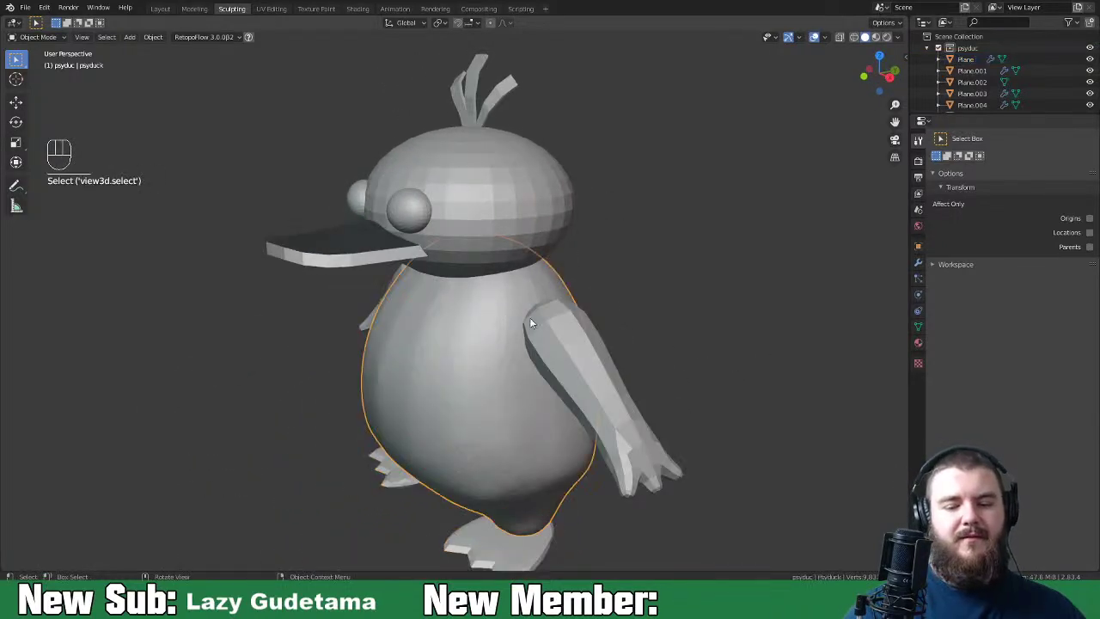
click(919, 262)
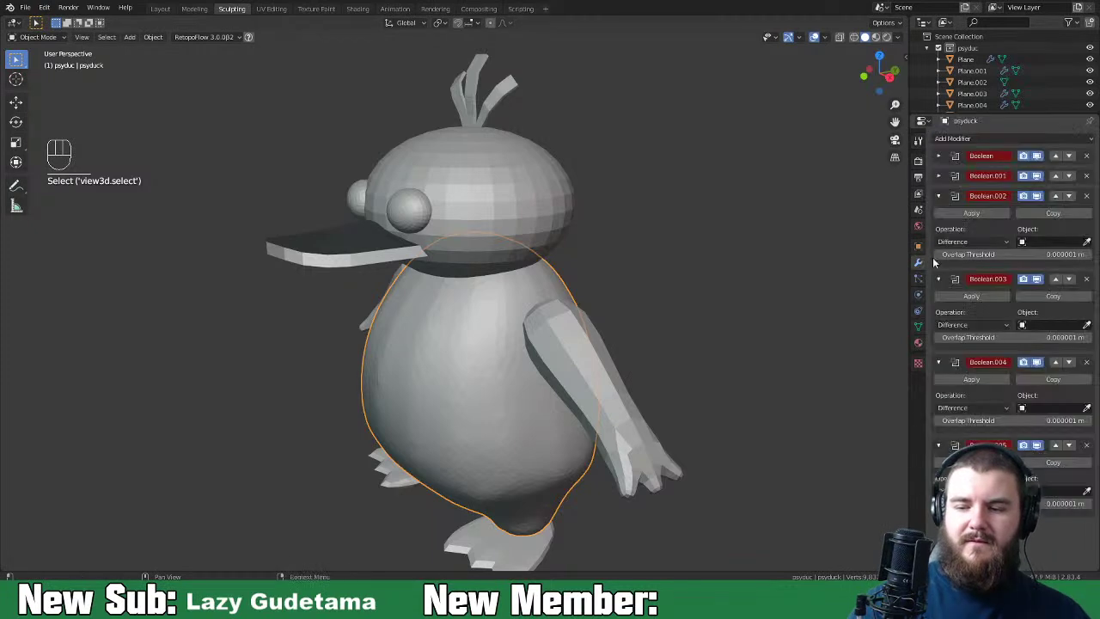
click(939, 156)
click(1086, 201)
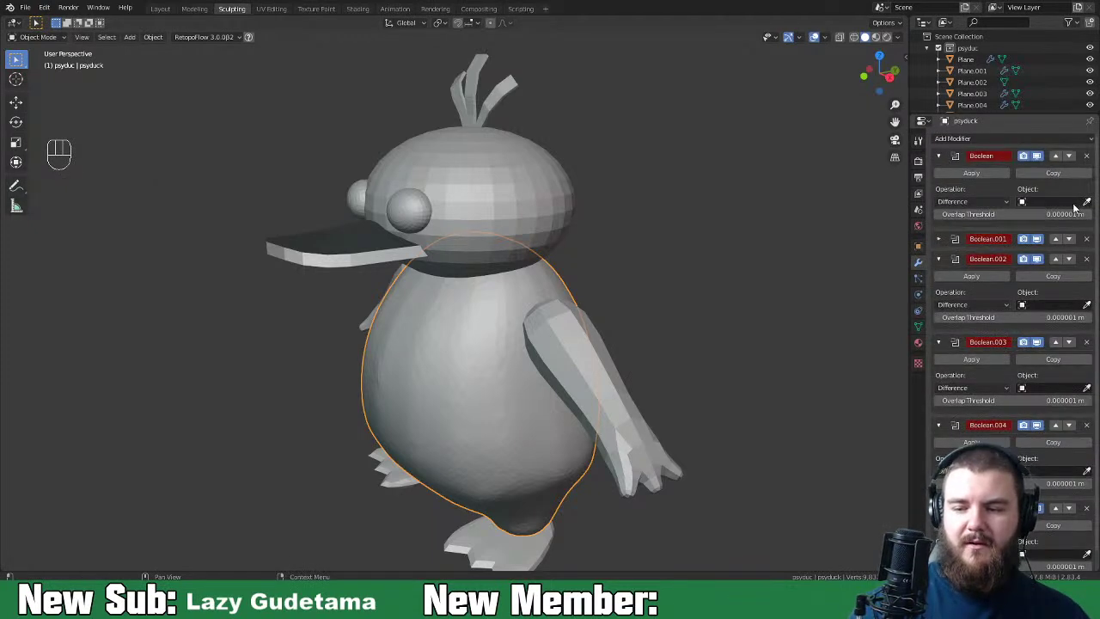
click(575, 242)
Step: Change the body's first Boolean modifier to Union and apply it to merge the head with the body
middle_drag(789, 314, 721, 340)
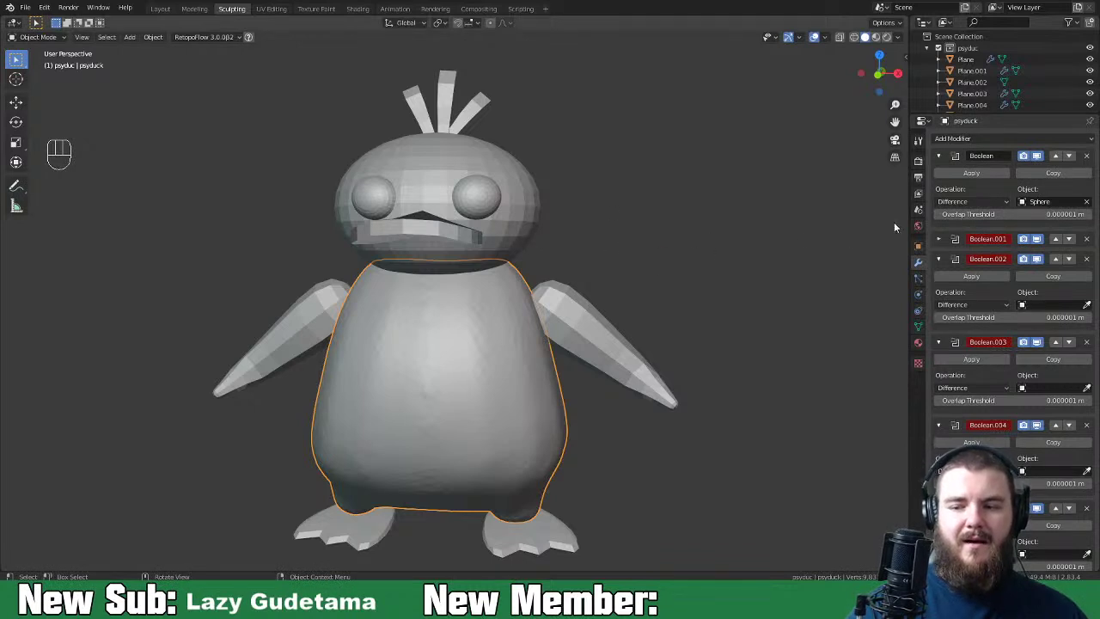
click(999, 204)
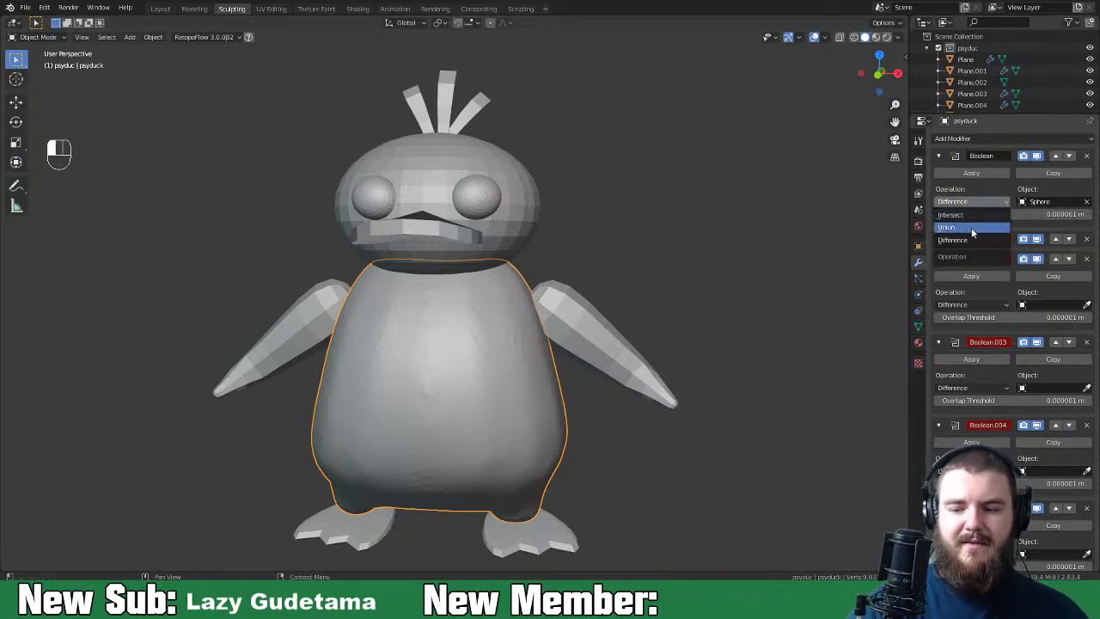
click(975, 228)
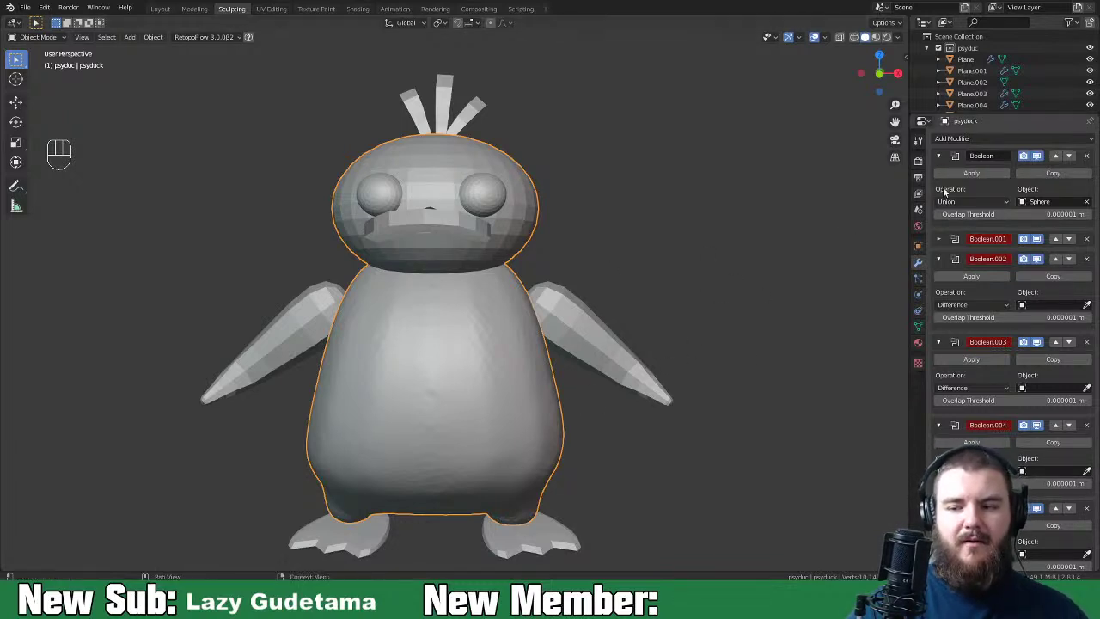
click(978, 172)
Step: Put the merged body in Sculpt Mode and enable dynamic topology (Dyntopo)
middle_drag(608, 411, 646, 343)
key(ctrl+Tab)
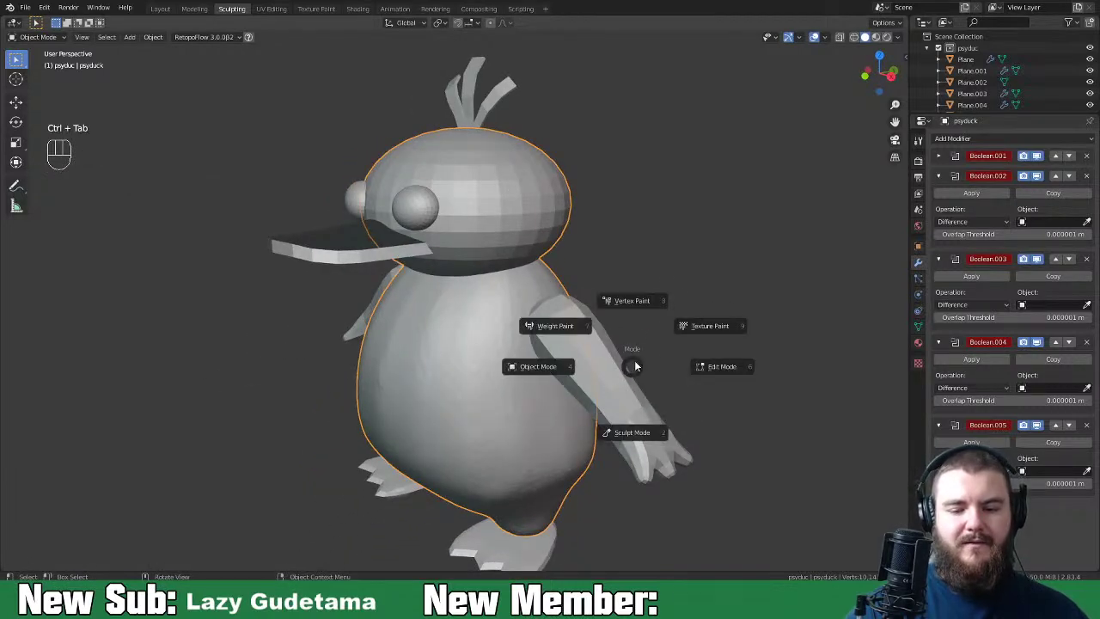
click(633, 432)
middle_drag(701, 348, 795, 353)
click(780, 23)
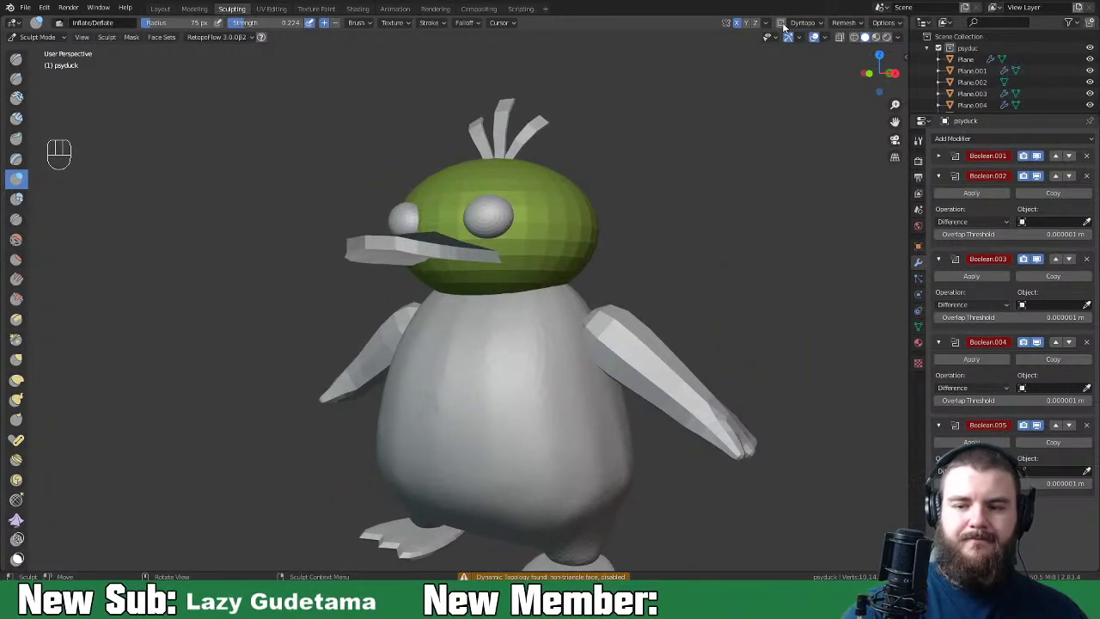
click(785, 60)
Step: Sculpt and smooth the seam between head and torso all the way around the neck
middle_drag(666, 268, 543, 321)
drag(530, 292, 487, 302)
middle_drag(558, 271, 543, 284)
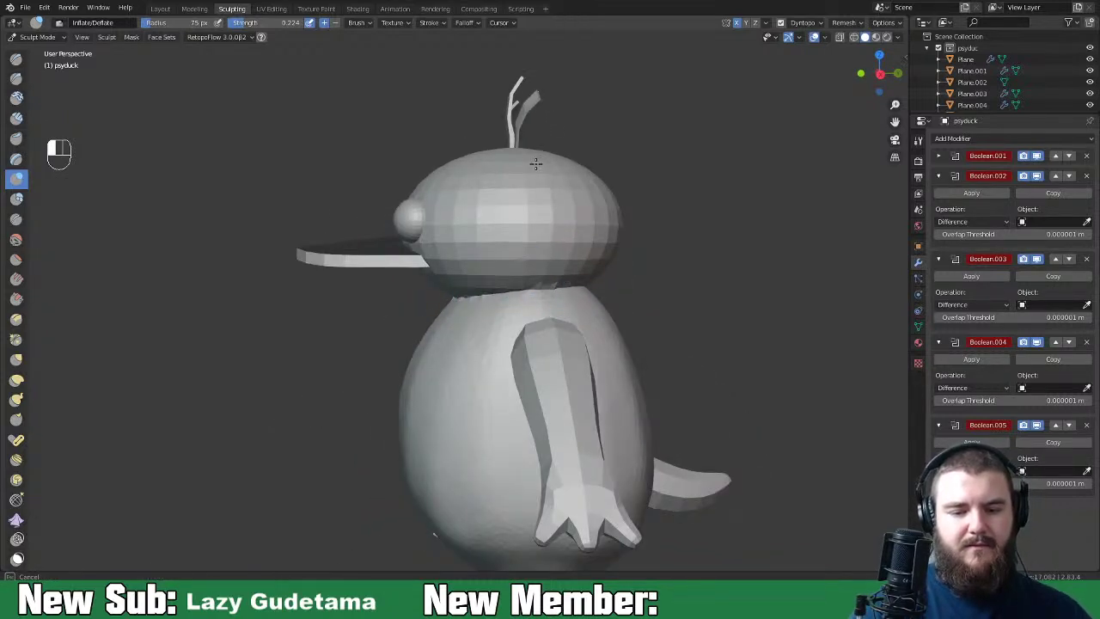
middle_drag(589, 233, 564, 245)
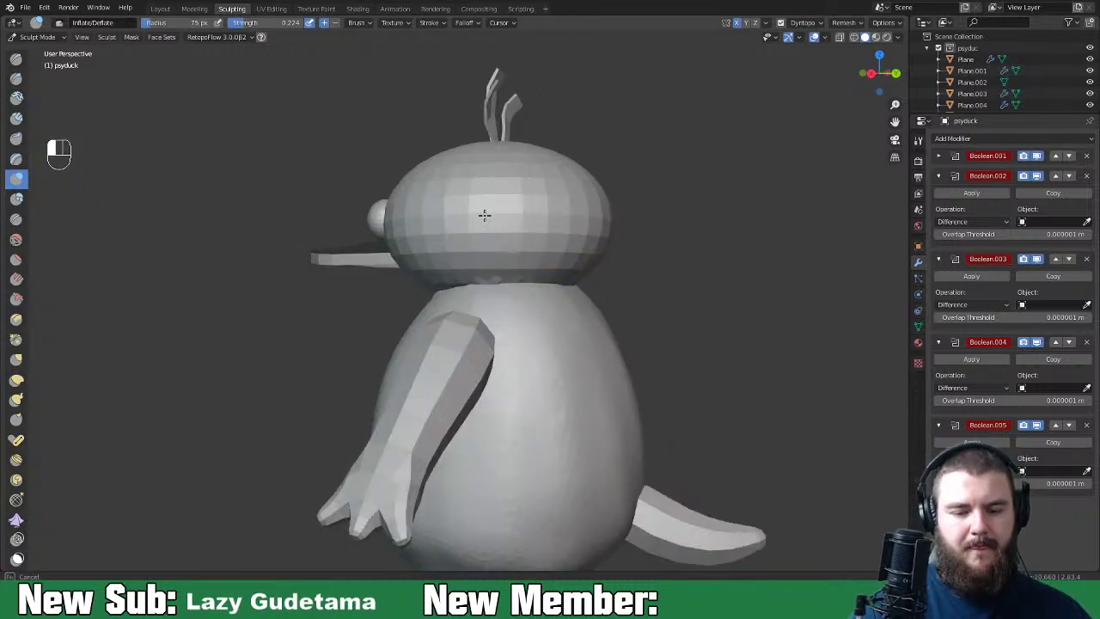
middle_drag(451, 274, 581, 279)
key(shift)
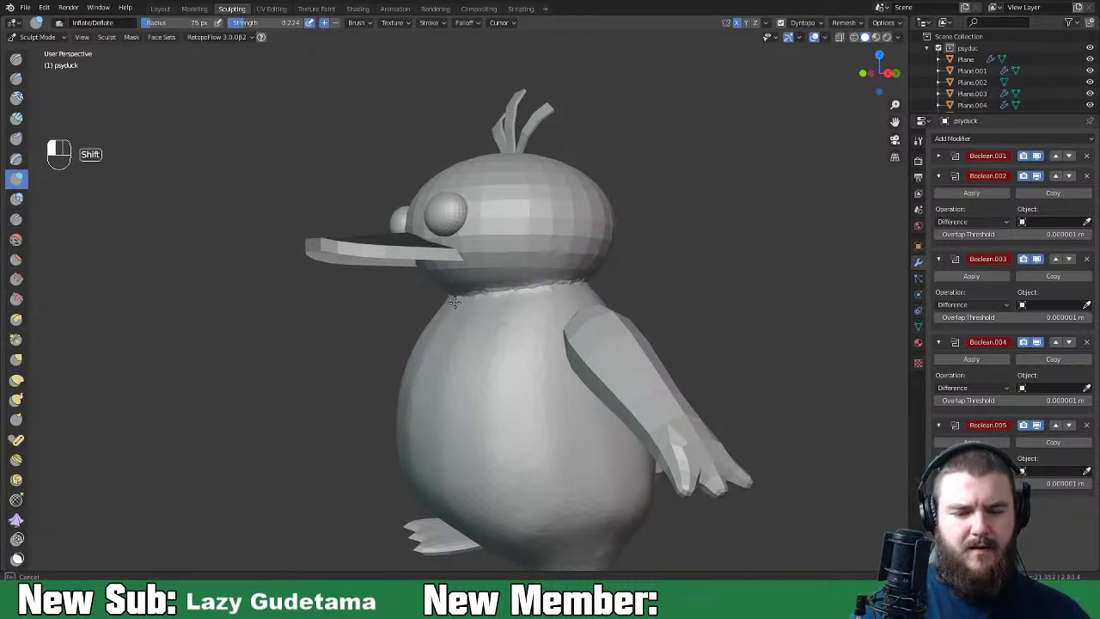
middle_drag(454, 301, 506, 292)
key(shift)
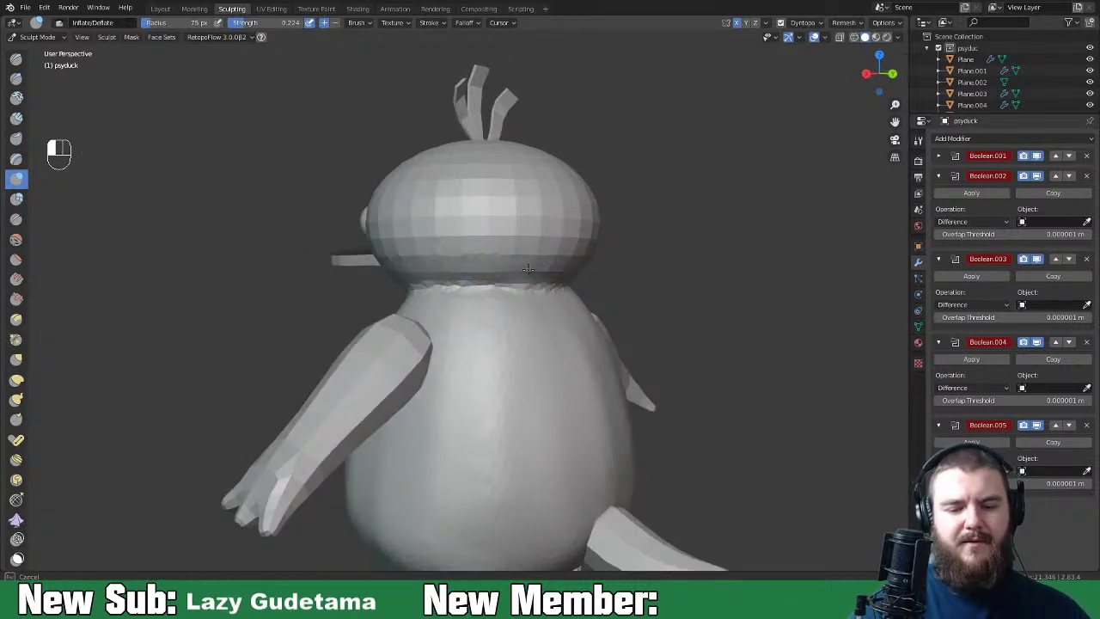
Step: Enlarge the Outliner to show the full object list and hide the original Sphere object
middle_drag(550, 215, 602, 206)
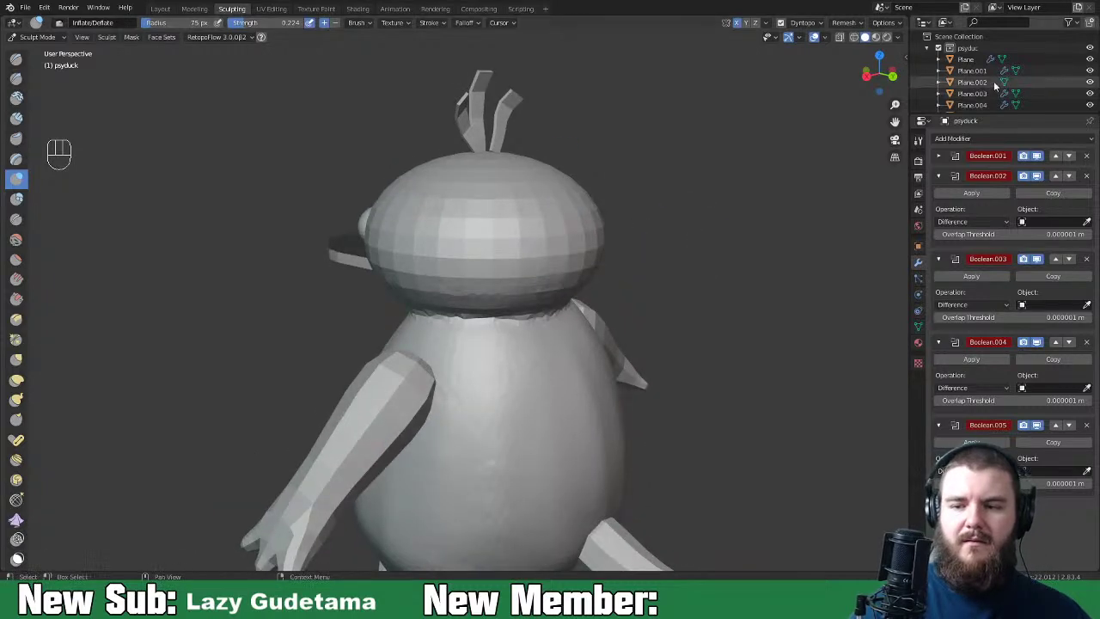
drag(1005, 116, 1005, 159)
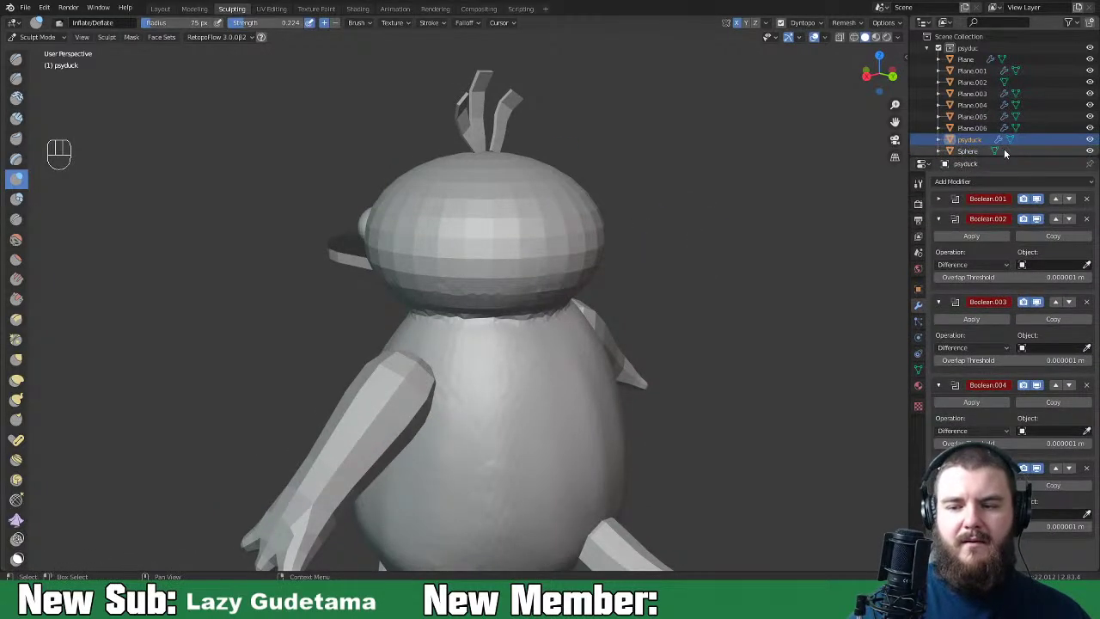
middle_drag(650, 308, 553, 314)
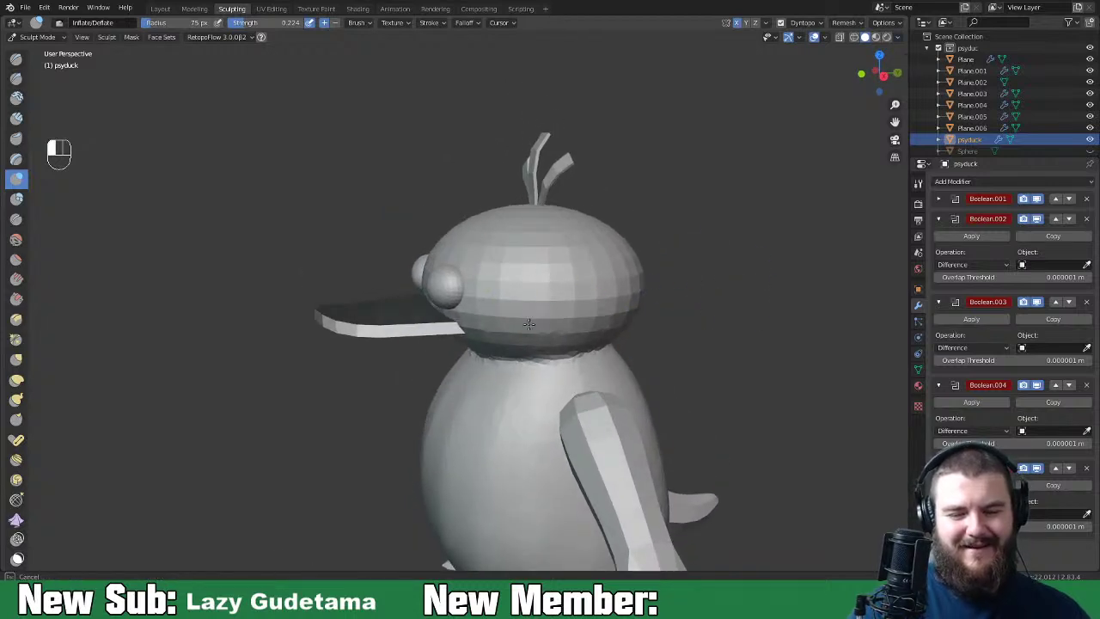
Step: Smooth the faceted surface of the head from the front, sides, back and above
middle_drag(460, 330, 589, 270)
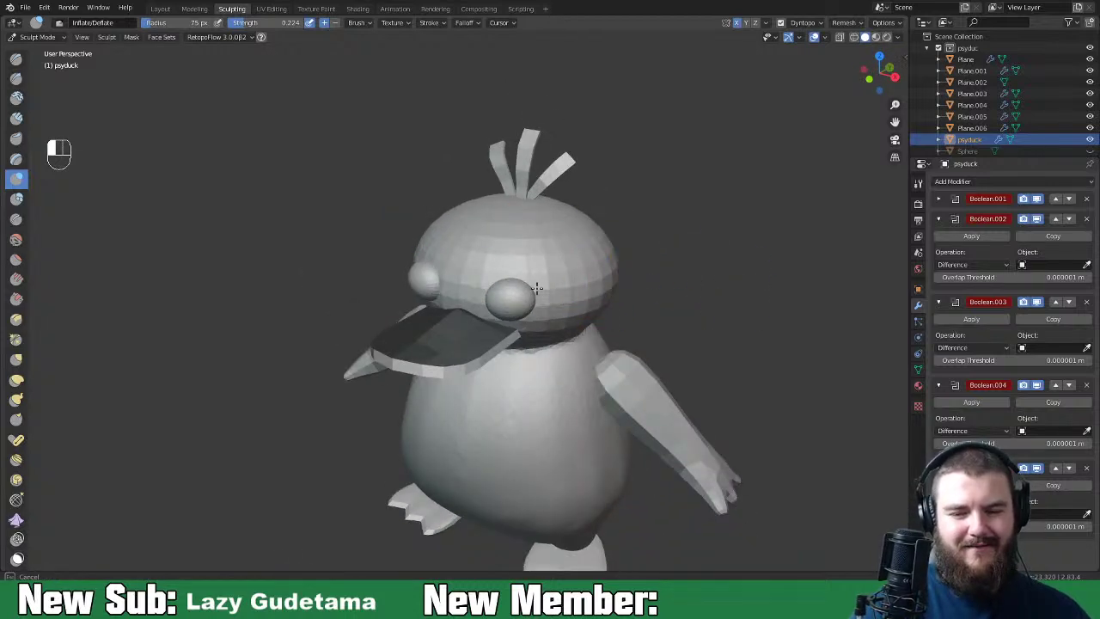
middle_drag(582, 308, 503, 299)
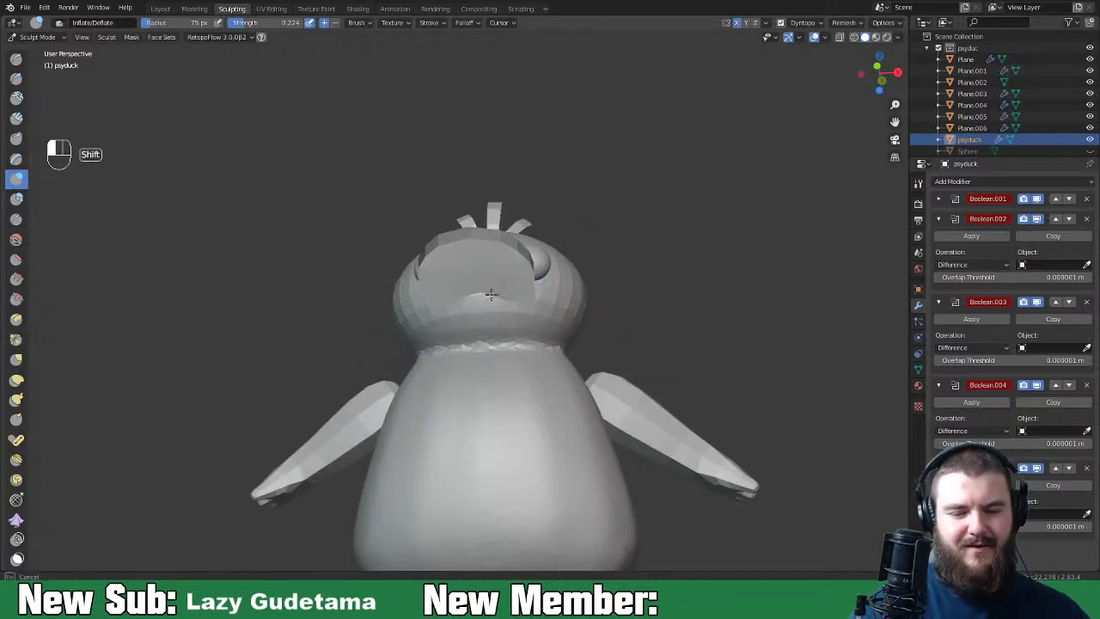
middle_drag(568, 304, 503, 291)
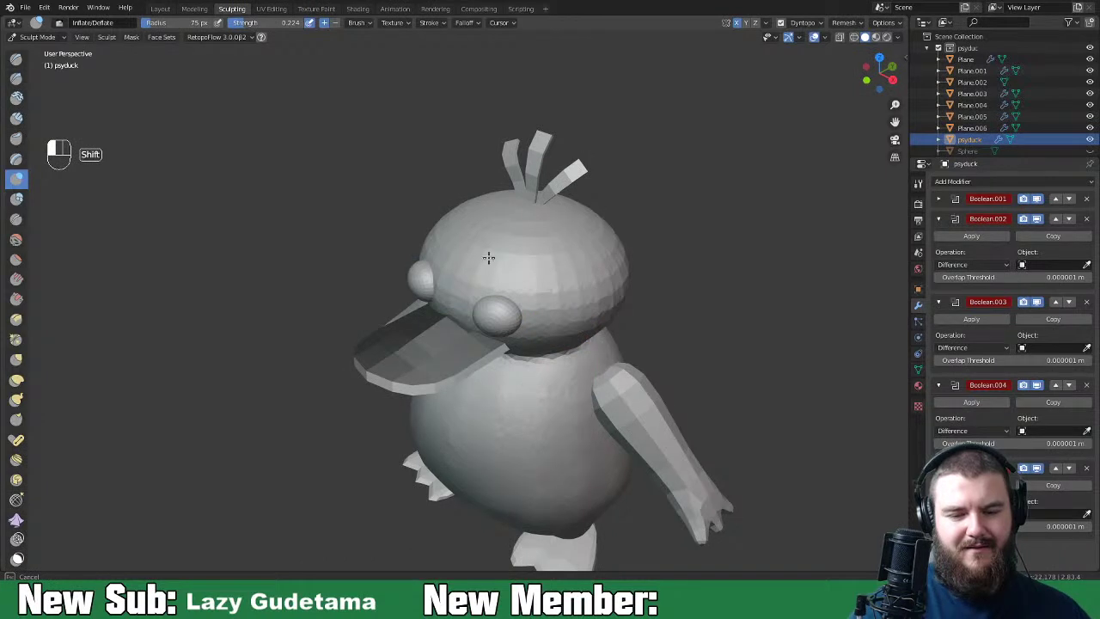
middle_drag(570, 239, 515, 241)
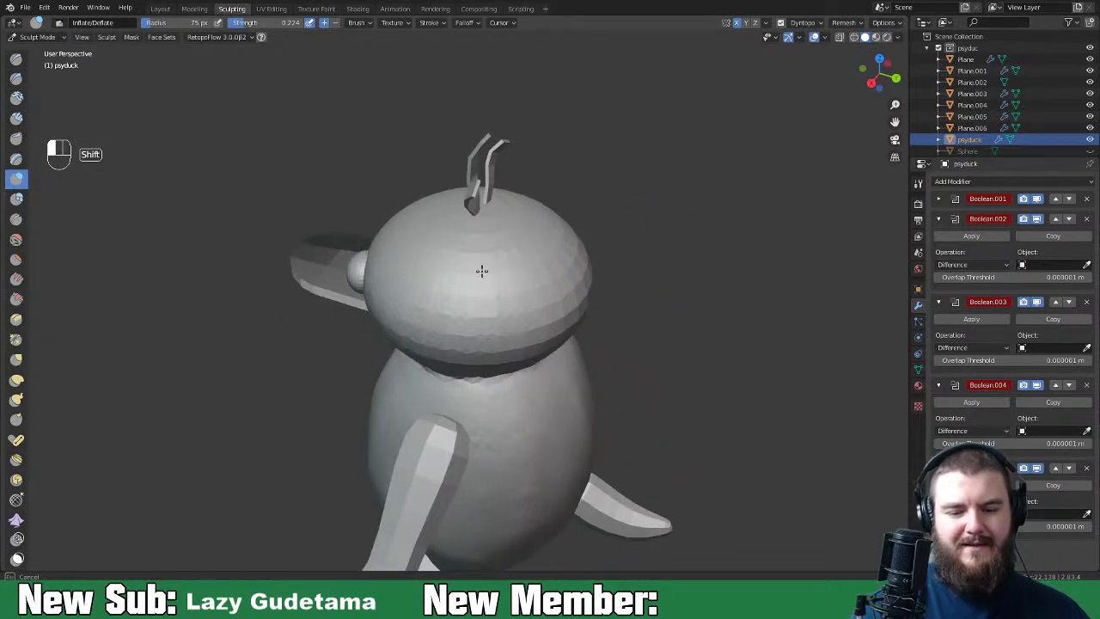
middle_drag(591, 289, 469, 211)
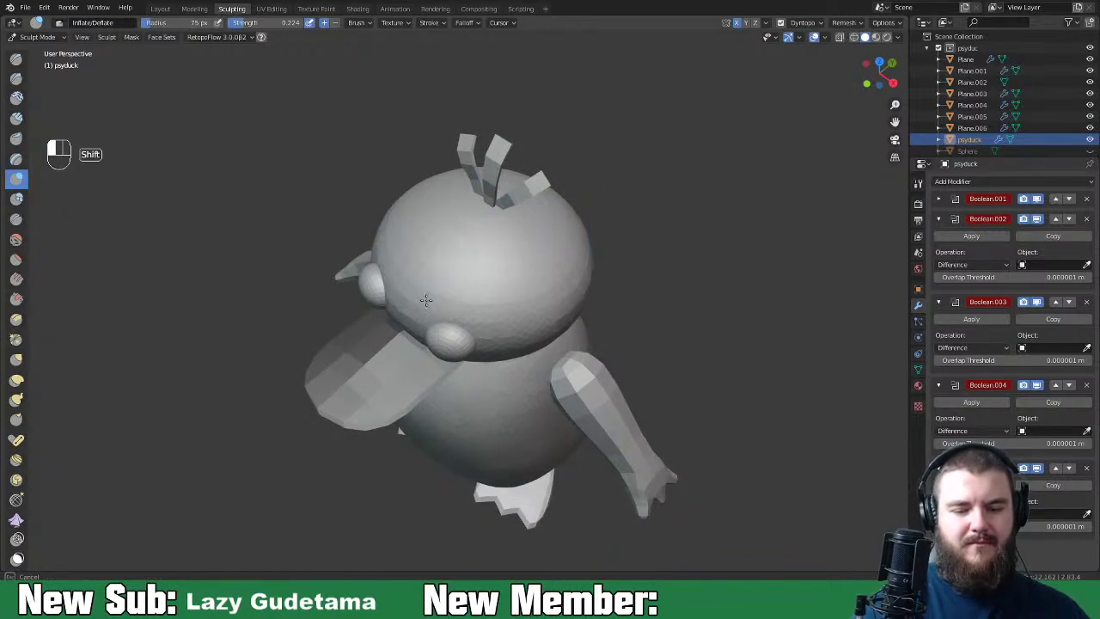
middle_drag(580, 271, 635, 230)
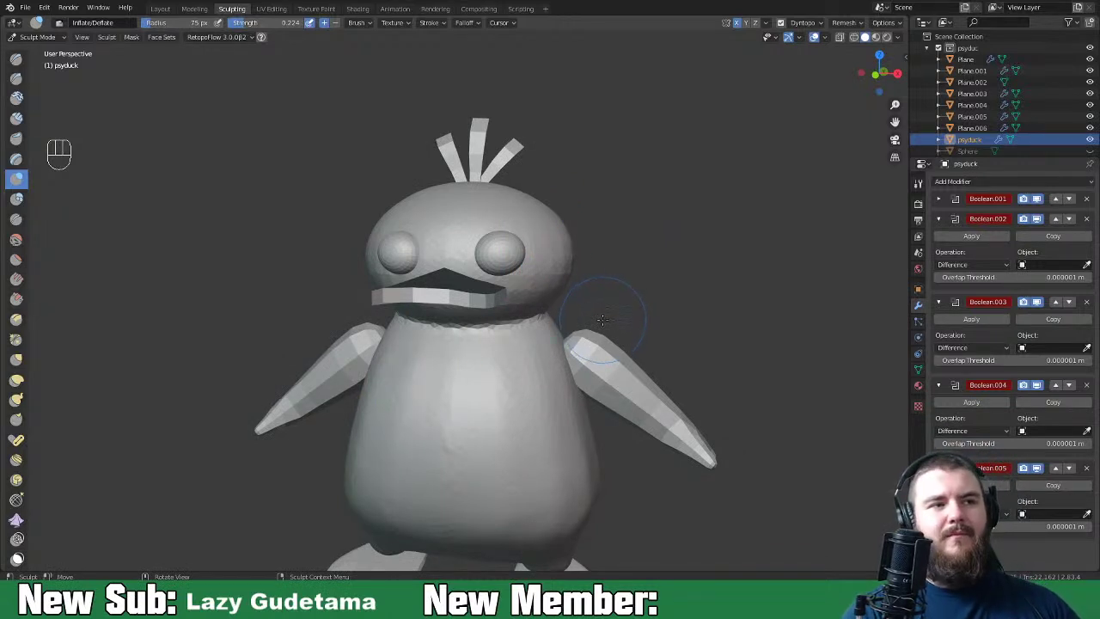
middle_drag(573, 342, 558, 357)
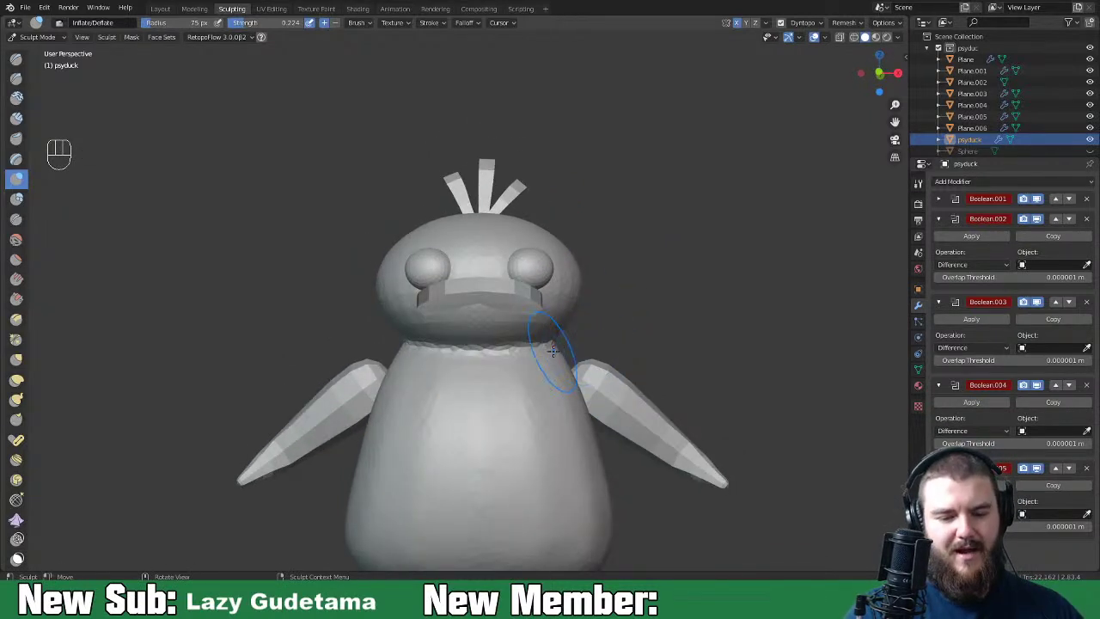
Step: Smooth the underside of the head and the jagged neck seam from the front, side and back
mouse_move(488, 333)
mouse_down()
mouse_move(487, 277)
mouse_move(509, 230)
mouse_move(528, 322)
mouse_up()
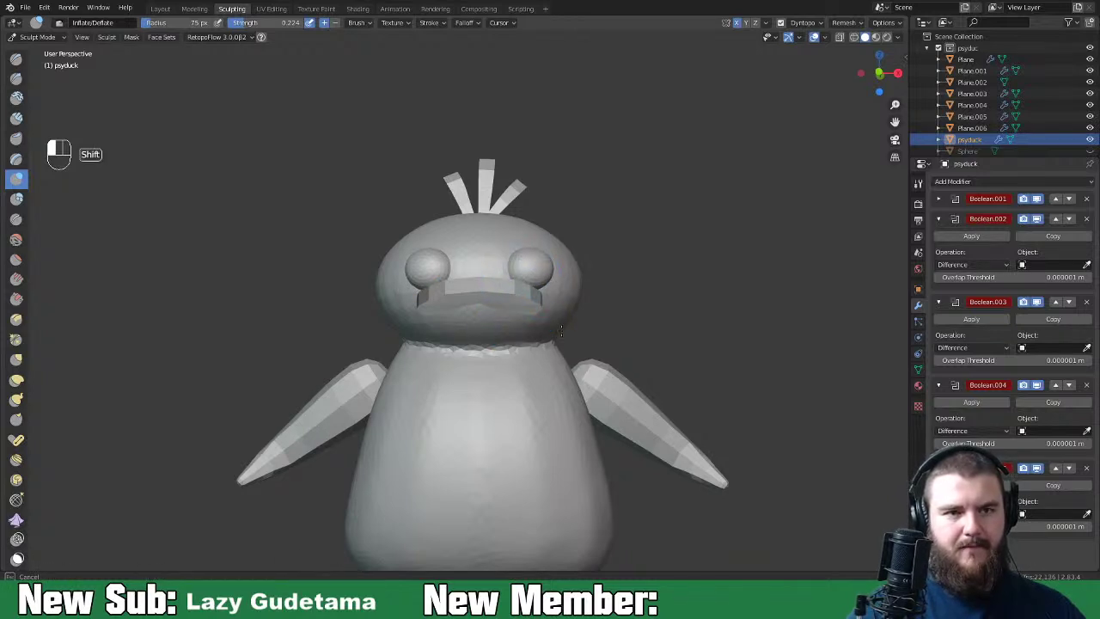
middle_drag(617, 279, 515, 341)
middle_drag(564, 299, 436, 327)
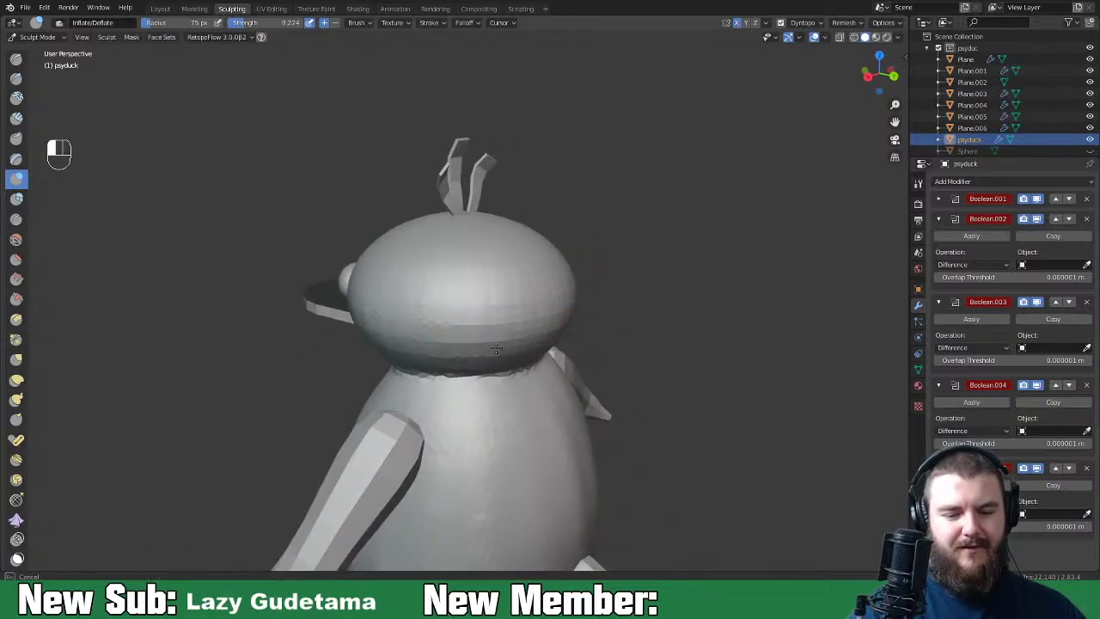
middle_drag(528, 312, 511, 348)
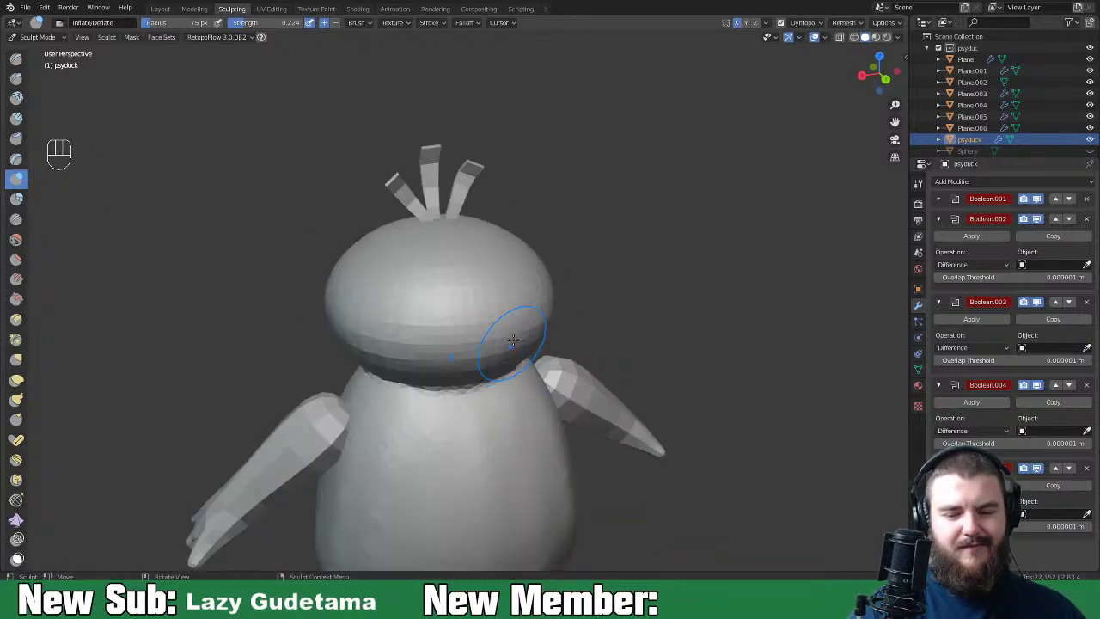
shift+middle_drag(473, 387, 470, 391)
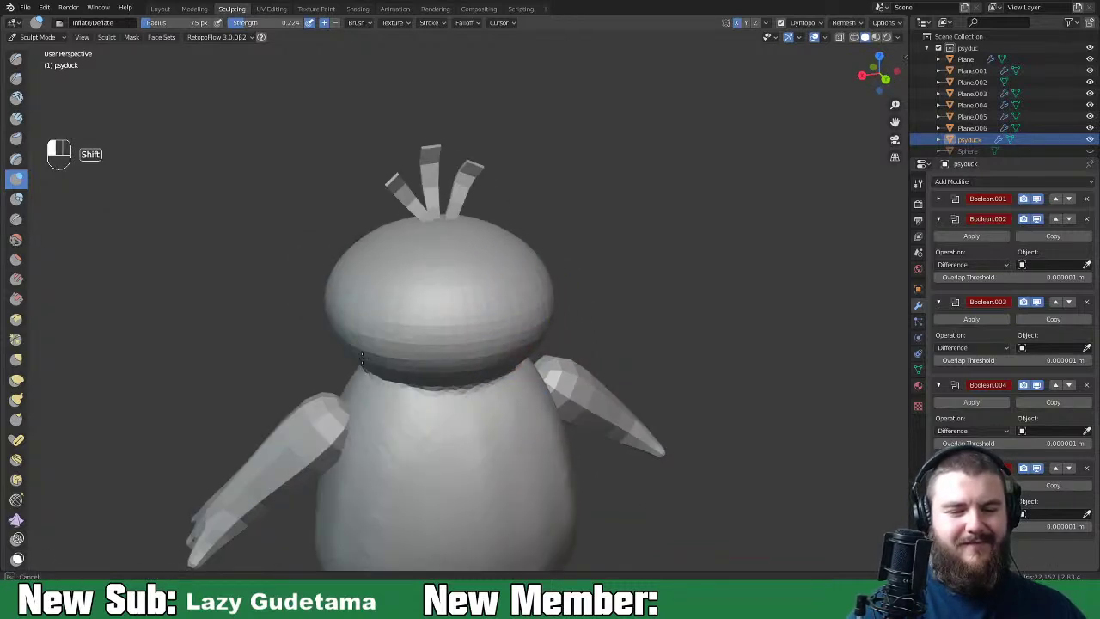
middle_drag(365, 364, 537, 261)
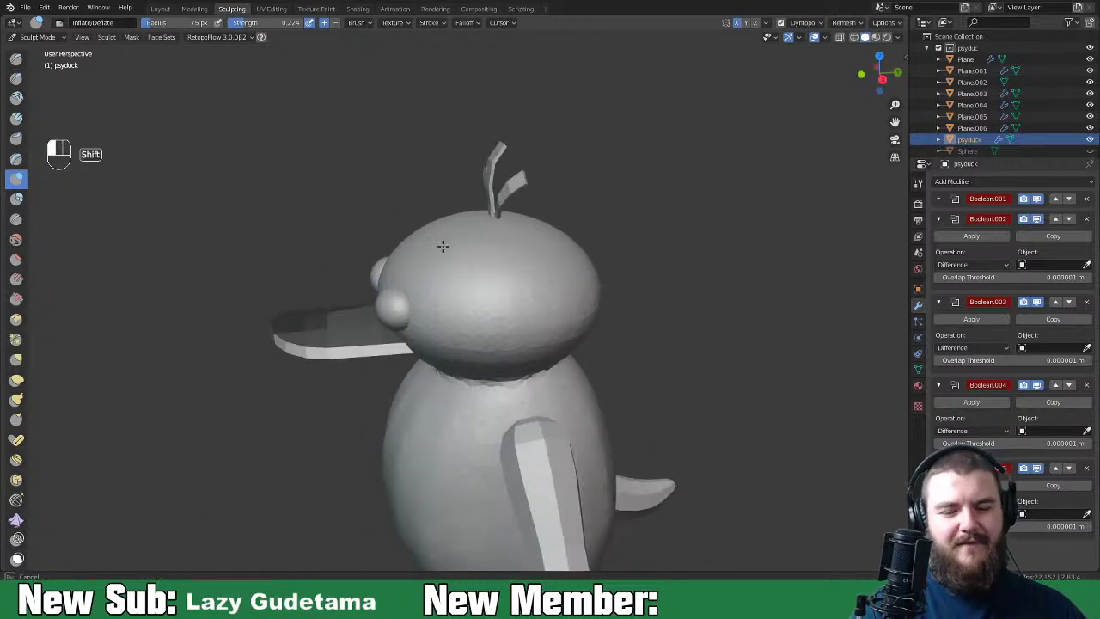
mouse_move(425, 280)
middle_down()
mouse_move(515, 284)
mouse_move(615, 322)
mouse_move(639, 279)
mouse_move(565, 292)
mouse_move(686, 228)
mouse_move(707, 189)
middle_up()
Step: Open the Dyntopo settings and even out the neck into a clean transition between head and torso
click(816, 24)
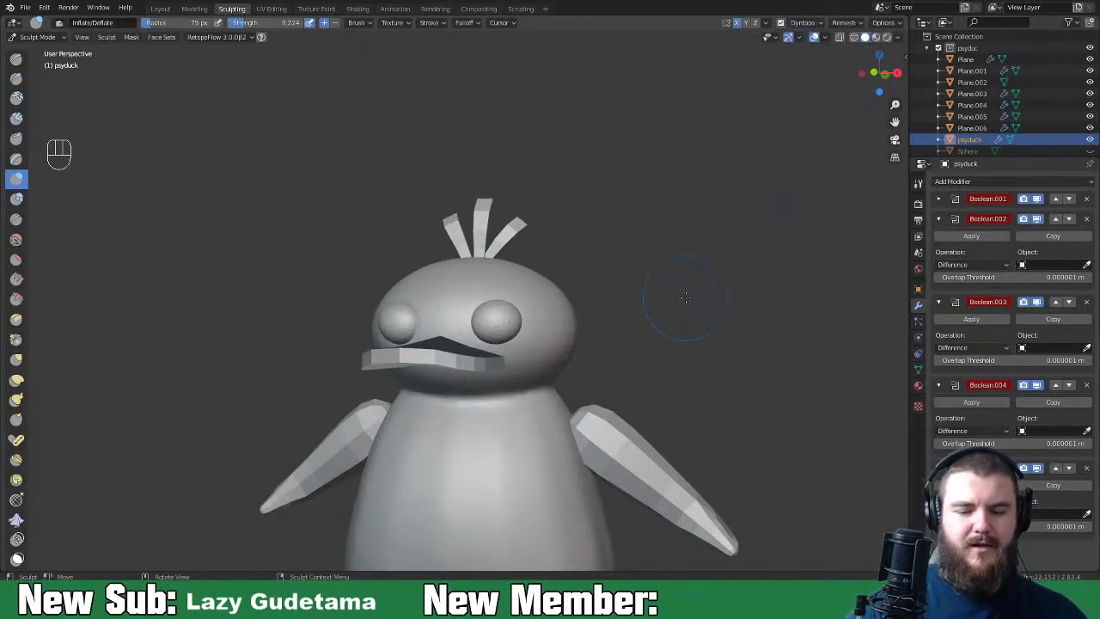
scroll(601, 306, down, 5)
scroll(628, 474, up, 2)
Step: Sculpt and smooth the hips and thighs above the feet from the front and side
middle_drag(627, 474, 499, 366)
scroll(499, 366, up, 3)
middle_drag(580, 337, 541, 319)
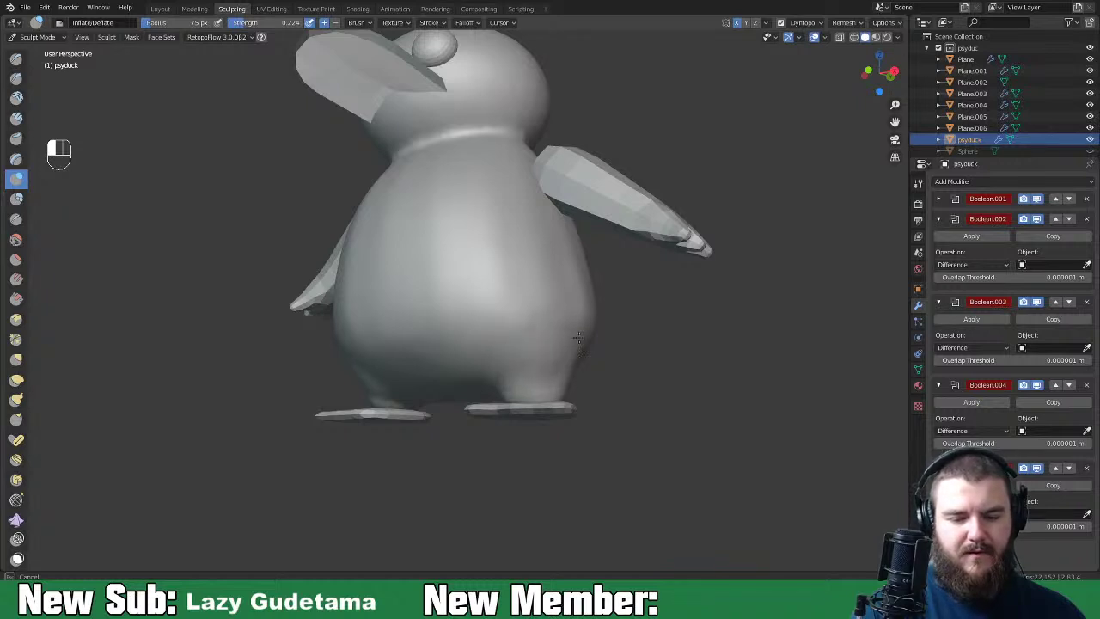
mouse_move(551, 322)
middle_down()
mouse_move(640, 337)
mouse_move(554, 335)
middle_up()
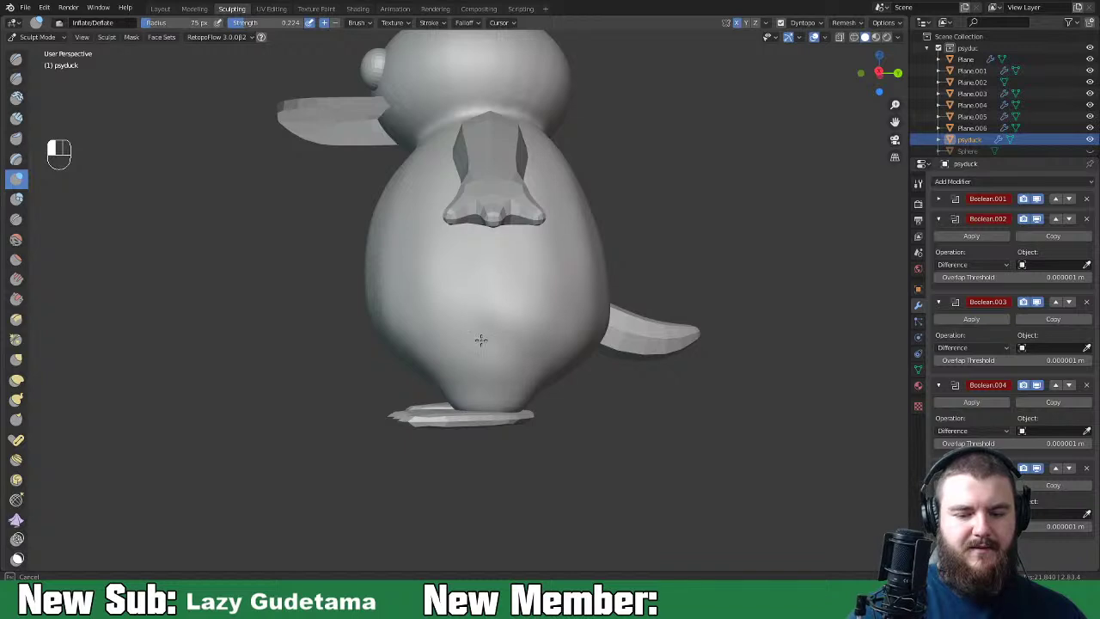
middle_drag(571, 344, 571, 331)
Step: Set the Inflate/Deflate brush to strength 0.309 and radius 86 px, and refine the thighs and lower body from all sides
key(shift+f)
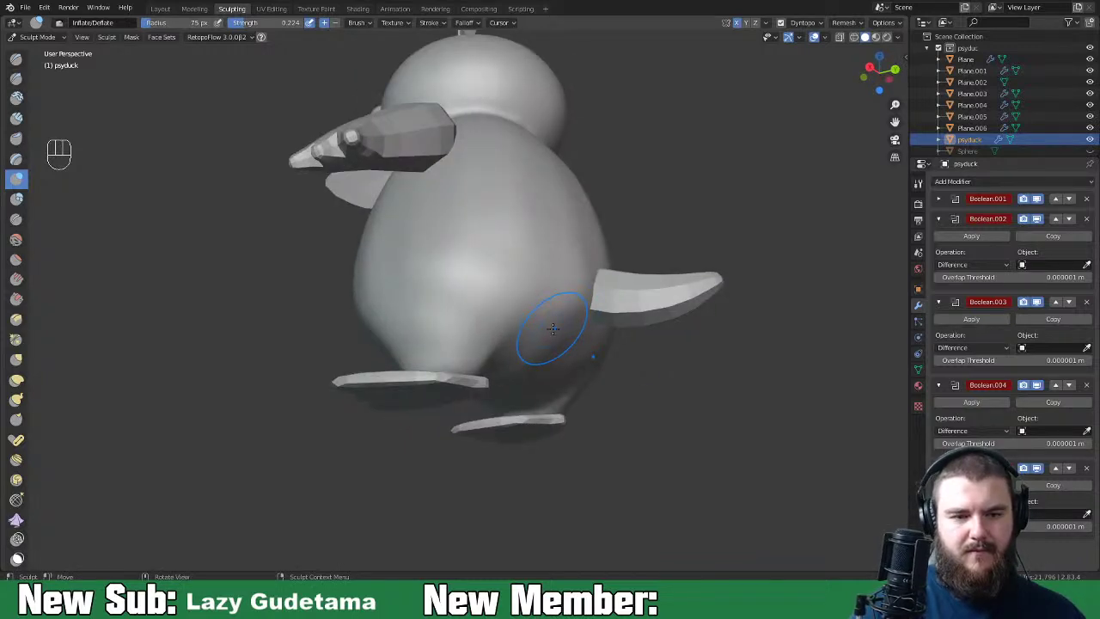
click(533, 331)
mouse_move(528, 335)
middle_down()
mouse_move(566, 352)
mouse_move(527, 343)
middle_up()
key(f)
click(482, 300)
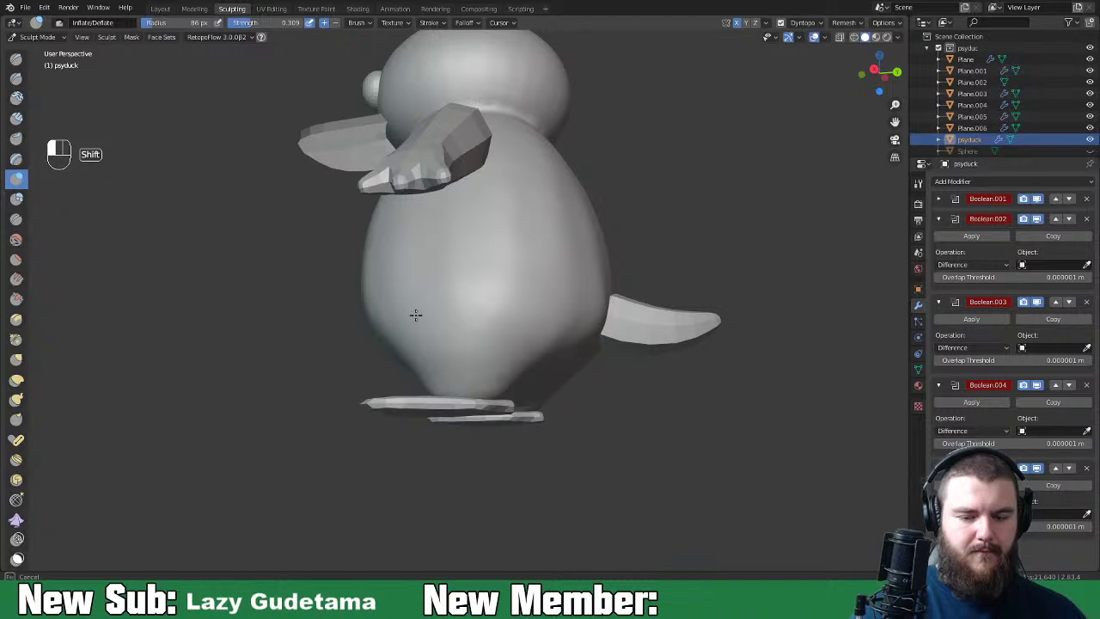
mouse_move(592, 305)
middle_down()
mouse_move(692, 335)
mouse_move(711, 318)
middle_up()
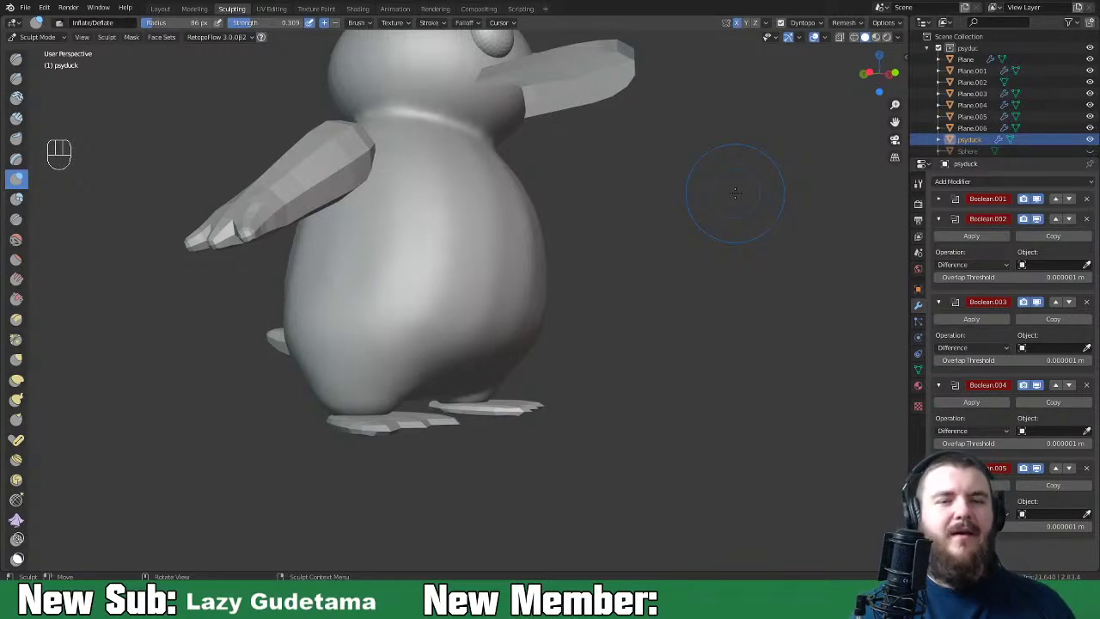
mouse_move(624, 340)
middle_down()
mouse_move(523, 369)
mouse_move(511, 344)
mouse_move(494, 385)
middle_up()
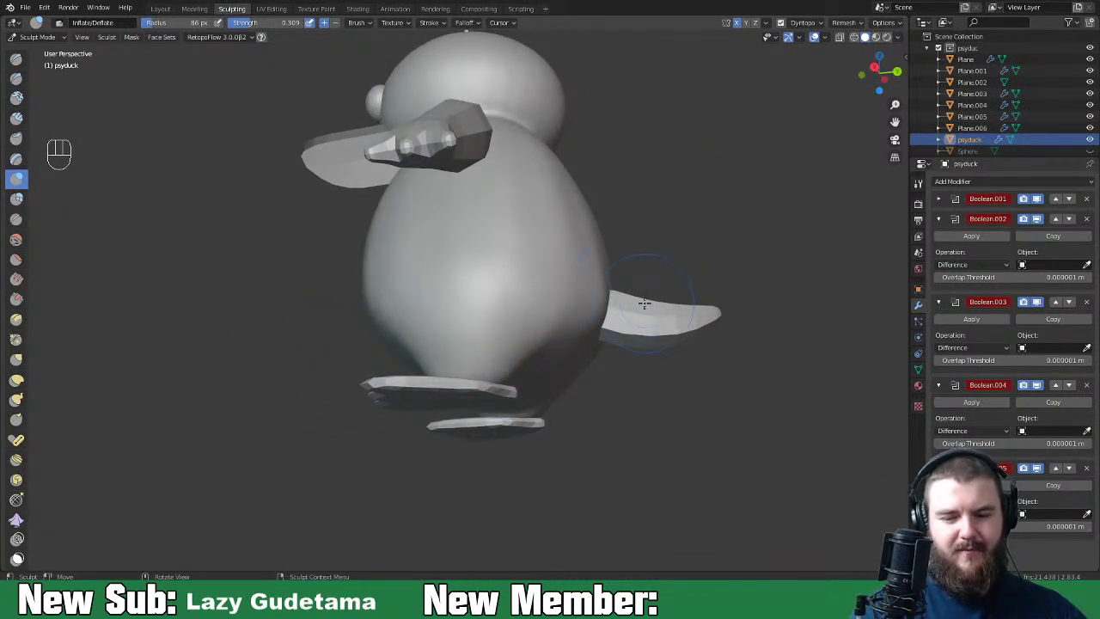
middle_drag(644, 303, 559, 323)
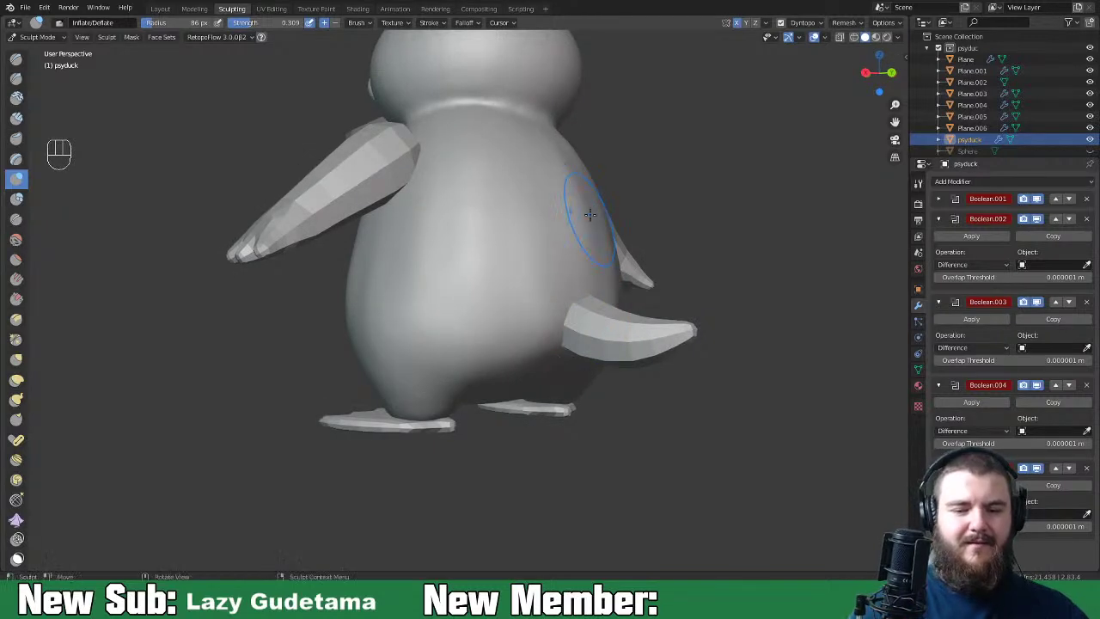
Step: Smooth the back and sides of the torso around the tail with brush strokes from several angles
middle_drag(582, 221, 562, 223)
drag(539, 158, 500, 324)
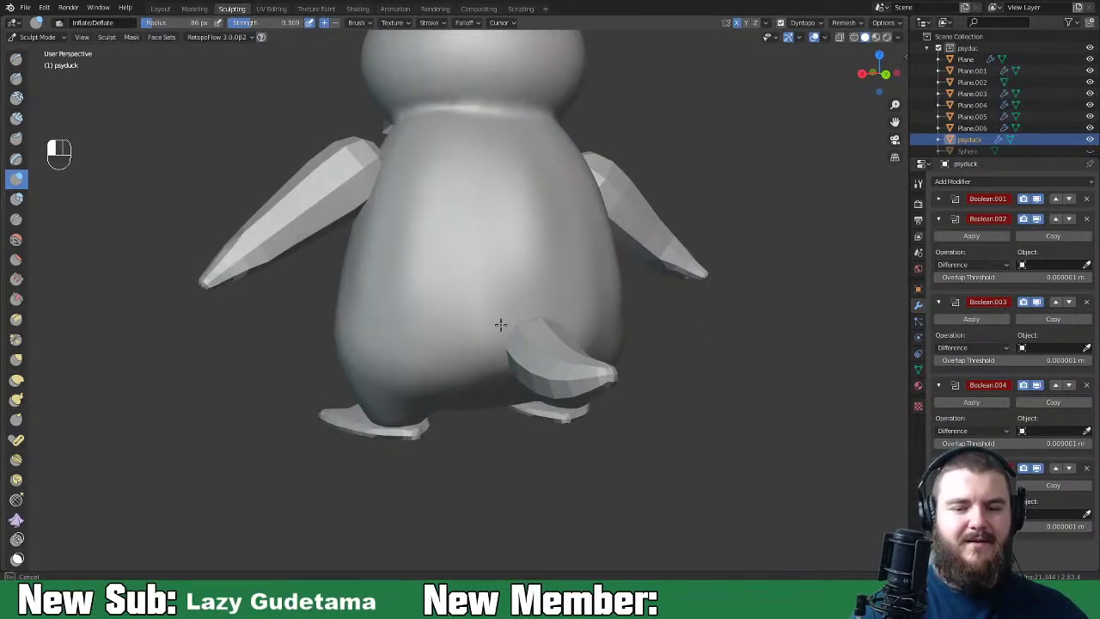
middle_drag(379, 348, 521, 167)
middle_drag(585, 155, 527, 197)
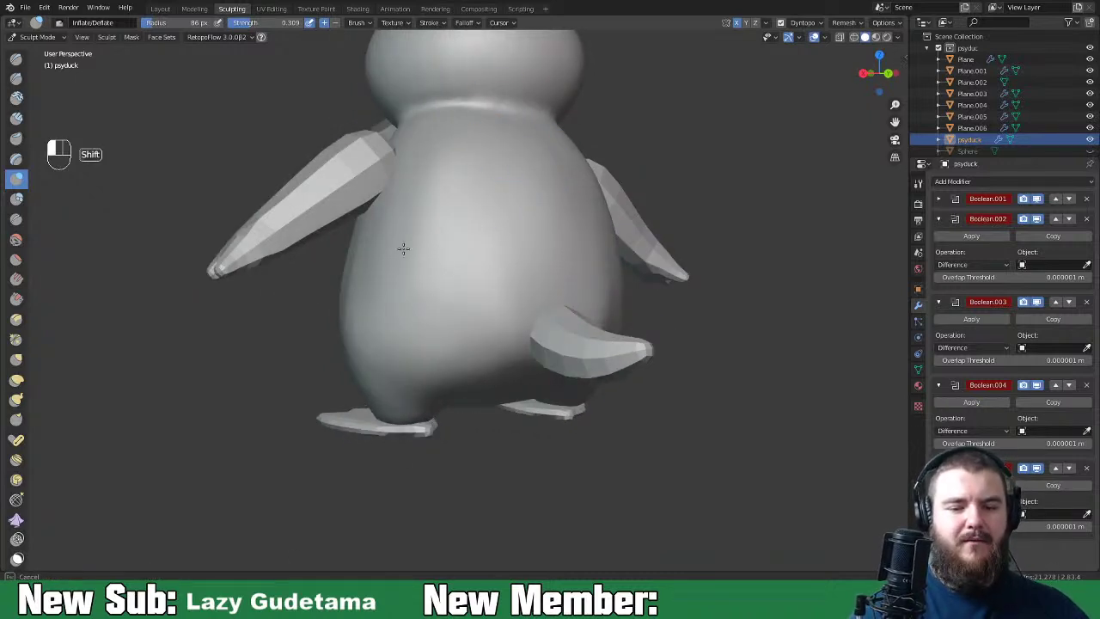
middle_drag(397, 289, 577, 319)
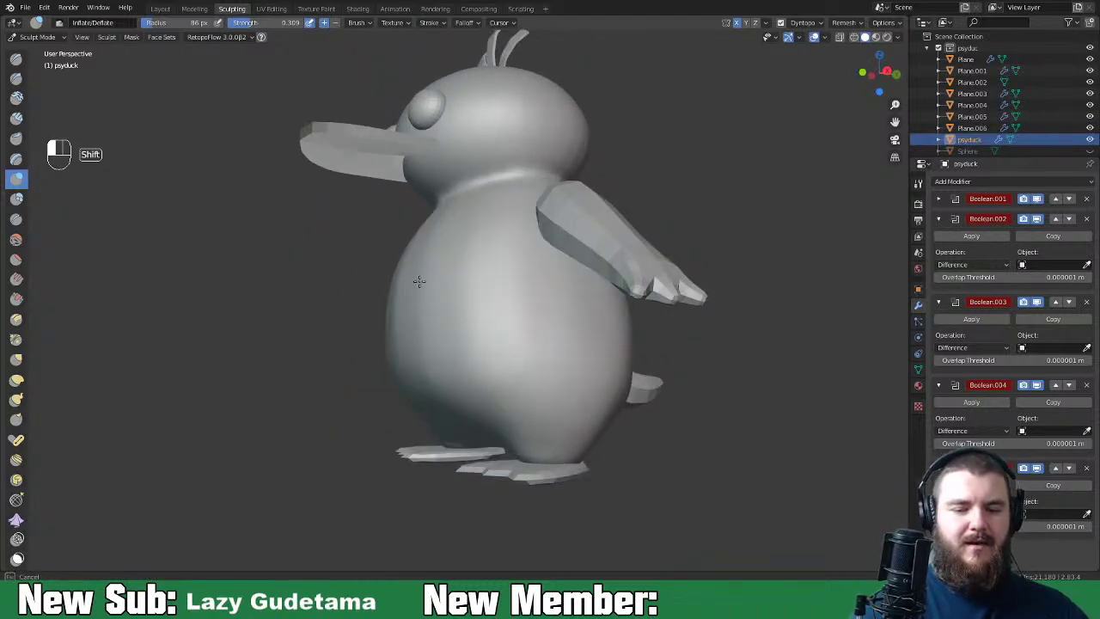
Step: Smooth the belly and the transition from the lower torso into the thighs from the front
middle_drag(456, 344, 428, 257)
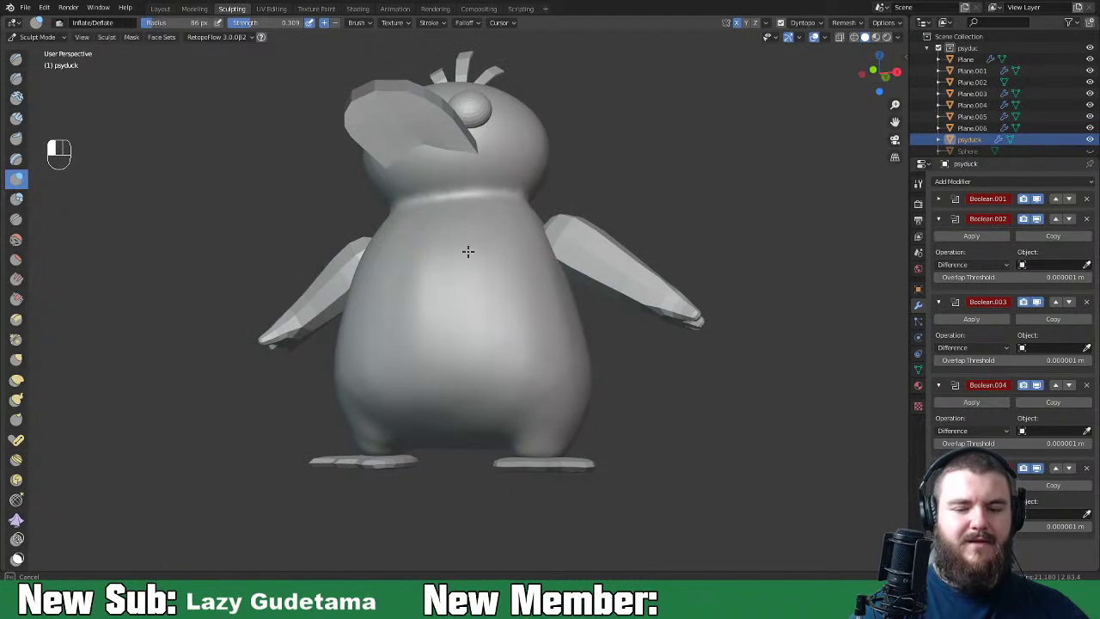
middle_drag(513, 404, 509, 428)
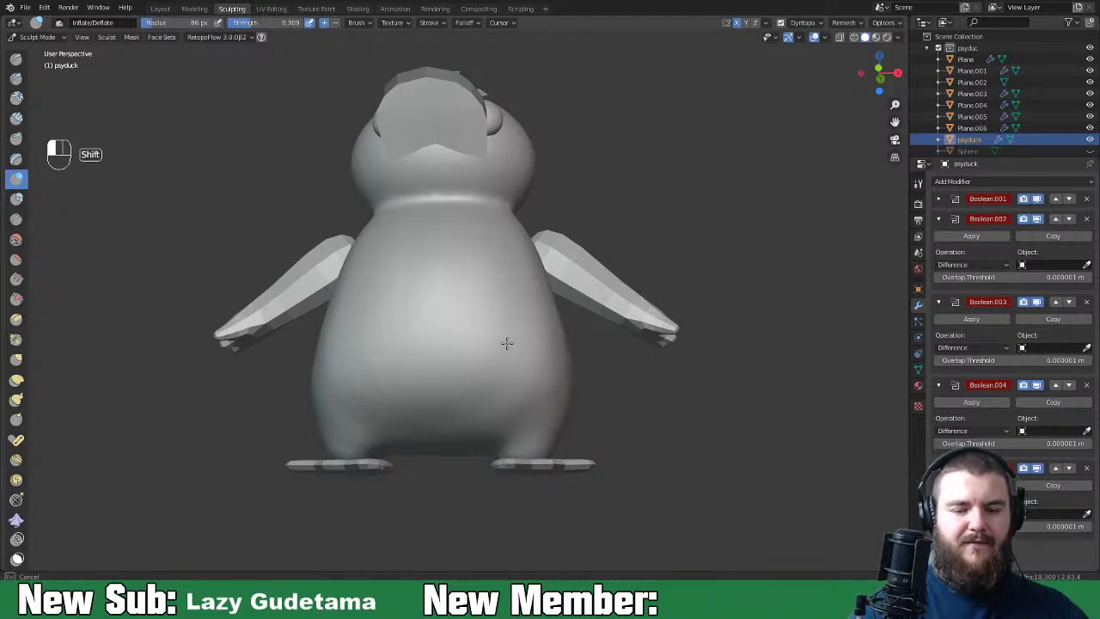
mouse_move(558, 430)
middle_down()
mouse_move(559, 418)
mouse_move(622, 392)
mouse_move(565, 350)
middle_up()
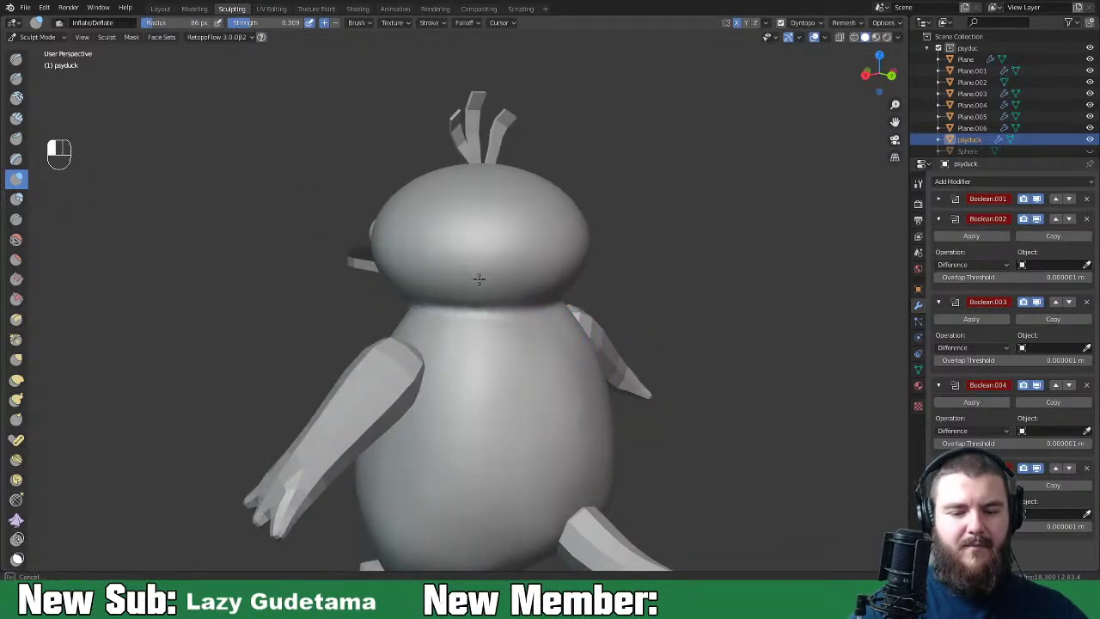
Step: Smooth the head and the crease where it meets the neck, working around the back, sides and front
middle_drag(476, 230, 475, 248)
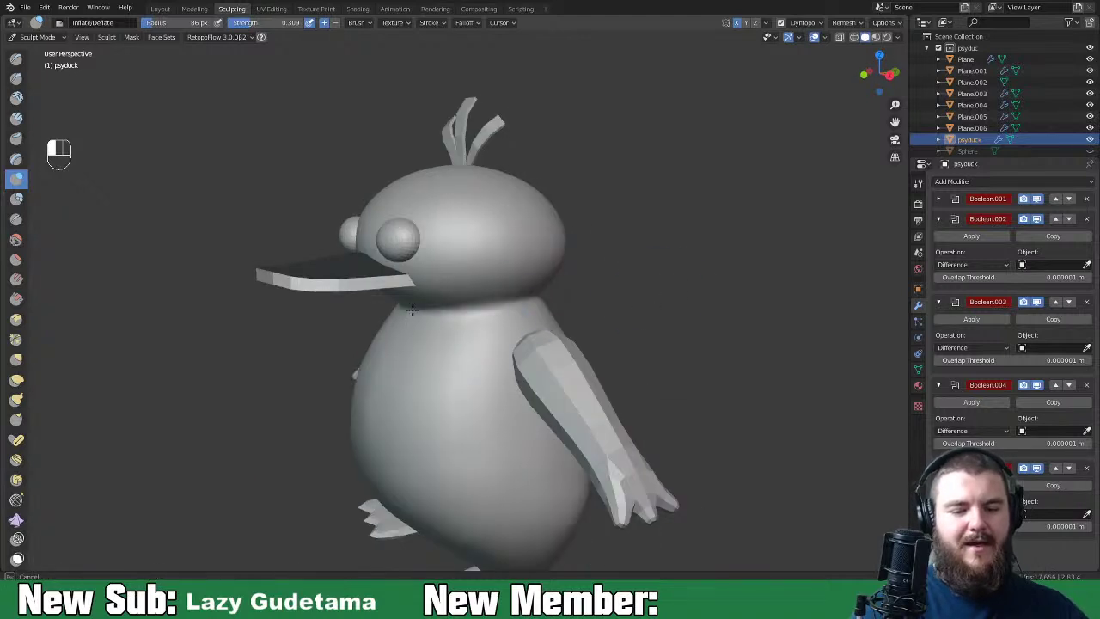
middle_drag(372, 266, 407, 267)
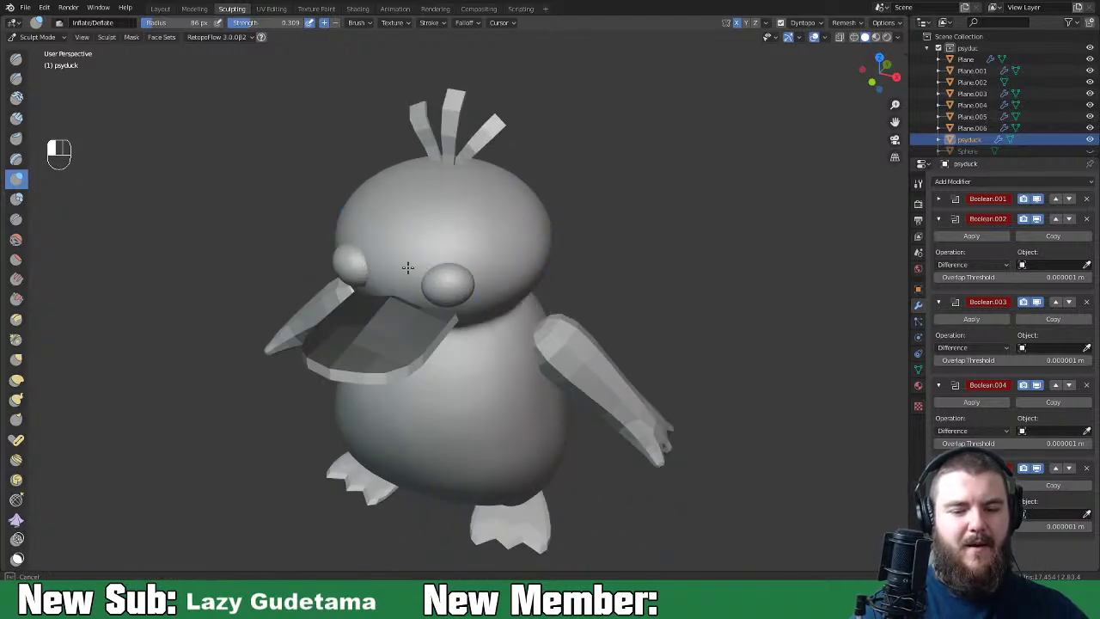
middle_drag(476, 232, 541, 246)
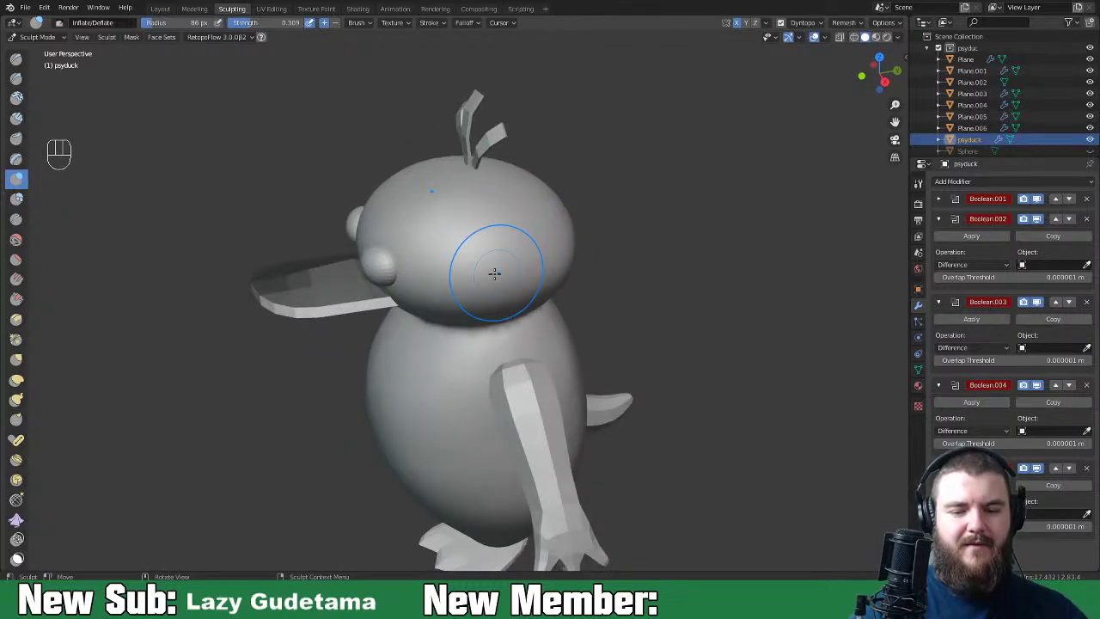
middle_drag(464, 312, 544, 297)
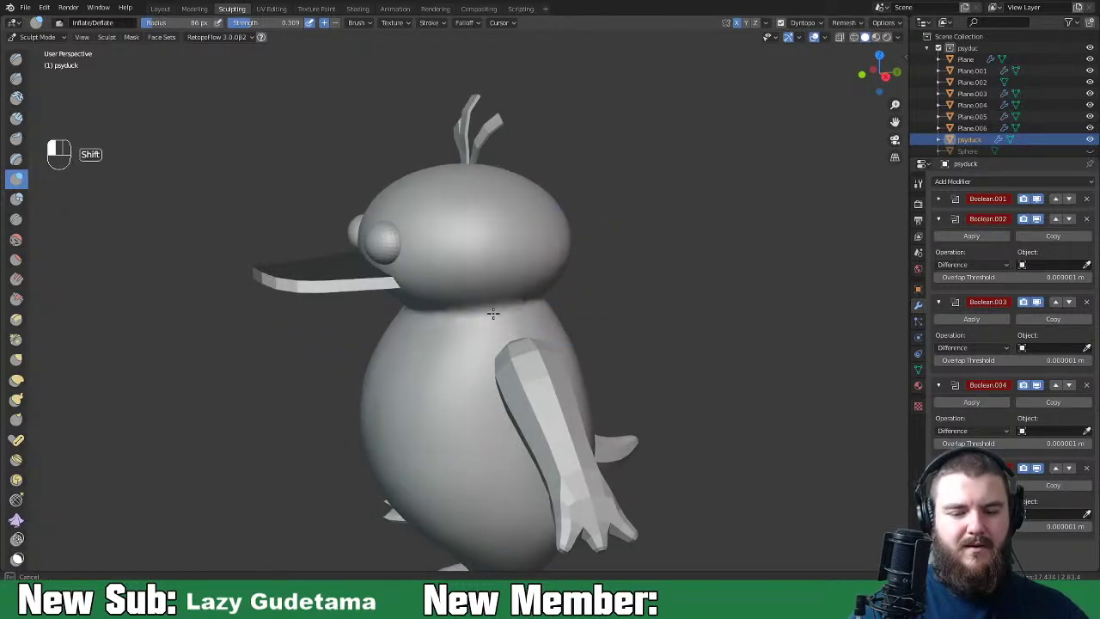
middle_drag(459, 324, 556, 307)
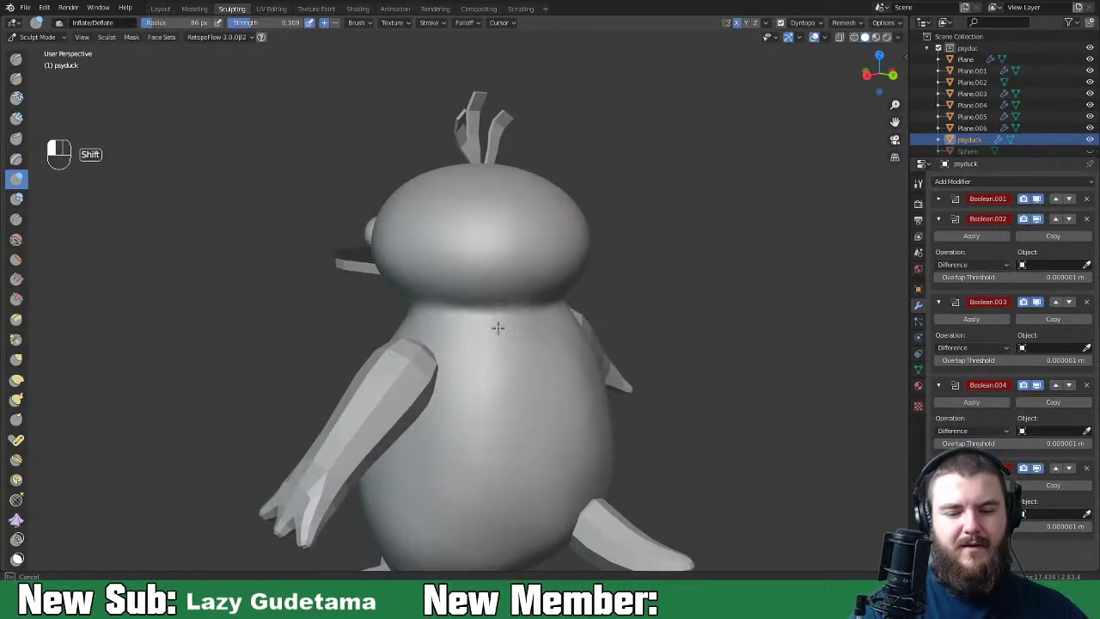
shift+middle_drag(483, 304, 515, 282)
mouse_move(515, 282)
shift+mouse_down()
mouse_move(489, 232)
mouse_move(431, 284)
shift+mouse_up()
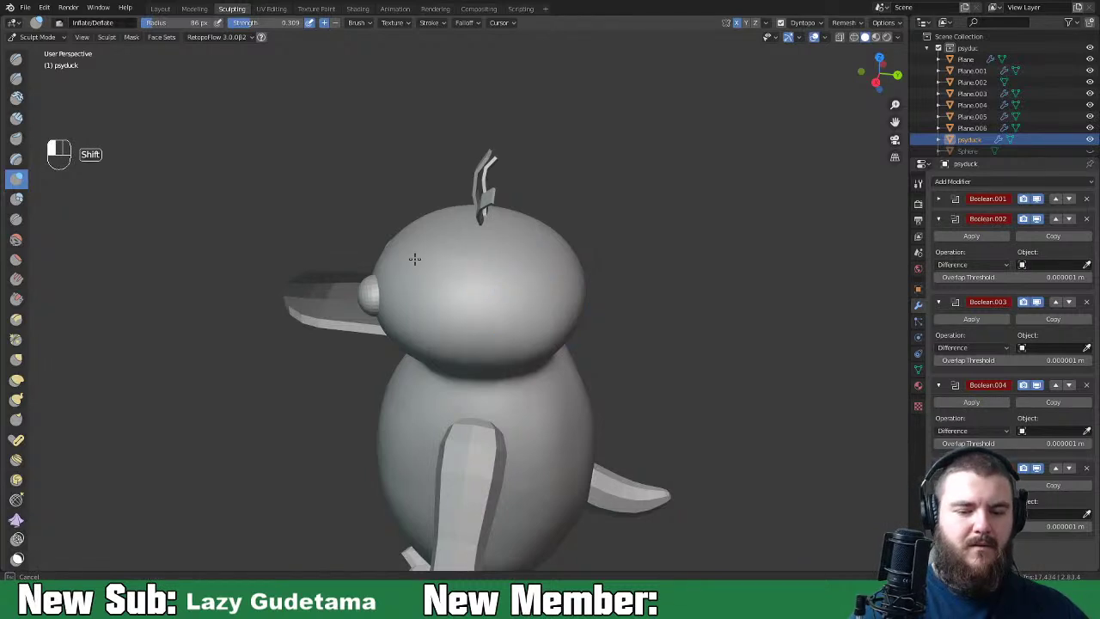
shift+drag(551, 224, 584, 313)
Step: Examine the overall proportions of the whole figure from the front, both from a distance and up close
middle_drag(478, 435, 737, 283)
middle_drag(614, 378, 676, 370)
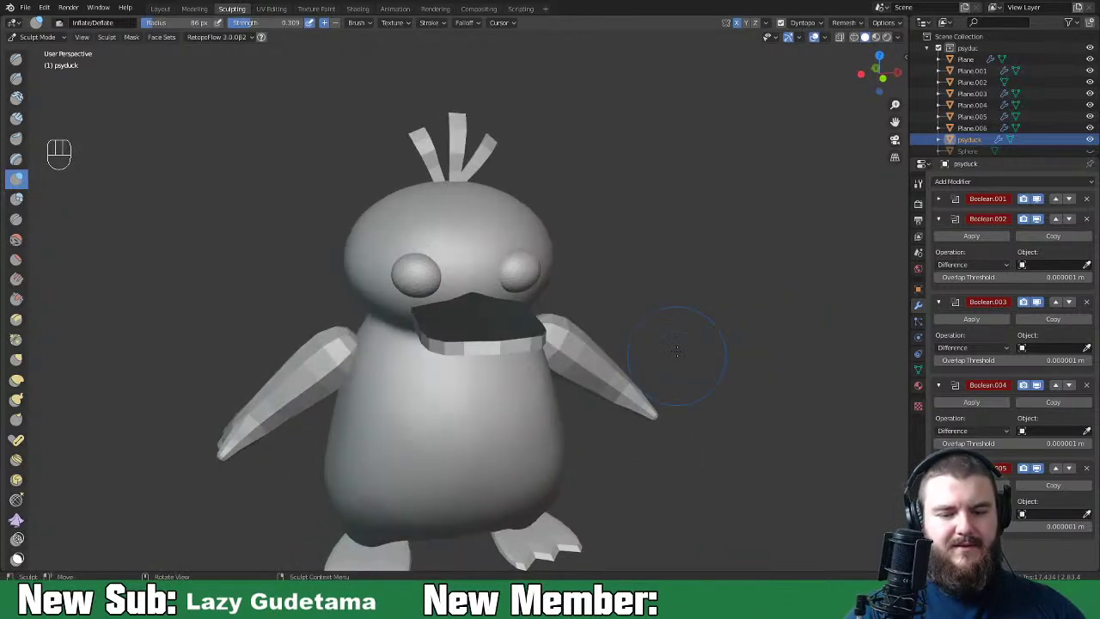
scroll(705, 250, down, 5)
middle_drag(653, 283, 567, 335)
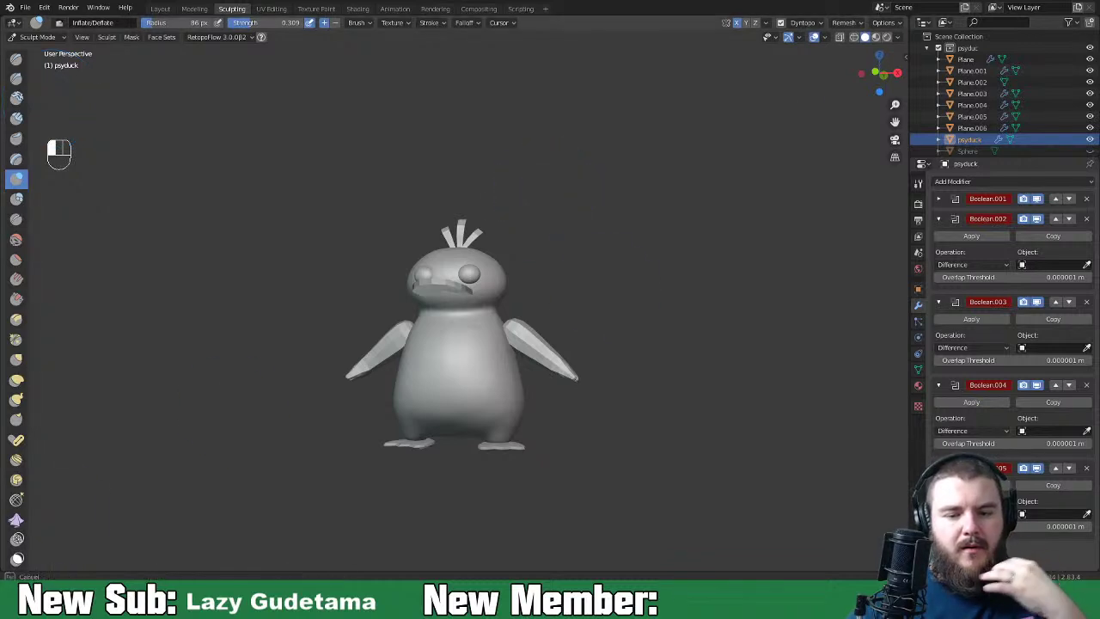
middle_drag(560, 193, 561, 342)
scroll(561, 342, up, 3)
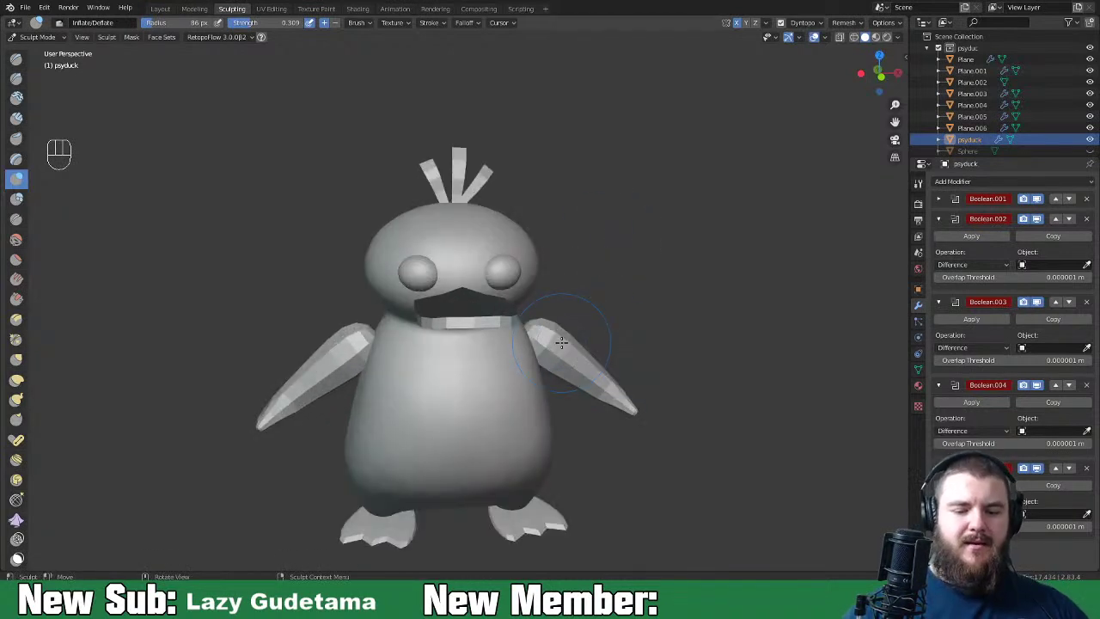
middle_drag(676, 397, 724, 367)
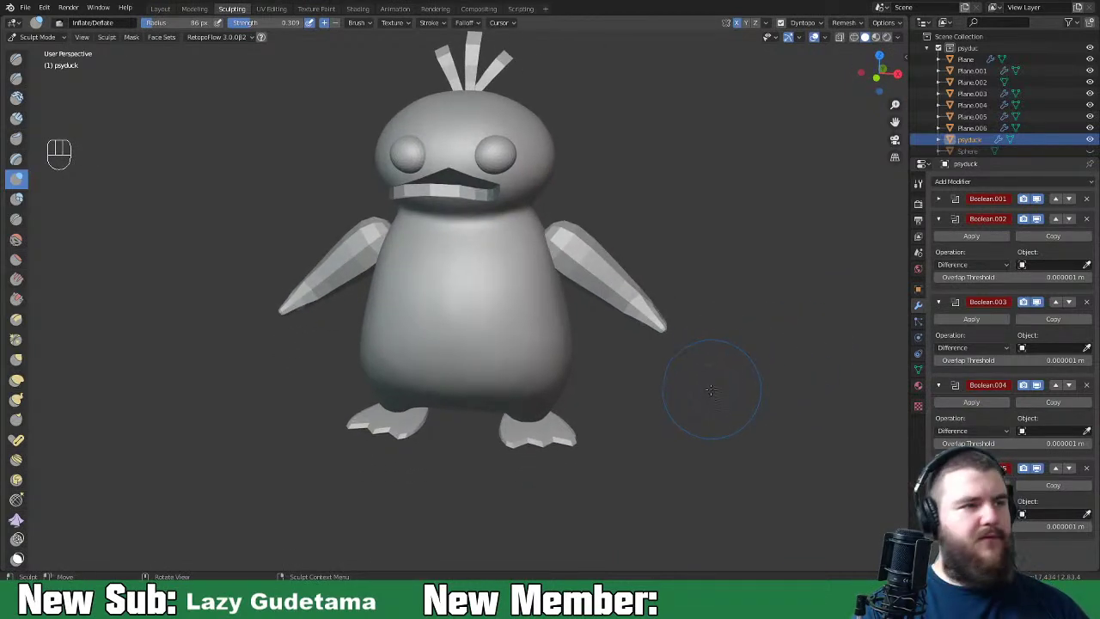
Step: Switch to Object Mode, move the mirrored arms about 0.4 m down the torso and scale them to about 0.93
key(Tab)
key(Tab)
key(ctrl+Tab)
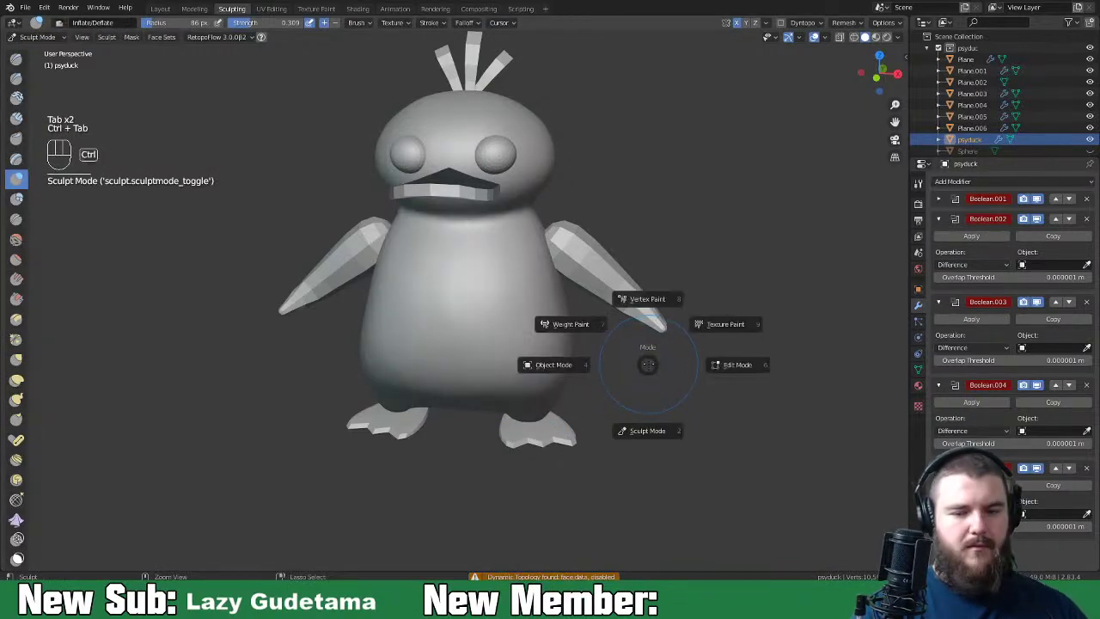
click(564, 375)
click(627, 299)
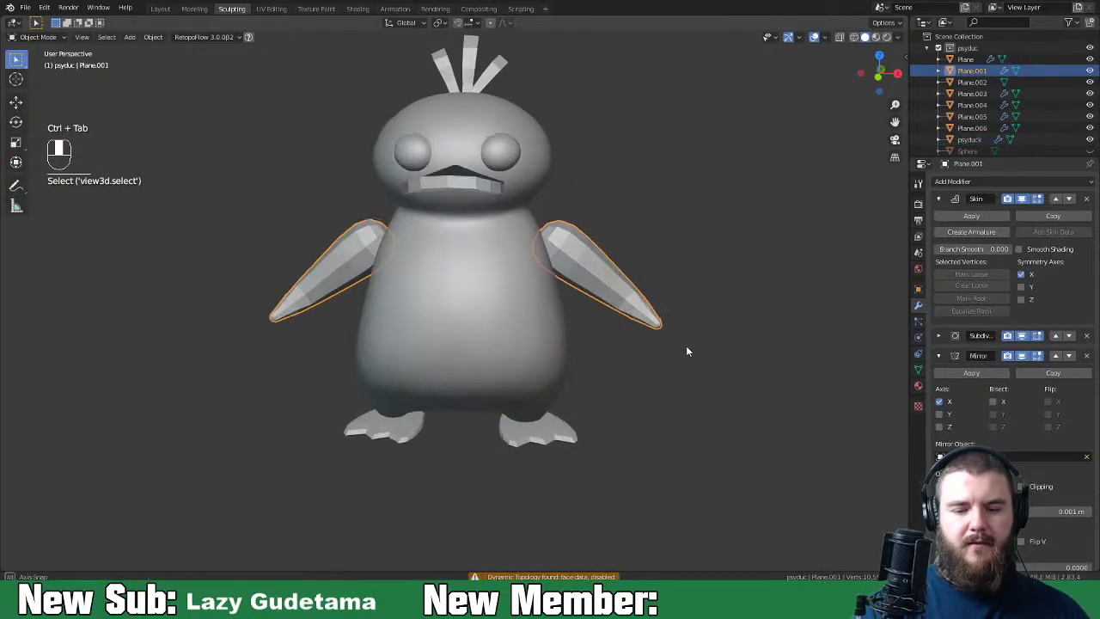
key(KP_1)
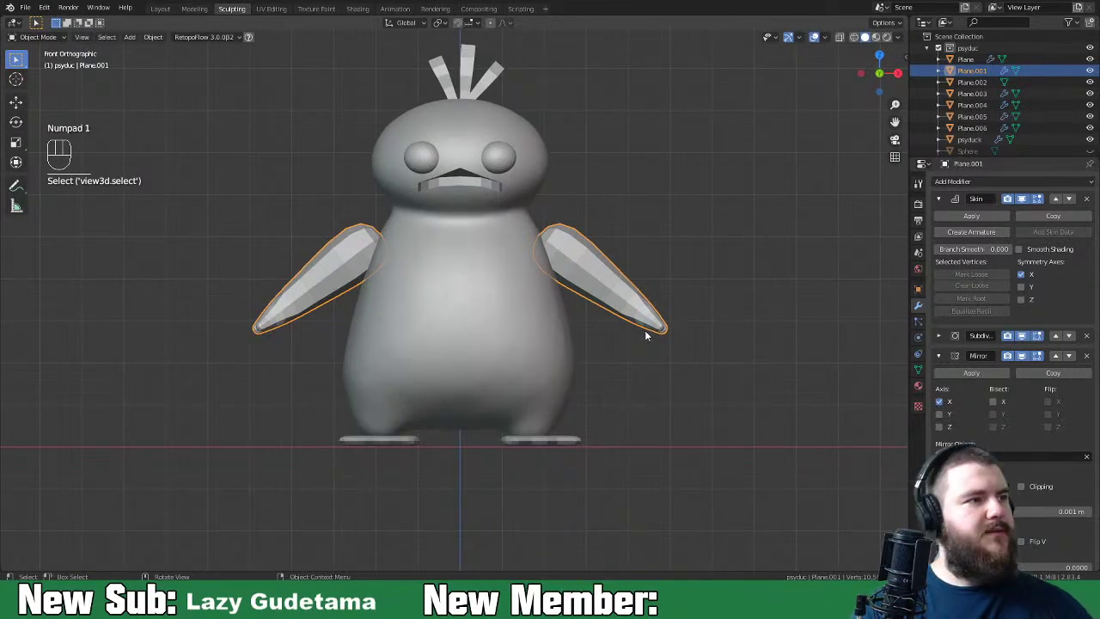
key(g)
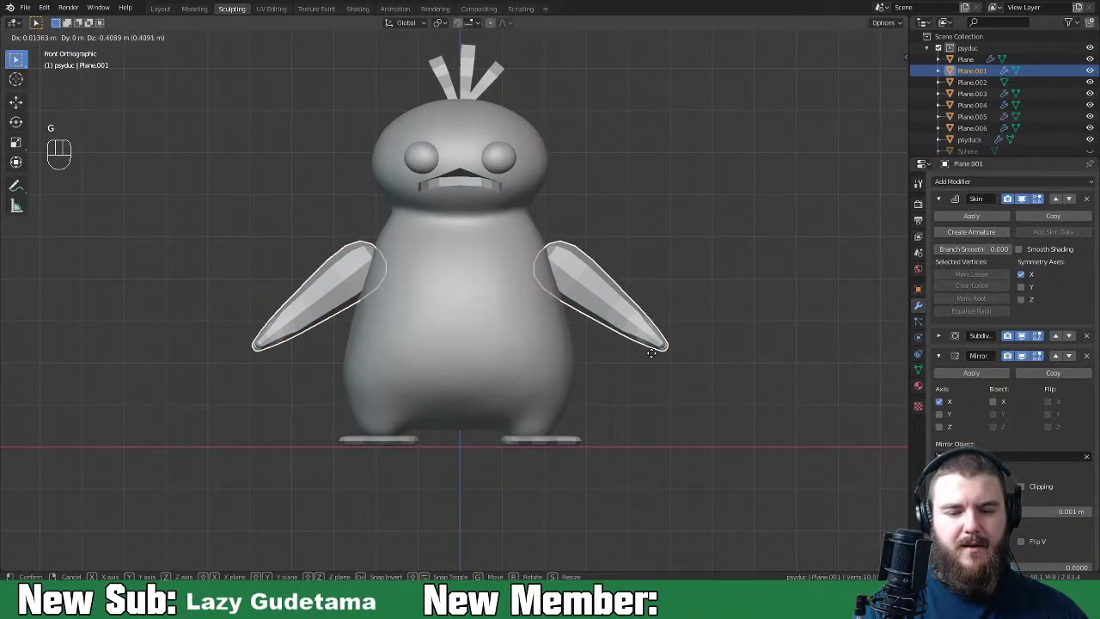
click(653, 356)
key(s)
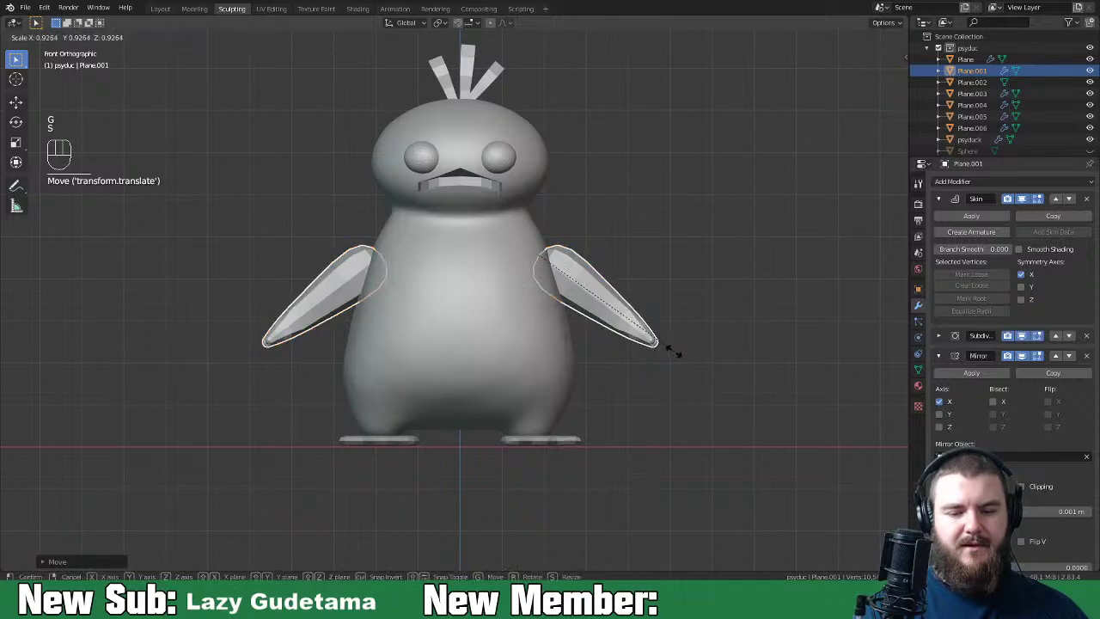
click(673, 346)
Step: Enlarge the arms by a factor of about 1.13 in the right side view and adjust their position on the torso
middle_drag(673, 345, 633, 375)
key(KP_3)
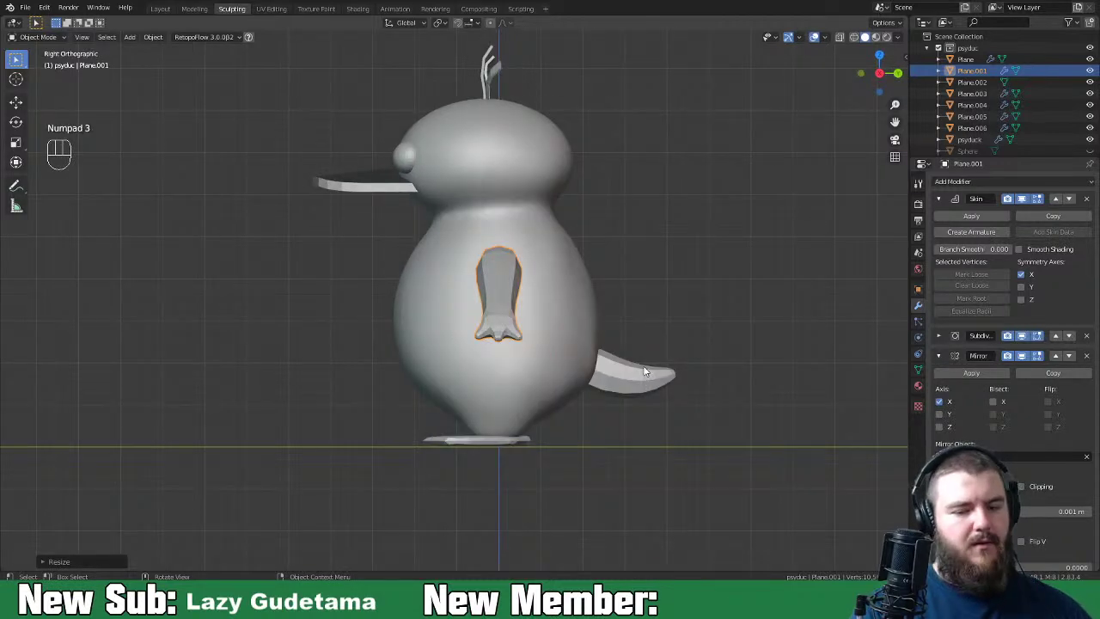
key(s)
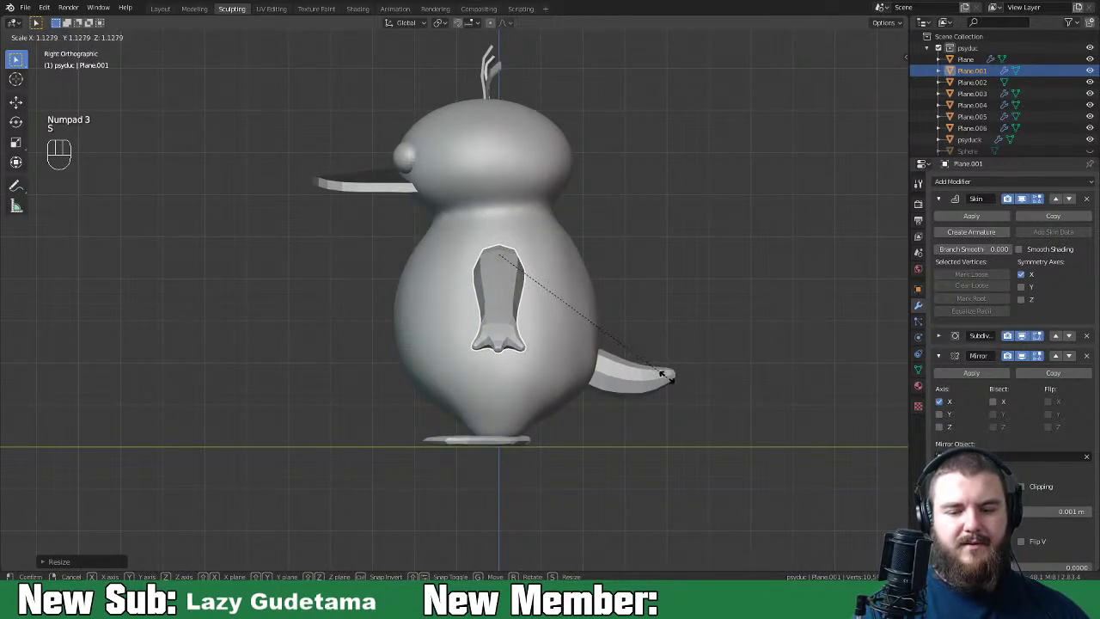
key(g)
click(655, 366)
middle_drag(655, 366, 762, 350)
Step: Try rotating the arms about 125° up beside the head in the front view, and rotate them back down
key(KP_1)
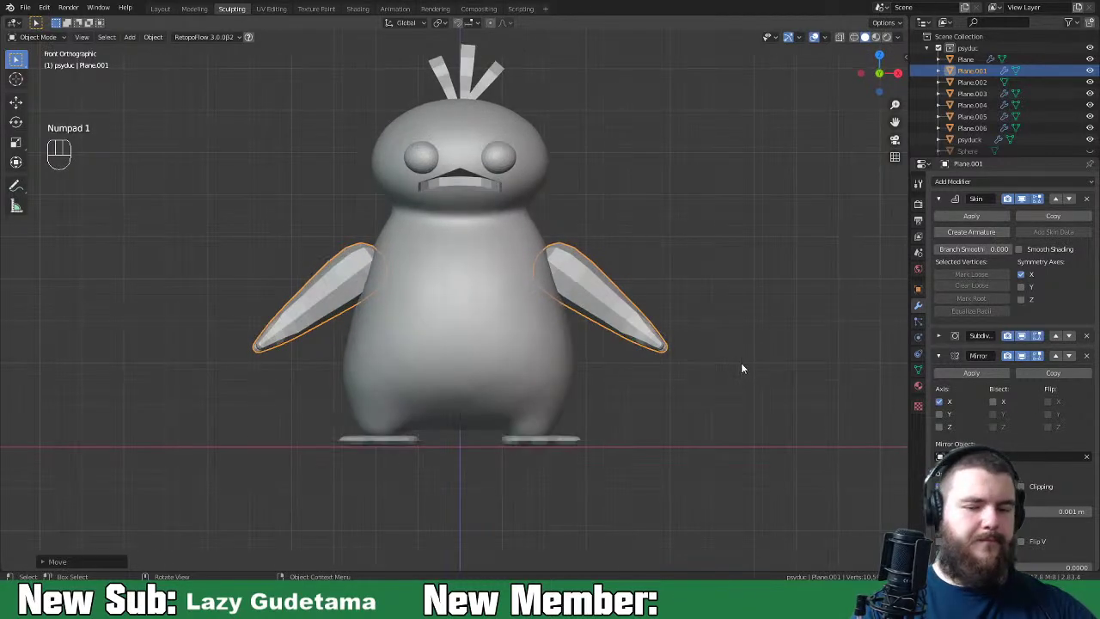
key(r)
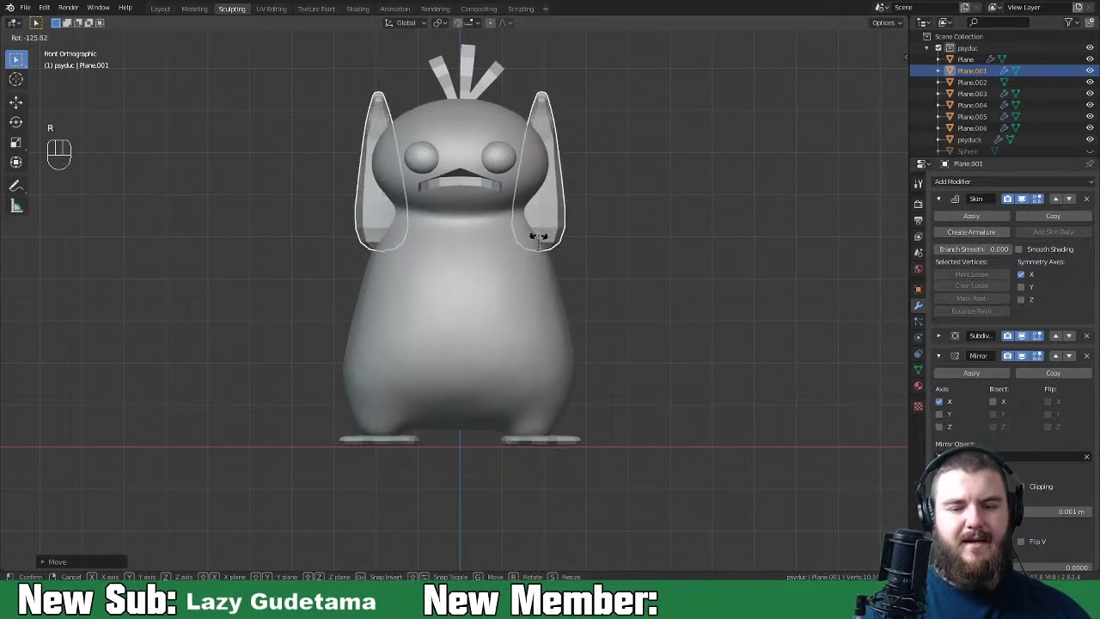
click(537, 240)
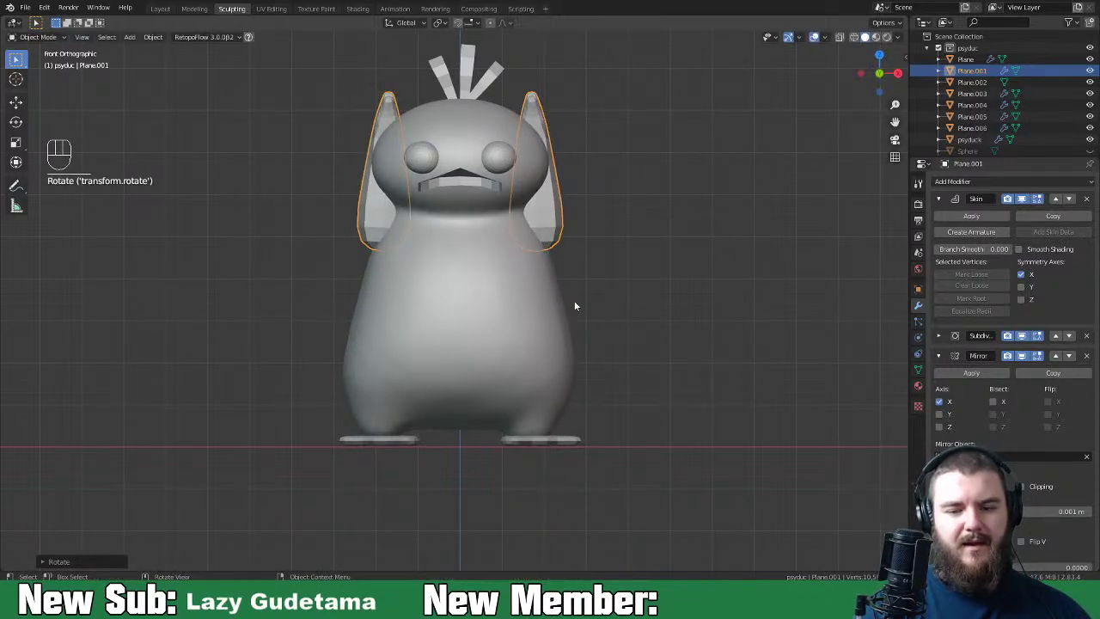
key(r)
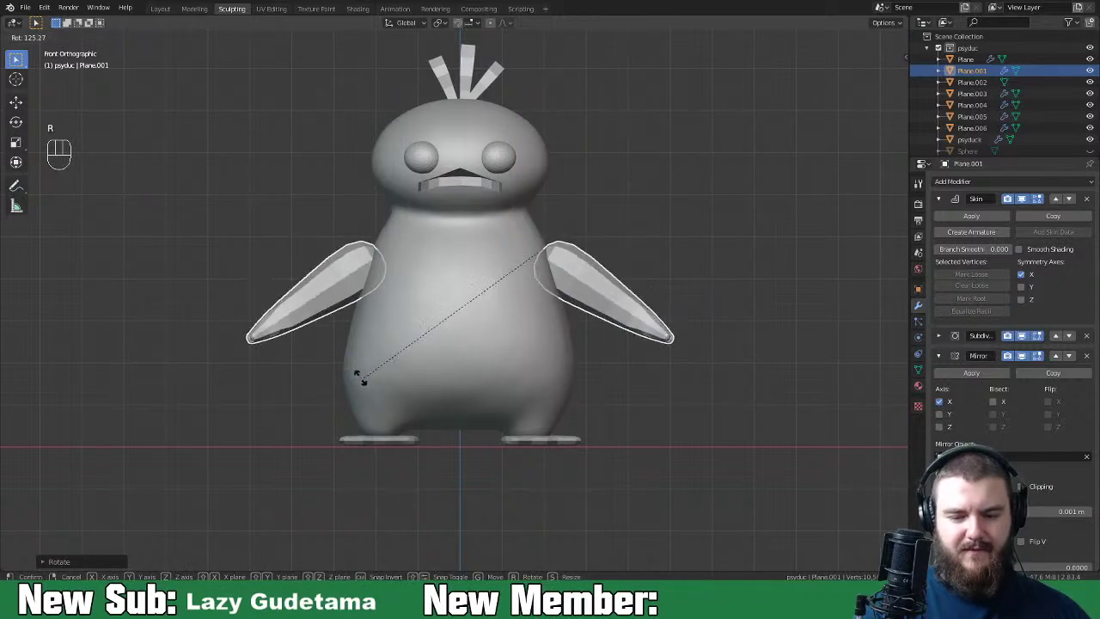
click(378, 331)
Step: Rotate the arms slightly outward from the body
middle_drag(445, 345, 545, 328)
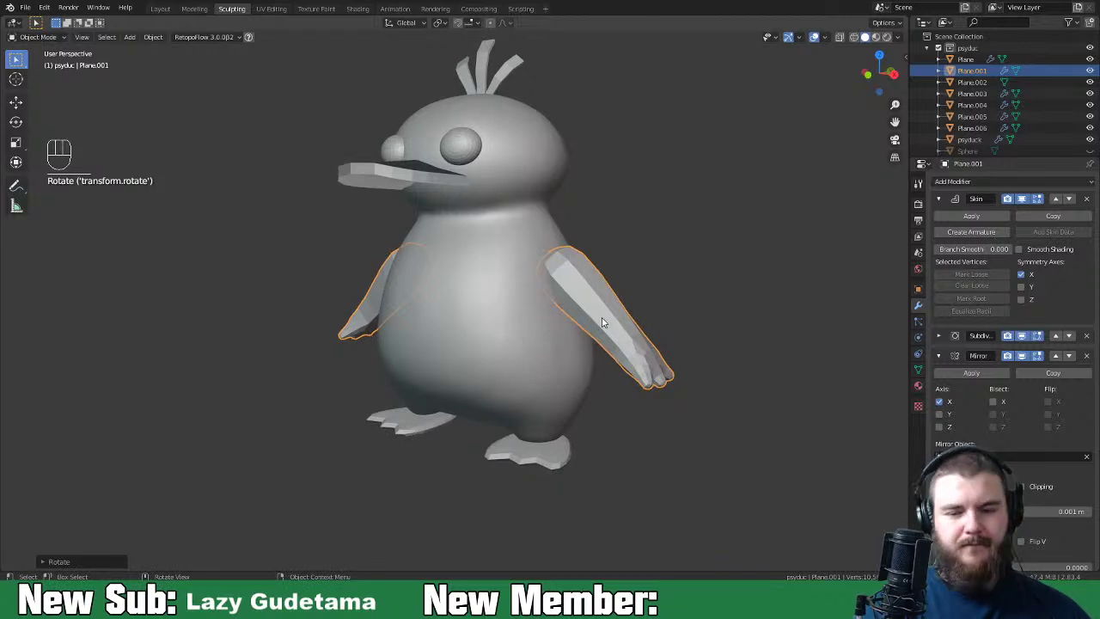
middle_drag(625, 311, 702, 300)
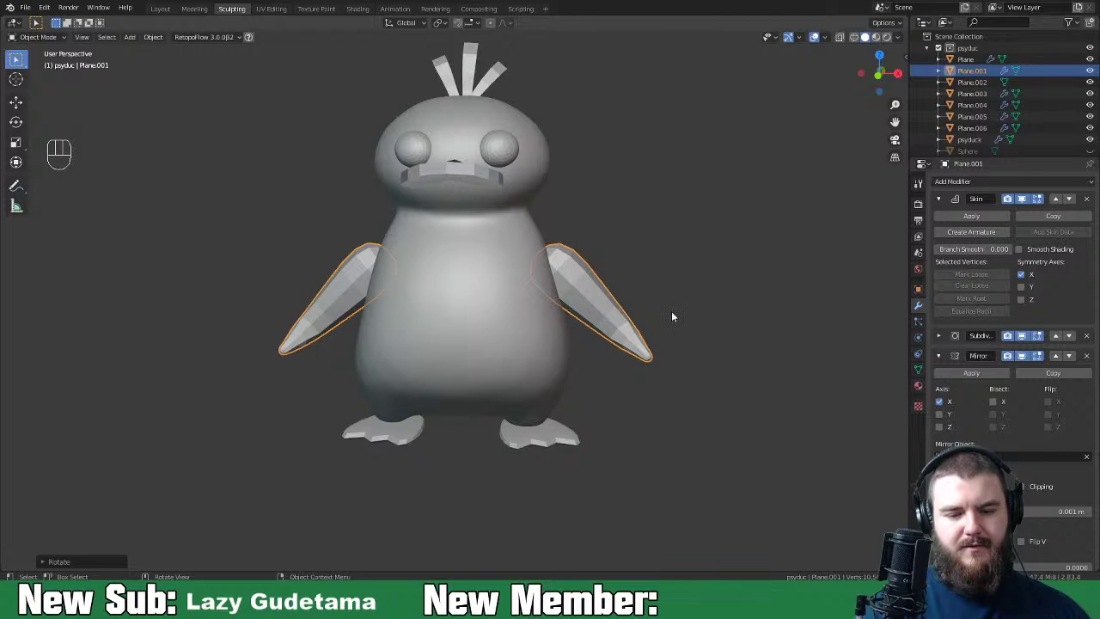
key(r)
click(688, 291)
Step: Set the body's Boolean.001 modifier to Union and pick the arms as its object
middle_drag(688, 290, 514, 336)
click(514, 337)
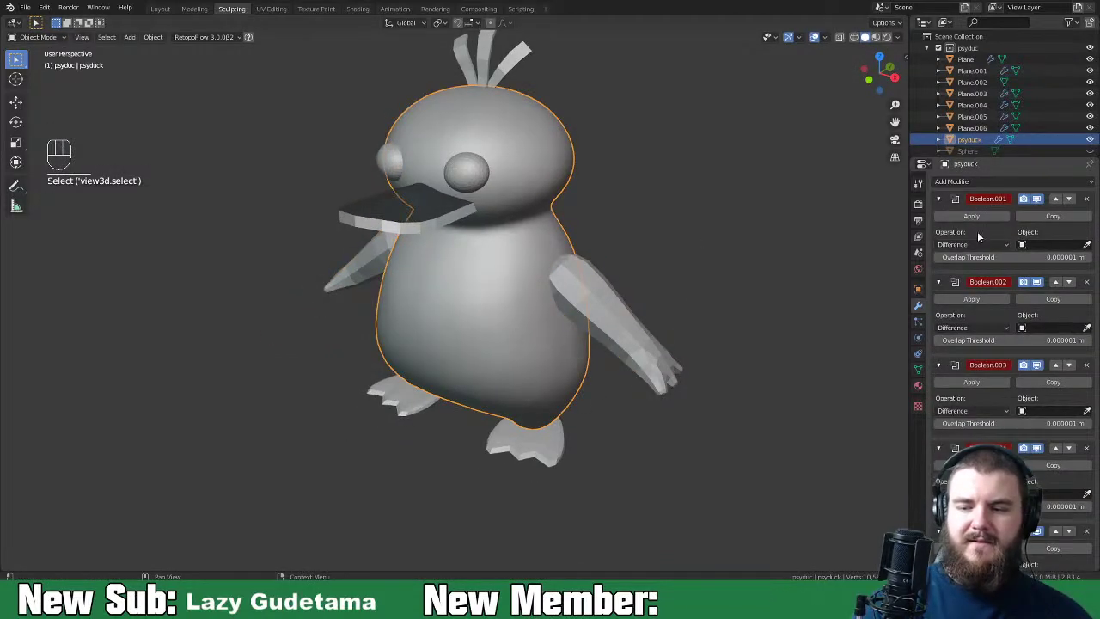
click(971, 244)
click(978, 259)
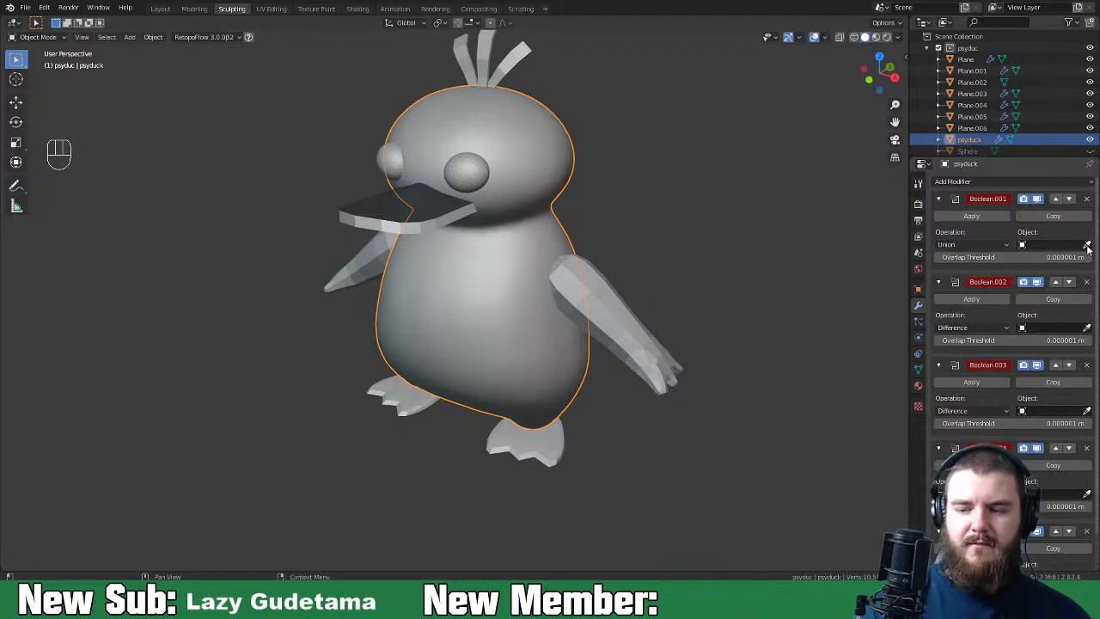
click(671, 328)
middle_drag(703, 352, 666, 354)
Step: Rotate the arms slightly higher and check their placement in the side and front views
click(641, 331)
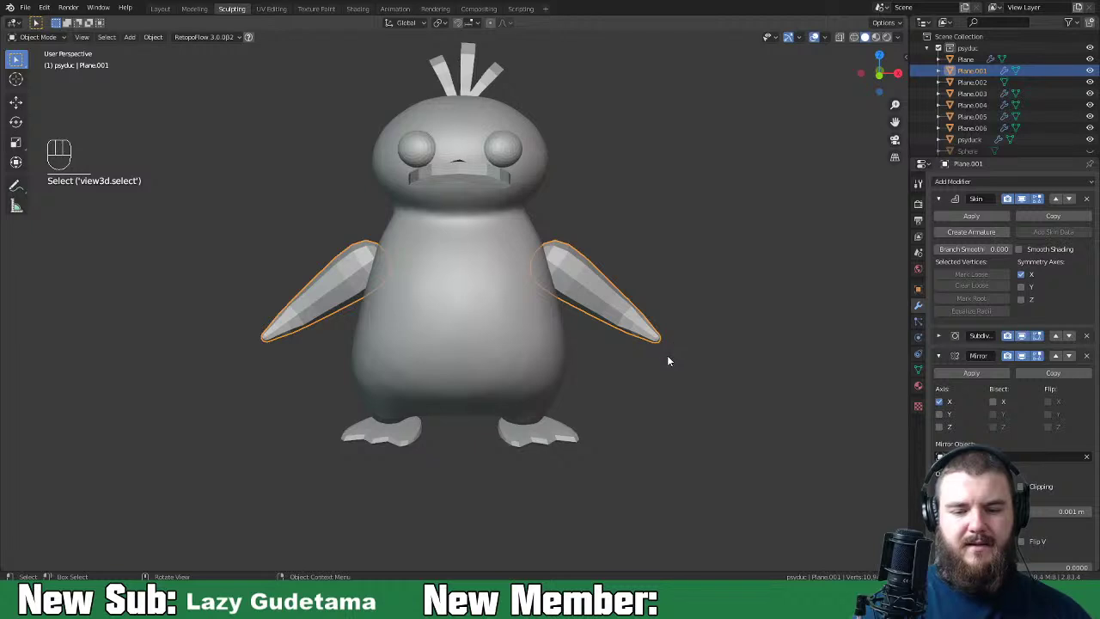
key(r)
click(667, 343)
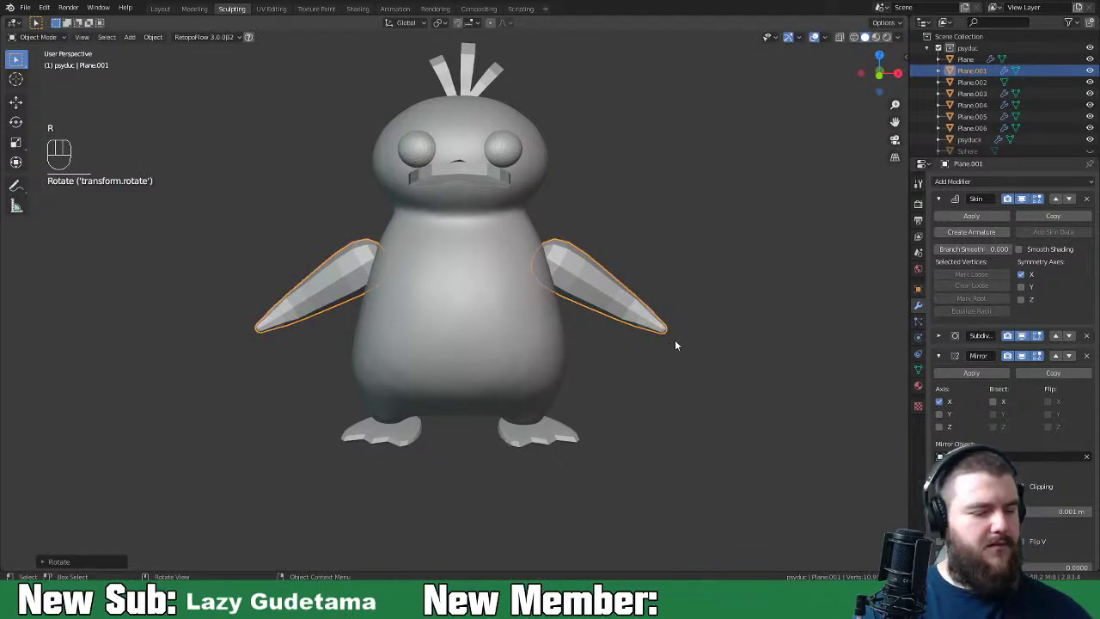
key(KP_3)
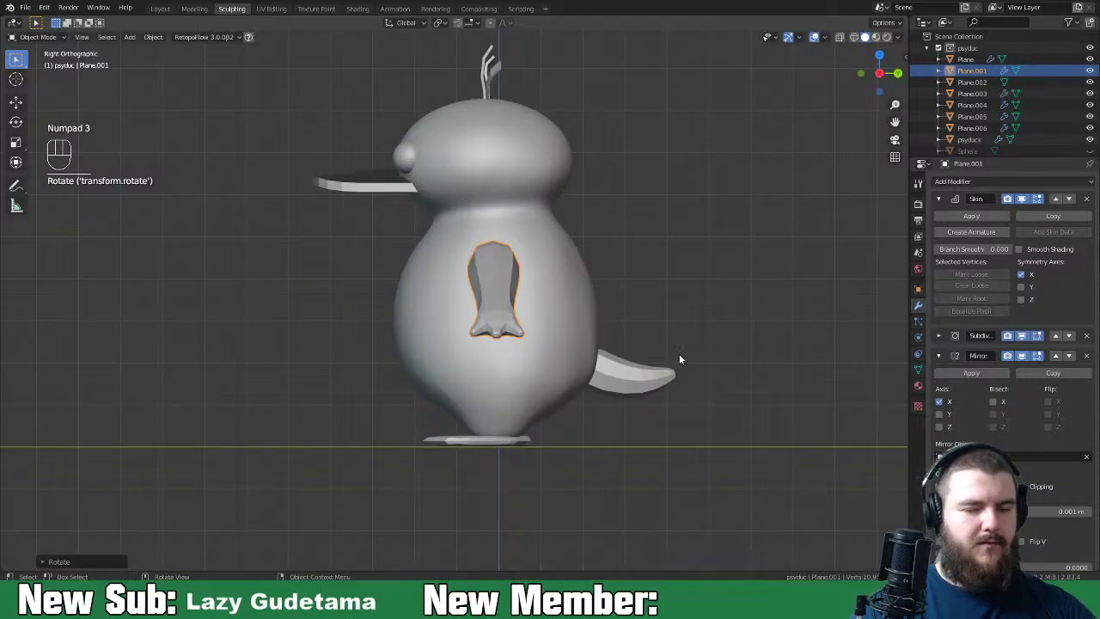
middle_drag(657, 366, 650, 396)
key(KP_1)
key(KP_1)
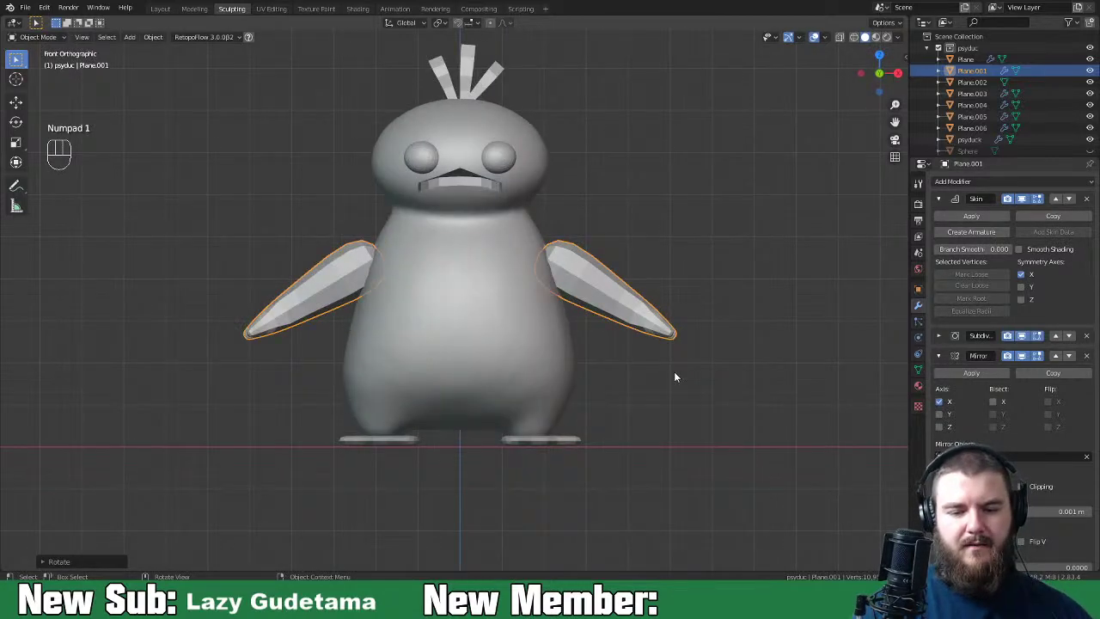
Step: Nudge and slightly rotate the arms in the front view so their upper ends sit inside the body's shoulders
key(g)
click(668, 365)
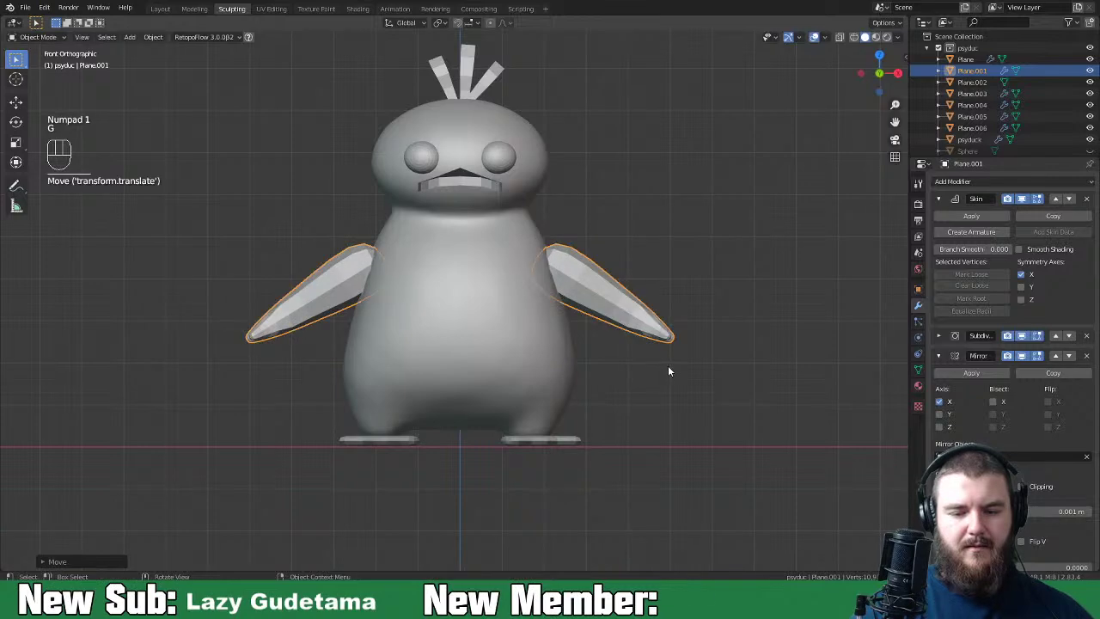
key(r)
click(683, 358)
key(g)
click(679, 364)
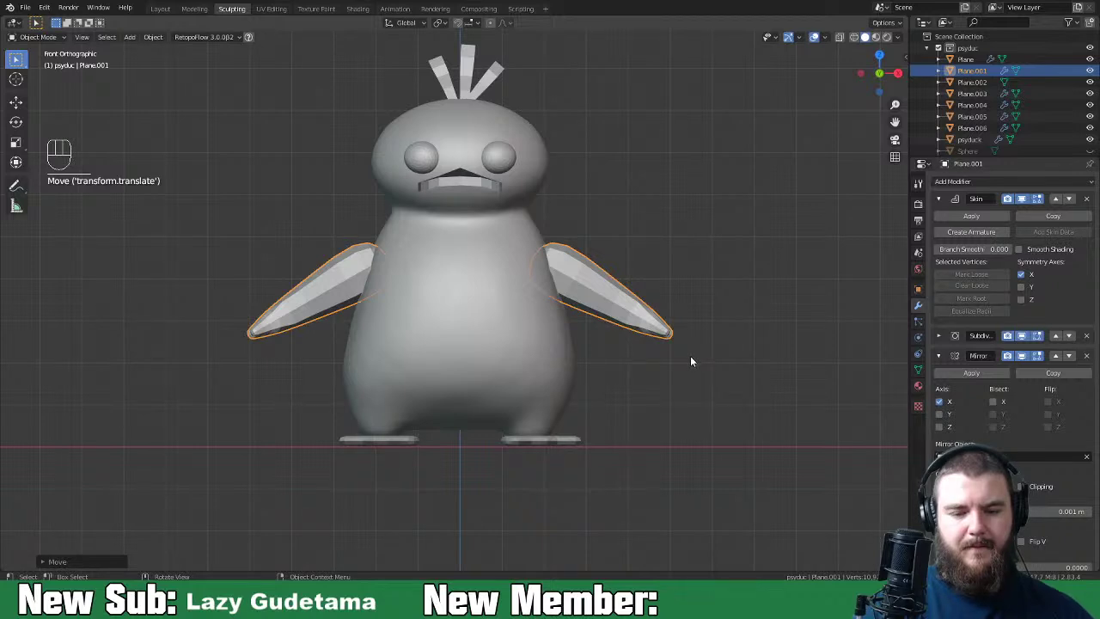
key(g)
click(697, 361)
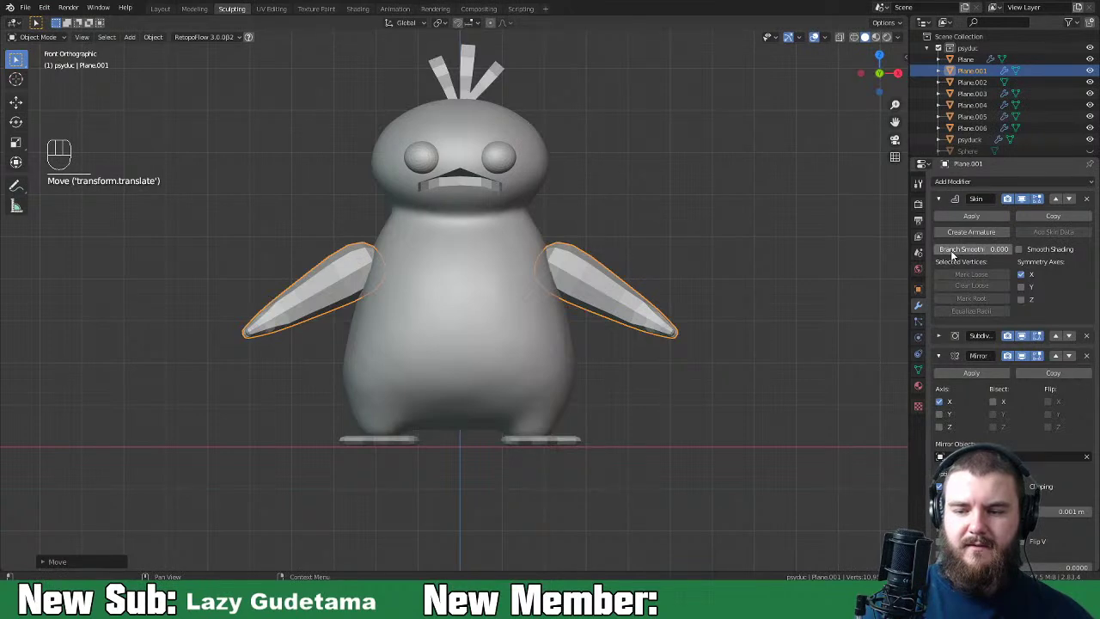
Step: Apply the body's Boolean.001 union with the arms and hide the separate arm object Plane.001
shift+click(561, 361)
click(971, 215)
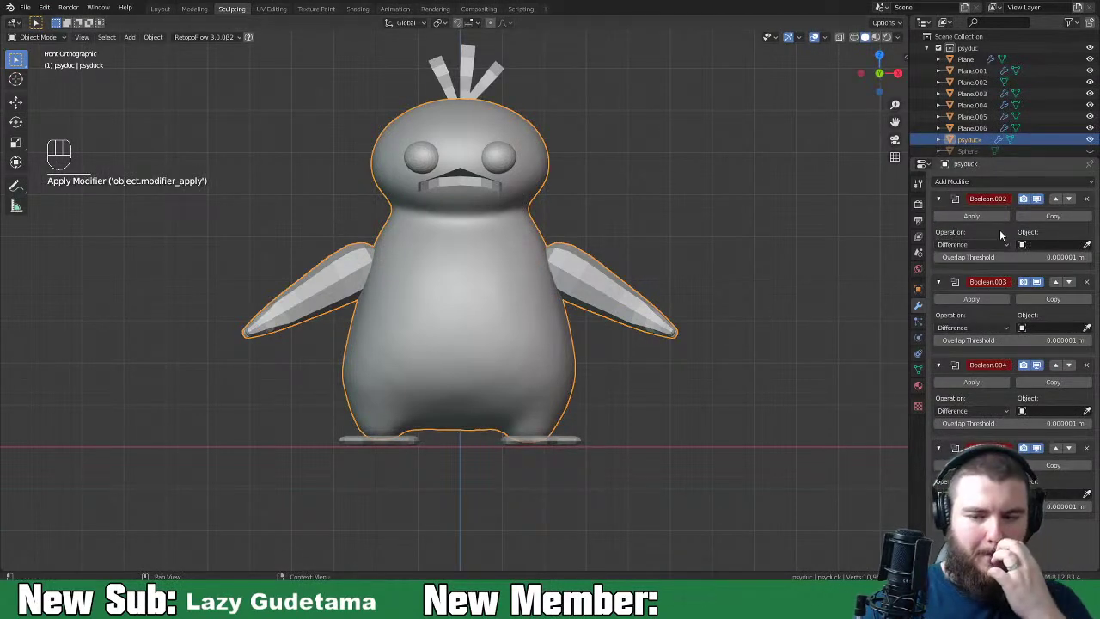
middle_drag(659, 389, 627, 406)
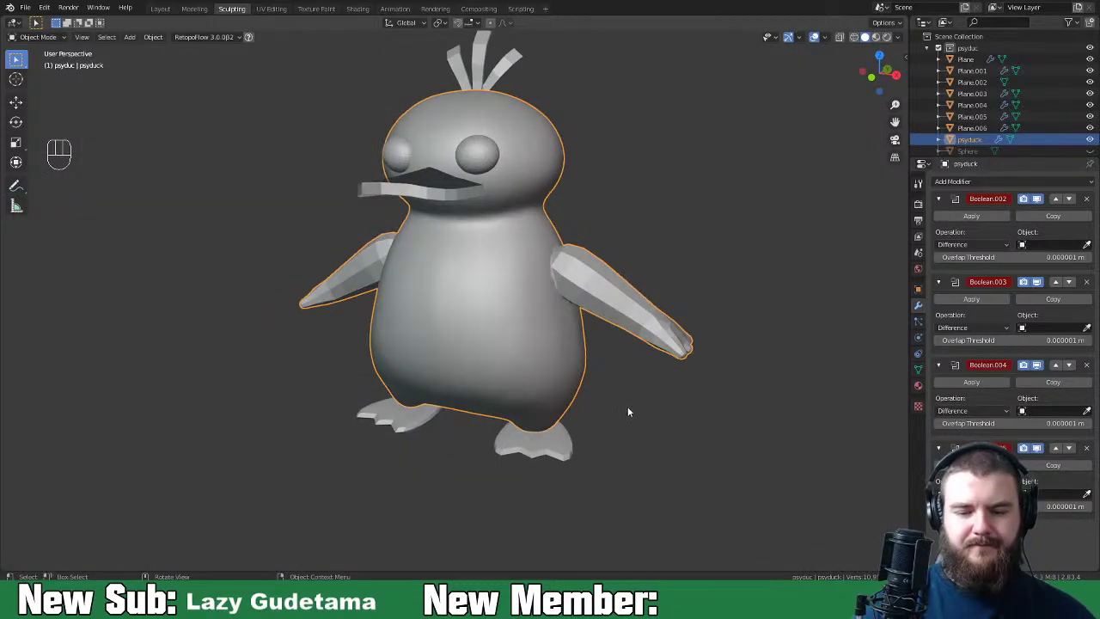
click(675, 344)
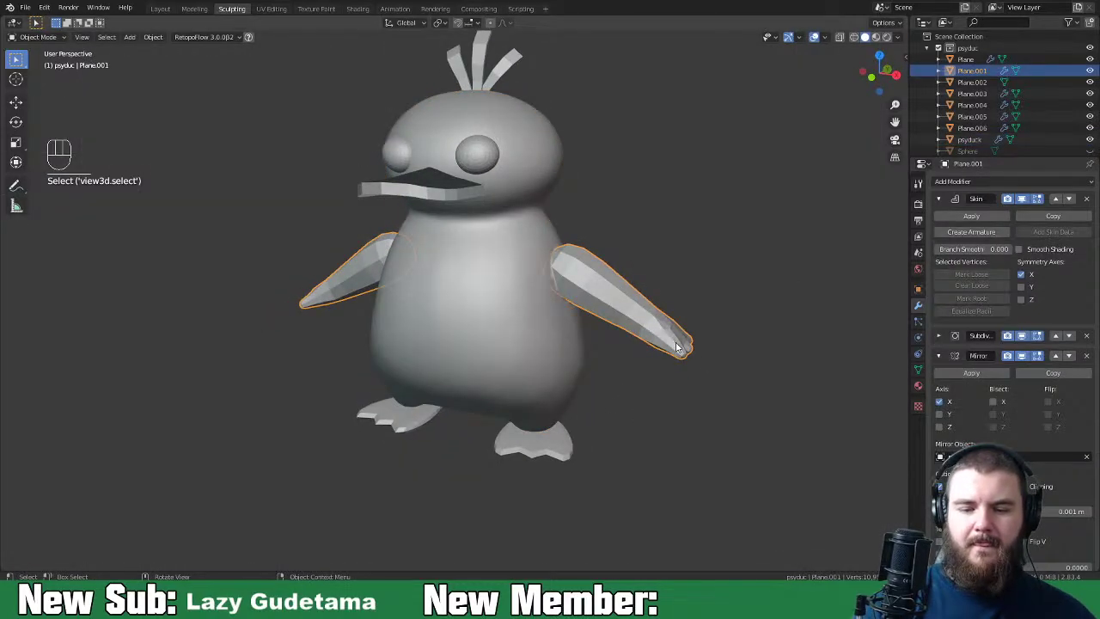
key(h)
click(650, 327)
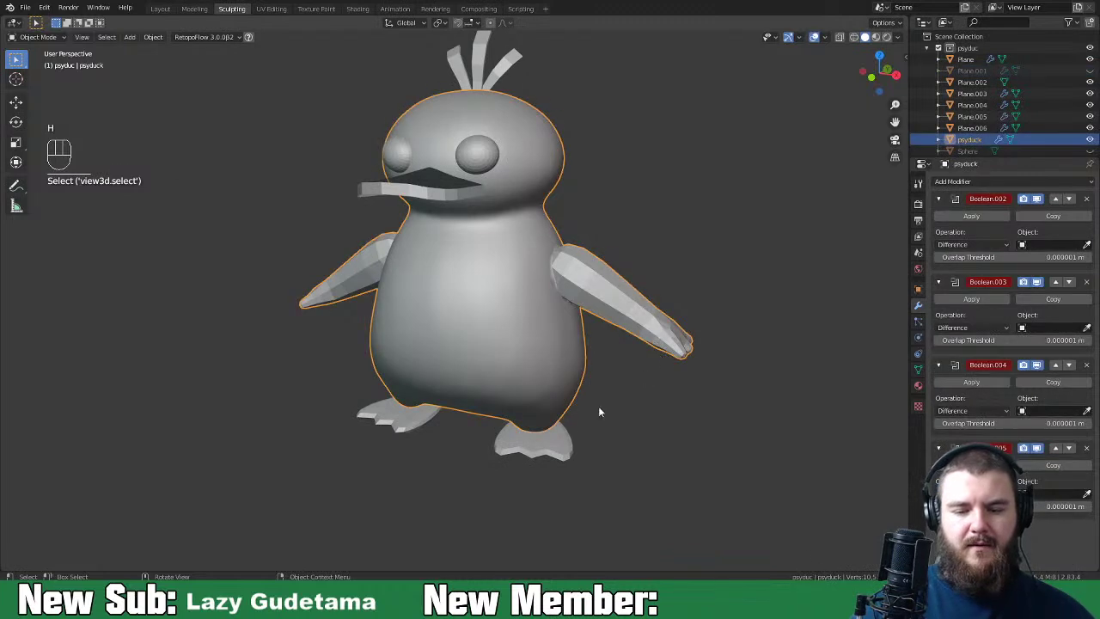
Step: Put the body in Sculpt Mode, save the file, and enable Dyntopo despite the vertex data warning
key(ctrl+Tab)
click(683, 366)
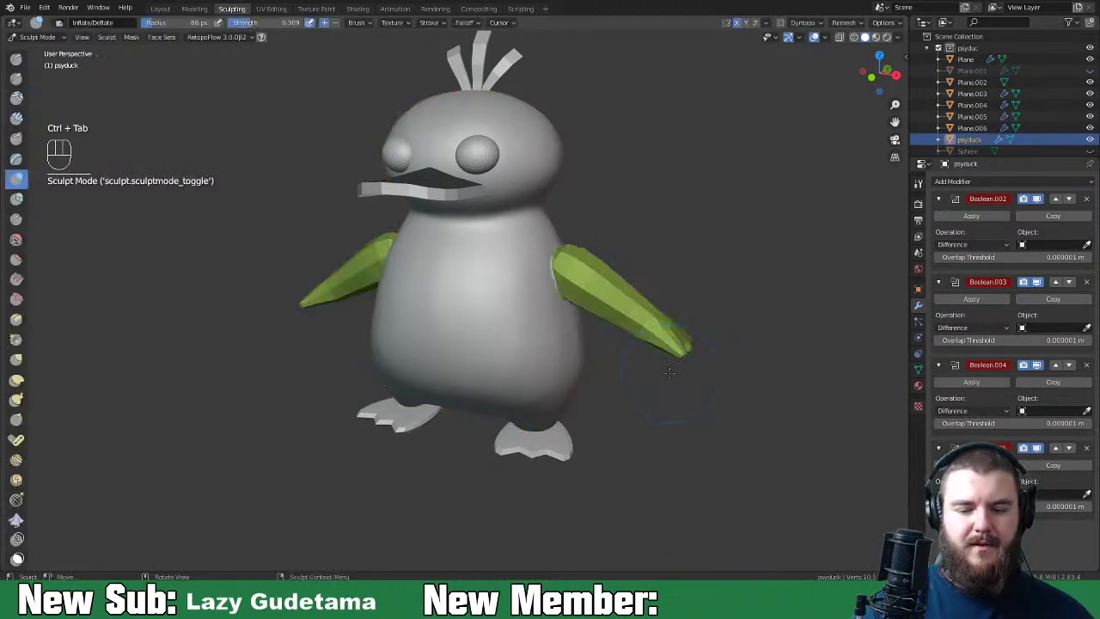
key(ctrl+s)
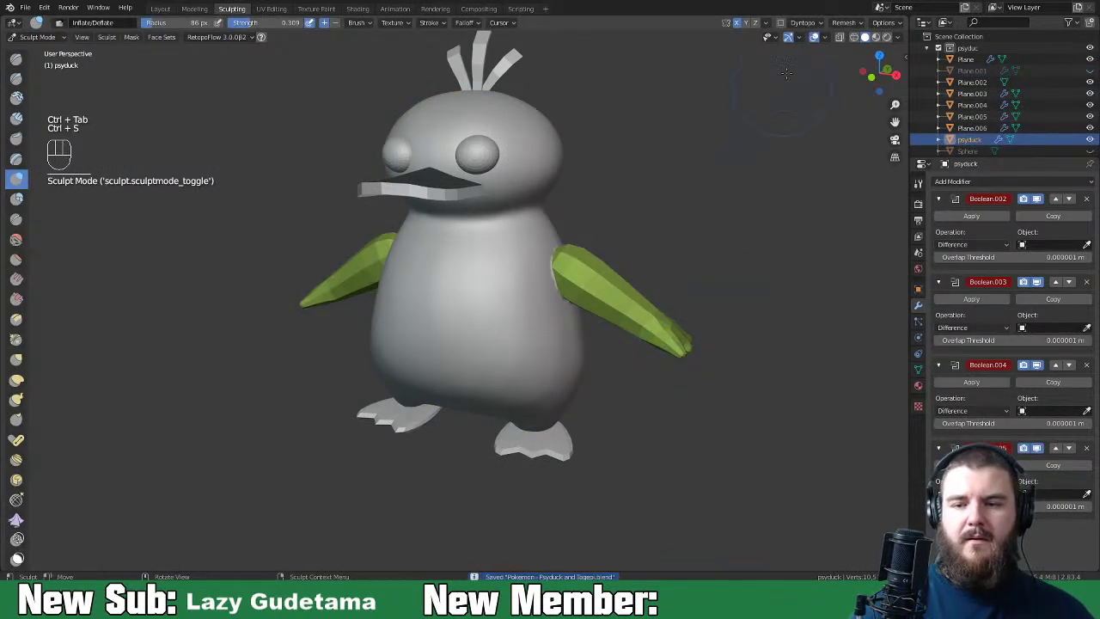
click(780, 22)
click(785, 57)
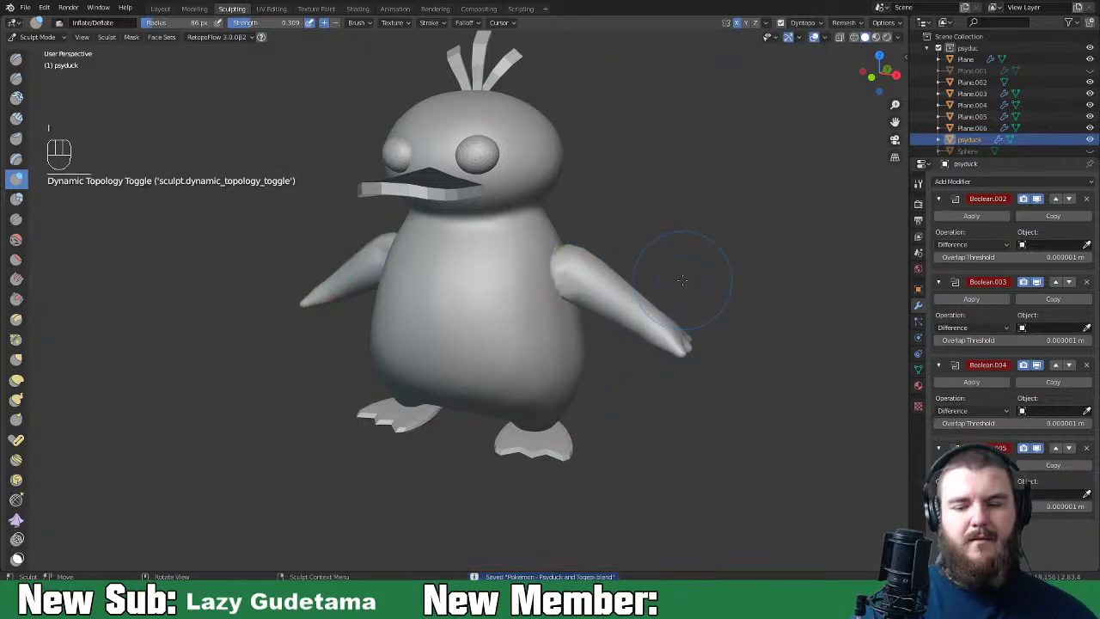
Step: Set the brush radius to 59 px and smooth the front of the arm and its seam with the body
scroll(569, 296, up, 3)
scroll(570, 295, down, 2)
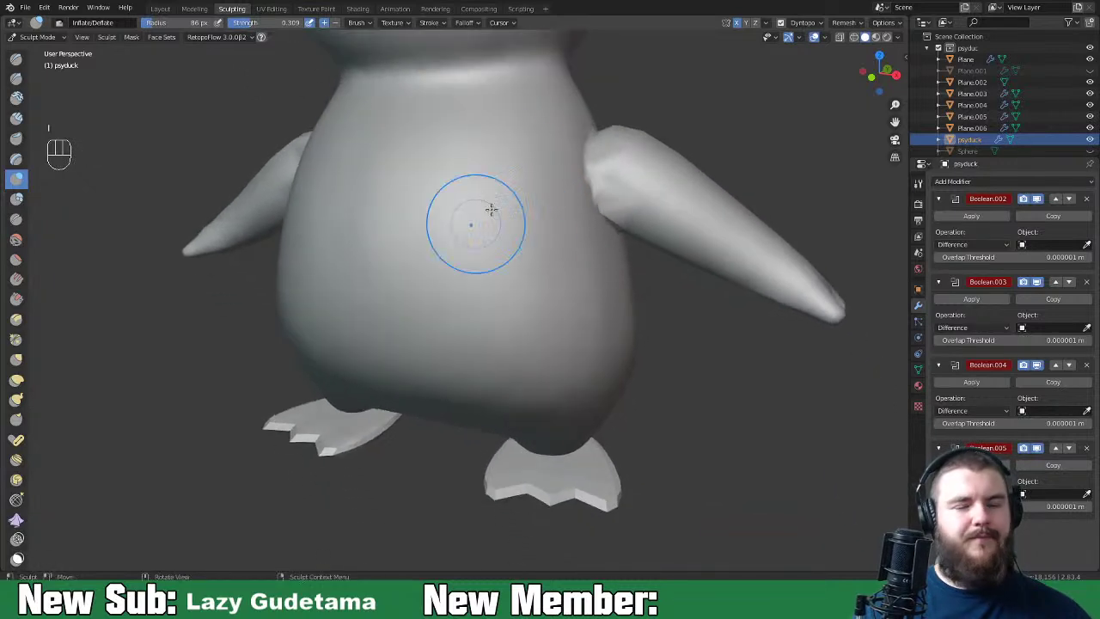
shift+middle_drag(640, 222, 609, 283)
mouse_move(609, 283)
shift+mouse_down()
mouse_move(619, 258)
mouse_move(605, 267)
shift+mouse_up()
mouse_move(606, 267)
middle_down()
mouse_move(597, 270)
mouse_move(643, 287)
middle_up()
mouse_move(732, 472)
middle_down()
mouse_move(687, 363)
mouse_move(710, 368)
mouse_move(738, 295)
middle_up()
key(f)
click(700, 367)
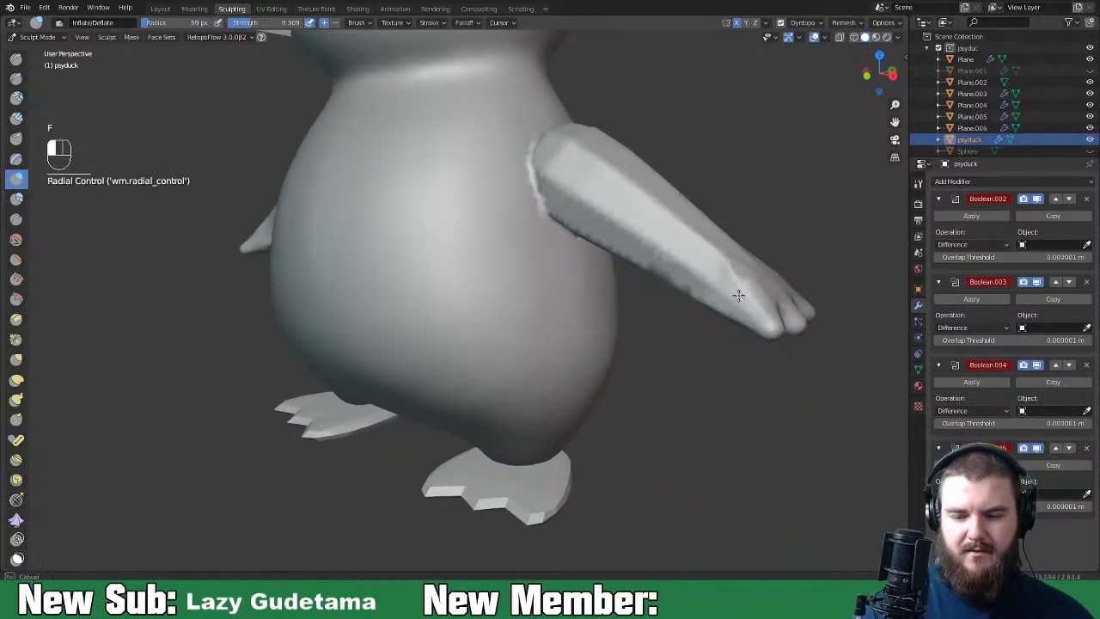
shift+drag(746, 297, 693, 254)
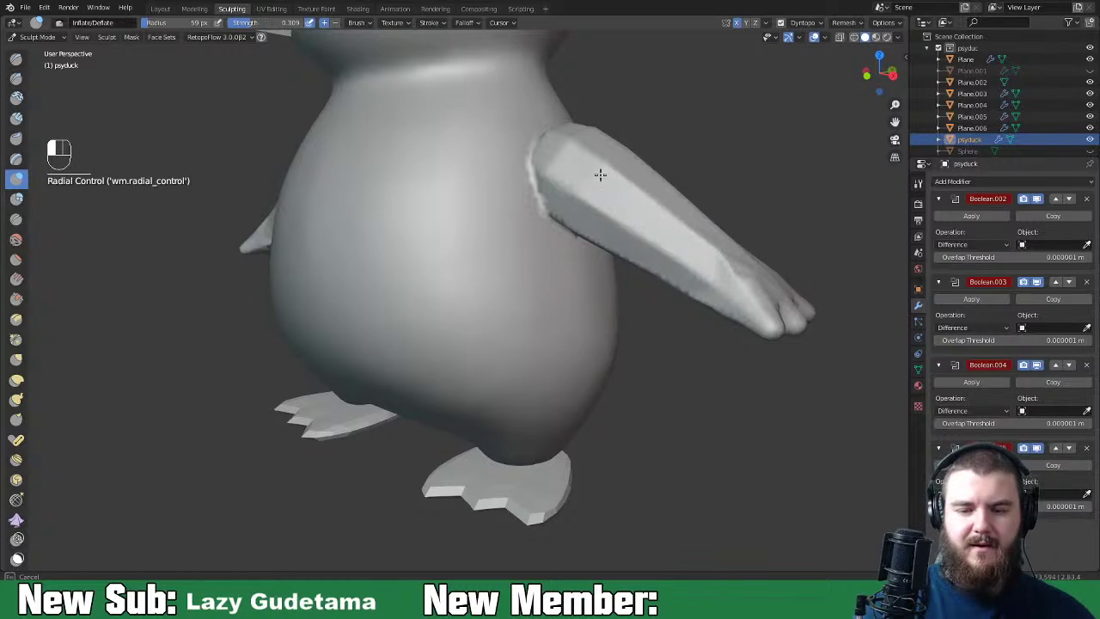
drag(600, 175, 563, 128)
shift+drag(543, 195, 537, 182)
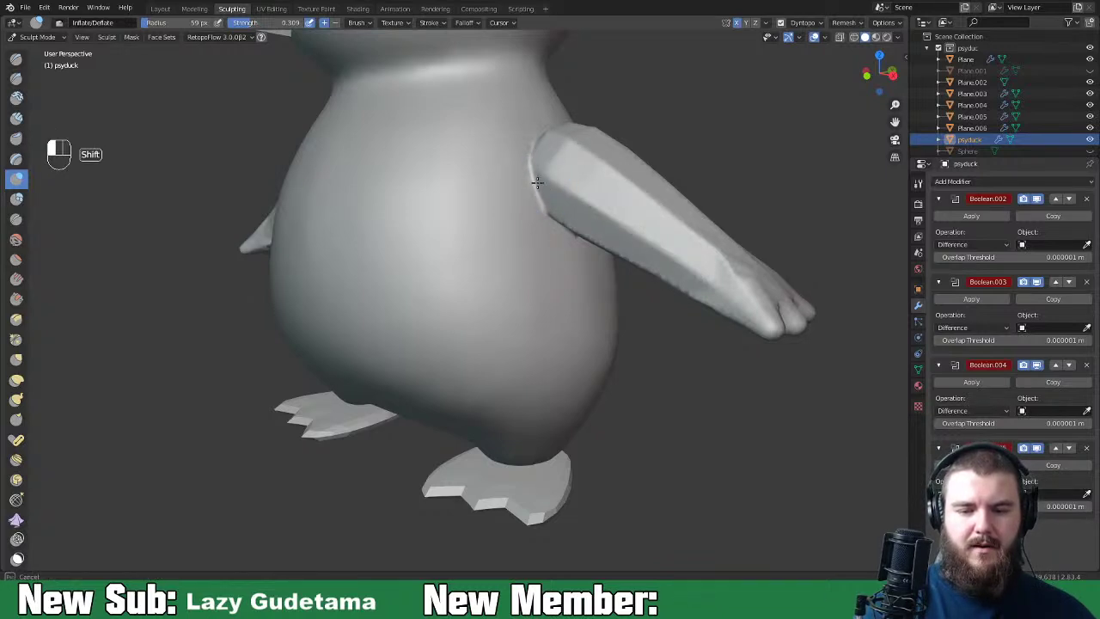
Step: Smooth the faceted outer and rear surfaces of the arm, including the back of the hand and the fingers
middle_drag(786, 233, 561, 323)
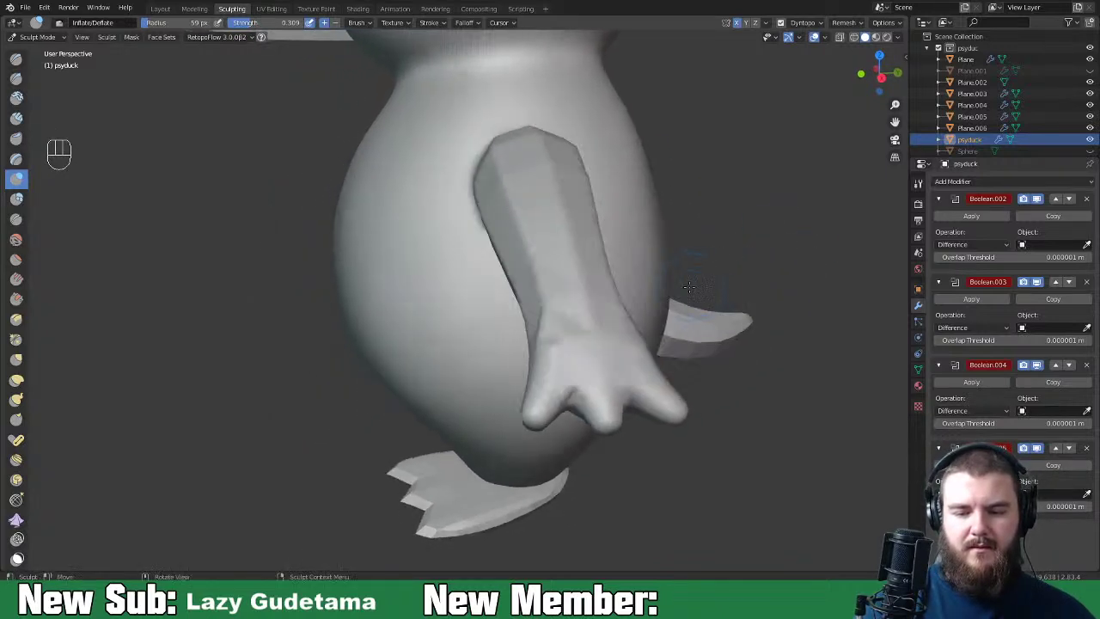
drag(664, 389, 653, 368)
shift+drag(556, 364, 554, 308)
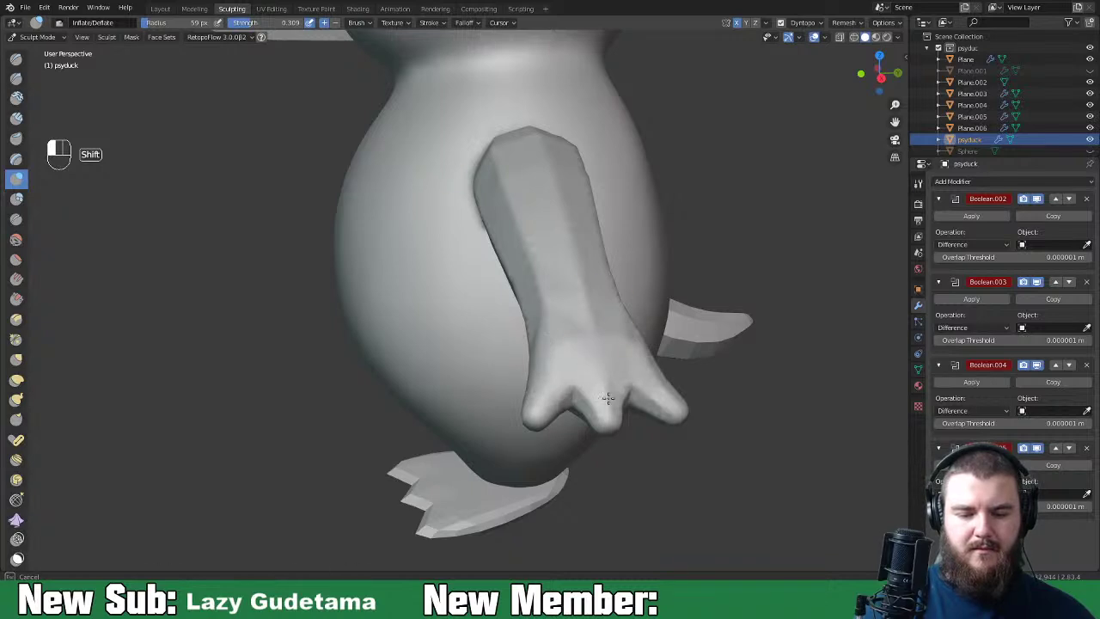
middle_drag(621, 381, 588, 363)
shift+drag(393, 334, 375, 391)
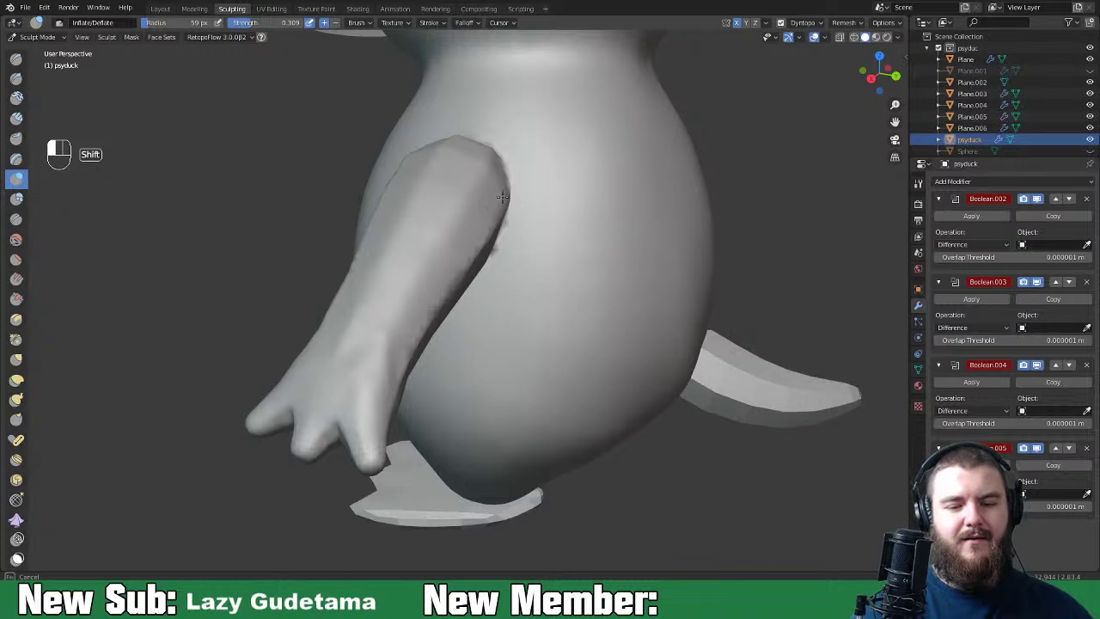
middle_drag(459, 263, 633, 277)
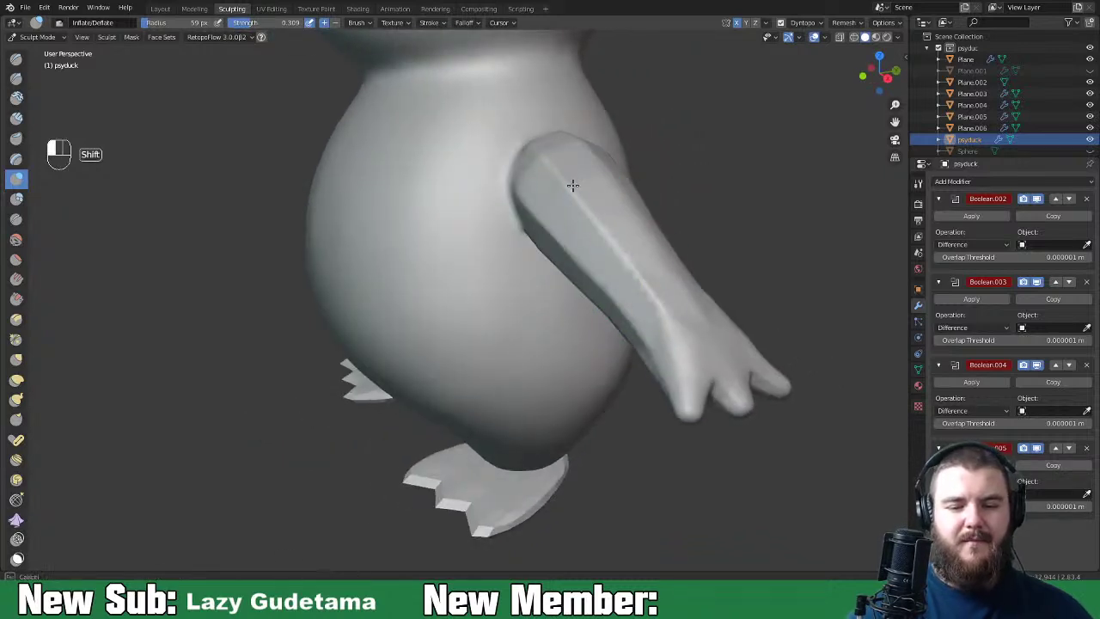
shift+drag(665, 358, 681, 405)
Step: Smooth the underside of the arm, the armpit seam and the palm
middle_drag(681, 406, 644, 317)
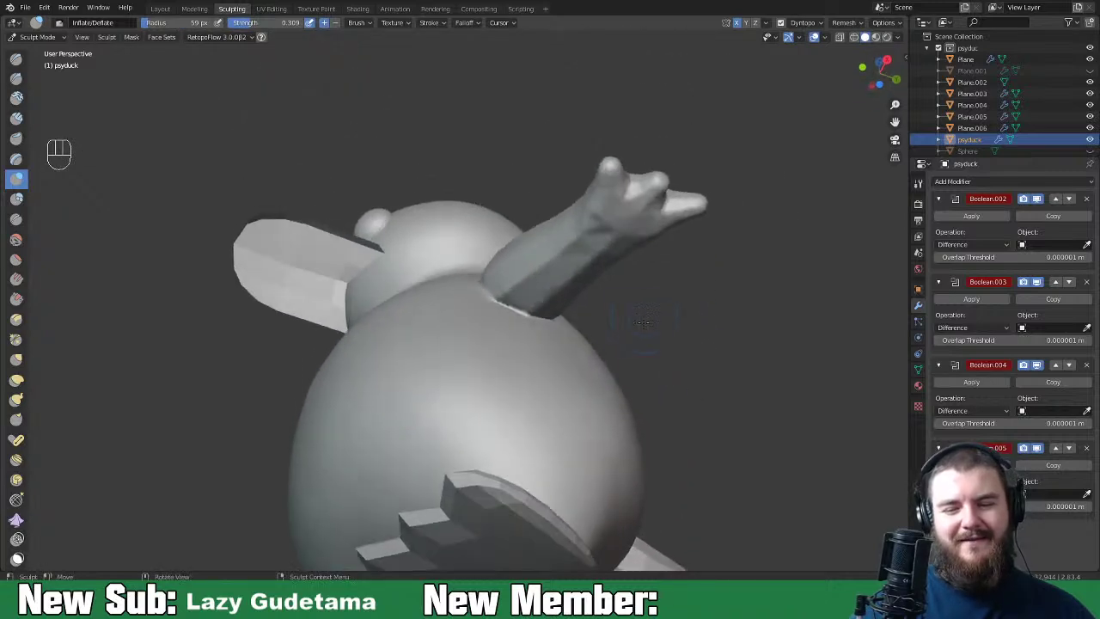
mouse_move(615, 245)
shift+mouse_down()
mouse_move(559, 267)
mouse_move(588, 264)
shift+mouse_up()
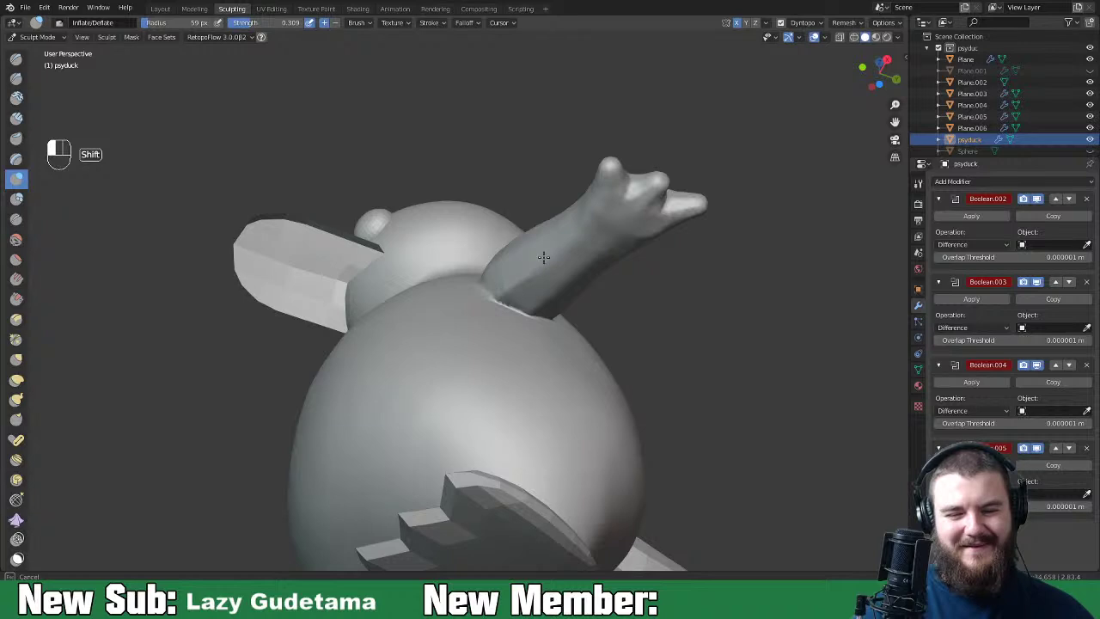
middle_drag(557, 315, 419, 227)
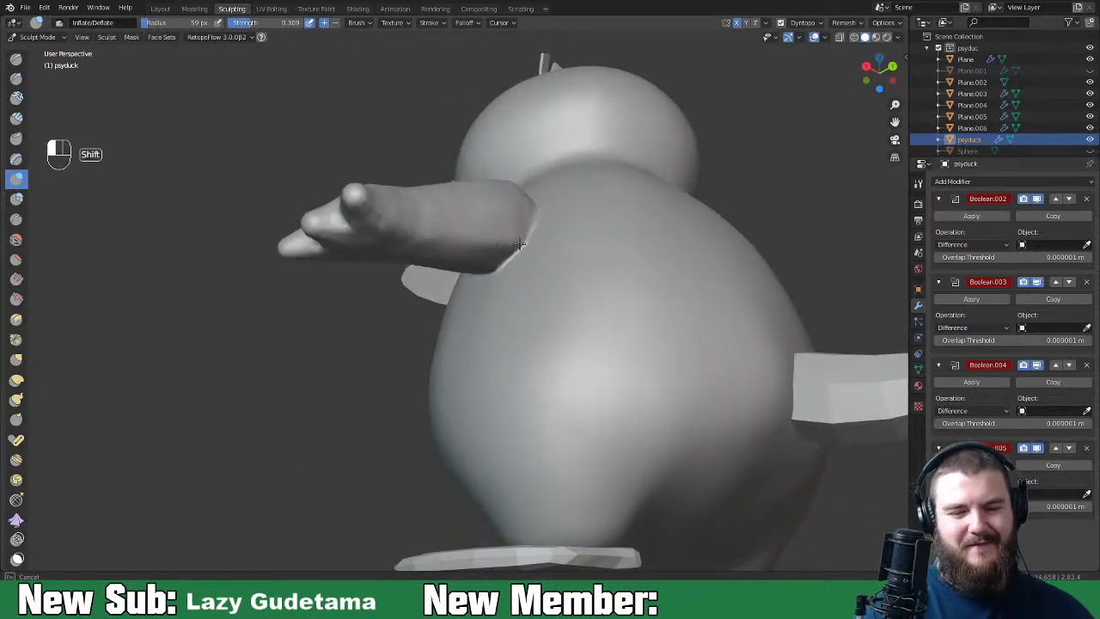
shift+drag(526, 243, 492, 254)
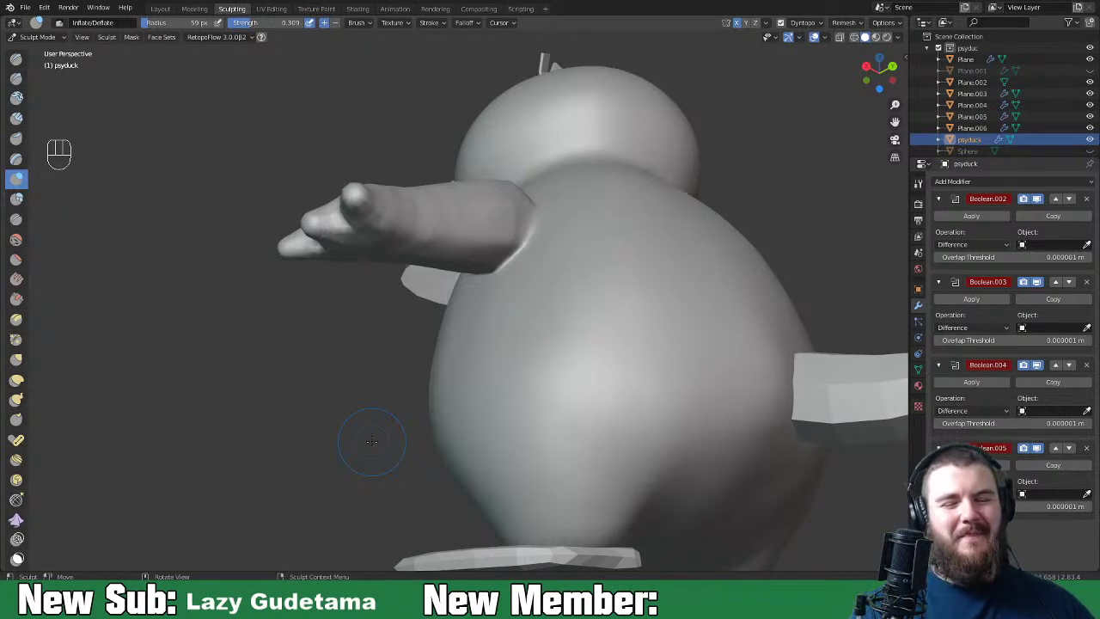
mouse_move(495, 354)
middle_down()
mouse_move(577, 347)
mouse_move(567, 373)
mouse_move(582, 404)
mouse_move(558, 335)
middle_up()
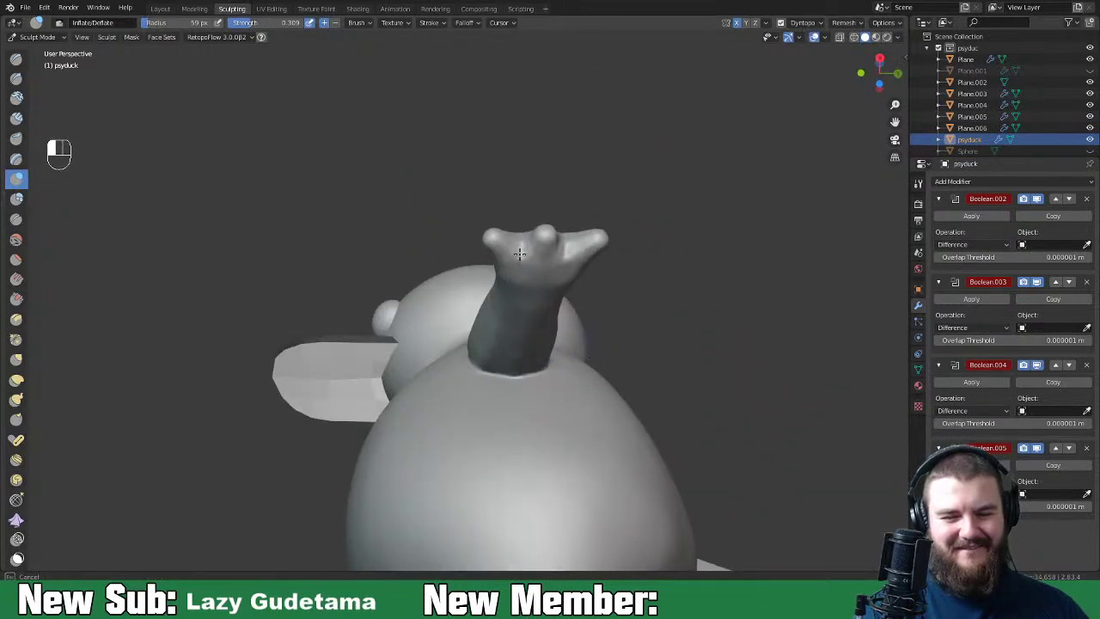
mouse_move(546, 234)
middle_down()
mouse_move(632, 339)
mouse_move(581, 392)
mouse_move(569, 376)
mouse_move(563, 446)
middle_up()
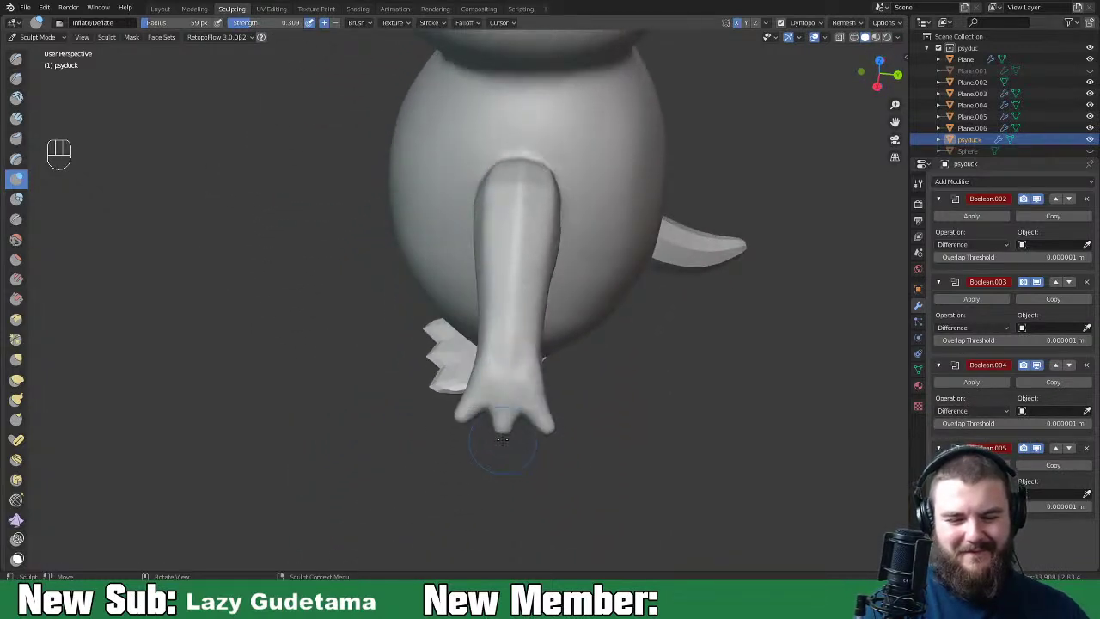
Step: Switch to the Grab brush at a 63 px radius and smooth the hand, fingers and top of the shoulder
key(g)
key(f)
mouse_move(504, 440)
middle_down()
mouse_move(515, 416)
mouse_move(672, 378)
mouse_move(614, 398)
middle_up()
middle_drag(571, 361, 555, 319)
scroll(560, 363, up, 6)
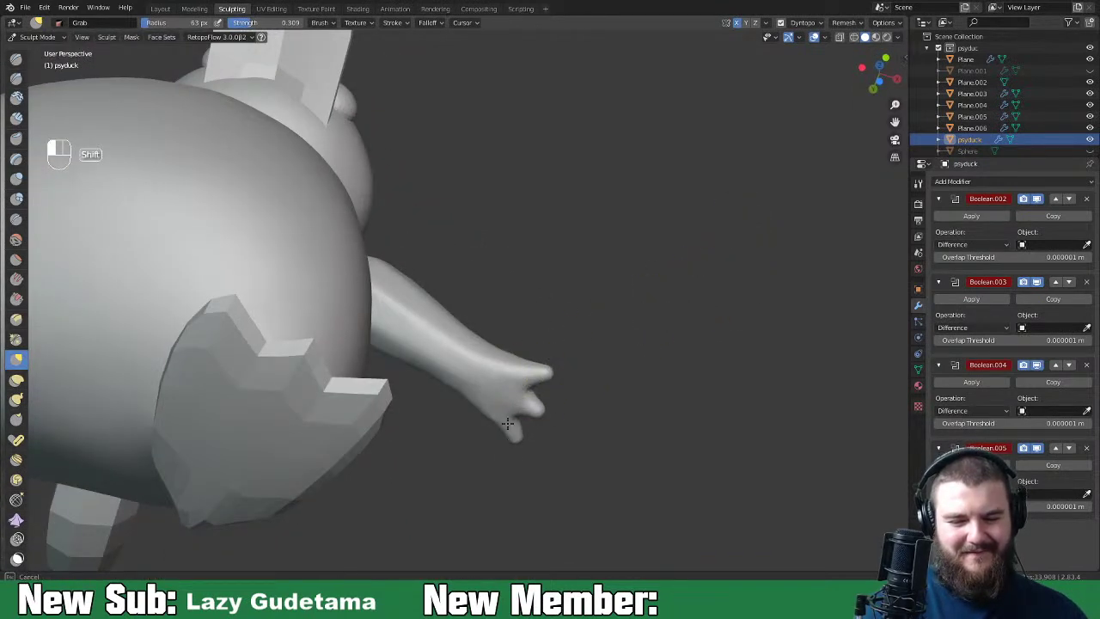
mouse_move(527, 393)
middle_down()
mouse_move(458, 458)
mouse_move(523, 444)
middle_up()
mouse_move(522, 443)
shift+mouse_down()
mouse_move(393, 279)
mouse_move(393, 311)
mouse_move(508, 339)
shift+mouse_up()
middle_drag(508, 338, 449, 349)
shift+drag(449, 349, 504, 244)
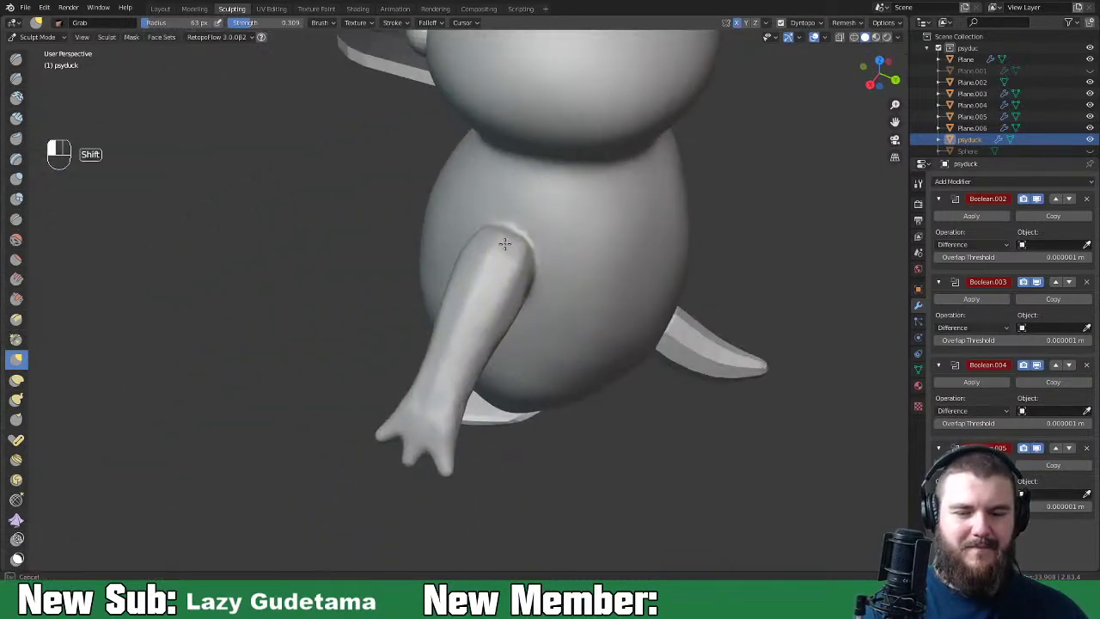
Step: Smooth the seam between arm and body behind the shoulder and at the front of the armpit
middle_drag(463, 325, 572, 290)
scroll(624, 266, up, 2)
middle_drag(624, 265, 526, 349)
shift+drag(526, 349, 495, 389)
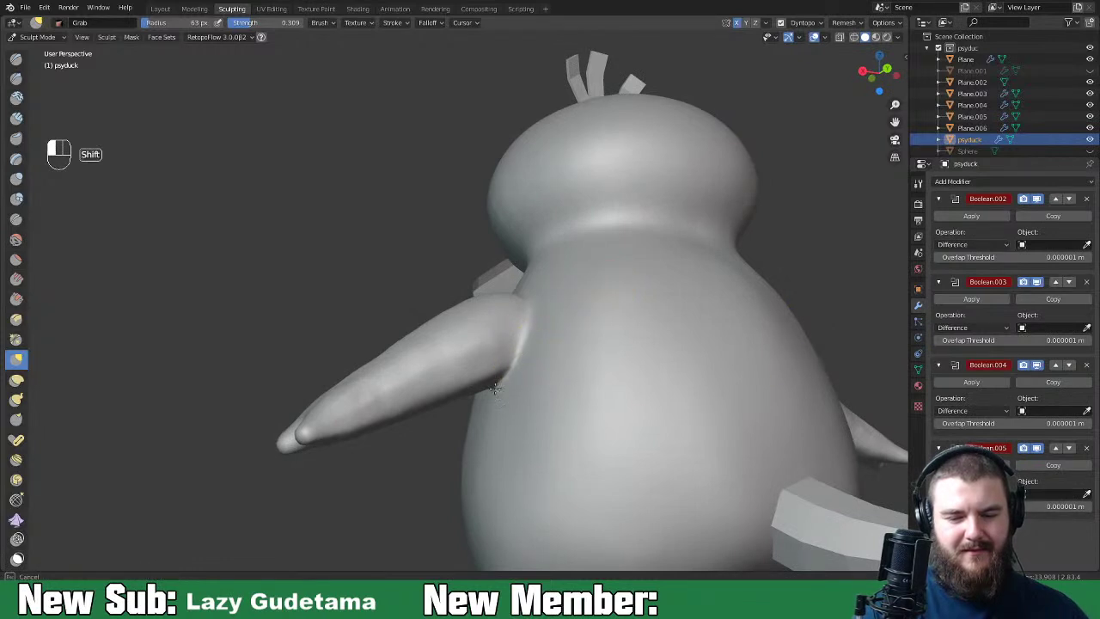
mouse_move(520, 297)
middle_down()
mouse_move(587, 355)
mouse_move(532, 378)
mouse_move(559, 392)
middle_up()
shift+drag(559, 393, 497, 371)
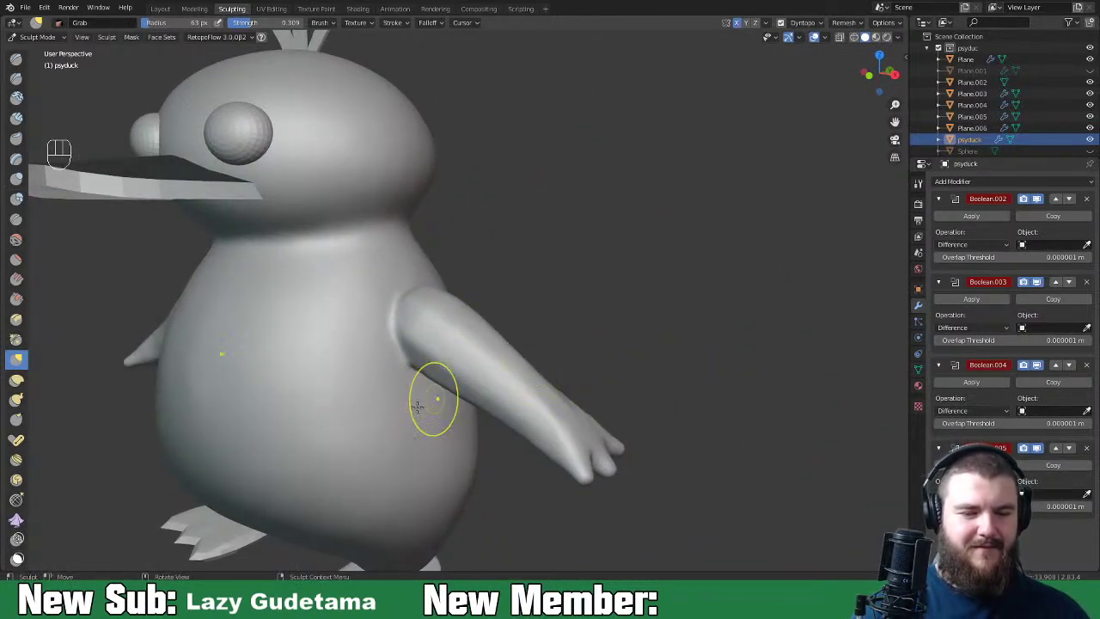
Step: Switch to the Clay Strips brush at a 47 px radius and build up clay around the top of the shoulder
key(space)
key(space)
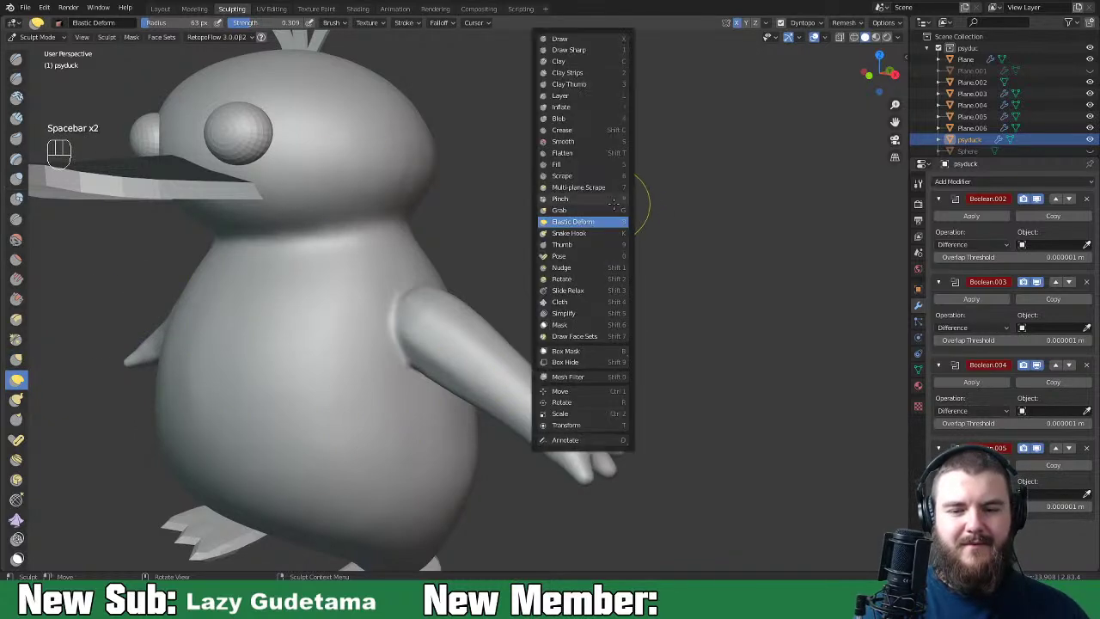
click(574, 72)
mouse_move(576, 278)
middle_down()
mouse_move(609, 300)
mouse_move(564, 368)
mouse_move(544, 336)
mouse_move(544, 396)
mouse_move(490, 417)
mouse_move(462, 371)
mouse_move(475, 342)
middle_up()
key(f)
click(533, 342)
key(f)
click(501, 394)
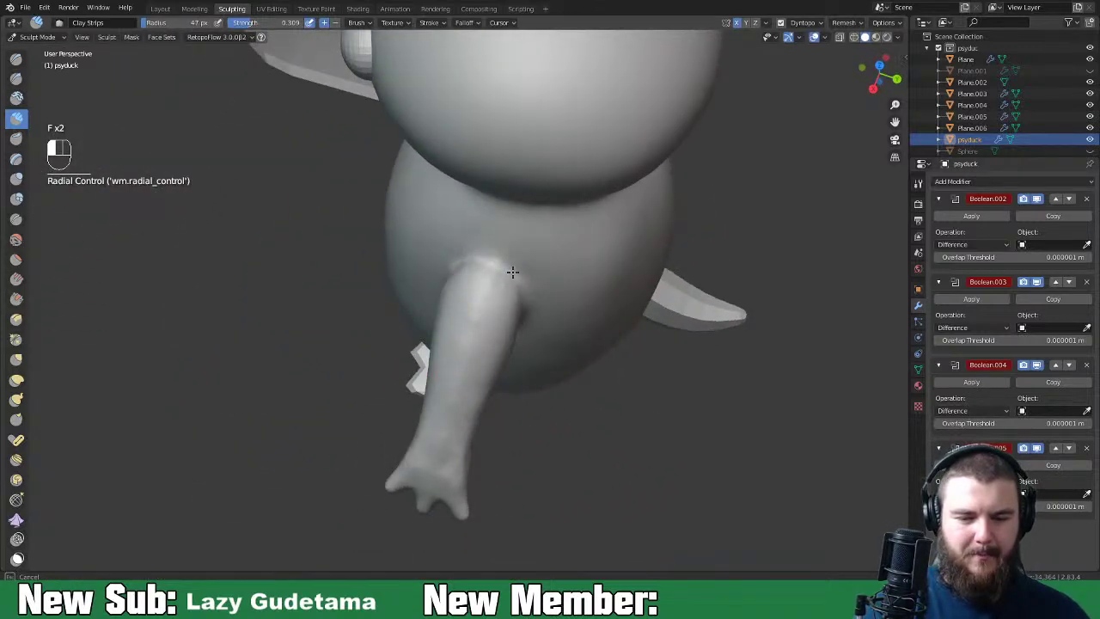
Step: Smooth the built-up shoulder and the length of the arm so they blend into the body
mouse_move(503, 325)
middle_down()
mouse_move(485, 389)
mouse_move(504, 314)
mouse_move(495, 309)
middle_up()
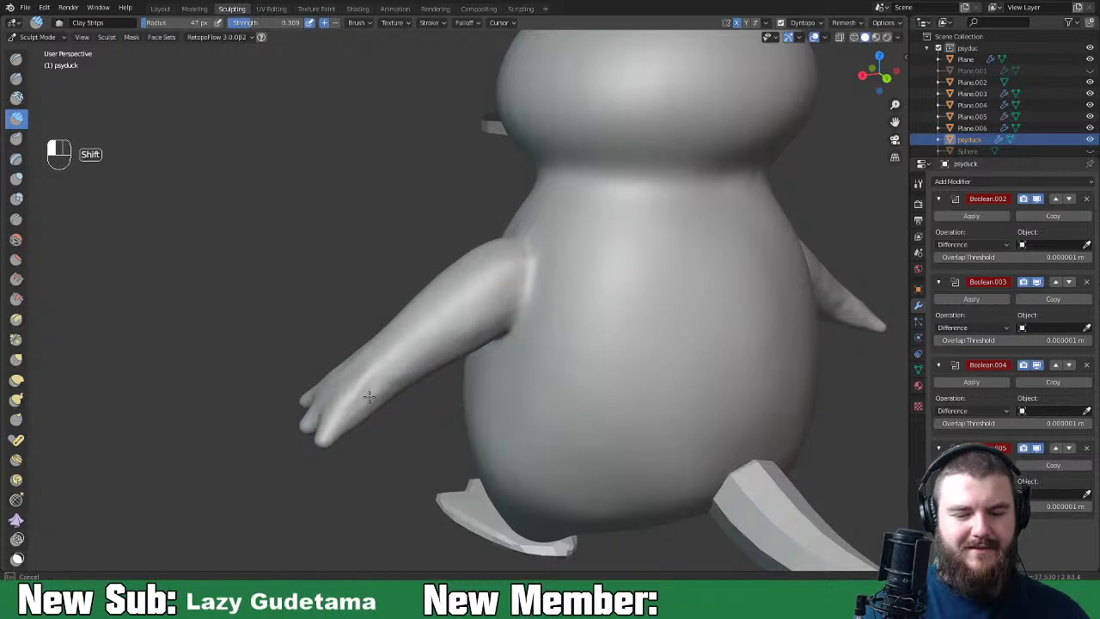
middle_drag(405, 312, 448, 419)
mouse_move(540, 277)
middle_down()
mouse_move(535, 295)
mouse_move(524, 251)
mouse_move(532, 287)
middle_up()
scroll(533, 287, up, 3)
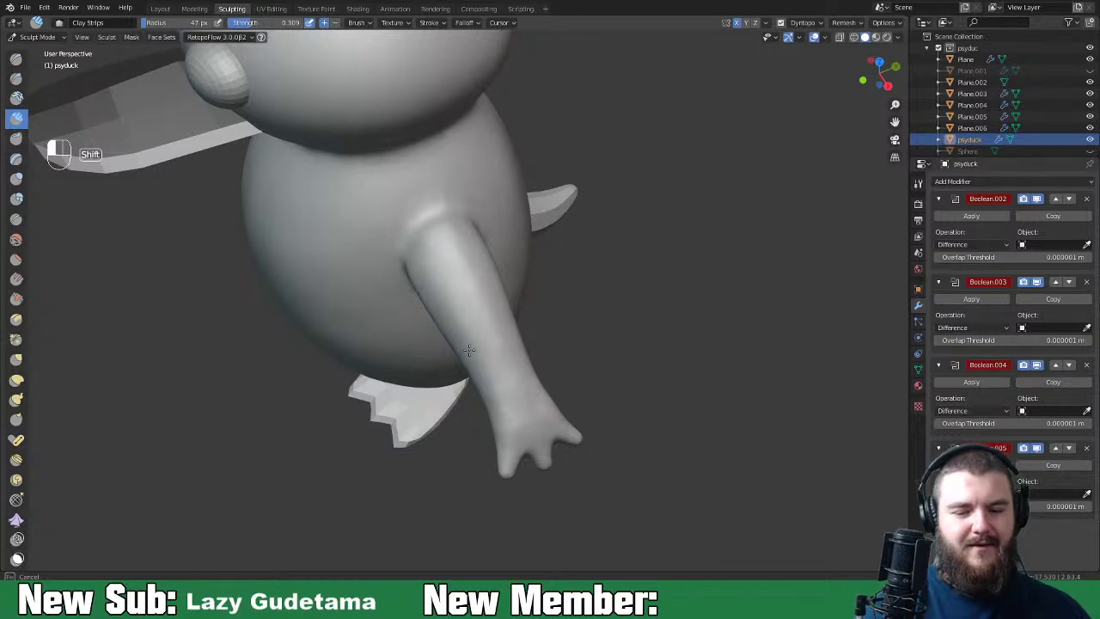
mouse_move(433, 288)
middle_down()
mouse_move(447, 293)
mouse_move(424, 317)
mouse_move(504, 344)
middle_up()
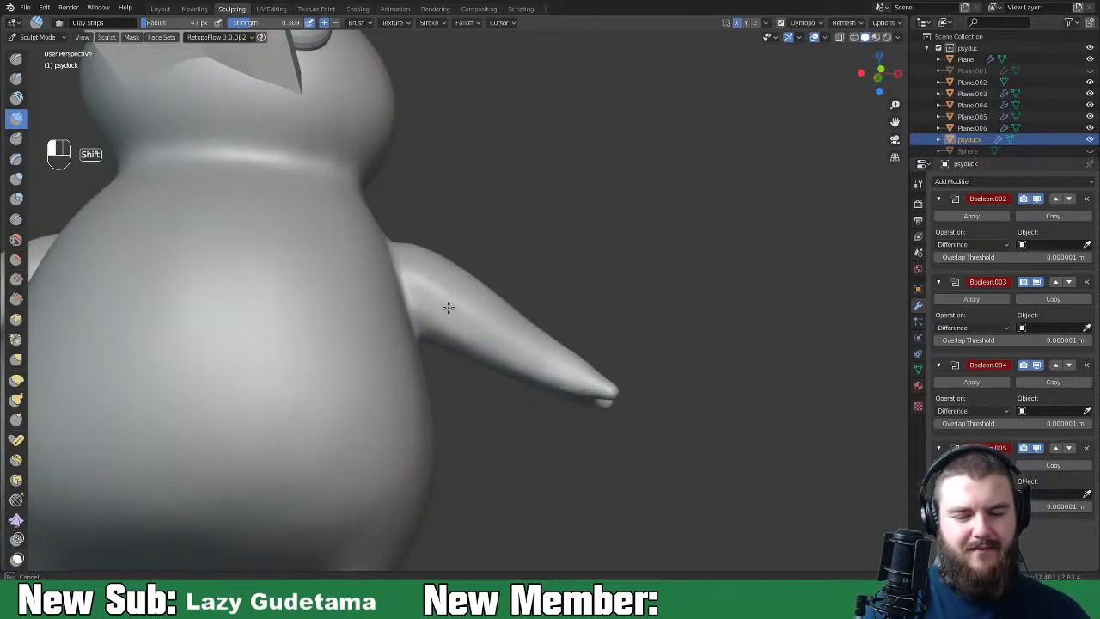
Step: Refine the front of the upper arm and smooth its underside towards the armpit
middle_drag(449, 307, 503, 311)
drag(502, 312, 434, 274)
middle_drag(515, 275, 496, 327)
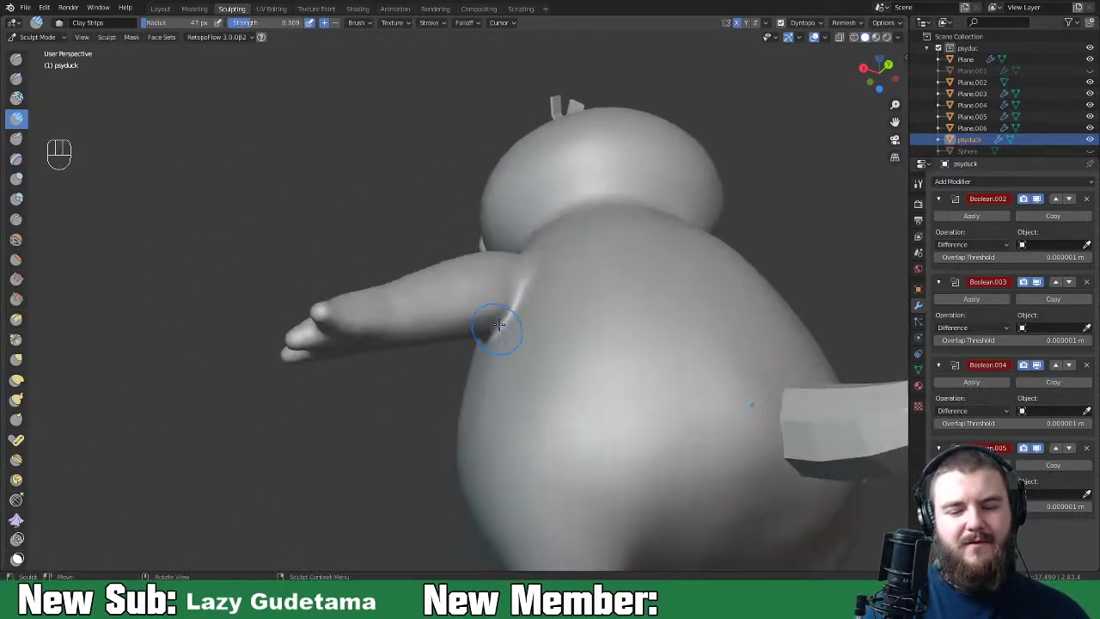
mouse_move(419, 312)
mouse_down()
mouse_move(503, 283)
mouse_move(479, 289)
mouse_up()
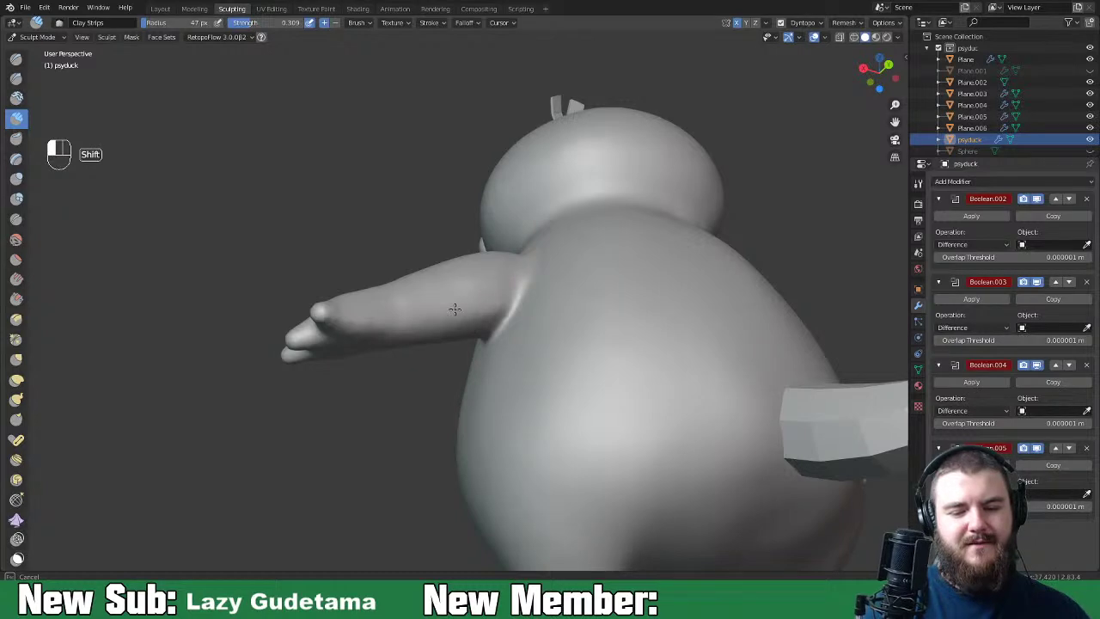
Step: Enlarge the Clay Strips brush to a 58 px radius, then build up the top of the shoulder and smooth it into the body
middle_drag(341, 323, 404, 233)
middle_drag(505, 270, 679, 299)
scroll(701, 303, up, 5)
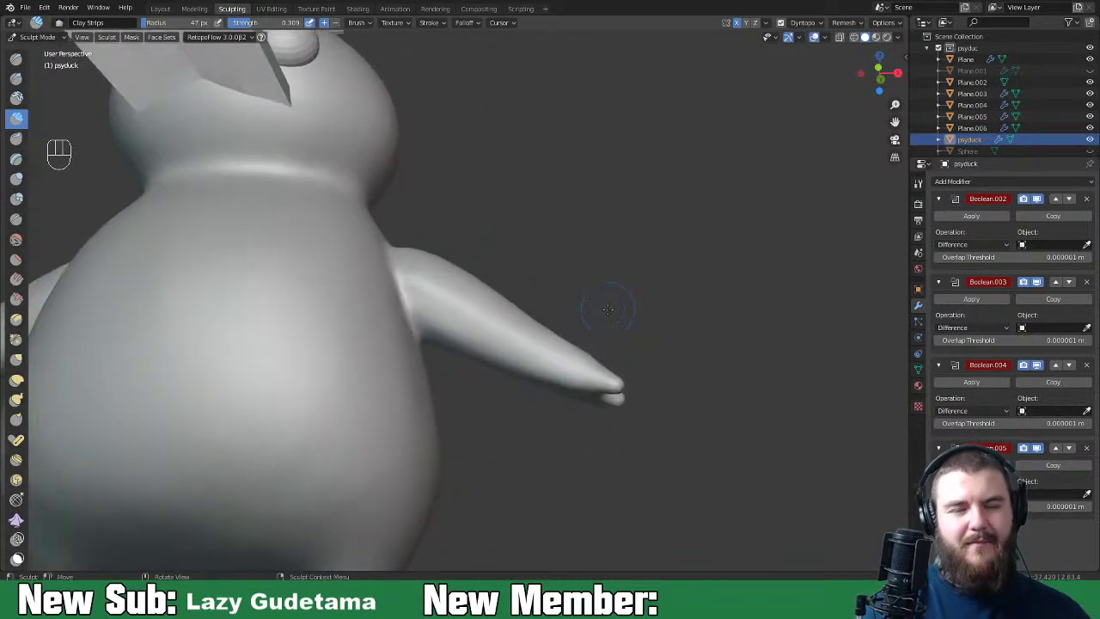
middle_drag(579, 336, 603, 359)
scroll(263, 398, down, 8)
middle_drag(263, 398, 455, 368)
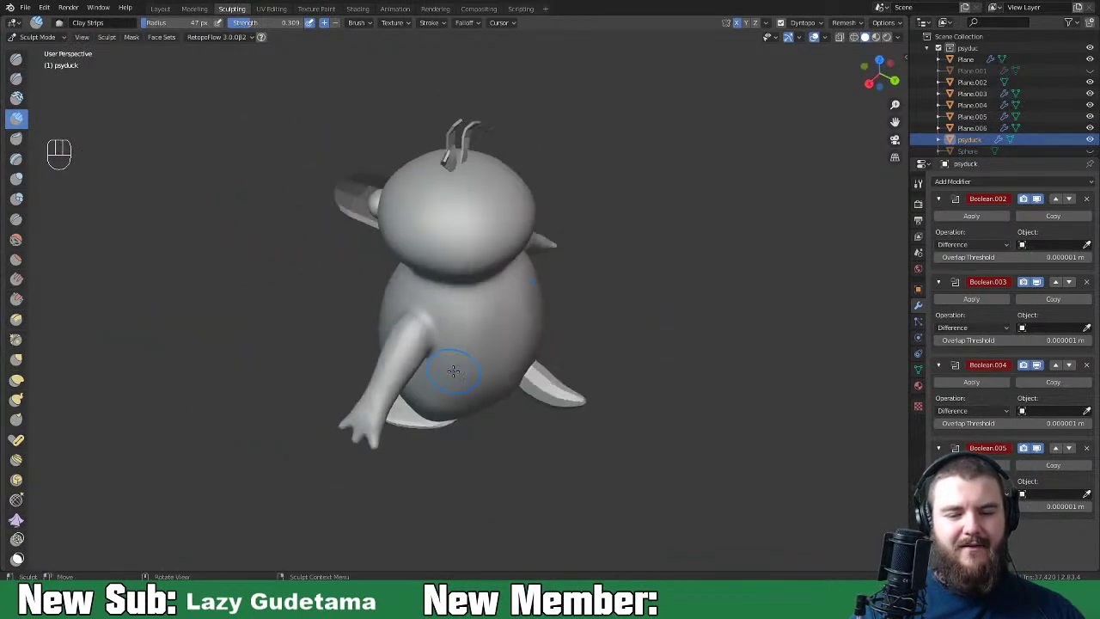
scroll(438, 393, up, 6)
middle_drag(463, 416, 564, 327)
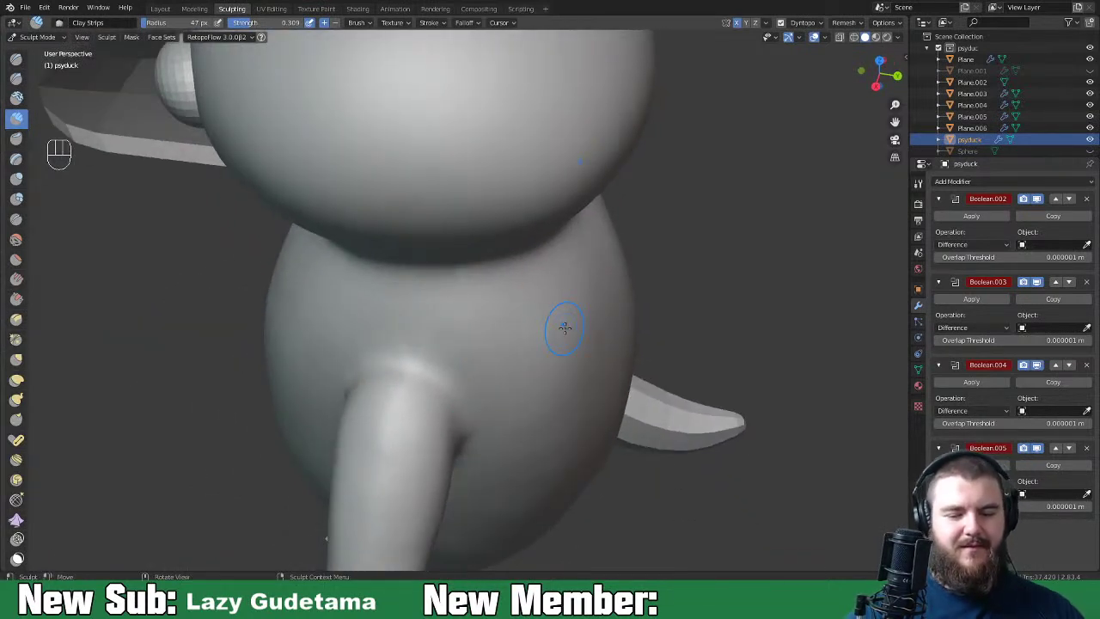
key(f)
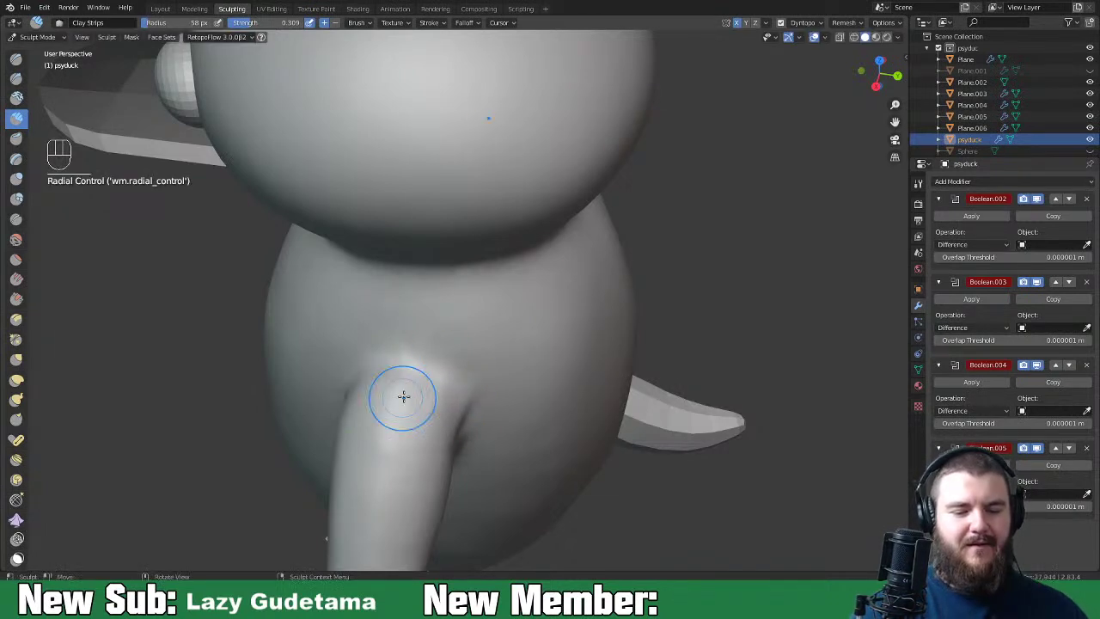
mouse_move(472, 369)
middle_down()
mouse_move(550, 369)
mouse_move(467, 407)
middle_up()
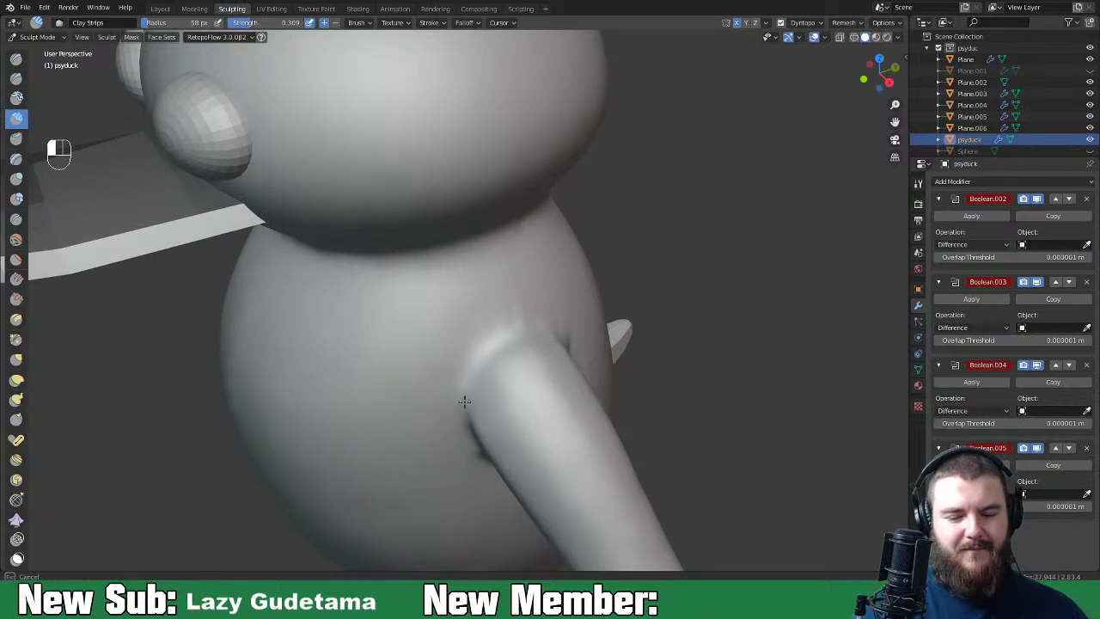
key(shift)
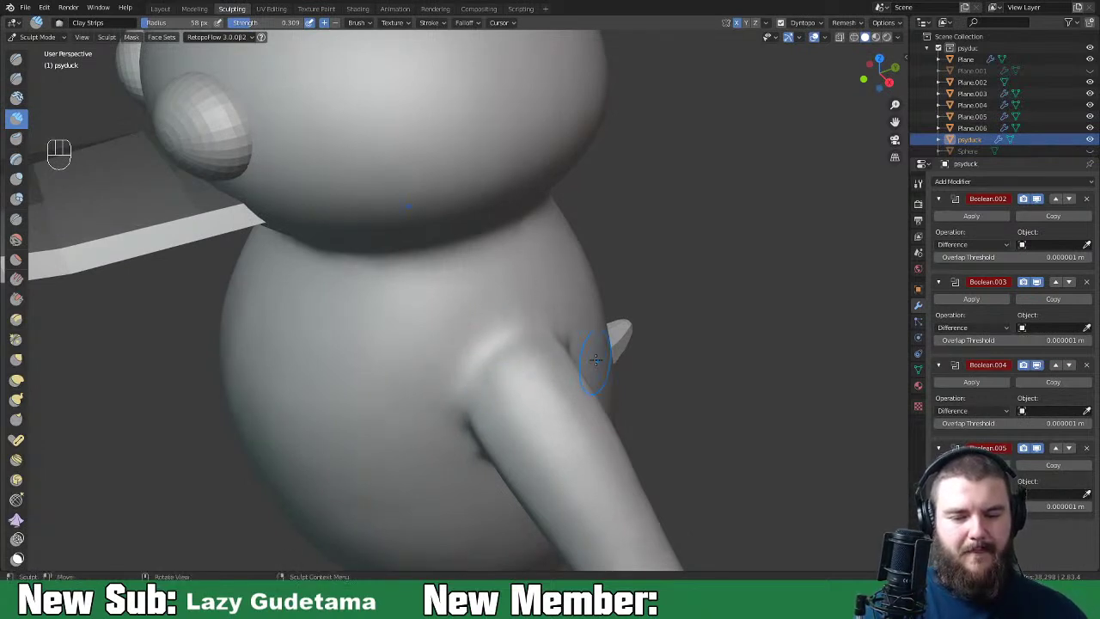
Step: Check the joined arms from the front and switch the body from Sculpt Mode to Object Mode
middle_drag(520, 307, 520, 332)
middle_drag(464, 444, 694, 327)
scroll(325, 166, down, 3)
scroll(324, 166, down, 2)
middle_drag(467, 363, 478, 350)
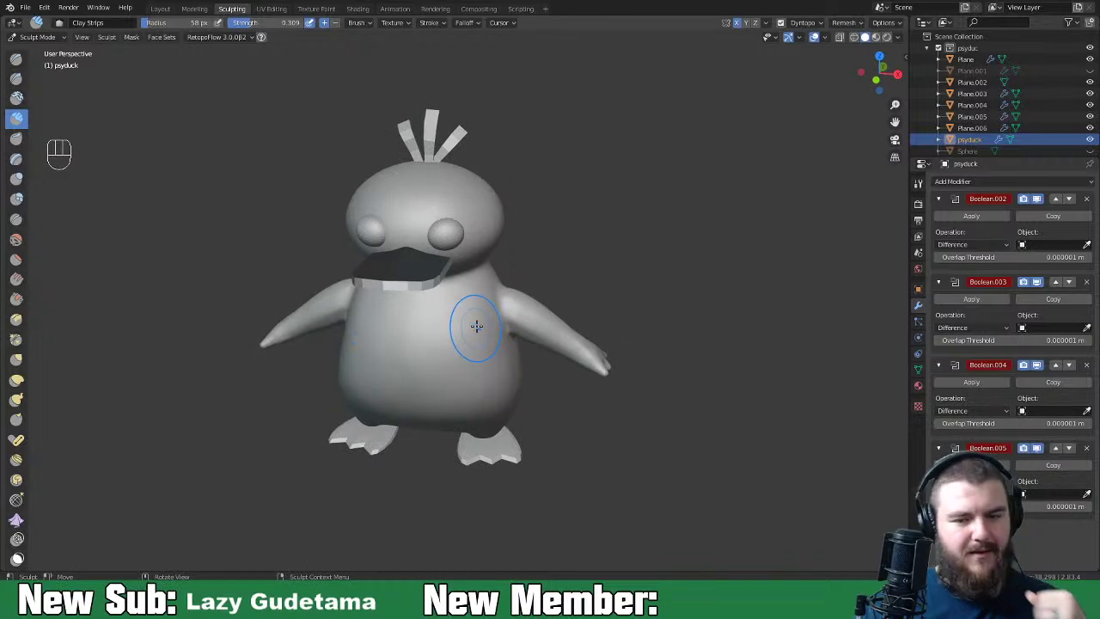
scroll(473, 318, up, 2)
middle_drag(473, 311, 461, 265)
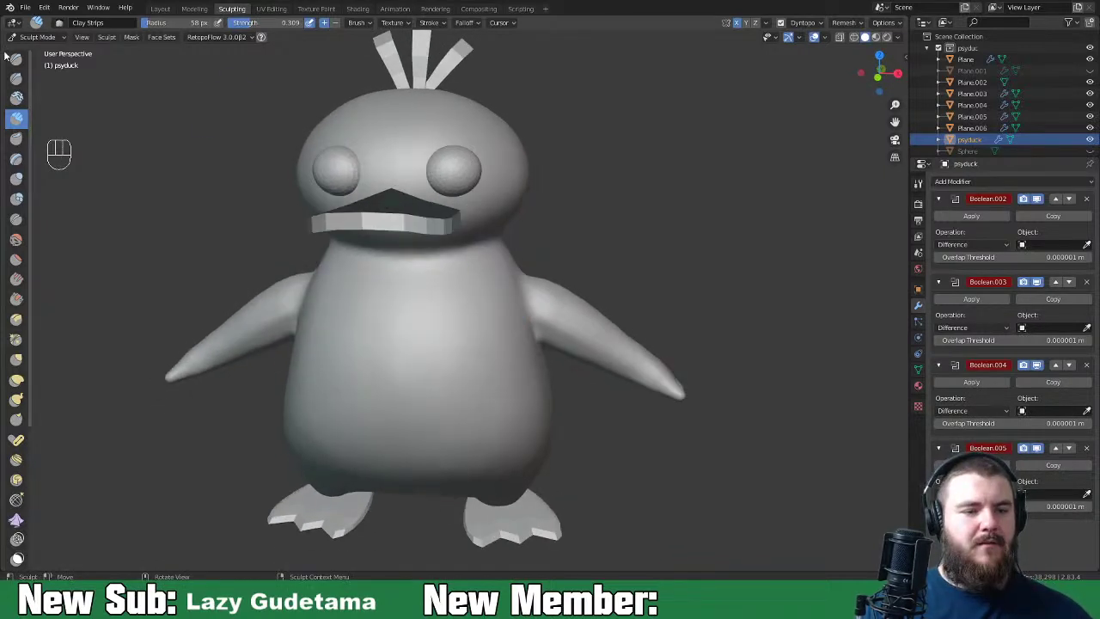
click(37, 37)
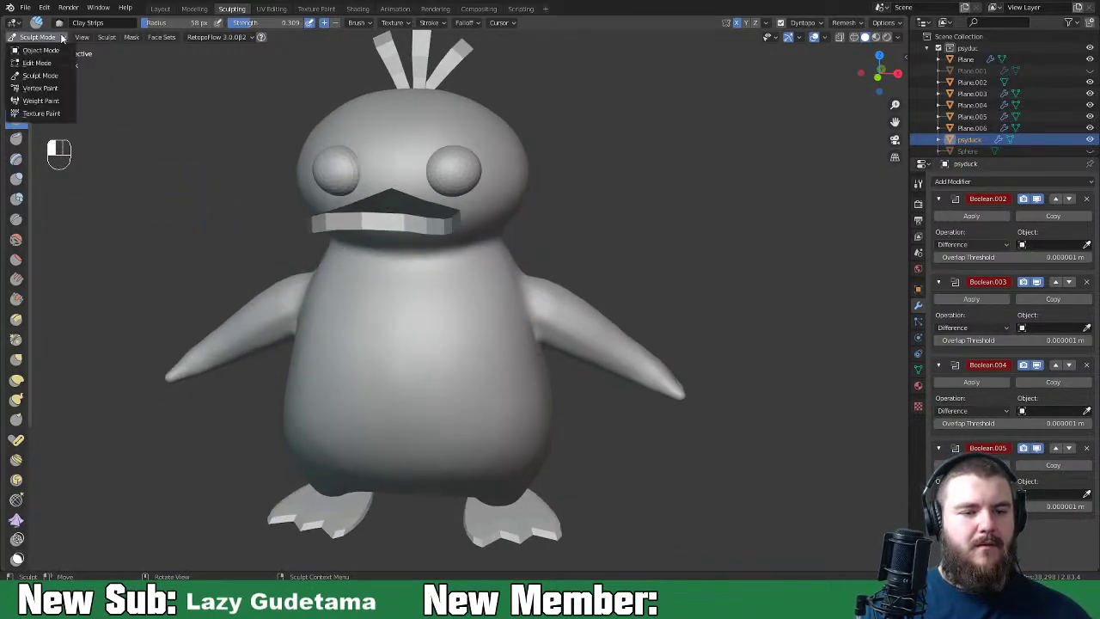
click(68, 53)
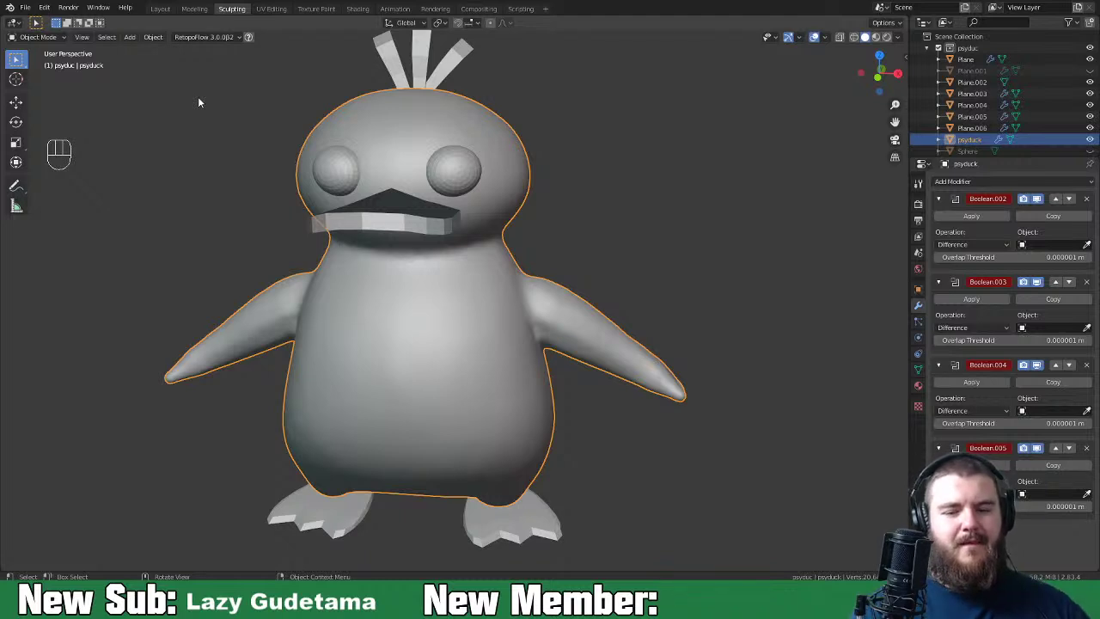
Step: Apply Shade Smooth to the mirrored eye spheres
click(466, 174)
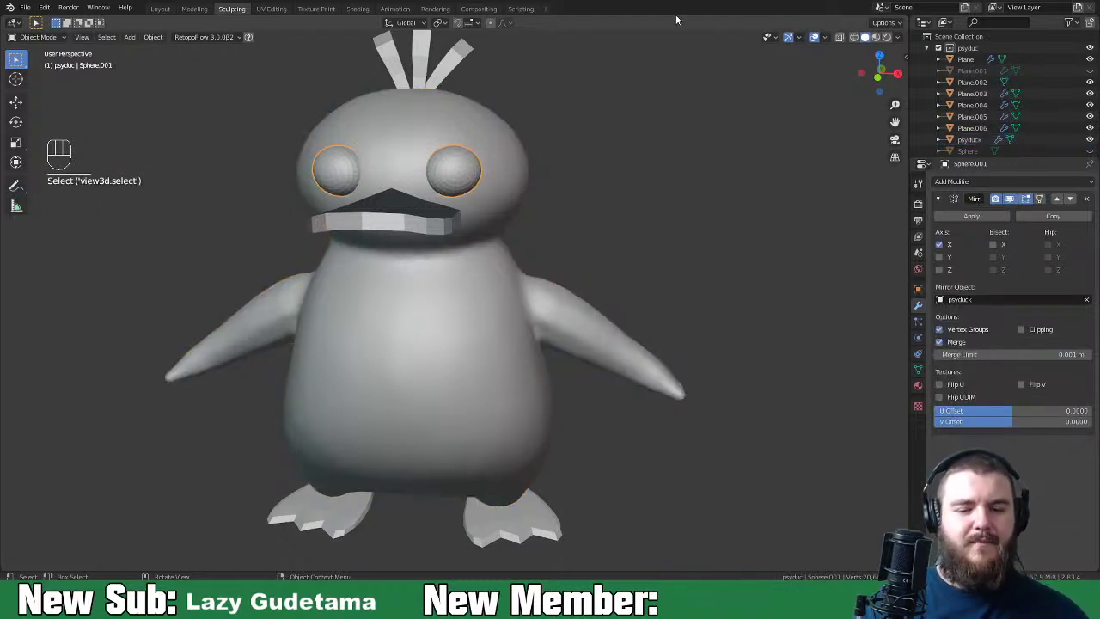
right_click(477, 173)
click(481, 176)
mouse_move(550, 219)
middle_down()
mouse_move(441, 237)
mouse_move(515, 243)
mouse_move(555, 227)
middle_up()
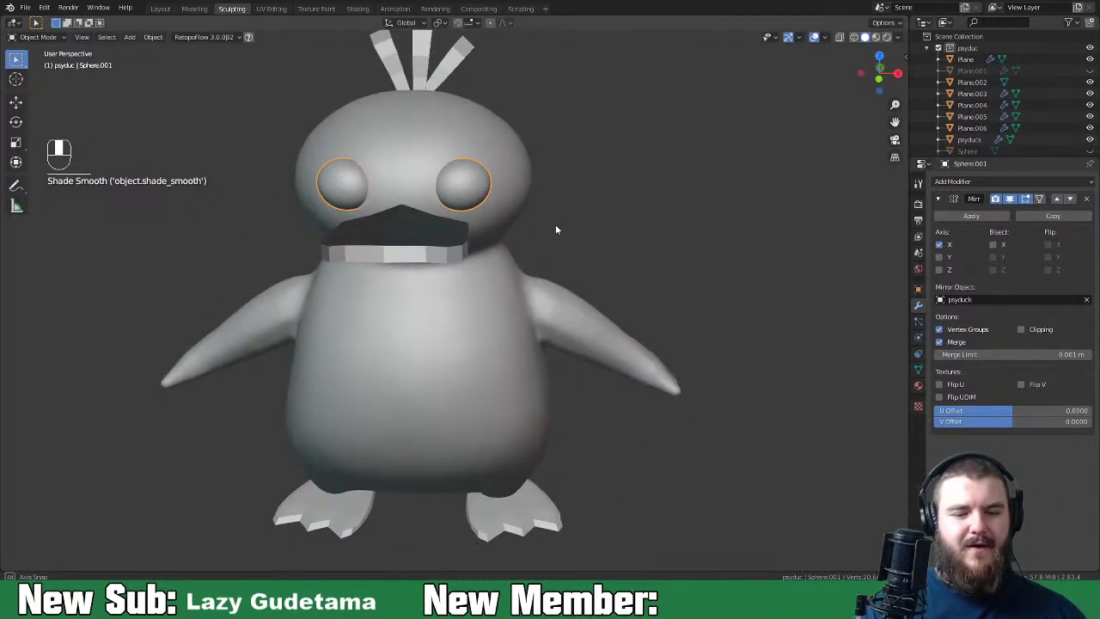
Step: Select the three hair strands on top of the head together and apply Shade Smooth to them
click(418, 71)
shift+click(452, 65)
shift+click(388, 65)
right_click(405, 82)
click(404, 83)
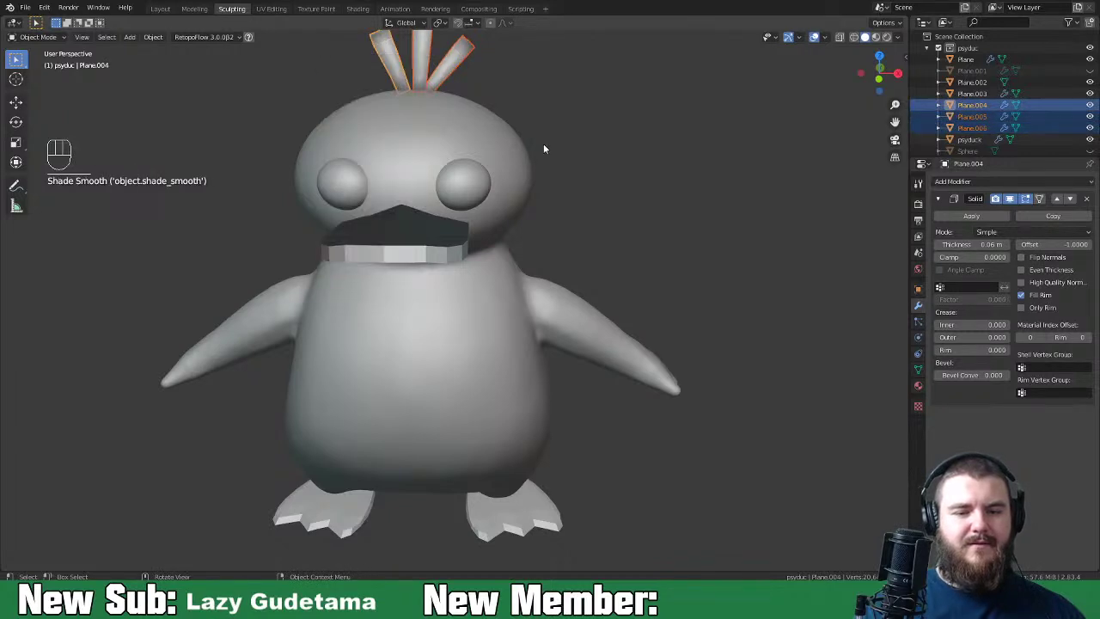
middle_drag(624, 242, 507, 197)
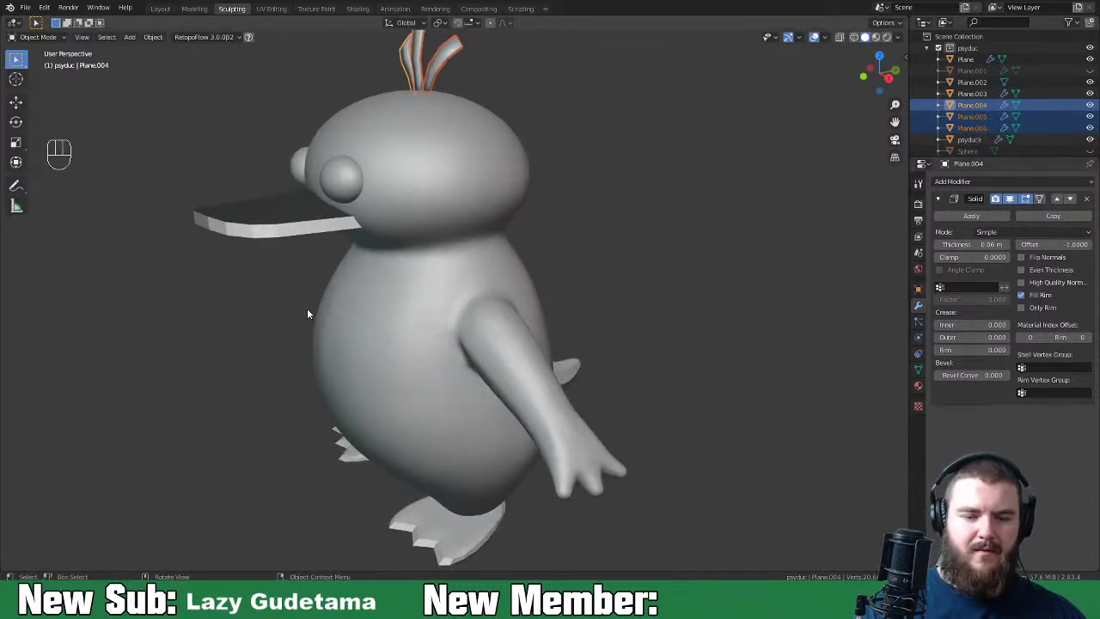
Step: Apply Shade Smooth to the mirrored feet
middle_drag(307, 314, 375, 295)
scroll(495, 363, up, 3)
click(509, 377)
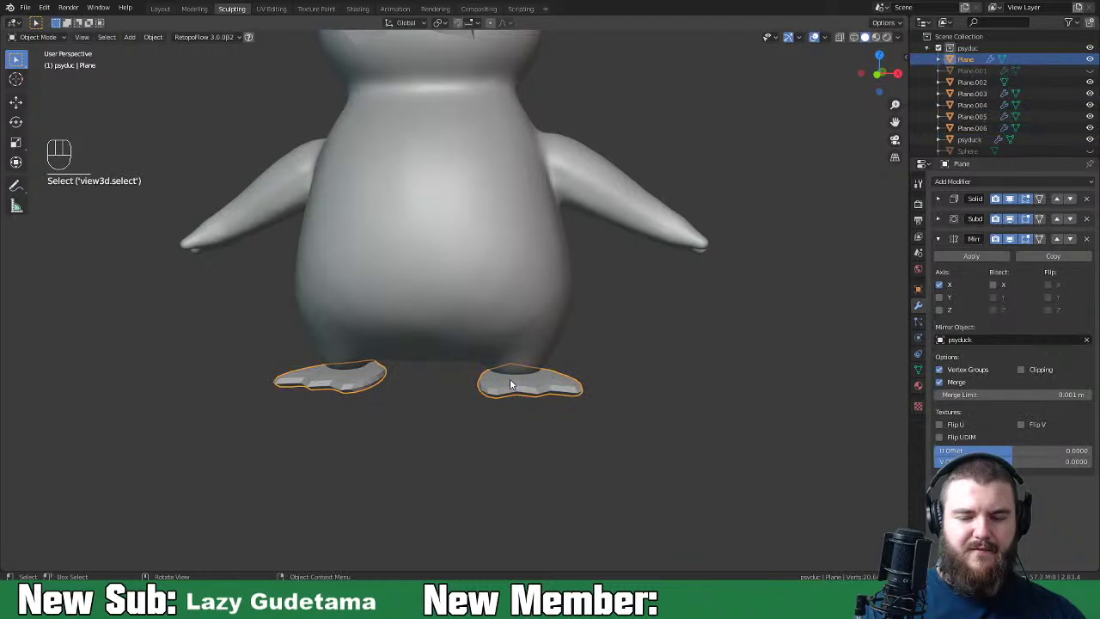
right_click(511, 371)
click(506, 380)
Step: Assign the beak Plane.002 as the object of the body's Boolean.002 modifier
middle_drag(518, 371, 436, 295)
scroll(445, 240, up, 2)
middle_drag(445, 239, 461, 174)
click(454, 190)
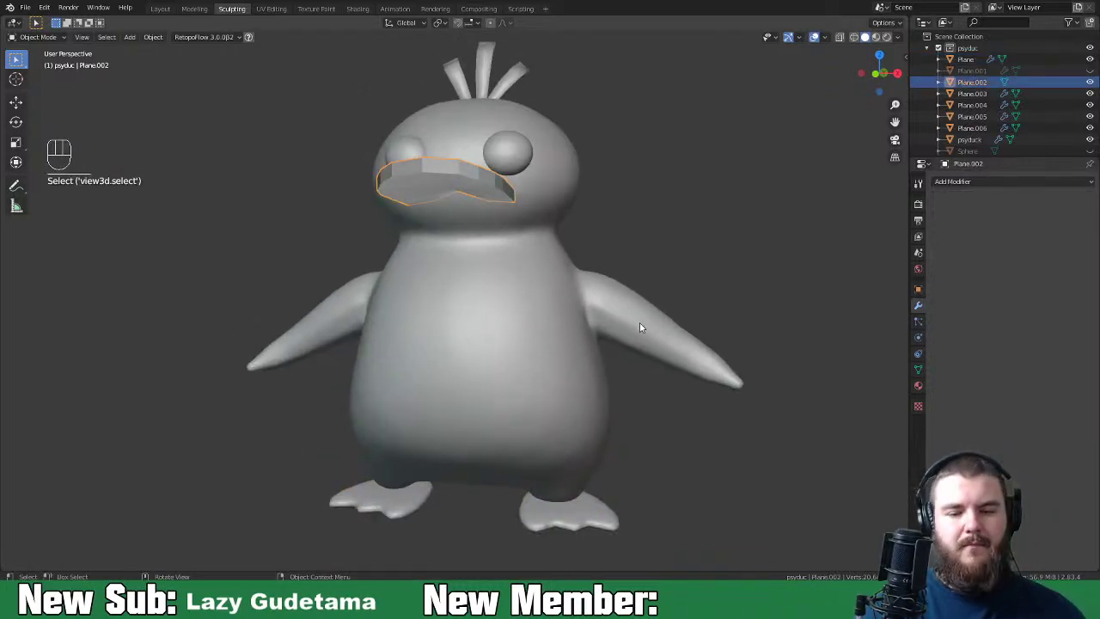
middle_drag(644, 344, 628, 432)
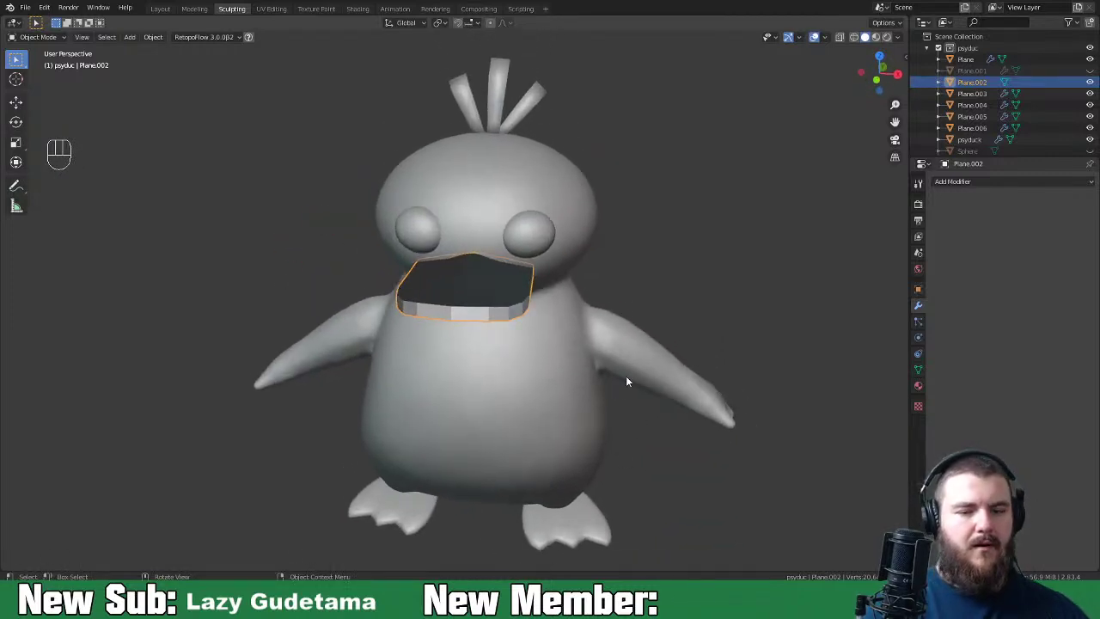
key(ctrl+Tab)
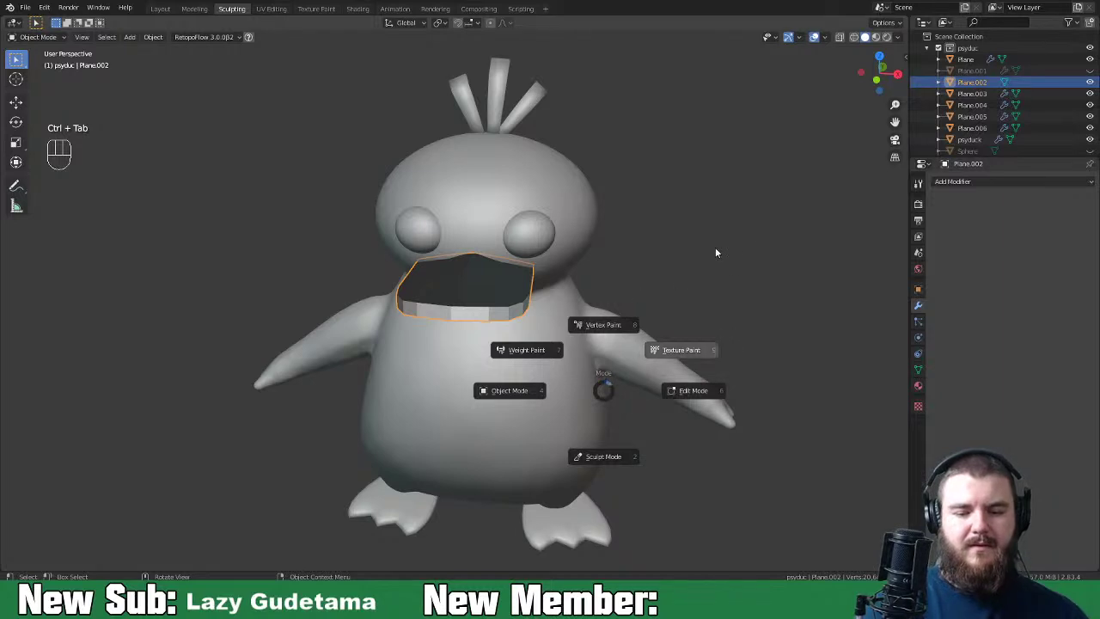
click(592, 262)
click(1085, 245)
click(502, 291)
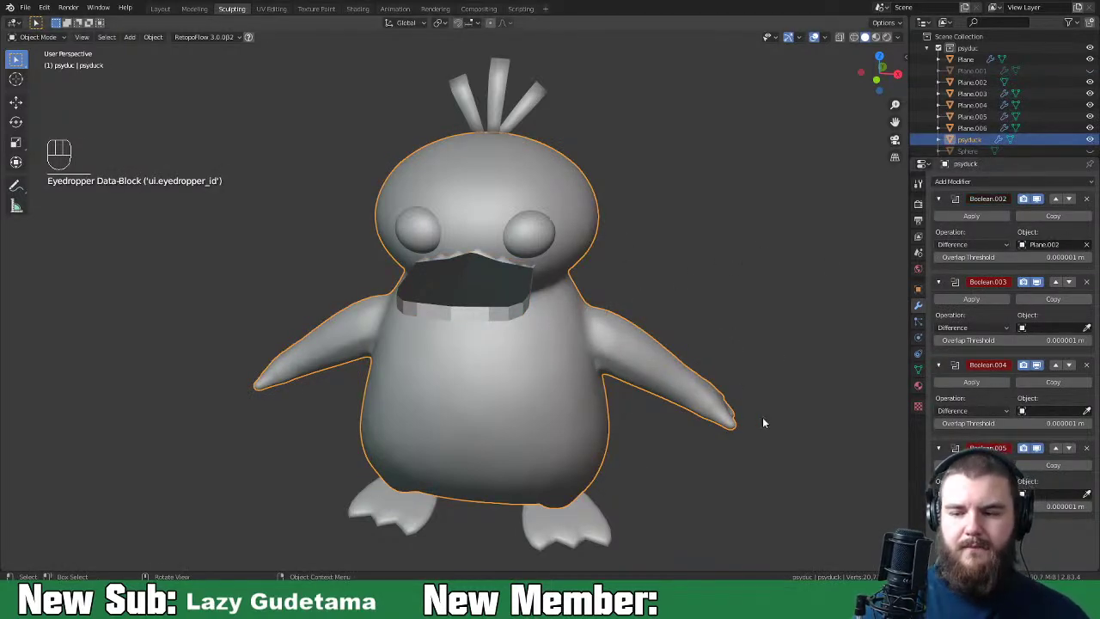
Step: Set the operation of Boolean.002 to Union and apply the modifier to the body
click(975, 245)
click(961, 273)
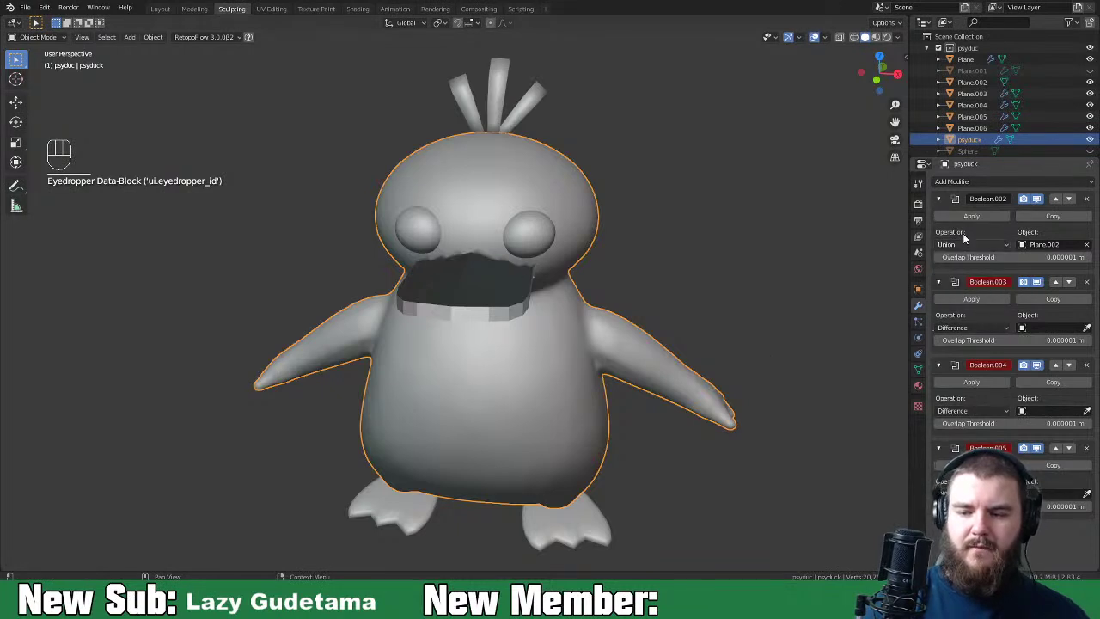
click(975, 216)
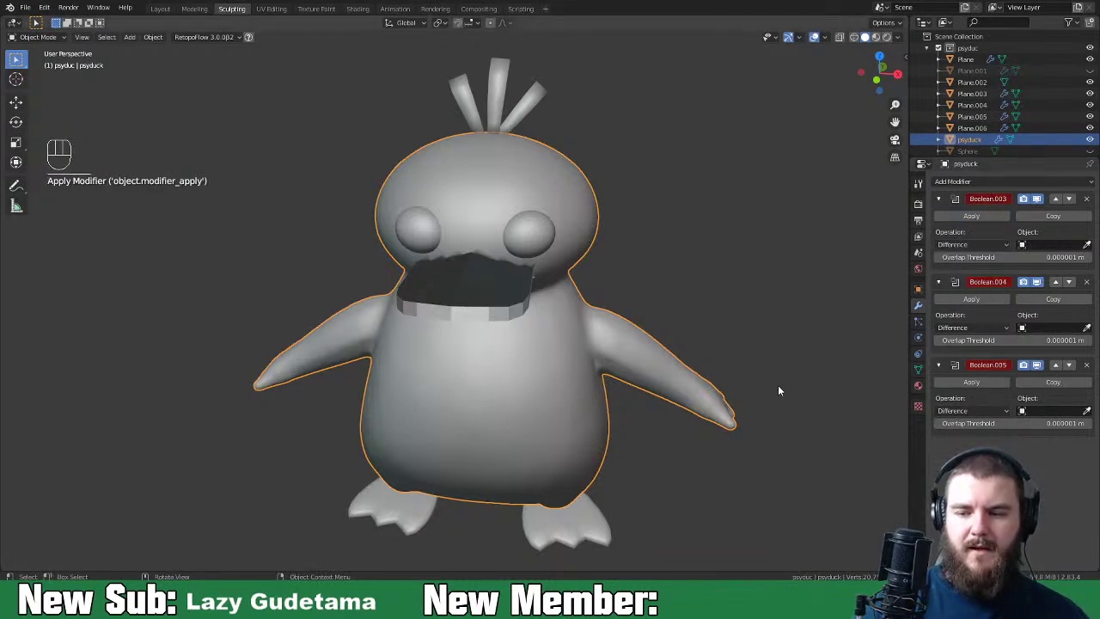
Step: Remove the unused Boolean.003, Boolean.004 and Boolean.005 modifiers from the body and hide the original beak Plane.002
click(1086, 199)
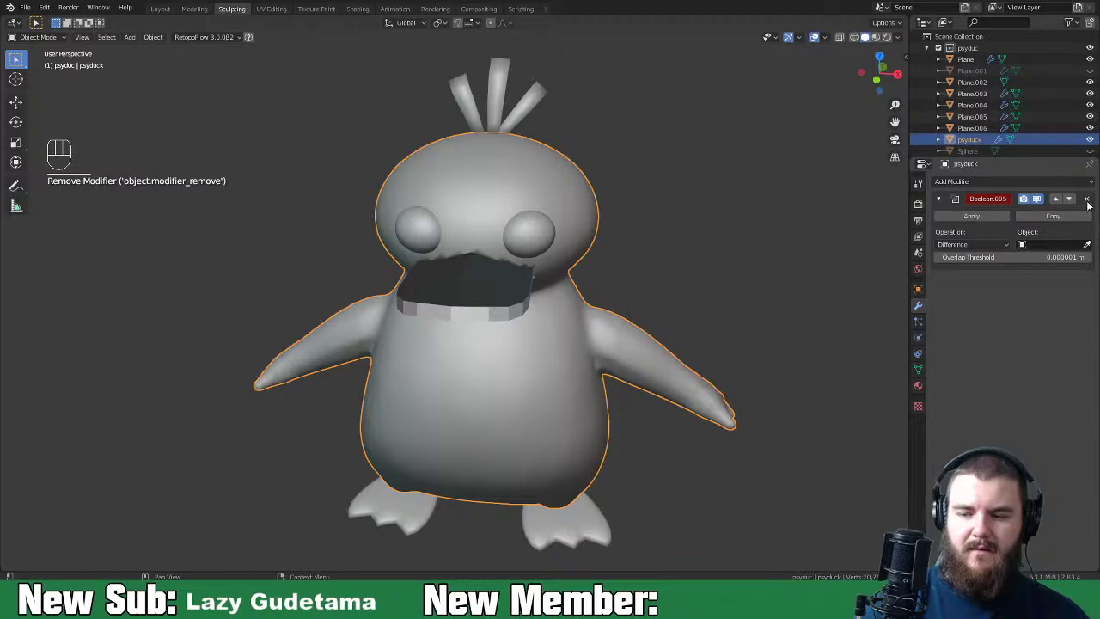
click(1087, 199)
mouse_move(722, 399)
middle_down()
mouse_move(856, 334)
mouse_move(707, 376)
mouse_move(744, 401)
mouse_move(754, 388)
mouse_move(695, 408)
mouse_move(720, 421)
middle_up()
click(508, 355)
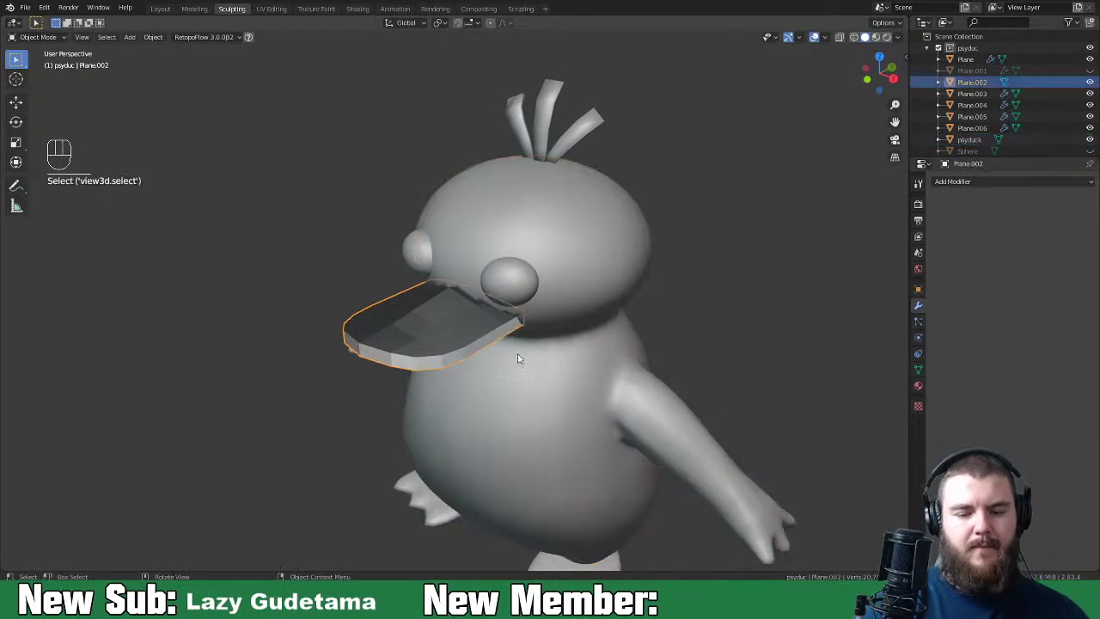
key(h)
Step: Open the psyduck body in Edit Mode and turn on the Face Orientation overlay to check its normals
click(602, 301)
middle_drag(596, 338, 623, 320)
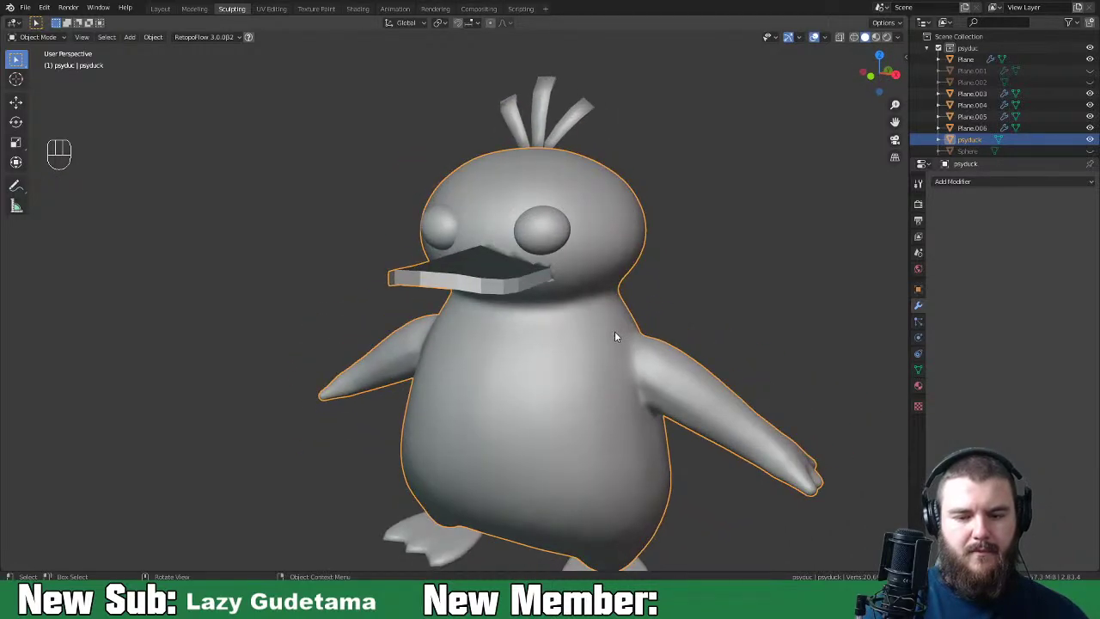
key(Tab)
click(827, 38)
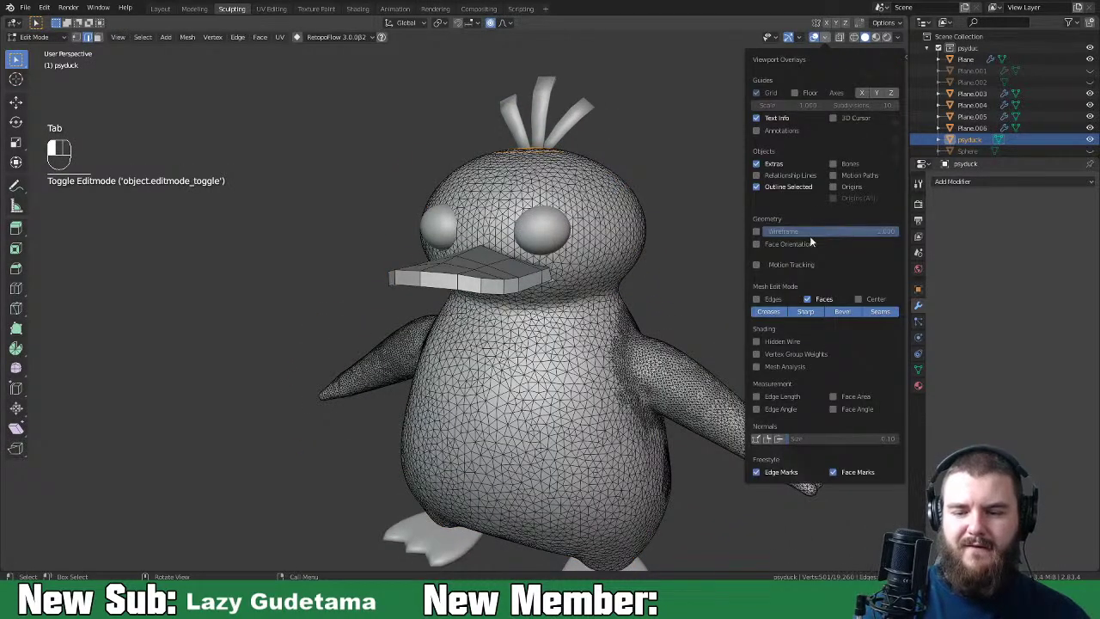
click(757, 244)
mouse_move(679, 315)
middle_down()
mouse_move(707, 263)
mouse_move(692, 332)
middle_up()
Step: Recalculate the normals of the whole body mesh to face outside, then turn off the Face Orientation overlay and leave Edit Mode
key(a)
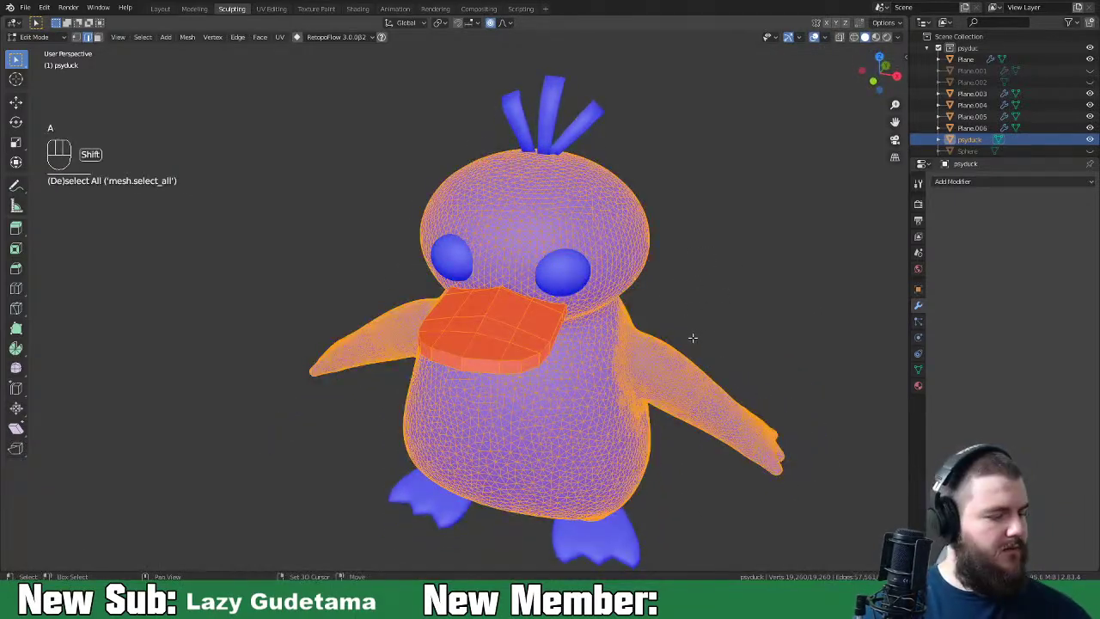
key(shift+n)
middle_drag(692, 338, 749, 302)
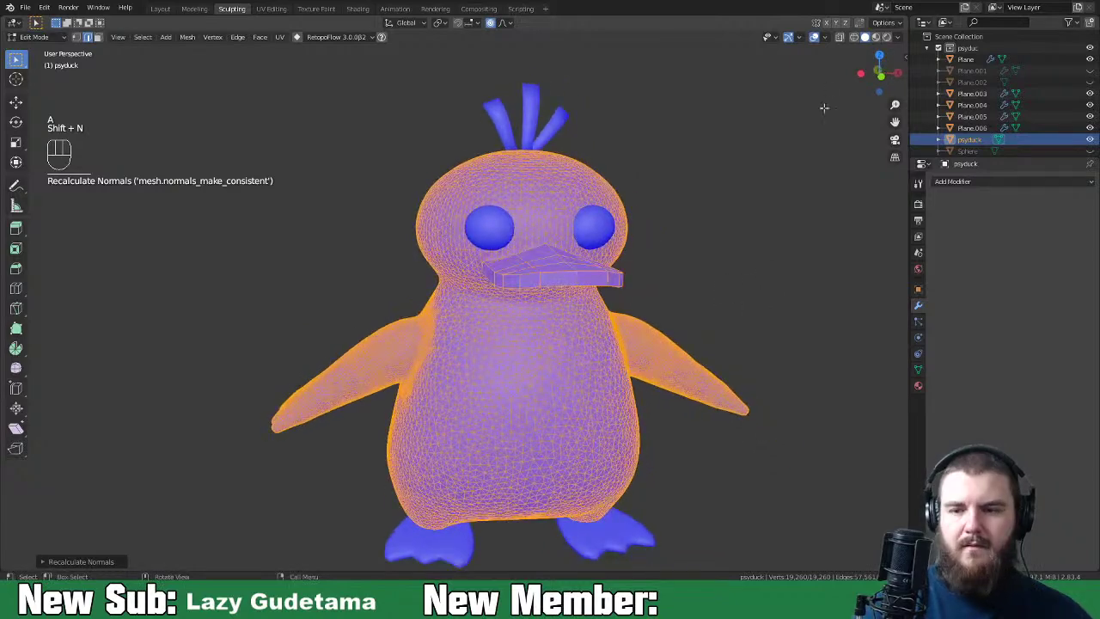
click(825, 38)
click(756, 244)
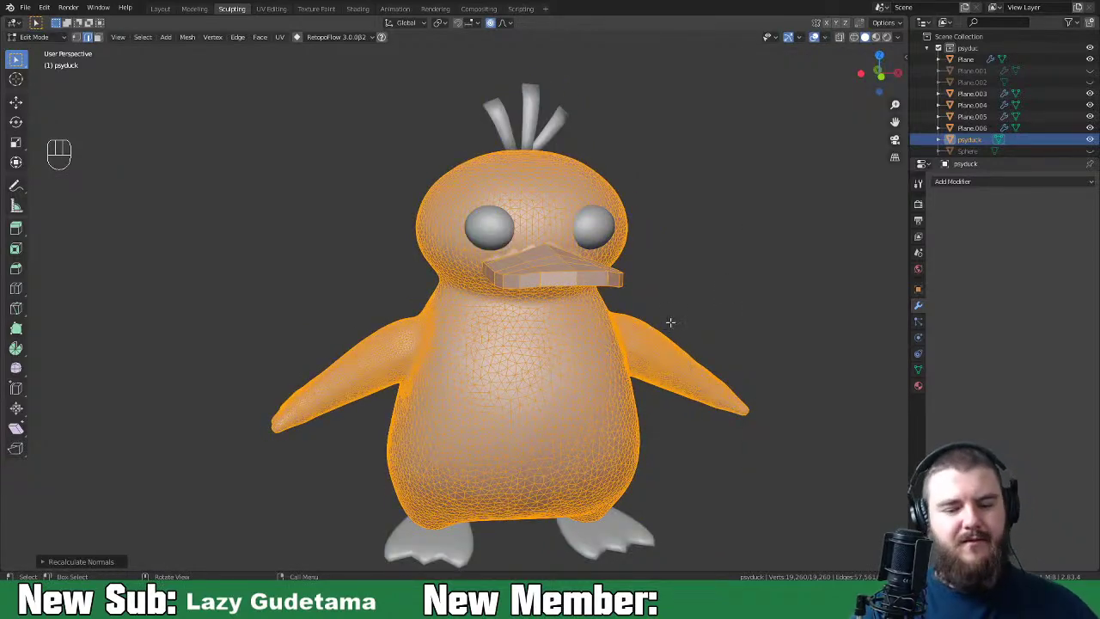
middle_drag(693, 308, 688, 333)
key(Tab)
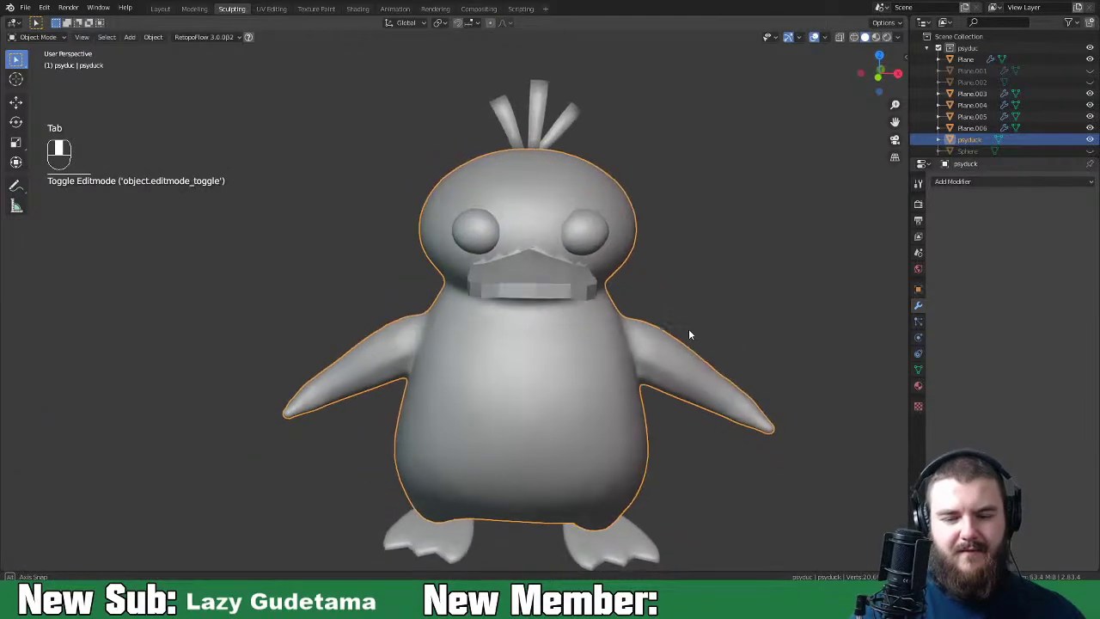
Step: Put the body back into Sculpt Mode and re-enable Dyntopo
key(ctrl+Tab)
click(690, 397)
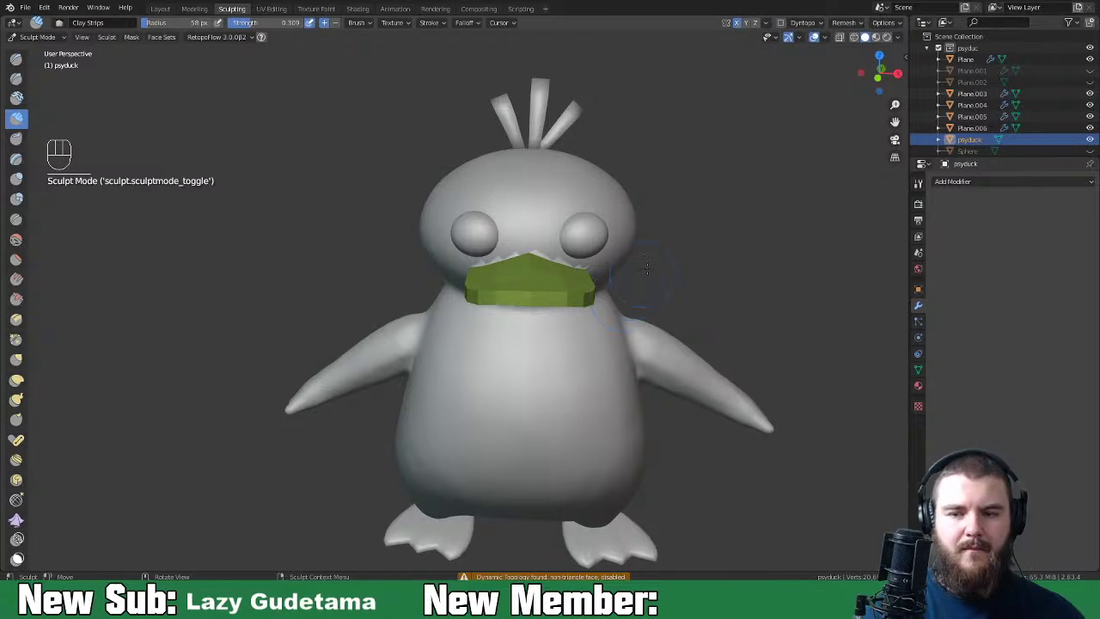
click(780, 23)
click(778, 54)
Step: Inflate the jagged upper seam between the beak and the face with the Inflate/Deflate brush at a 58 px radius
middle_drag(595, 328, 565, 341)
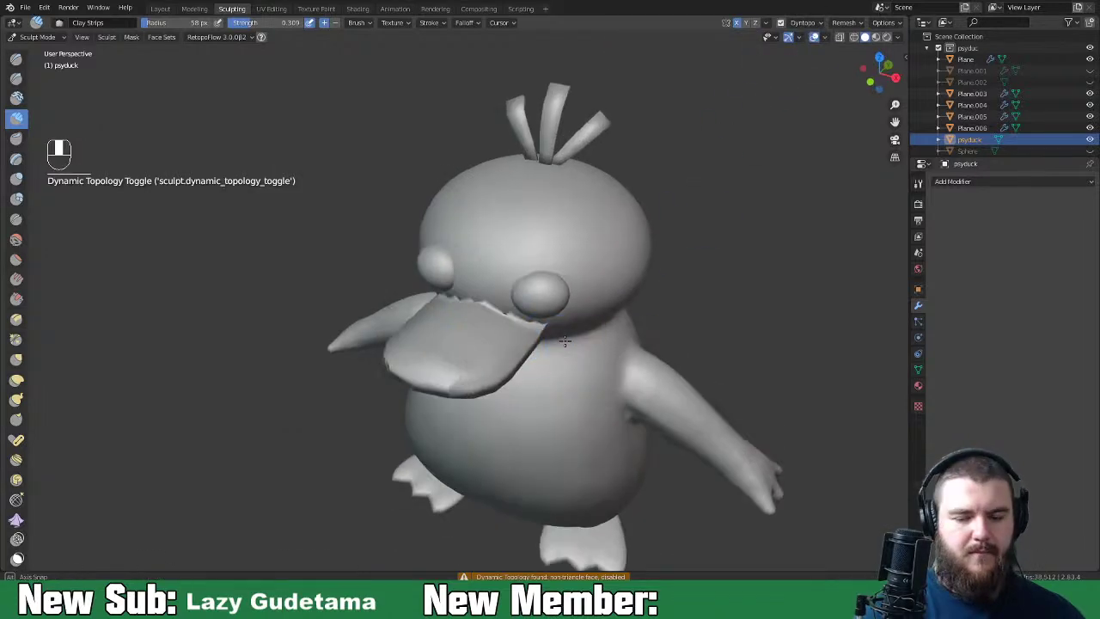
scroll(621, 479, up, 5)
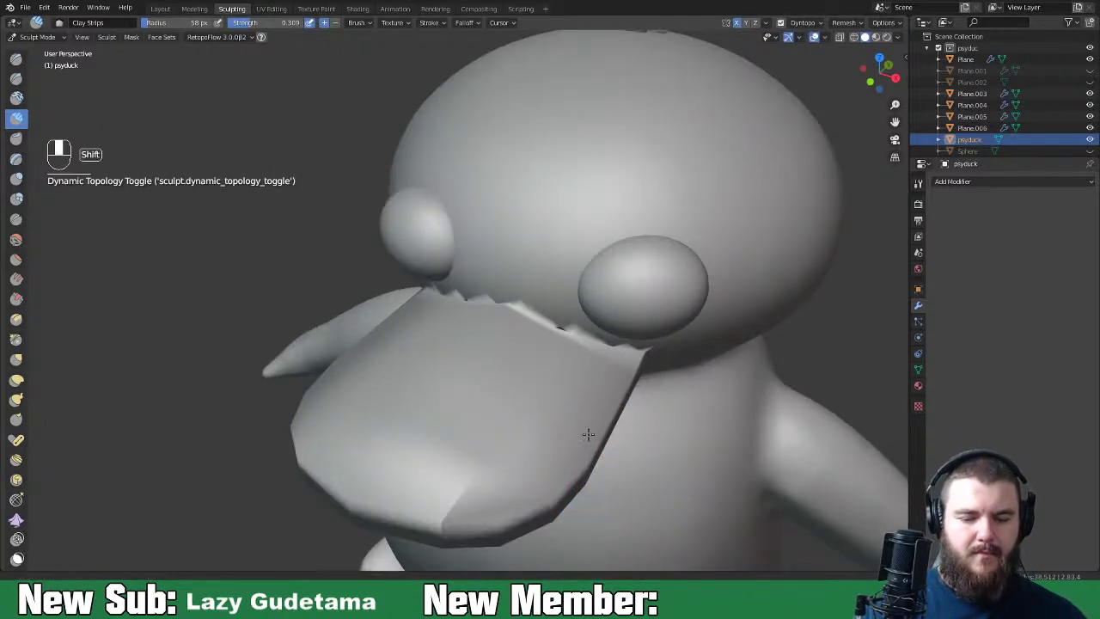
middle_drag(587, 434, 564, 410)
key(i)
mouse_move(559, 336)
mouse_down()
mouse_move(575, 311)
mouse_move(526, 323)
mouse_move(422, 464)
mouse_move(493, 512)
mouse_move(605, 435)
mouse_move(657, 337)
mouse_up()
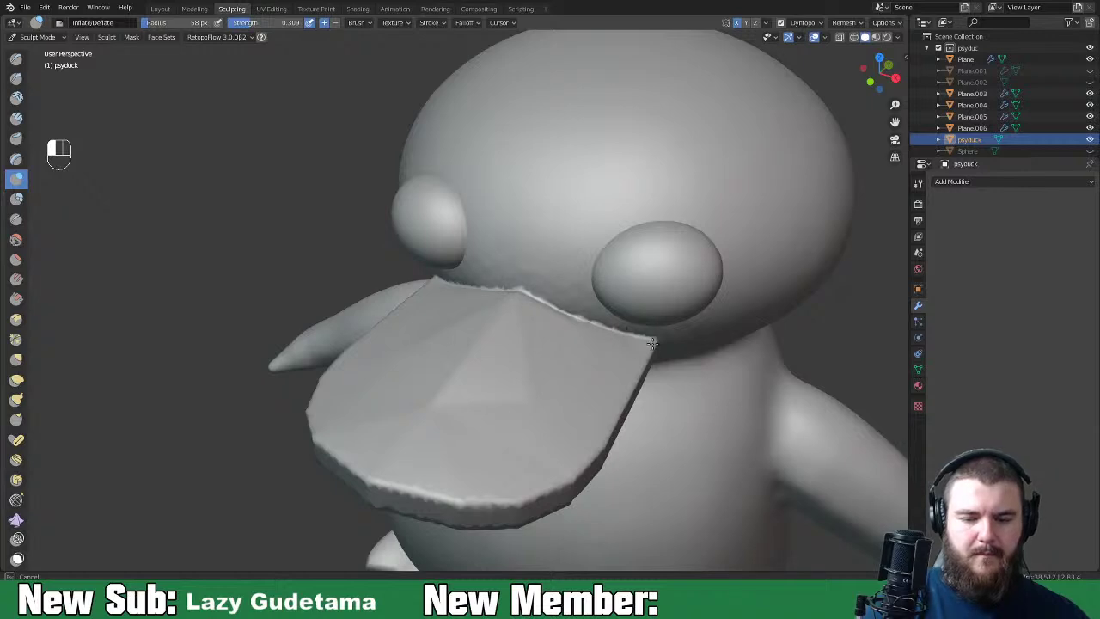
Step: Smooth the seam on the underside of the beak where it meets the head
mouse_move(658, 387)
middle_down()
mouse_move(652, 354)
mouse_move(661, 435)
mouse_move(666, 368)
middle_up()
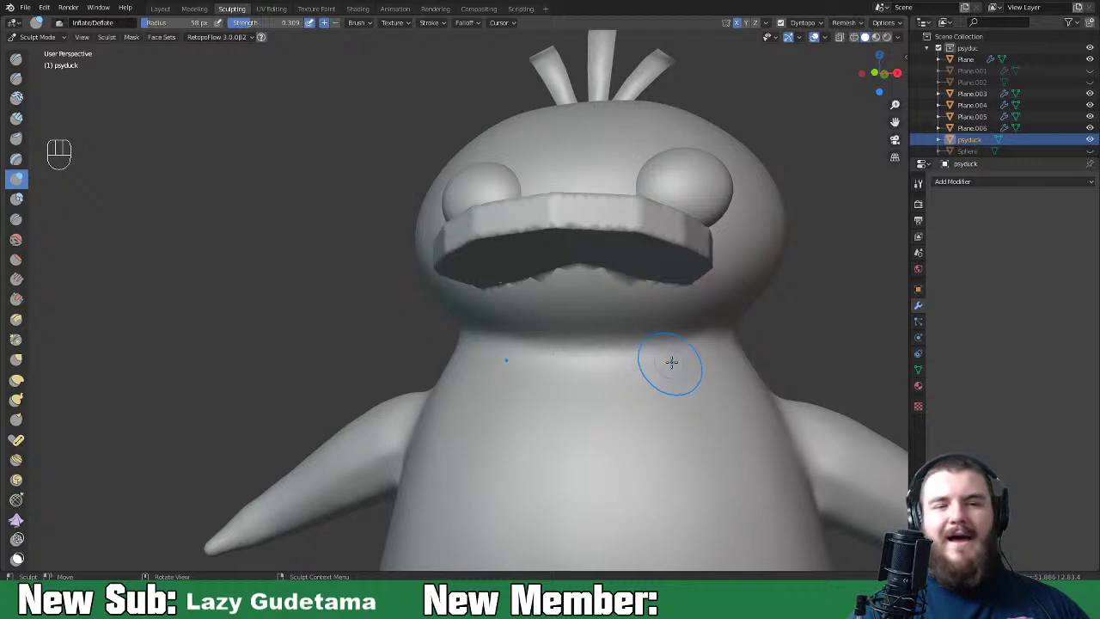
middle_drag(663, 282, 609, 190)
shift+drag(610, 190, 542, 207)
mouse_move(595, 167)
shift+mouse_down()
mouse_move(606, 210)
mouse_move(640, 181)
mouse_move(665, 191)
mouse_move(652, 219)
mouse_move(626, 185)
mouse_move(597, 202)
mouse_move(593, 181)
mouse_move(619, 222)
mouse_move(654, 187)
mouse_move(644, 219)
shift+mouse_up()
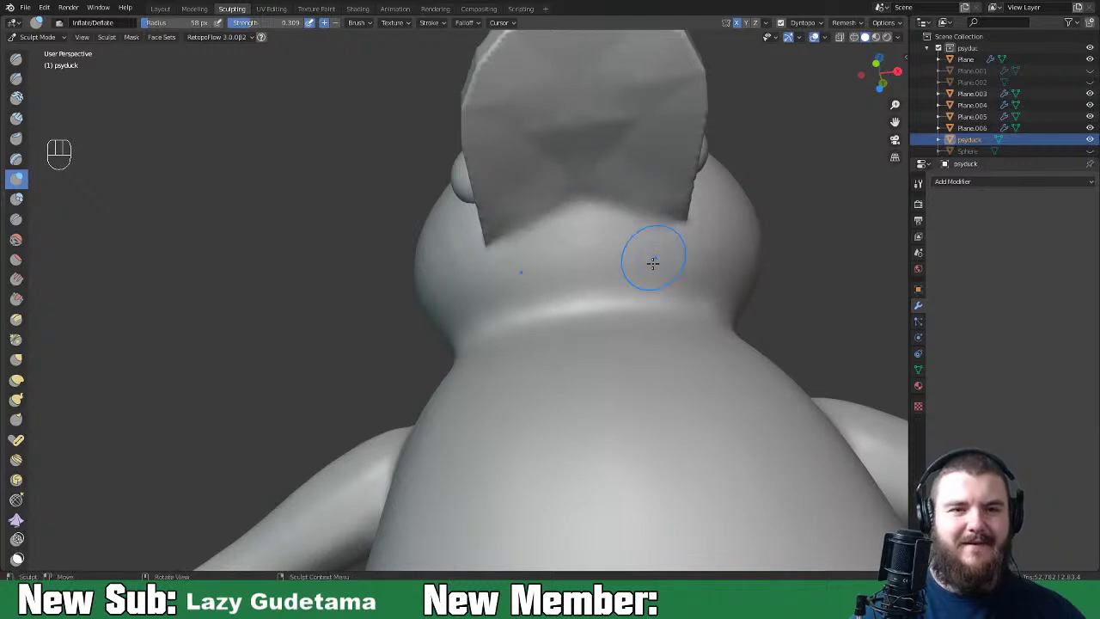
Step: Stroke over the top surface of the beak with the Inflate/Deflate brush at a 58 px radius
middle_drag(681, 253, 671, 309)
shift+middle_drag(646, 255, 595, 304)
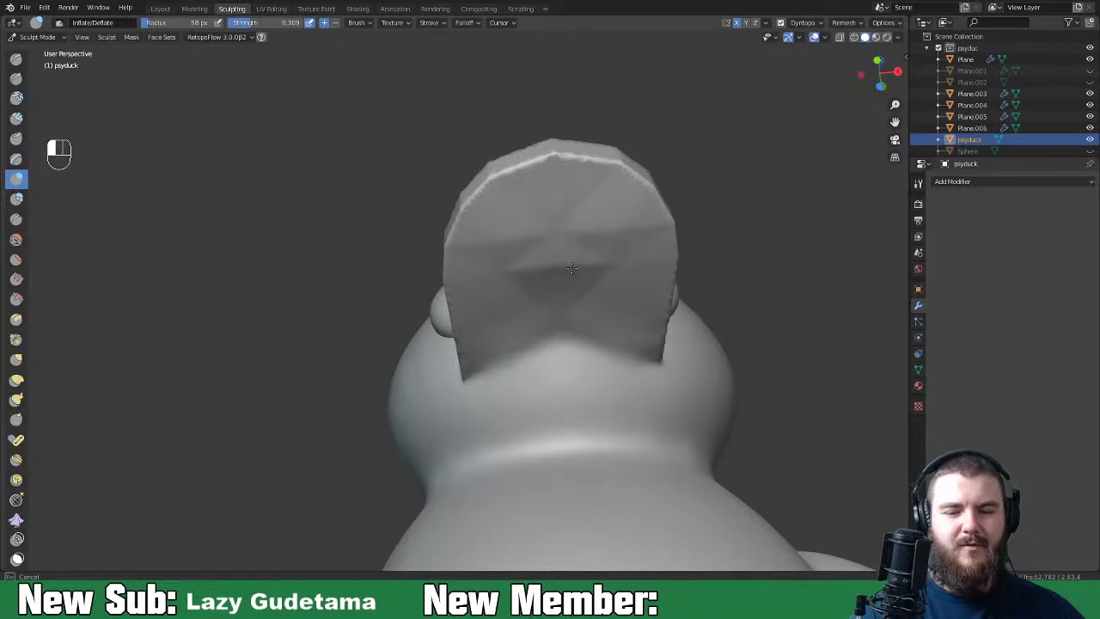
shift+middle_drag(606, 254, 567, 258)
middle_drag(653, 268, 628, 295)
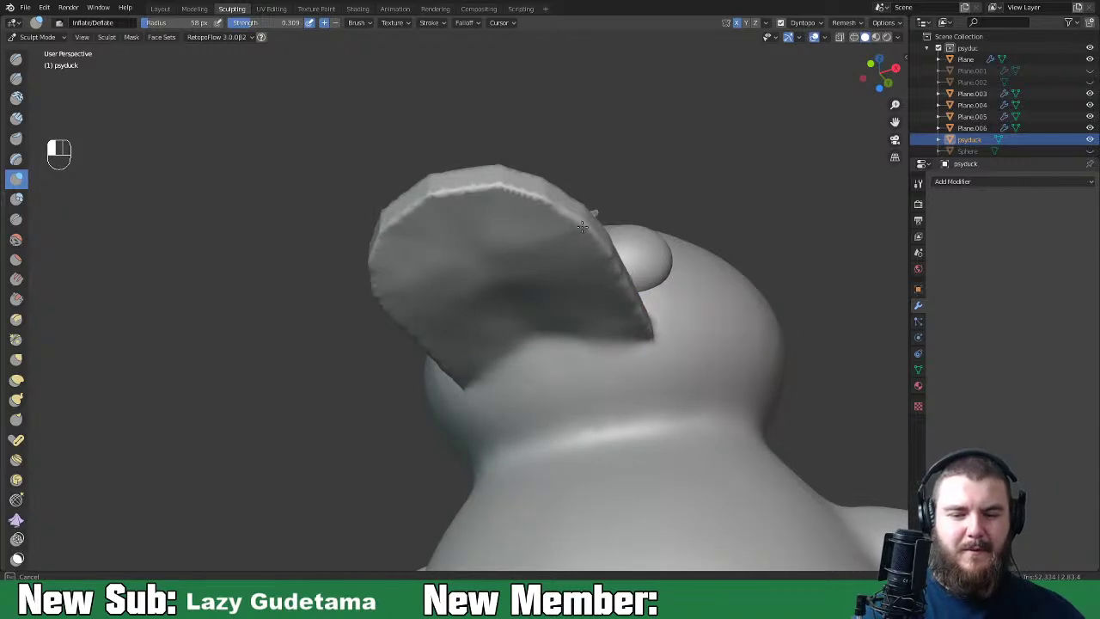
middle_drag(642, 285, 602, 335)
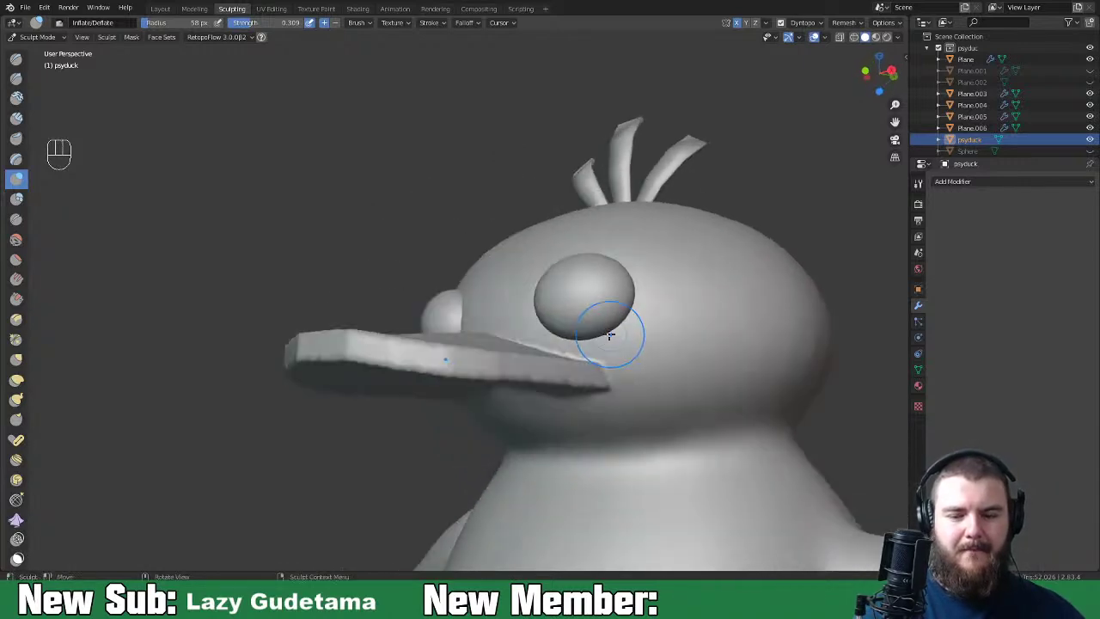
middle_drag(345, 340, 526, 426)
drag(526, 426, 479, 400)
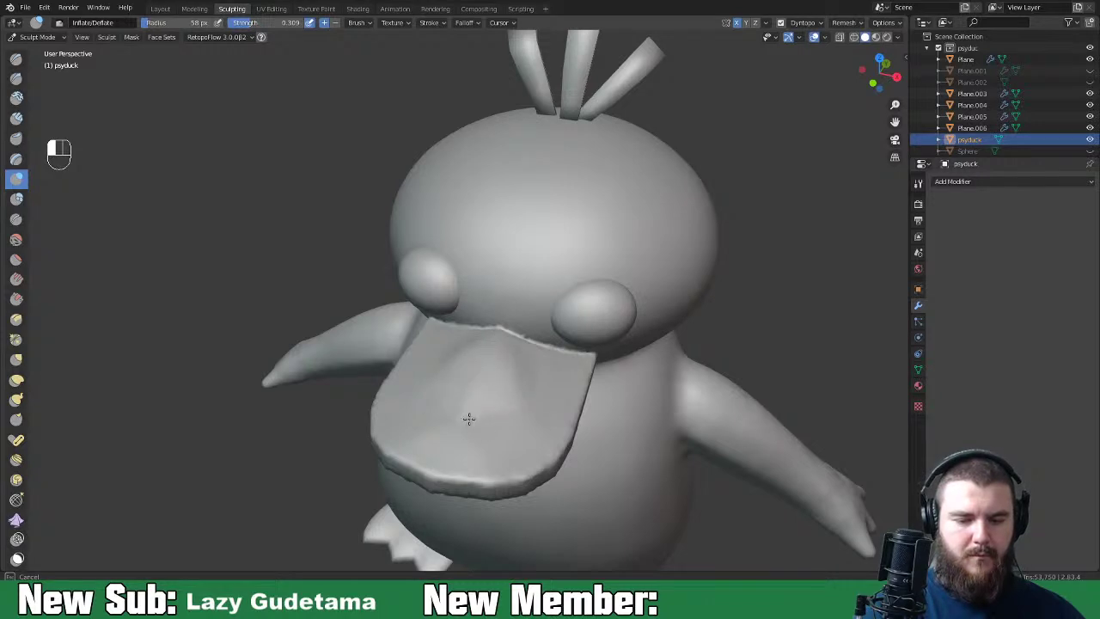
mouse_move(490, 362)
mouse_down()
mouse_move(518, 358)
mouse_move(507, 394)
mouse_up()
Step: Smooth the jagged front and side rims of the beak and soften its top surface
shift+drag(582, 419, 589, 369)
middle_drag(596, 417, 582, 386)
shift+drag(540, 421, 406, 402)
middle_drag(580, 429, 541, 372)
mouse_move(541, 372)
shift+mouse_down()
mouse_move(496, 344)
mouse_move(569, 341)
mouse_move(601, 305)
mouse_move(575, 361)
shift+mouse_up()
middle_drag(575, 360, 577, 317)
shift+drag(576, 317, 574, 335)
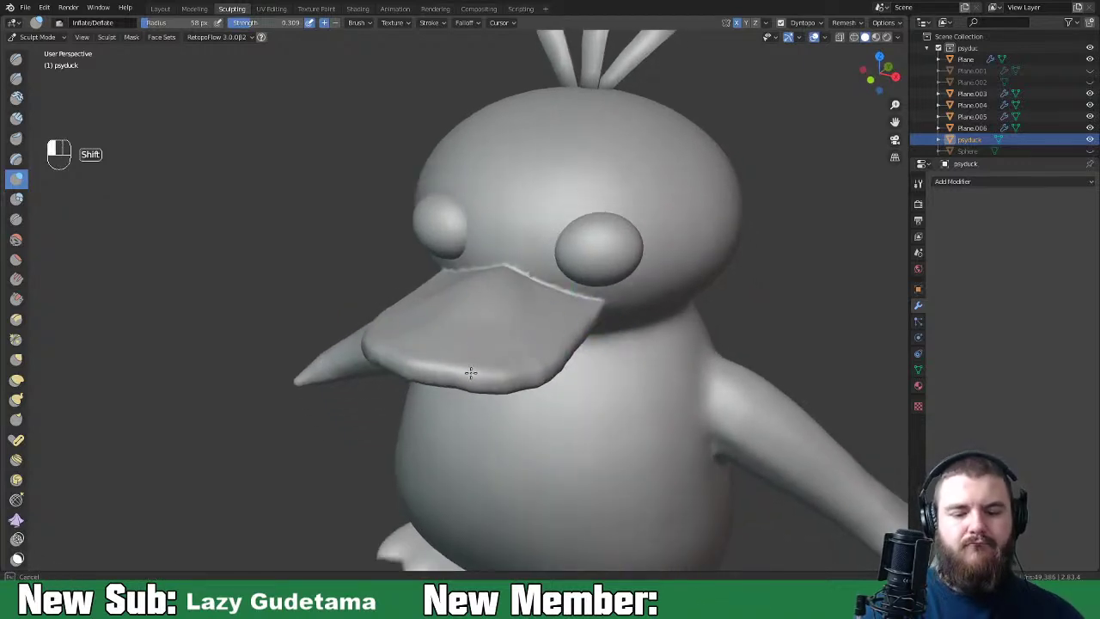
middle_drag(564, 344, 523, 393)
mouse_move(440, 442)
middle_down()
mouse_move(513, 388)
mouse_move(478, 355)
middle_up()
mouse_move(479, 356)
shift+mouse_down()
mouse_move(458, 321)
mouse_move(508, 339)
mouse_move(467, 334)
mouse_move(527, 356)
shift+mouse_up()
middle_drag(528, 356, 551, 342)
mouse_move(551, 341)
shift+mouse_down()
mouse_move(535, 335)
mouse_move(564, 363)
shift+mouse_up()
Step: Fill the hollow on the underside of the beak with the Clay Strips brush and smooth the added clay
mouse_move(498, 393)
middle_down()
mouse_move(461, 361)
mouse_move(437, 315)
mouse_move(467, 332)
mouse_move(492, 293)
mouse_move(566, 301)
middle_up()
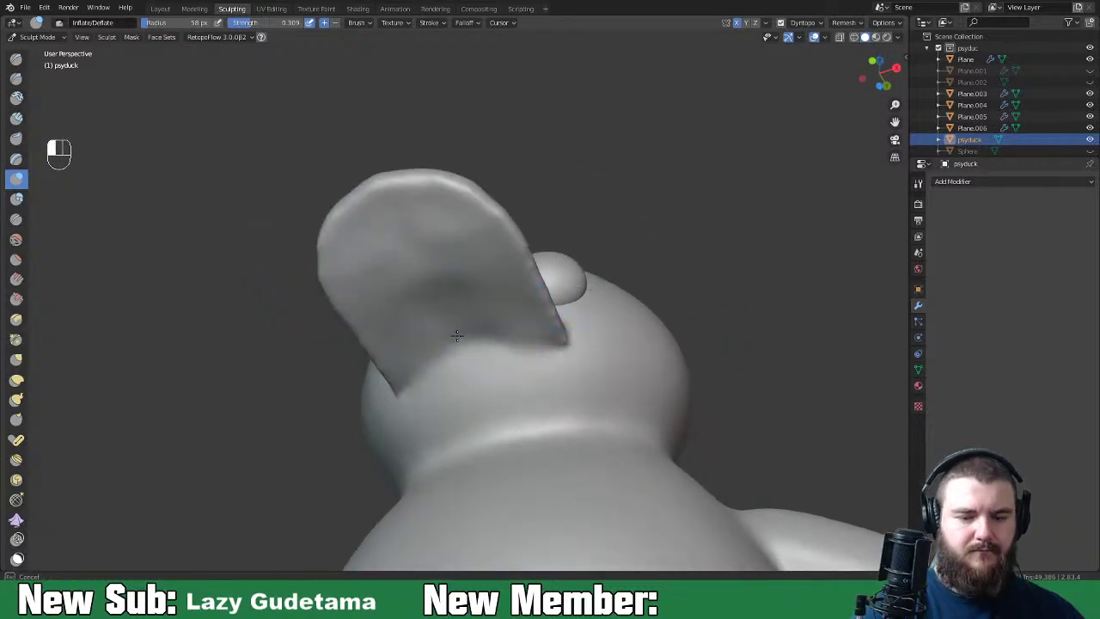
key(space)
key(space)
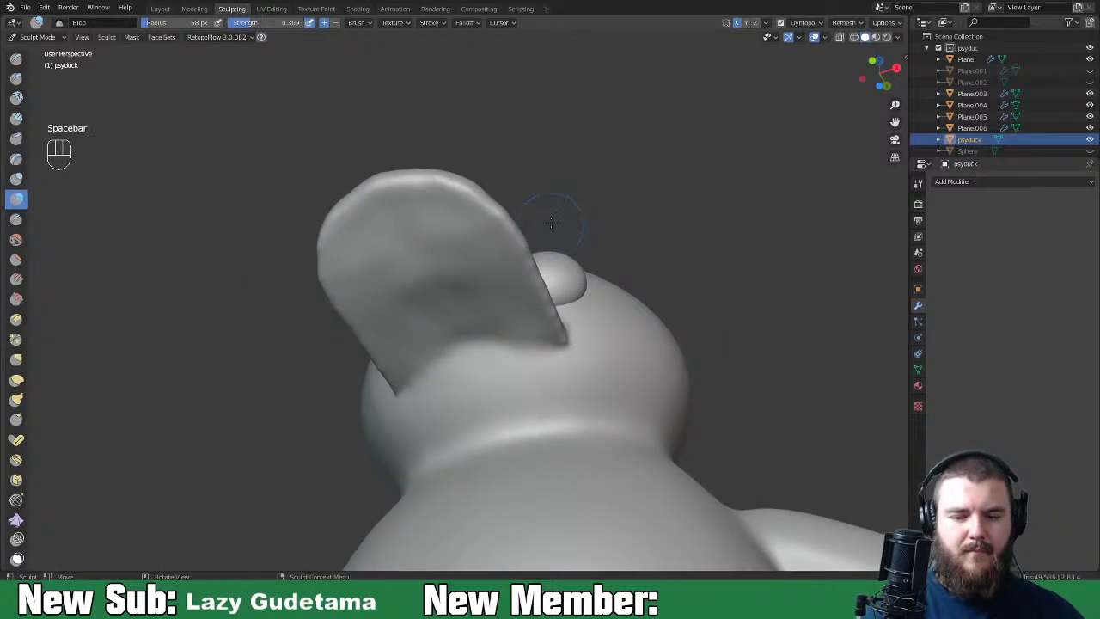
click(528, 168)
mouse_move(492, 264)
mouse_down()
mouse_move(455, 342)
mouse_move(476, 312)
mouse_move(471, 238)
mouse_up()
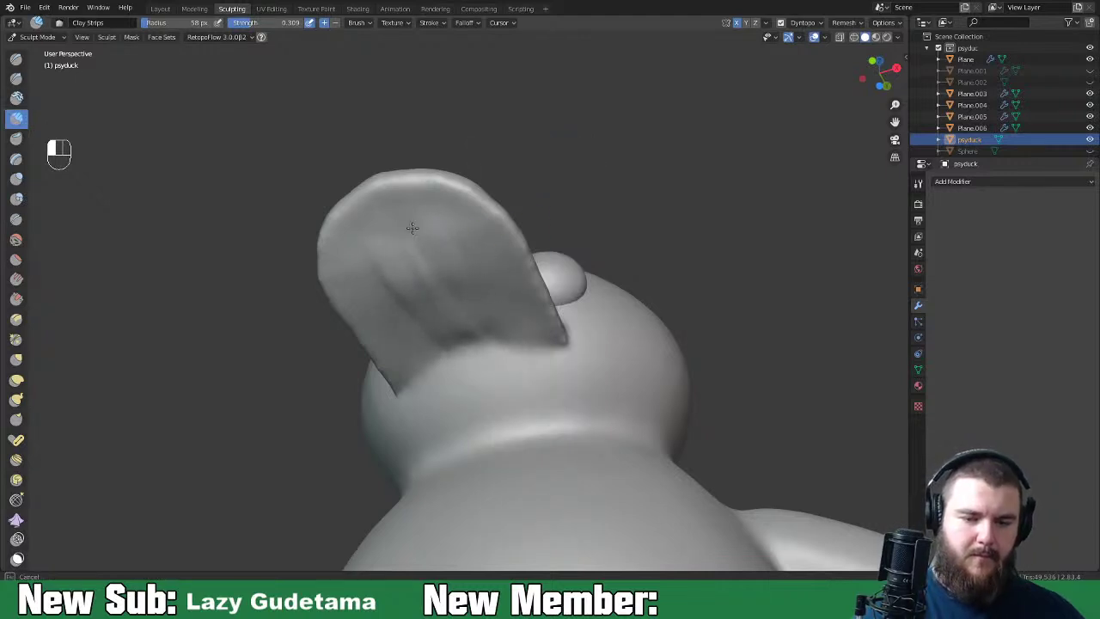
mouse_move(475, 229)
mouse_down()
mouse_move(513, 298)
mouse_move(447, 223)
mouse_up()
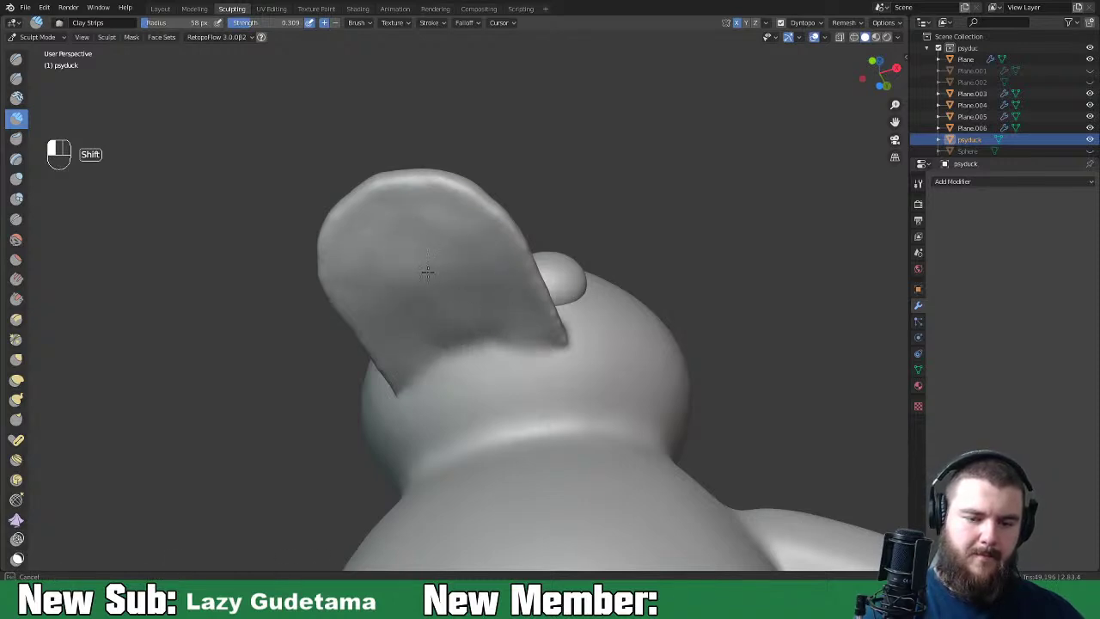
Step: Build up a thicker lower bill on the underside of the beak, towards the head, with Clay Strips at 58 px
mouse_move(530, 314)
middle_down()
mouse_move(728, 343)
mouse_move(643, 383)
mouse_move(593, 364)
middle_up()
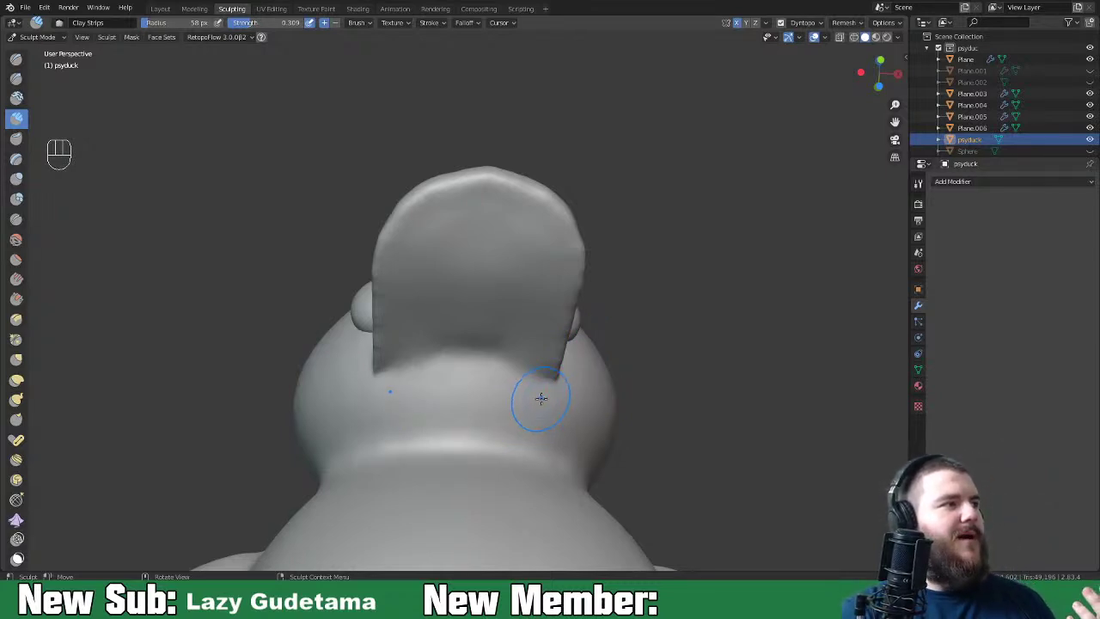
mouse_move(544, 415)
middle_down()
mouse_move(571, 323)
mouse_move(528, 368)
middle_up()
mouse_move(527, 368)
mouse_down()
mouse_move(508, 319)
mouse_move(509, 359)
mouse_move(518, 378)
mouse_move(526, 370)
mouse_move(530, 336)
mouse_move(485, 348)
mouse_move(500, 319)
mouse_move(534, 323)
mouse_move(573, 284)
mouse_move(540, 337)
mouse_move(573, 271)
mouse_move(537, 265)
mouse_up()
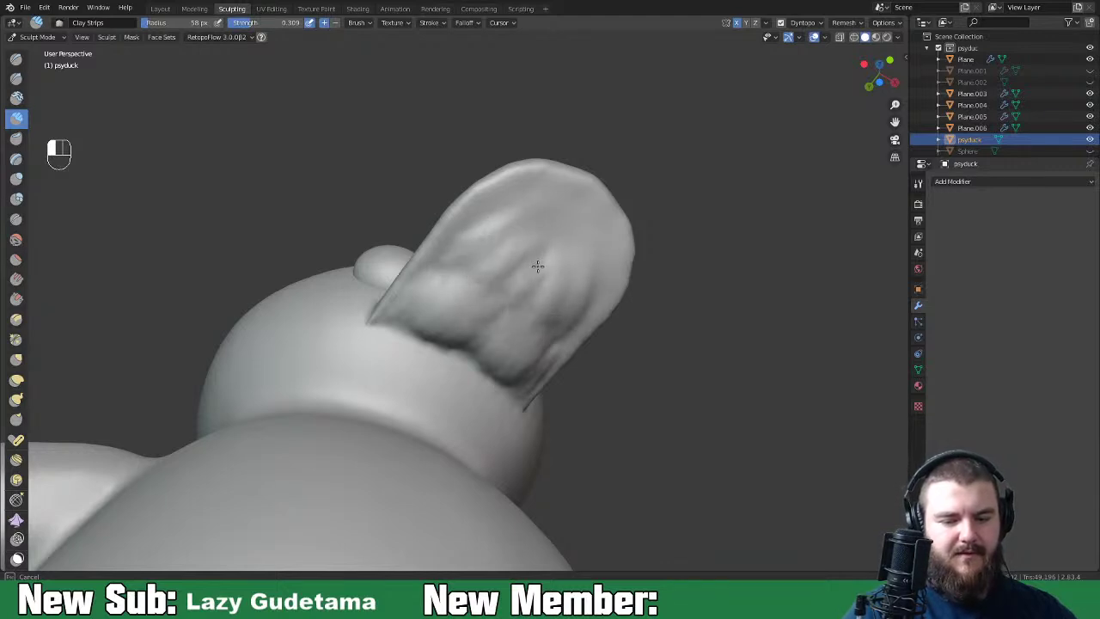
mouse_move(475, 355)
mouse_down()
mouse_move(456, 352)
mouse_move(489, 371)
mouse_move(430, 348)
mouse_move(515, 371)
mouse_up()
Step: Smooth the ridges of the built-up clay on the underside of the beak and along its joint with the head
mouse_move(516, 370)
middle_down()
mouse_move(461, 437)
mouse_move(467, 369)
mouse_move(515, 361)
middle_up()
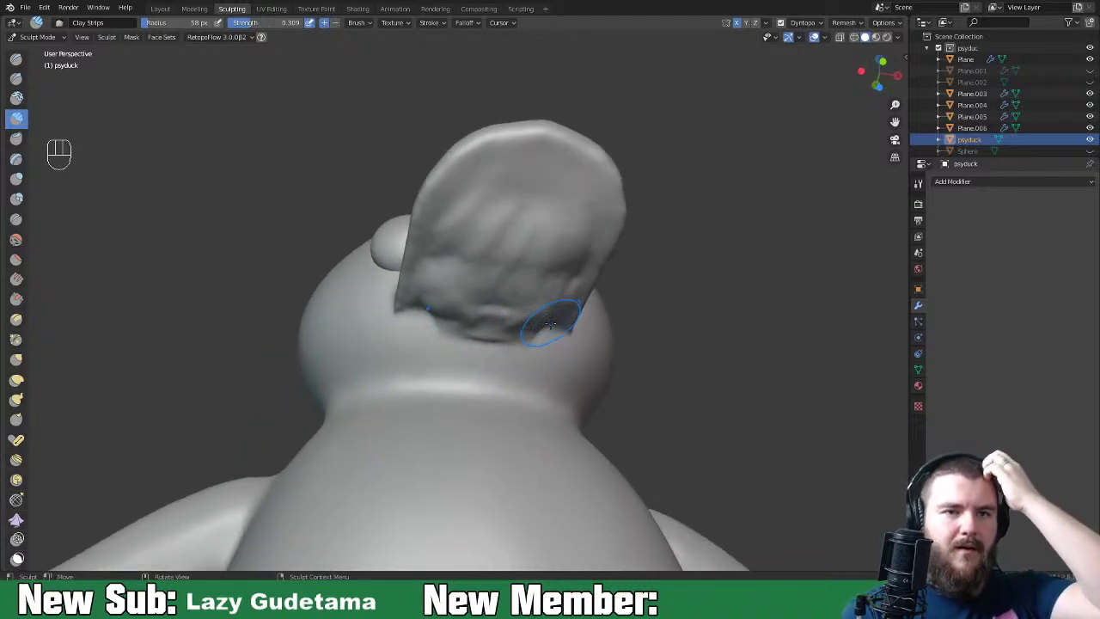
mouse_move(549, 325)
middle_down()
mouse_move(525, 323)
mouse_move(535, 319)
middle_up()
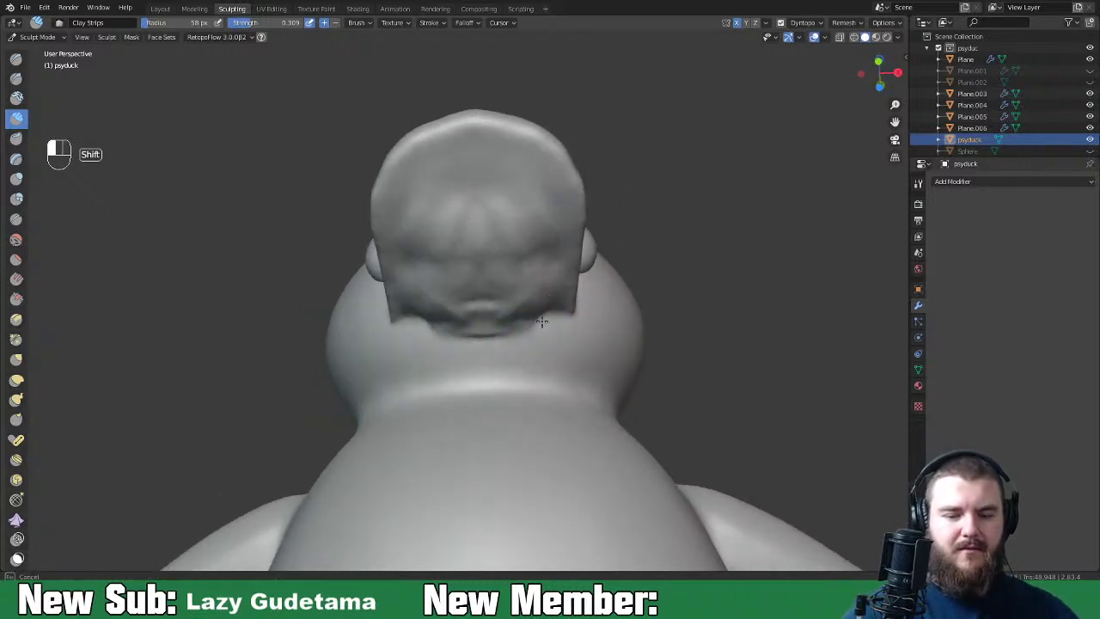
shift+drag(508, 234, 488, 275)
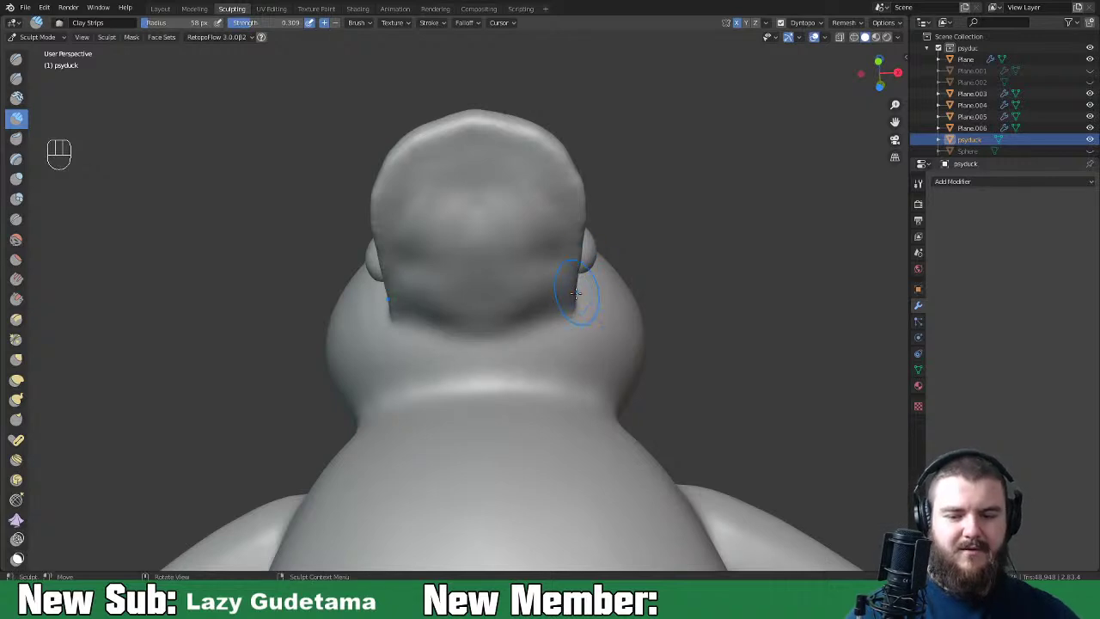
middle_drag(571, 273, 540, 214)
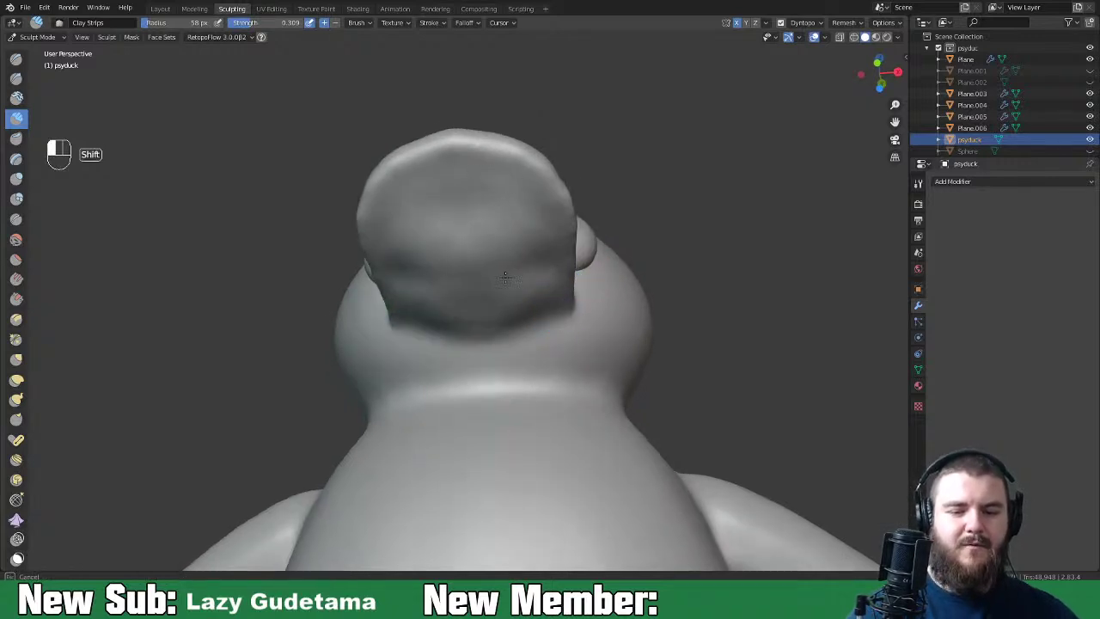
middle_drag(544, 256, 560, 282)
Step: Carve the outline of the lower bill into the underside of the beak with the Crease brush at a 40 px radius
key(shift+c)
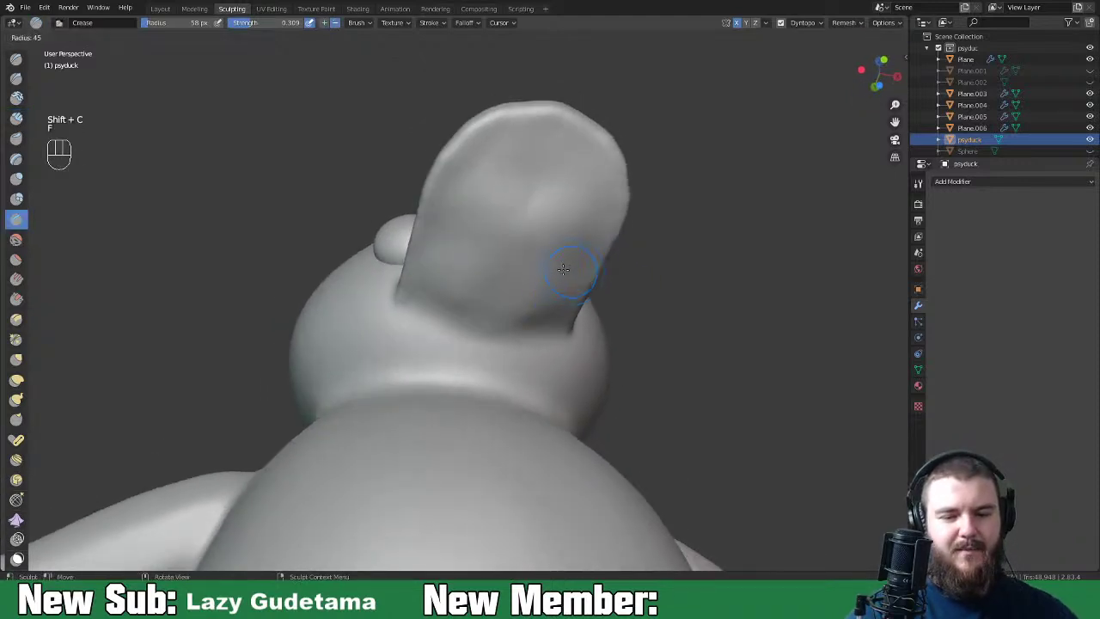
key(f)
middle_drag(564, 265, 536, 238)
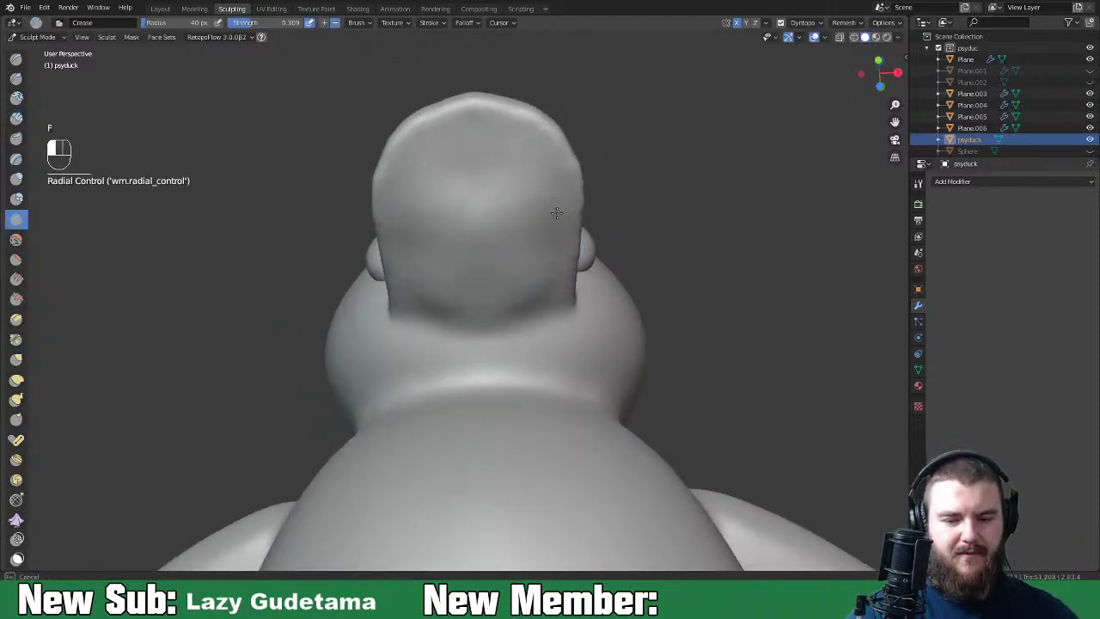
mouse_move(552, 205)
mouse_down()
mouse_move(476, 160)
mouse_move(534, 245)
mouse_move(543, 303)
mouse_move(552, 299)
mouse_up()
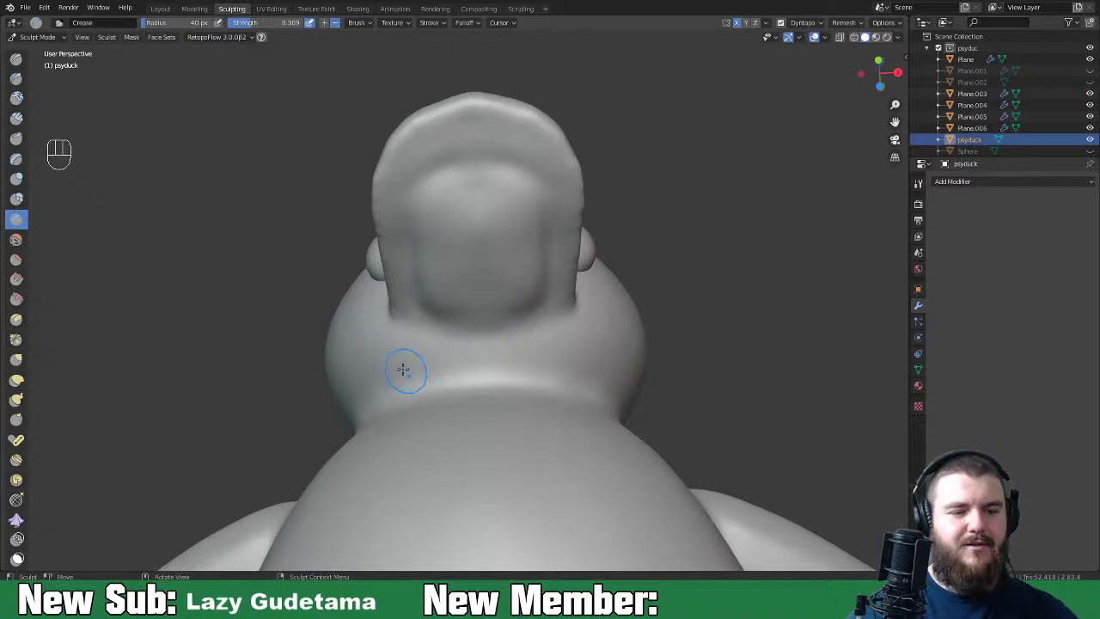
Step: Add volume to the lower bill and its base at the head with Clay Strips at 40 px, then smooth the surface
key(space)
key(space)
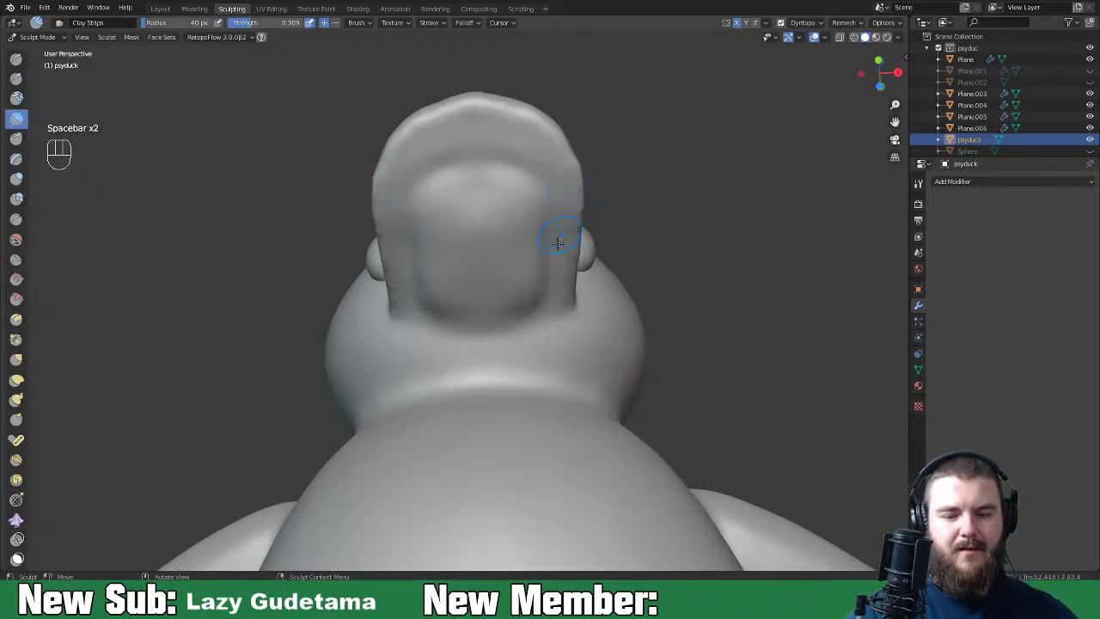
click(554, 185)
mouse_move(518, 325)
mouse_down()
mouse_move(526, 310)
mouse_move(512, 332)
mouse_move(534, 334)
mouse_up()
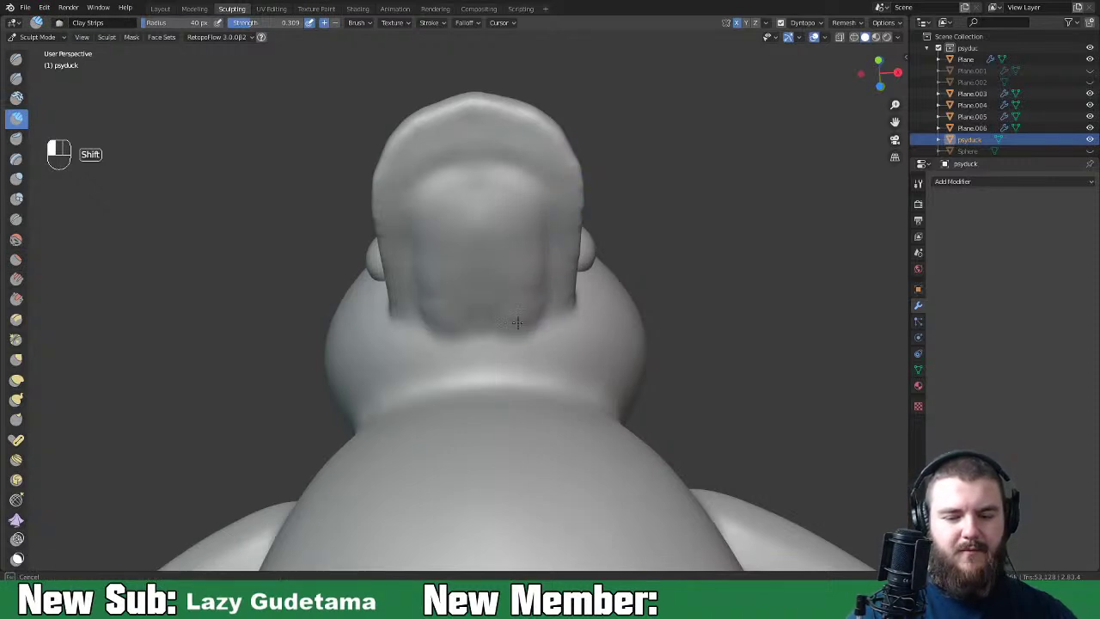
mouse_move(570, 307)
middle_down()
mouse_move(521, 337)
mouse_move(423, 291)
middle_up()
drag(434, 296, 456, 292)
middle_drag(455, 292, 563, 256)
drag(503, 232, 489, 285)
mouse_move(528, 239)
mouse_down()
mouse_move(504, 245)
mouse_move(510, 295)
mouse_move(504, 231)
mouse_up()
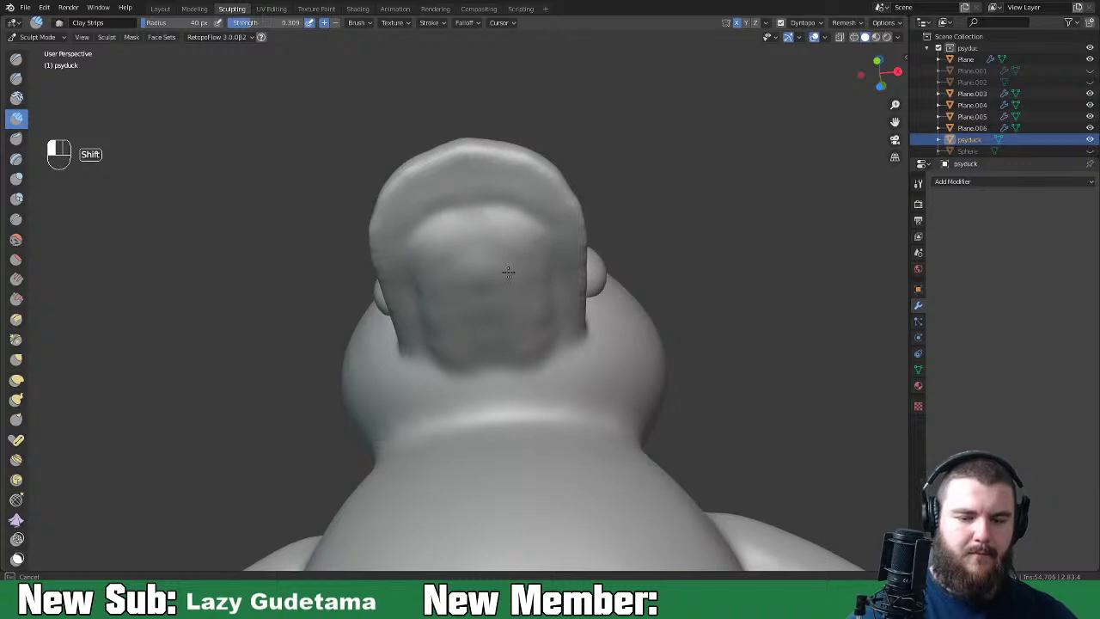
shift+drag(526, 332, 515, 338)
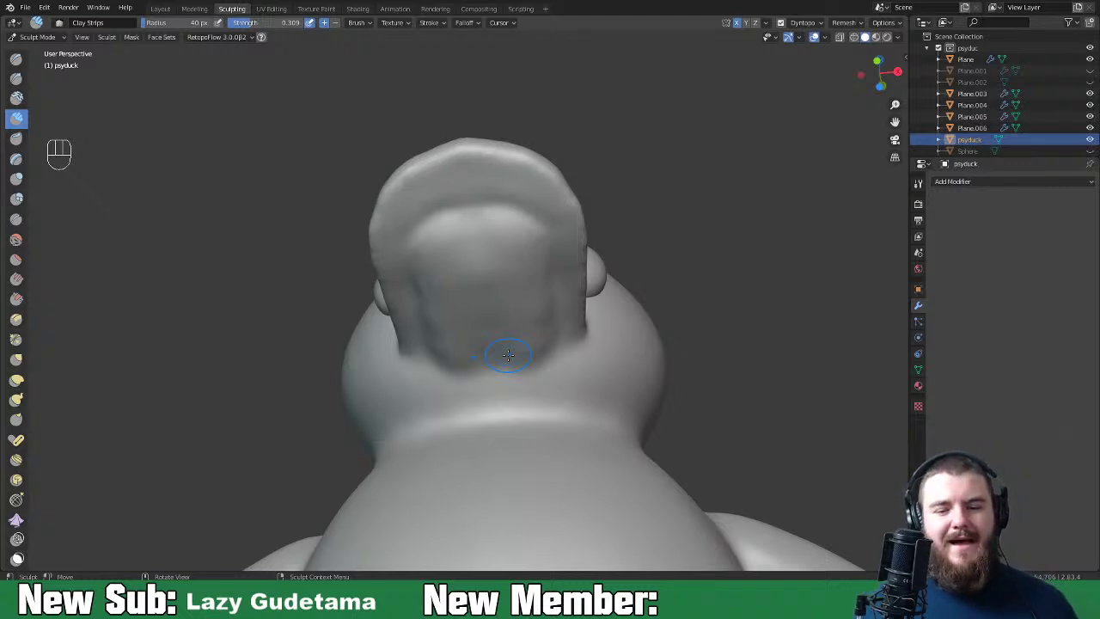
Step: Deepen the crease around the front and side of the lower bill with the Crease brush
mouse_move(561, 333)
middle_down()
mouse_move(561, 298)
mouse_move(521, 326)
mouse_move(559, 319)
middle_up()
key(shift+c)
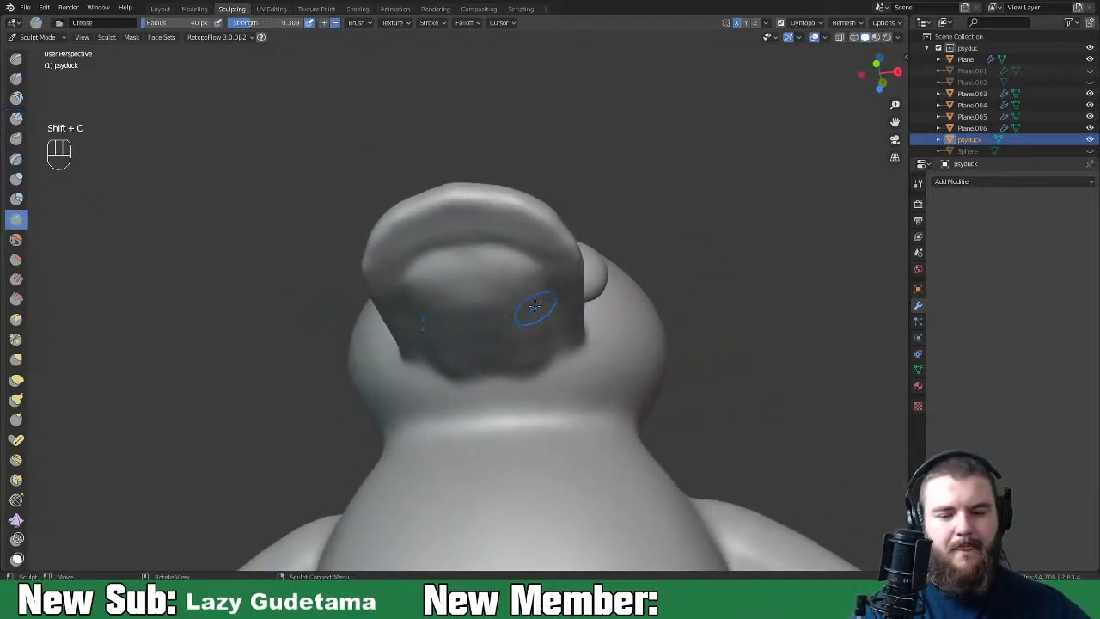
drag(477, 242, 516, 255)
middle_drag(516, 255, 523, 253)
mouse_move(523, 253)
mouse_down()
mouse_move(550, 316)
mouse_move(536, 378)
mouse_move(545, 344)
mouse_up()
Step: Switch to the Grab brush, reduce its radius to 69 px, and smooth the beak's top surface and front edge
mouse_move(555, 381)
middle_down()
mouse_move(590, 424)
mouse_move(730, 479)
middle_up()
mouse_move(729, 378)
middle_down()
mouse_move(693, 400)
mouse_move(650, 381)
mouse_move(633, 351)
middle_up()
key(g)
key(f)
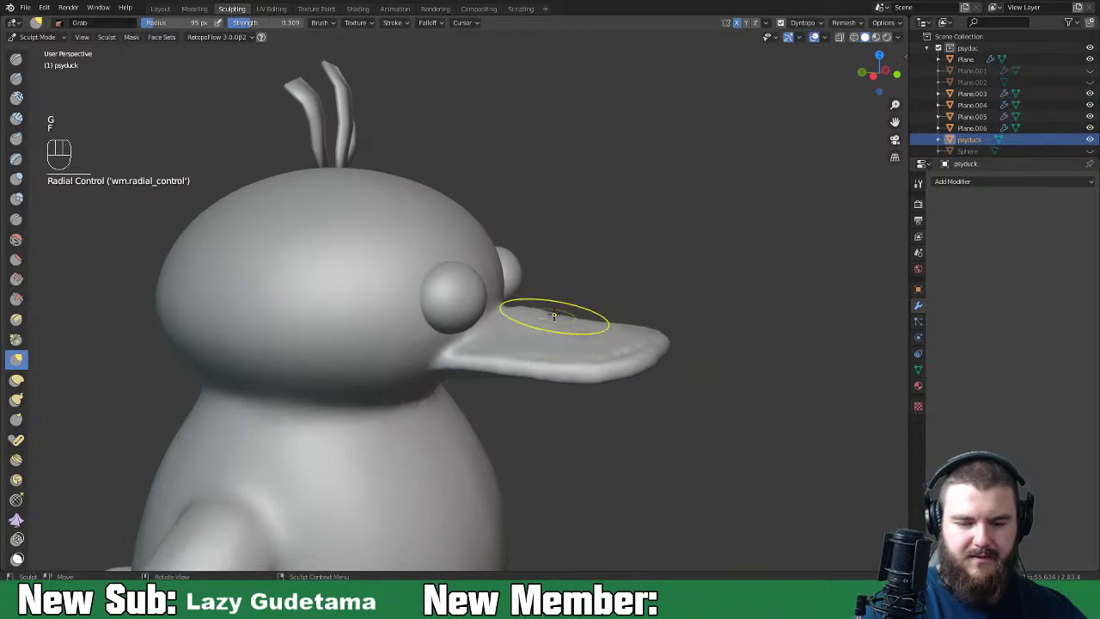
mouse_move(503, 308)
middle_down()
mouse_move(490, 327)
mouse_move(508, 312)
middle_up()
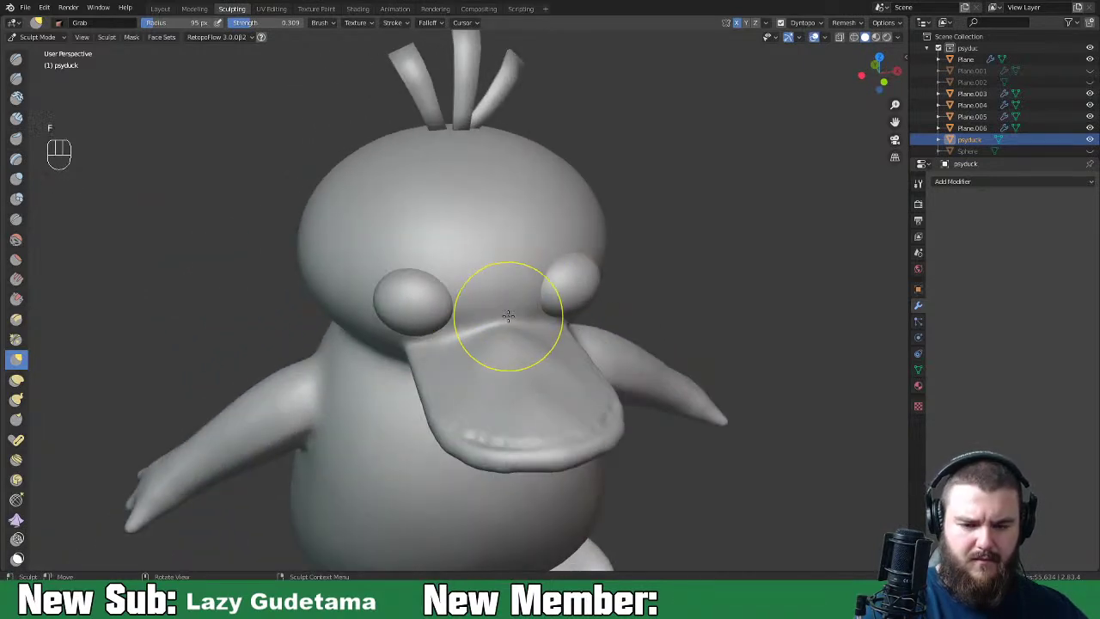
key(f)
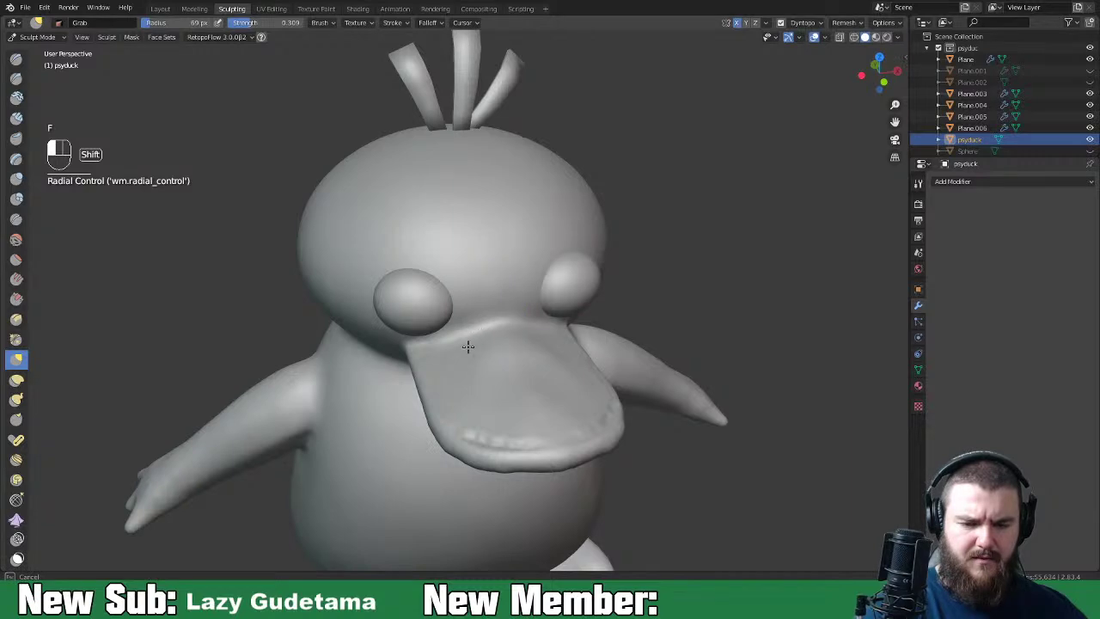
mouse_move(482, 392)
shift+mouse_down()
mouse_move(479, 442)
mouse_move(438, 393)
mouse_move(527, 439)
mouse_move(584, 437)
mouse_move(533, 447)
shift+mouse_up()
middle_drag(532, 447, 543, 411)
mouse_move(543, 411)
shift+mouse_down()
mouse_move(550, 380)
mouse_move(478, 420)
shift+mouse_up()
Step: Check the whole Psyduck from the front and save the file
middle_drag(559, 364, 579, 355)
middle_drag(496, 398, 624, 331)
scroll(679, 320, down, 3)
middle_drag(698, 333, 674, 297)
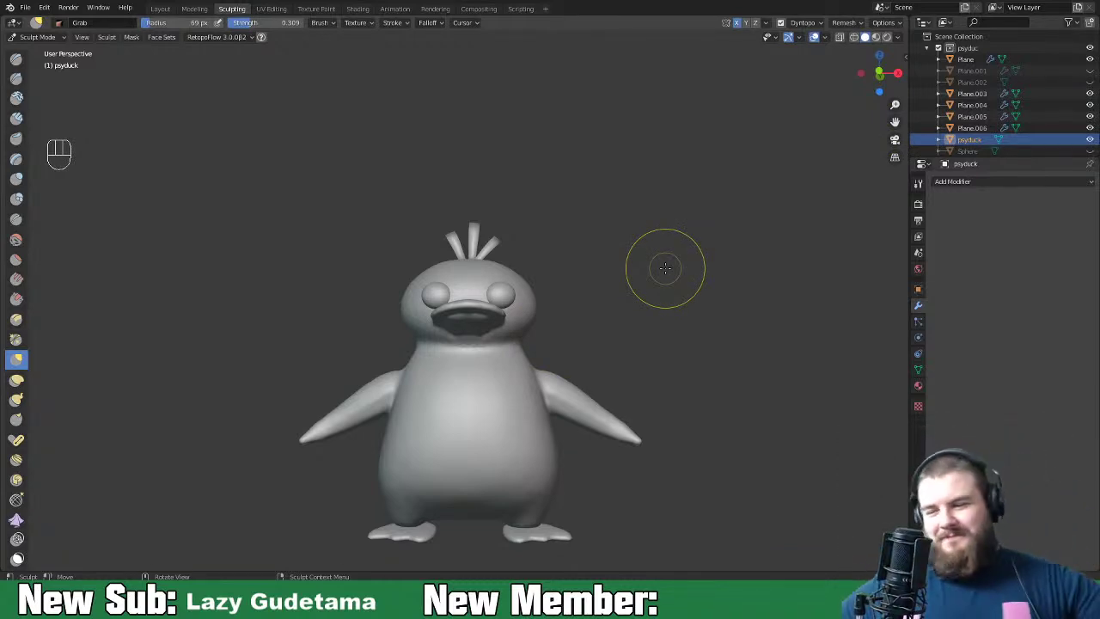
middle_drag(659, 262, 656, 209)
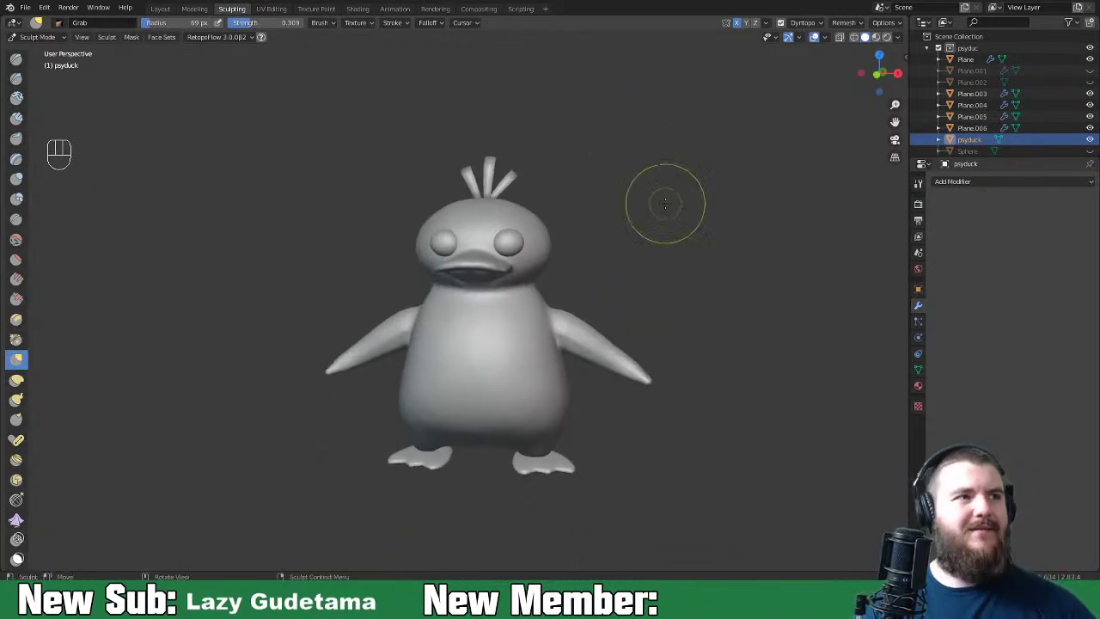
key(ctrl+s)
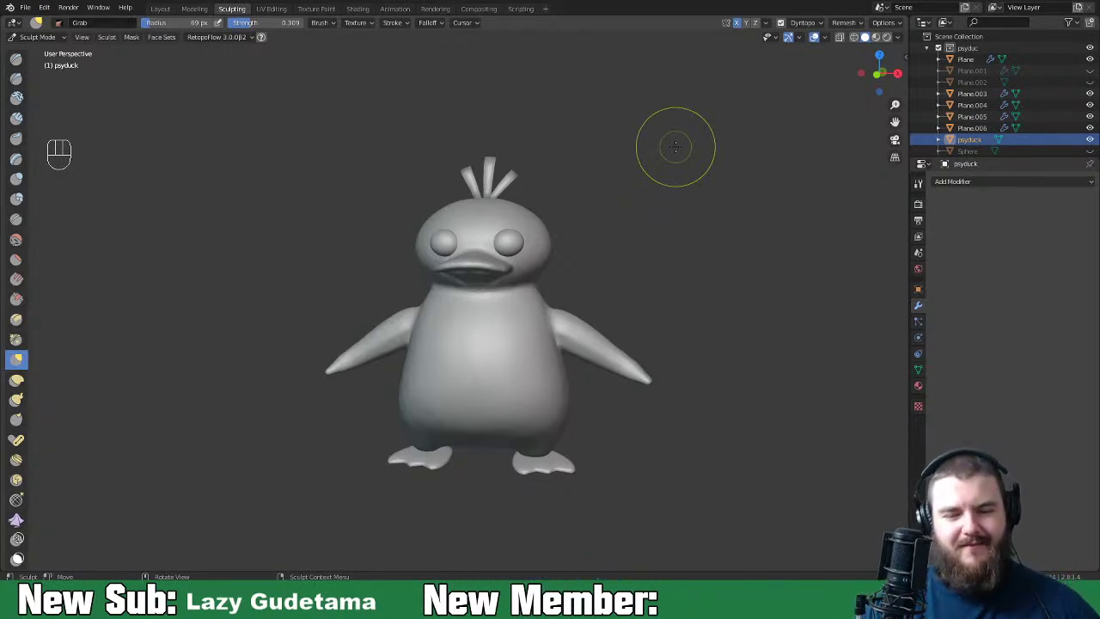
Step: Return the body to Object Mode and add a Boolean modifier set to Union with the tail, Plane.003, as its object
middle_drag(764, 243, 885, 245)
mouse_move(481, 266)
middle_down()
mouse_move(585, 266)
mouse_move(577, 288)
middle_up()
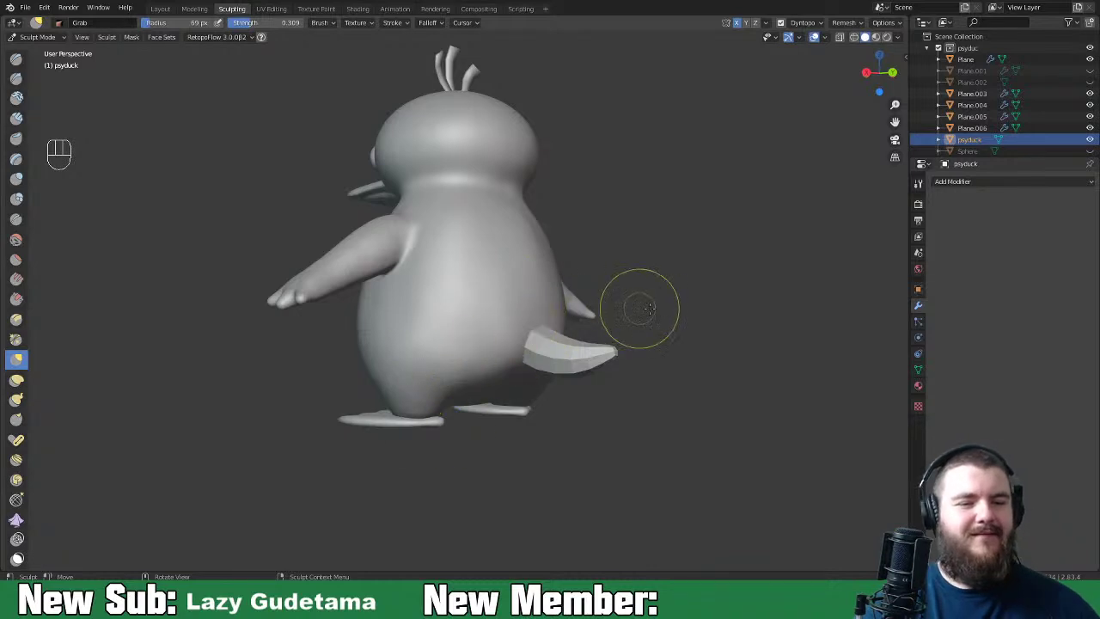
key(ctrl+Tab)
click(584, 319)
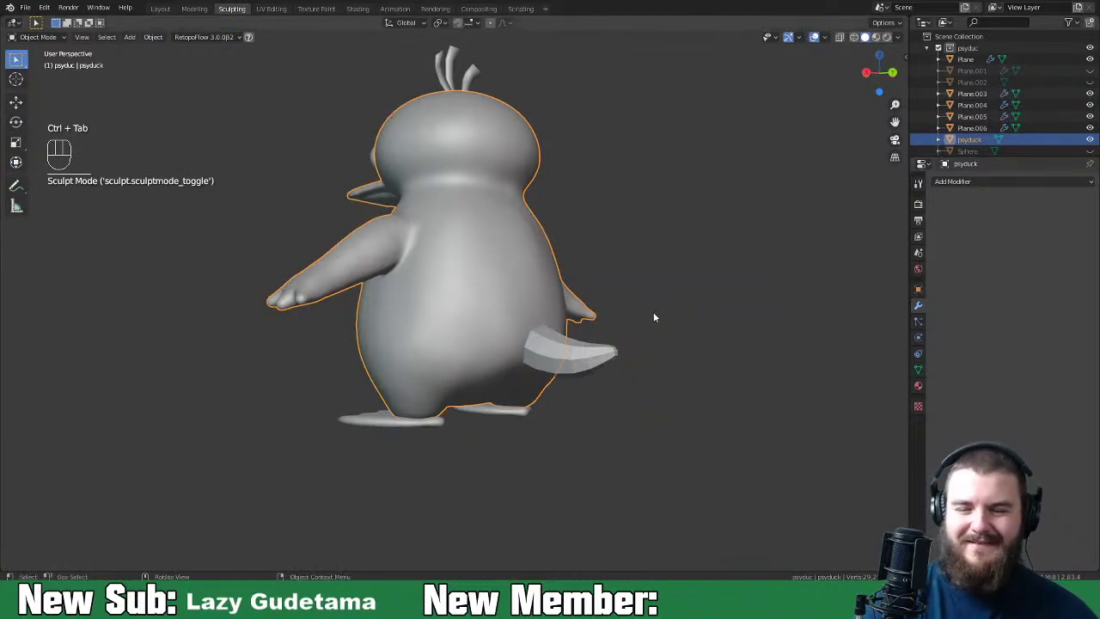
click(986, 182)
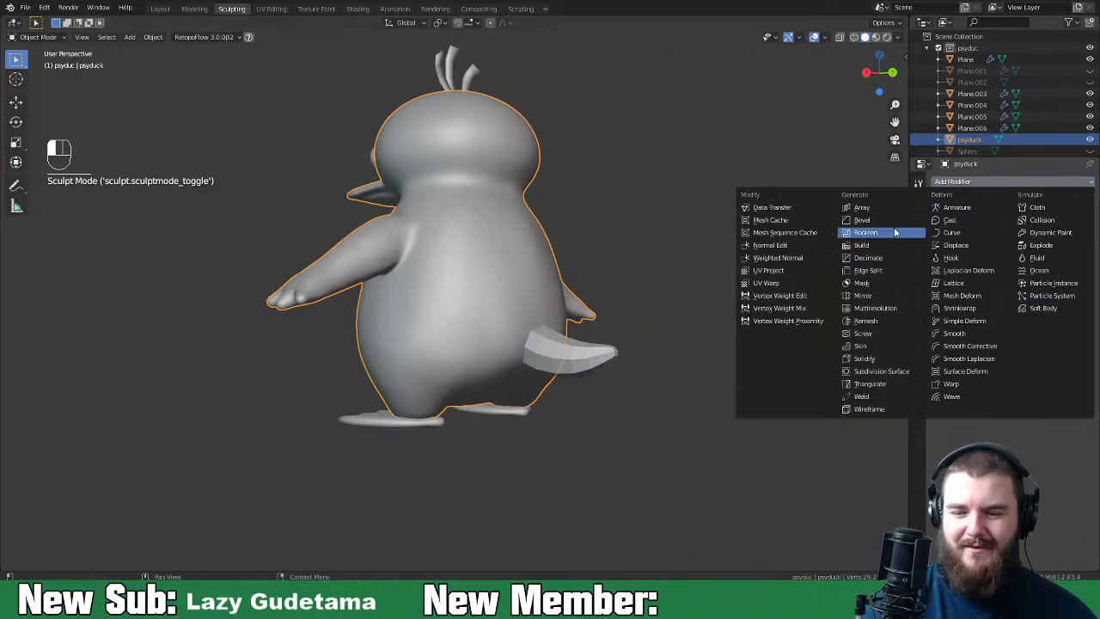
click(876, 238)
click(1050, 244)
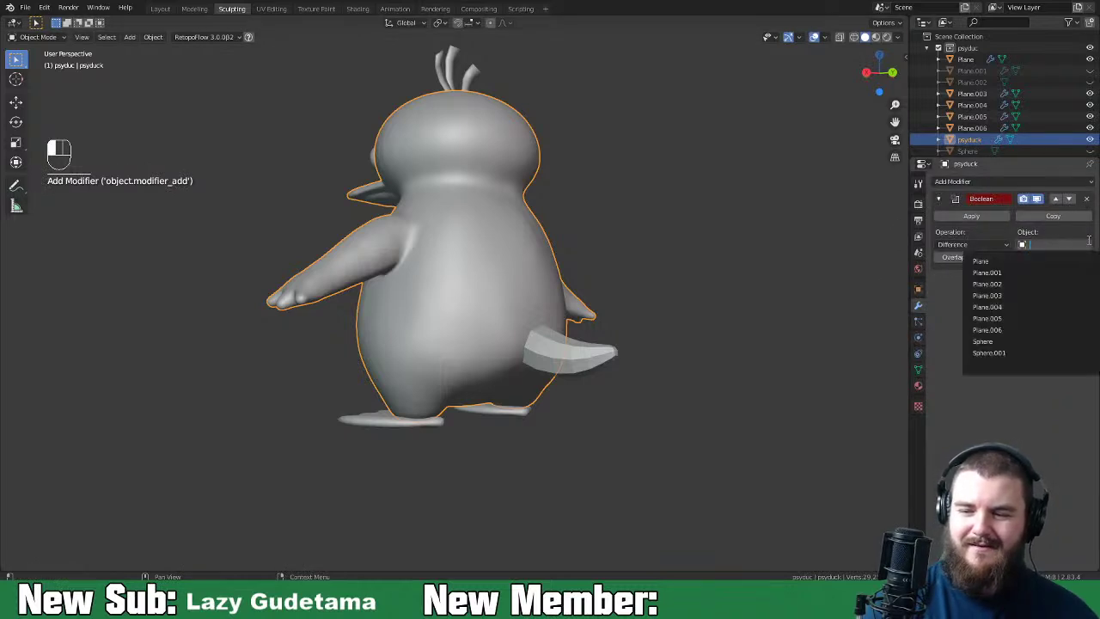
click(1078, 245)
click(602, 350)
middle_drag(674, 363, 742, 361)
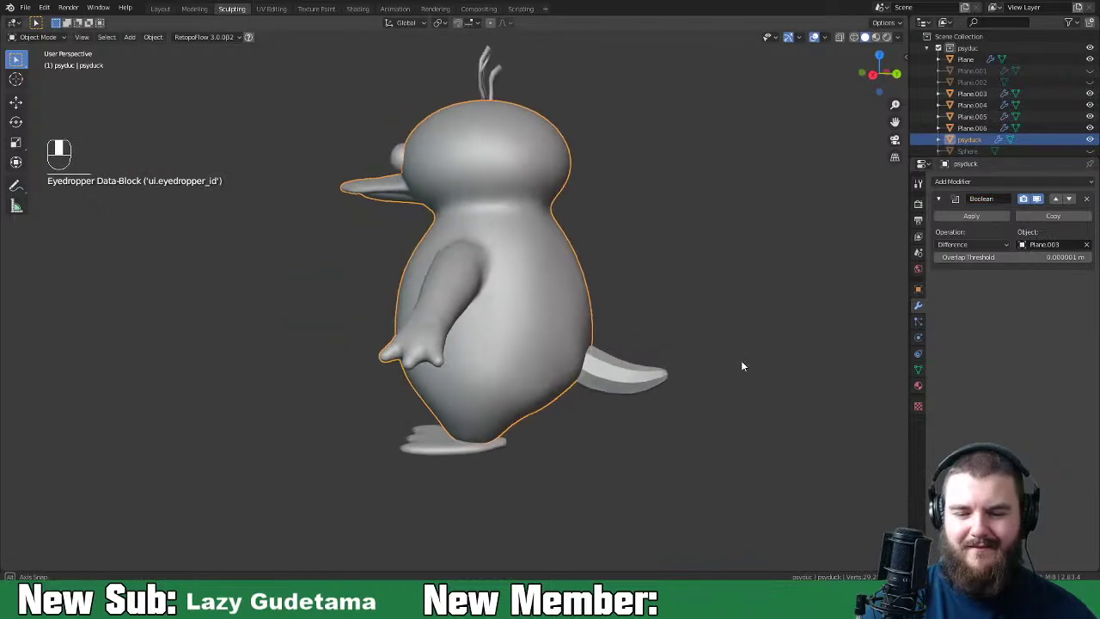
click(971, 244)
click(969, 269)
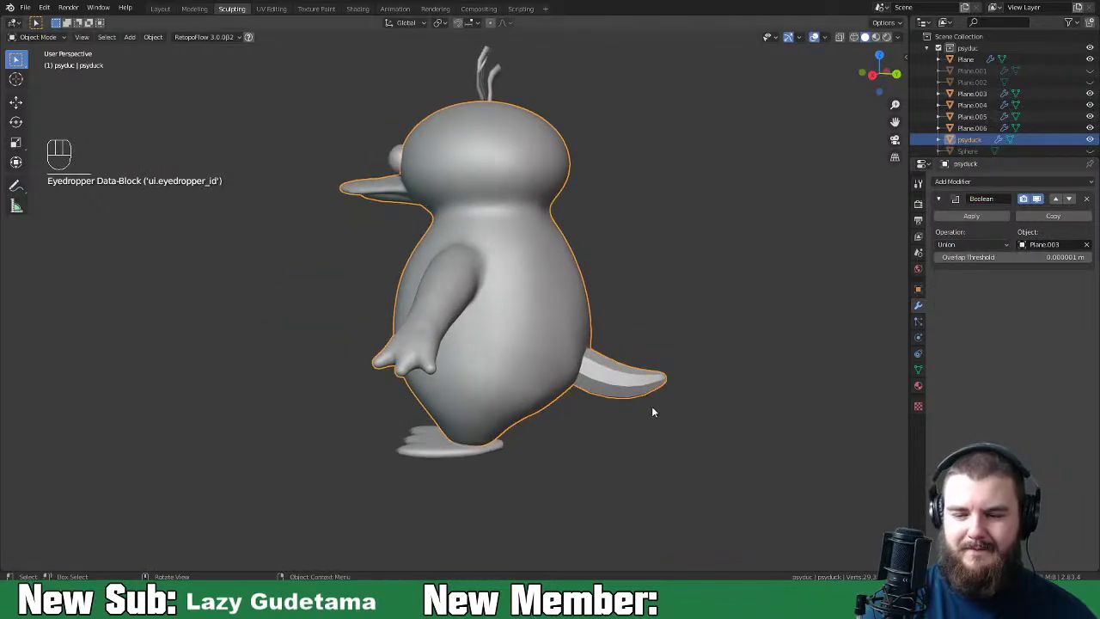
Step: Apply the Boolean union to the body, hide the separate tail object, and select the merged body
click(964, 218)
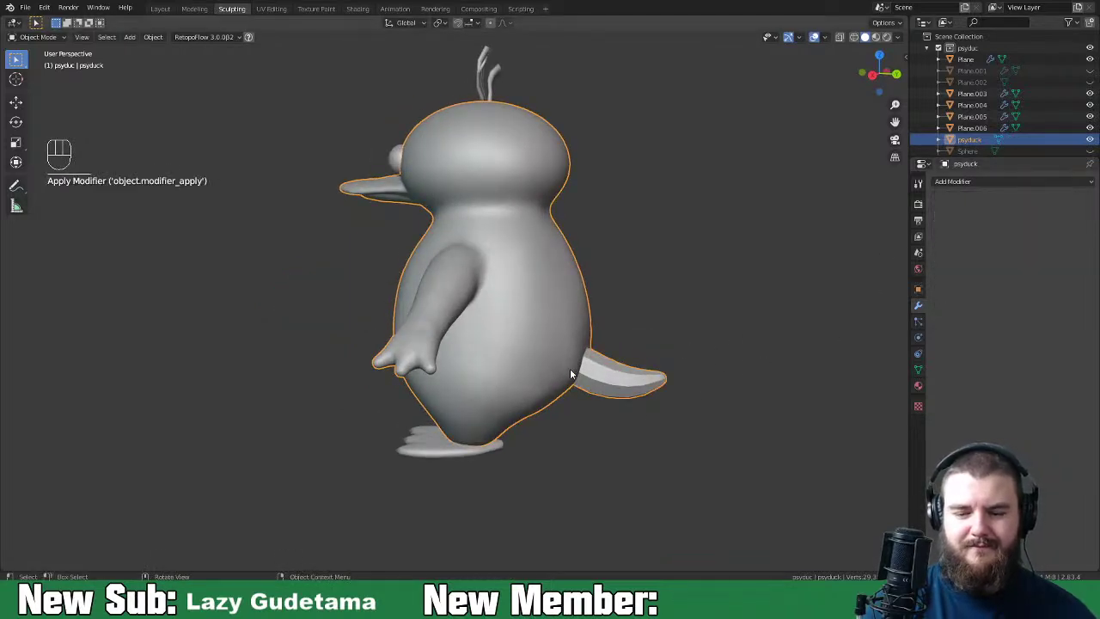
click(643, 381)
key(h)
click(659, 383)
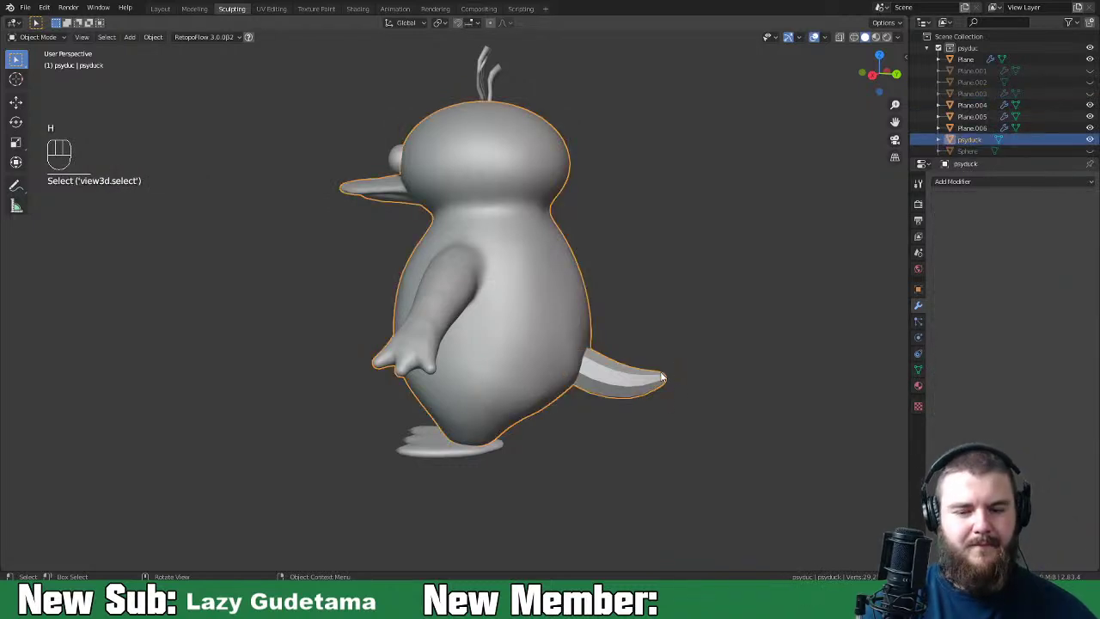
Step: Put the merged body in Sculpt Mode and enable dynamic topology
key(ctrl+Tab)
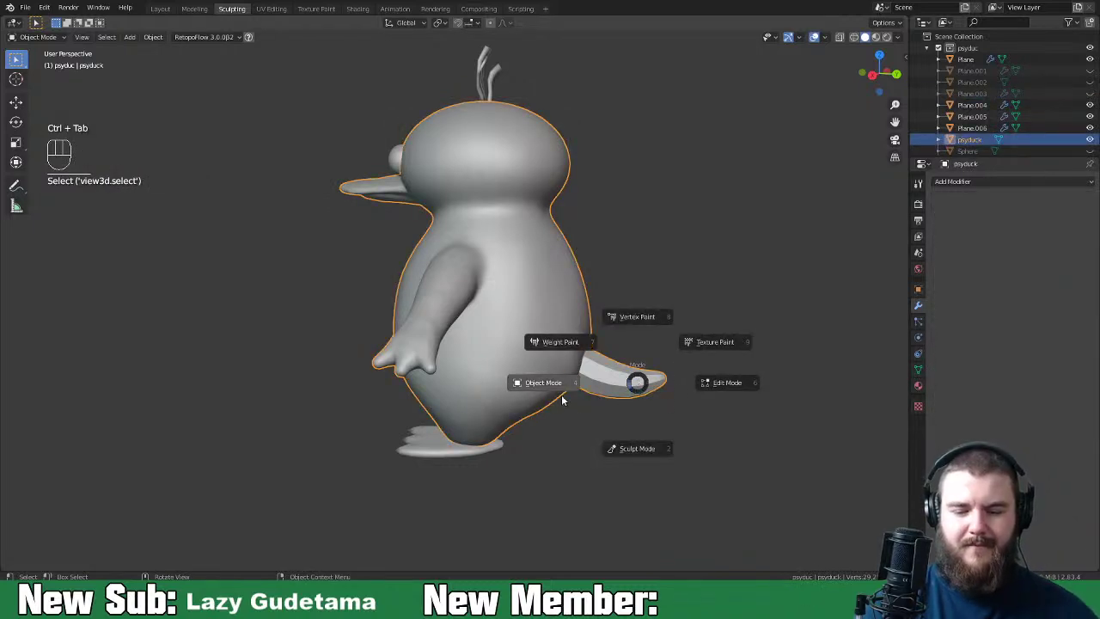
click(635, 447)
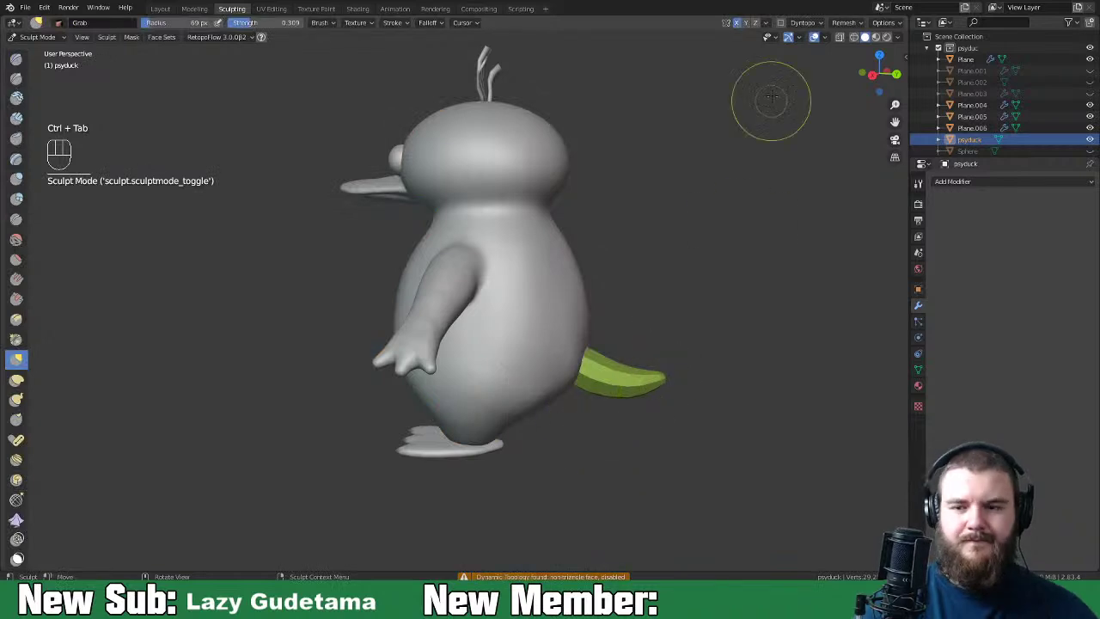
click(781, 23)
click(777, 57)
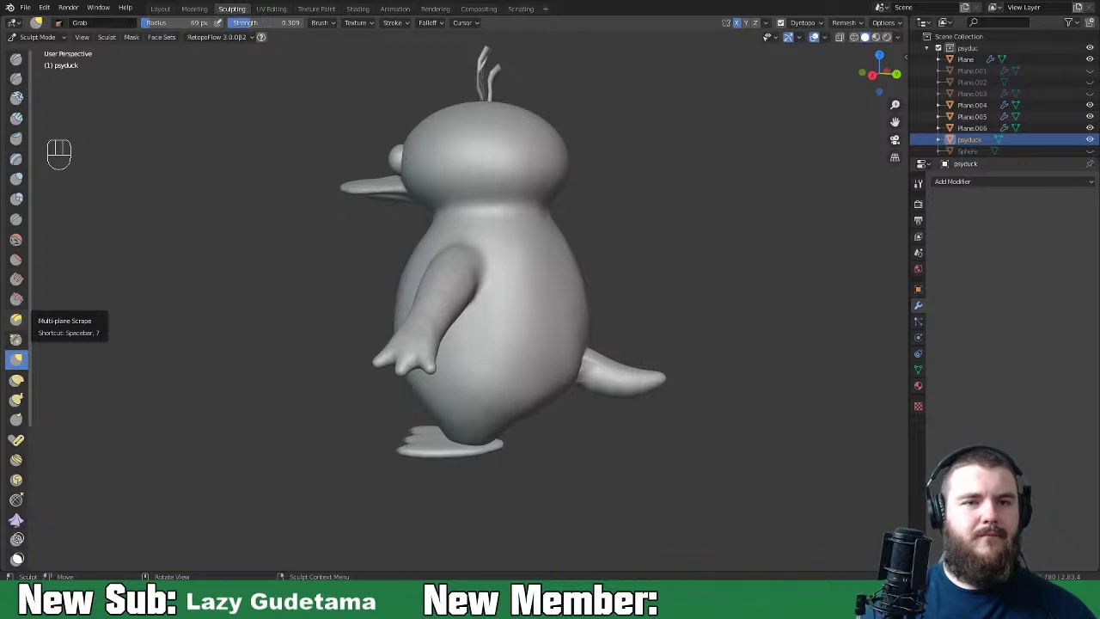
Step: Build up the seam where the tail meets the body and round the tail's sides with the Inflate/Deflate brush
key(i)
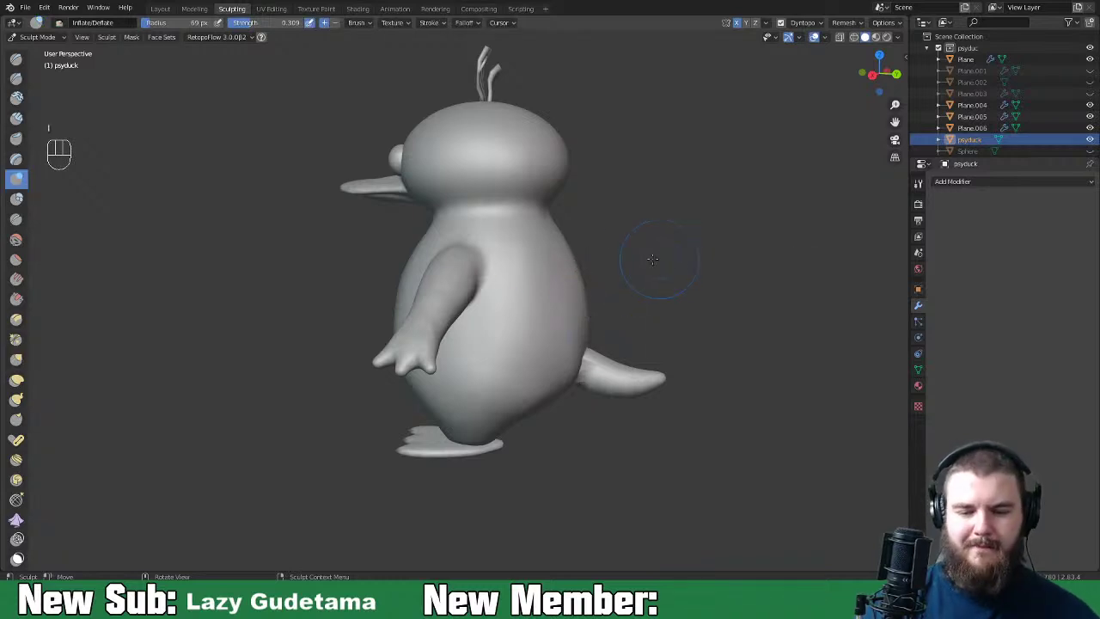
scroll(653, 258, up, 2)
middle_drag(610, 337, 610, 315)
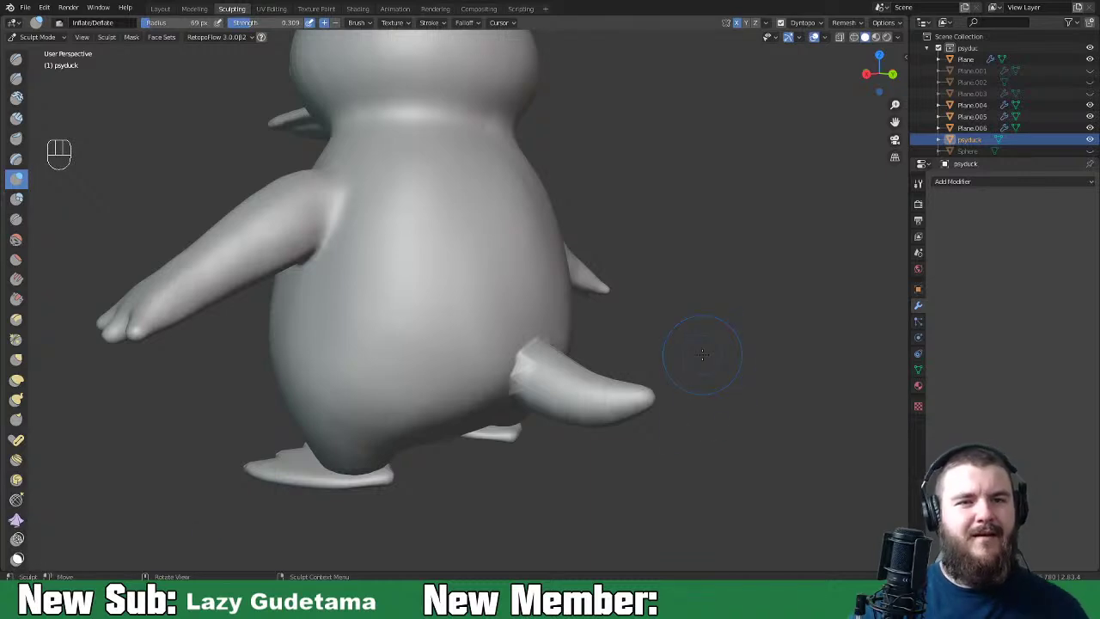
mouse_move(599, 335)
middle_down()
mouse_move(560, 343)
mouse_move(584, 341)
mouse_move(579, 358)
middle_up()
mouse_move(579, 358)
mouse_down()
mouse_move(536, 329)
mouse_move(536, 361)
mouse_up()
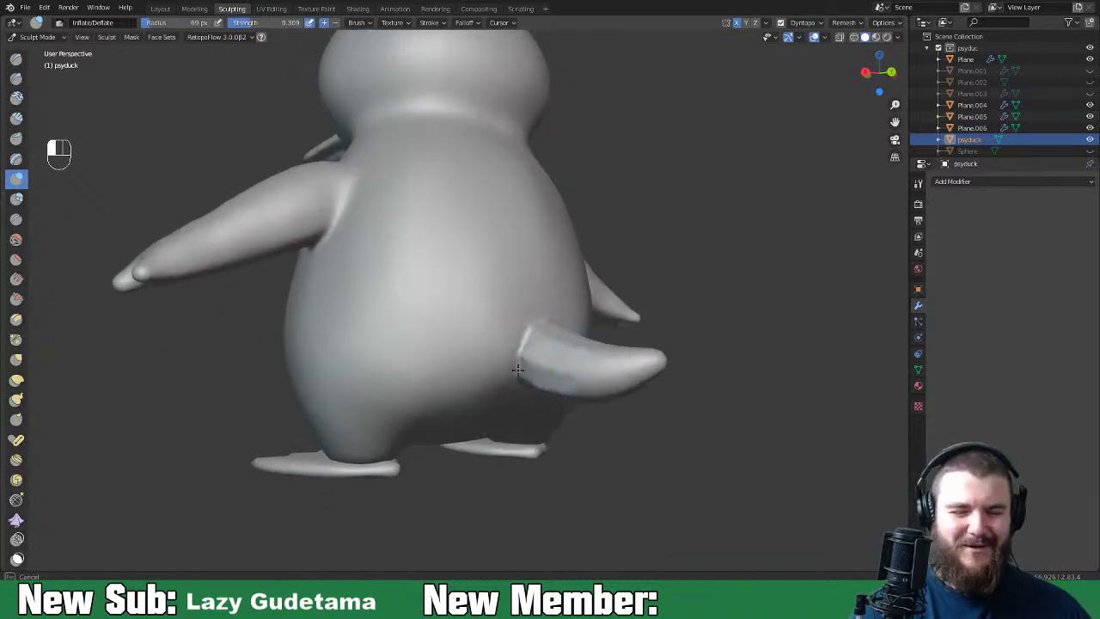
middle_drag(582, 376, 482, 418)
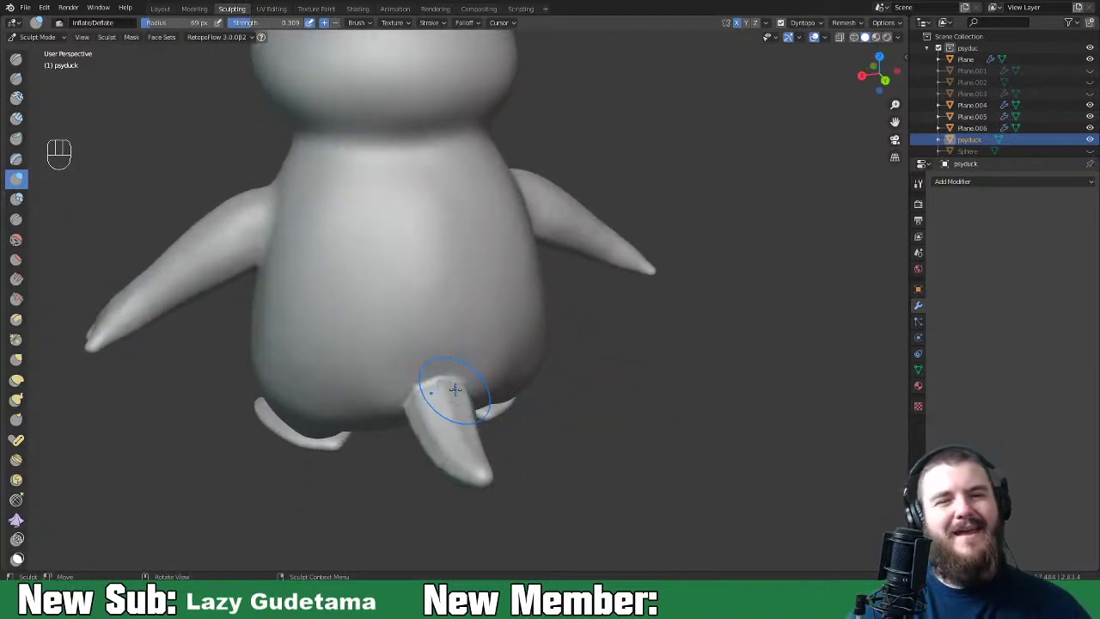
mouse_move(440, 382)
mouse_down()
mouse_move(451, 430)
mouse_move(428, 427)
mouse_move(417, 400)
mouse_move(425, 436)
mouse_move(463, 430)
mouse_move(456, 456)
mouse_up()
middle_drag(421, 423, 541, 332)
mouse_move(541, 332)
mouse_down()
mouse_move(545, 312)
mouse_move(502, 333)
mouse_up()
middle_drag(501, 333, 498, 330)
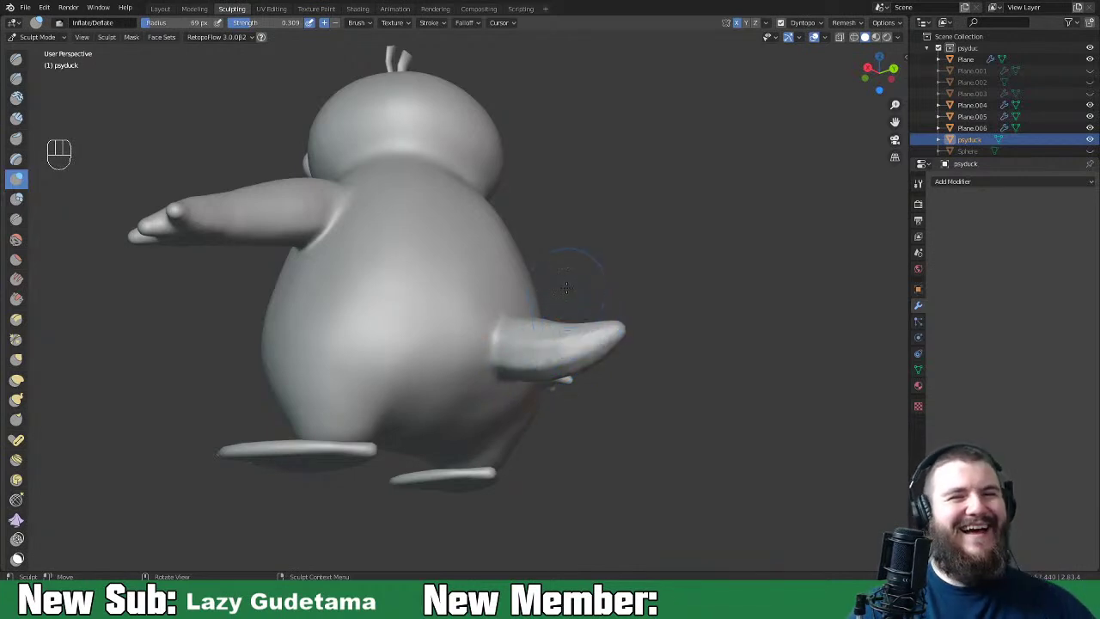
Step: Even out the upper side of the tail and smooth its underside near the base
mouse_move(581, 327)
middle_down()
mouse_move(521, 388)
mouse_move(435, 397)
mouse_move(420, 387)
mouse_move(580, 352)
mouse_move(643, 311)
middle_up()
click(572, 369)
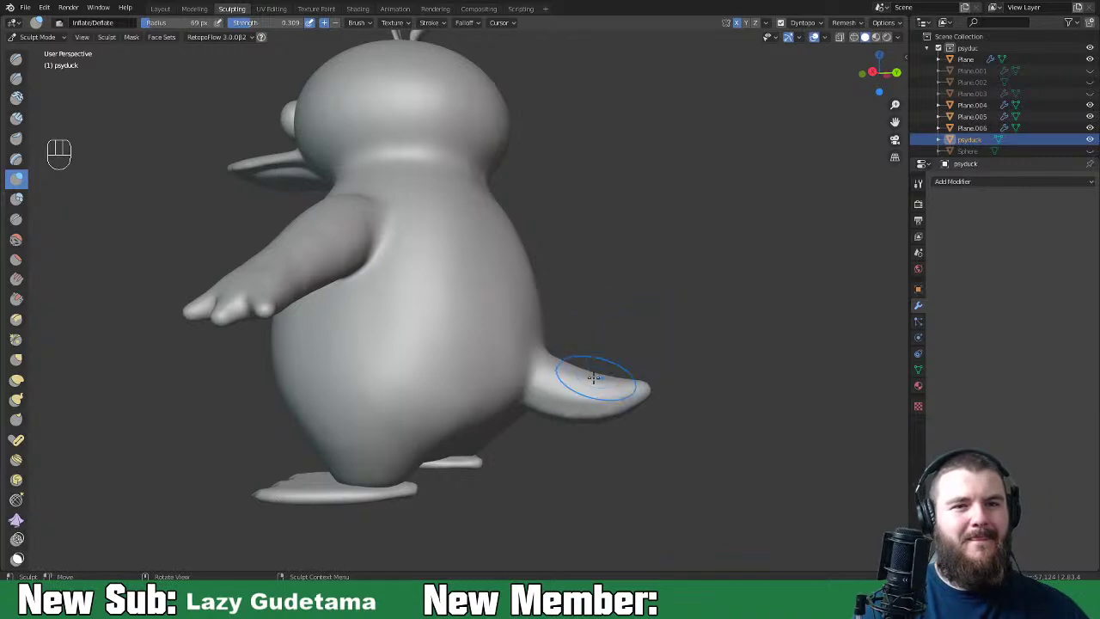
mouse_move(625, 388)
middle_down()
mouse_move(554, 416)
mouse_move(552, 314)
middle_up()
middle_drag(664, 308, 607, 330)
click(582, 283)
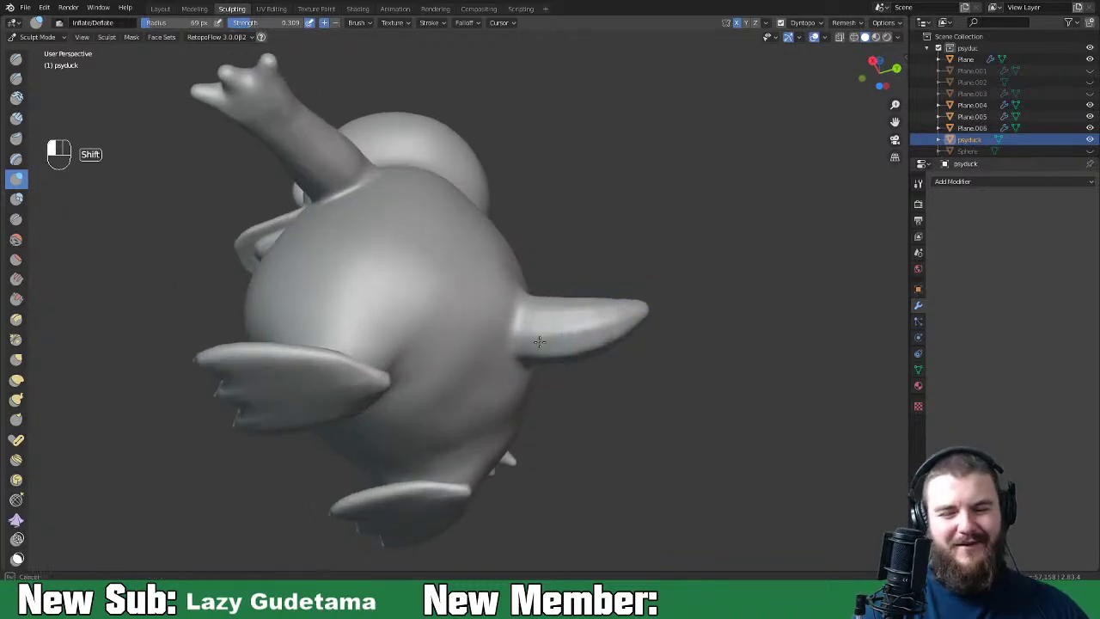
Step: Switch to the Grab brush at an 83 px radius, reshape the tail's profile, and smooth its lower edge
middle_drag(647, 317, 628, 416)
key(g)
key(f)
click(656, 374)
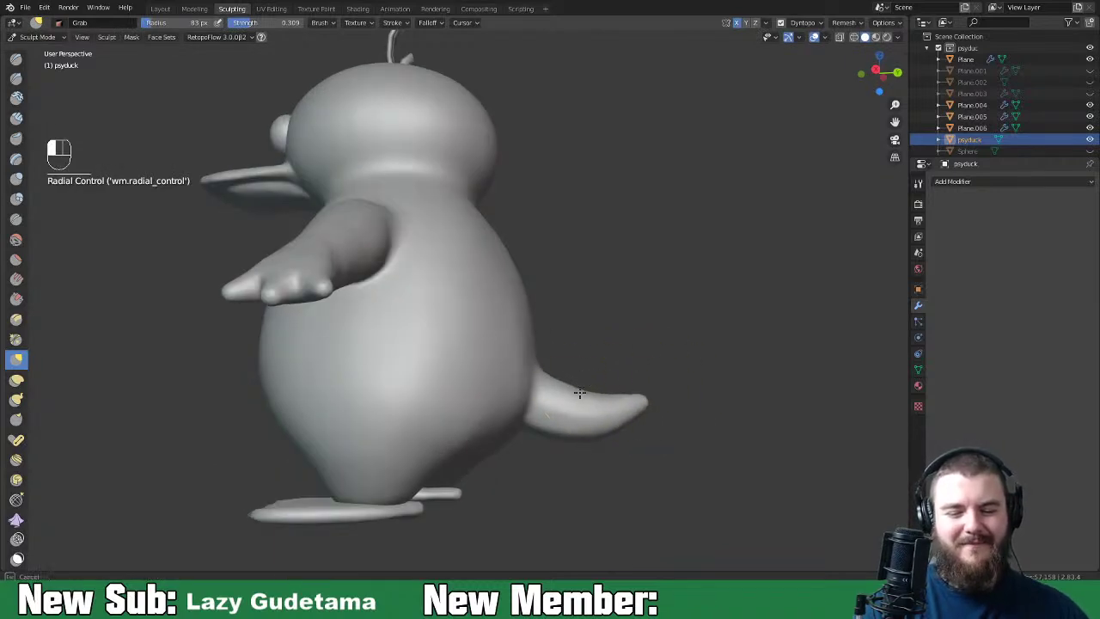
middle_drag(673, 363, 515, 434)
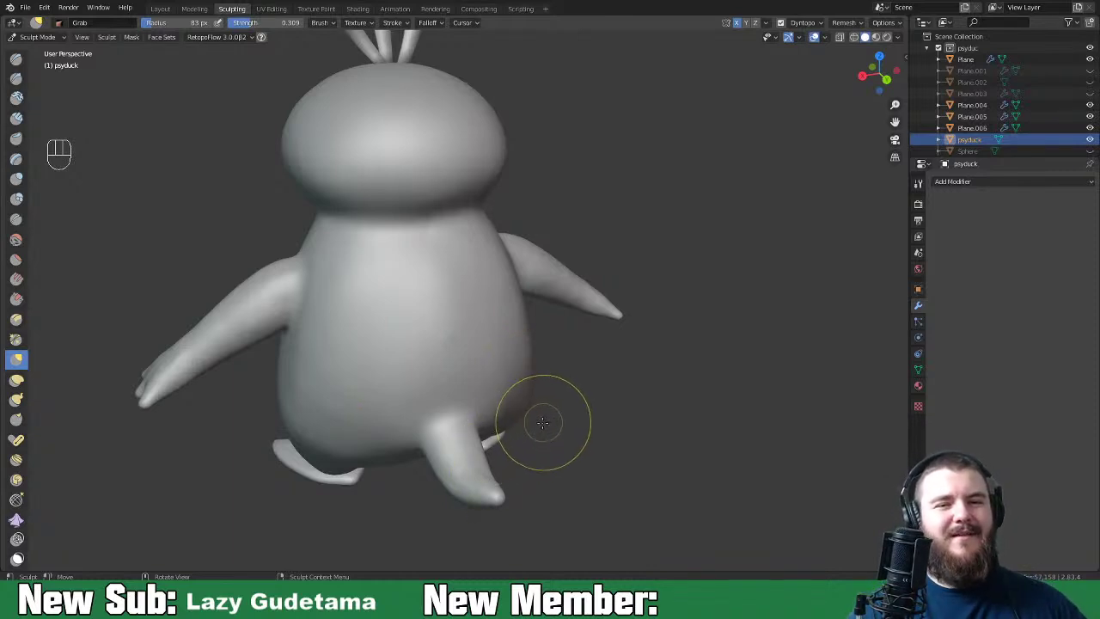
middle_drag(581, 388, 616, 369)
middle_drag(559, 410, 589, 376)
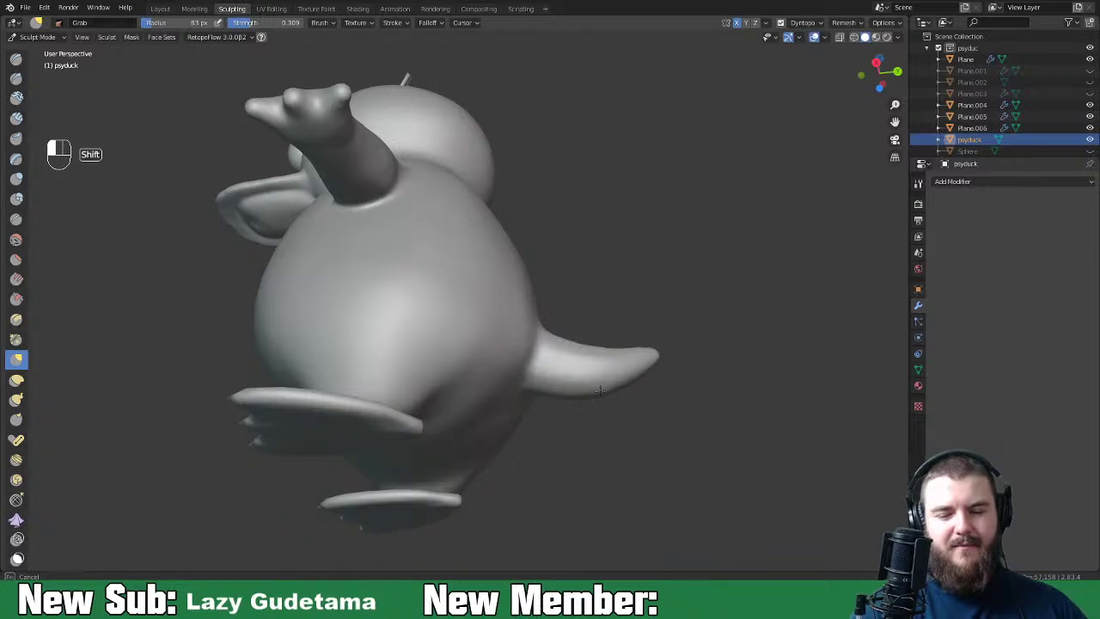
Step: Pull the middle and end of the tail with the Grab brush so it curves up toward the tip
middle_drag(693, 351, 656, 376)
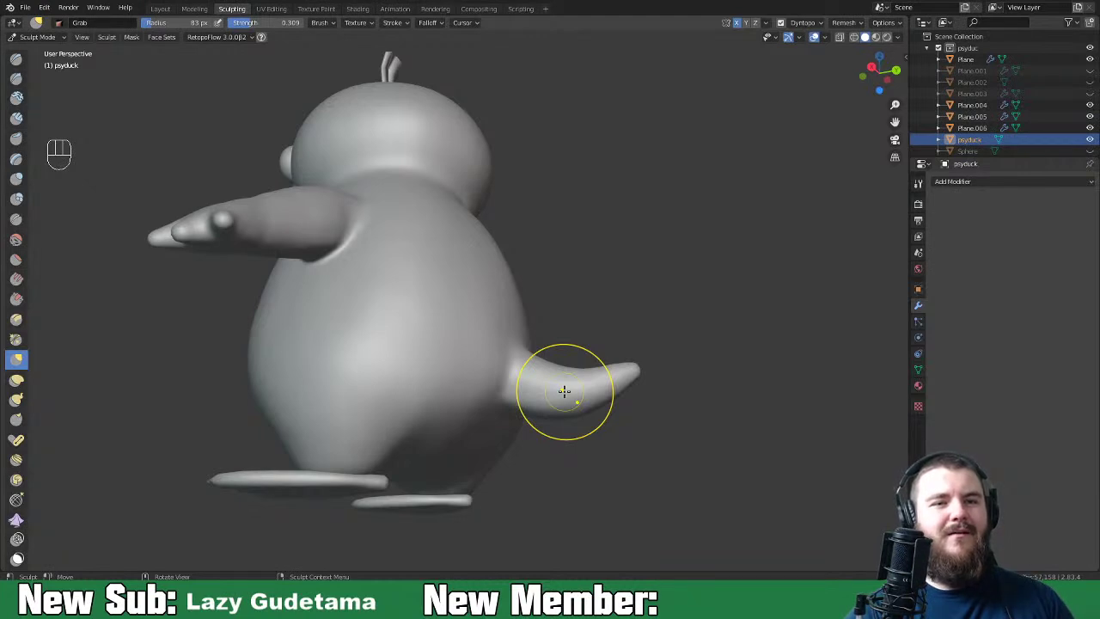
drag(564, 391, 592, 382)
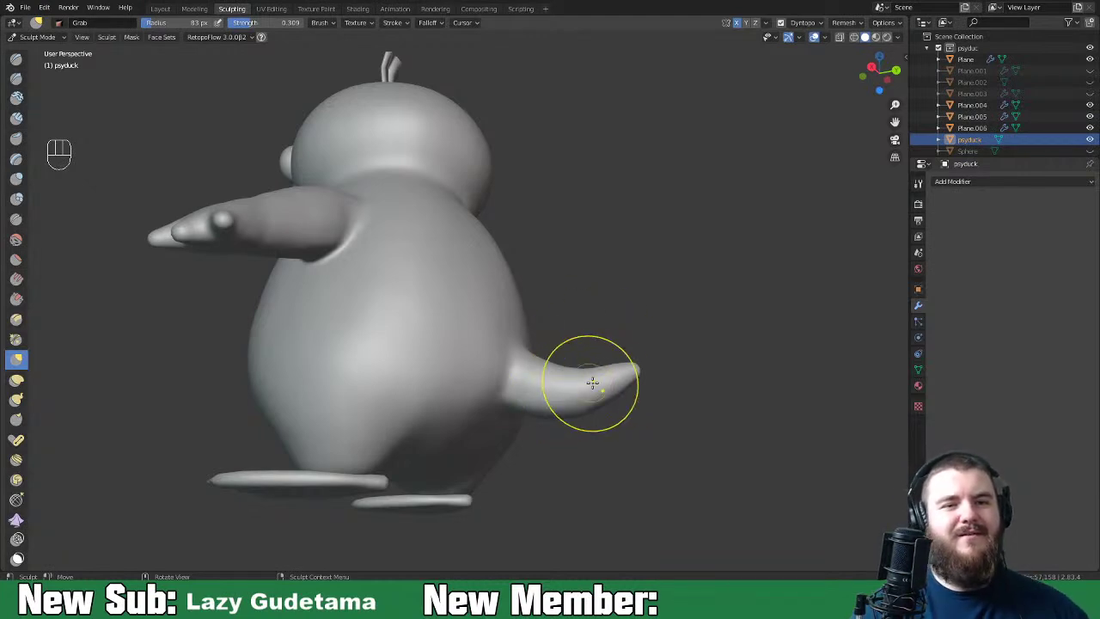
middle_drag(633, 361, 568, 407)
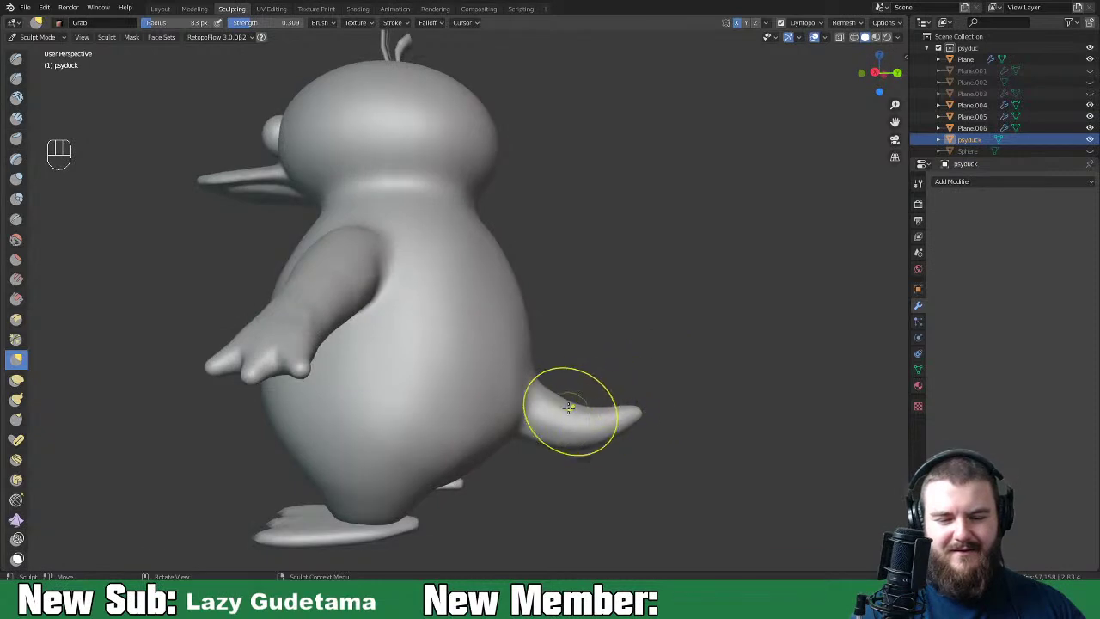
mouse_move(559, 393)
mouse_down()
mouse_move(596, 380)
mouse_move(635, 412)
mouse_up()
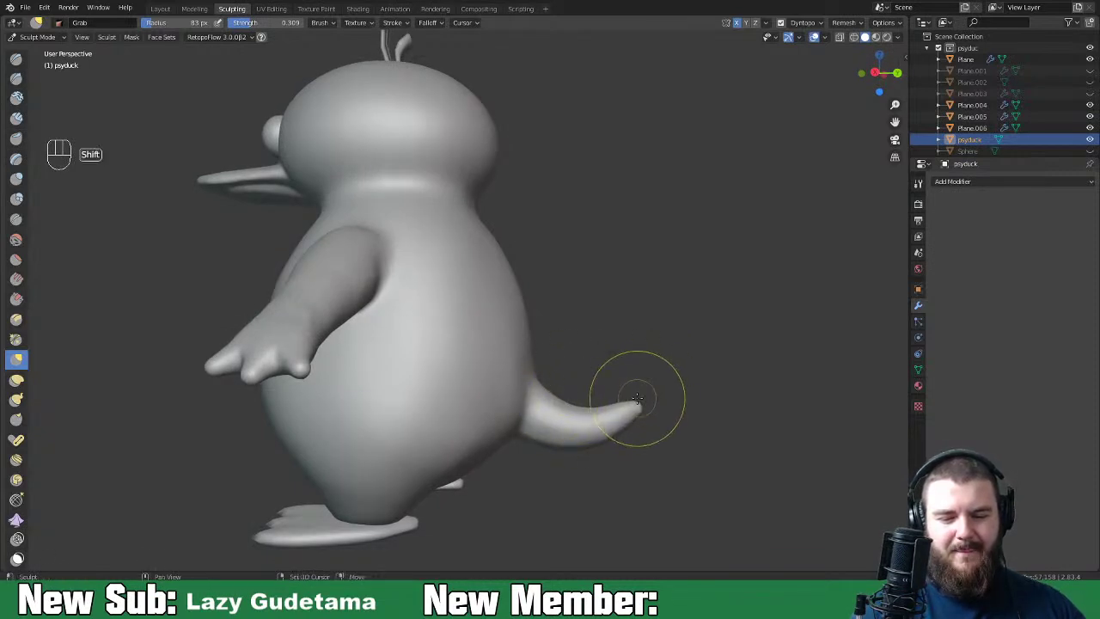
middle_drag(633, 412, 606, 379)
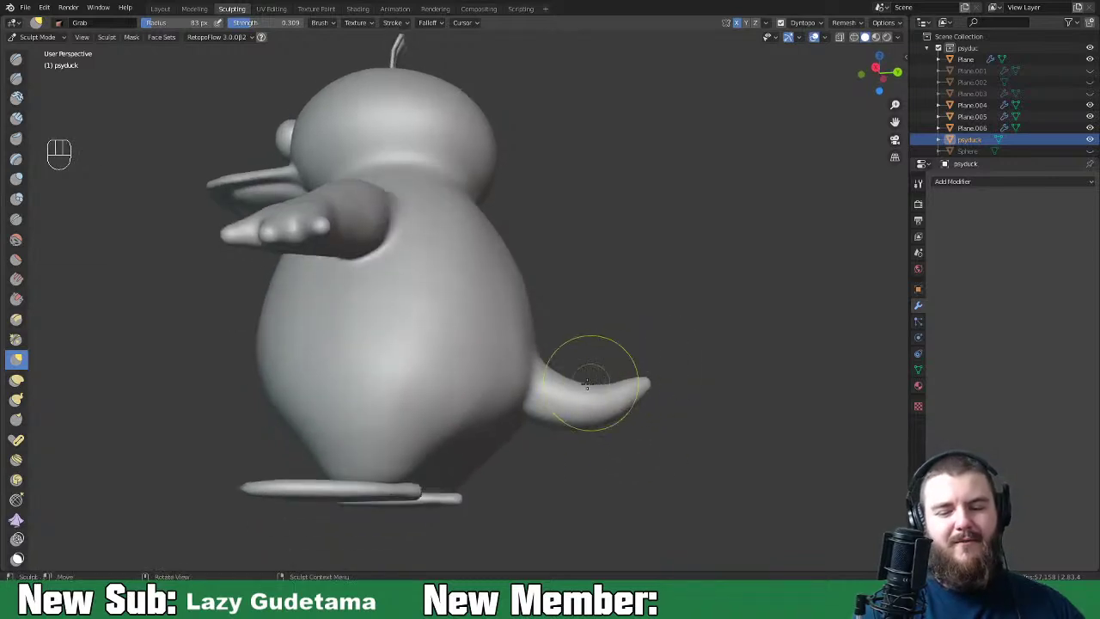
Step: Smooth the outer half of the tail from behind and below
middle_drag(675, 386, 442, 400)
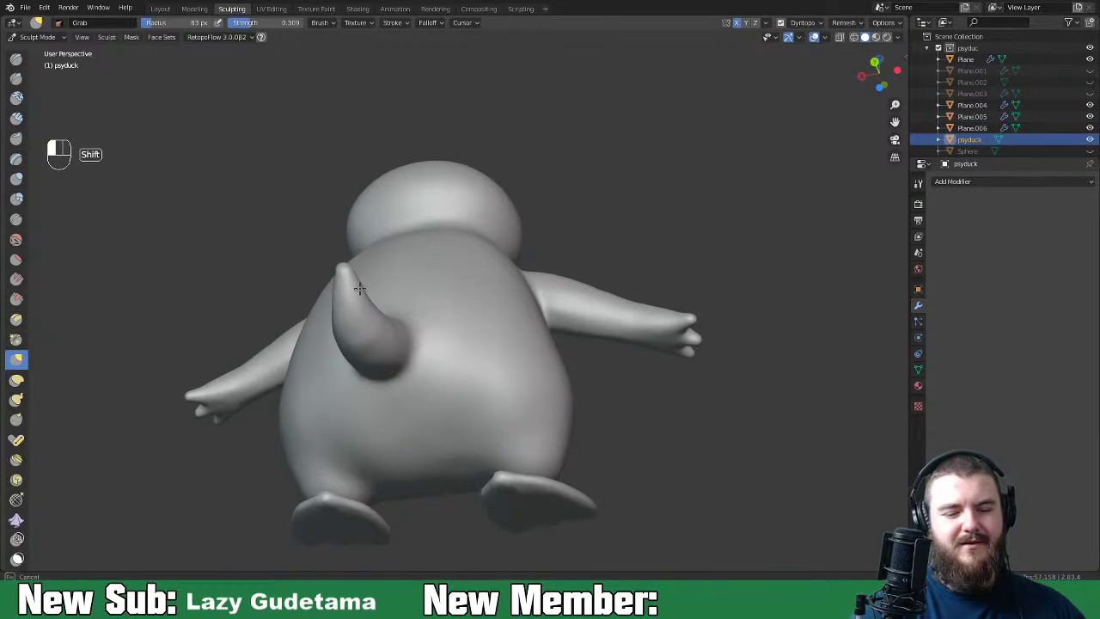
mouse_move(381, 331)
middle_down()
mouse_move(599, 462)
mouse_move(774, 361)
middle_up()
mouse_move(535, 343)
middle_down()
mouse_move(627, 368)
mouse_move(619, 395)
mouse_move(568, 378)
mouse_move(593, 370)
mouse_move(601, 384)
mouse_move(466, 393)
middle_up()
scroll(470, 397, up, 3)
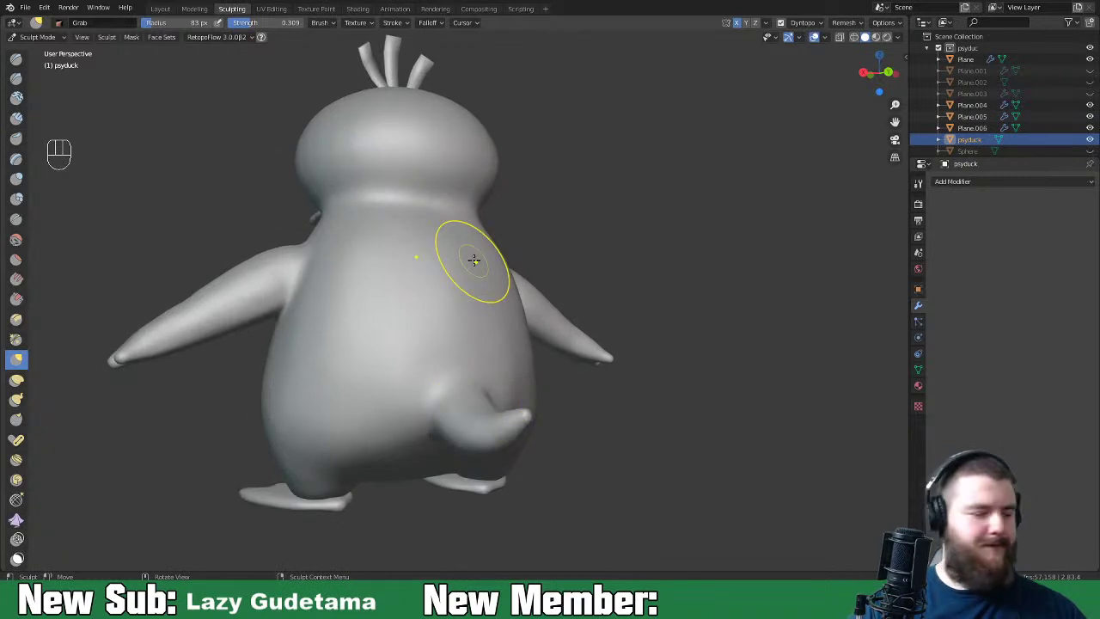
Step: Switch to the Inflate/Deflate brush at a 57 px radius and thicken the tail's base where it joins the body
key(i)
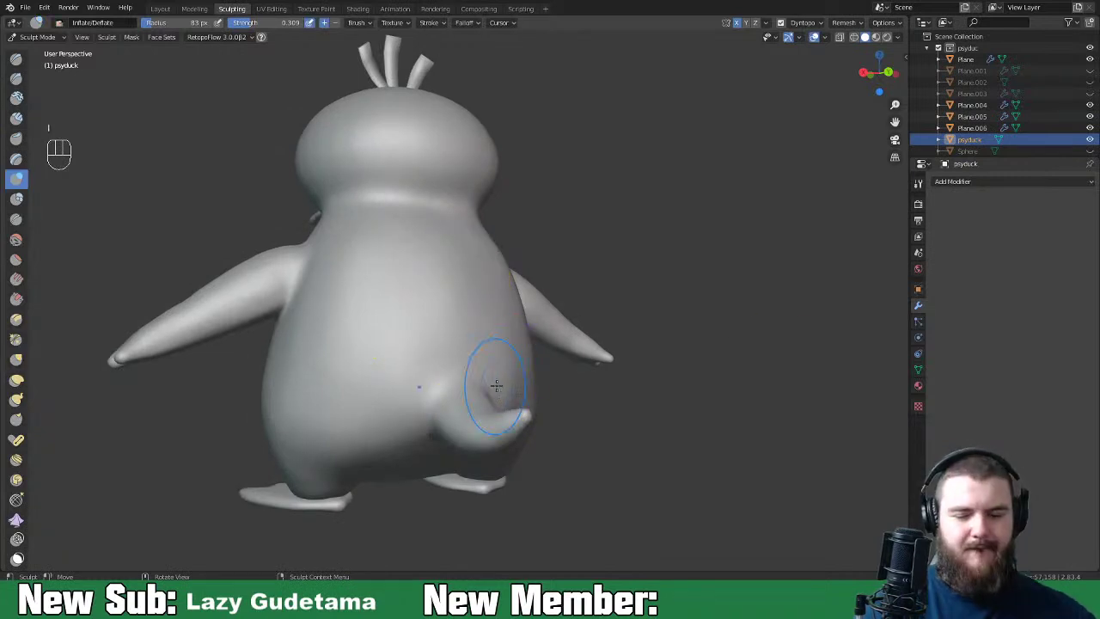
key(f)
click(438, 389)
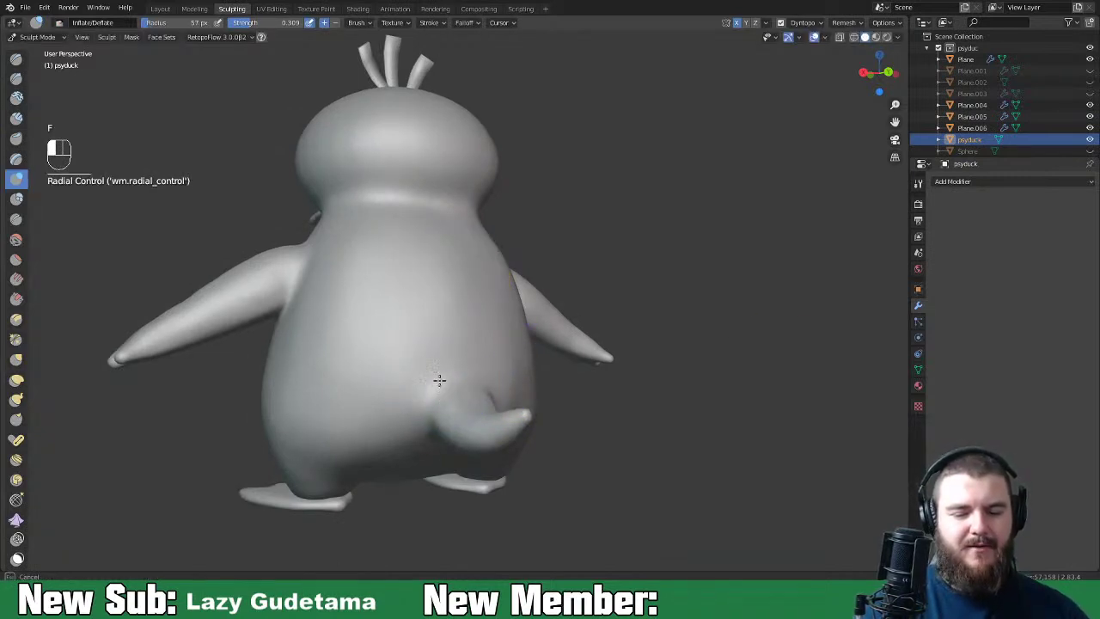
middle_drag(440, 411, 422, 328)
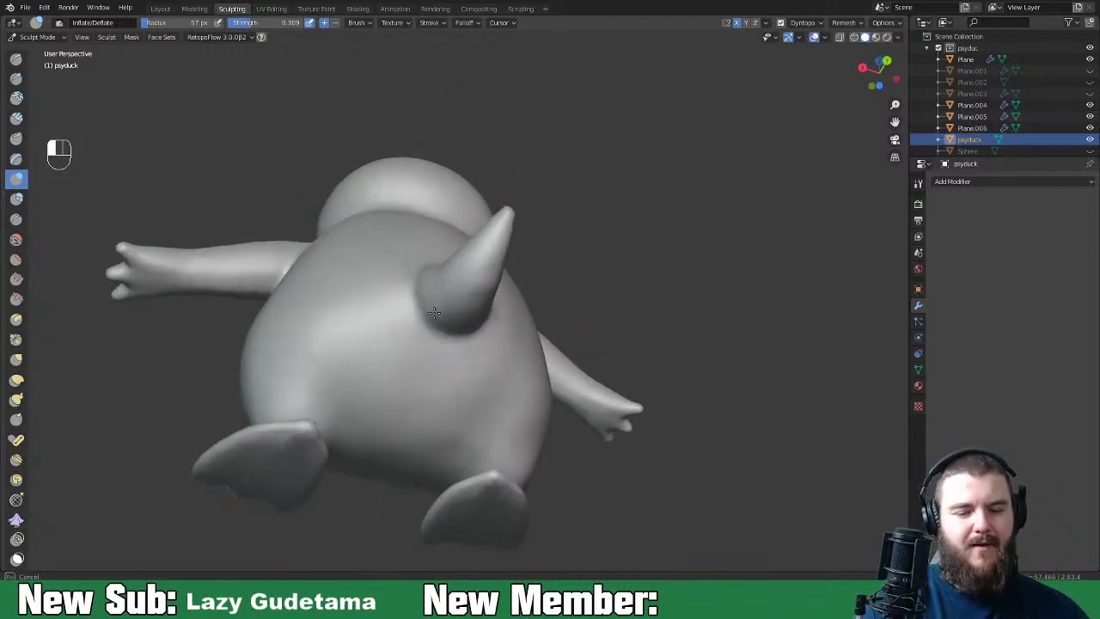
middle_drag(429, 354, 476, 374)
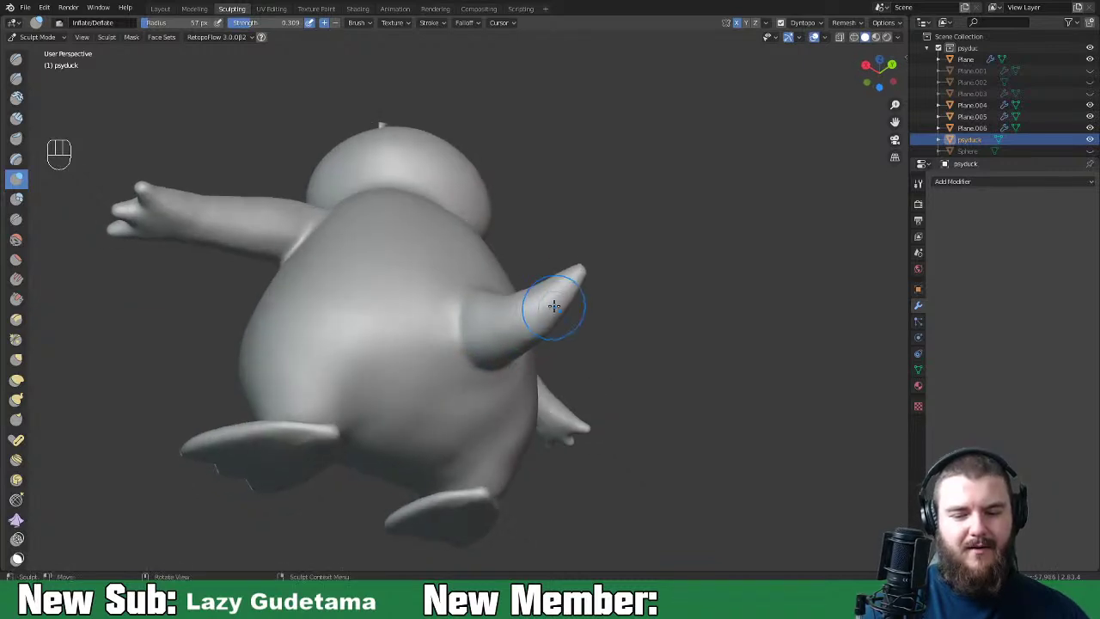
Step: Smooth the underside and side of the tail's base, and inflate the tail's tip
key(shift)
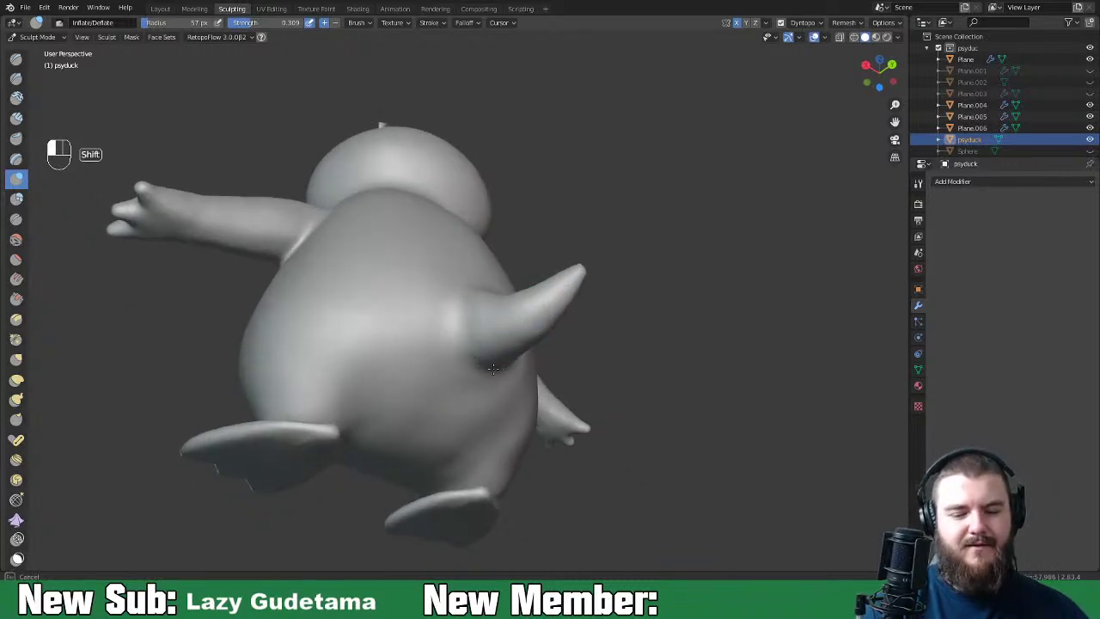
middle_drag(471, 385, 499, 414)
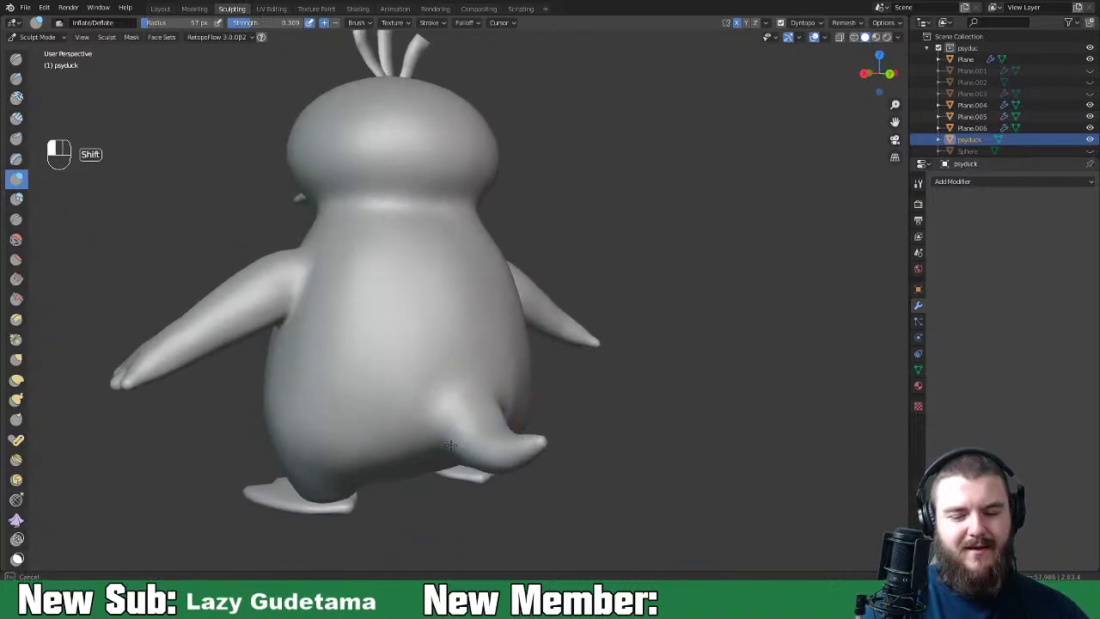
mouse_move(451, 369)
middle_down()
mouse_move(618, 317)
mouse_move(442, 392)
middle_up()
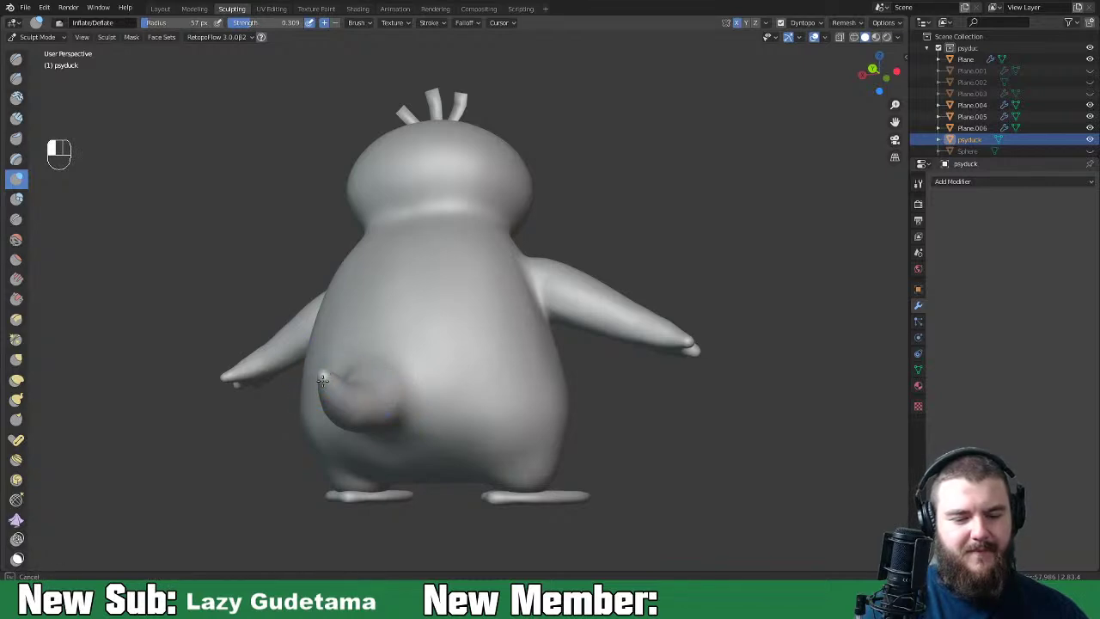
mouse_move(373, 388)
middle_down()
mouse_move(525, 380)
mouse_move(529, 400)
middle_up()
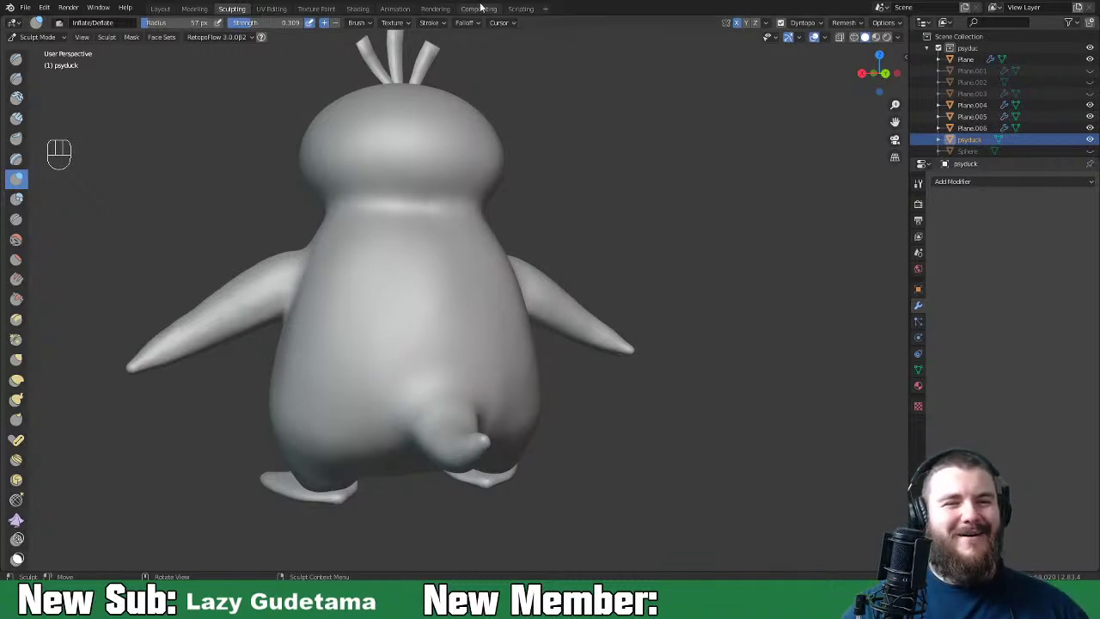
Step: Check the whole Psyduck from the front and smooth the crease where the underside of the arm meets the body
scroll(705, 393, down, 4)
middle_drag(706, 393, 850, 350)
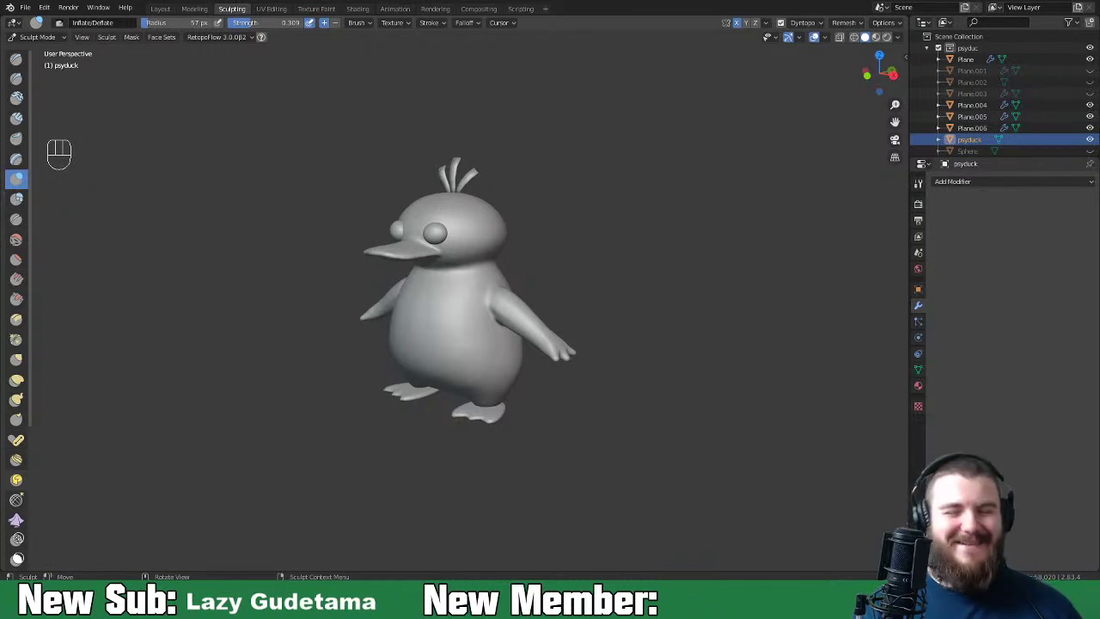
mouse_move(596, 392)
middle_down()
mouse_move(679, 376)
mouse_move(598, 373)
middle_up()
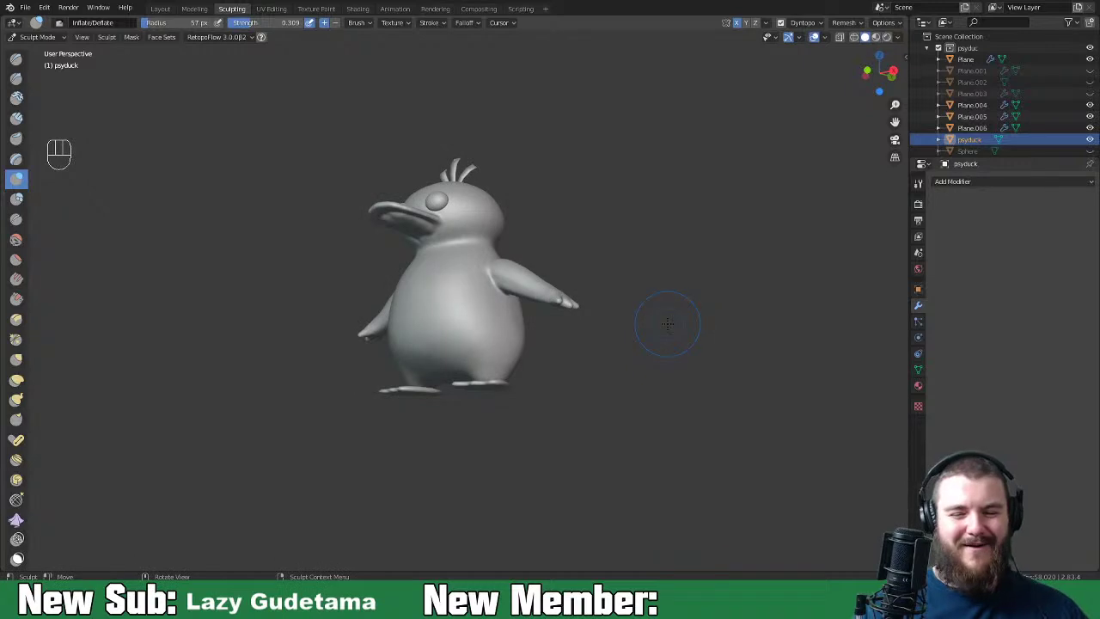
scroll(518, 417, up, 3)
scroll(516, 430, up, 5)
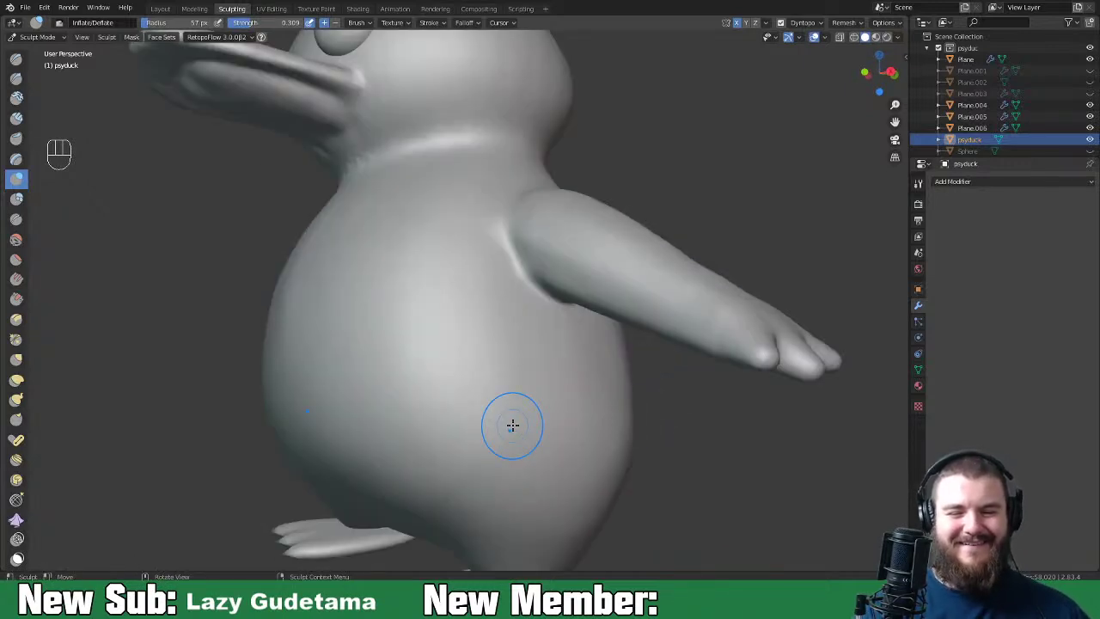
mouse_move(522, 246)
shift+mouse_down()
mouse_move(521, 226)
mouse_move(531, 296)
mouse_move(590, 284)
shift+mouse_up()
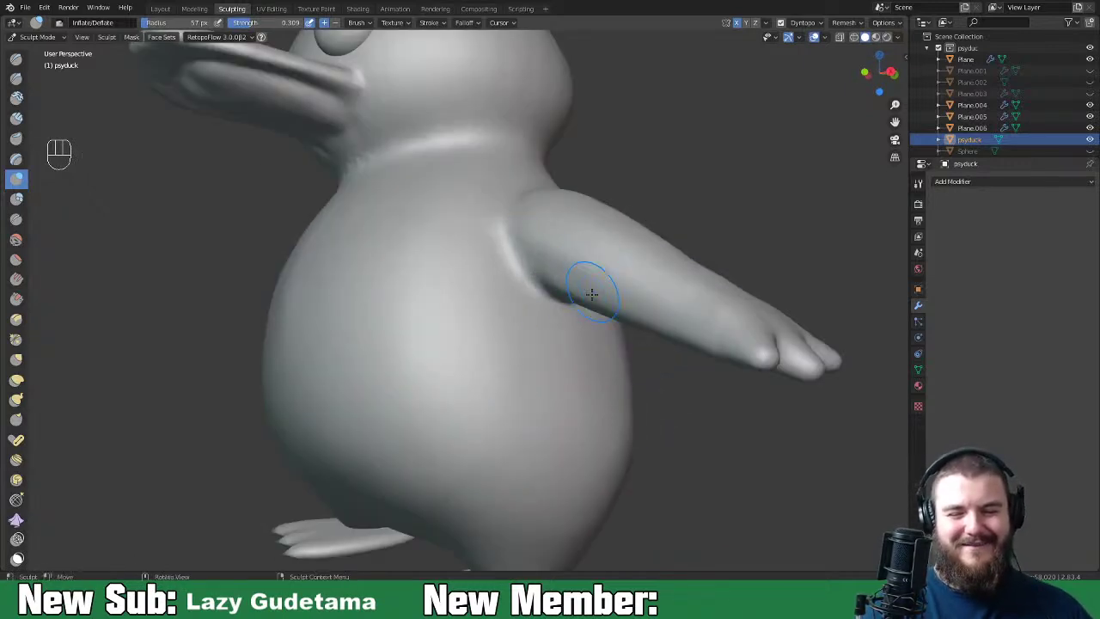
scroll(593, 310, down, 6)
middle_drag(557, 358, 512, 365)
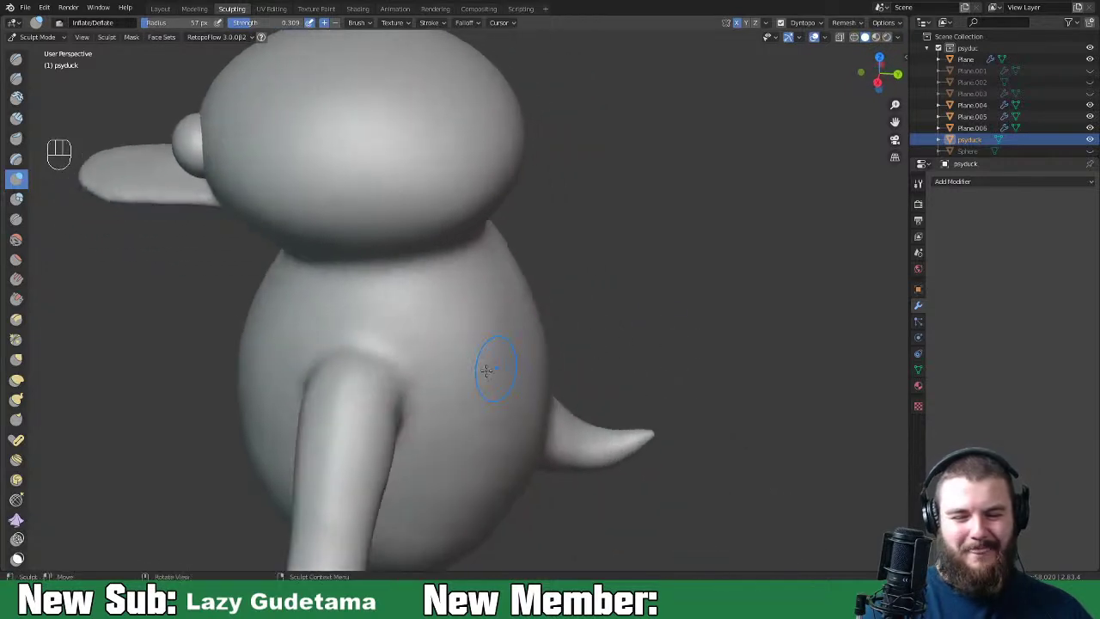
Step: Switch to the Grab brush at a 96 px radius, adjust the body beside the arm, and smooth the shoulder joint
key(g)
key(f)
click(430, 421)
mouse_move(404, 400)
middle_down()
mouse_move(449, 386)
mouse_move(436, 361)
mouse_move(481, 322)
middle_up()
mouse_move(481, 322)
mouse_down()
mouse_move(490, 321)
mouse_move(478, 313)
mouse_up()
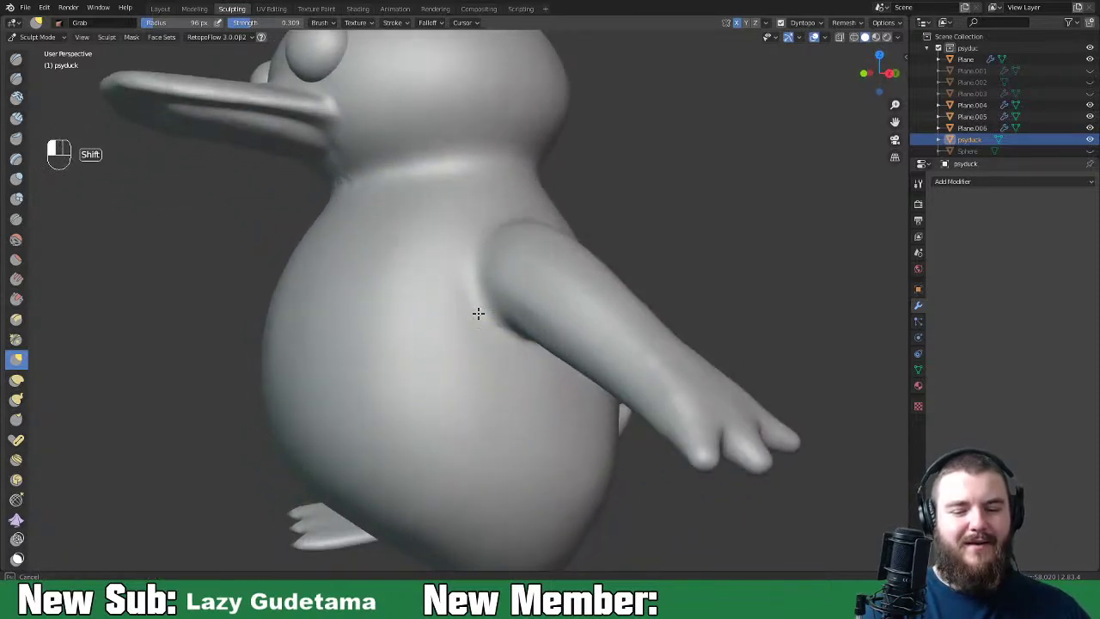
middle_drag(626, 295, 559, 312)
mouse_move(324, 308)
shift+mouse_down()
mouse_move(356, 305)
mouse_move(365, 354)
shift+mouse_up()
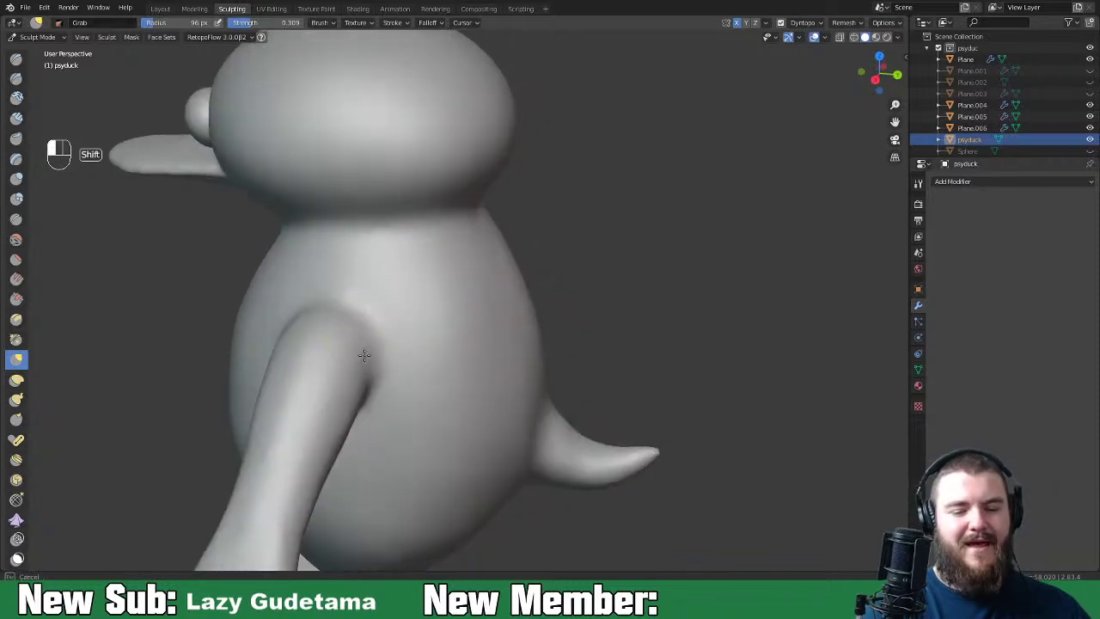
Step: Reduce the brush radius to 60 px and smooth the crease at the front of the neck beneath the beak
mouse_move(418, 380)
middle_down()
mouse_move(696, 323)
mouse_move(699, 278)
middle_up()
middle_drag(555, 202, 553, 321)
key(f)
click(484, 246)
mouse_move(478, 234)
mouse_down()
mouse_move(470, 248)
mouse_move(526, 234)
mouse_move(492, 234)
mouse_move(506, 242)
mouse_up()
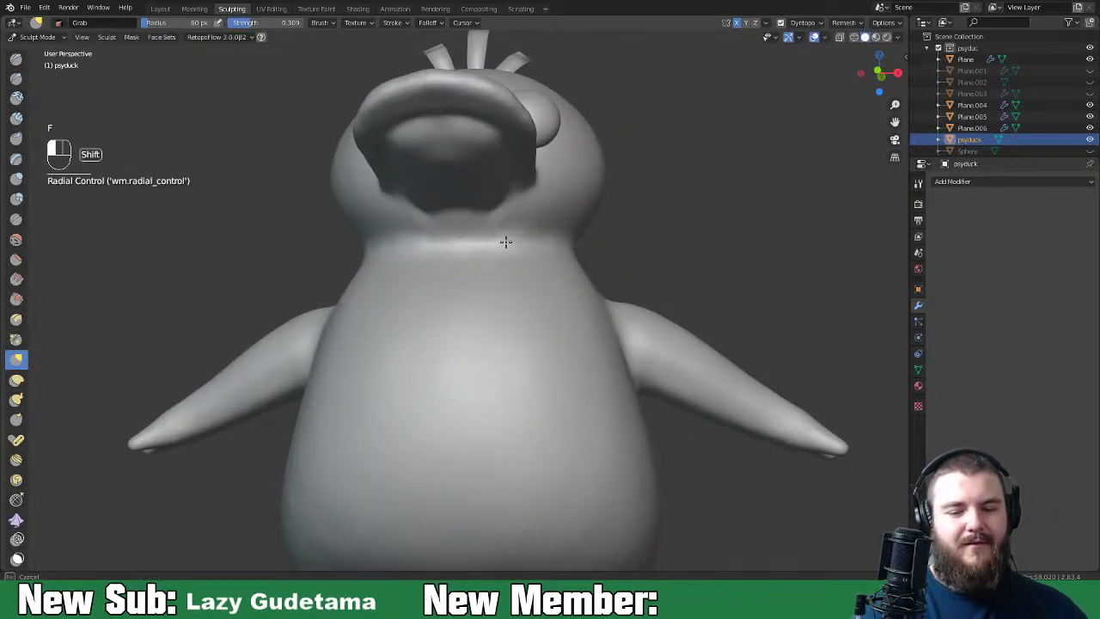
scroll(590, 238, up, 3)
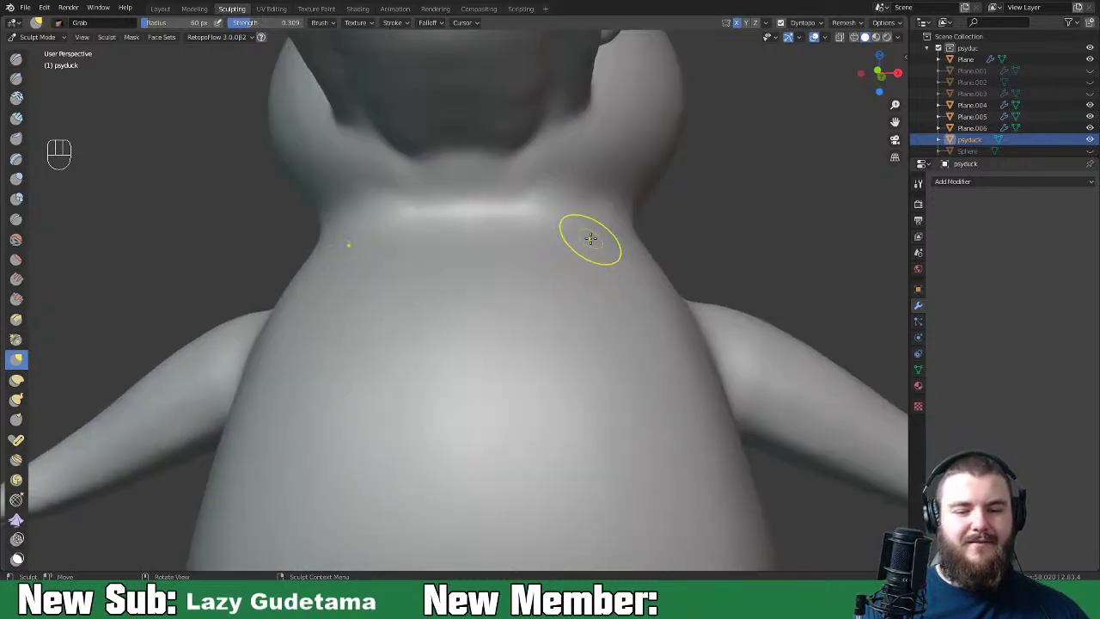
Step: Fill out the front neck crease with the Inflate/Deflate brush and smooth the result
middle_drag(590, 238, 559, 238)
key(i)
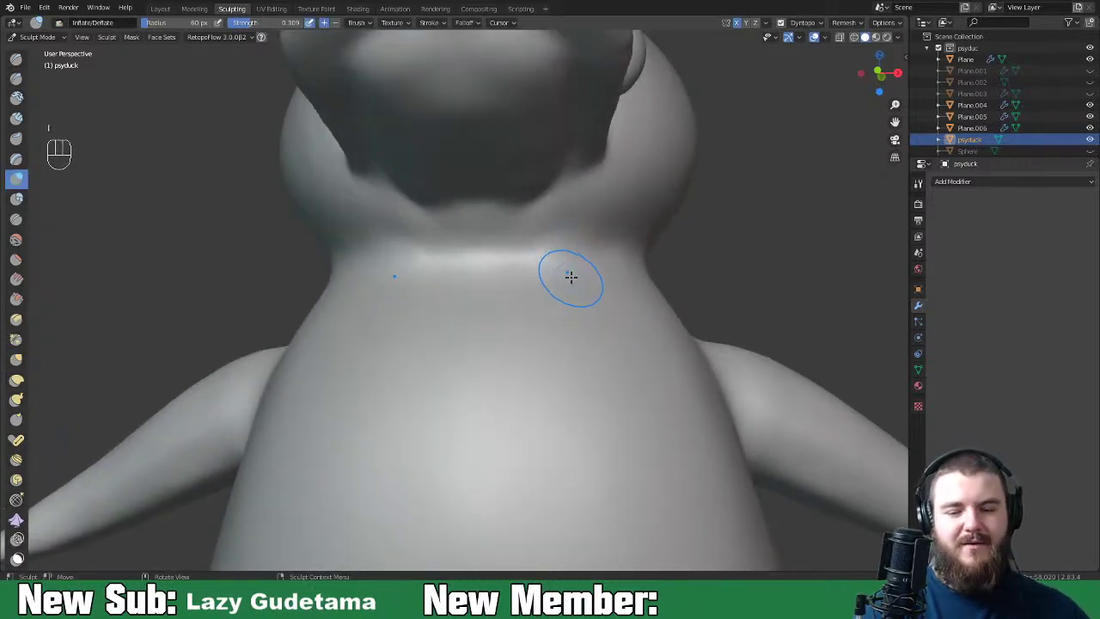
mouse_move(562, 314)
middle_down()
mouse_move(569, 277)
mouse_move(530, 297)
middle_up()
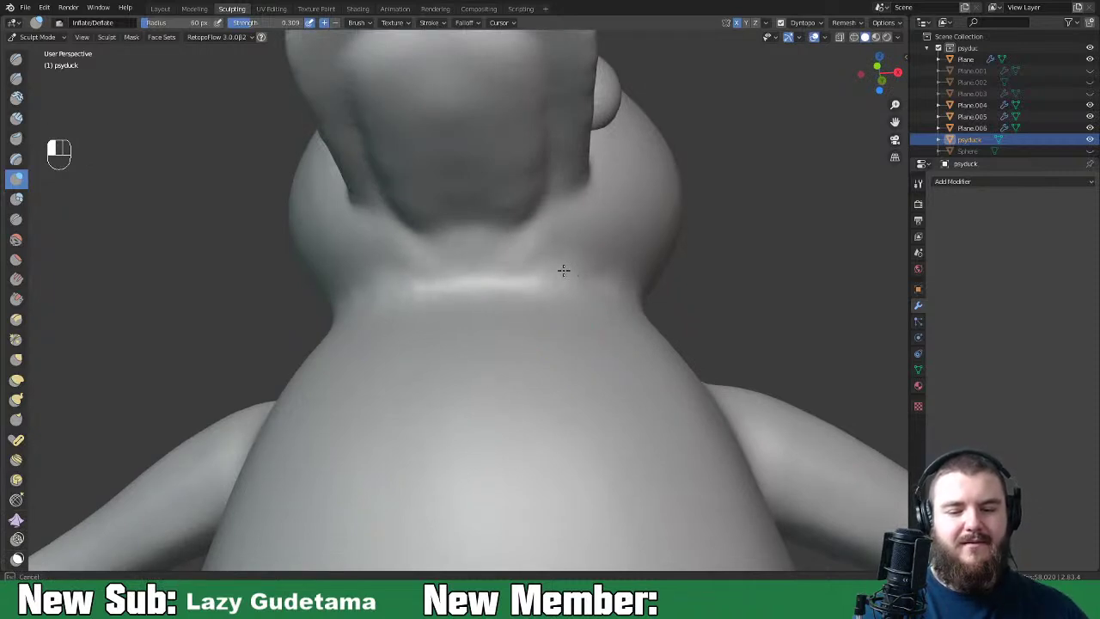
key(shift)
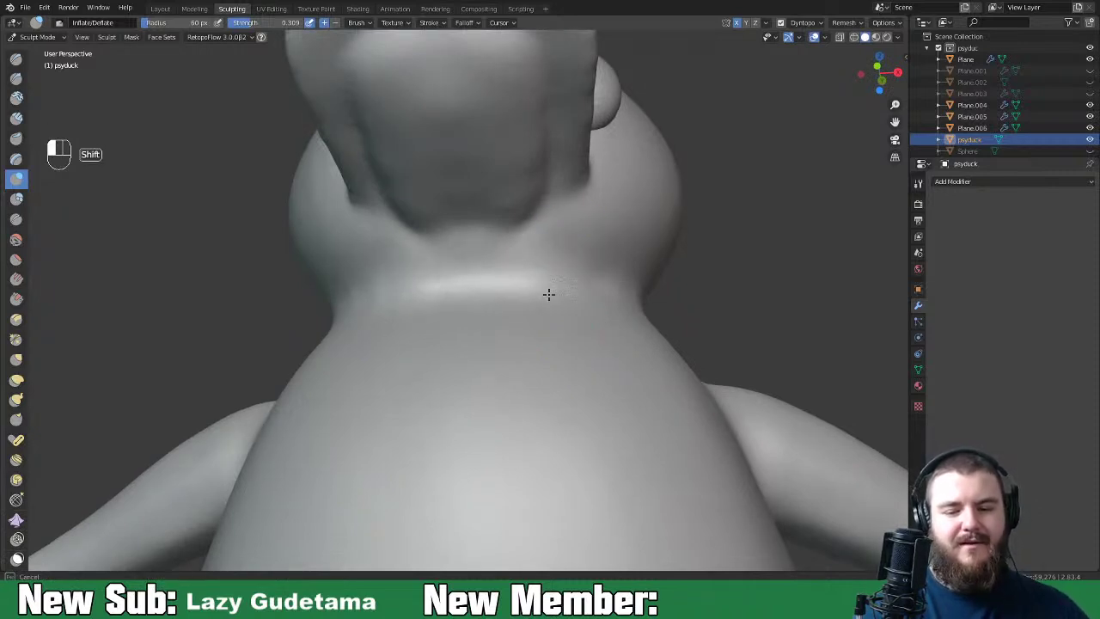
middle_drag(619, 290, 529, 316)
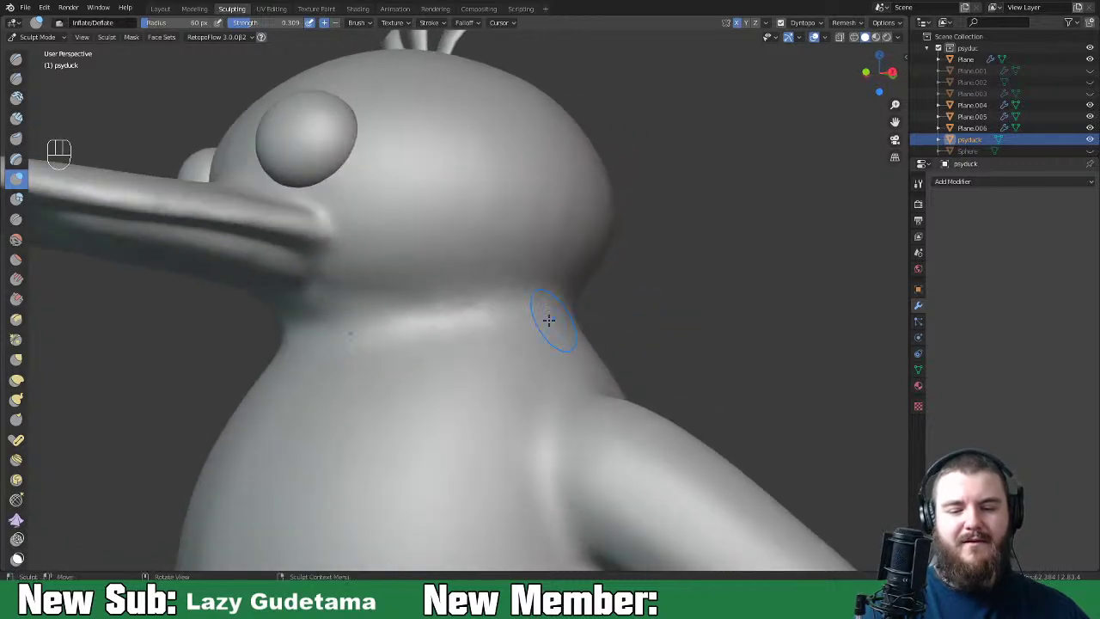
Step: Set the brush radius to 78 px and smooth the neck around its side, back and front below the beak
key(f)
key(f)
click(493, 264)
middle_drag(559, 292, 444, 310)
middle_drag(537, 301, 526, 283)
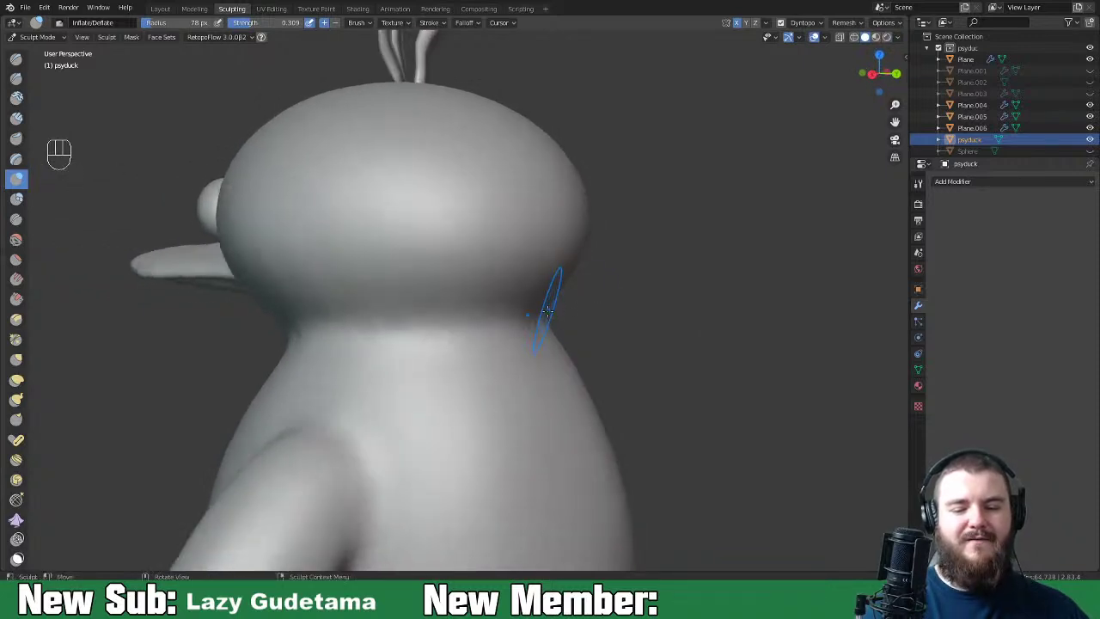
middle_drag(338, 356, 538, 327)
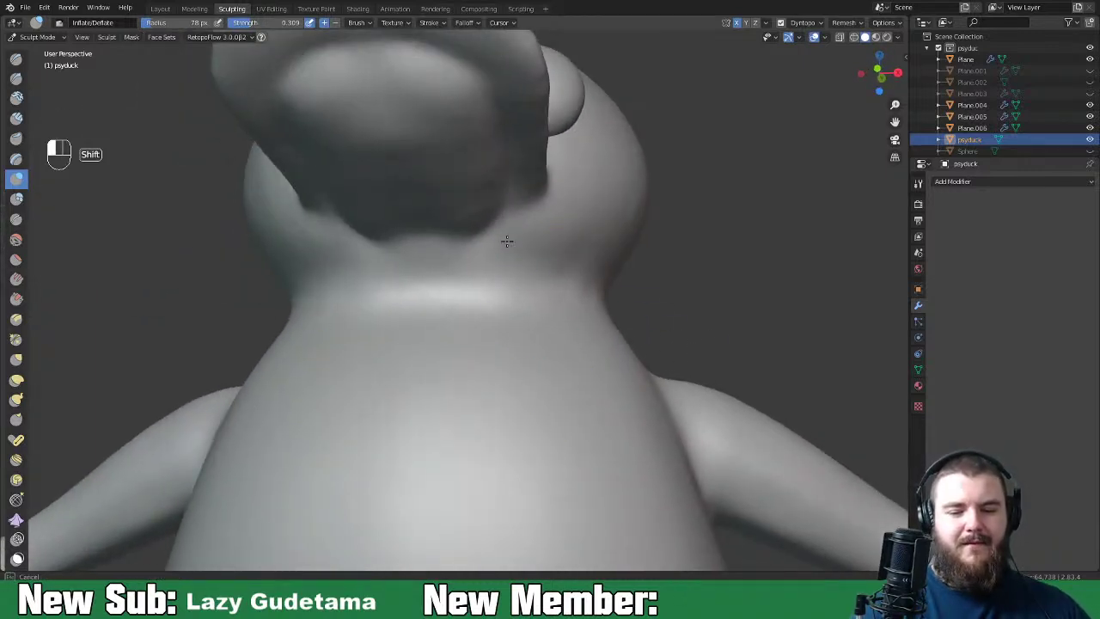
Step: Check the whole Psyduck from above, the front and the side, and save the file
scroll(737, 356, down, 6)
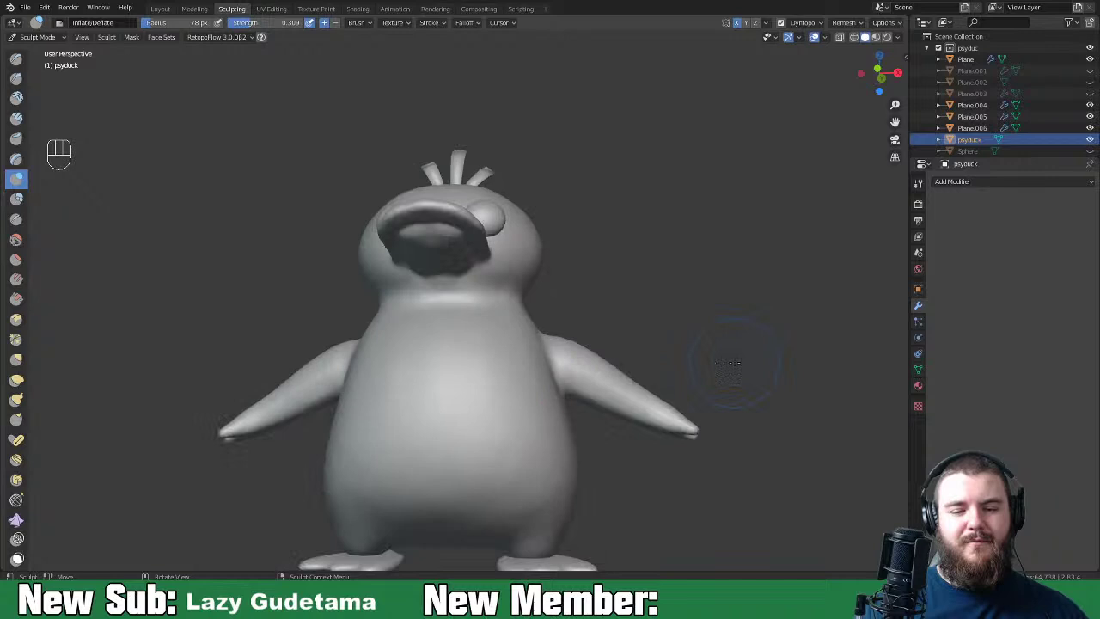
middle_drag(736, 356, 688, 444)
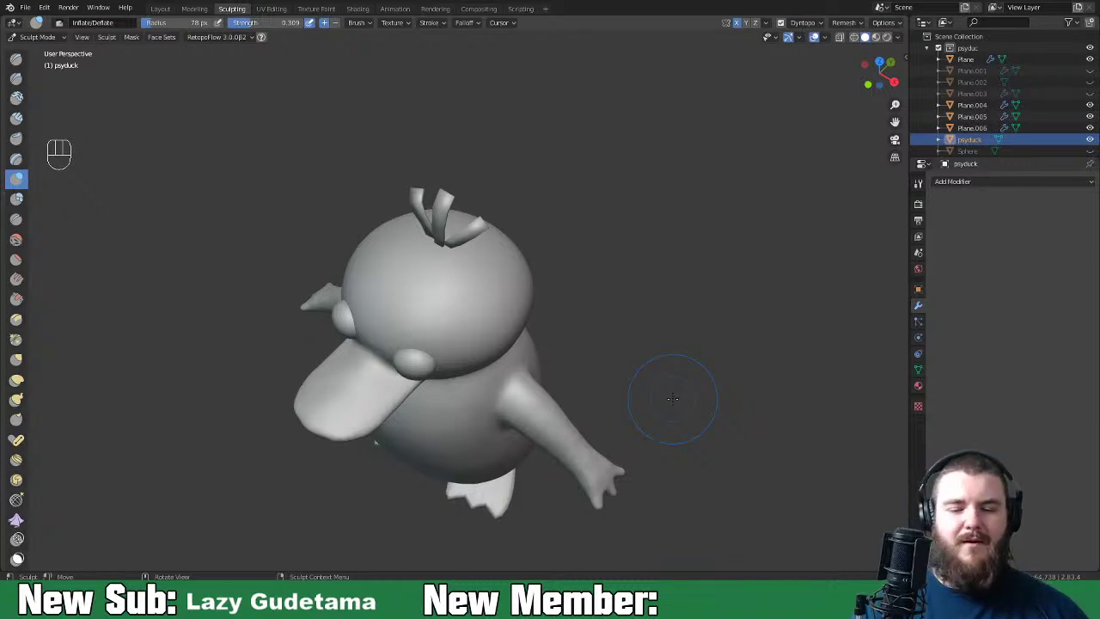
middle_drag(673, 398, 720, 314)
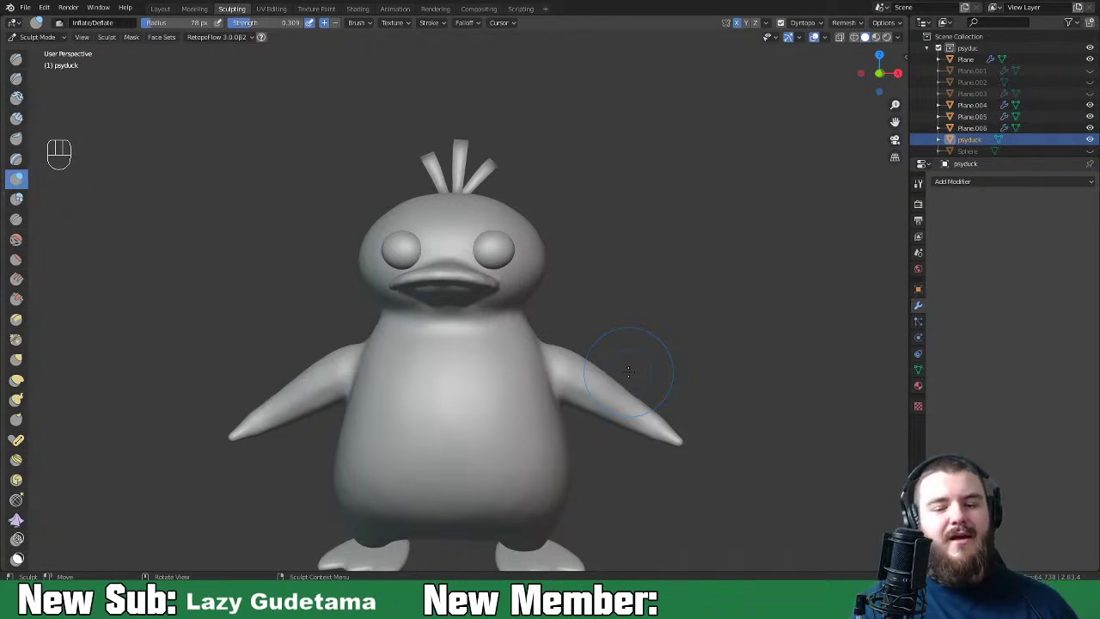
key(ctrl+s)
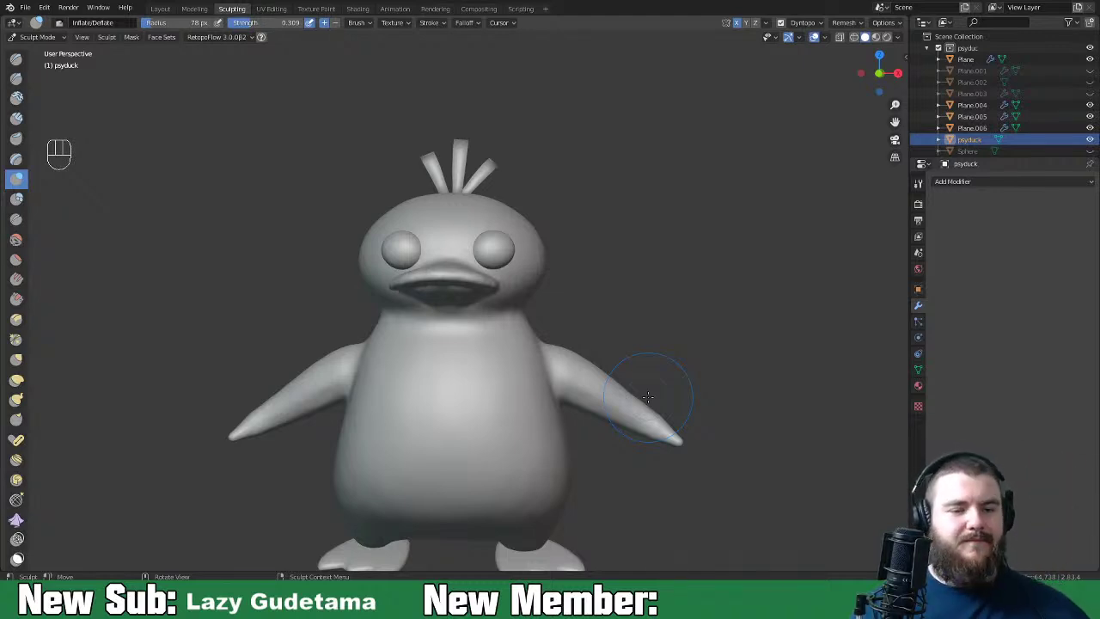
mouse_move(713, 344)
middle_down()
mouse_move(653, 360)
mouse_move(701, 379)
mouse_move(653, 419)
mouse_move(713, 370)
mouse_move(696, 342)
mouse_move(657, 337)
middle_up()
scroll(653, 419, up, 3)
scroll(713, 370, down, 5)
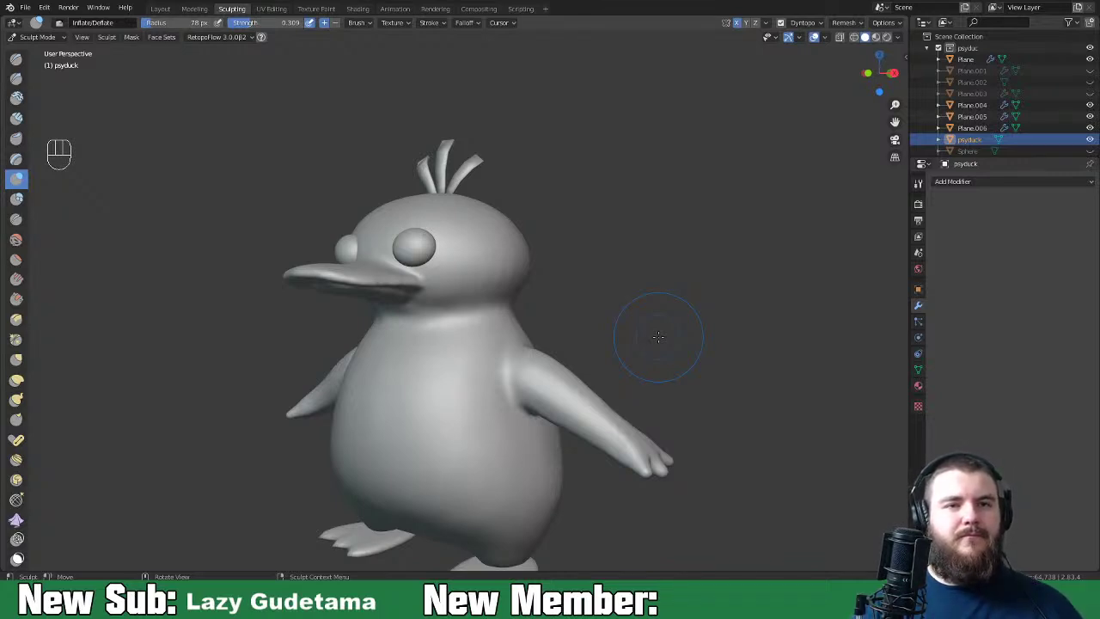
middle_drag(677, 259, 741, 284)
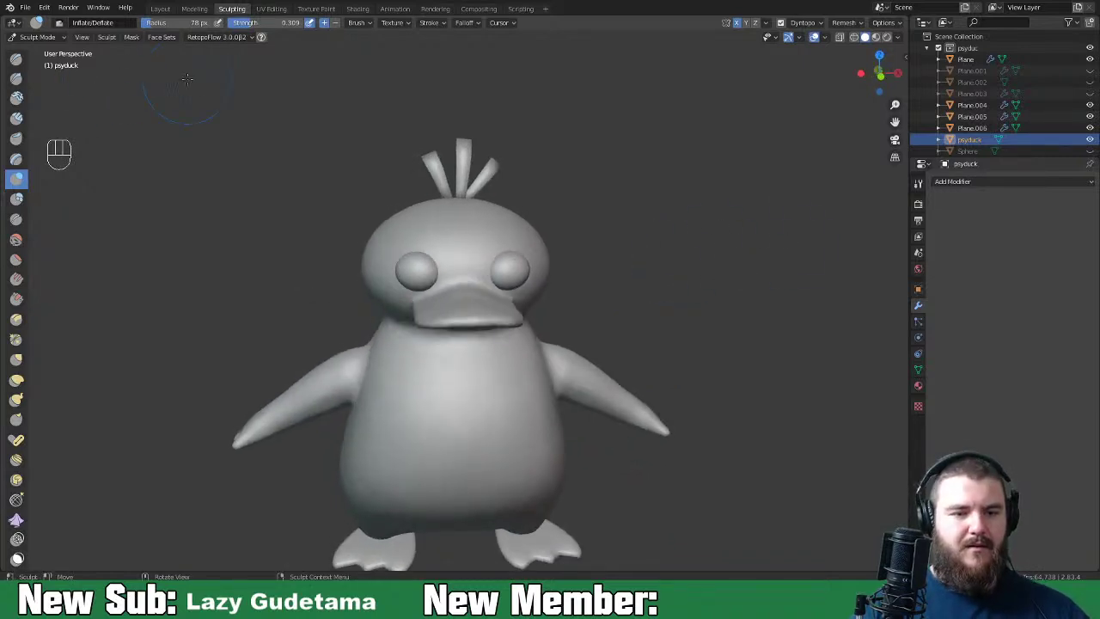
Step: Switch to the Layout workspace and rename the feet object as feet
click(160, 9)
mouse_move(424, 292)
middle_down()
mouse_move(625, 290)
mouse_move(430, 293)
middle_up()
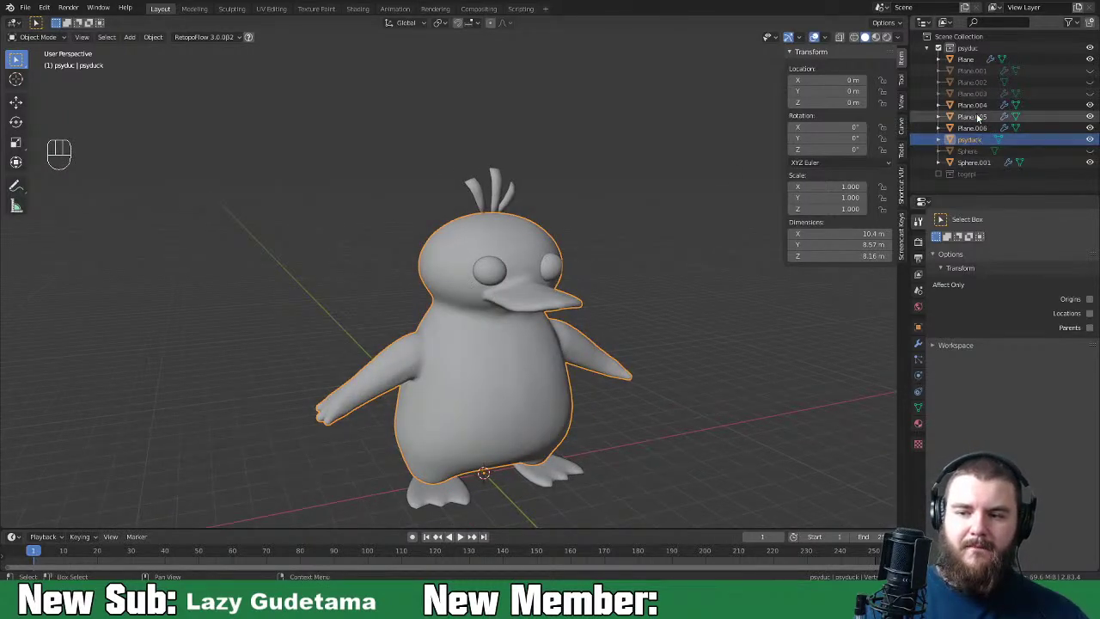
click(975, 105)
click(967, 60)
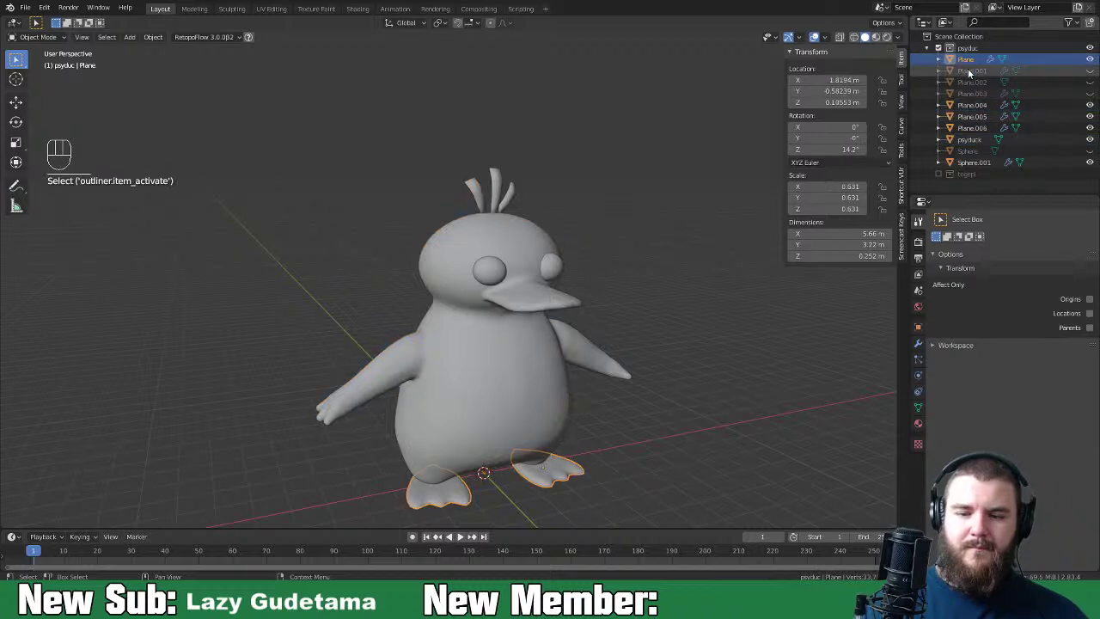
double_click(965, 59)
text(feet)
key(Return)
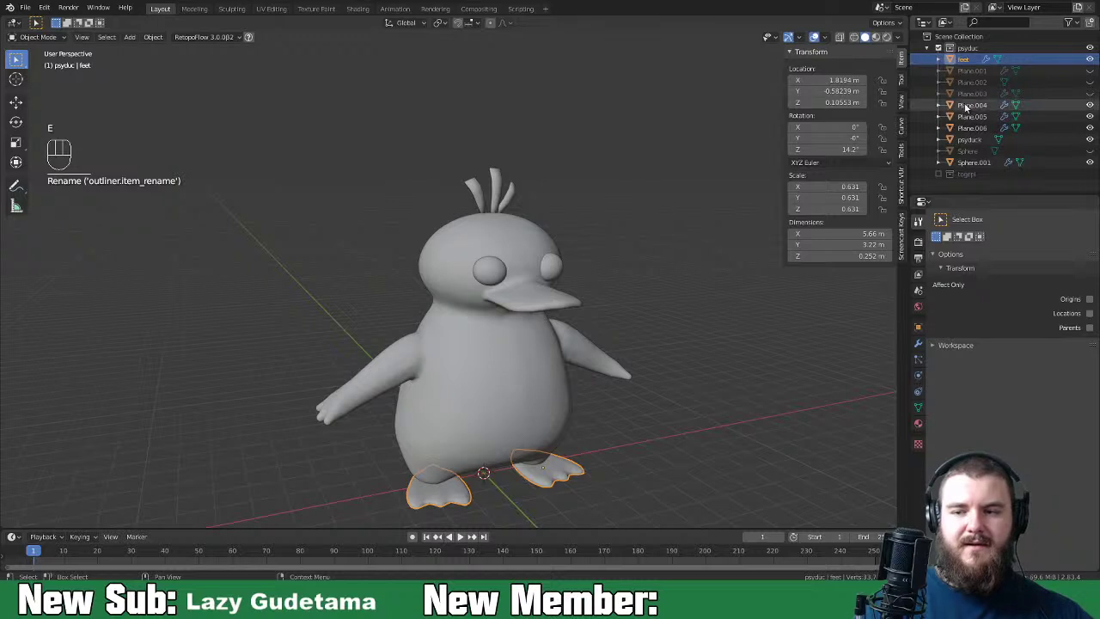
Step: Parent the feet object to the psyduck object
click(951, 140)
shift+click(958, 59)
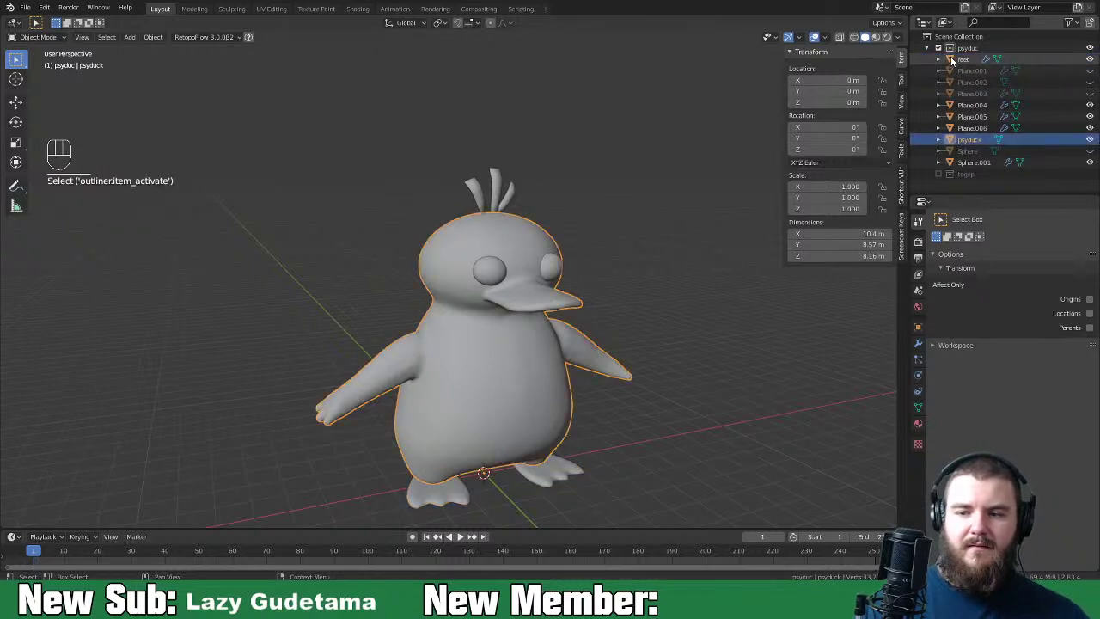
drag(958, 59, 963, 138)
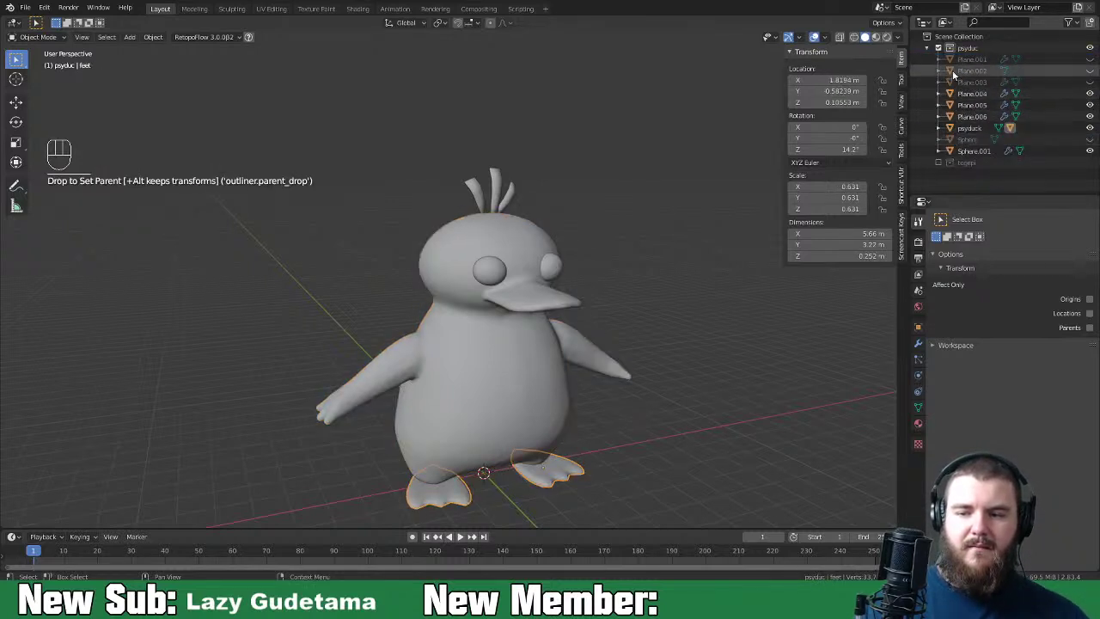
Step: Delete the hidden leftover objects Plane.001, Plane.002 and Plane.003
click(956, 58)
shift+click(958, 81)
key(x)
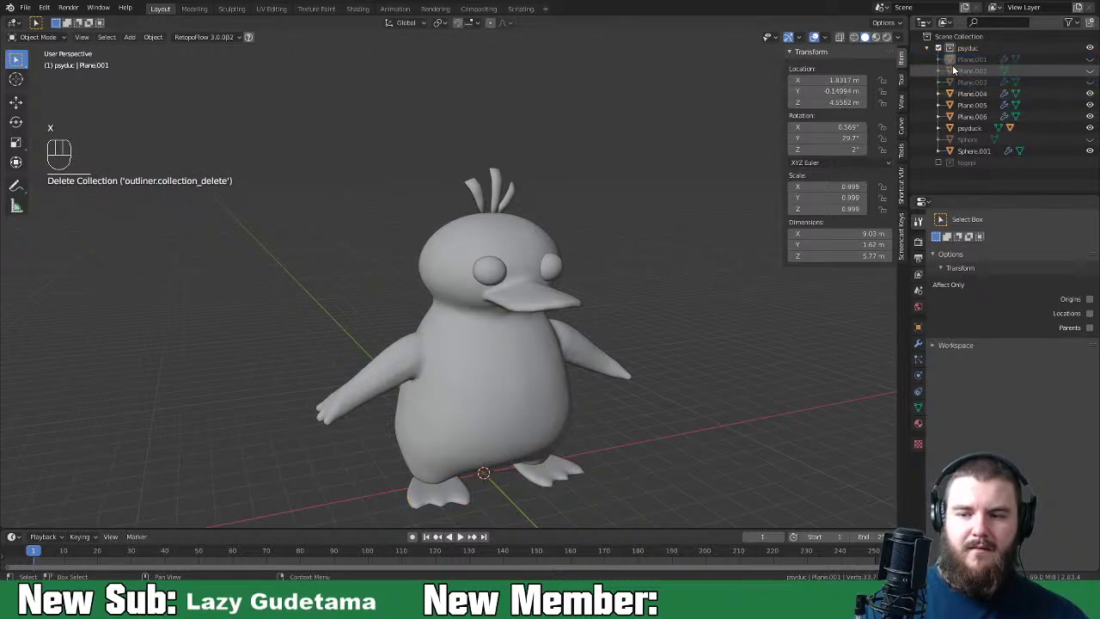
click(956, 58)
shift+click(957, 81)
right_click(956, 82)
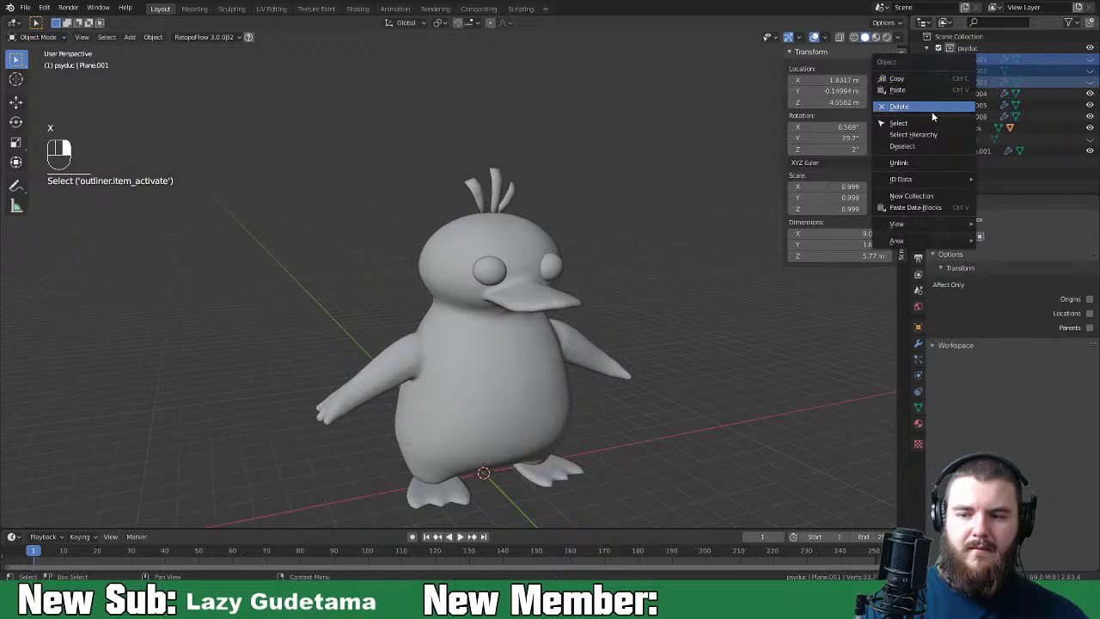
click(894, 106)
Step: Rename each of the three hair strand objects, Plane.004, Plane.005 and Plane.006, as hair
click(982, 62)
key(Down)
key(Down)
double_click(974, 61)
text(hair)
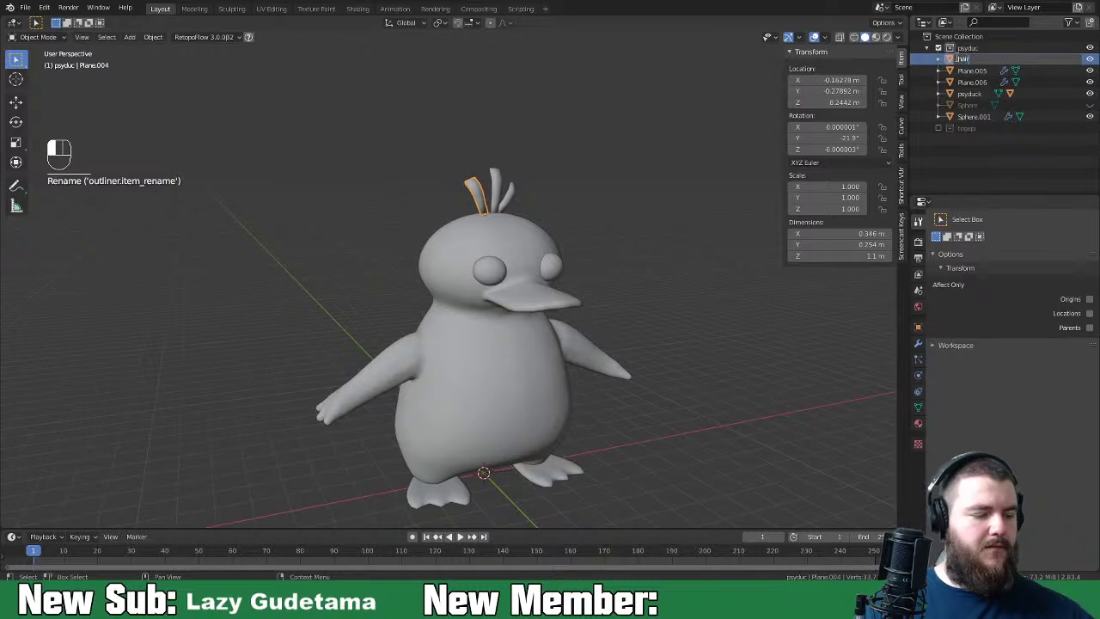
key(Return)
double_click(969, 70)
text(hair)
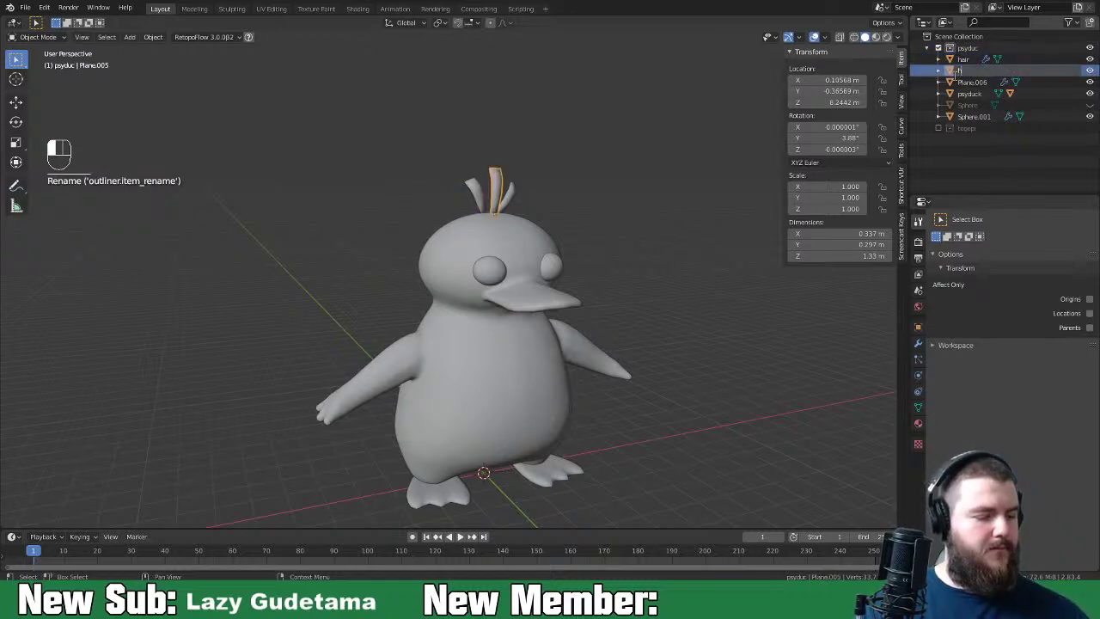
key(Return)
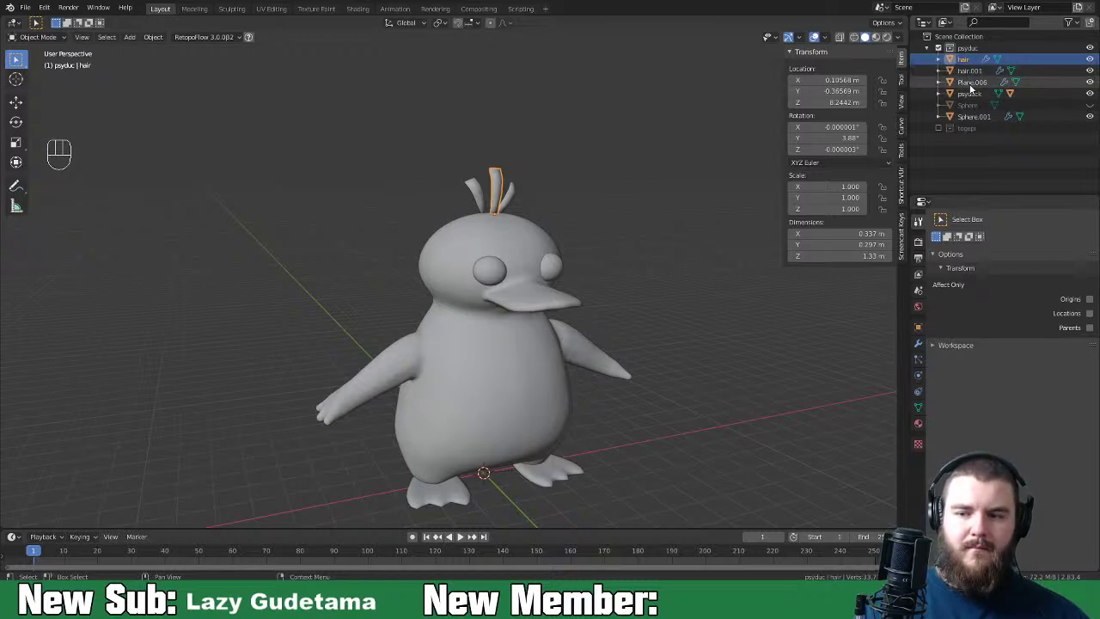
double_click(970, 82)
text(hair)
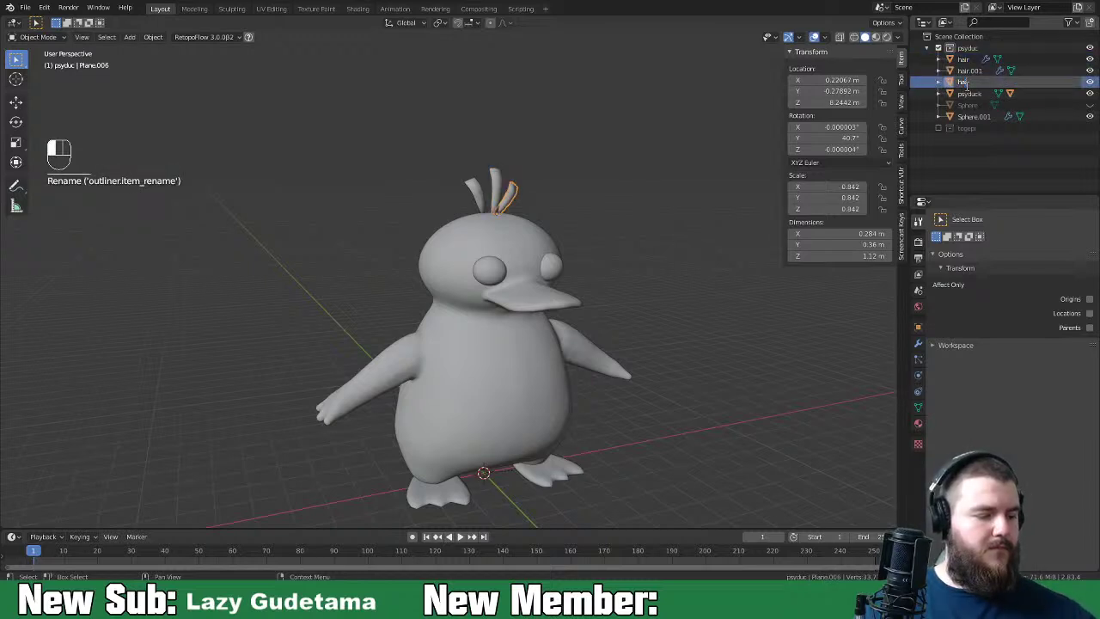
key(Return)
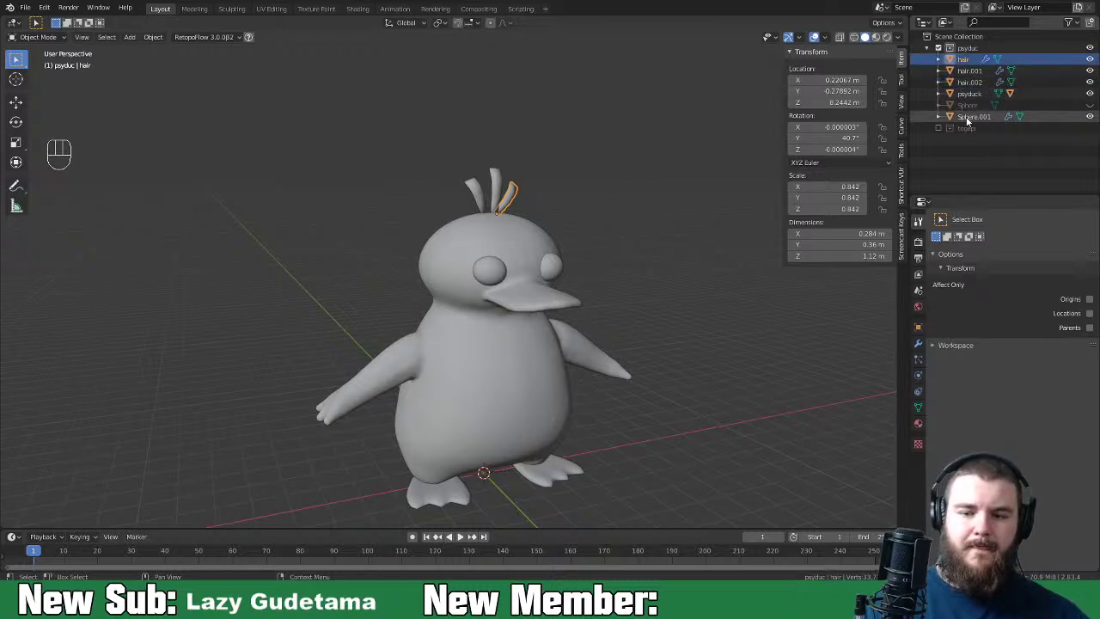
Step: Rename the eyes object, Sphere.001, as eyes
click(971, 116)
double_click(963, 116)
text(eyes)
key(Return)
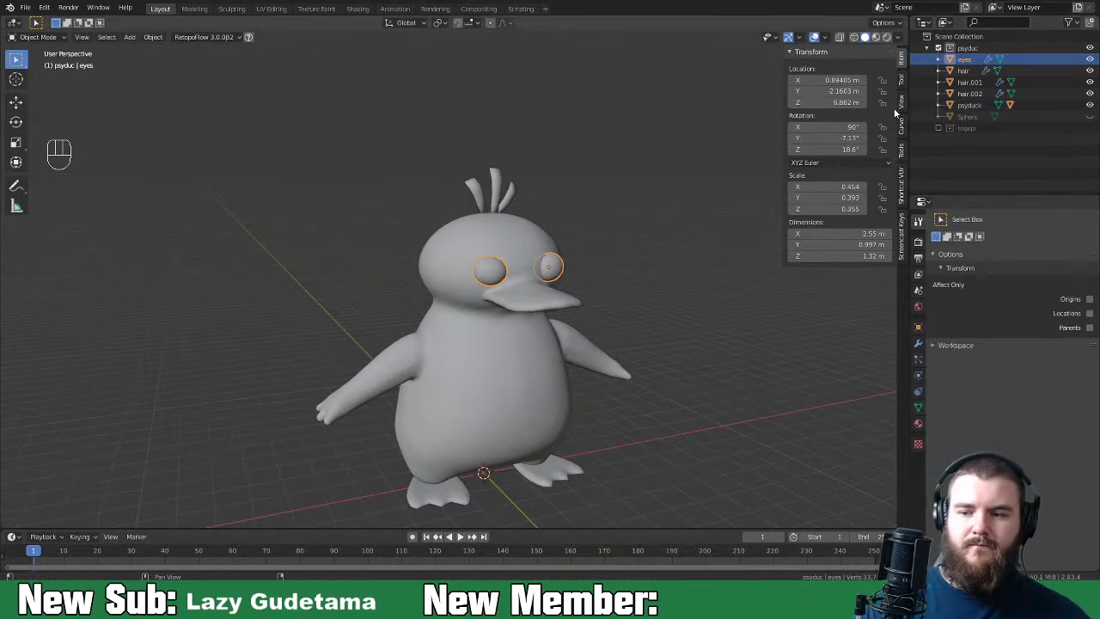
Step: Parent the eyes and all three hair strands to the psyduck object
ctrl+click(964, 69)
ctrl+click(968, 81)
ctrl+click(968, 93)
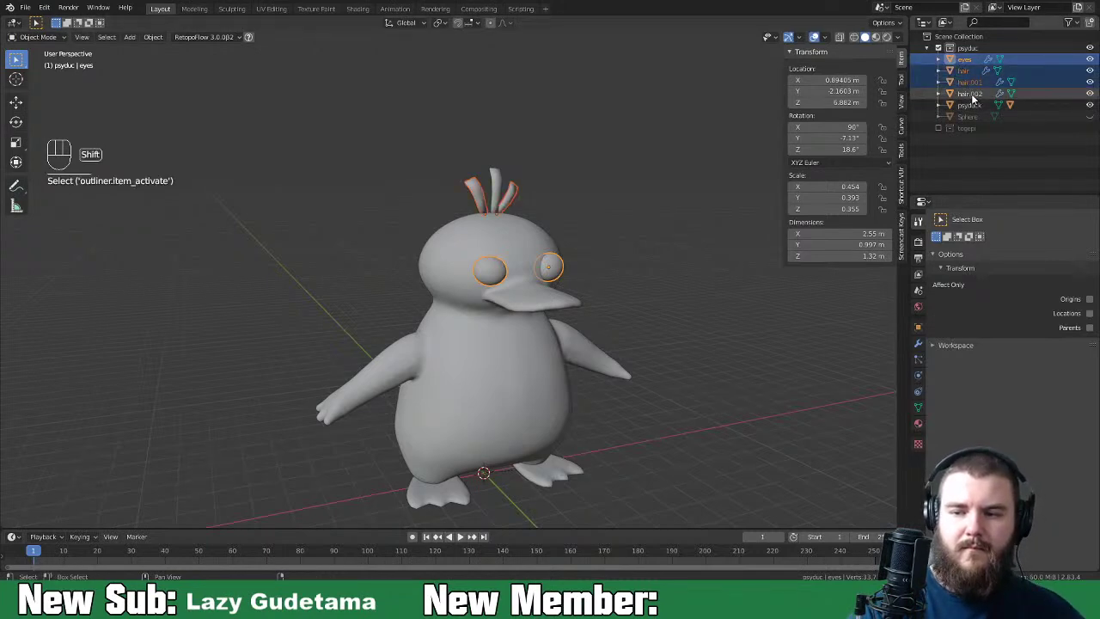
drag(964, 74, 975, 106)
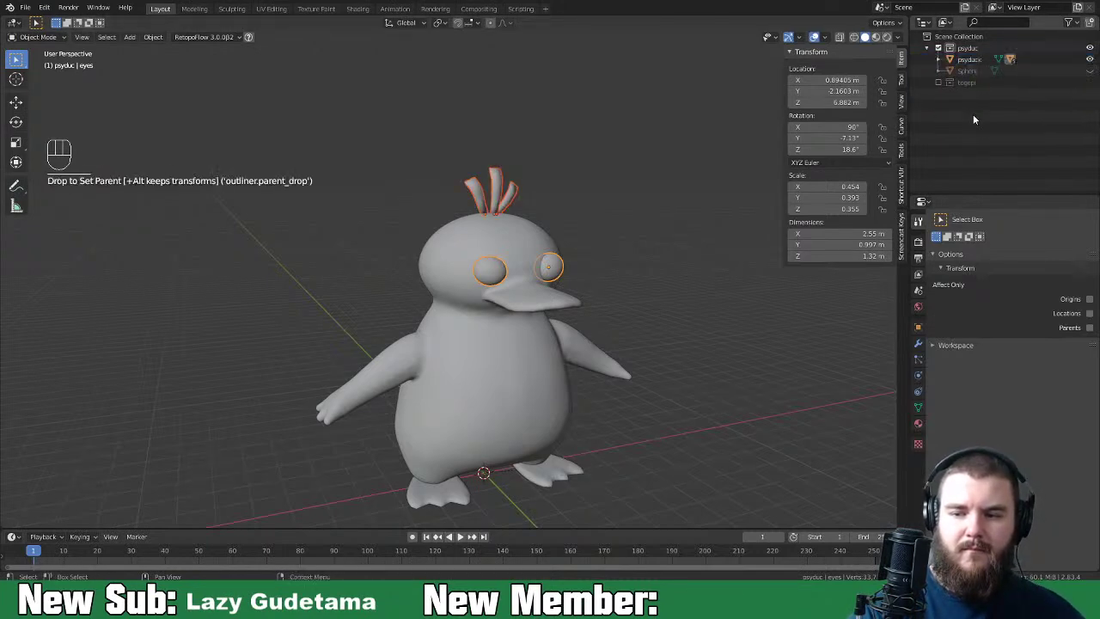
Step: Delete the hidden leftover Sphere object from the psyduc collection
click(969, 71)
key(x)
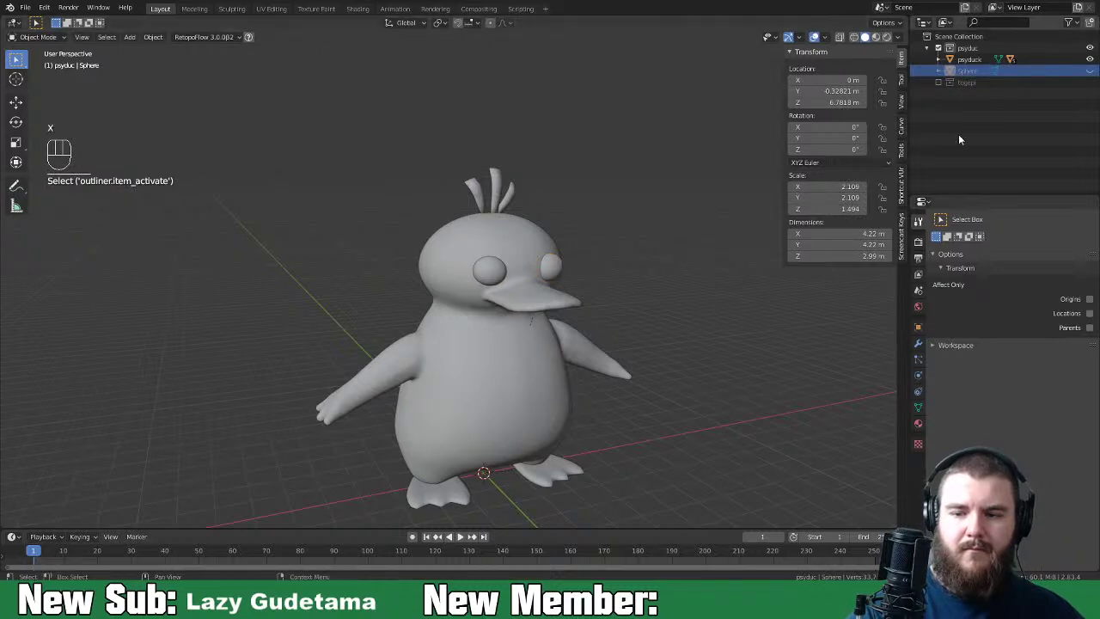
key(x)
click(980, 74)
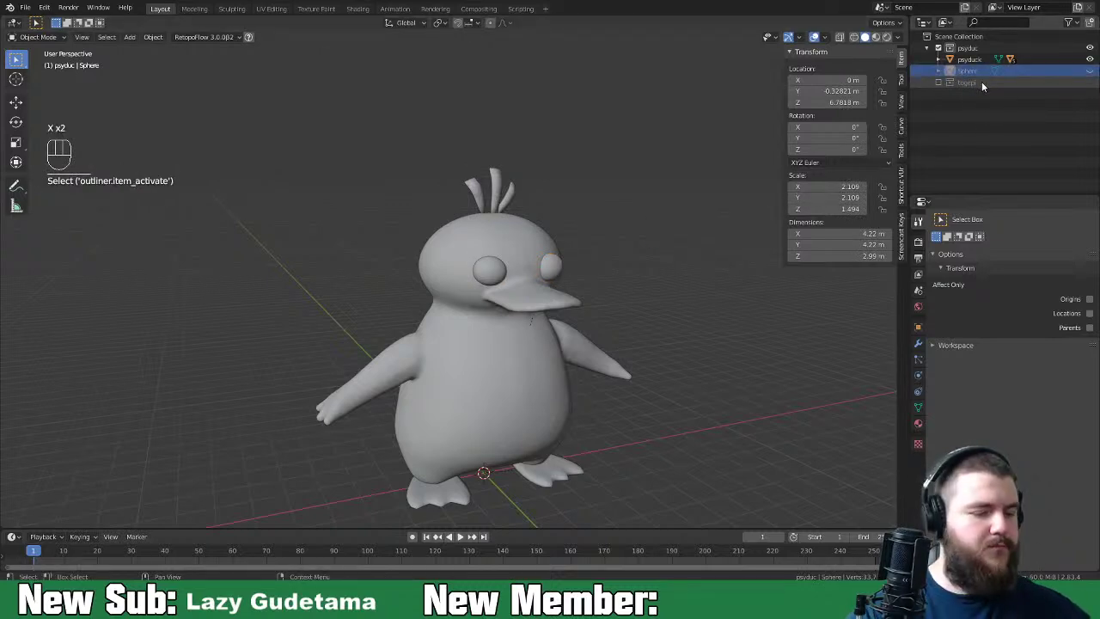
key(Delete)
click(976, 69)
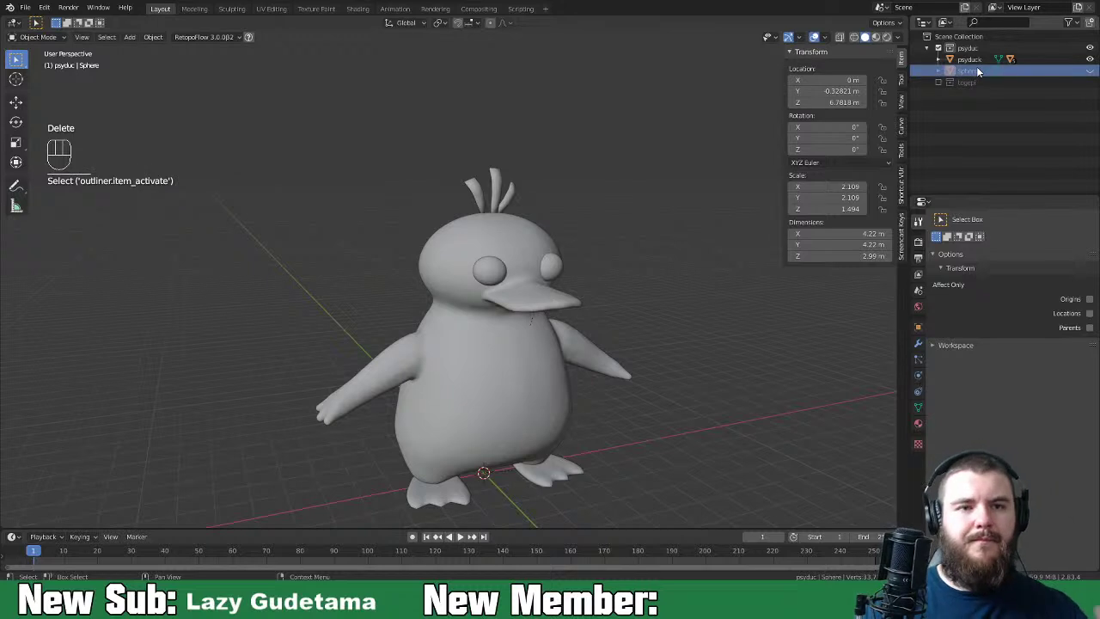
right_click(976, 66)
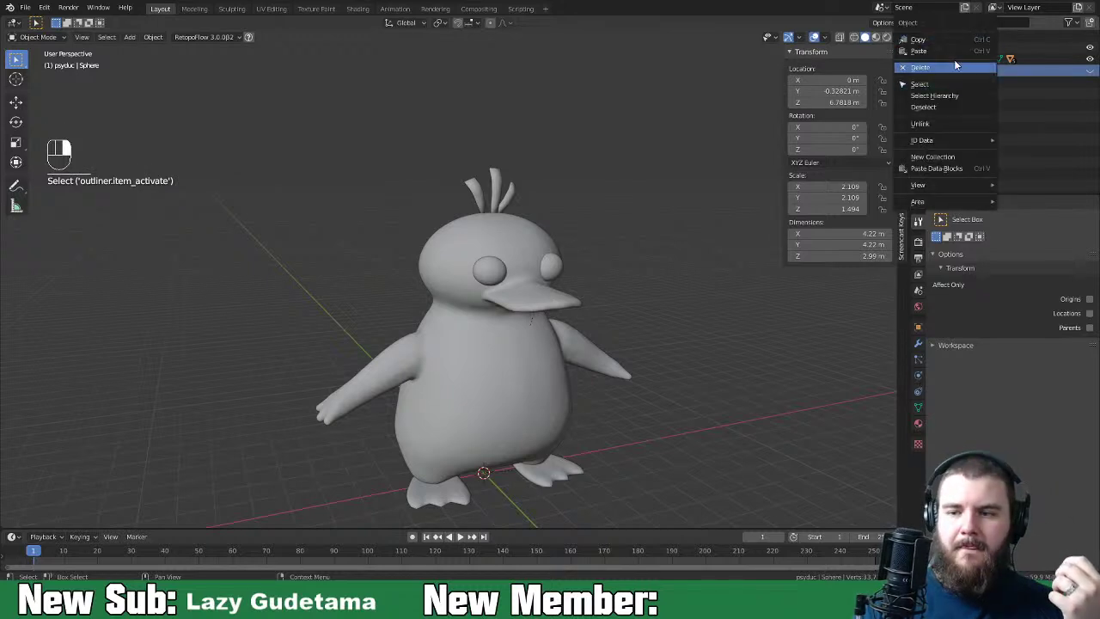
click(955, 66)
Step: Move the psyduck object along the X axis to about -18.3 m, clearing the origin
middle_drag(577, 393, 619, 361)
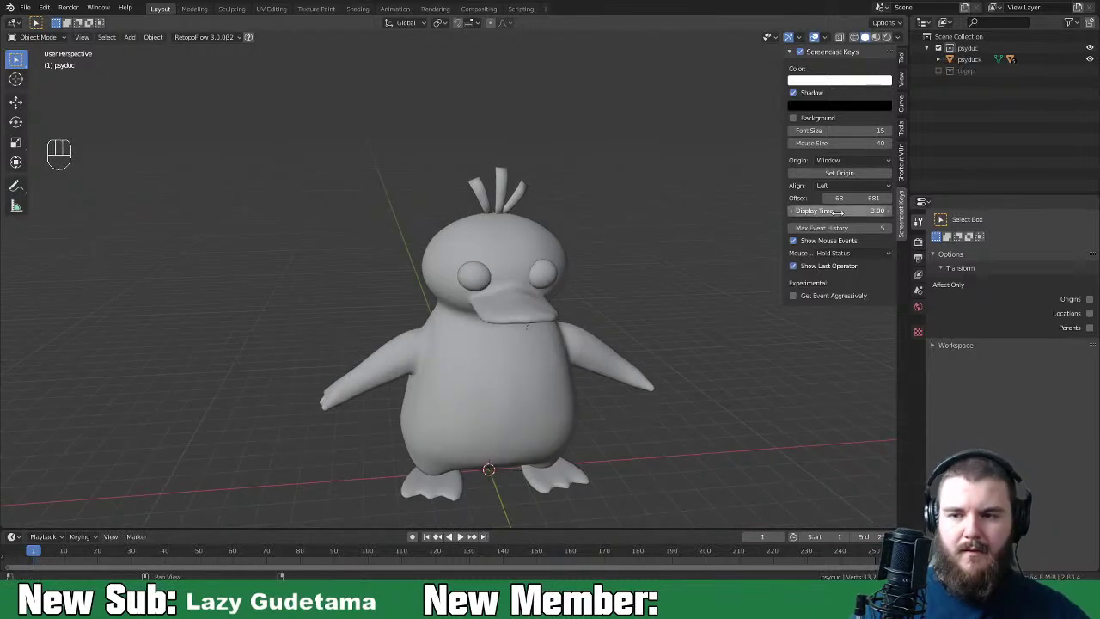
click(451, 417)
key(g)
key(x)
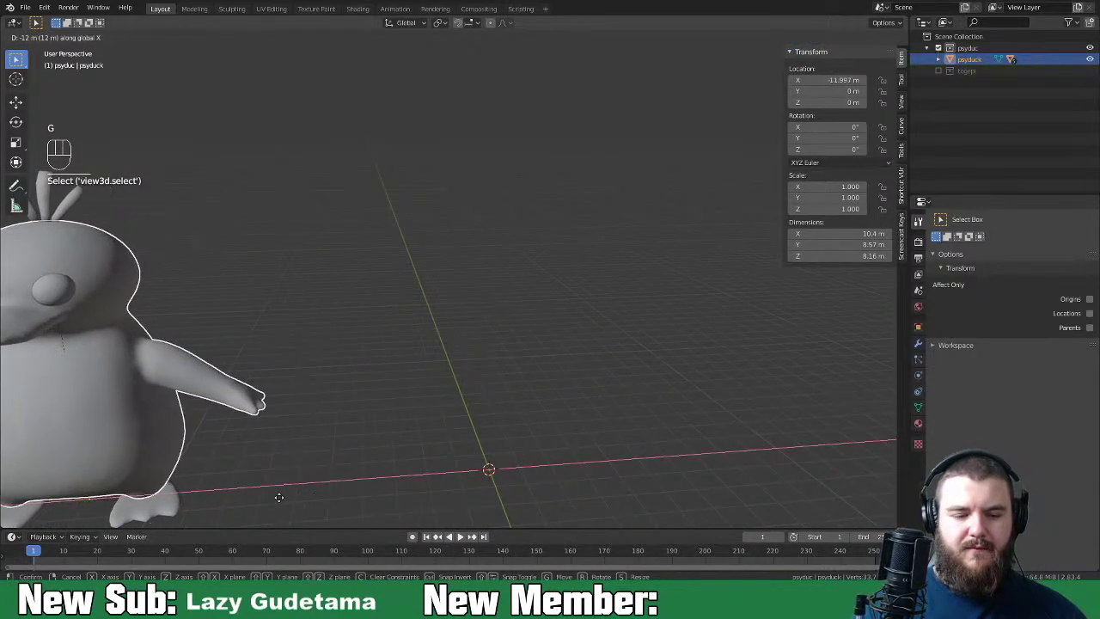
click(256, 501)
scroll(739, 357, down, 3)
key(g)
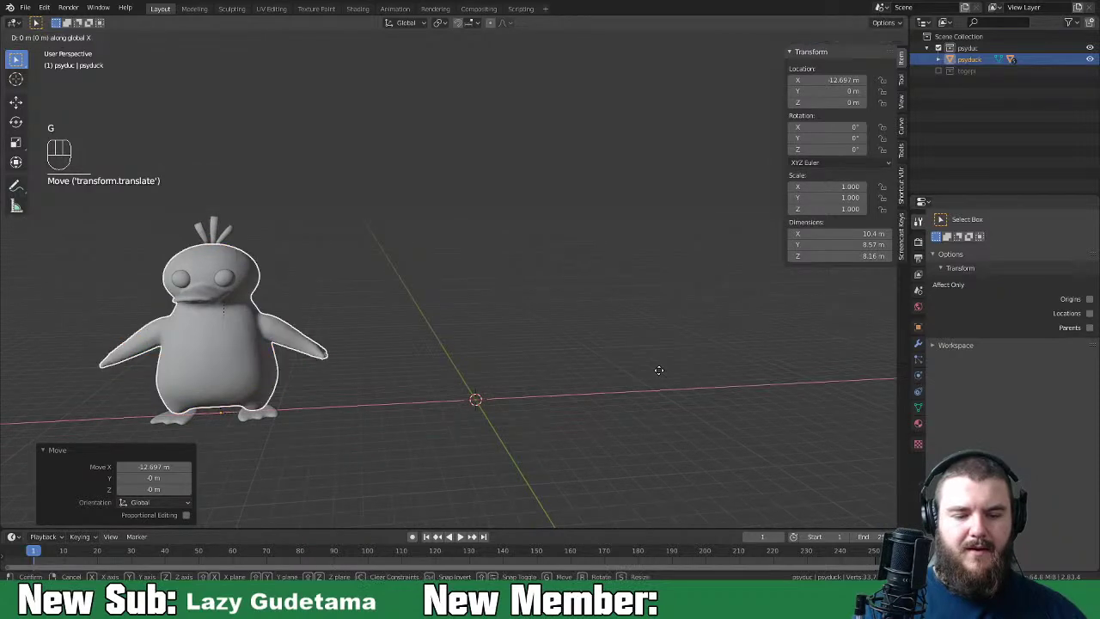
key(x)
click(531, 350)
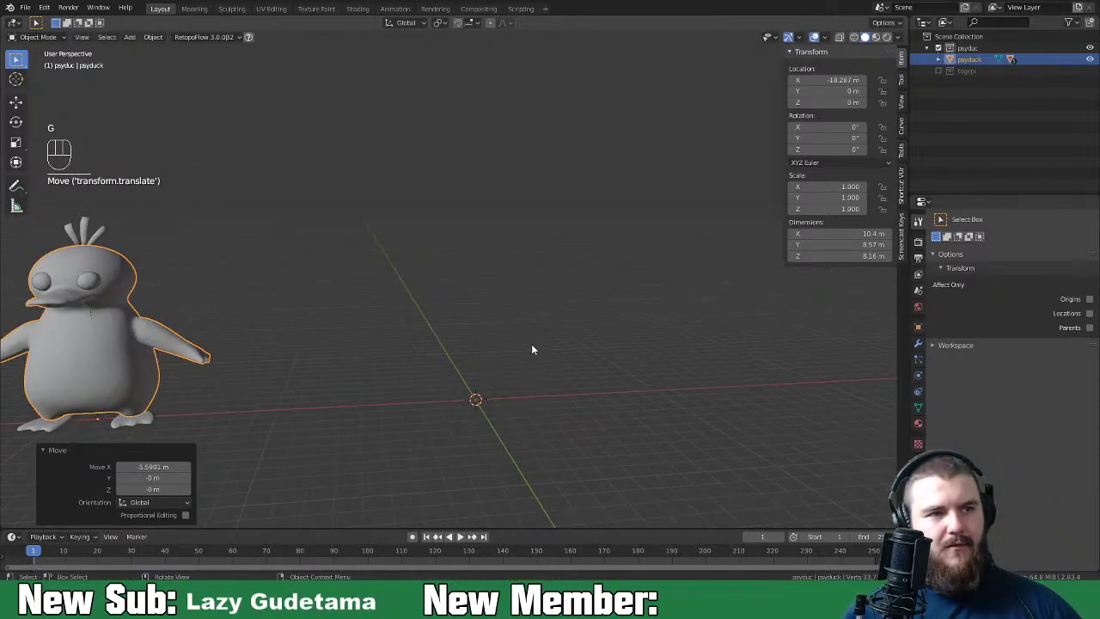
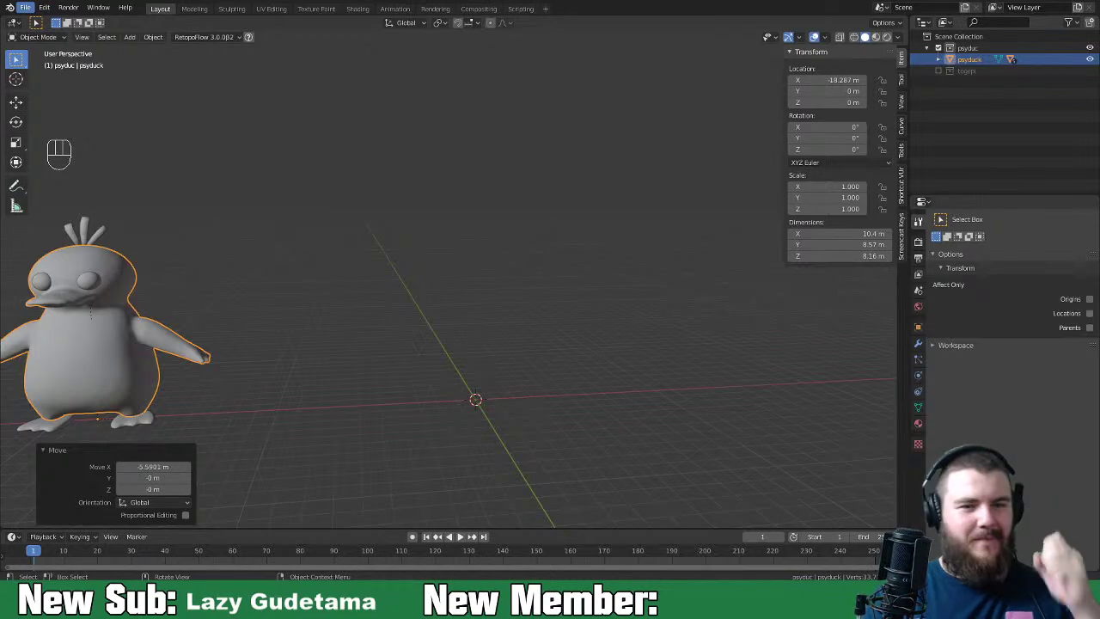
Step: Add a plane mesh at the world origin
middle_drag(567, 421, 589, 408)
key(ctrl+a)
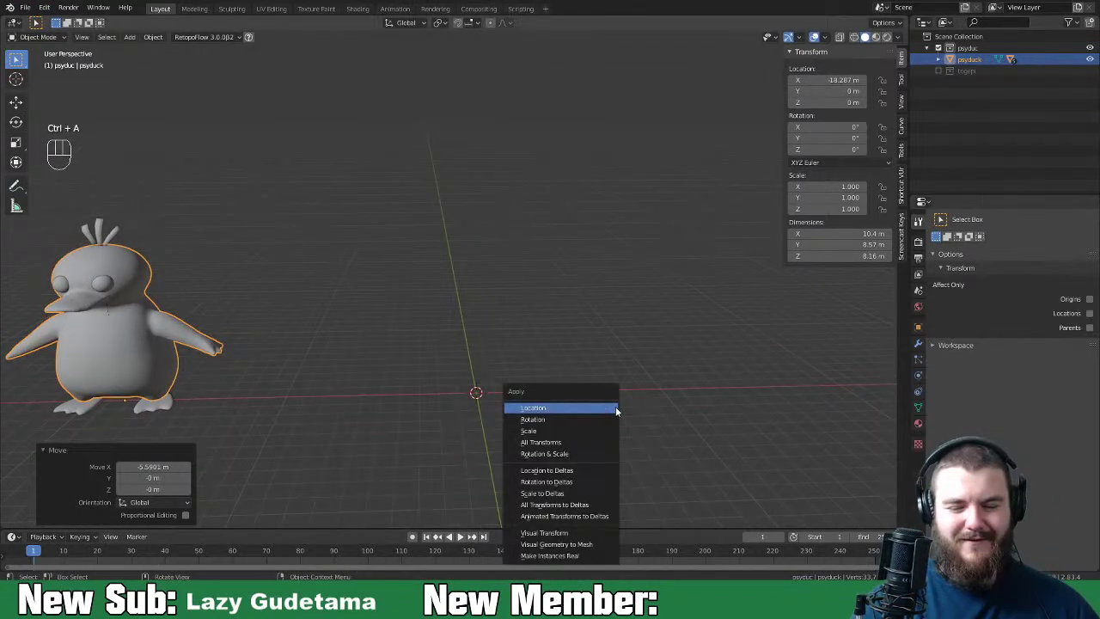
key(shift+a)
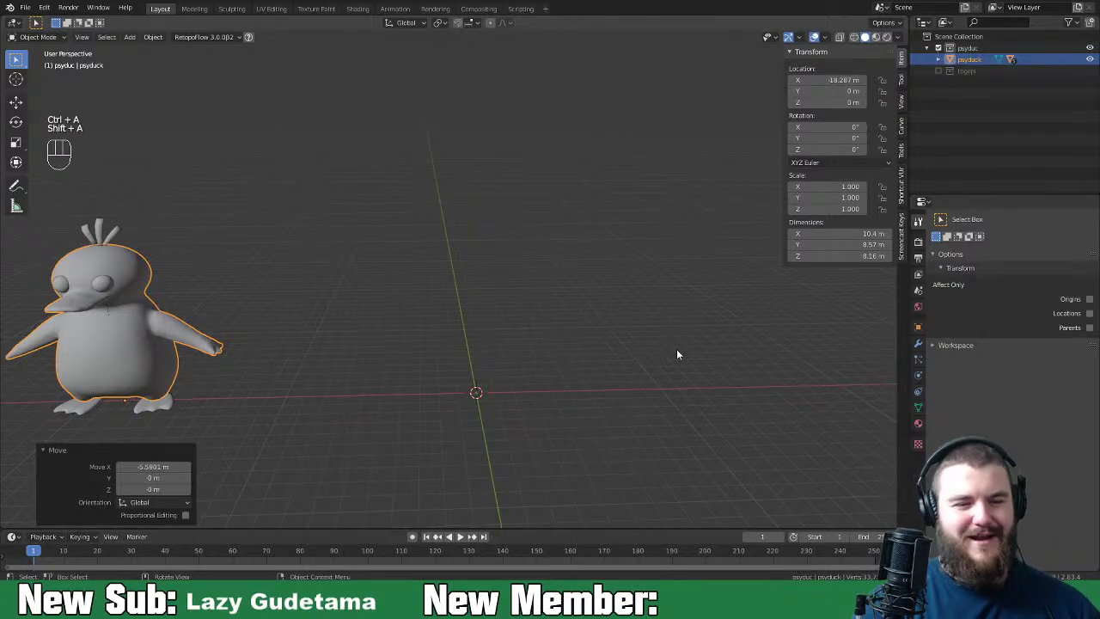
mouse_move(643, 381)
middle_down()
mouse_move(668, 386)
mouse_move(656, 394)
middle_up()
key(shift+a)
mouse_move(677, 349)
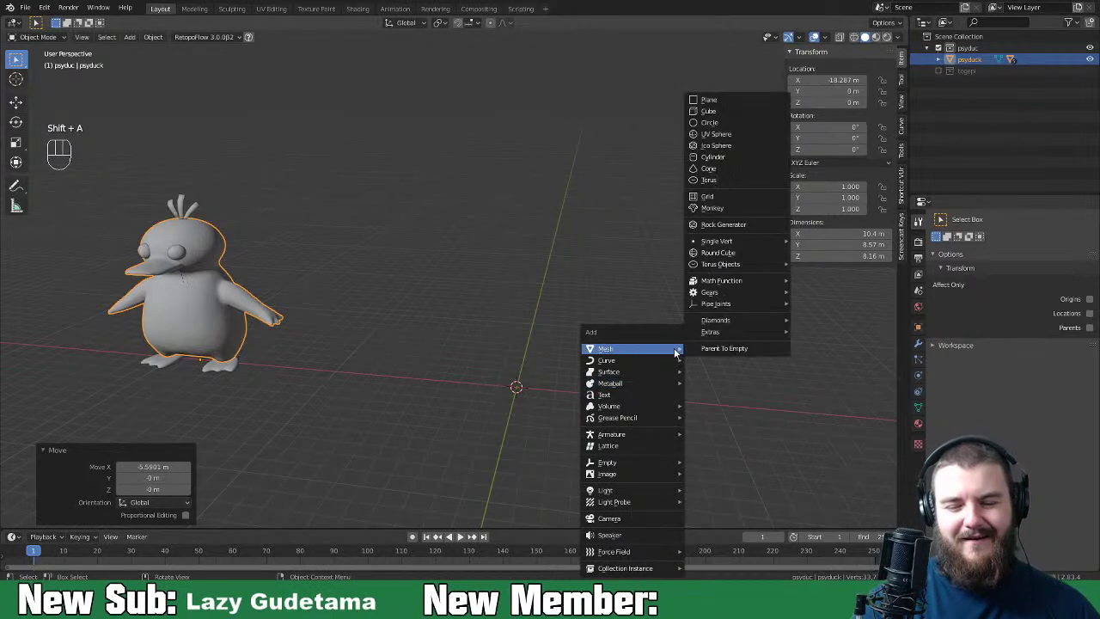
click(748, 100)
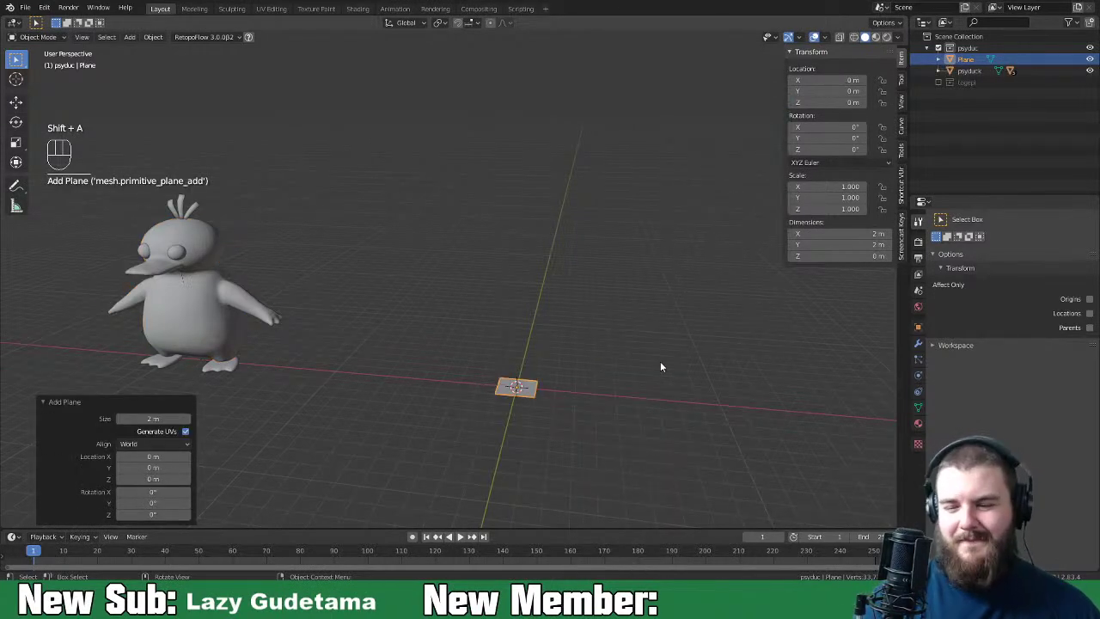
Step: Enable the togepi collection and move the plane into it
middle_drag(660, 361, 538, 370)
key(Tab)
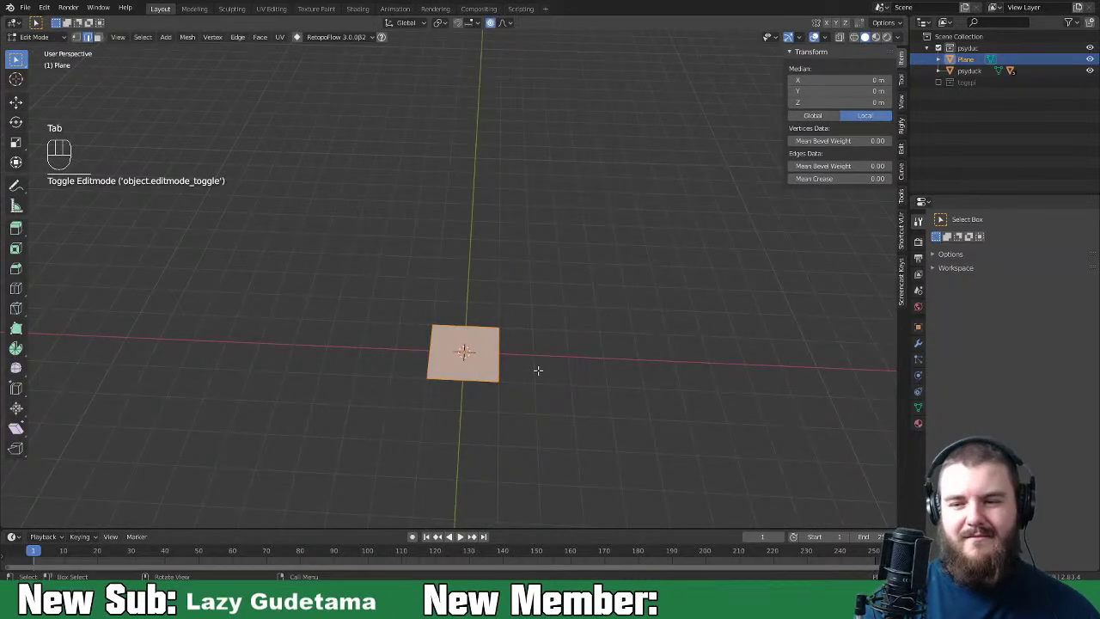
key(Tab)
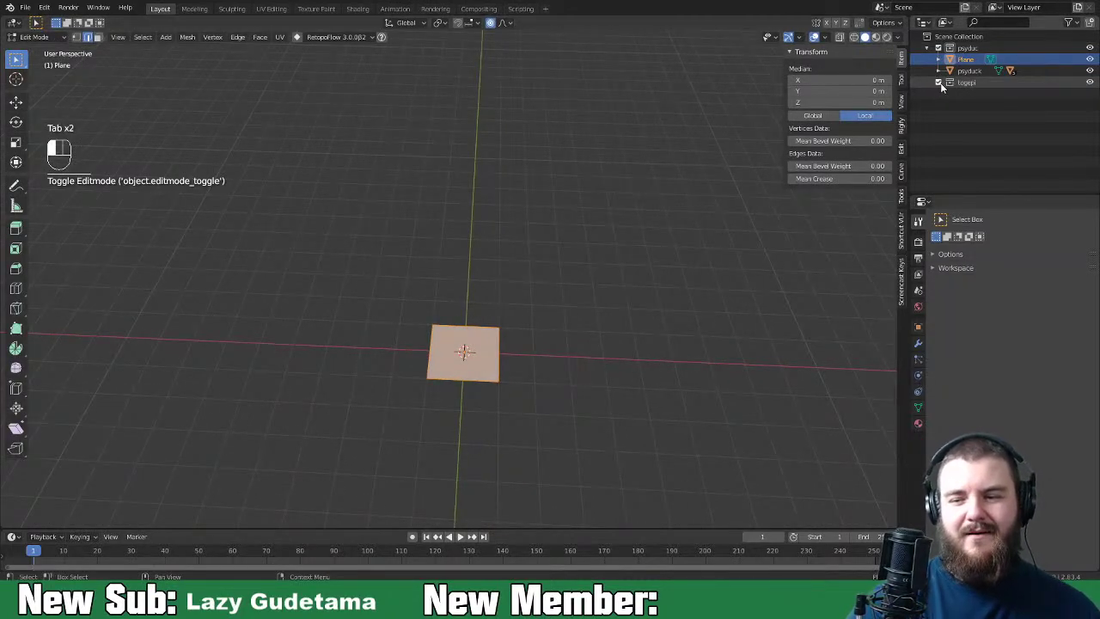
drag(959, 57, 954, 82)
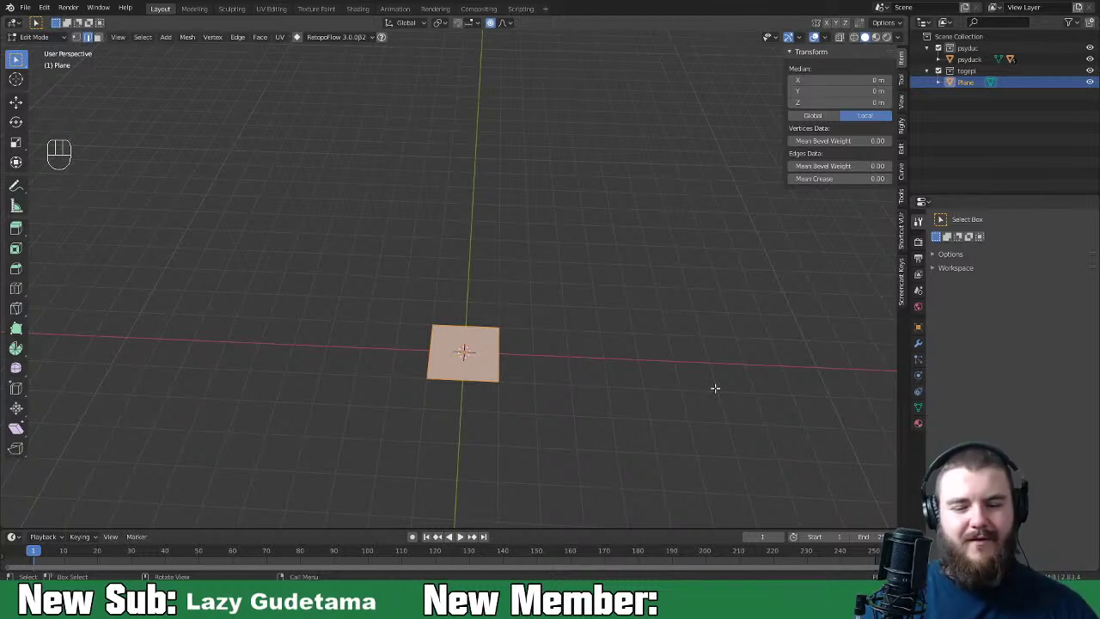
Step: Delete the plane from the togepi collection
key(Tab)
key(x)
click(550, 376)
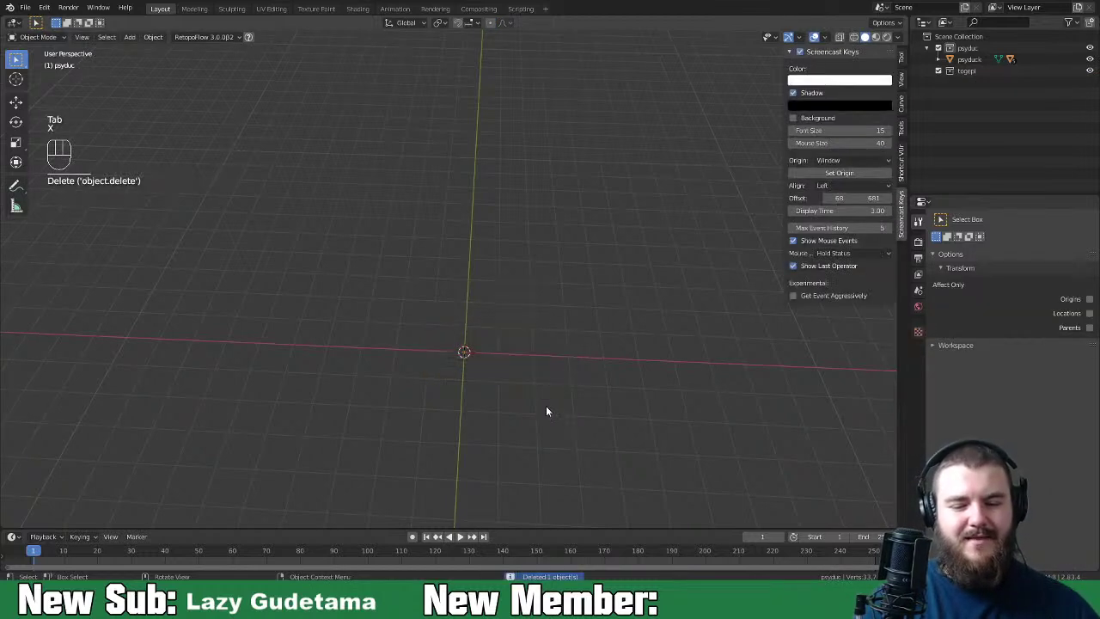
Step: Add a UV sphere at the world origin and view it from the front
key(shift+a)
mouse_move(581, 352)
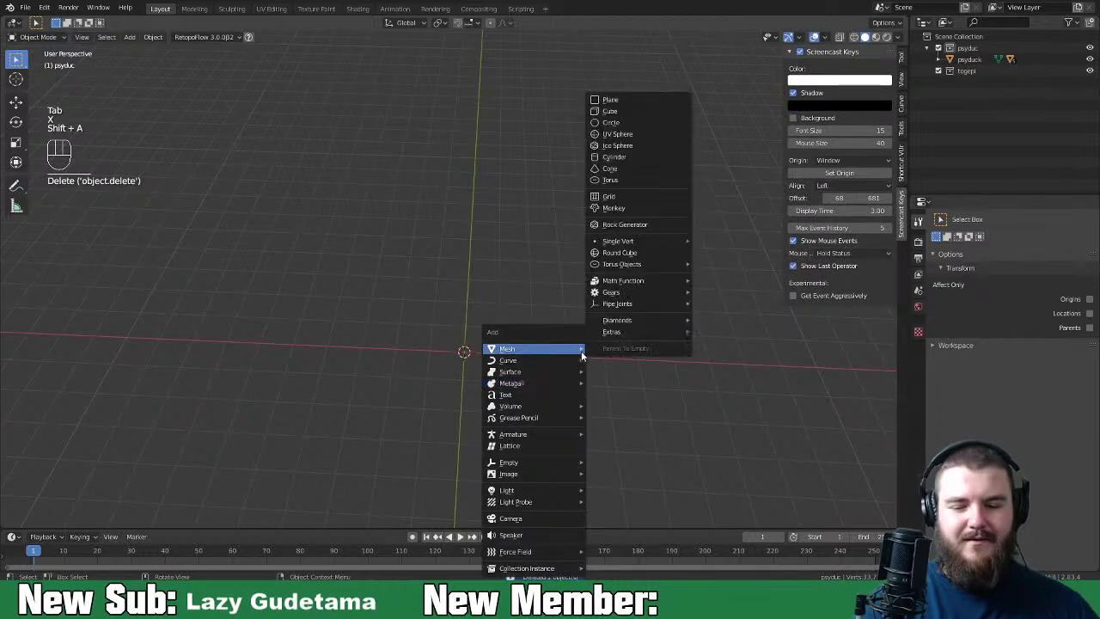
click(654, 134)
middle_drag(597, 377, 622, 328)
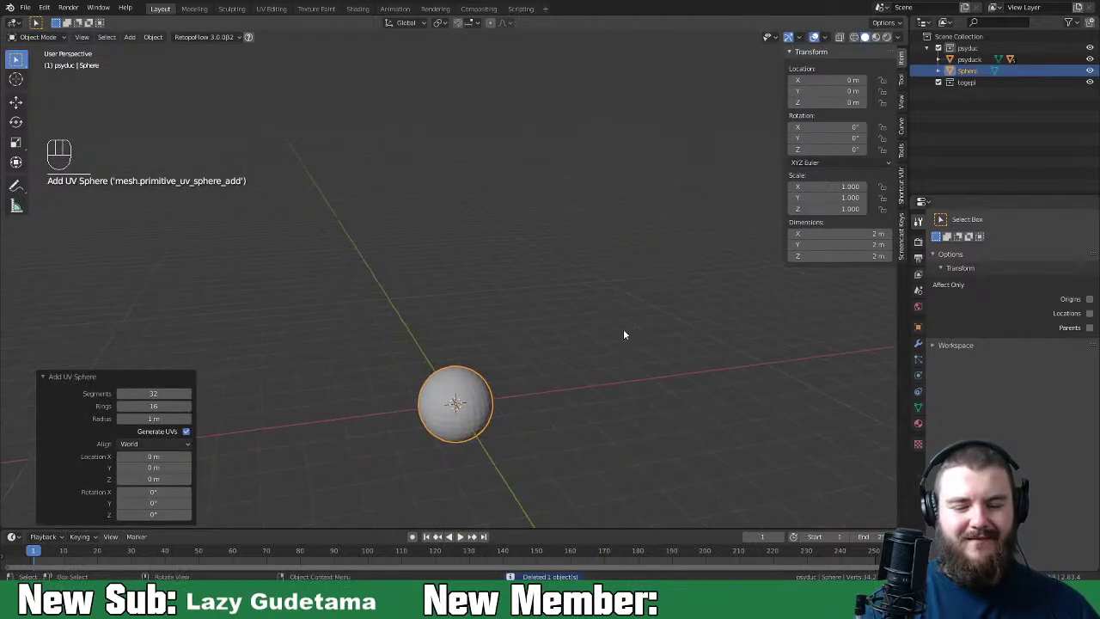
key(KP_1)
key(g)
key(z)
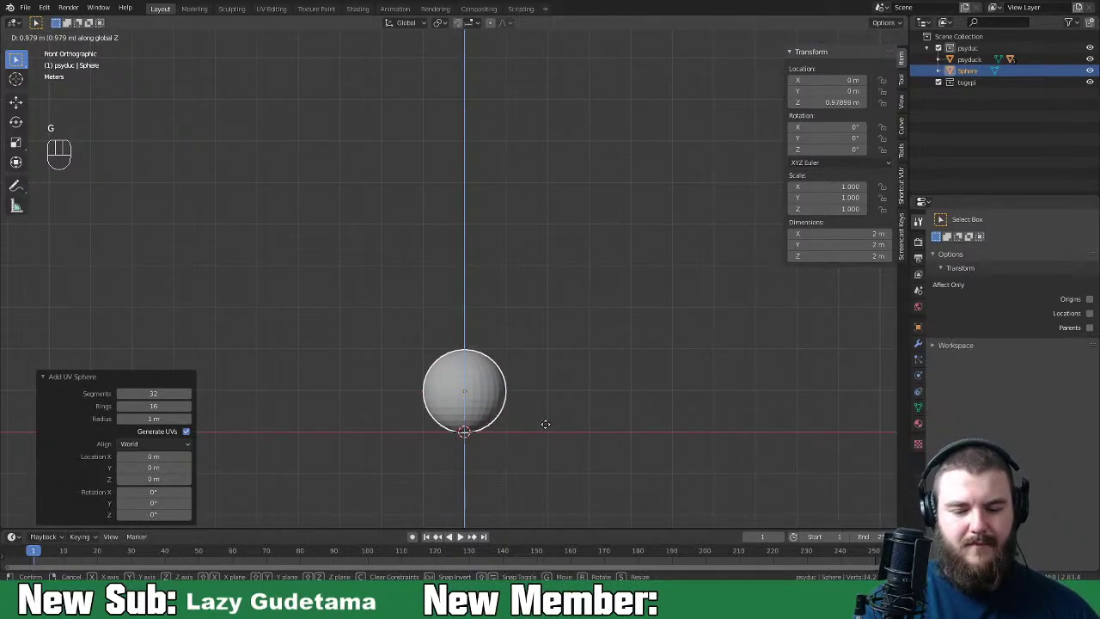
right_click(546, 447)
Step: Raise the sphere's mesh along Z in edit mode so its base meets the origin, and switch off proportional editing
key(Tab)
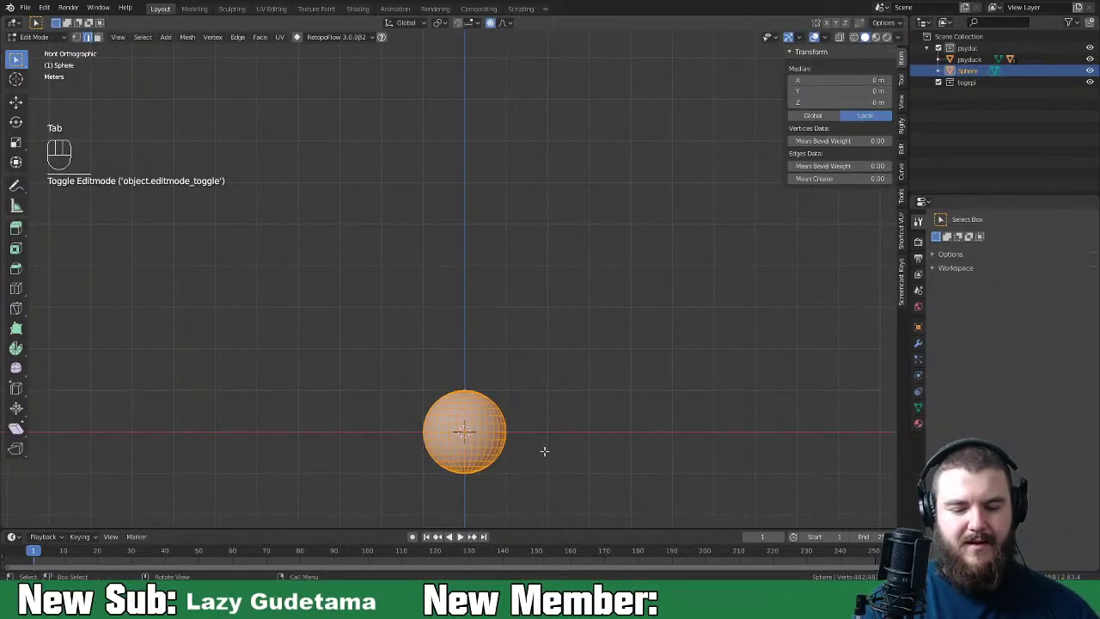
key(g)
key(z)
click(549, 407)
key(o)
Step: Scale the sphere object uniformly to about 1.64 in object mode
middle_drag(565, 409, 636, 425)
key(Tab)
key(s)
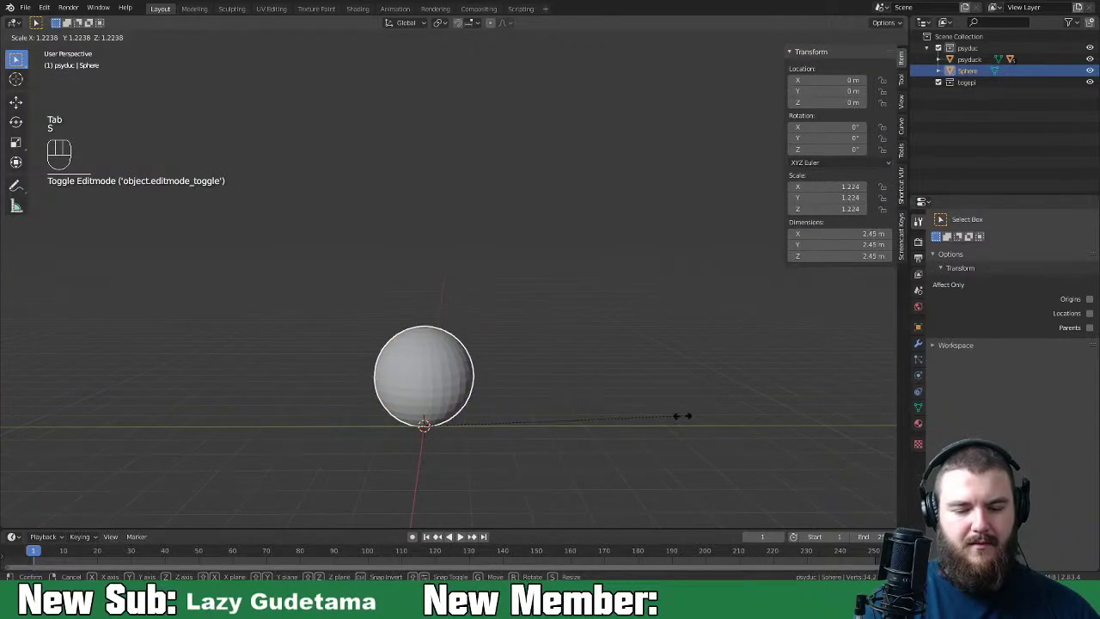
key(KP_1)
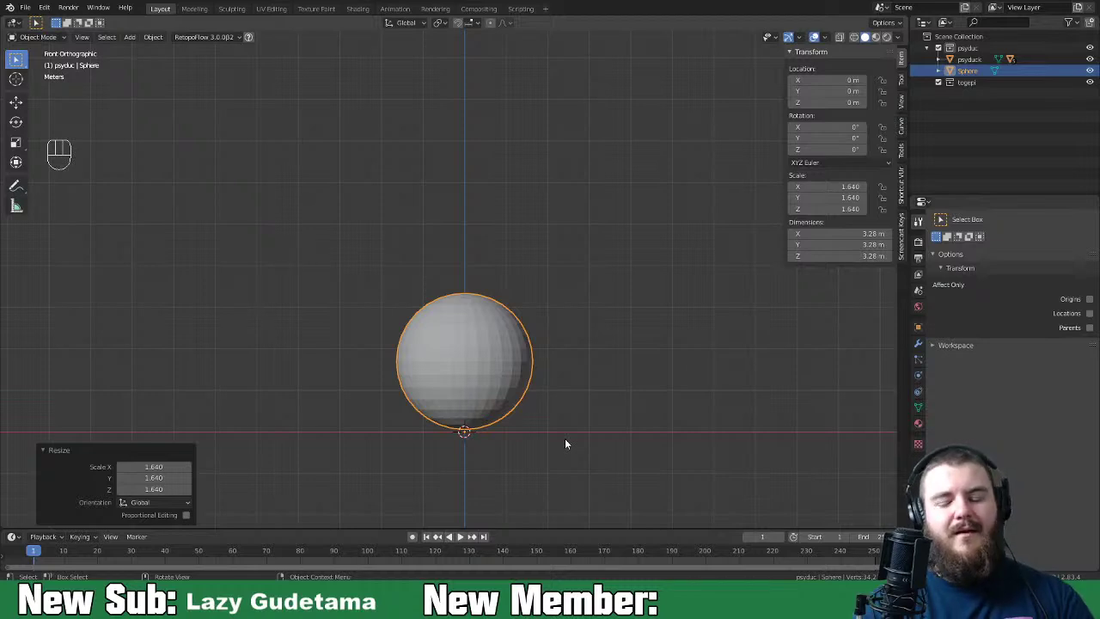
Step: Move the psyduck object along the X axis closer to the sphere, to about -13 m
scroll(559, 413, down, 5)
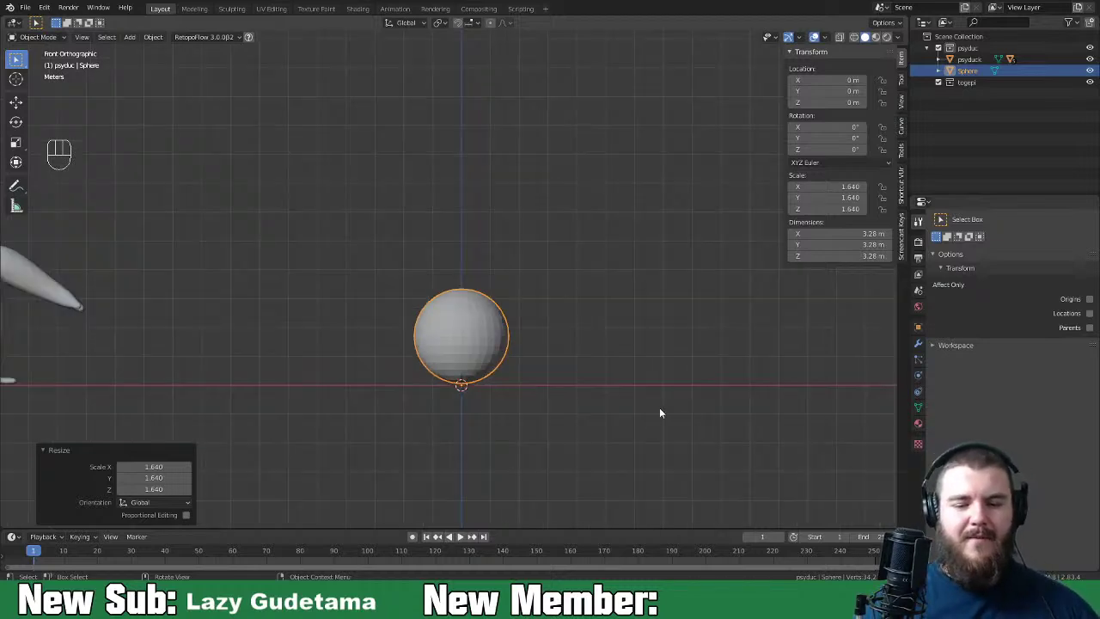
middle_drag(573, 363, 550, 370)
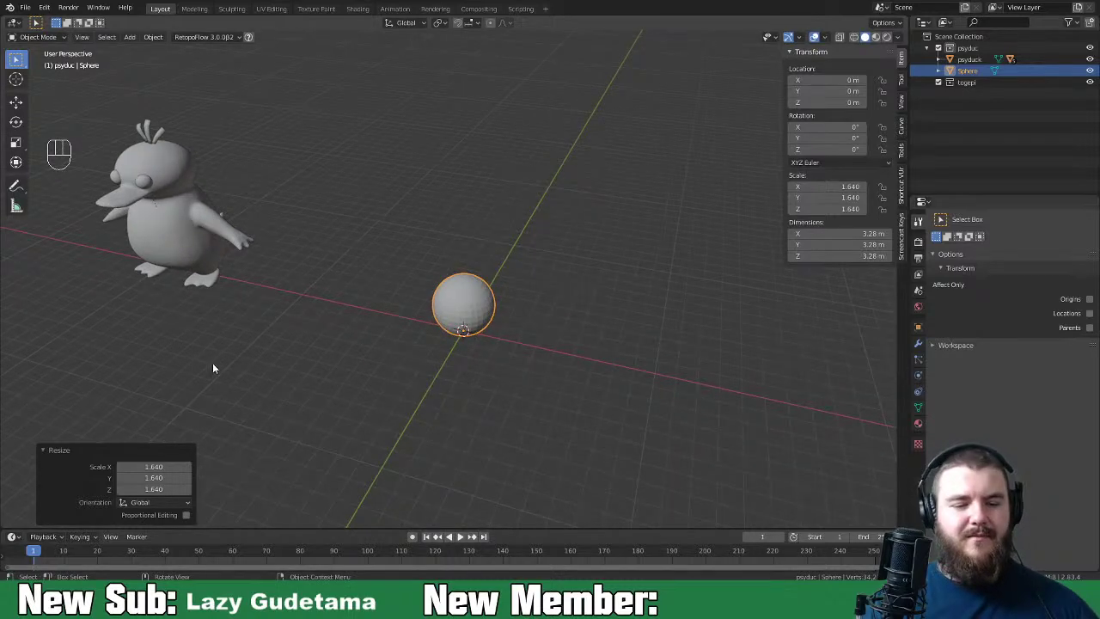
click(167, 242)
key(g)
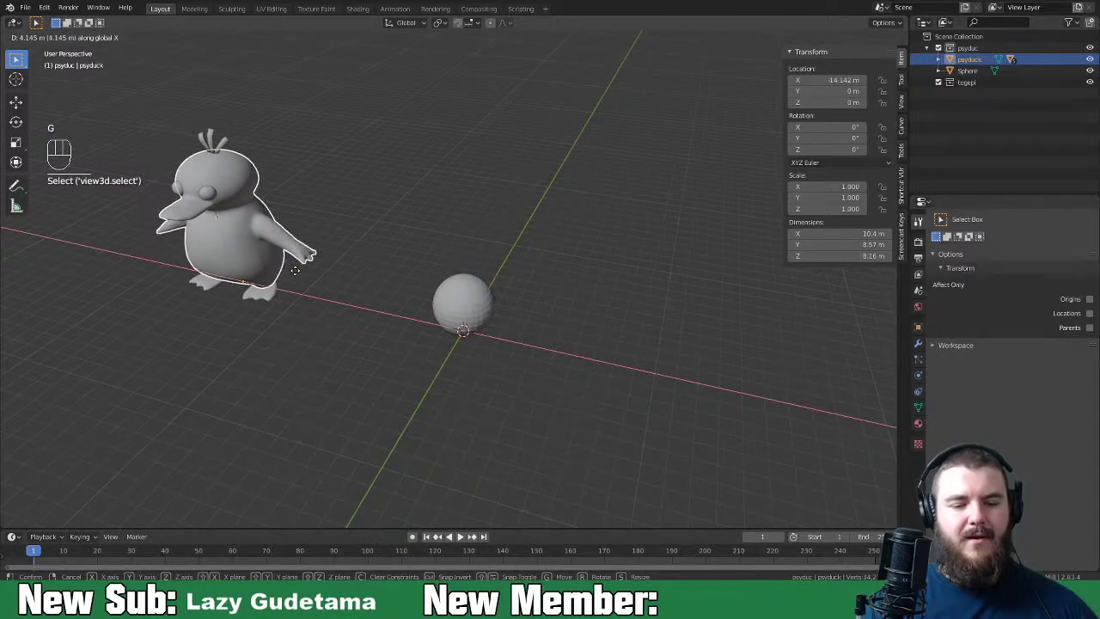
click(329, 289)
middle_drag(329, 289, 442, 258)
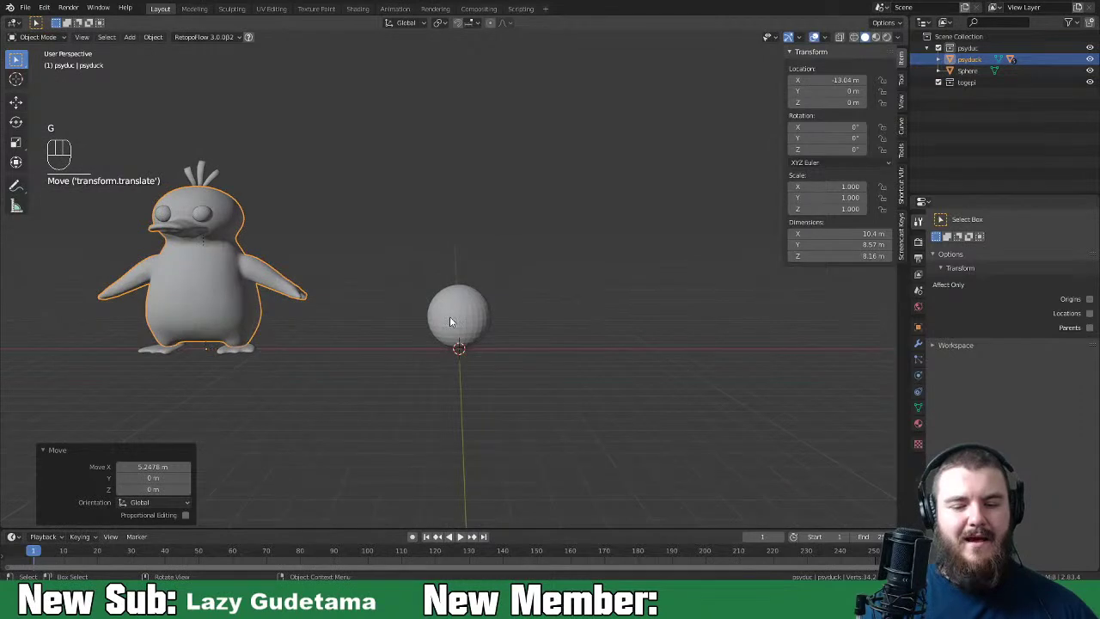
Step: Try adding a Gem mesh at the world origin, then delete it
click(450, 314)
middle_drag(701, 304, 514, 371)
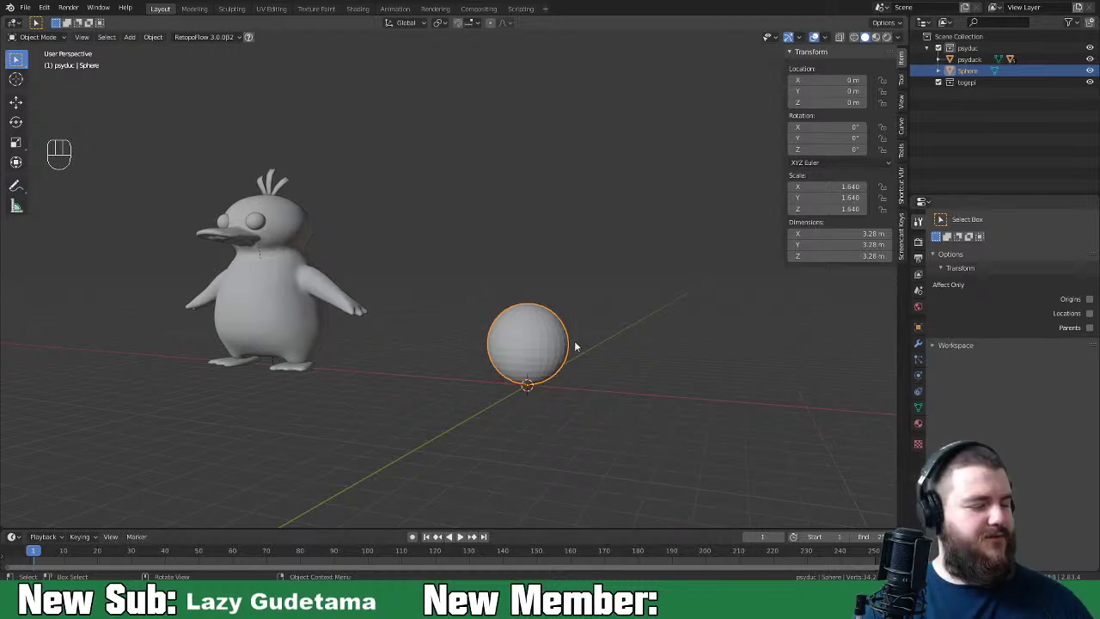
key(shift+a)
mouse_move(593, 331)
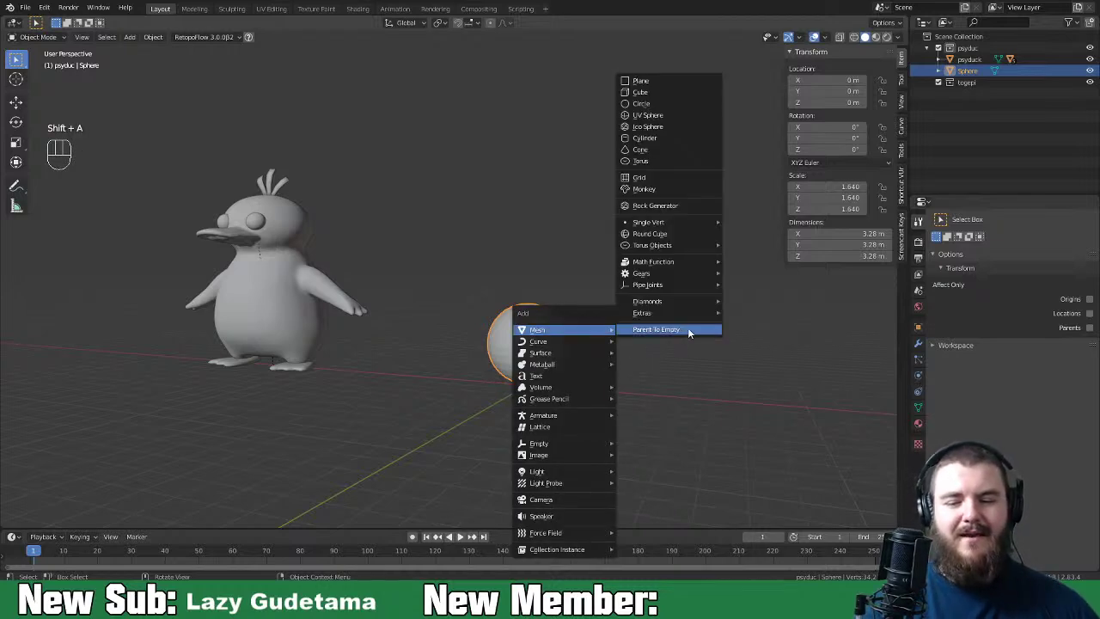
mouse_move(700, 278)
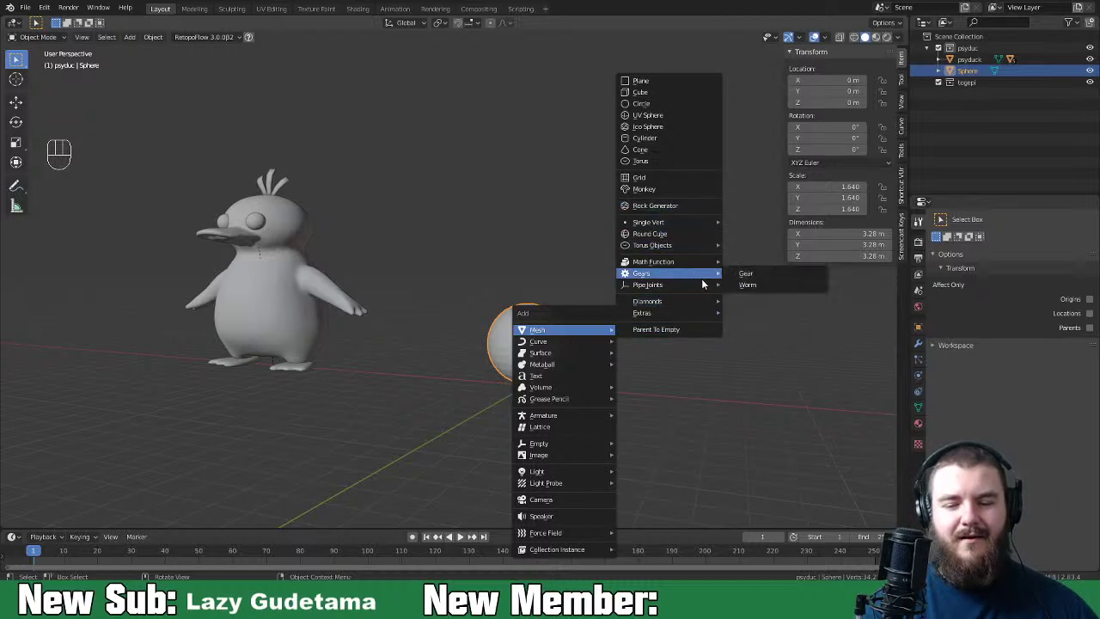
mouse_move(708, 308)
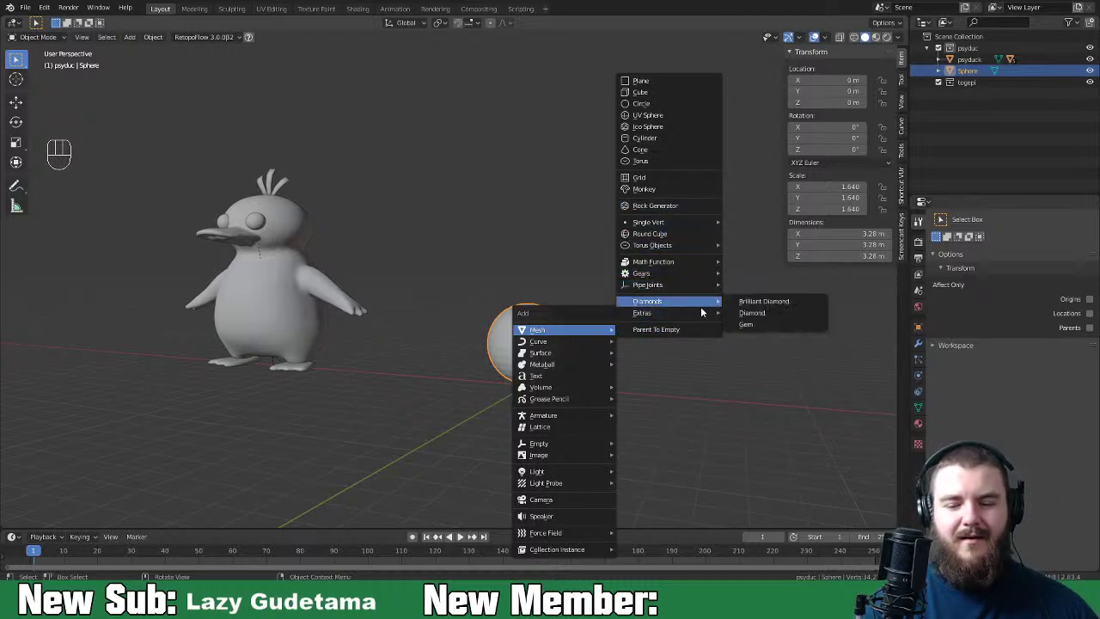
click(755, 325)
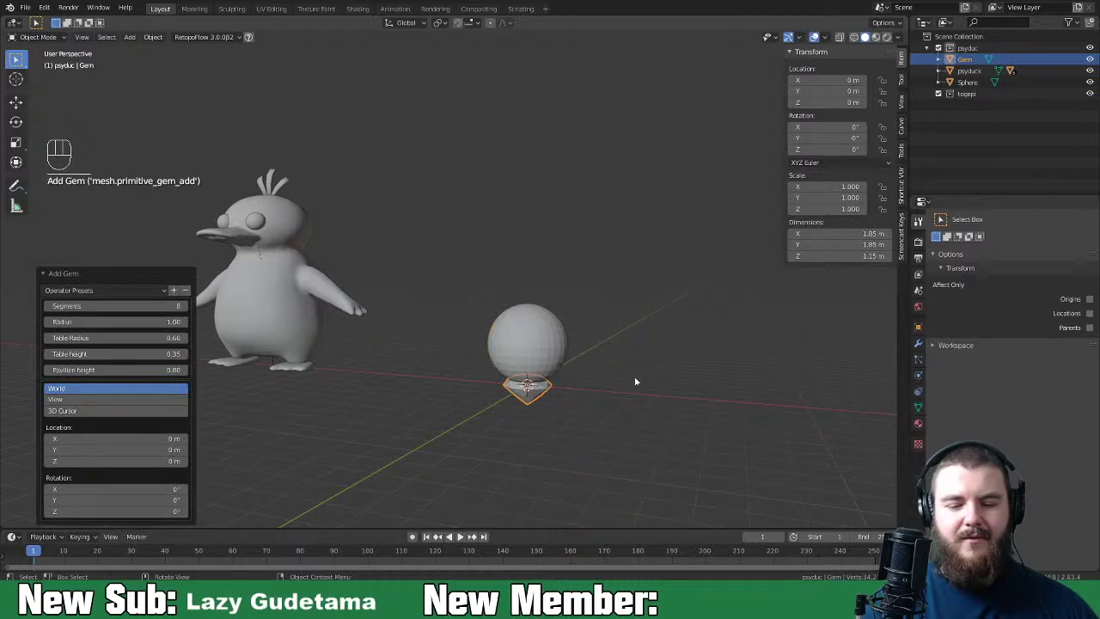
click(163, 290)
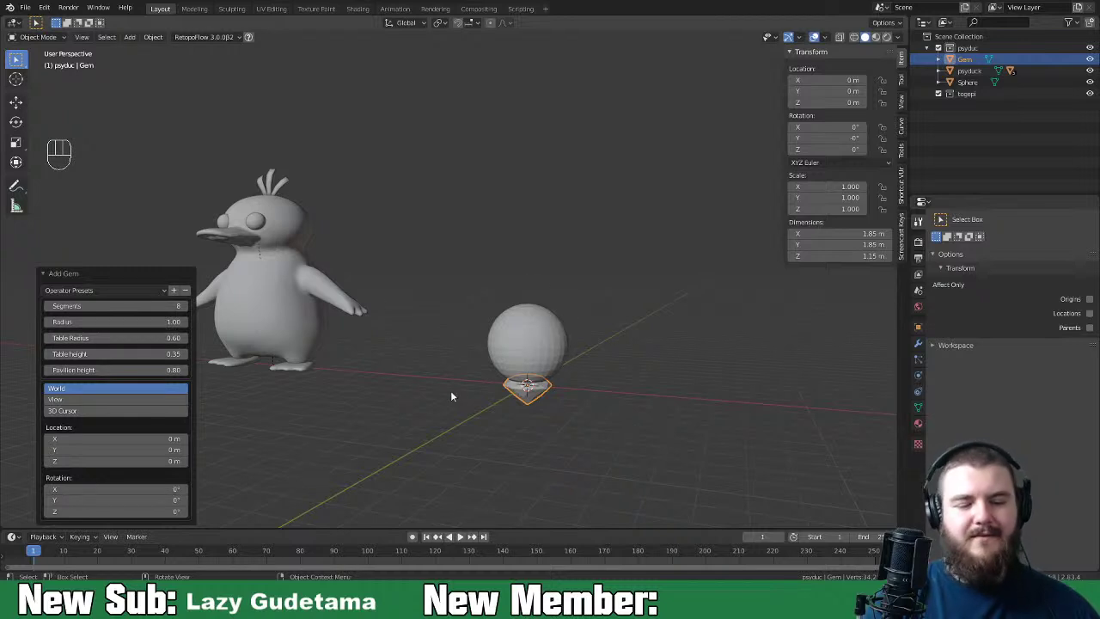
key(x)
click(565, 398)
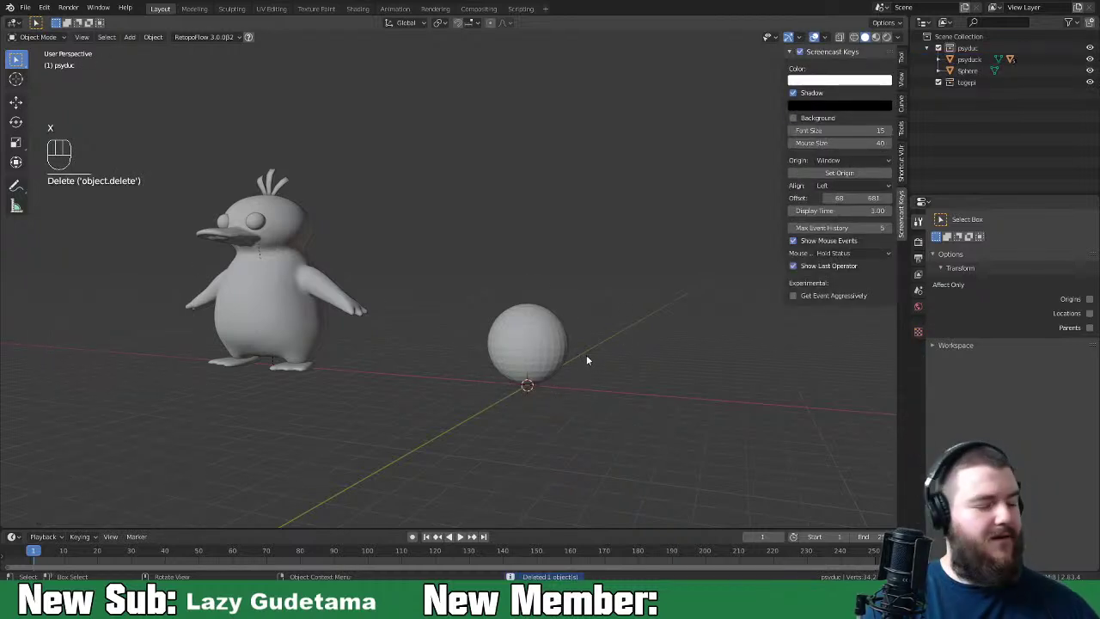
Step: Try adding a rock mesh with the Rock Generator at the world origin, using its default settings
key(shift+a)
mouse_move(606, 348)
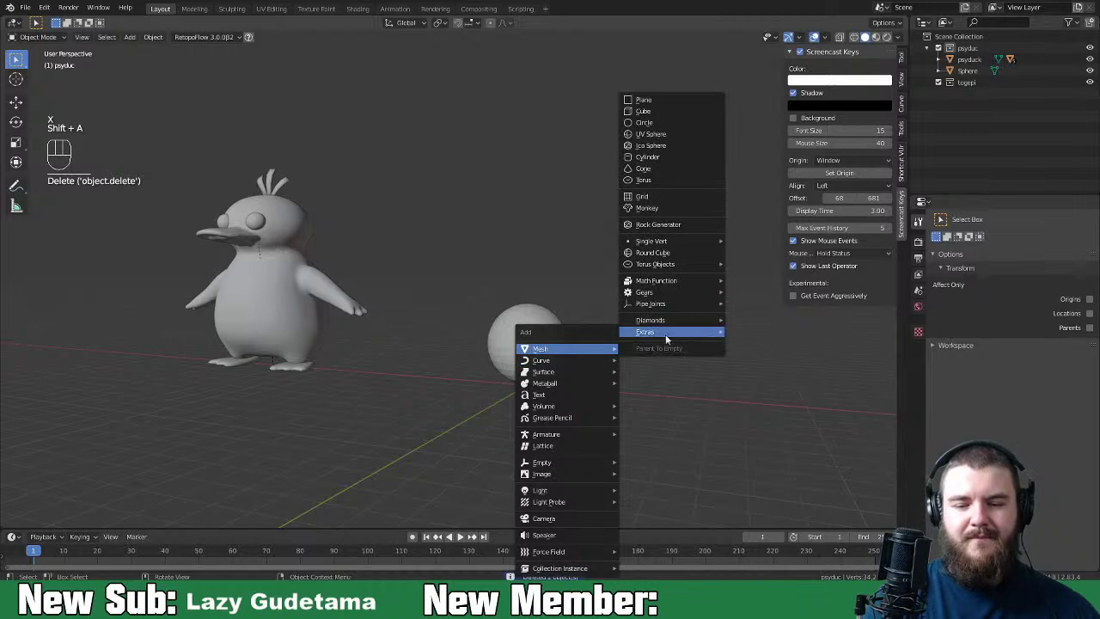
click(686, 226)
middle_drag(653, 297, 621, 304)
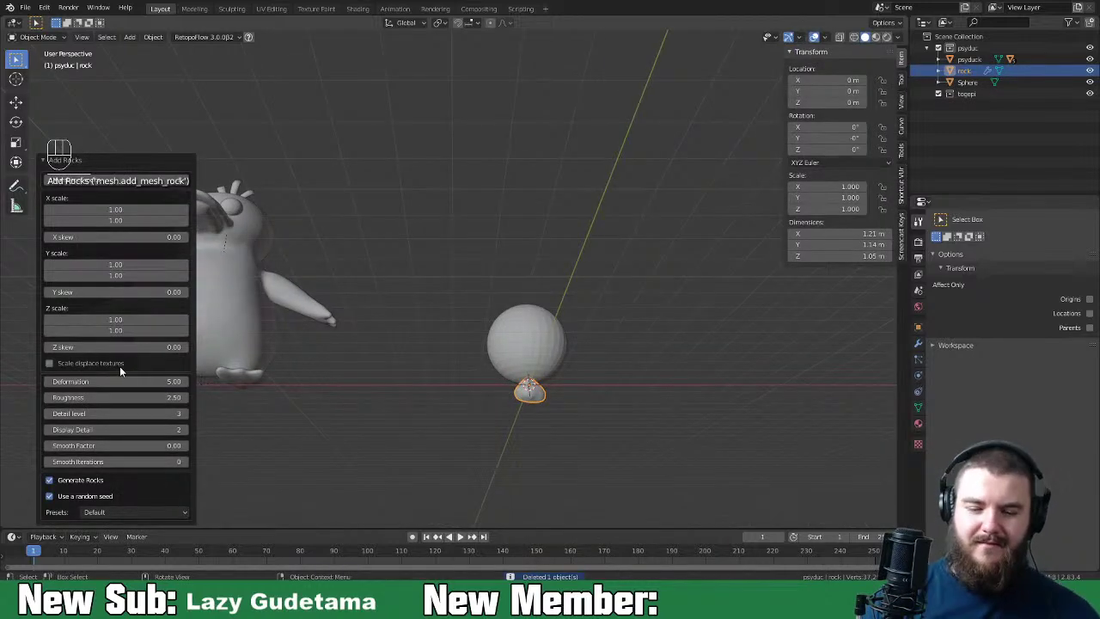
scroll(572, 351, up, 3)
shift+middle_drag(571, 350, 604, 226)
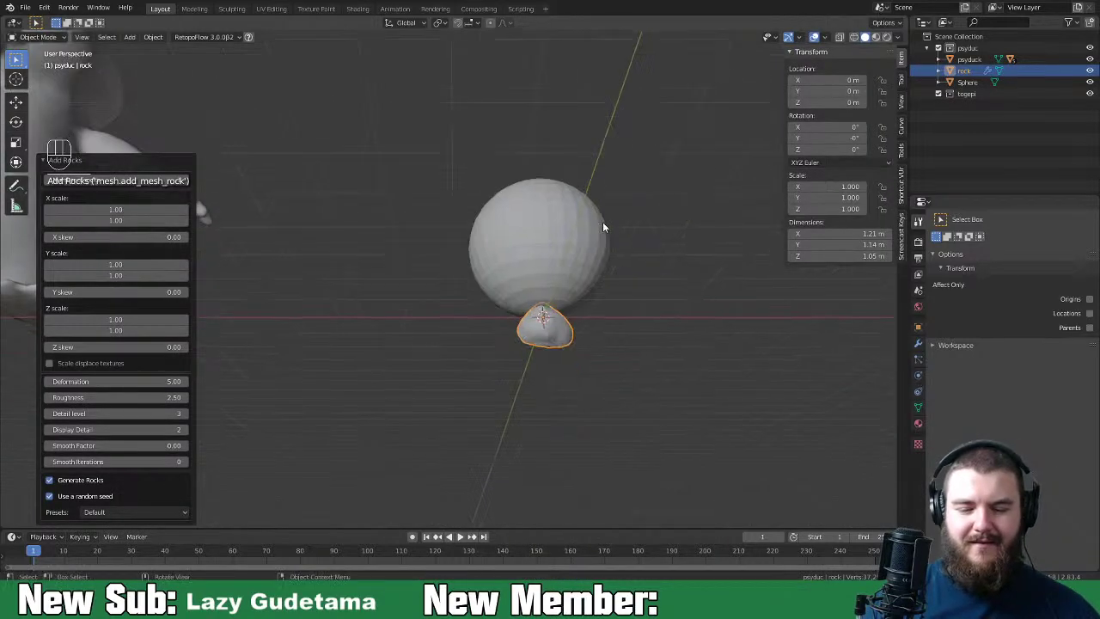
Step: Try a new material with a yellow-orange base color on the rock in material preview, then delete the rock
click(918, 421)
click(971, 268)
click(1049, 384)
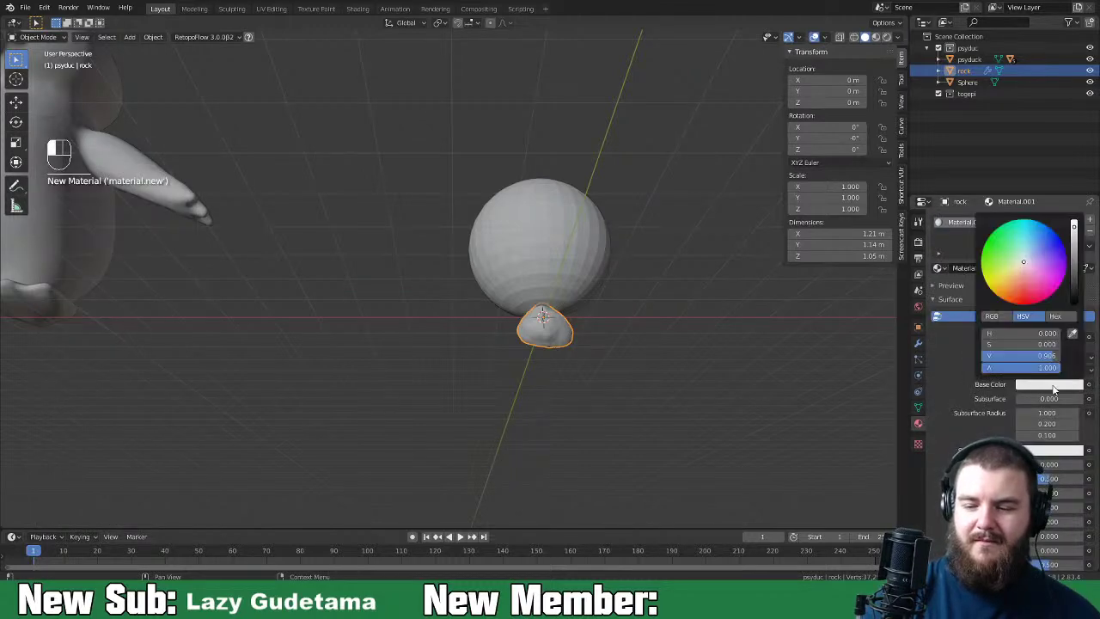
click(994, 292)
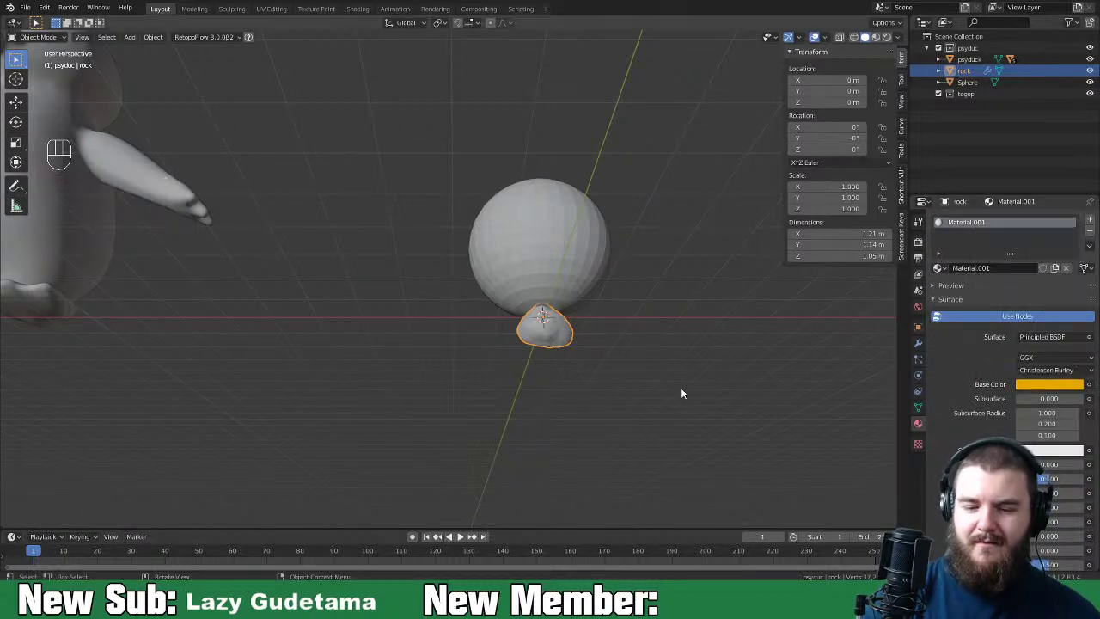
click(875, 36)
middle_drag(671, 361, 692, 419)
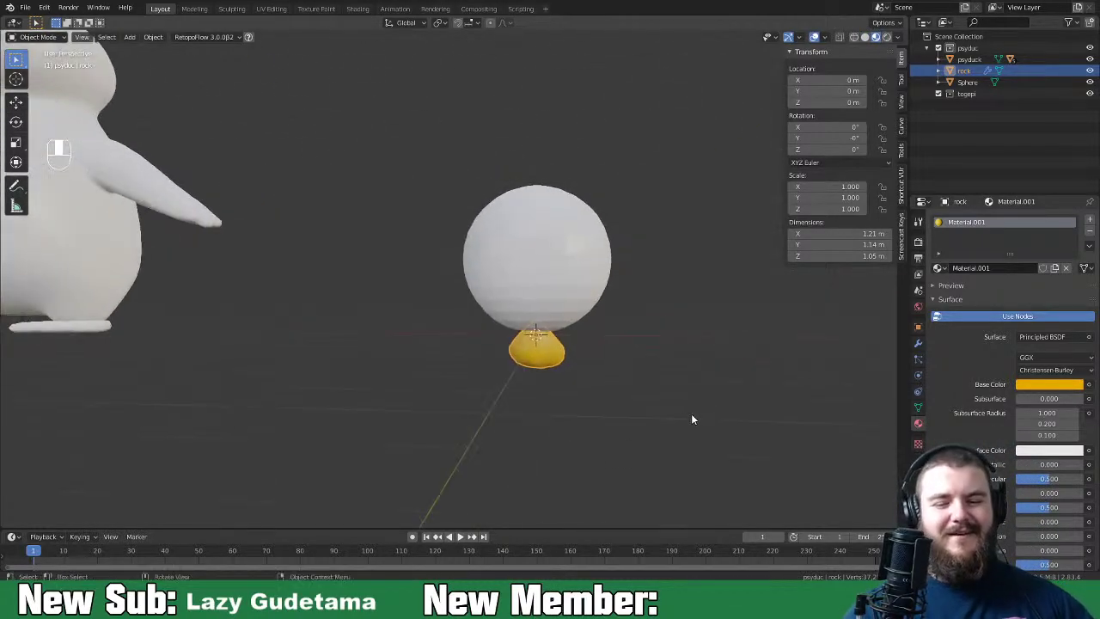
key(x)
click(658, 377)
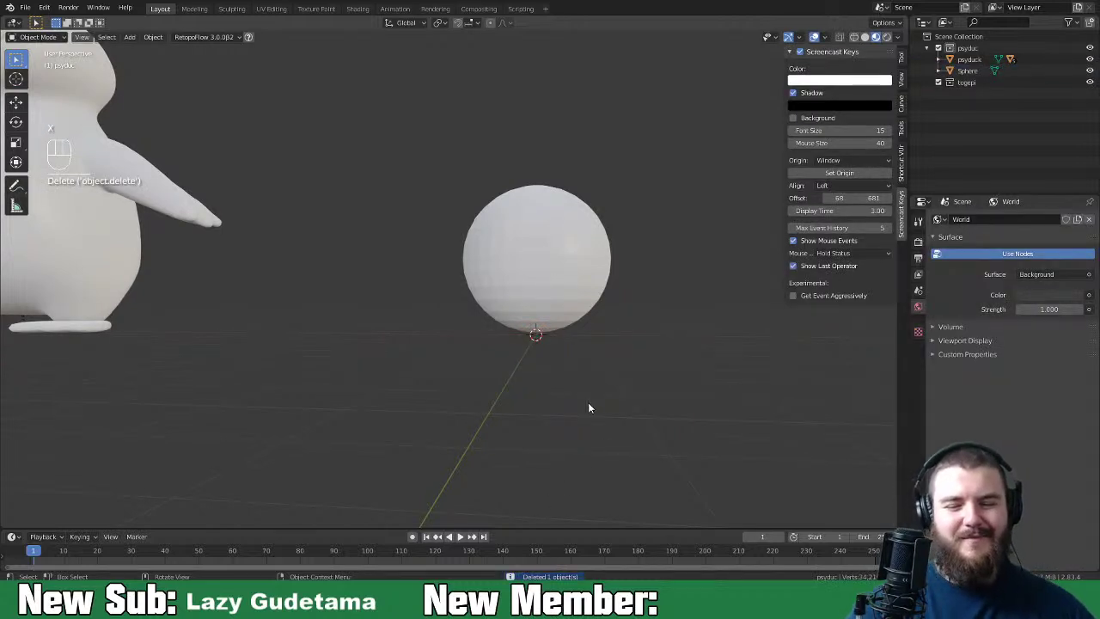
Step: Scale the sphere beside the psyduck uniformly to about 2.05 in object mode
click(574, 280)
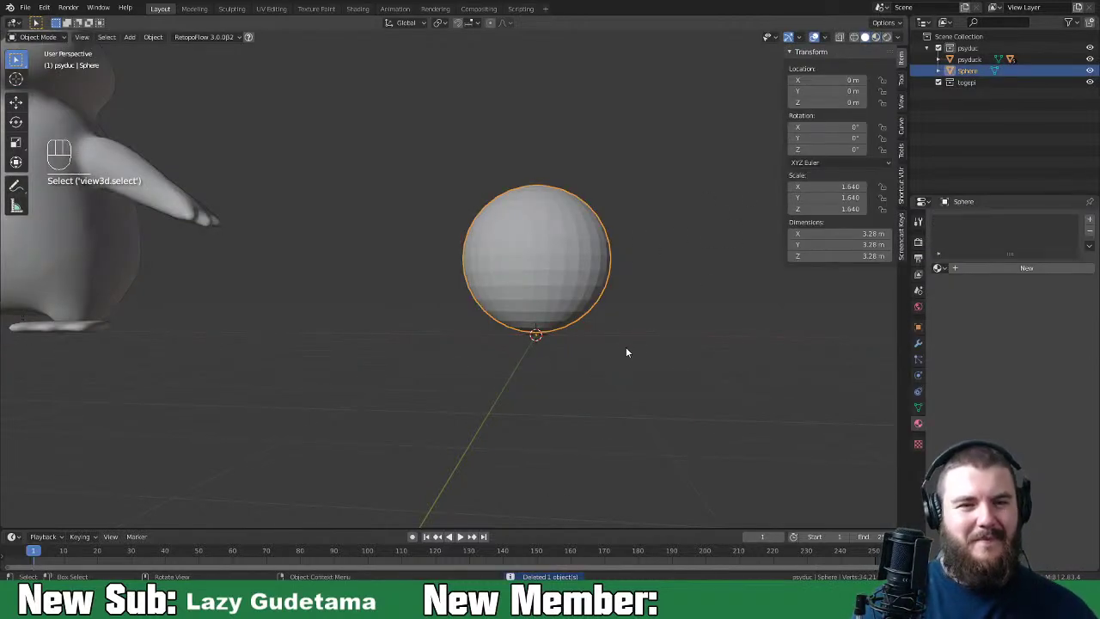
key(KP_1)
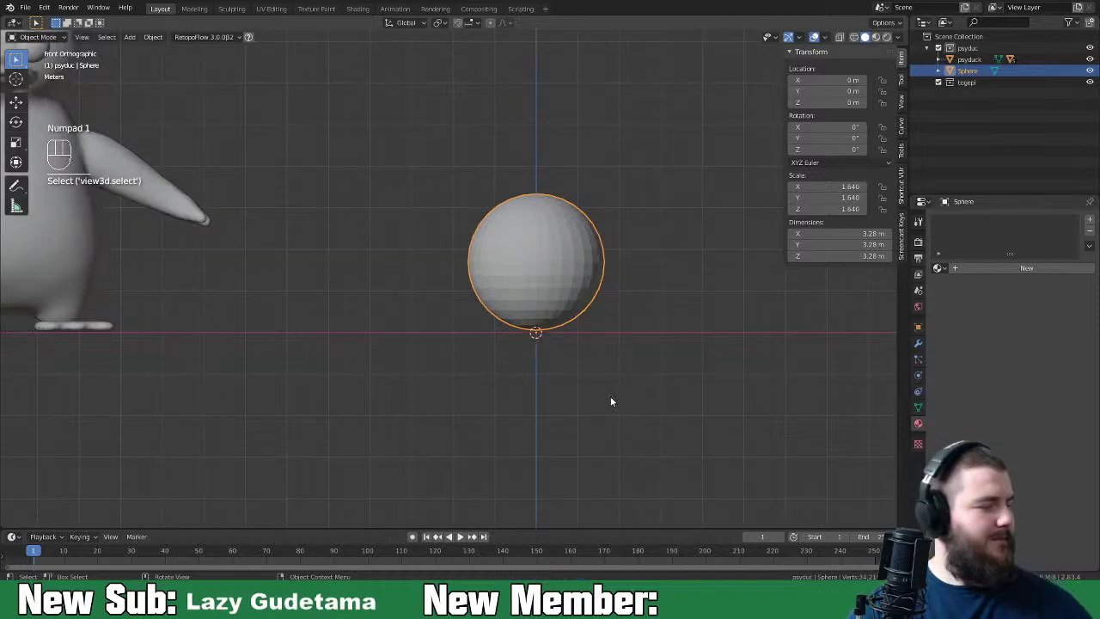
mouse_move(630, 382)
middle_down()
mouse_move(667, 371)
mouse_move(692, 380)
mouse_move(639, 381)
middle_up()
key(Tab)
key(Tab)
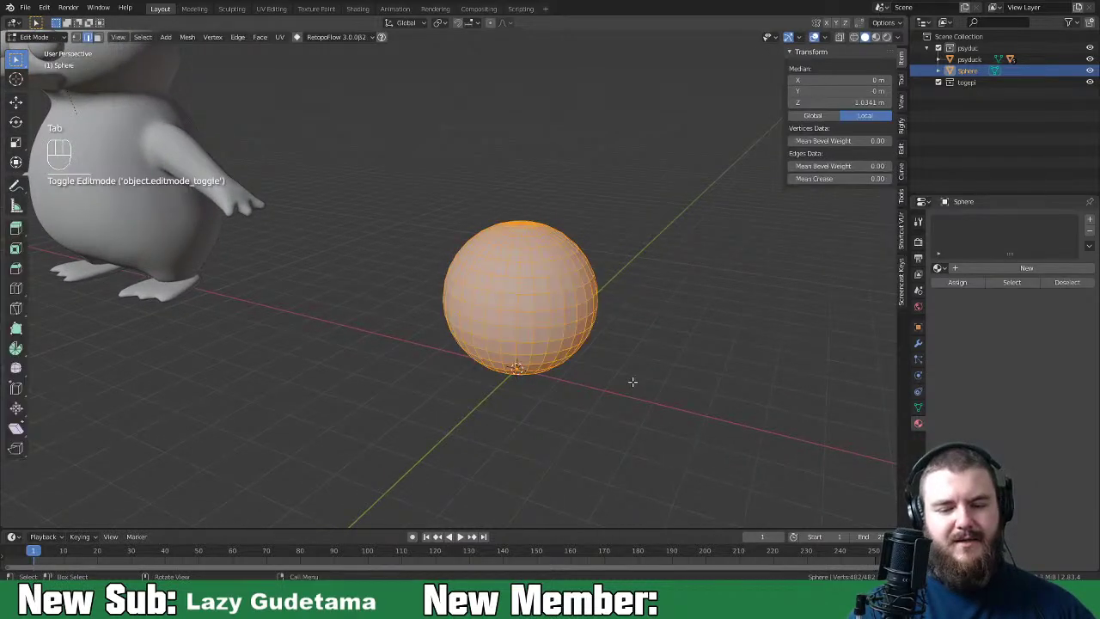
key(s)
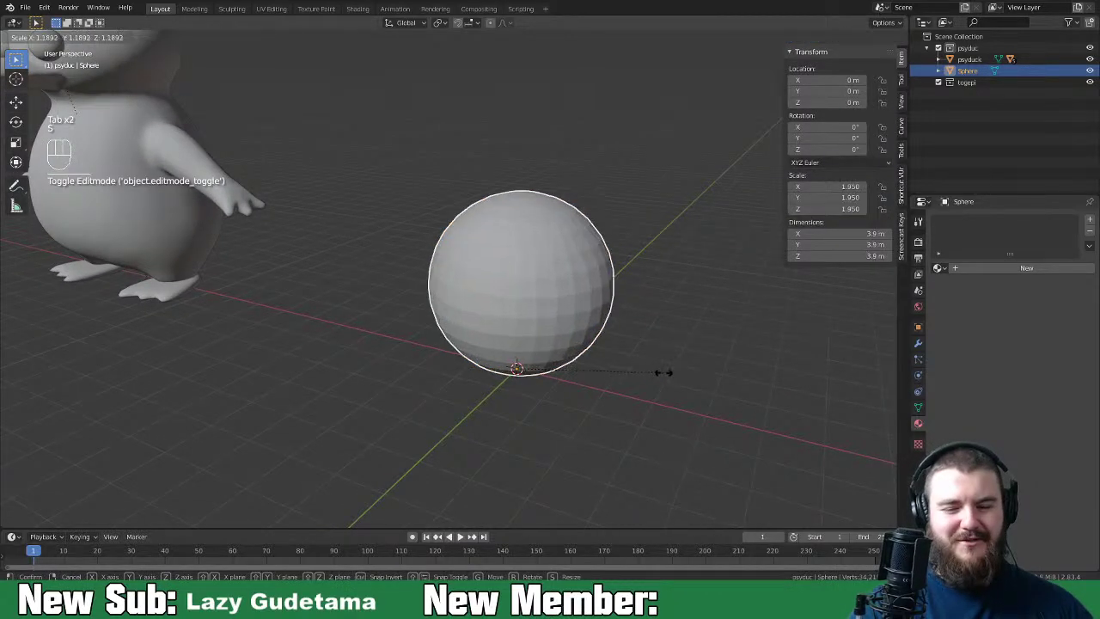
click(672, 375)
middle_drag(672, 375, 653, 377)
Step: Push the sphere's top vertex down about 2.6 m along Z with smooth proportional editing, size about 1.95, to hollow it into a bowl
key(Tab)
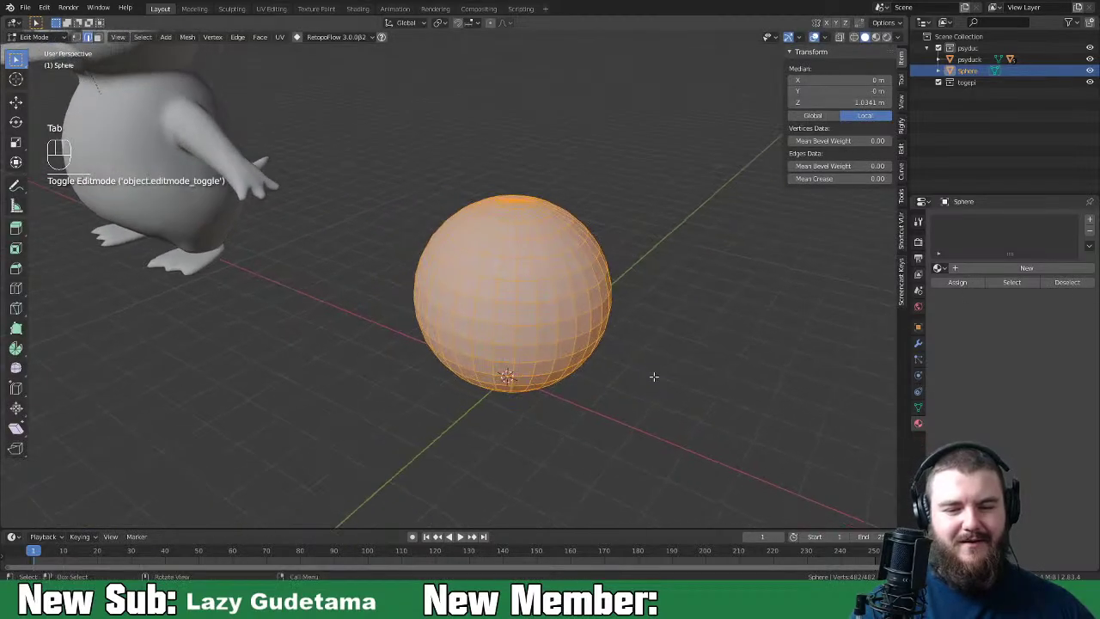
click(517, 200)
middle_drag(548, 241, 605, 286)
key(o)
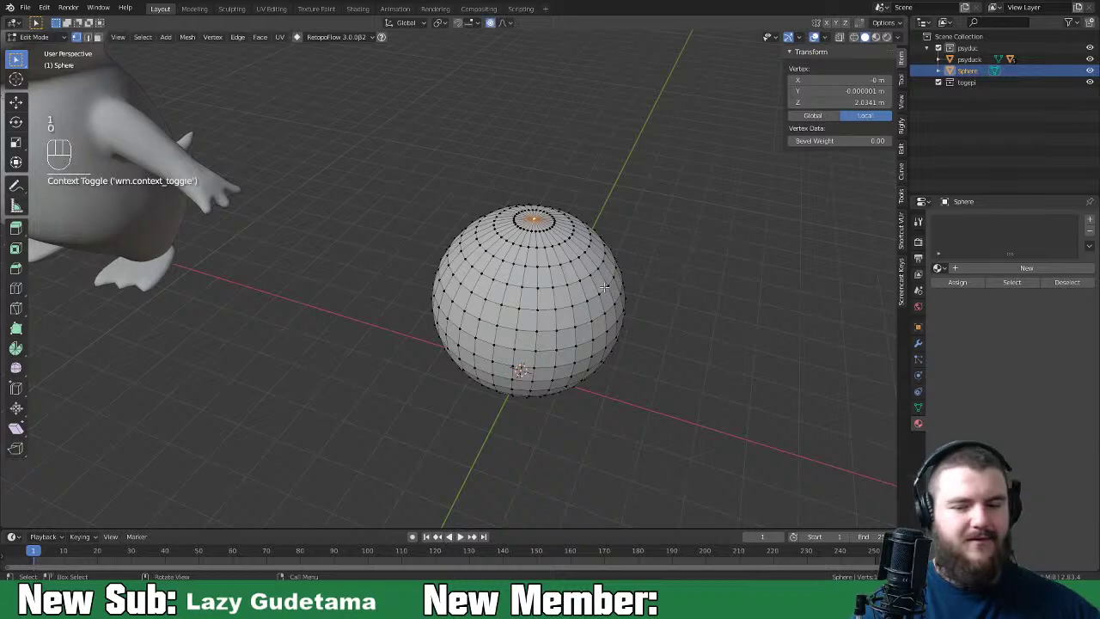
key(g)
key(z)
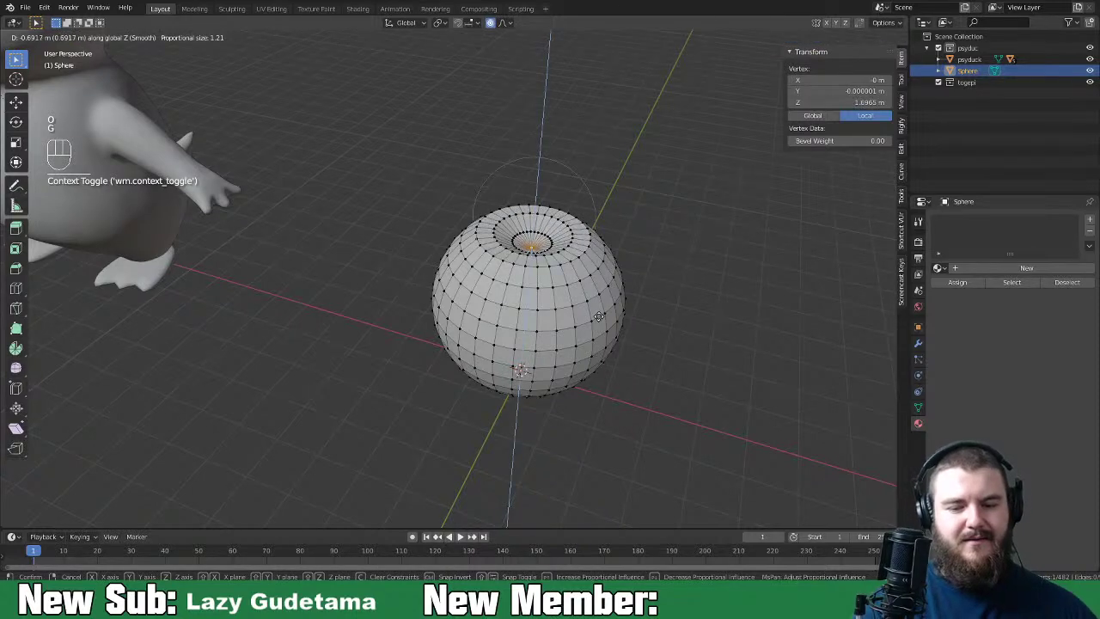
scroll(598, 316, down, 5)
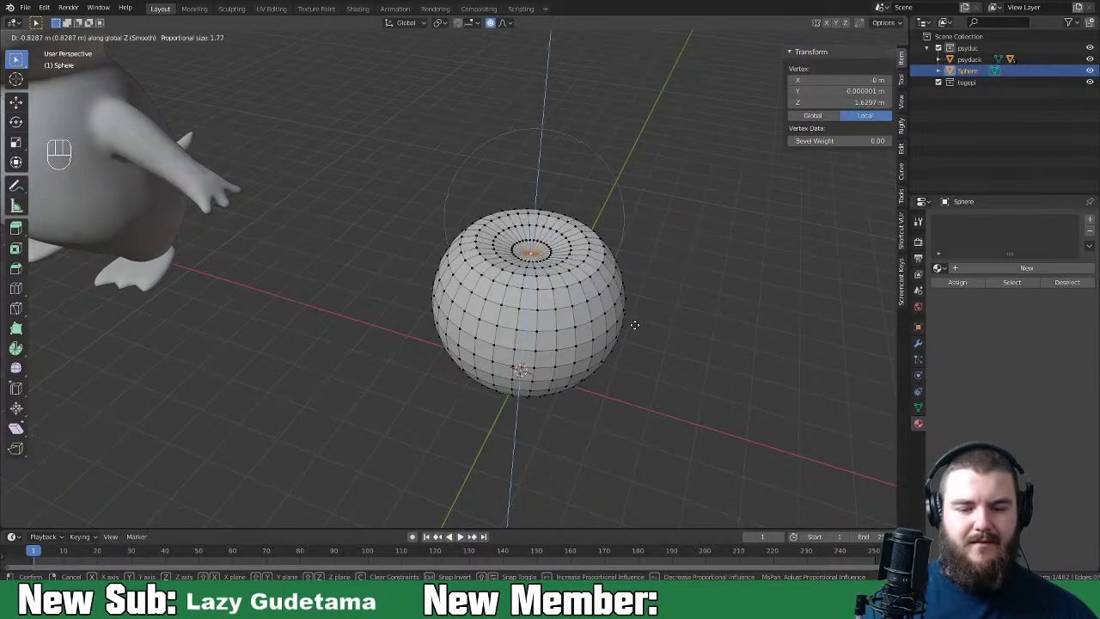
click(632, 392)
middle_drag(633, 388, 676, 381)
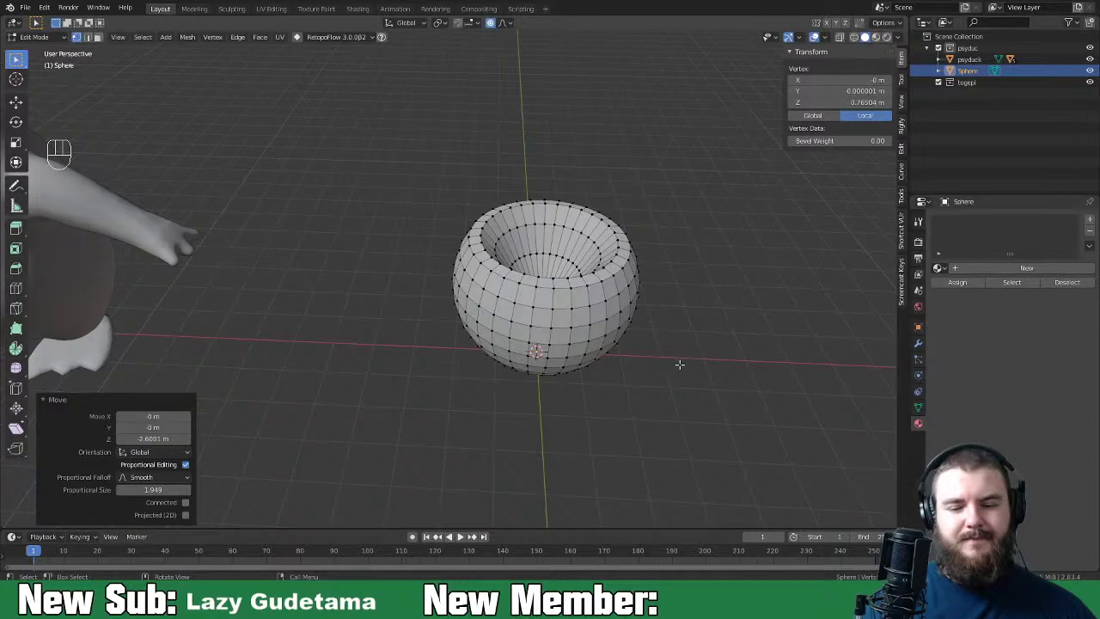
middle_drag(679, 364, 660, 337)
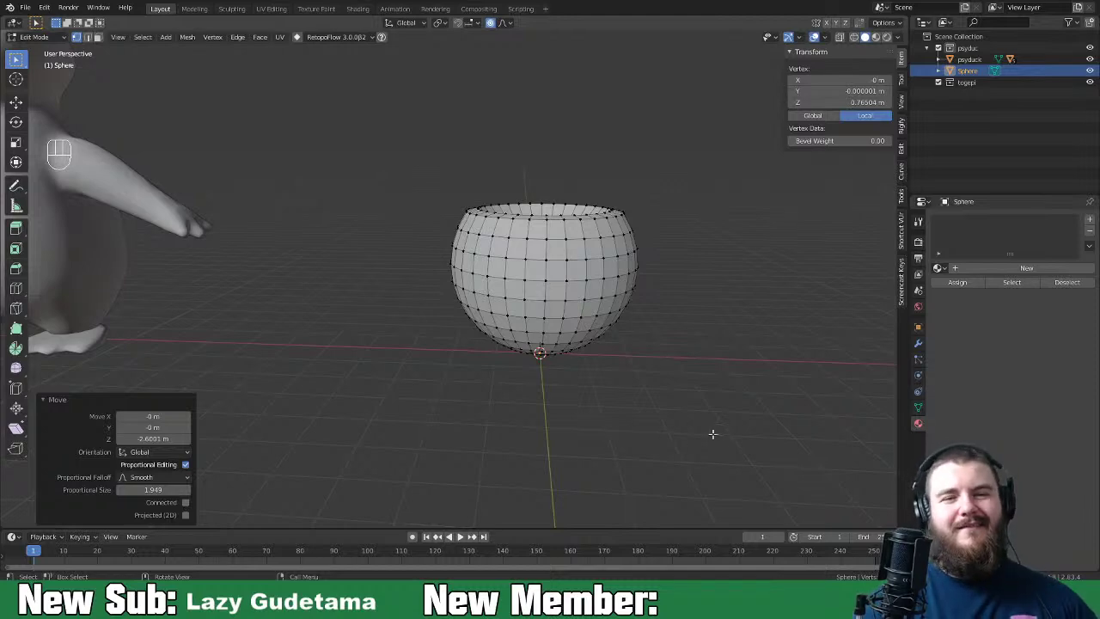
middle_drag(712, 380, 602, 404)
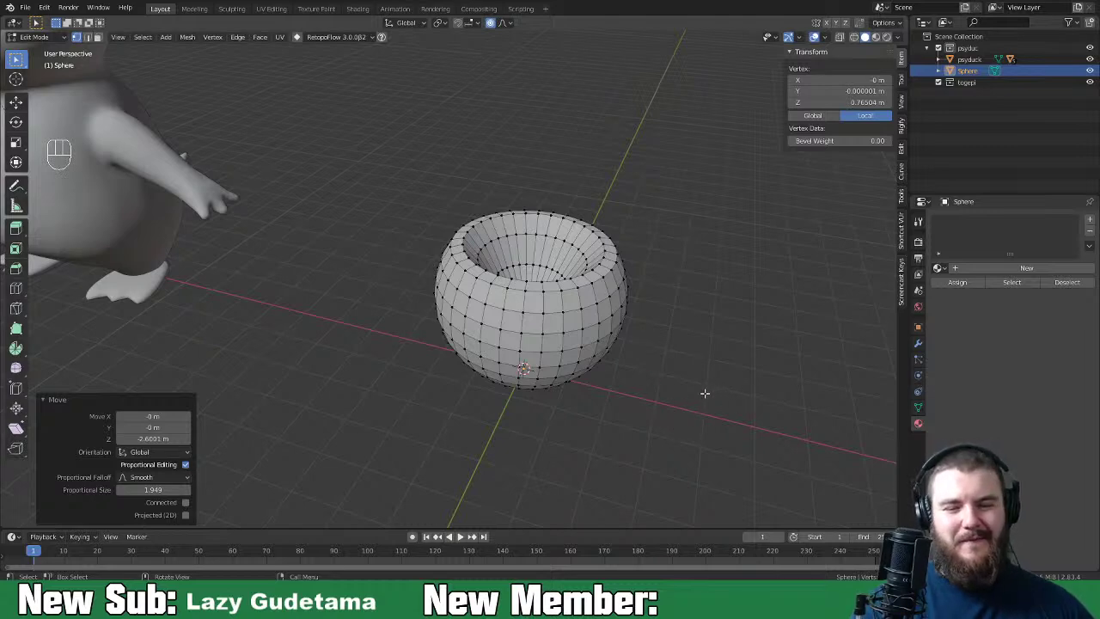
middle_drag(702, 402, 727, 433)
Step: Raise the bottom vertex of the bowl's hollow about 0.5 m along Z and return to object mode
key(g)
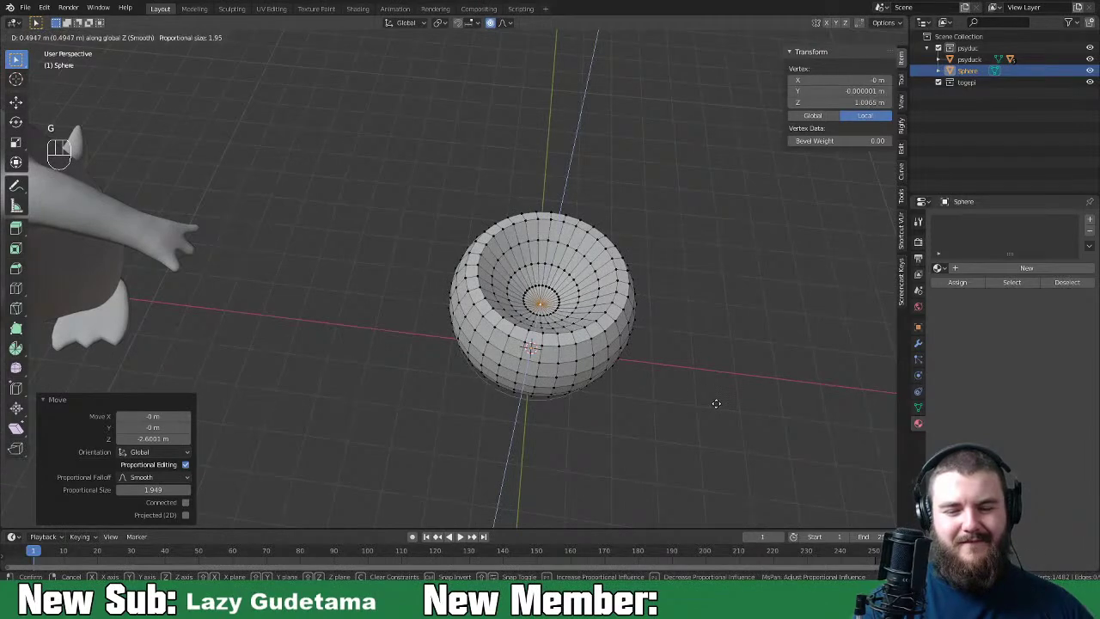
click(717, 400)
mouse_move(724, 393)
middle_down()
mouse_move(773, 369)
mouse_move(776, 336)
mouse_move(781, 369)
mouse_move(699, 395)
mouse_move(741, 396)
middle_up()
key(Tab)
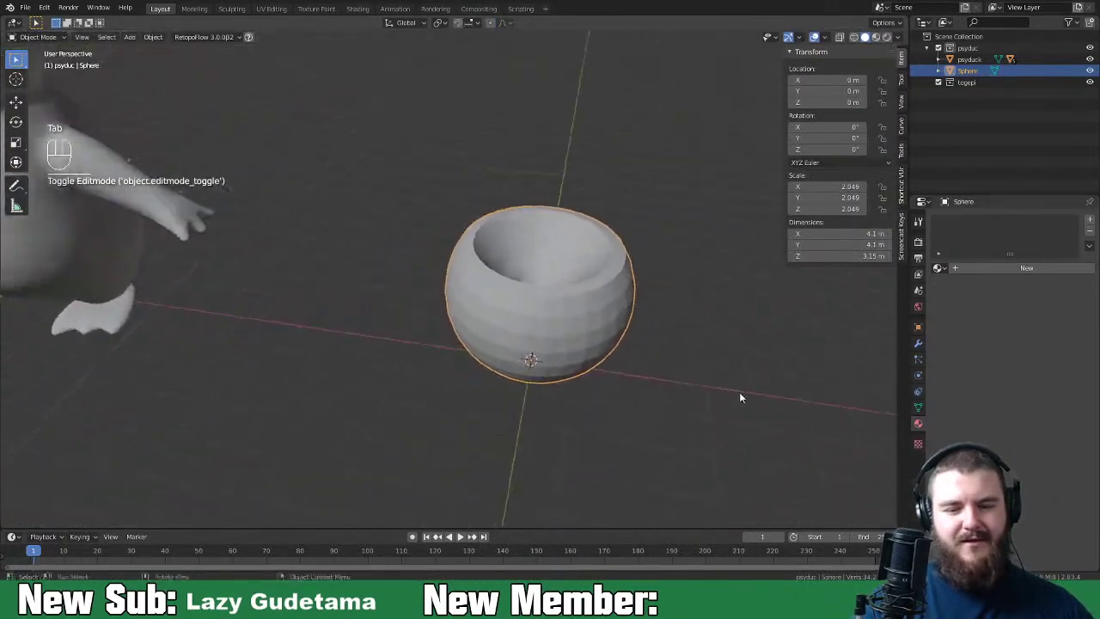
Step: Add a UV sphere at the world origin and raise it about 3.09 m along Z into the bowl's opening
key(shift)
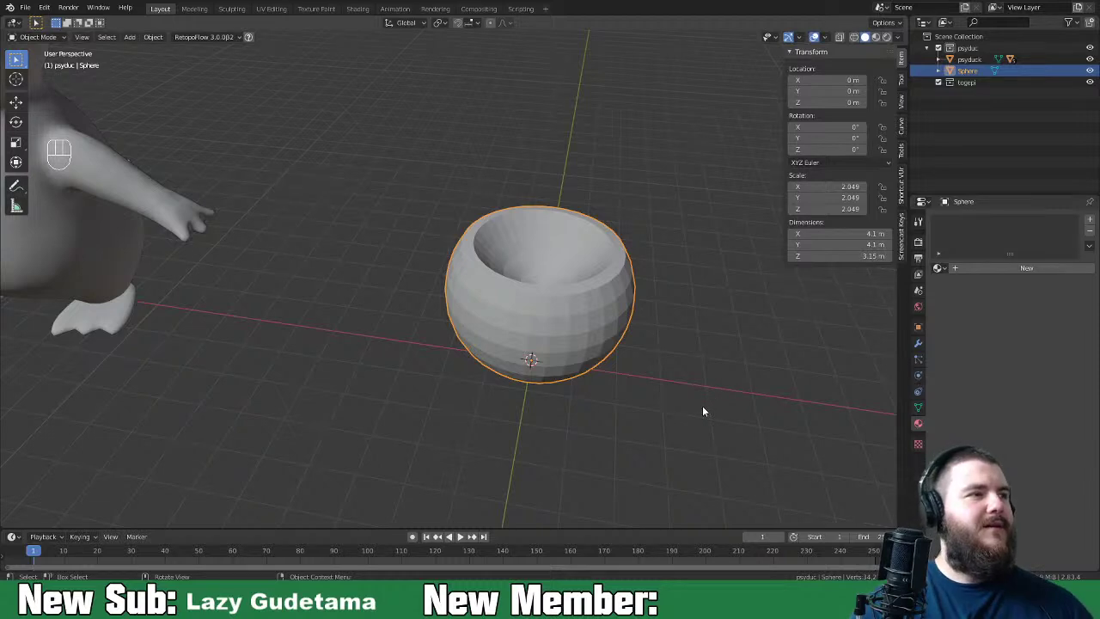
middle_drag(612, 388, 645, 375)
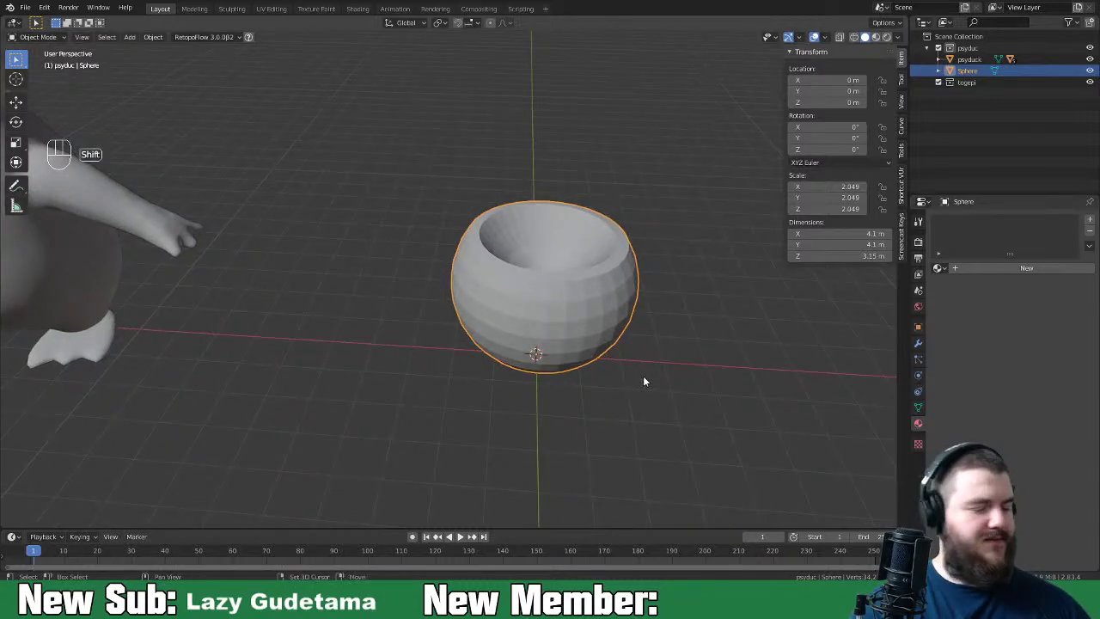
key(shift+a)
mouse_move(653, 353)
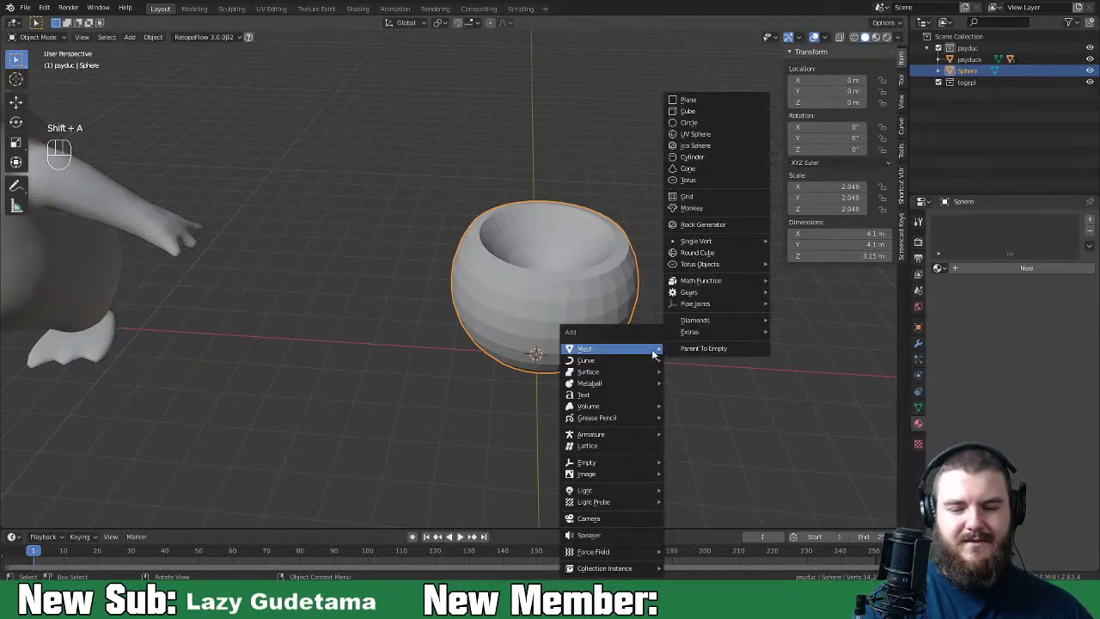
click(729, 134)
key(z)
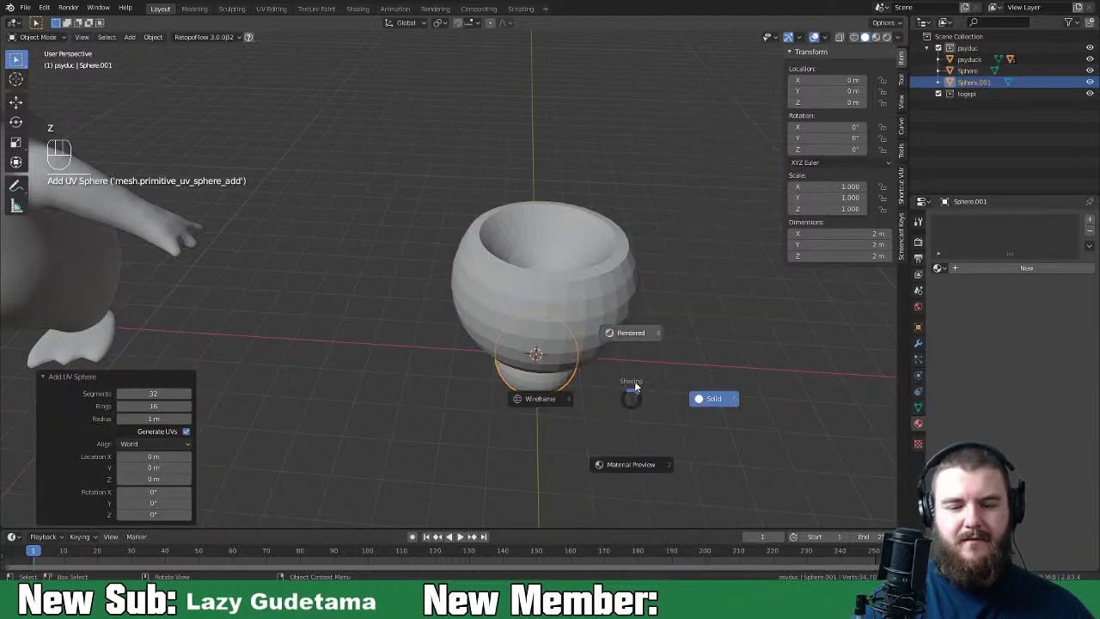
key(g)
key(z)
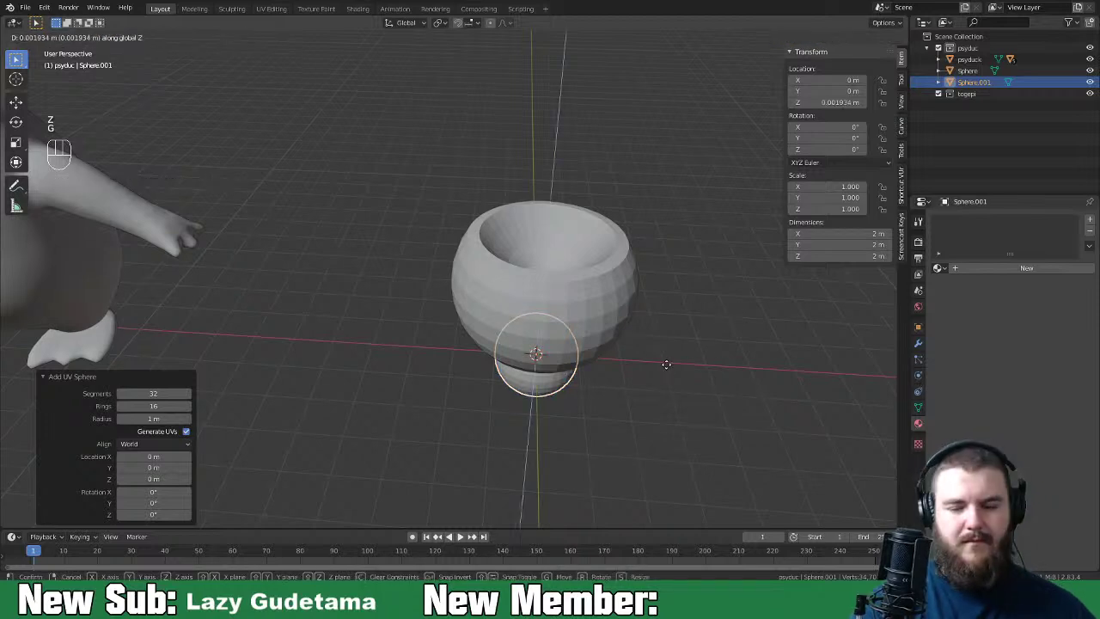
click(688, 258)
Step: Scale the new upper sphere uniformly to about 1.53 so it fits the bowl's opening
key(s)
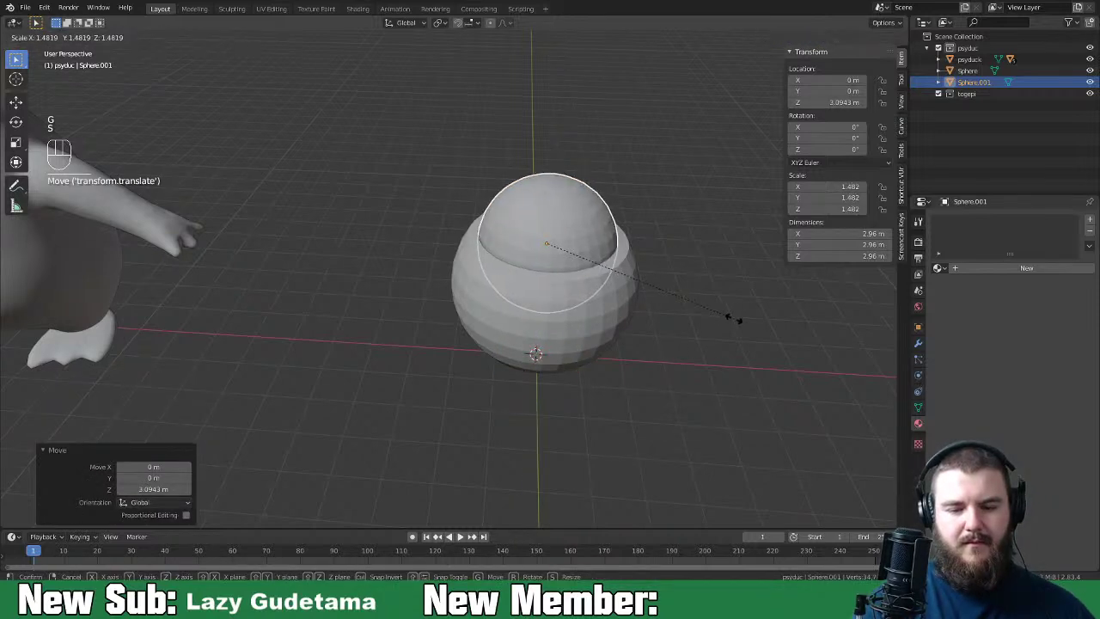
click(738, 317)
middle_drag(740, 318, 666, 378)
key(g)
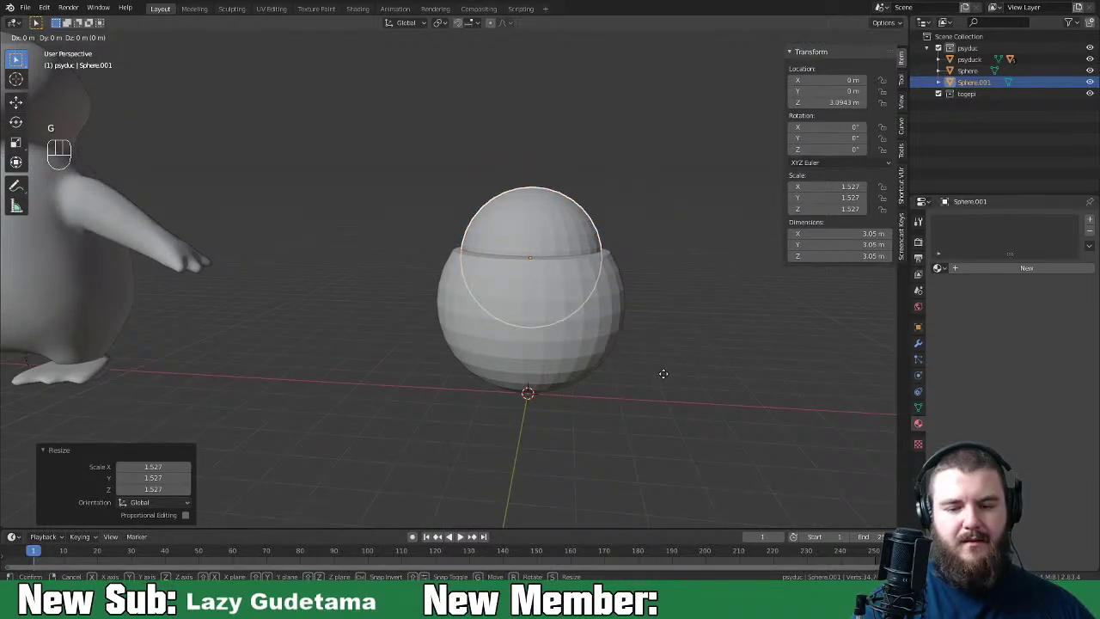
right_click(664, 374)
Step: Raise the upper sphere's whole mesh about 0.415 m along Z in edit mode
key(Tab)
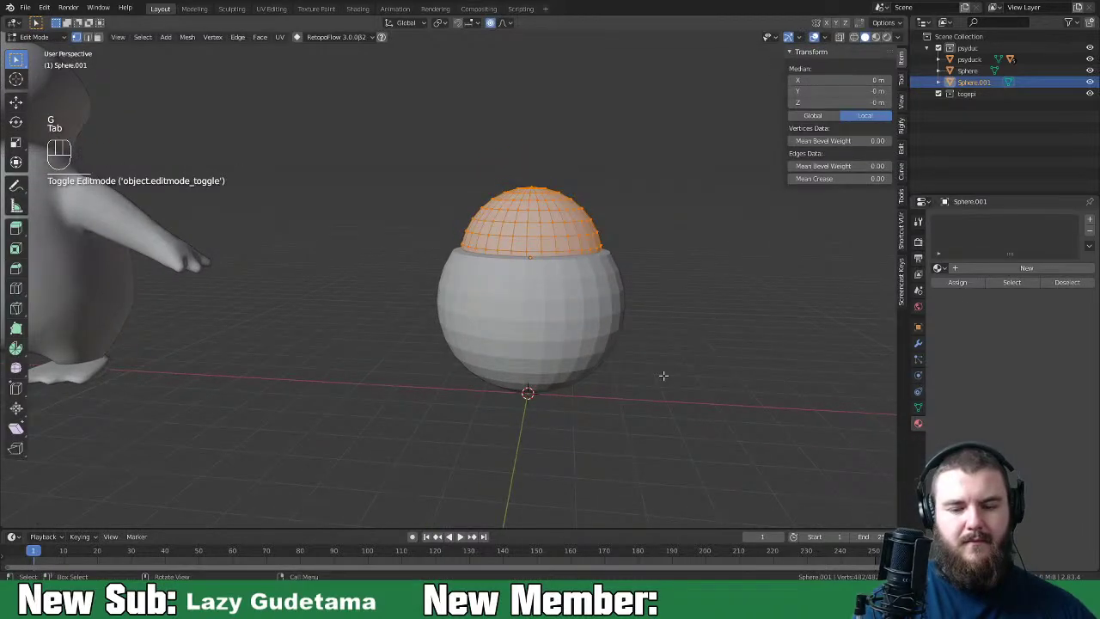
key(g)
key(z)
click(666, 354)
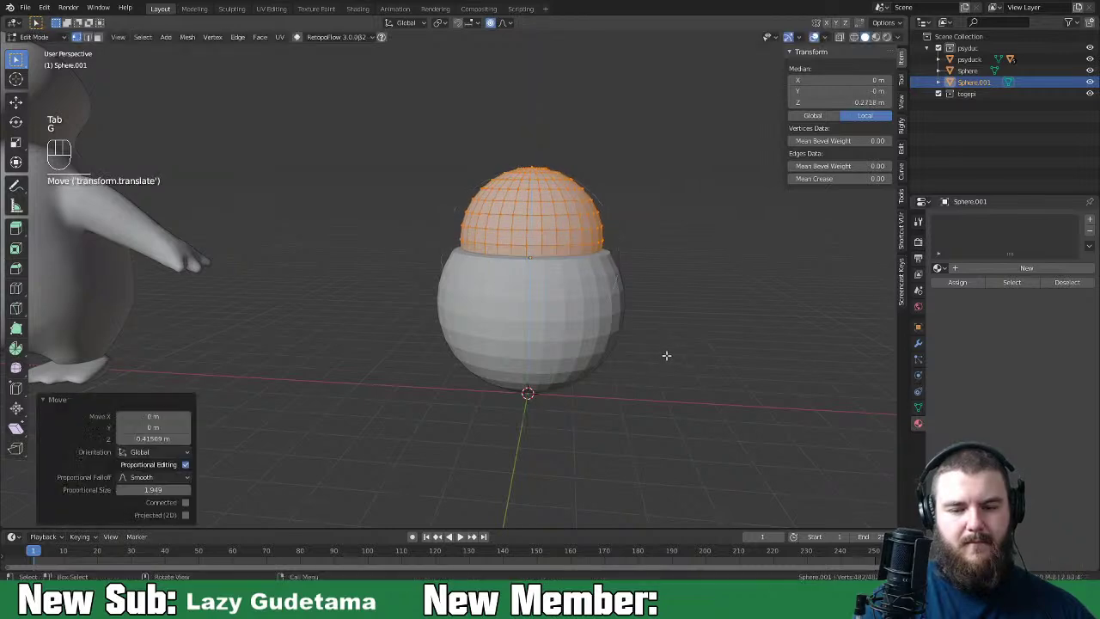
Step: Select a vertex near the top of the upper sphere's mesh
middle_drag(669, 356, 636, 301)
click(554, 199)
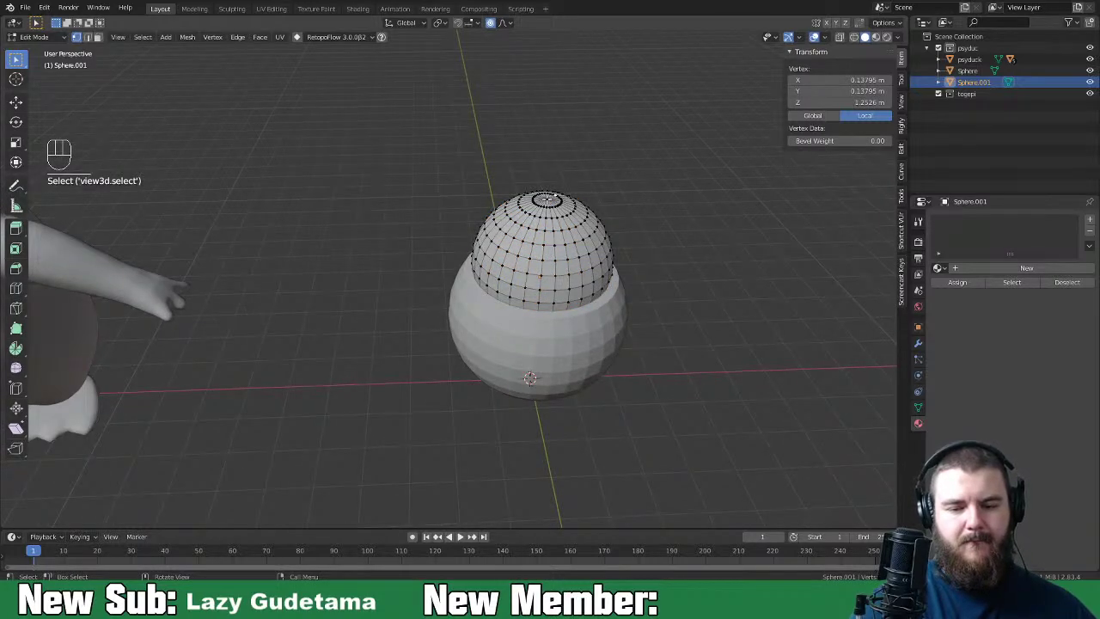
Step: Flatten the upper sphere's dome by lowering its top vertex along Z to about 1.04 m local height with proportional editing
key(g)
key(z)
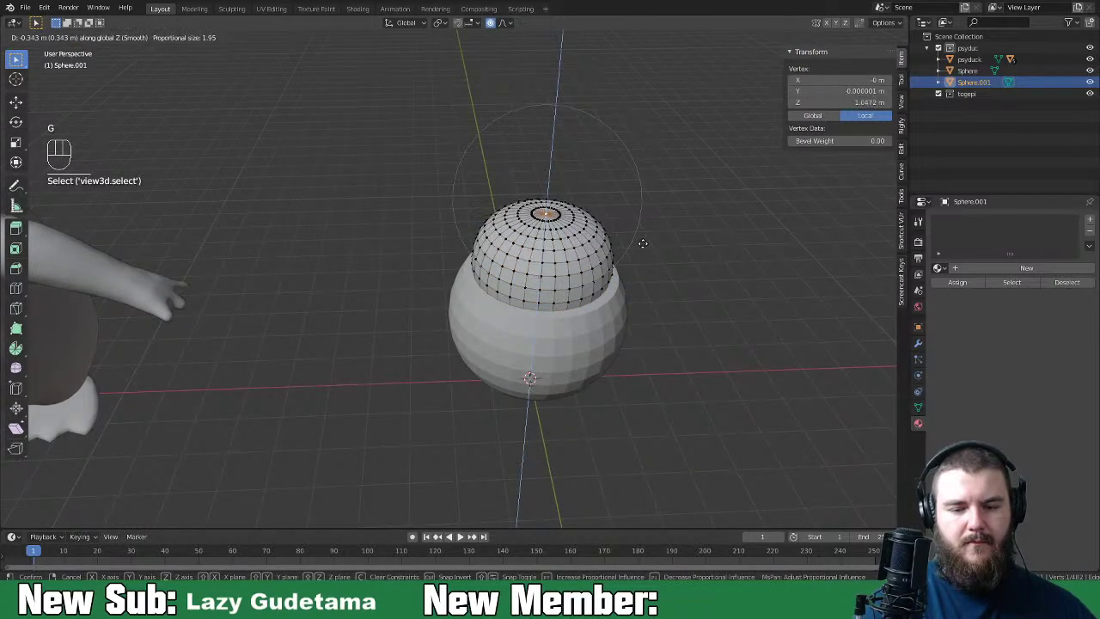
click(666, 261)
middle_drag(667, 261, 746, 267)
key(Tab)
middle_drag(737, 304, 685, 344)
key(Tab)
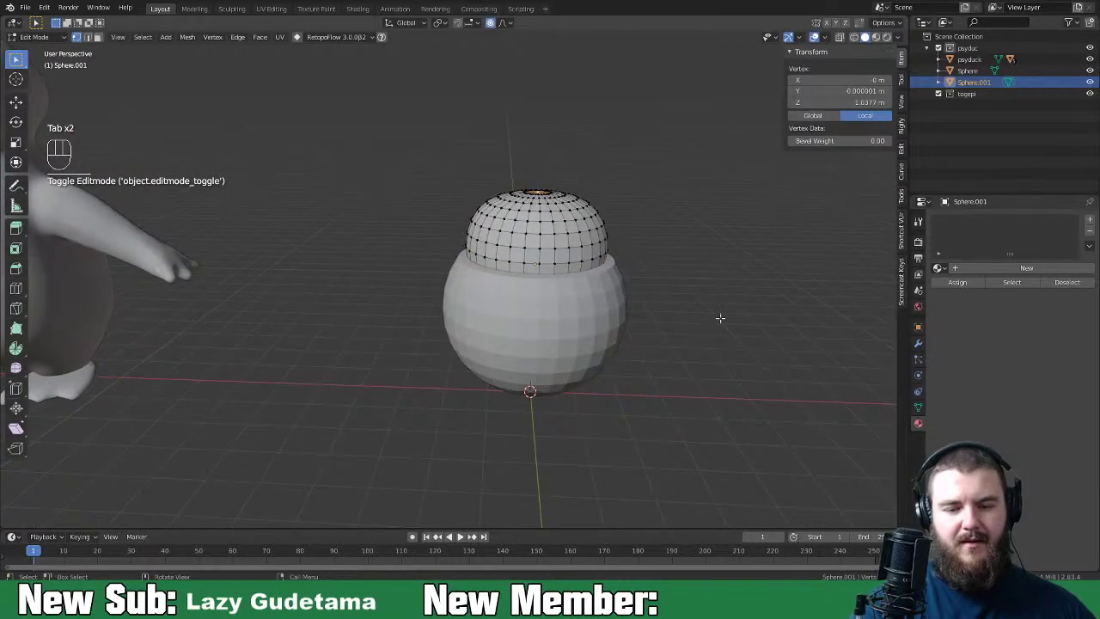
Step: Scale the upper sphere's top inward on X and Y only, using proportional editing
key(s)
key(x)
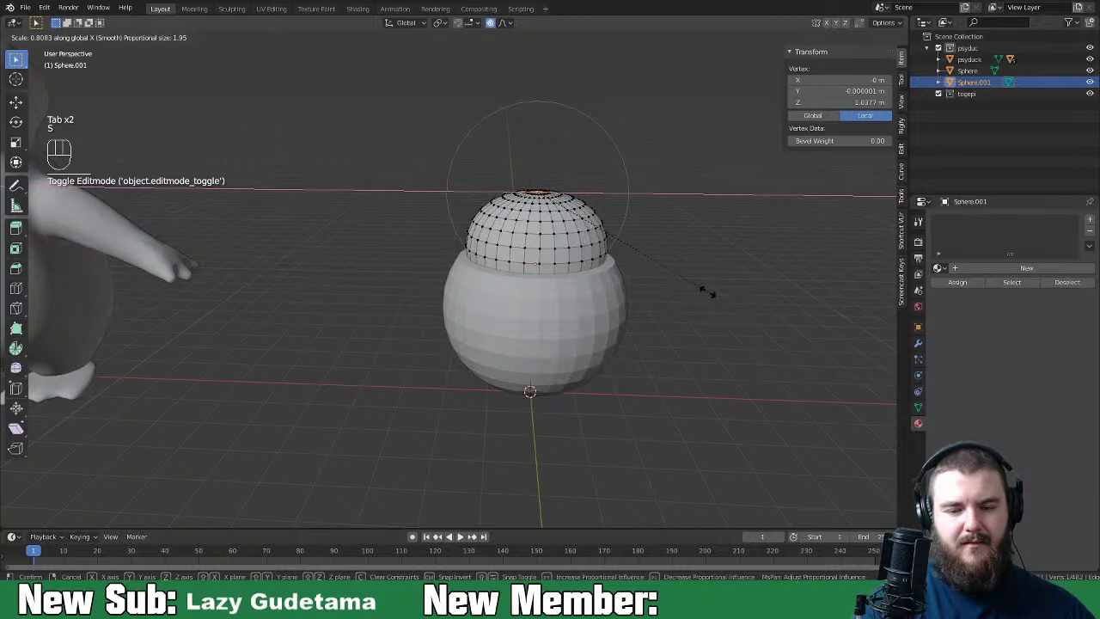
key(shift+z)
click(653, 288)
middle_drag(657, 289, 680, 318)
key(Tab)
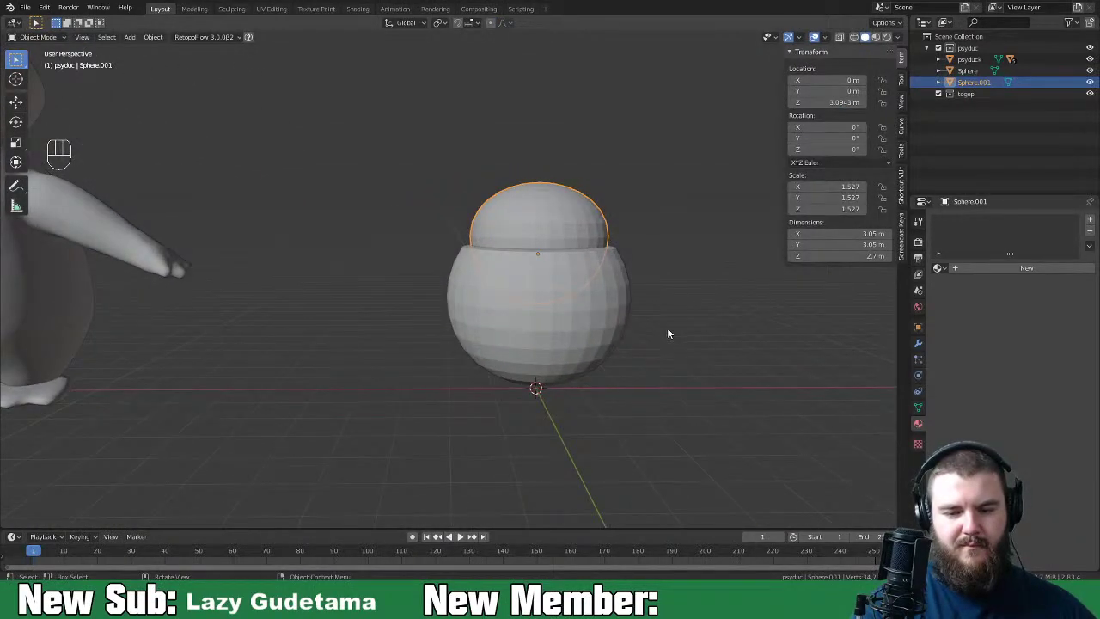
Step: Raise the upper sphere's entire mesh about 0.27 m along Z
key(Tab)
key(a)
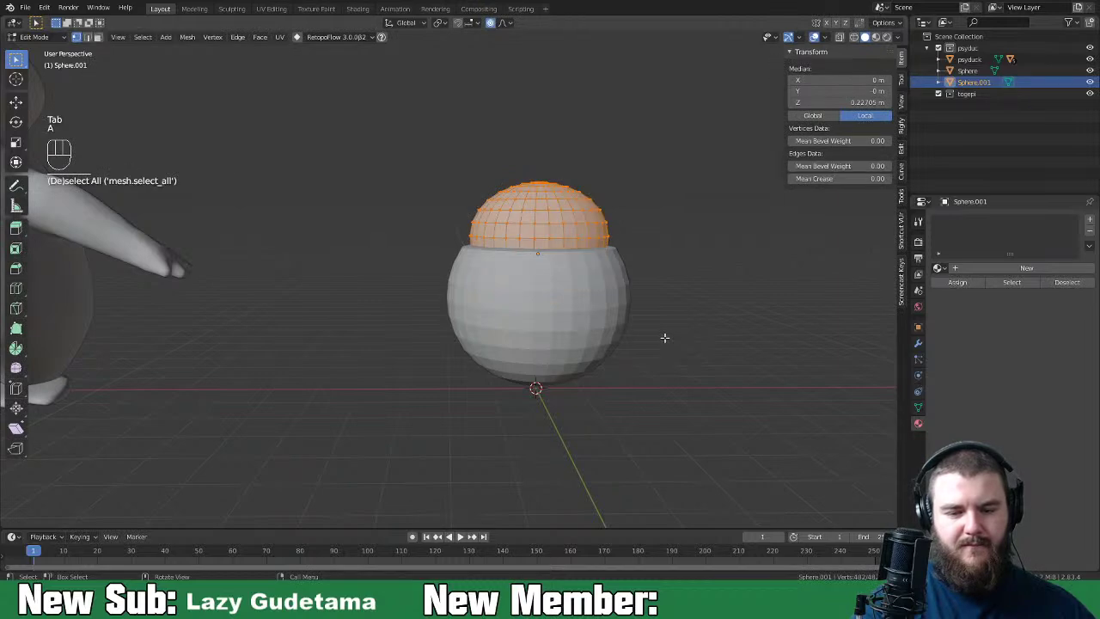
key(g)
key(z)
click(668, 325)
middle_drag(668, 335, 622, 368)
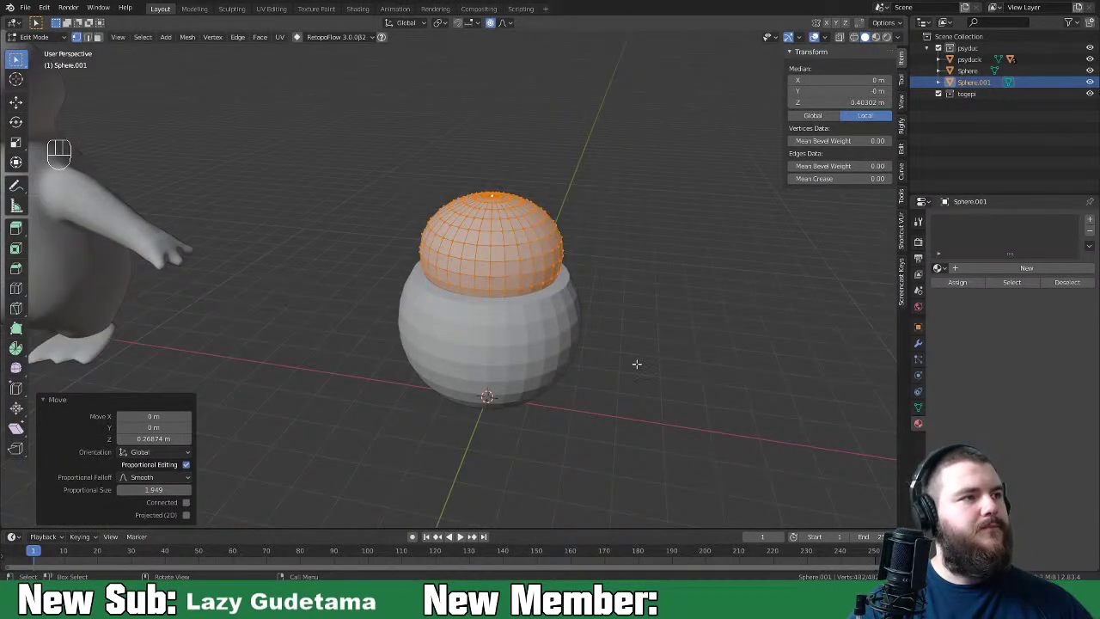
key(Tab)
middle_drag(635, 367, 624, 370)
middle_drag(670, 359, 544, 367)
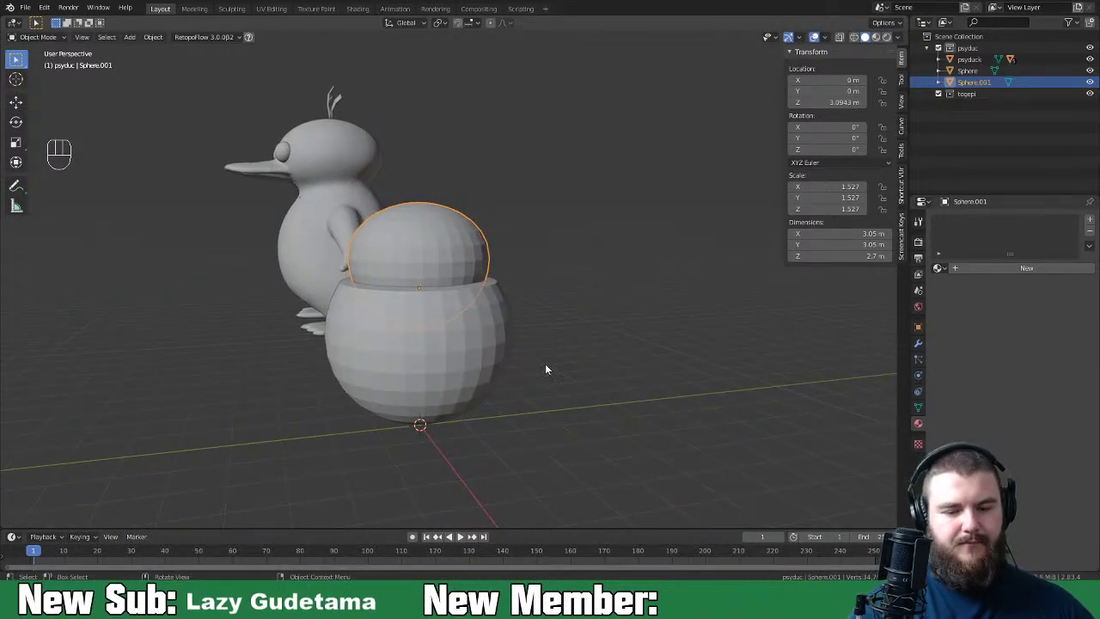
Step: Select the lower body sphere and switch it to Sculpt Mode
click(465, 370)
middle_drag(465, 369, 598, 371)
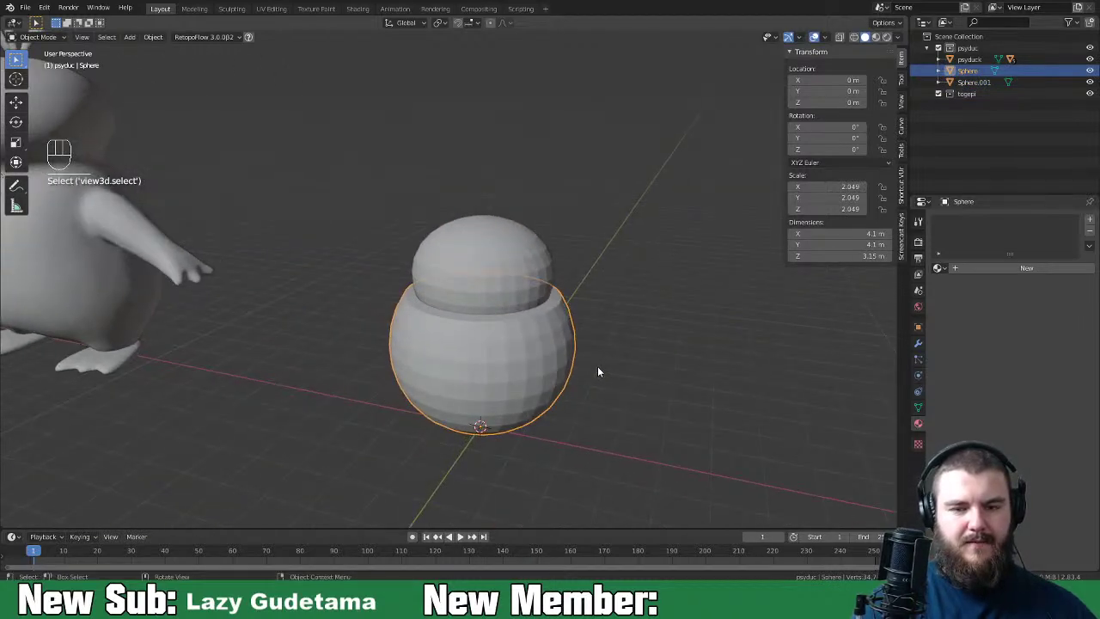
key(shift+Tab)
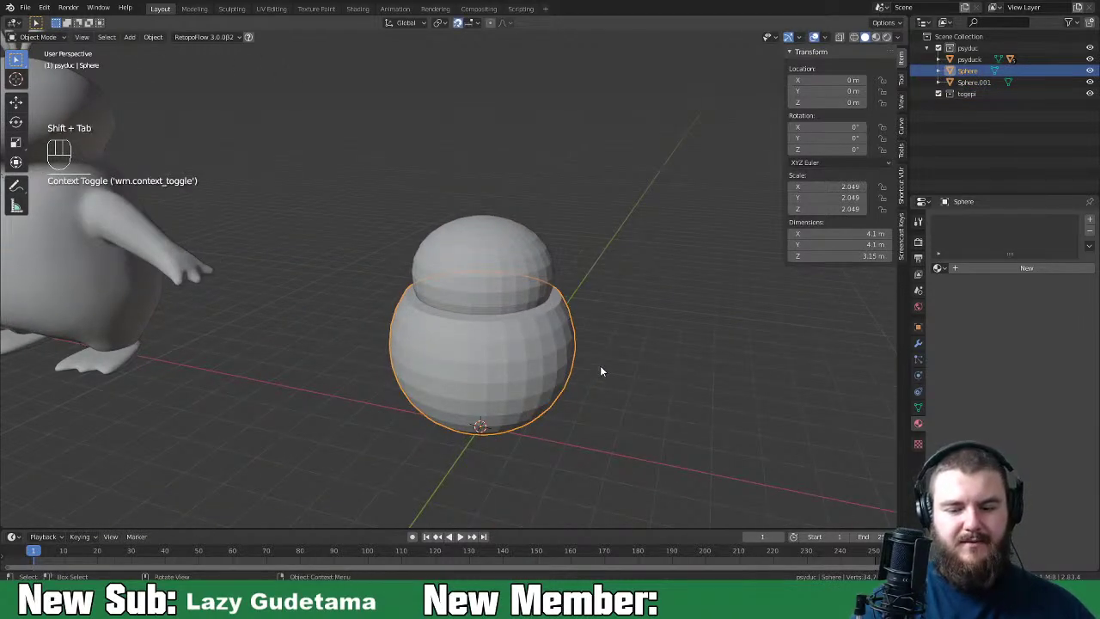
key(shift+Tab)
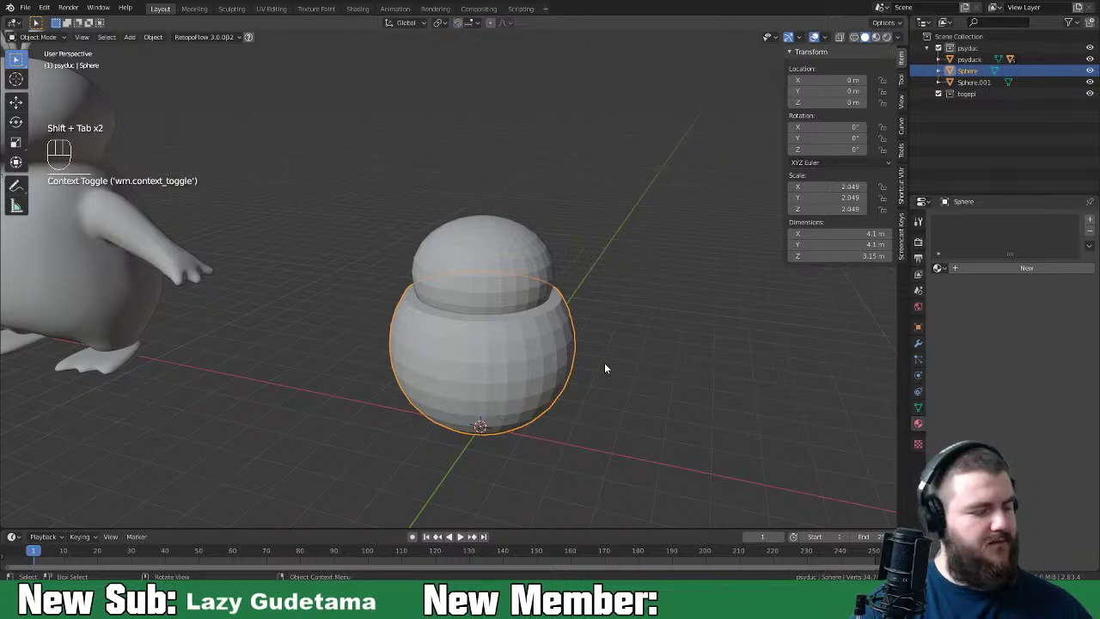
key(ctrl+Tab)
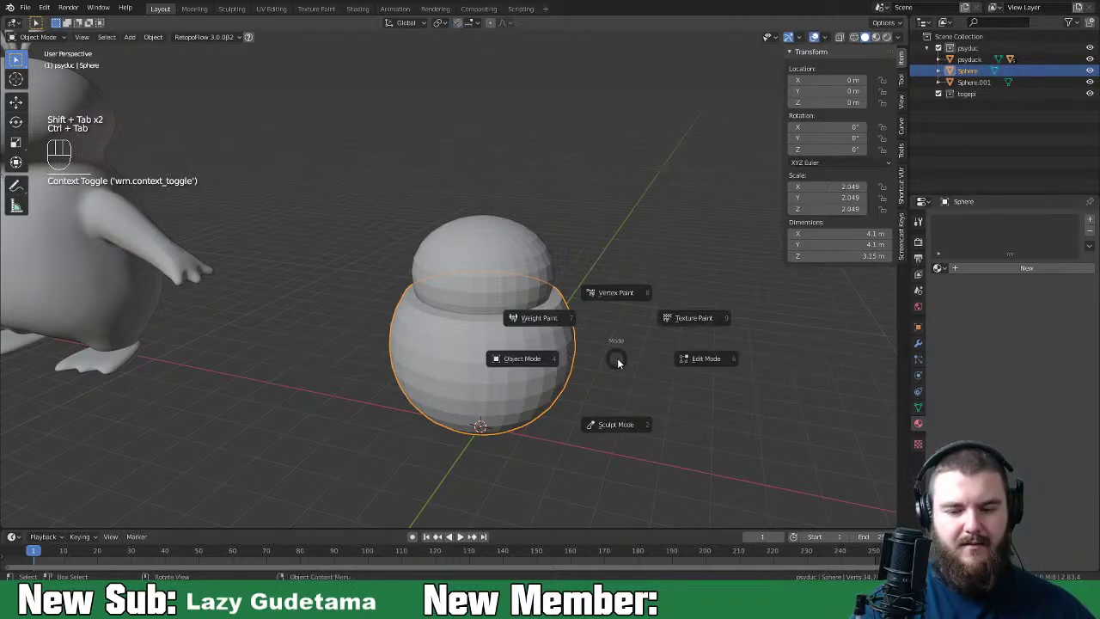
click(616, 424)
middle_drag(624, 428, 610, 391)
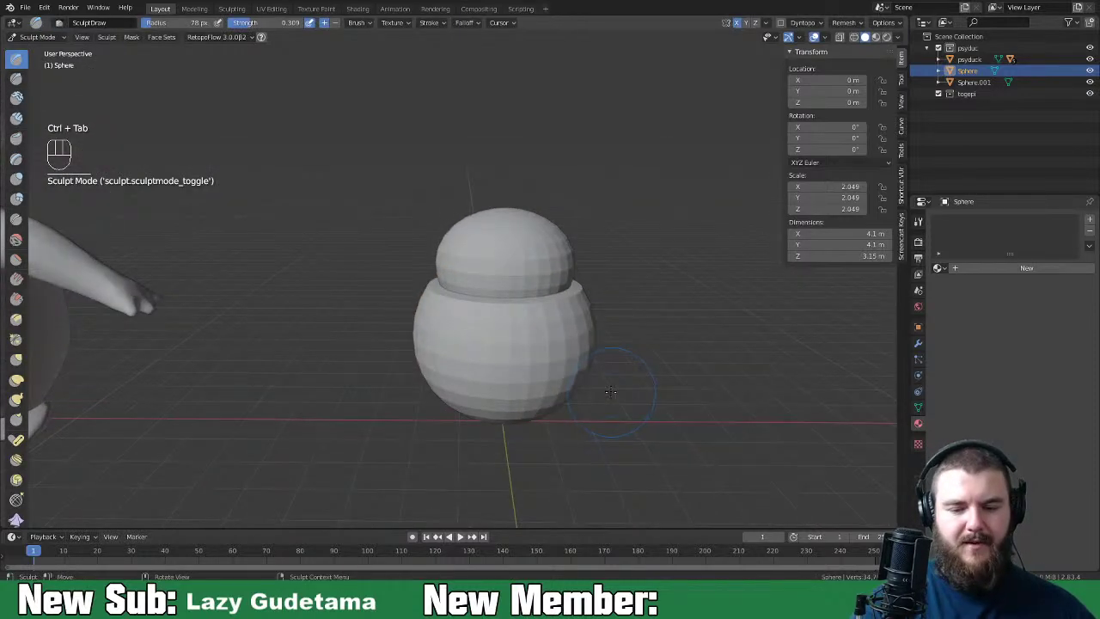
Step: Choose the Inflate/Deflate brush and enable Dyntopo for the body sphere
key(i)
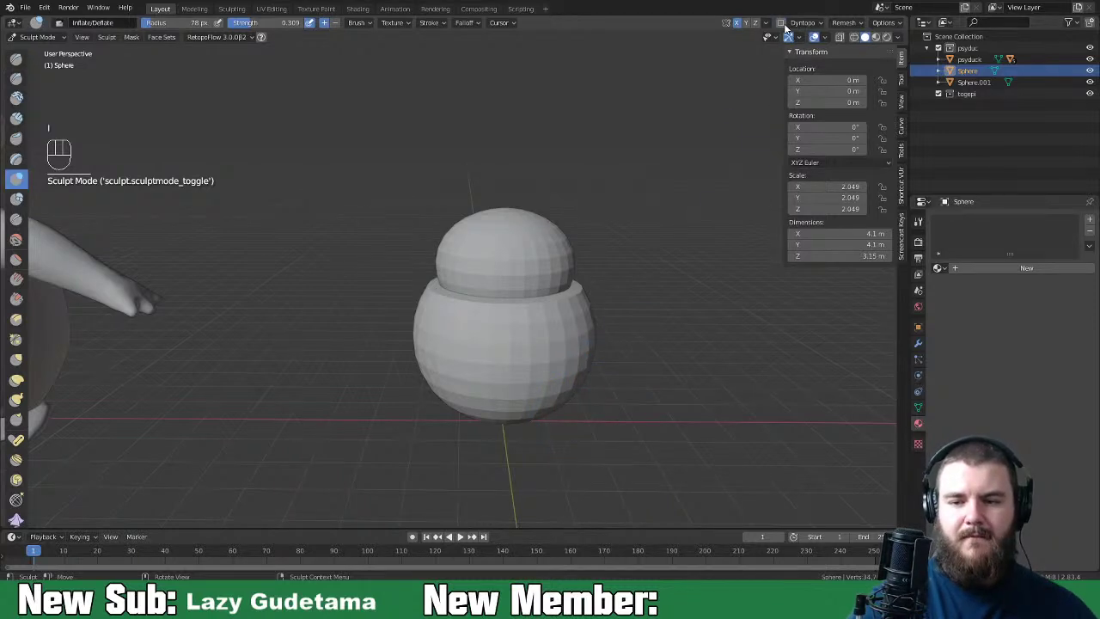
click(780, 22)
click(802, 23)
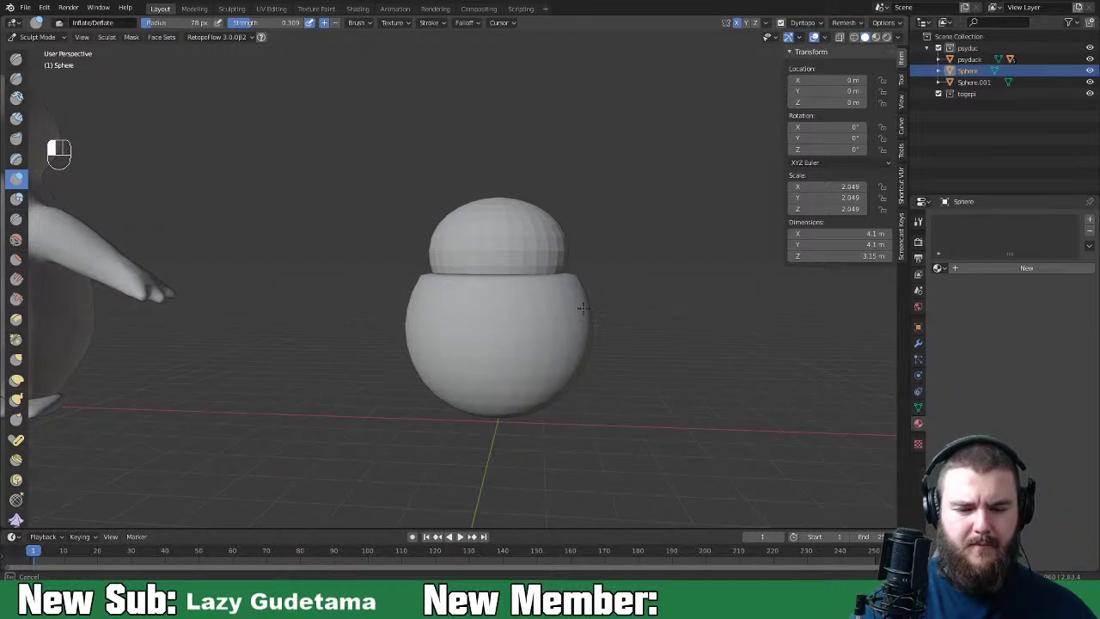
Step: Inflate the faceted body sphere all around its front, sides, back and underside to refine its surface with dynamic topology
middle_drag(515, 300, 531, 352)
drag(540, 327, 557, 365)
middle_drag(557, 366, 440, 378)
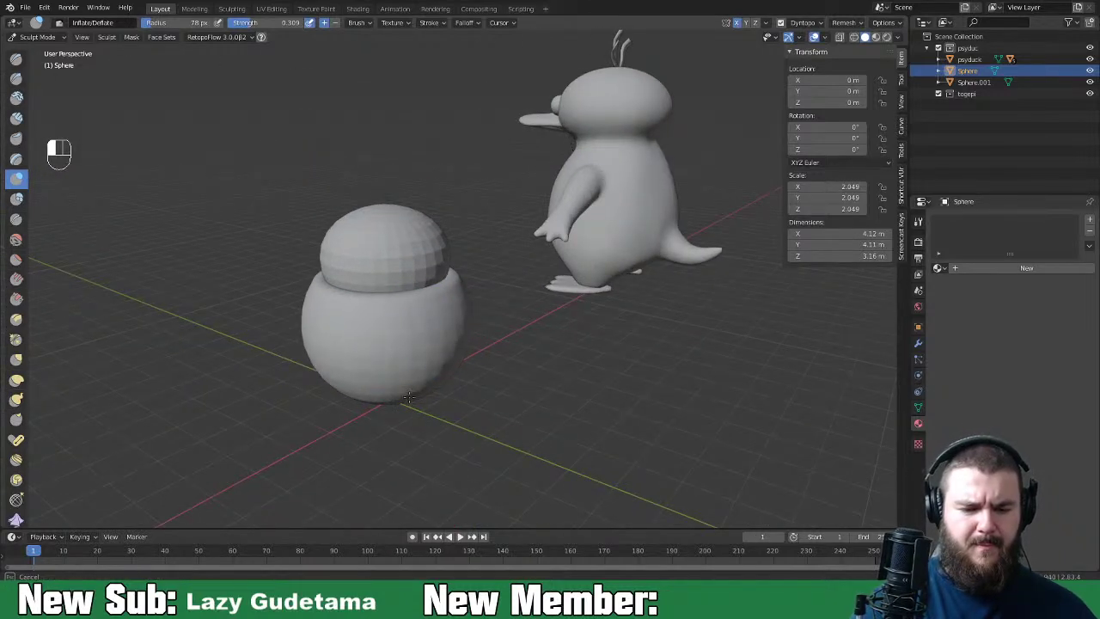
drag(362, 338, 370, 344)
middle_drag(369, 344, 422, 384)
mouse_move(343, 338)
middle_down()
mouse_move(450, 334)
mouse_move(441, 338)
middle_up()
mouse_move(442, 338)
mouse_down()
mouse_move(424, 297)
mouse_move(368, 273)
mouse_up()
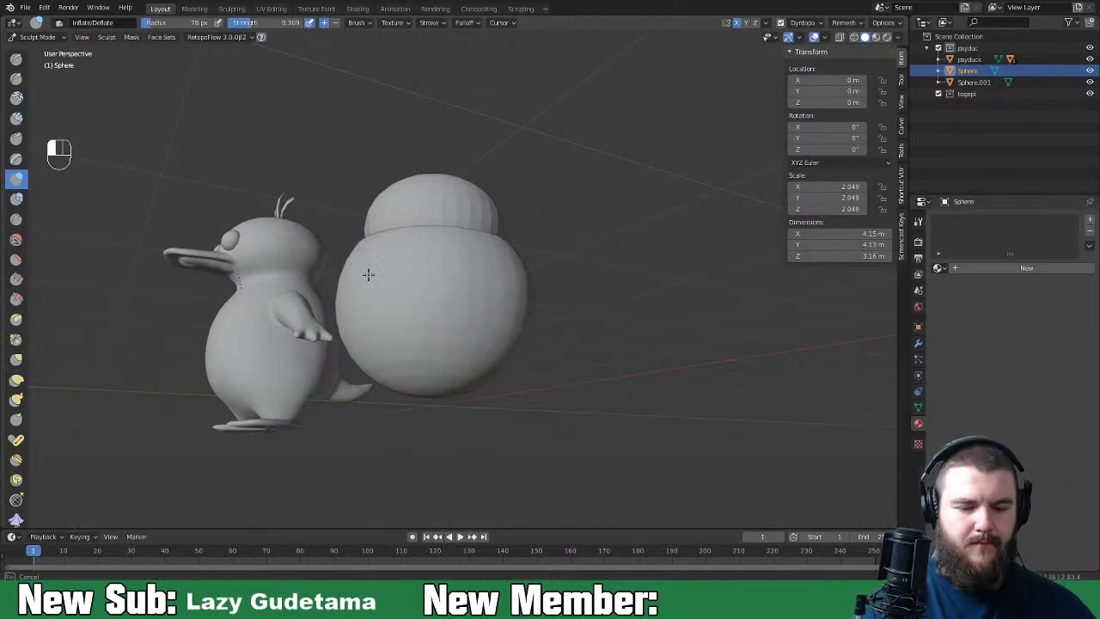
middle_drag(443, 404, 452, 278)
drag(452, 278, 405, 307)
middle_drag(526, 240, 466, 295)
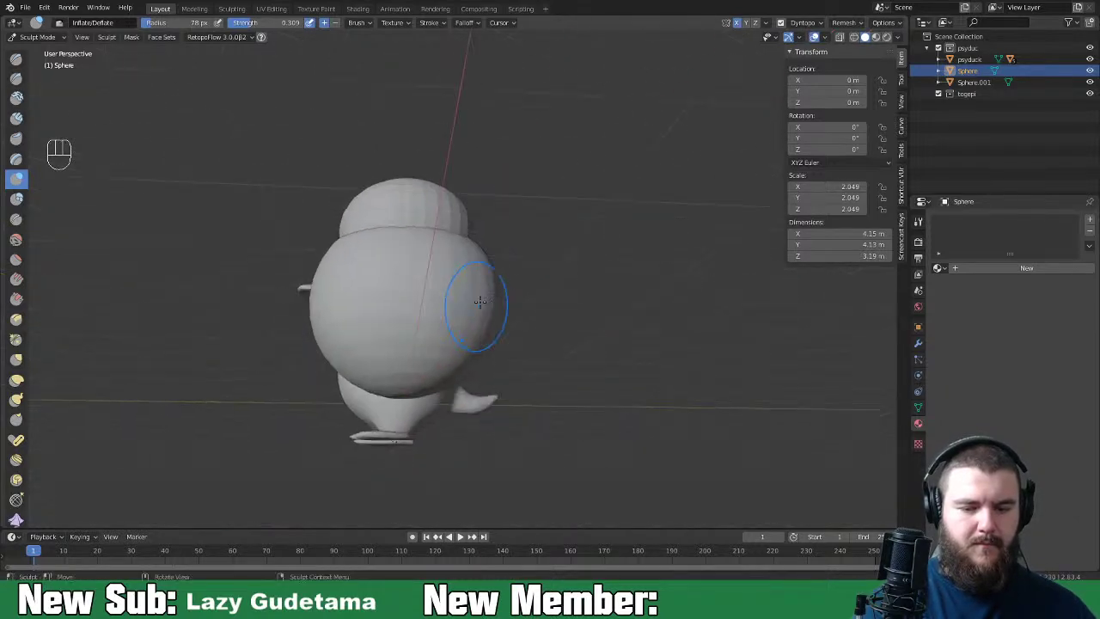
Step: Smooth the inflated body sphere's surface around its sides, back and underside
shift+drag(467, 295, 463, 275)
mouse_move(327, 284)
shift+mouse_down()
mouse_move(337, 336)
mouse_move(449, 319)
shift+mouse_up()
middle_drag(450, 318, 528, 356)
shift+drag(442, 417, 484, 363)
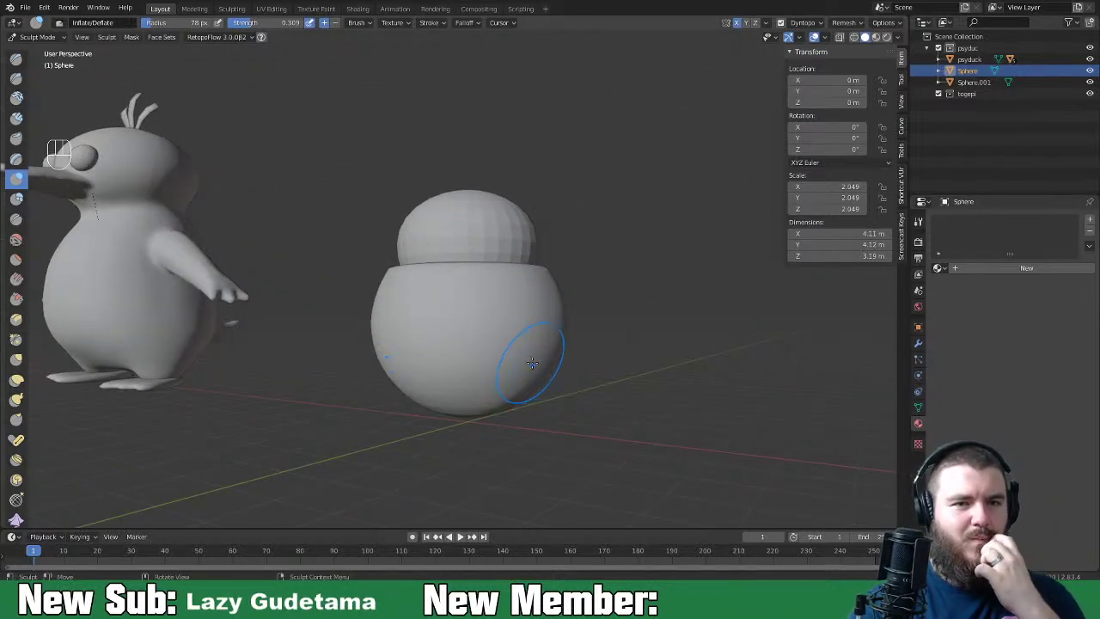
middle_drag(558, 333, 530, 331)
mouse_move(530, 331)
shift+mouse_down()
mouse_move(503, 271)
mouse_move(571, 290)
mouse_move(586, 318)
shift+mouse_up()
middle_drag(586, 318, 412, 395)
mouse_move(453, 340)
middle_down()
mouse_move(479, 309)
mouse_move(552, 322)
mouse_move(608, 365)
mouse_move(537, 378)
mouse_move(507, 413)
mouse_move(527, 405)
middle_up()
Step: Pull mirrored eggshell spikes upward along the sides of the body's rim with the Snake Hook brush
key(k)
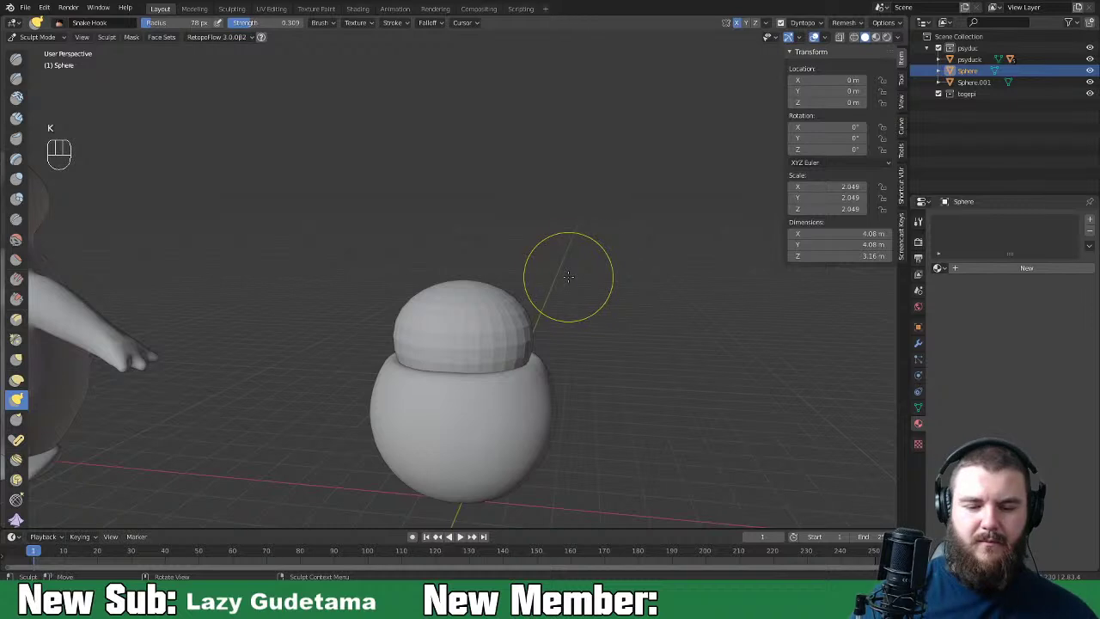
scroll(521, 393, up, 5)
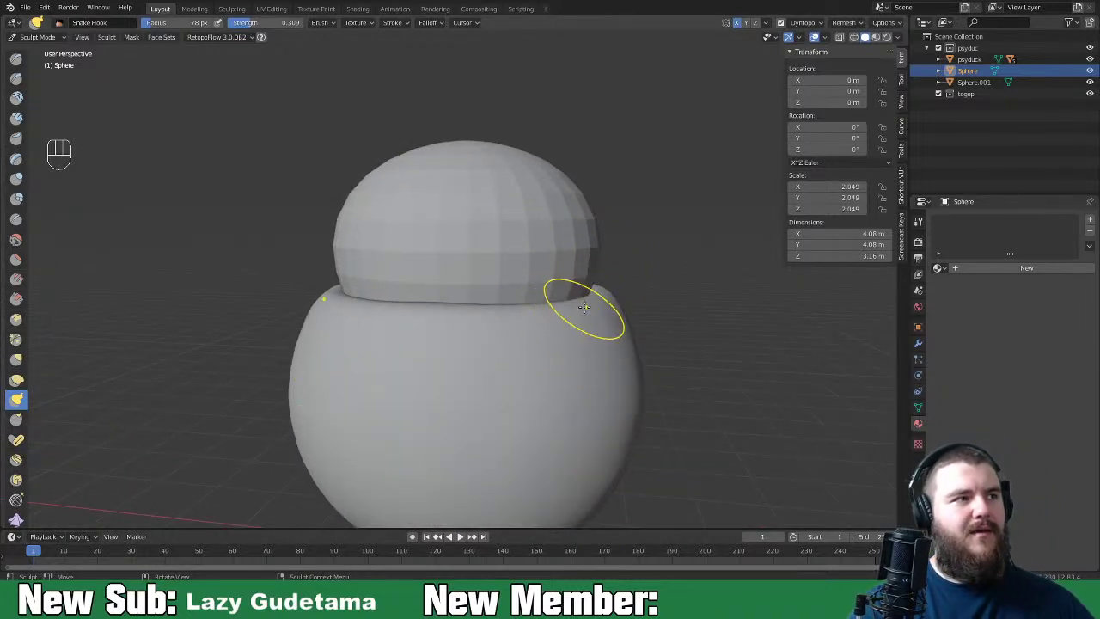
drag(527, 312, 549, 285)
middle_drag(550, 285, 477, 348)
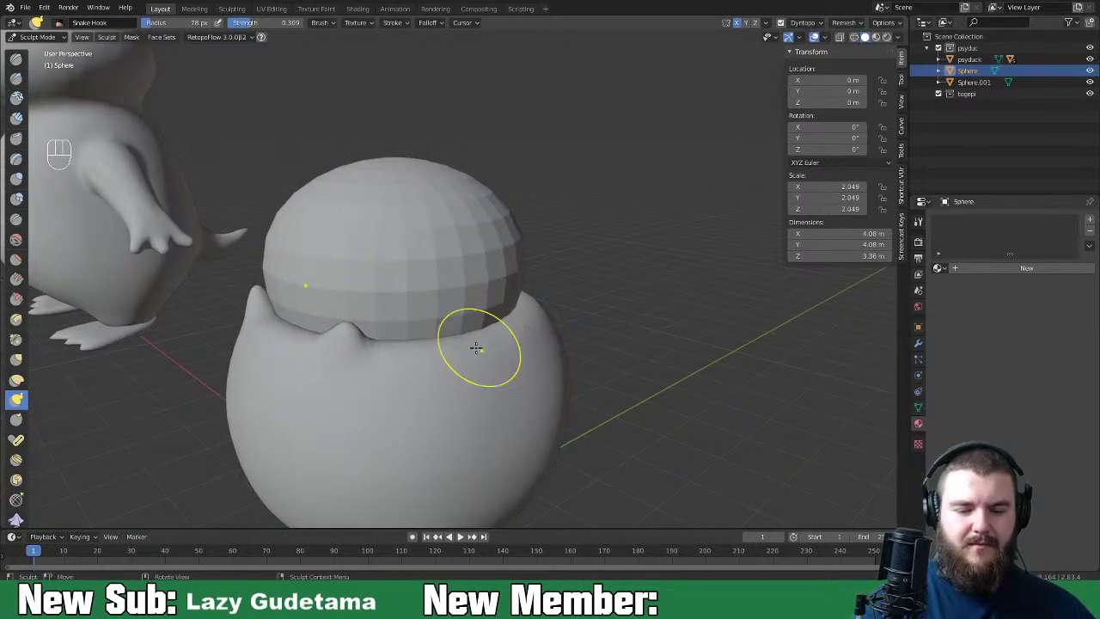
middle_drag(383, 344, 418, 332)
mouse_move(418, 332)
mouse_down()
mouse_move(403, 327)
mouse_move(418, 318)
mouse_move(452, 346)
mouse_up()
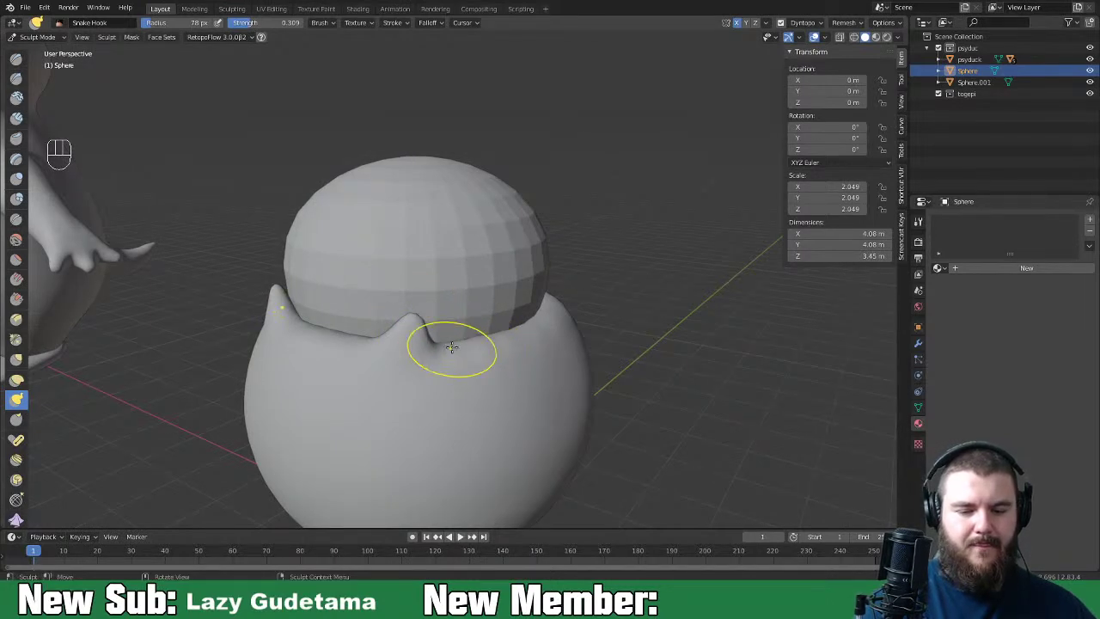
mouse_move(508, 319)
mouse_down()
mouse_move(498, 336)
mouse_move(516, 305)
mouse_move(464, 341)
mouse_up()
middle_drag(464, 341, 507, 318)
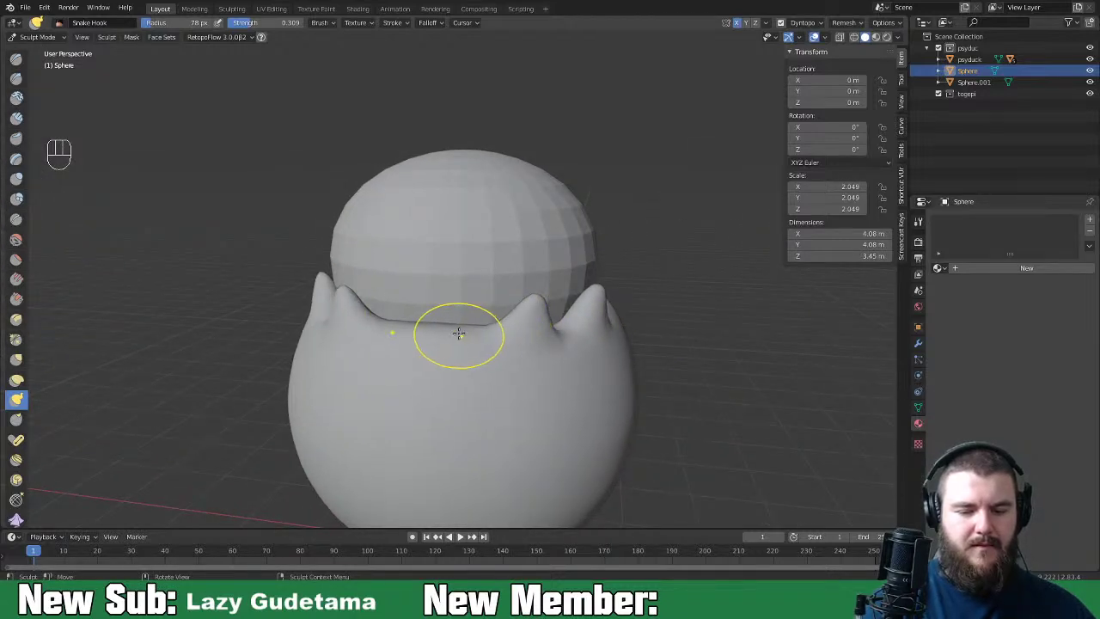
Step: Pull up and shape a mirrored pair of shorter spikes at the front of the eggshell rim
drag(436, 316, 433, 319)
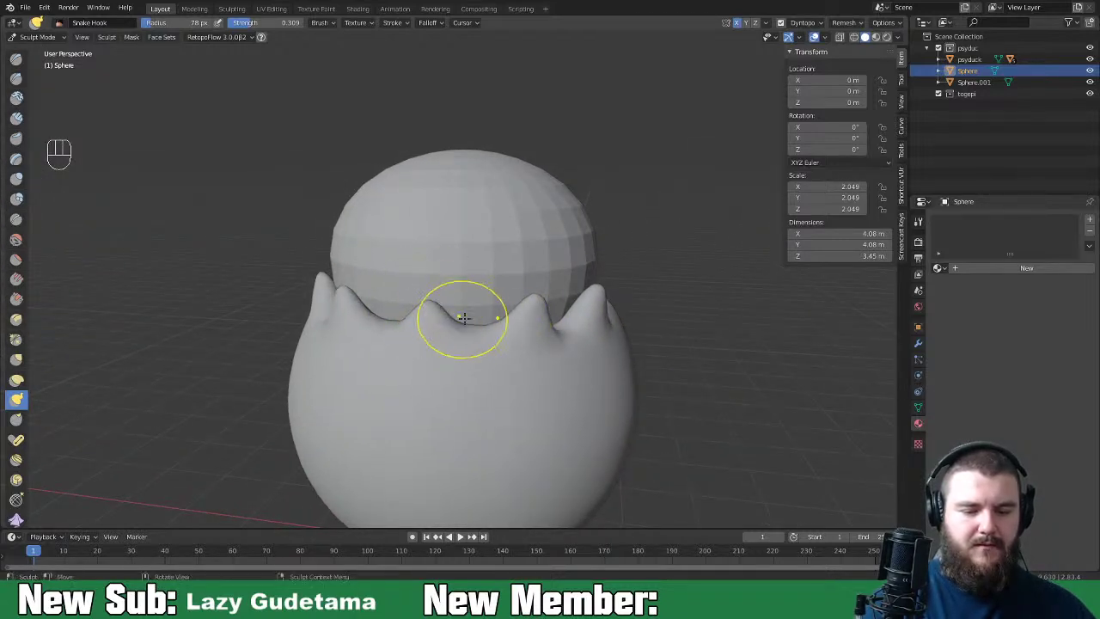
mouse_move(460, 319)
mouse_down()
mouse_move(468, 288)
mouse_move(428, 308)
mouse_up()
middle_drag(476, 315, 554, 312)
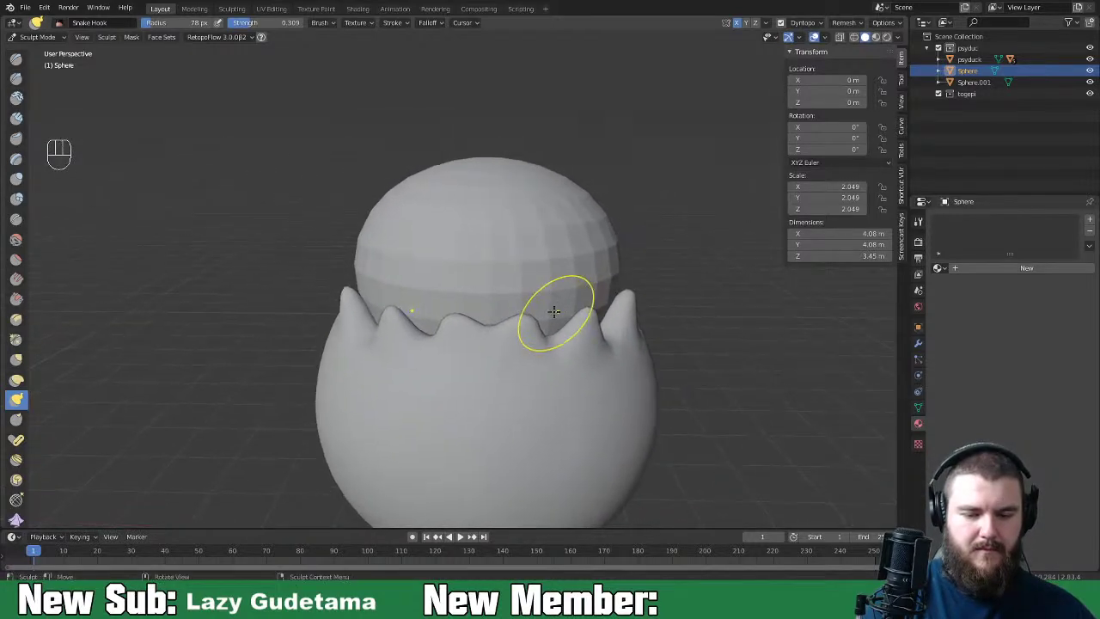
drag(528, 320, 500, 334)
Step: Set the Snake Hook radius to 88 px and pull up a small center spike between the two front spikes
key(f)
click(485, 333)
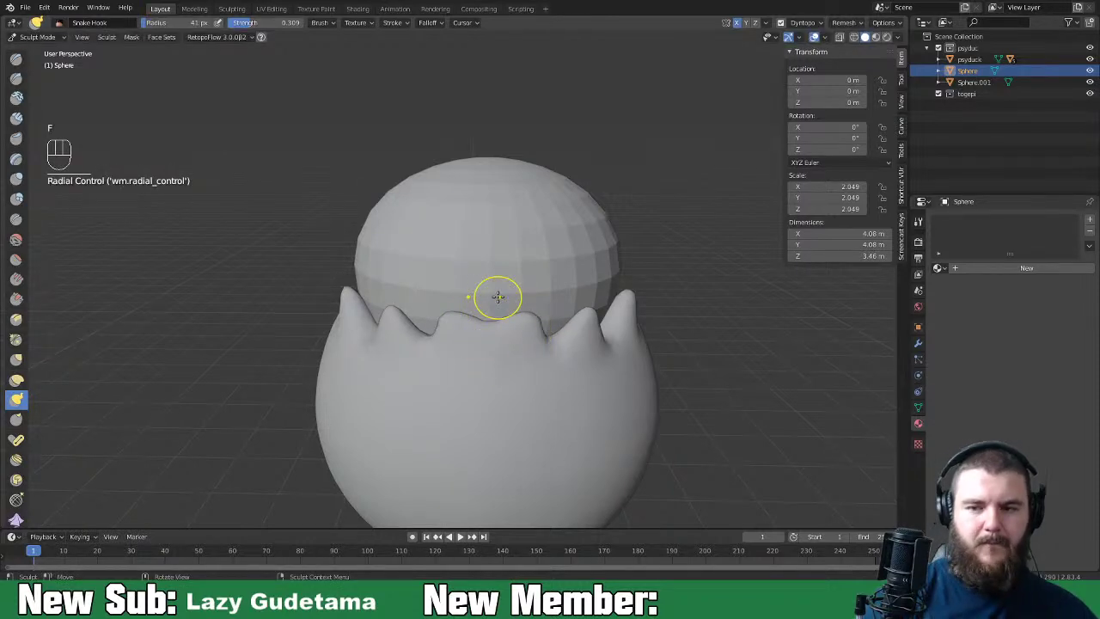
scroll(748, 184, up, 5)
key(f)
click(575, 311)
mouse_move(575, 312)
mouse_down()
mouse_move(545, 290)
mouse_move(555, 314)
mouse_move(545, 283)
mouse_move(620, 269)
mouse_move(503, 287)
mouse_move(497, 273)
mouse_move(523, 278)
mouse_up()
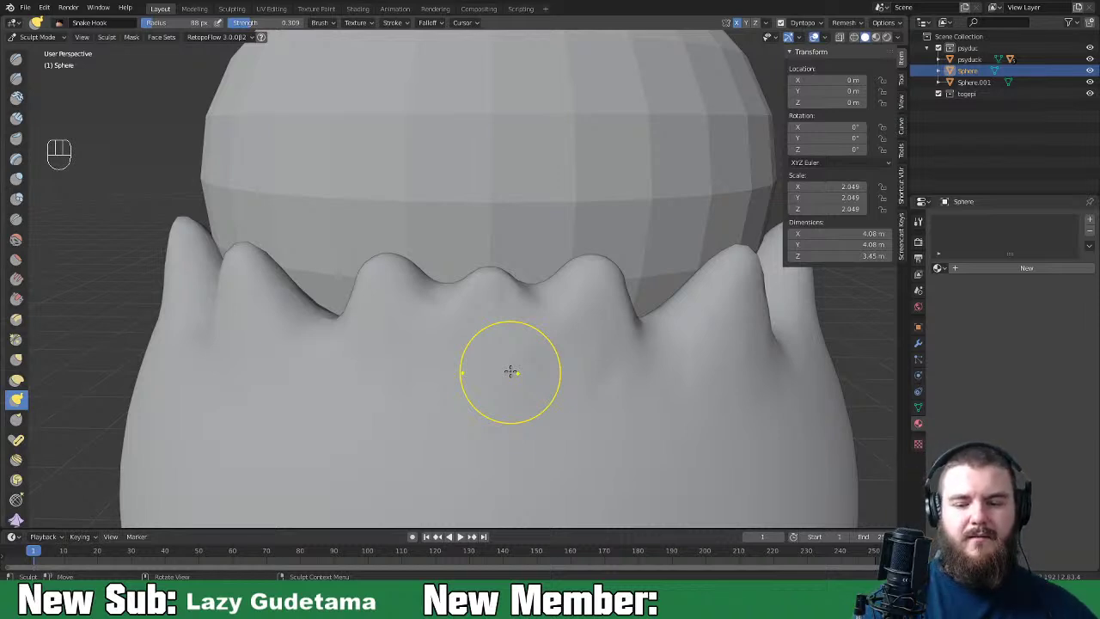
Step: Switch to the Grab brush at a 132 px radius and adjust the position of the spikes along the eggshell rim
middle_drag(645, 326, 435, 354)
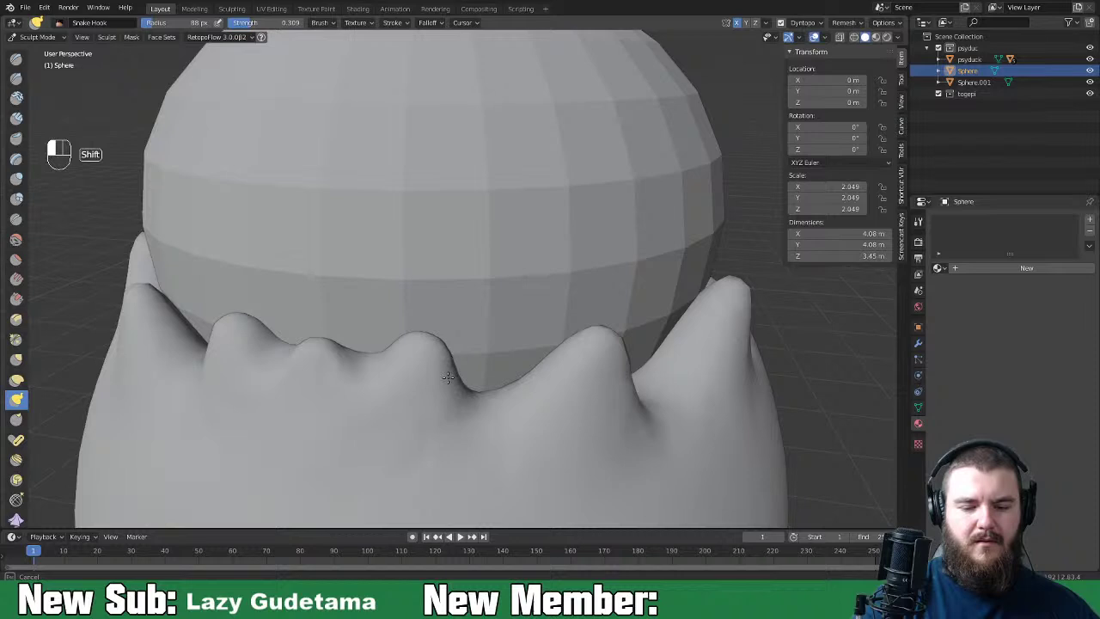
shift+middle_drag(597, 381, 487, 381)
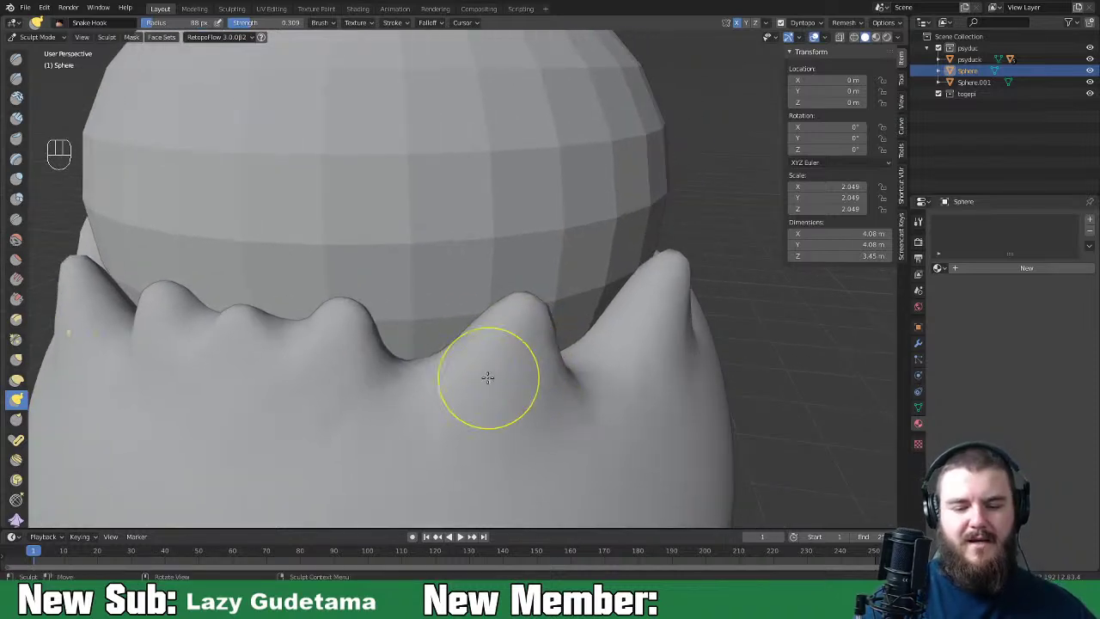
shift+middle_drag(577, 343, 504, 368)
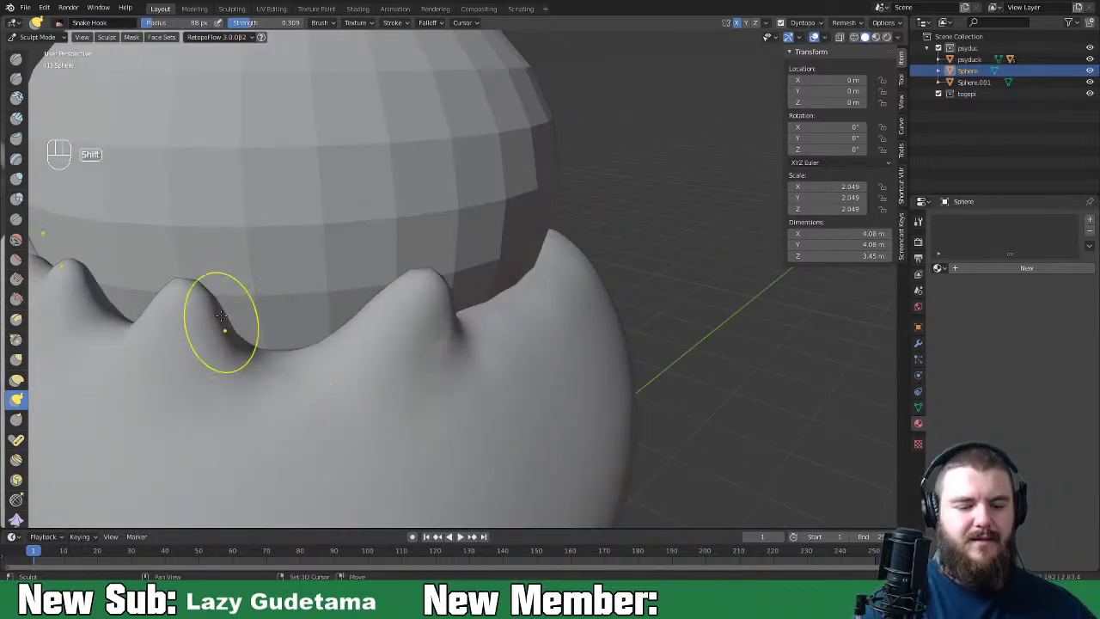
mouse_move(223, 327)
middle_down()
mouse_move(466, 385)
mouse_move(436, 343)
mouse_move(473, 347)
middle_up()
key(g)
key(f)
click(450, 335)
mouse_move(564, 418)
middle_down()
mouse_move(507, 451)
mouse_move(577, 388)
mouse_move(503, 393)
middle_up()
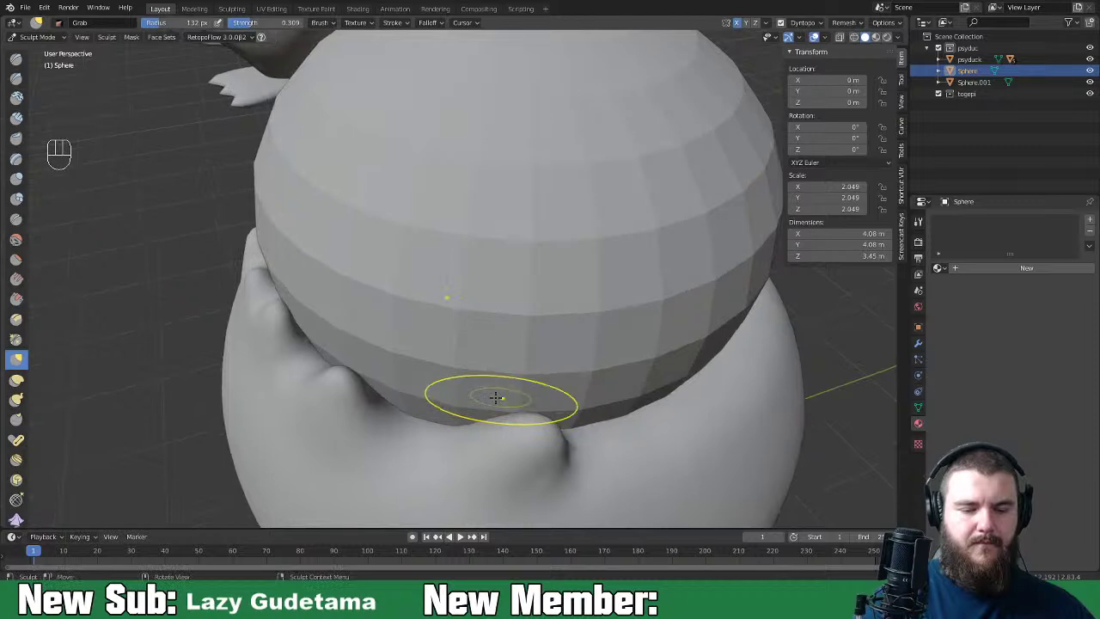
drag(358, 393, 380, 405)
mouse_move(380, 404)
middle_down()
mouse_move(599, 346)
mouse_move(712, 331)
mouse_move(668, 320)
middle_up()
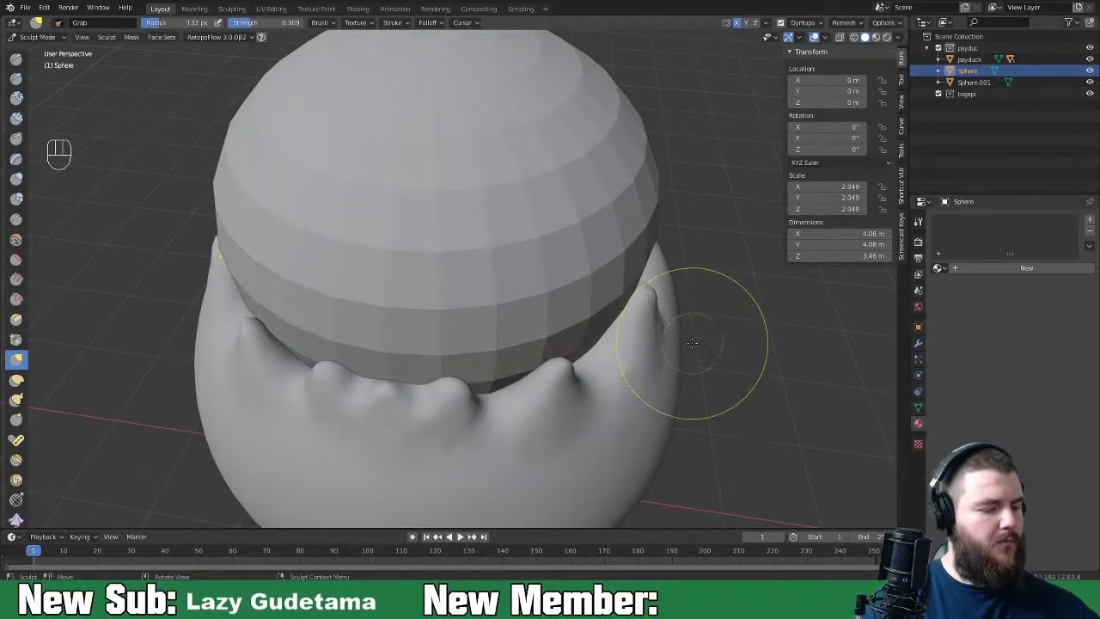
Step: Return to the Snake Hook brush at an 80 px radius and pull the side spike on the eggshell rim further out
key(k)
mouse_move(709, 324)
middle_down()
mouse_move(621, 307)
mouse_move(610, 316)
middle_up()
key(f)
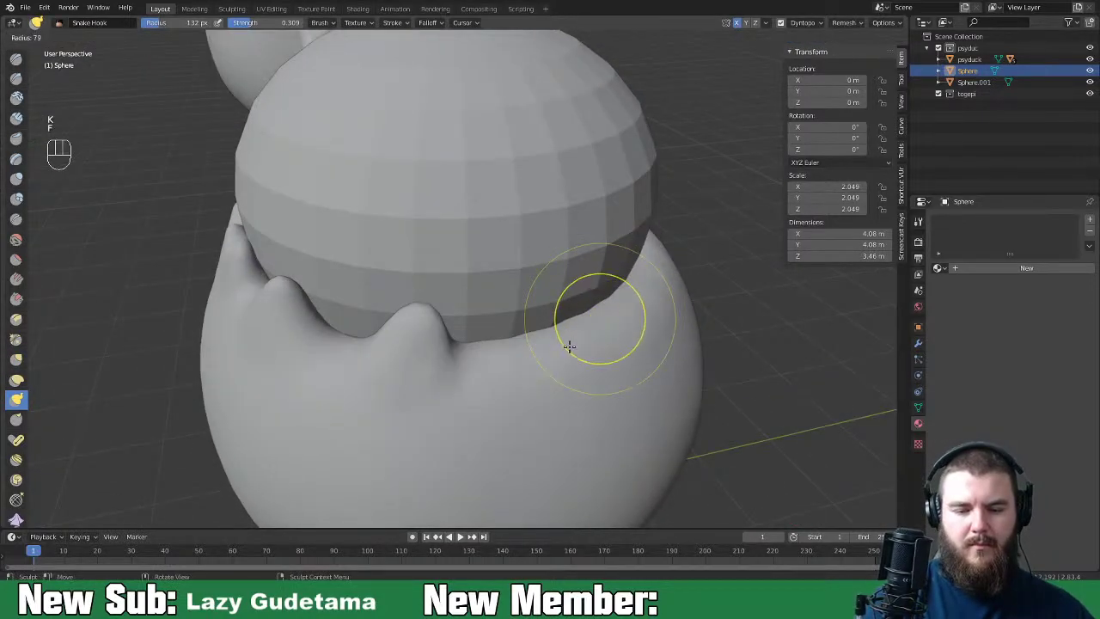
click(568, 345)
middle_drag(584, 375, 609, 381)
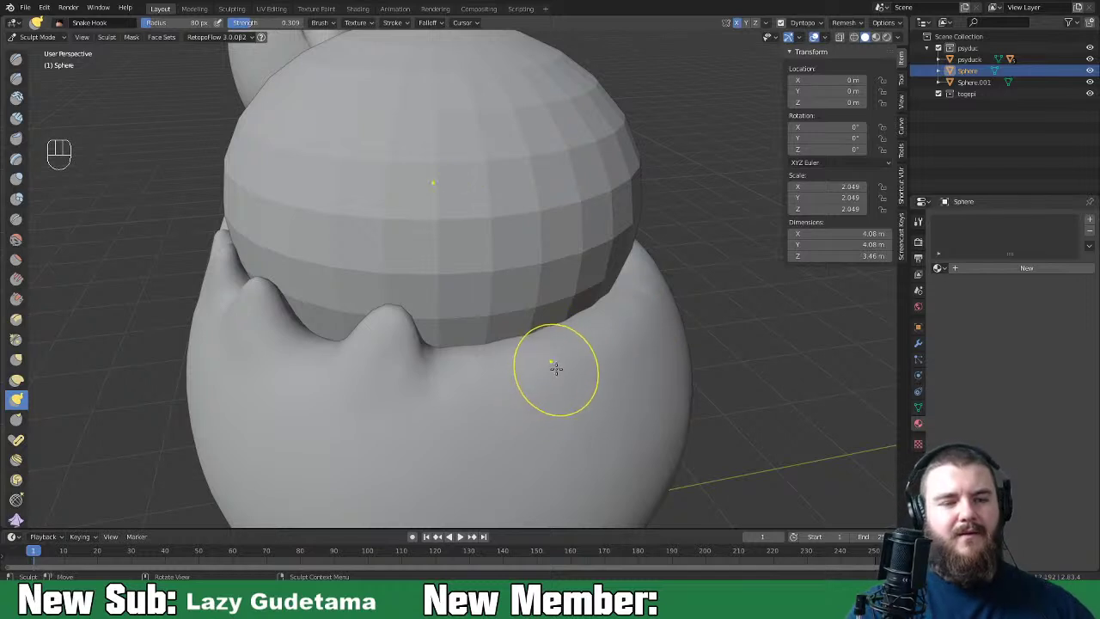
middle_drag(386, 324, 449, 301)
mouse_move(449, 302)
mouse_down()
mouse_move(432, 295)
mouse_move(405, 308)
mouse_move(441, 290)
mouse_move(484, 289)
mouse_up()
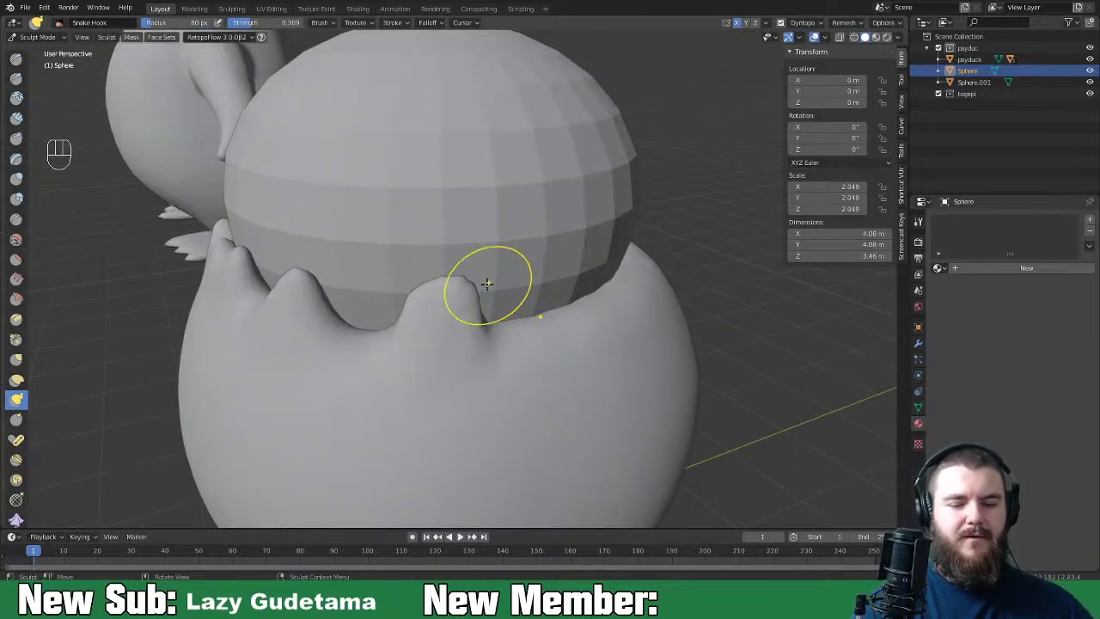
Step: Undo the last Snake Hook stroke, then reshape the side spike and pull down the eggshell rim beside it
key(ctrl+z)
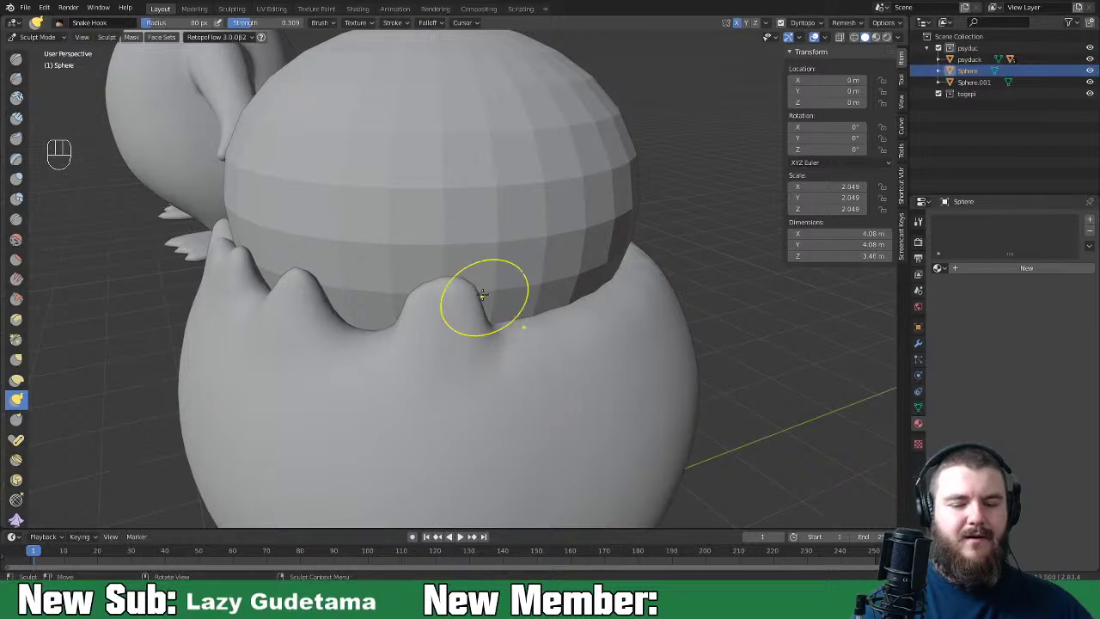
drag(426, 307, 415, 301)
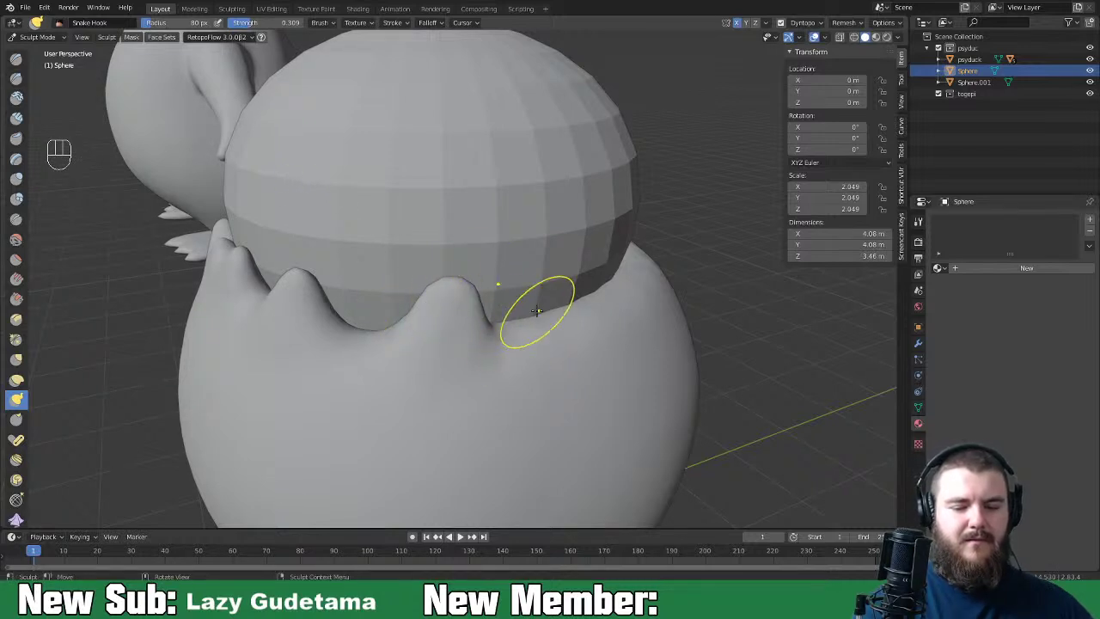
mouse_move(500, 336)
middle_down()
mouse_move(508, 347)
mouse_move(486, 339)
middle_up()
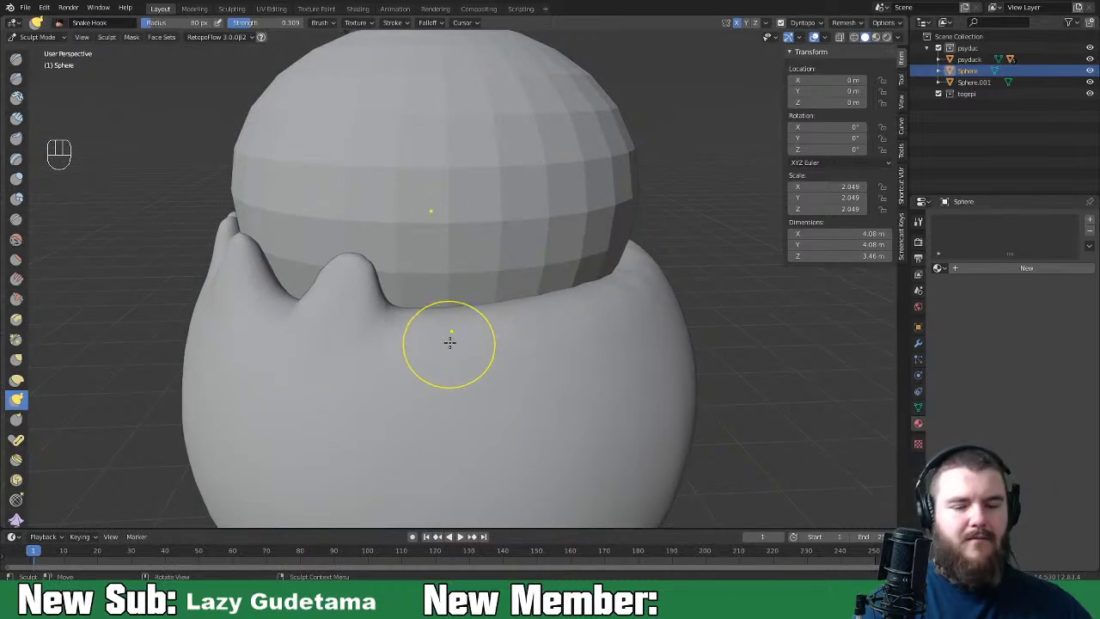
drag(400, 314, 427, 326)
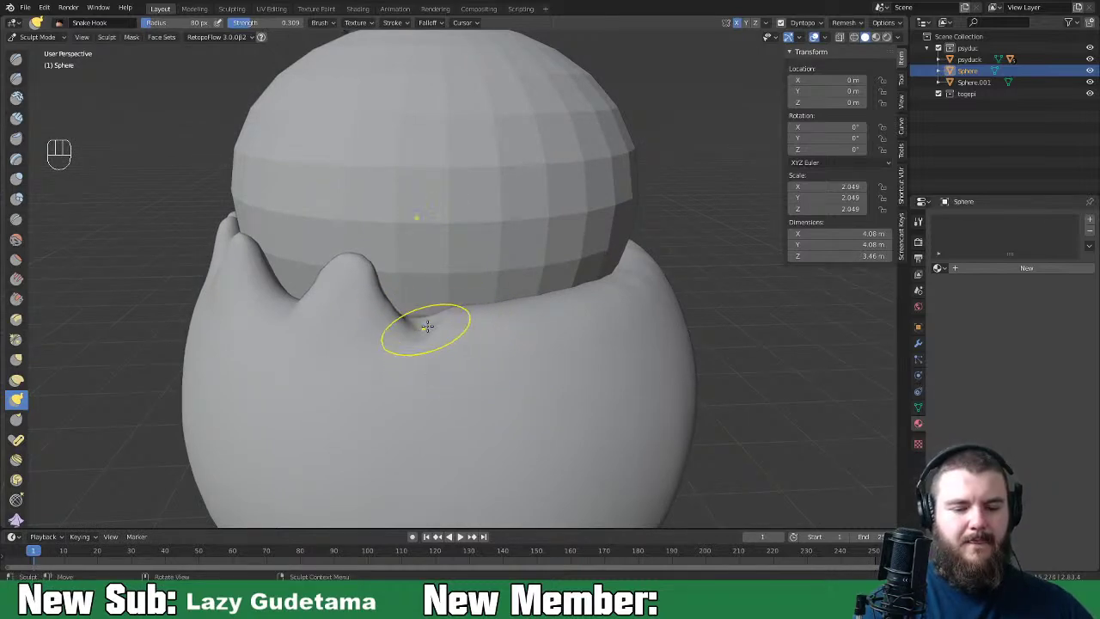
Step: Pull up a new spike on the eggshell rim behind the side spike with the Snake Hook brush
drag(476, 283, 465, 315)
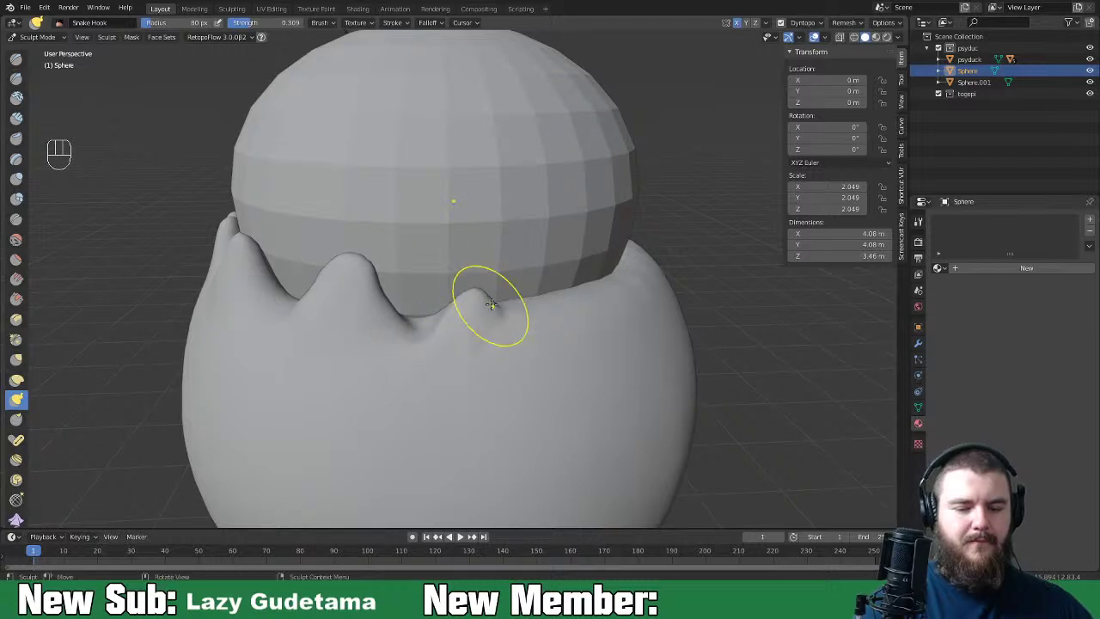
middle_drag(490, 304, 544, 344)
mouse_move(544, 344)
mouse_down()
mouse_move(540, 319)
mouse_move(535, 332)
mouse_up()
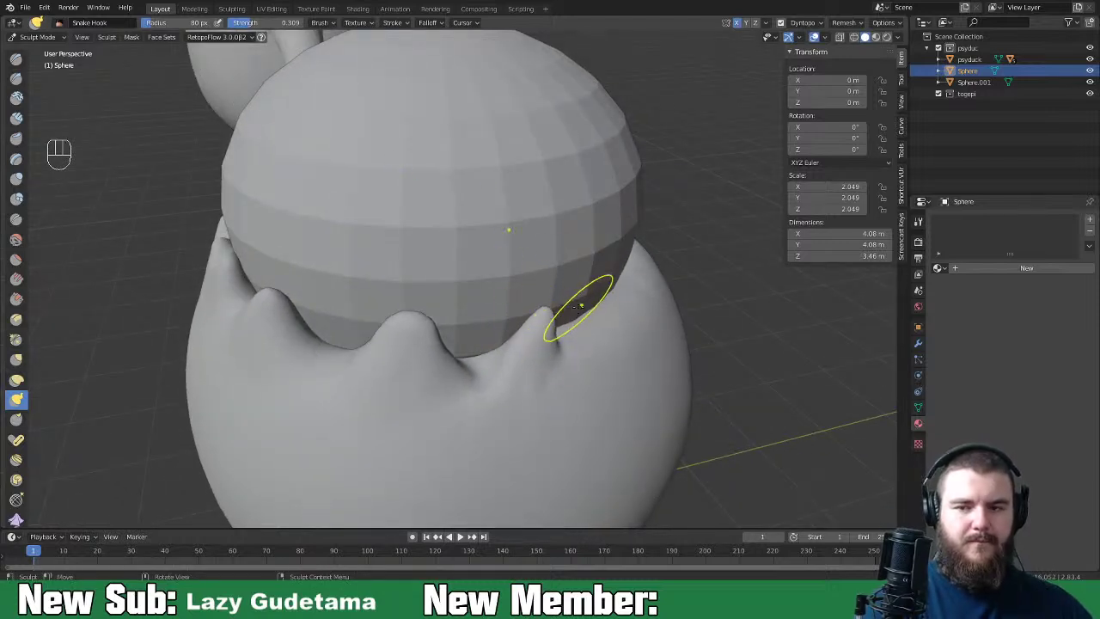
mouse_move(582, 312)
middle_down()
mouse_move(541, 335)
mouse_move(541, 321)
mouse_move(567, 322)
mouse_move(515, 344)
mouse_move(447, 336)
middle_up()
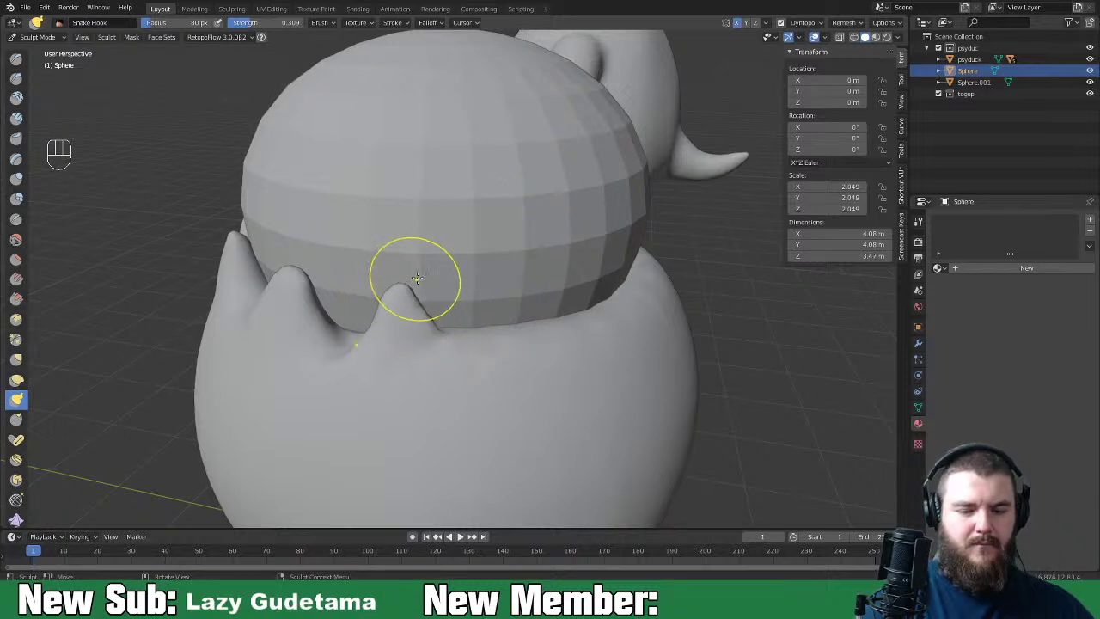
mouse_move(401, 288)
middle_down()
mouse_move(444, 292)
mouse_move(532, 258)
middle_up()
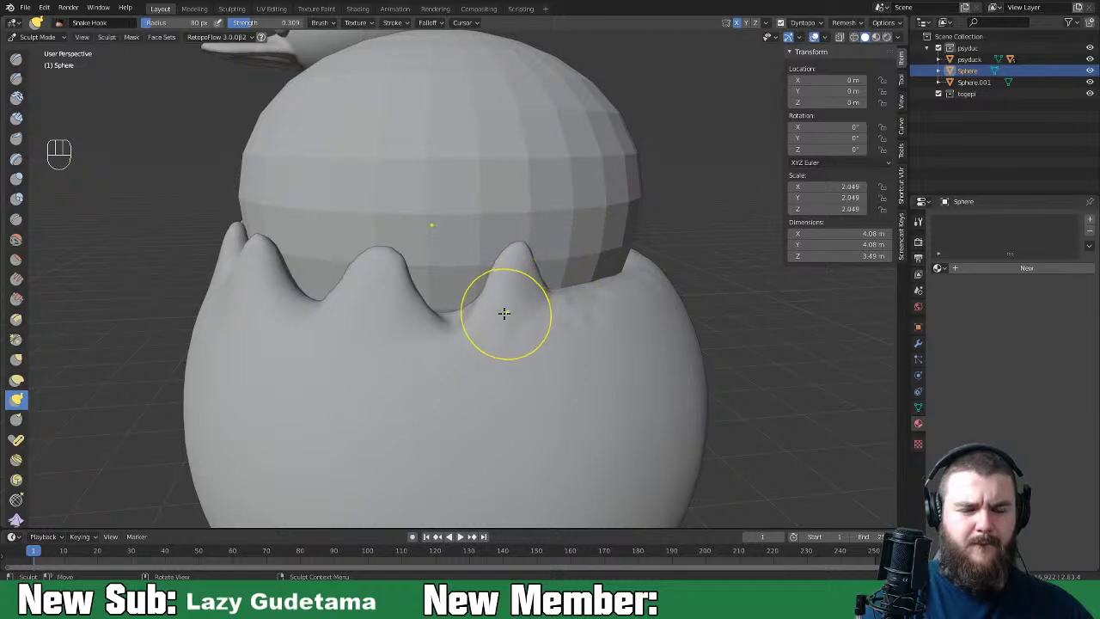
Step: Smooth the slopes of the new spike and the neighboring side spike on the eggshell rim
shift+drag(469, 304, 503, 251)
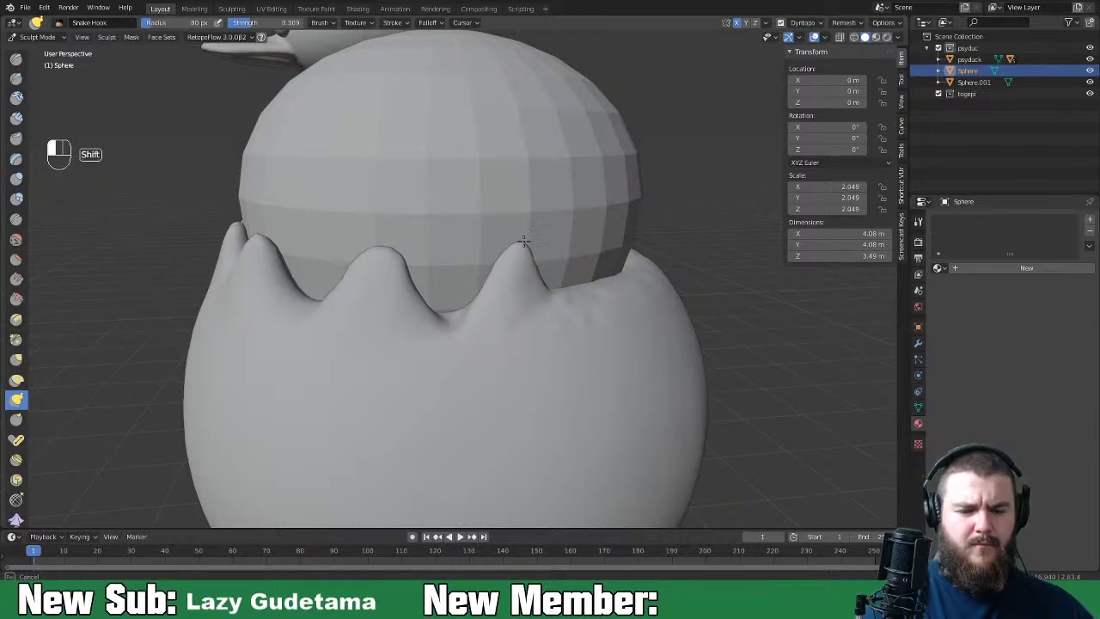
shift+drag(540, 283, 552, 294)
shift+drag(394, 258, 412, 283)
mouse_move(412, 283)
middle_down()
mouse_move(455, 286)
mouse_move(447, 290)
middle_up()
shift+drag(447, 289, 440, 292)
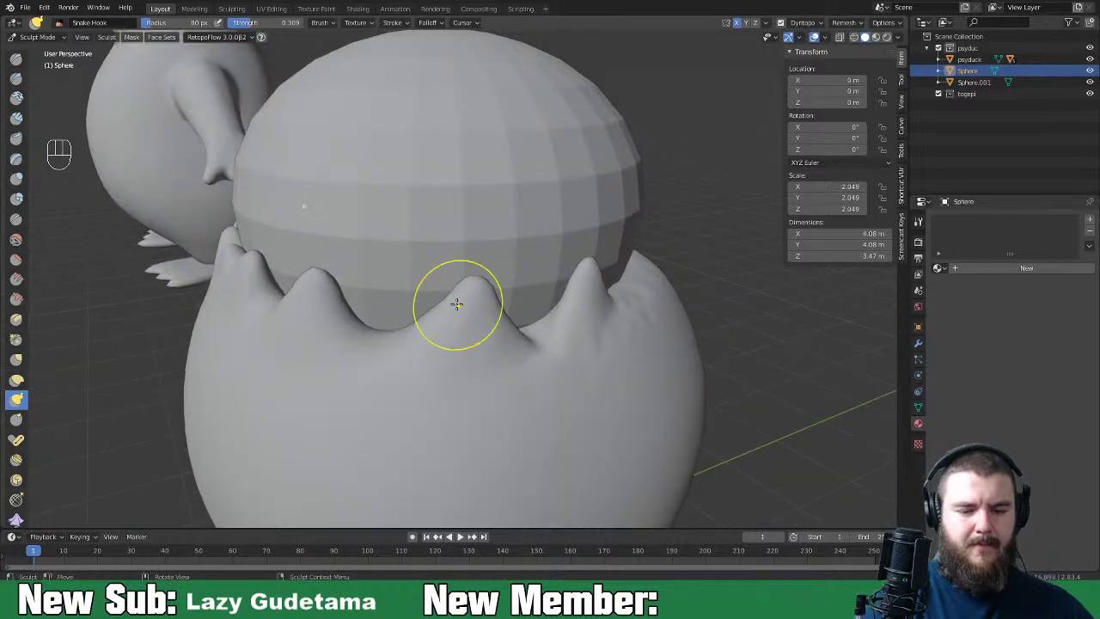
Step: Pull up and shape another spike farther toward the back of the eggshell rim
mouse_move(558, 280)
middle_down()
mouse_move(602, 278)
mouse_move(570, 292)
middle_up()
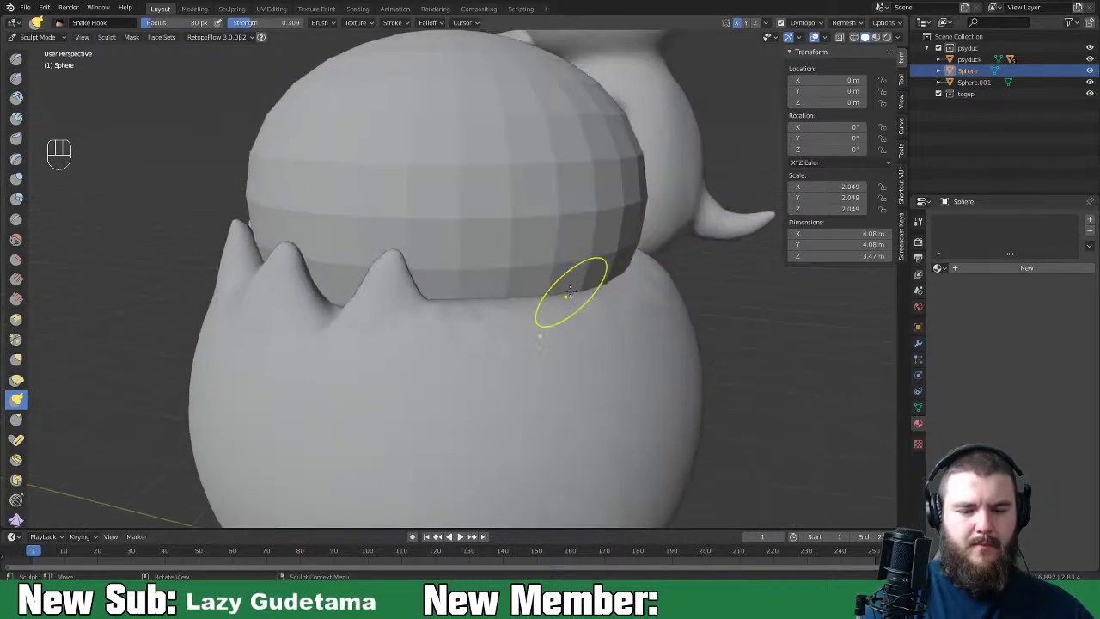
middle_drag(445, 297, 437, 295)
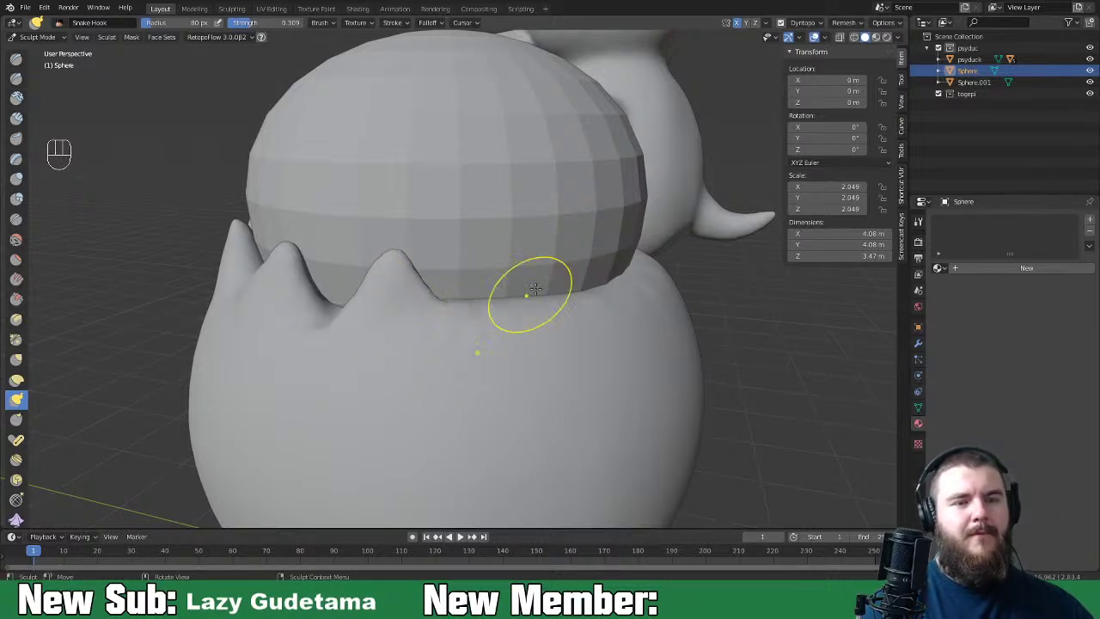
mouse_move(555, 299)
middle_down()
mouse_move(553, 346)
mouse_move(495, 338)
middle_up()
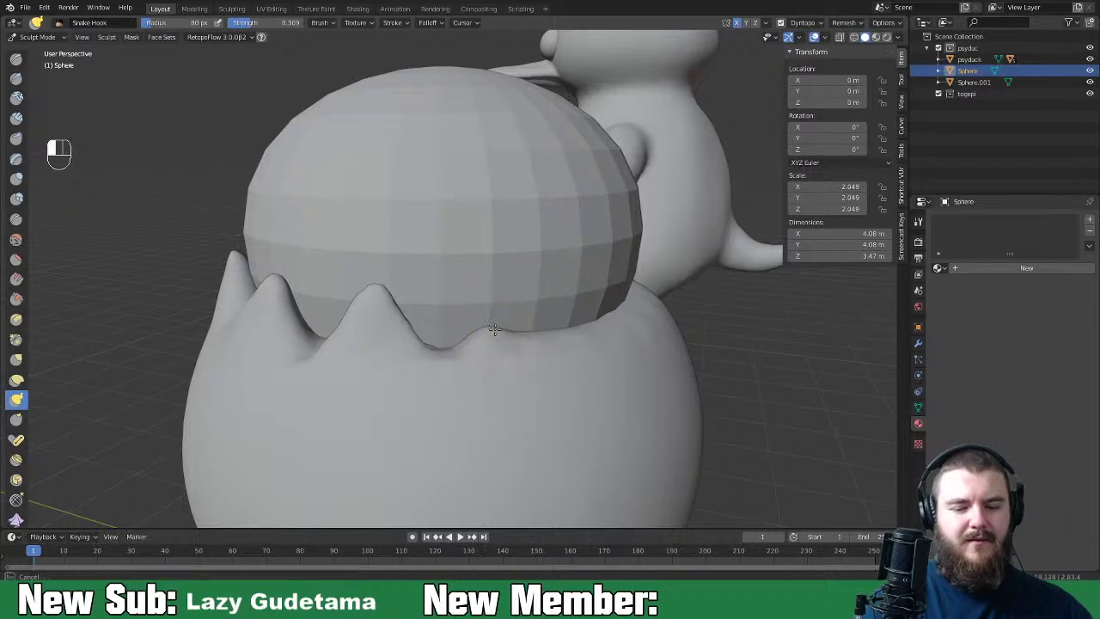
middle_drag(518, 301, 412, 326)
mouse_move(413, 326)
mouse_down()
mouse_move(443, 326)
mouse_move(421, 338)
mouse_move(432, 328)
mouse_move(421, 320)
mouse_move(421, 294)
mouse_move(444, 322)
mouse_up()
mouse_move(444, 321)
middle_down()
mouse_move(648, 294)
mouse_move(613, 294)
middle_up()
mouse_move(614, 294)
mouse_down()
mouse_move(622, 308)
mouse_move(621, 287)
mouse_up()
mouse_move(622, 287)
middle_down()
mouse_move(581, 312)
mouse_move(536, 307)
middle_up()
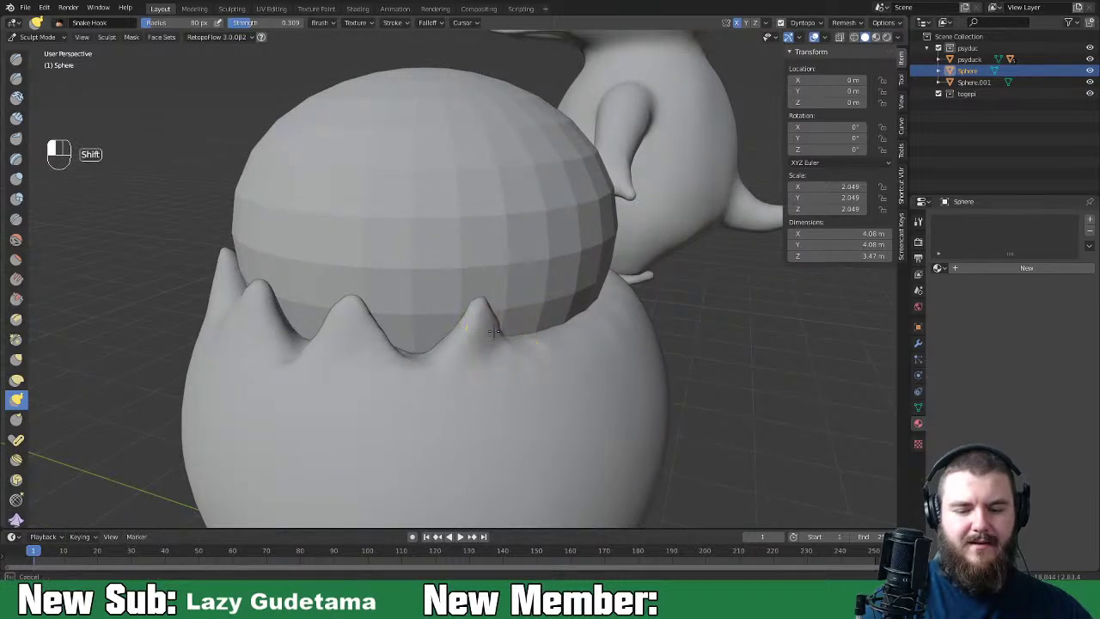
Step: Thicken the rim between the spikes with the Inflate/Deflate brush and turn off smooth shading in the Dyntopo settings
mouse_move(514, 343)
middle_down()
mouse_move(332, 354)
mouse_move(378, 378)
middle_up()
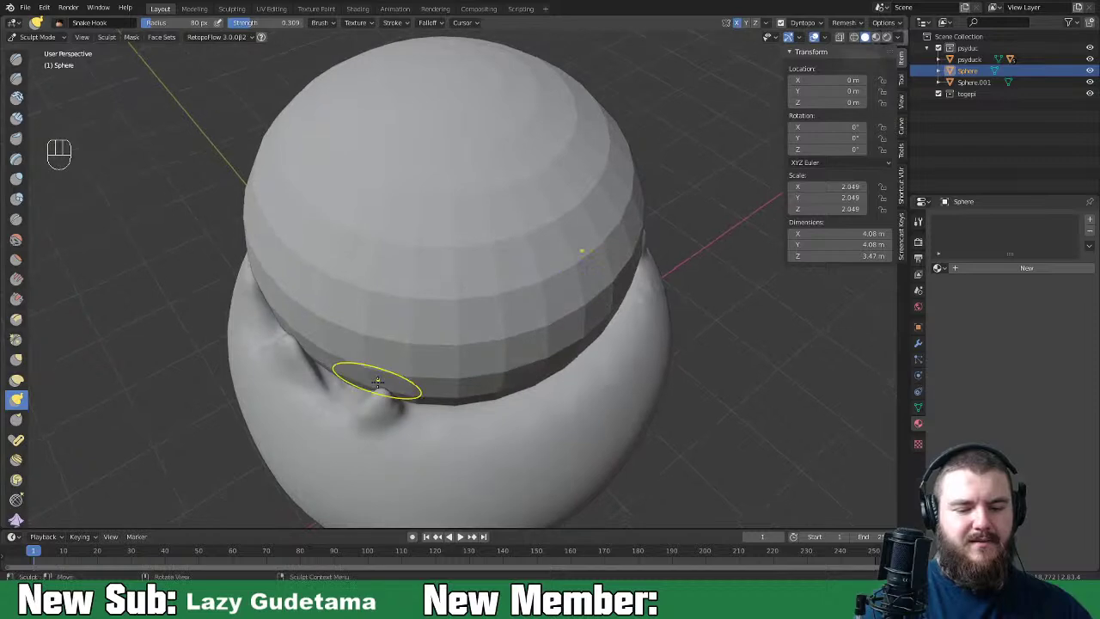
middle_drag(407, 342, 493, 315)
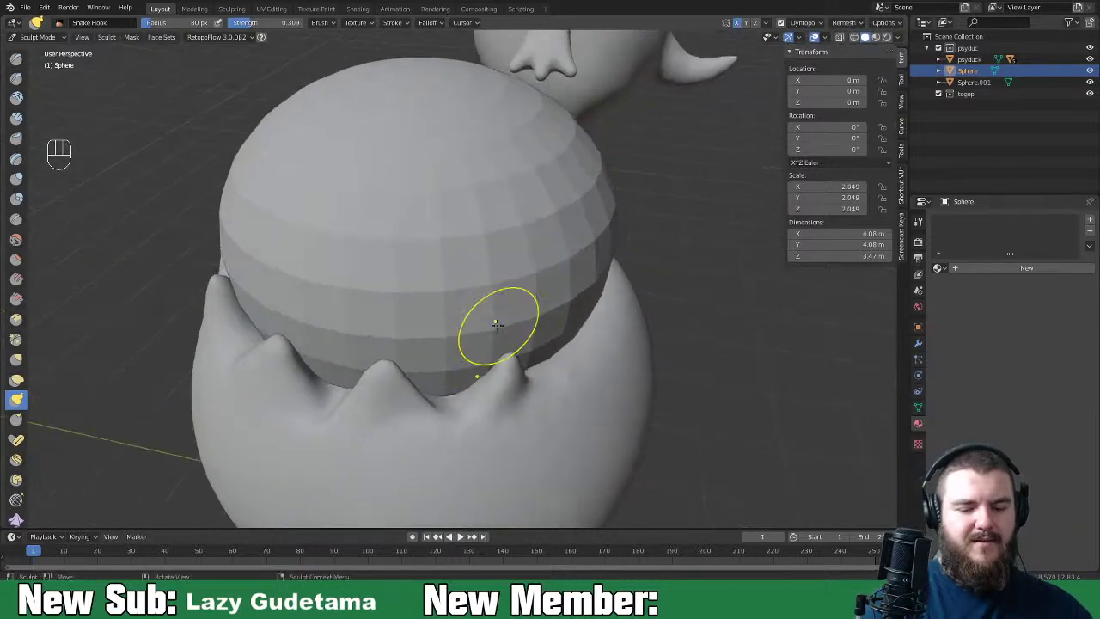
key(i)
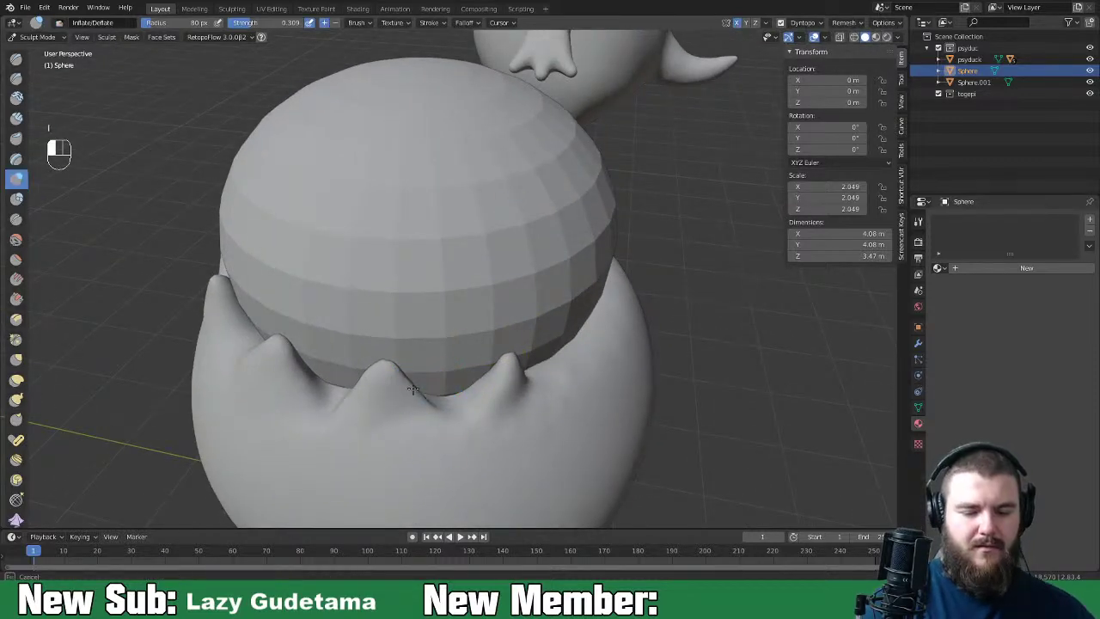
drag(423, 403, 416, 403)
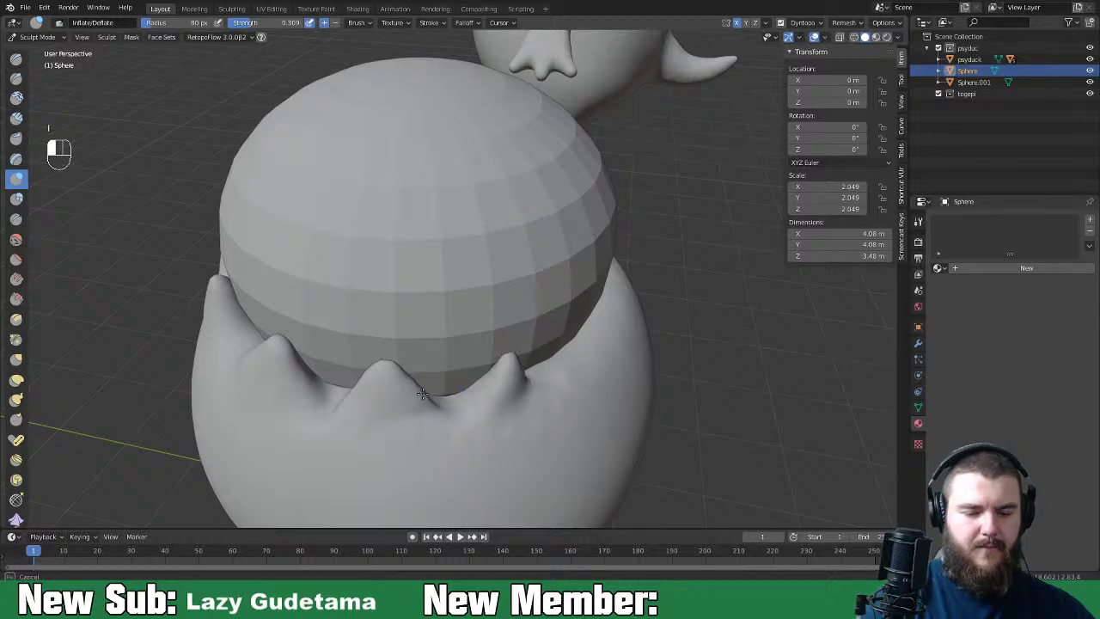
click(814, 25)
click(866, 84)
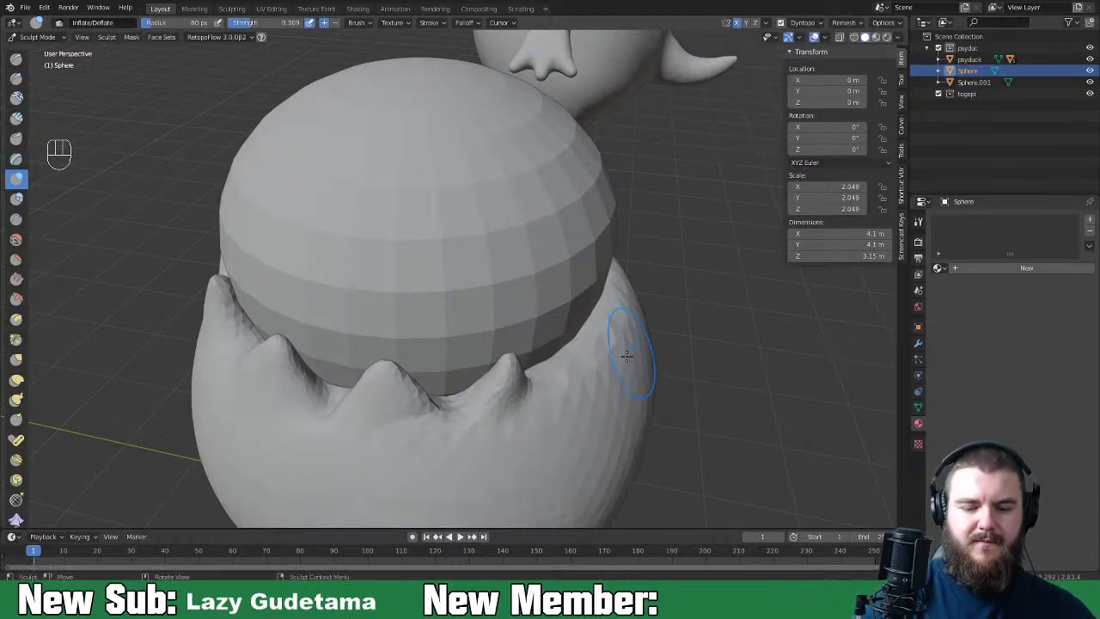
Step: Set the Inflate/Deflate radius to 60 px and fill out the thin areas between the eggshell spikes
mouse_move(506, 395)
middle_down()
mouse_move(405, 400)
mouse_move(454, 368)
middle_up()
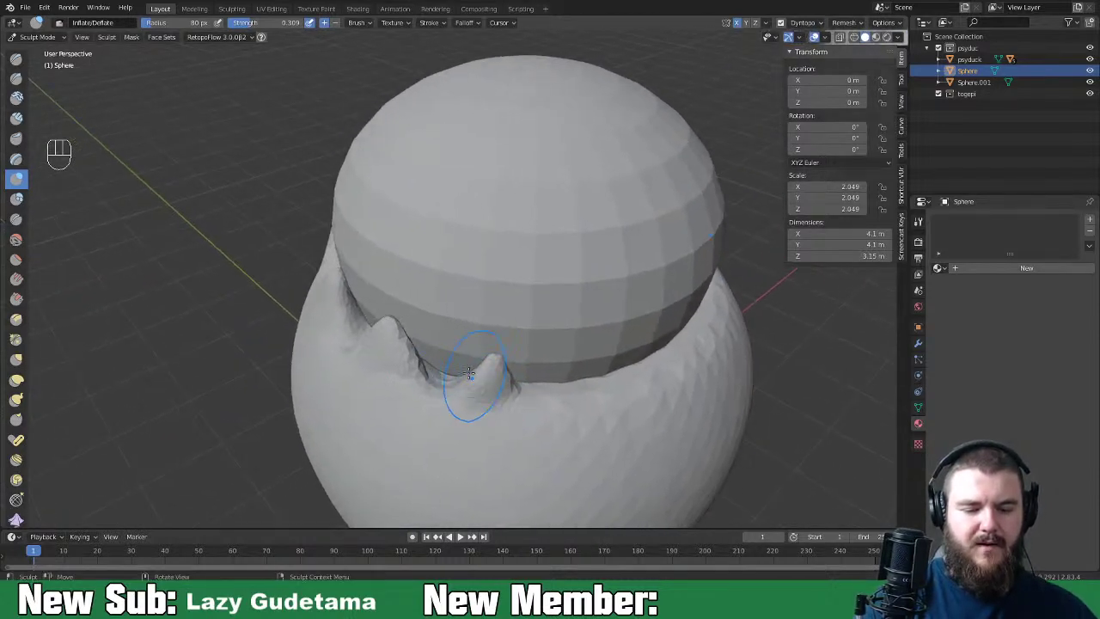
key(f)
click(398, 397)
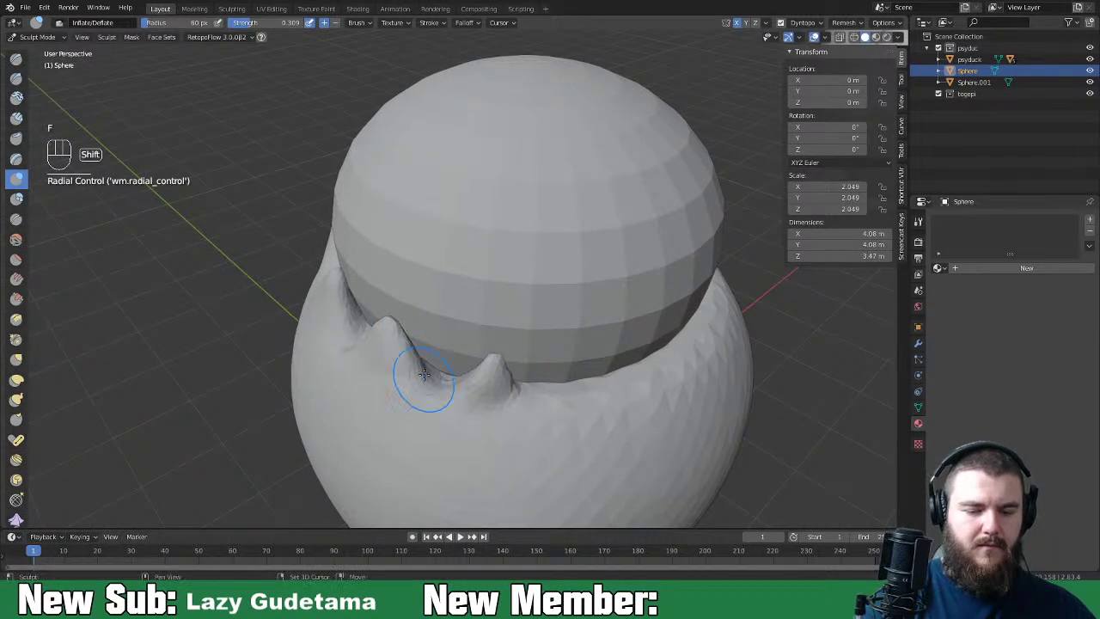
mouse_move(525, 369)
middle_down()
mouse_move(433, 363)
mouse_move(420, 389)
mouse_move(384, 385)
mouse_move(451, 306)
middle_up()
middle_drag(585, 303, 685, 307)
middle_drag(455, 367, 476, 359)
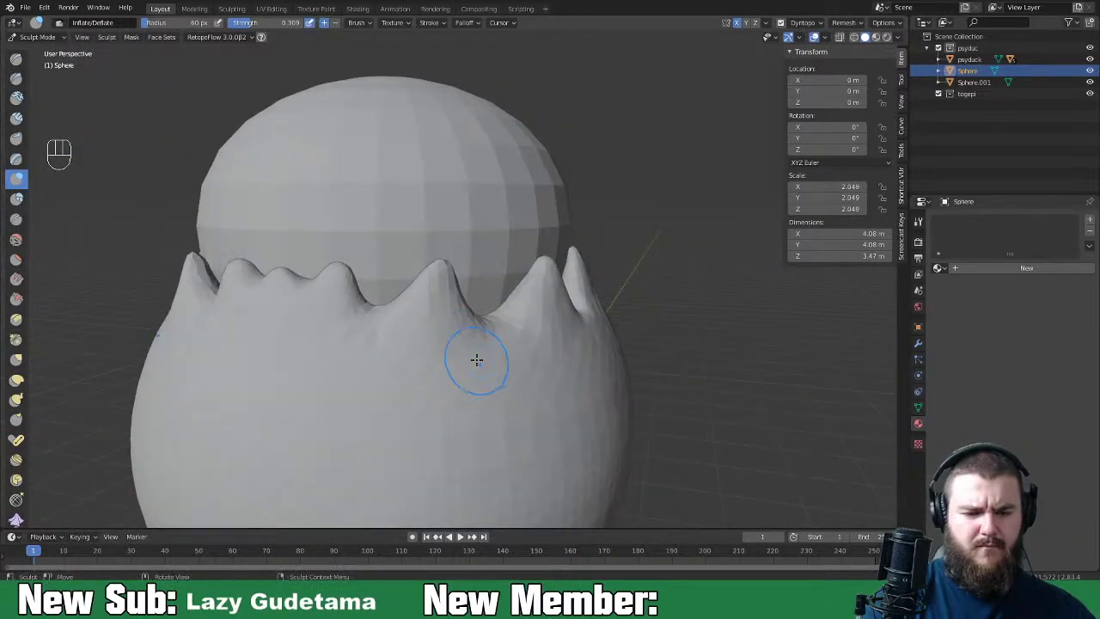
Step: Switch to the Grab brush at a 91 px radius, adjust the spikes along the rim, and save the file
mouse_move(401, 318)
middle_down()
mouse_move(476, 321)
mouse_move(450, 331)
mouse_move(607, 324)
mouse_move(570, 317)
mouse_move(601, 307)
mouse_move(562, 339)
mouse_move(559, 290)
mouse_move(532, 305)
mouse_move(593, 311)
middle_up()
key(g)
key(f)
click(507, 327)
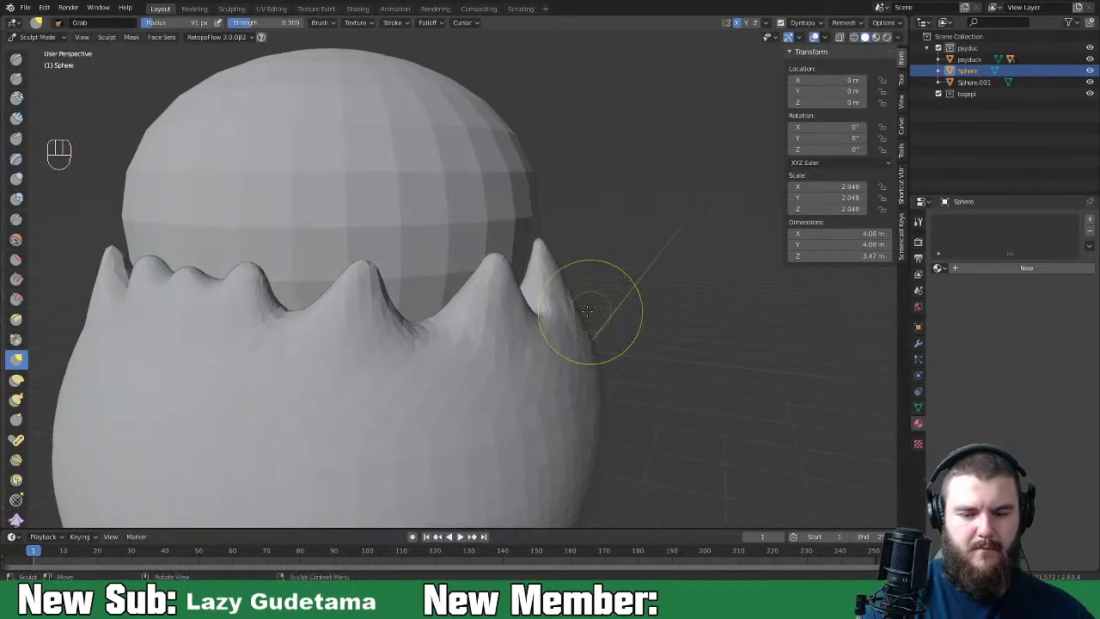
middle_drag(512, 333, 645, 282)
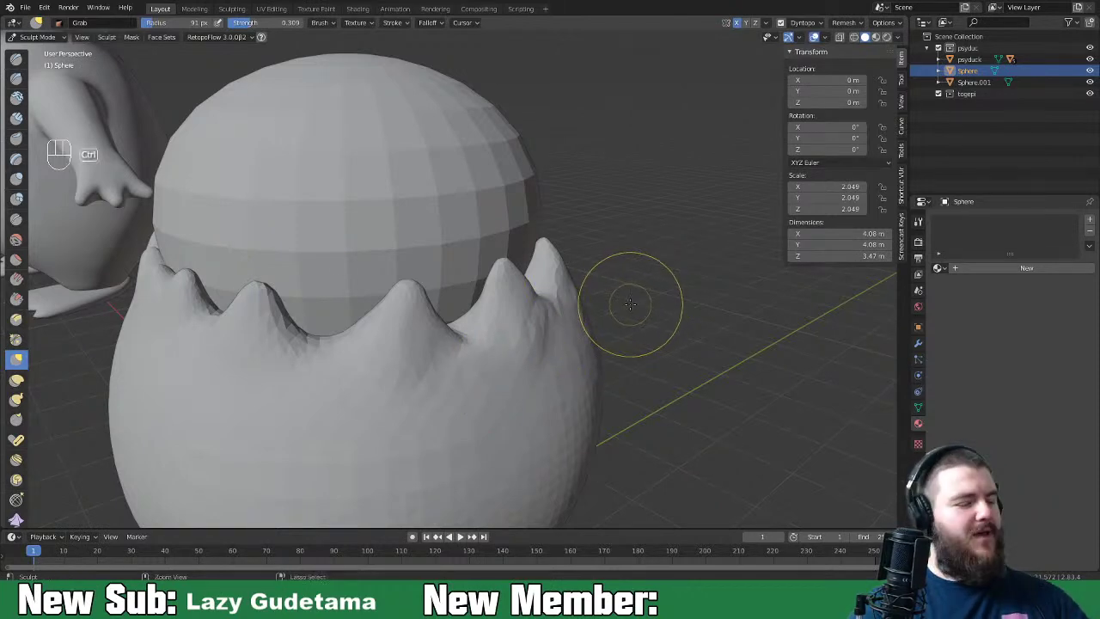
key(ctrl+s)
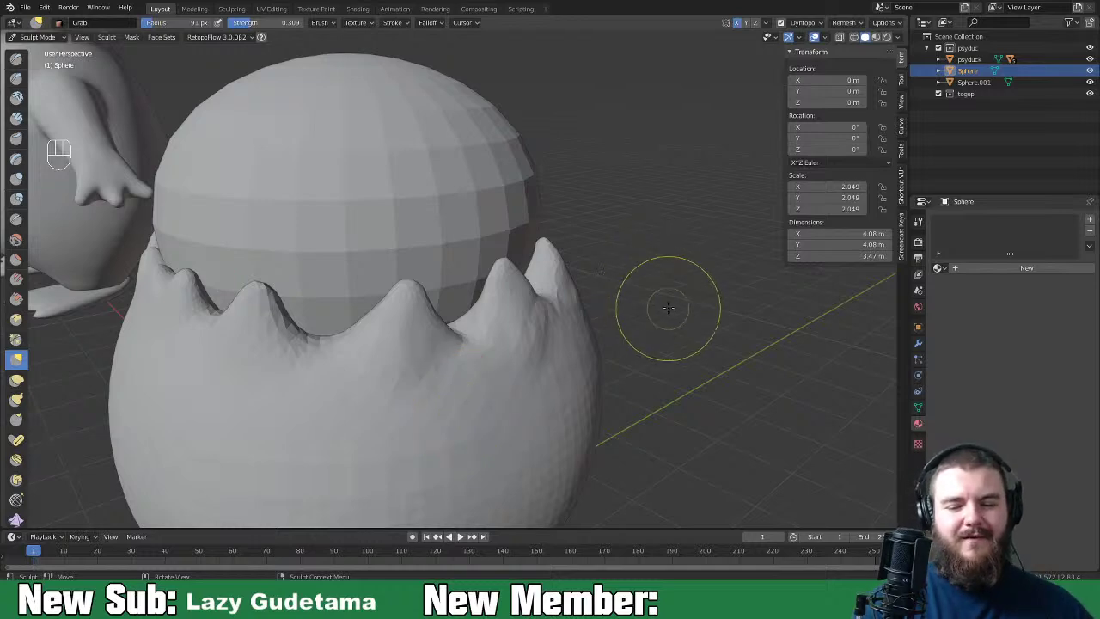
Step: Refine the outer side spike of the eggshell rim with the Grab brush
middle_drag(690, 345, 624, 351)
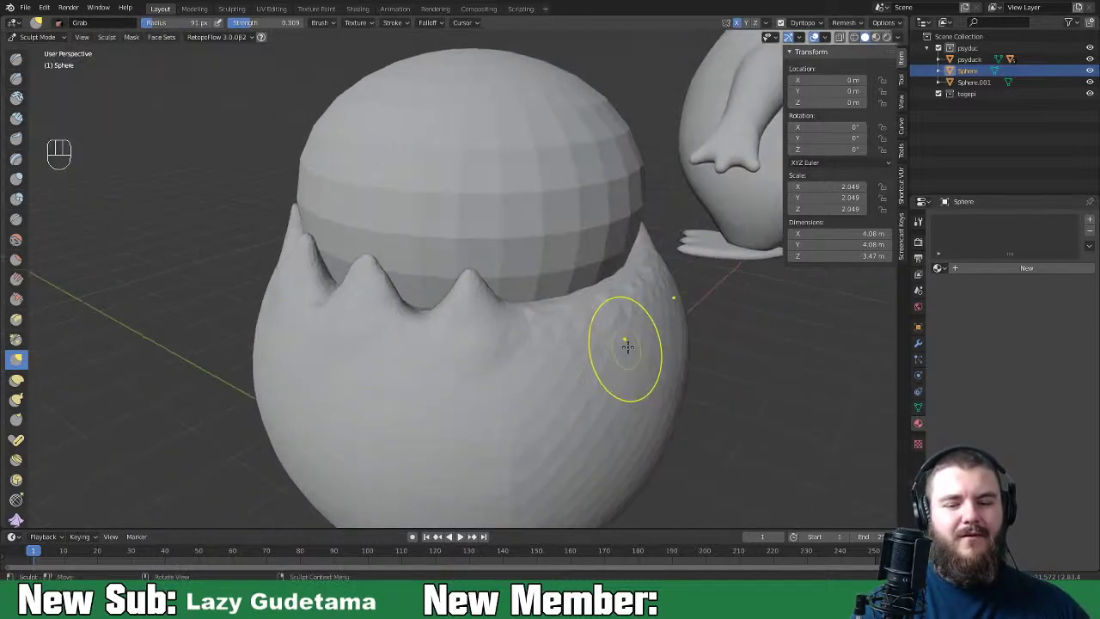
middle_drag(491, 295, 643, 278)
drag(555, 258, 577, 307)
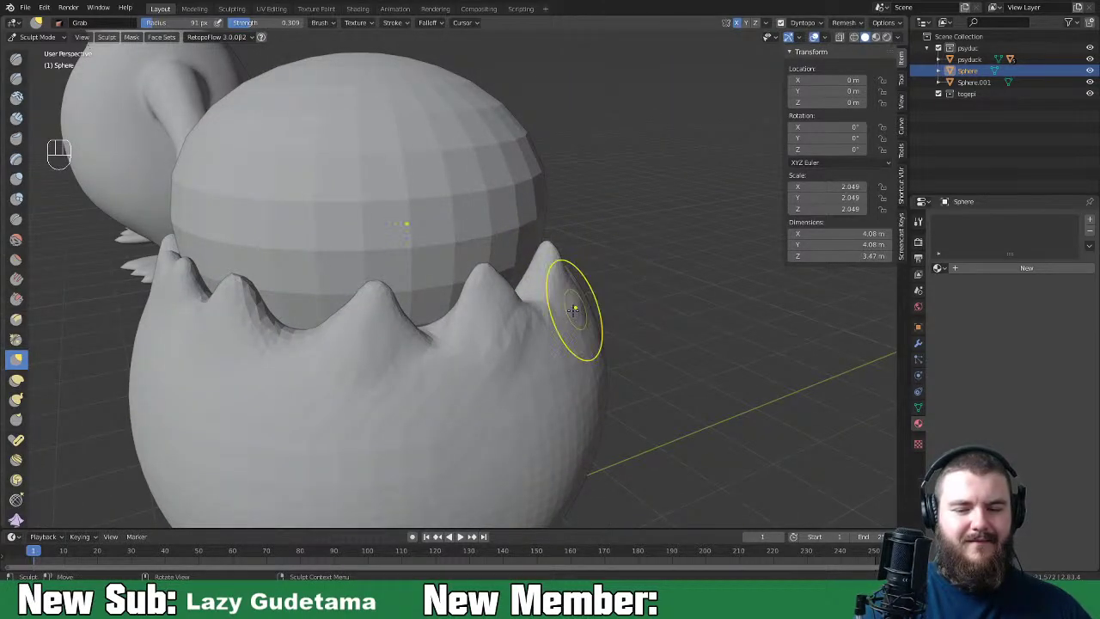
Step: Switch to the Snake Hook brush and pull up a mirrored pair of spikes on the flat back rim
middle_drag(576, 307, 520, 338)
middle_drag(604, 328, 571, 319)
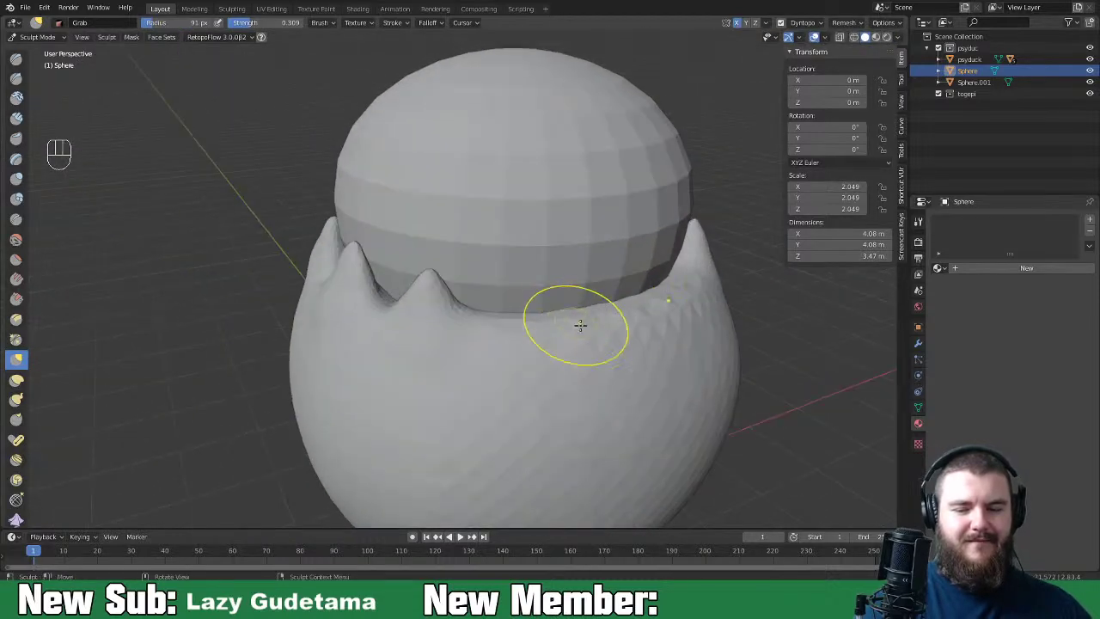
key(k)
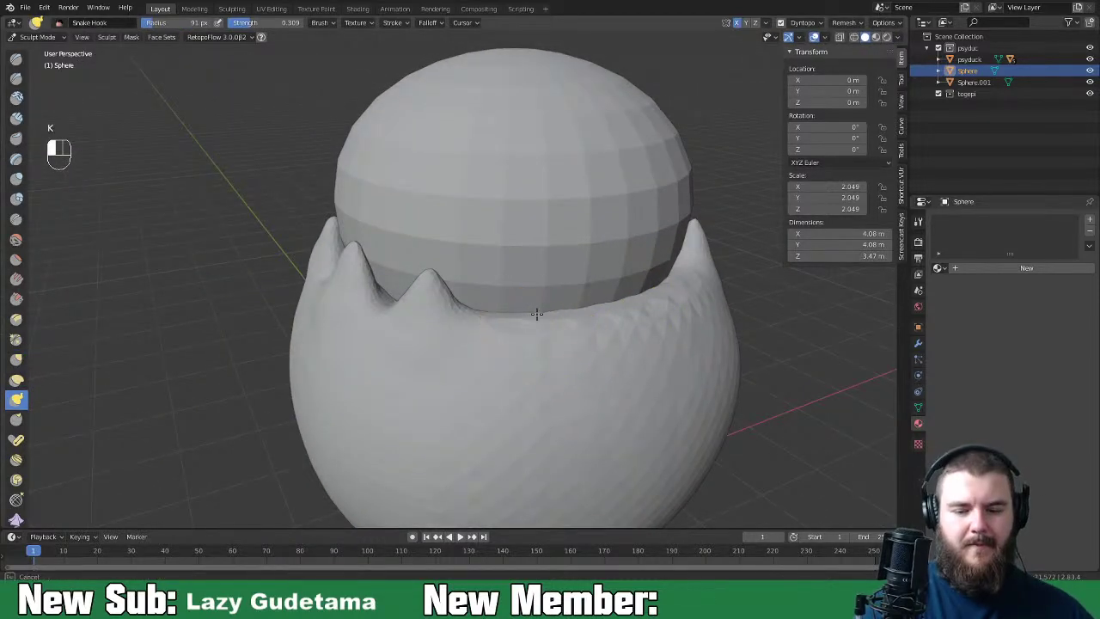
drag(533, 322, 550, 272)
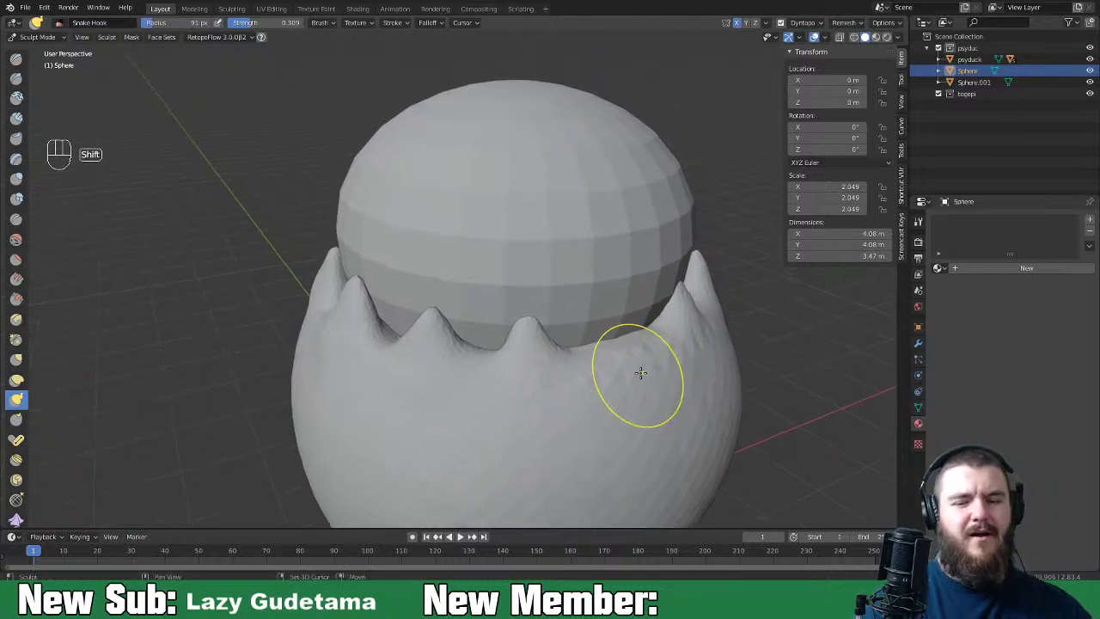
Step: Pull up a center spike in the remaining gap at the back of the eggshell rim and shape its neighbors
middle_drag(636, 370, 620, 335)
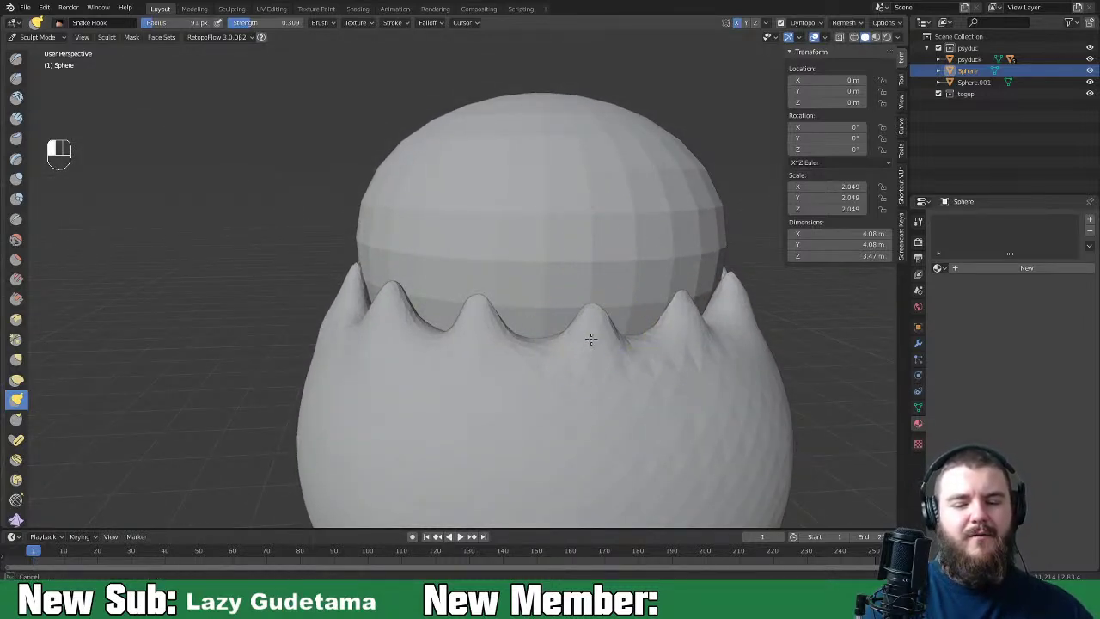
middle_drag(548, 335, 547, 336)
middle_drag(515, 371, 542, 344)
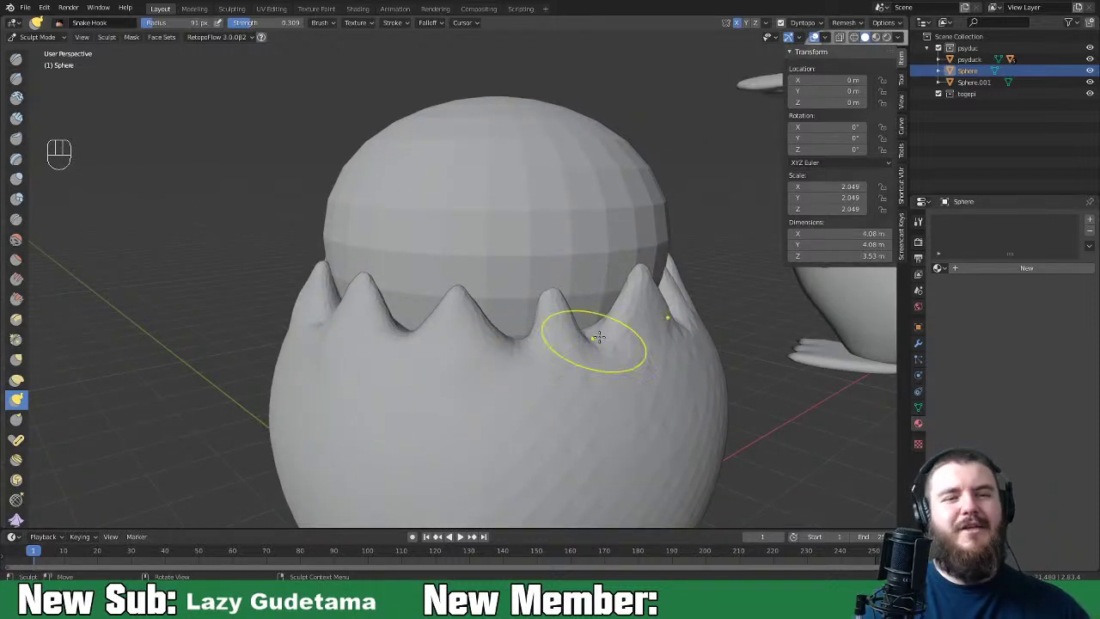
middle_drag(534, 374, 484, 341)
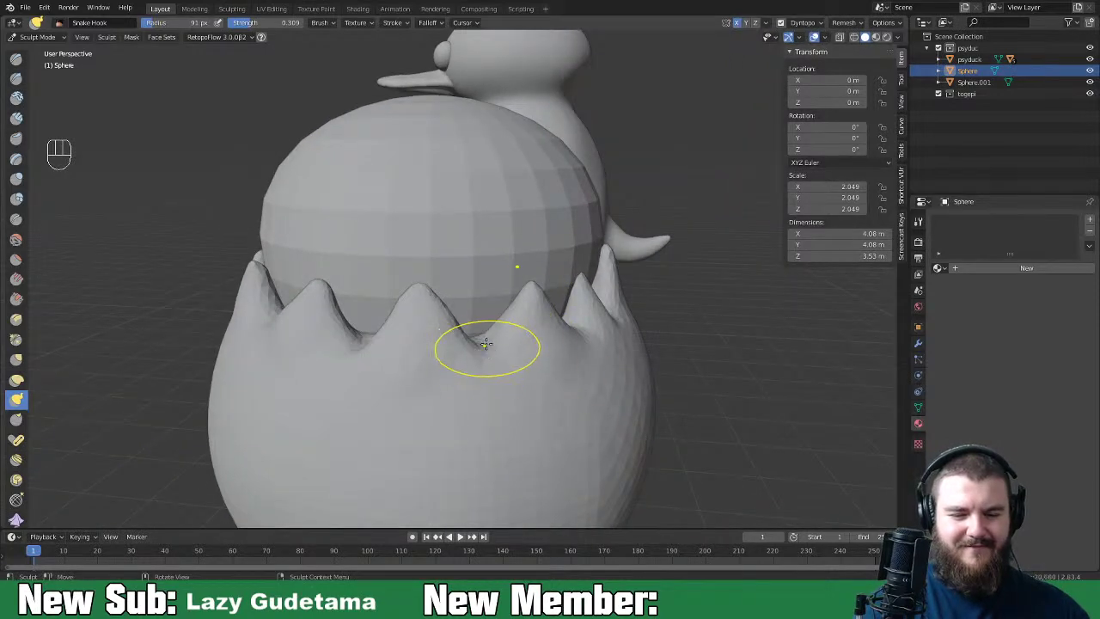
middle_drag(632, 335, 558, 369)
shift+middle_drag(400, 355, 400, 359)
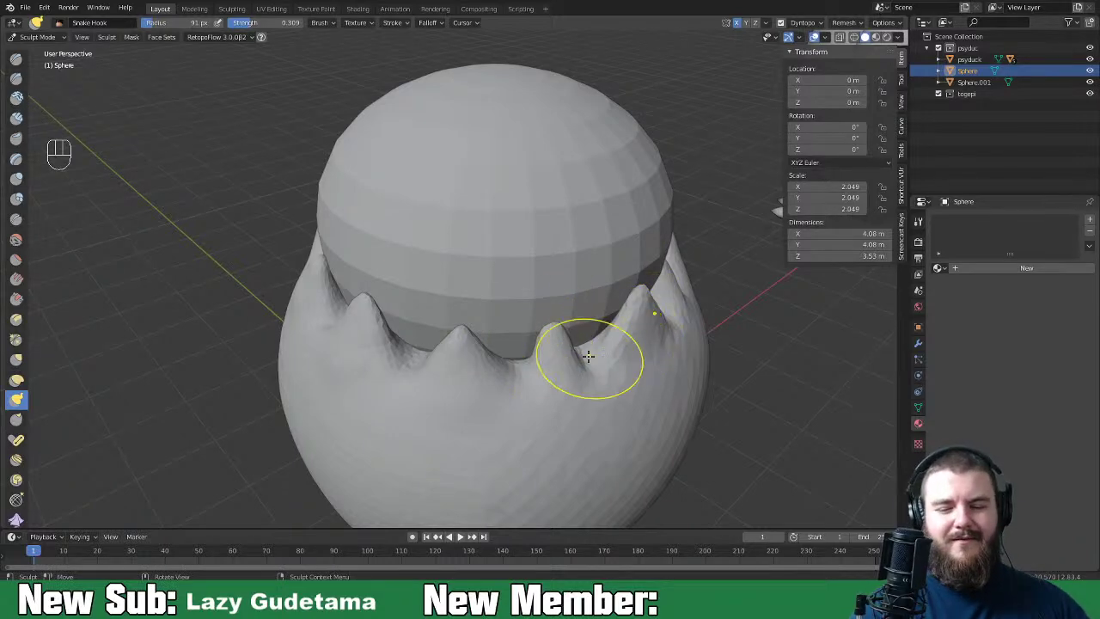
Step: Switch to the Grab brush at a 99 px radius and adjust the spikes along the back and side rim
middle_drag(592, 354, 565, 335)
key(g)
key(f)
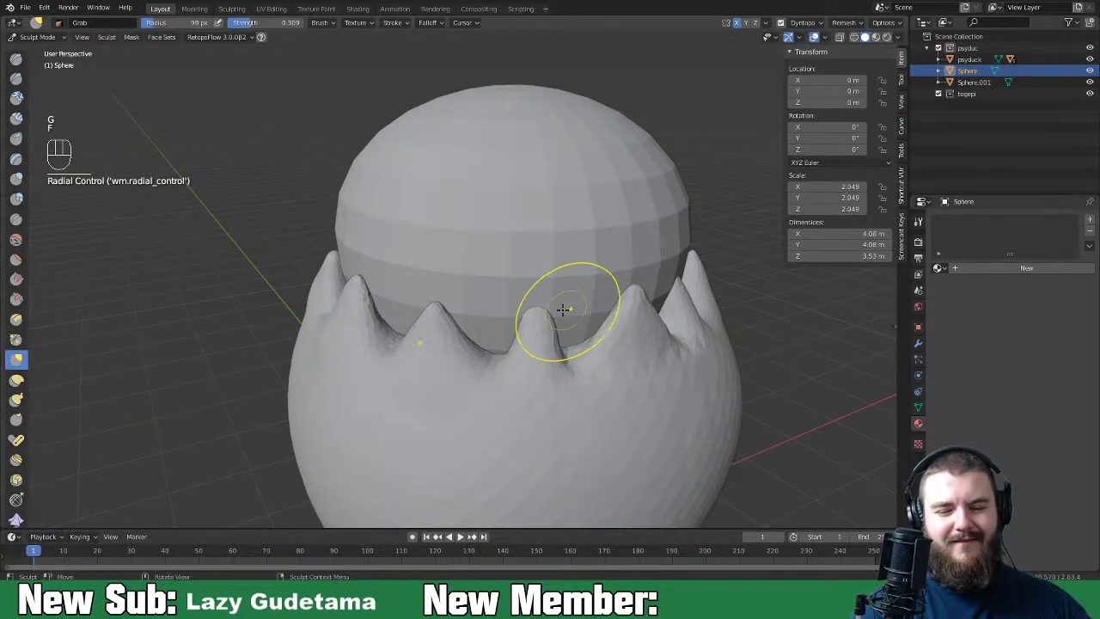
mouse_move(559, 364)
middle_down()
mouse_move(581, 295)
mouse_move(619, 303)
mouse_move(582, 279)
mouse_move(695, 282)
middle_up()
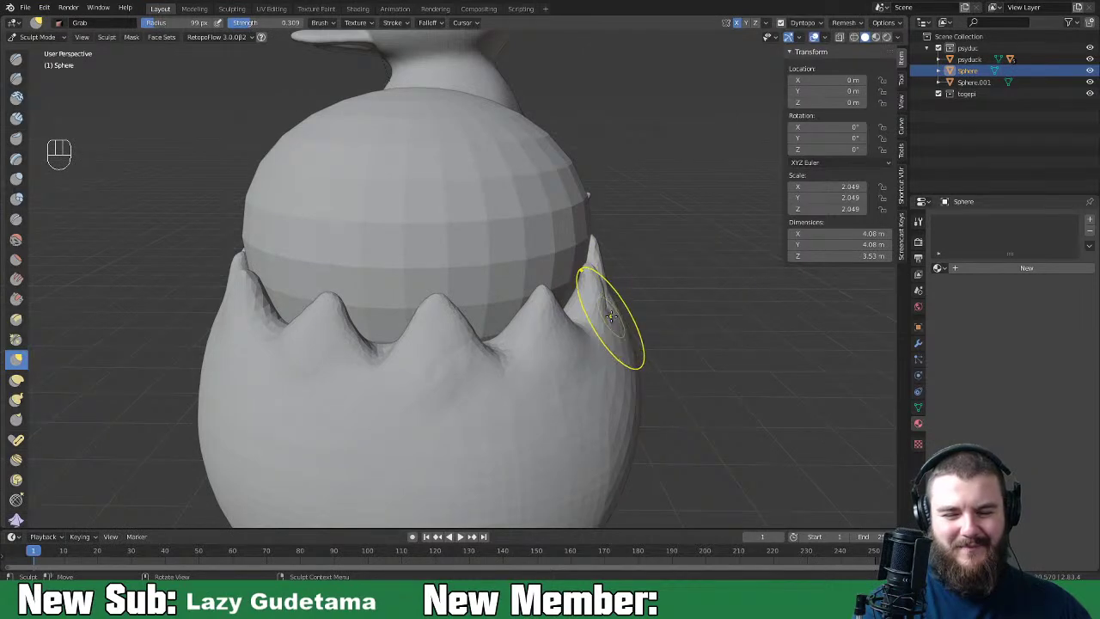
mouse_move(642, 328)
middle_down()
mouse_move(687, 327)
mouse_move(645, 332)
mouse_move(682, 324)
mouse_move(671, 327)
middle_up()
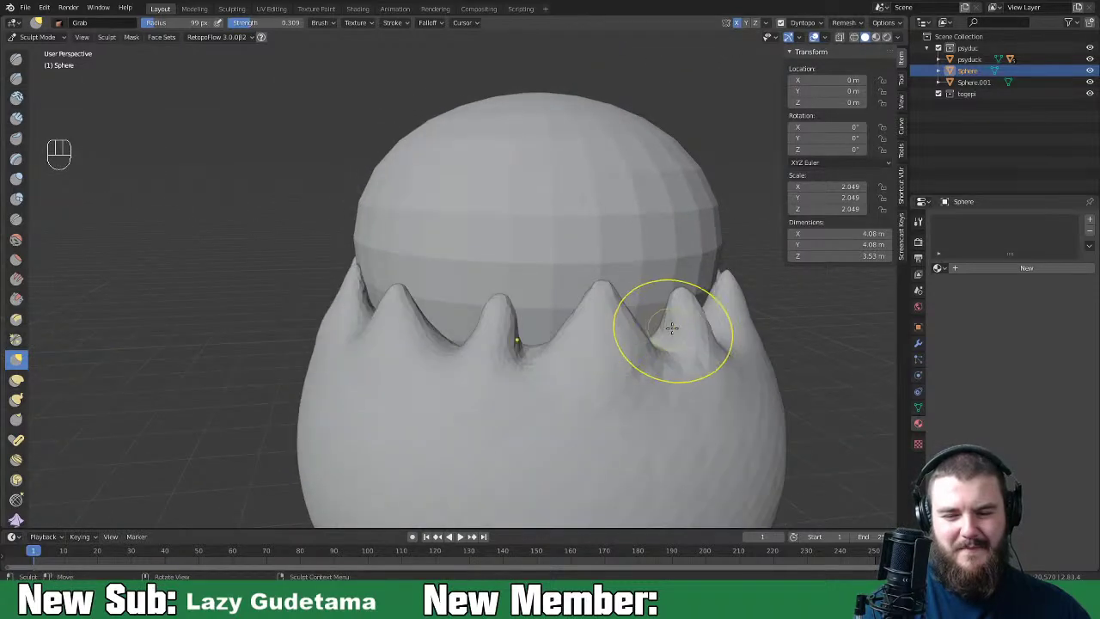
middle_drag(601, 326, 712, 299)
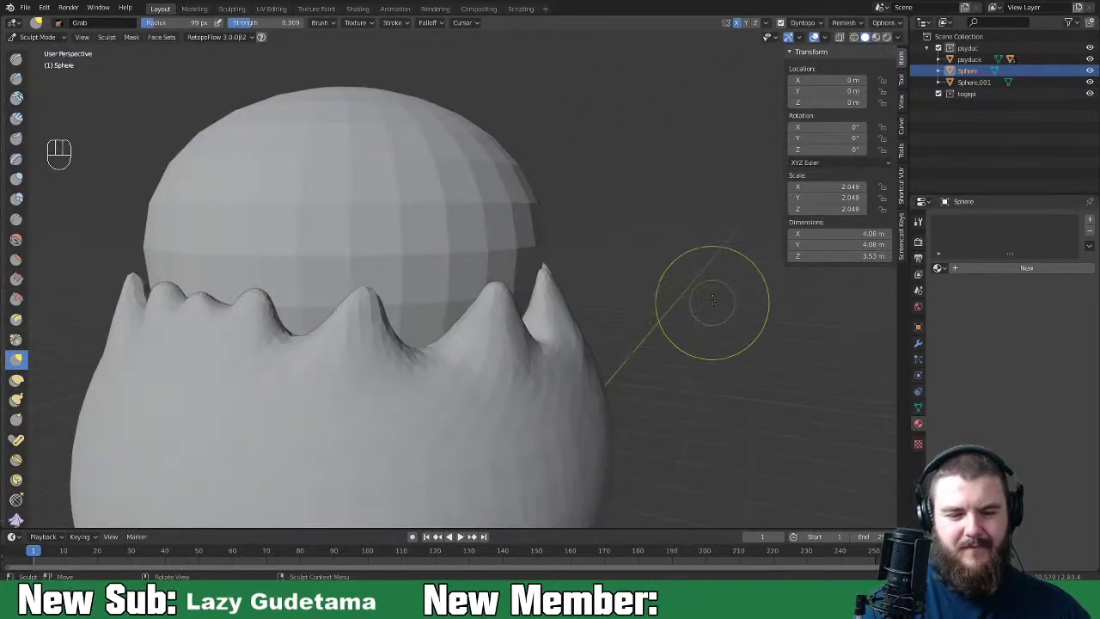
Step: Examine the spike ring around the eggshell rim from several sides and from a distance
scroll(602, 335, down, 5)
mouse_move(489, 363)
middle_down()
mouse_move(515, 393)
mouse_move(640, 391)
mouse_move(609, 395)
middle_up()
scroll(609, 396, up, 2)
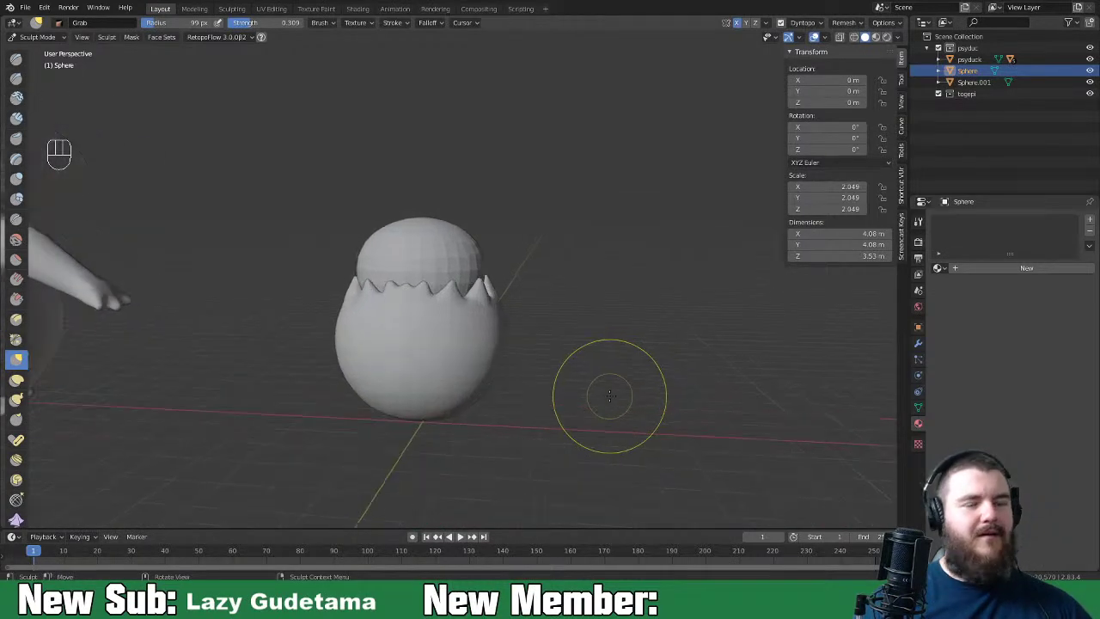
scroll(606, 396, up, 1)
scroll(577, 402, up, 1)
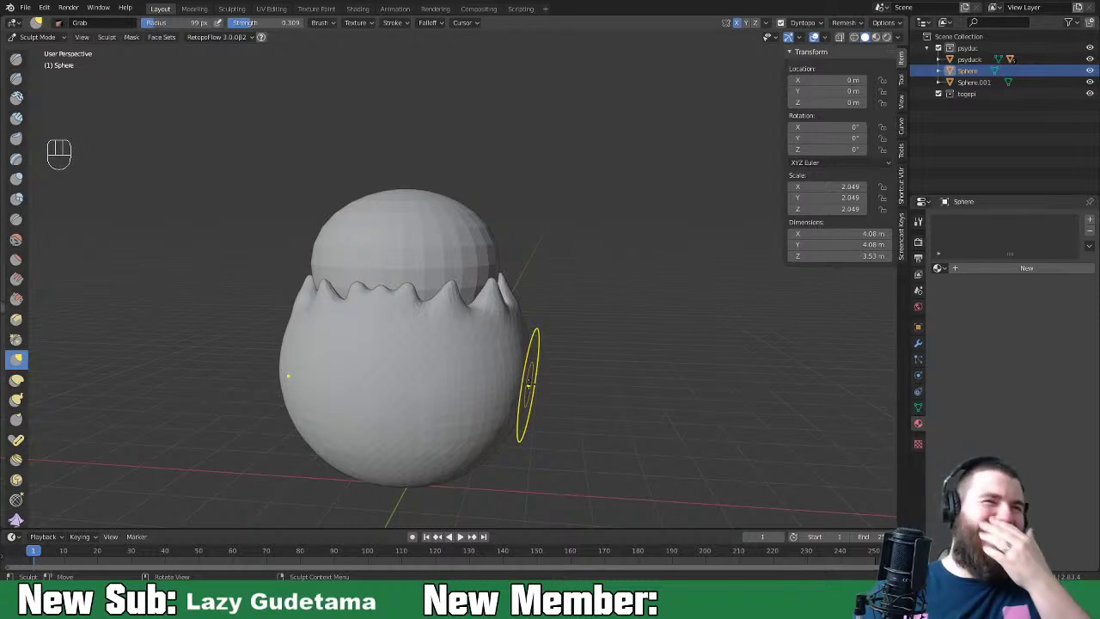
scroll(670, 257, up, 2)
mouse_move(690, 298)
middle_down()
mouse_move(658, 307)
mouse_move(454, 289)
middle_up()
mouse_move(489, 325)
middle_down()
mouse_move(447, 335)
mouse_move(545, 430)
mouse_move(659, 355)
middle_up()
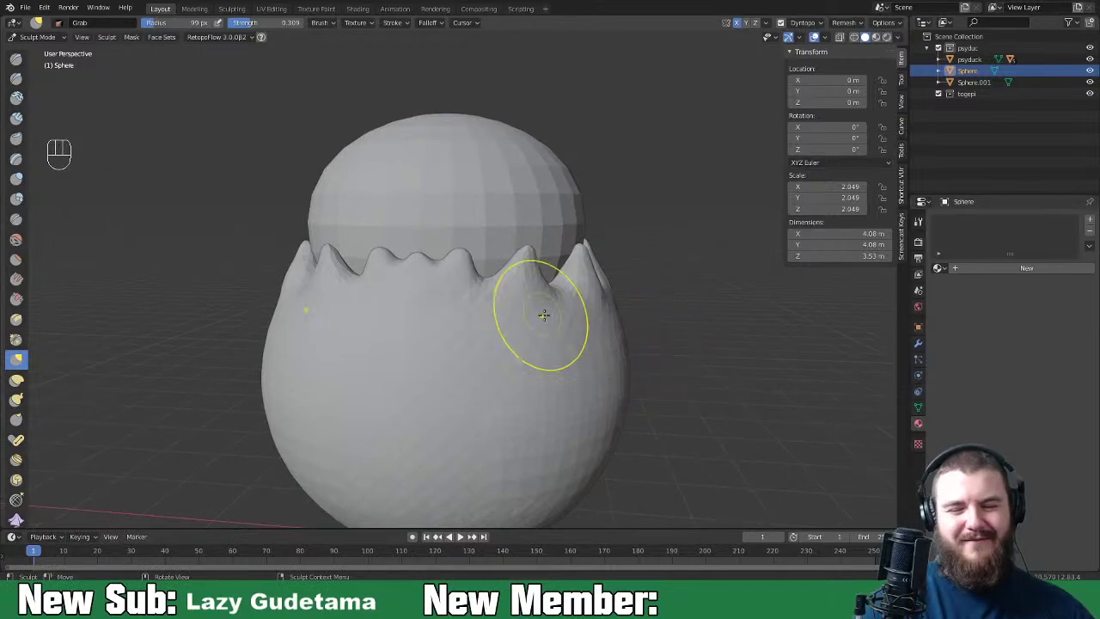
Step: Raise and reshape the front rim spikes of the eggshell with the Grab and Elastic Deform brushes at 99 px
drag(503, 277, 514, 277)
middle_drag(559, 287, 508, 324)
drag(503, 324, 461, 320)
mouse_move(506, 331)
middle_down()
mouse_move(523, 343)
mouse_move(535, 335)
mouse_move(483, 319)
middle_up()
drag(459, 312, 498, 284)
mouse_move(498, 285)
middle_down()
mouse_move(605, 288)
mouse_move(662, 326)
middle_up()
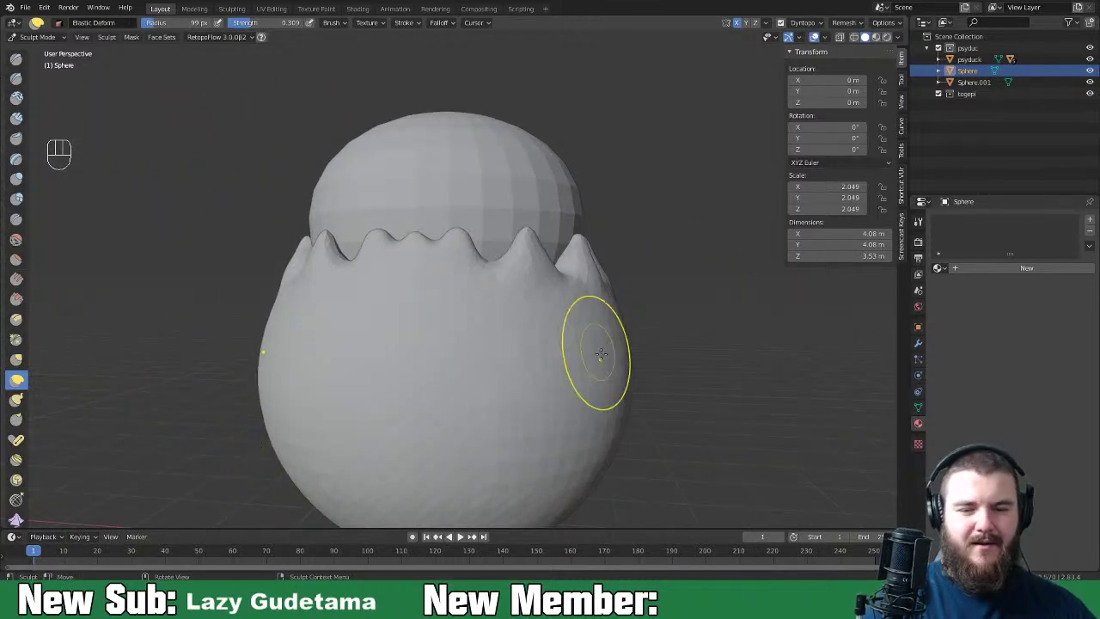
Step: Push up the rounded bottom of the eggshell with the Grab brush at a 276 px radius
middle_drag(597, 348, 628, 270)
key(g)
key(f)
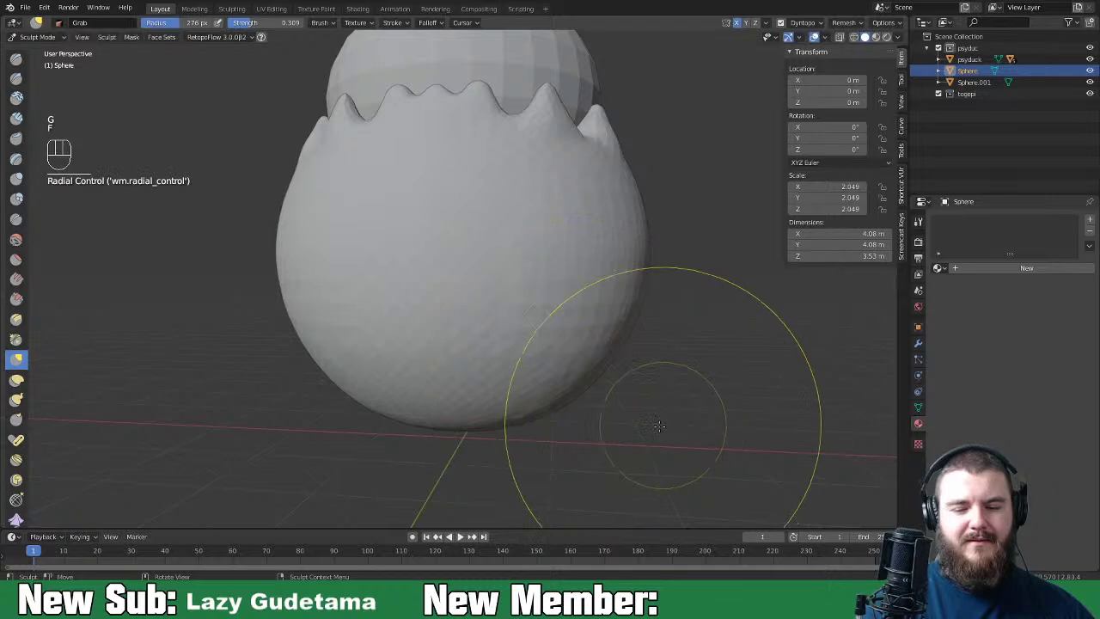
click(593, 412)
middle_drag(593, 413, 585, 432)
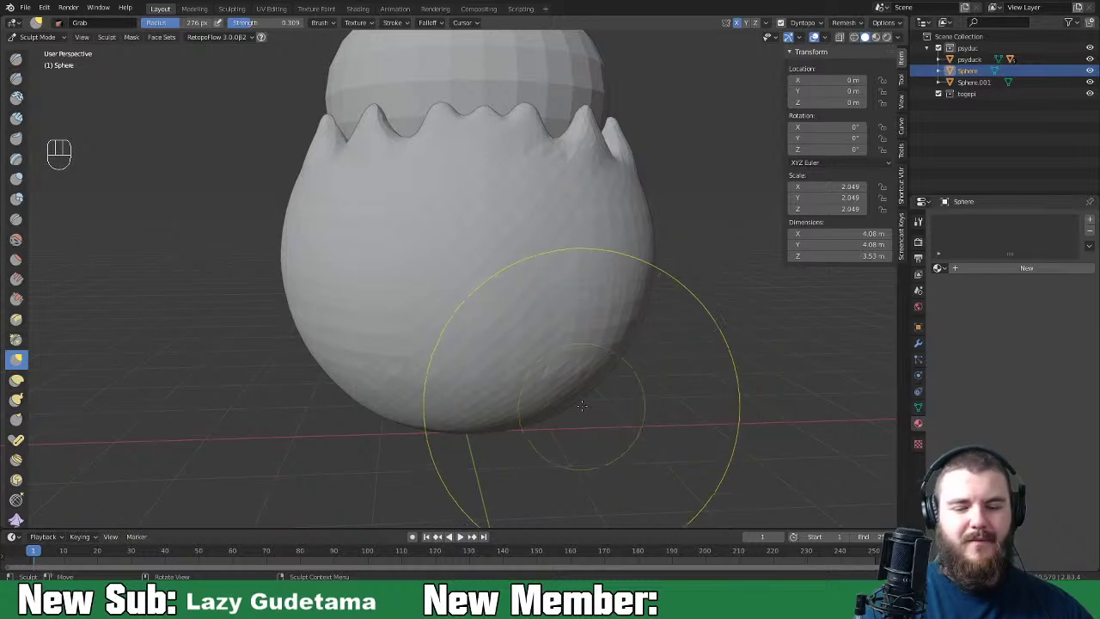
middle_drag(591, 407, 580, 371)
drag(479, 404, 466, 387)
middle_drag(467, 387, 544, 381)
drag(585, 372, 582, 356)
middle_drag(582, 356, 636, 326)
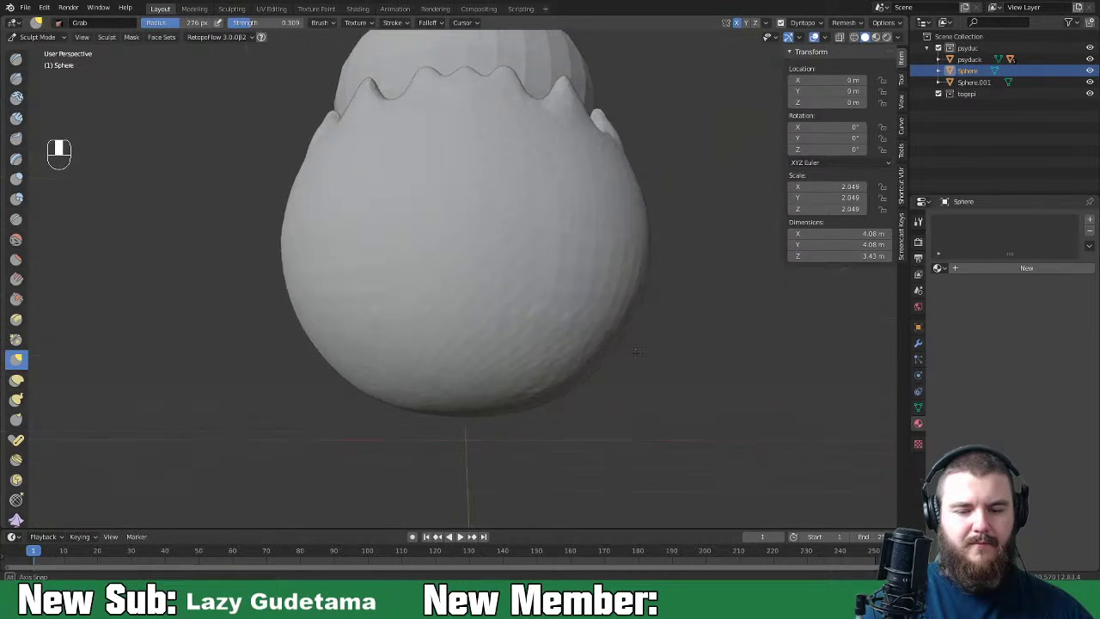
Step: Flatten and round off the eggshell's base with the Elastic Deform brush, reducing its radius to 215 px, and smooth the surface
click(23, 380)
drag(479, 410, 484, 376)
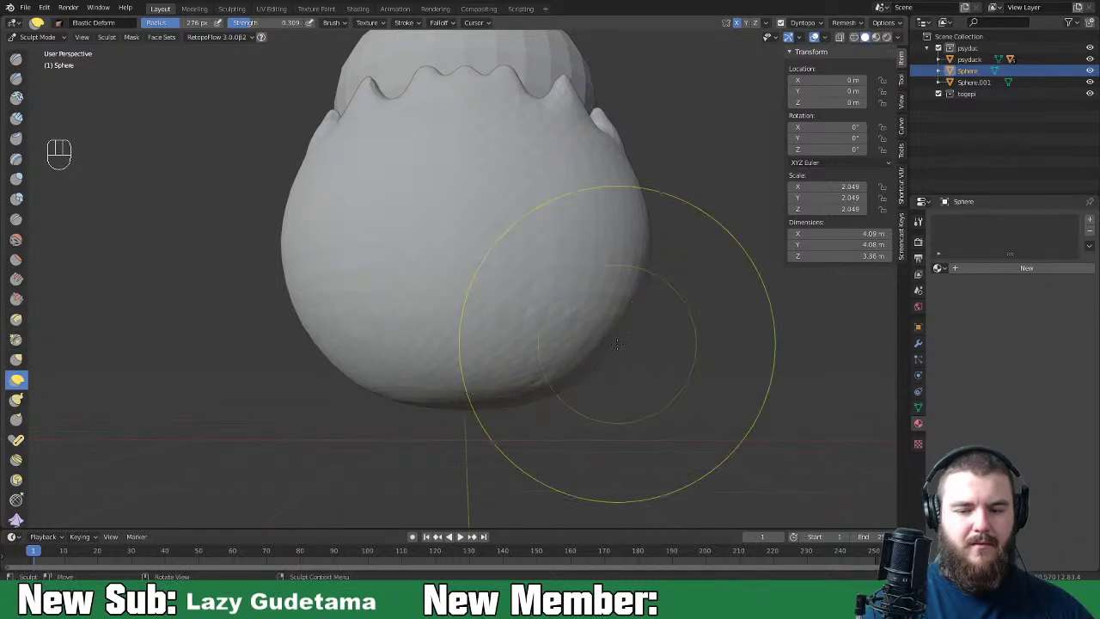
key(f)
click(580, 359)
mouse_move(601, 324)
mouse_down()
mouse_move(584, 376)
mouse_move(568, 381)
mouse_up()
mouse_move(621, 369)
middle_down()
mouse_move(502, 386)
mouse_move(589, 381)
mouse_move(574, 359)
middle_up()
drag(572, 358, 564, 362)
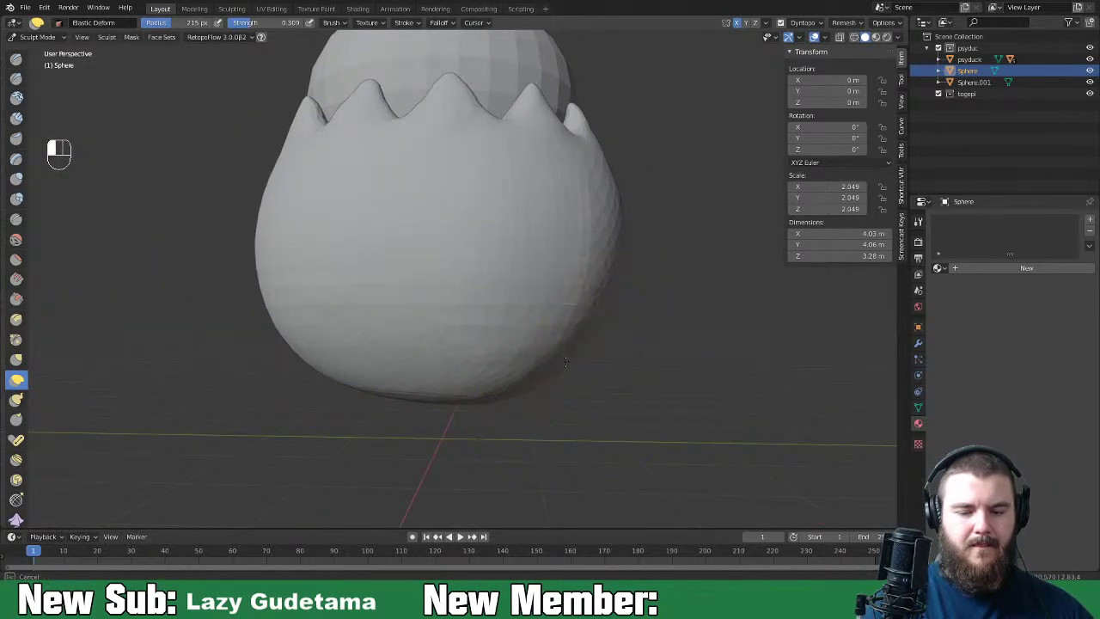
middle_drag(564, 356, 710, 324)
shift+drag(559, 351, 426, 327)
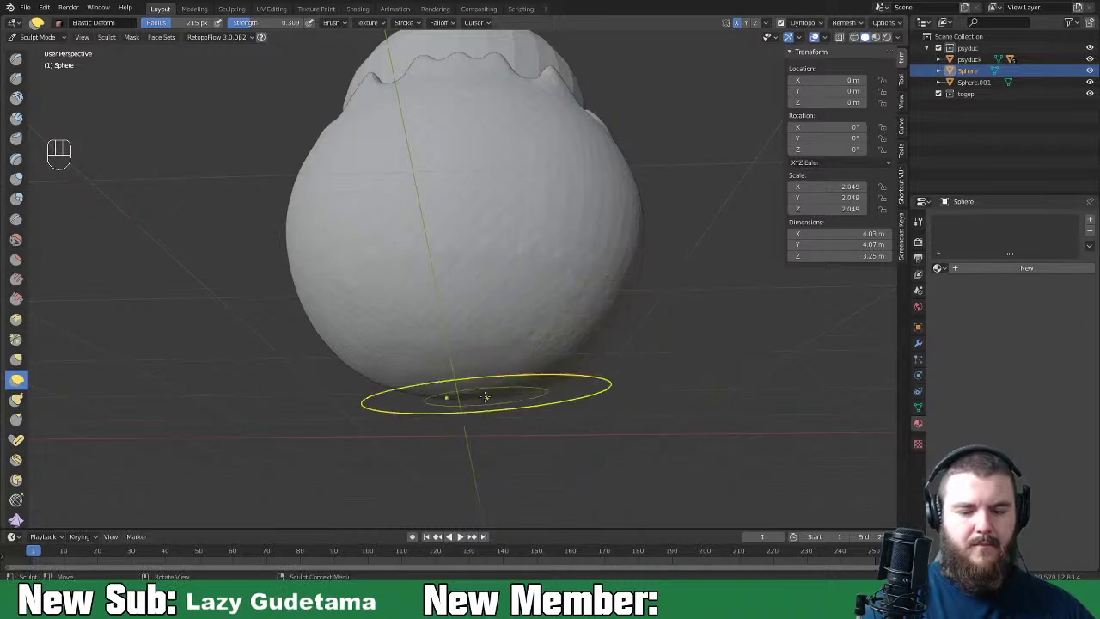
Step: Change the Elastic Deform brush's deformation type and pull in the lower side of the eggshell with it
click(381, 25)
mouse_move(337, 27)
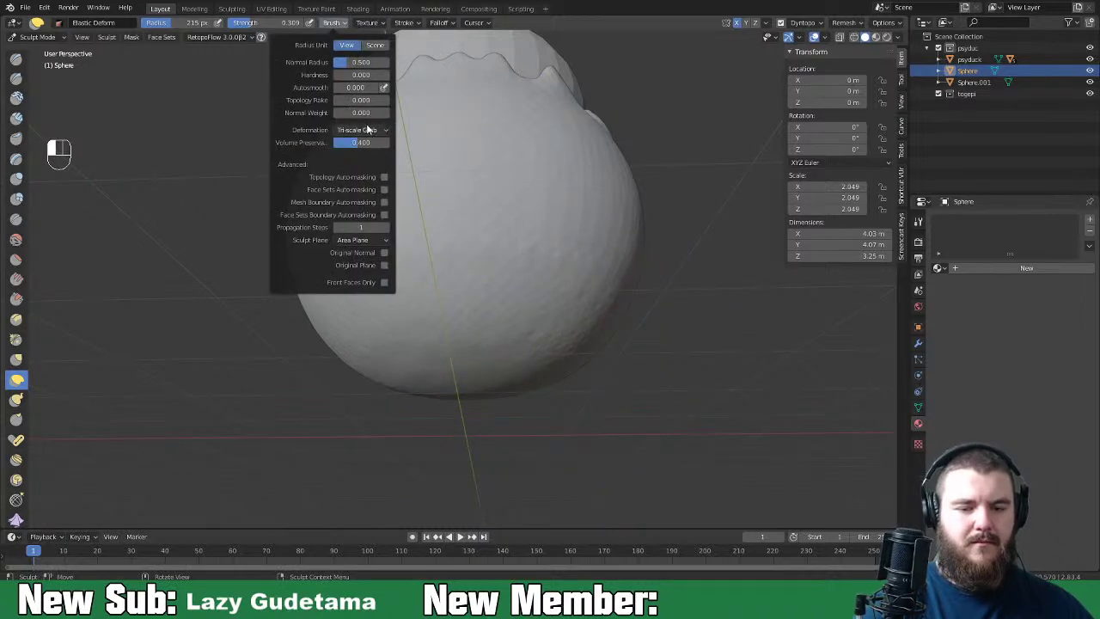
click(375, 132)
click(375, 177)
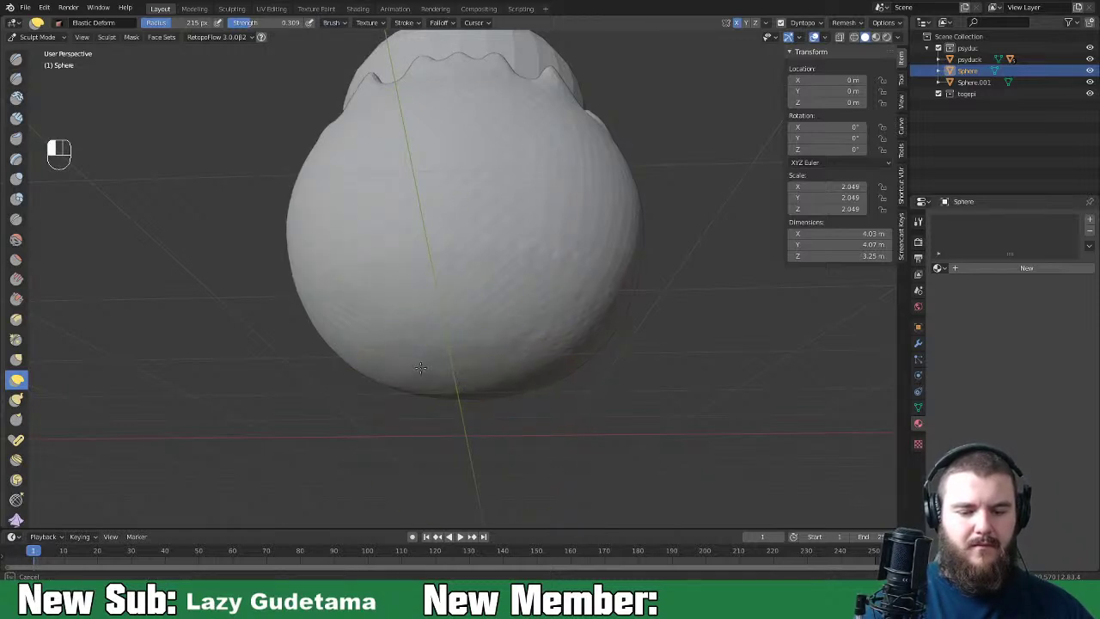
drag(355, 369, 356, 357)
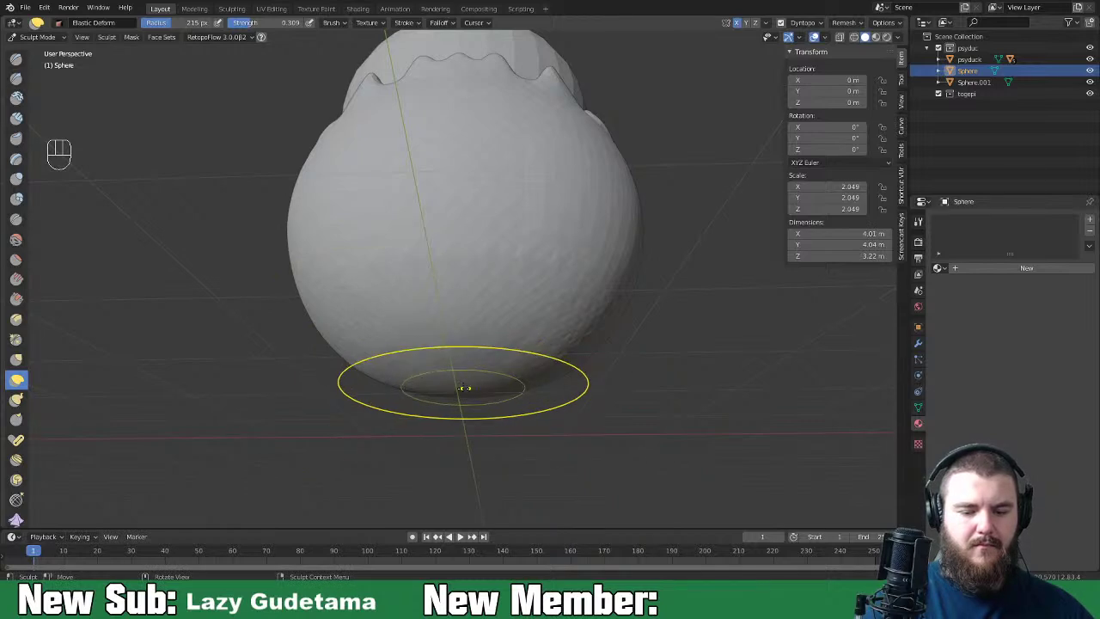
Step: Flatten the eggshell's bottom further with the Grab brush at 215 px and smooth the underside
key(g)
mouse_move(463, 368)
mouse_down()
mouse_move(529, 376)
mouse_move(533, 360)
mouse_move(532, 378)
mouse_move(495, 384)
mouse_up()
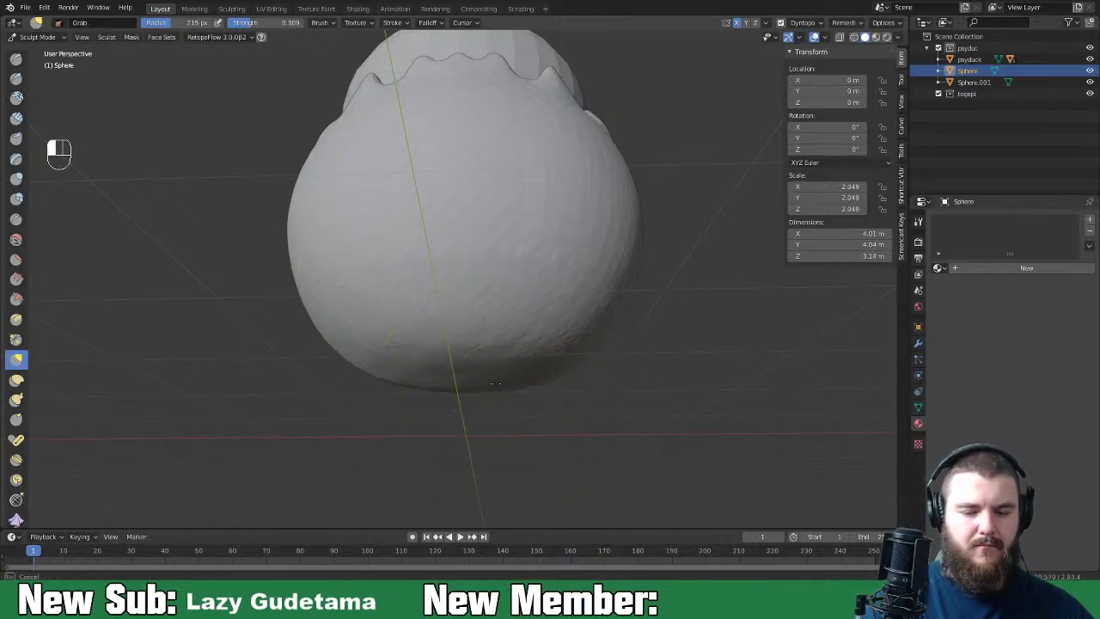
middle_drag(507, 394, 381, 365)
mouse_move(484, 376)
middle_down()
mouse_move(581, 412)
mouse_move(550, 364)
middle_up()
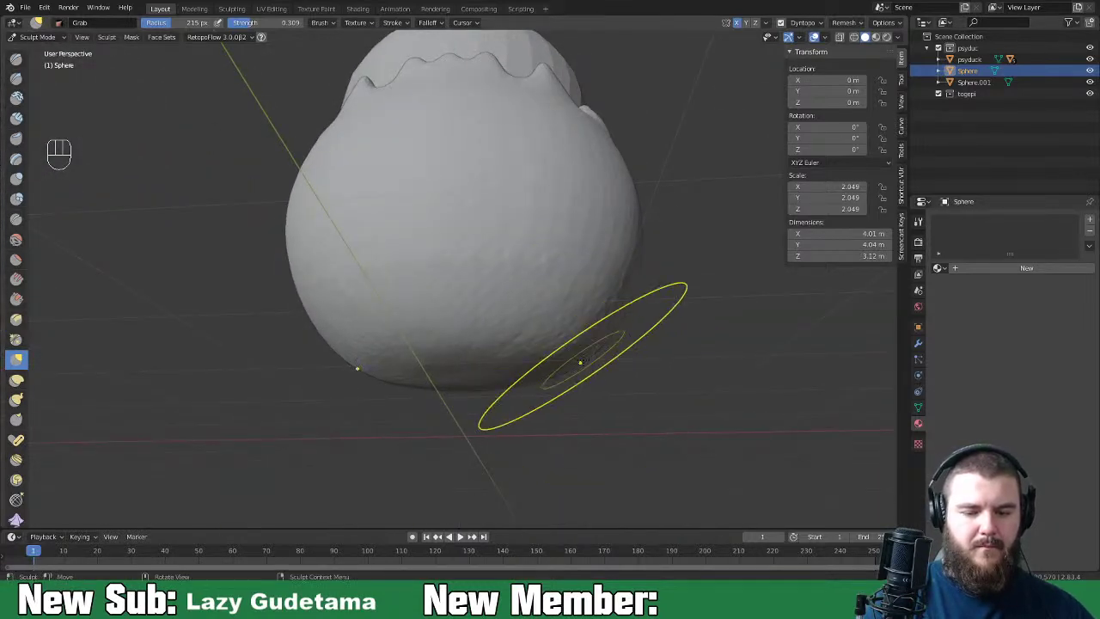
mouse_move(570, 311)
shift+mouse_down()
mouse_move(541, 359)
mouse_move(496, 352)
shift+mouse_up()
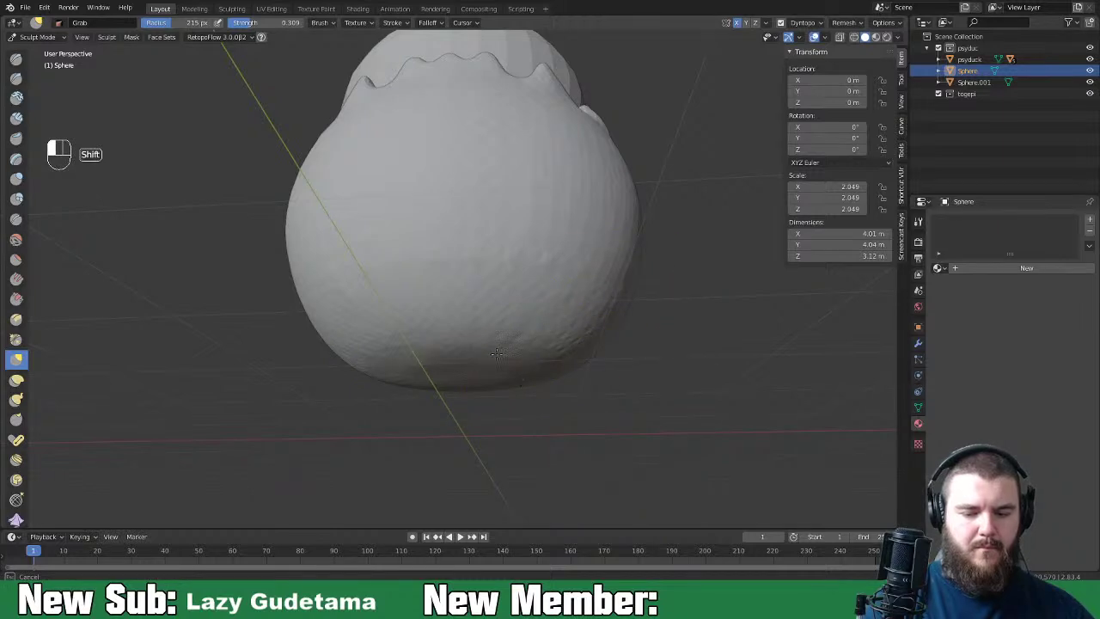
mouse_move(577, 307)
middle_down()
mouse_move(569, 320)
mouse_move(563, 296)
middle_up()
mouse_move(563, 296)
shift+mouse_down()
mouse_move(572, 309)
mouse_move(583, 301)
shift+mouse_up()
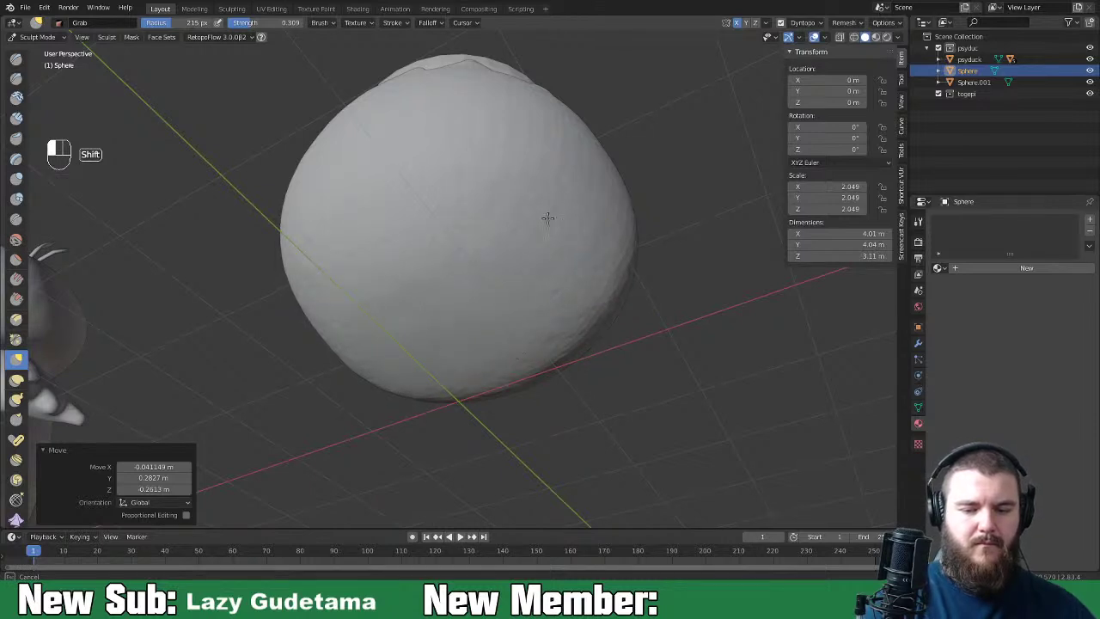
Step: Pull the lower sides of the eggshell inward with the Grab brush to narrow its width
middle_drag(520, 247, 658, 388)
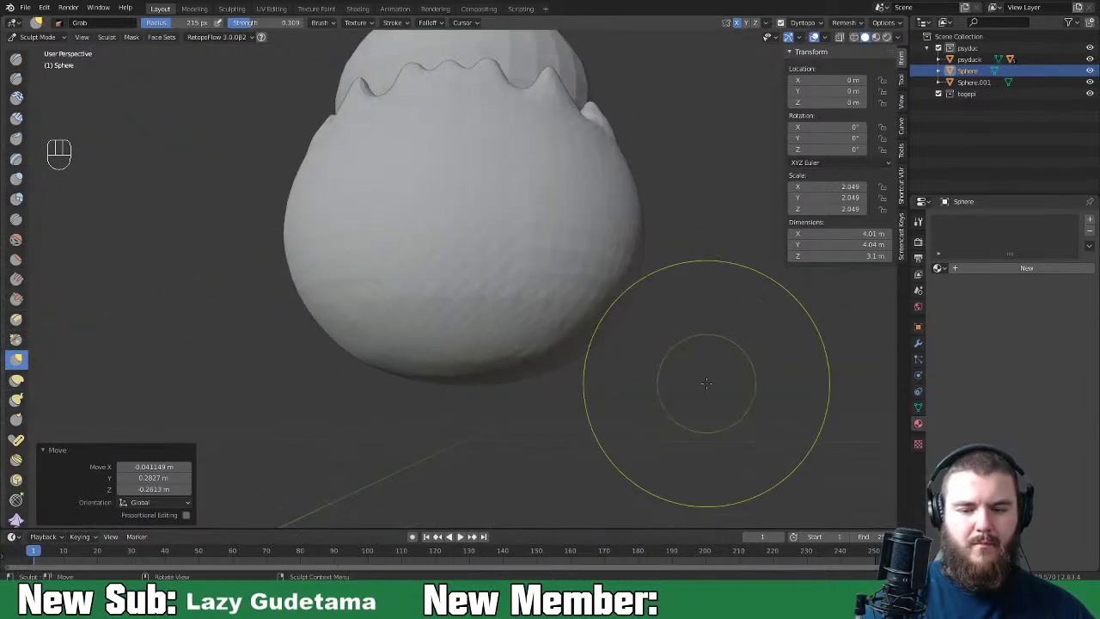
scroll(599, 427, down, 3)
mouse_move(599, 427)
middle_down()
mouse_move(498, 406)
mouse_move(641, 296)
middle_up()
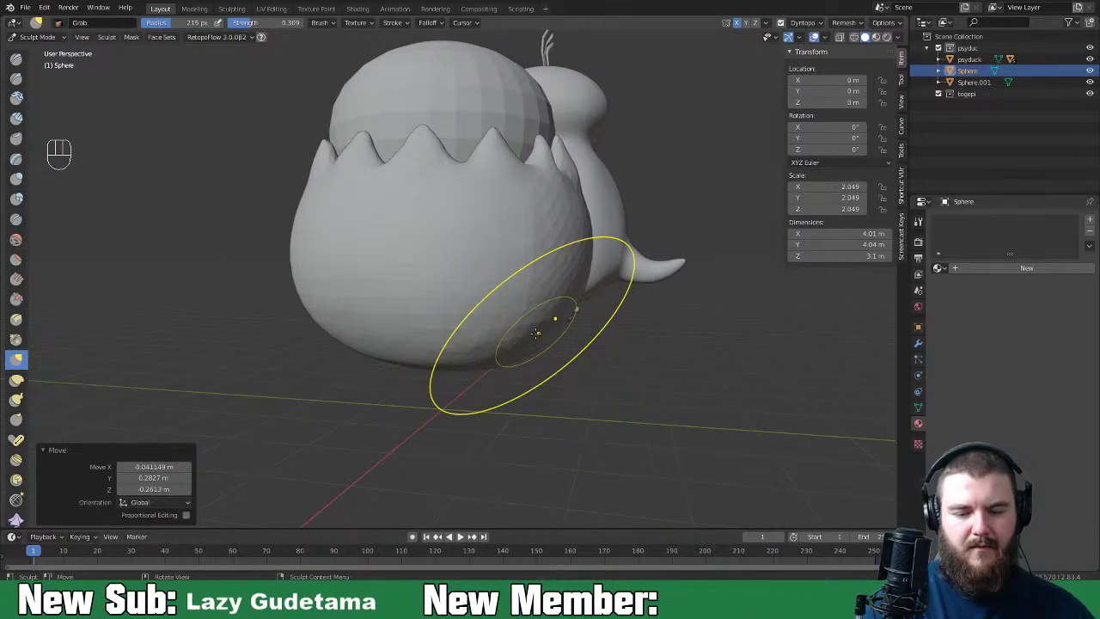
mouse_move(507, 365)
middle_down()
mouse_move(744, 358)
mouse_move(658, 344)
mouse_move(721, 373)
mouse_move(601, 355)
mouse_move(649, 344)
middle_up()
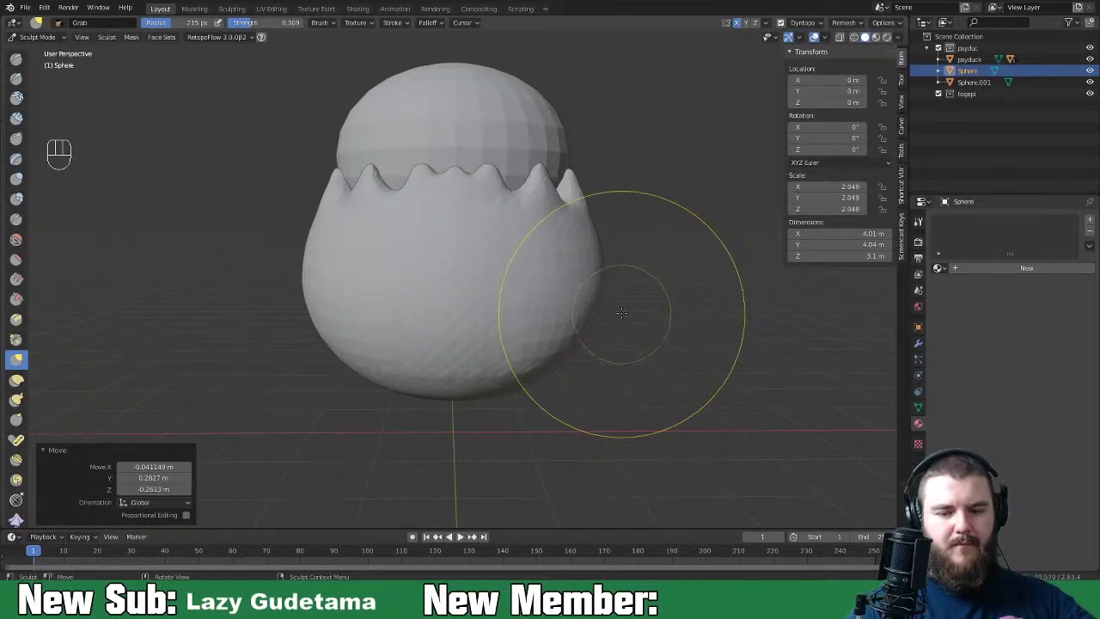
middle_drag(633, 322, 615, 325)
drag(568, 342, 563, 345)
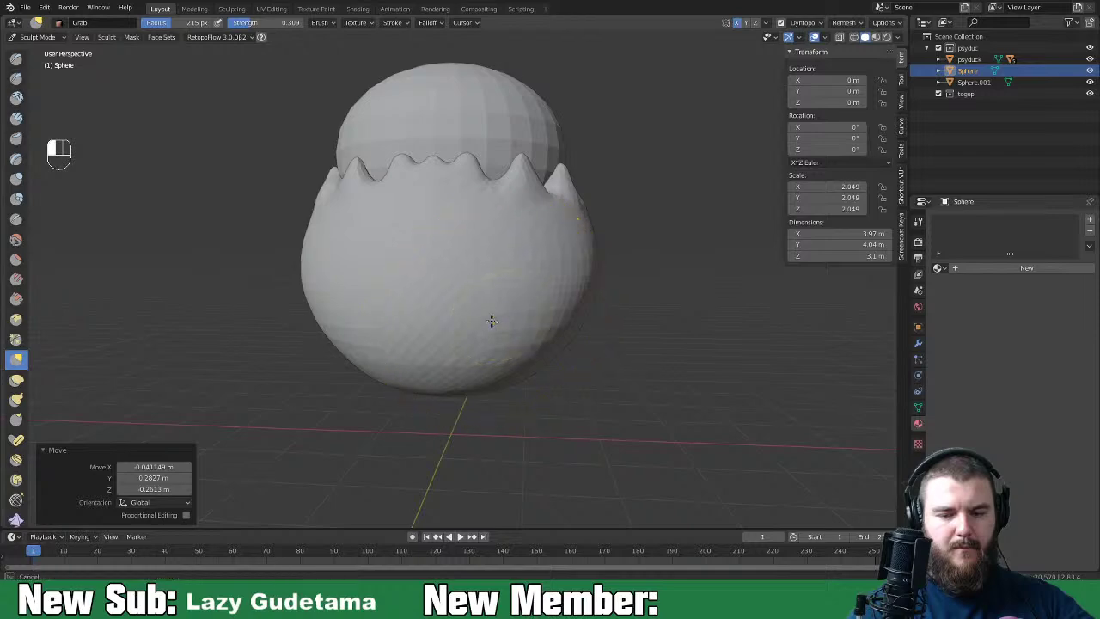
mouse_move(608, 326)
middle_down()
mouse_move(522, 321)
mouse_move(442, 356)
middle_up()
mouse_move(442, 356)
mouse_down()
mouse_move(424, 351)
mouse_move(425, 372)
mouse_up()
Step: Refine the curve of the eggshell's underside with the Grab brush
middle_drag(461, 364, 663, 256)
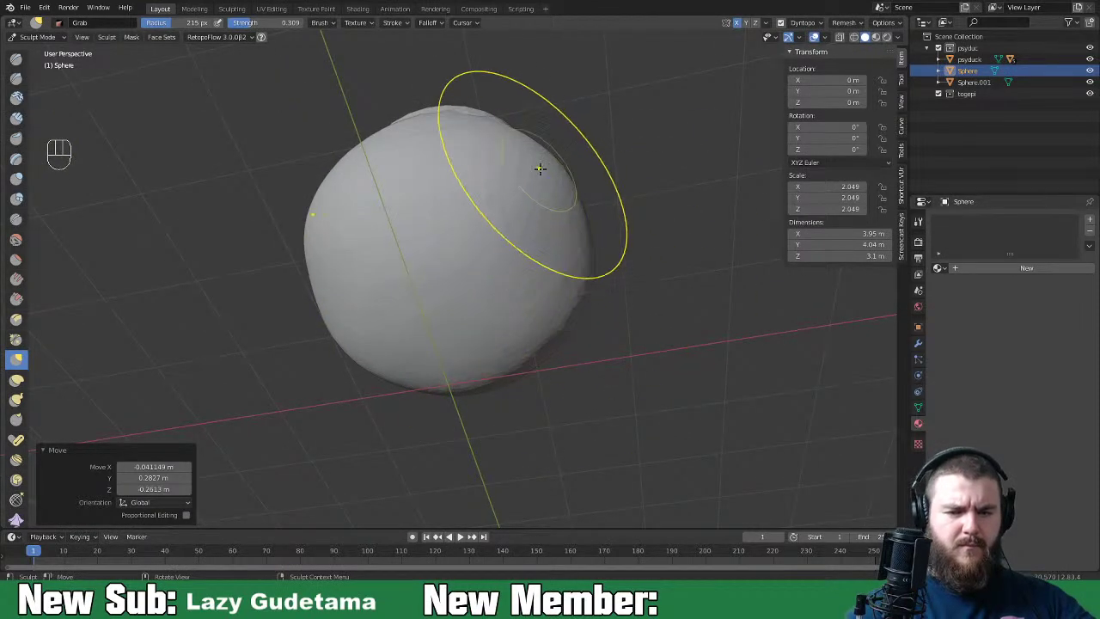
middle_drag(541, 172, 614, 356)
drag(589, 350, 560, 369)
mouse_move(558, 375)
middle_down()
mouse_move(474, 386)
mouse_move(584, 339)
middle_up()
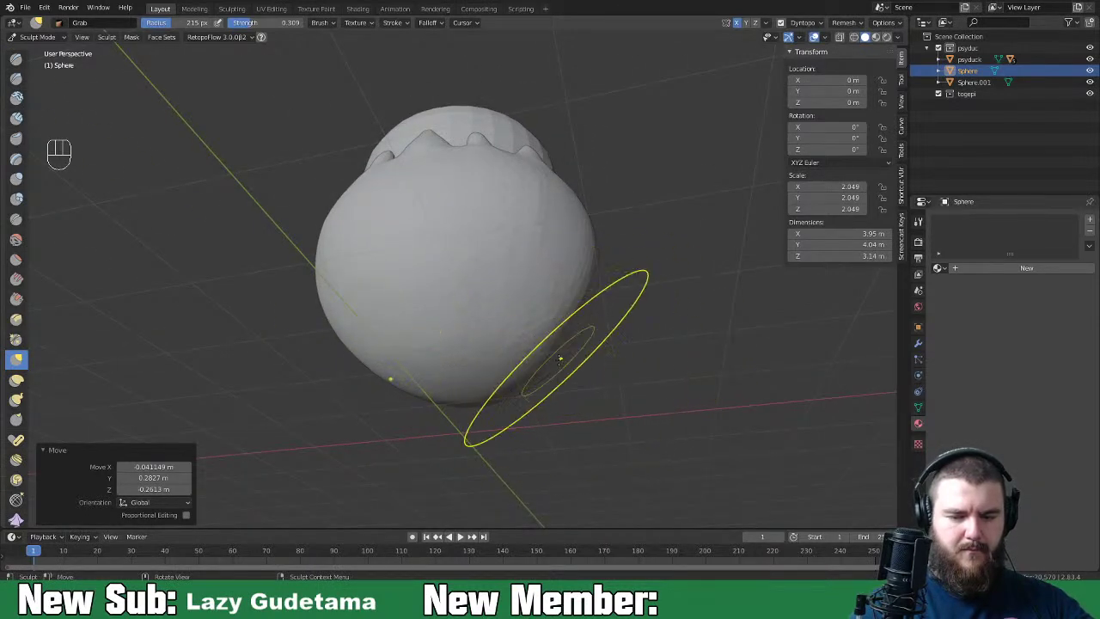
mouse_move(590, 343)
middle_down()
mouse_move(653, 343)
mouse_move(581, 361)
mouse_move(530, 294)
middle_up()
scroll(530, 288, down, 8)
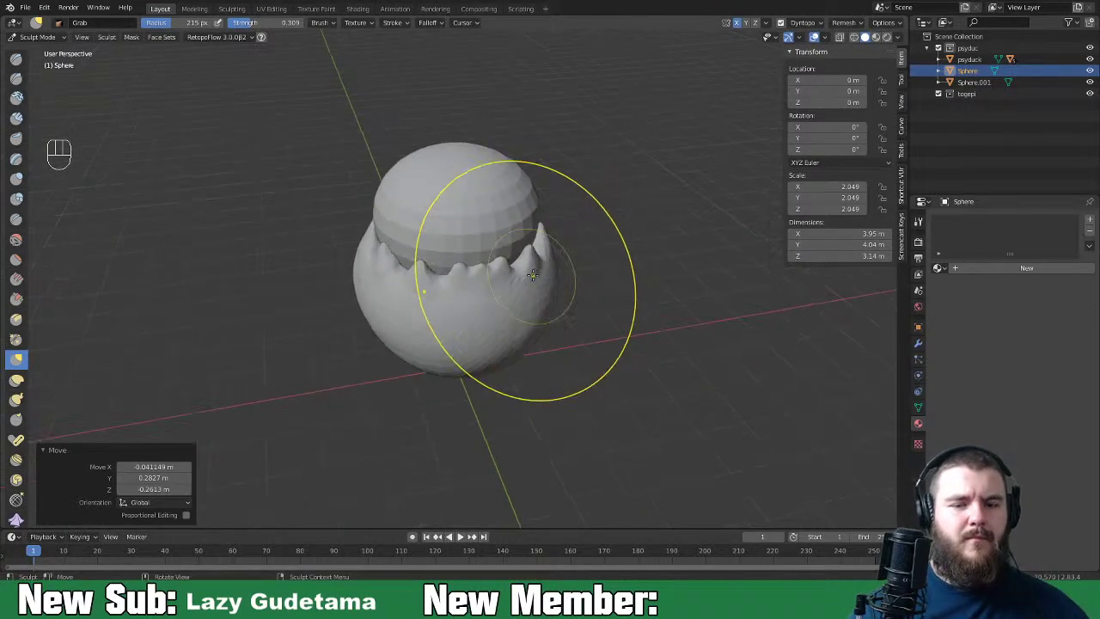
Step: Leave Sculpt Mode and move the eggshell's entire mesh down along Z by about 0.389 m in Edit Mode
mouse_move(602, 284)
middle_down()
mouse_move(621, 298)
mouse_move(568, 321)
middle_up()
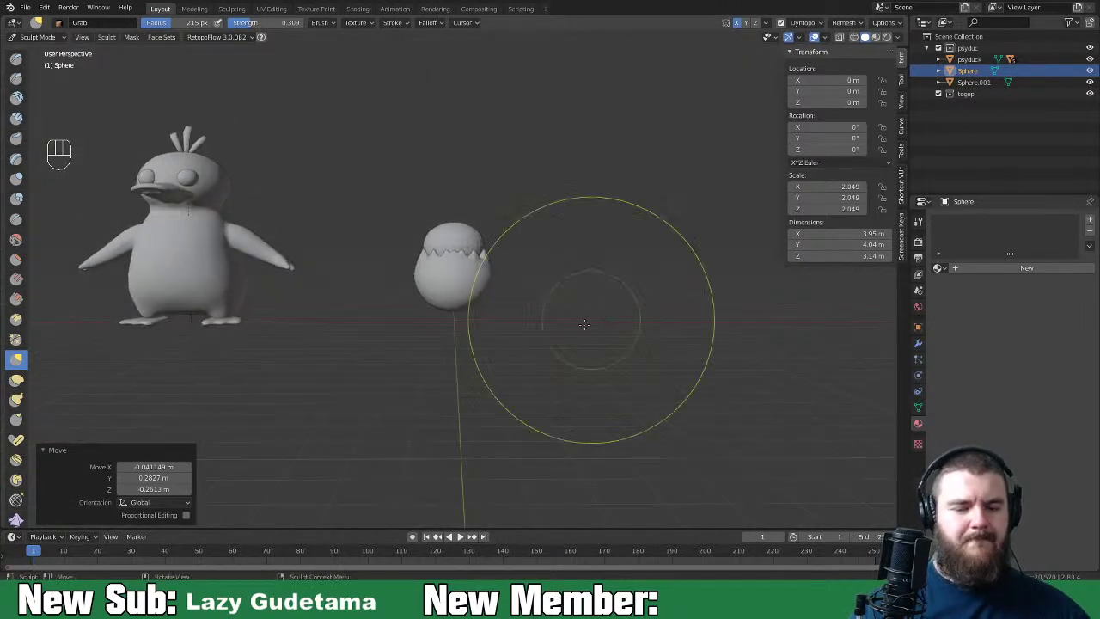
scroll(523, 386, up, 4)
middle_drag(539, 381, 535, 351)
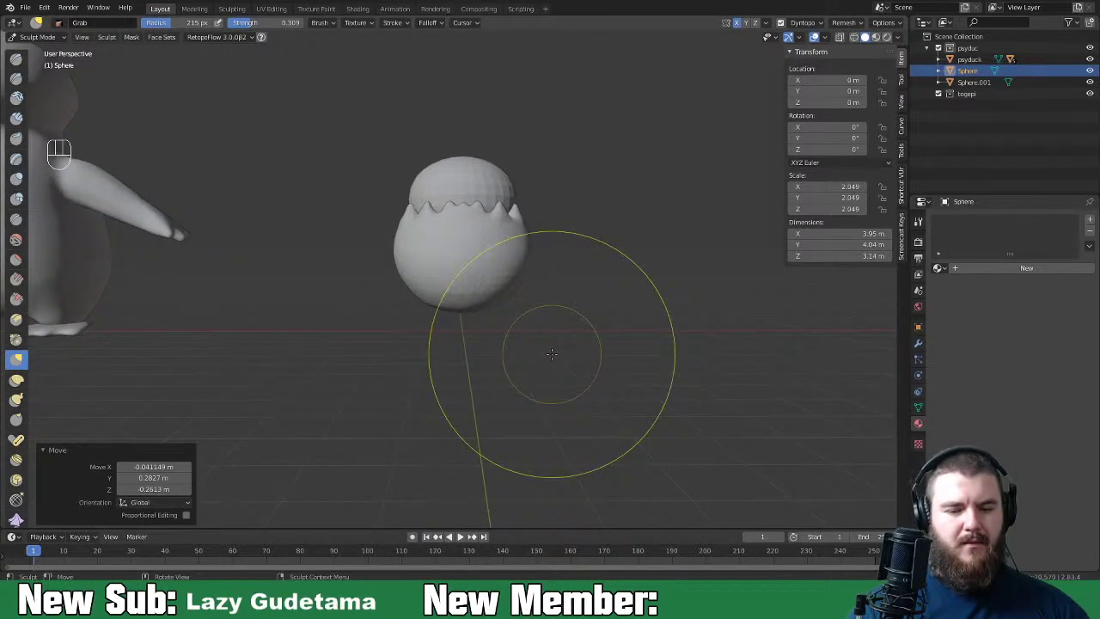
key(ctrl+Tab)
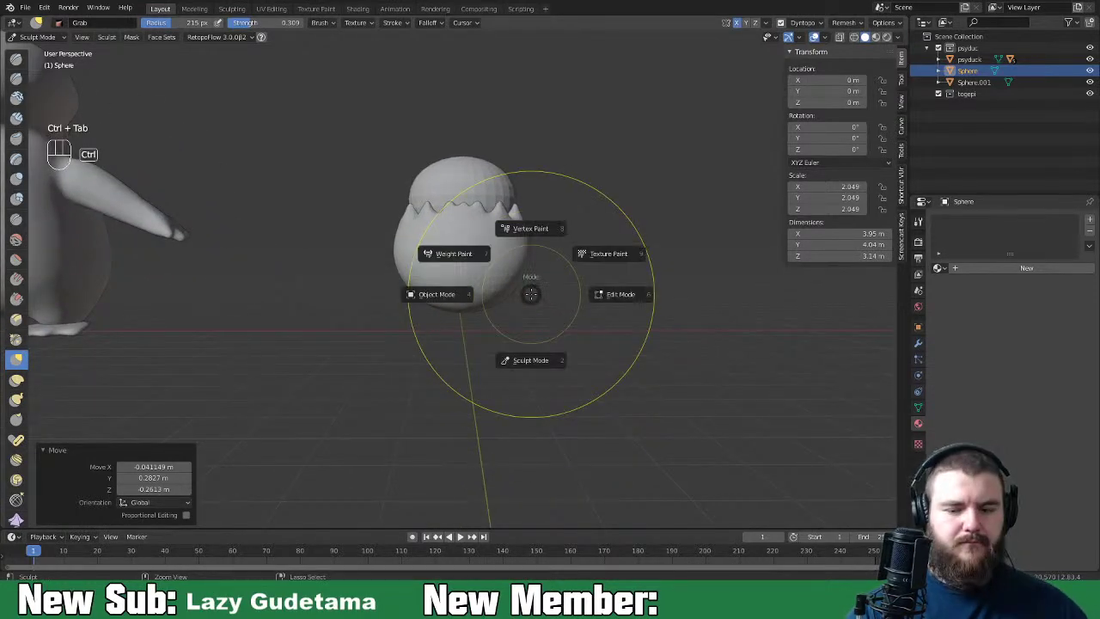
click(463, 302)
middle_drag(687, 378, 665, 427)
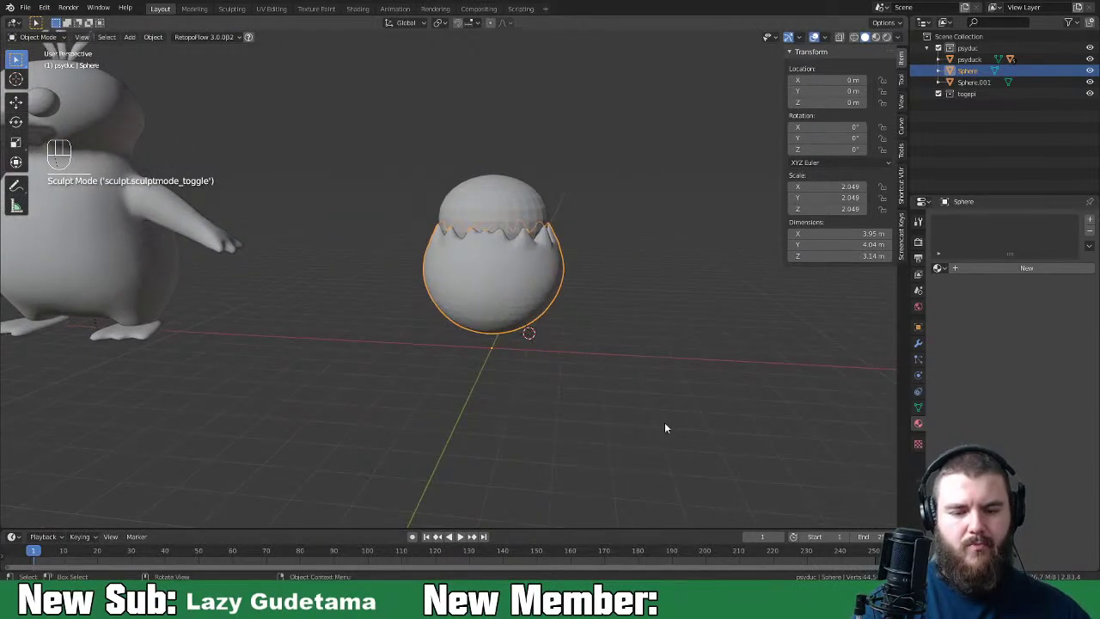
key(Tab)
key(a)
key(g)
key(z)
click(651, 420)
middle_drag(651, 422, 678, 395)
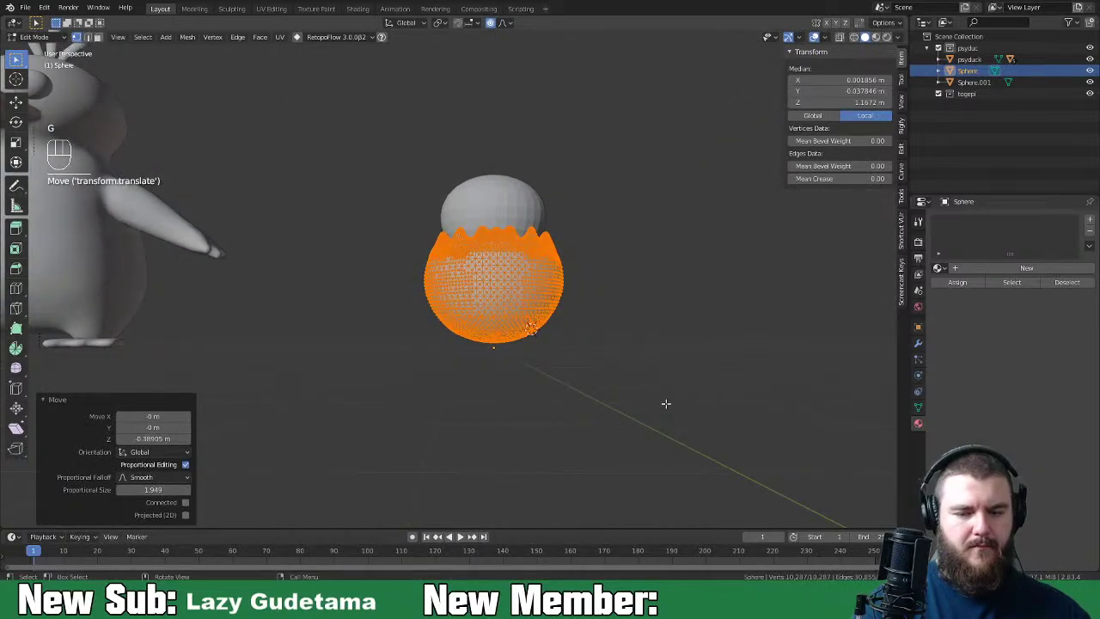
Step: Return to Object Mode, move the head sphere down along Z by about 0.432 m, and recenter the 3D cursor with all objects in view
key(Tab)
click(563, 228)
key(g)
key(z)
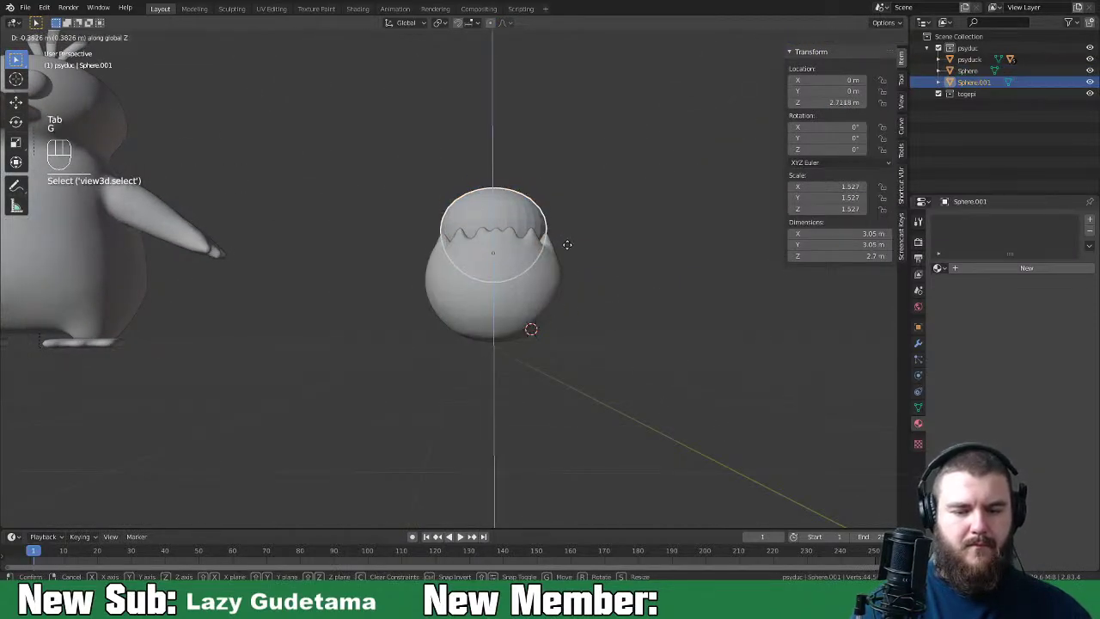
click(577, 257)
middle_drag(580, 261, 567, 340)
key(shift+c)
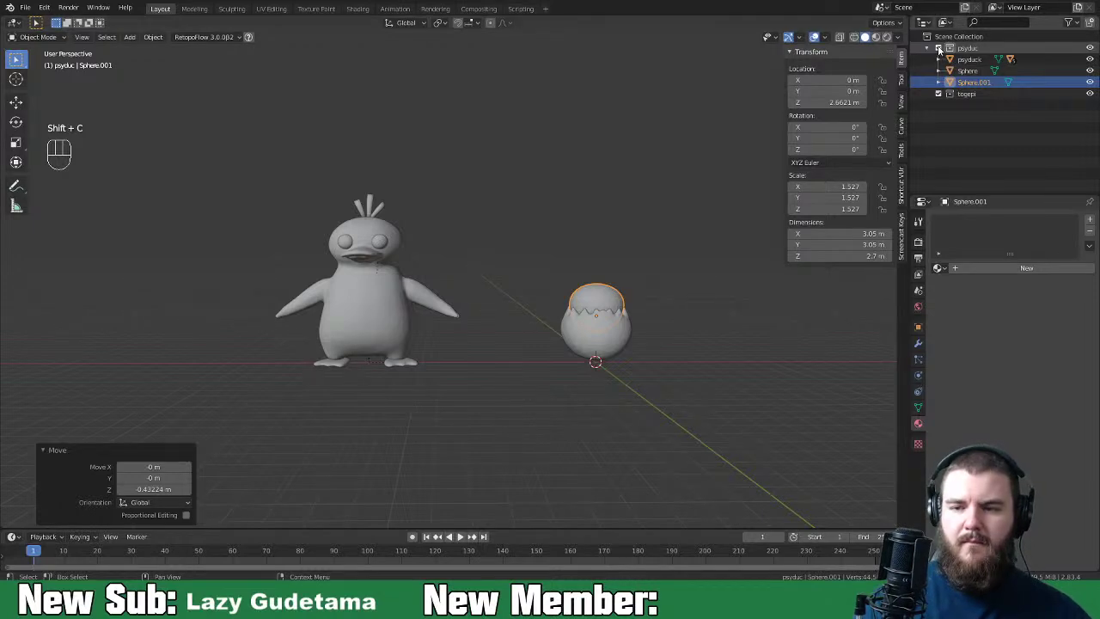
Step: Move the eggshell and head spheres into the togepi collection and exclude the psyduc collection from the view
ctrl+click(958, 71)
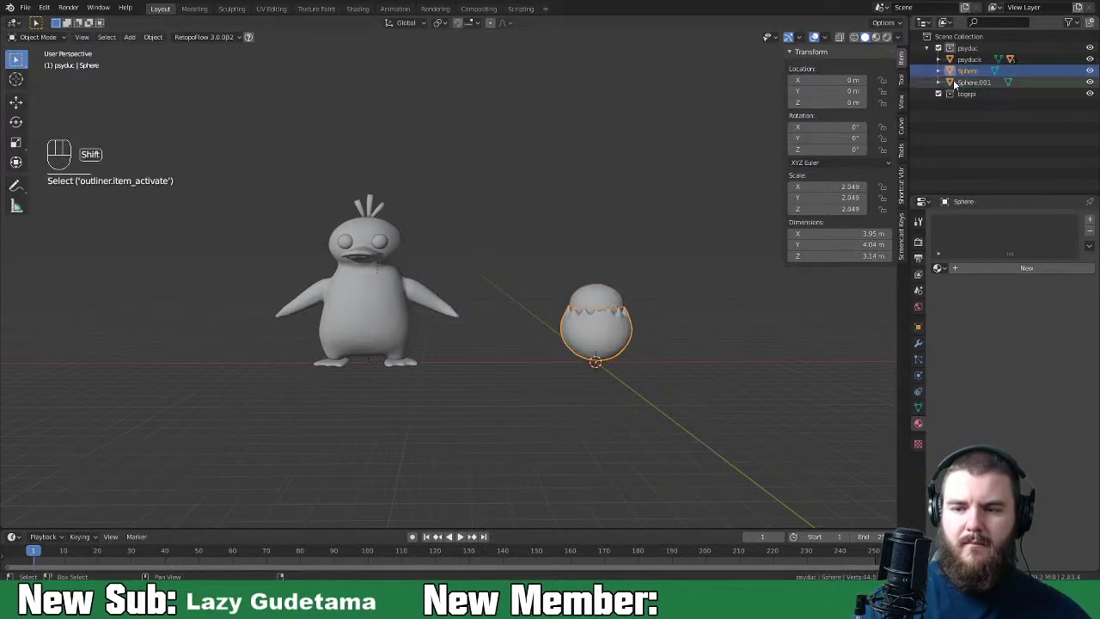
drag(948, 79, 955, 93)
click(948, 70)
click(942, 48)
scroll(516, 393, up, 3)
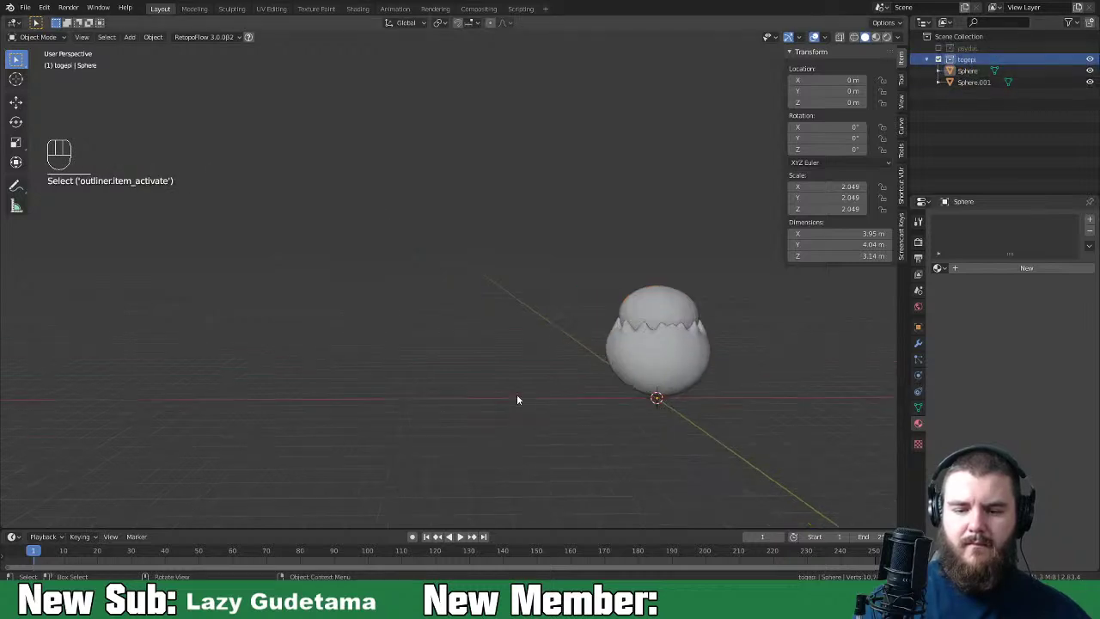
key(shift+c)
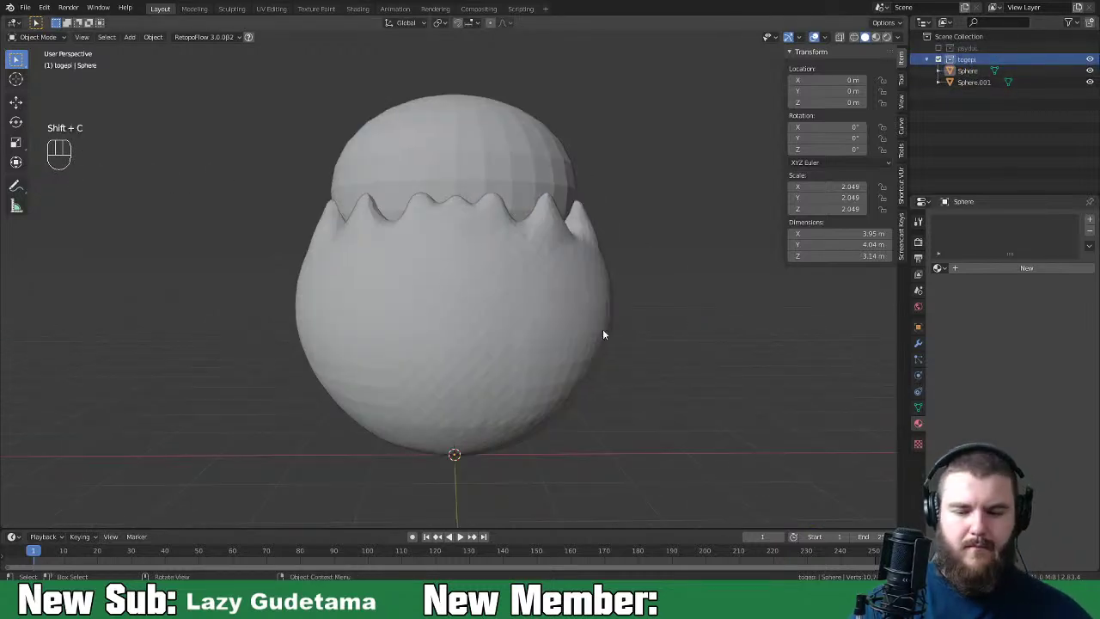
mouse_move(599, 302)
middle_down()
mouse_move(593, 256)
mouse_move(612, 295)
middle_up()
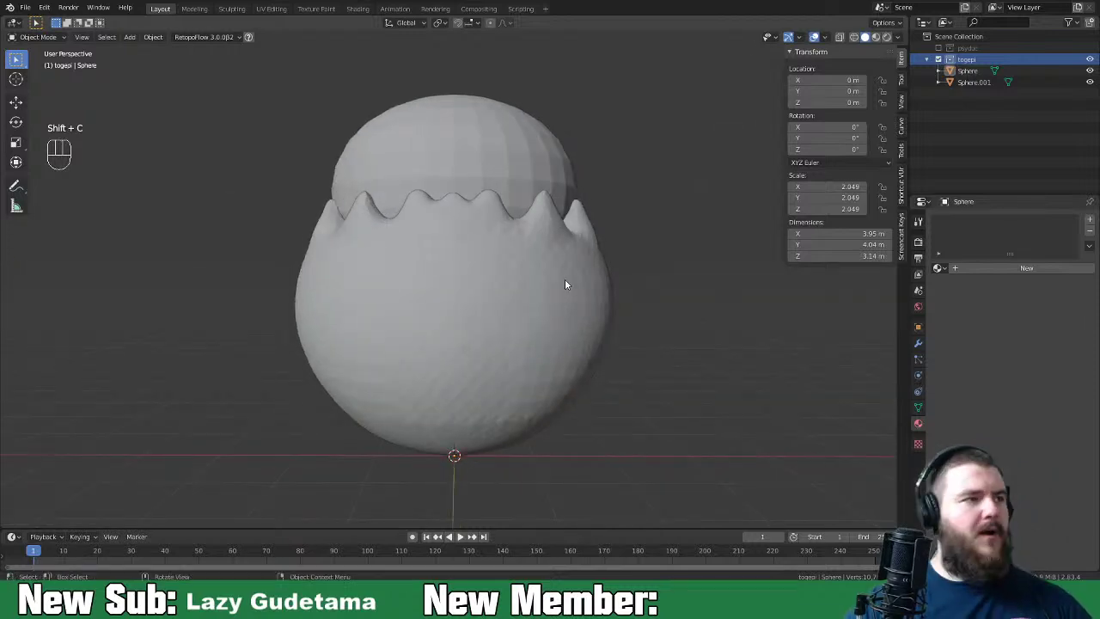
Step: Add a 2 m plane at the world origin beneath the eggshell, enter Edit Mode and hide the head and shell spheres
shift+middle_drag(580, 446, 592, 396)
key(shift+a)
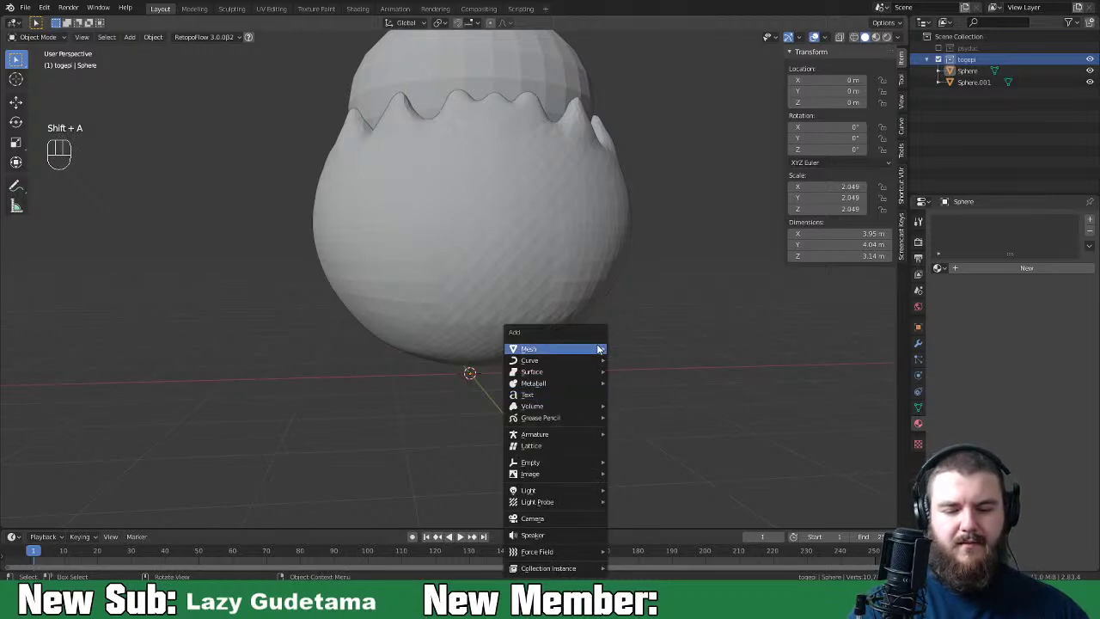
mouse_move(558, 348)
click(672, 101)
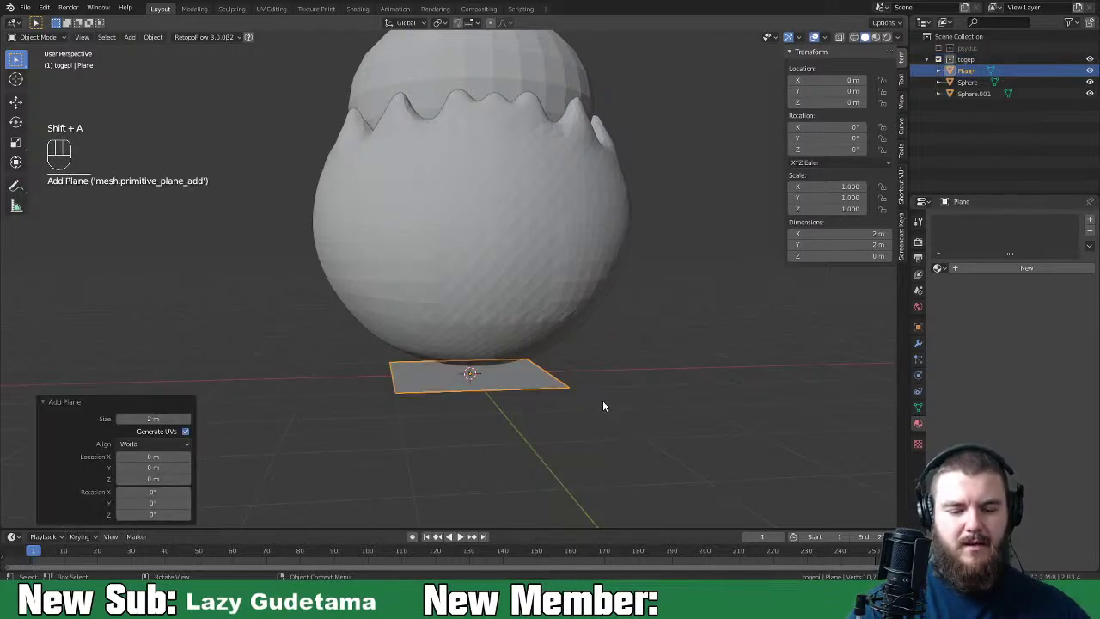
key(Tab)
middle_drag(616, 387, 683, 376)
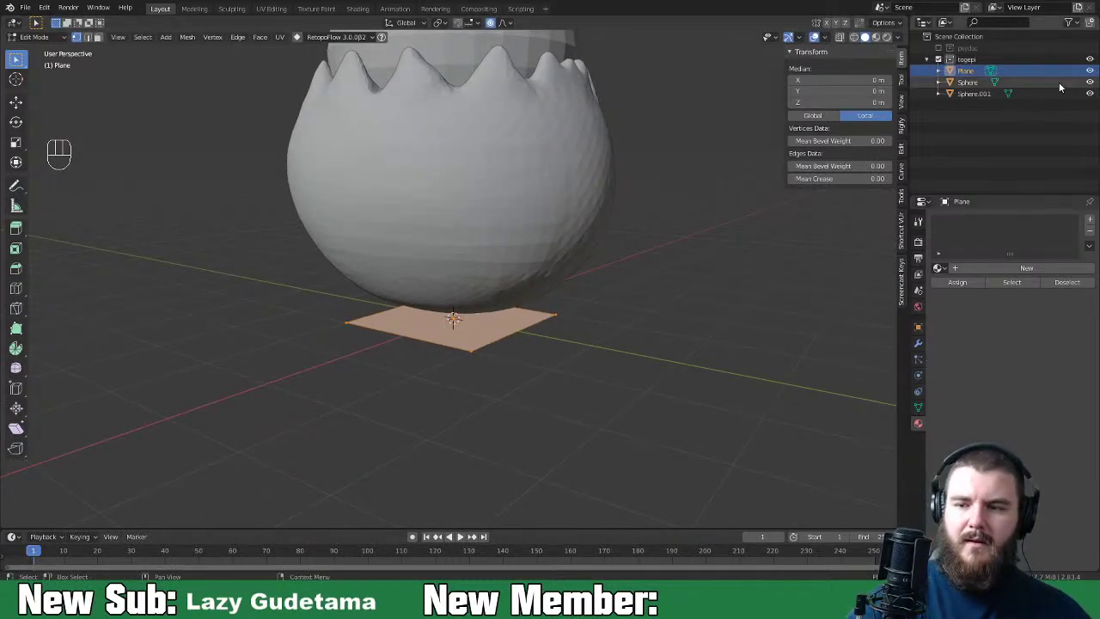
drag(1089, 83, 1089, 93)
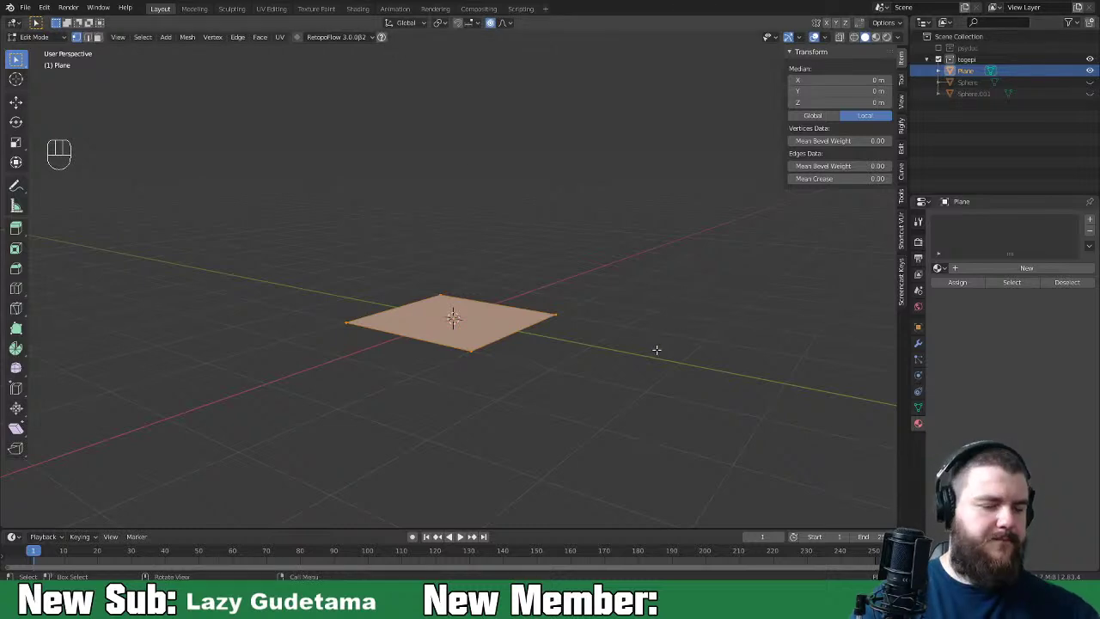
Step: Scale the plane along X to about 0.56 of its width and turn off proportional editing
key(KP_7)
mouse_move(570, 363)
middle_down()
mouse_move(572, 383)
mouse_move(587, 368)
middle_up()
key(s)
key(x)
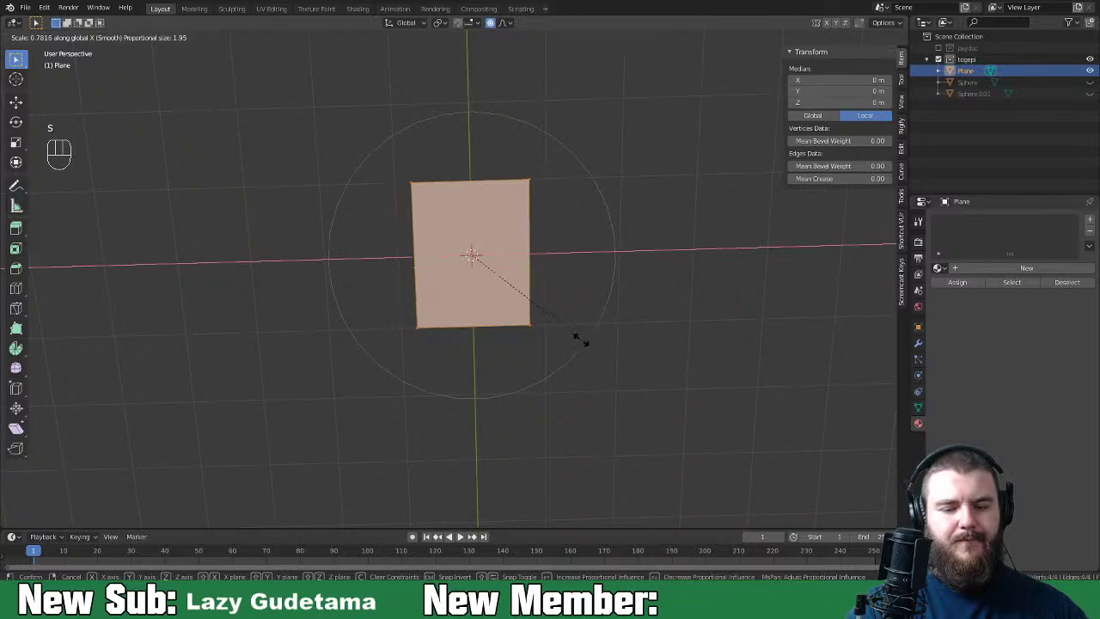
click(531, 335)
key(o)
key(KP_7)
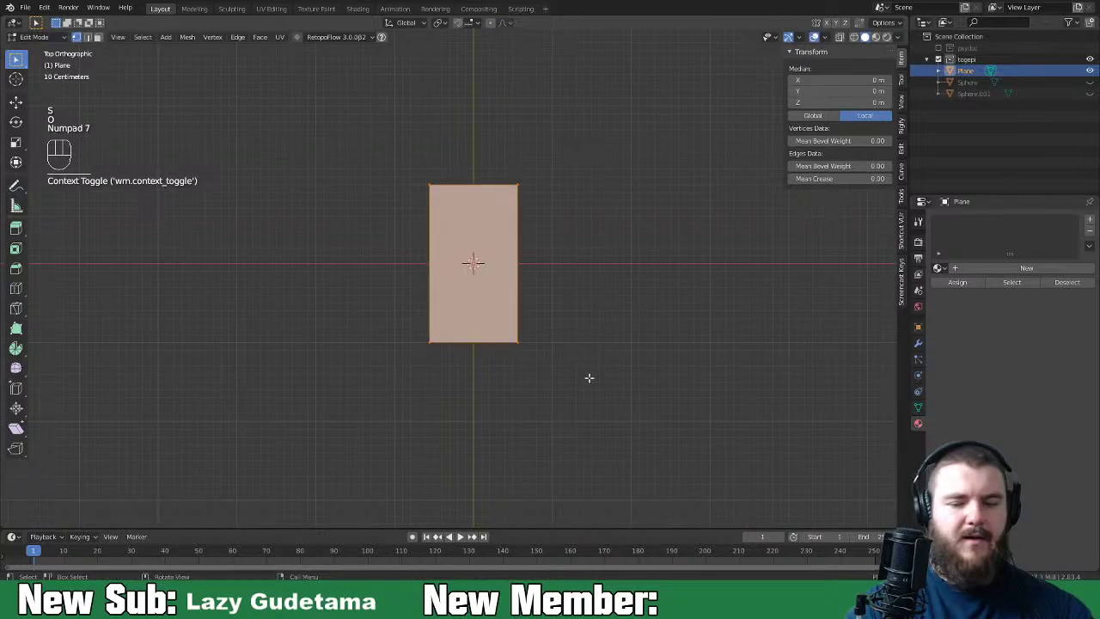
Step: Add two centered lengthwise loop cuts to the plane, splitting it into three strips
key(ctrl+r)
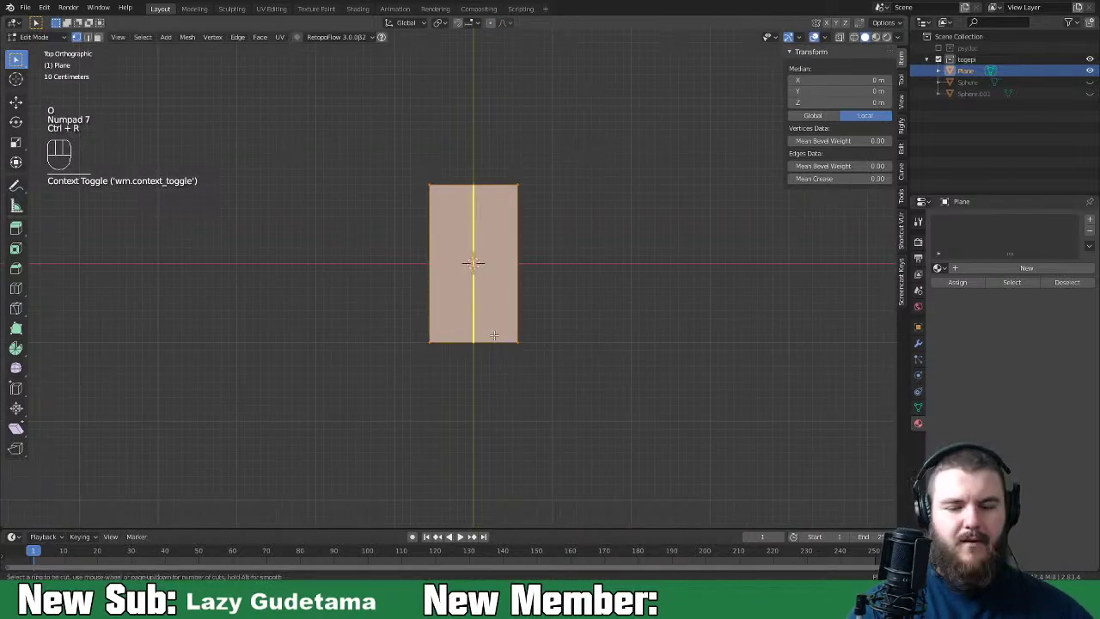
scroll(495, 356, up, 1)
click(475, 344)
right_click(474, 344)
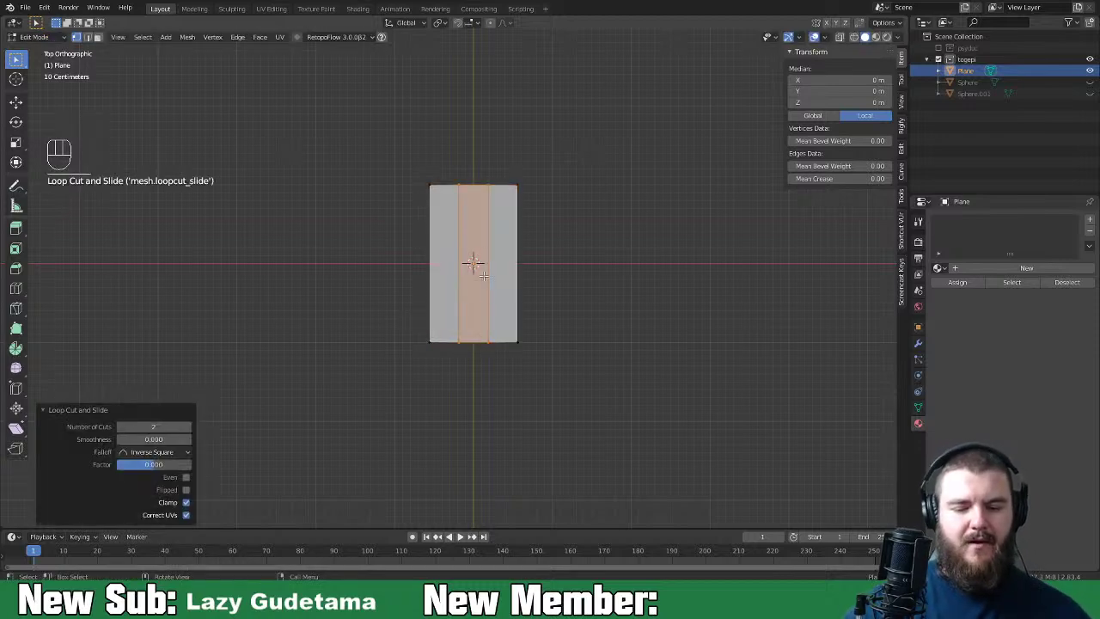
Step: Move the middle edge at the plane's front end about -0.32 m along Y to form a blunt tip
key(2)
click(478, 356)
key(g)
key(z)
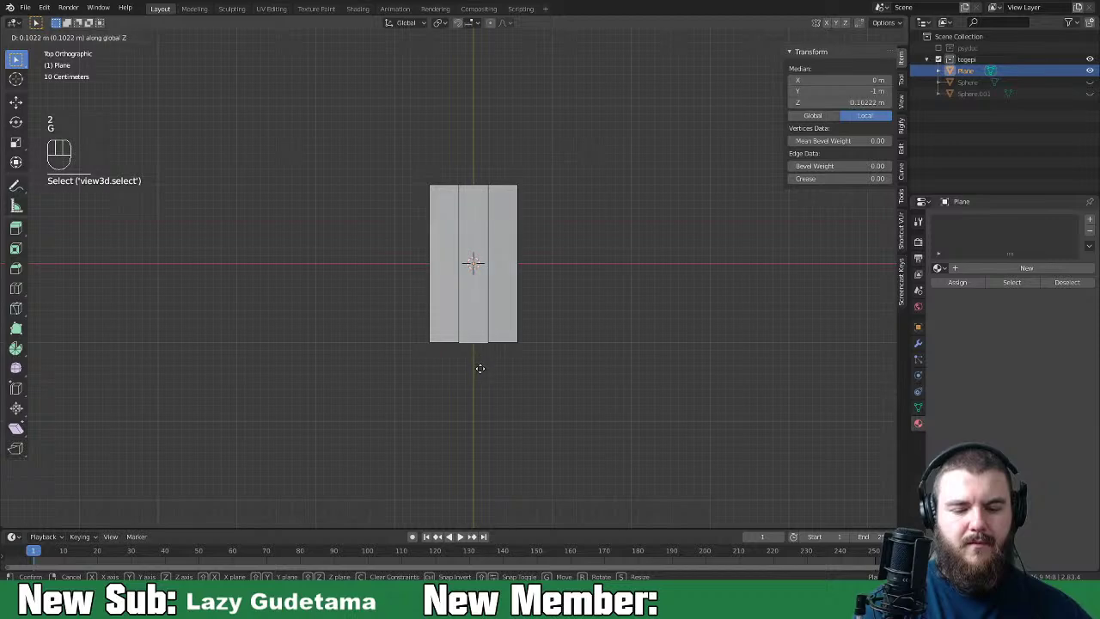
key(y)
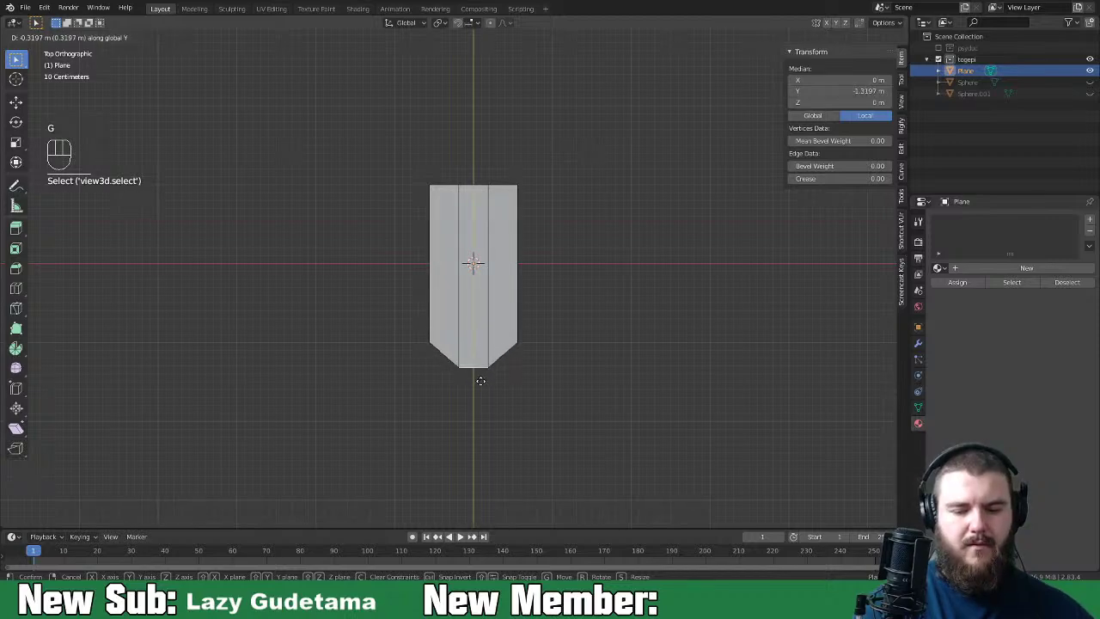
click(480, 380)
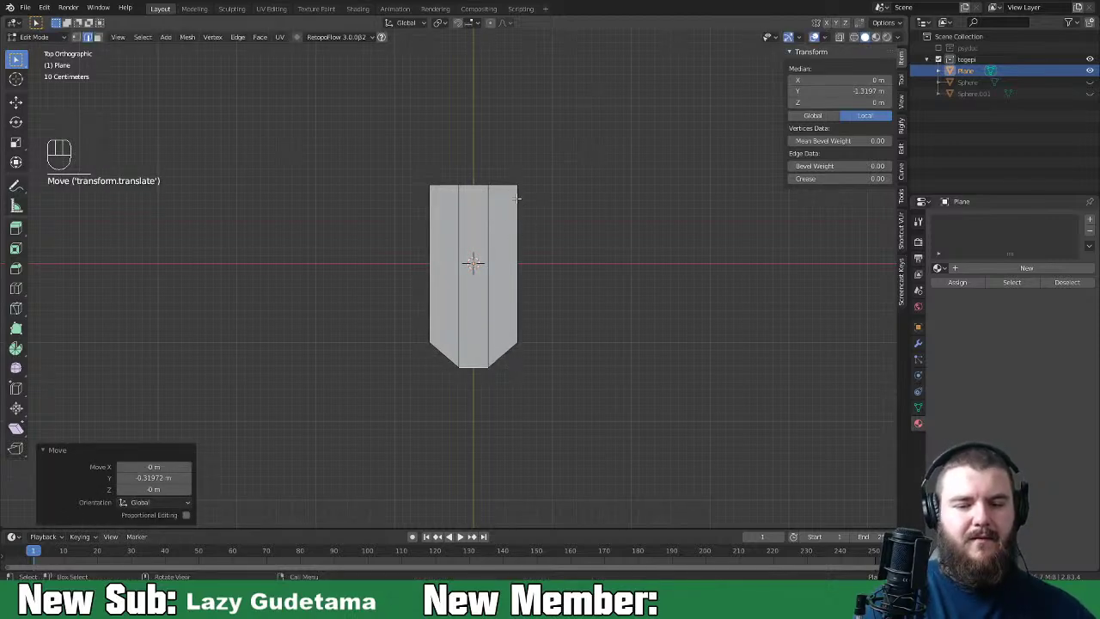
Step: Scale the plane's two rear corner vertices along X by about 0.587 to taper that end
click(488, 189)
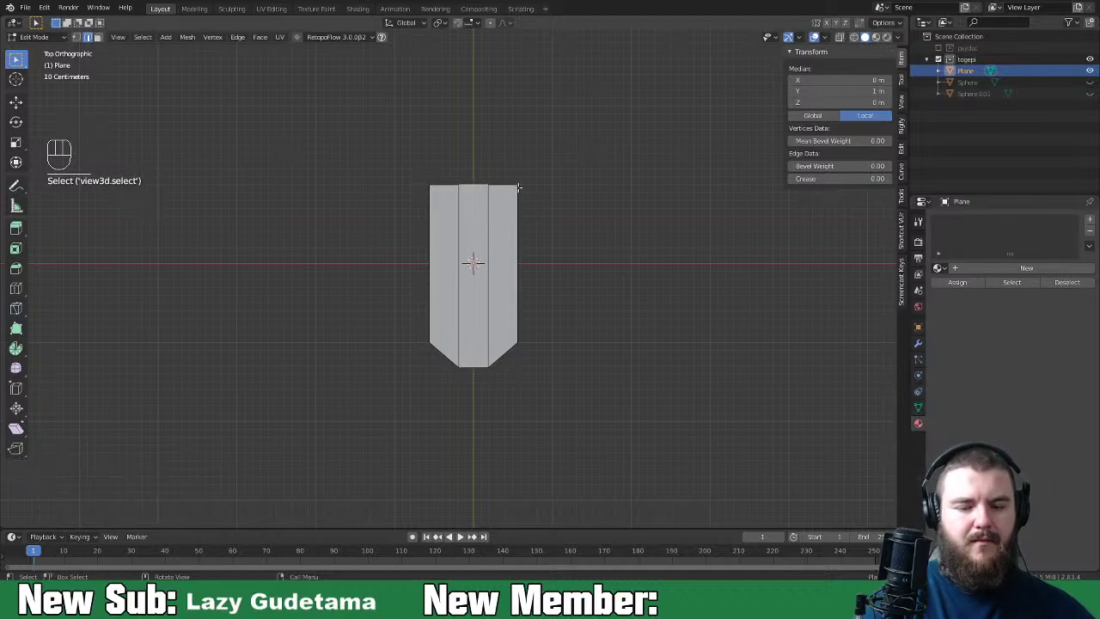
key(z)
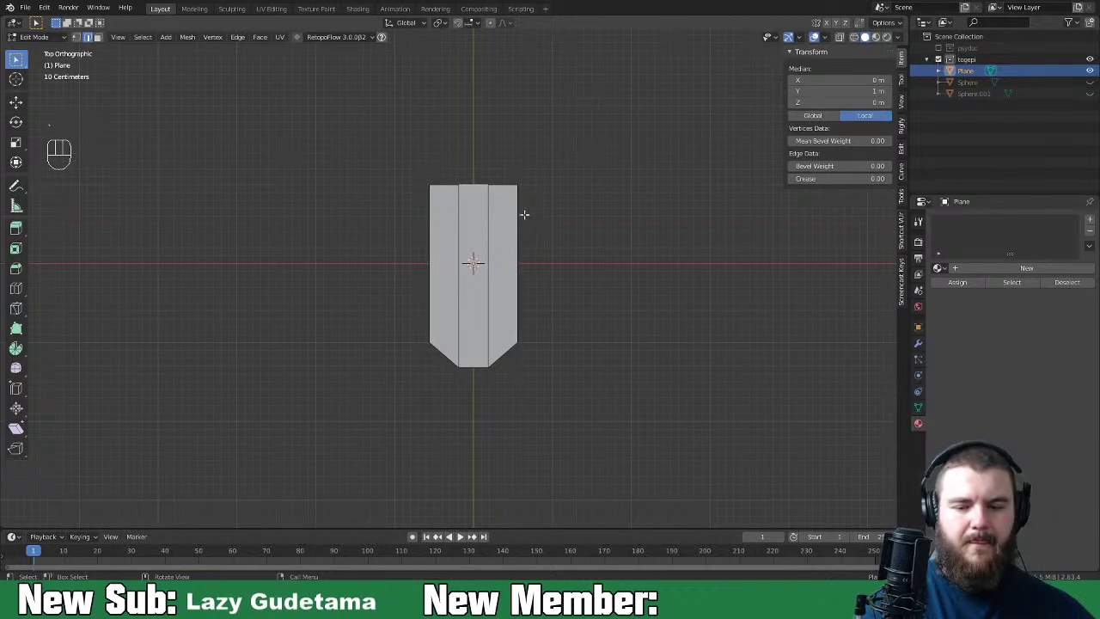
key(1)
click(518, 184)
shift+click(429, 184)
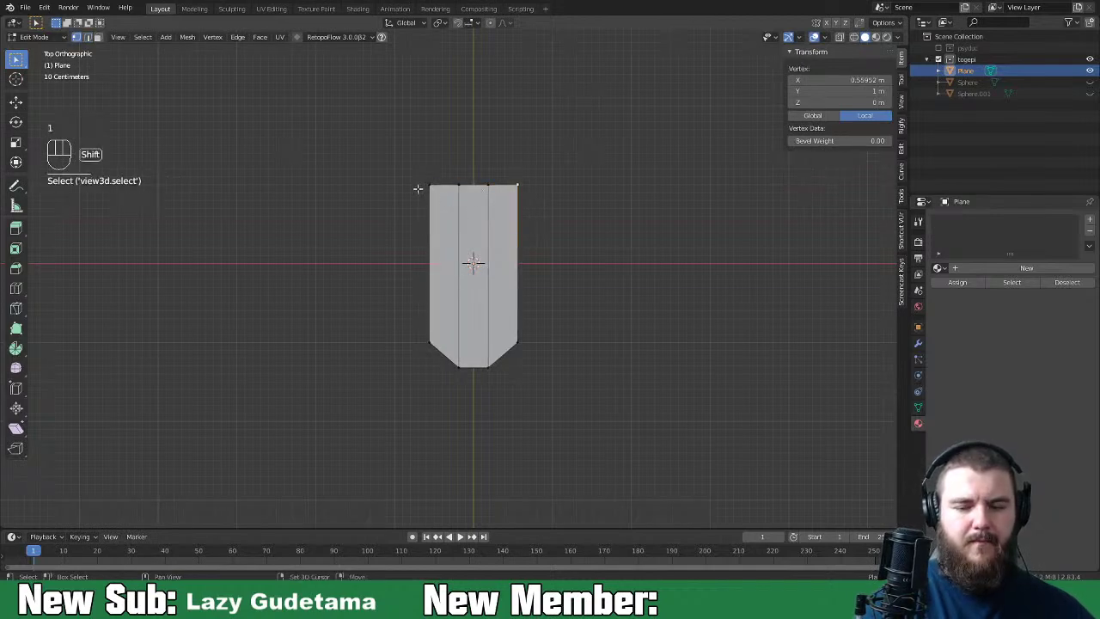
key(s)
key(x)
click(544, 207)
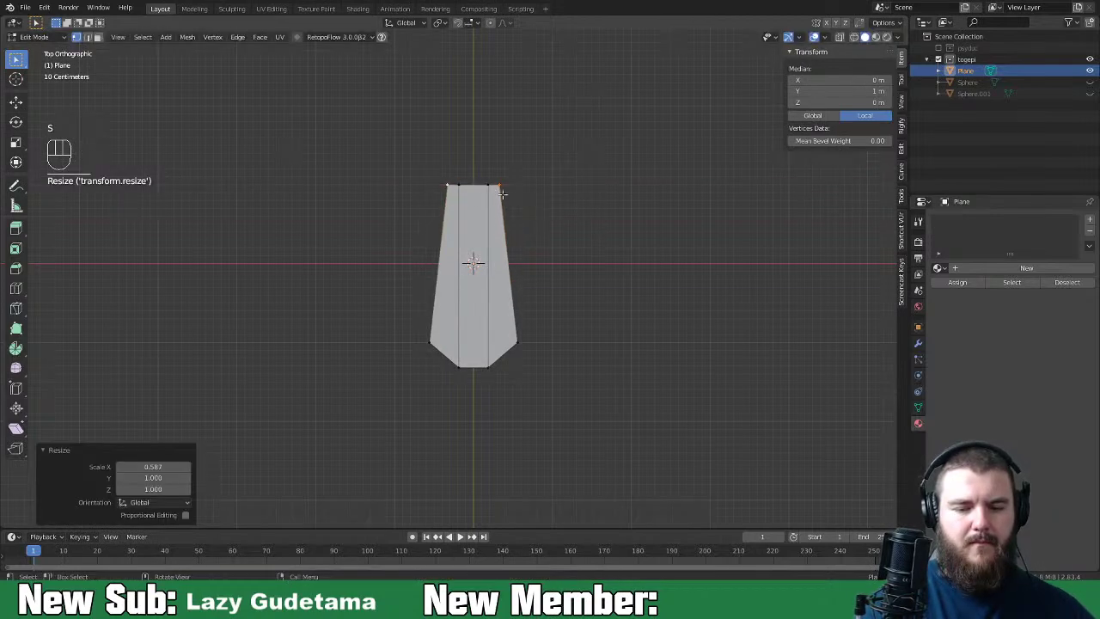
Step: Scale the rear middle edge along X by about 0.673 and move it about 0.218 m along Y
key(2)
key(s)
key(x)
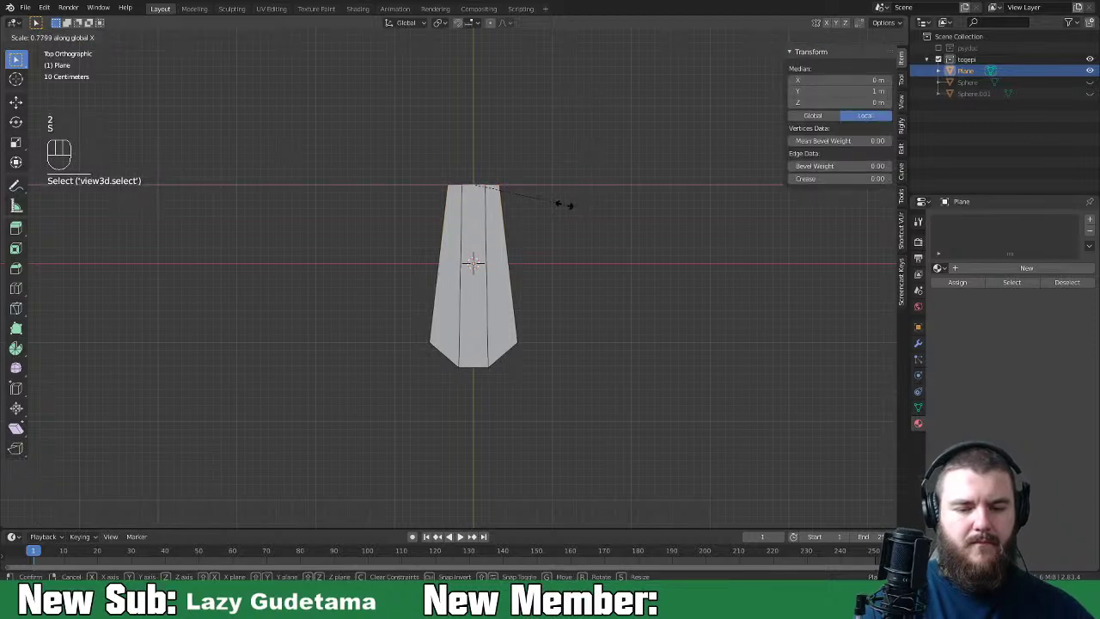
click(548, 205)
key(g)
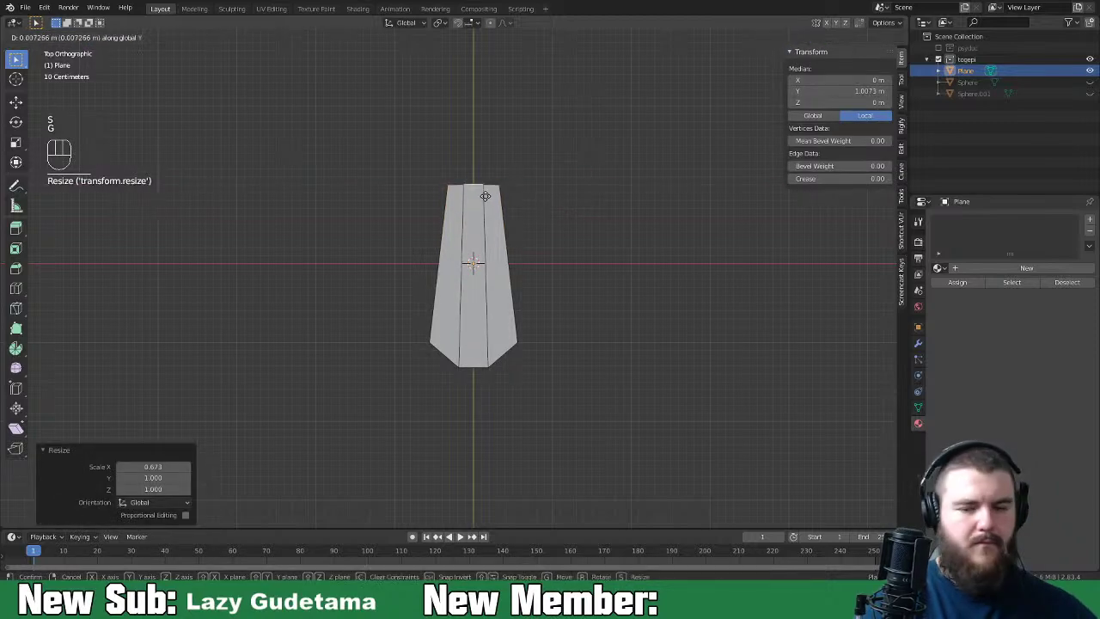
click(488, 230)
Step: Add two evenly spaced crosswise loop cuts to the tapered plane and select its entire mesh
key(ctrl+r)
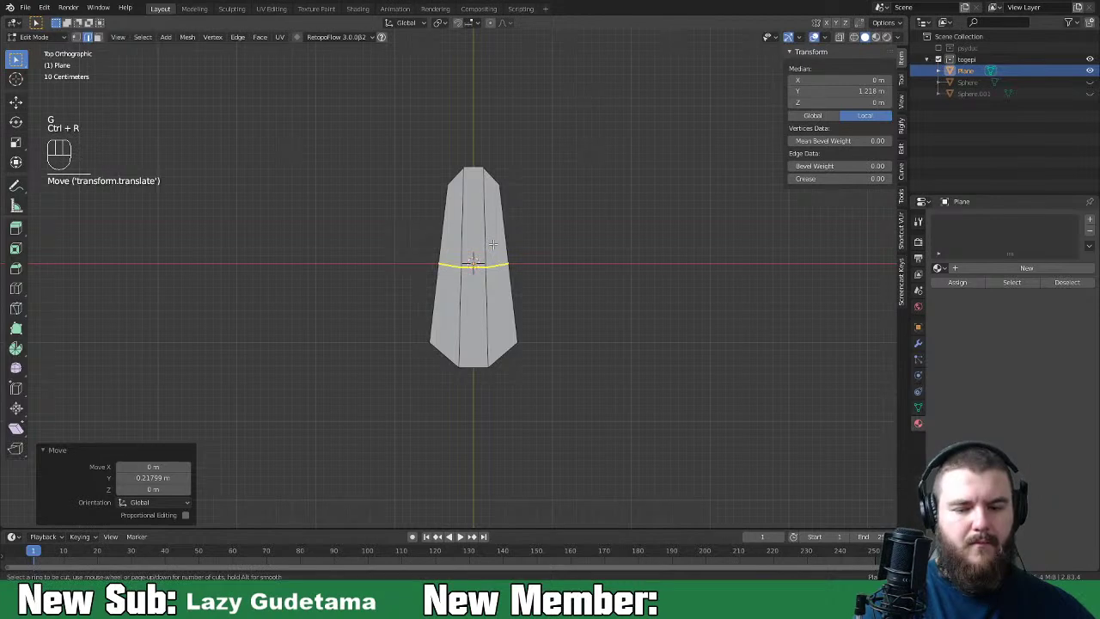
scroll(498, 230, up, 1)
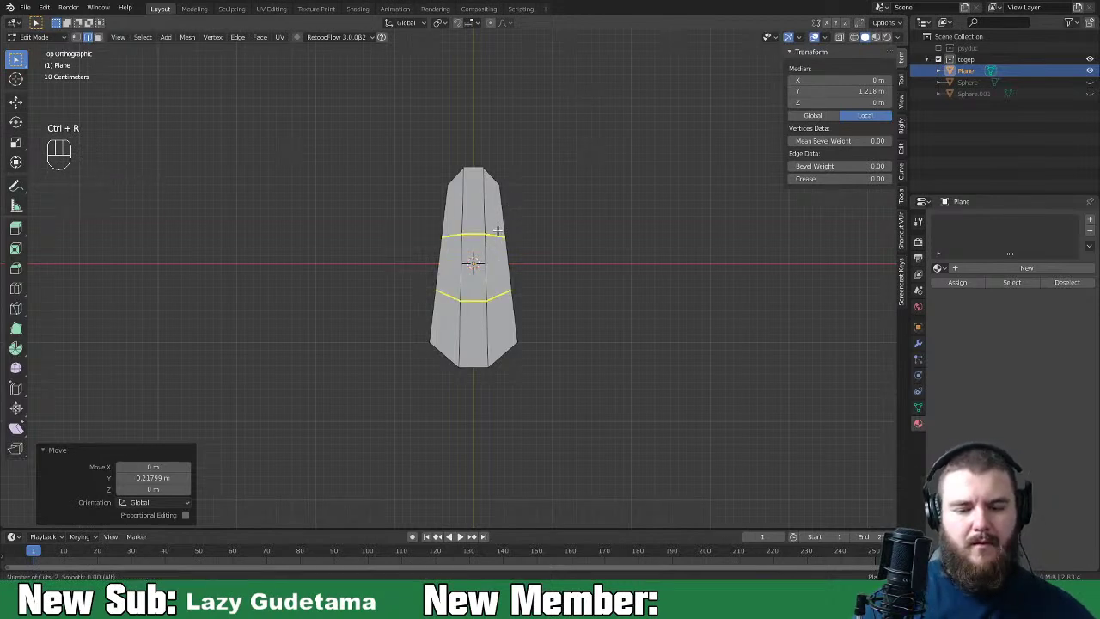
click(490, 236)
right_click(490, 236)
middle_drag(576, 283, 707, 219)
key(a)
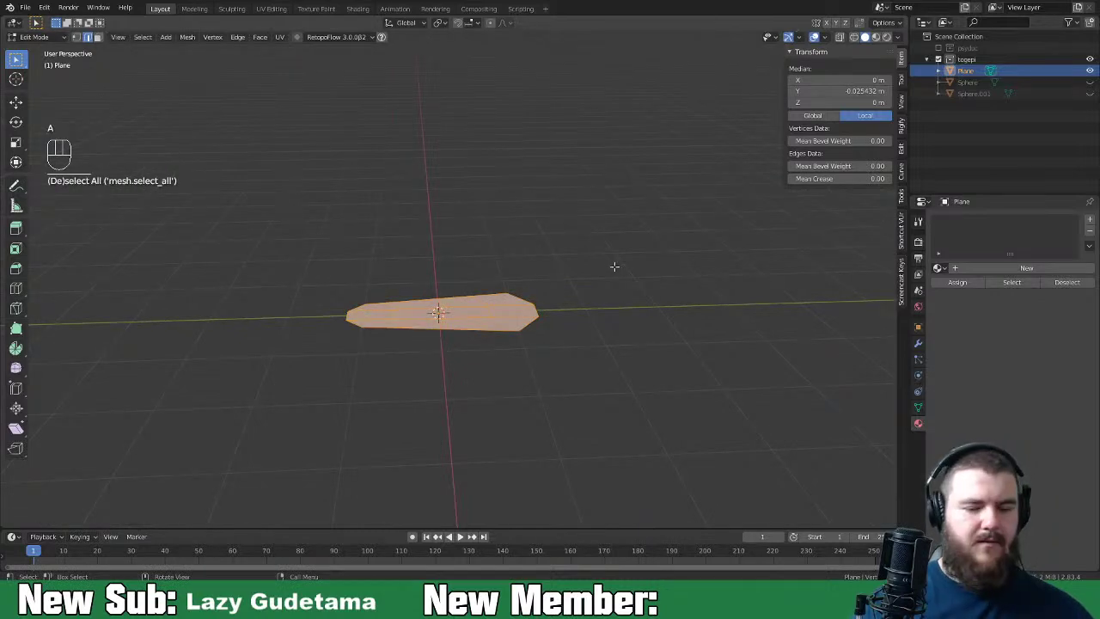
key(e)
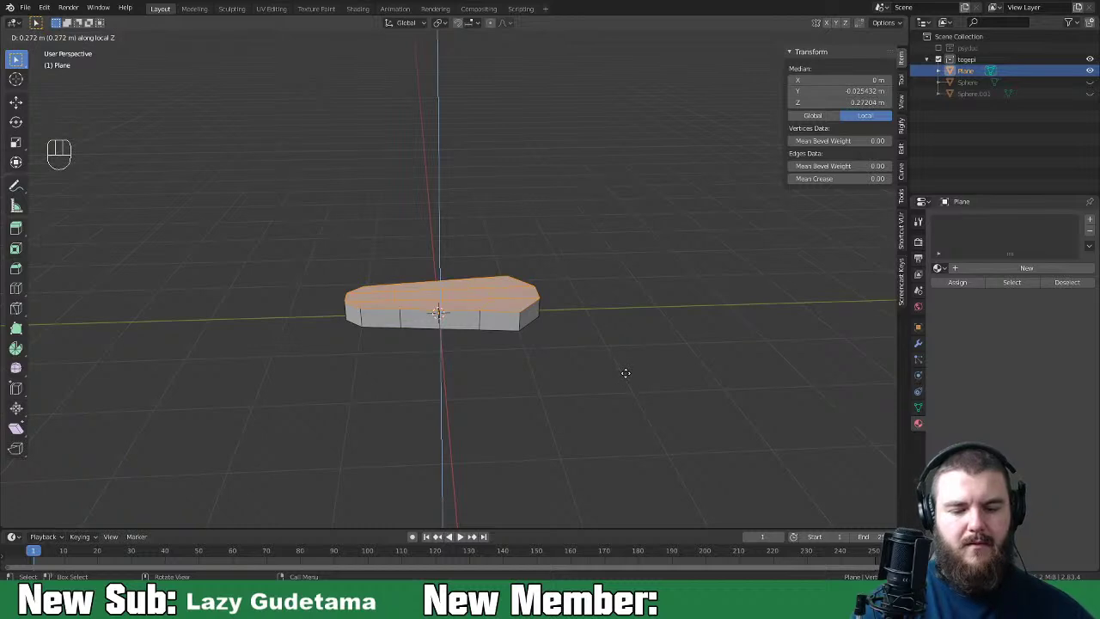
right_click(626, 372)
key(ctrl+z)
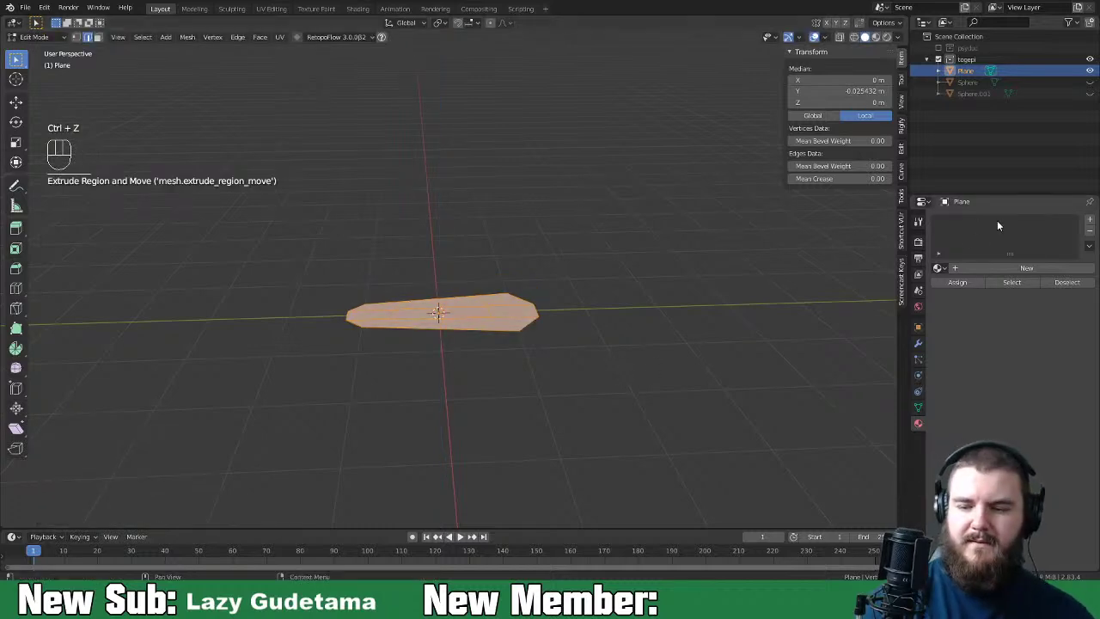
Step: Add a Solidify modifier followed by a Subdivision Surface modifier to the foot plane
click(919, 343)
click(970, 220)
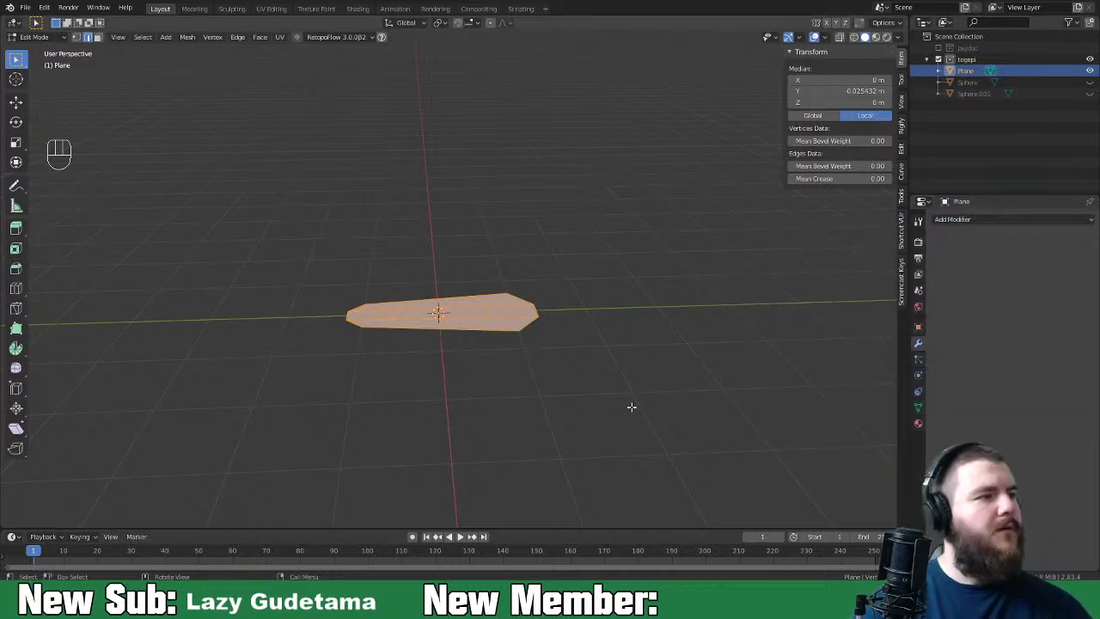
click(971, 220)
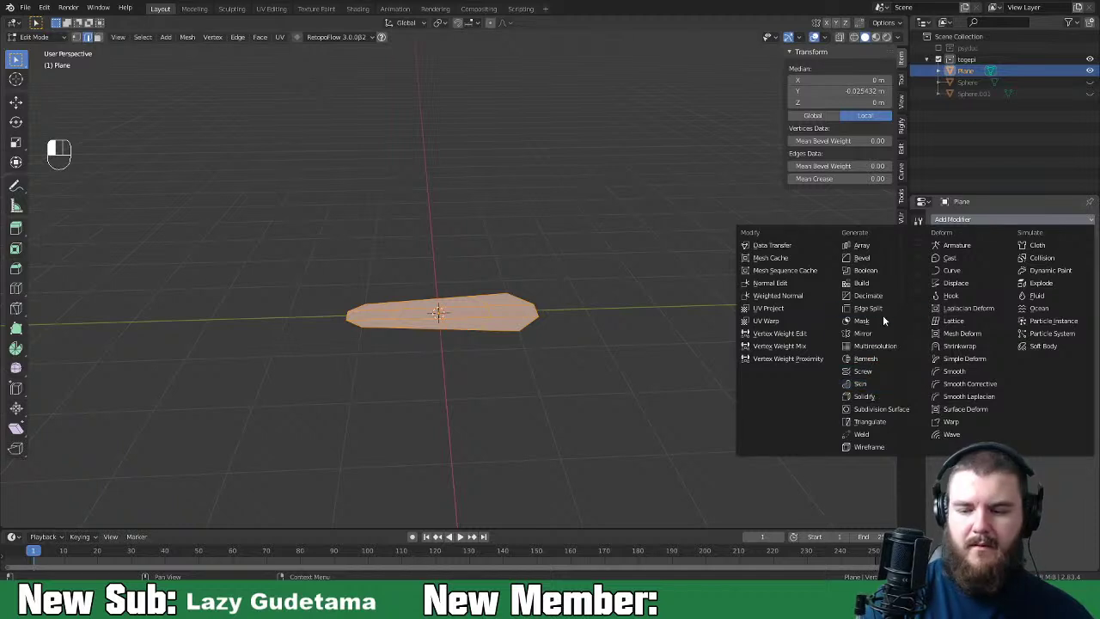
click(878, 395)
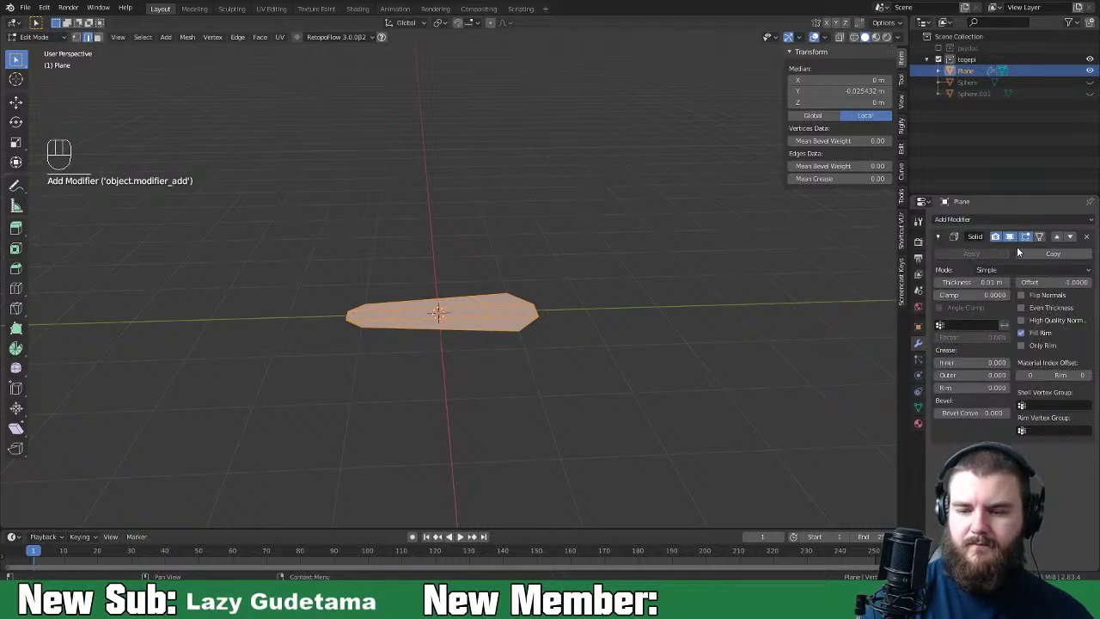
click(1001, 220)
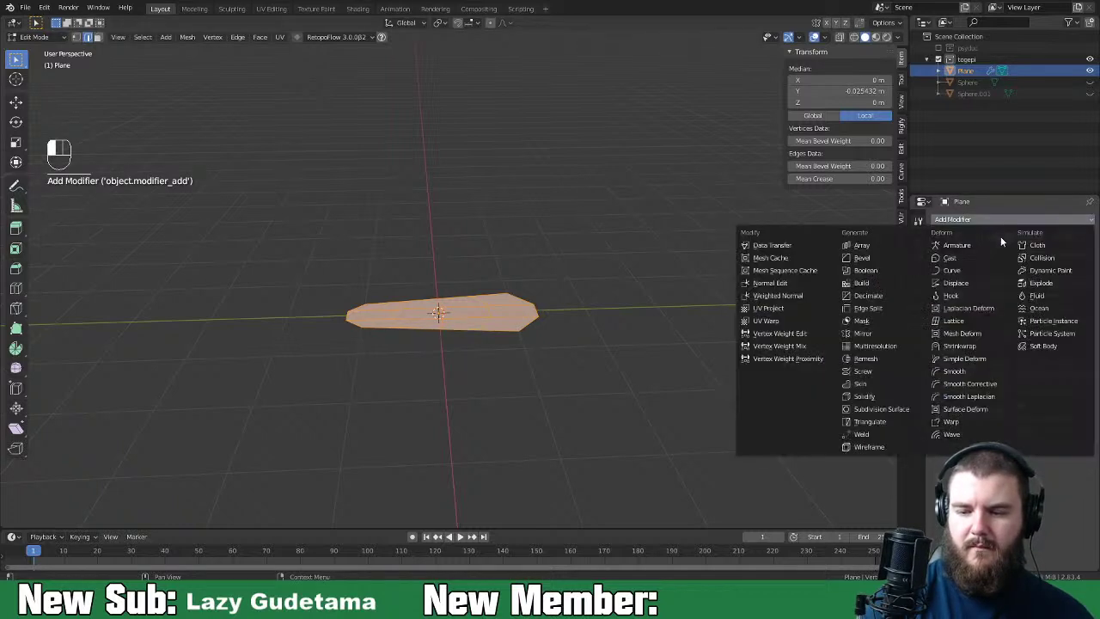
click(883, 410)
Step: Return to Object Mode and set the foot's Solidify thickness to 0.37 m
middle_drag(809, 362, 703, 350)
key(Tab)
drag(997, 282, 1016, 282)
middle_drag(751, 361, 756, 403)
Step: In Edit Mode, move the foot's whole mesh about -0.81 m along Y and about 0.37 m up along Z
key(Tab)
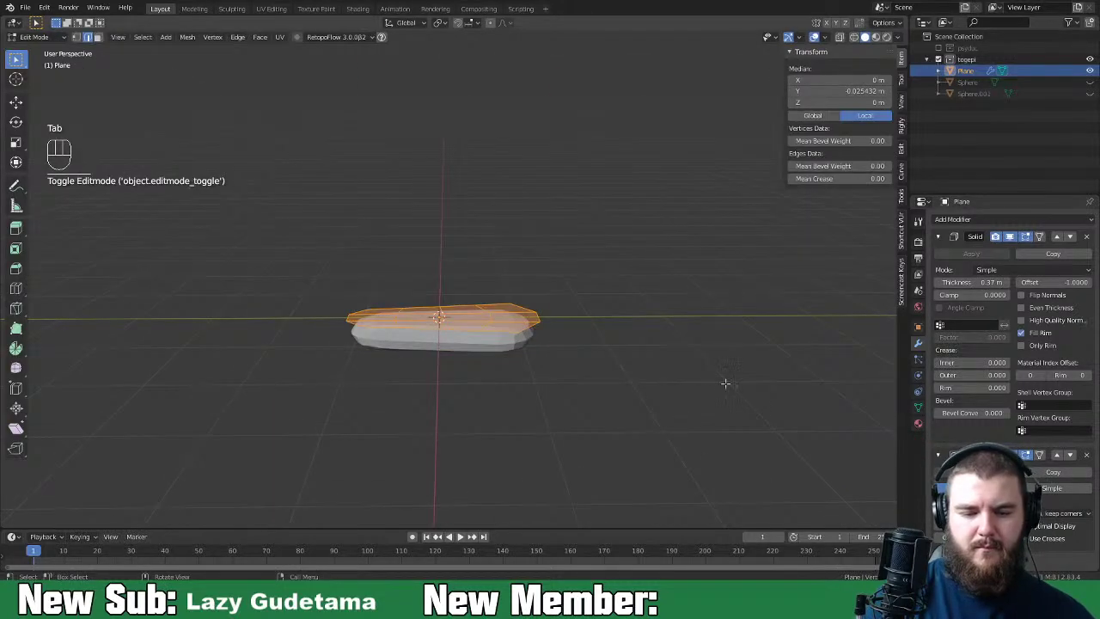
key(g)
key(y)
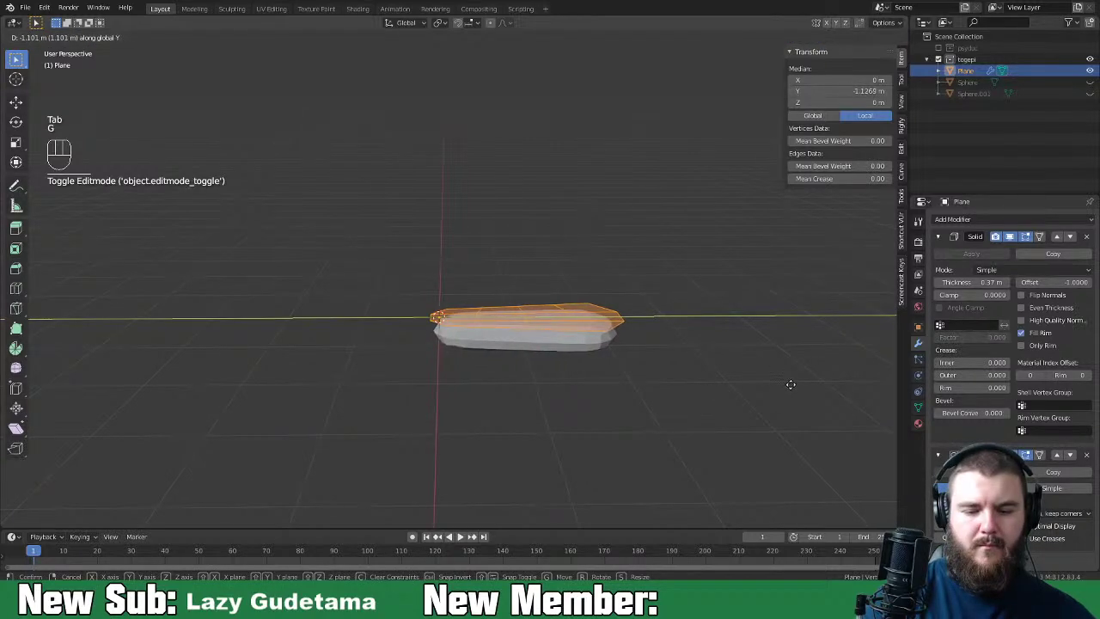
click(769, 385)
key(Tab)
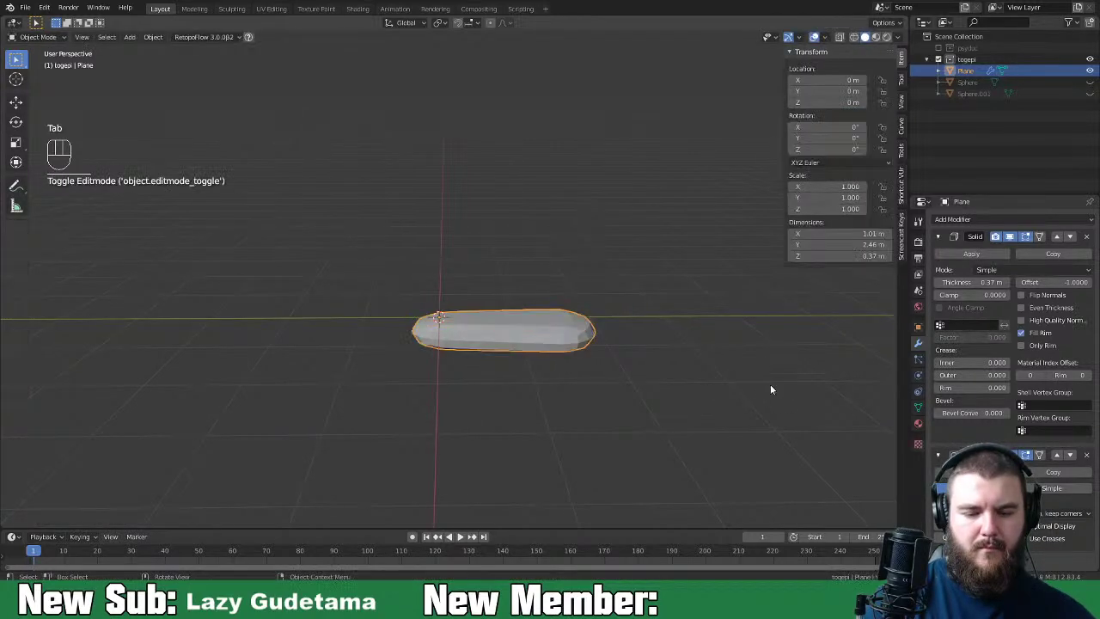
key(Tab)
key(g)
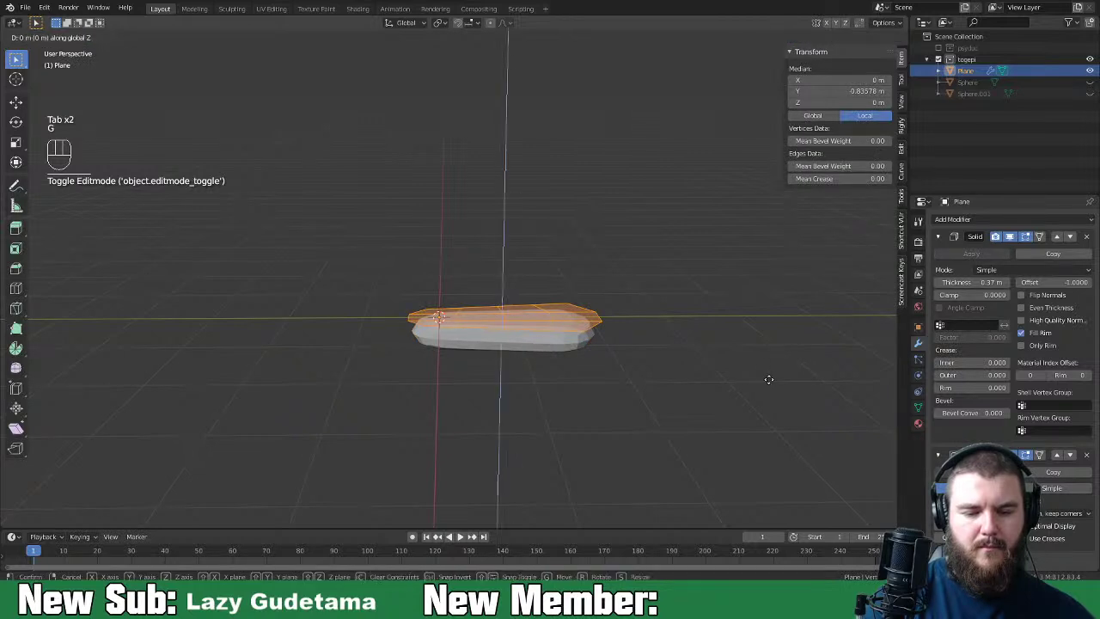
click(776, 353)
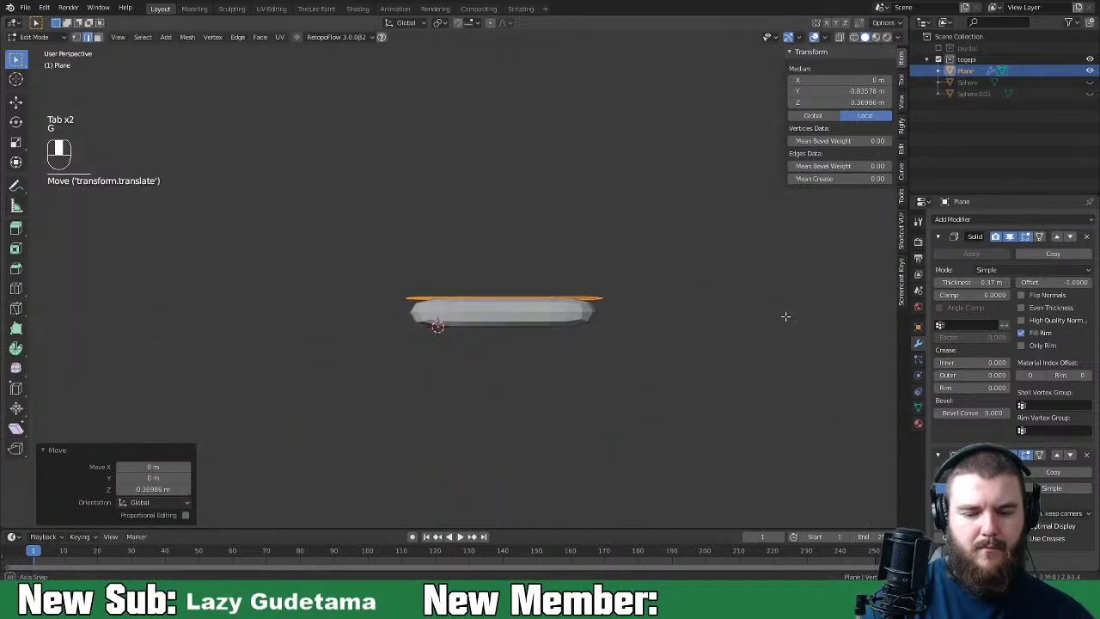
Step: Return to Object Mode, unhide the two sphere objects and rename the spiked eggshell body as togepi
key(Tab)
middle_drag(773, 347, 723, 373)
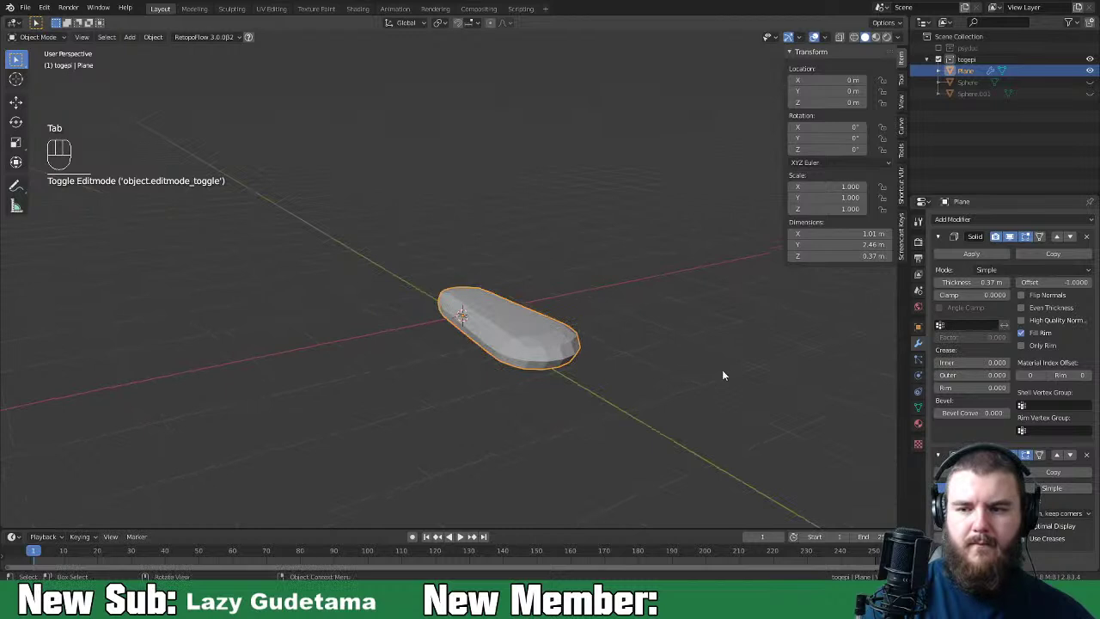
click(1090, 81)
click(1089, 92)
click(563, 241)
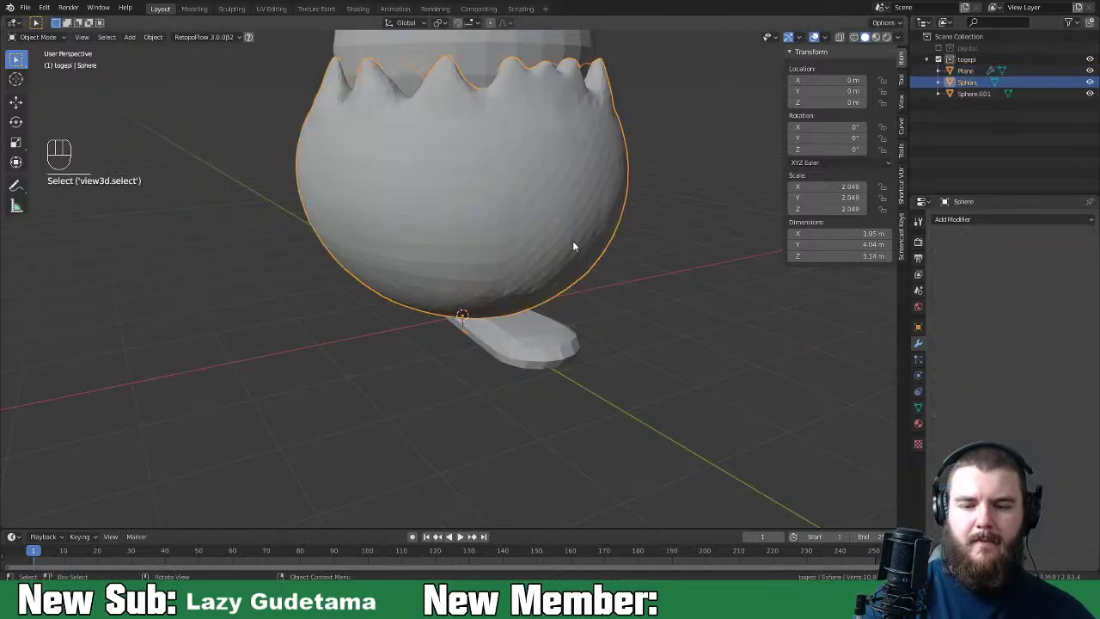
double_click(967, 82)
text(togepi)
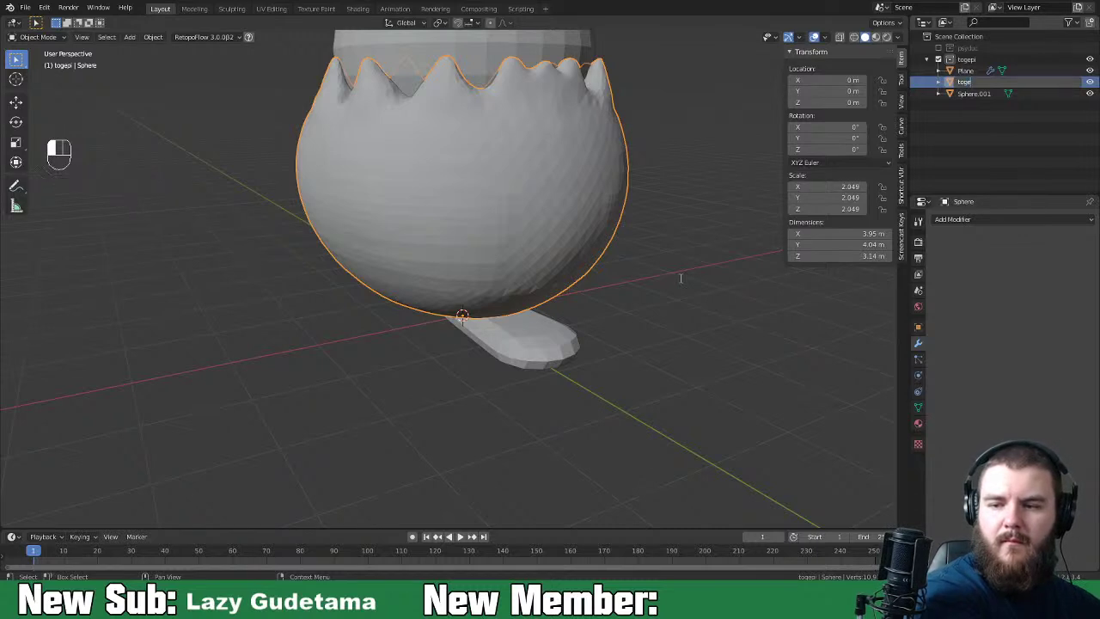
key(Return)
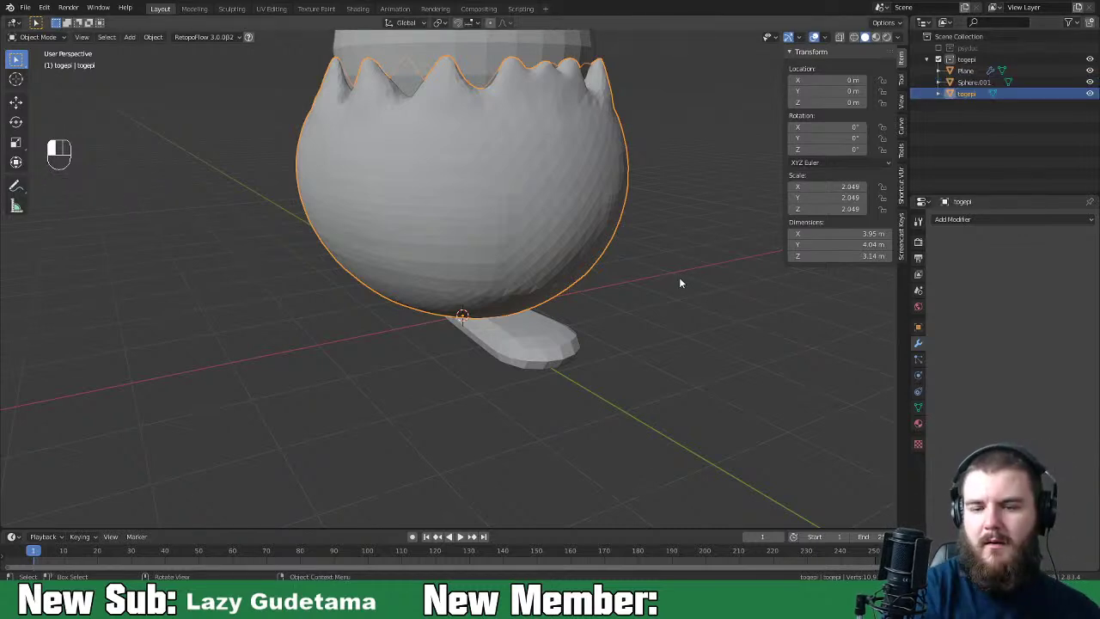
Step: Add a Mirror modifier to the foot plane, using the togepi eggshell as its mirror object
click(558, 346)
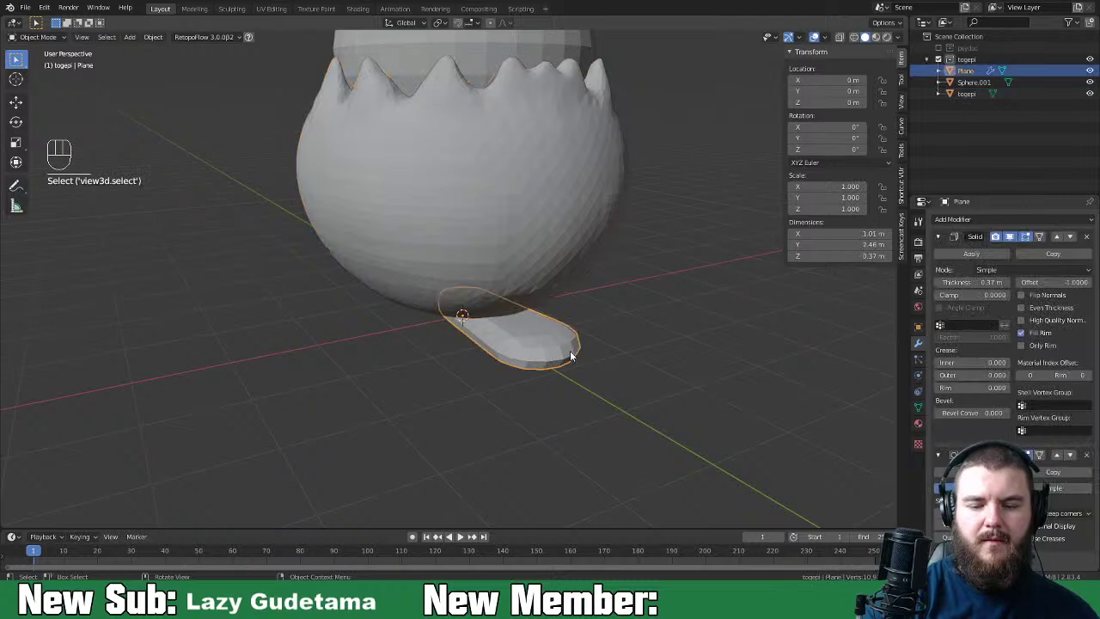
middle_drag(559, 346, 633, 369)
click(946, 238)
click(945, 256)
click(964, 219)
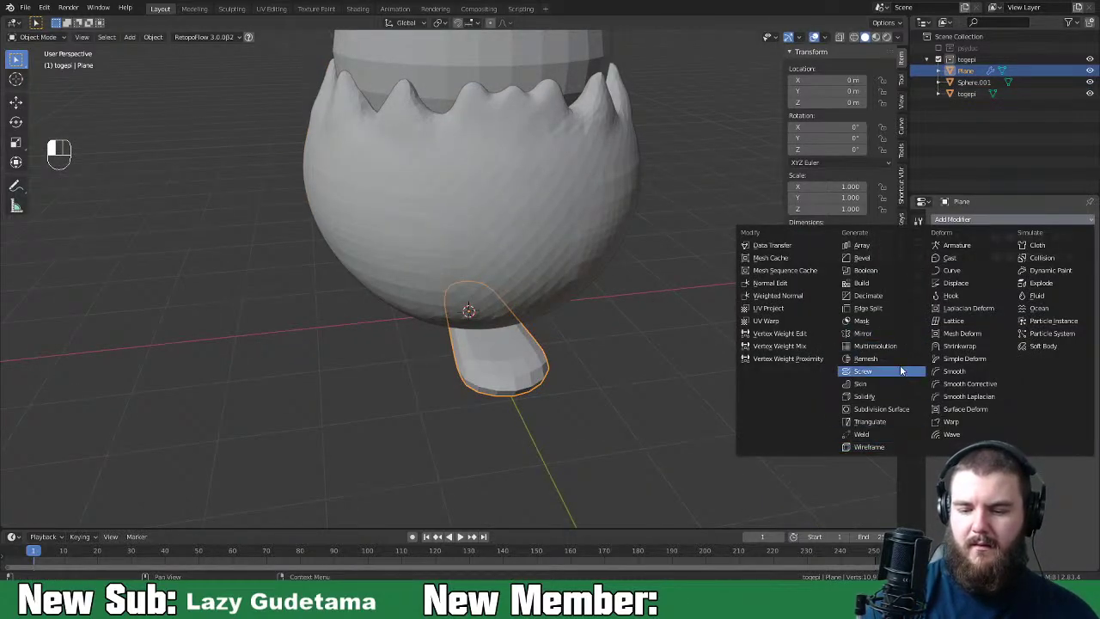
click(893, 335)
click(1086, 377)
click(574, 290)
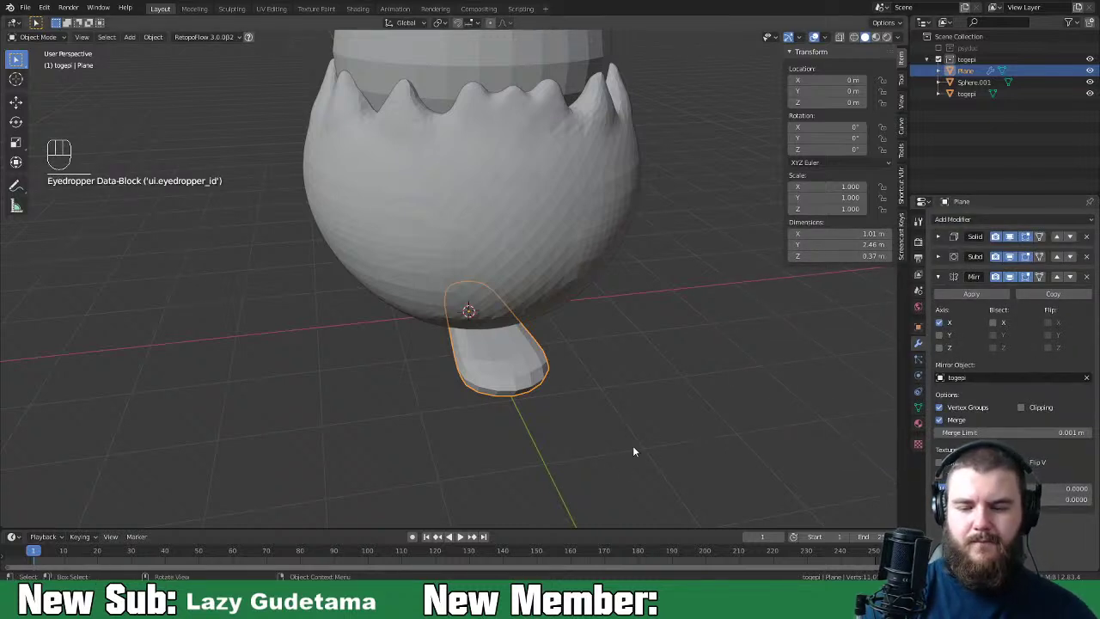
Step: Rotate the foot about 21.1° around Z and move it about 0.55 m along X
key(r)
key(z)
click(689, 369)
middle_drag(689, 369, 648, 369)
key(g)
key(x)
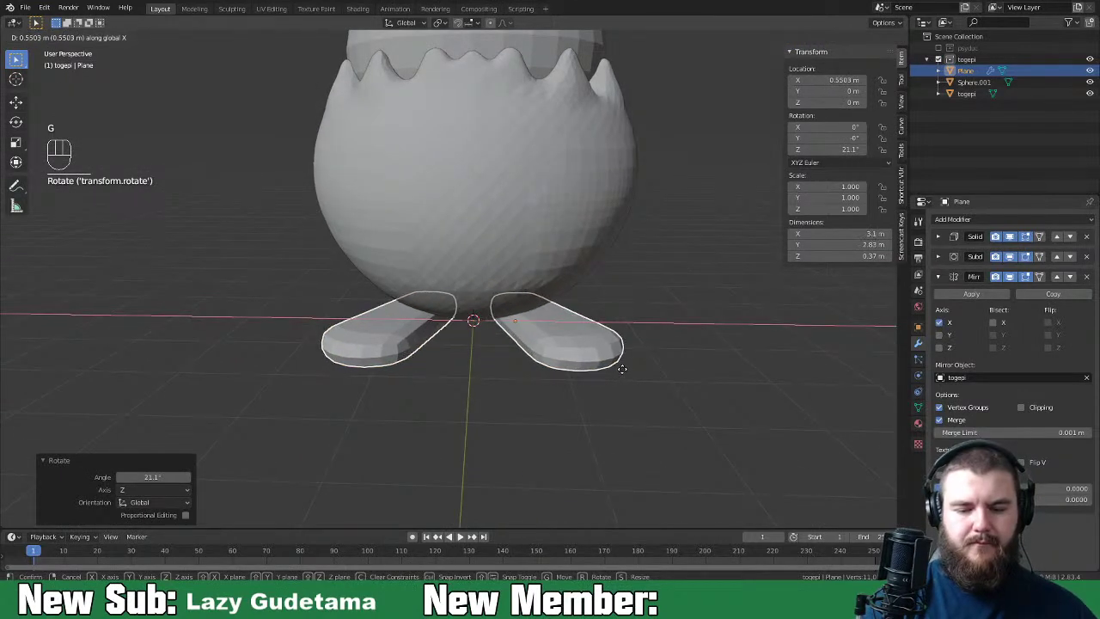
click(622, 369)
Step: Scale the foot by about 0.928 and rotate it another 14.4° or so around Z to splay it outward
middle_drag(643, 392, 665, 434)
key(s)
click(599, 447)
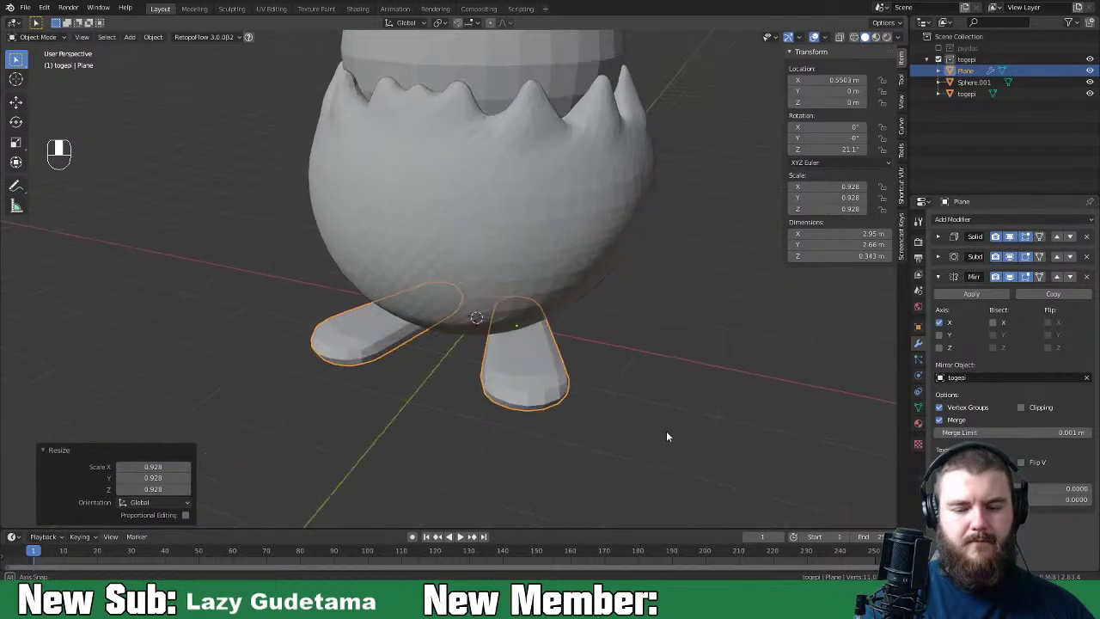
key(r)
click(687, 396)
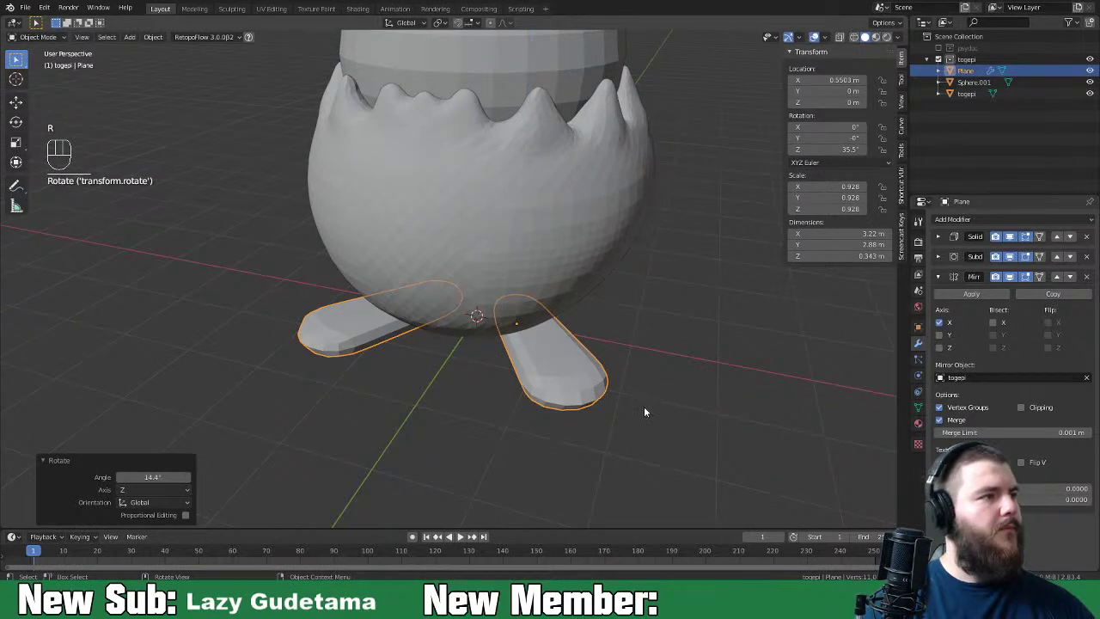
Step: Move the foot about 0.34 m along Y and scale it by about 0.922
middle_drag(660, 402, 680, 393)
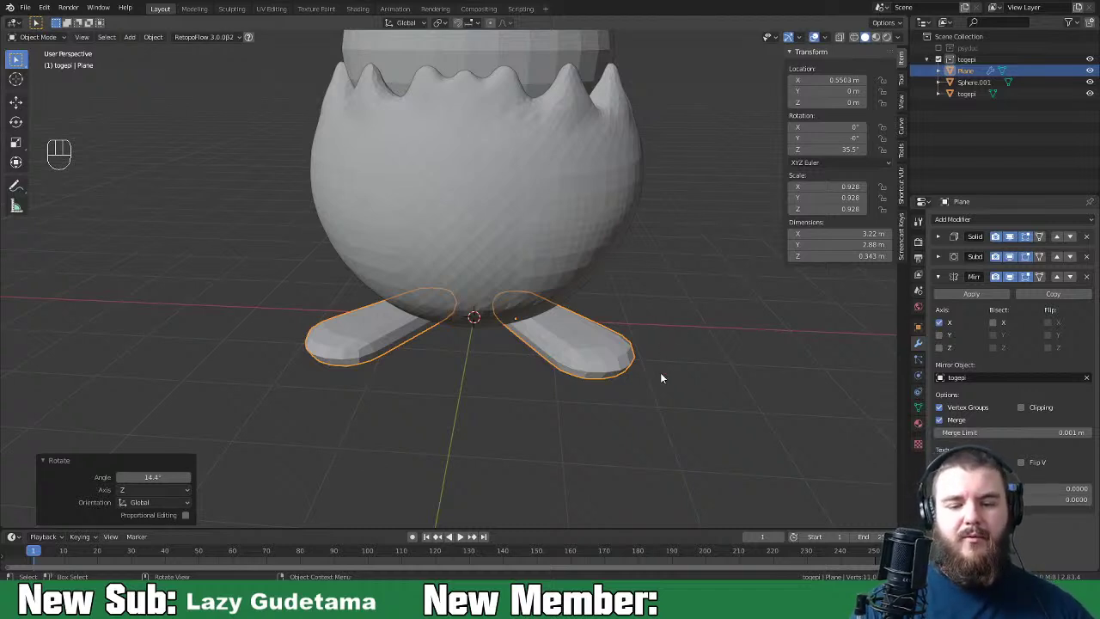
scroll(655, 378, down, 4)
middle_drag(649, 387, 683, 367)
scroll(522, 355, up, 2)
key(g)
key(y)
click(557, 365)
key(s)
click(600, 408)
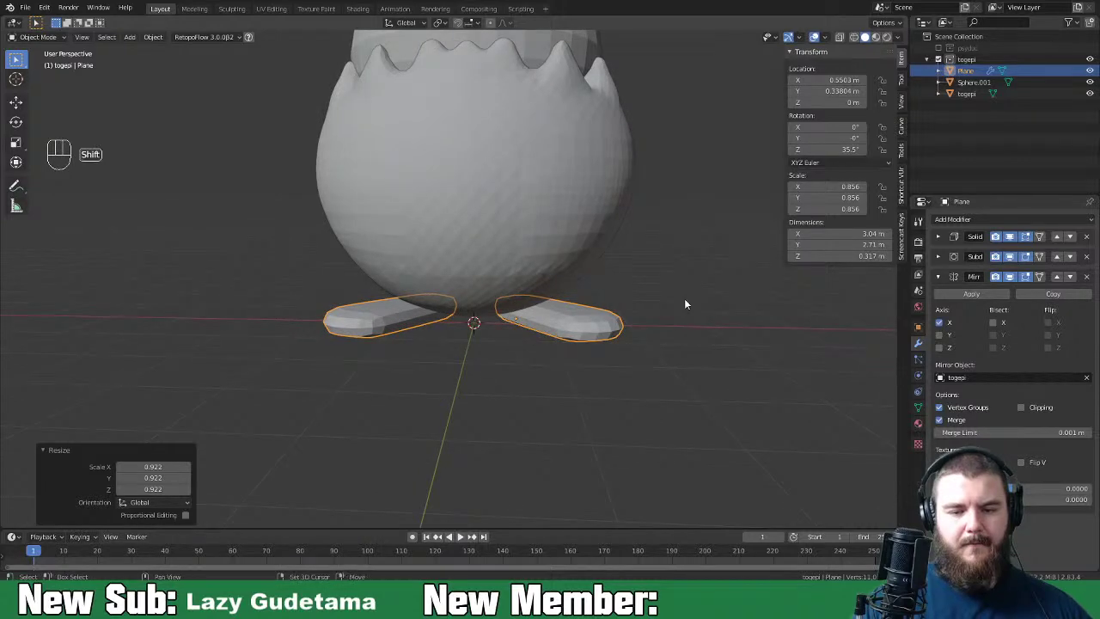
Step: Delete the head sphere sitting inside the spiked eggshell
middle_drag(686, 305, 661, 410)
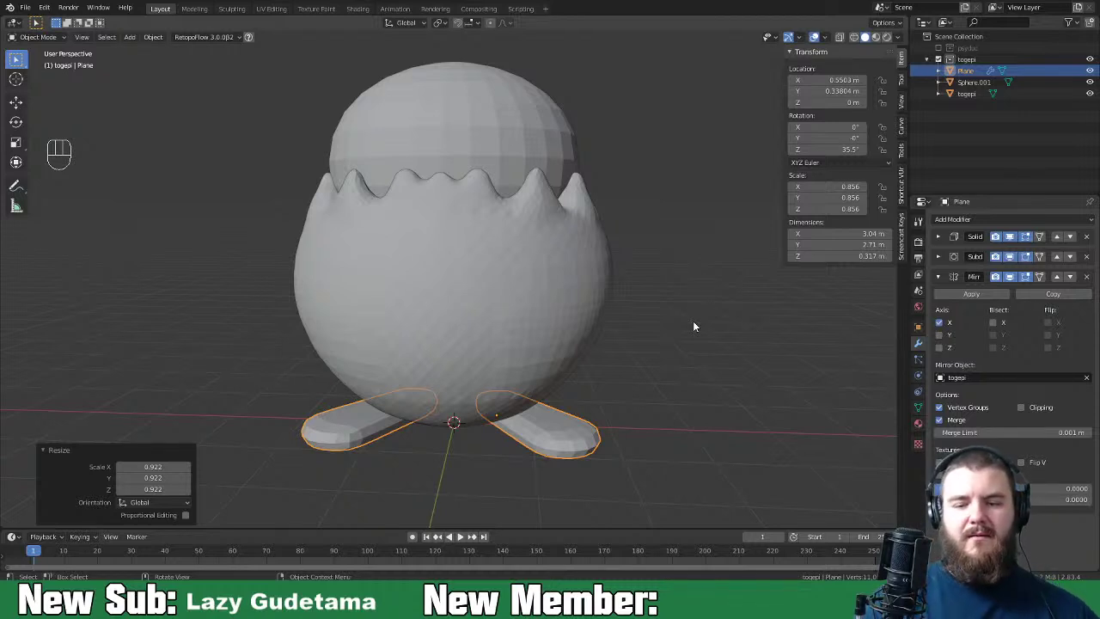
middle_drag(720, 378, 596, 388)
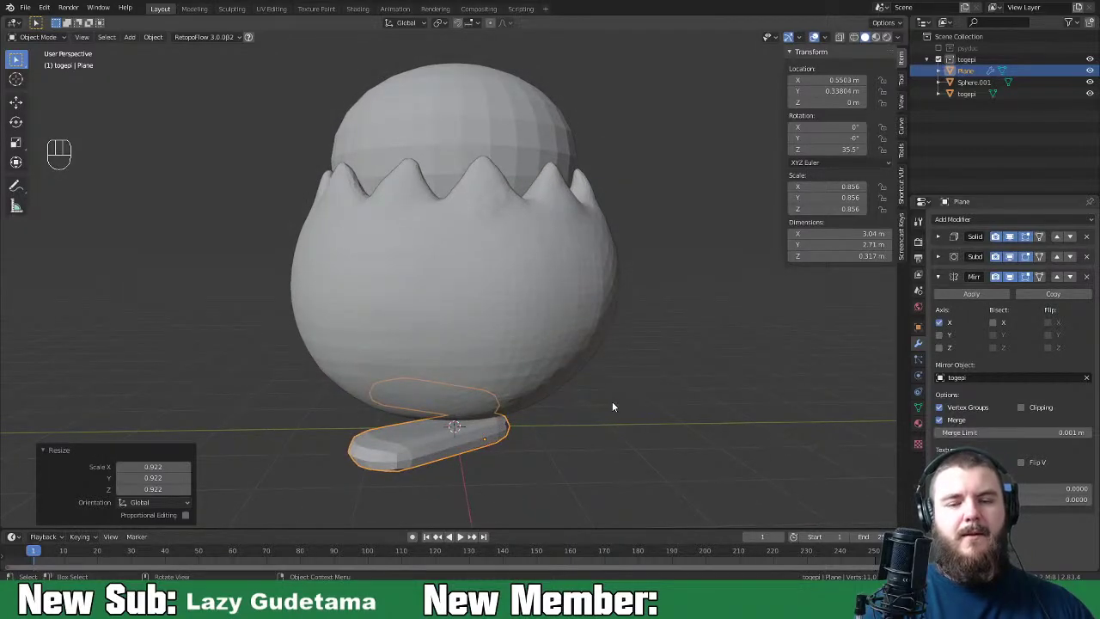
middle_drag(629, 378, 529, 289)
click(536, 232)
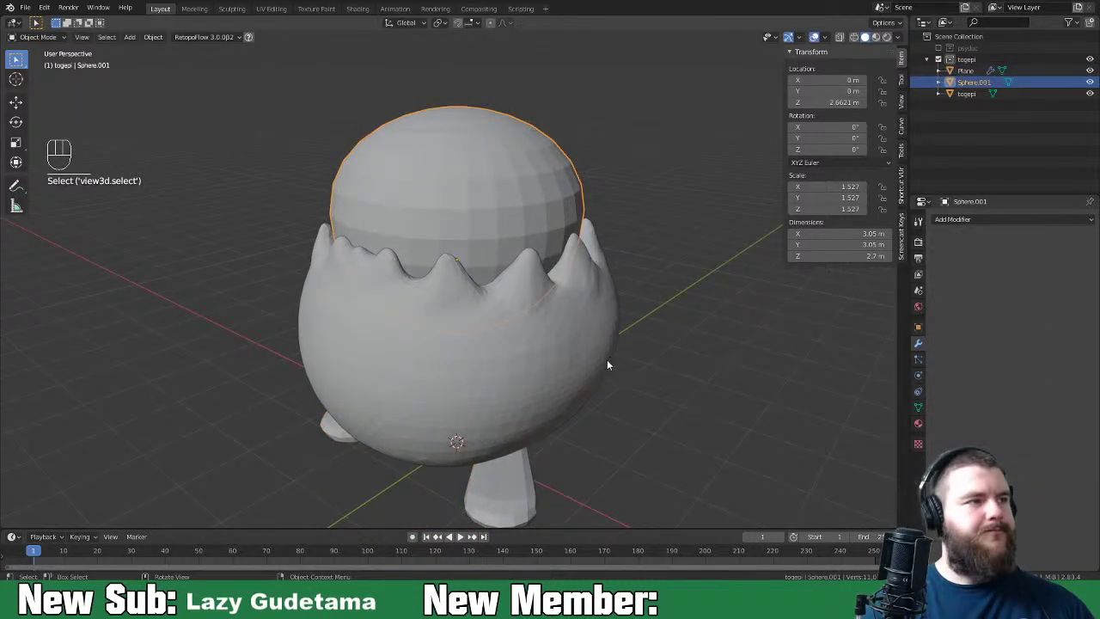
middle_drag(595, 373, 664, 388)
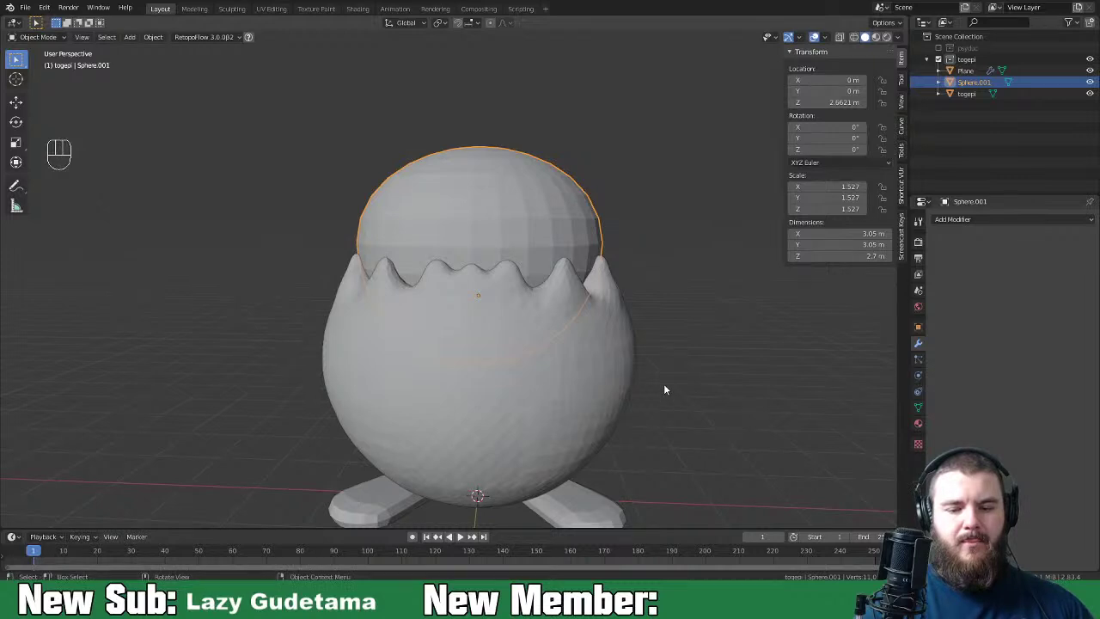
middle_drag(667, 381, 630, 394)
key(x)
click(628, 390)
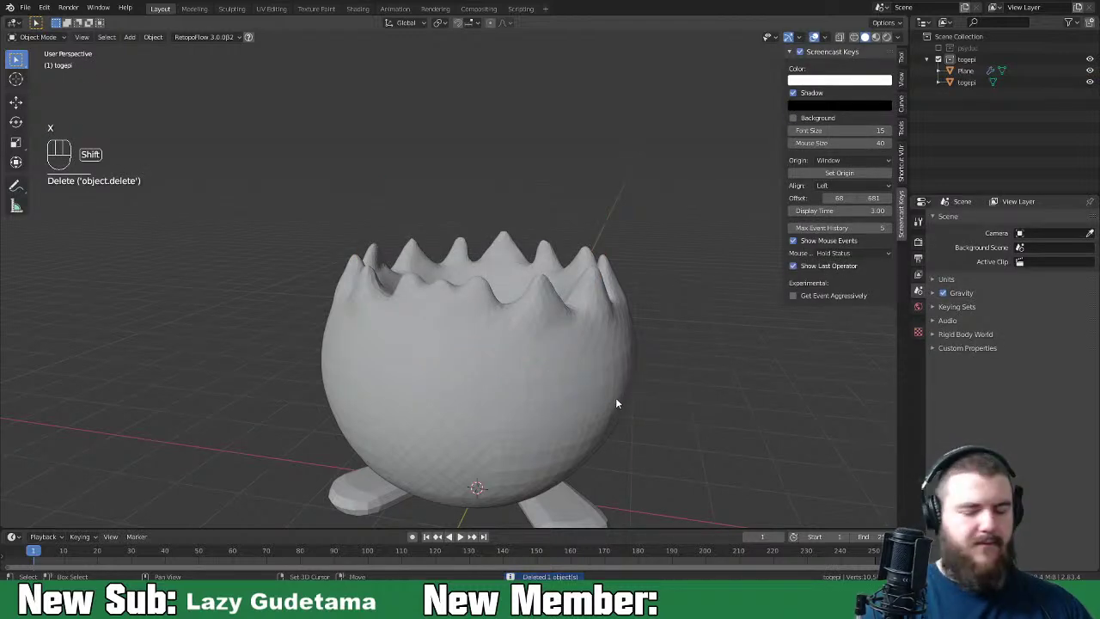
Step: Add a plane mesh and raise it along Z to just below the eggshell's spiked rim
key(shift+a)
mouse_move(601, 348)
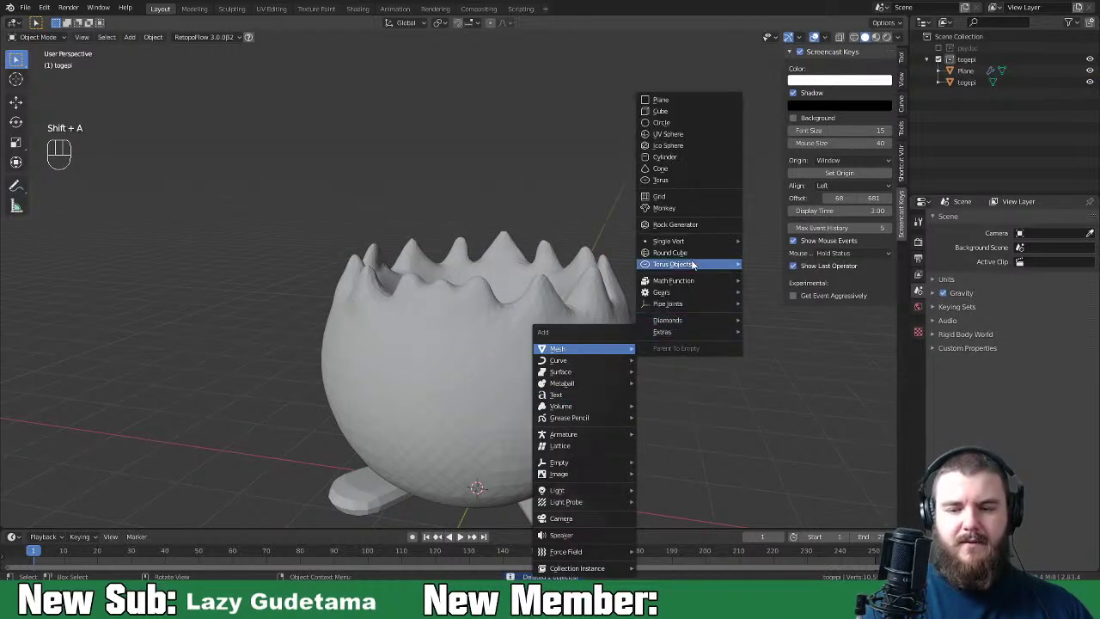
click(706, 100)
key(g)
key(z)
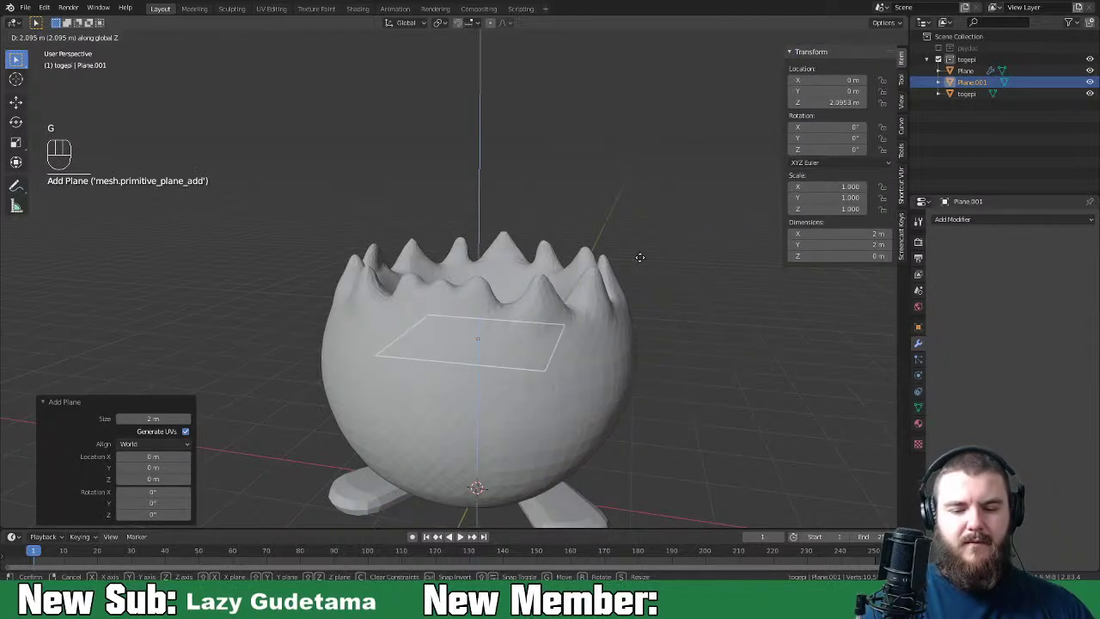
click(646, 264)
Step: In Edit Mode, merge all of the new plane's vertices at center into a single vertex
key(Tab)
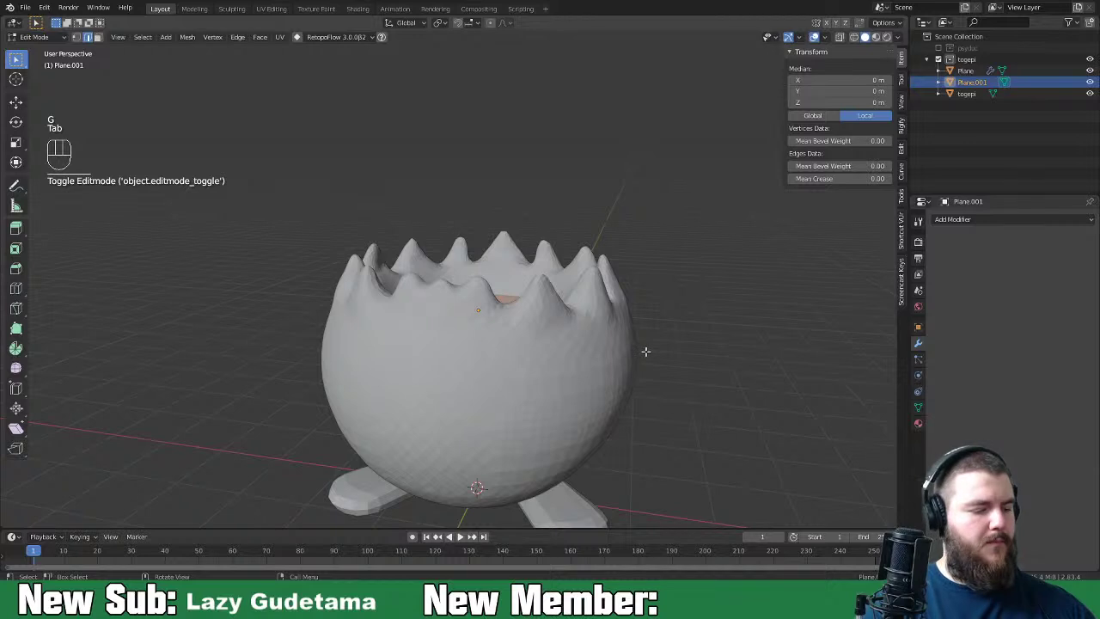
key(m)
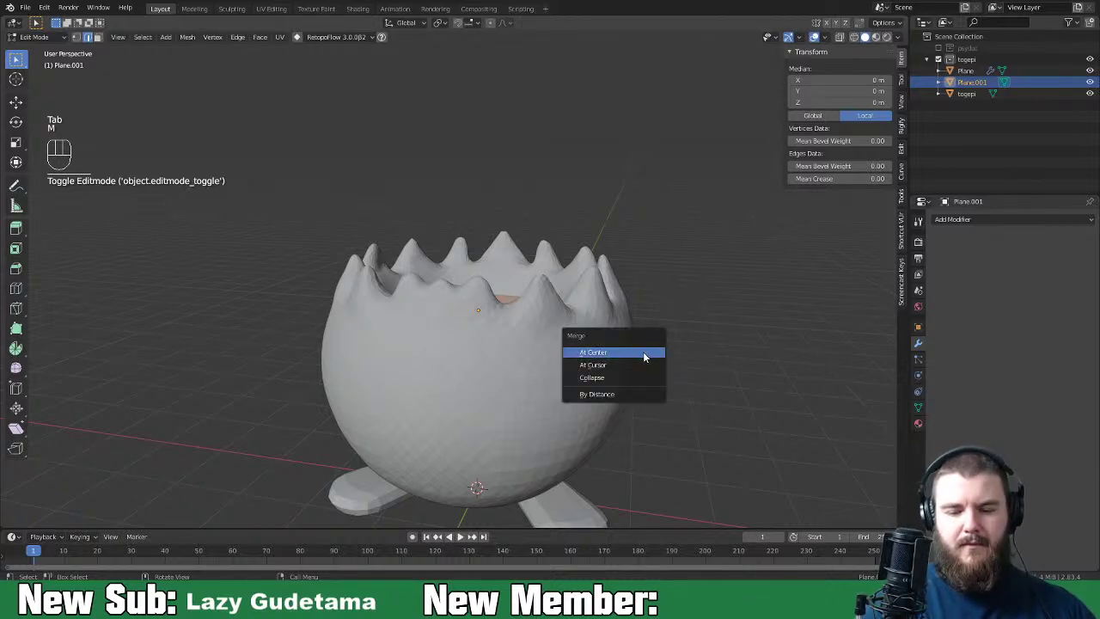
click(643, 353)
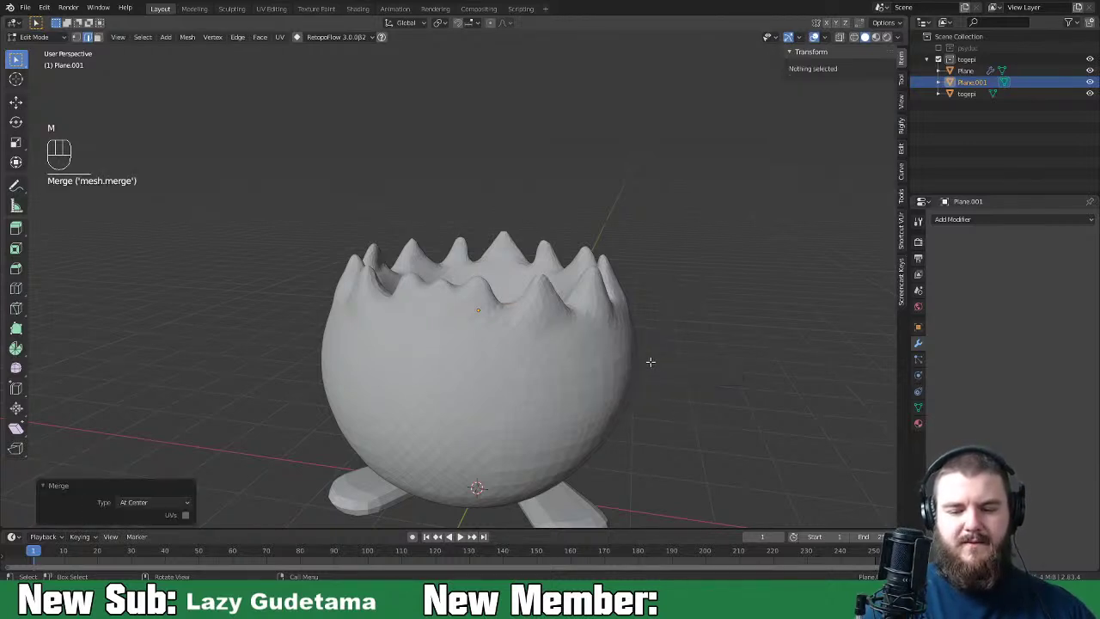
Step: Add a Skin modifier followed by a Subdivision Surface modifier to the single-vertex object
click(969, 221)
click(878, 374)
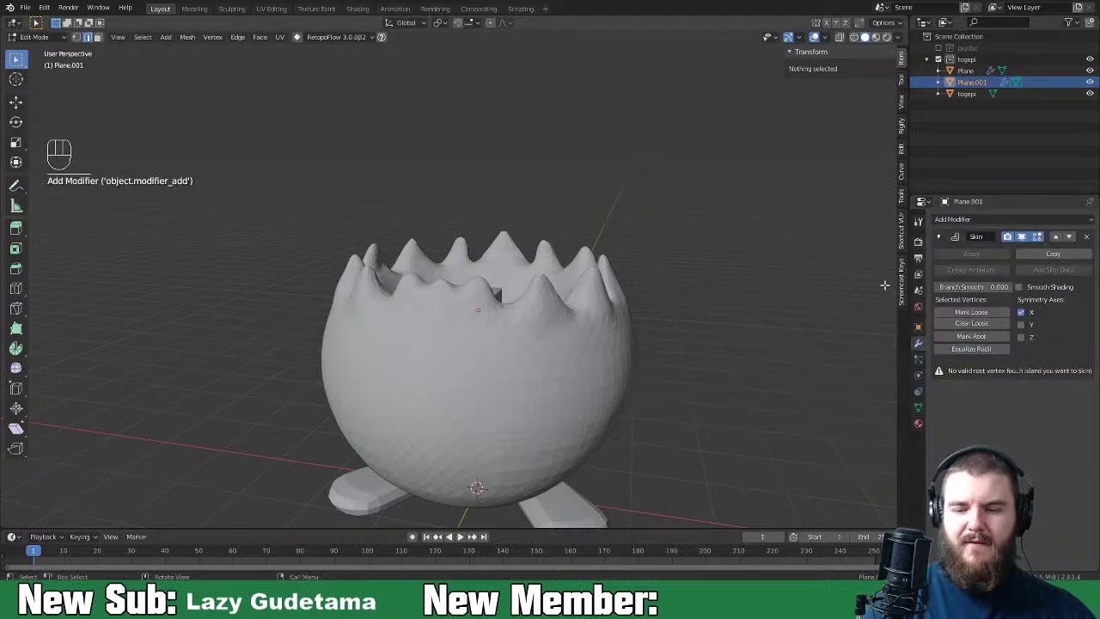
click(969, 220)
click(895, 403)
middle_drag(662, 403, 692, 405)
Step: Select the single vertex in vertex mode, hide the sidebar and resize its skin by about 1.464
key(ctrl+a)
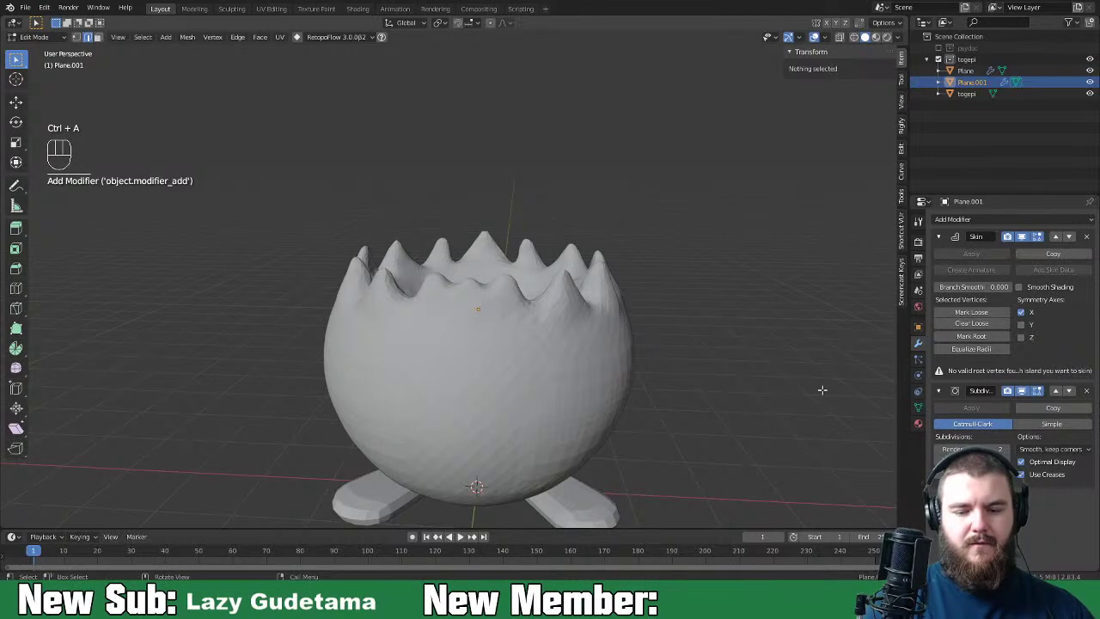
middle_drag(774, 373, 765, 403)
key(1)
key(a)
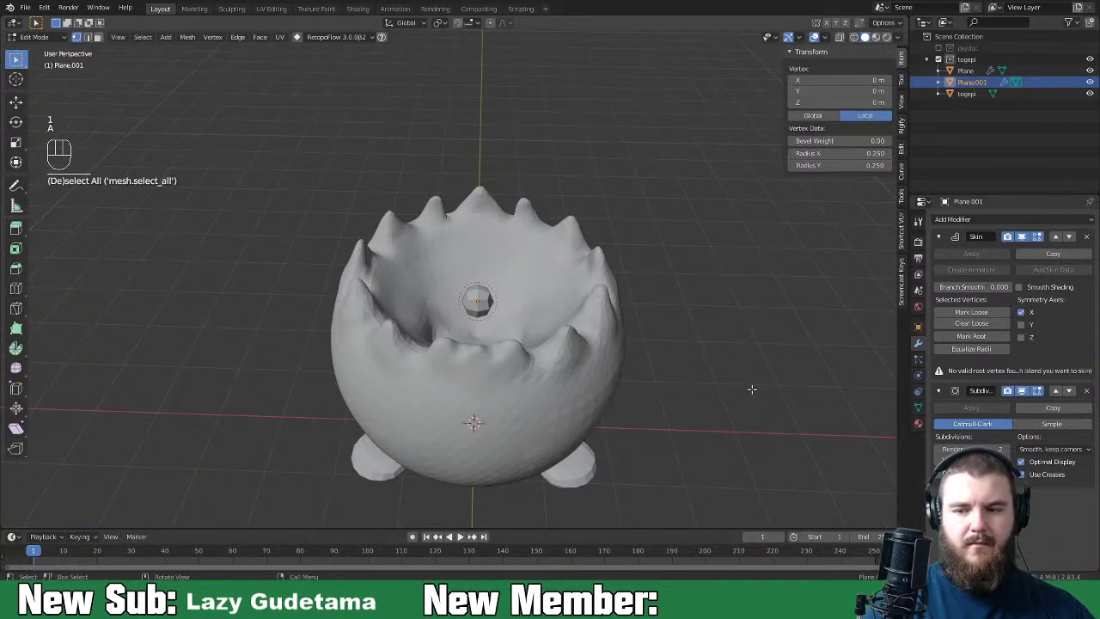
key(n)
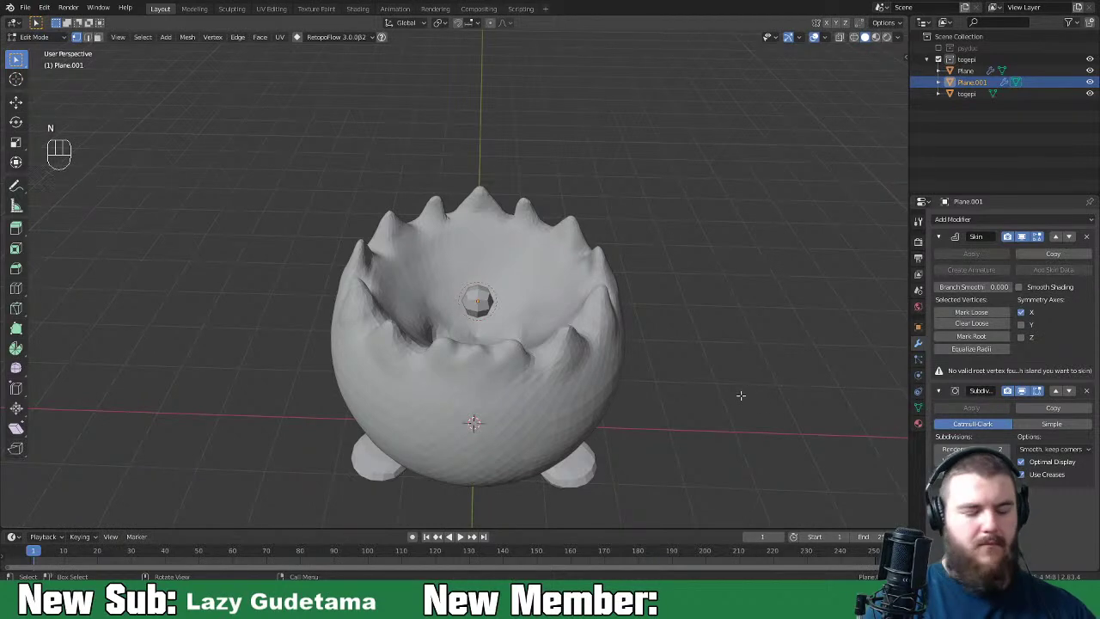
key(ctrl+a)
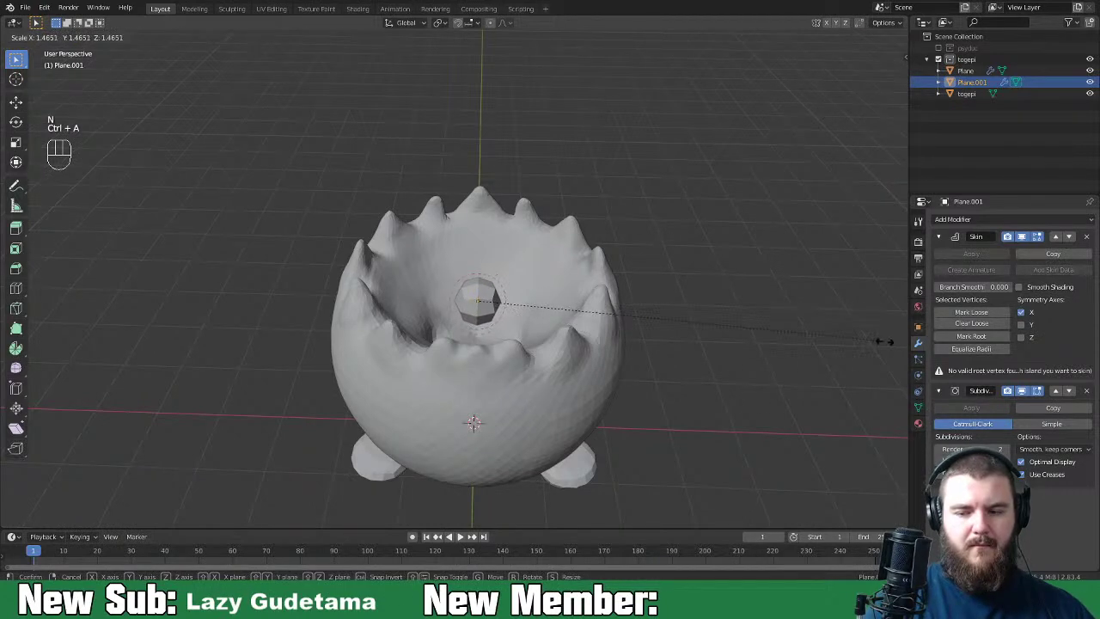
click(601, 319)
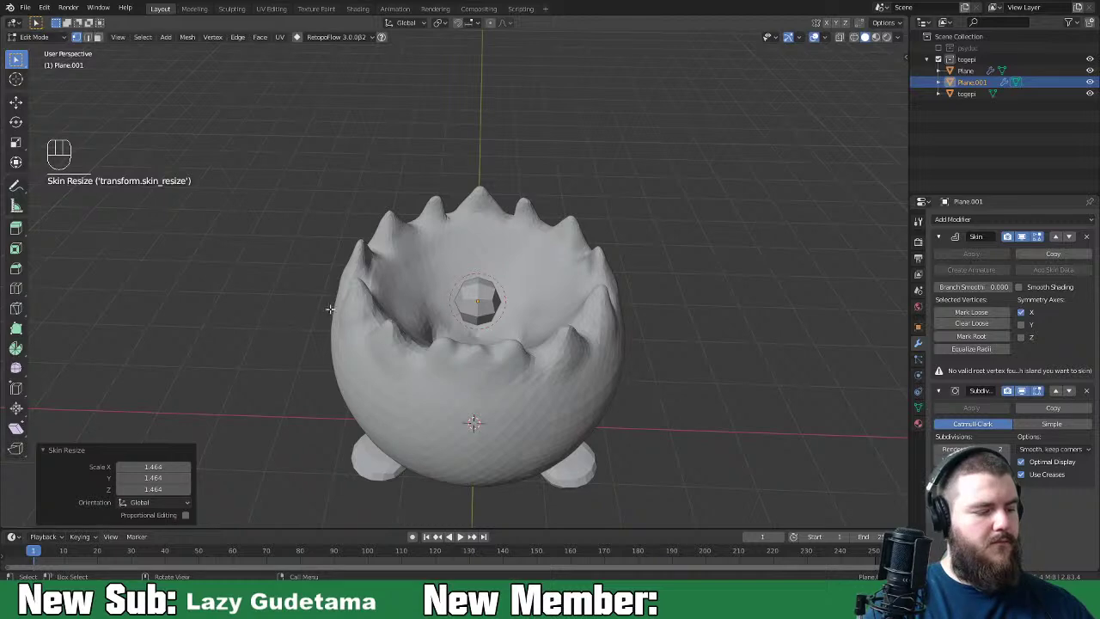
Step: Resize the vertex's skin by about -3.758 and again by about 1.5 to fill the shell opening, and return to Object Mode
key(ctrl+a)
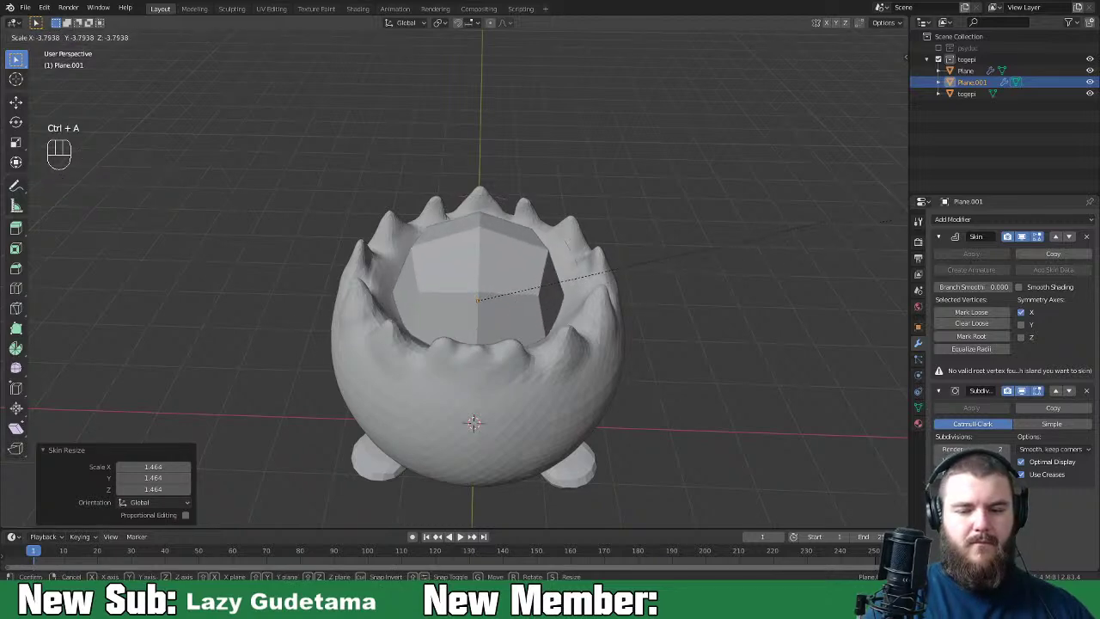
click(776, 225)
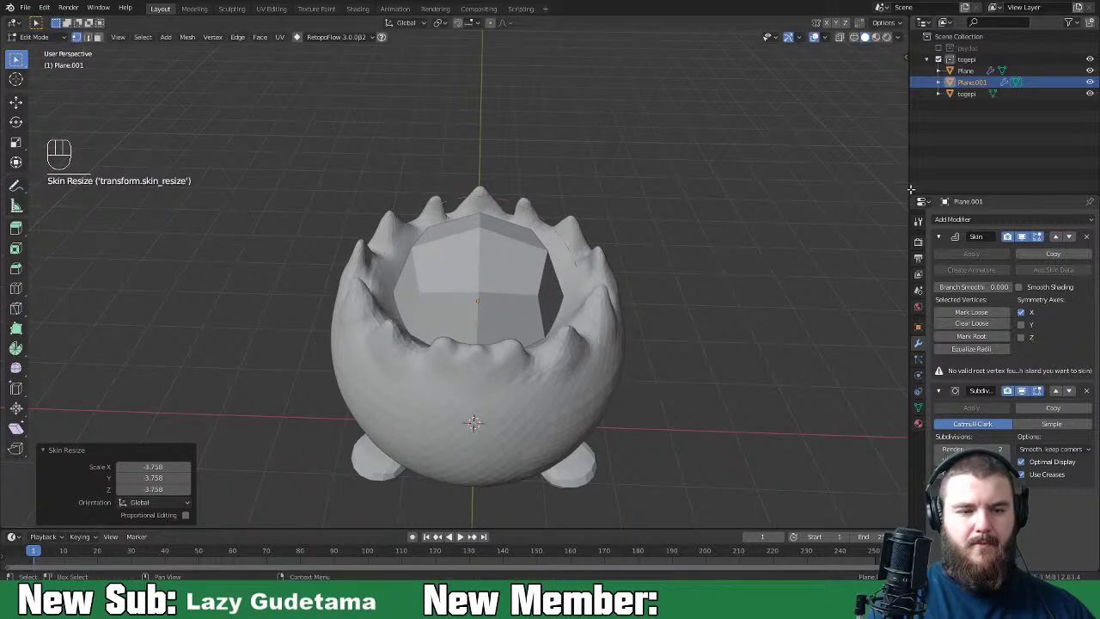
middle_drag(712, 375, 676, 404)
key(ctrl+a)
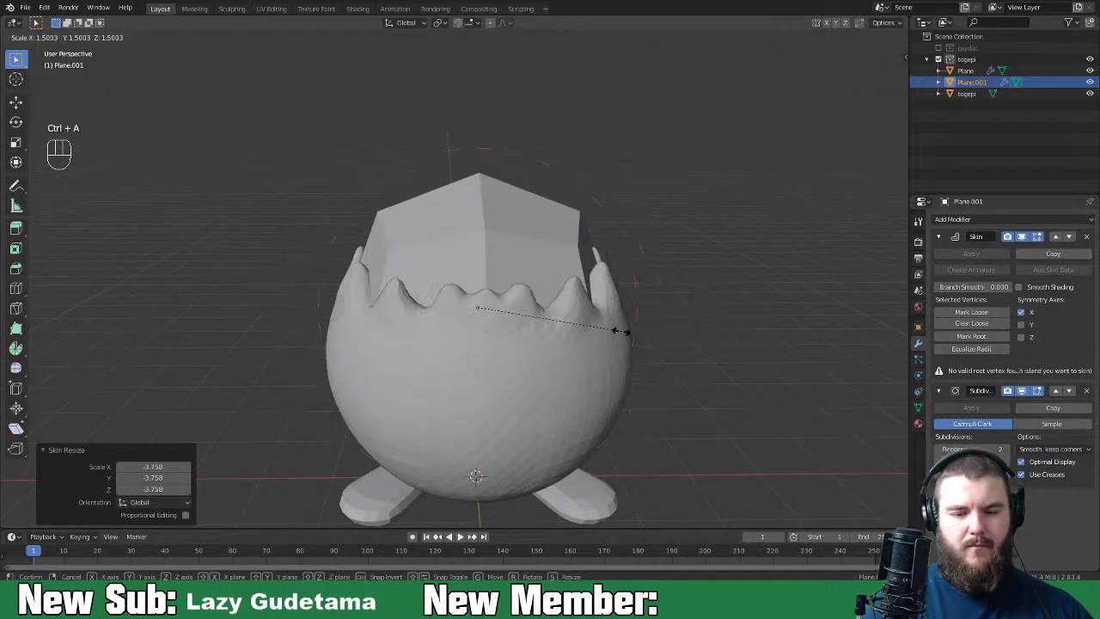
click(622, 340)
middle_drag(661, 379, 704, 376)
key(Tab)
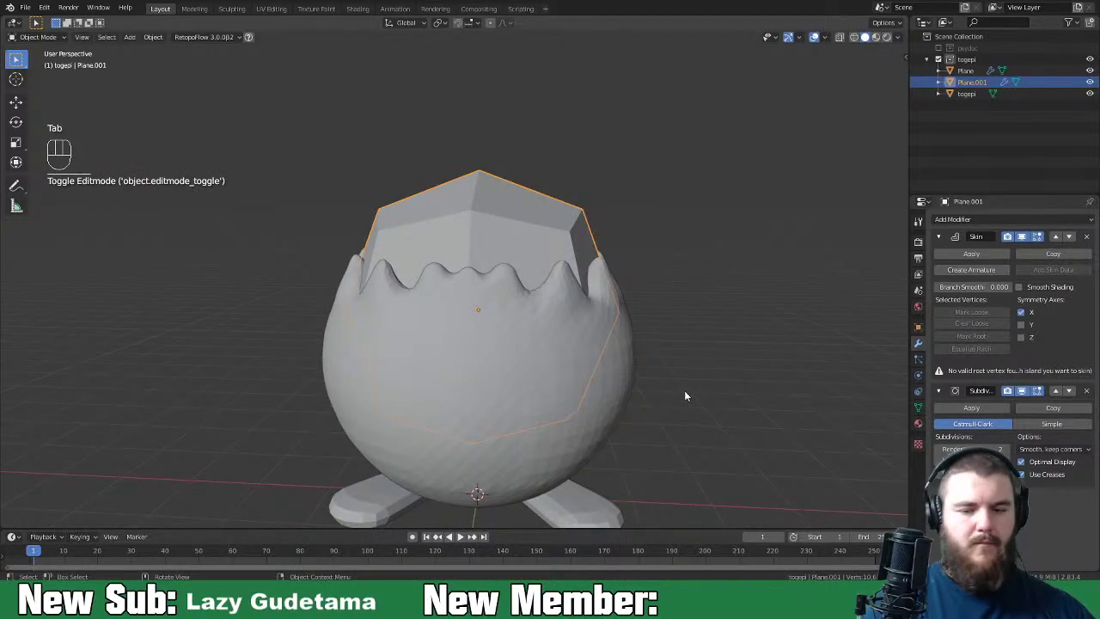
Step: In Edit Mode, select the head's skin vertex in front view and extrude it straight up along Z
key(Tab)
key(KP_1)
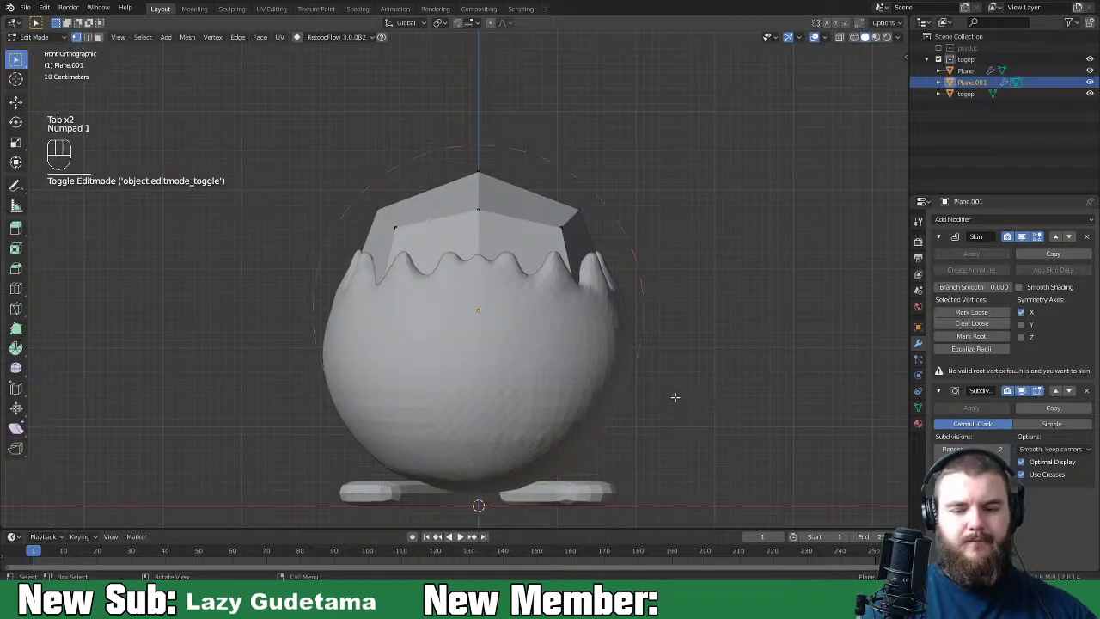
click(512, 327)
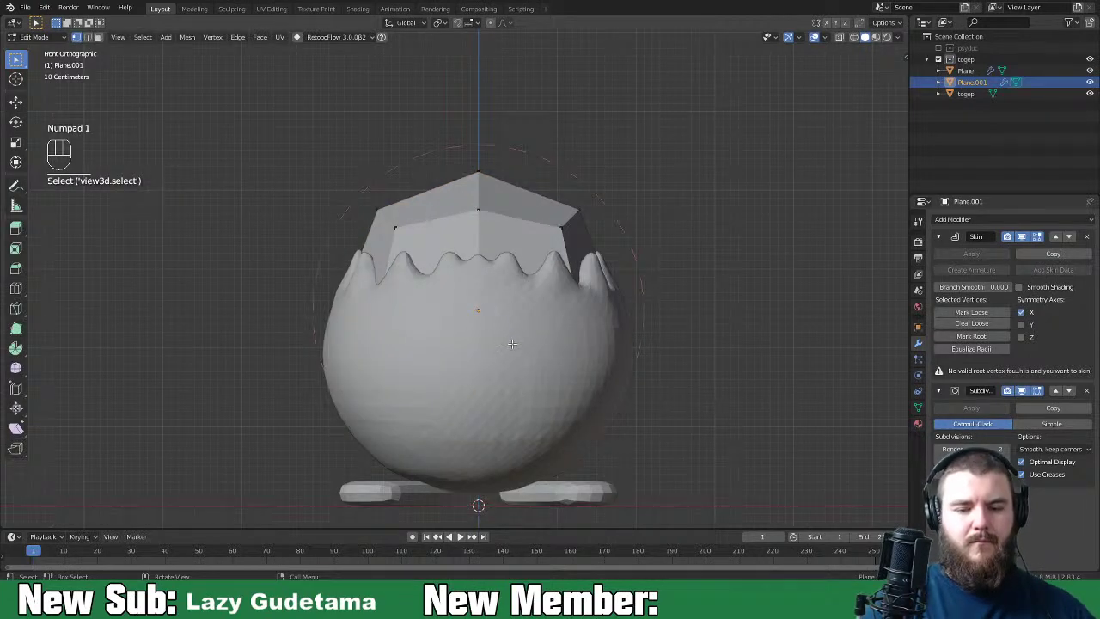
key(e)
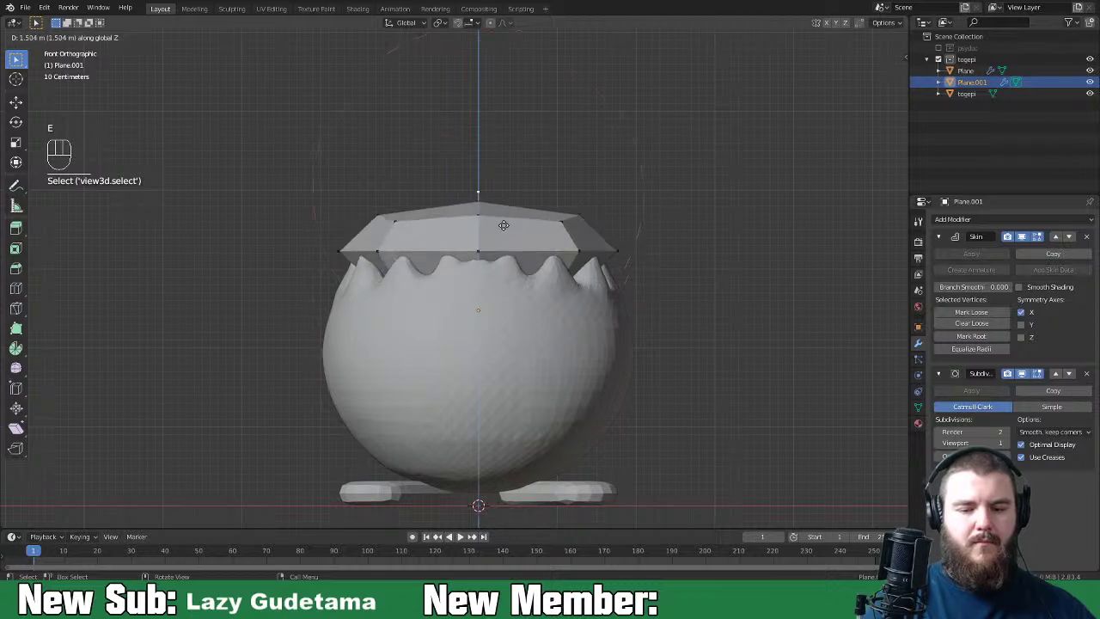
click(520, 148)
Step: Select all of the head's vertices and move them down along Z into the shell opening
click(504, 284)
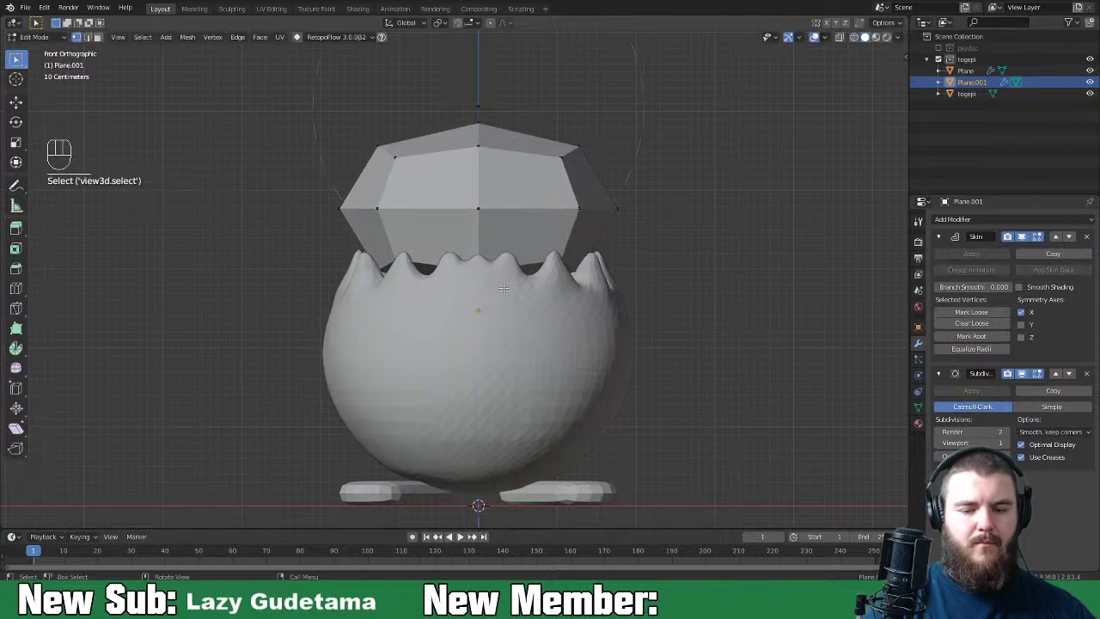
key(a)
key(g)
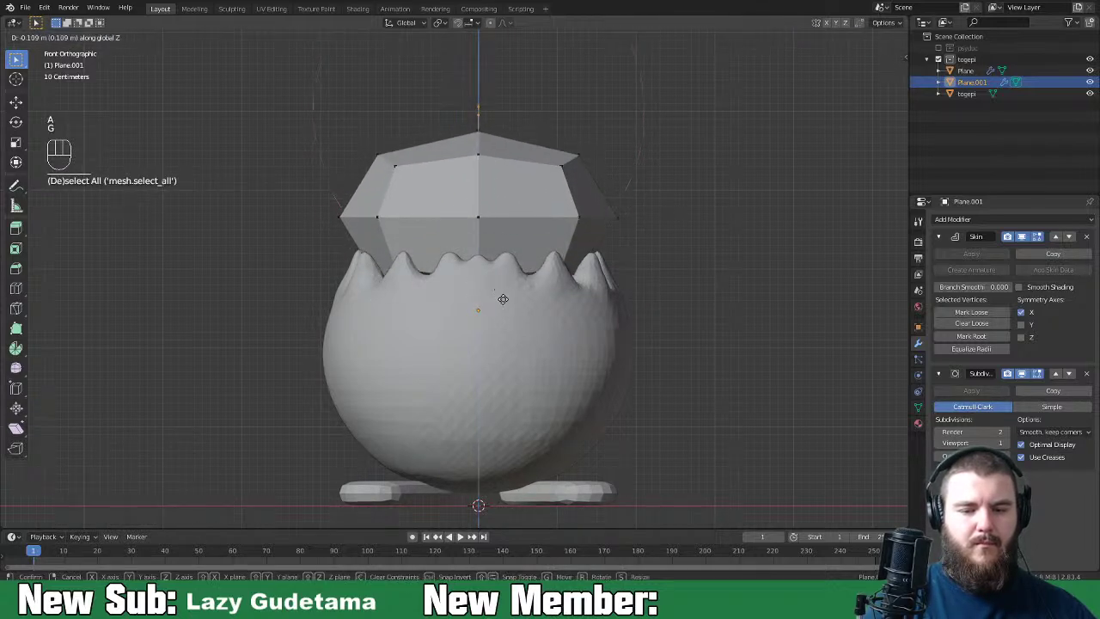
click(504, 336)
Step: Mark the head's bottom vertex as the skin root and resize its skin by 0.716
click(481, 334)
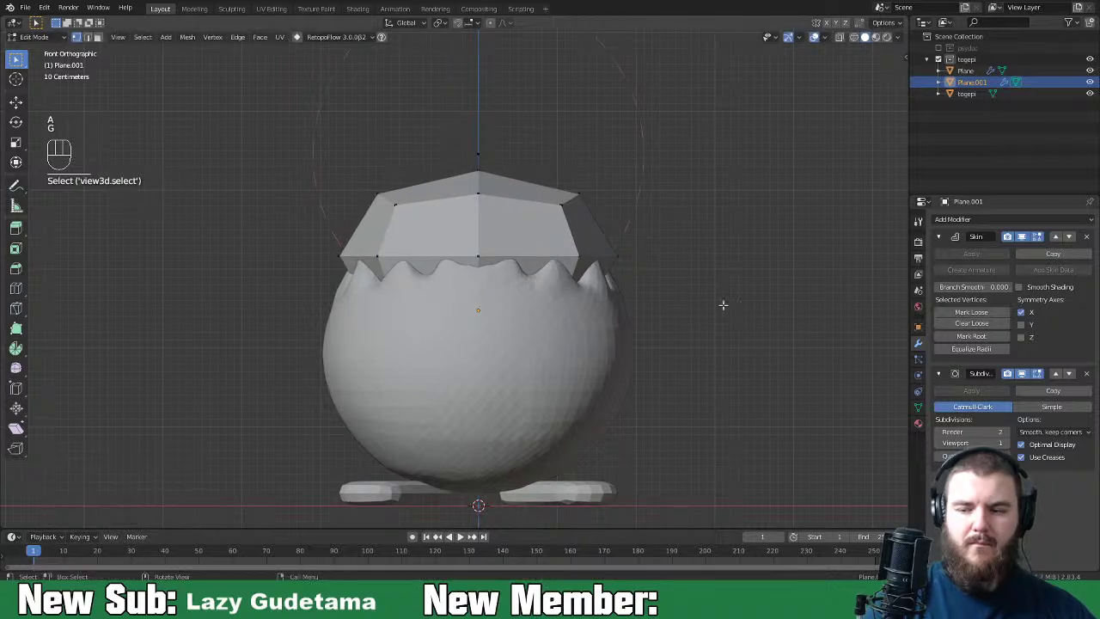
click(971, 336)
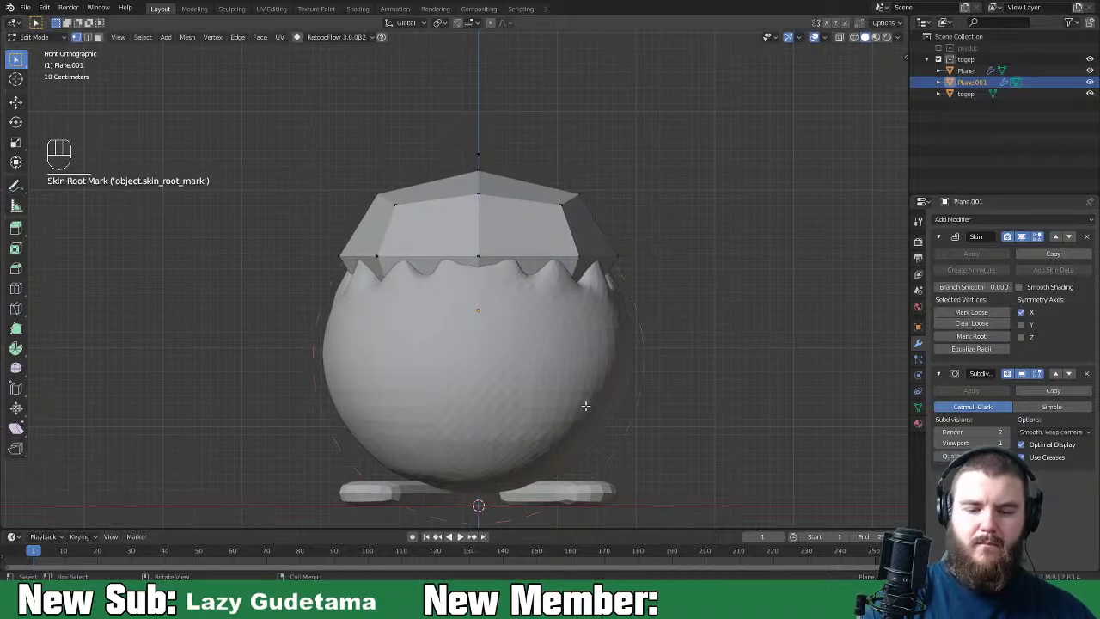
key(ctrl+a)
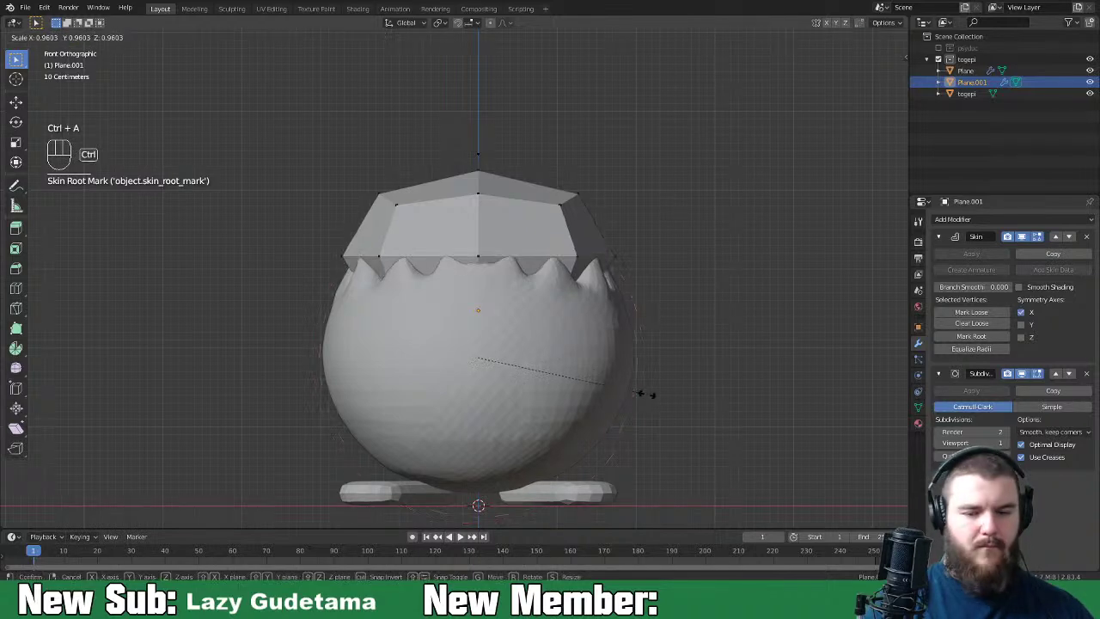
click(612, 377)
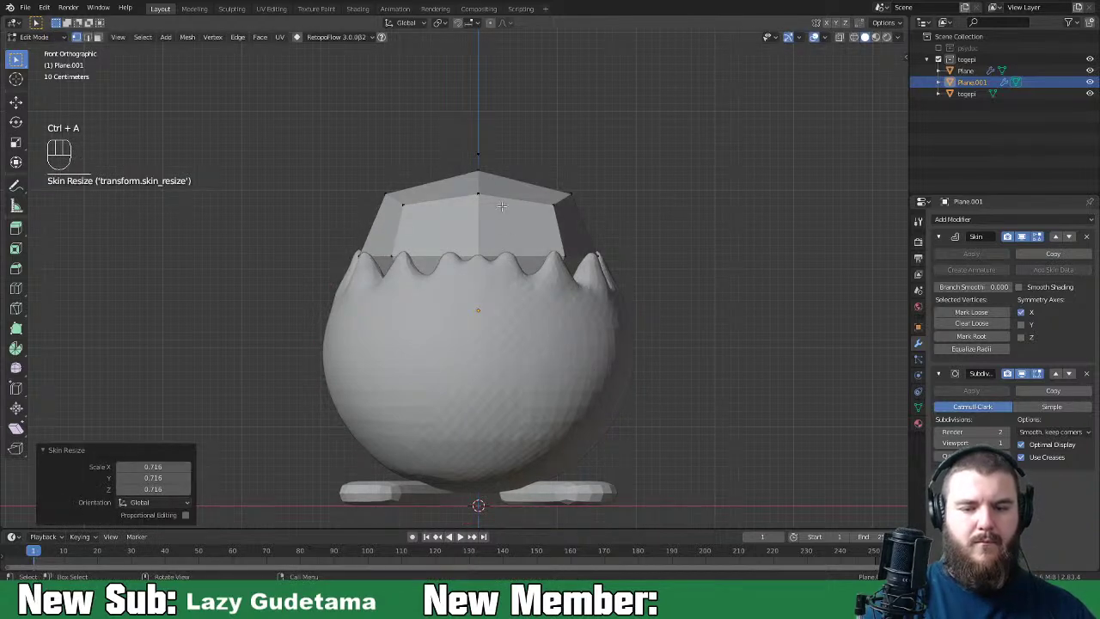
Step: Select the edge between the head's two vertices in edge mode and subdivide it with one cut
click(483, 160)
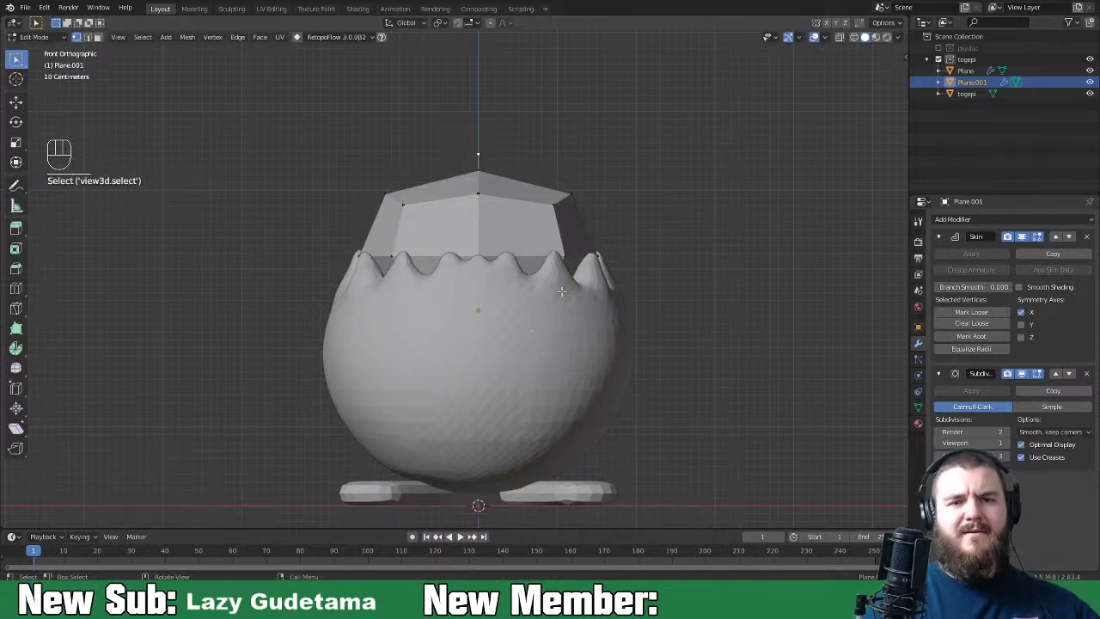
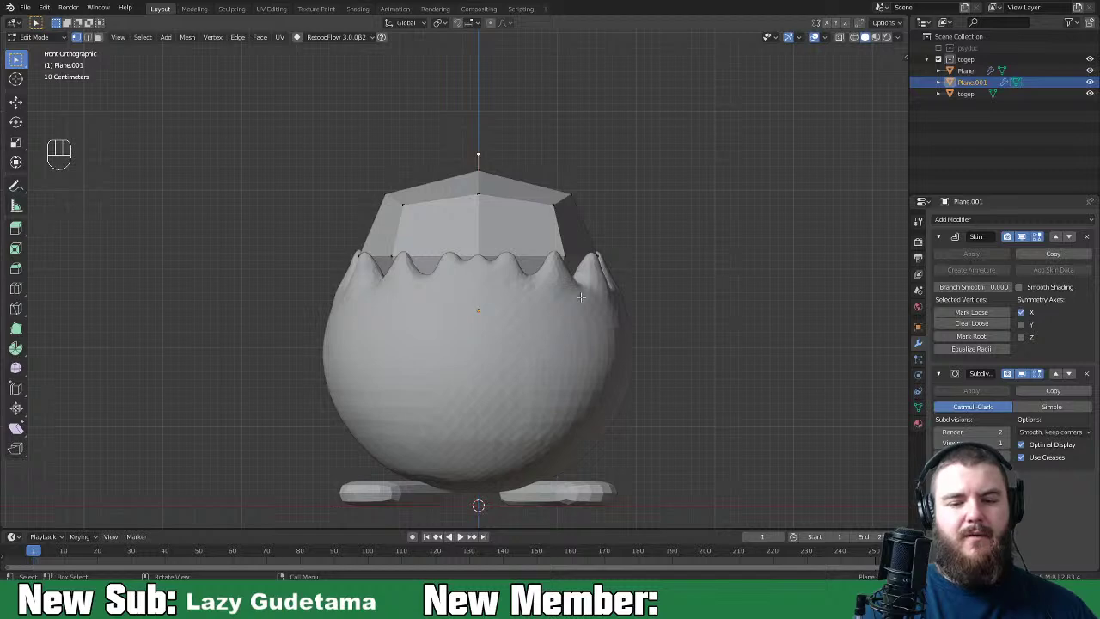
key(2)
click(507, 255)
right_click(624, 241)
click(621, 237)
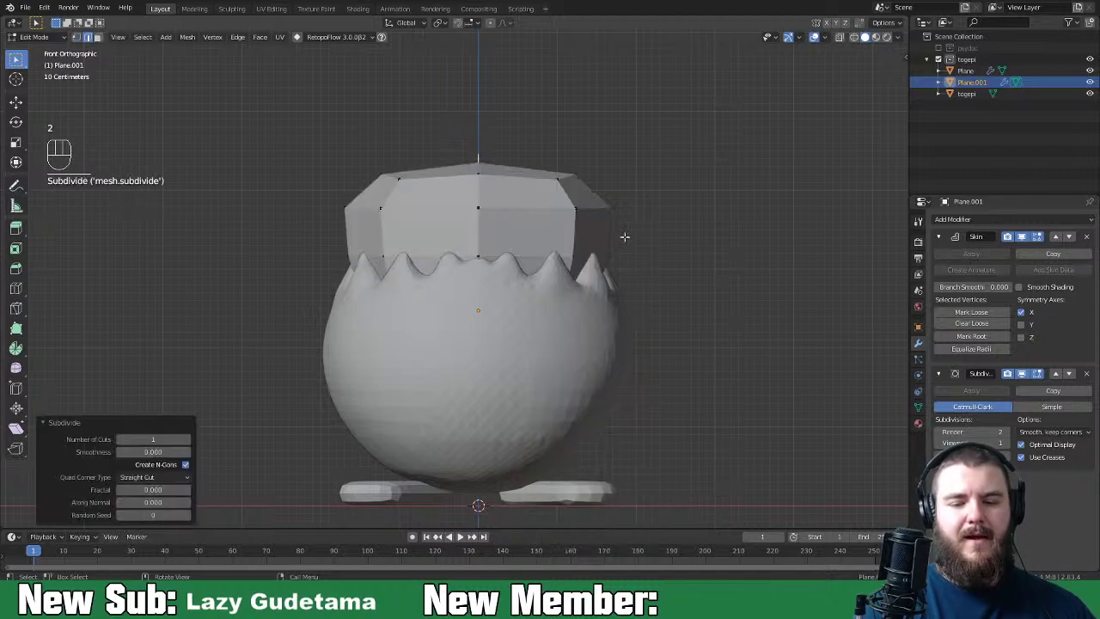
Step: Resize the top vertex's skin by 0.669, shrink it slightly once more, and return to Object Mode
key(1)
click(479, 156)
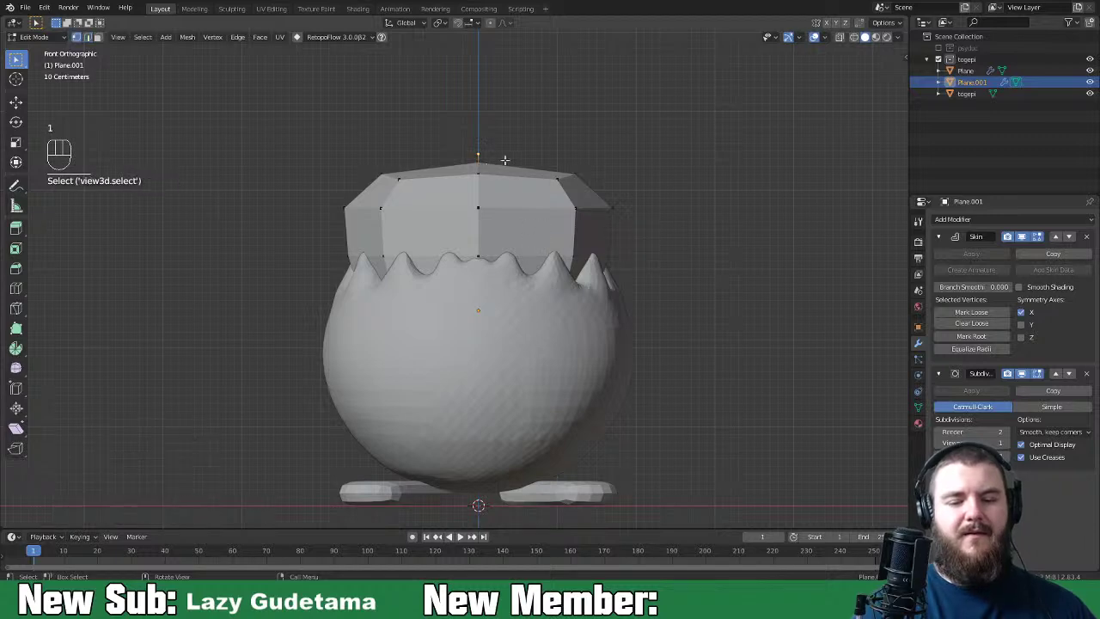
key(ctrl+a)
click(594, 209)
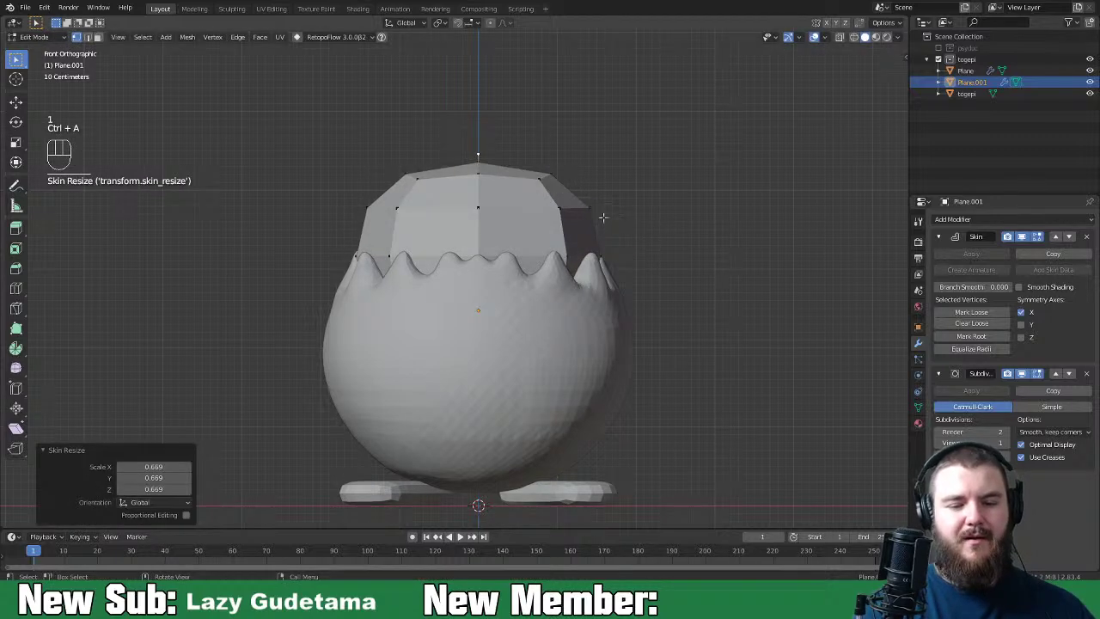
middle_drag(648, 253, 730, 279)
key(ctrl+a)
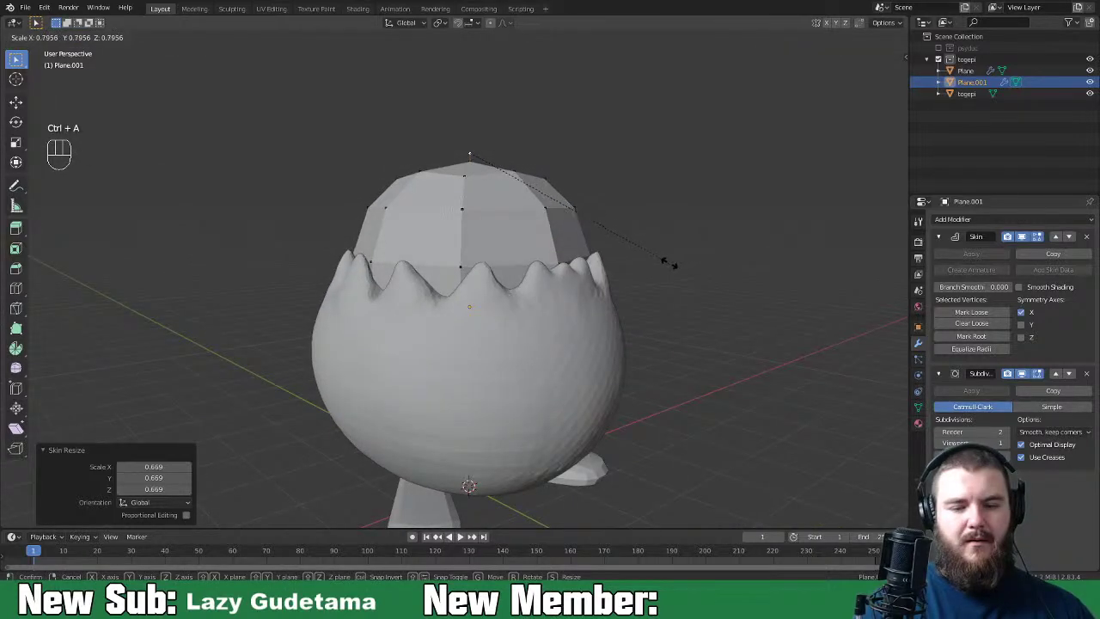
click(675, 270)
middle_drag(678, 305, 757, 385)
key(Tab)
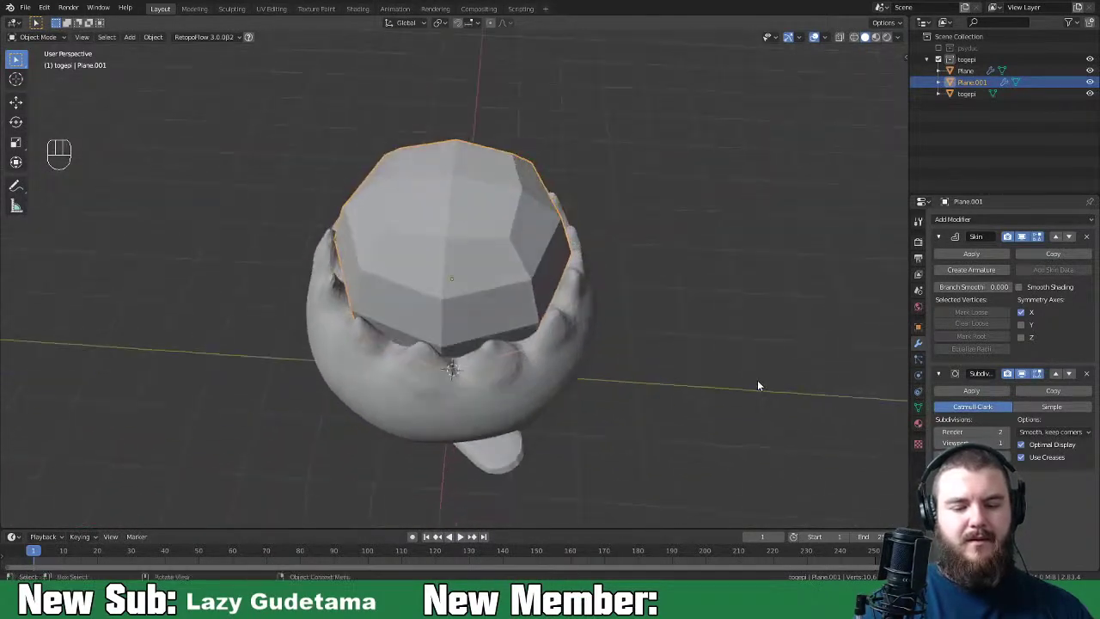
Step: In Edit Mode, raise the head's top vertex 0.16379 m along Z
middle_drag(569, 410, 650, 346)
key(Tab)
key(g)
key(z)
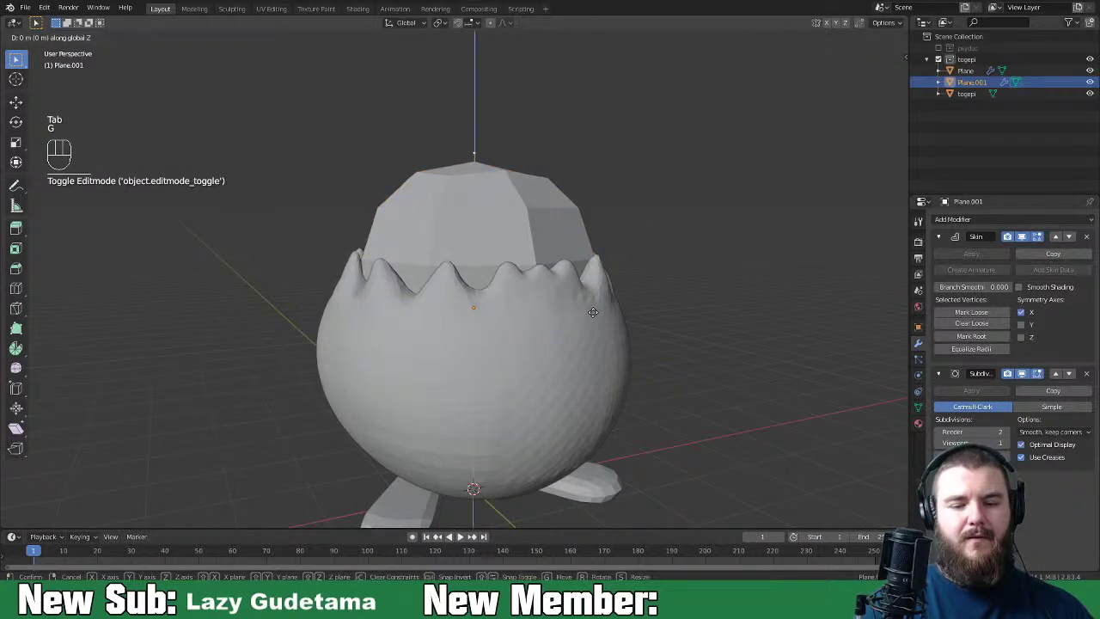
click(592, 298)
middle_drag(661, 309, 625, 309)
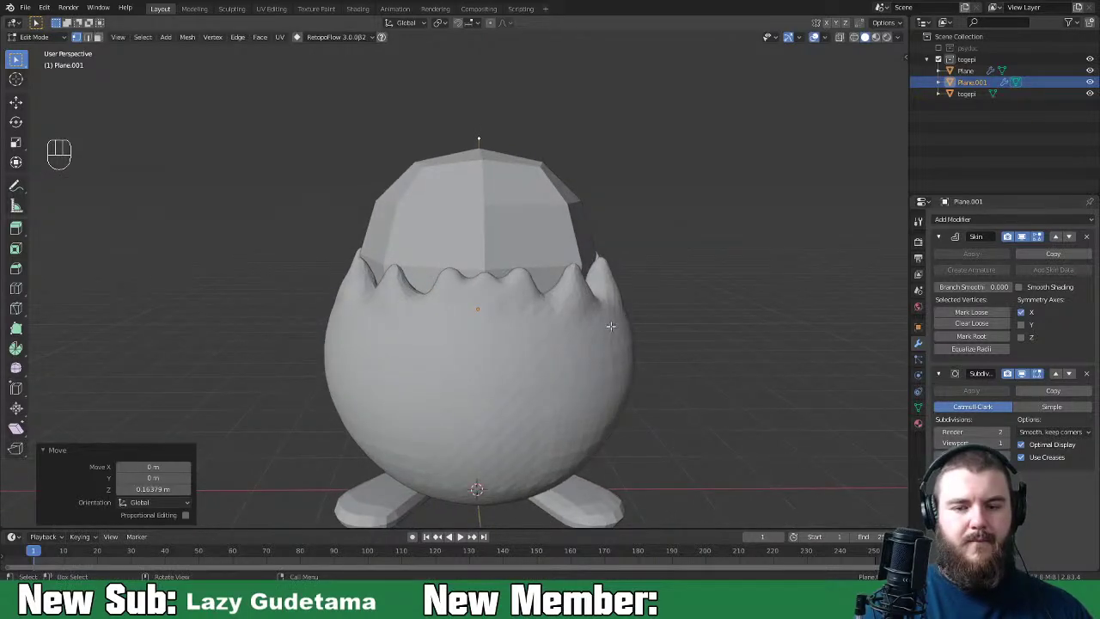
Step: With X-ray on, subdivide the edge between the top and middle vertices once, return to Object Mode and turn X-ray off
key(alt+z)
shift+click(490, 265)
right_click(659, 251)
click(659, 252)
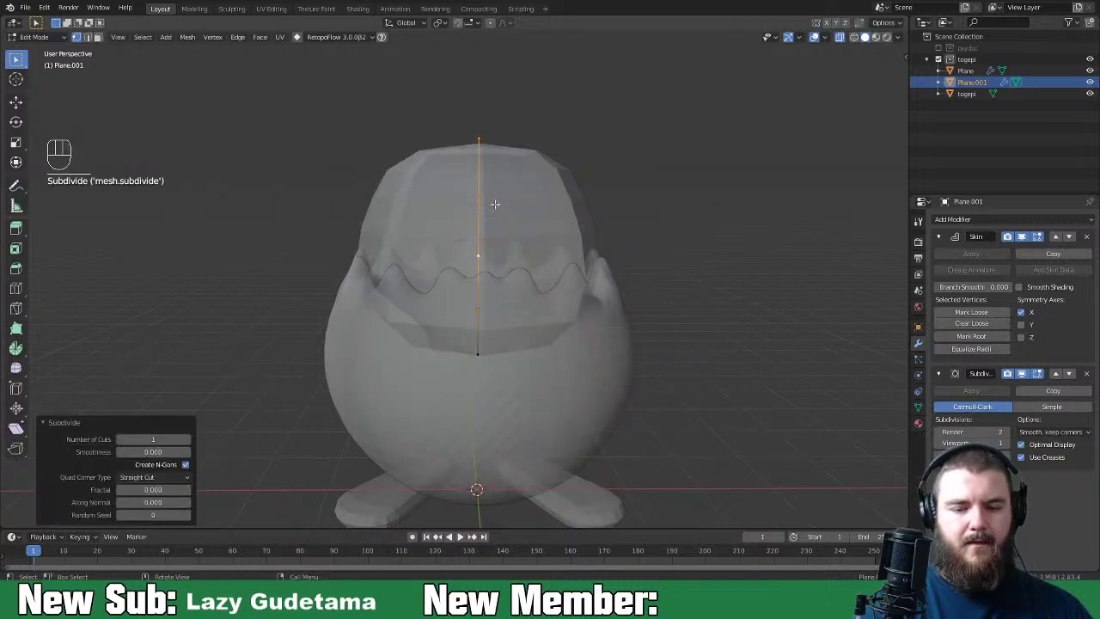
key(Tab)
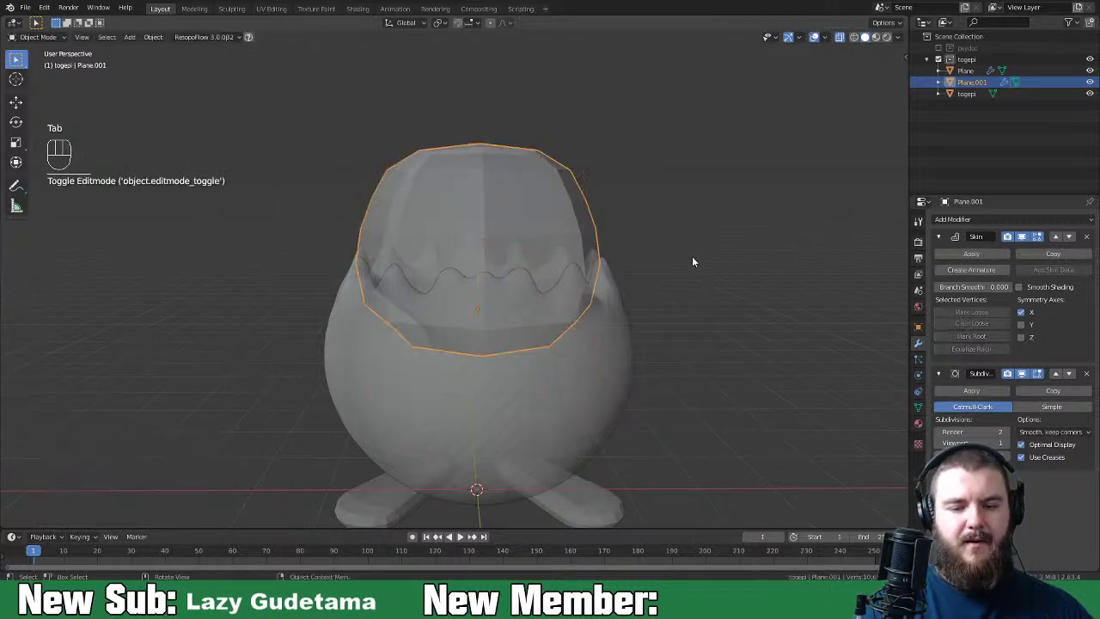
click(839, 43)
Step: Scale the eggshell object down uniformly by 0.915
mouse_move(741, 248)
middle_down()
mouse_move(651, 253)
mouse_move(713, 269)
mouse_move(597, 294)
middle_up()
middle_drag(582, 344, 733, 309)
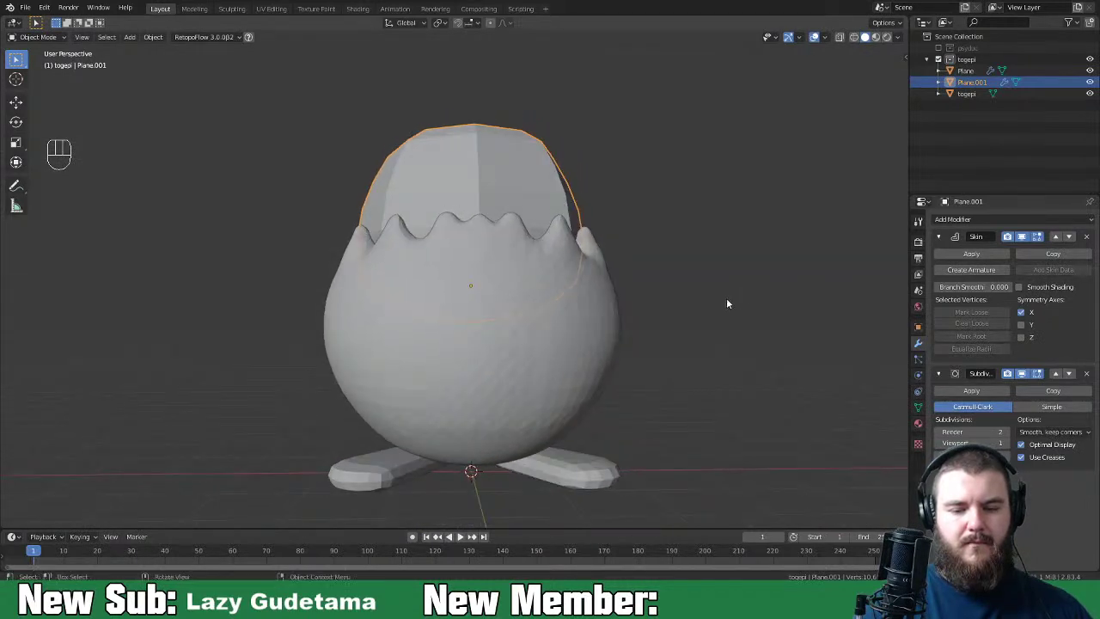
click(611, 373)
key(s)
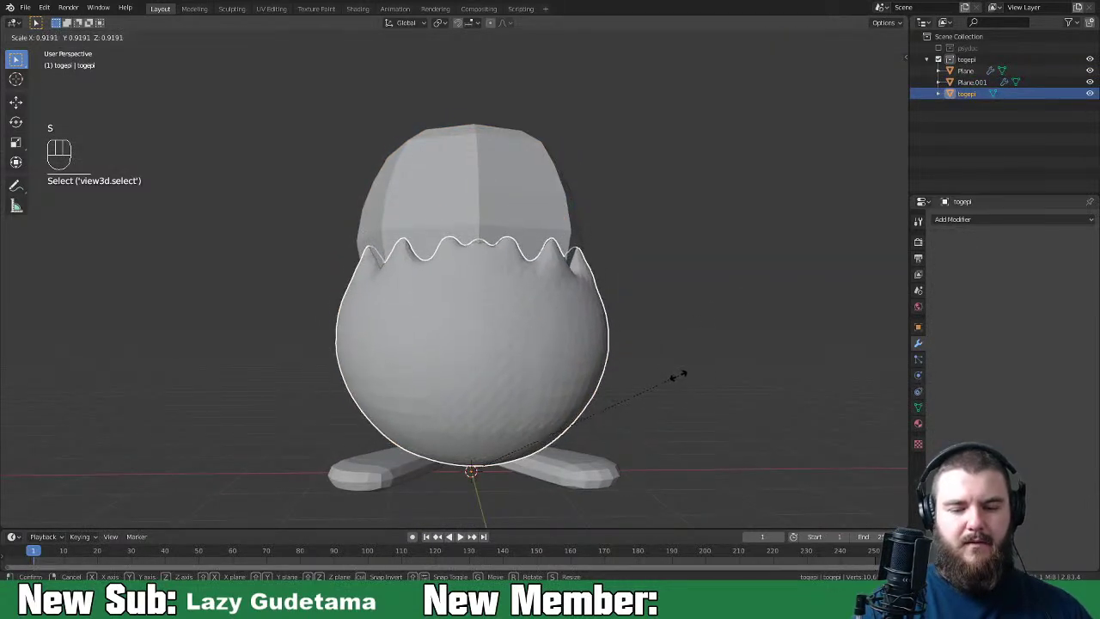
click(676, 374)
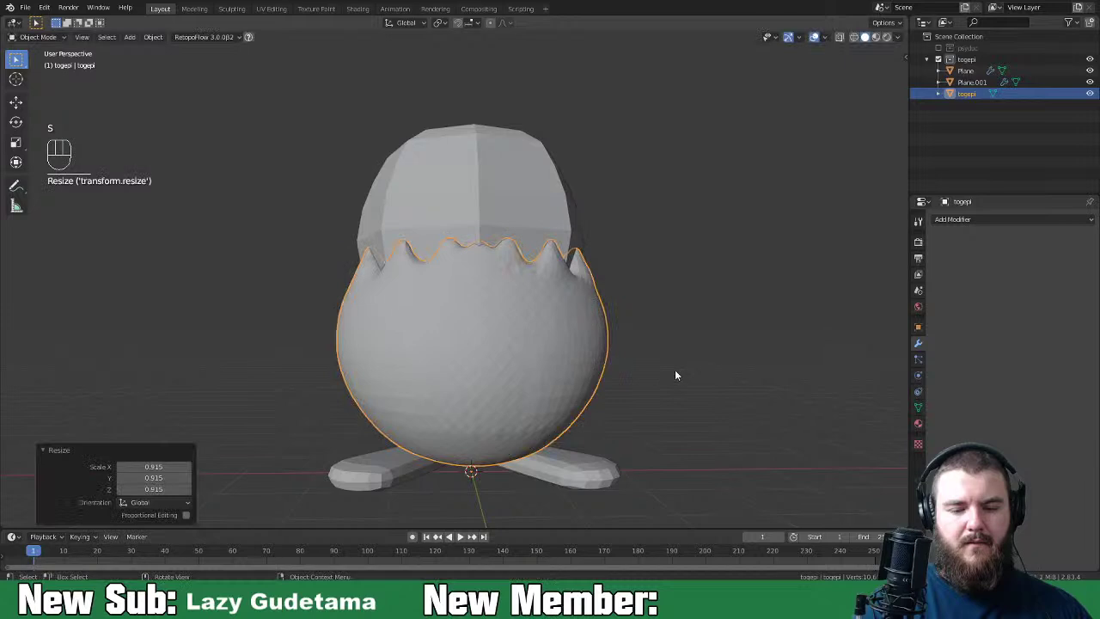
Step: Scale the head object by 0.902 and lower it further into the shell
click(570, 273)
key(s)
click(680, 262)
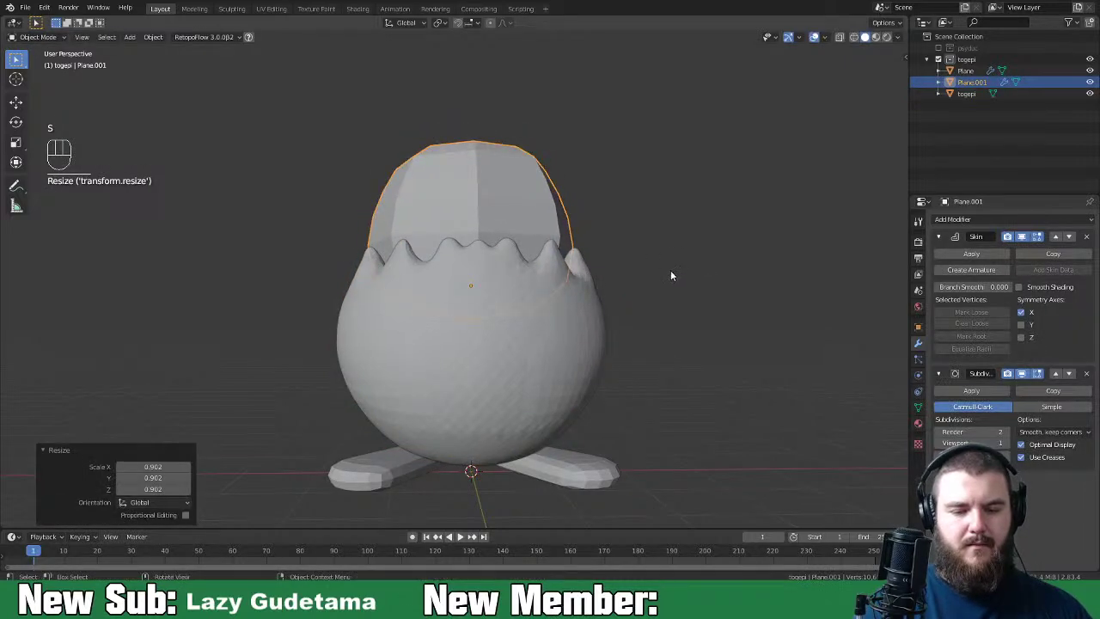
key(g)
click(674, 296)
middle_drag(675, 295, 713, 281)
Step: Shrink the eggshell further so it becomes narrower than the span of the feet
click(563, 379)
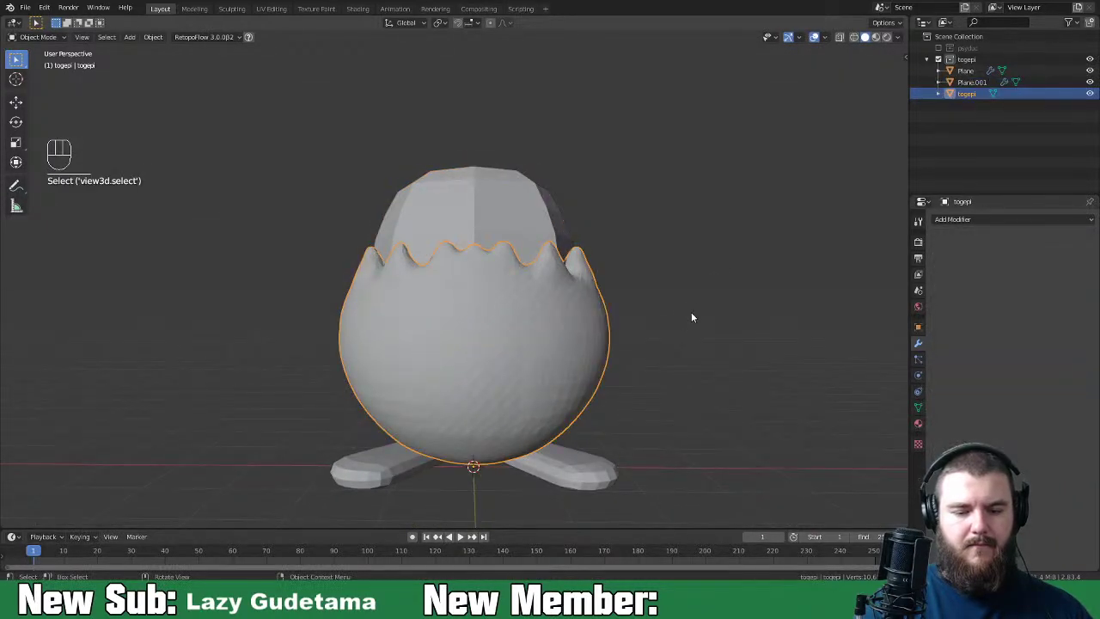
key(s)
click(623, 348)
Step: Scale the head by 0.695 to match the smaller shell and move it down into the opening
click(543, 275)
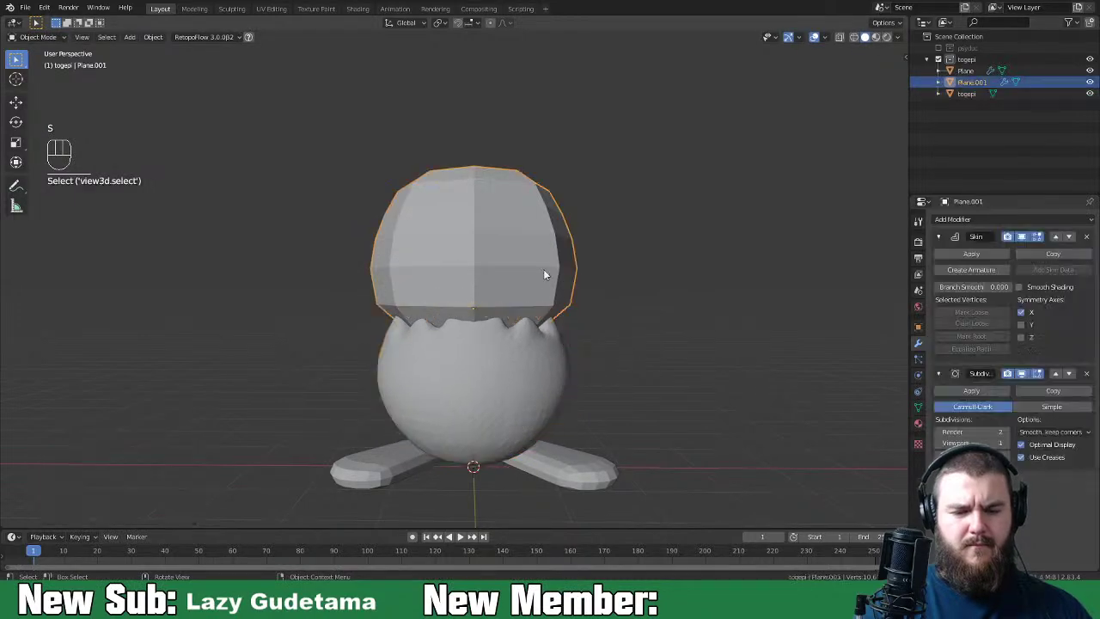
key(s)
click(605, 294)
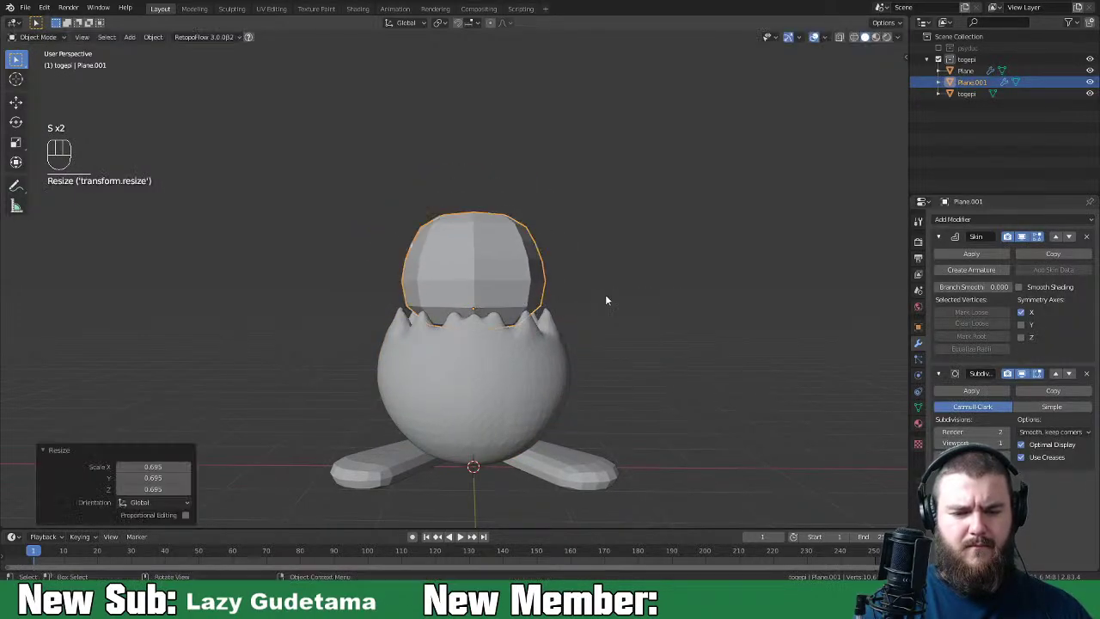
key(g)
click(604, 331)
Step: Scale the mirrored feet object down by 0.657
click(594, 446)
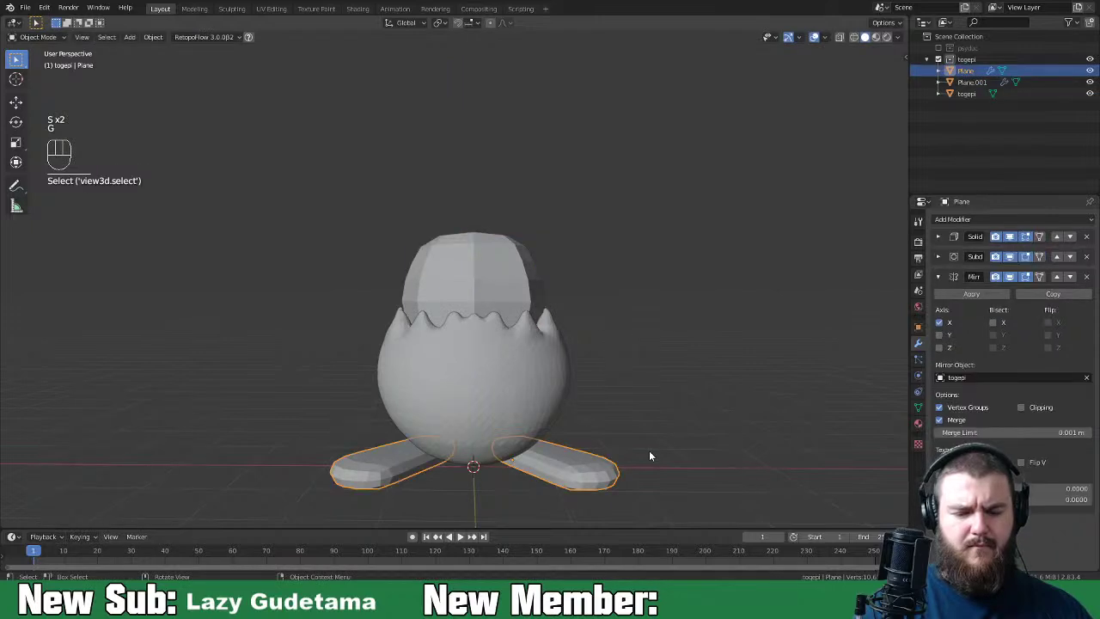
key(s)
click(606, 432)
middle_drag(601, 431, 510, 398)
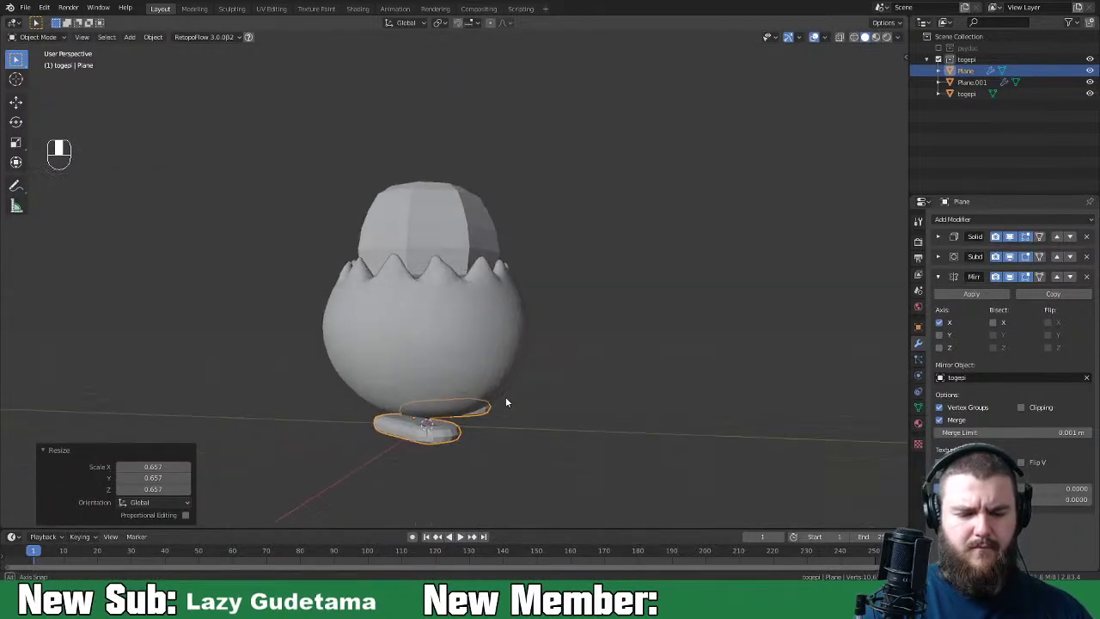
Step: Apply the scale of the eggshell object
click(528, 367)
key(ctrl+a)
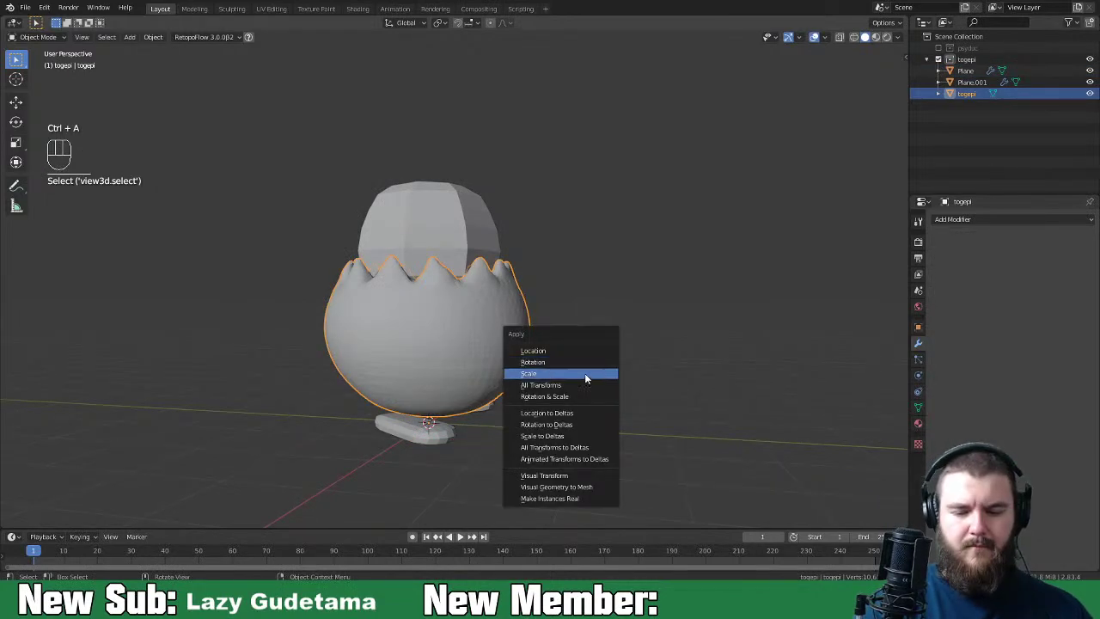
click(584, 373)
Step: Reposition the feet along Y beneath the shell and scale them by 0.849
click(443, 430)
middle_drag(474, 425, 648, 389)
key(g)
key(y)
click(611, 396)
key(s)
click(629, 392)
Step: Move the mirrored feet -0.16795 m along X to bring them closer together and rotate them slightly about Z
key(g)
key(x)
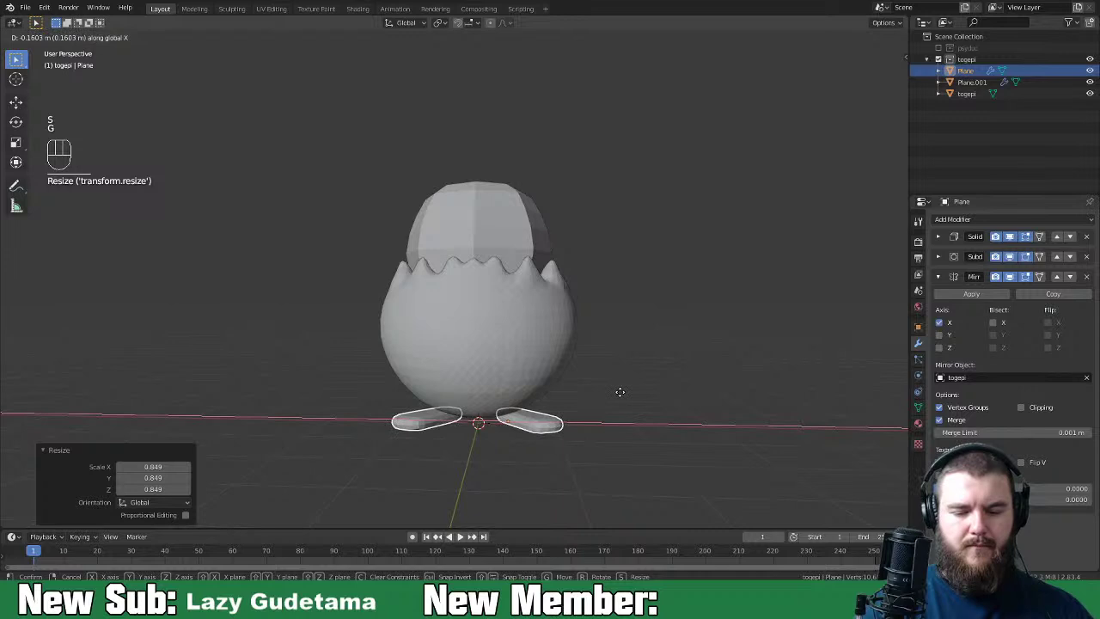
click(623, 394)
middle_drag(626, 395, 637, 431)
key(r)
key(z)
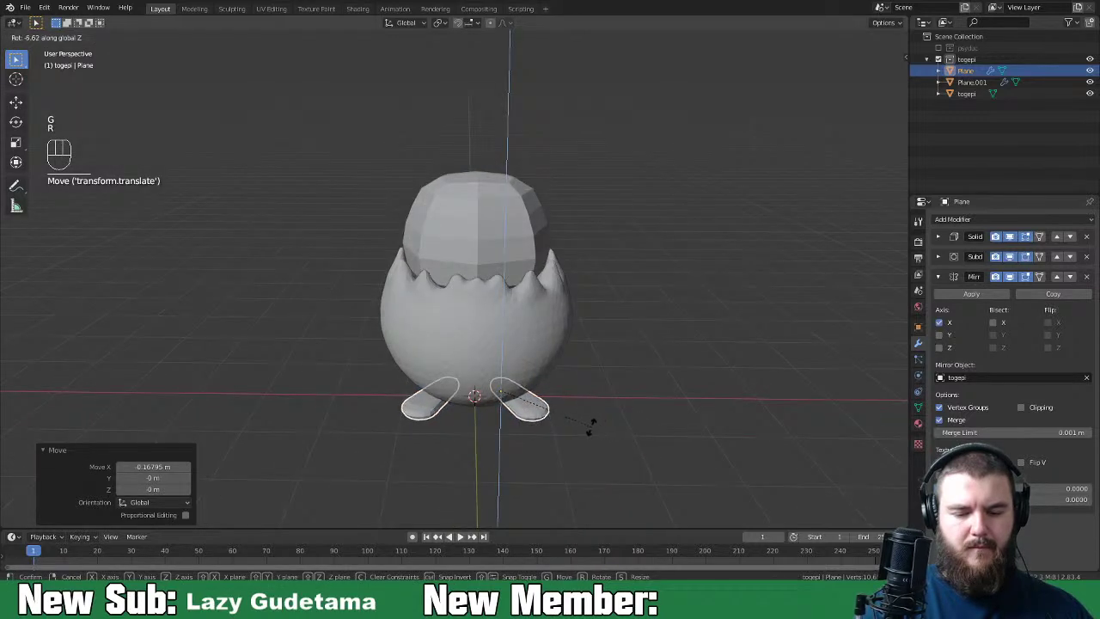
click(580, 424)
Step: Apply the head's Skin and Subdivision Surface modifiers
middle_drag(580, 424, 518, 275)
click(518, 275)
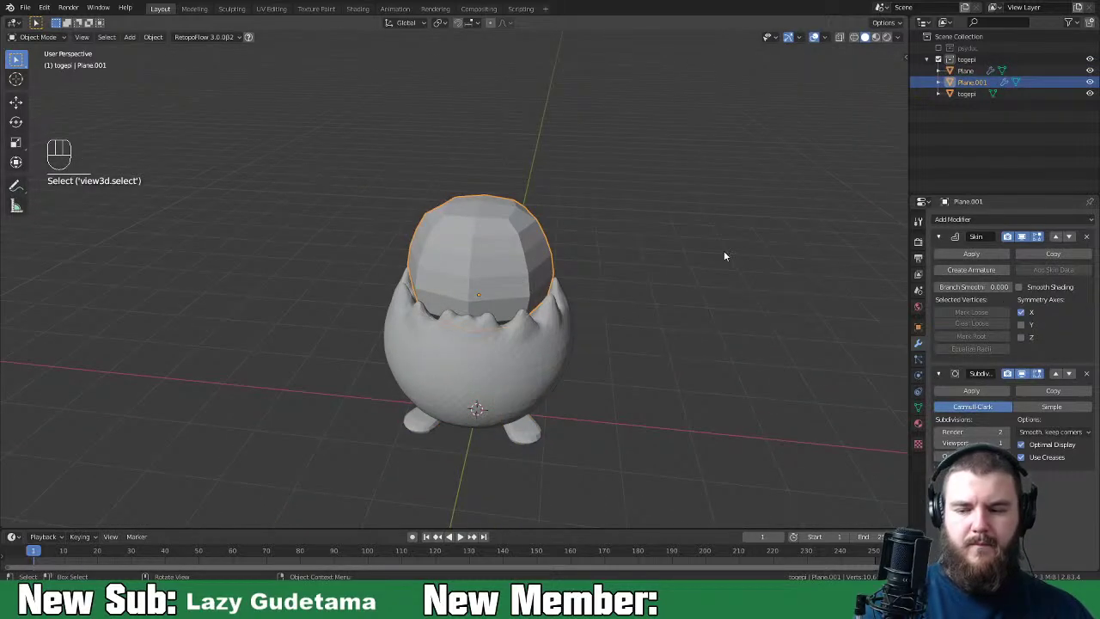
click(971, 254)
click(971, 253)
Step: Move the head -0.30513 m along Z so it sits deeper in the shell
middle_drag(648, 399, 625, 359)
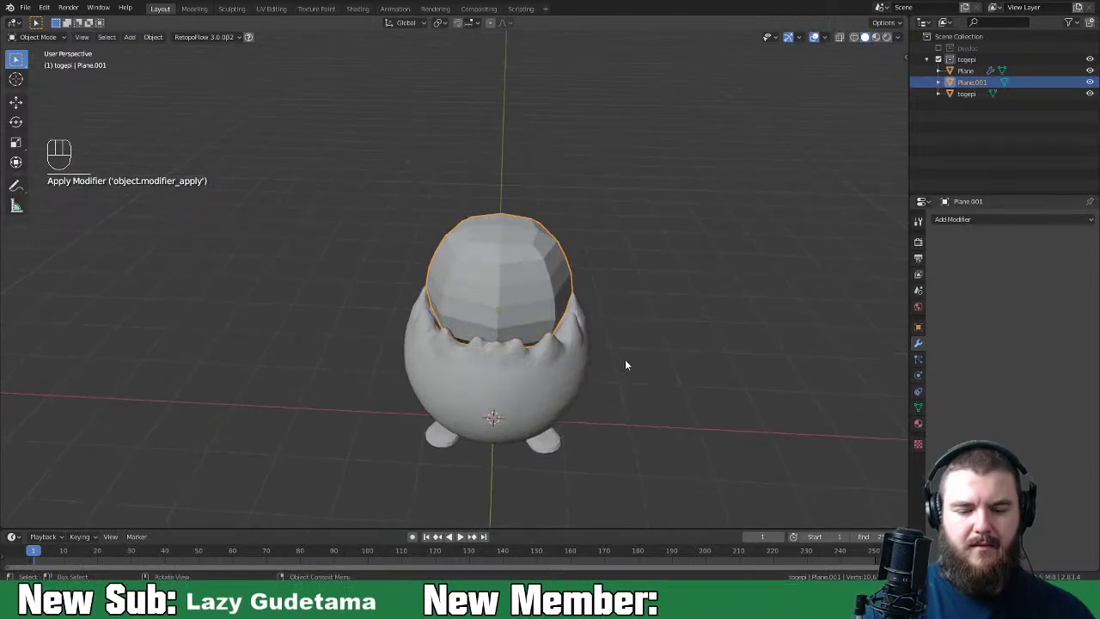
key(g)
key(z)
click(624, 370)
mouse_move(624, 369)
middle_down()
mouse_move(677, 316)
mouse_move(650, 318)
mouse_move(626, 366)
middle_up()
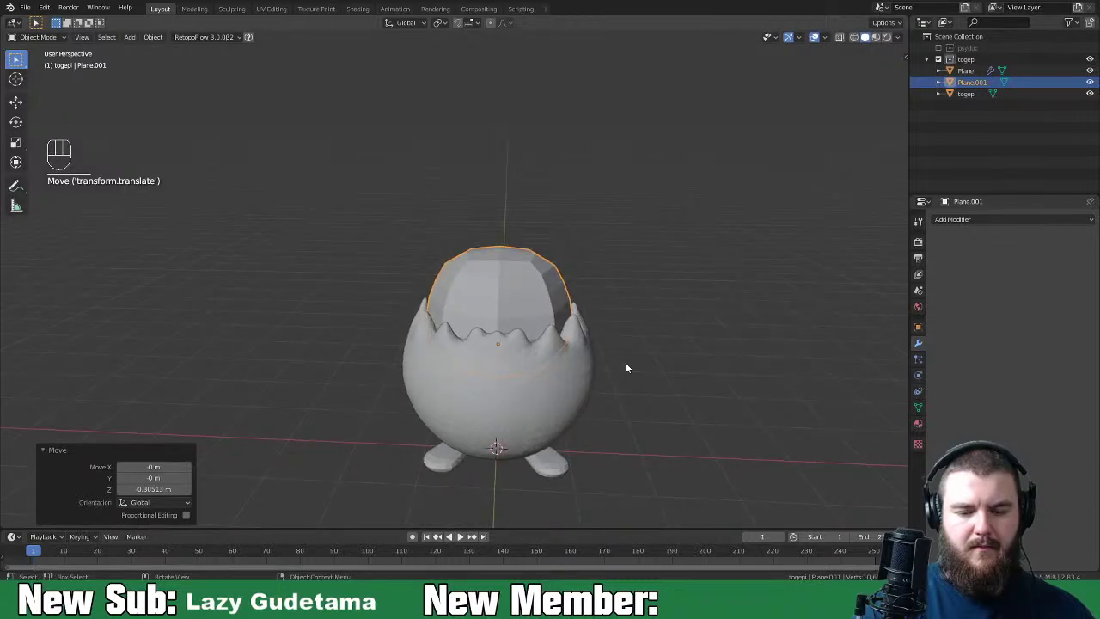
Step: Switch the head to Sculpt Mode with the Inflate/Deflate brush at a 75 px radius and enable Dyntopo
key(Tab)
key(Tab)
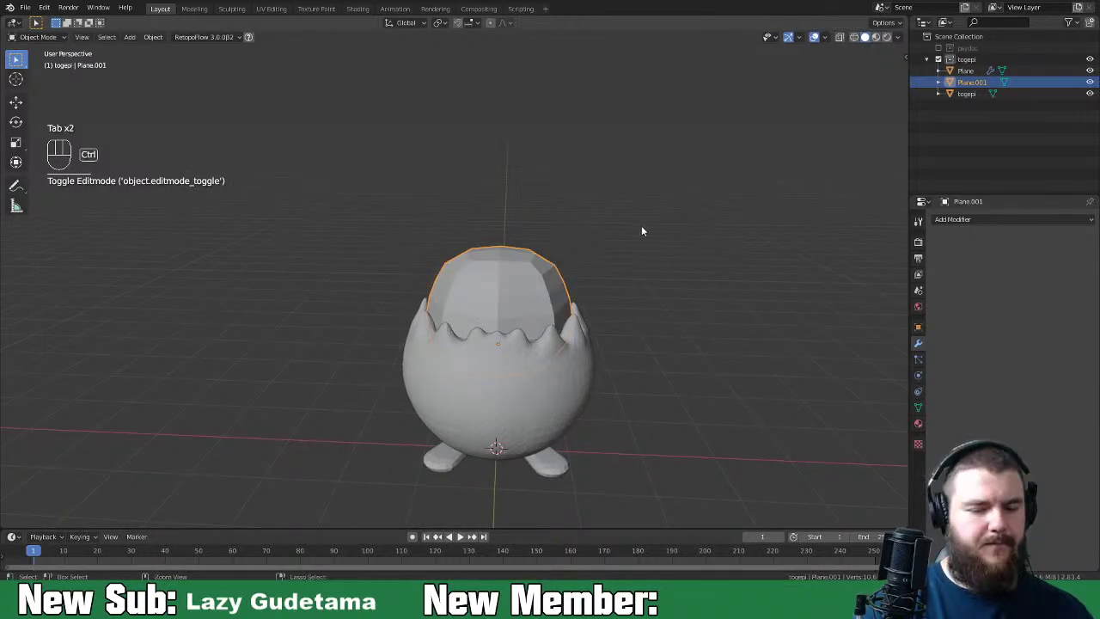
key(ctrl+Tab)
click(636, 283)
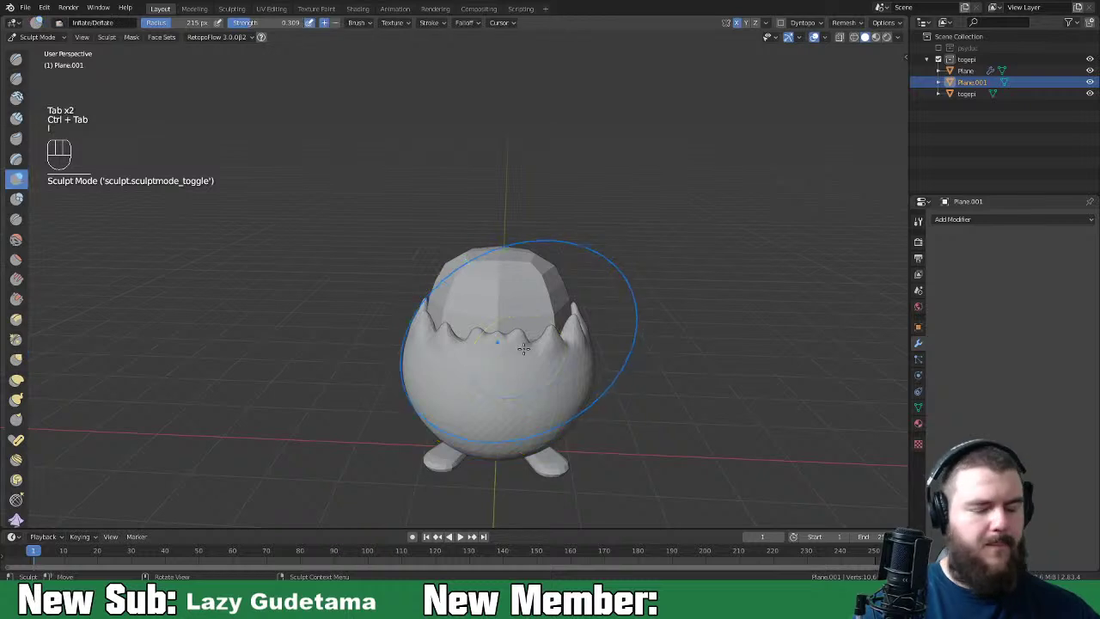
key(f)
key(f)
click(488, 316)
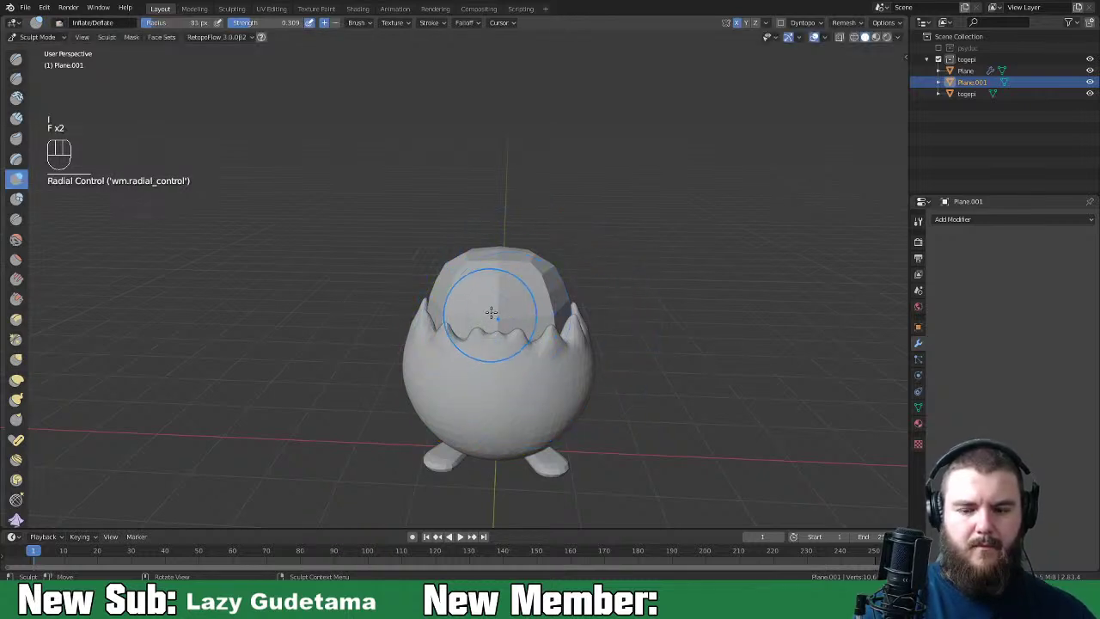
click(780, 23)
key(f)
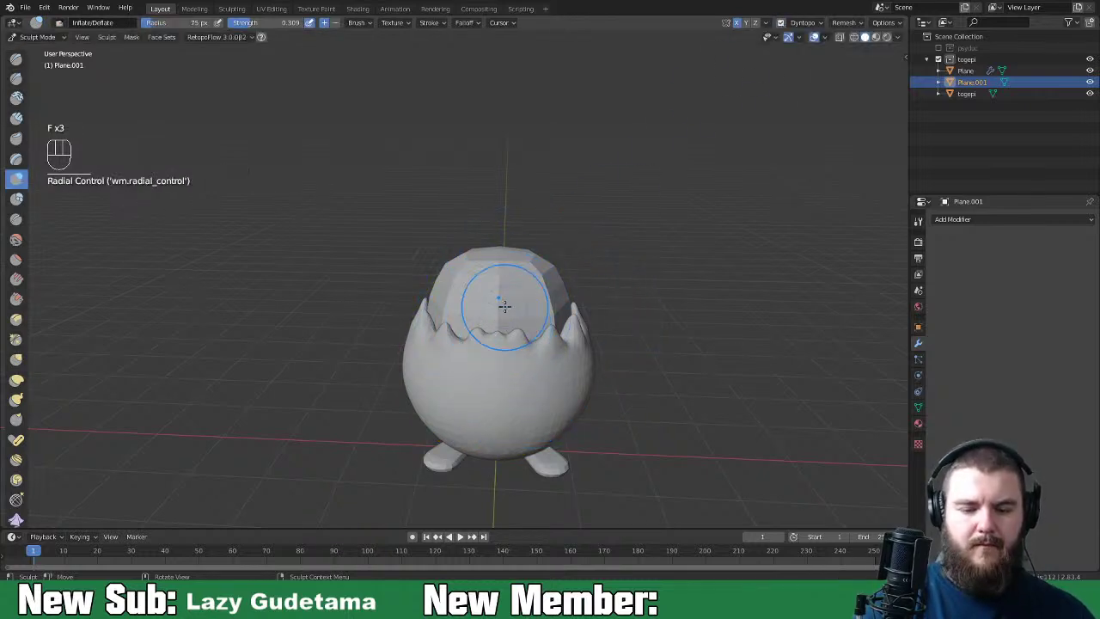
click(546, 327)
Step: Inflate and smooth the head all around above the shell rim, rounding out its faceted surface
middle_drag(547, 326, 535, 359)
mouse_move(490, 324)
middle_down()
mouse_move(501, 372)
mouse_move(436, 319)
mouse_move(453, 357)
middle_up()
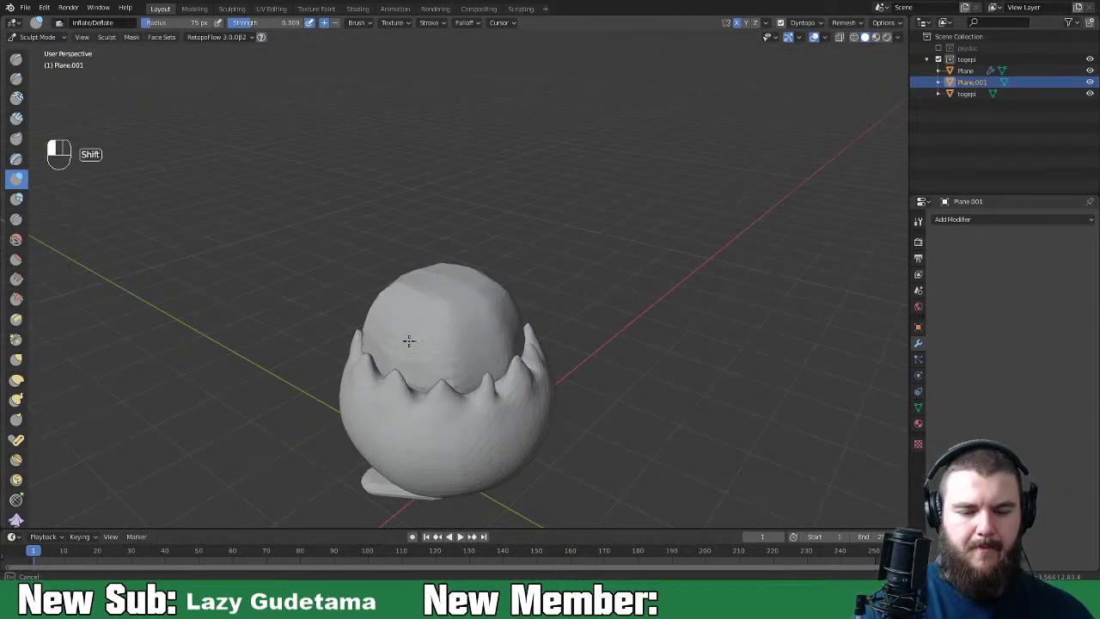
middle_drag(400, 364, 621, 279)
drag(564, 318, 574, 311)
middle_drag(566, 327, 527, 372)
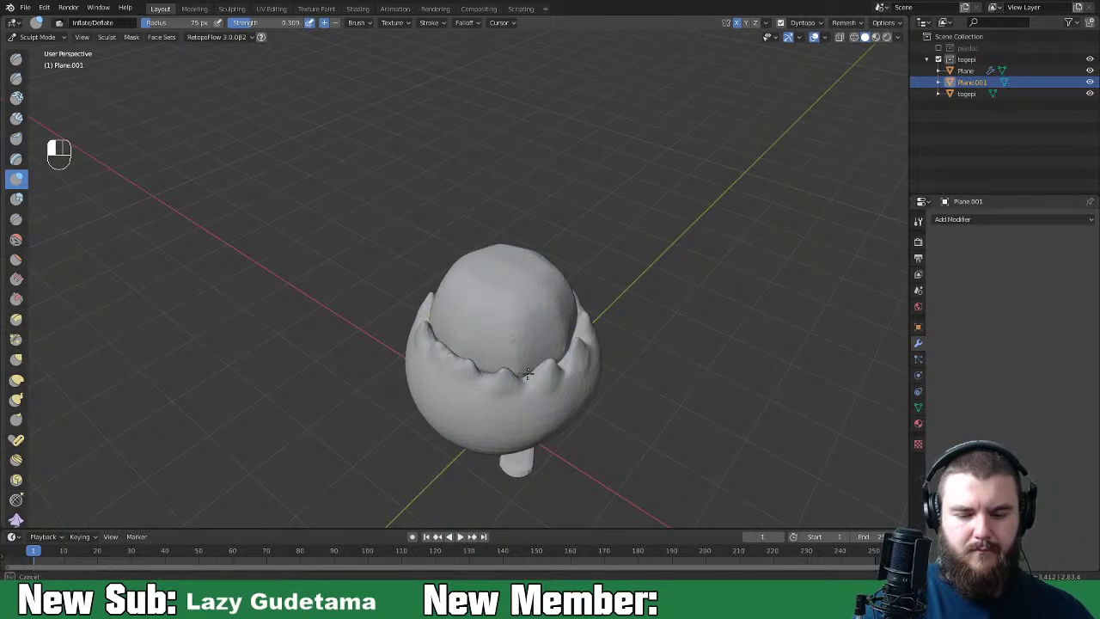
drag(558, 357, 478, 365)
middle_drag(468, 356, 442, 359)
right_click(438, 356)
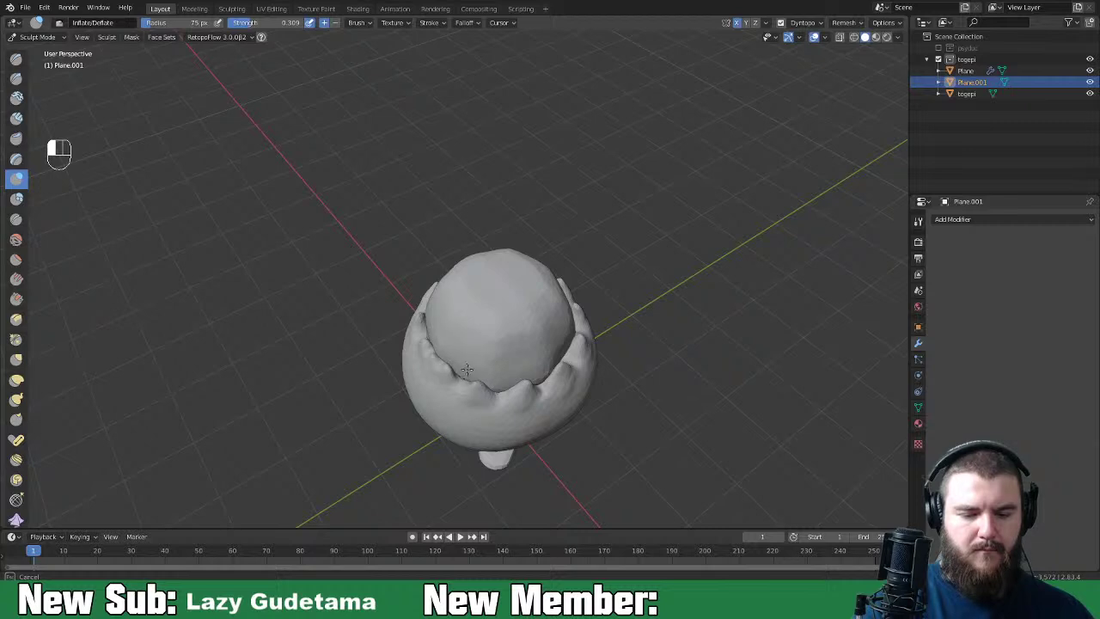
middle_drag(520, 339, 496, 397)
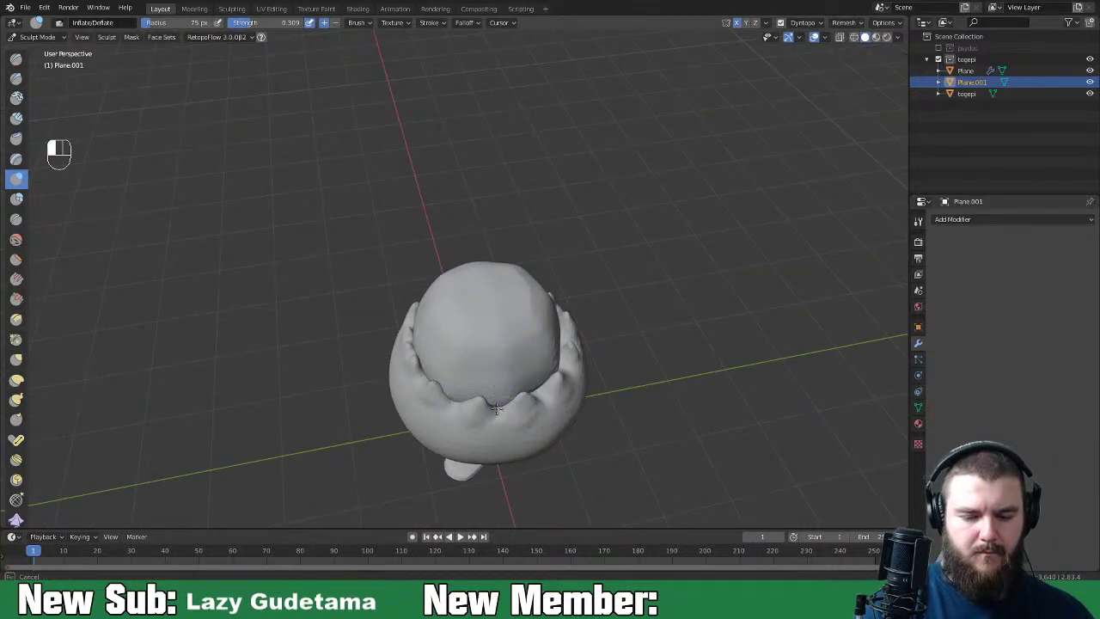
middle_drag(533, 373, 499, 366)
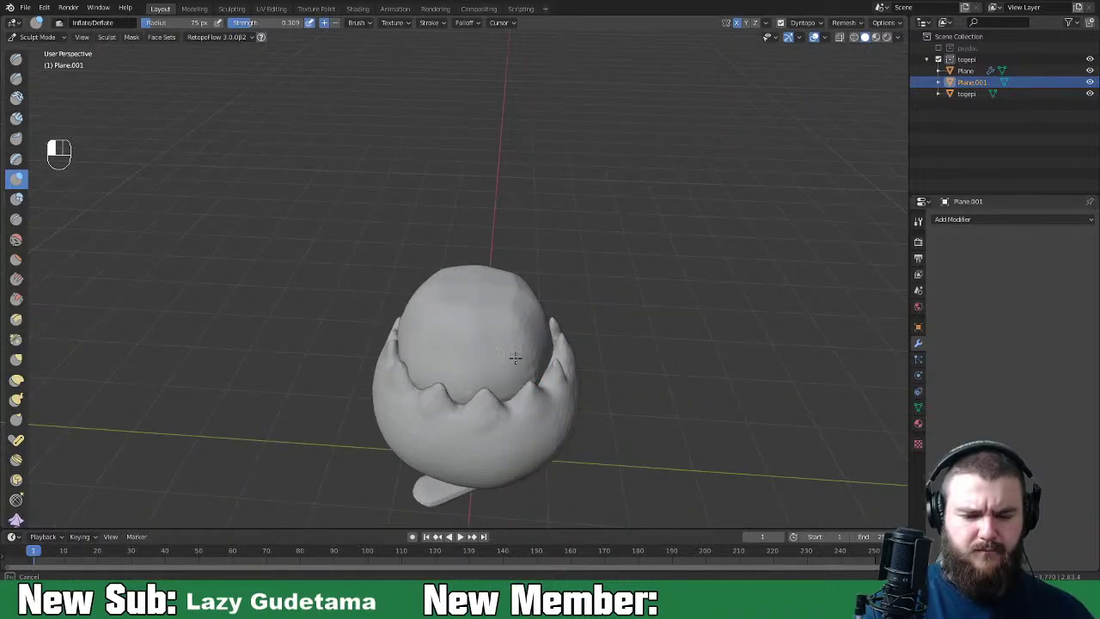
middle_drag(532, 365, 479, 327)
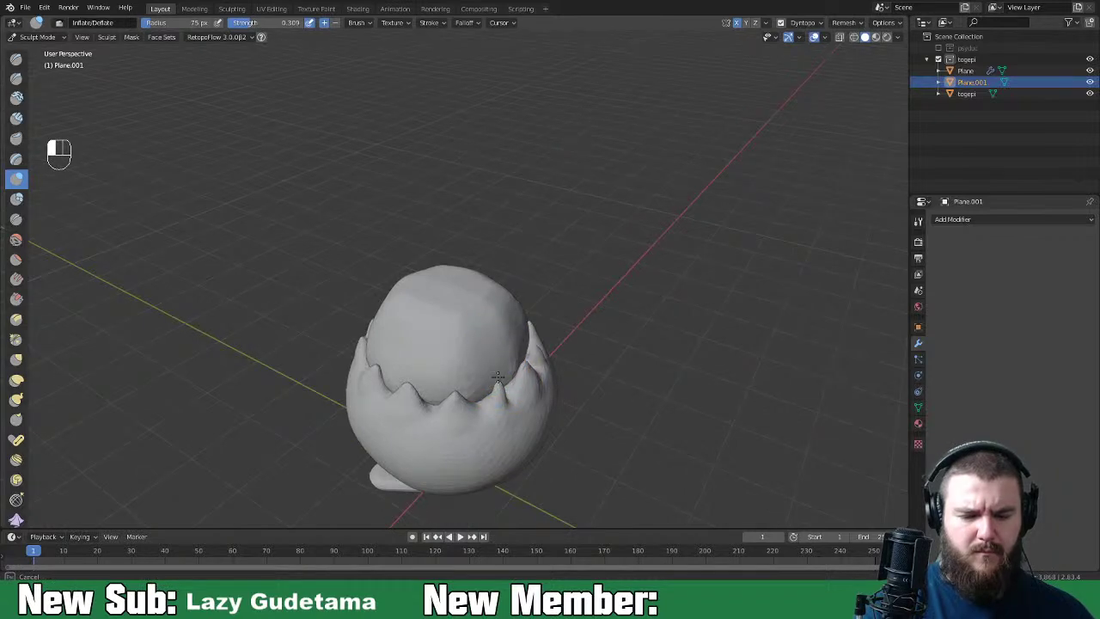
middle_drag(513, 376, 440, 373)
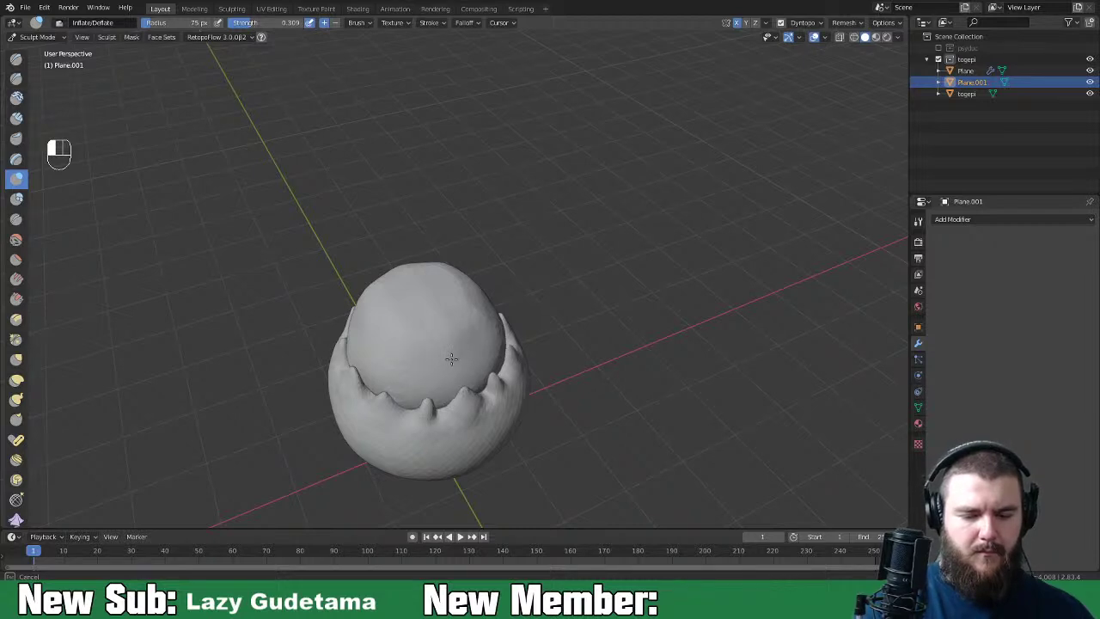
middle_drag(381, 355, 558, 392)
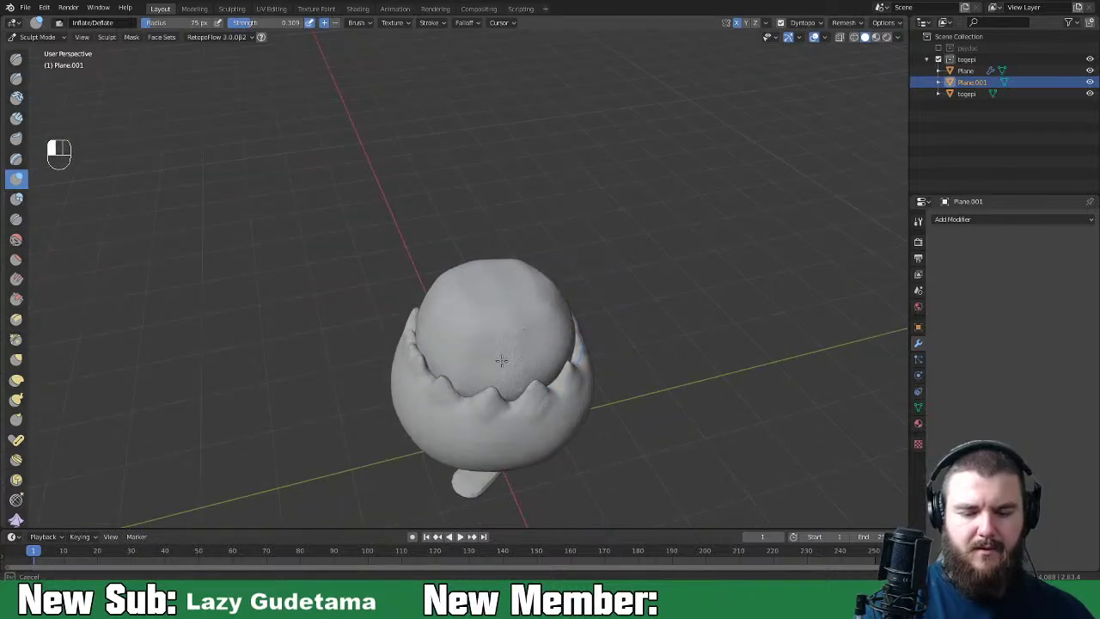
middle_drag(480, 334, 589, 326)
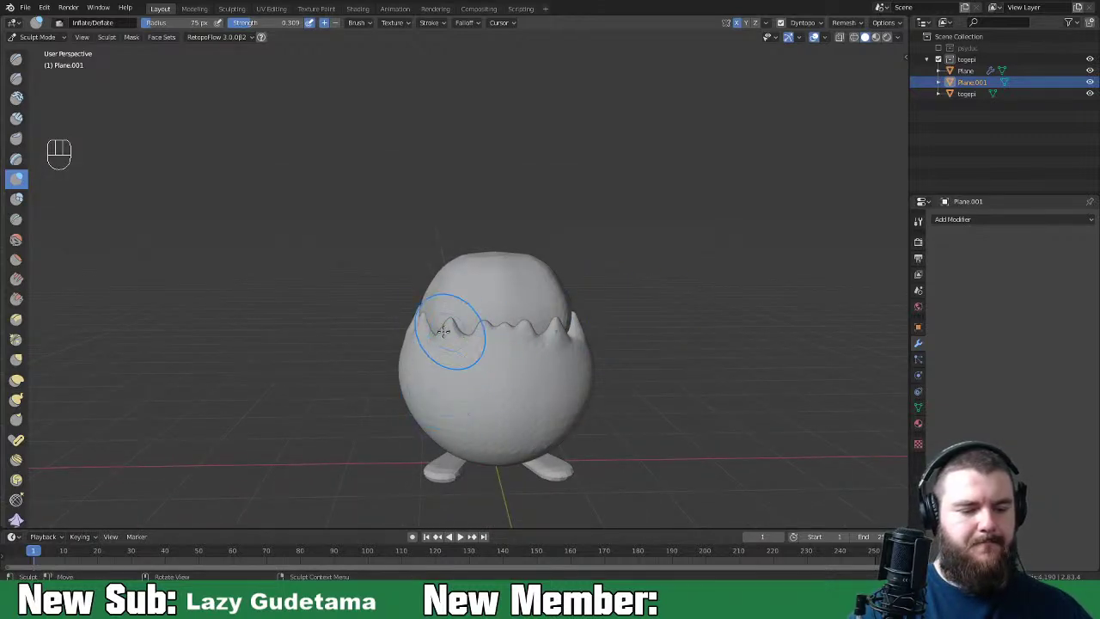
Step: Deform the top of the head with the Elastic Deform brush at a 91 px radius
click(17, 379)
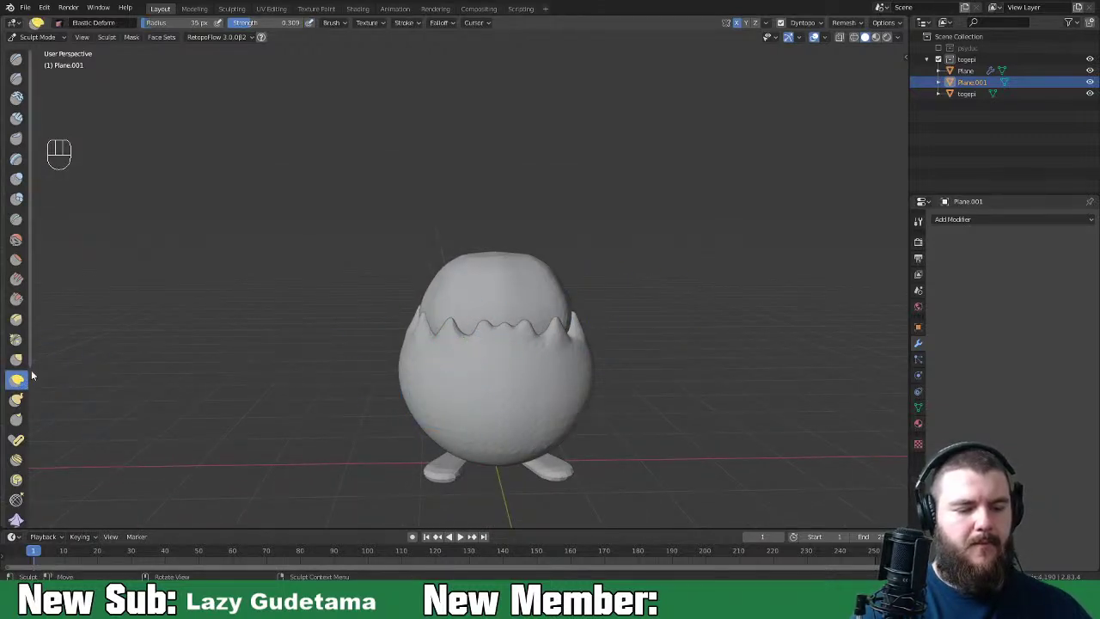
key(f)
click(502, 253)
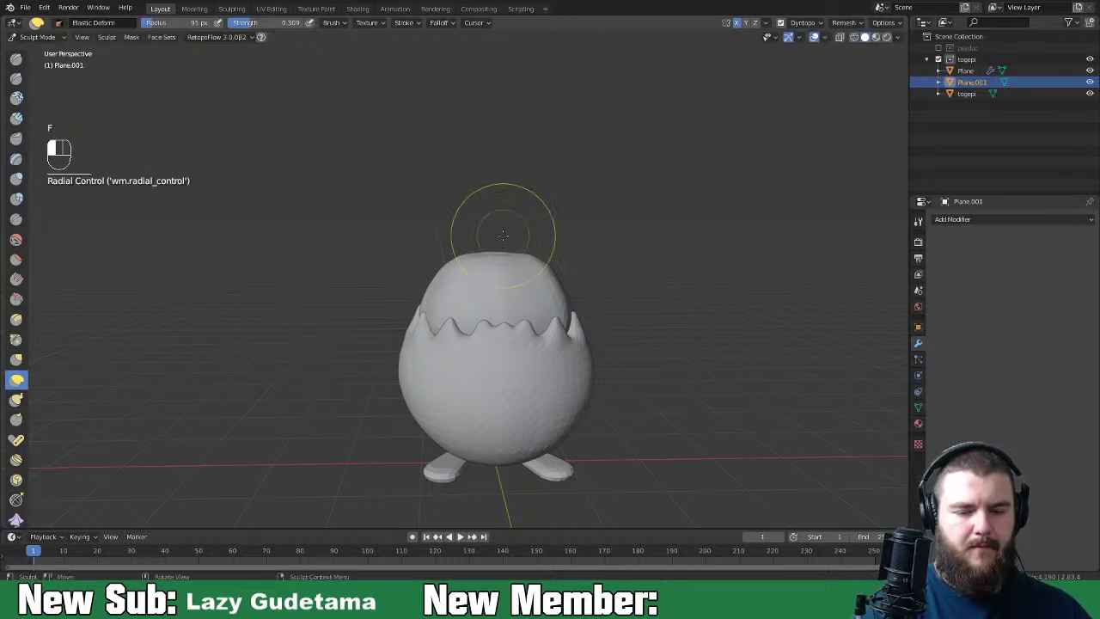
drag(516, 248, 503, 255)
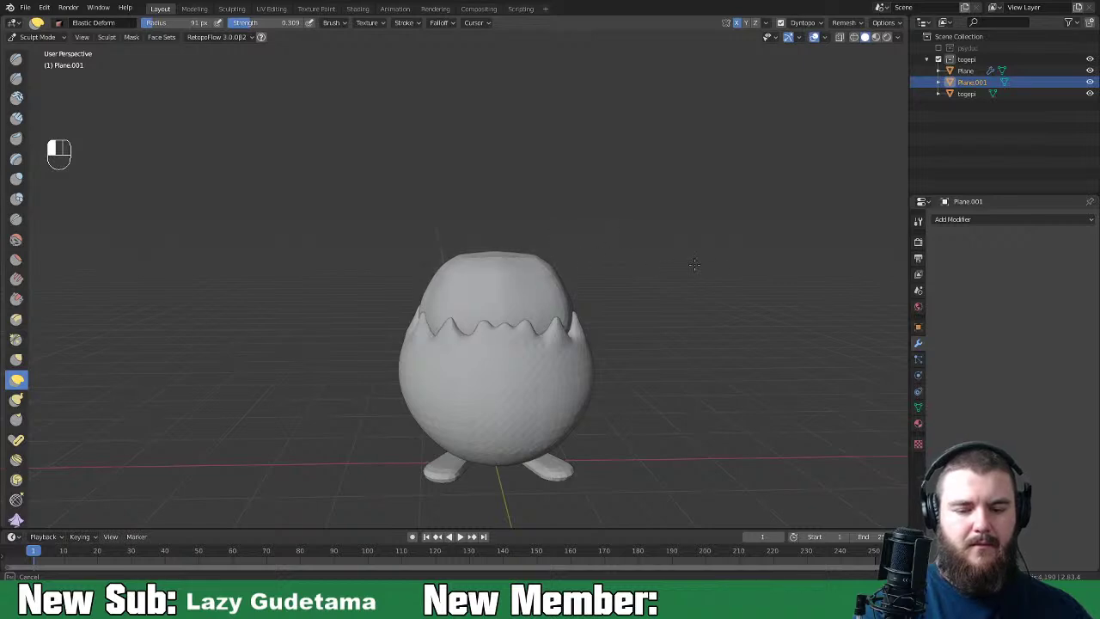
drag(517, 259, 511, 254)
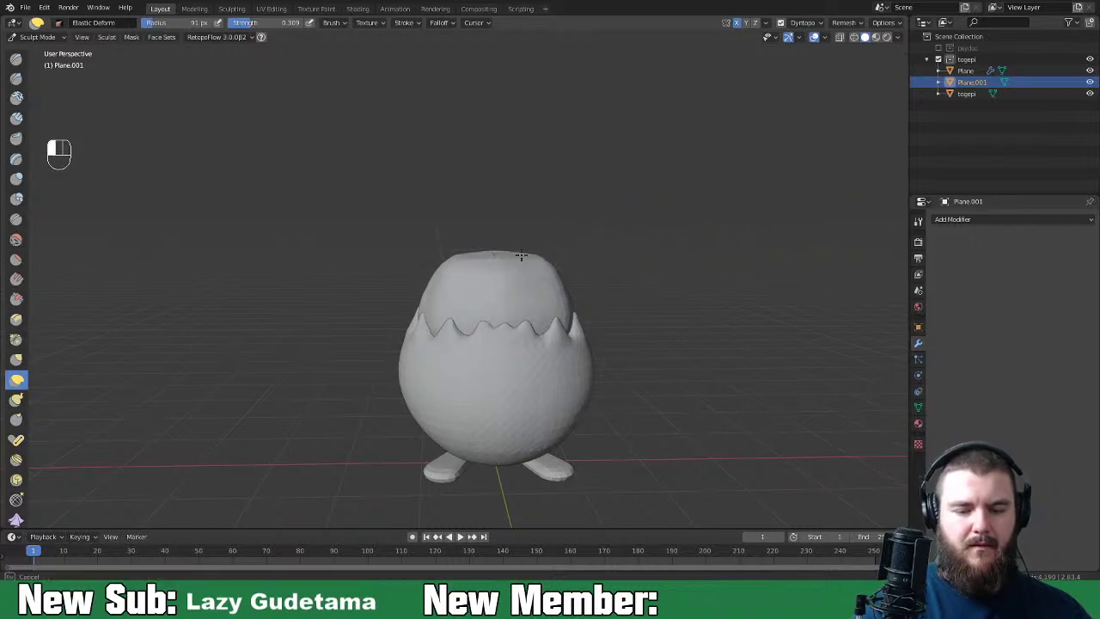
drag(774, 257, 774, 256)
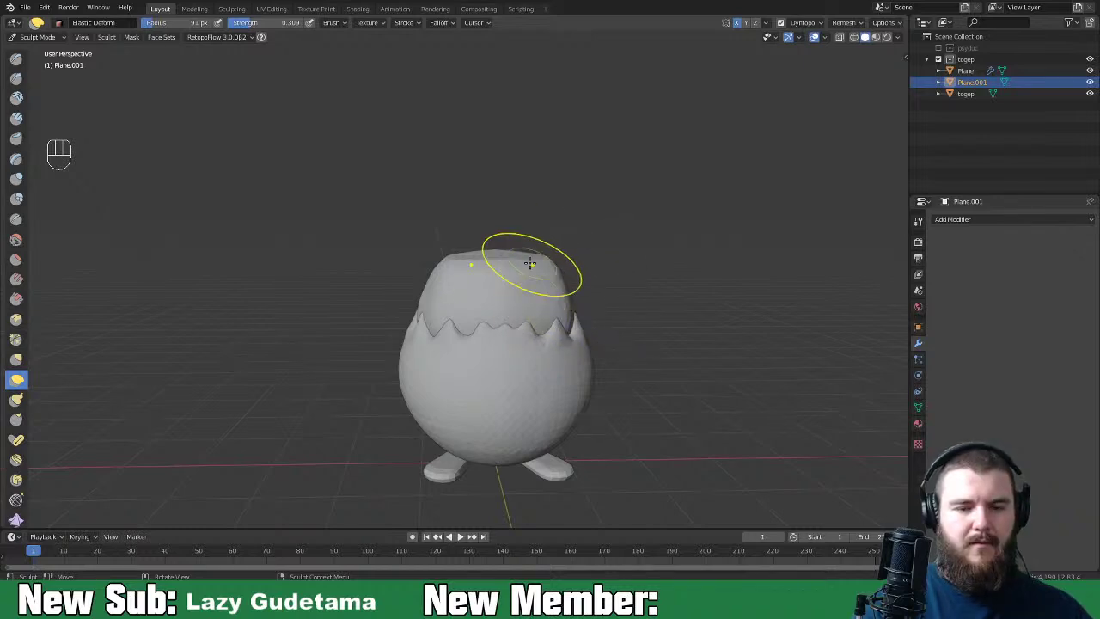
Step: Set the Elastic Deform brush's deformation to Tri-scale Grab and pull the crown of the head upward into a dome
click(332, 22)
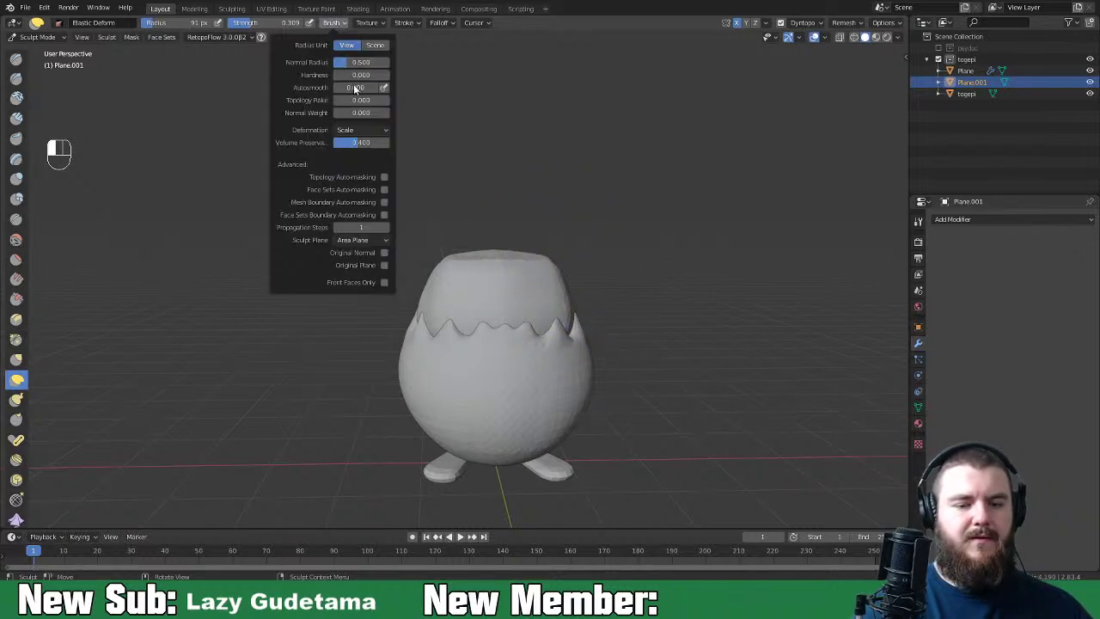
click(361, 129)
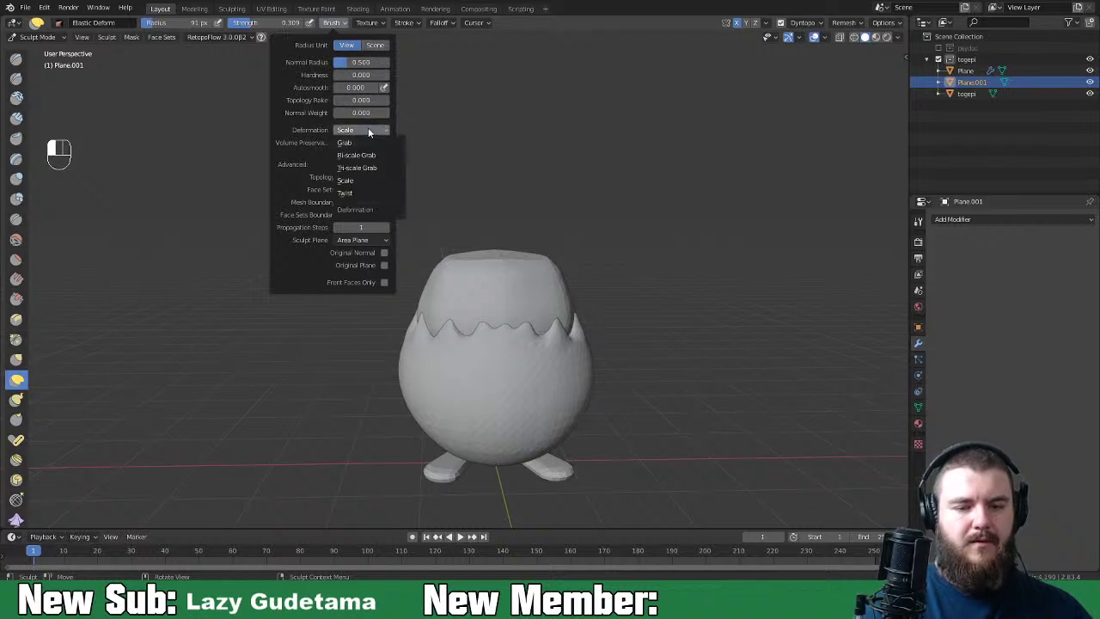
click(370, 169)
middle_drag(516, 283, 496, 269)
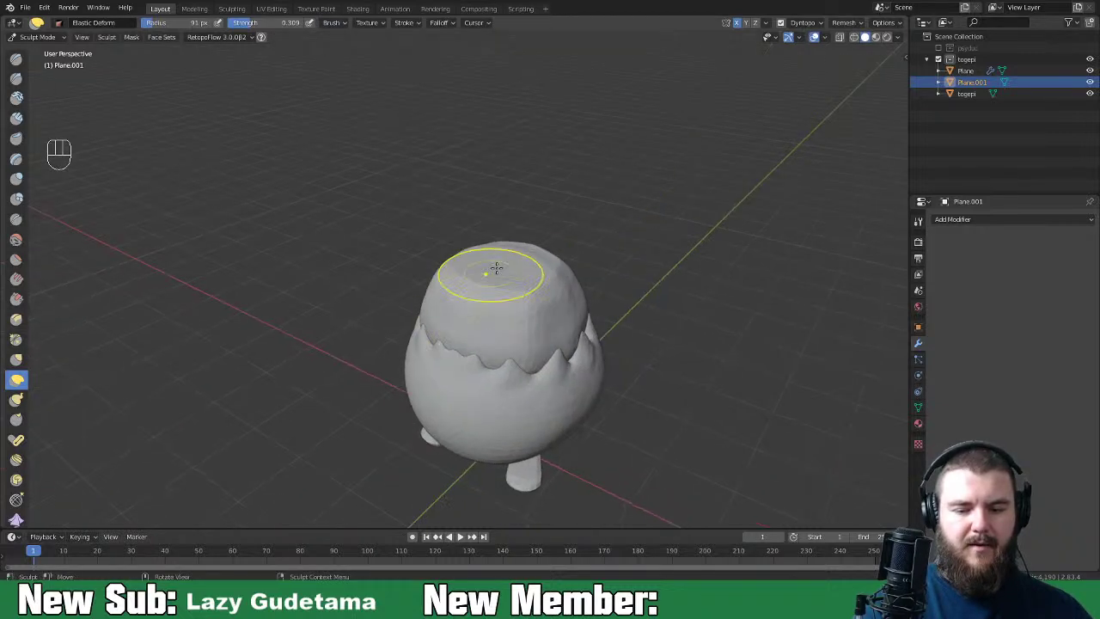
middle_drag(528, 215, 525, 239)
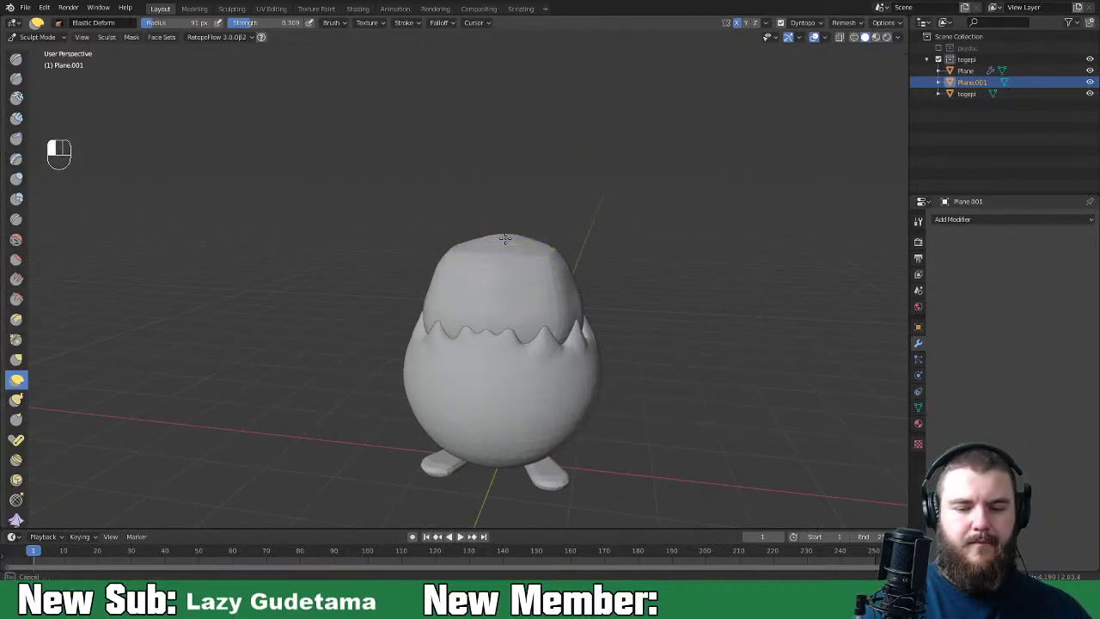
mouse_move(514, 228)
mouse_down()
mouse_move(569, 217)
mouse_move(532, 243)
mouse_move(559, 245)
mouse_move(542, 244)
mouse_move(551, 230)
mouse_move(517, 222)
mouse_up()
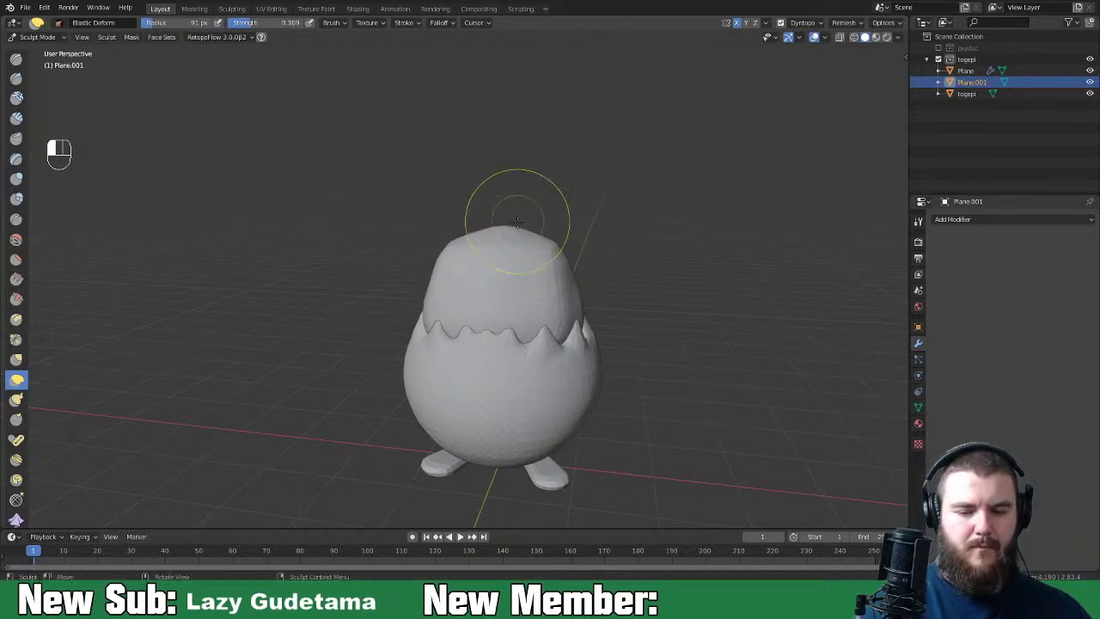
Step: Smooth the crown and sides of the head
mouse_move(514, 246)
middle_down()
mouse_move(503, 209)
mouse_move(522, 205)
middle_up()
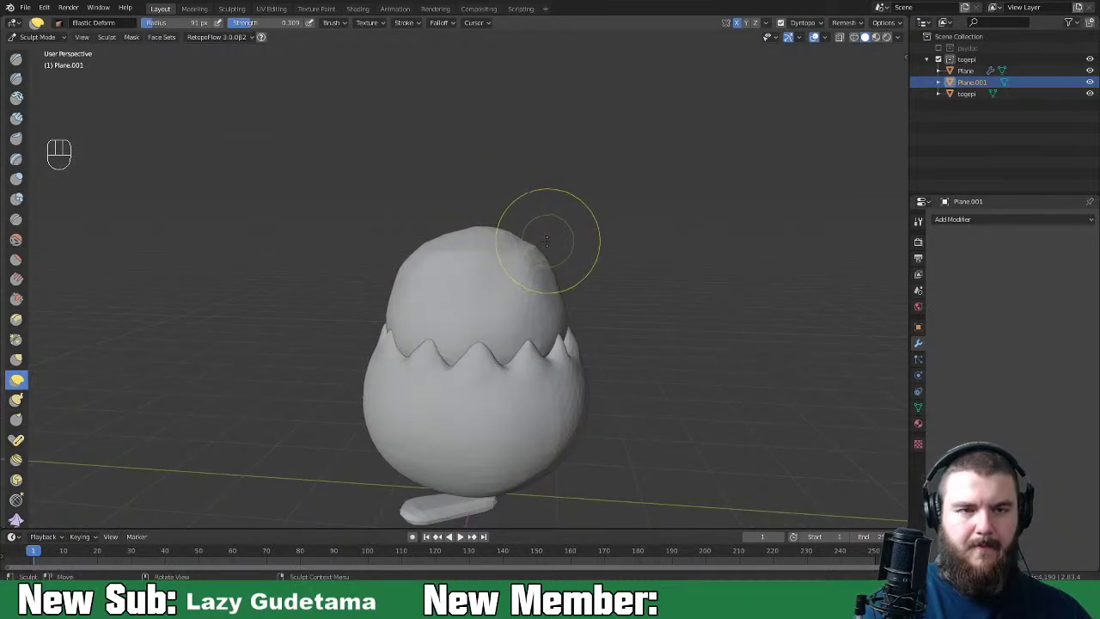
middle_drag(558, 250, 521, 252)
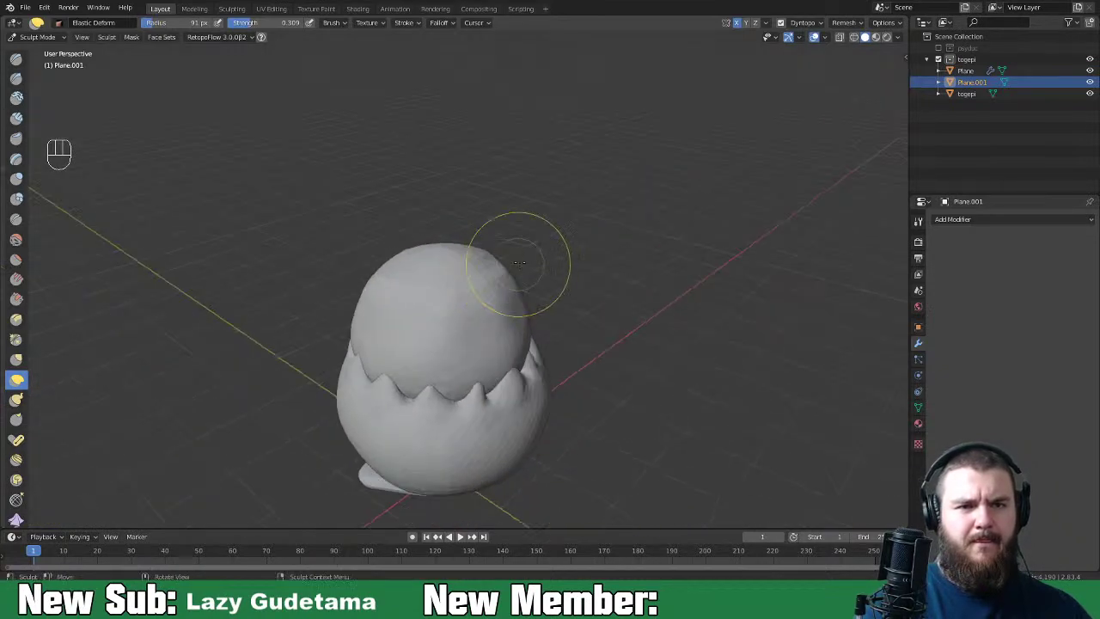
mouse_move(449, 271)
shift+mouse_down()
mouse_move(513, 301)
mouse_move(429, 368)
shift+mouse_up()
middle_drag(429, 369, 540, 246)
mouse_move(541, 246)
shift+mouse_down()
mouse_move(506, 283)
mouse_move(638, 238)
shift+mouse_up()
mouse_move(639, 238)
middle_down()
mouse_move(538, 296)
mouse_move(576, 221)
mouse_move(474, 275)
mouse_move(616, 235)
mouse_move(602, 233)
mouse_move(535, 307)
middle_up()
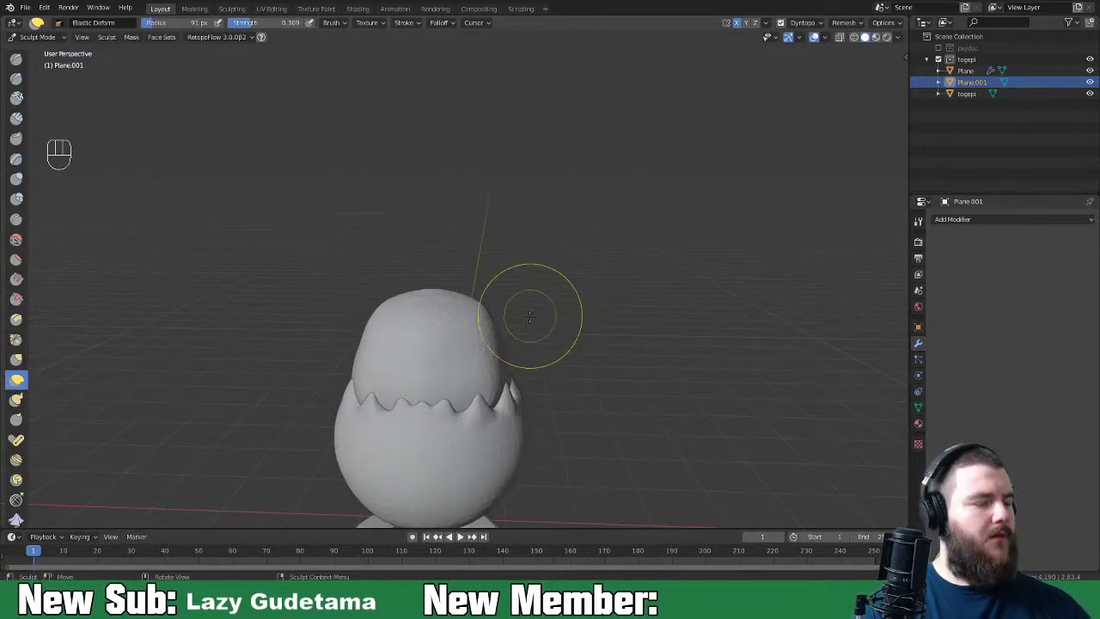
Step: Pull a small mirrored pair of spikes out of the head's upper corners with the Snake Hook brush at an 80 px radius
key(k)
key(f)
click(527, 259)
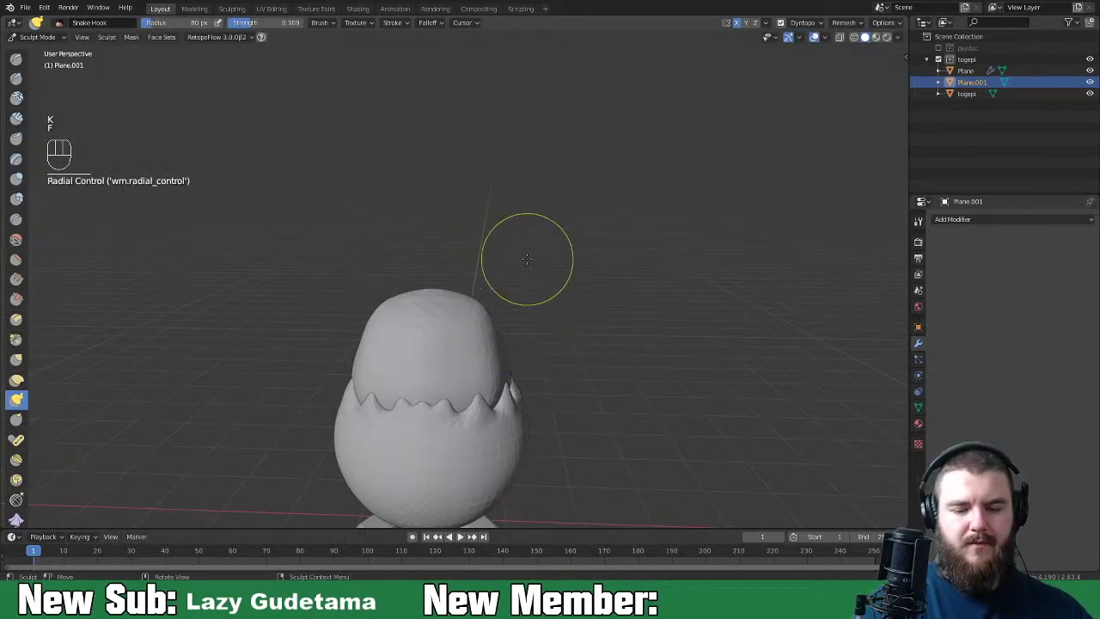
scroll(454, 405, up, 3)
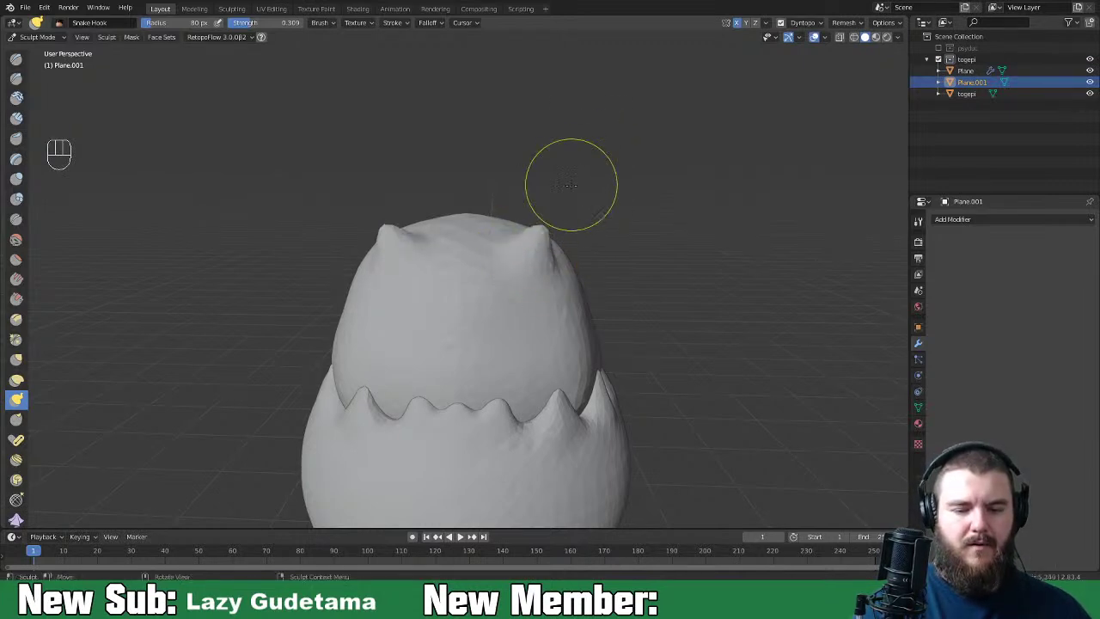
Step: Enlarge the Snake Hook radius to 117 px and stretch the mirrored side spikes upward and outward
key(f)
click(572, 241)
drag(523, 246, 544, 190)
middle_drag(557, 228, 542, 266)
mouse_move(542, 266)
mouse_down()
mouse_move(550, 270)
mouse_move(558, 240)
mouse_move(579, 238)
mouse_up()
middle_drag(579, 238, 552, 217)
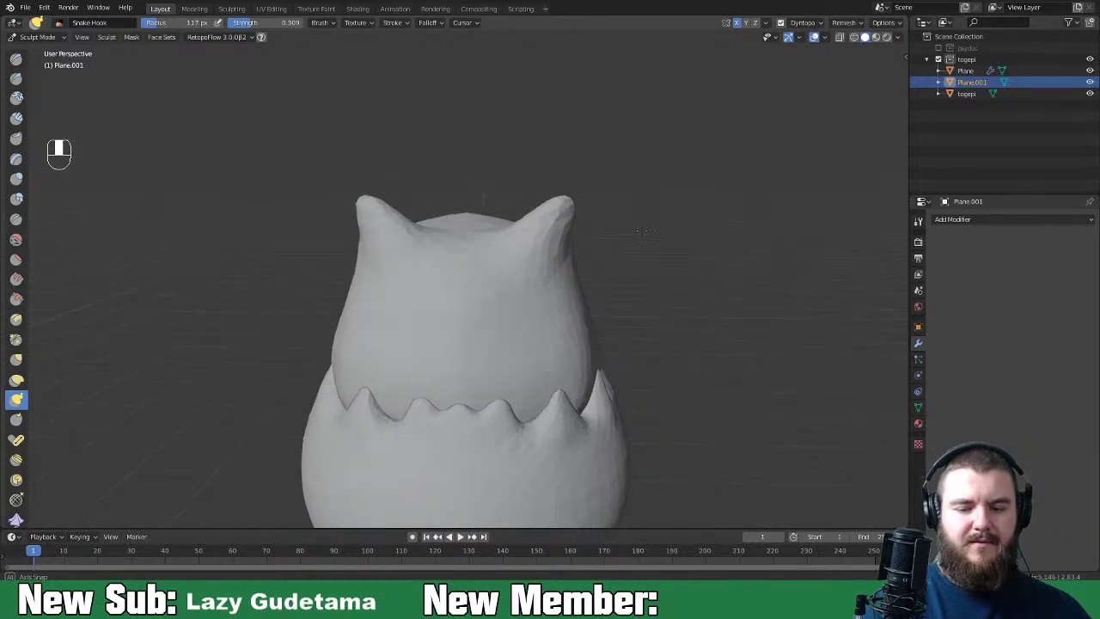
drag(553, 217, 565, 202)
Step: Pull up a central spike between the two side spikes with the Snake Hook brush
drag(466, 244, 473, 176)
mouse_move(472, 175)
middle_down()
mouse_move(504, 233)
mouse_move(468, 231)
middle_up()
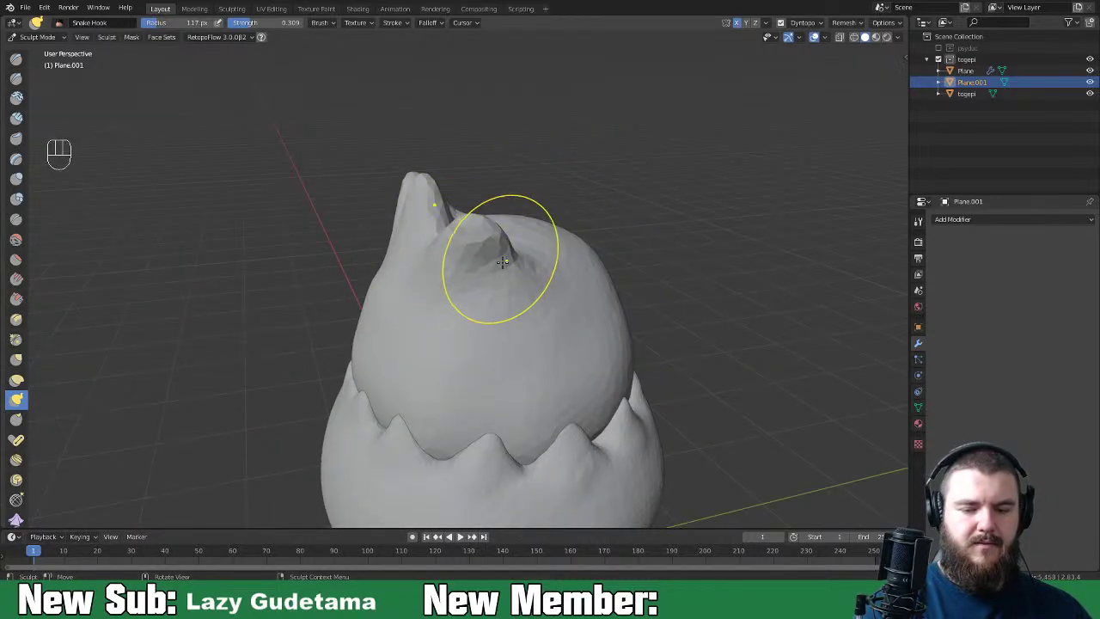
mouse_move(516, 245)
middle_down()
mouse_move(602, 246)
mouse_move(571, 210)
middle_up()
Step: Reshape the mirrored side spikes with the Grab brush at an 89 px radius and smooth their surfaces
key(g)
key(f)
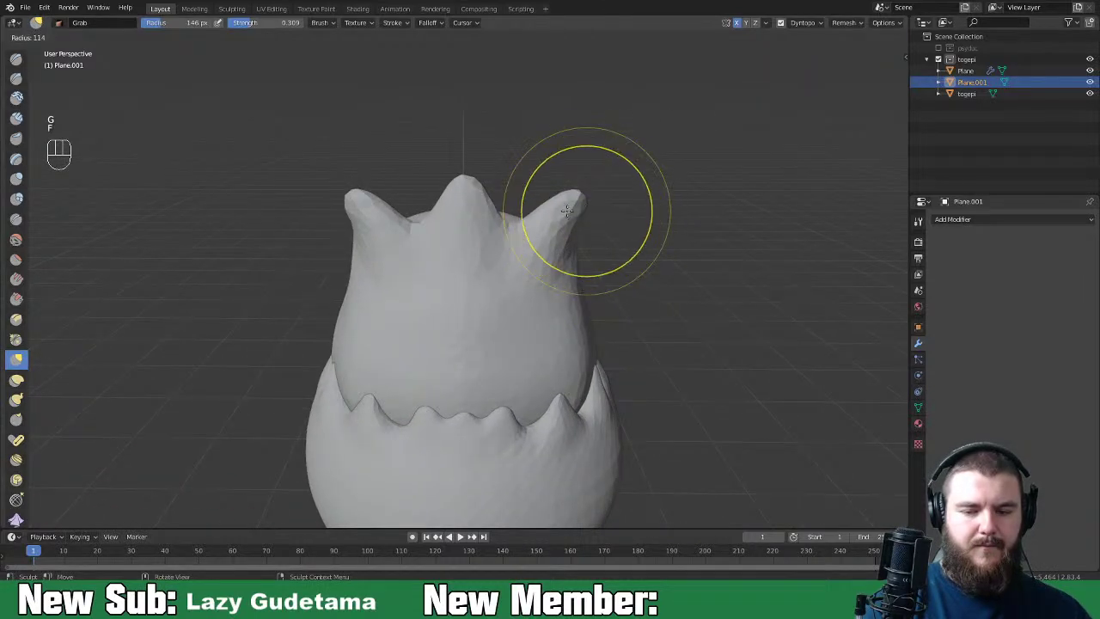
click(585, 207)
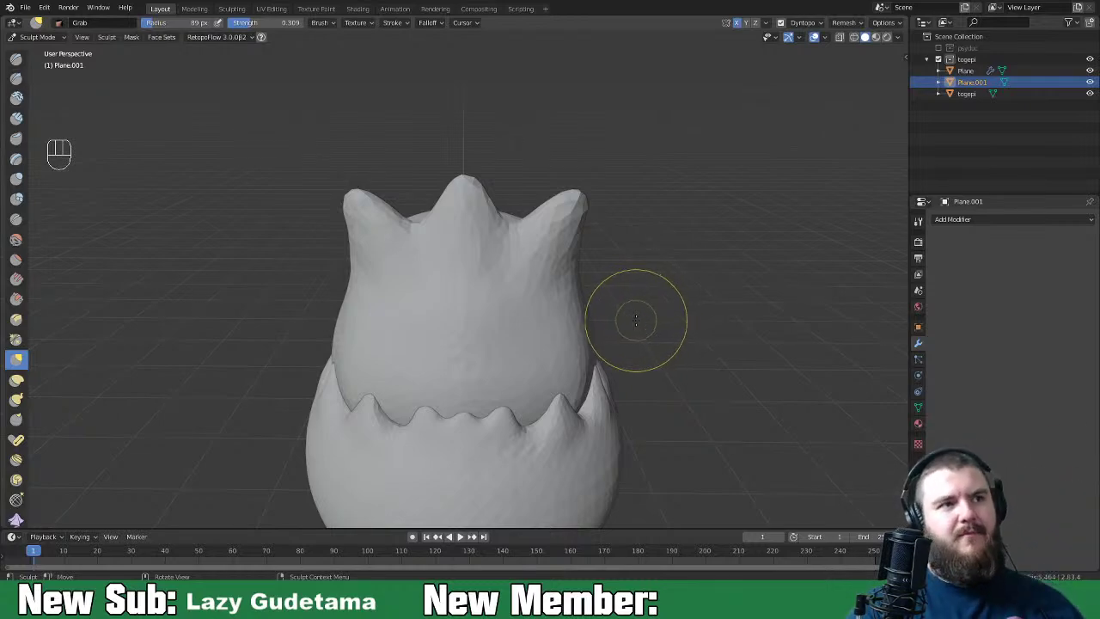
middle_drag(629, 317, 508, 346)
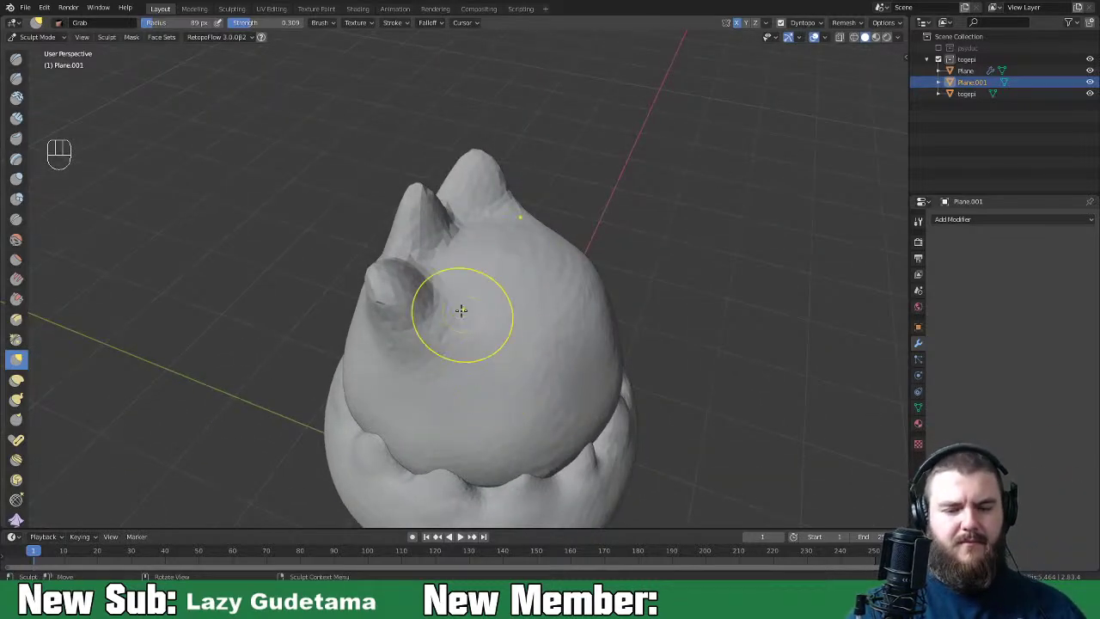
mouse_move(384, 303)
mouse_down()
mouse_move(380, 318)
mouse_move(392, 319)
mouse_up()
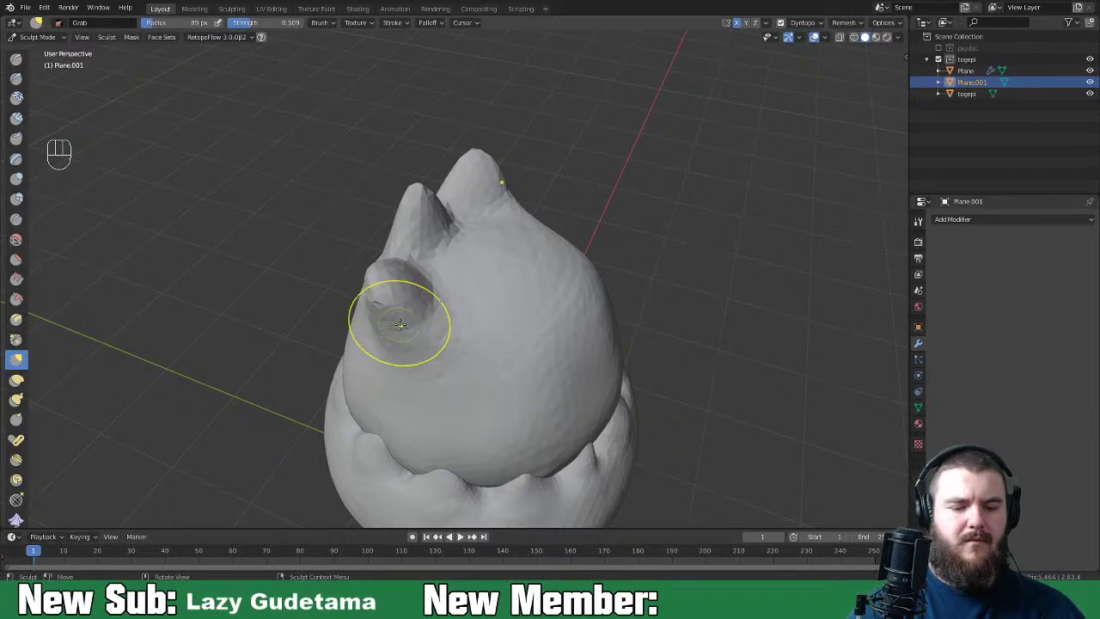
middle_drag(393, 319, 442, 301)
shift+drag(437, 311, 431, 274)
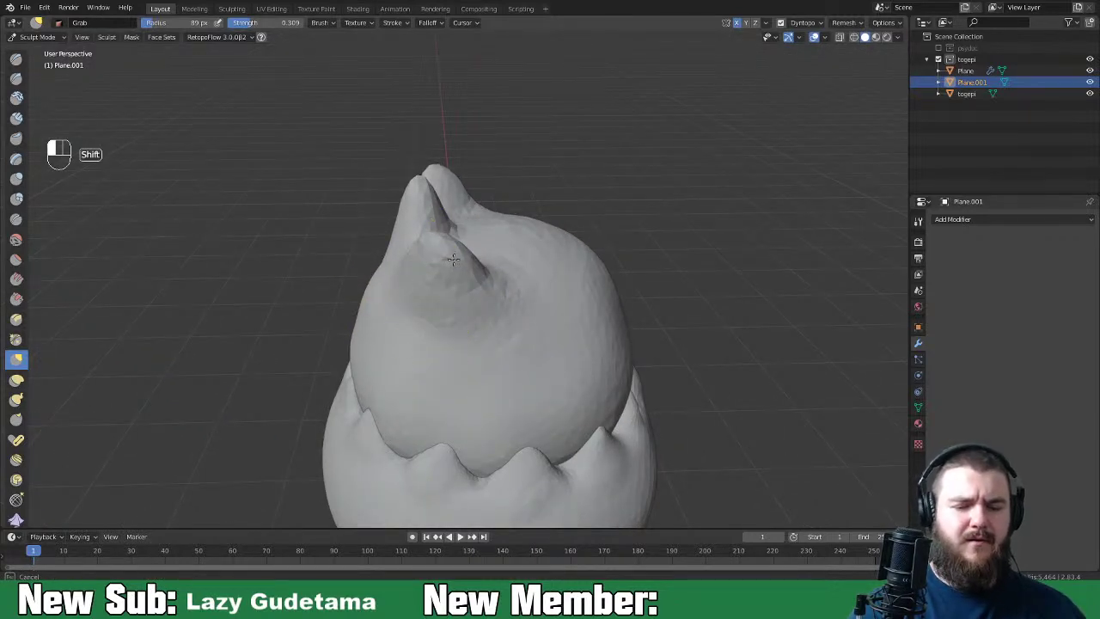
middle_drag(433, 364, 510, 290)
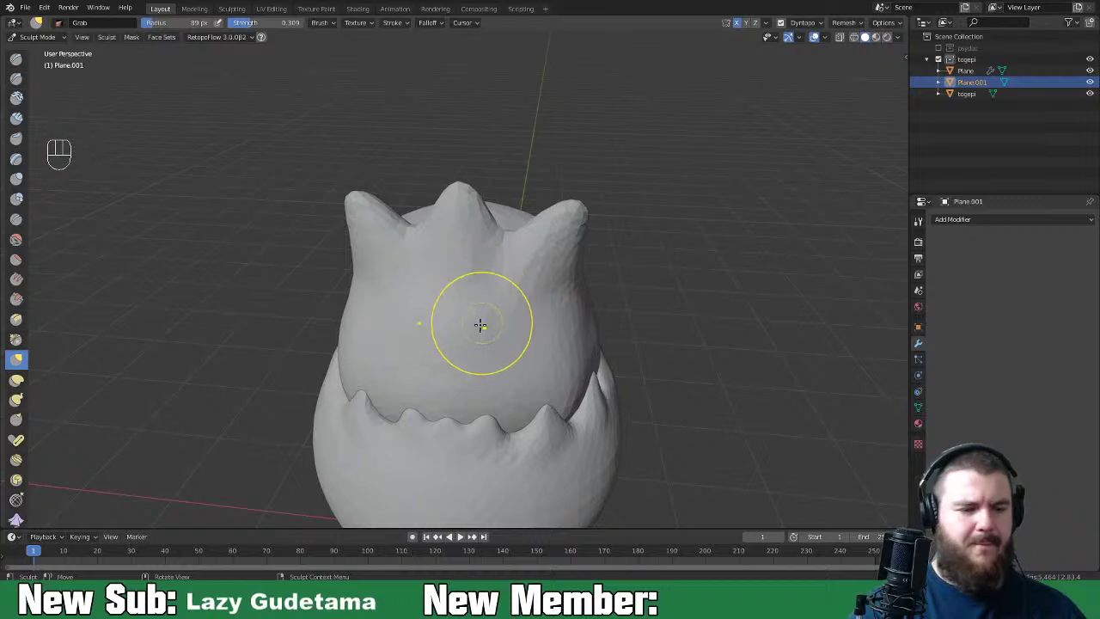
Step: Build up the front and base of the central spike with the Clay Strips brush at a 49 px radius
click(15, 118)
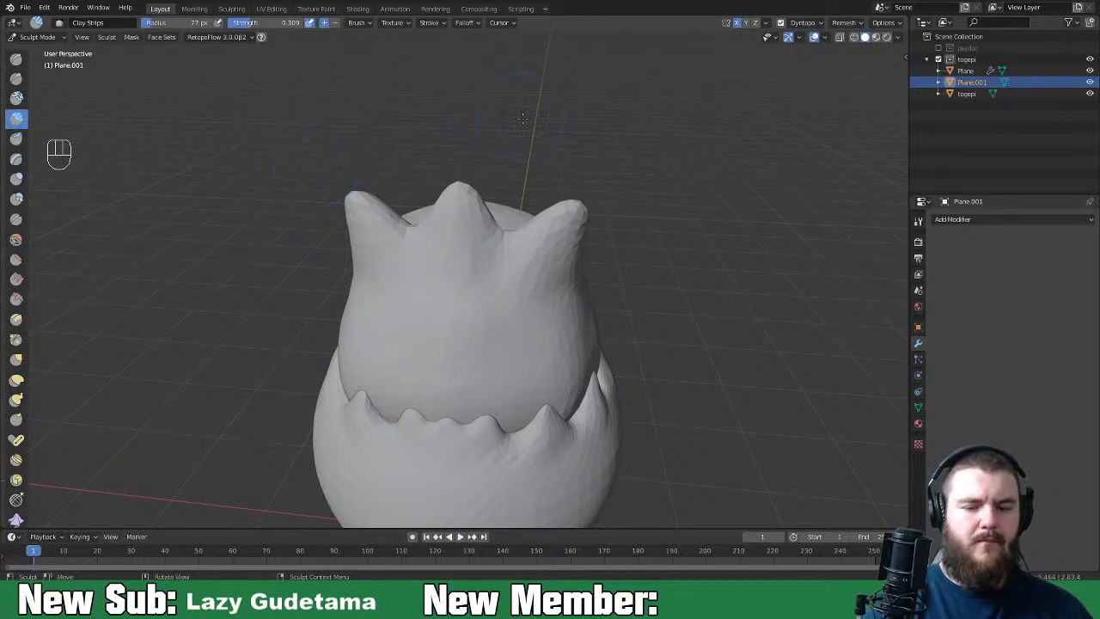
key(f)
click(458, 245)
drag(458, 246, 459, 204)
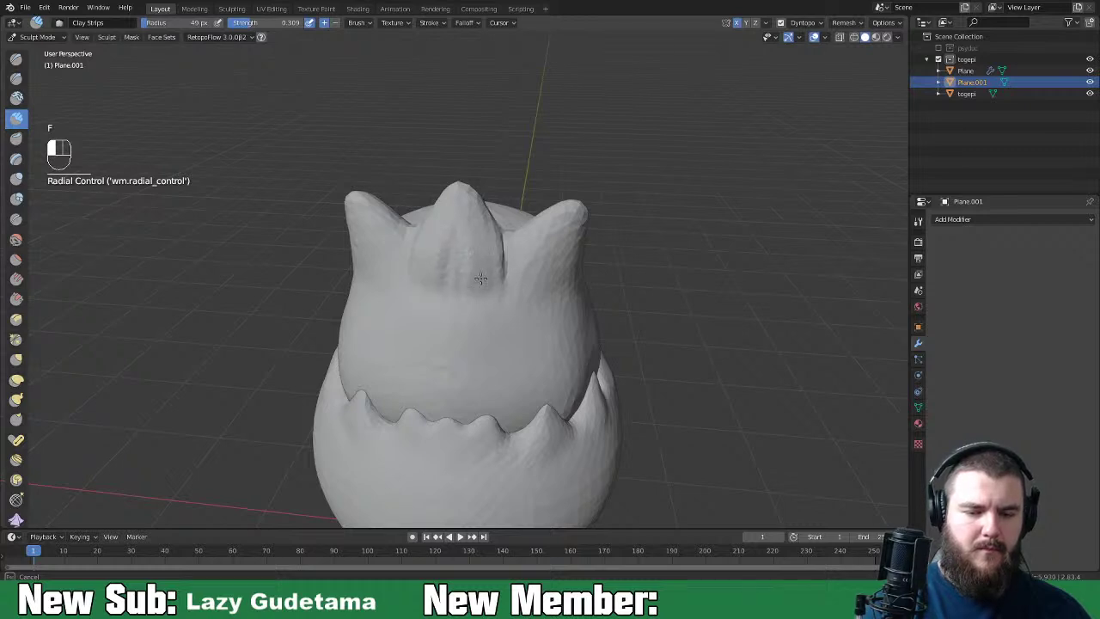
Step: Thicken the bases of the mirrored side spikes with Clay Strips and smooth all three crown spikes
mouse_move(459, 232)
mouse_down()
mouse_move(517, 246)
mouse_move(567, 213)
mouse_move(524, 274)
mouse_move(529, 289)
mouse_move(567, 258)
mouse_up()
middle_drag(567, 258, 560, 221)
mouse_move(528, 258)
mouse_down()
mouse_move(548, 234)
mouse_move(574, 258)
mouse_up()
mouse_move(574, 258)
middle_down()
mouse_move(528, 258)
mouse_move(504, 211)
middle_up()
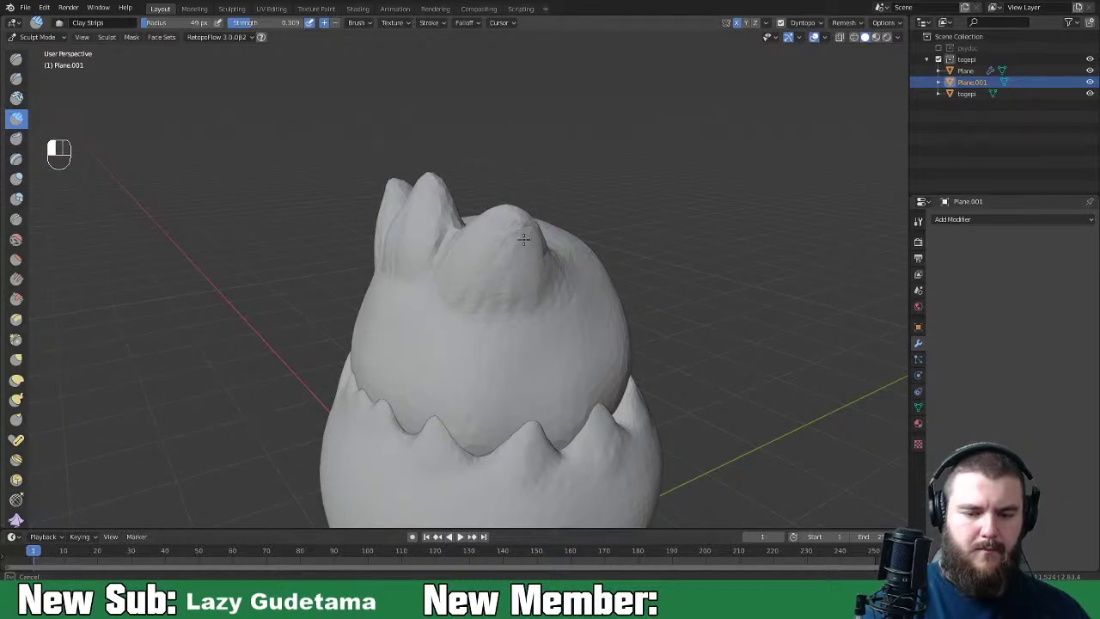
middle_drag(462, 258, 559, 246)
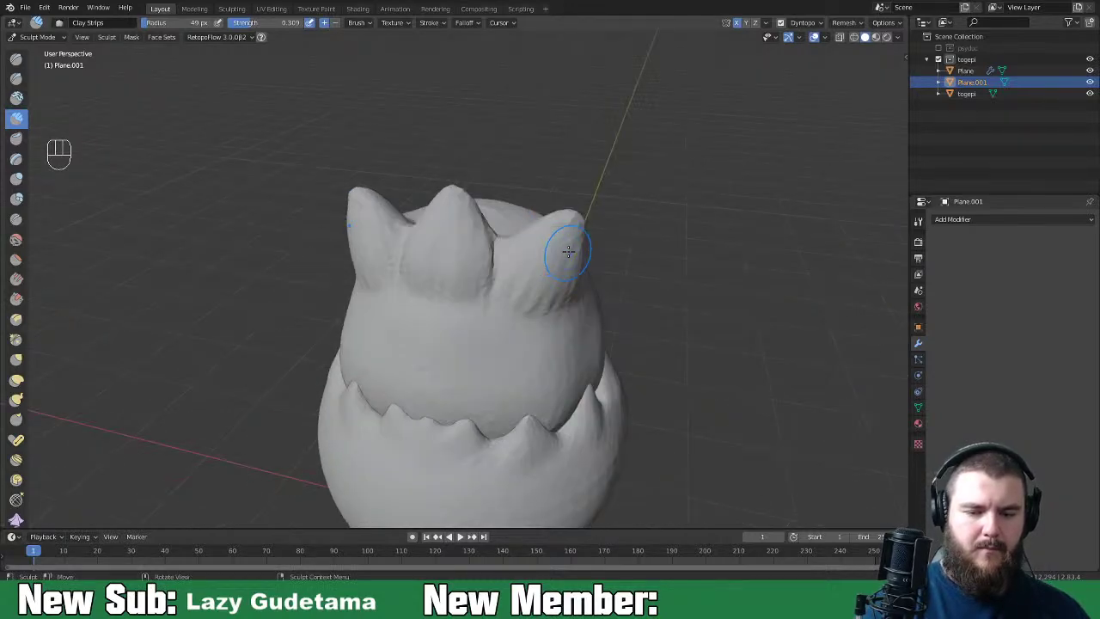
mouse_move(517, 292)
mouse_down()
mouse_move(474, 214)
mouse_move(459, 263)
mouse_move(445, 249)
mouse_move(461, 267)
mouse_move(488, 249)
mouse_move(494, 292)
mouse_up()
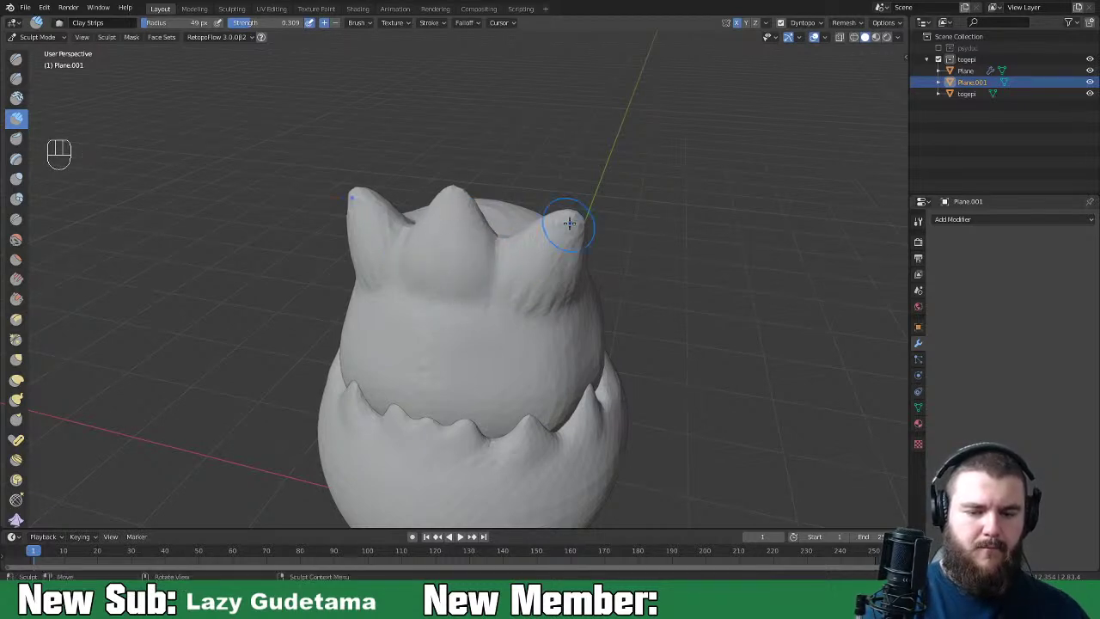
middle_drag(569, 271, 645, 239)
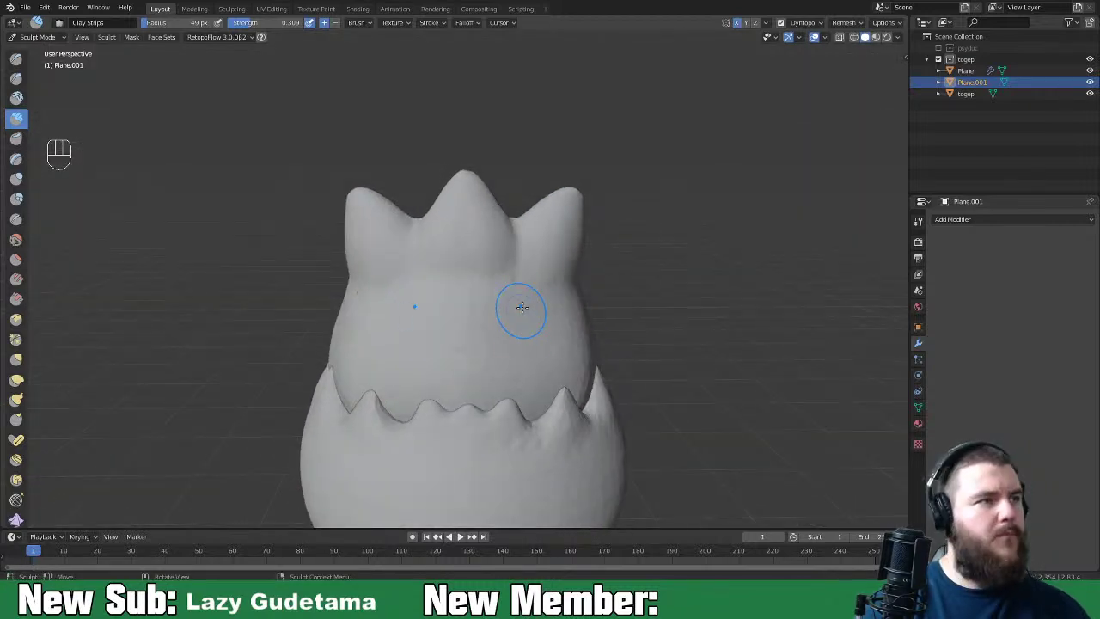
Step: Define the seam behind the crown spikes with the Crease brush at a 41 px radius
mouse_move(576, 318)
middle_down()
mouse_move(565, 327)
mouse_move(594, 315)
mouse_move(571, 328)
mouse_move(576, 319)
middle_up()
key(shift+c)
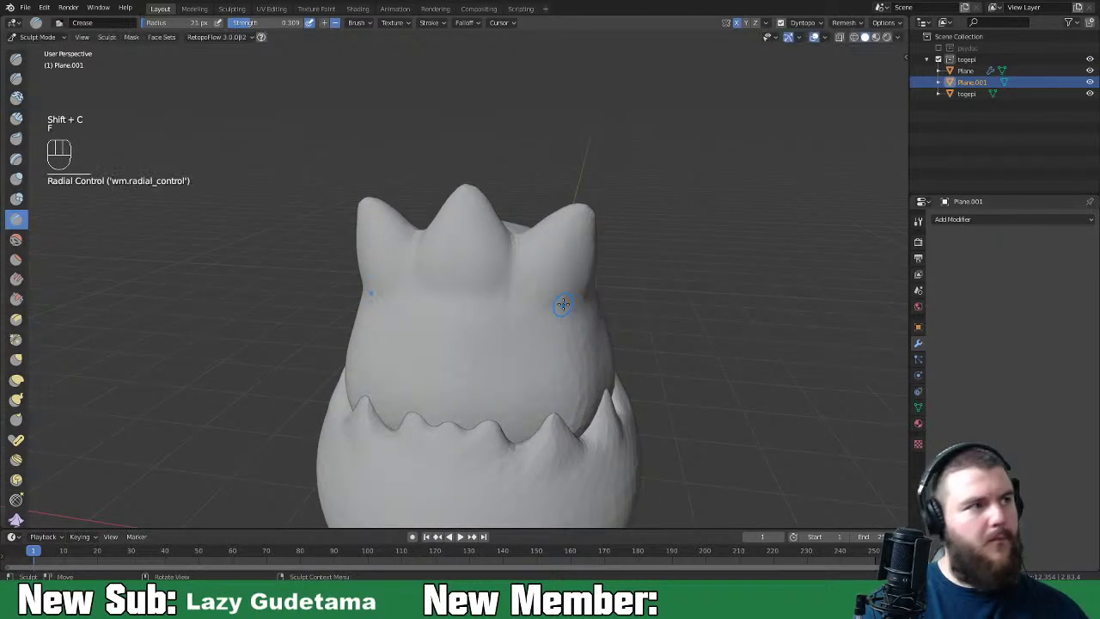
click(564, 290)
key(f)
mouse_move(570, 301)
middle_down()
mouse_move(420, 321)
mouse_move(395, 278)
mouse_move(417, 273)
middle_up()
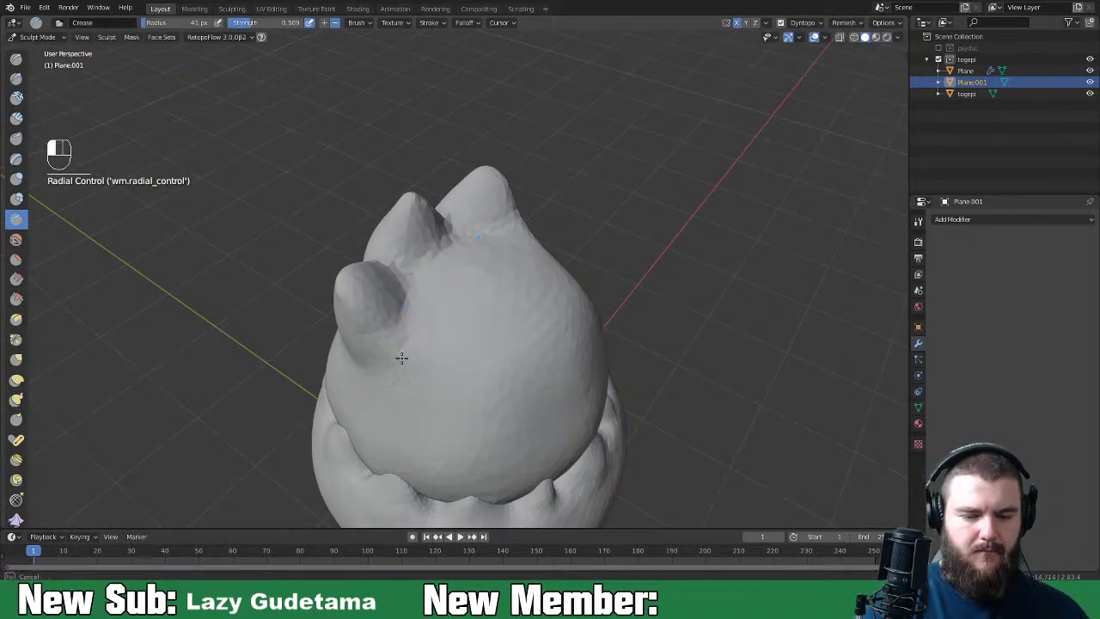
mouse_move(420, 273)
mouse_down()
mouse_move(463, 231)
mouse_move(473, 231)
mouse_move(422, 291)
mouse_move(465, 236)
mouse_move(448, 238)
mouse_move(445, 271)
mouse_move(420, 280)
mouse_move(409, 315)
mouse_move(514, 214)
mouse_move(499, 233)
mouse_move(531, 244)
mouse_up()
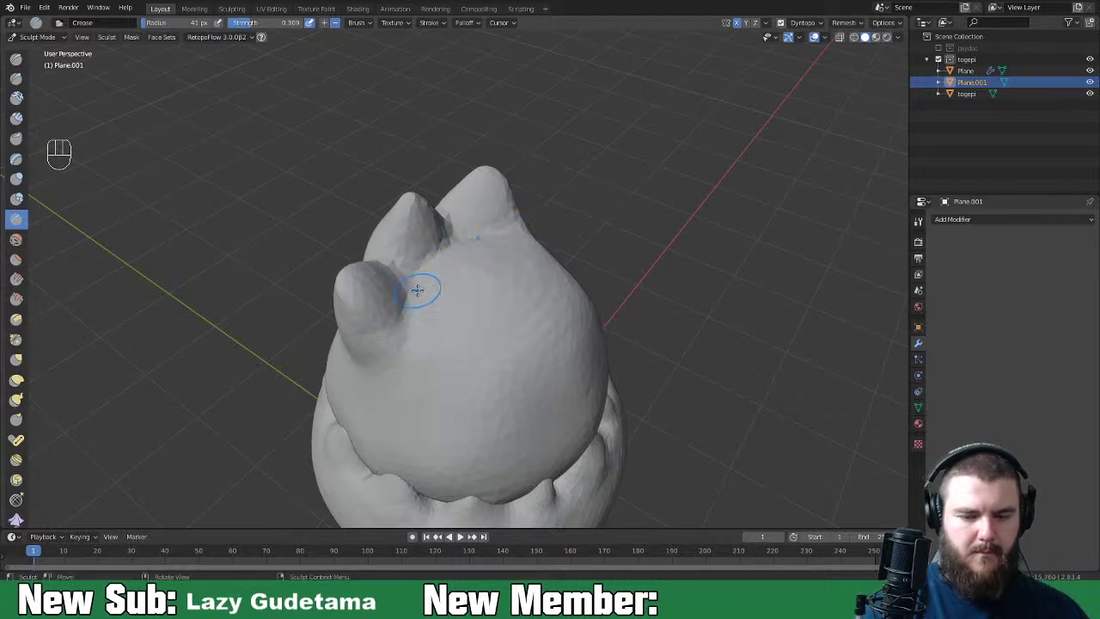
mouse_move(427, 381)
middle_down()
mouse_move(516, 288)
mouse_move(553, 270)
mouse_move(527, 257)
mouse_move(567, 229)
mouse_move(638, 214)
middle_up()
key(g)
key(f)
click(557, 267)
mouse_move(560, 275)
middle_down()
mouse_move(660, 263)
mouse_move(621, 270)
middle_up()
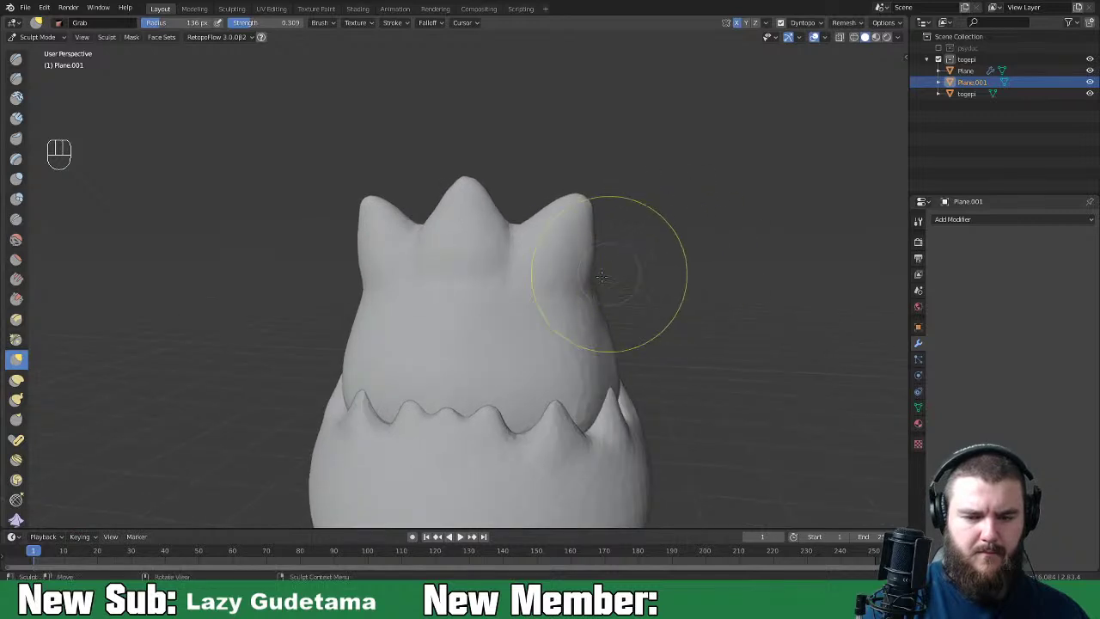
key(f)
click(480, 306)
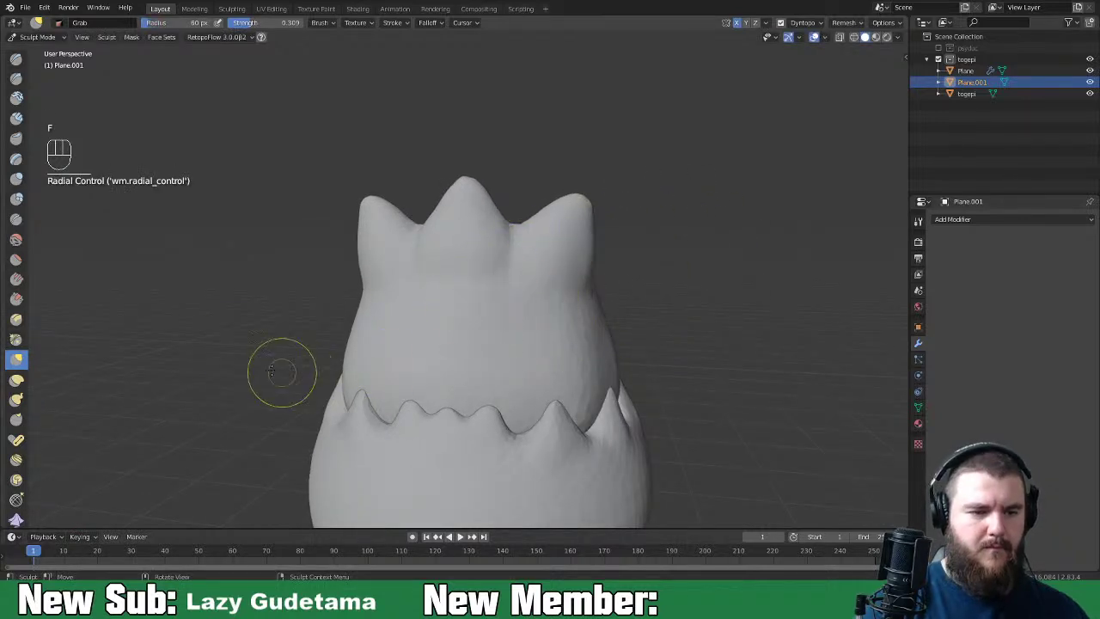
Step: Add volume along the lower front of the central spike with the Clay Strips brush at a 39 px radius
key(space)
click(506, 150)
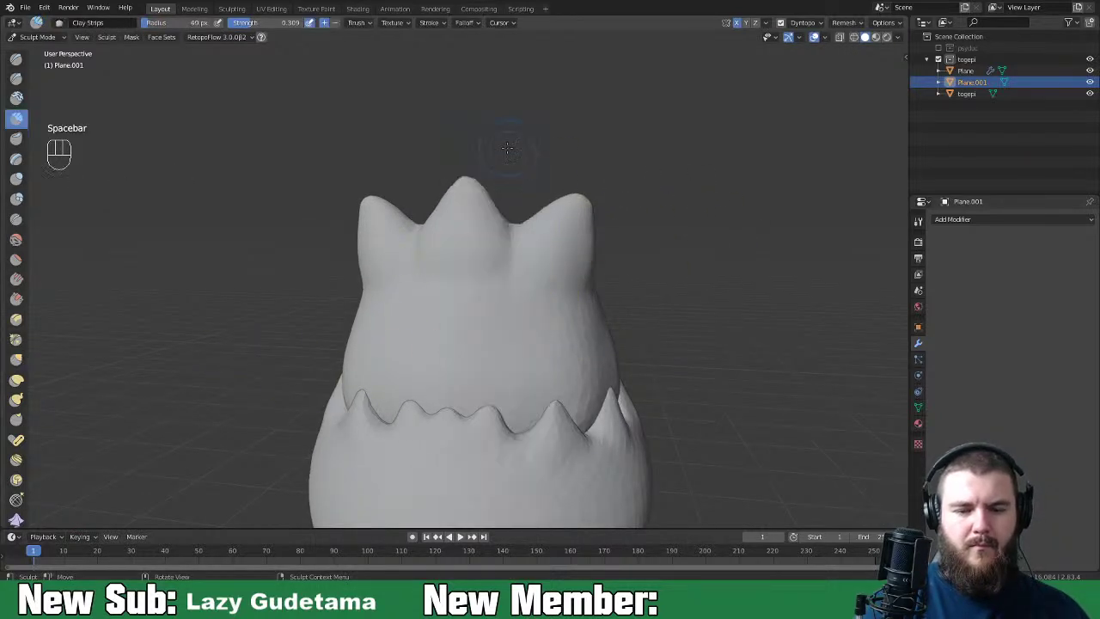
key(f)
click(495, 241)
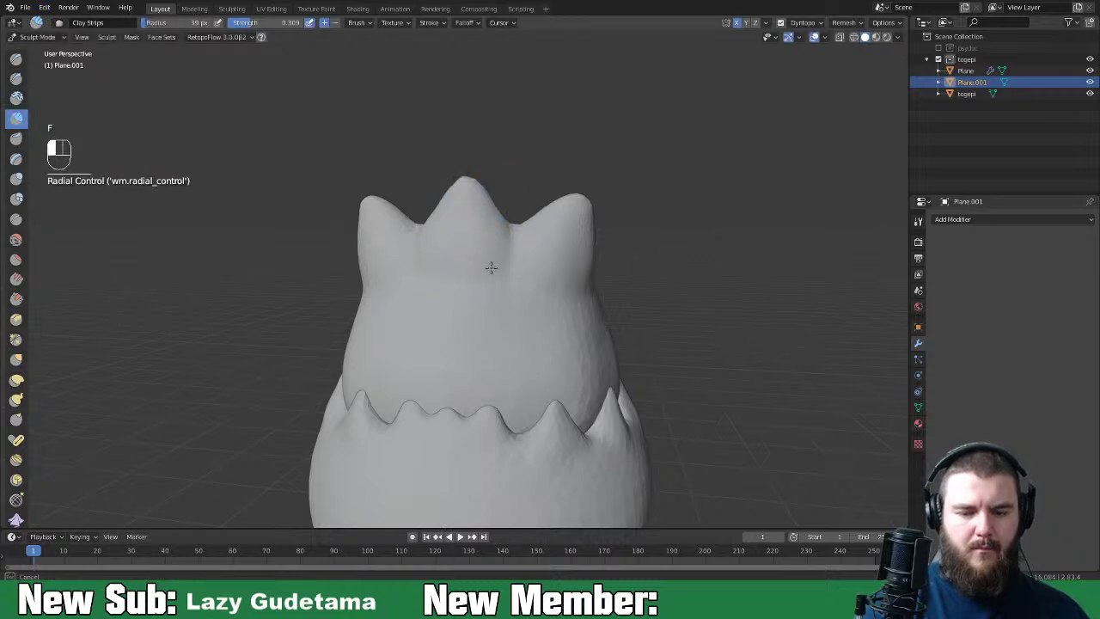
middle_drag(491, 270, 503, 287)
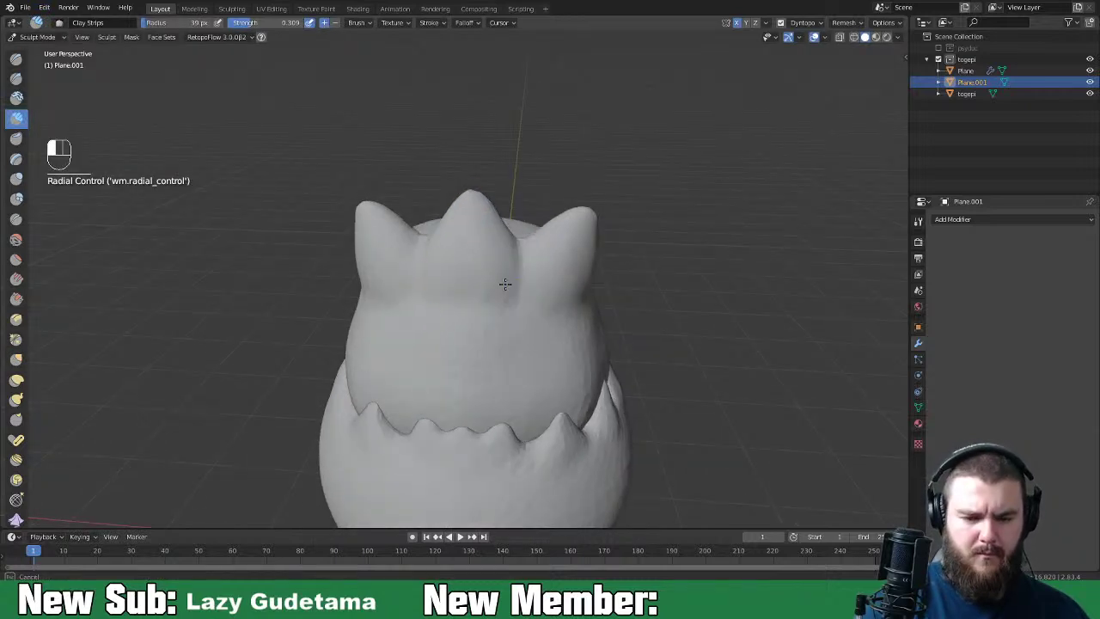
Step: Try several Studio light presets for the viewport shading, ending on the first preset
click(898, 37)
click(897, 123)
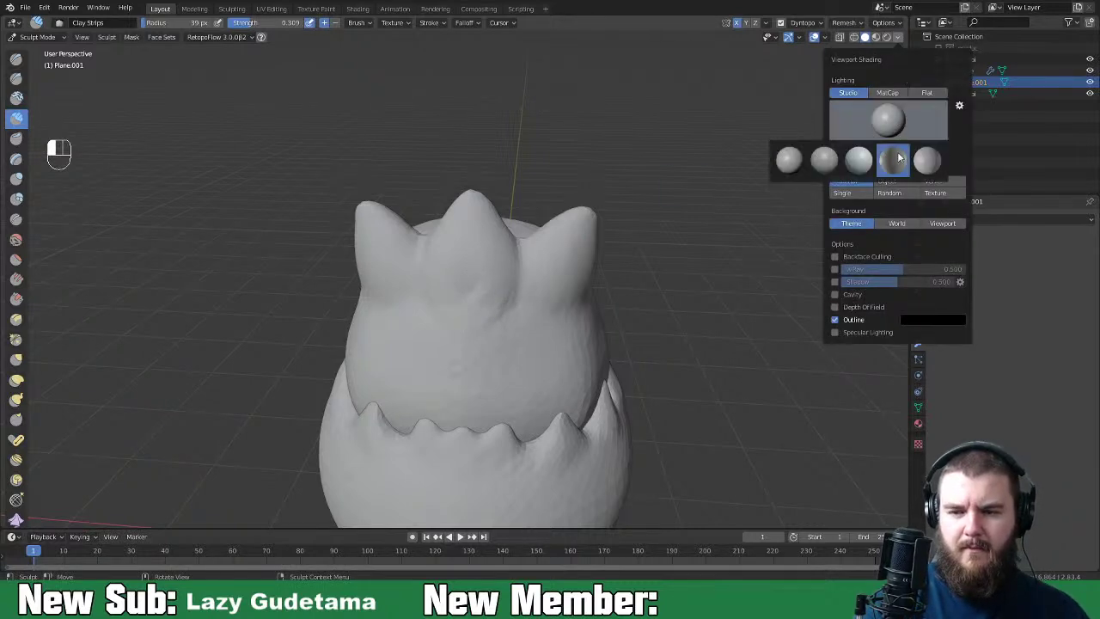
click(898, 166)
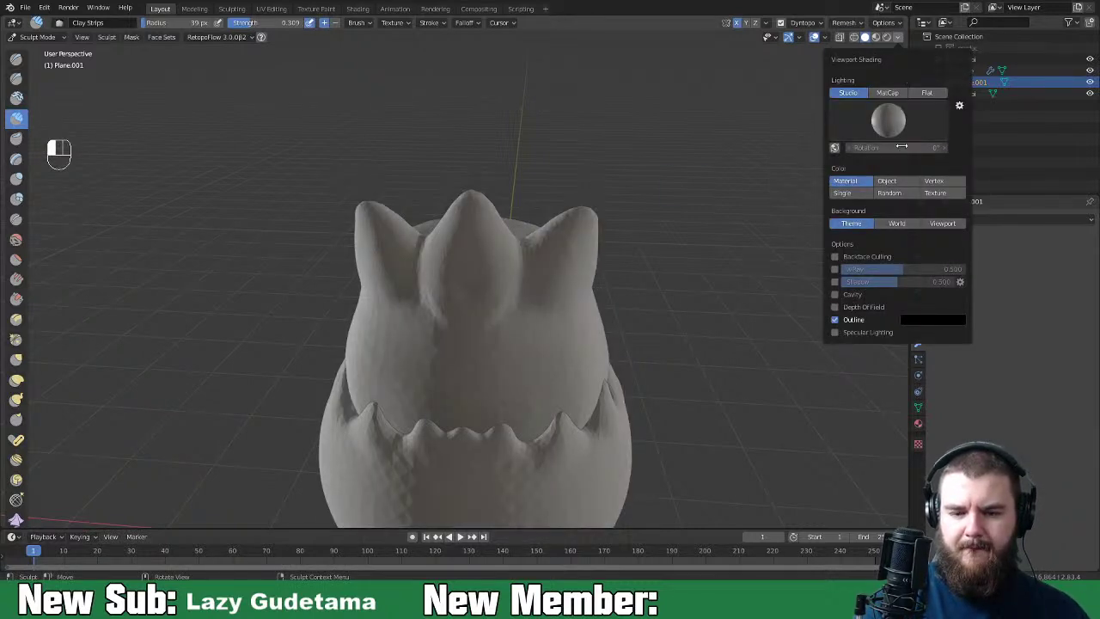
click(911, 121)
click(857, 166)
click(887, 121)
click(862, 154)
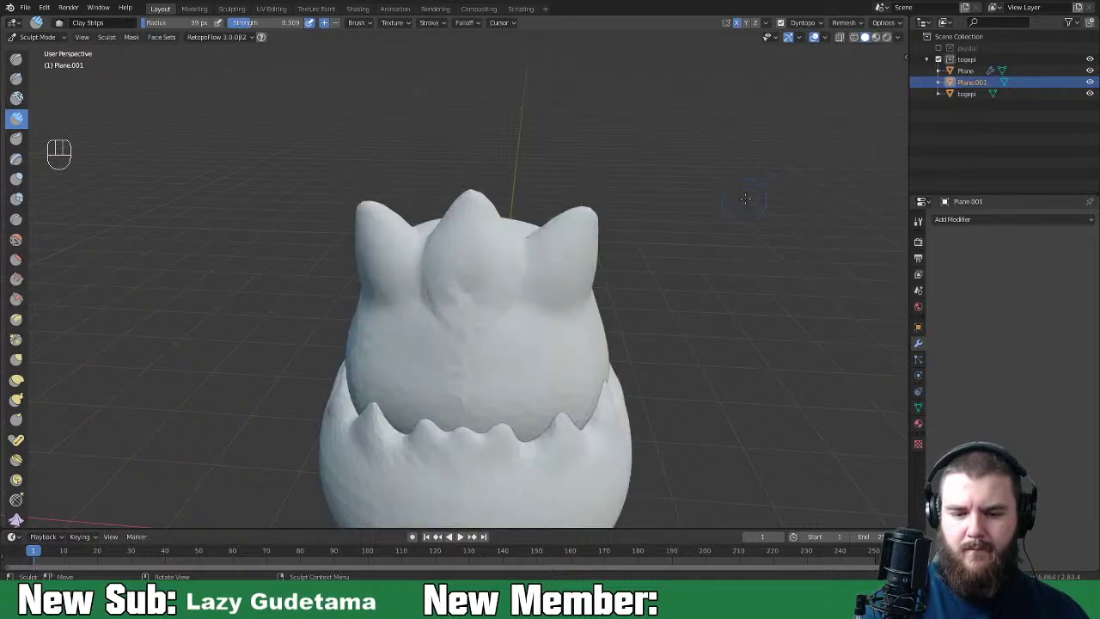
click(897, 37)
click(894, 123)
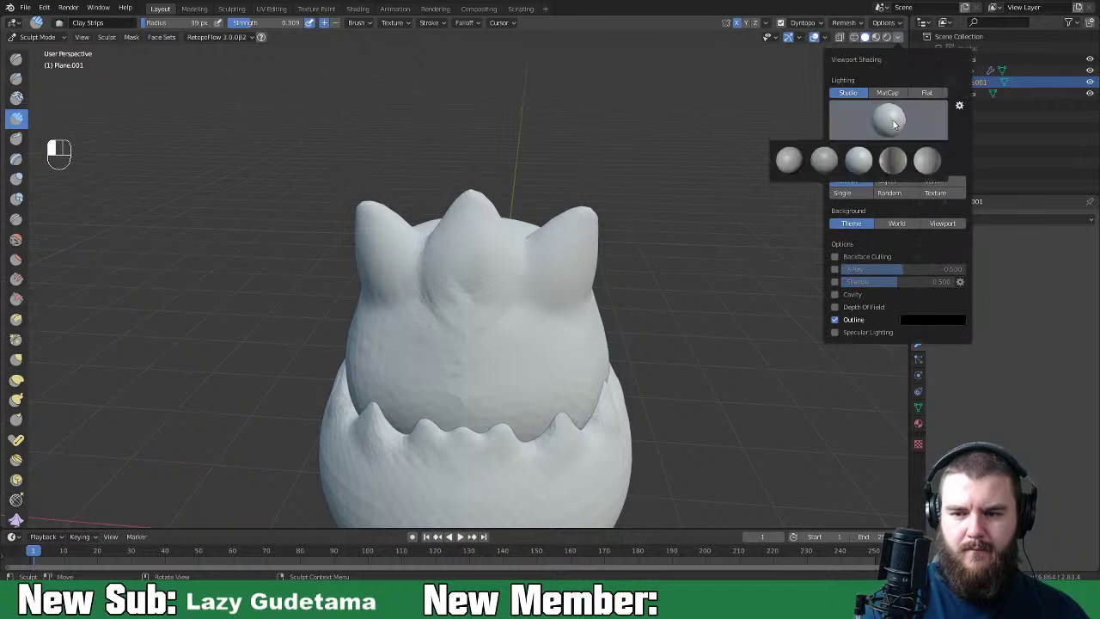
click(791, 160)
Step: Extend the central spike's rounded lower edge down the forehead with further Clay Strips strokes
middle_drag(731, 196, 659, 227)
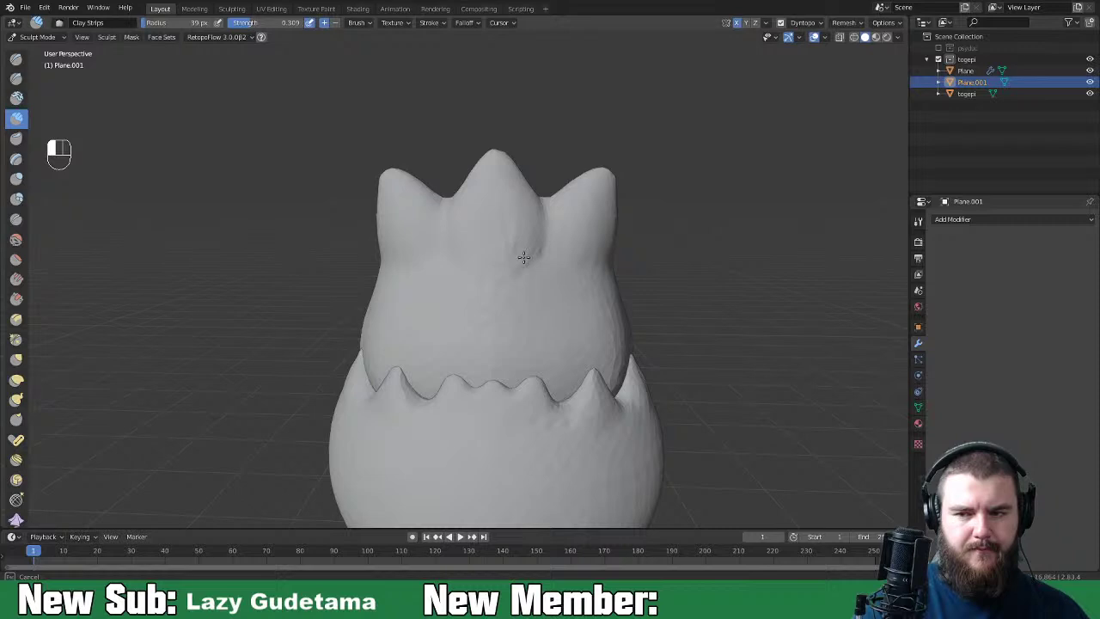
mouse_move(584, 238)
middle_down()
mouse_move(761, 244)
mouse_move(773, 232)
middle_up()
Step: Toggle Specular Lighting in the viewport shading to compare the surface, leaving it off
click(898, 37)
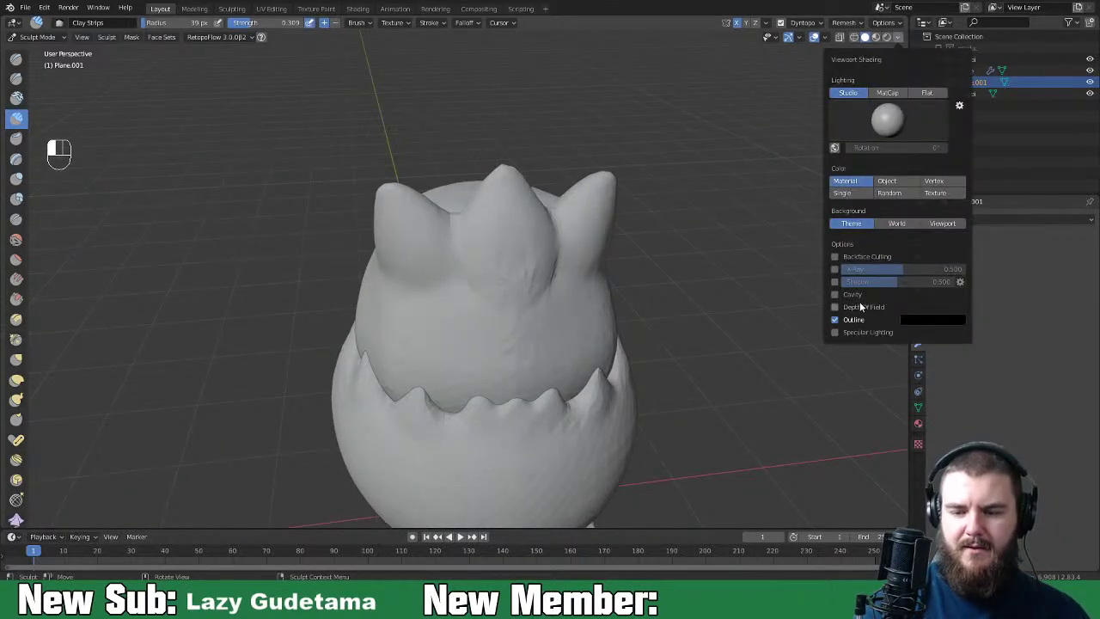
click(857, 330)
click(858, 330)
click(858, 331)
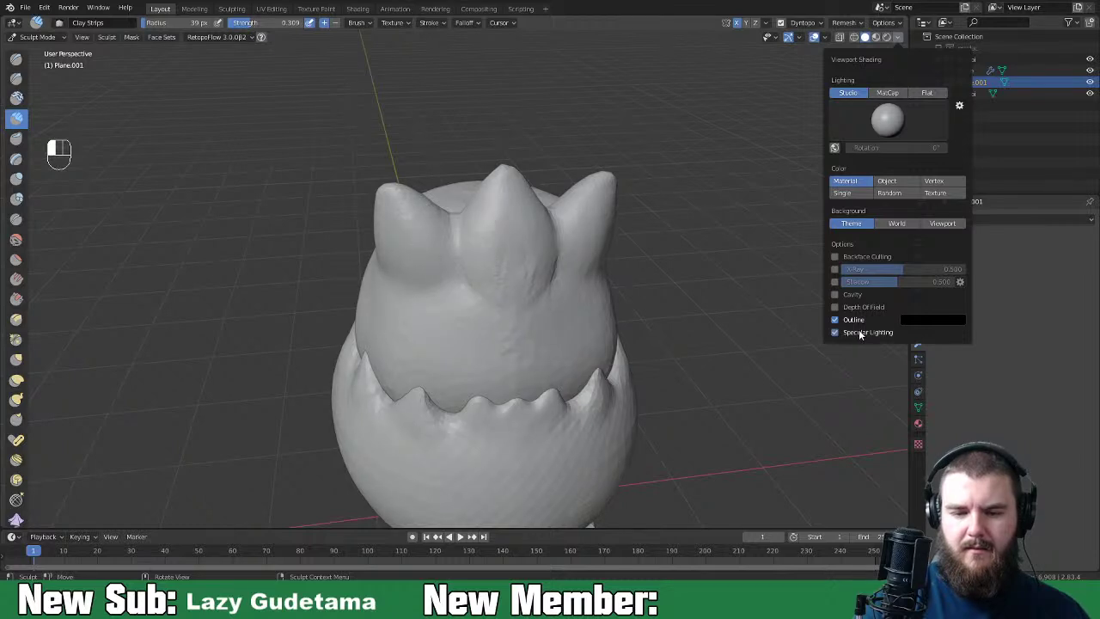
click(858, 330)
middle_drag(545, 221, 498, 265)
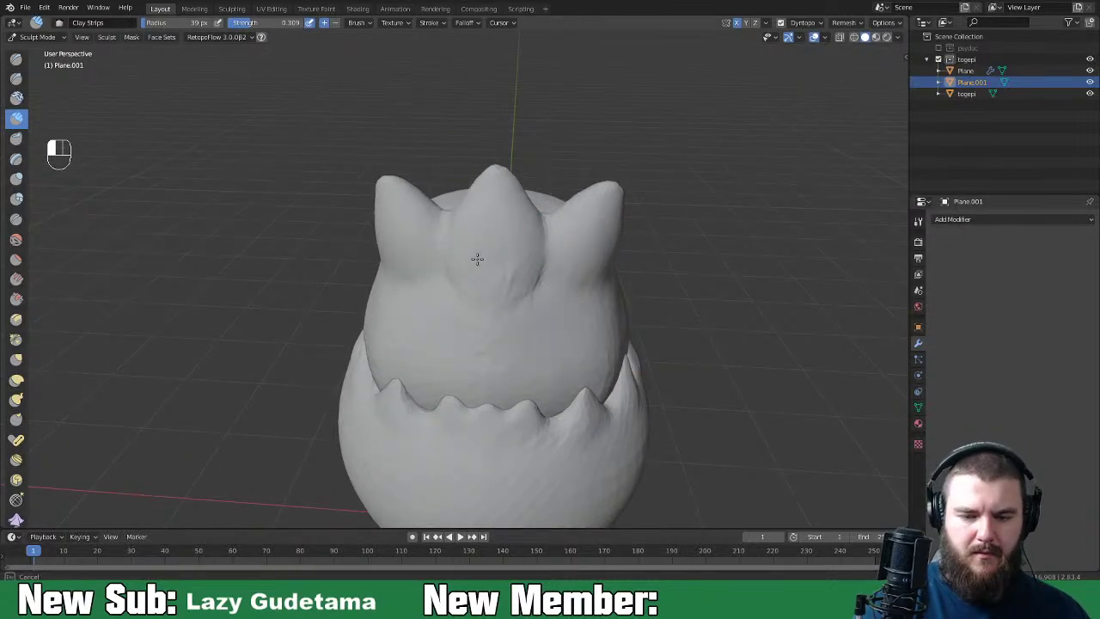
Step: Switch the viewport lighting to MatCap and choose the beige clay material
click(898, 37)
click(894, 93)
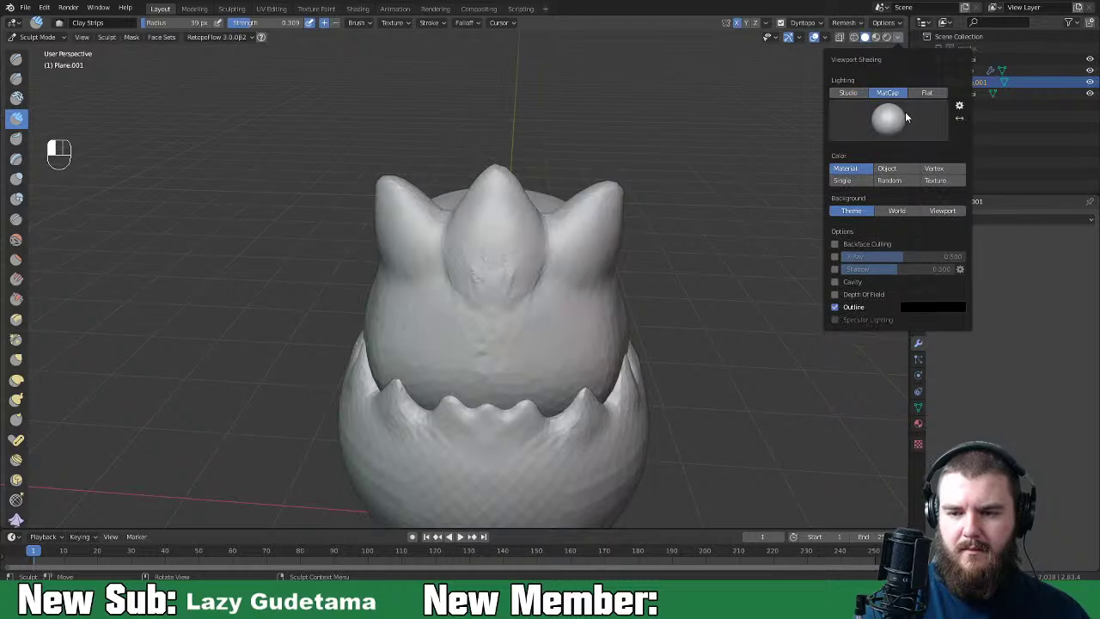
click(887, 120)
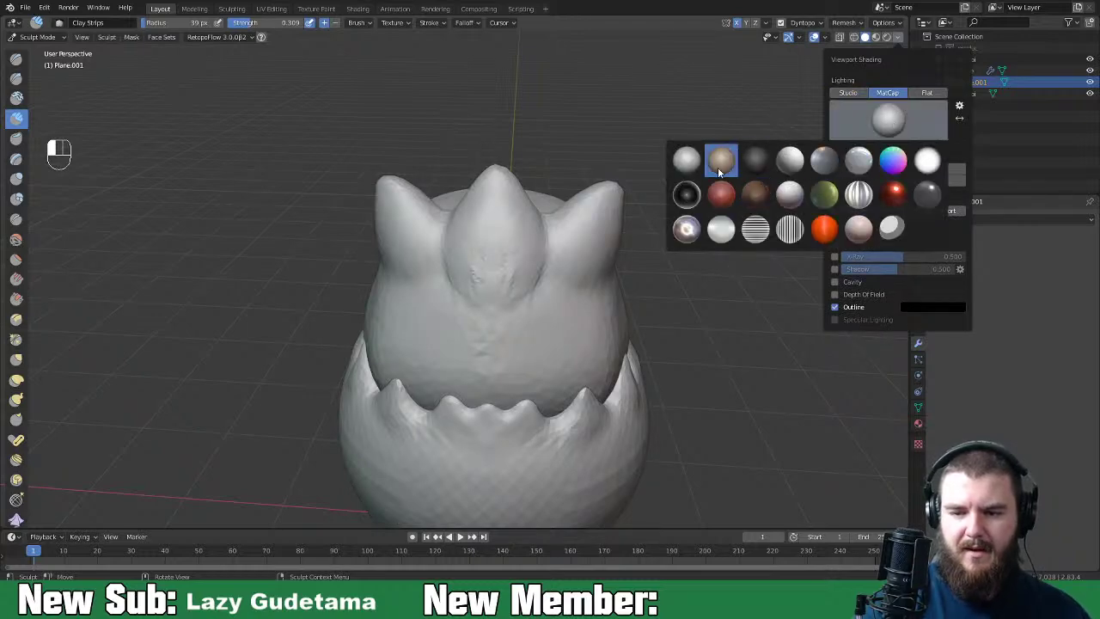
click(720, 160)
Step: Build up rounded lower edges on the central and side spikes with Clay Strips, and smooth the side spikes
middle_drag(718, 185, 499, 276)
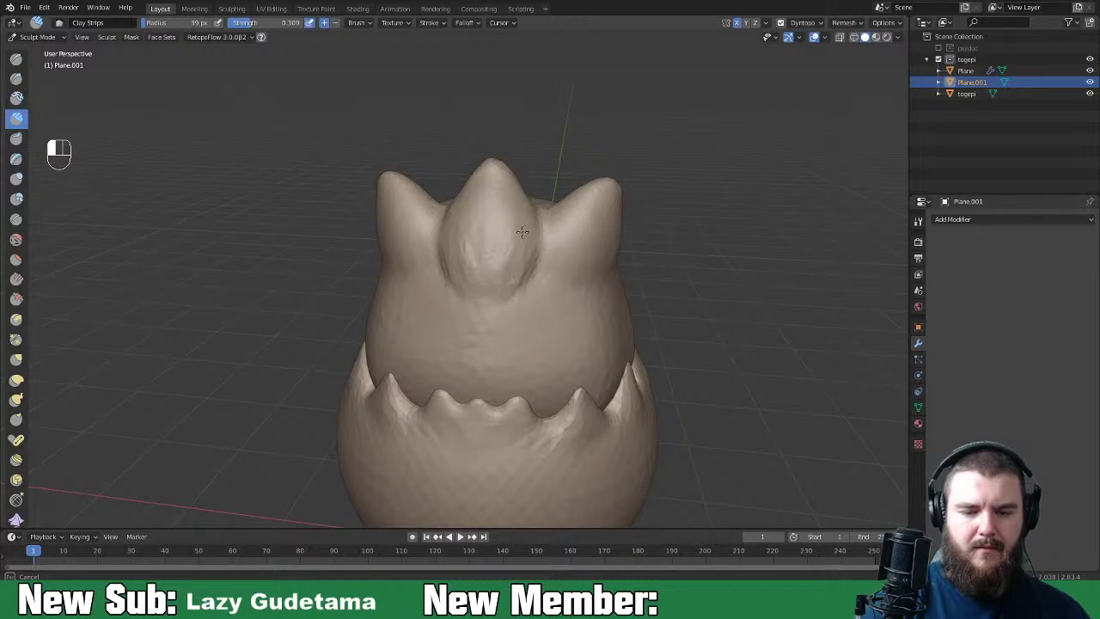
middle_drag(526, 239, 542, 212)
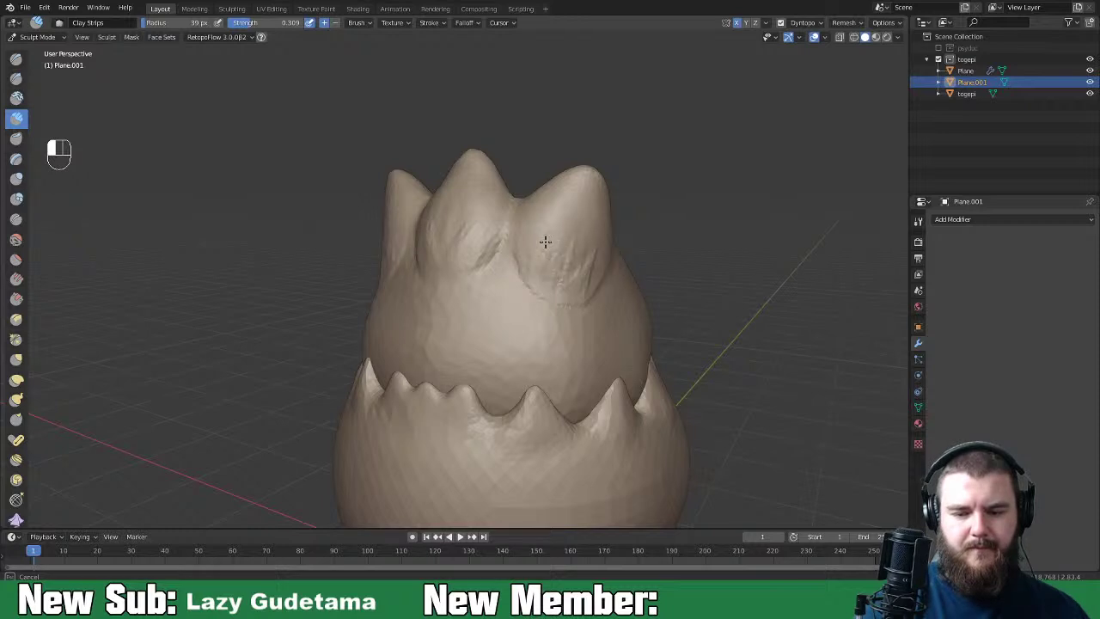
middle_drag(590, 211, 568, 238)
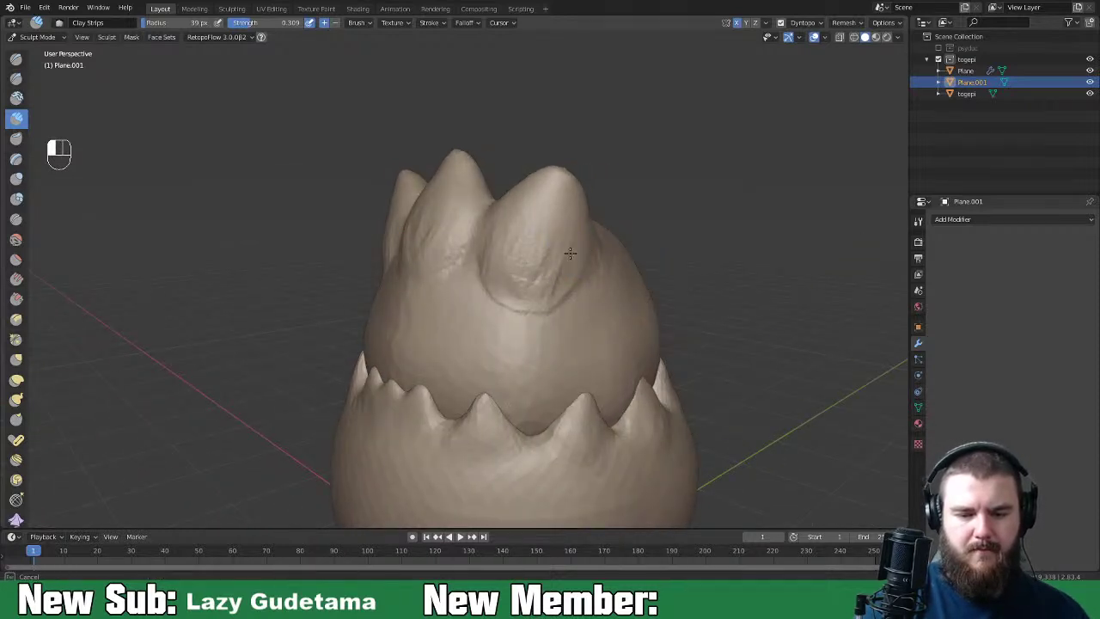
drag(587, 252, 558, 294)
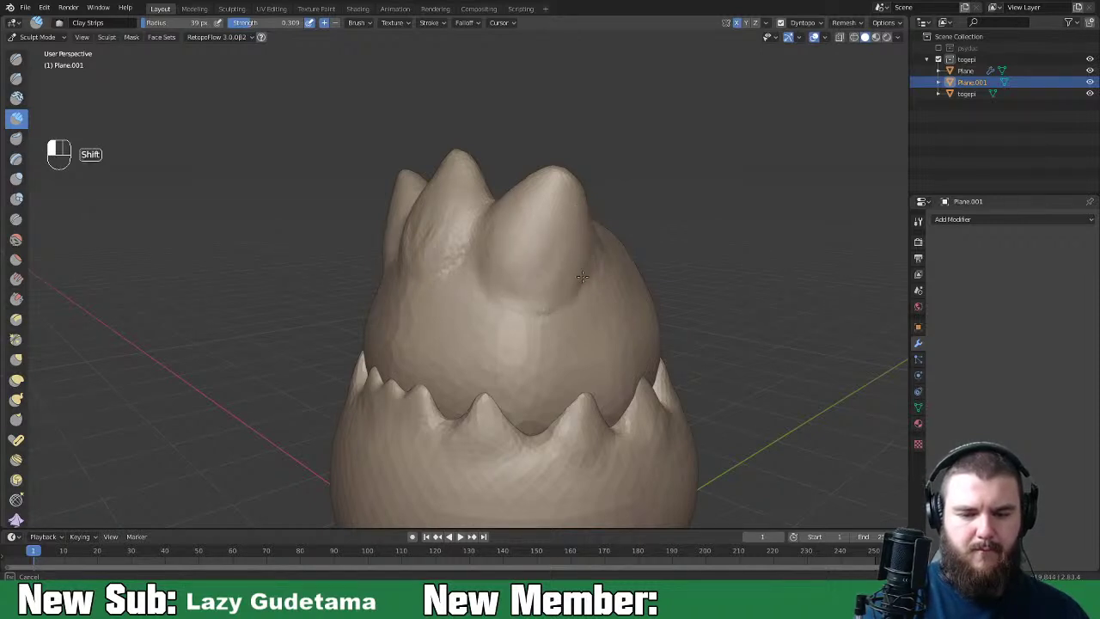
middle_drag(578, 289, 541, 217)
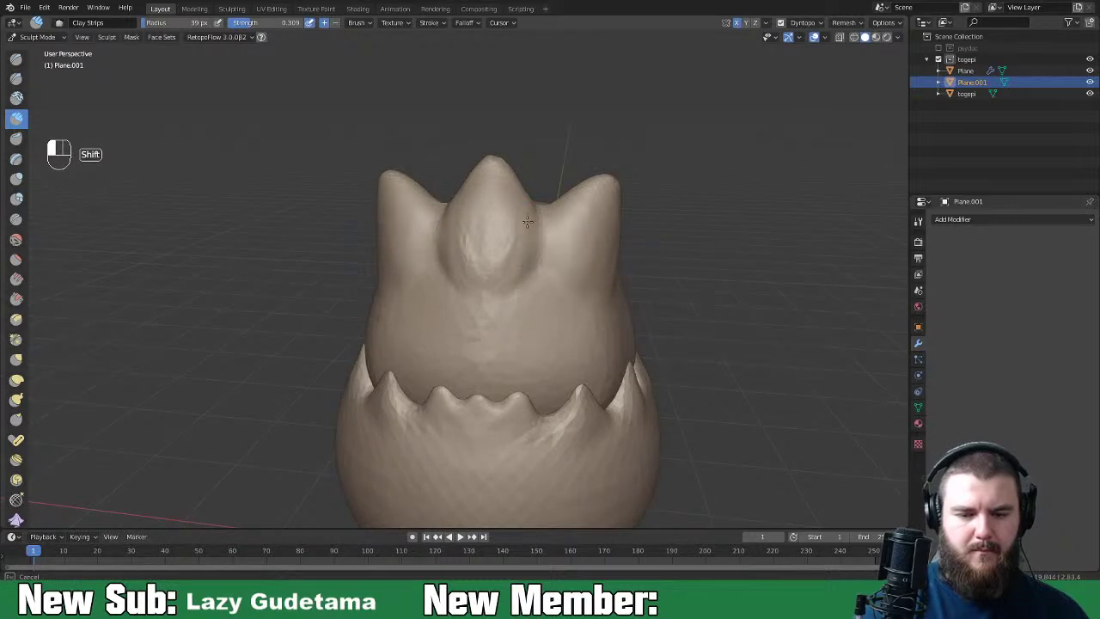
Step: Carve a mouth opening into the centre of the face just above the shell rim with inverted Clay Strips strokes
mouse_move(512, 267)
middle_down()
mouse_move(613, 281)
mouse_move(592, 273)
middle_up()
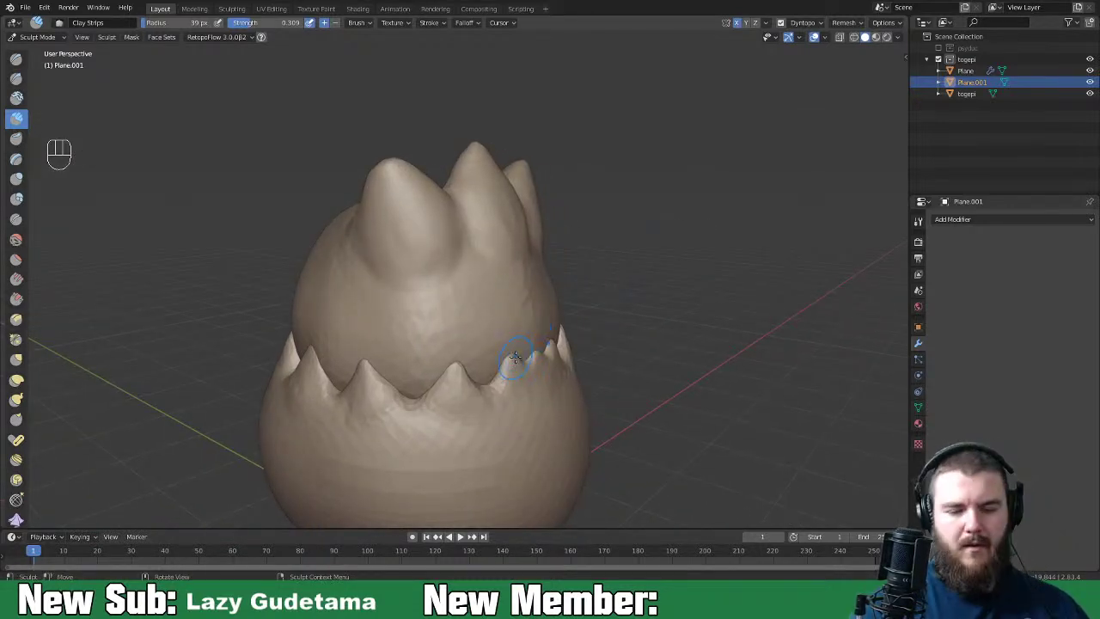
middle_drag(516, 357, 479, 344)
scroll(517, 289, up, 4)
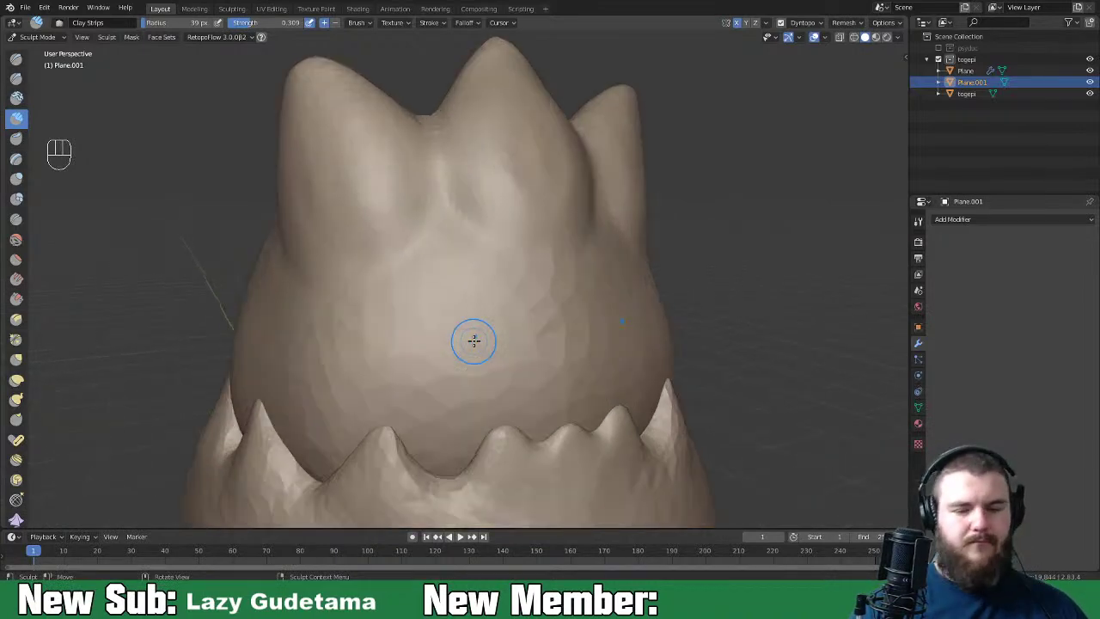
middle_drag(514, 354, 483, 335)
mouse_move(467, 318)
ctrl+mouse_down()
mouse_move(466, 355)
mouse_move(457, 313)
ctrl+mouse_up()
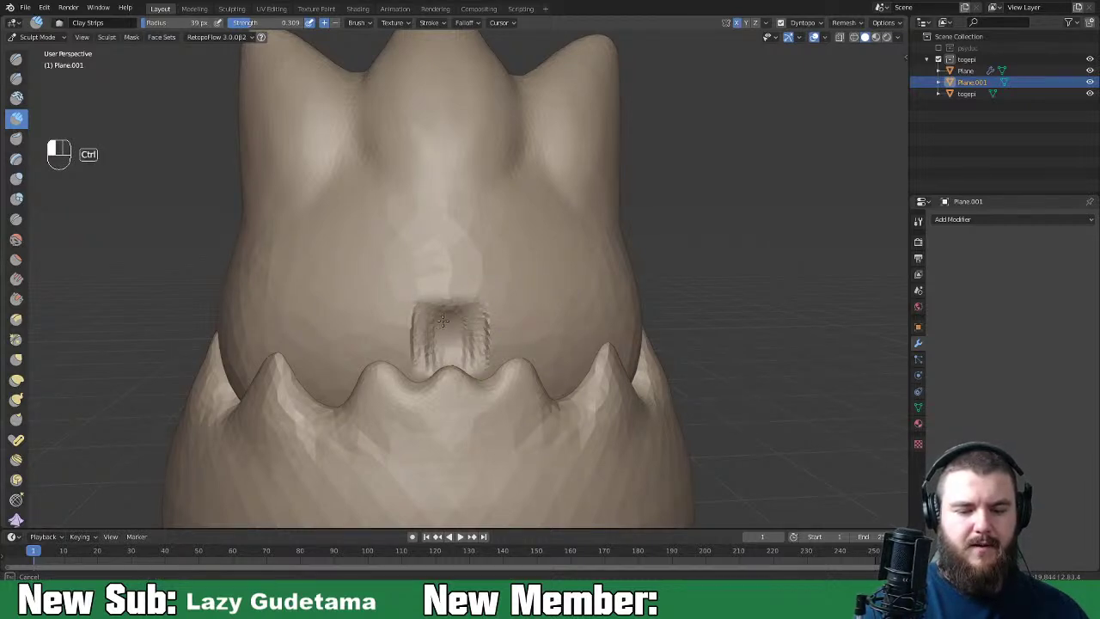
ctrl+drag(461, 358, 470, 329)
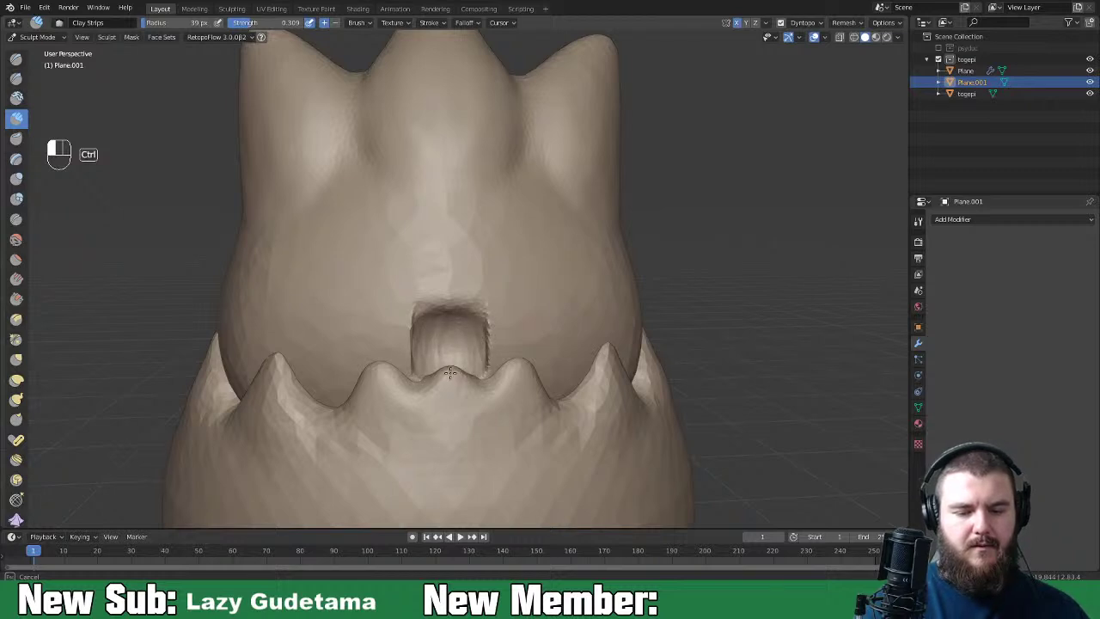
middle_drag(463, 360, 538, 344)
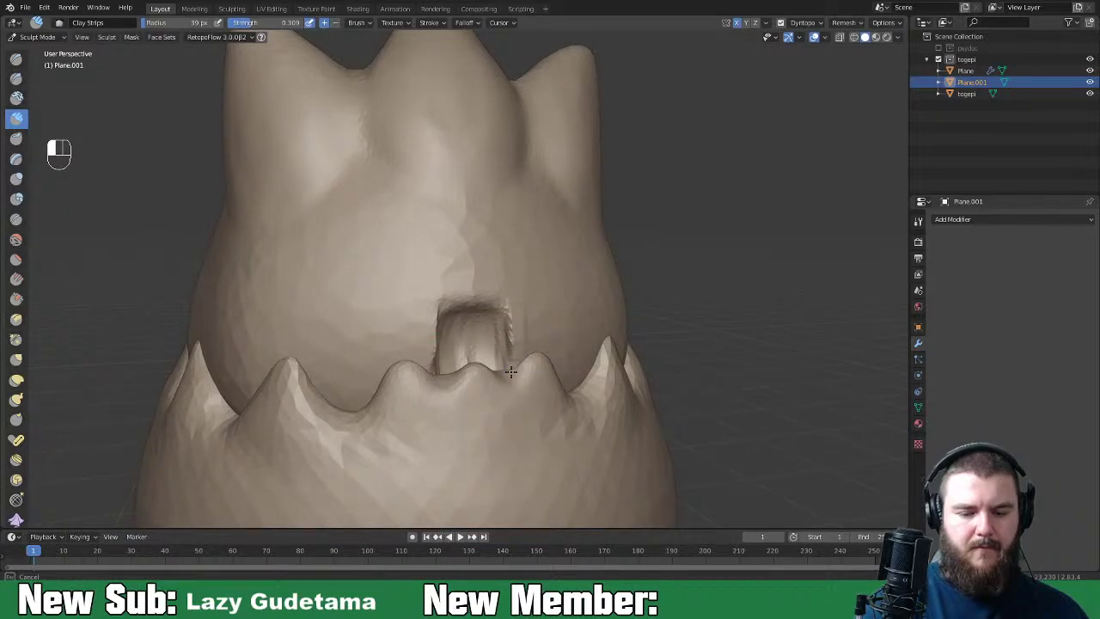
Step: Round the mouth opening into a wider arch with the Grab brush at 83 px radius, undoing the last stroke
middle_drag(512, 305, 515, 304)
key(g)
key(f)
click(508, 304)
drag(513, 322, 506, 351)
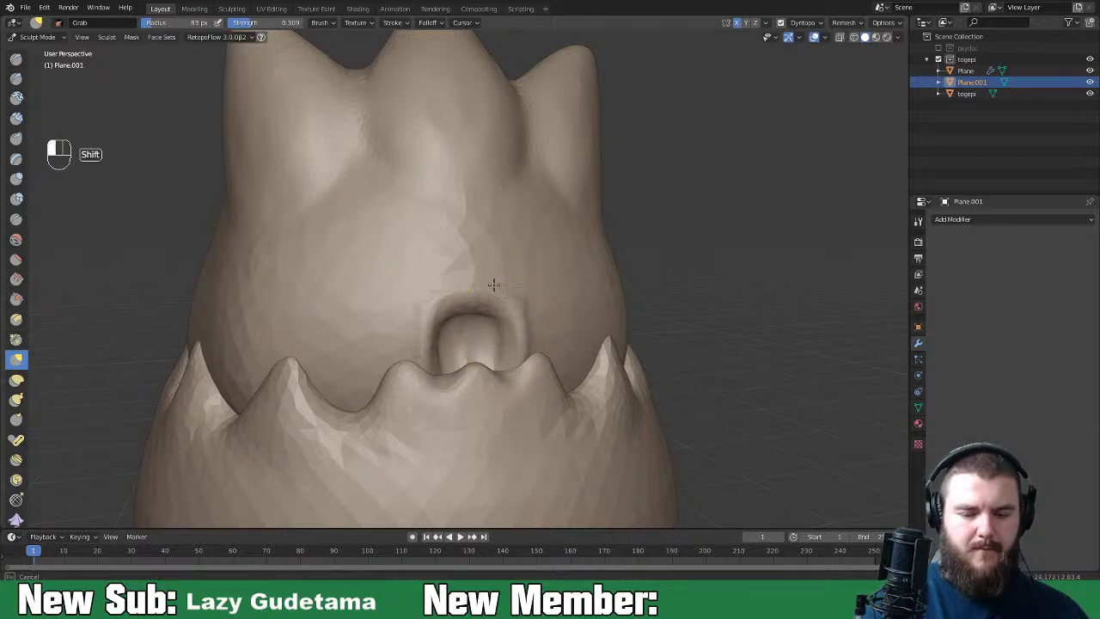
mouse_move(526, 336)
middle_down()
mouse_move(466, 312)
mouse_move(438, 336)
mouse_move(517, 343)
mouse_move(599, 305)
middle_up()
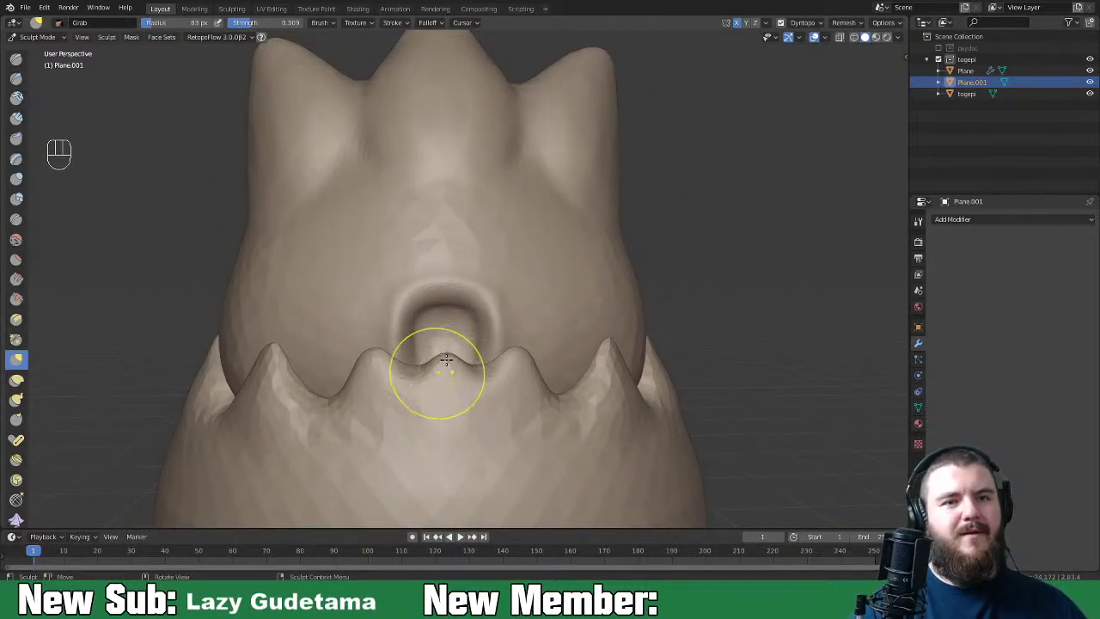
key(ctrl+z)
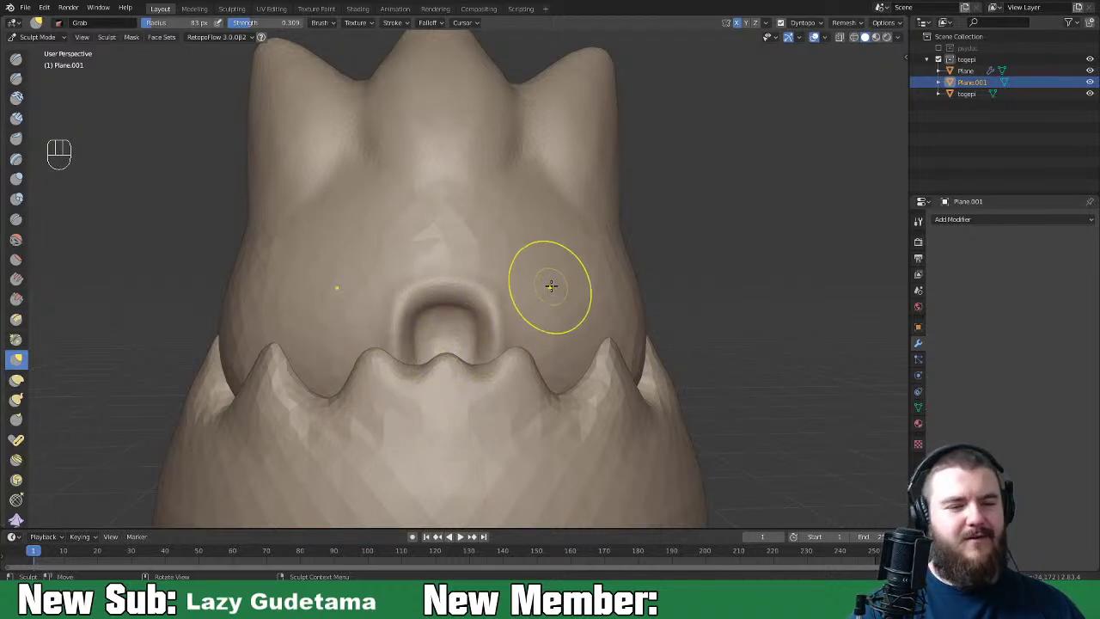
Step: Switch to Object Mode, add a UV sphere and scale it to 0.340
key(ctrl+Tab)
click(485, 288)
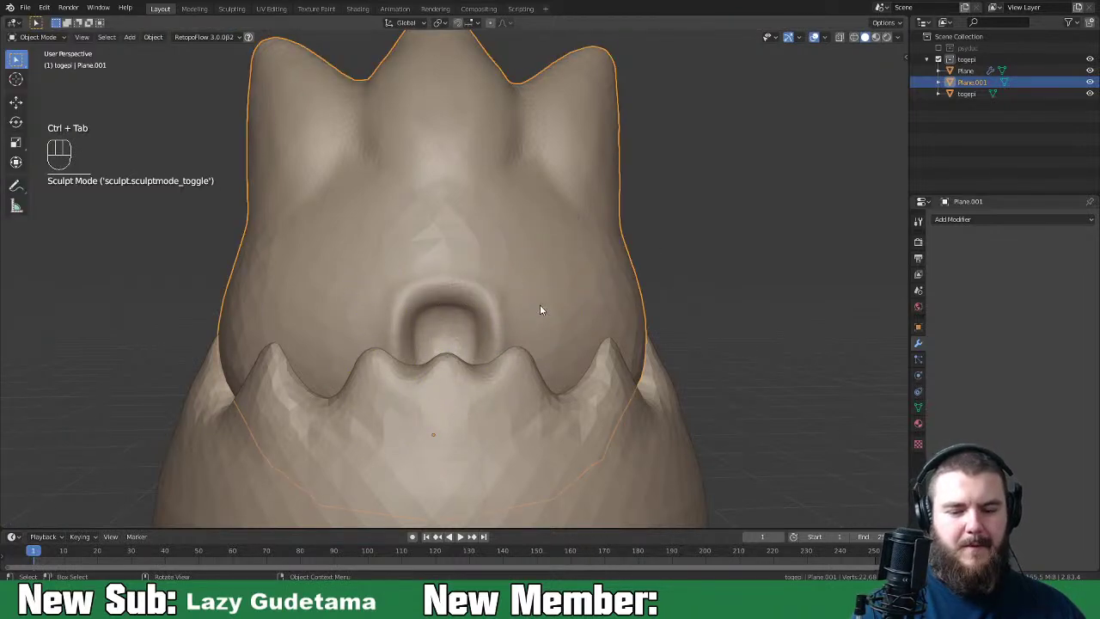
key(shift+a)
mouse_move(608, 320)
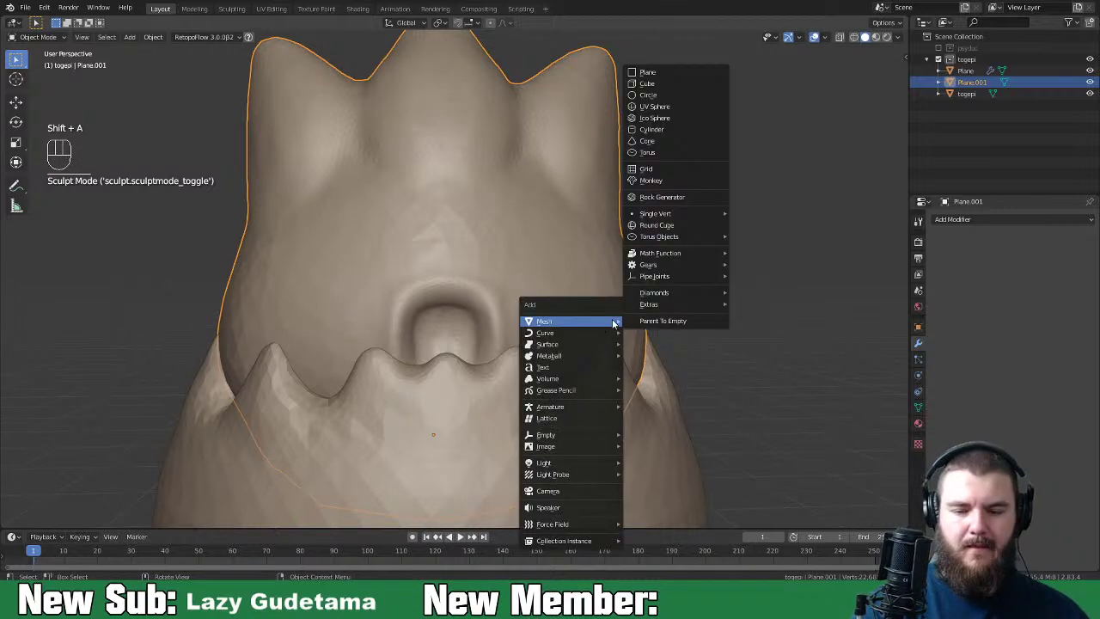
click(683, 107)
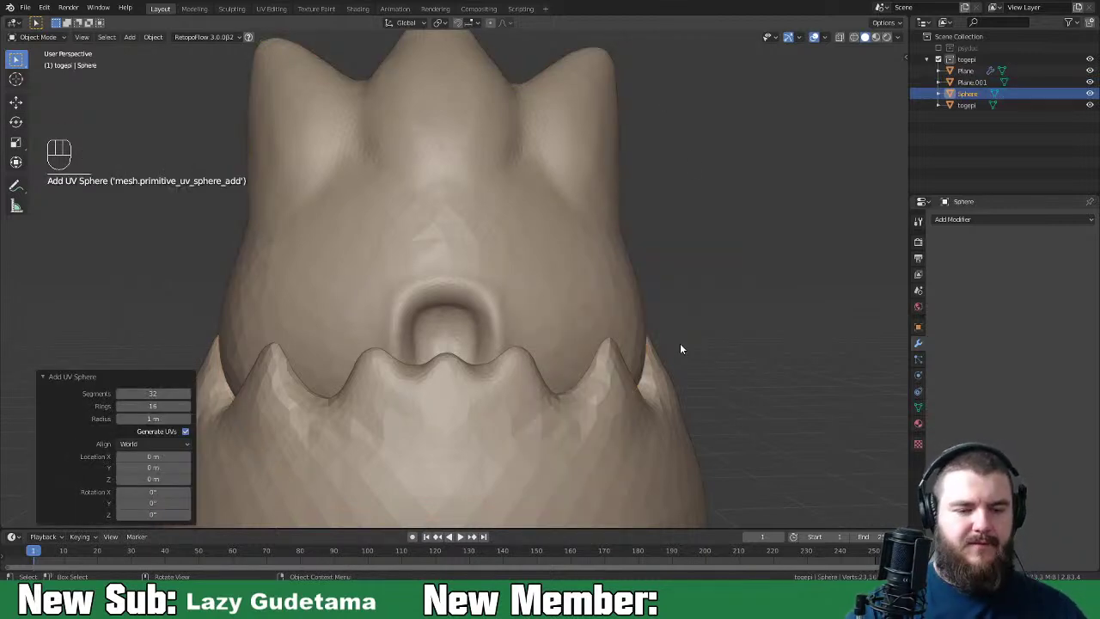
scroll(752, 280, down, 5)
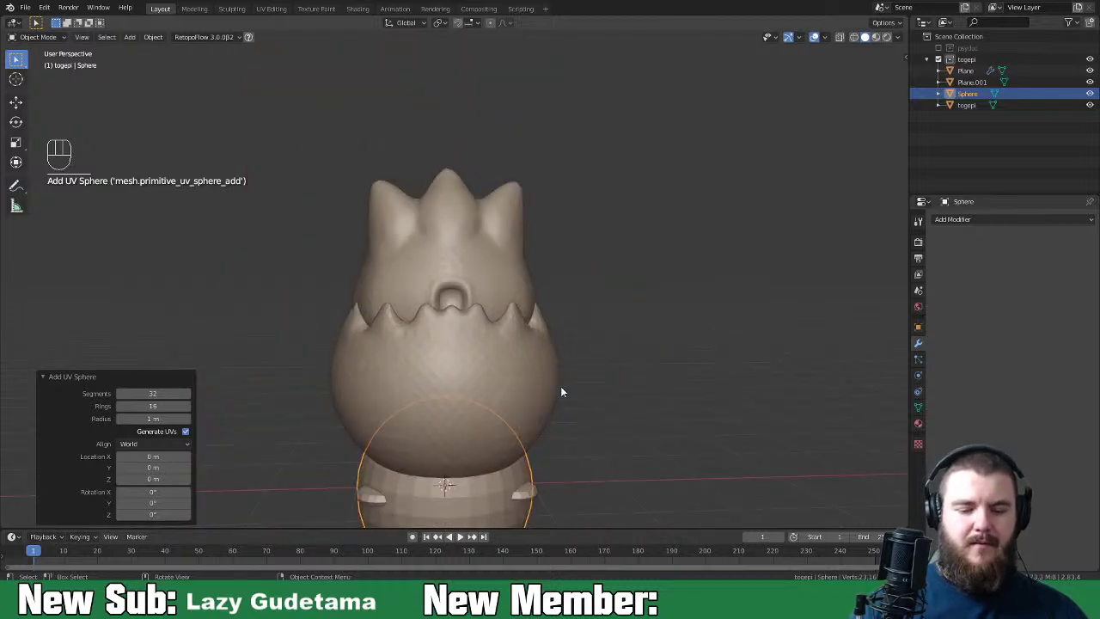
key(s)
click(524, 466)
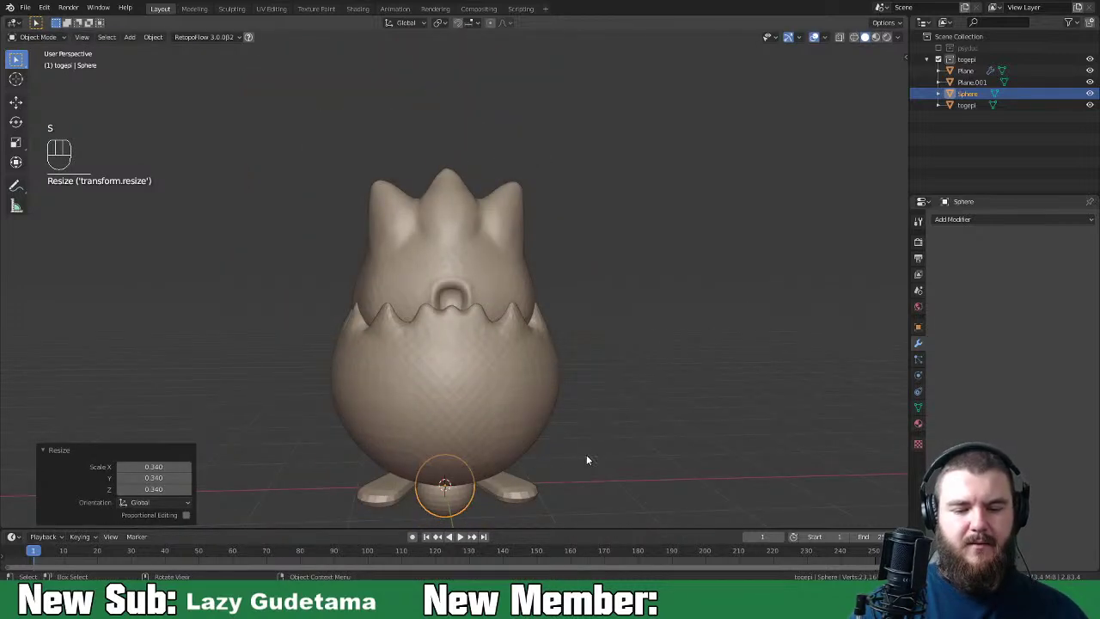
Step: Move the sphere up about 2.44 m and forward about 1.31 m along Y, in front of the face
key(g)
key(z)
click(586, 256)
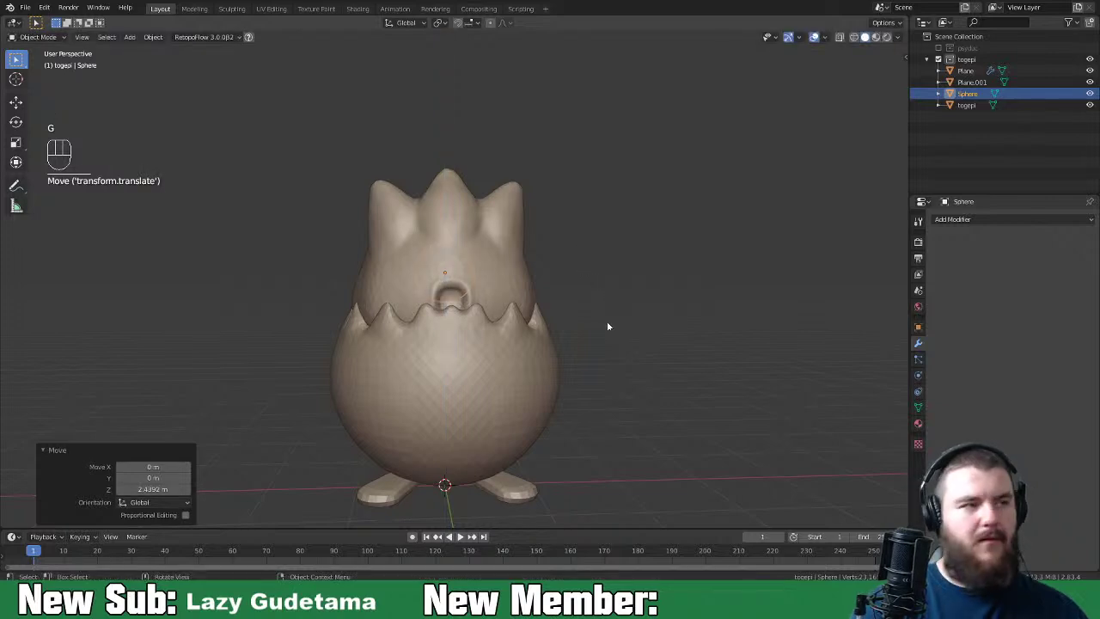
middle_drag(585, 352, 645, 352)
key(g)
key(y)
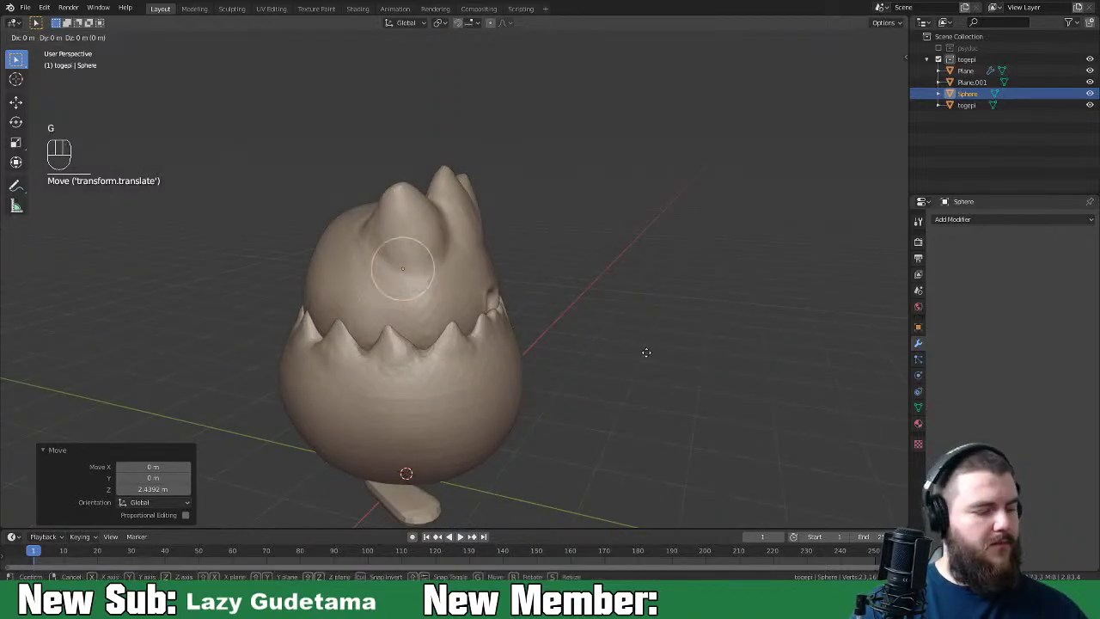
click(761, 362)
Step: Rotate the sphere 90° about the global X axis
middle_drag(762, 361, 651, 360)
key(s)
text(x)
text(90)
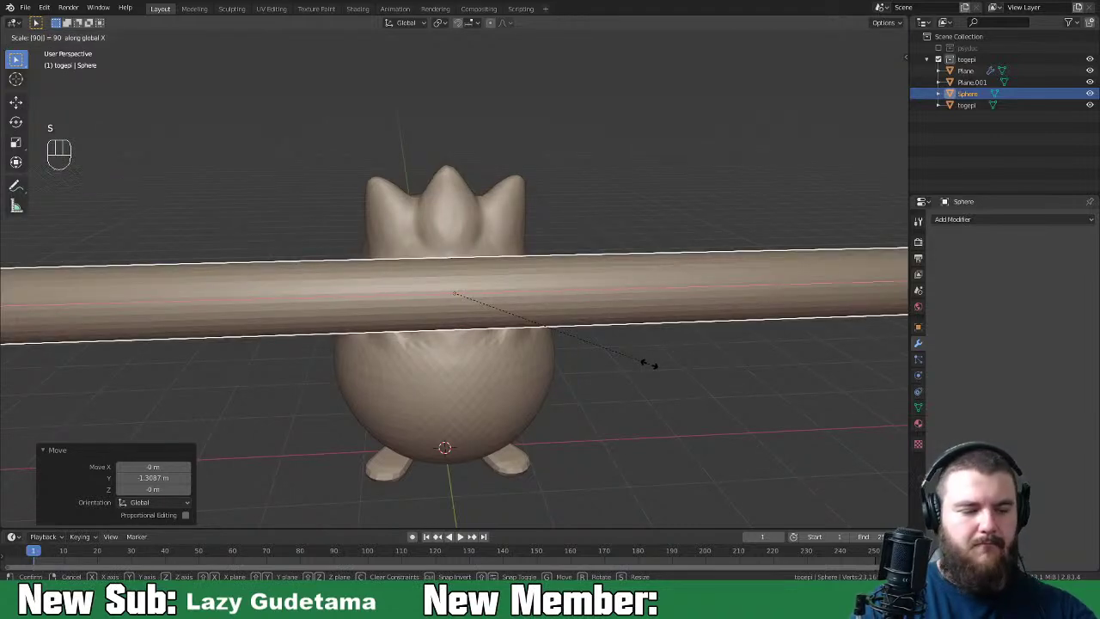
key(BackSpace)
key(BackSpace)
key(r)
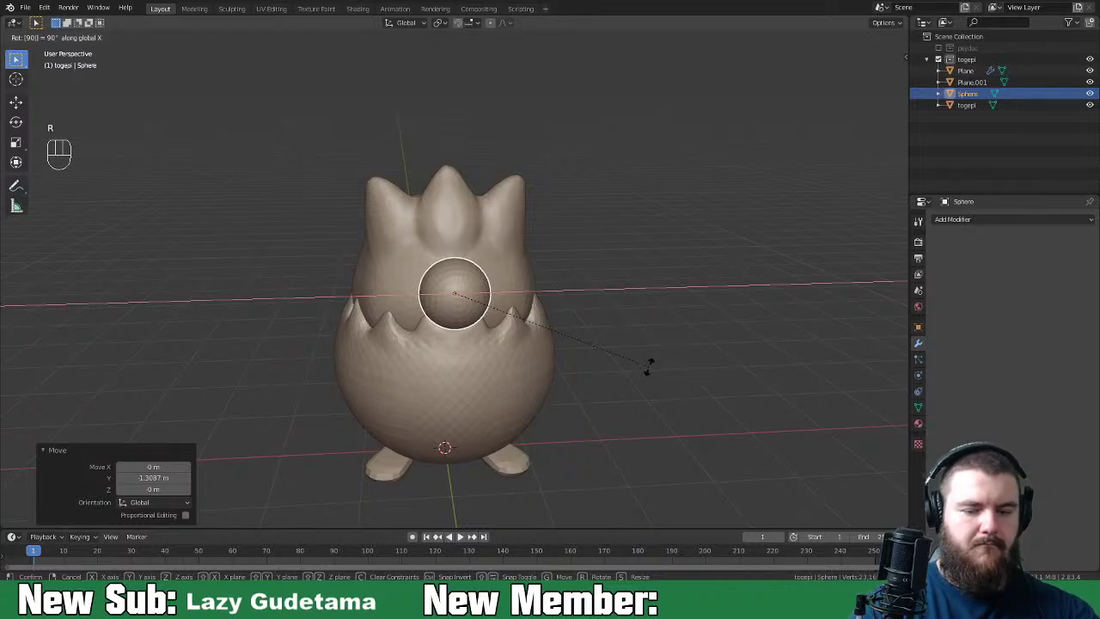
key(Return)
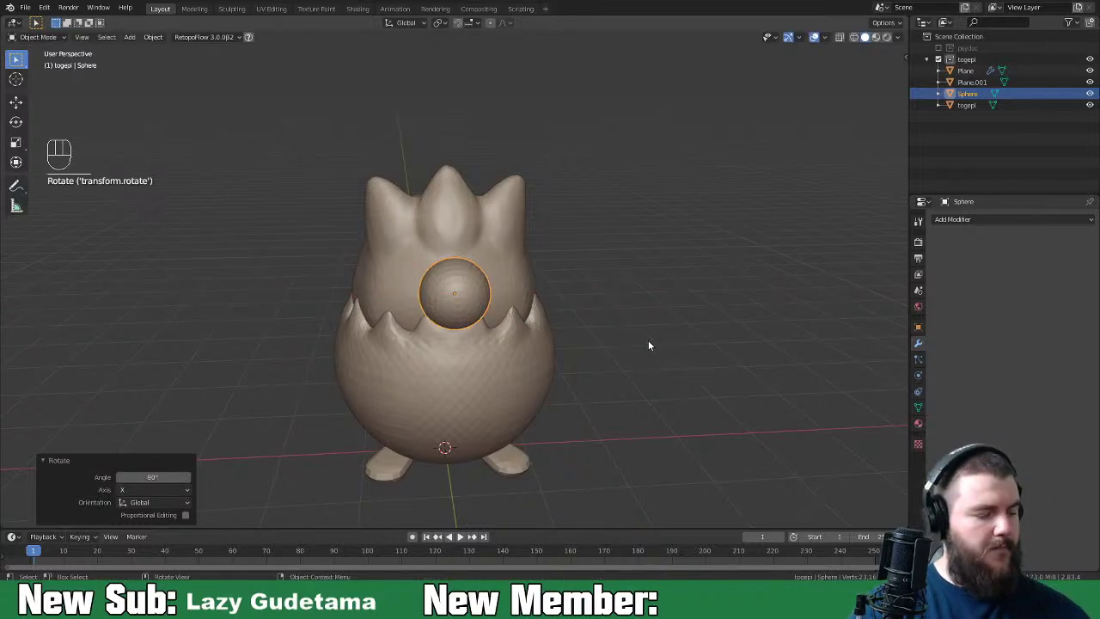
Step: Flatten the sphere into an oval eye by scaling X to 0.524 and Y to 0.320, and shrink it uniformly to 0.521
key(s)
key(x)
click(537, 343)
middle_drag(545, 344, 646, 349)
key(s)
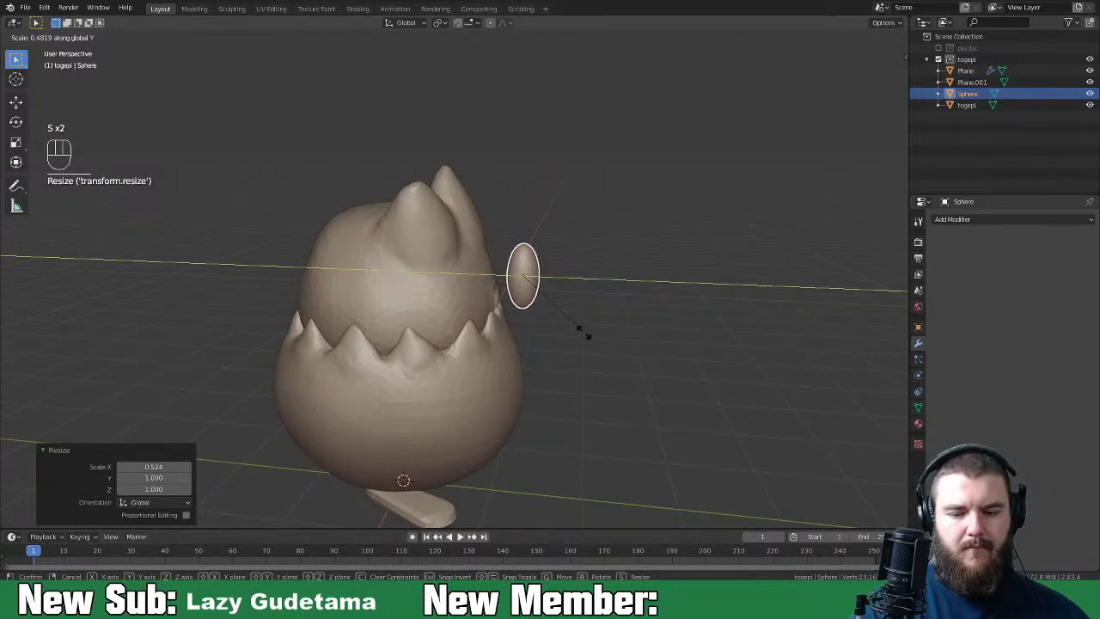
click(550, 323)
middle_drag(594, 358, 516, 361)
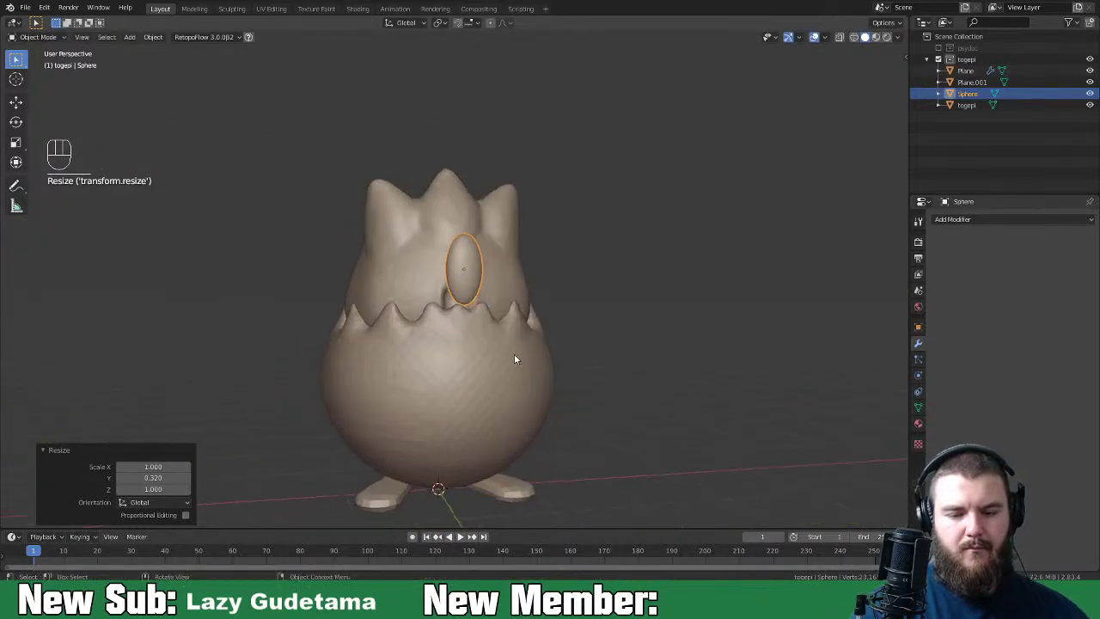
key(s)
click(517, 320)
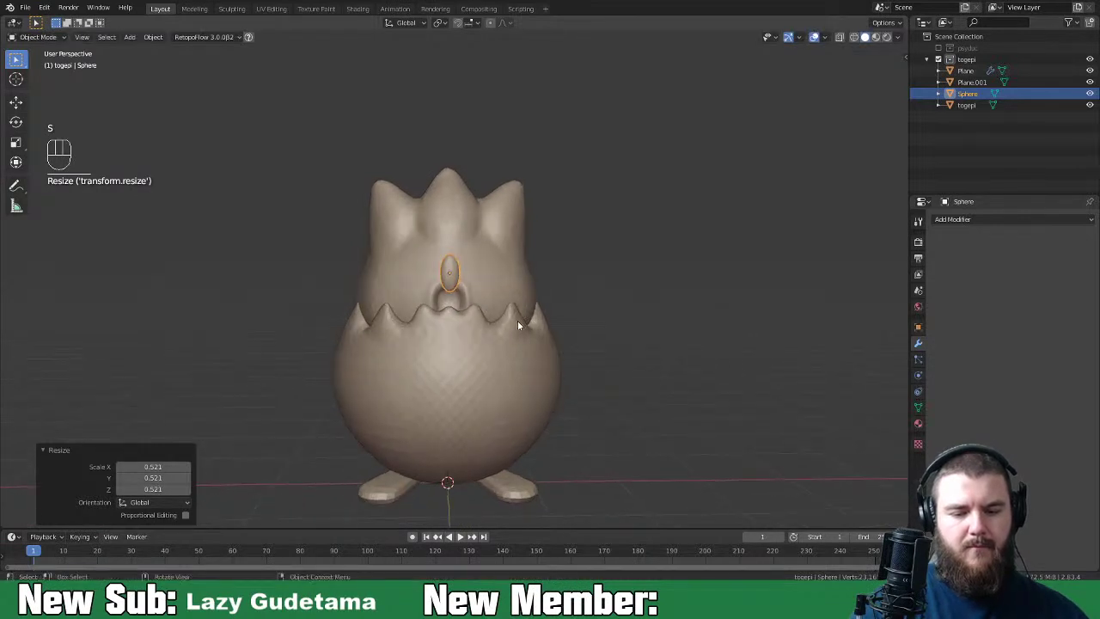
Step: Add a Mirror modifier on X to the eye, with the head mesh Plane.001 as mirror object
scroll(586, 296, up, 2)
scroll(587, 338, up, 2)
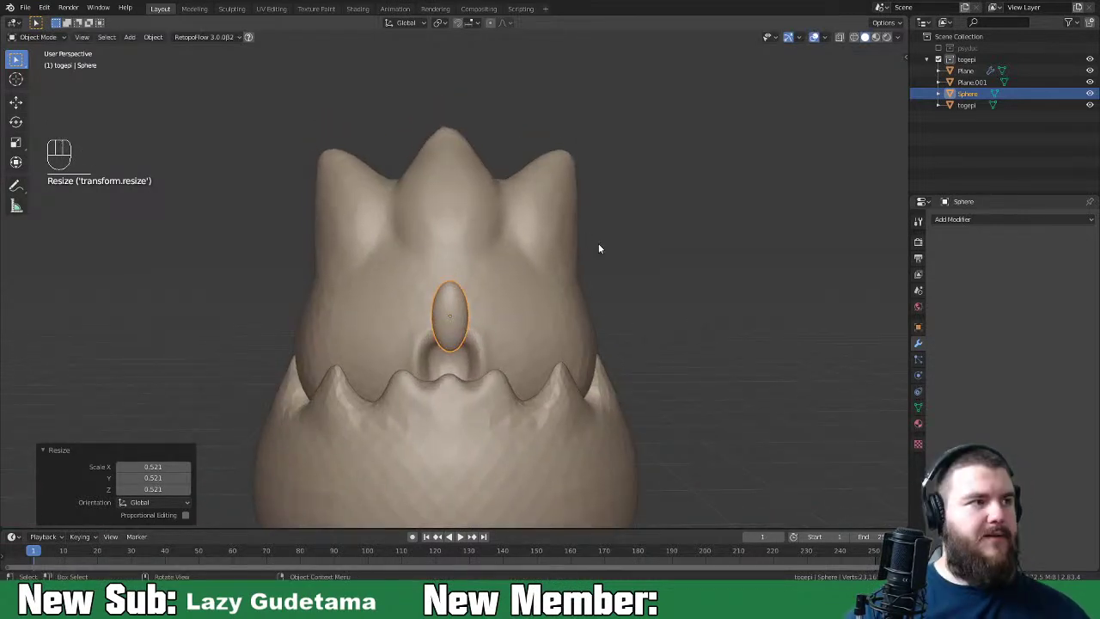
click(950, 220)
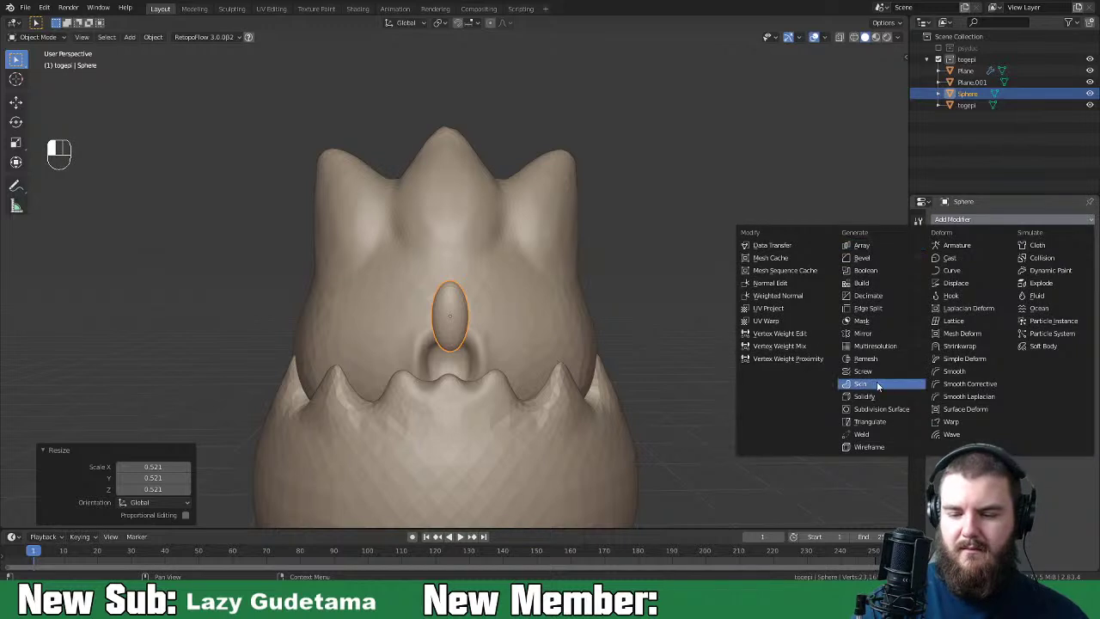
click(865, 333)
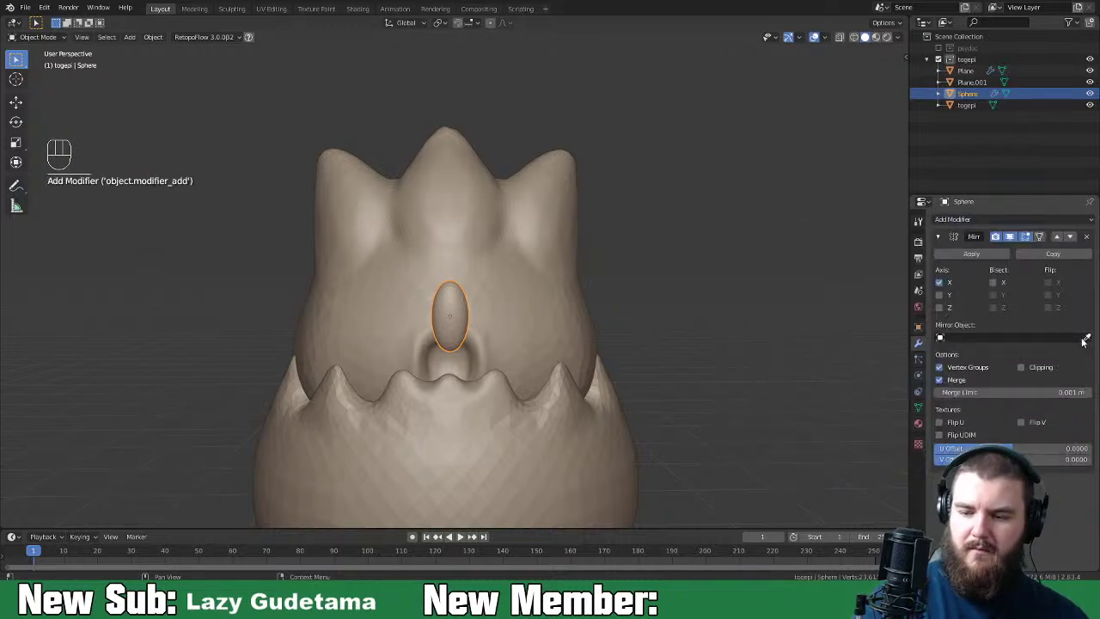
click(583, 344)
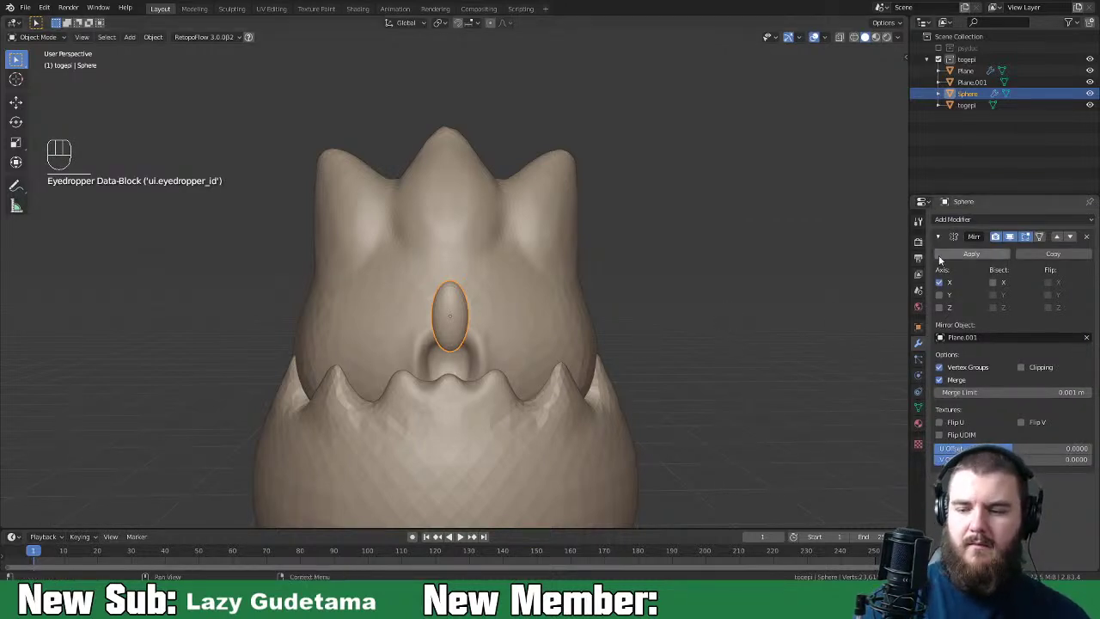
Step: Offset the eye sideways and up from the centre, and push it back about 0.47 m along Y into the face
key(g)
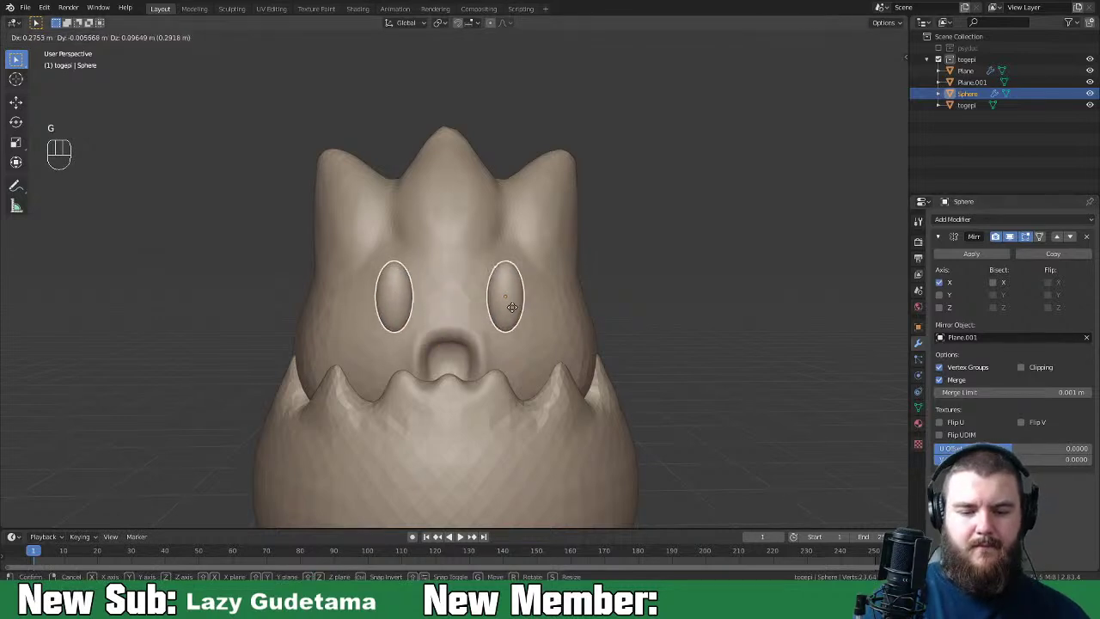
click(513, 311)
middle_drag(513, 311, 427, 369)
key(g)
key(y)
click(498, 357)
Step: Tilt the eye in side view to follow the face's slope and shift it about 0.056 m forward along Y
middle_drag(499, 357, 501, 331)
key(r)
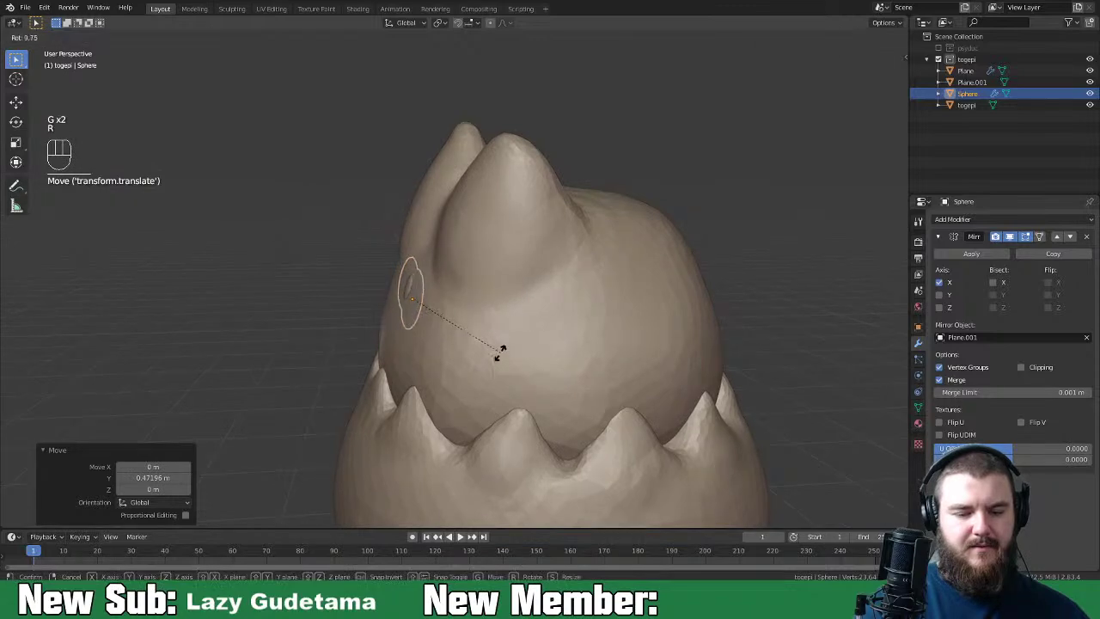
click(498, 362)
key(g)
key(y)
click(489, 357)
Step: Rotate the eye 17.4° about Z to follow the face's curvature
middle_drag(489, 357, 633, 344)
key(r)
key(z)
key(z)
key(z)
key(z)
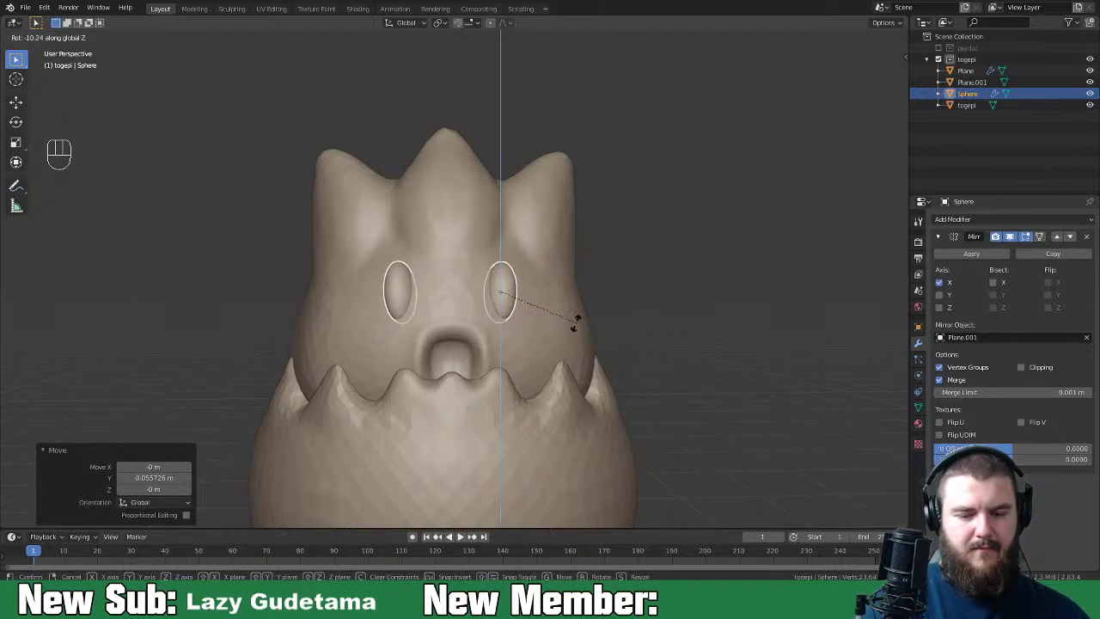
click(541, 340)
Step: Rotate the eye slightly about its X axis so it lies against the face in side view
middle_drag(590, 314, 522, 360)
key(r)
key(x)
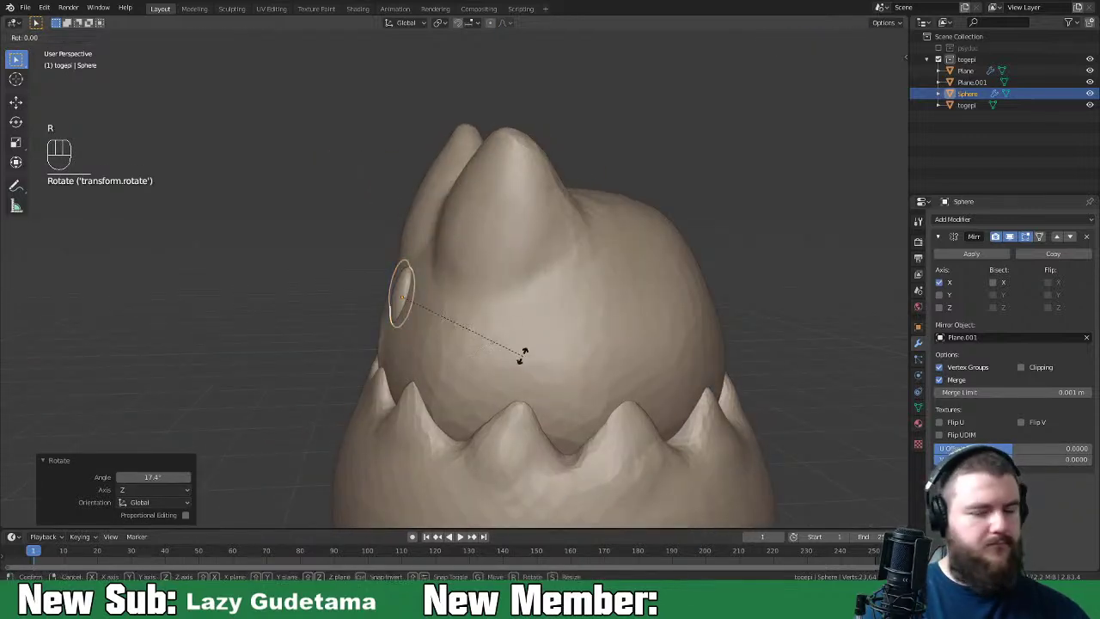
key(x)
click(513, 365)
middle_drag(513, 365, 637, 367)
shift+middle_drag(553, 357, 592, 353)
Step: Put the head mesh back in Sculpt Mode and thicken the mouth's edge with the Inflate/Deflate brush at 38 px radius
click(526, 344)
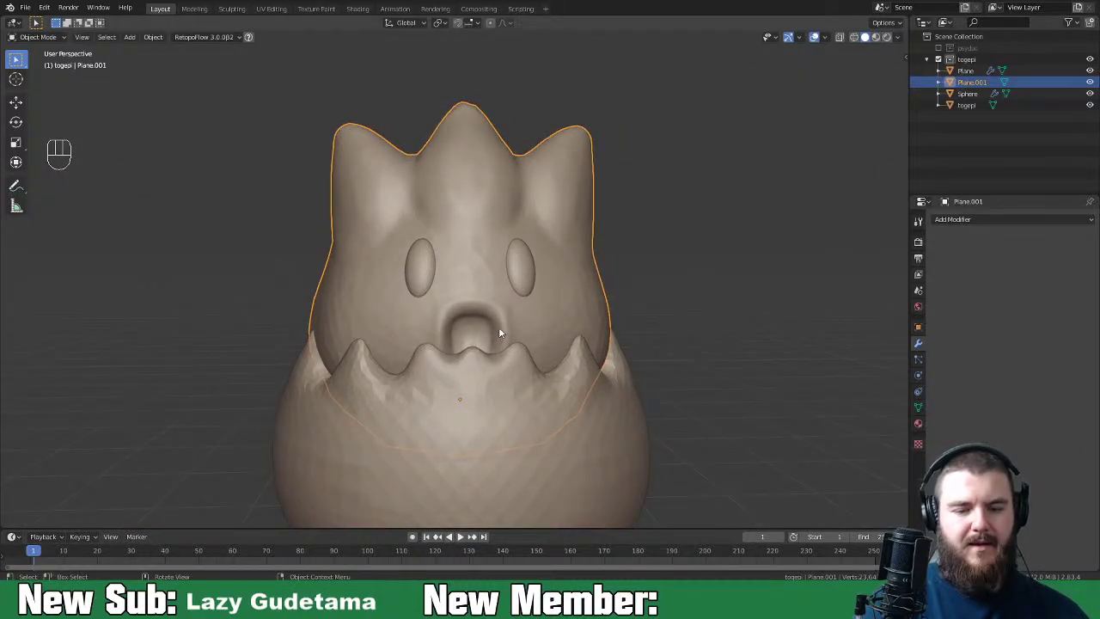
key(ctrl+Tab)
key(ctrl+Tab)
click(526, 355)
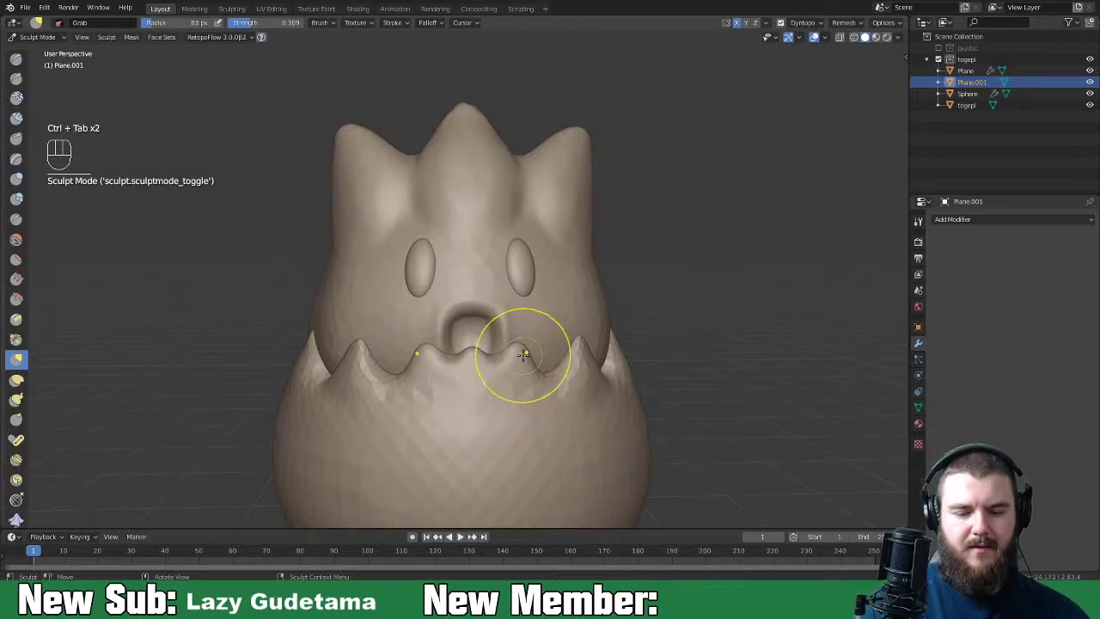
key(i)
key(f)
click(457, 348)
mouse_move(470, 356)
mouse_down()
mouse_move(469, 328)
mouse_move(486, 325)
mouse_up()
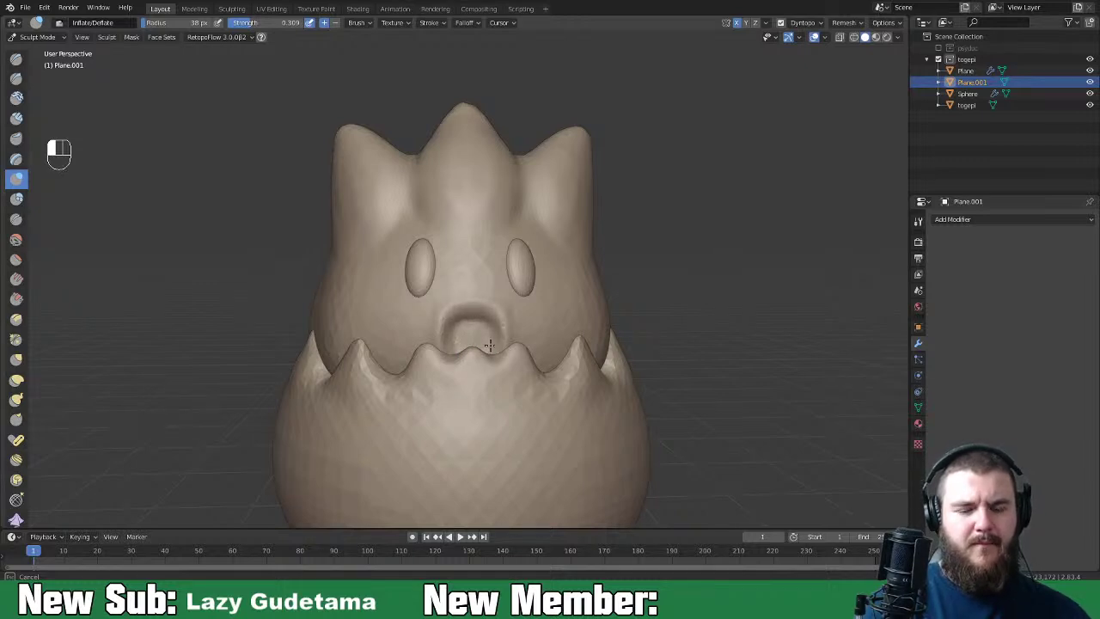
Step: Smooth the mouth opening away into the surrounding face surface
key(shift)
shift+drag(486, 345, 495, 333)
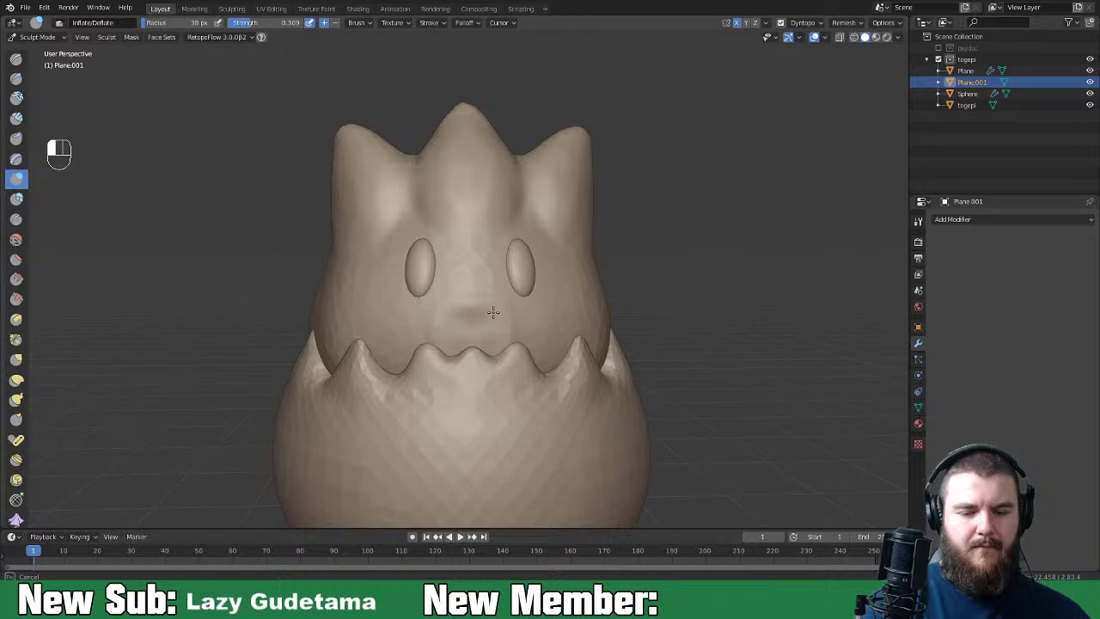
key(shift)
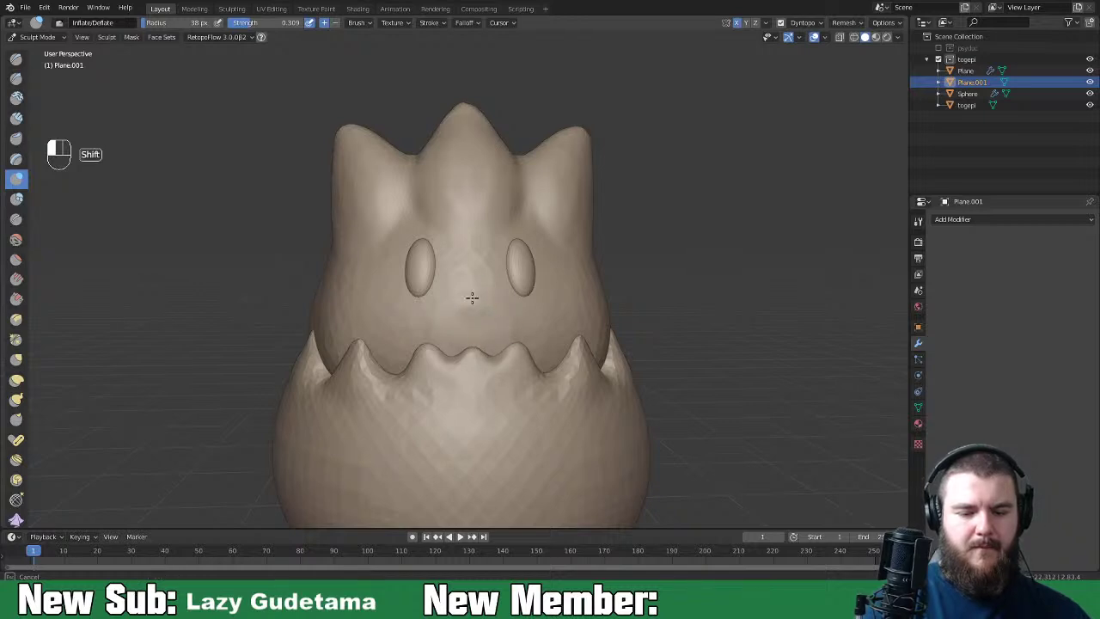
Step: Carve a smiling mouth line into the face below the eyes with the Crease brush at 31 px radius
middle_drag(503, 342, 535, 346)
key(shift+c)
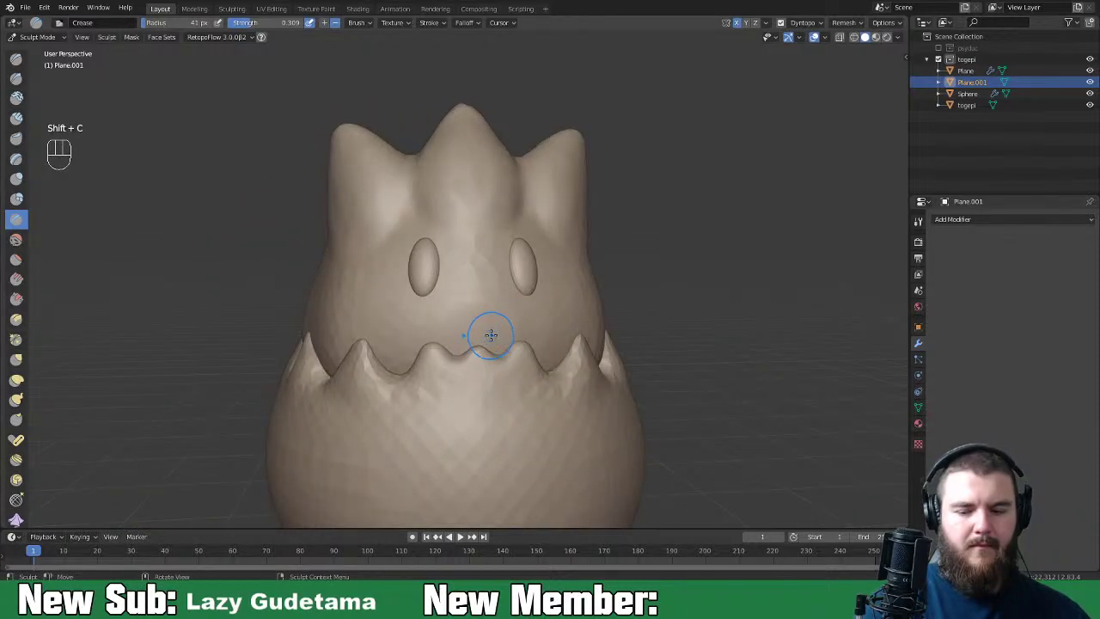
key(f)
click(473, 333)
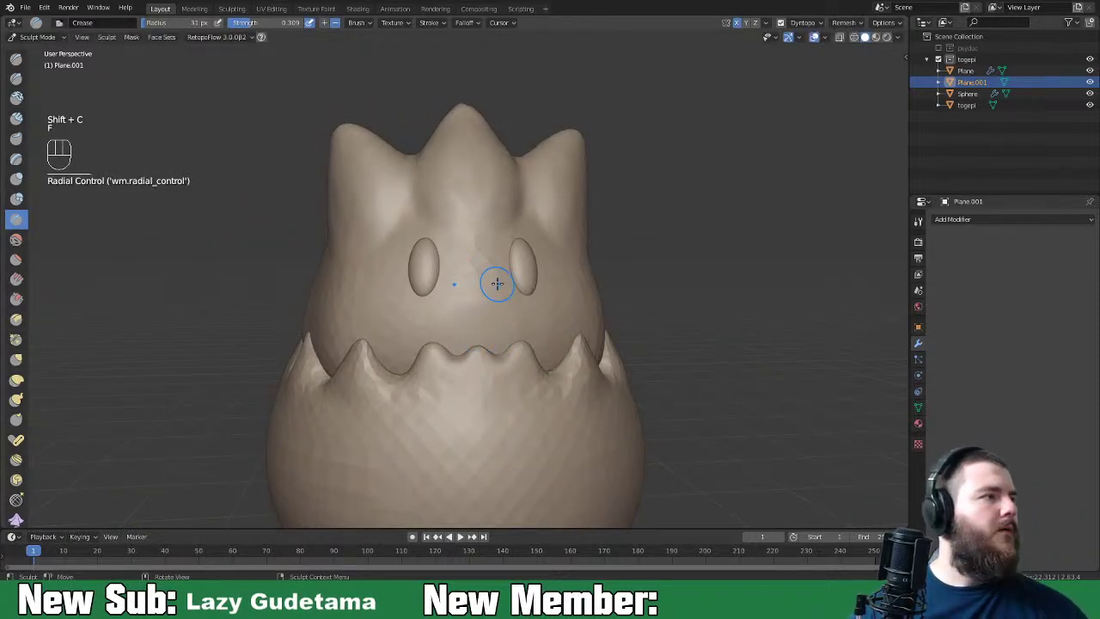
scroll(482, 296, up, 3)
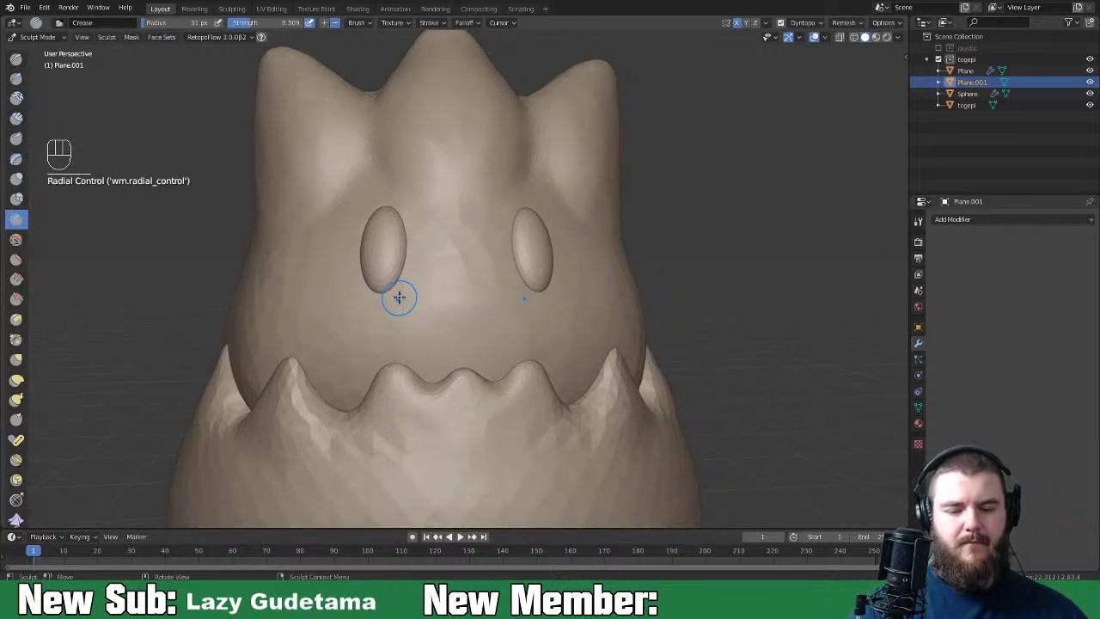
mouse_move(404, 325)
mouse_down()
mouse_move(491, 335)
mouse_move(516, 321)
mouse_up()
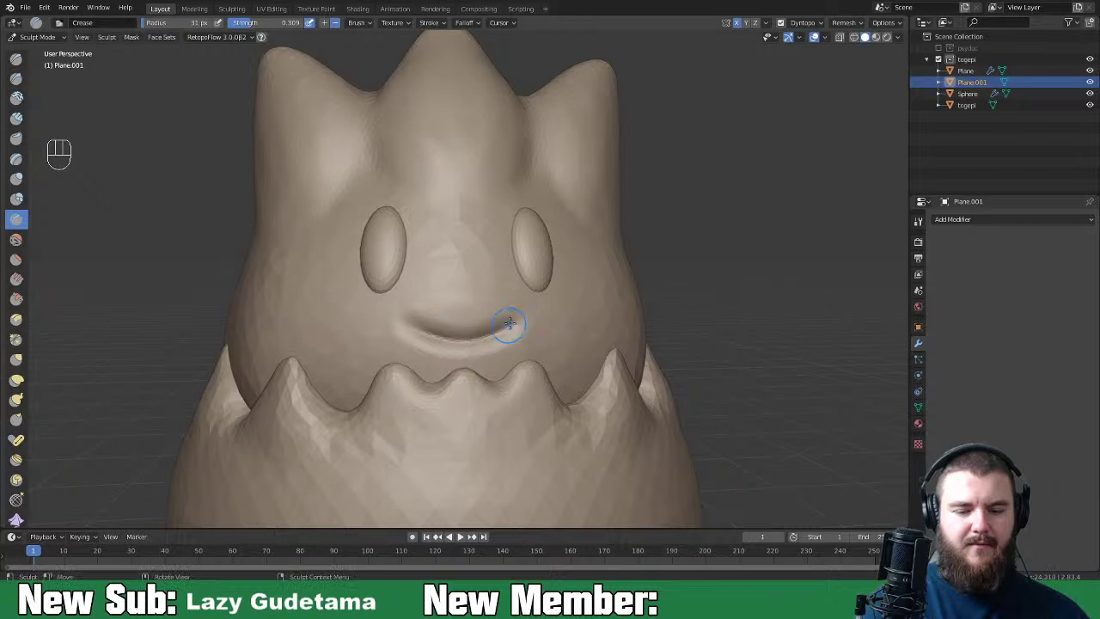
Step: Return to Object Mode and lower the head and eyes together about 0.1 m along Z, bringing the mouth close to the shell's jagged rim
scroll(543, 261, down, 5)
middle_drag(736, 452, 609, 439)
scroll(608, 438, up, 2)
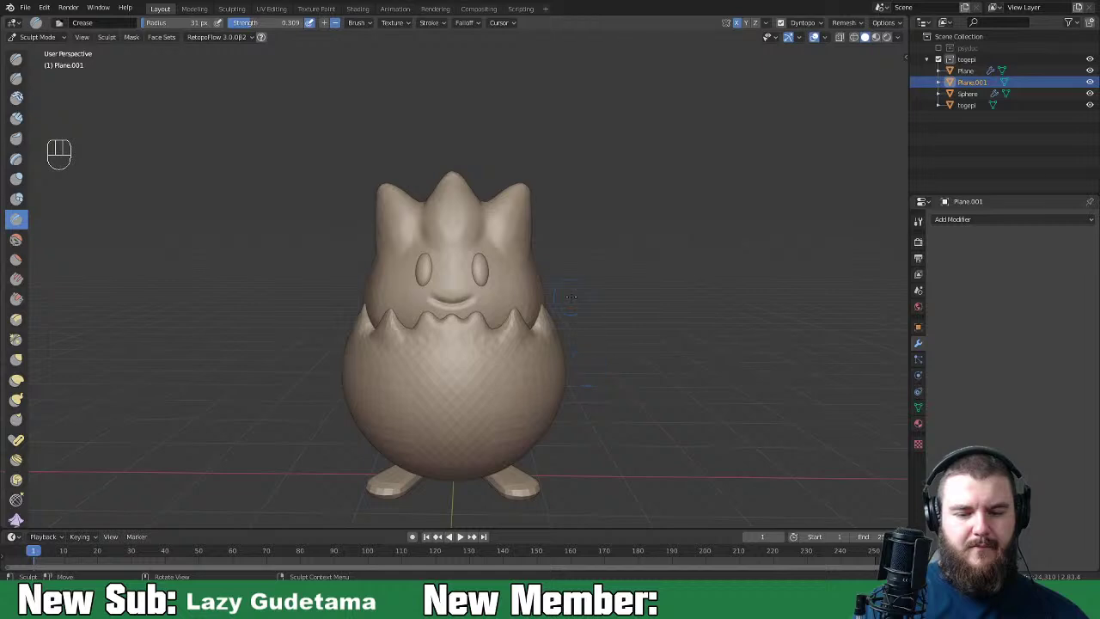
click(37, 37)
click(41, 51)
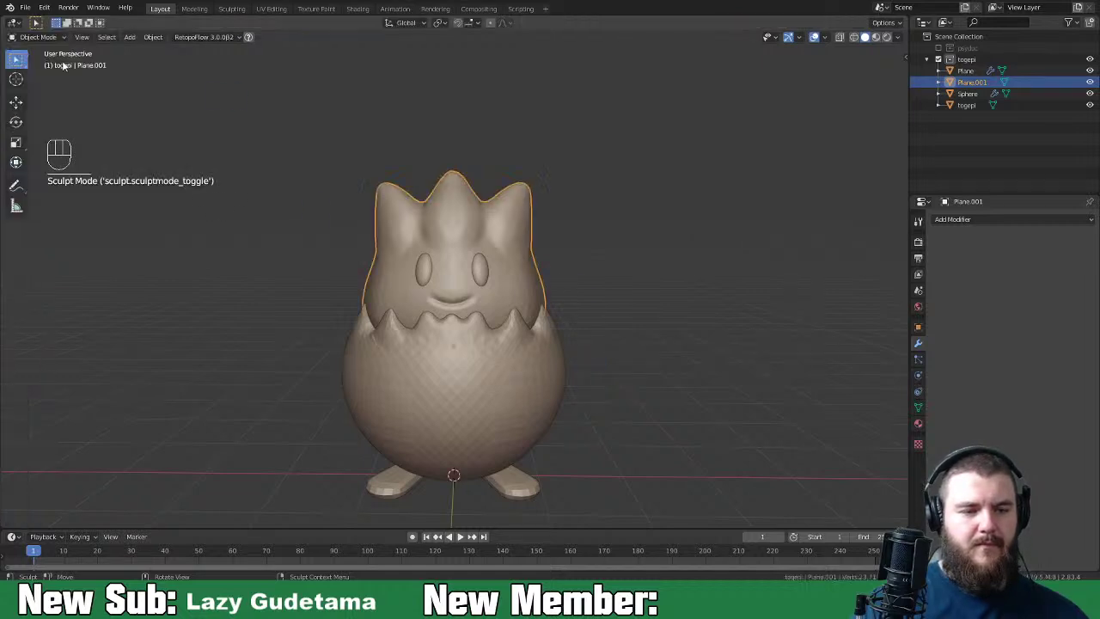
shift+click(478, 280)
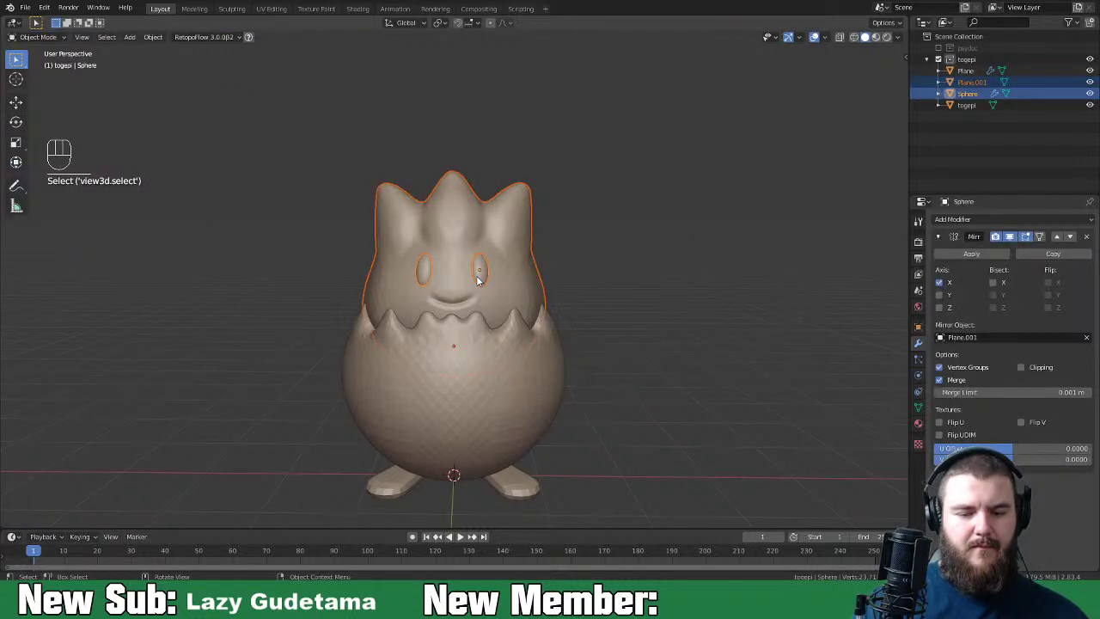
key(g)
key(z)
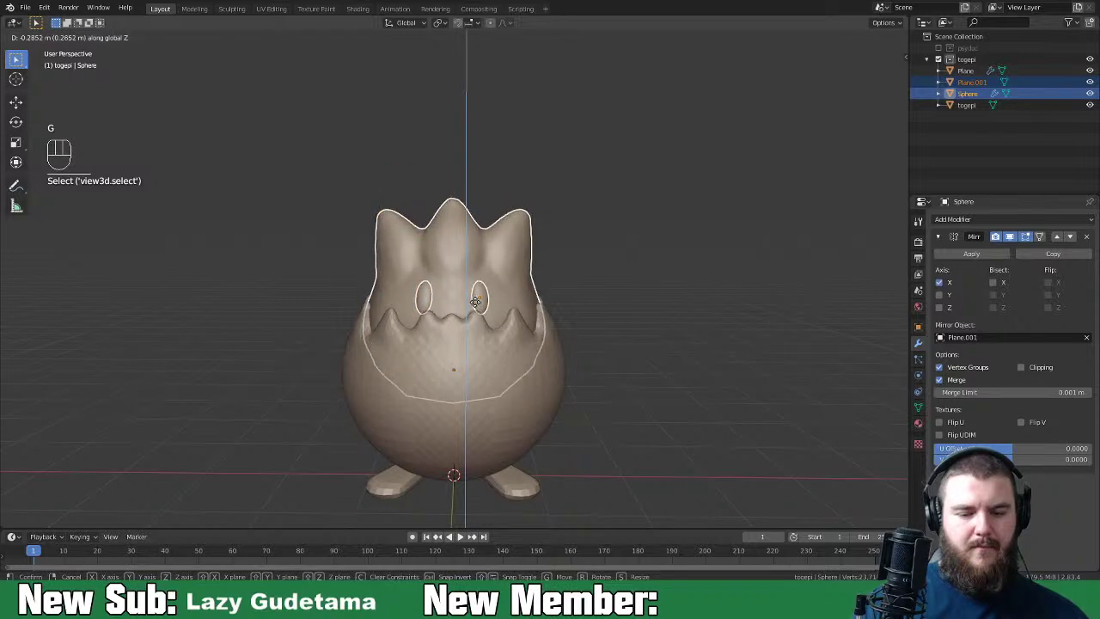
click(476, 301)
key(g)
key(z)
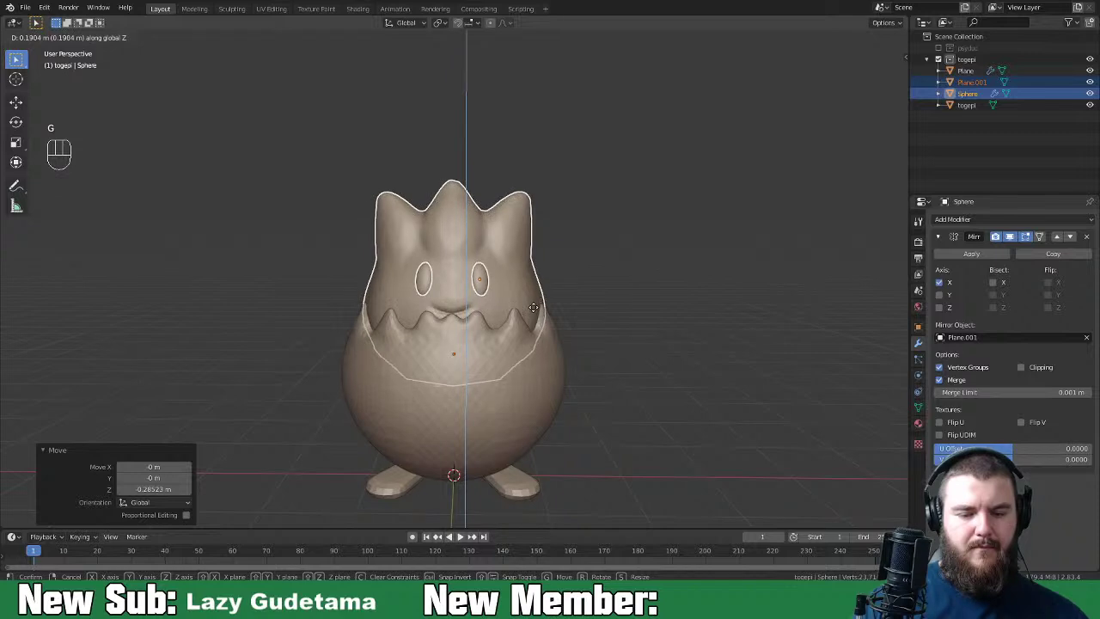
click(531, 308)
middle_drag(550, 312, 515, 300)
middle_drag(489, 252, 581, 308)
click(506, 409)
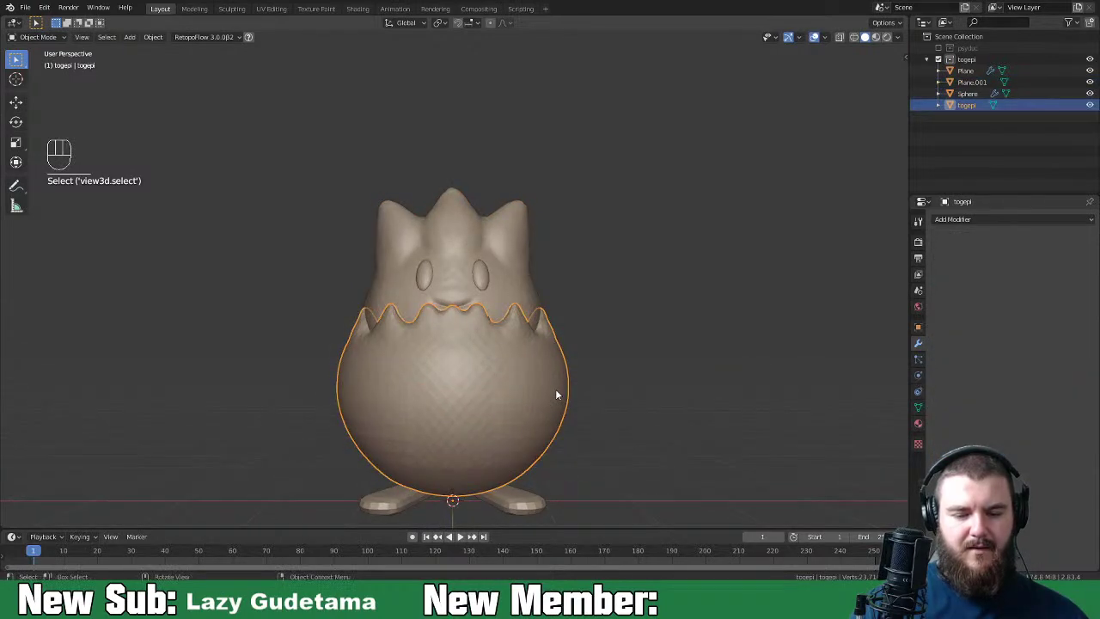
key(Tab)
key(Tab)
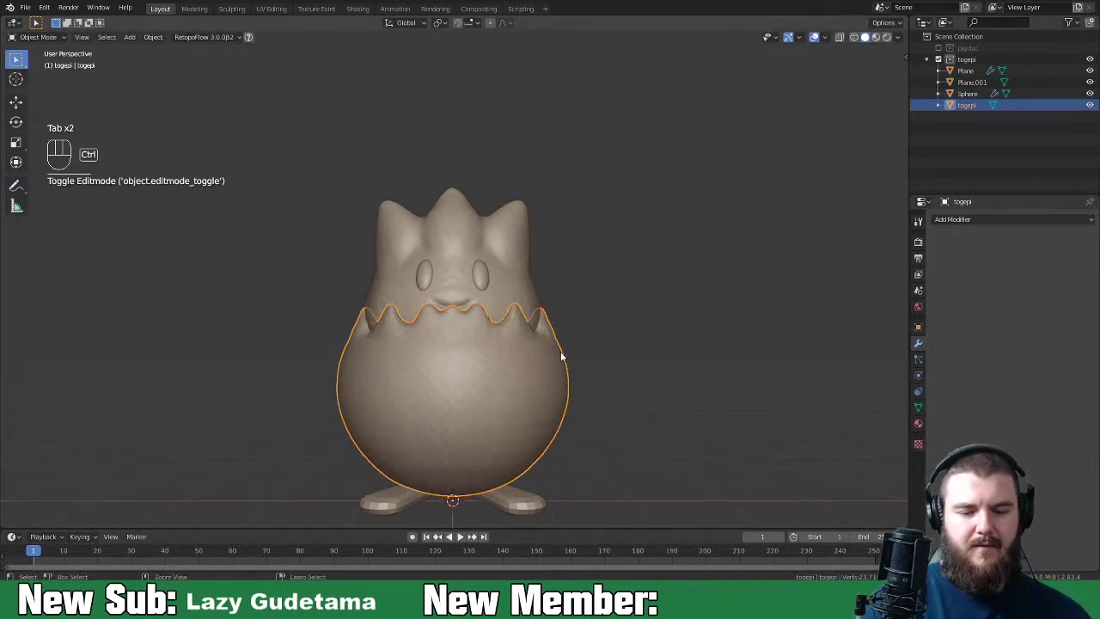
Step: Add a plane and move it about 2 m along X and about 1.5 m up along Z, beside the shell
middle_drag(515, 404, 568, 412)
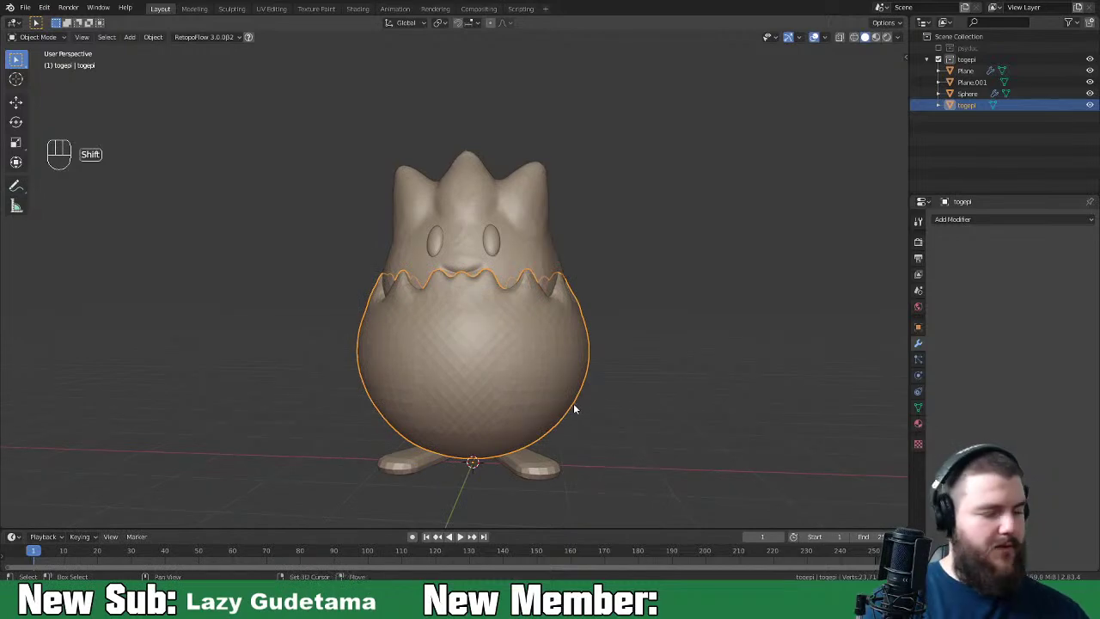
key(shift+a)
mouse_move(585, 349)
click(667, 98)
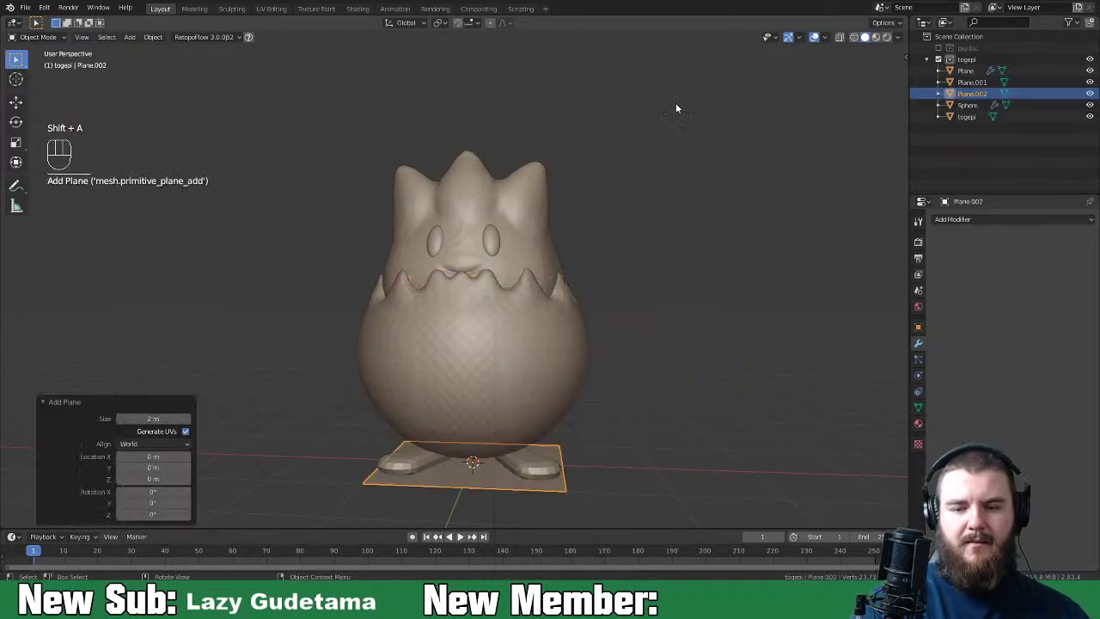
key(g)
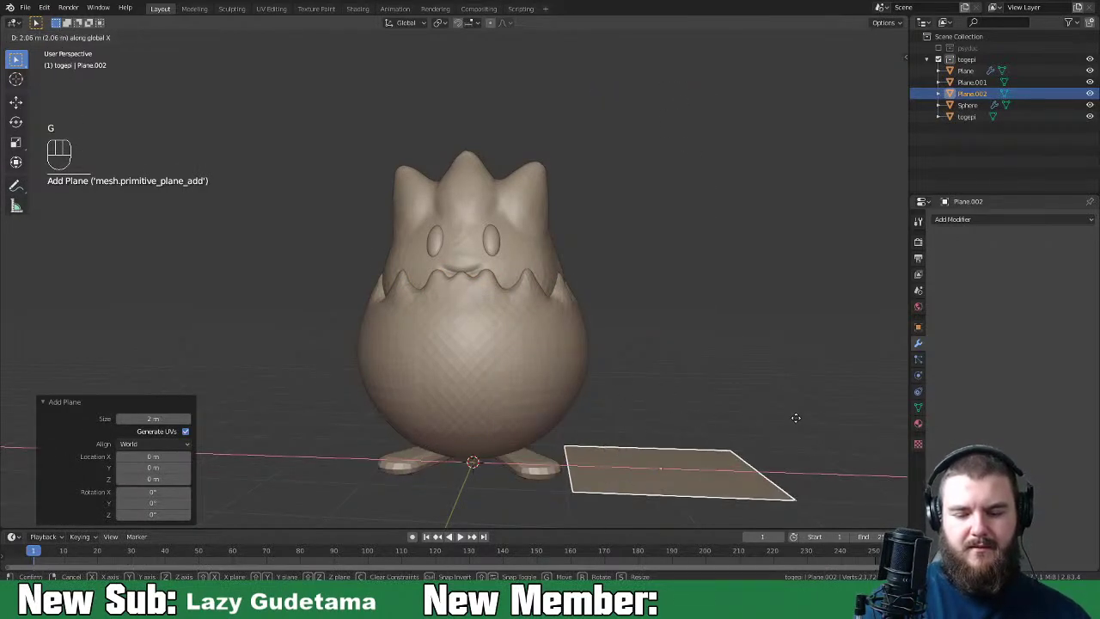
click(704, 474)
key(g)
key(z)
click(733, 348)
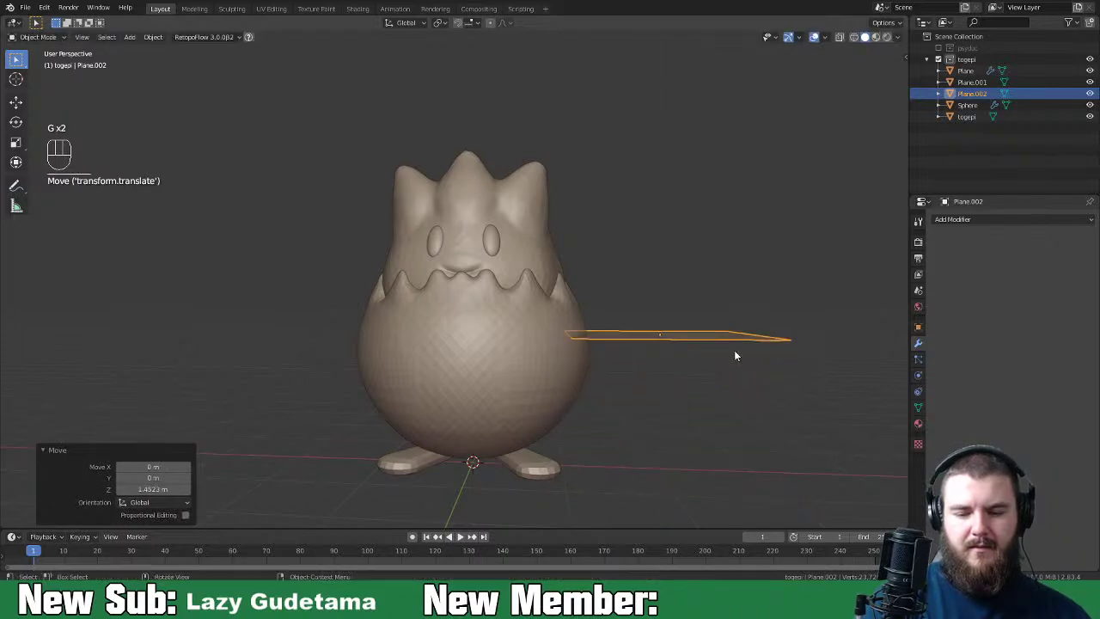
Step: Merge the plane's vertices at center and add a Mirror modifier on X with the togepi shell as the mirror object
shift+middle_drag(726, 395, 703, 393)
key(Tab)
key(m)
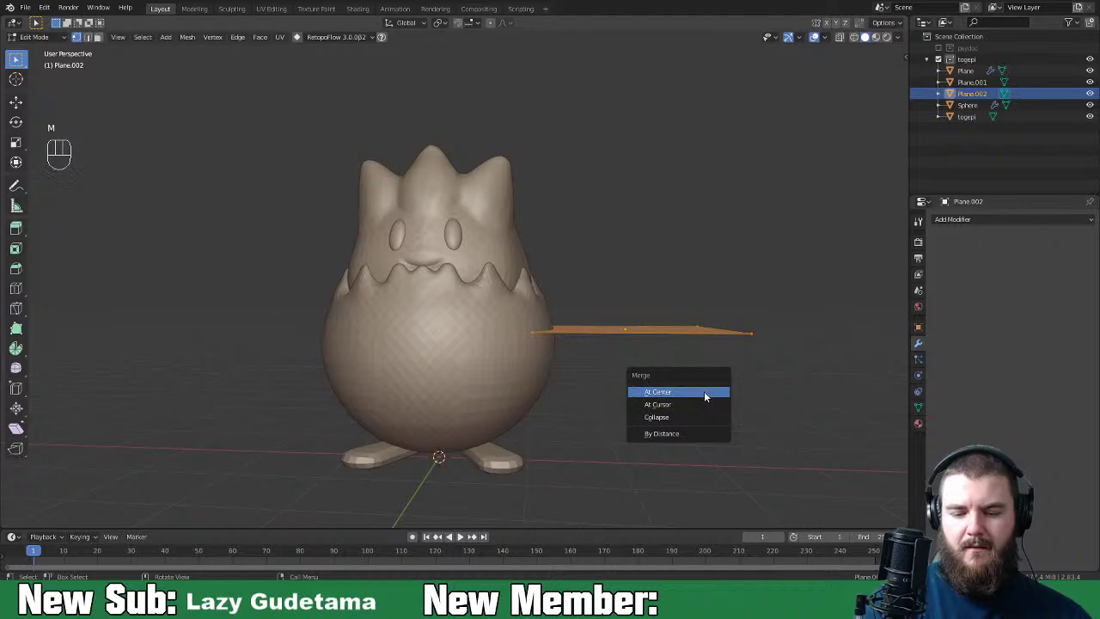
click(704, 392)
click(984, 220)
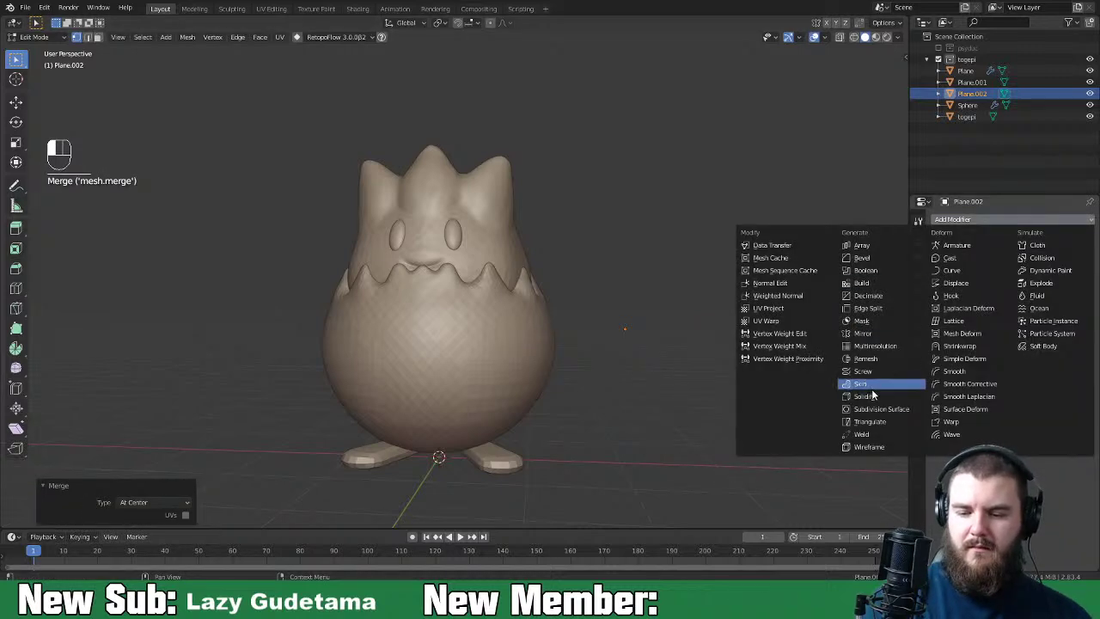
click(893, 333)
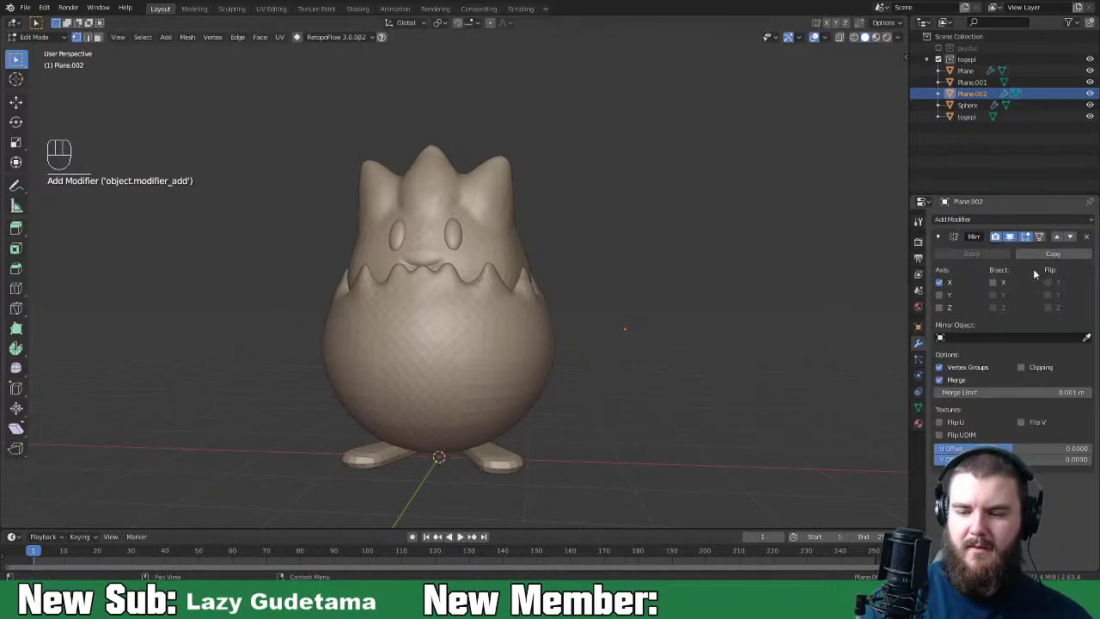
click(503, 378)
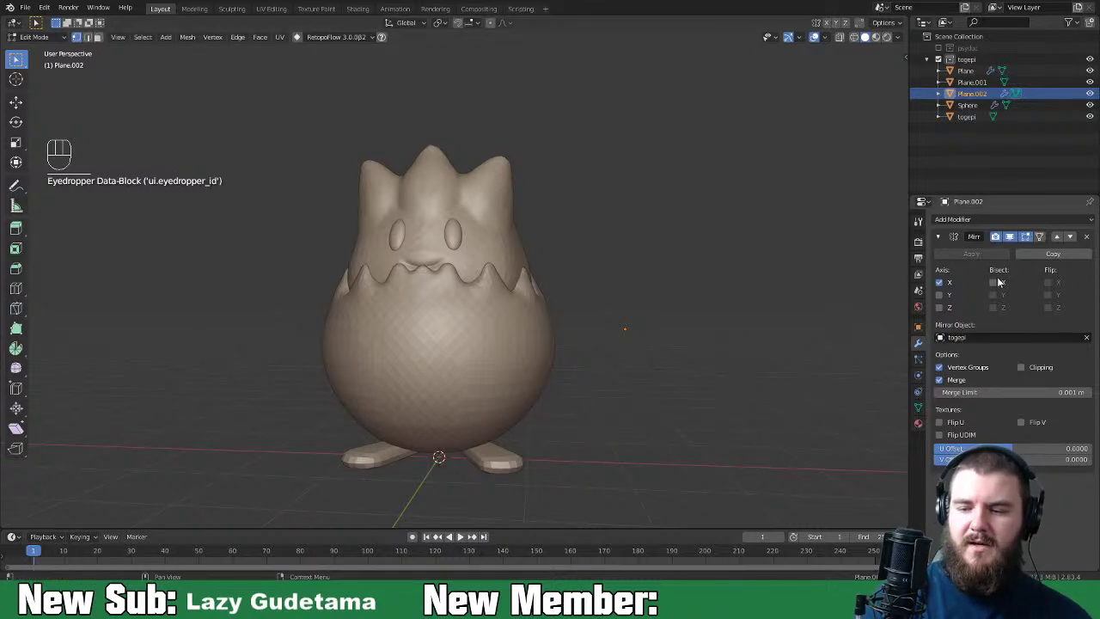
Step: Add Skin and Subdivision Surface modifiers to the single mirrored vertex
click(990, 221)
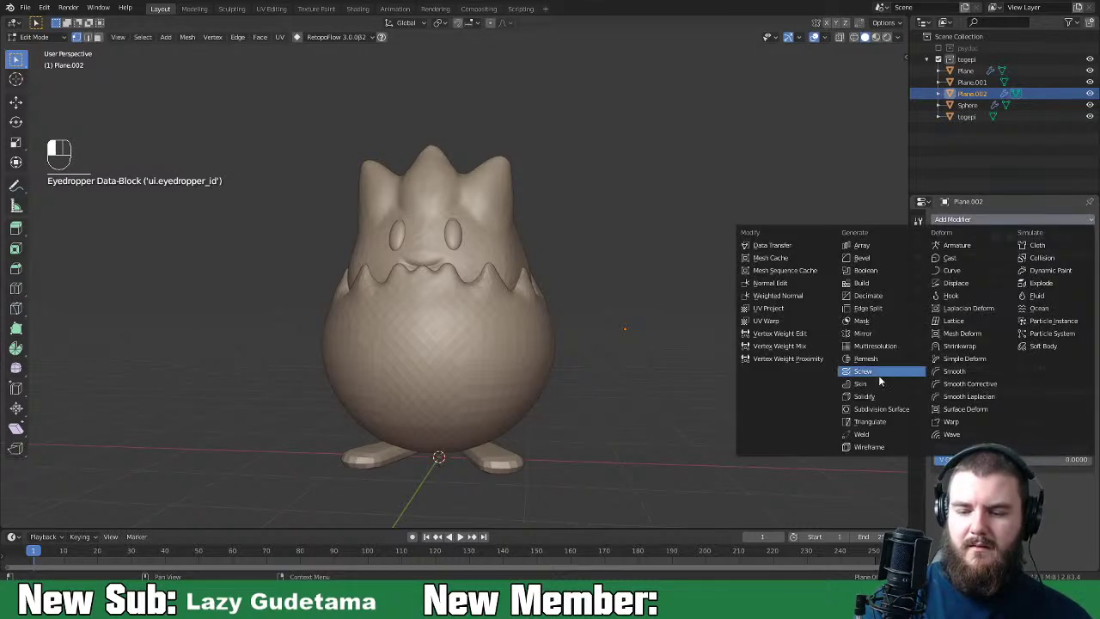
click(884, 381)
click(988, 220)
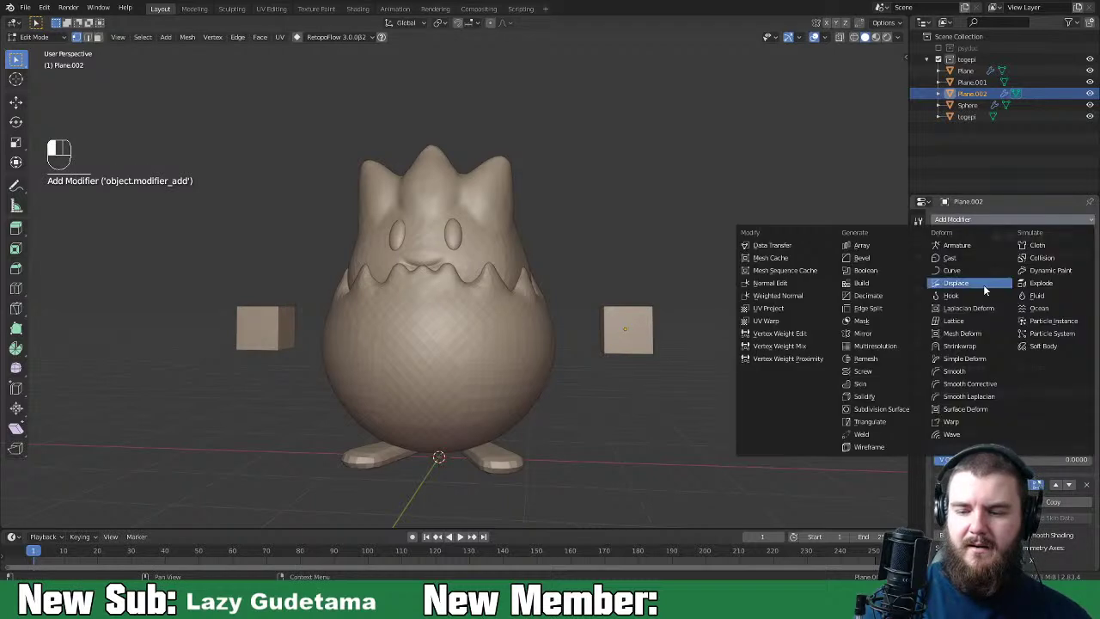
click(892, 411)
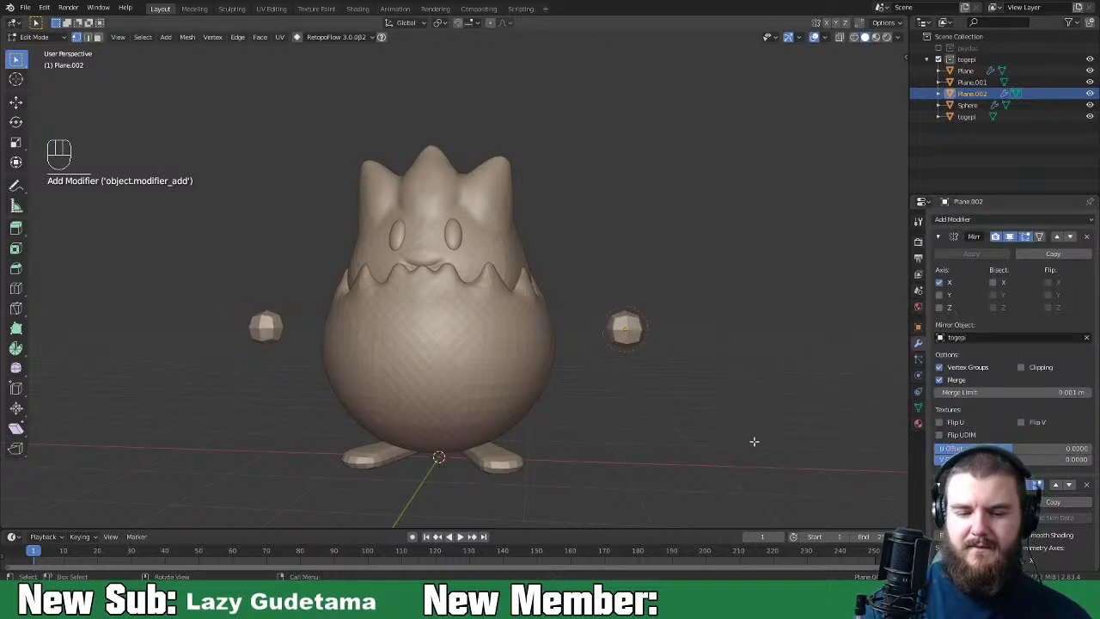
Step: Move the arm piece about 0.82 m inward along X to the shell and about 0.39 m toward the front along Y
middle_drag(754, 441, 753, 472)
key(Tab)
key(g)
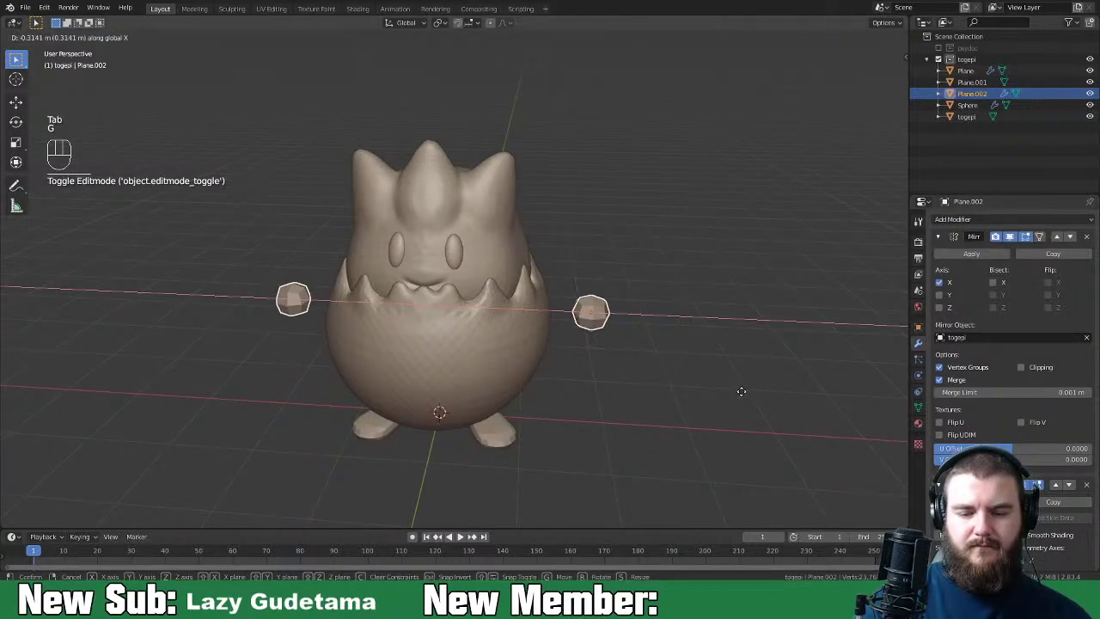
click(728, 392)
middle_drag(729, 392, 634, 378)
key(g)
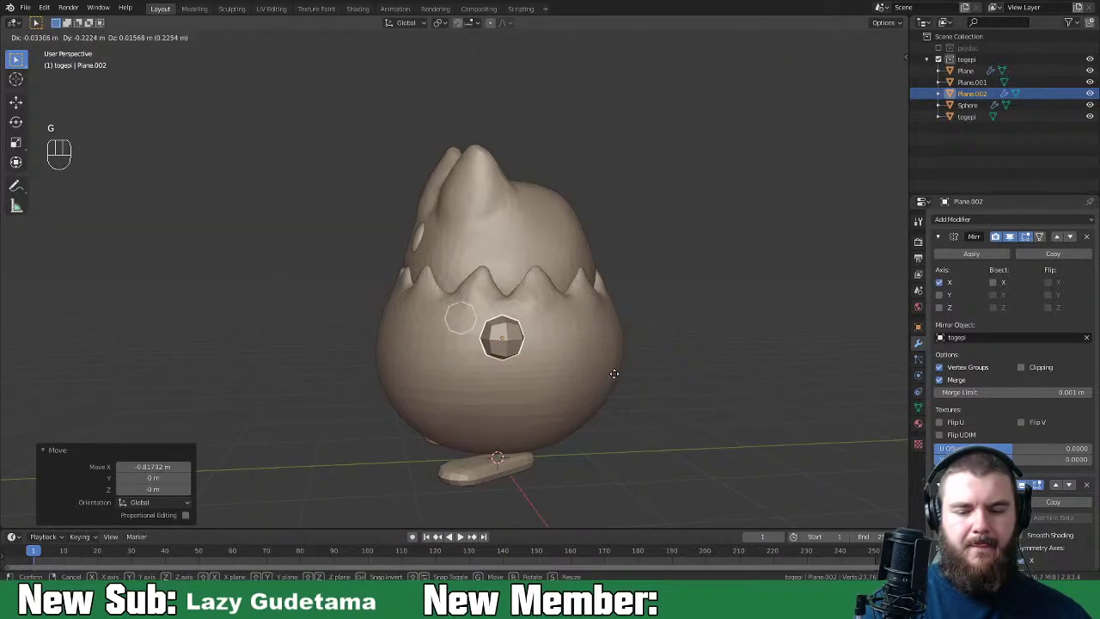
click(597, 378)
middle_drag(601, 379, 696, 404)
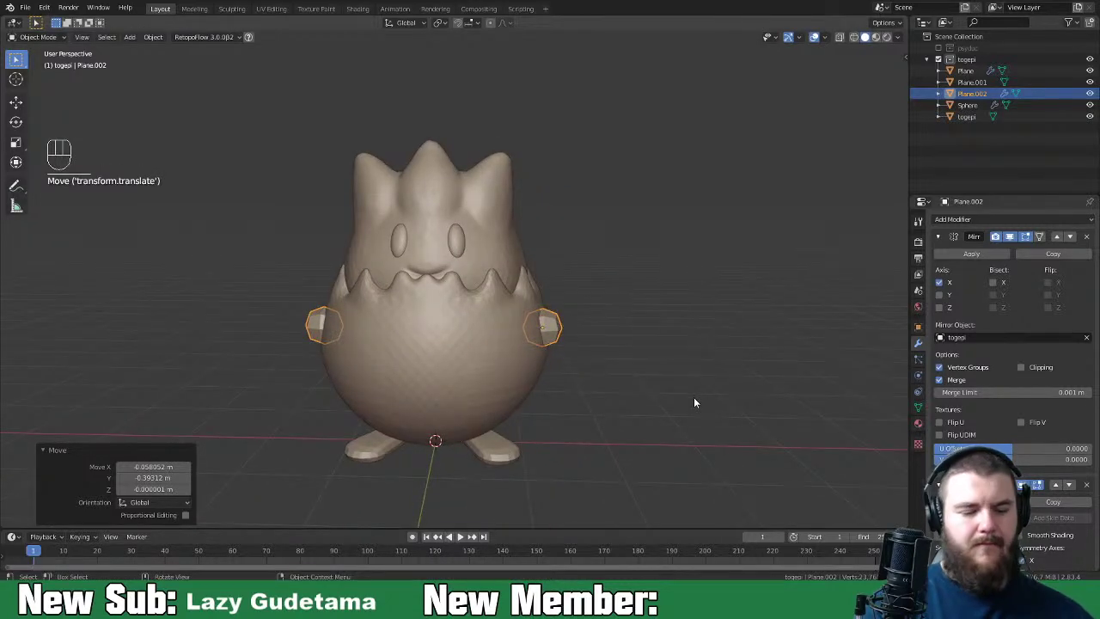
Step: In front view, extrude the arm's vertex outward and slightly downward from the shell's side
key(KP_1)
key(Tab)
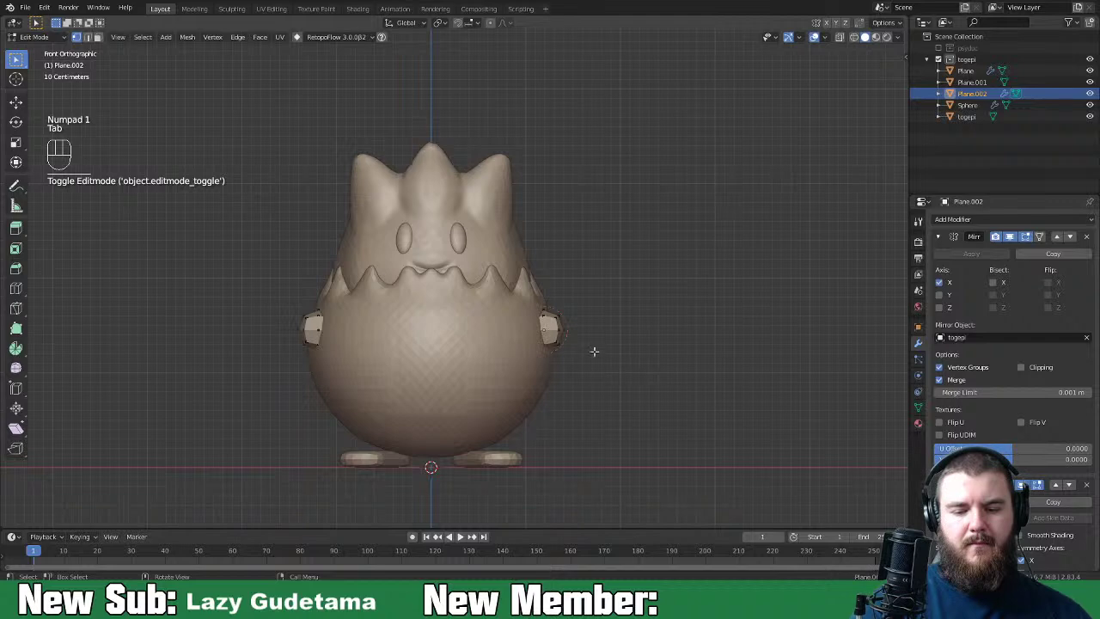
key(1)
drag(536, 320, 583, 354)
key(e)
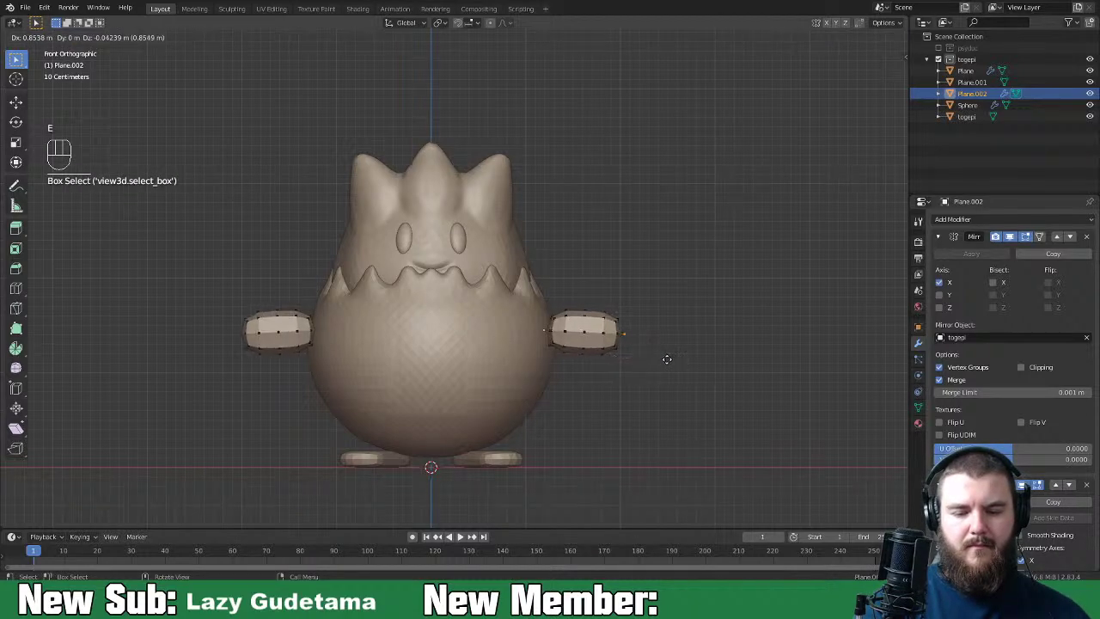
click(687, 365)
Step: Mark the arm's inner vertex as the skin root and taper the arm by scaling the tip's skin radius to 0.461
click(652, 333)
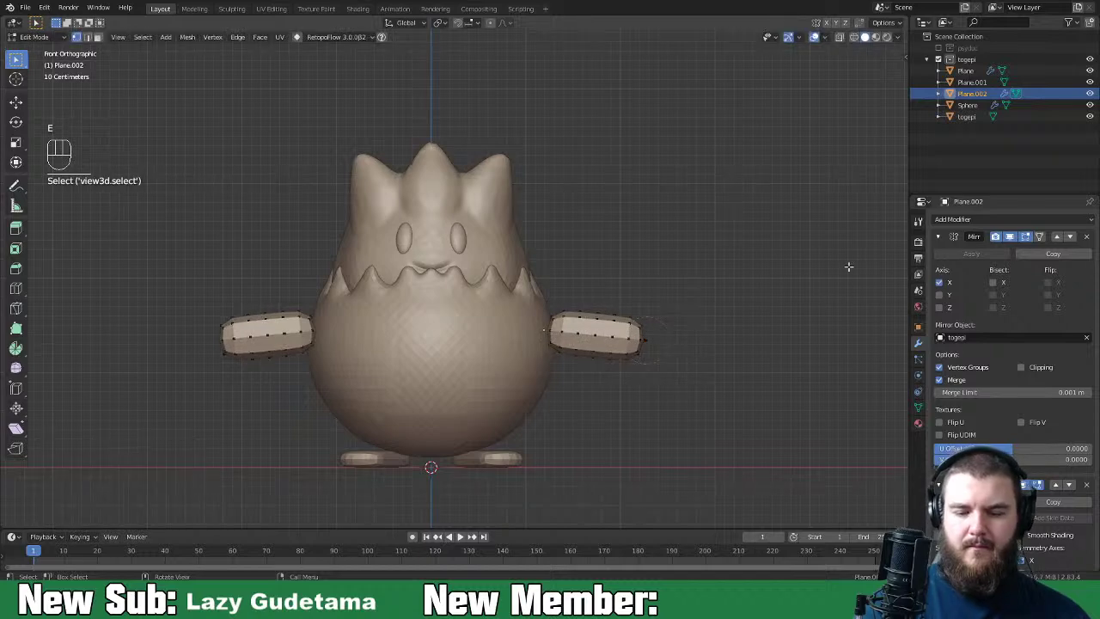
click(939, 241)
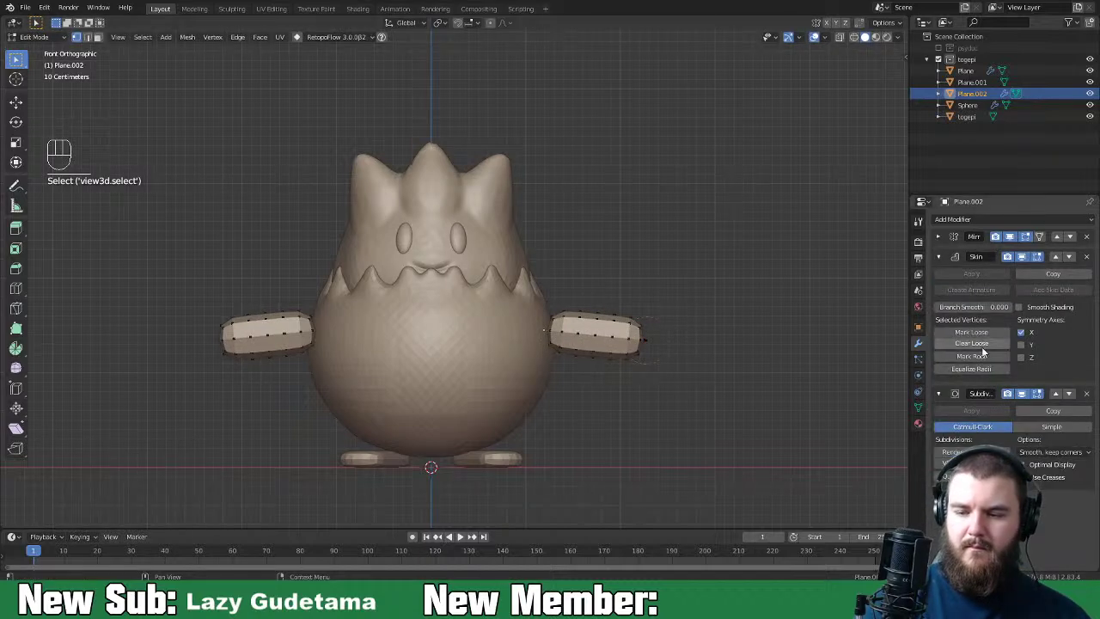
click(984, 358)
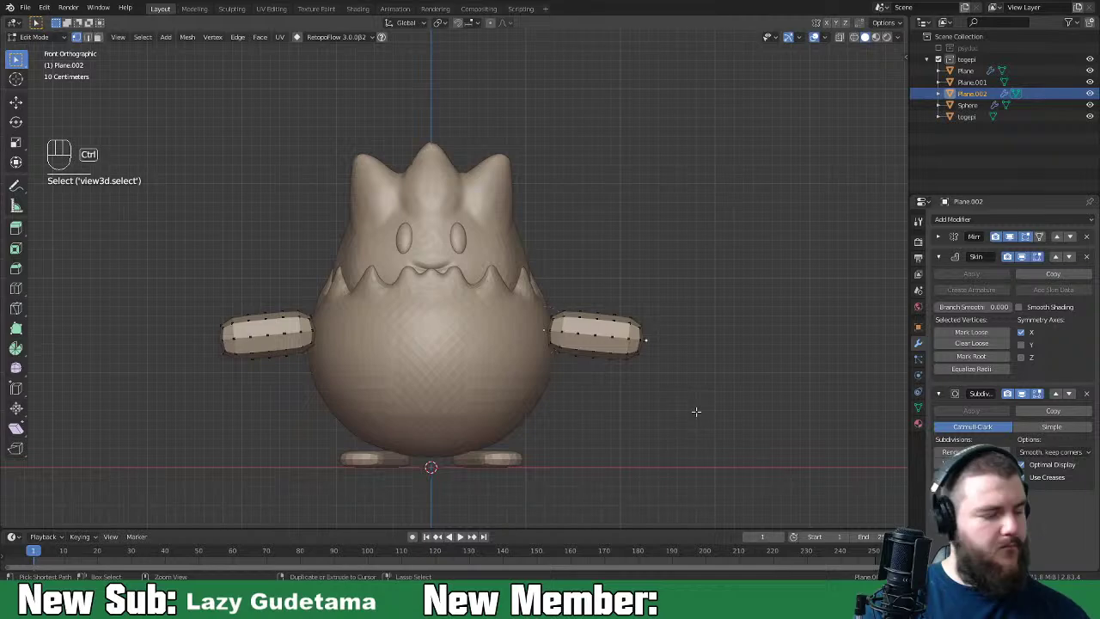
key(ctrl+a)
click(670, 370)
Step: Shorten the arm by sliding its tip vertex inward by a factor of 0.283, and move the arm object about 0.14 m closer to the shell
key(g)
key(g)
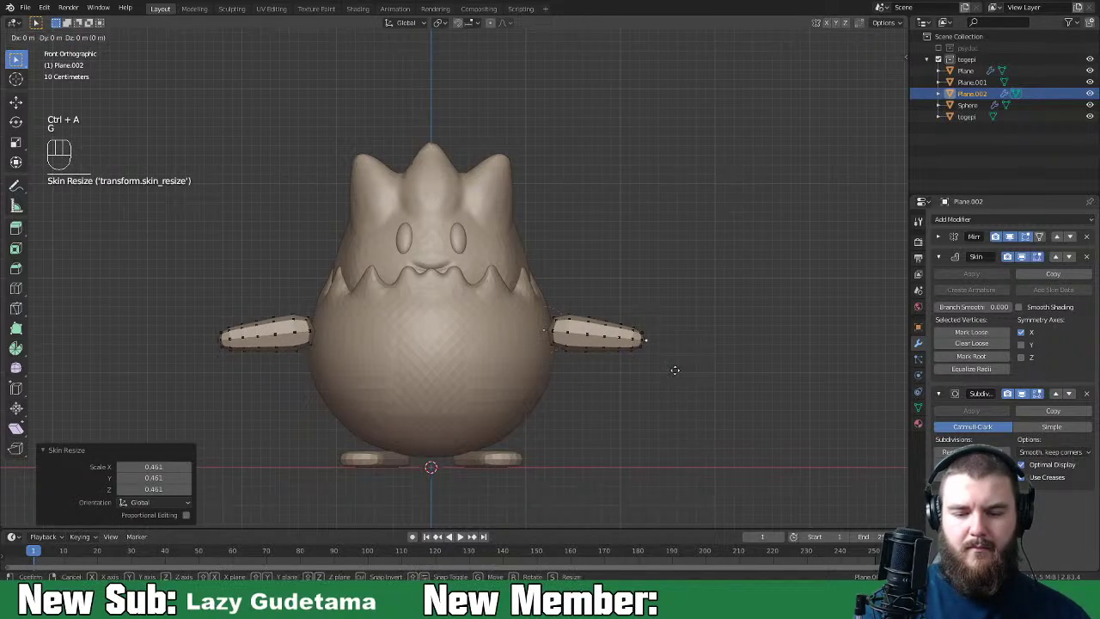
click(648, 372)
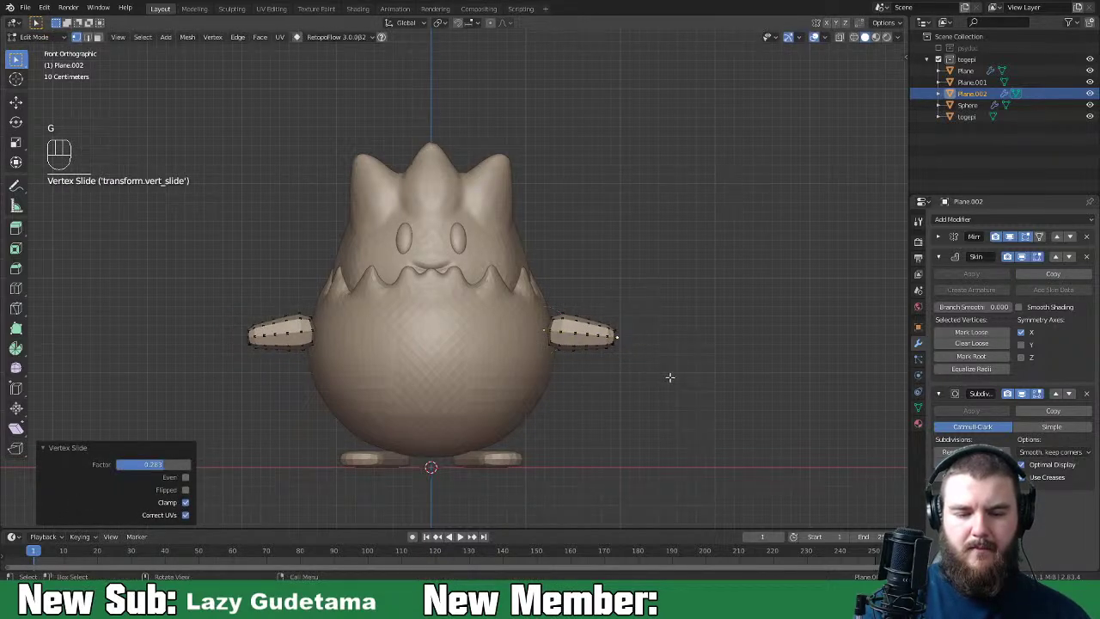
key(Tab)
key(g)
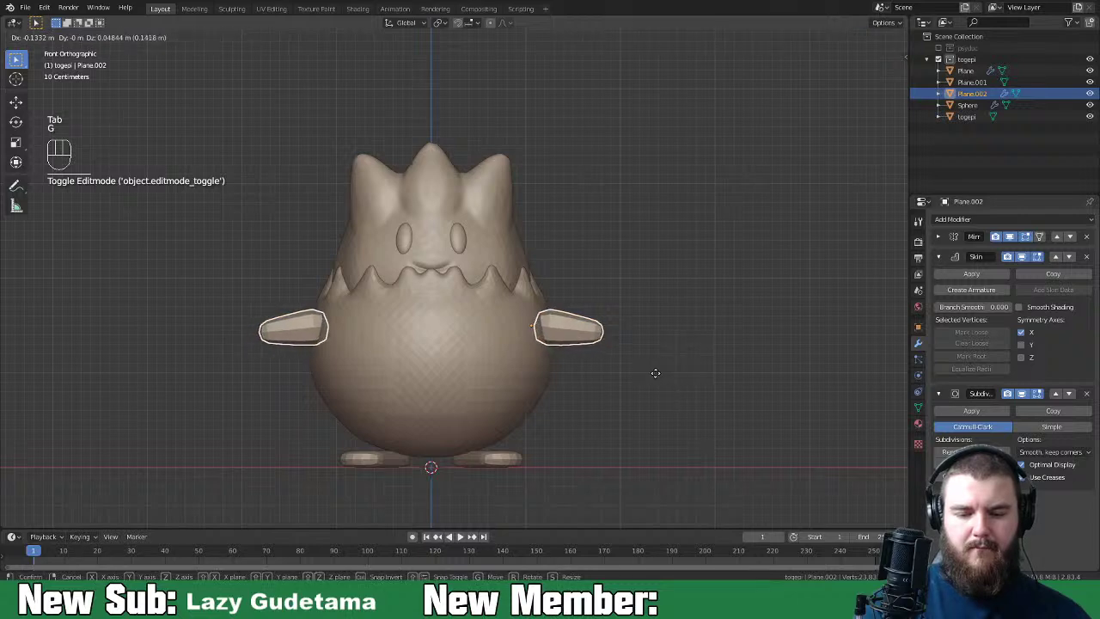
click(671, 379)
Step: Rotate the arm -45.7° about Z so that both mirrored arms angle toward the front
middle_drag(671, 378, 619, 437)
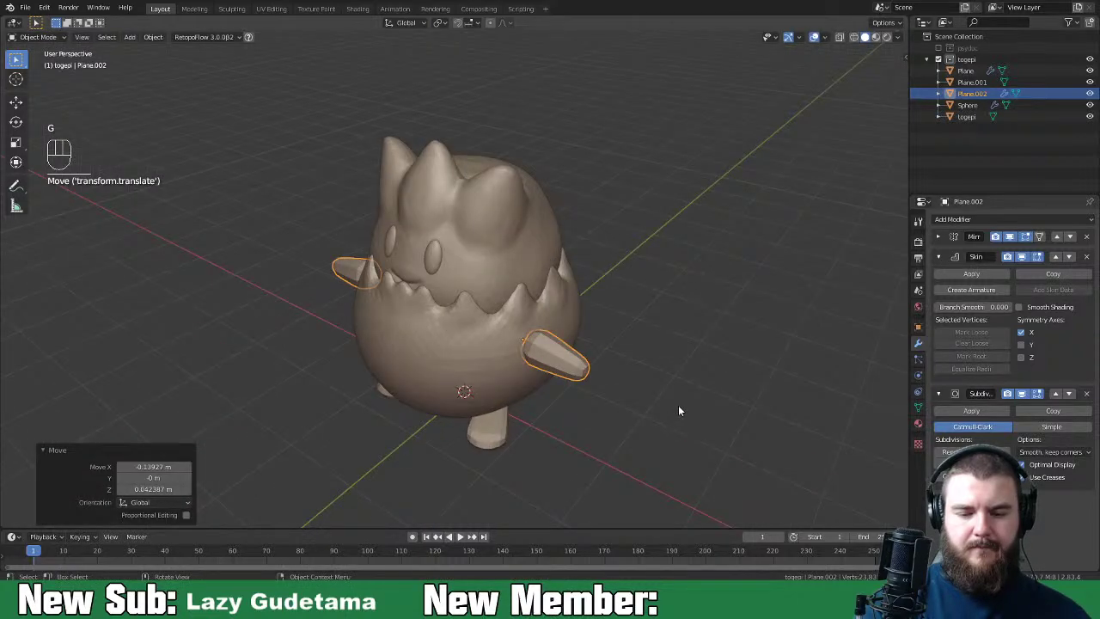
key(r)
click(576, 436)
middle_drag(576, 437, 790, 408)
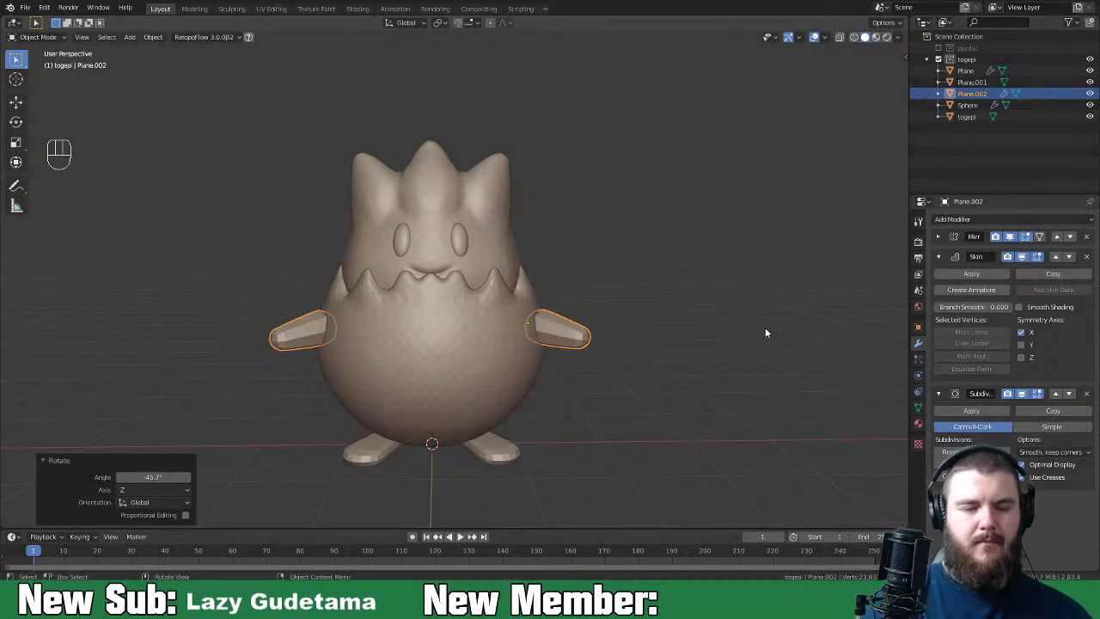
Step: Save the file and bring the hidden psyduck collection back into the scene beside Togepi
scroll(358, 380, down, 5)
middle_drag(358, 381, 417, 350)
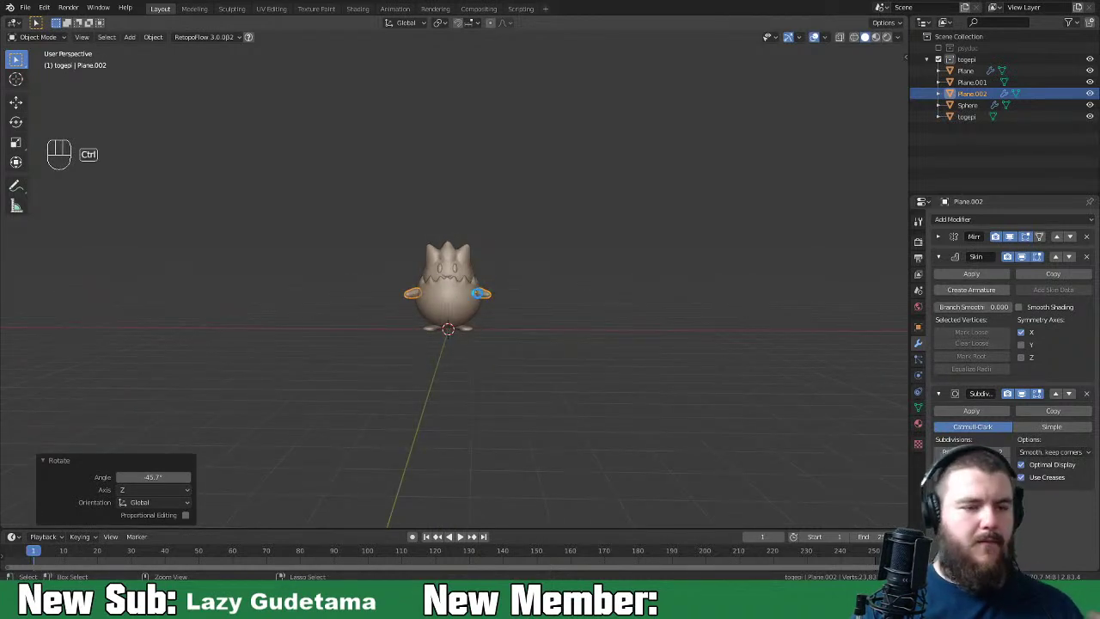
key(ctrl+s)
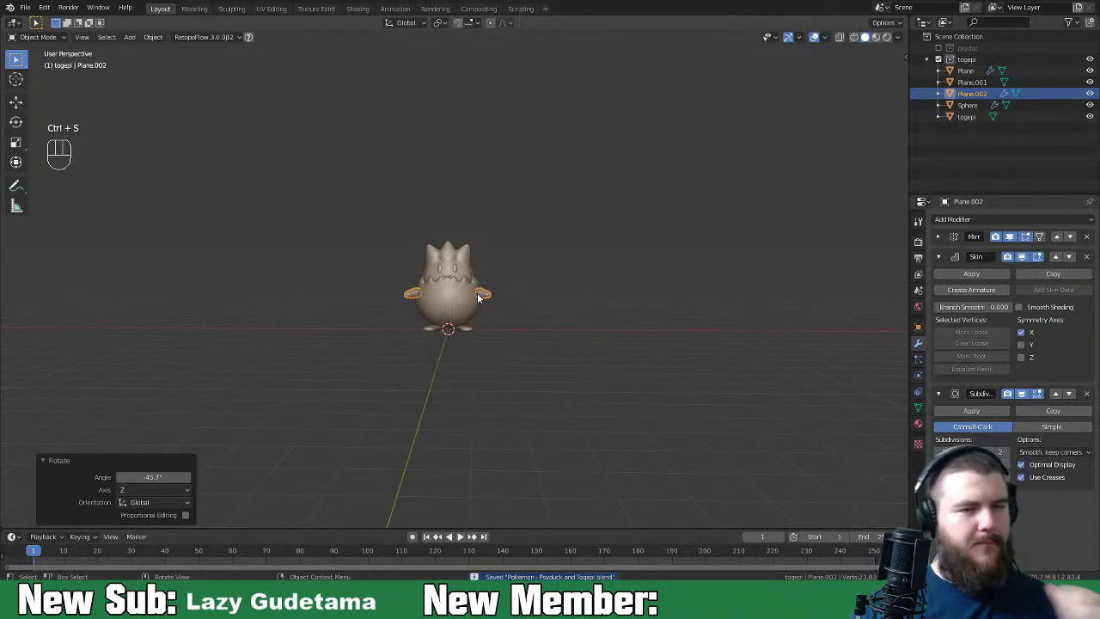
scroll(546, 382, up, 2)
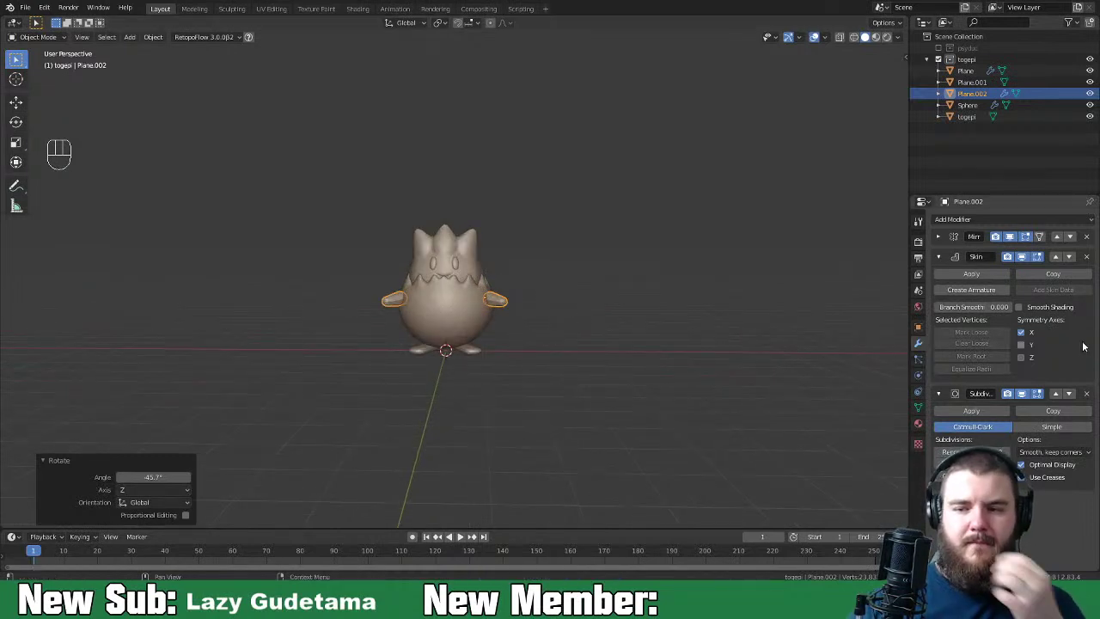
click(939, 49)
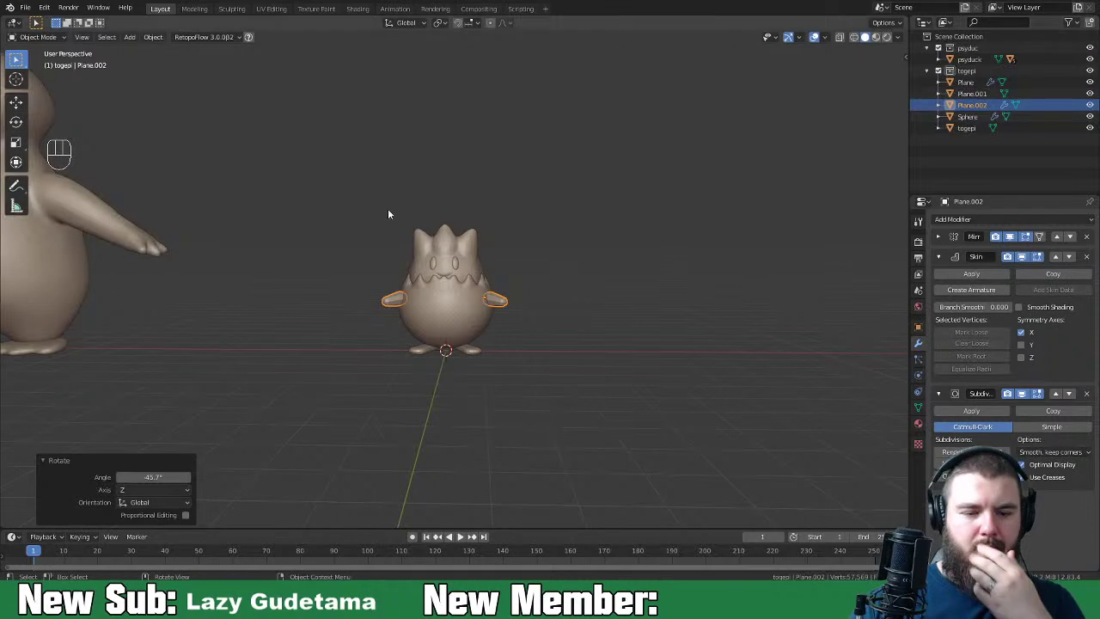
middle_drag(387, 214, 422, 223)
middle_drag(315, 267, 538, 298)
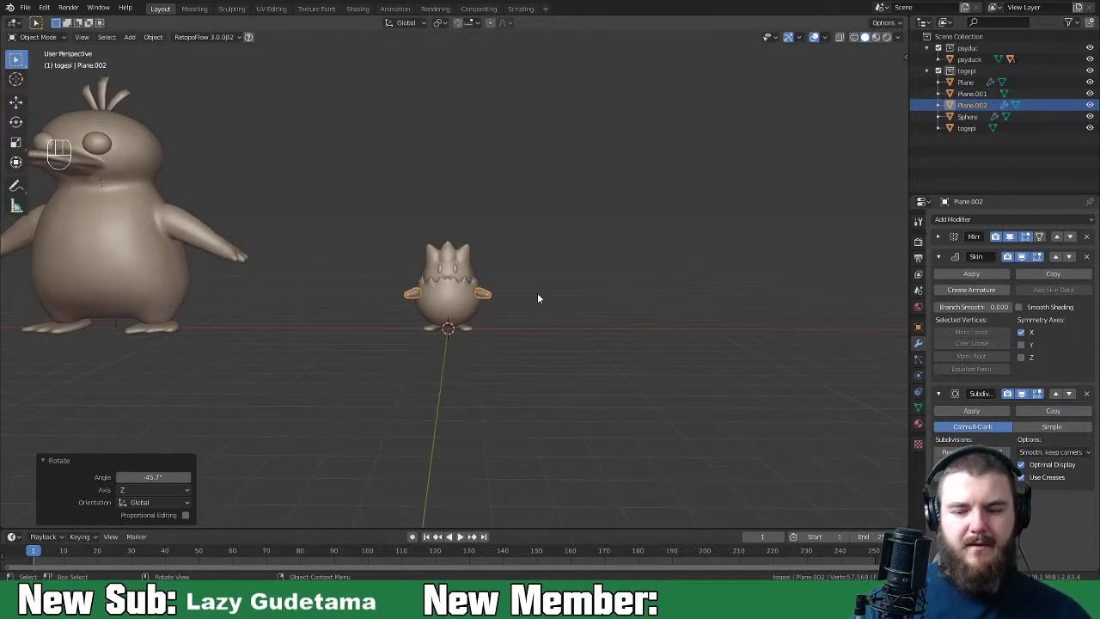
Step: Parent Togepi's eyes and the three plane-based body parts, including the arms, to the togepi shell object
click(452, 302)
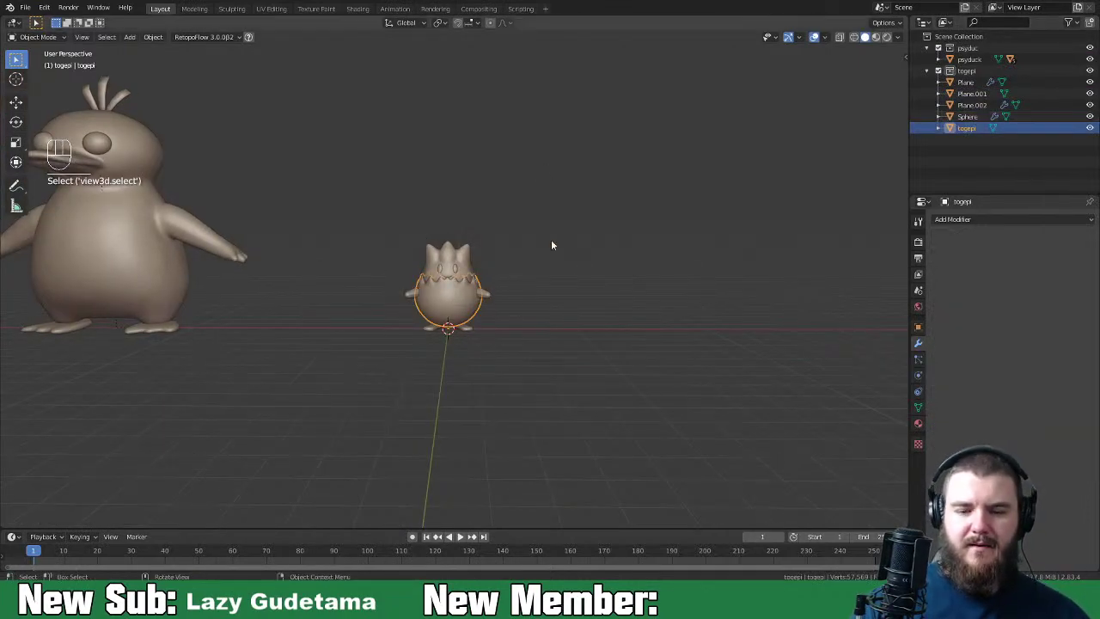
click(459, 271)
scroll(468, 276, up, 2)
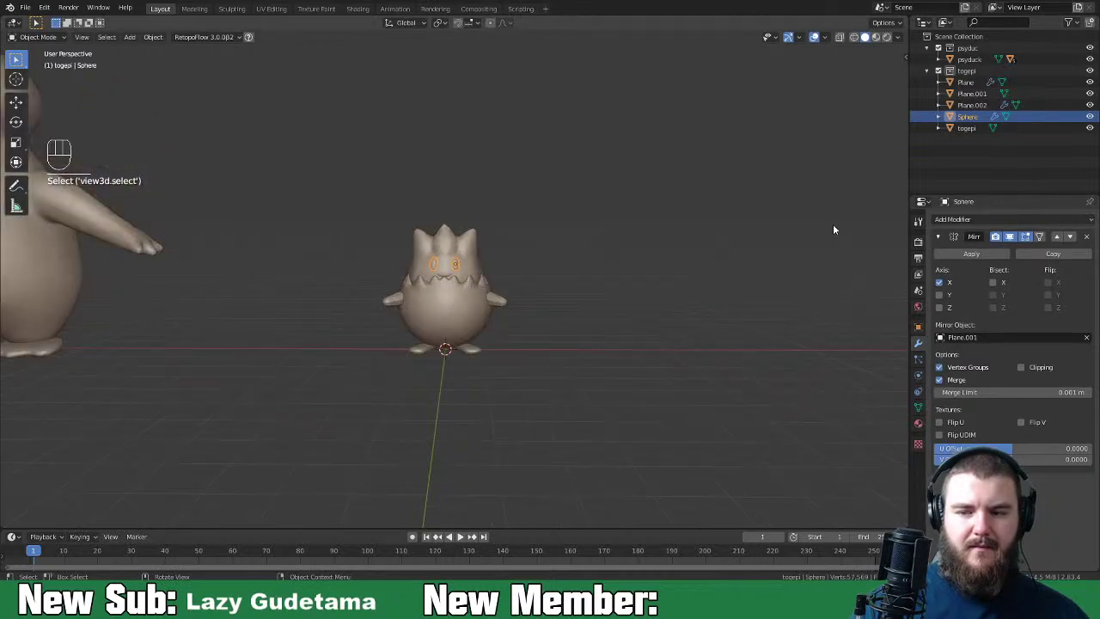
drag(957, 121, 963, 129)
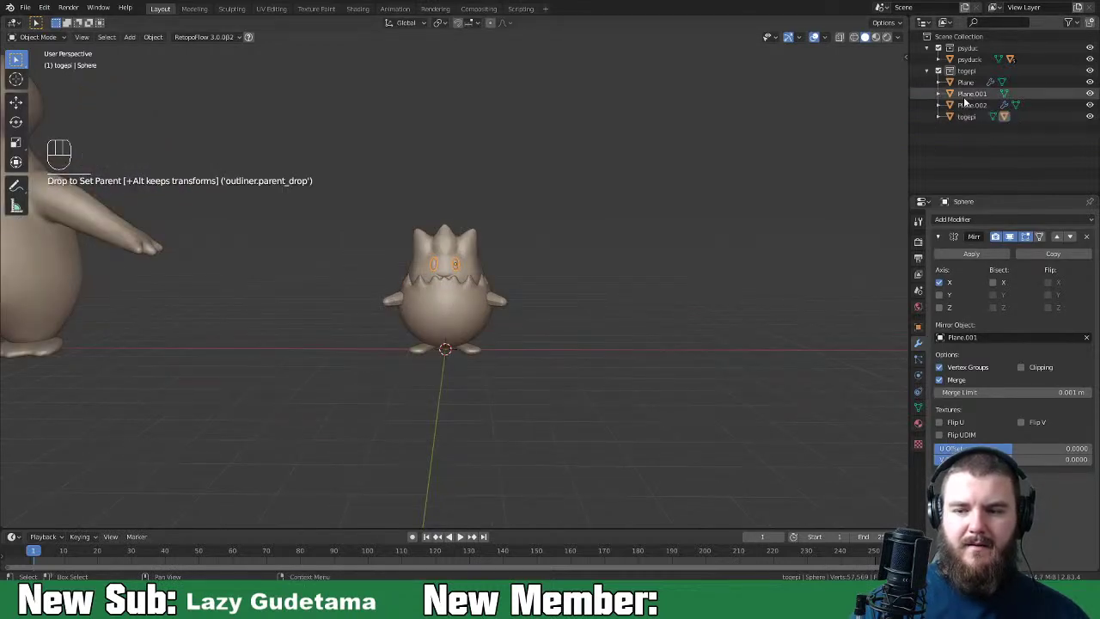
click(965, 81)
shift+click(969, 104)
drag(969, 104, 970, 117)
Step: Try moving Togepi about -6.5 m along X to stand beside Psyduck
click(450, 327)
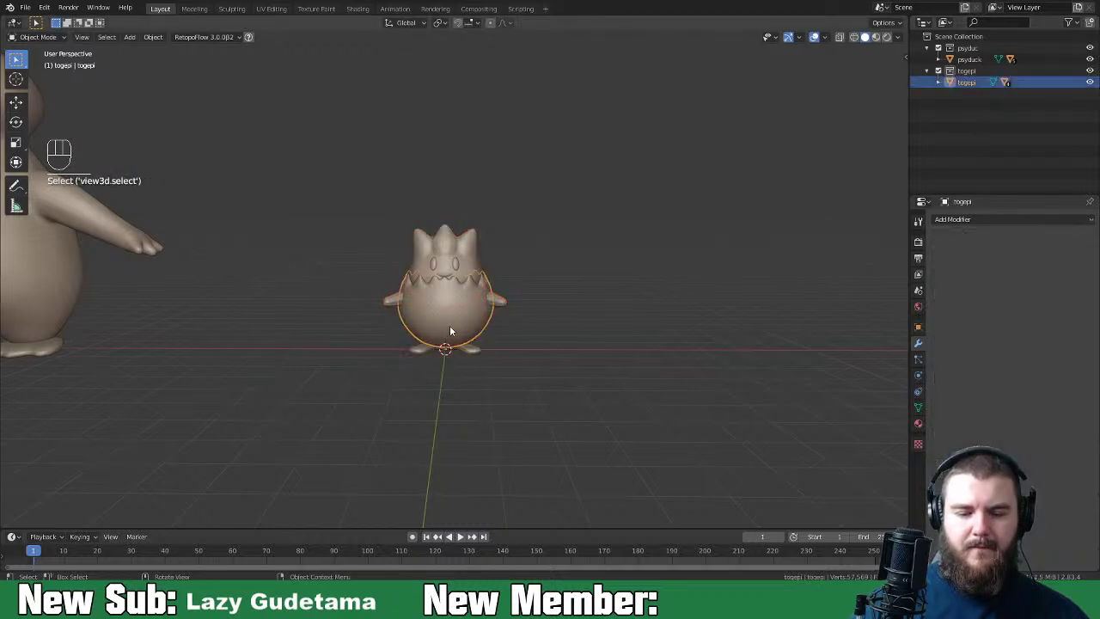
key(g)
click(236, 341)
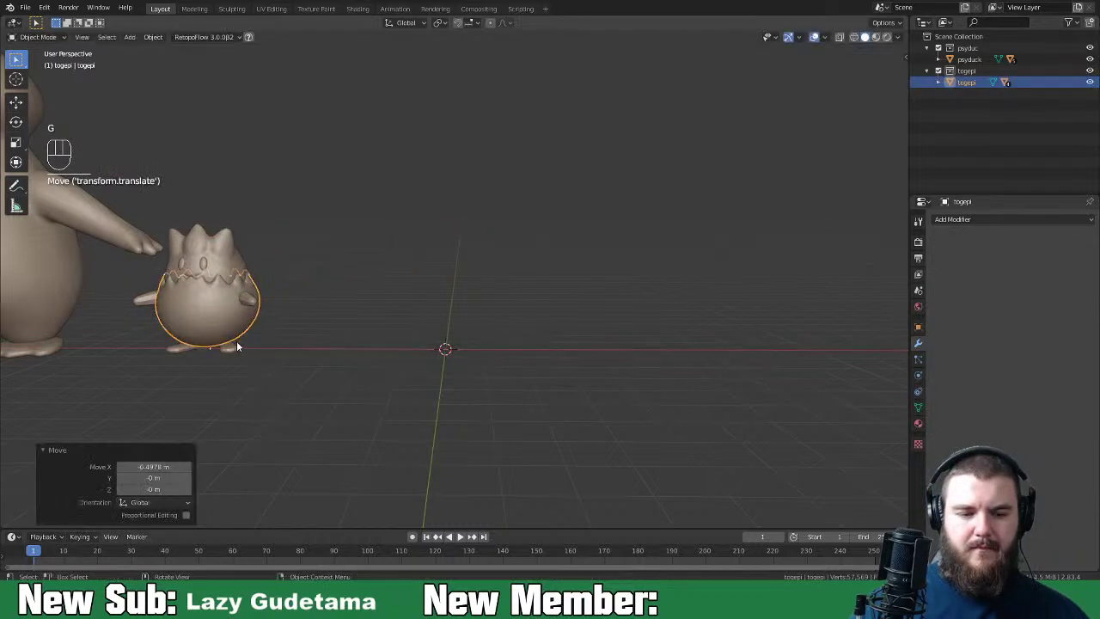
shift+middle_drag(238, 341, 432, 355)
scroll(421, 395, down, 3)
click(410, 433)
middle_drag(450, 451, 513, 402)
scroll(509, 393, down, 3)
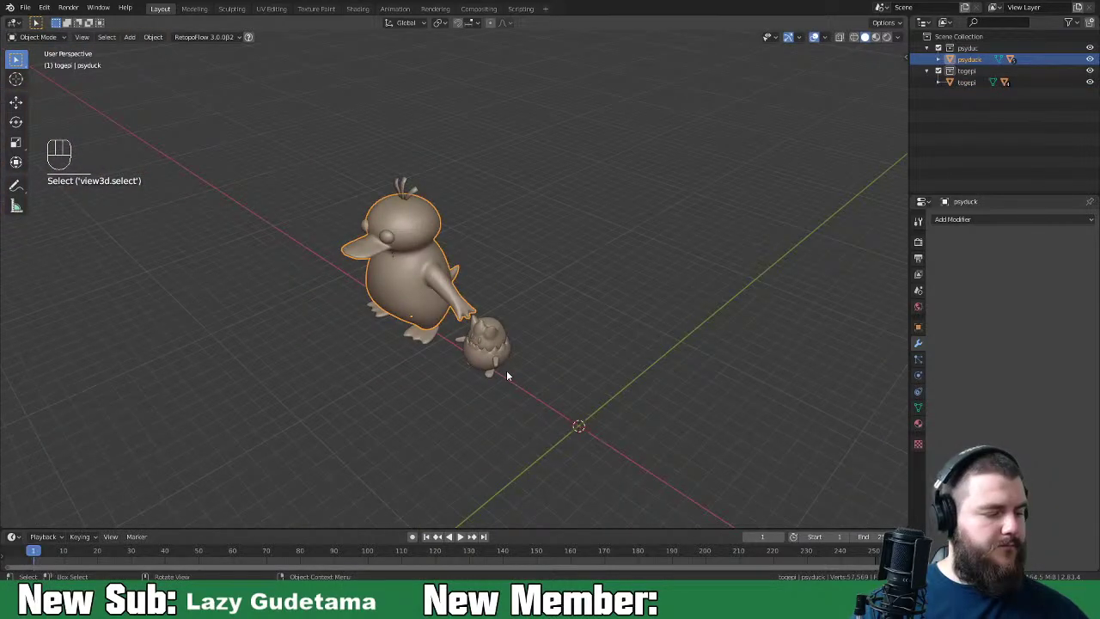
key(ctrl+z)
key(ctrl+z)
Step: Move Psyduck 12.305 m along X and 3.6897 m along Y so that it stands behind Togepi
click(409, 288)
middle_drag(410, 287, 523, 329)
key(g)
click(733, 342)
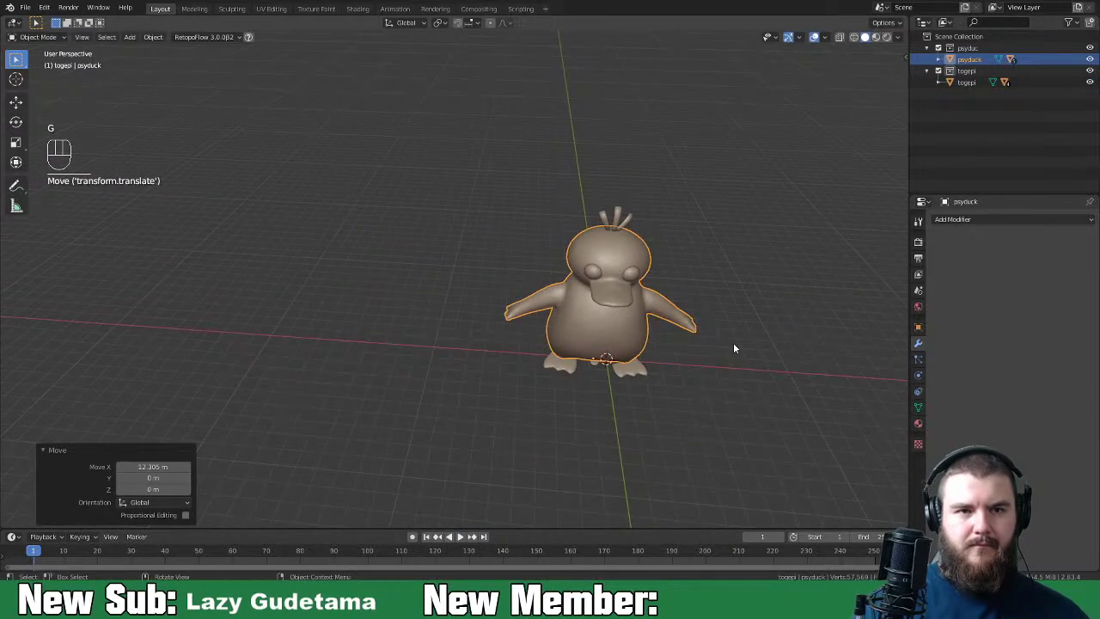
middle_drag(733, 342, 599, 339)
key(g)
key(y)
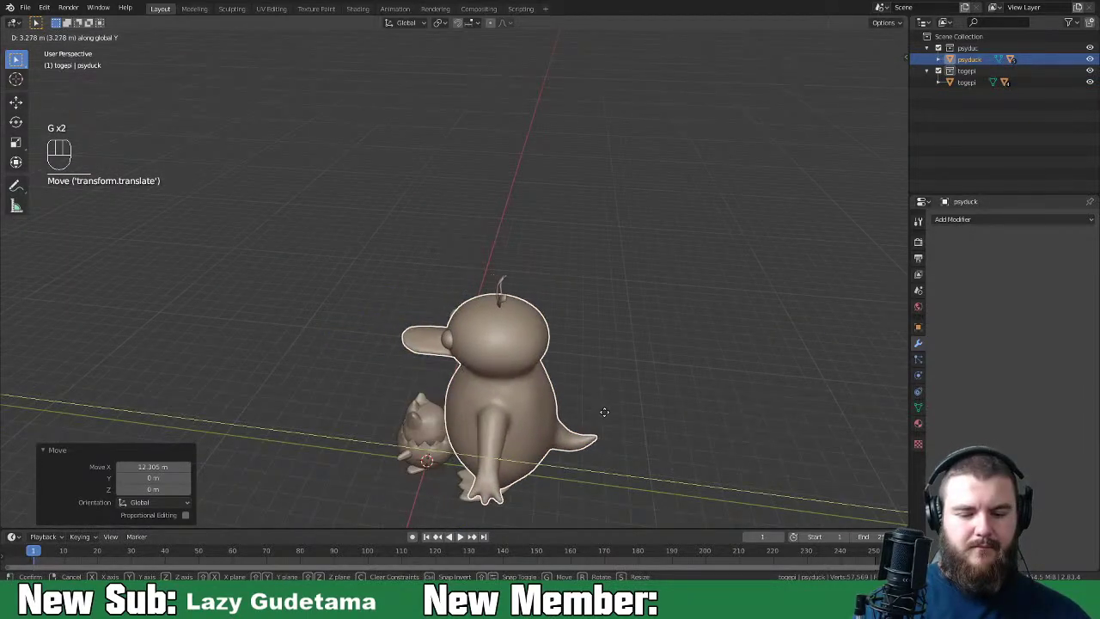
click(593, 388)
middle_drag(592, 388, 599, 329)
scroll(596, 395, up, 3)
Step: Add a mesh plane under the characters as a ground and scale it up by 10.239
key(shift+a)
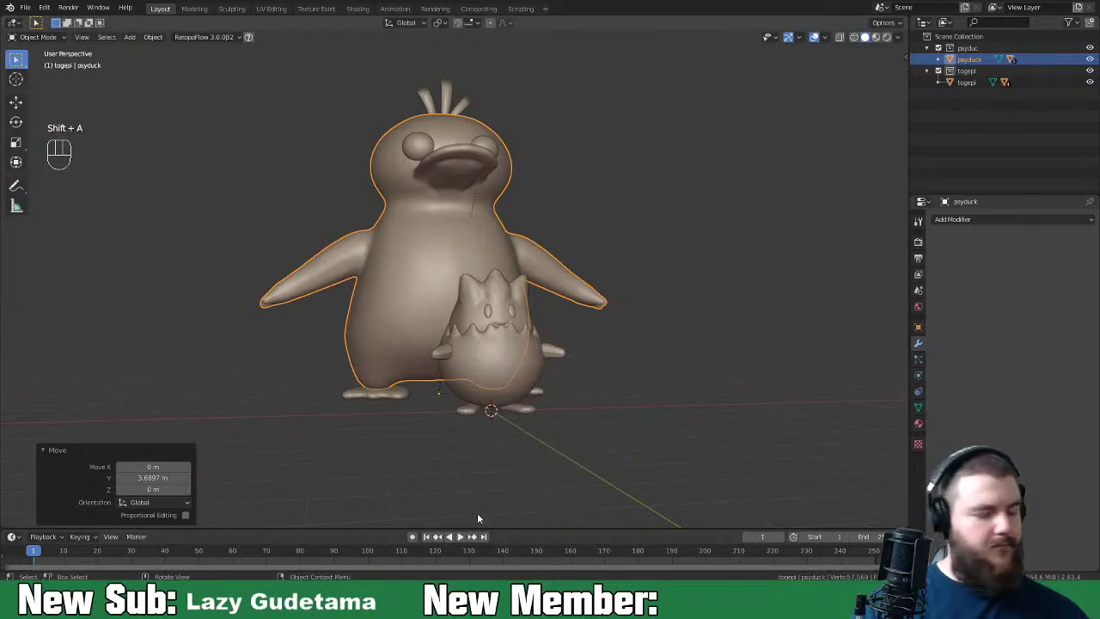
key(shift+a)
mouse_move(464, 348)
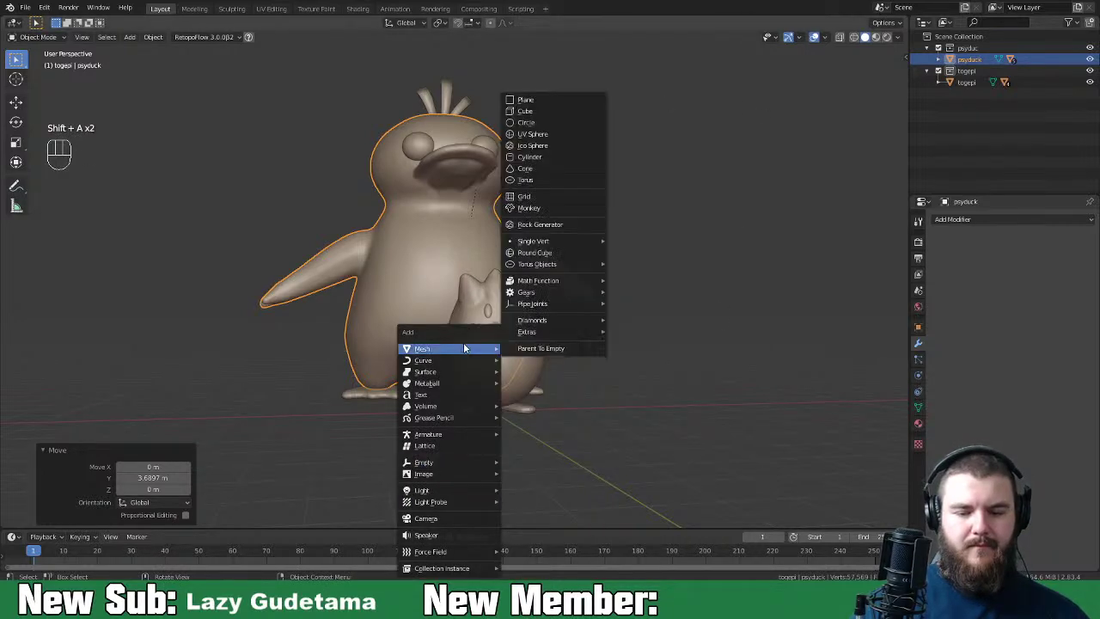
click(550, 100)
middle_drag(558, 138, 564, 404)
key(s)
click(285, 478)
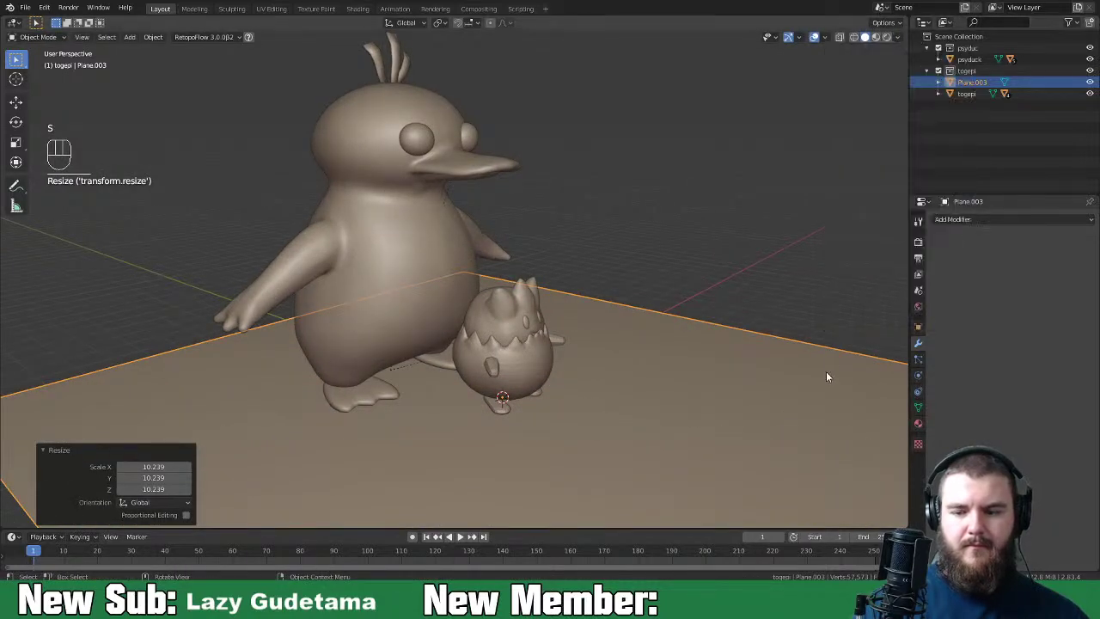
Step: Turn on shadows in the viewport's solid shading
click(899, 37)
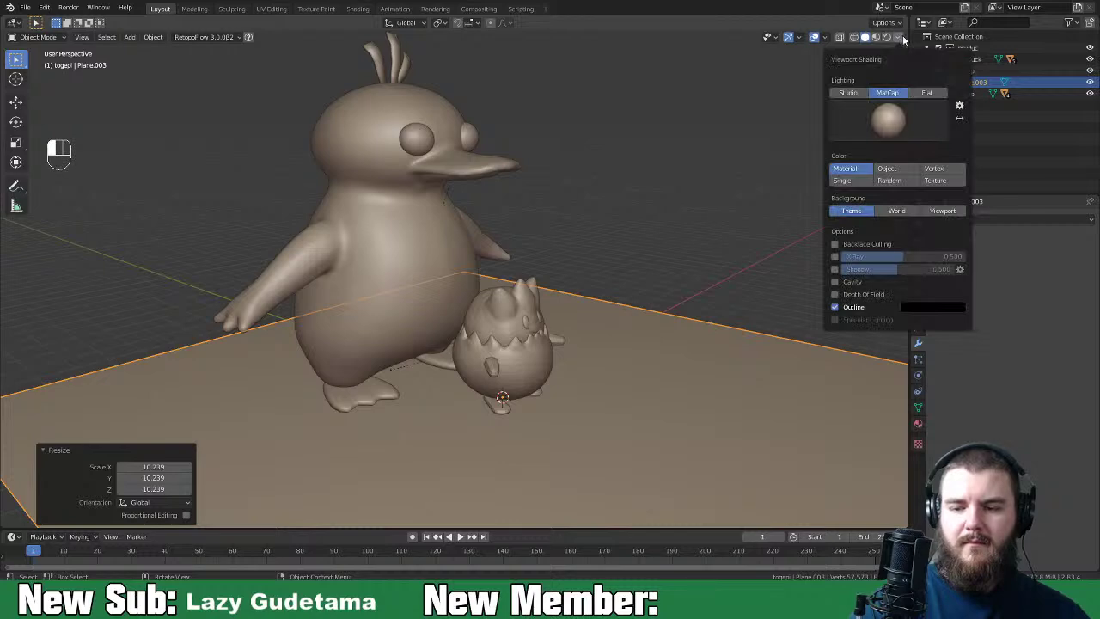
click(842, 267)
mouse_move(750, 342)
middle_down()
mouse_move(638, 381)
mouse_move(609, 372)
mouse_move(720, 401)
middle_up()
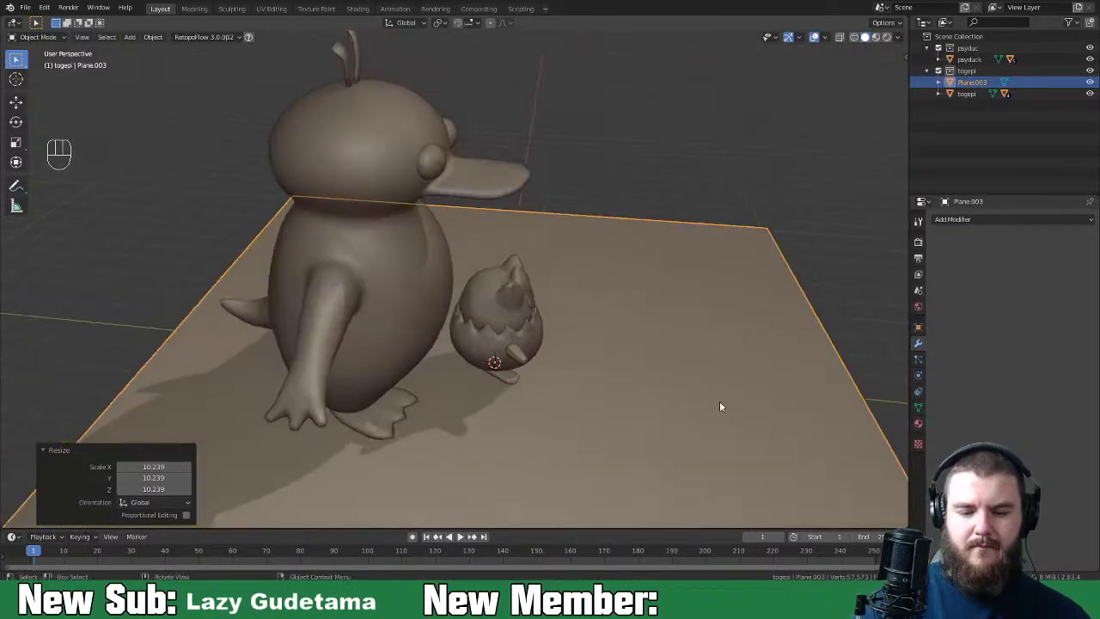
Step: Move the ground plane 4.5409 m along Y beneath both characters and save the file
click(722, 400)
key(g)
key(y)
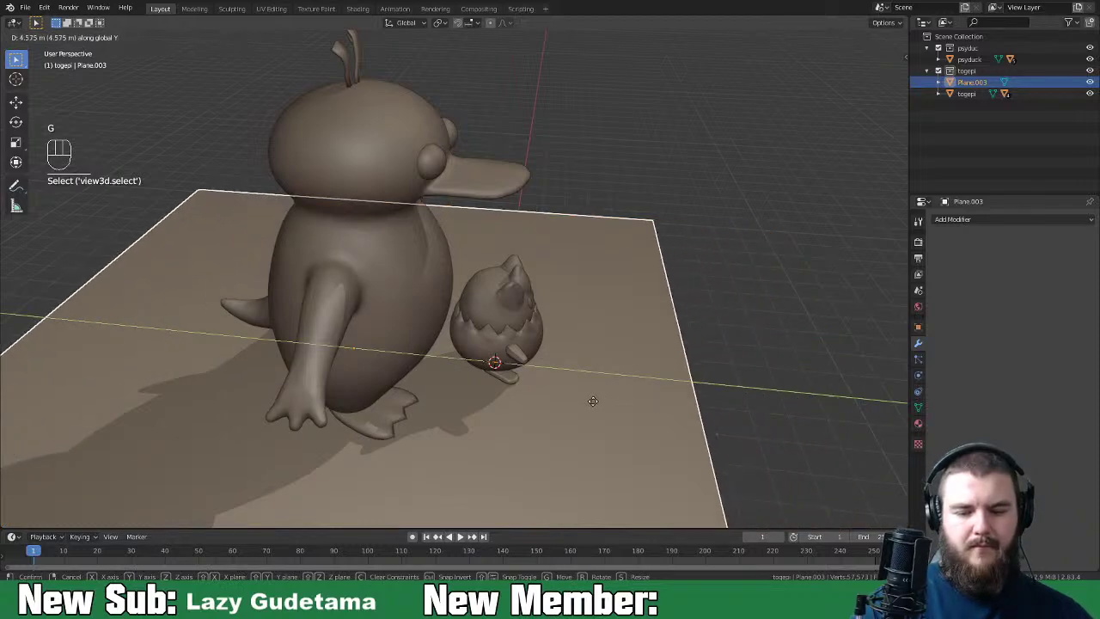
click(722, 362)
middle_drag(722, 362, 692, 385)
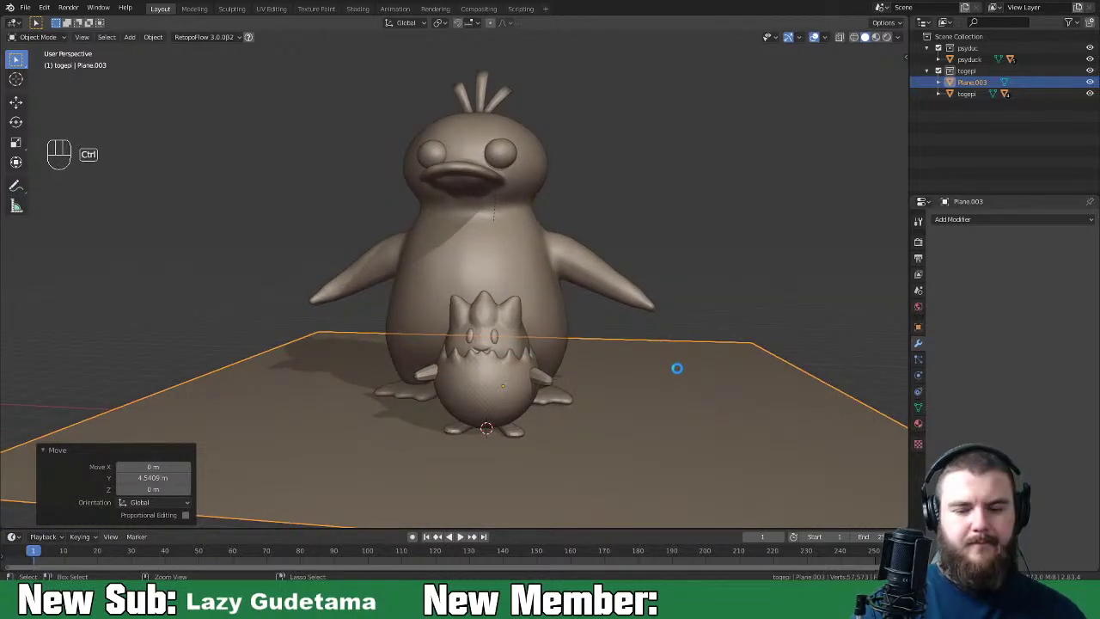
key(ctrl+s)
Step: Move the ground plane from the togepi collection into the Scene Collection and save the file
drag(956, 83, 958, 38)
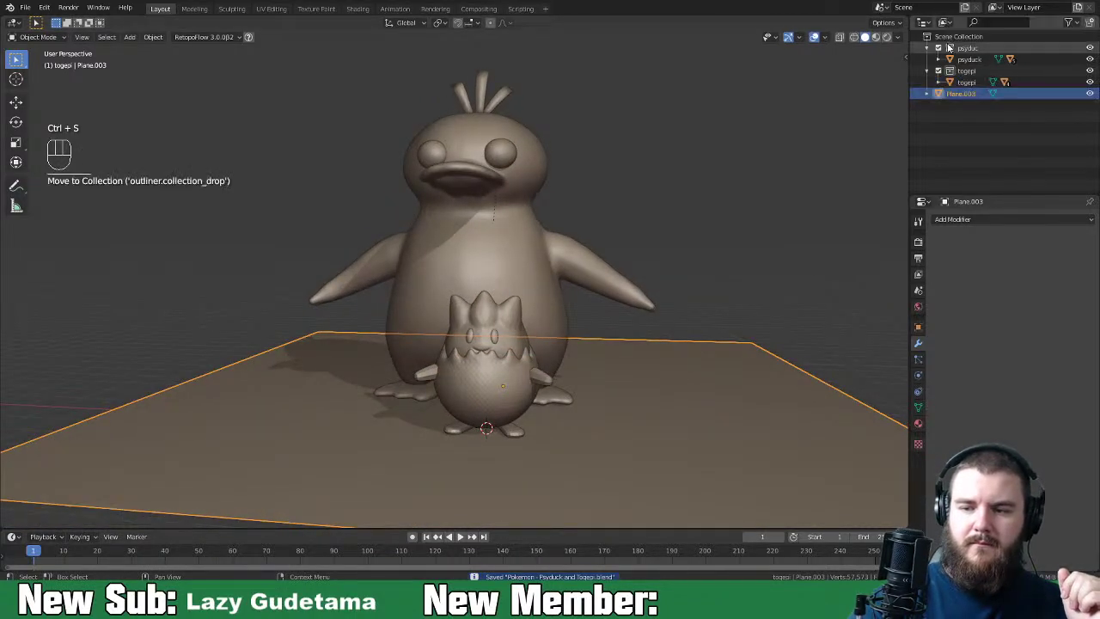
click(931, 71)
click(932, 49)
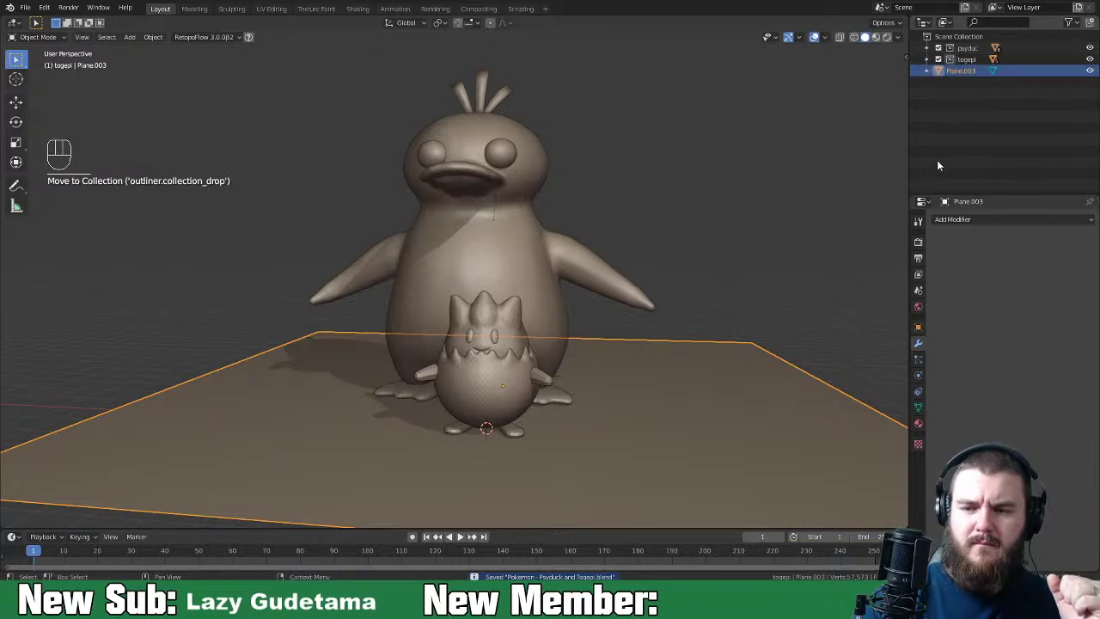
middle_drag(646, 416, 633, 439)
middle_drag(675, 406, 632, 362)
scroll(682, 311, down, 3)
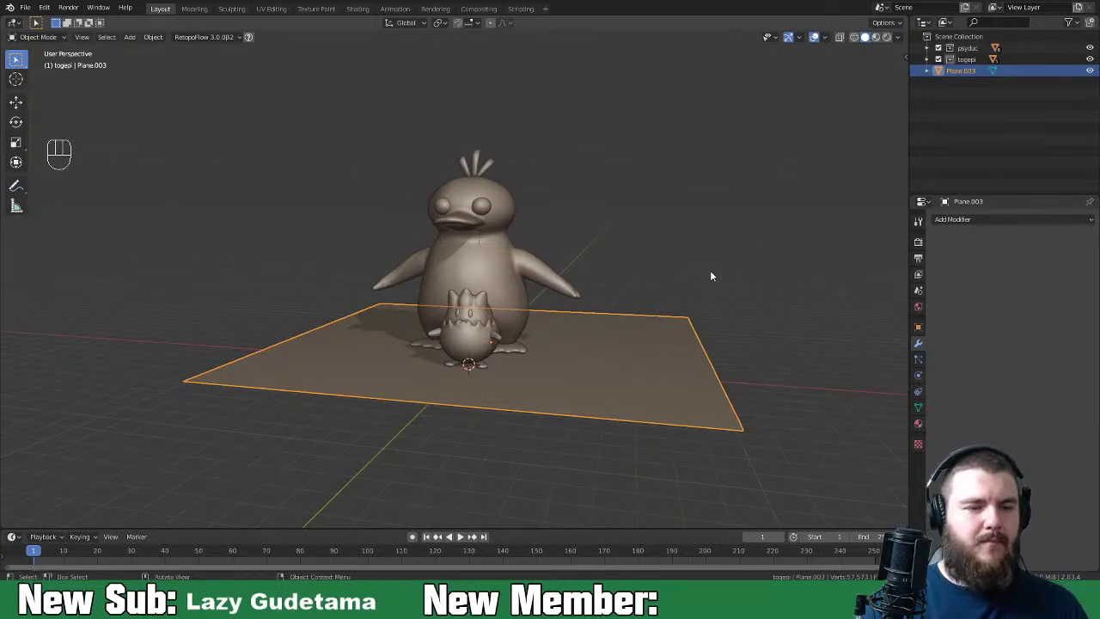
key(ctrl+s)
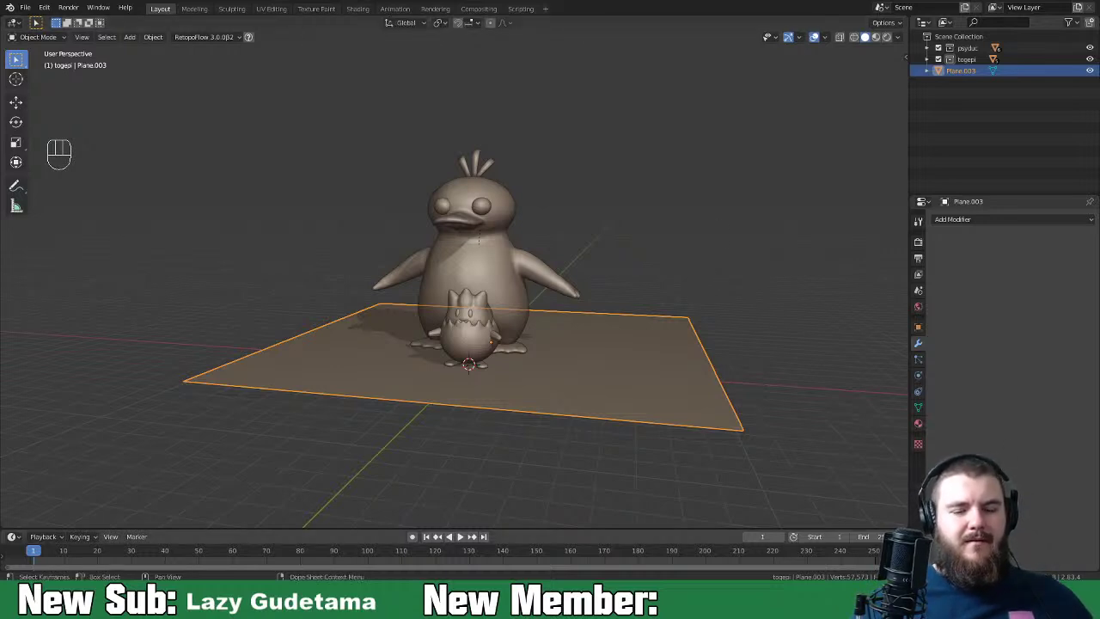
Step: Shade all objects smooth, and leave only the ground plane selected
middle_drag(722, 288, 543, 333)
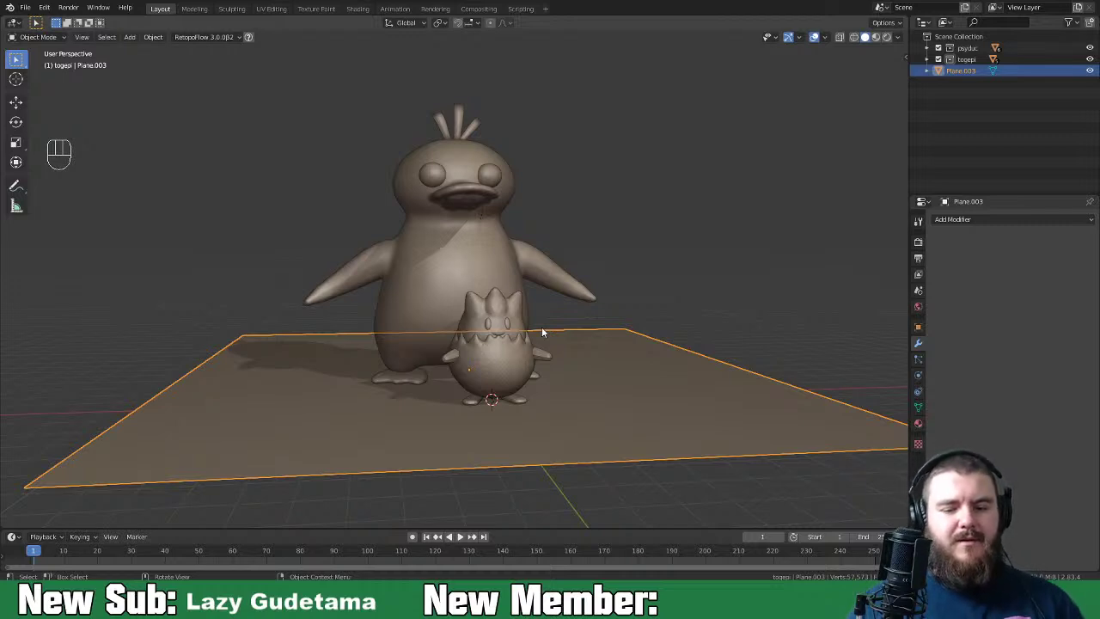
scroll(514, 317, up, 4)
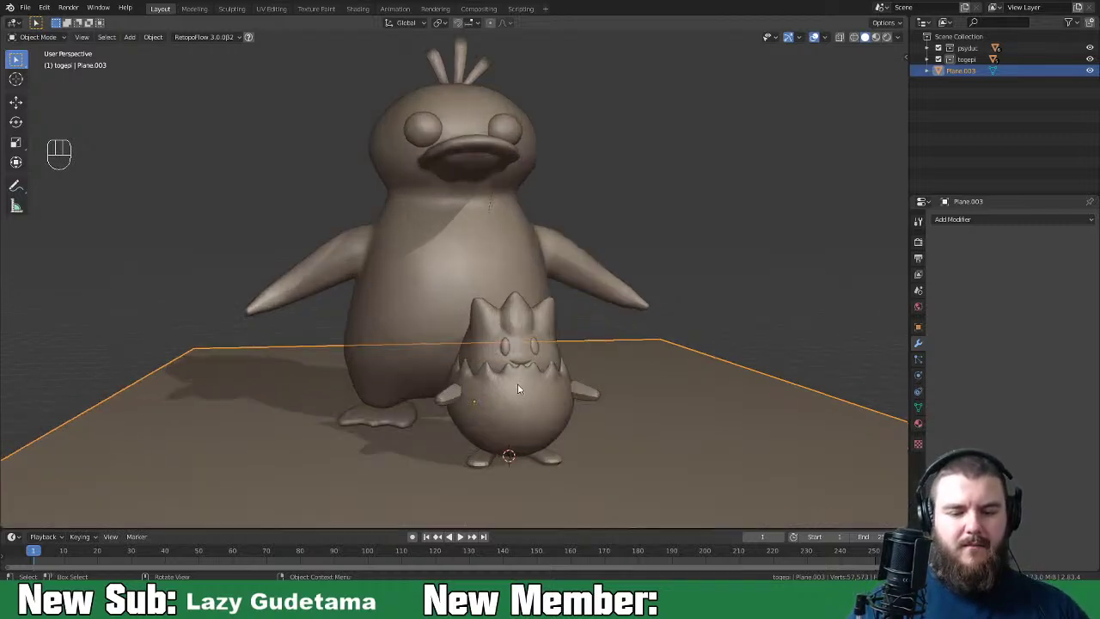
key(a)
right_click(545, 325)
click(545, 324)
middle_drag(567, 258, 553, 311)
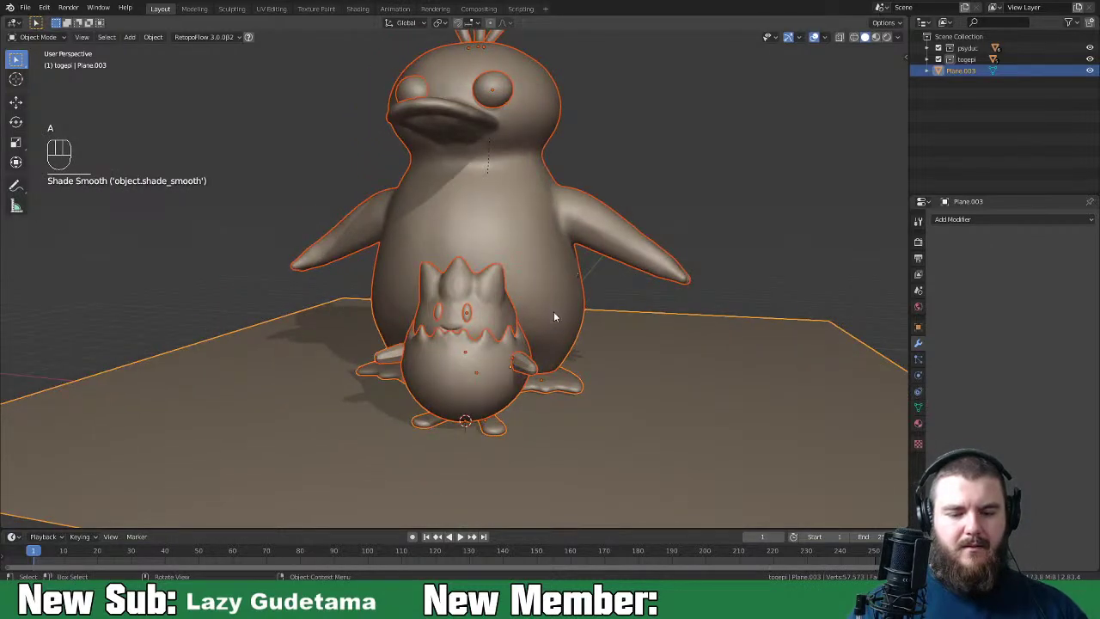
click(579, 356)
click(660, 394)
middle_drag(660, 393, 605, 377)
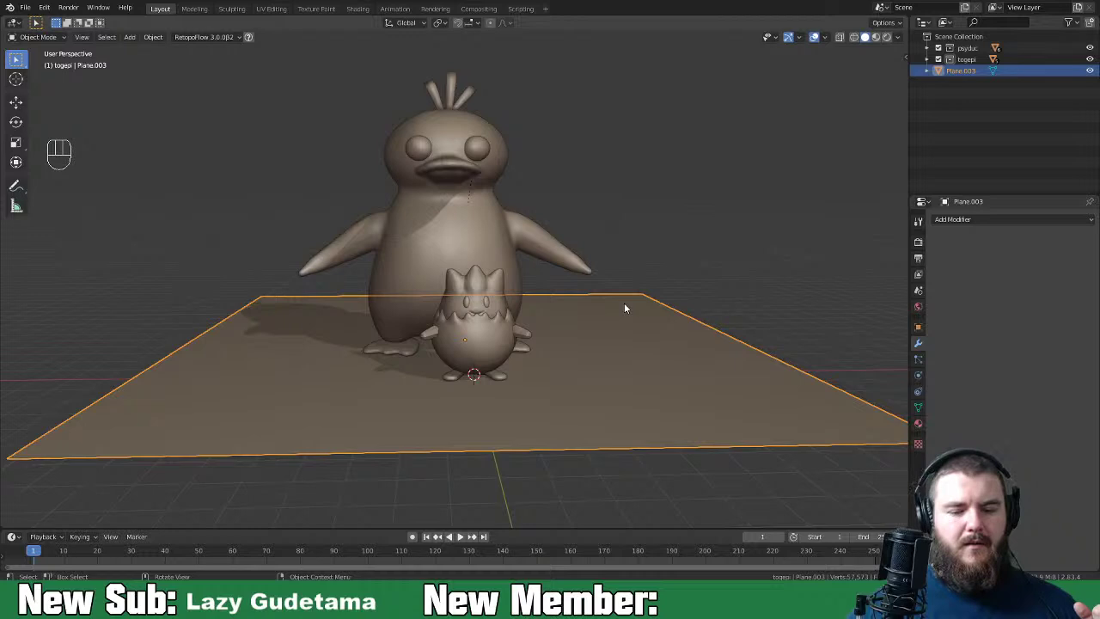
Step: Check the finished arrangement of both characters from several angles and save the file
scroll(624, 302, down, 2)
middle_drag(613, 313, 596, 325)
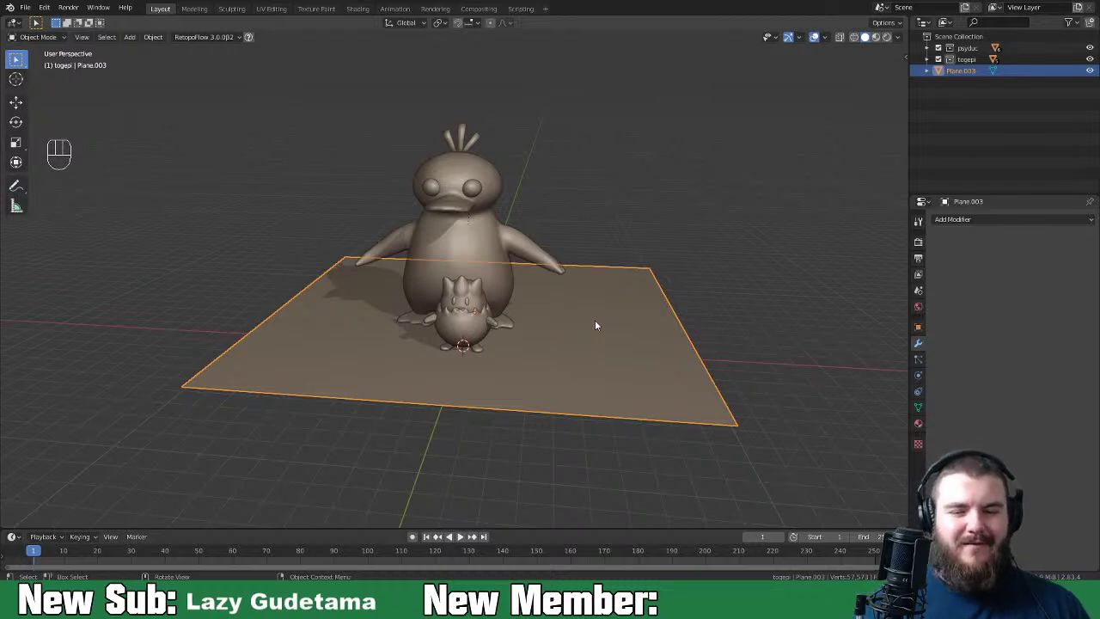
middle_drag(591, 347, 532, 193)
scroll(621, 251, up, 4)
middle_drag(364, 181, 500, 218)
scroll(416, 193, down, 5)
middle_drag(557, 159, 725, 169)
middle_drag(797, 168, 562, 165)
key(ctrl+s)
Step: Examine the smoothed Togepi up close and its proportions next to Psyduck on the ground plane
scroll(529, 400, up, 3)
scroll(520, 447, up, 1)
scroll(515, 475, up, 3)
middle_drag(579, 295, 598, 314)
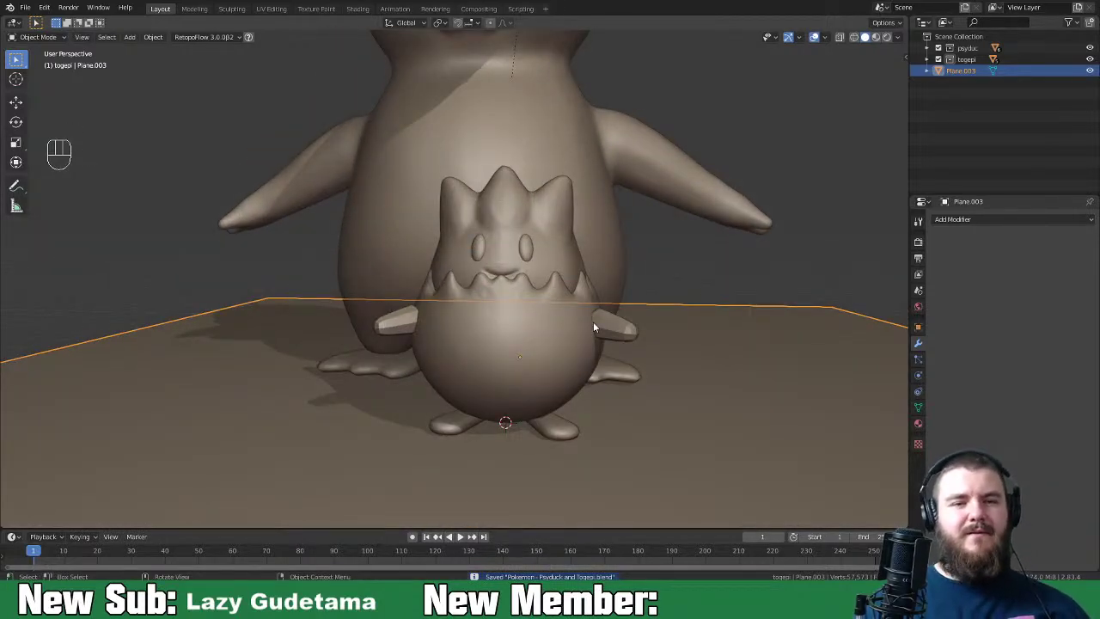
middle_drag(585, 328, 539, 302)
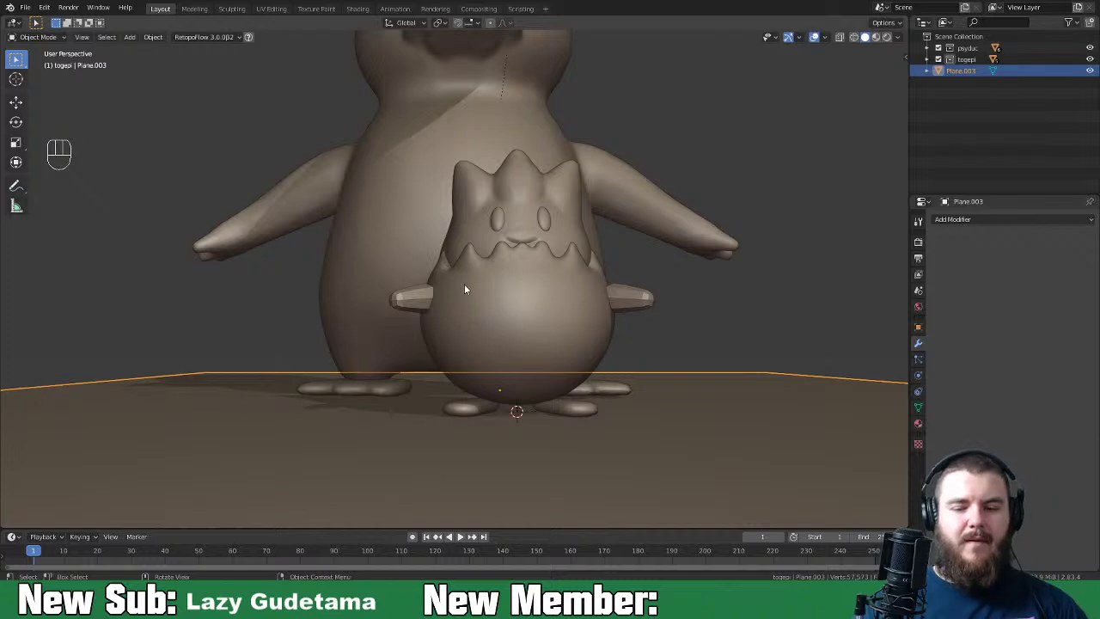
middle_drag(565, 287, 545, 342)
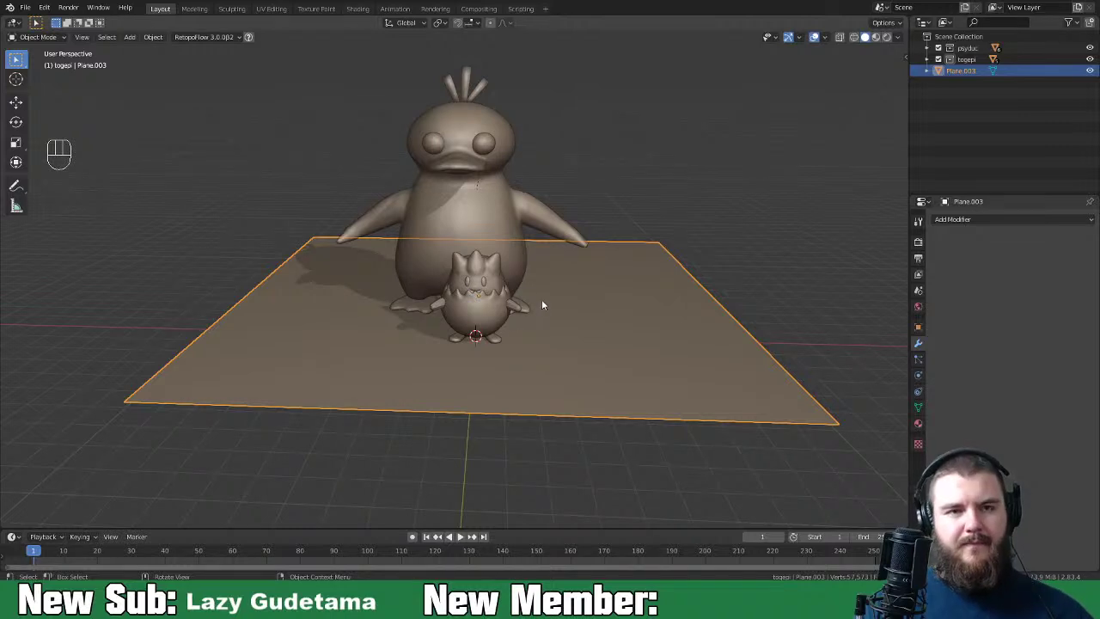
middle_drag(541, 304, 586, 284)
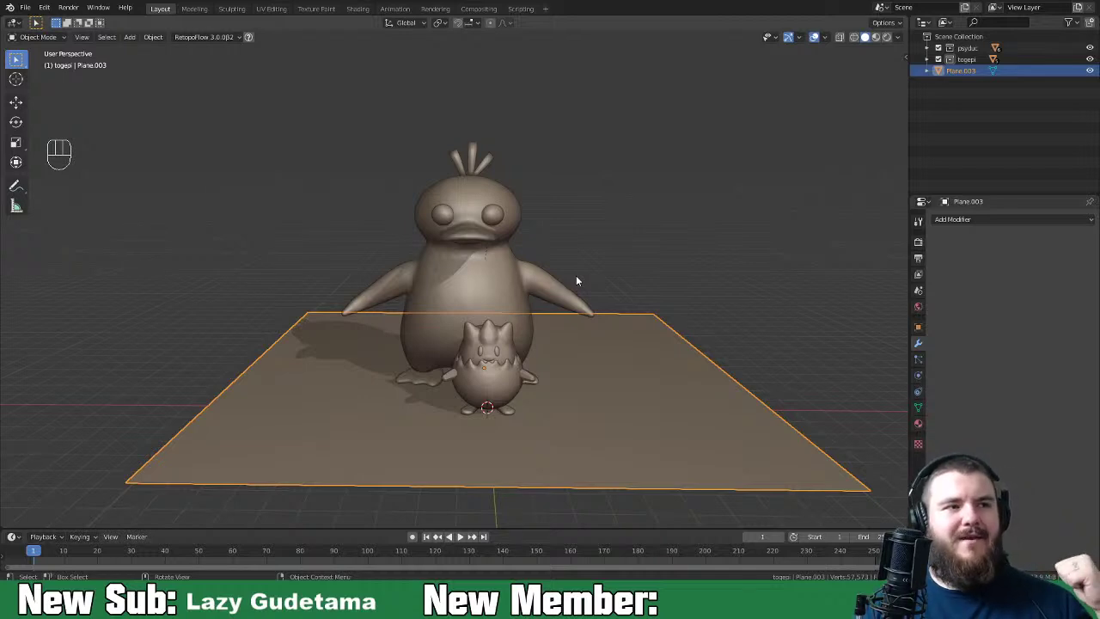
middle_drag(576, 444, 628, 392)
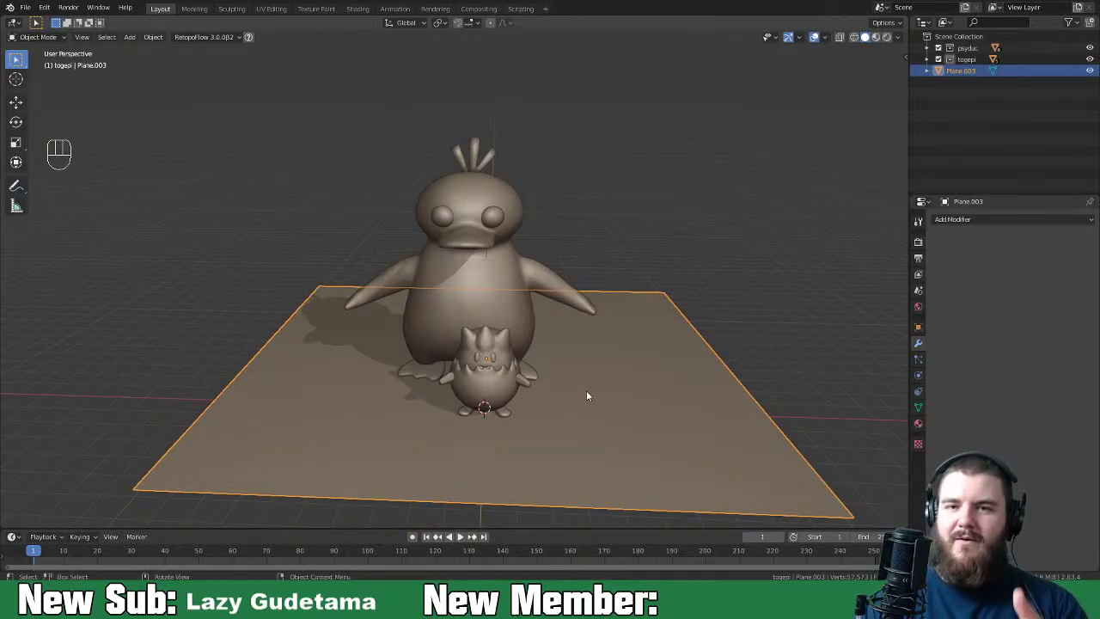